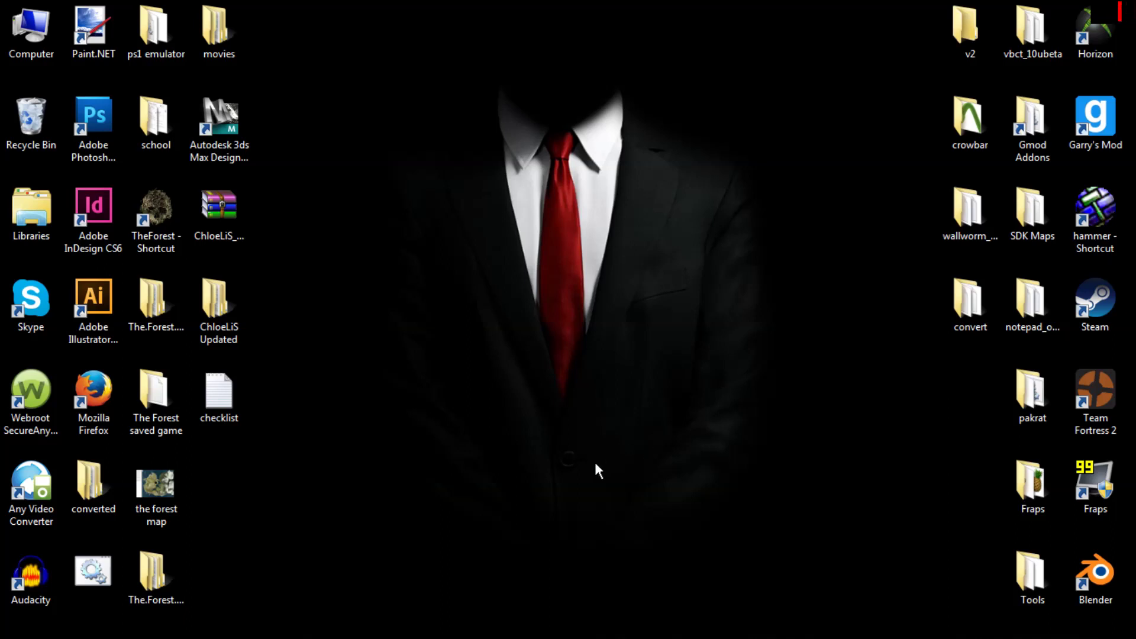
- Review the model-porting steps in the checklist text file, then minimize it
mouse_move(439, 626)
click(441, 559)
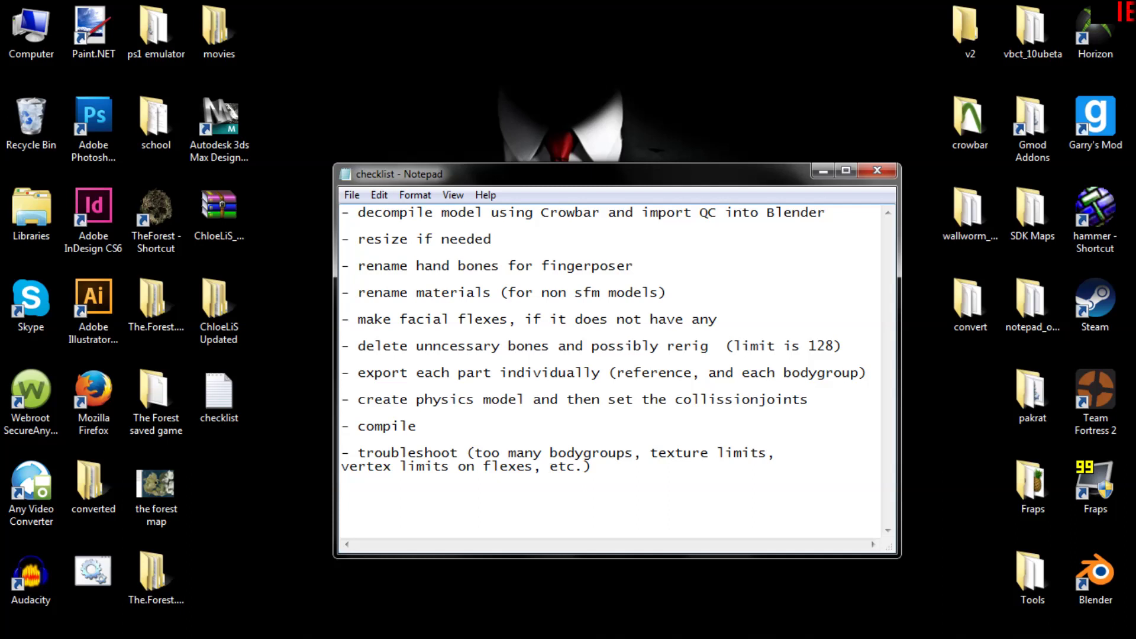
drag(509, 467, 342, 212)
click(642, 452)
click(820, 172)
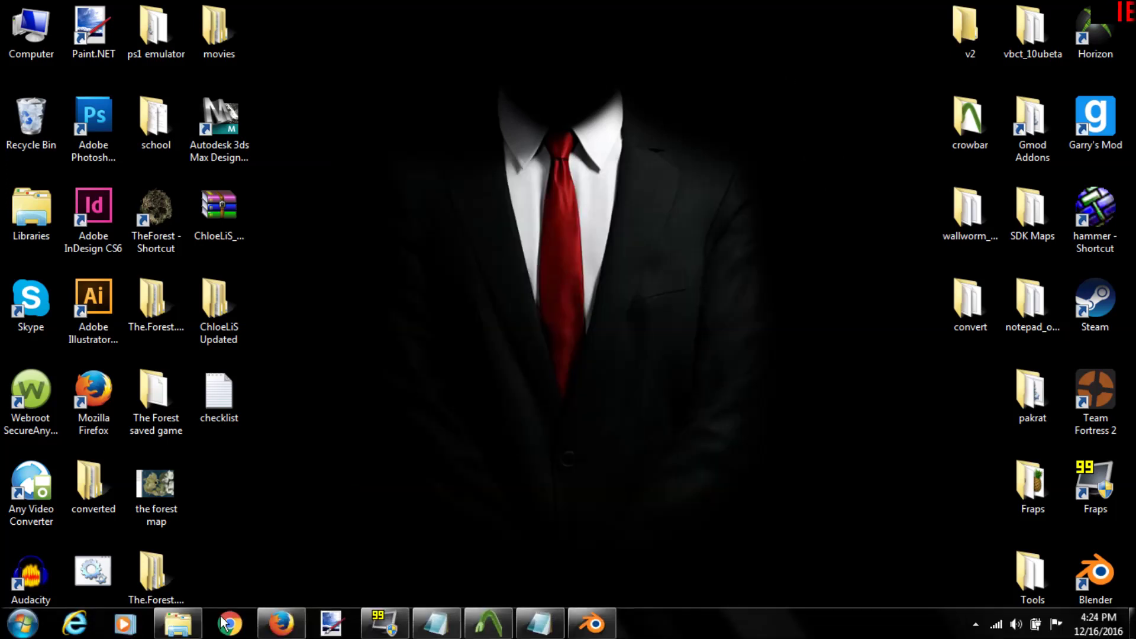
- Switch to Firefox and review the Chloe Price model page on SFMLab, including its images, features and download section
mouse_move(273, 627)
click(300, 536)
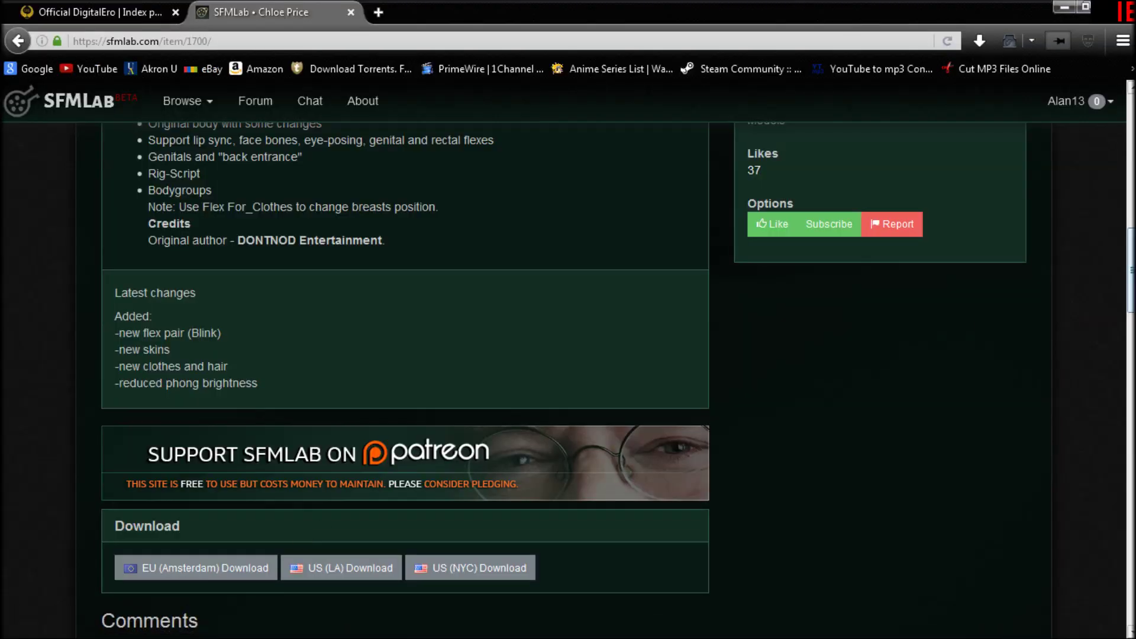
scroll(300, 536, up, 8)
scroll(300, 535, up, 5)
scroll(300, 536, down, 2)
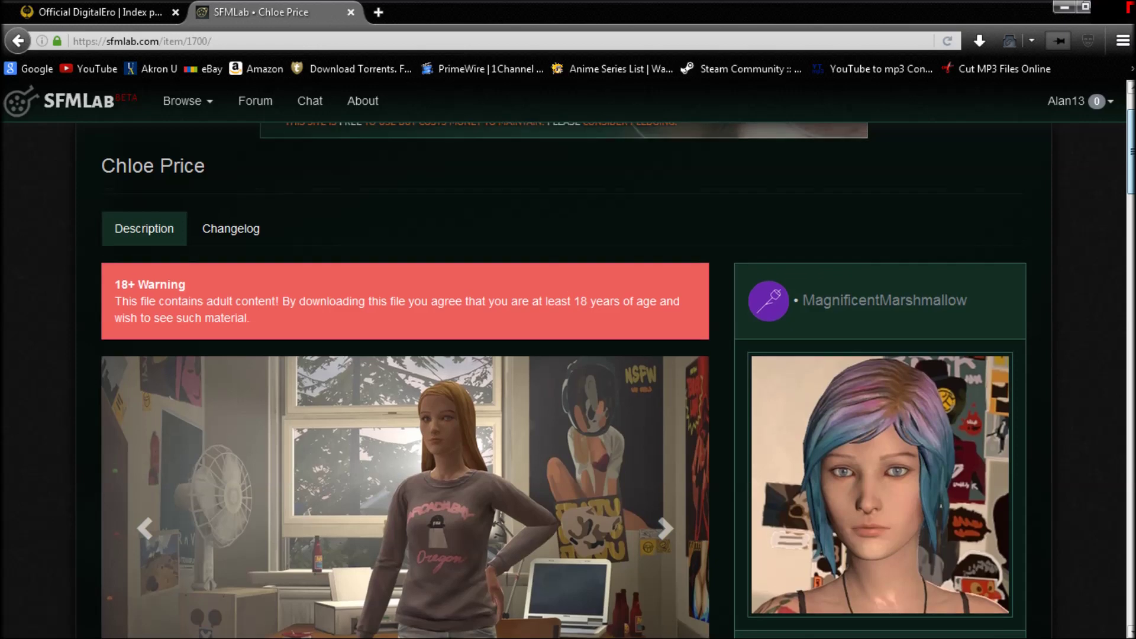
scroll(553, 241, up, 1)
scroll(553, 241, down, 3)
scroll(568, 379, down, 2)
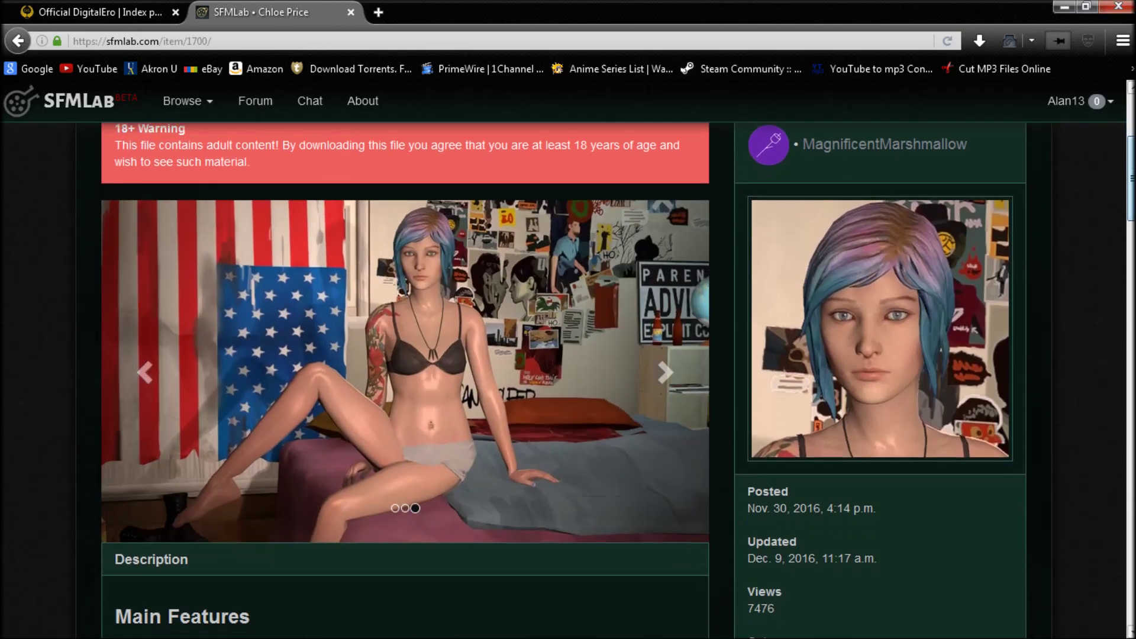
scroll(568, 379, down, 3)
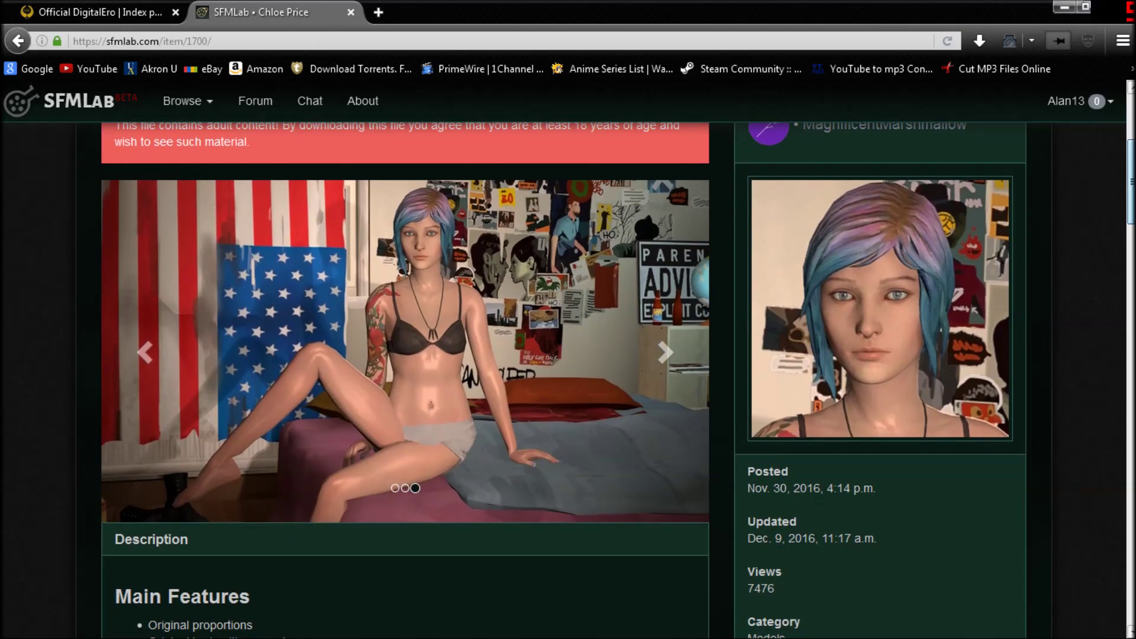
scroll(568, 379, down, 1)
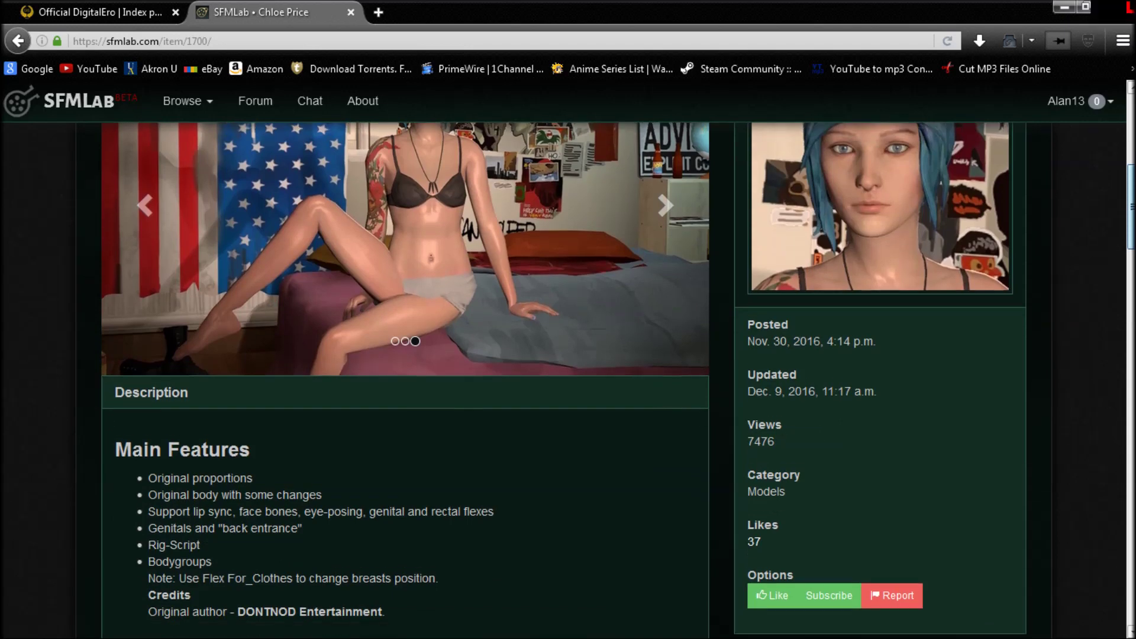
scroll(568, 379, up, 2)
scroll(1096, 136, up, 3)
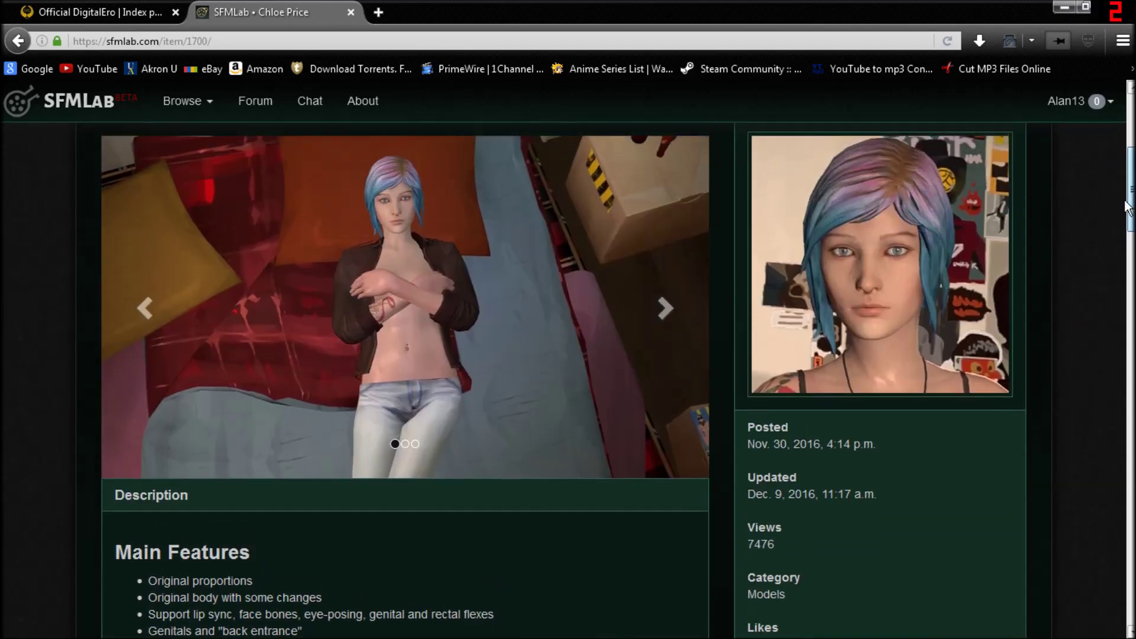
click(1063, 9)
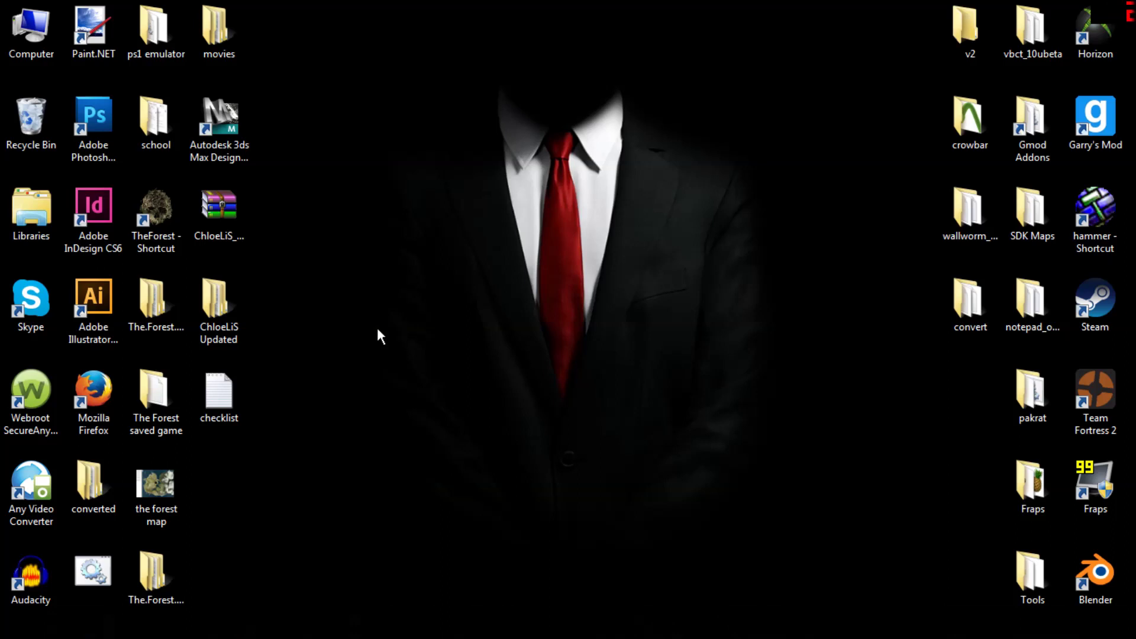
- Open the ChloeLiS Updated folder, go to models > MMmallow > ChloeLiS and select chloe.mdl
double_click(221, 319)
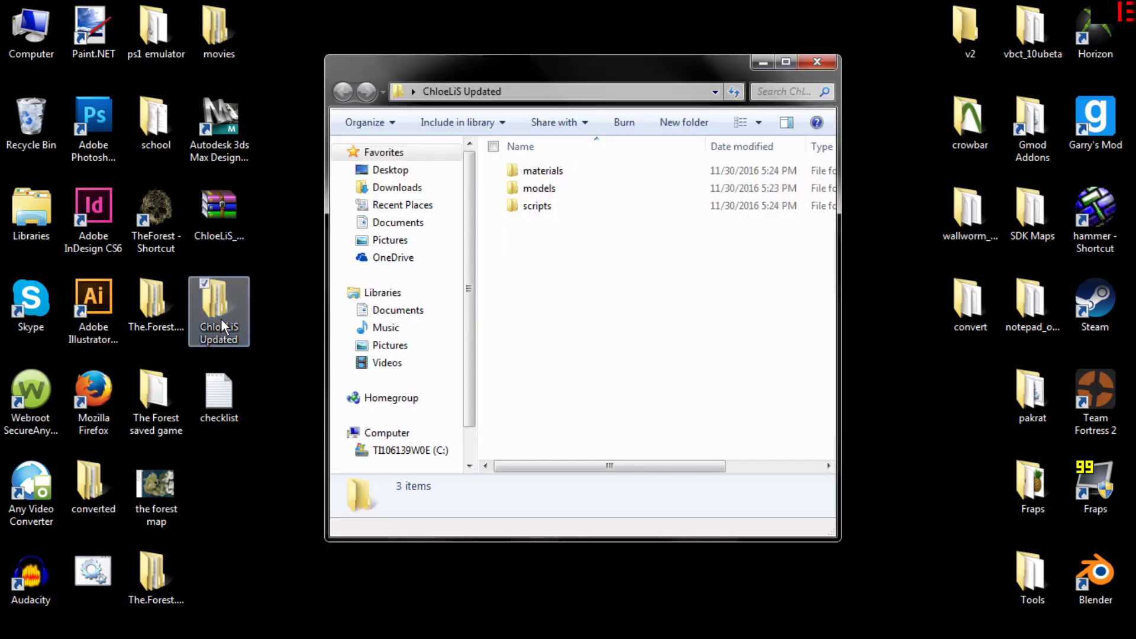
double_click(551, 189)
double_click(555, 176)
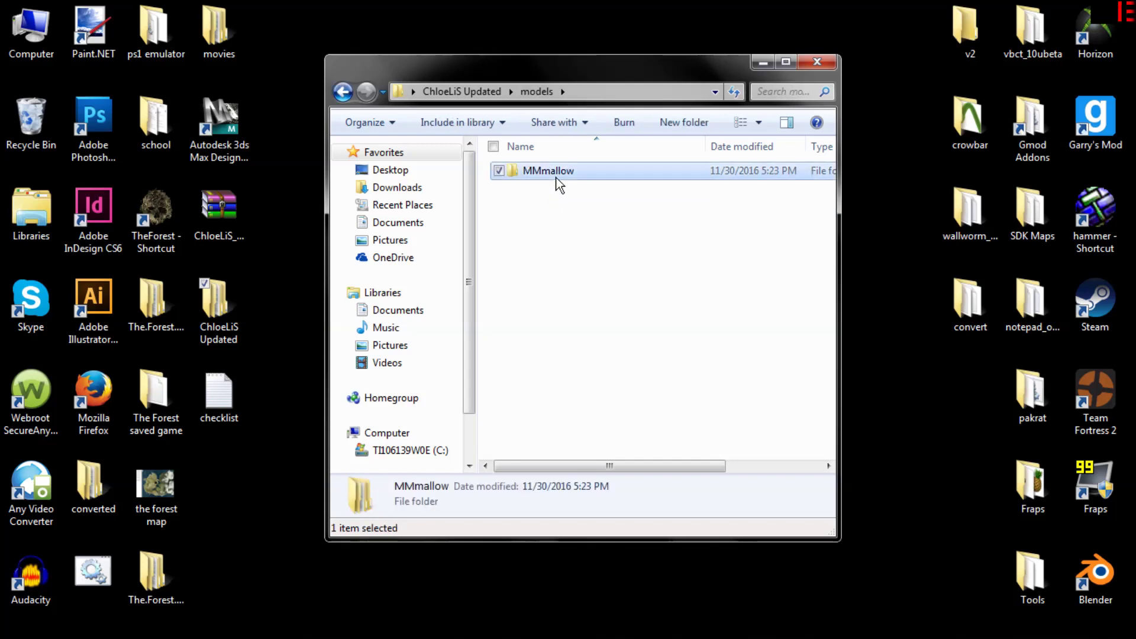
double_click(559, 177)
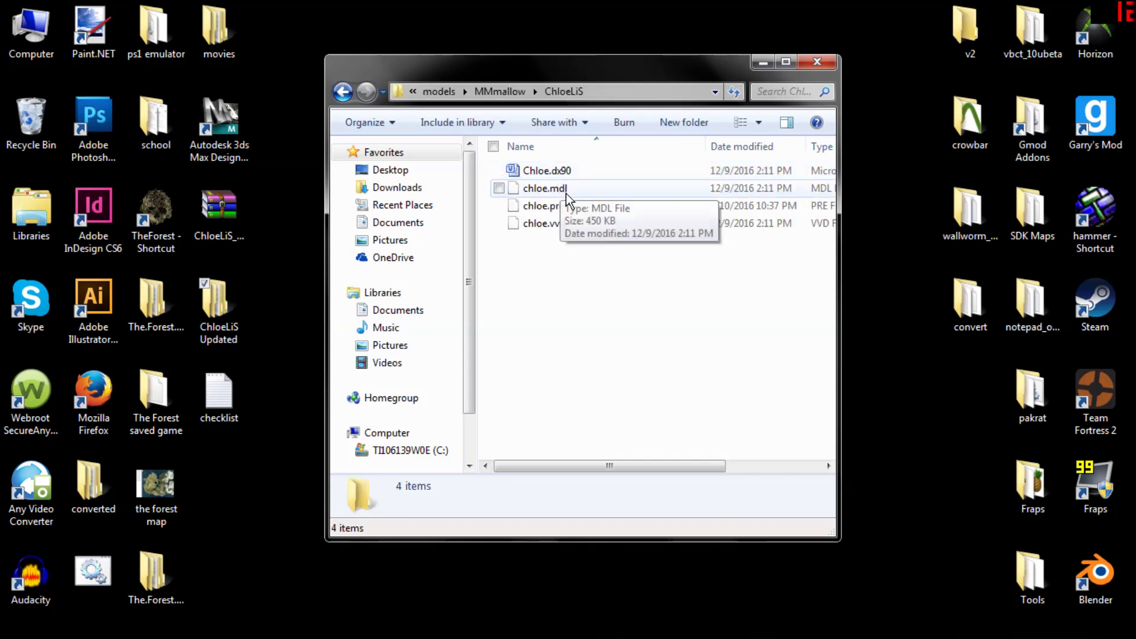
click(553, 188)
drag(632, 76, 419, 80)
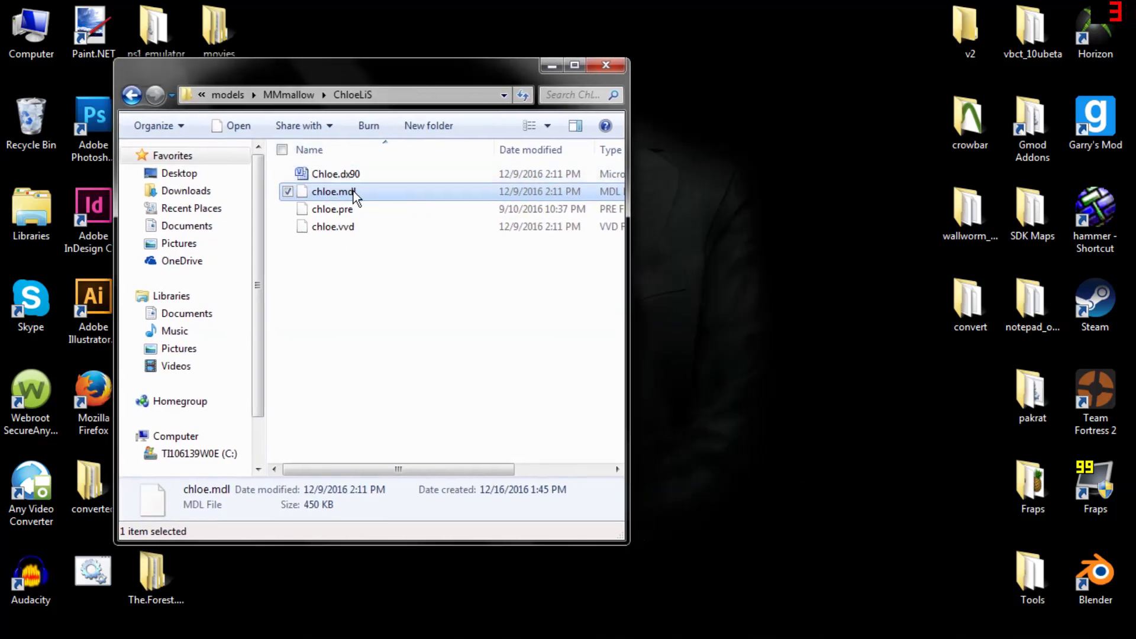
- Switch to Crowbar, load chloe.mdl into the decompiler and decompile it into the decompiled subfolder
mouse_move(463, 625)
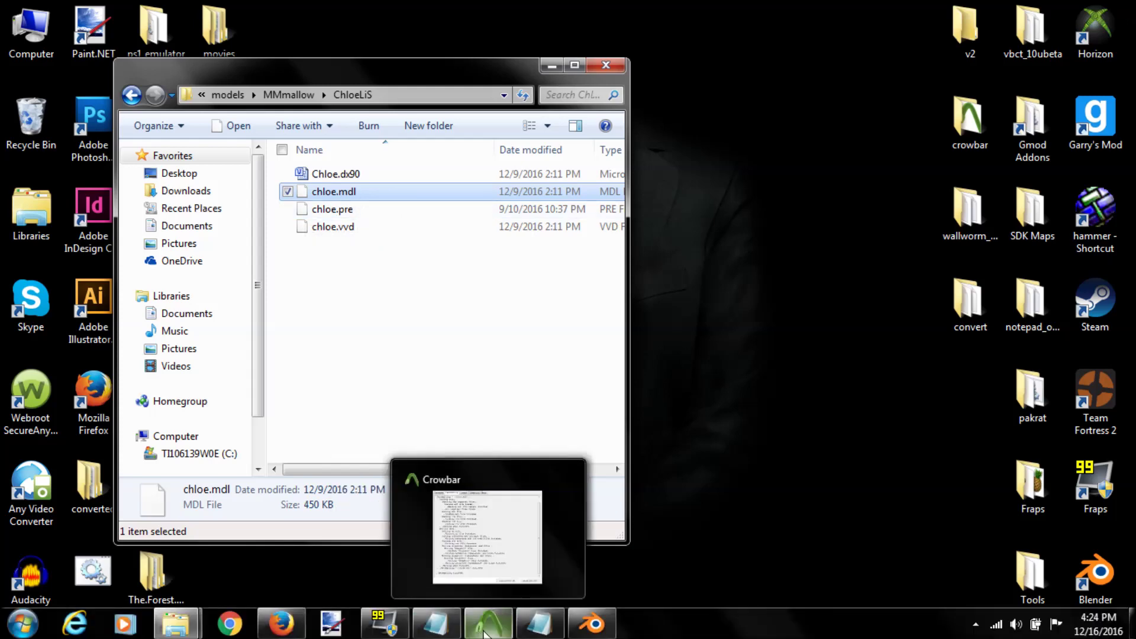
click(488, 624)
click(634, 104)
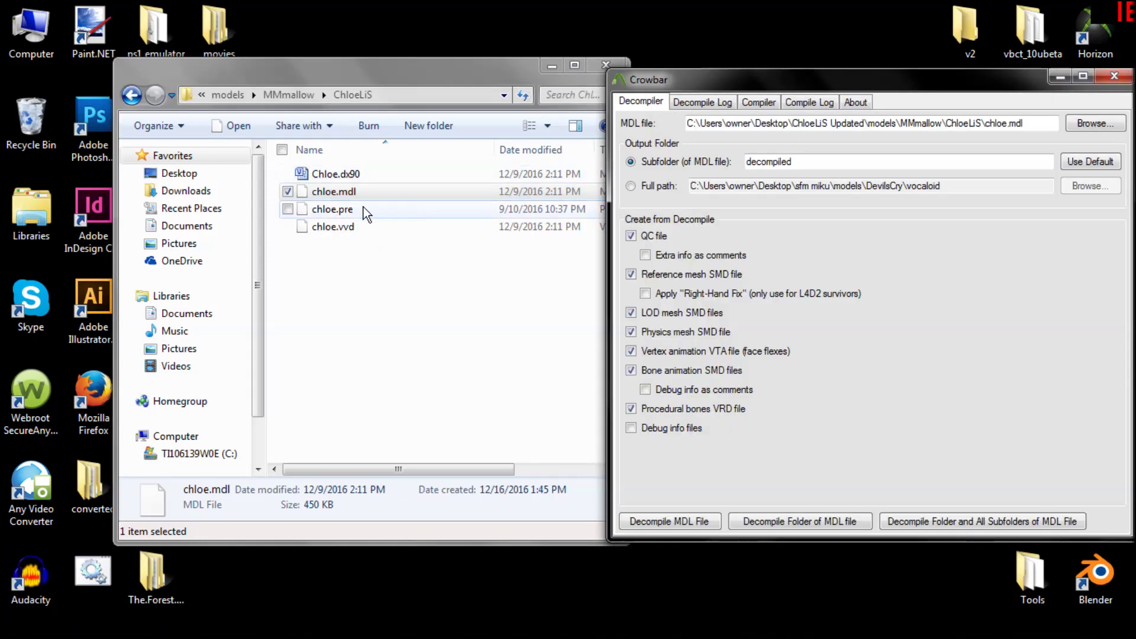
drag(317, 190, 860, 265)
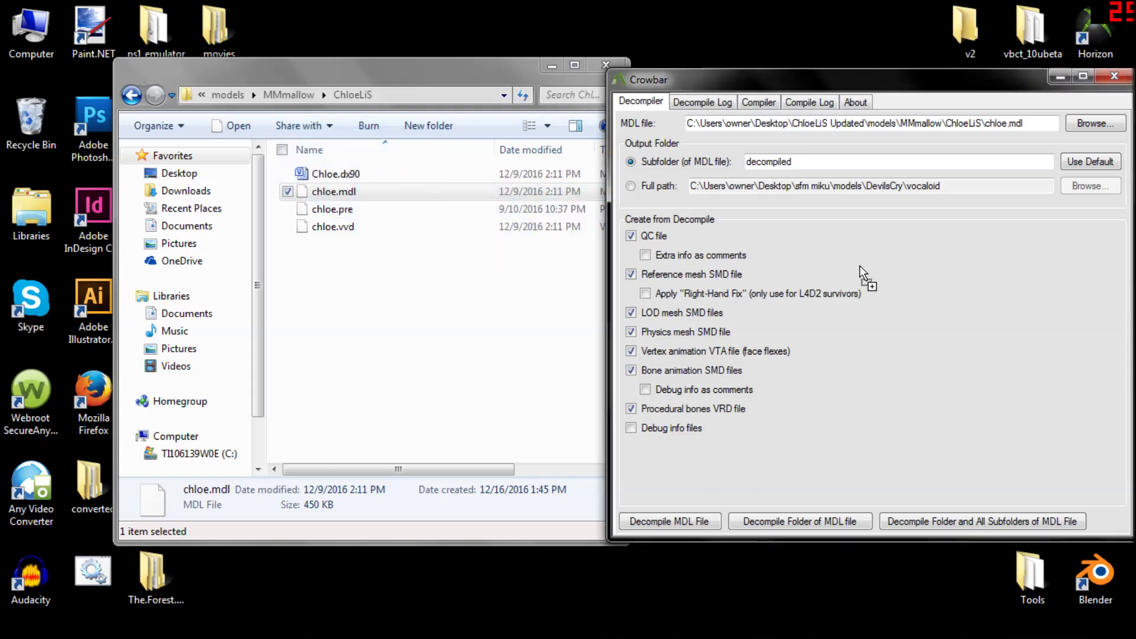
click(698, 520)
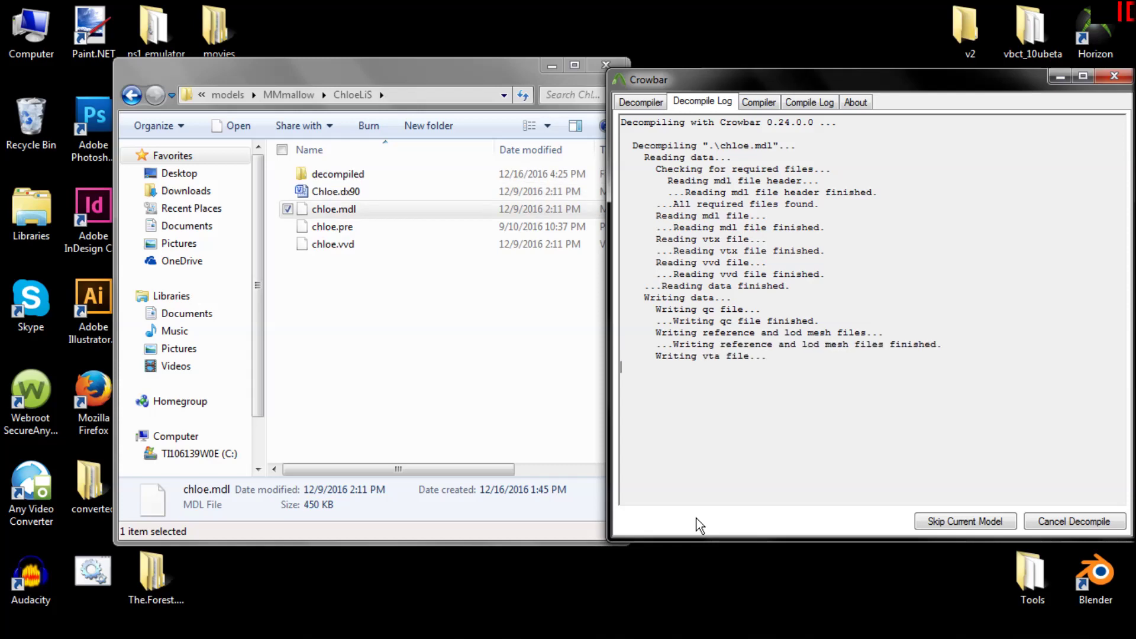
- Minimize Crowbar and open the decompiled folder inside ChloeLiS
click(503, 381)
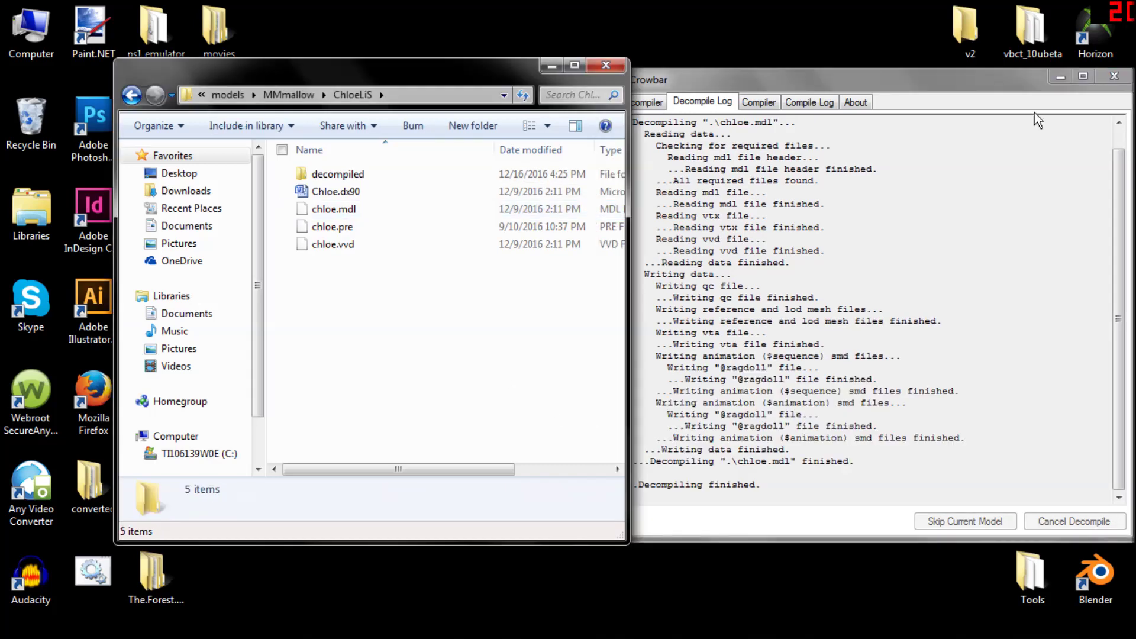
click(1060, 76)
drag(402, 69, 632, 85)
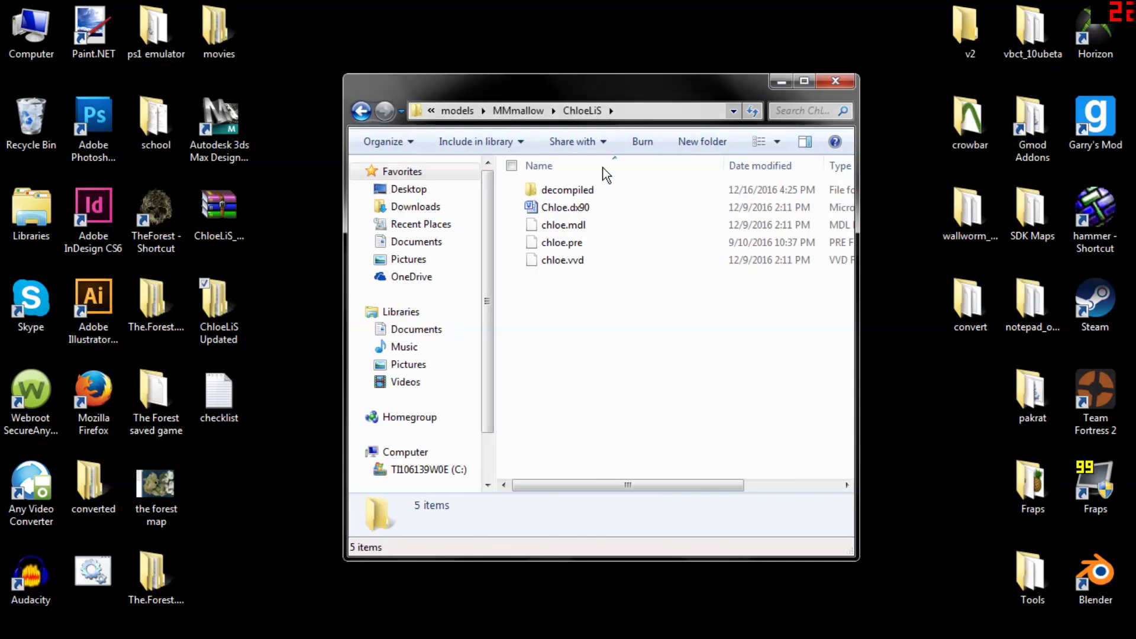
double_click(590, 190)
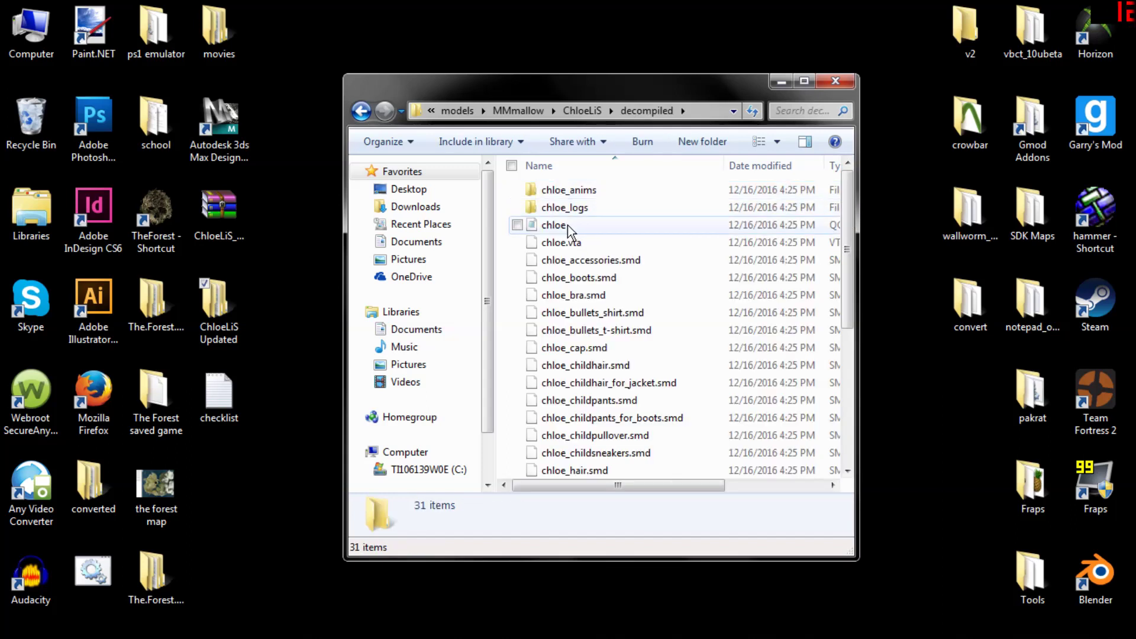
- Examine the decompiled output, including the chloe QC file, chloe.vta and the bodygroup and reference SMD files
click(528, 225)
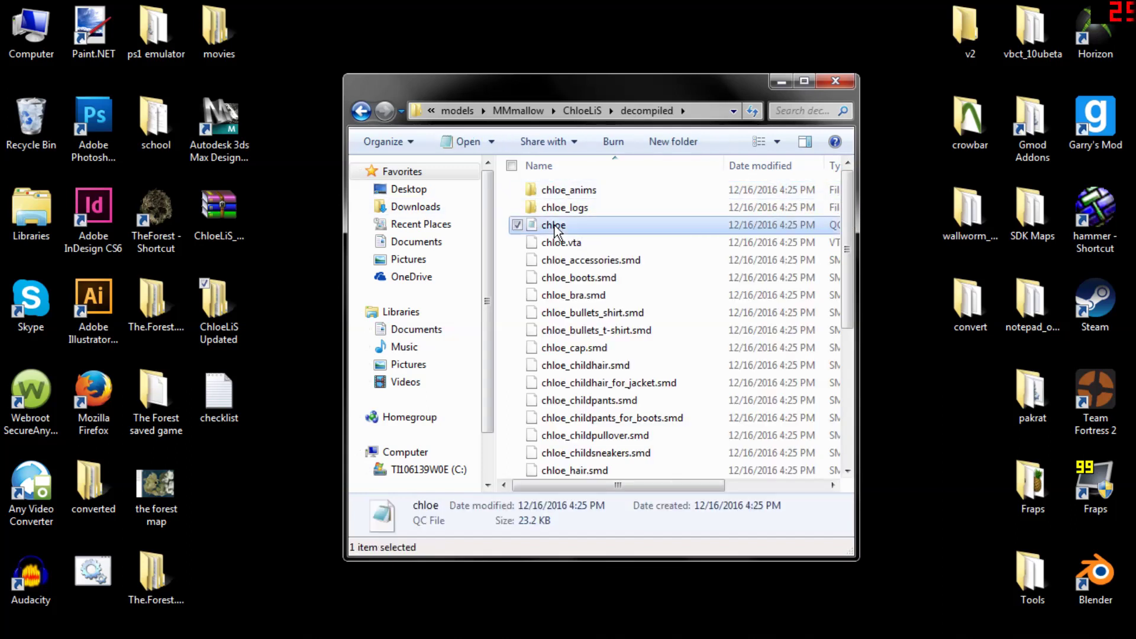
drag(344, 323, 270, 320)
click(504, 245)
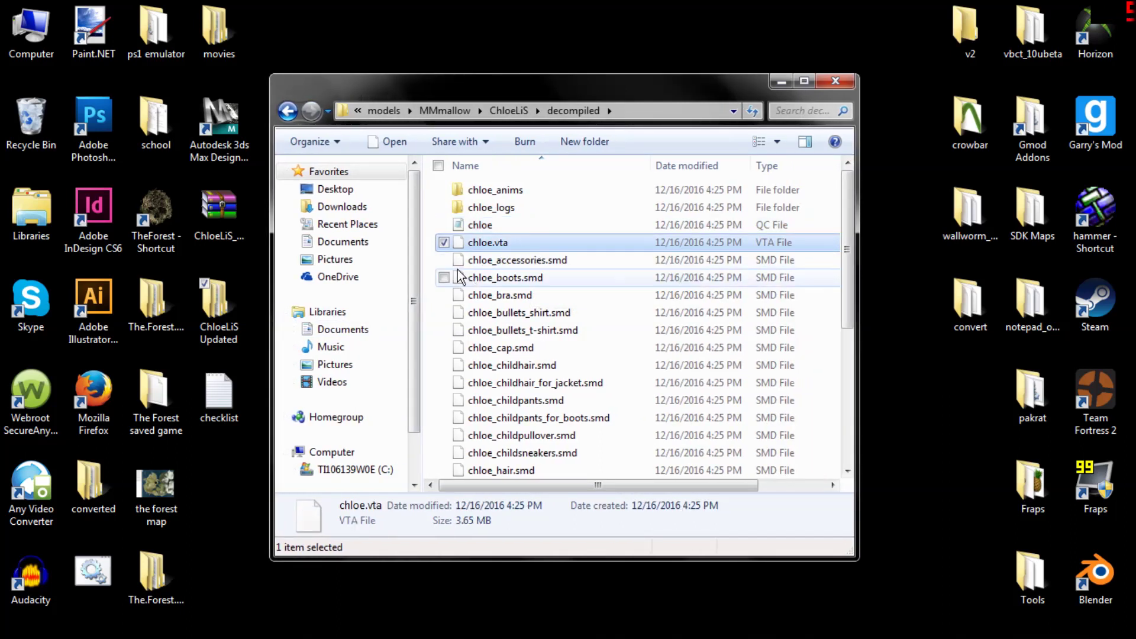
click(434, 263)
drag(852, 237, 853, 381)
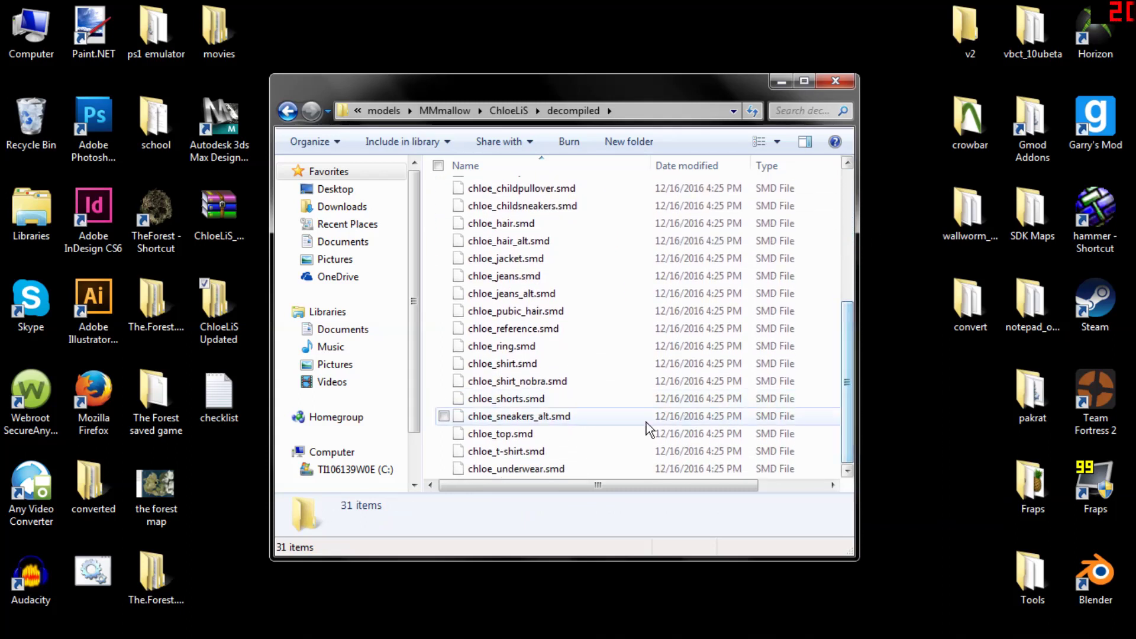
click(543, 329)
drag(853, 356, 854, 178)
- Delete the chloe_anims and chloe_logs folders from the decompiled folder
click(431, 204)
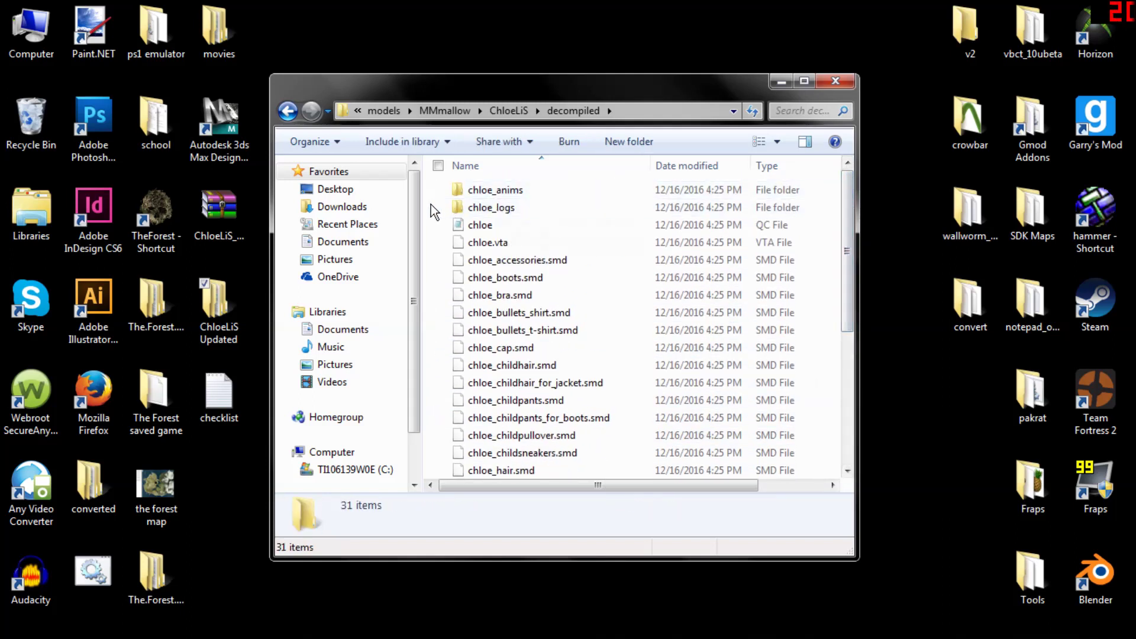
drag(441, 206, 21, 152)
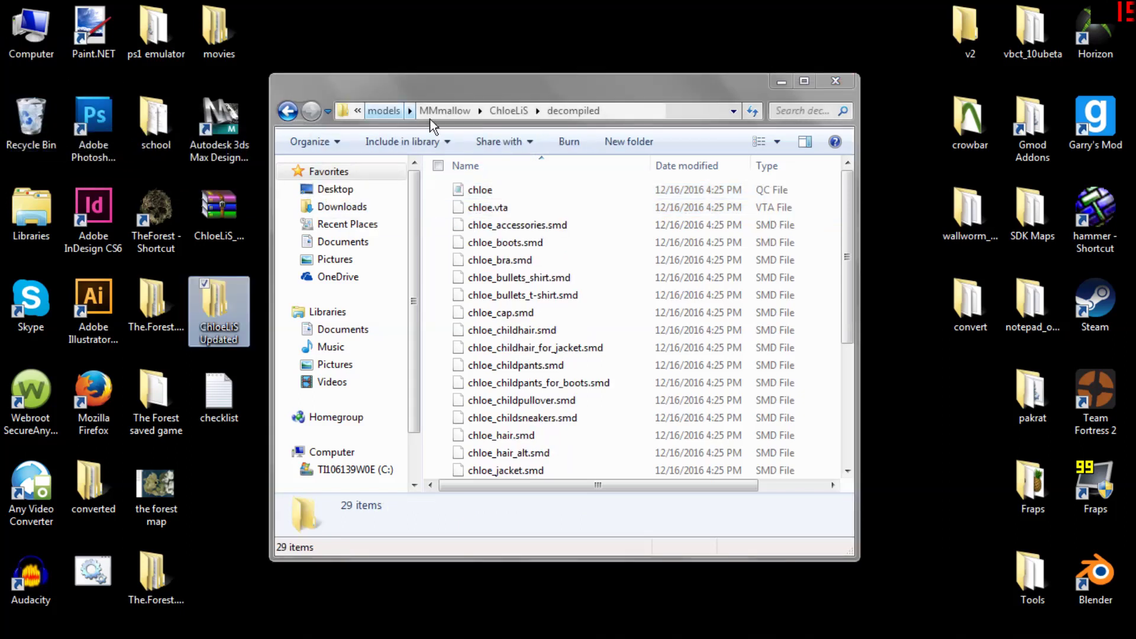
- Check the chloe entry's file type to identify the QC file in the decompiled folder
click(543, 192)
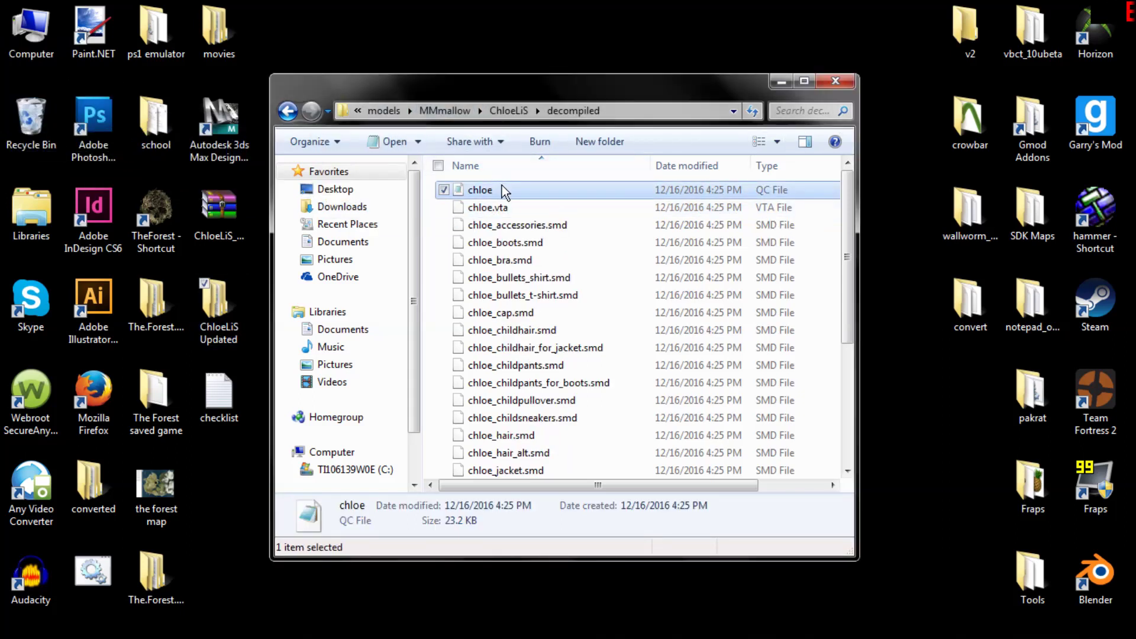
click(499, 193)
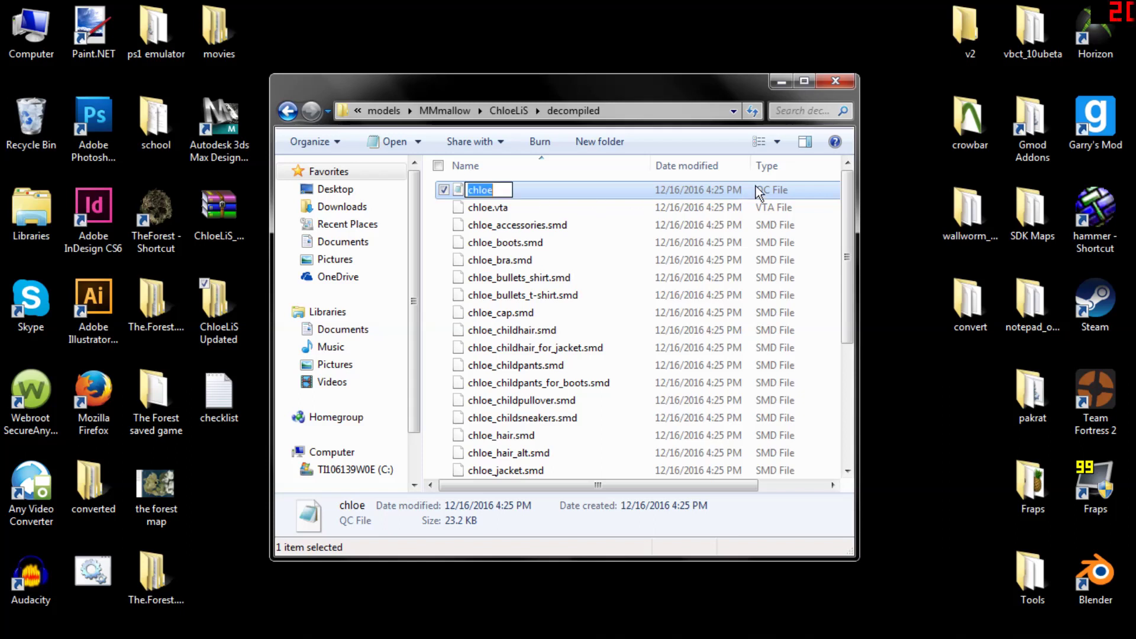
click(580, 190)
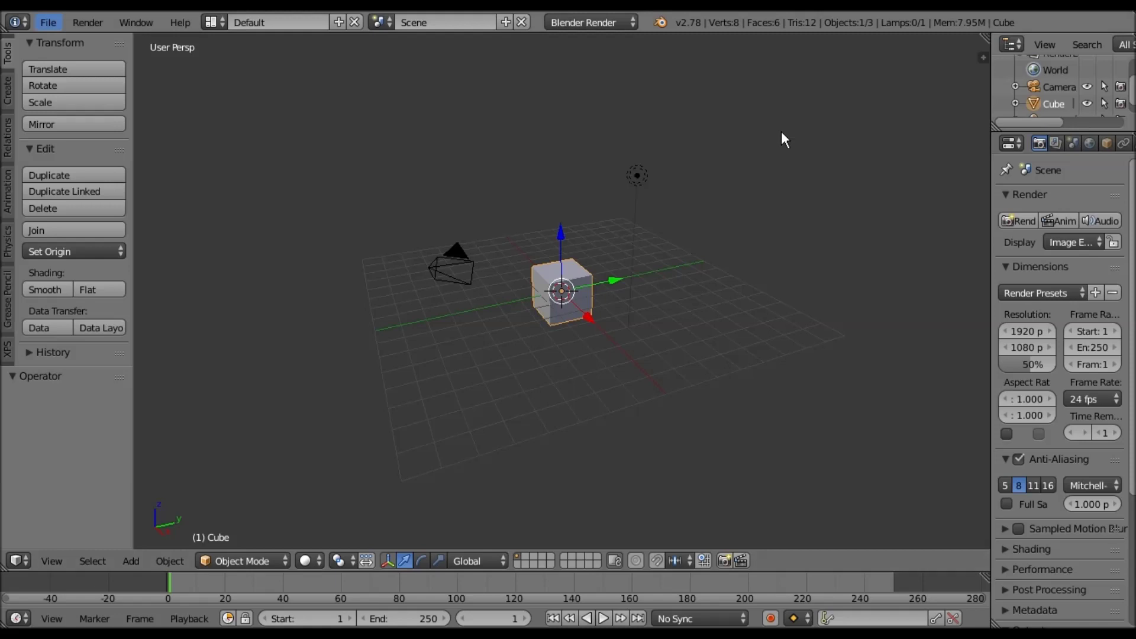
- Switch to Blender, start the Screencast Keys display for the 3D view and hide the properties region again
click(983, 57)
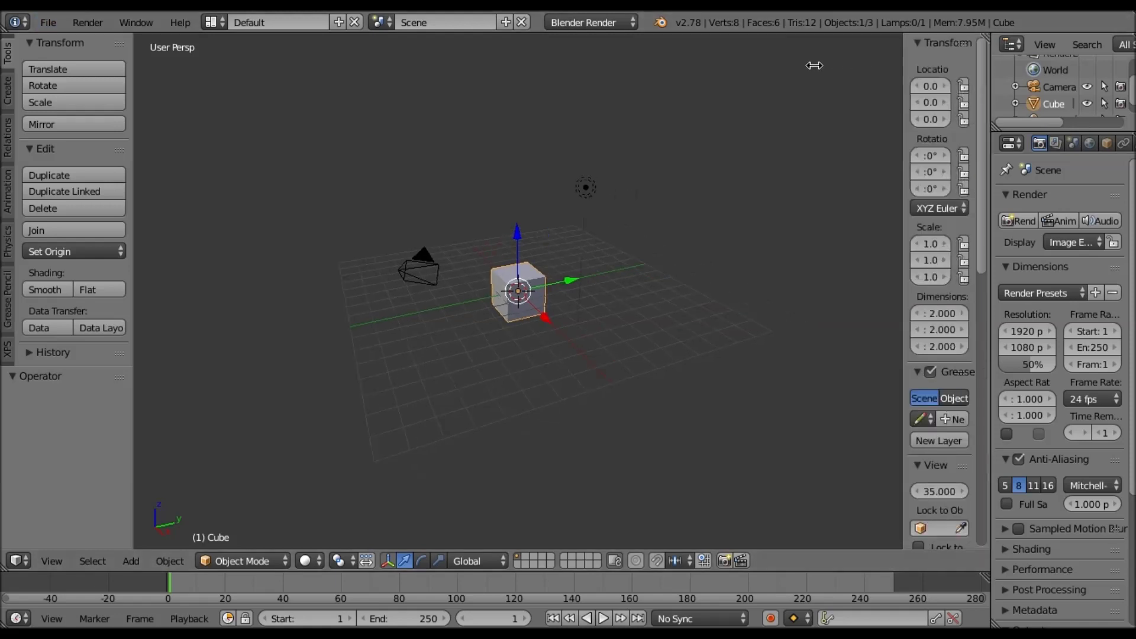
drag(972, 151, 976, 457)
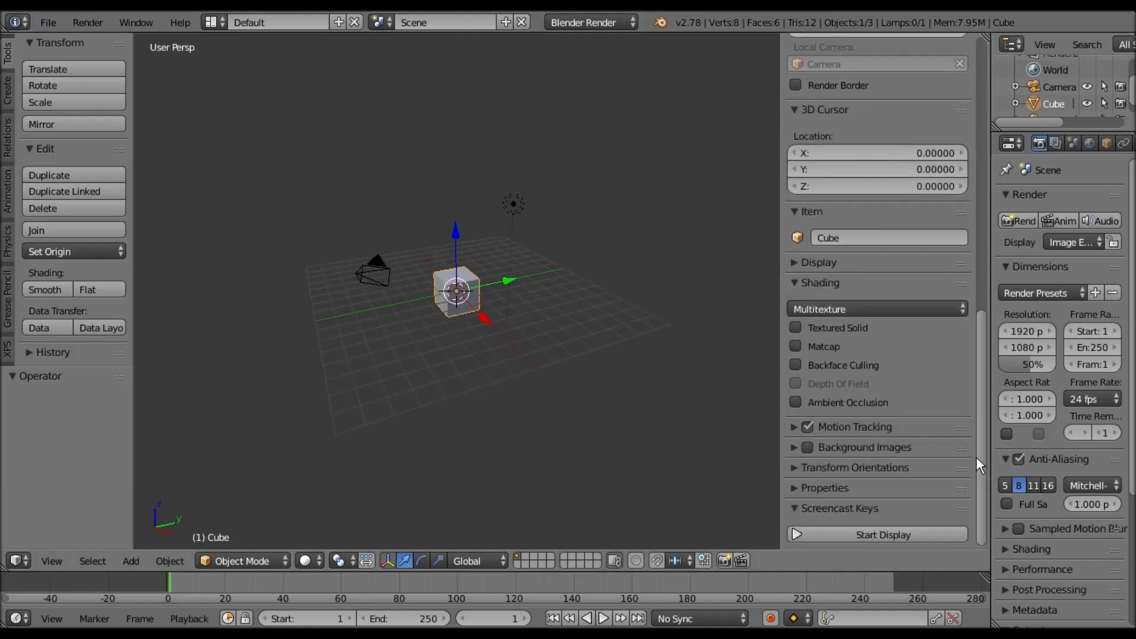
click(842, 535)
drag(779, 414, 917, 414)
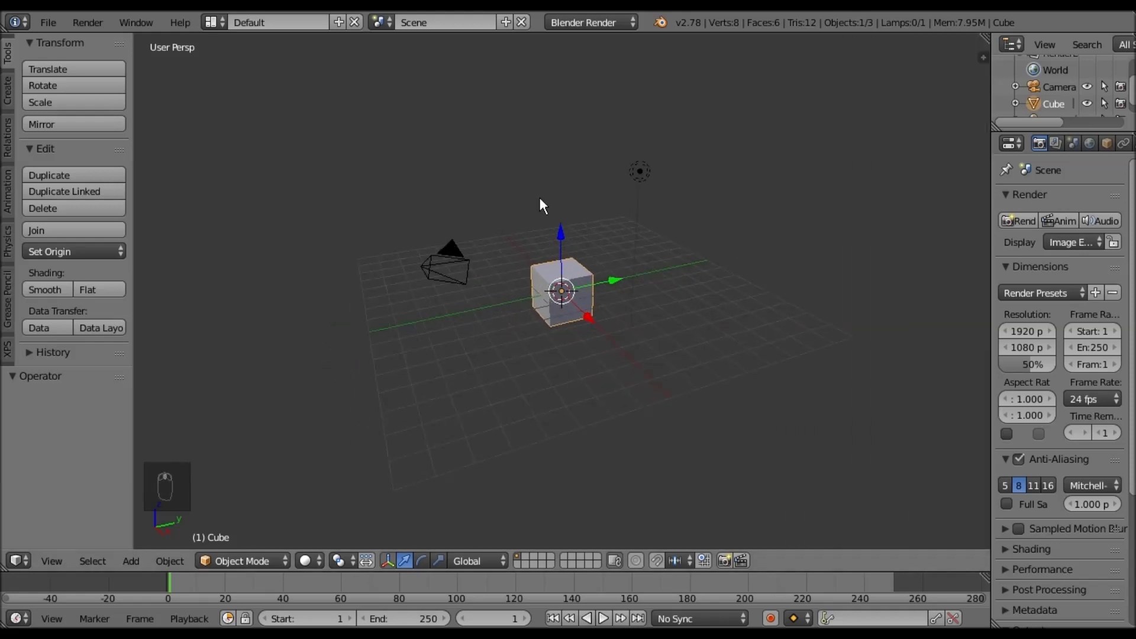
- Delete every default object from the scene, including the cube, camera and lamp
key(a)
key(a)
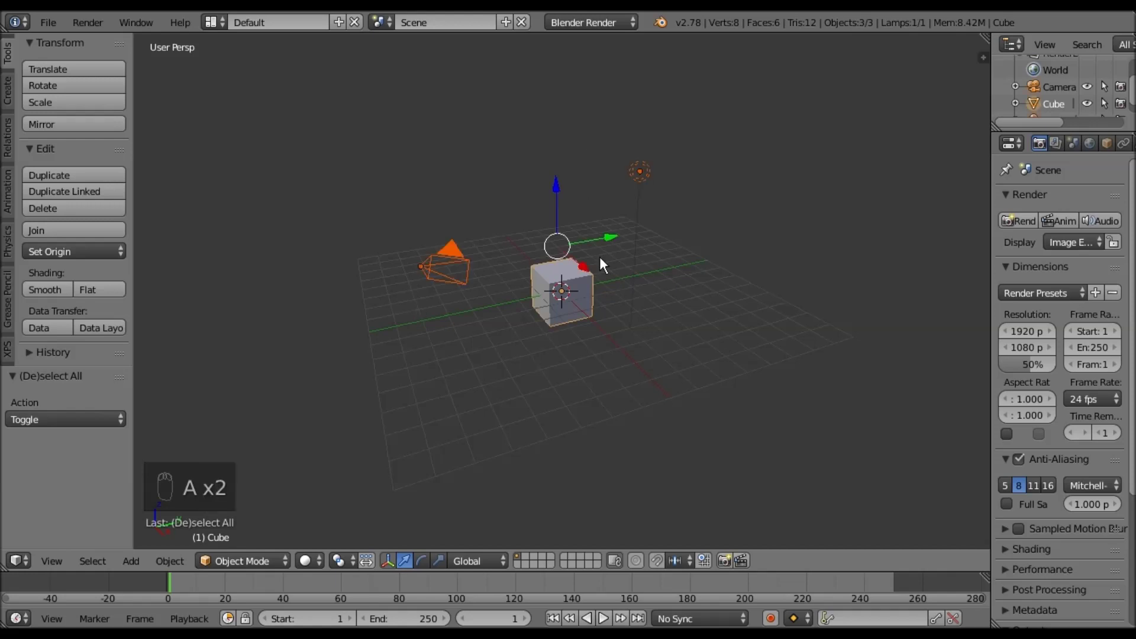
key(x)
click(600, 259)
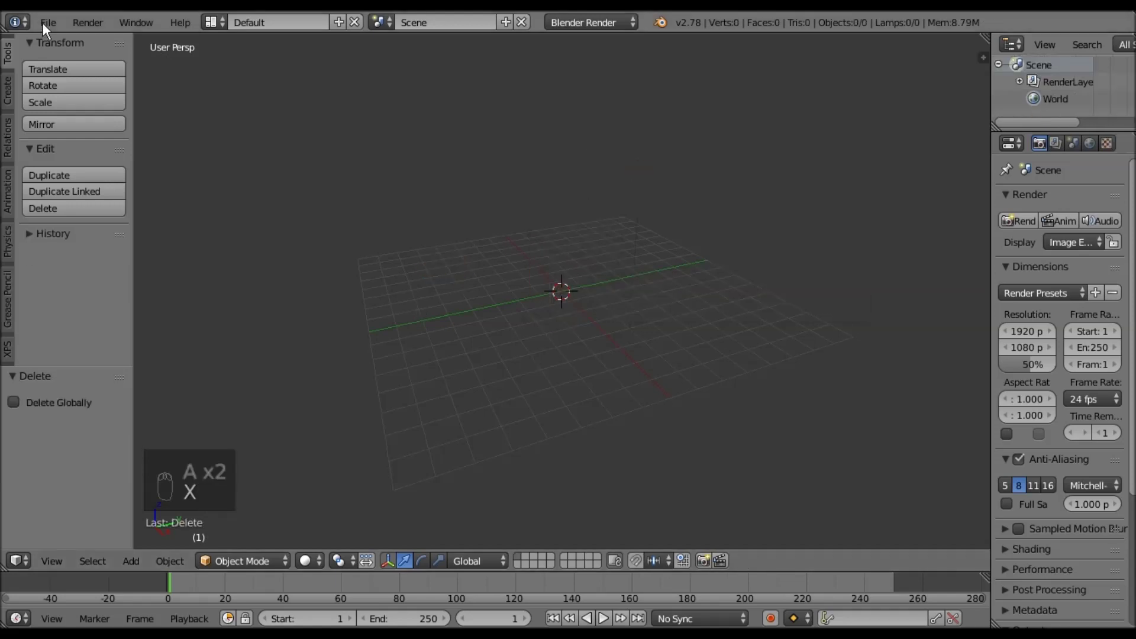
- Start a Source Engine import and browse to the Desktop folder ChloeLiS Updated\models\MMmallow\ChloeLiS\decompiled
click(47, 23)
mouse_move(150, 328)
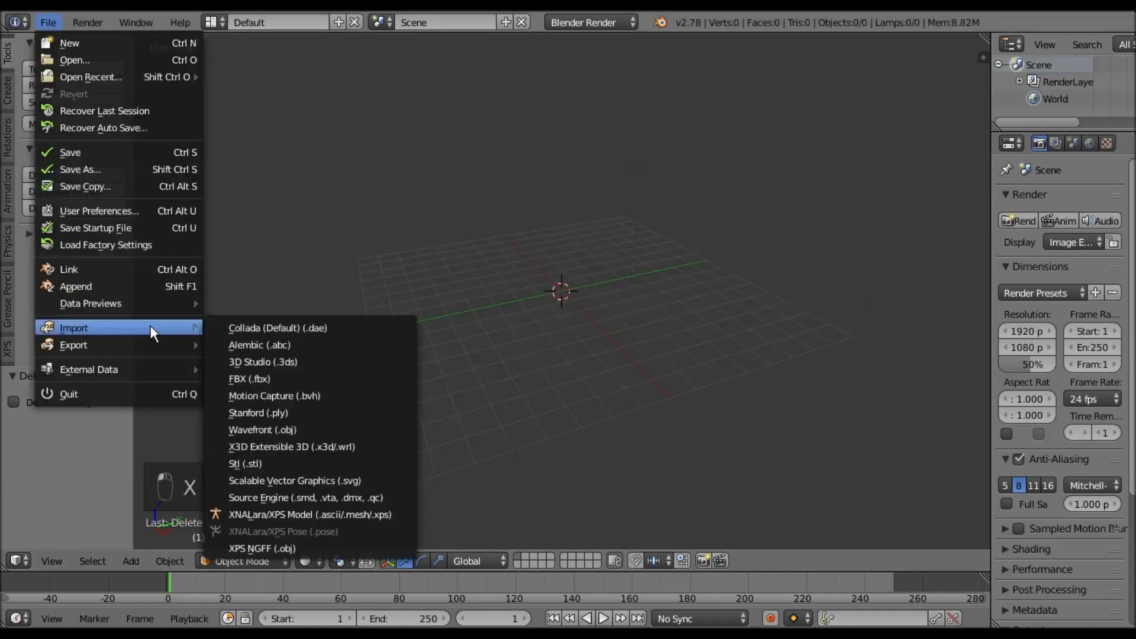
click(372, 498)
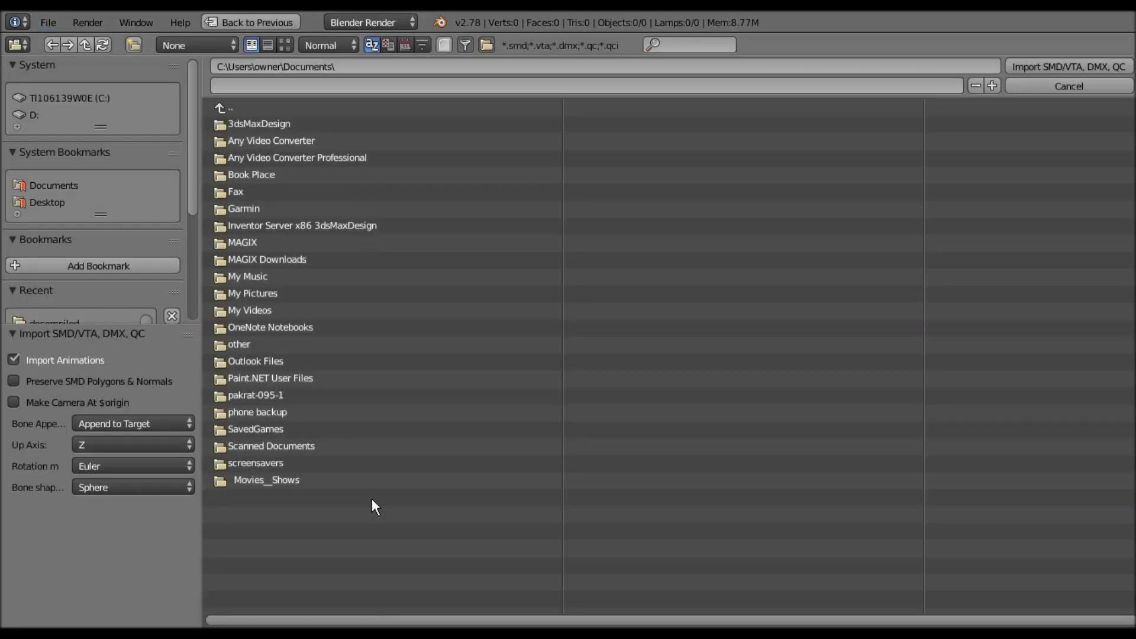
click(51, 202)
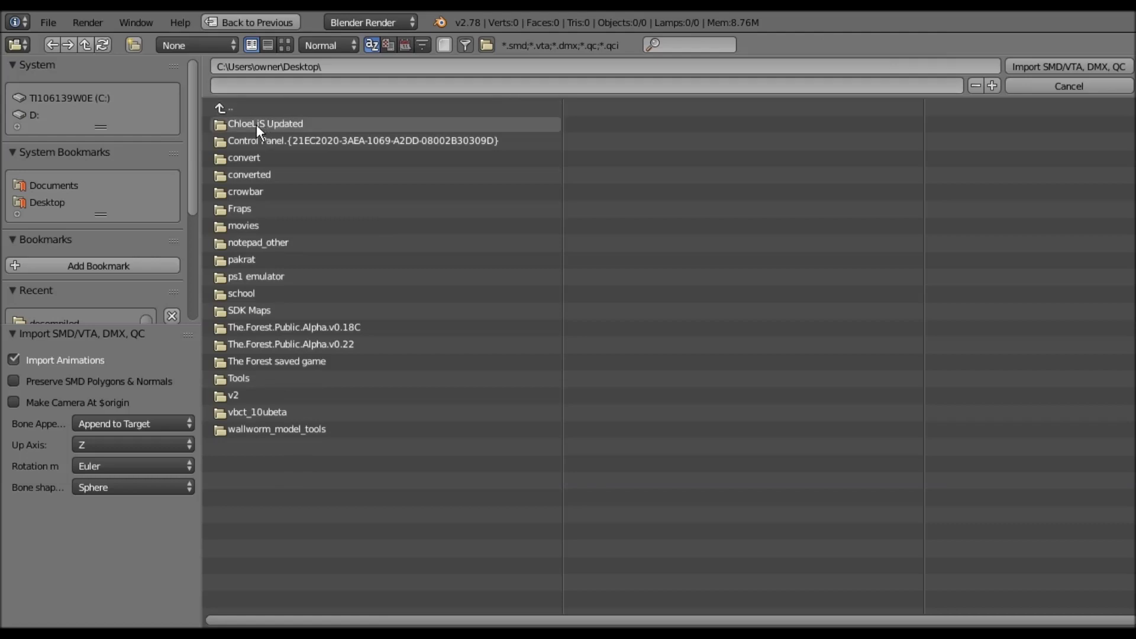
click(257, 124)
click(267, 140)
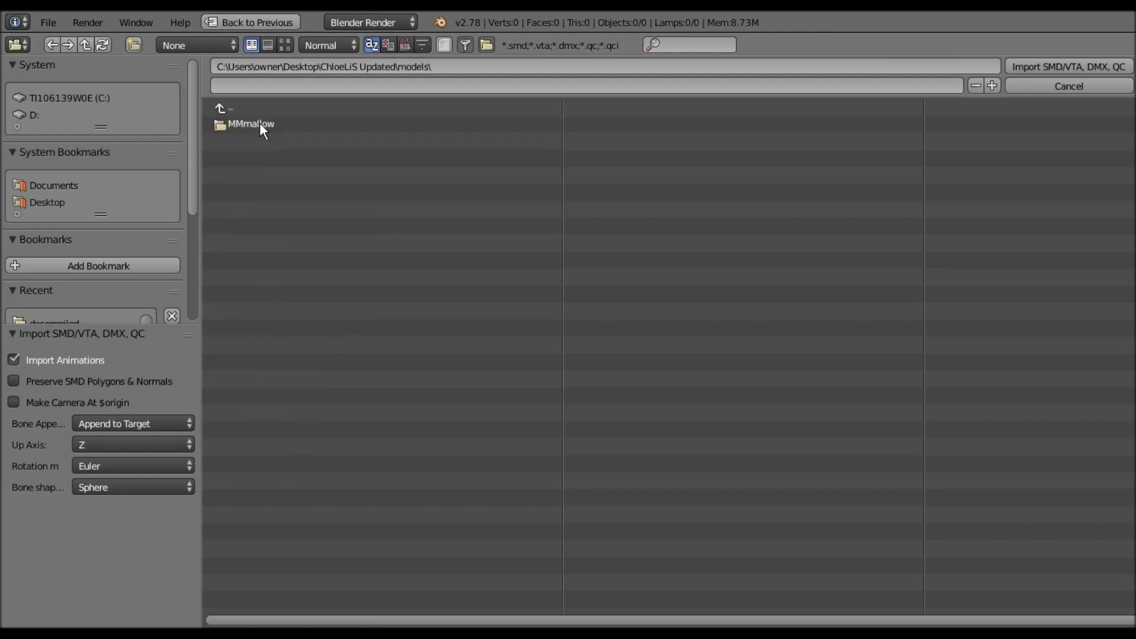
click(261, 123)
click(261, 123)
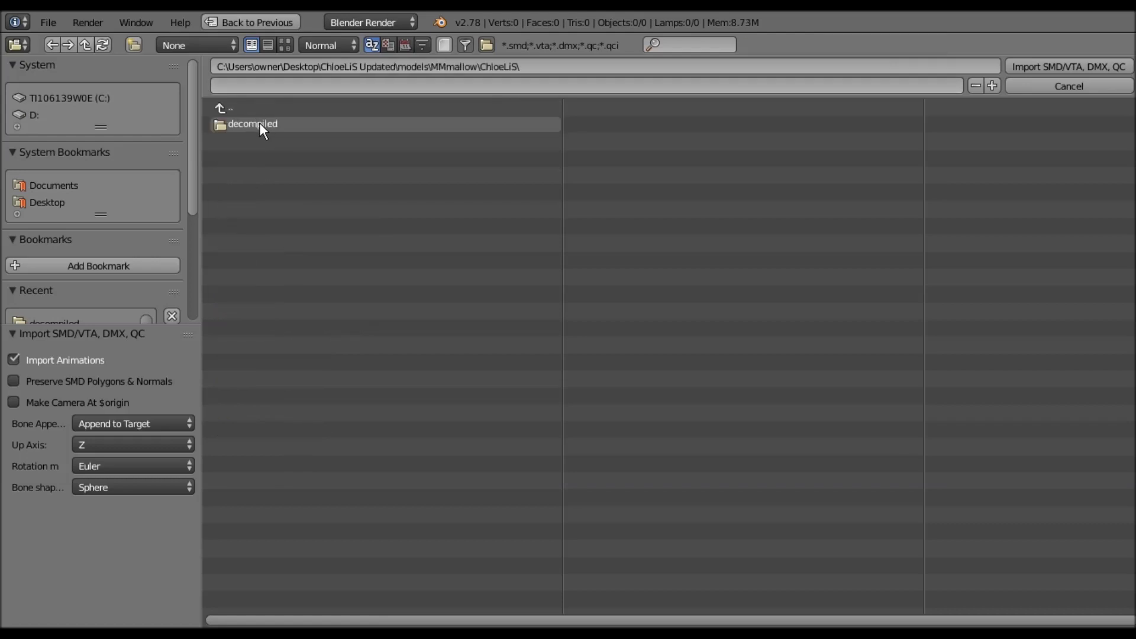
click(261, 123)
- Set the bone append mode to Make New Armature and import chloe.qc
click(132, 424)
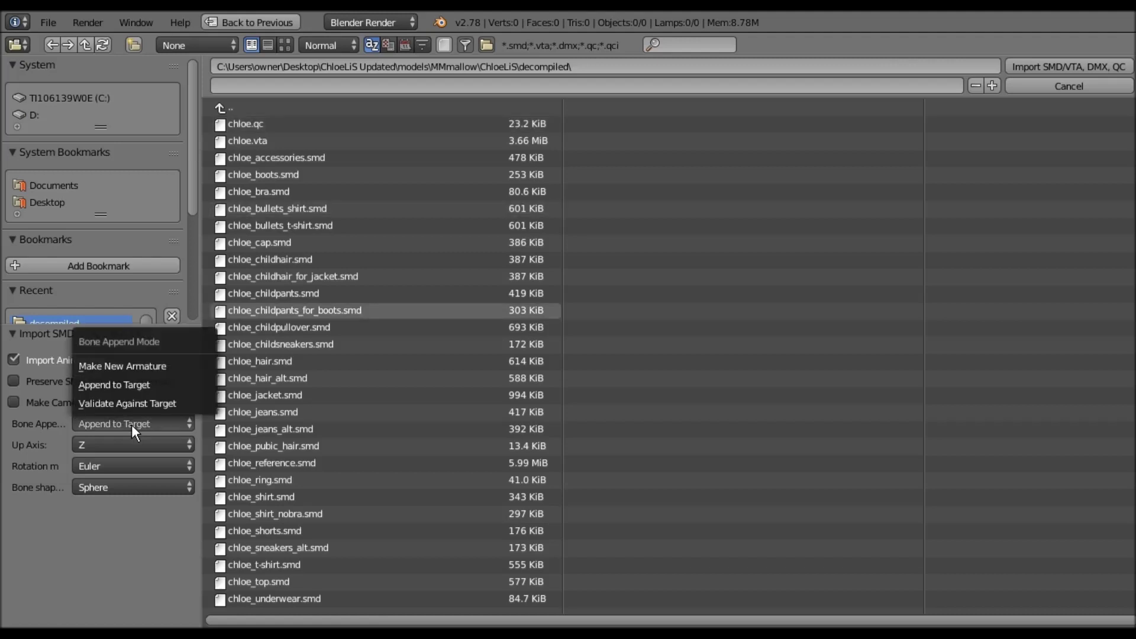
click(119, 364)
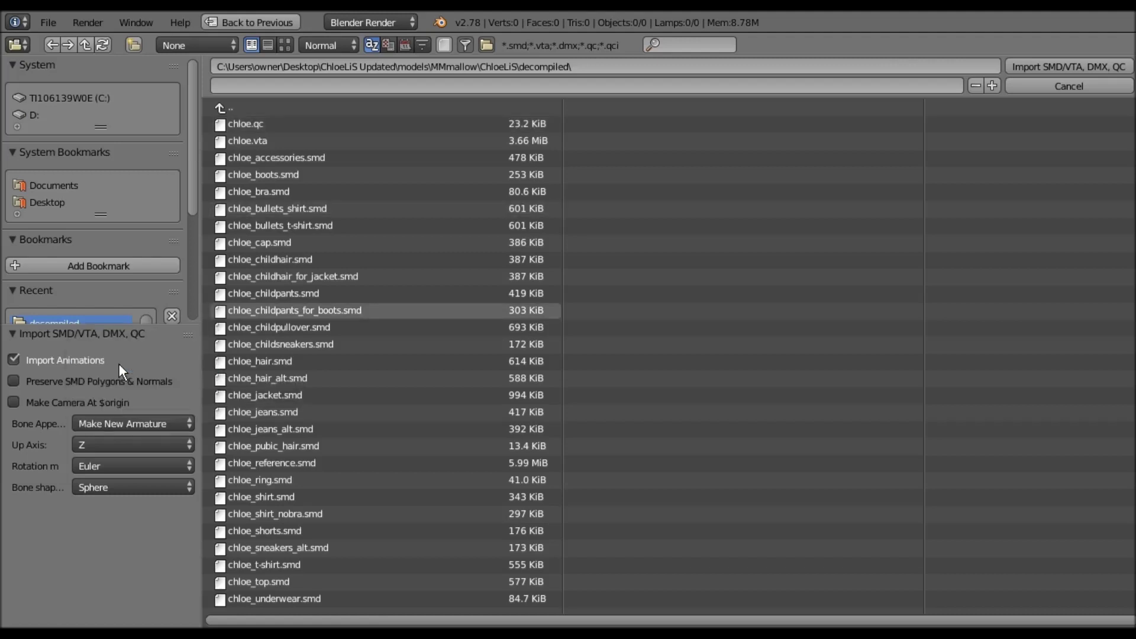
click(262, 125)
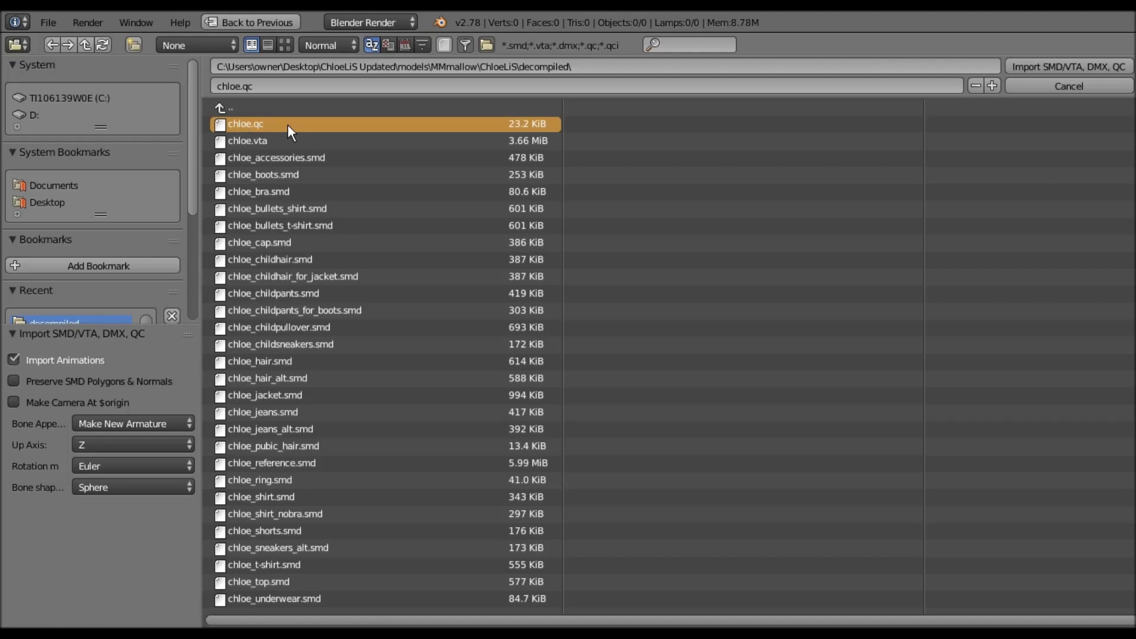
key(F10)
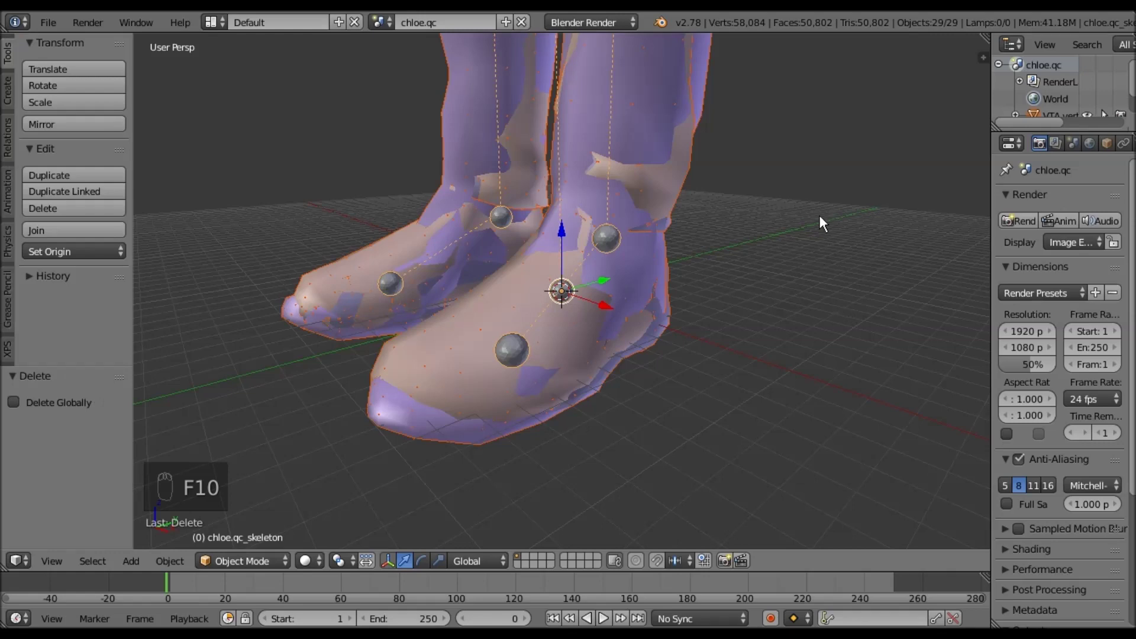
- Try moving the jacket and cap meshes off the body in front view, undoing each move
scroll(811, 213, down, 6)
middle_drag(730, 459, 702, 279)
key(KP_1)
shift+middle_drag(737, 169, 580, 317)
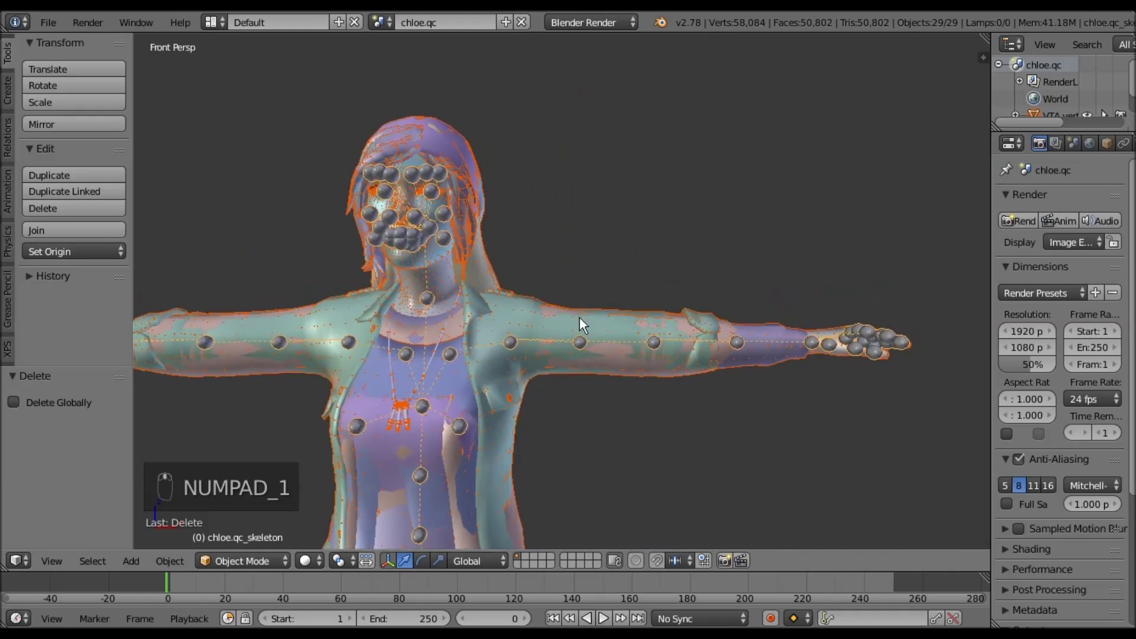
right_click(580, 317)
key(g)
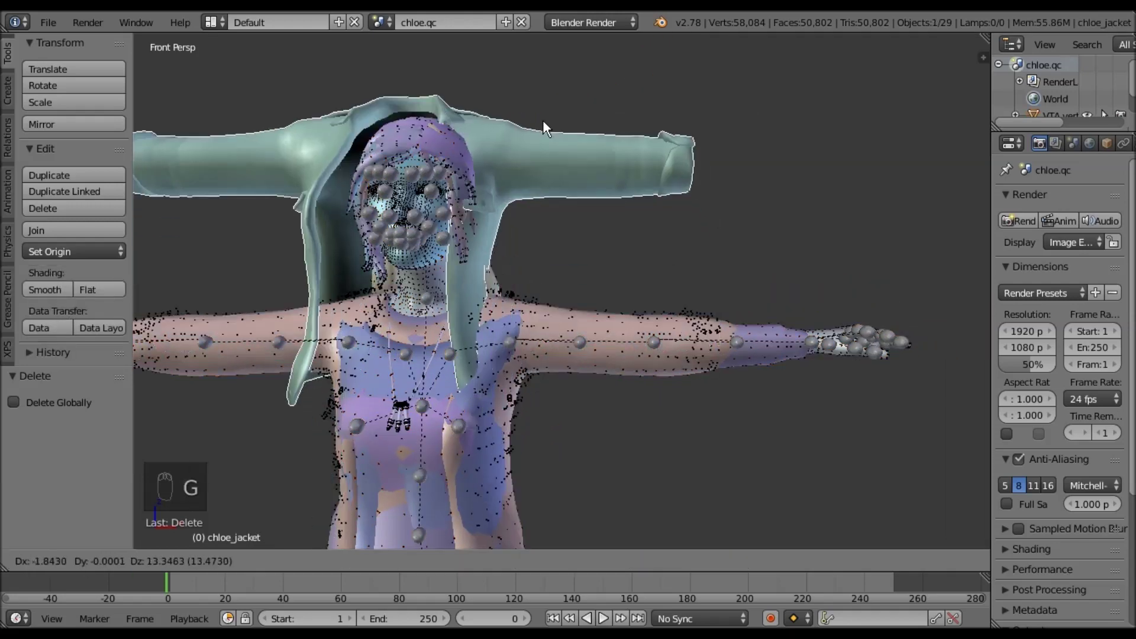
click(542, 119)
key(ctrl+z)
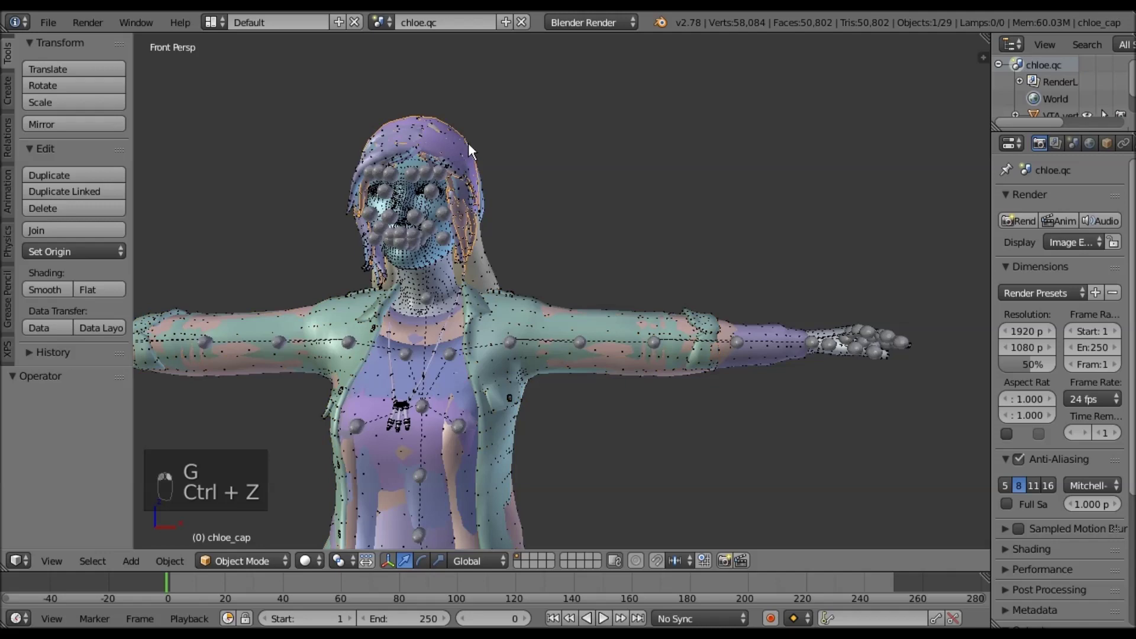
key(g)
click(713, 136)
key(ctrl+z)
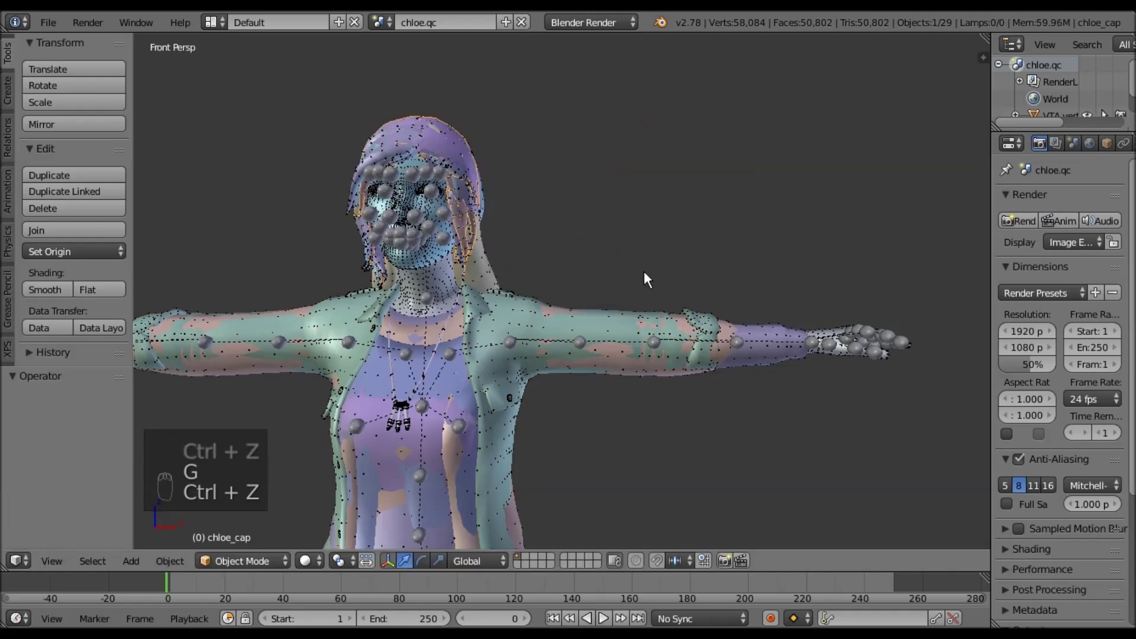
- Select the VTA vertices object in wireframe display and move it off the model by 10.930 in X and 6.418 in Z
scroll(644, 271, up, 2)
mouse_move(644, 271)
shift+middle_down()
mouse_move(765, 94)
mouse_move(693, 139)
mouse_move(655, 225)
mouse_move(741, 232)
mouse_move(721, 194)
mouse_move(635, 244)
mouse_move(634, 283)
shift+middle_up()
scroll(740, 232, down, 1)
right_click(634, 314)
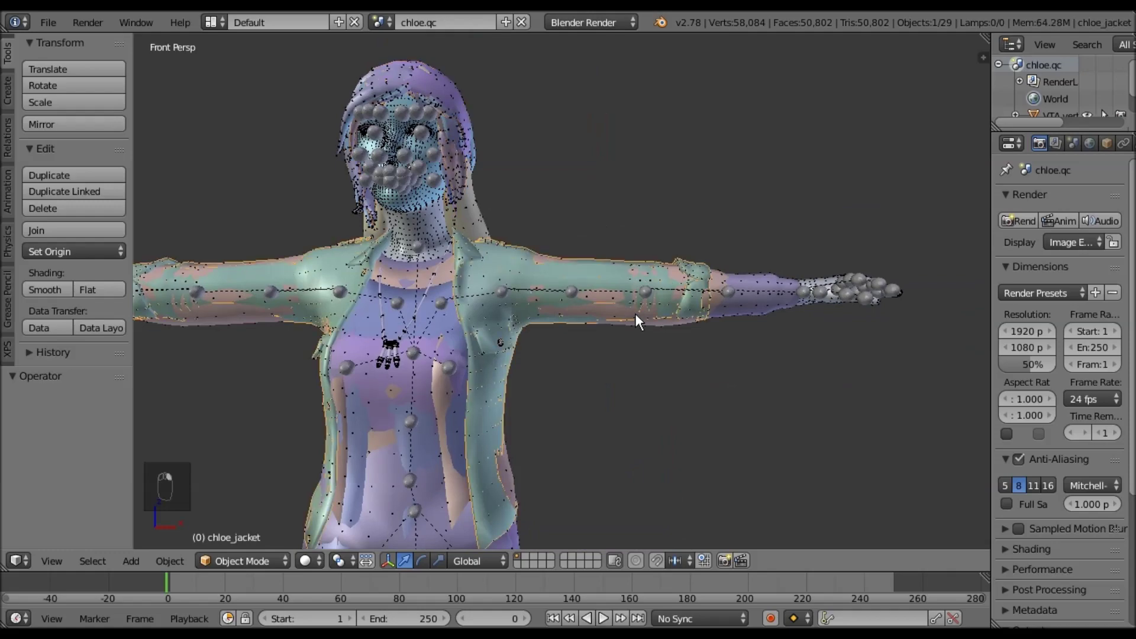
key(z)
right_click(634, 314)
right_click(634, 313)
right_click(634, 314)
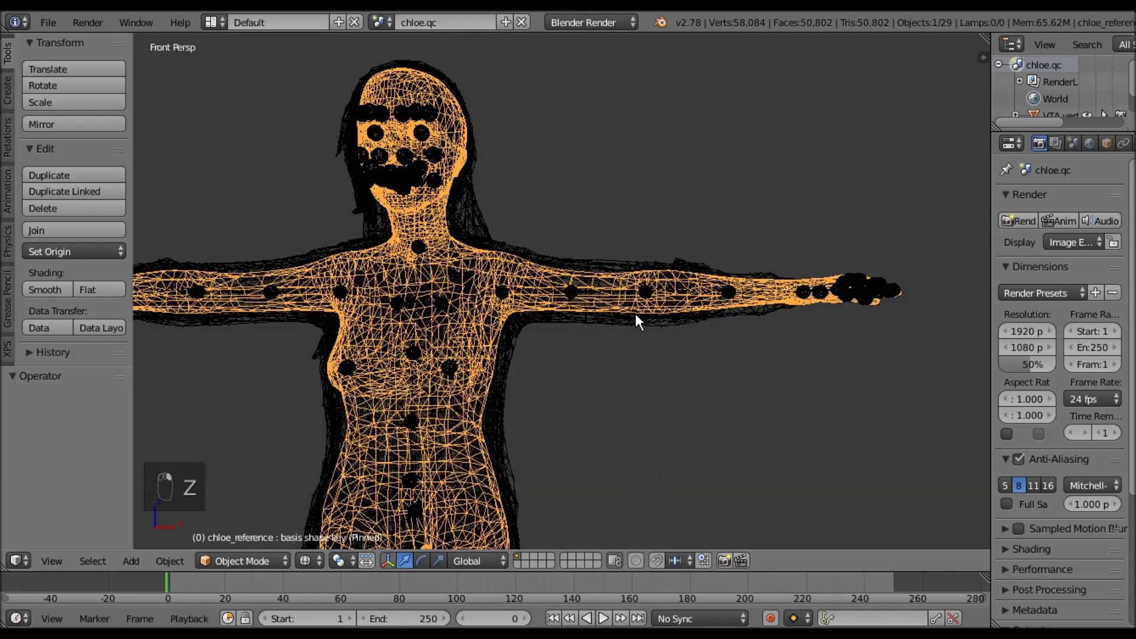
right_click(635, 315)
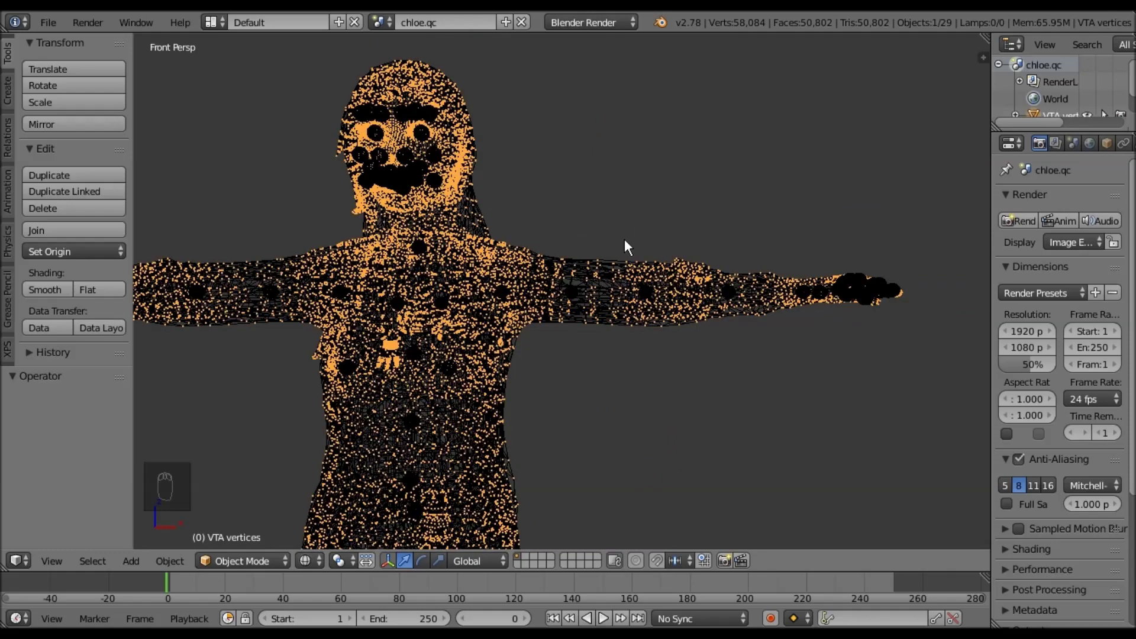
key(g)
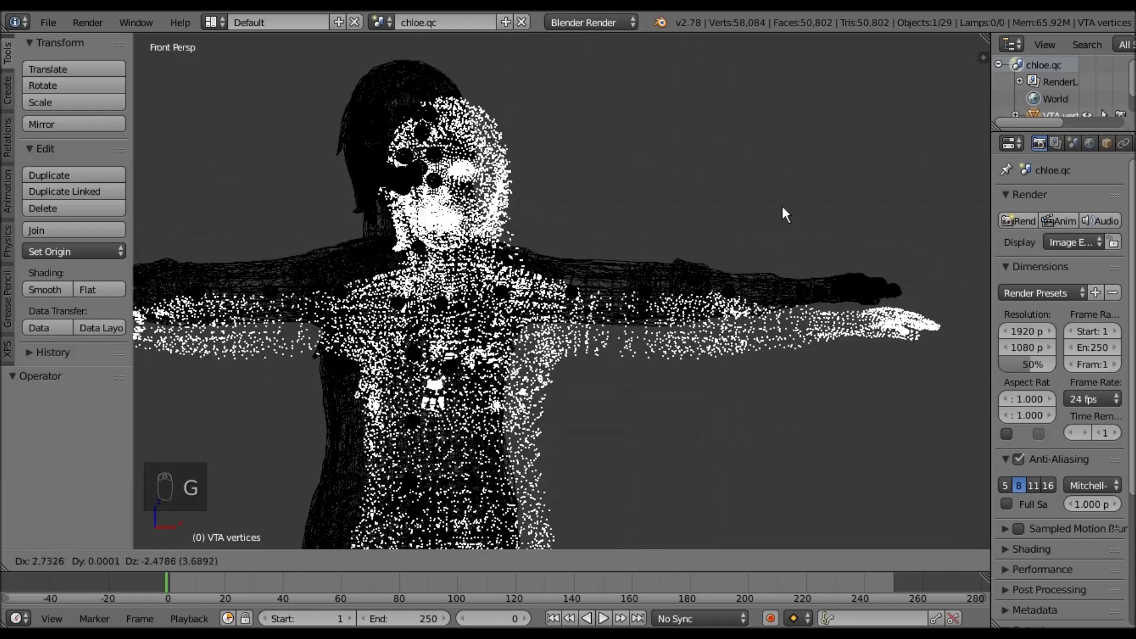
click(751, 160)
- Delete the VTA vertices object and return the view to solid shading
key(x)
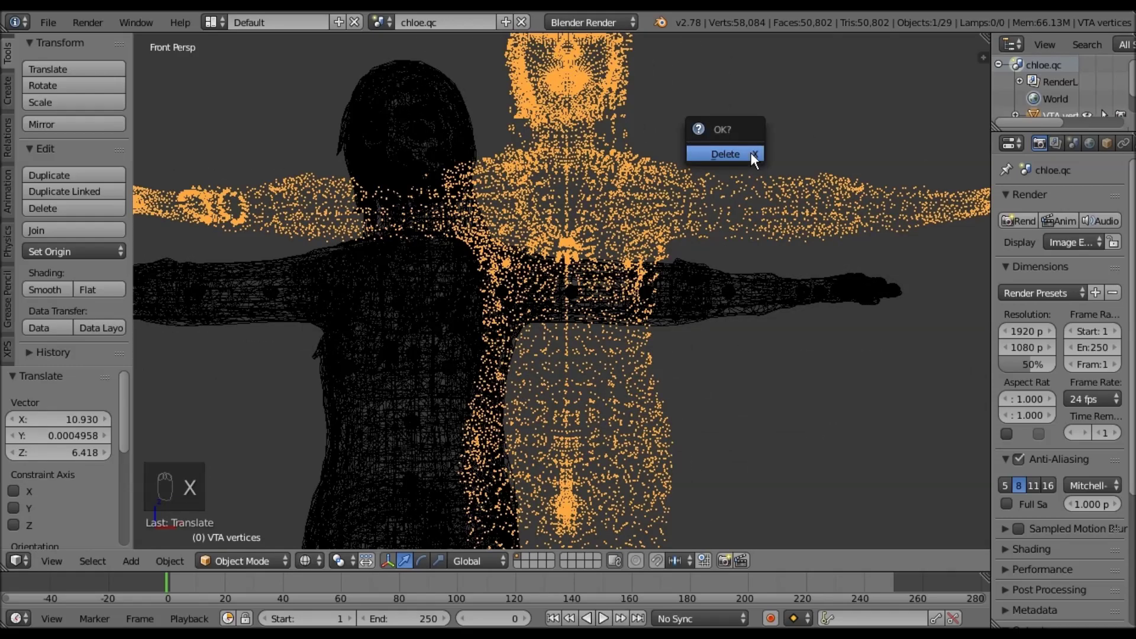
click(750, 153)
key(z)
- Select the chloe.qc_skeleton armature and toggle the selection of all its bones in Edit Mode to check the bone count
shift+middle_drag(730, 242, 775, 338)
shift+middle_drag(771, 382, 815, 347)
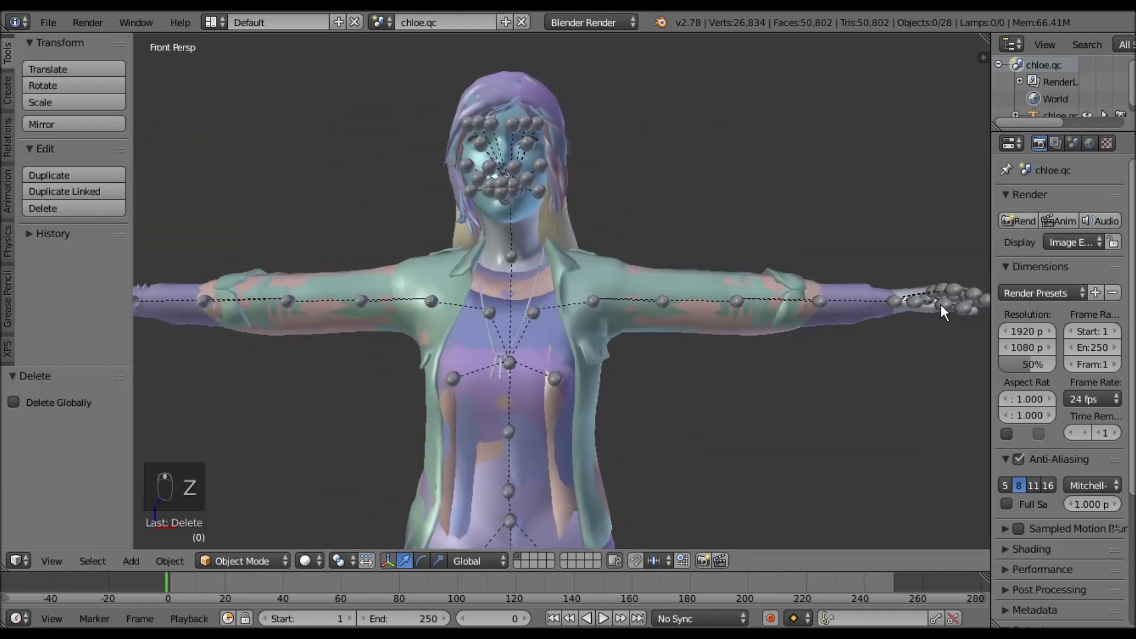
right_click(941, 304)
shift+middle_drag(892, 342, 859, 359)
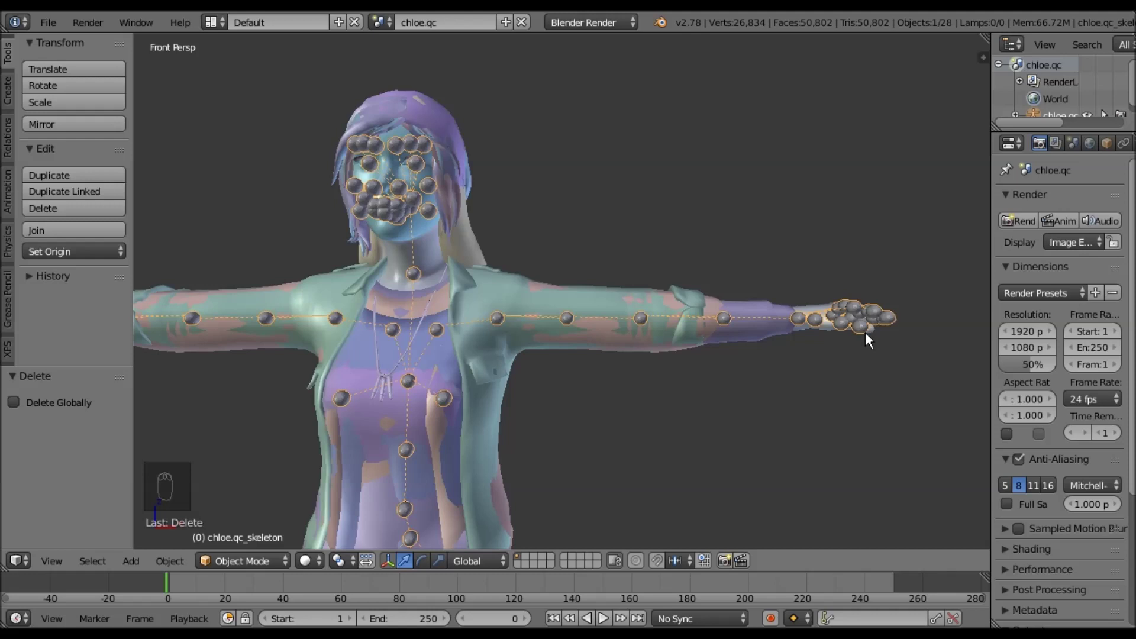
key(Tab)
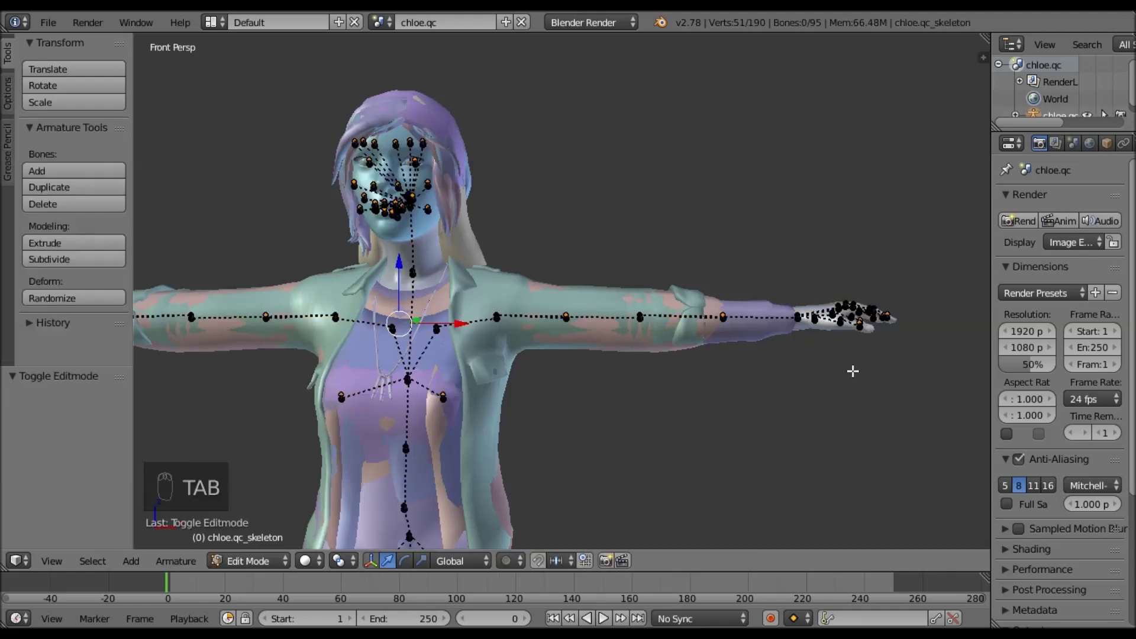
key(a)
key(a)
key(a)
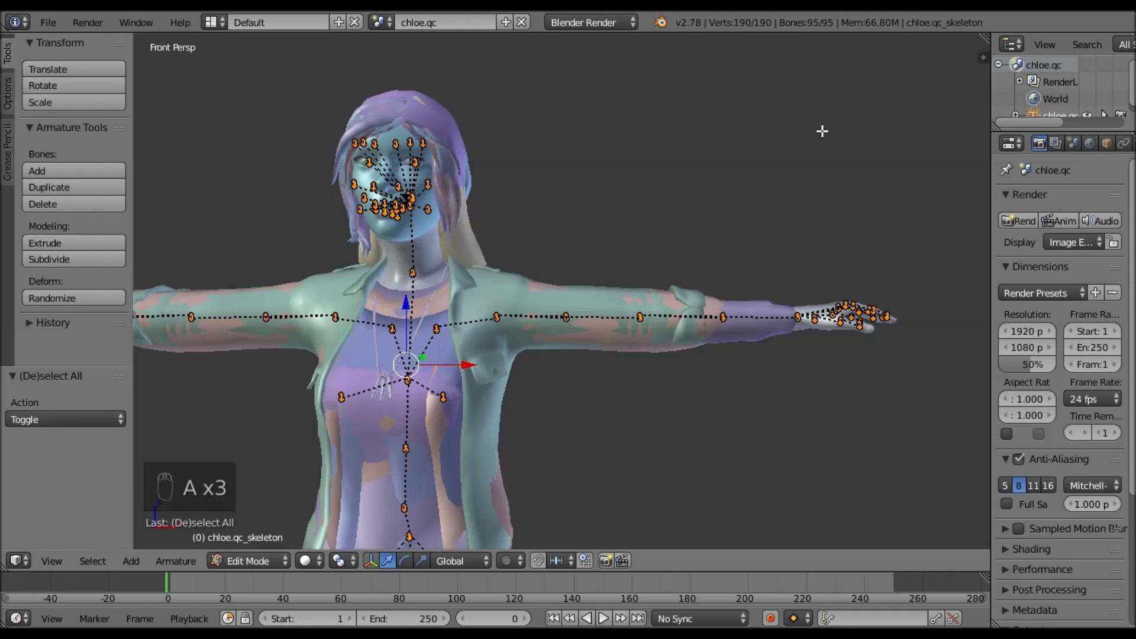
key(a)
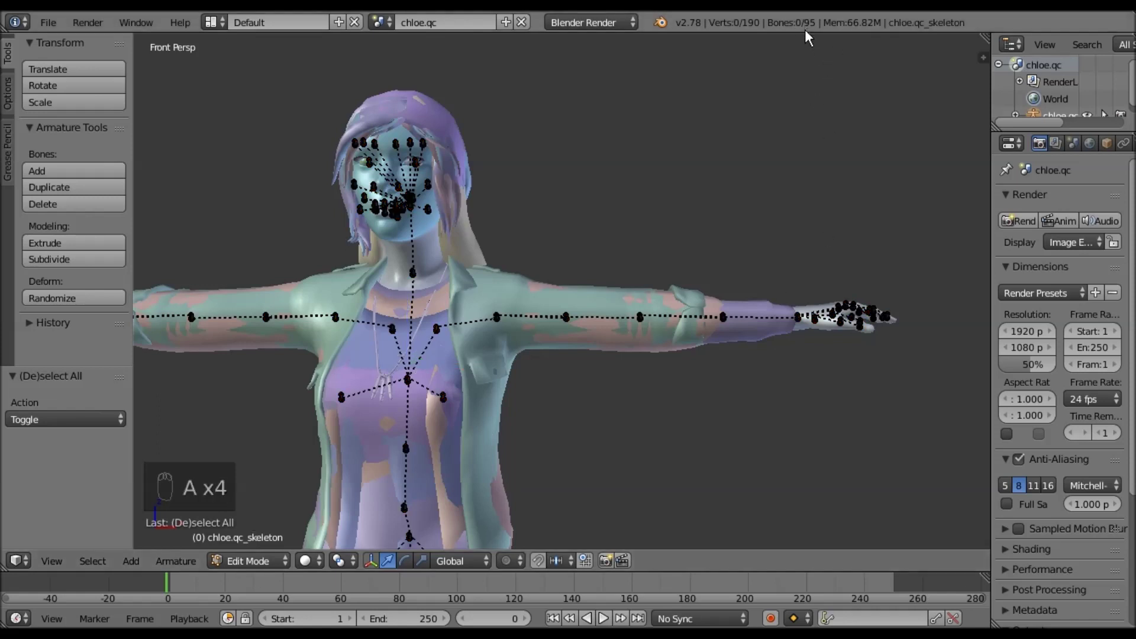
shift+middle_drag(727, 170, 777, 158)
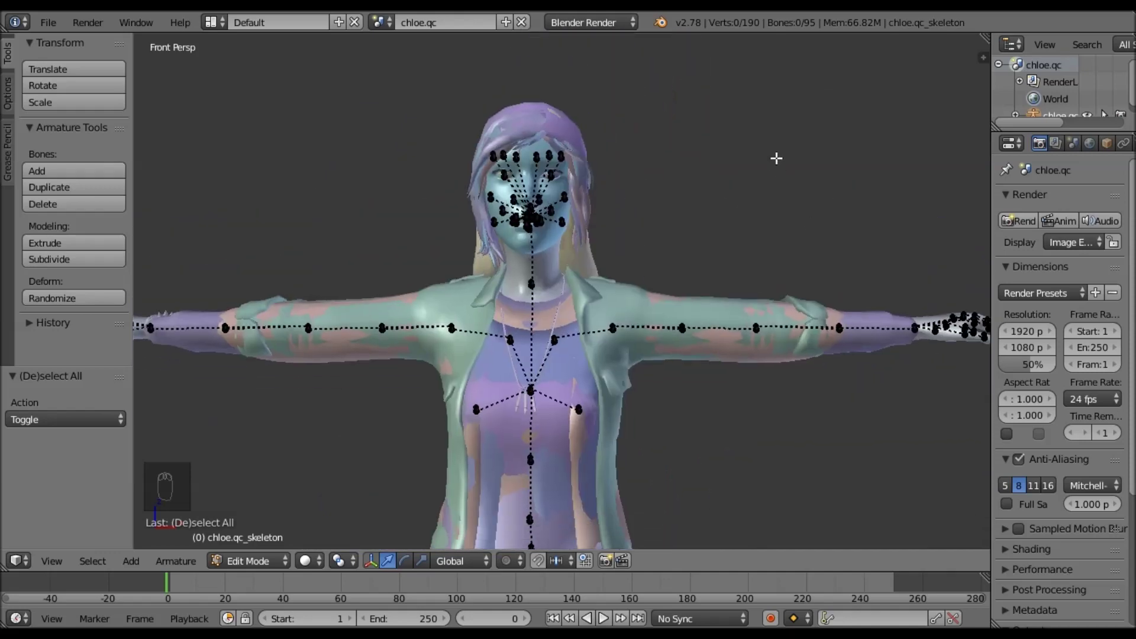
scroll(776, 158, down, 4)
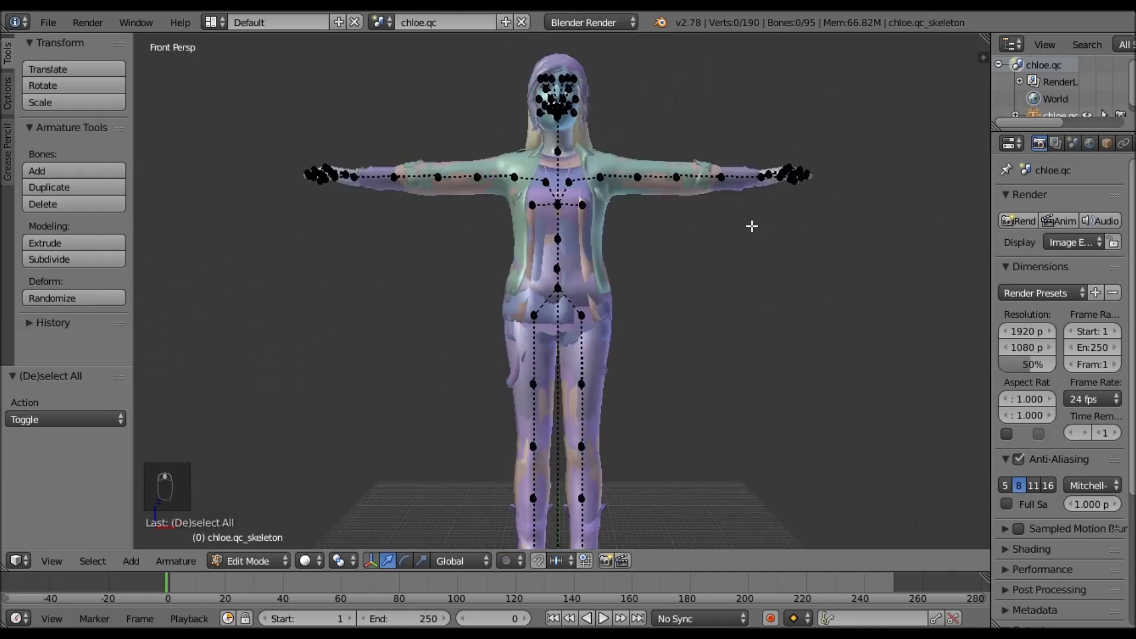
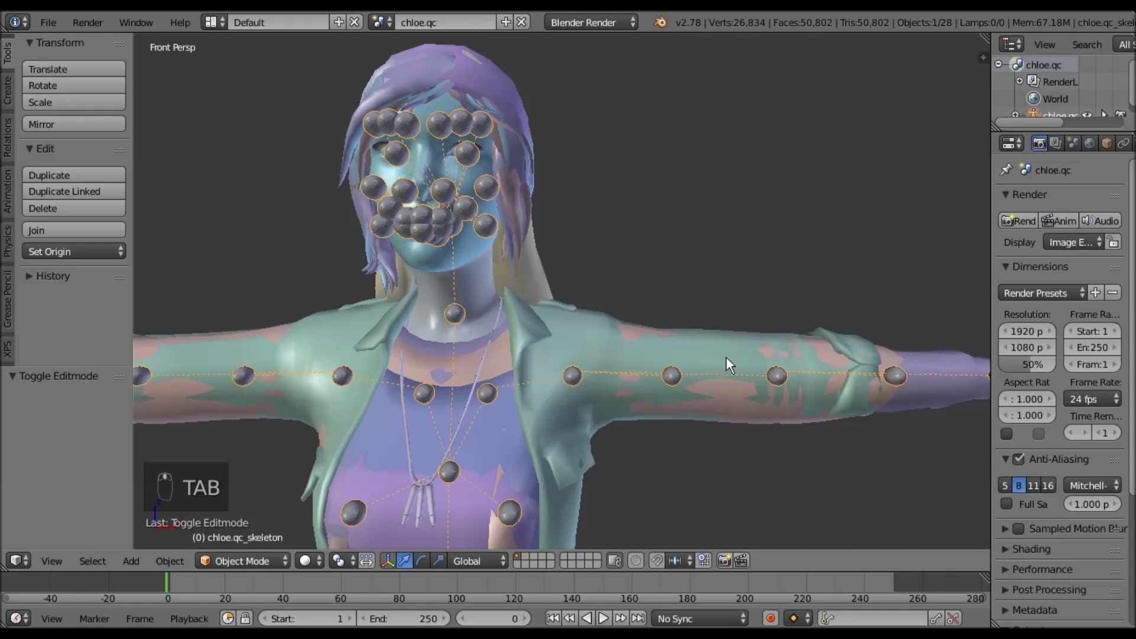
- Import male_02_reference.smd from the Desktop convert folder with the Source Engine importer, using Make New Armature
click(46, 24)
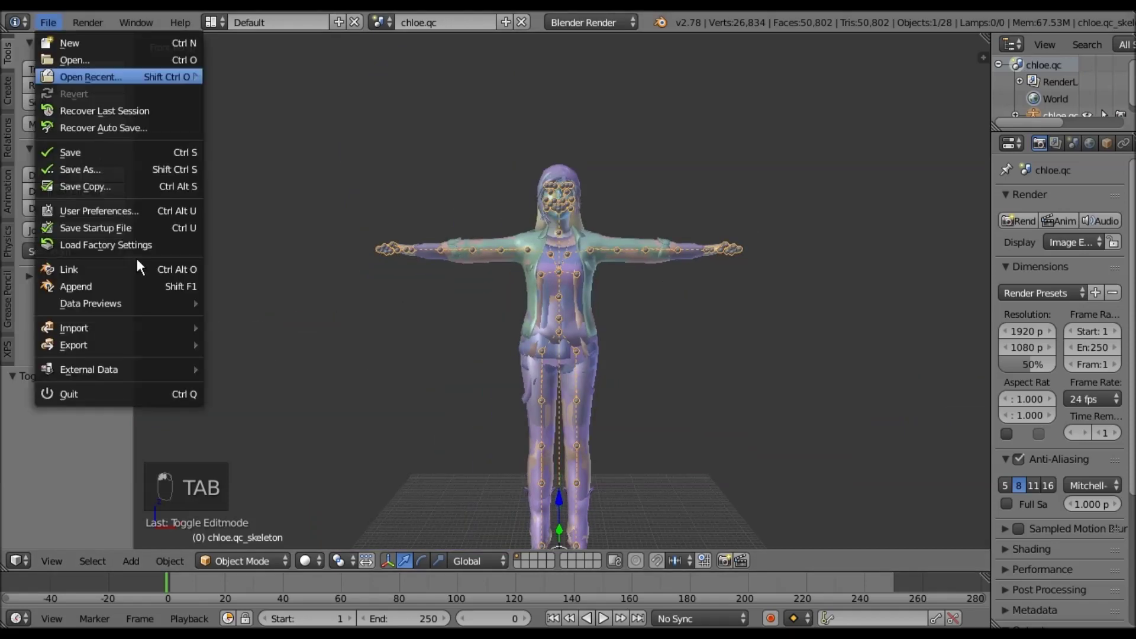
mouse_move(162, 328)
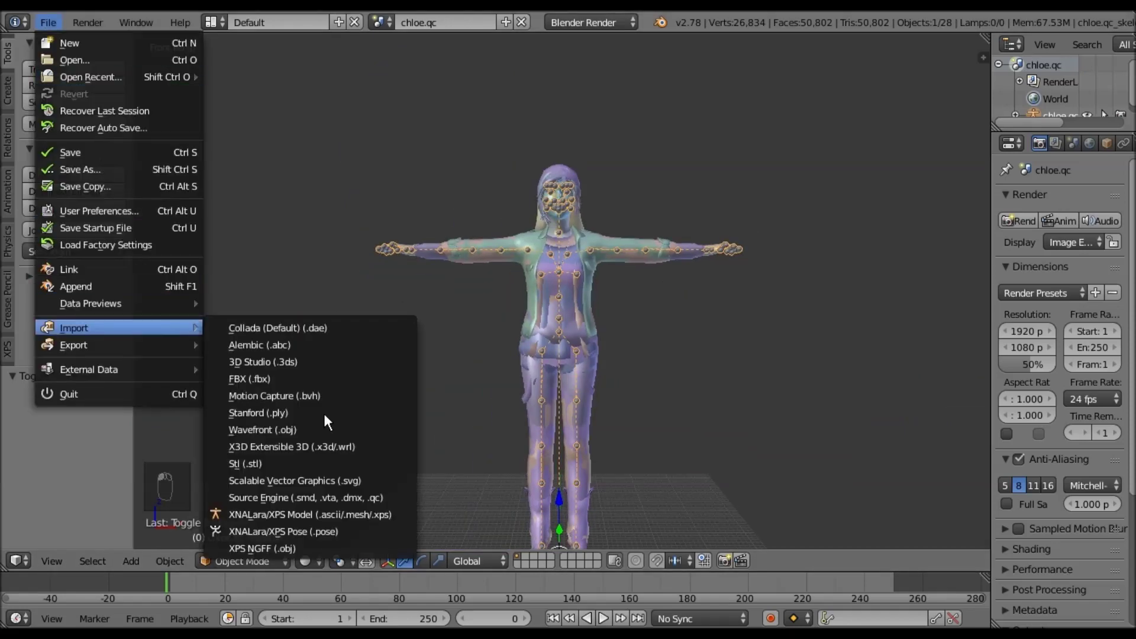
click(325, 497)
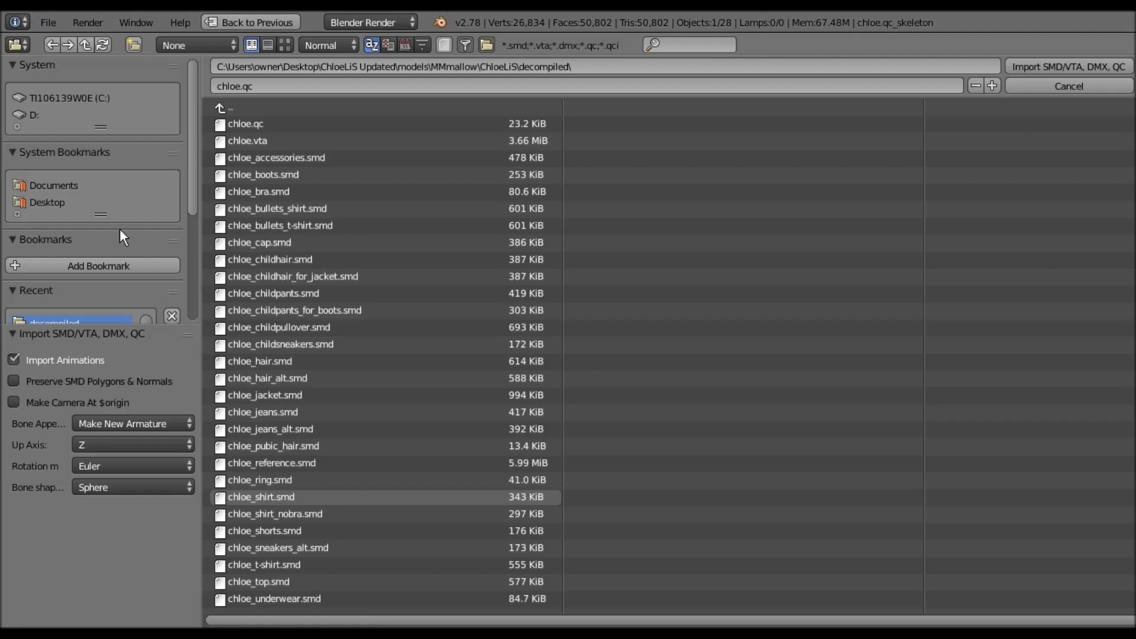
click(45, 203)
click(293, 158)
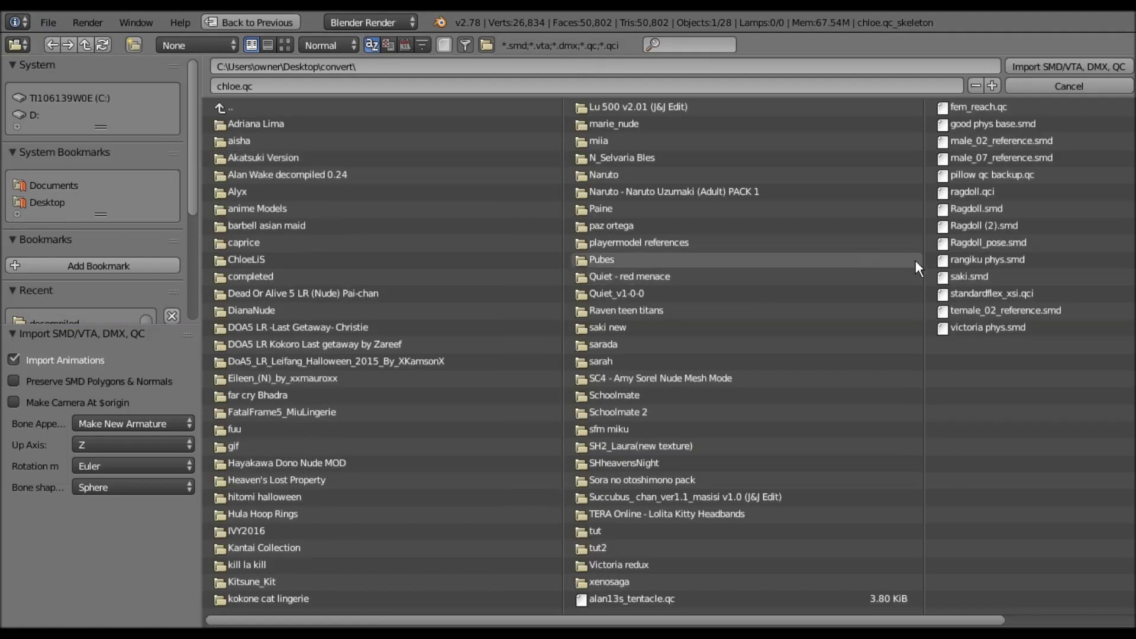
click(982, 140)
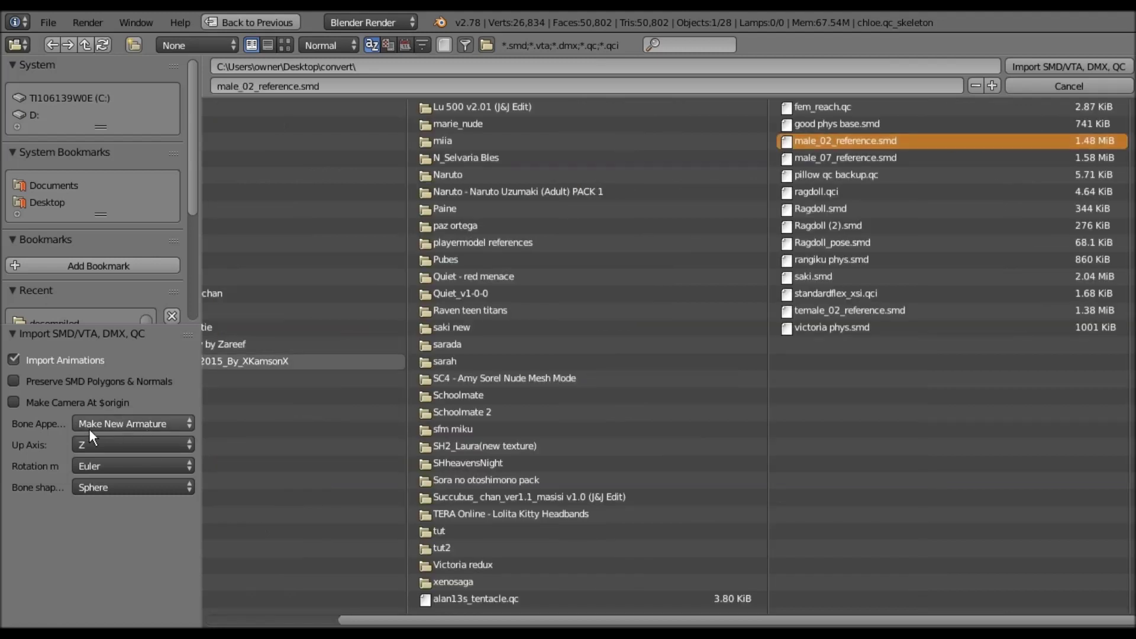
double_click(846, 140)
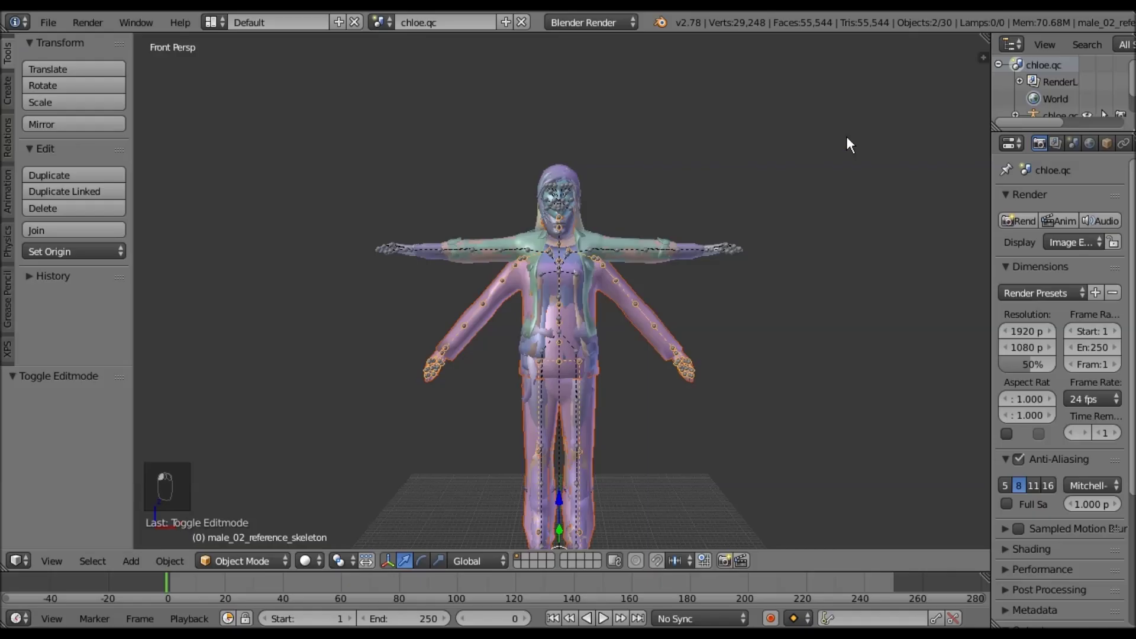
- Move the male_02 reference model with its skeleton 46 units along X so it stands beside the Chloe model
key(Home)
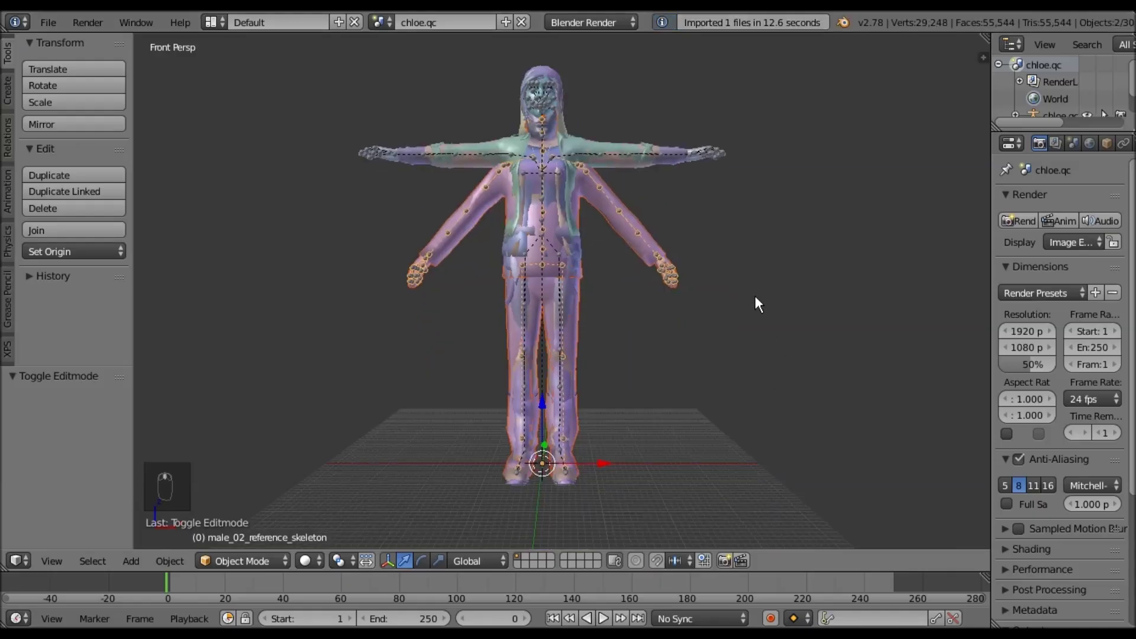
key(g)
key(x)
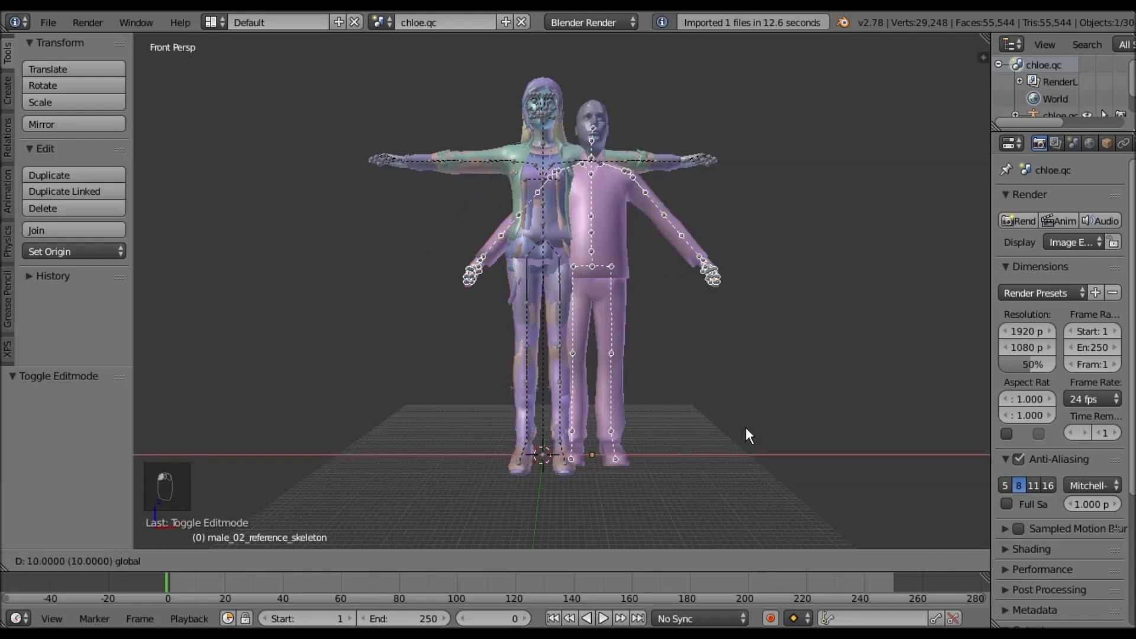
drag(865, 416, 858, 416)
middle_drag(718, 295, 702, 254)
mouse_move(776, 363)
middle_down()
mouse_move(646, 402)
mouse_move(644, 389)
mouse_move(799, 370)
mouse_move(772, 360)
middle_up()
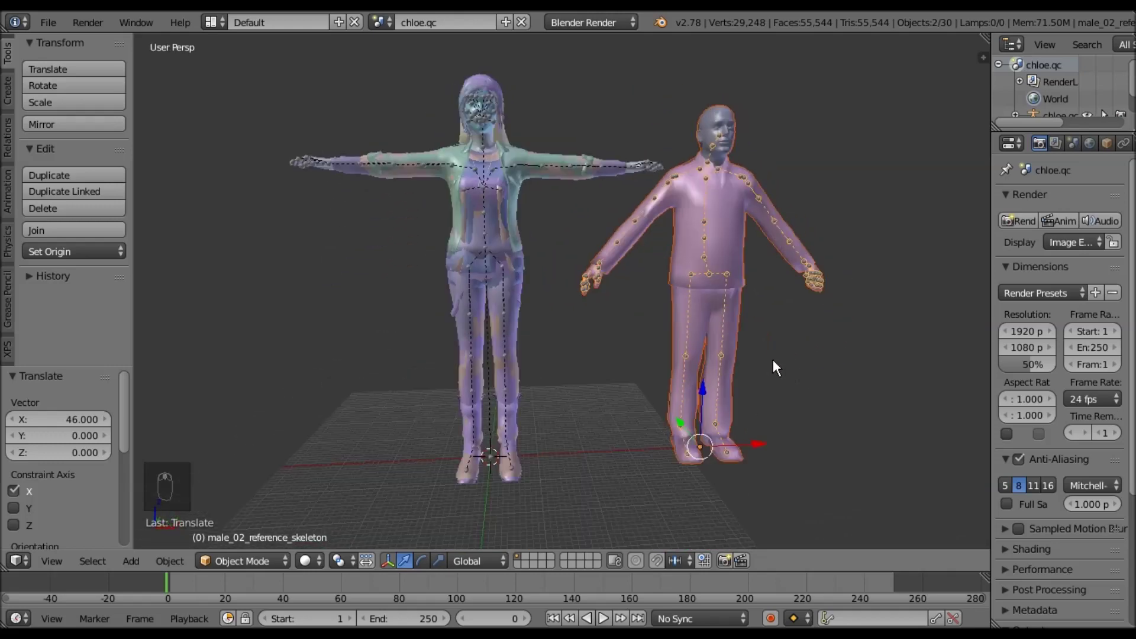
- Switch to the front view with both models in frame and select the male_02_reference mesh
key(KP_1)
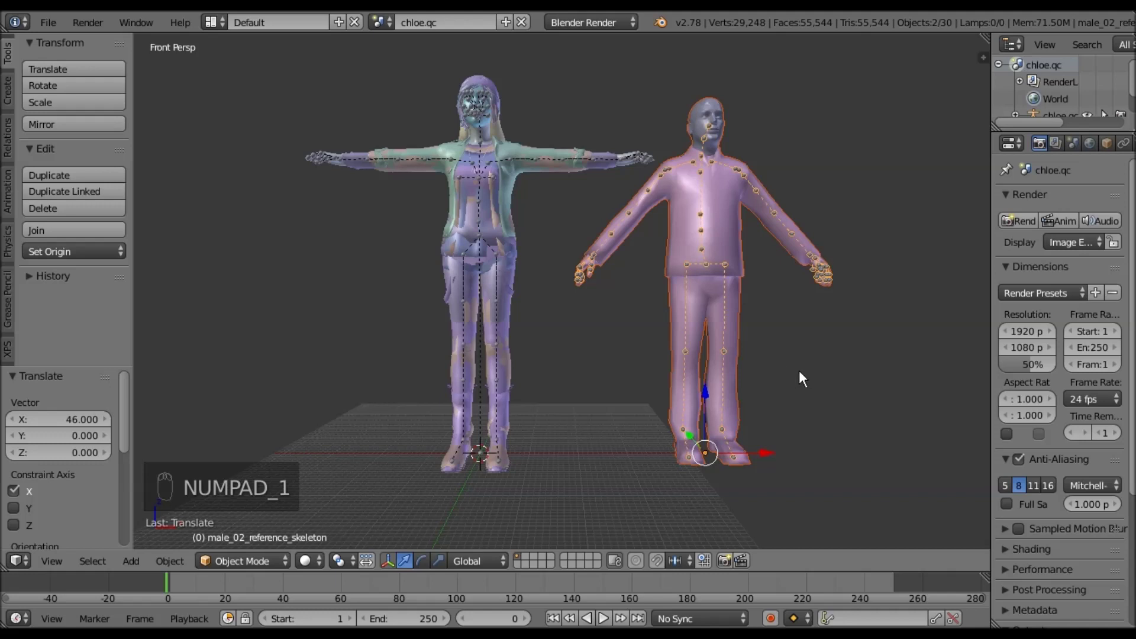
shift+middle_drag(820, 353, 814, 388)
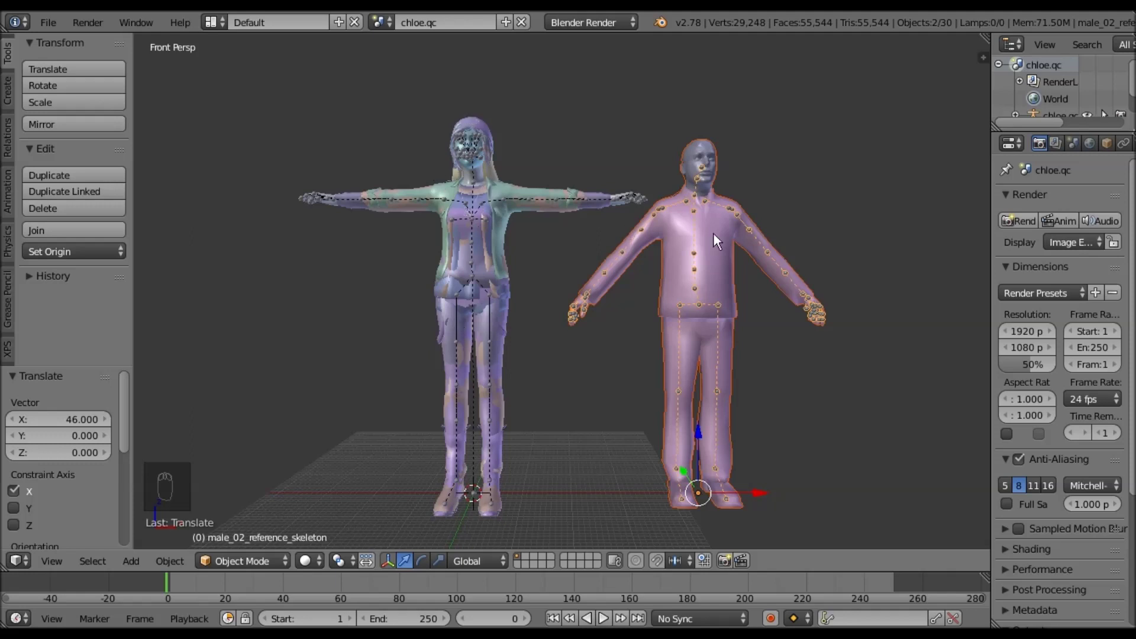
right_click(710, 170)
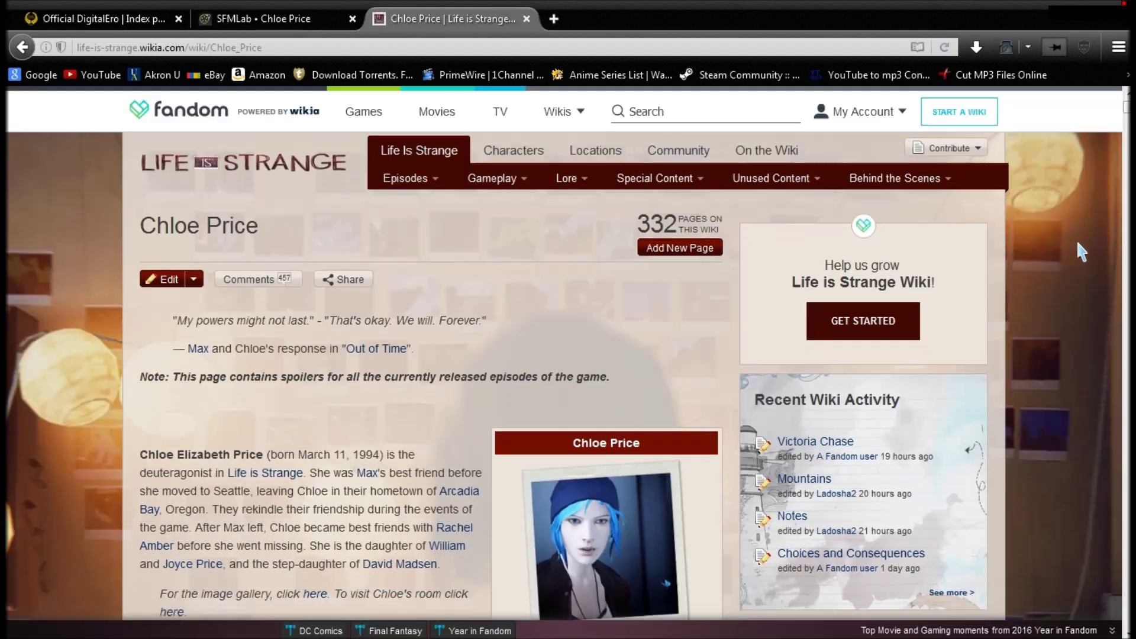
- Look up Chloe Price's height in the physical description on her Life is Strange Wiki page in the browser
scroll(1075, 239, down, 5)
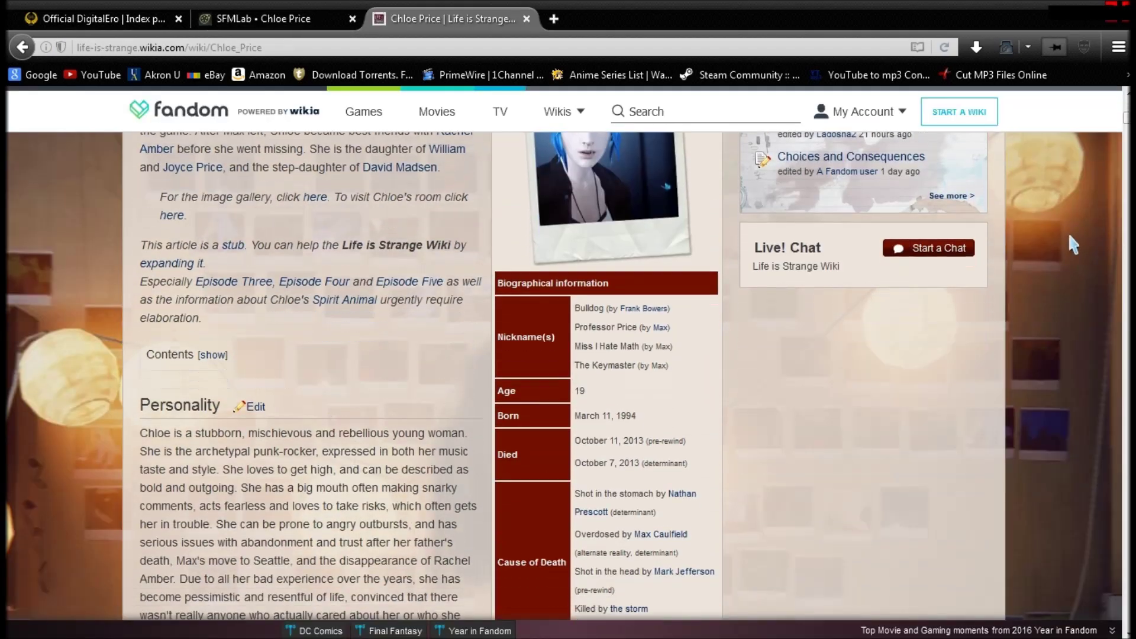
scroll(1069, 236, down, 4)
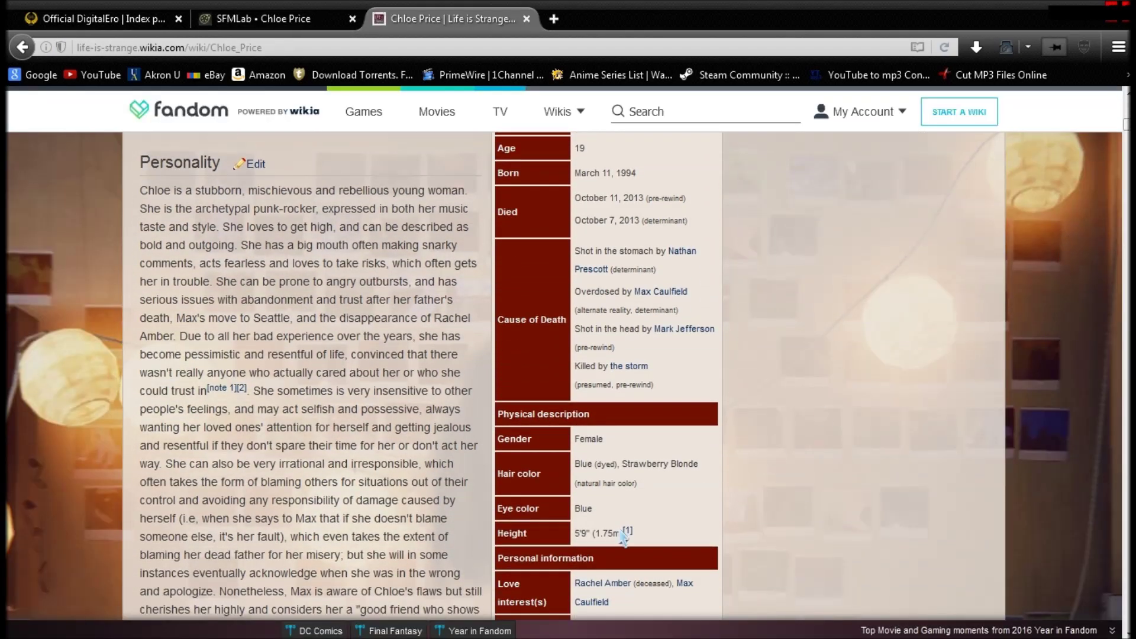
drag(503, 533, 627, 547)
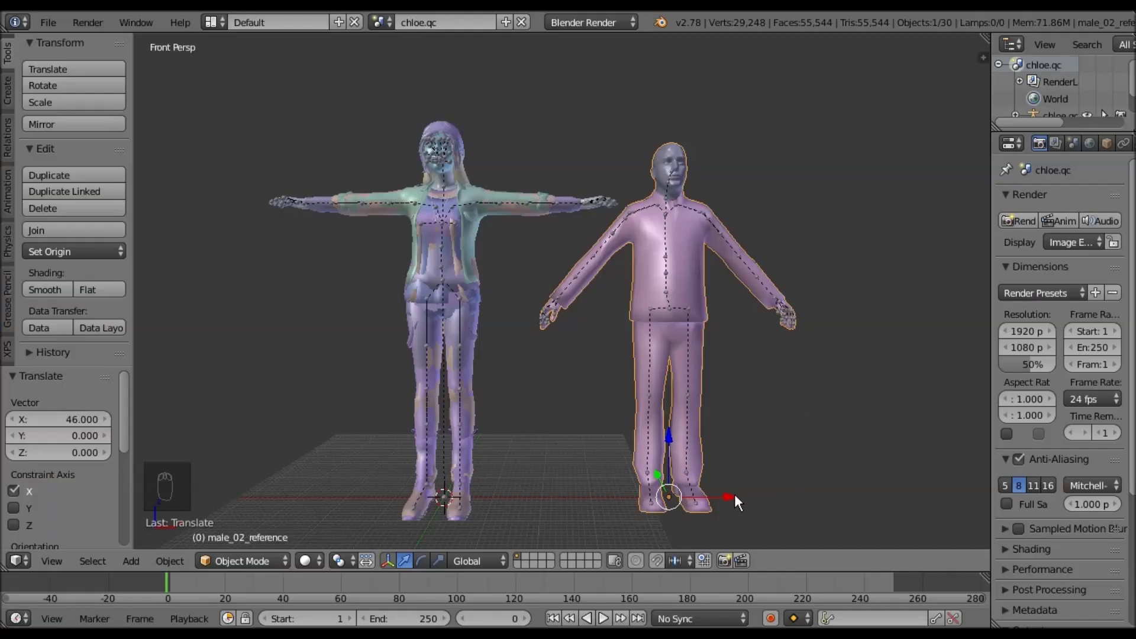
- Move the male_02_reference mesh about -12.7 units along X, closer to the Chloe model
drag(733, 494, 667, 496)
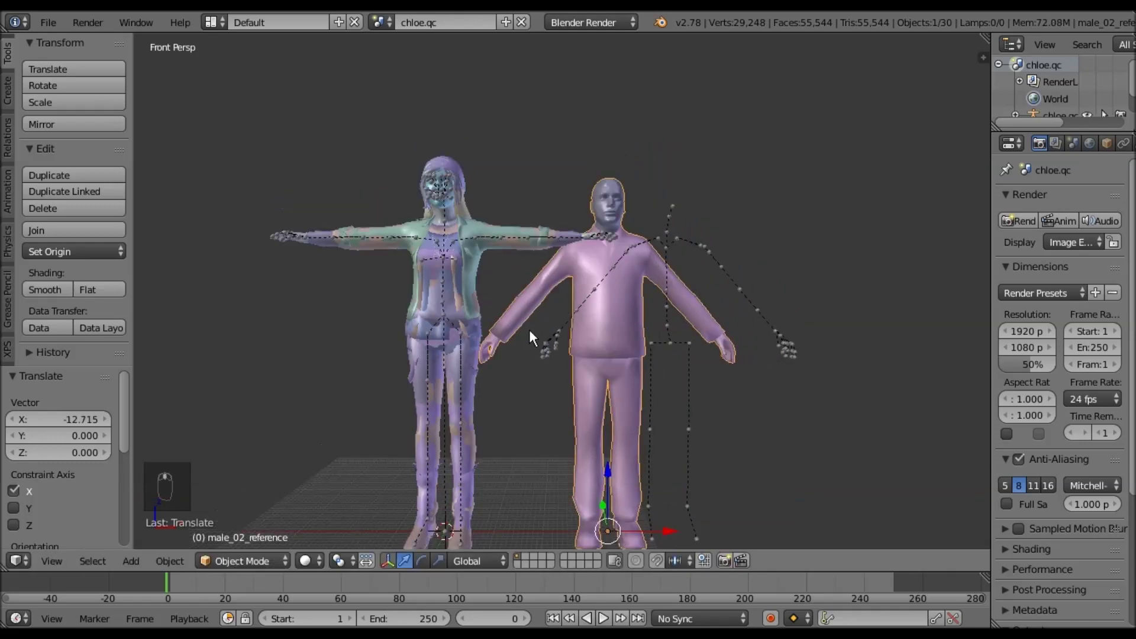
scroll(649, 328, up, 4)
scroll(632, 312, up, 1)
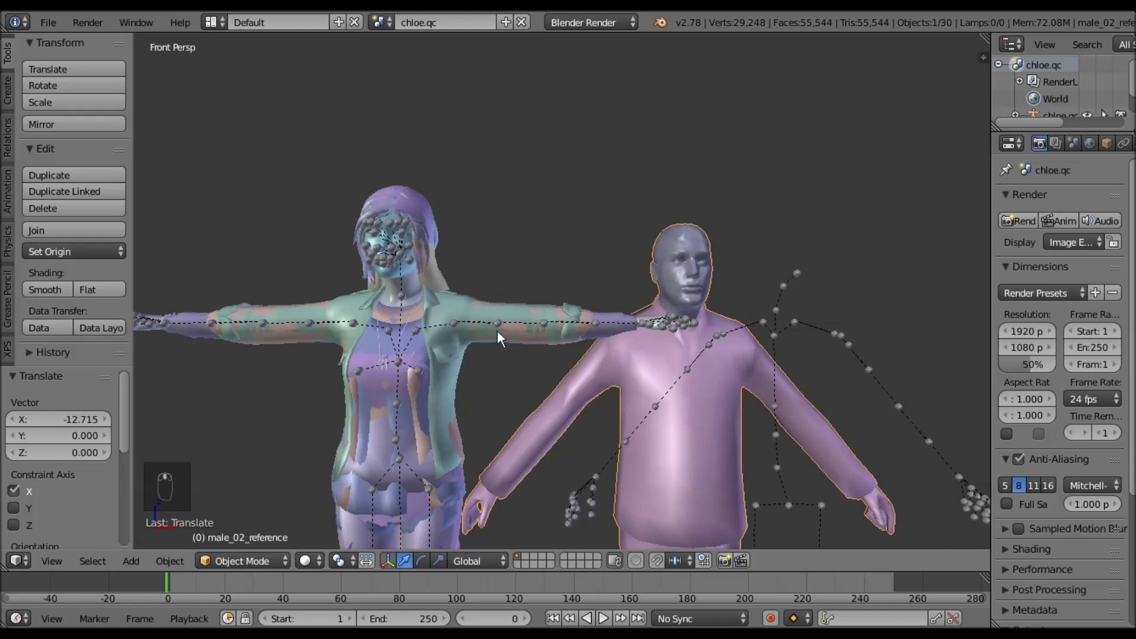
- Select the male_02 mesh together with its skeleton and invert the selection to pick all of Chloe's objects
shift+right_click(792, 295)
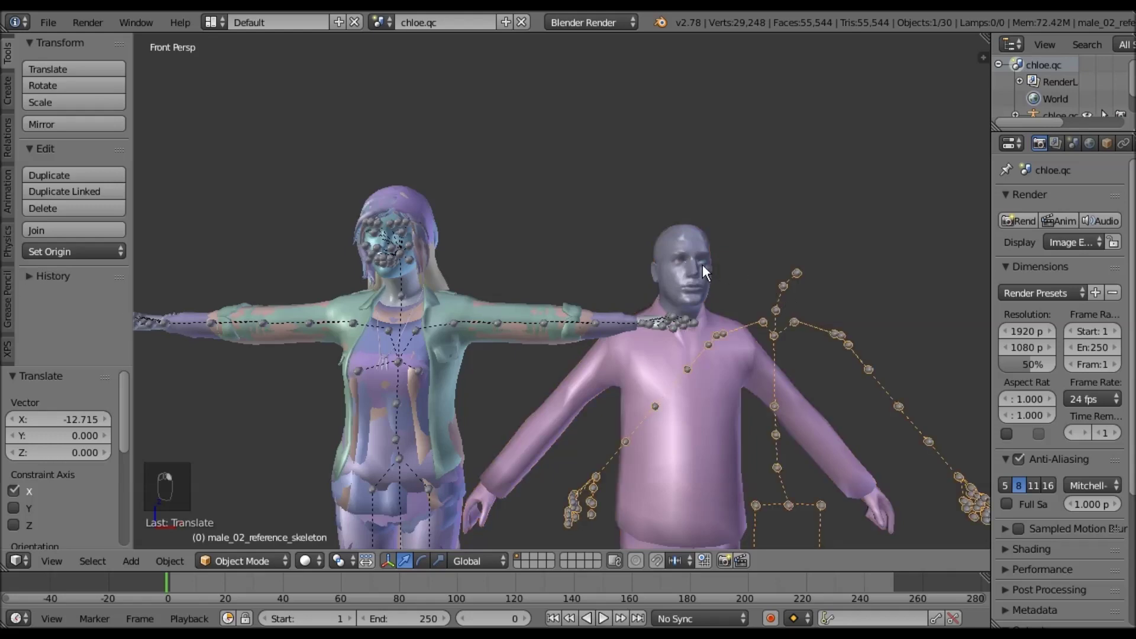
key(ctrl+i)
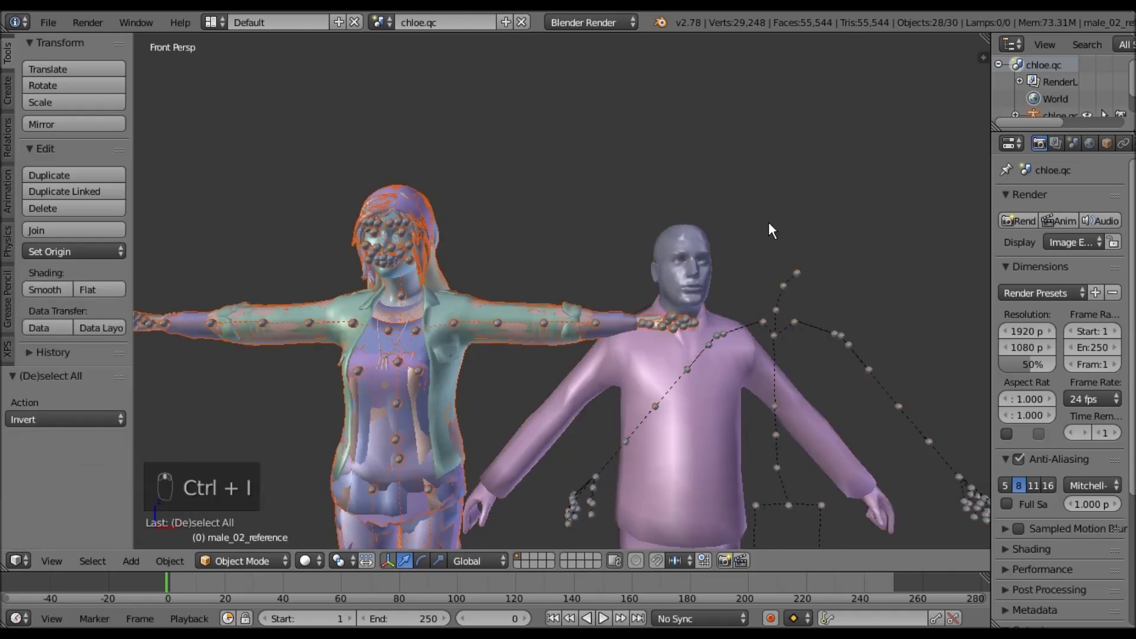
scroll(768, 223, down, 4)
scroll(770, 240, down, 1)
- In front orthographic view, scale the whole Chloe model with its skeleton to about 0.921 against the male_02 mesh
key(KP_5)
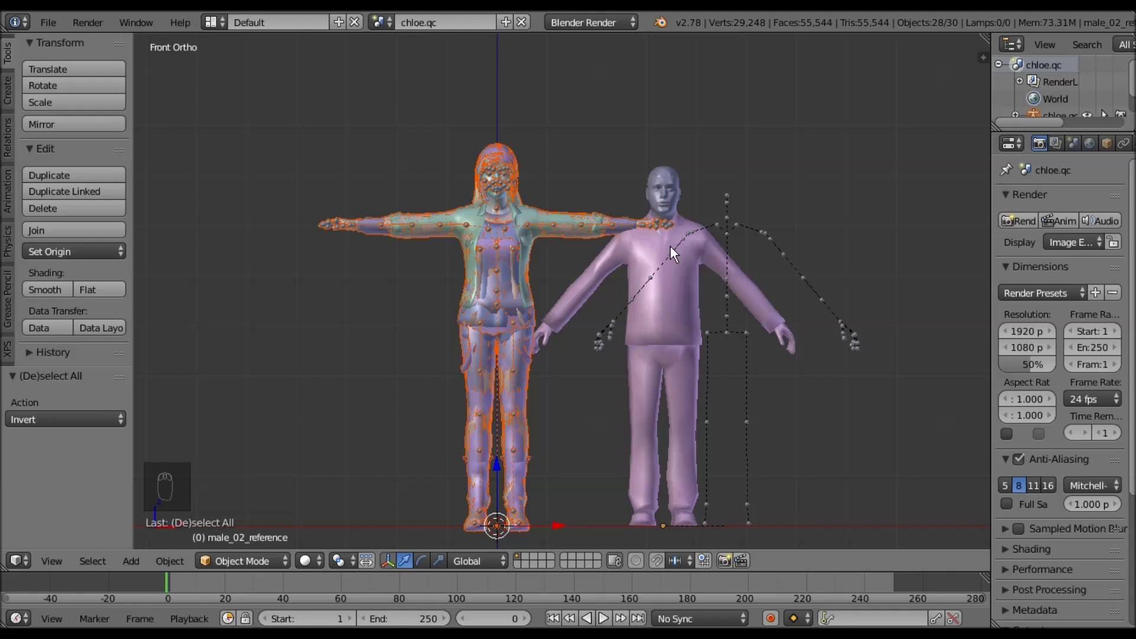
mouse_move(700, 300)
shift+middle_down()
mouse_move(728, 289)
mouse_move(708, 285)
mouse_move(706, 298)
shift+middle_up()
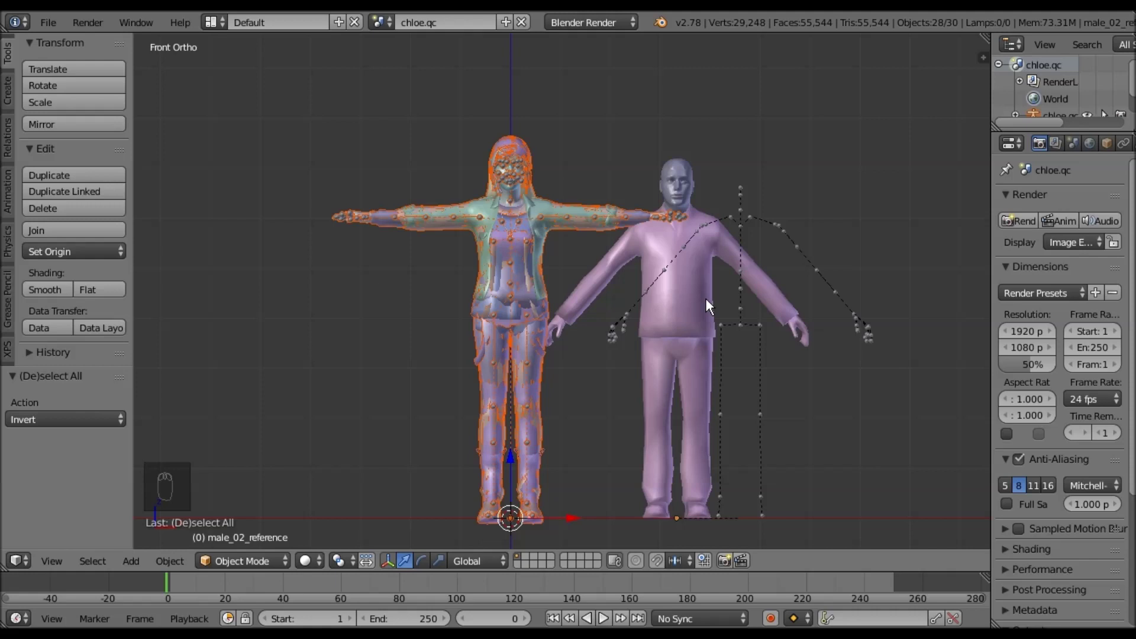
key(KP_5)
key(KP_5)
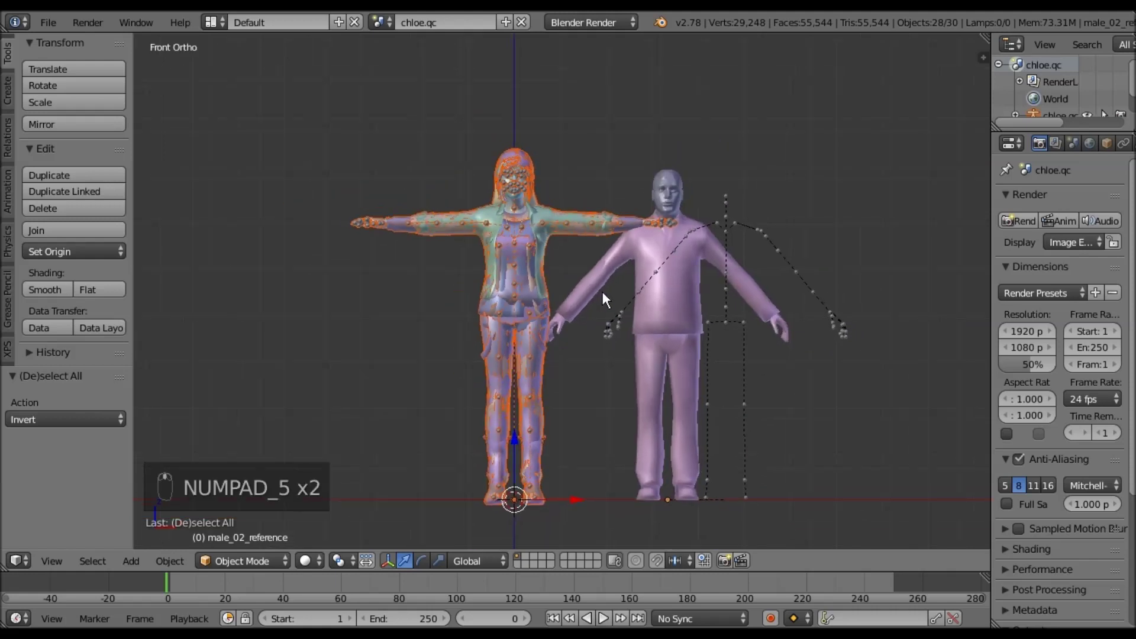
key(KP_1)
shift+middle_drag(598, 325, 572, 292)
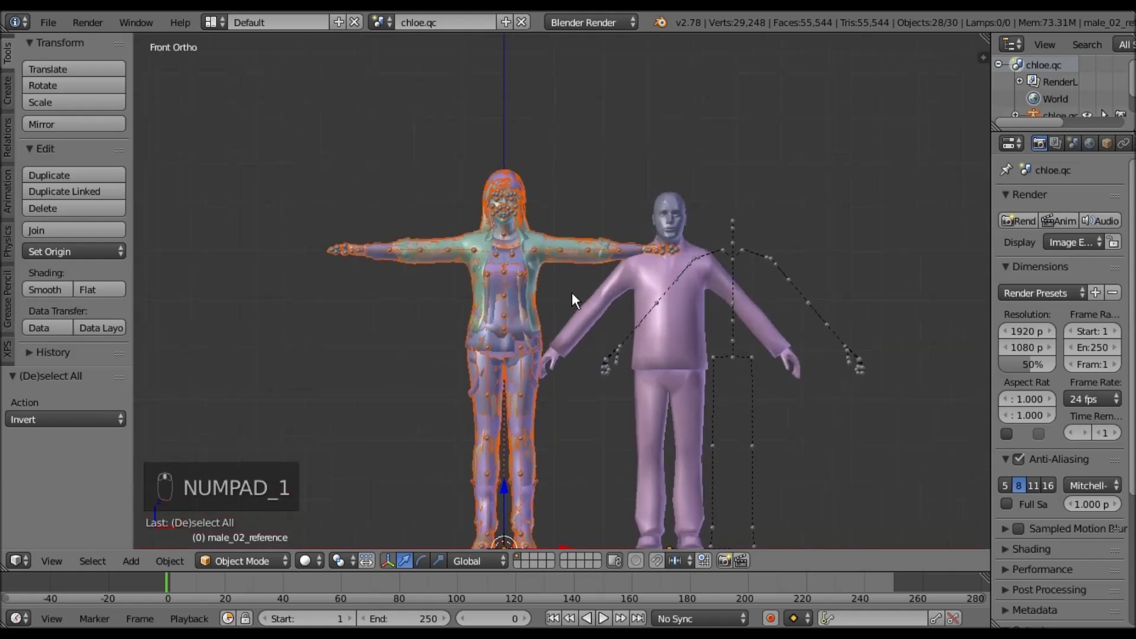
right_click(335, 208)
key(s)
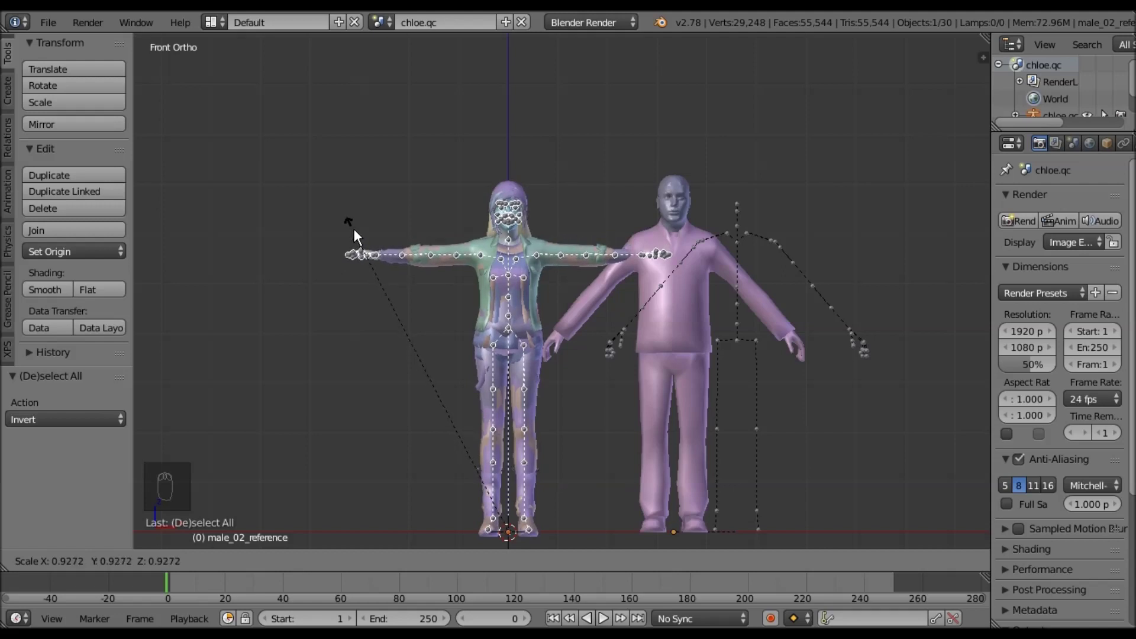
click(354, 230)
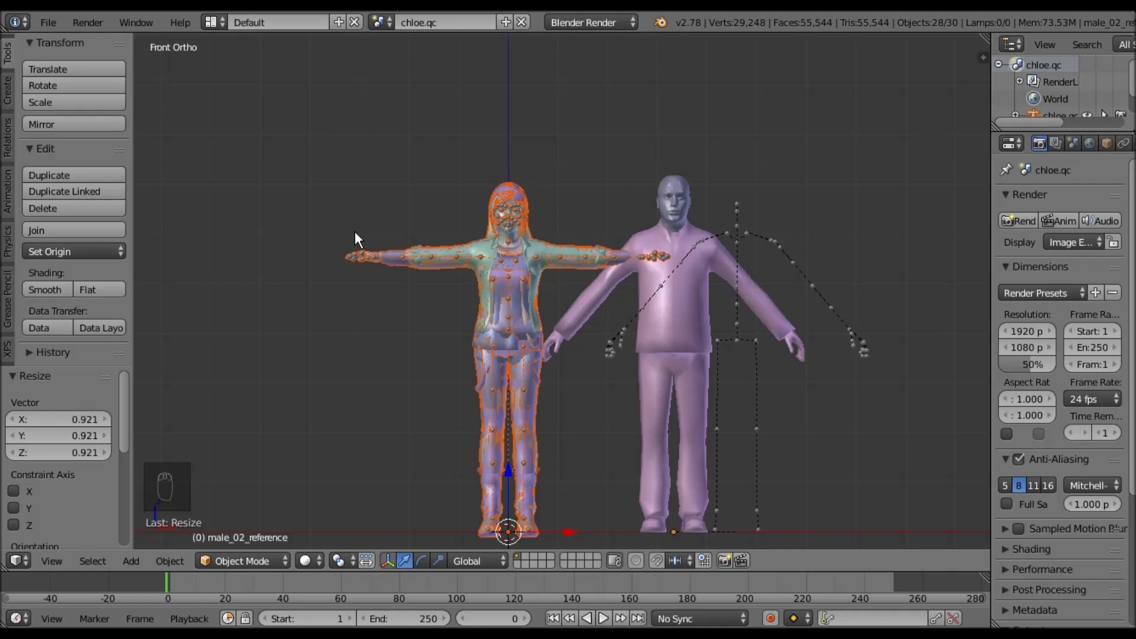
- Apply location, rotation and scale to all selected Chloe objects
key(ctrl+a)
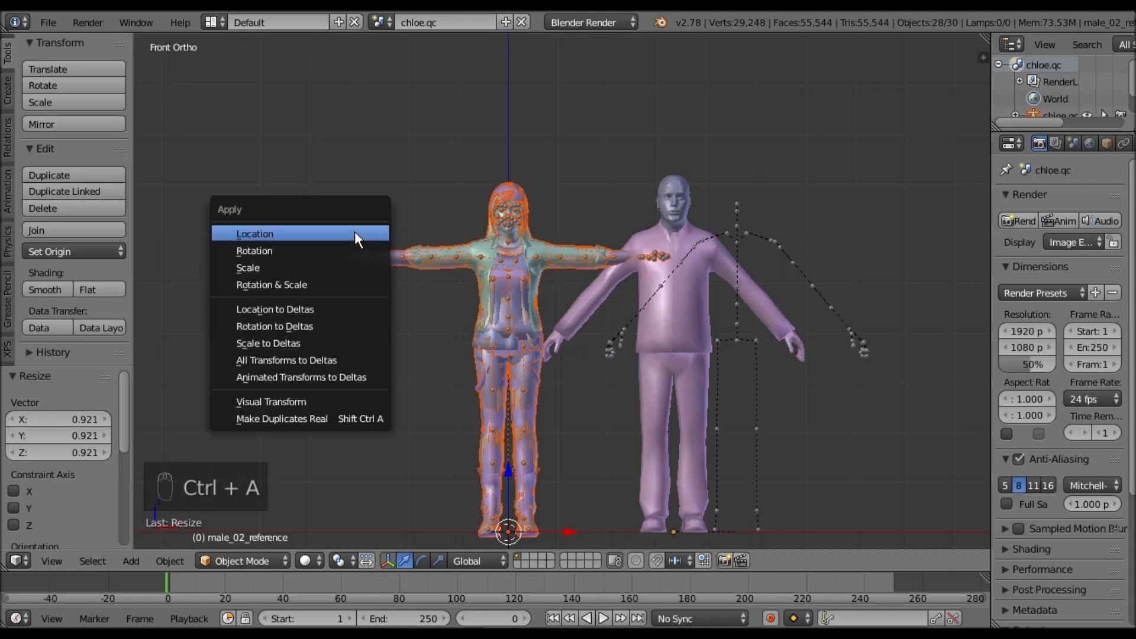
click(354, 232)
click(13, 422)
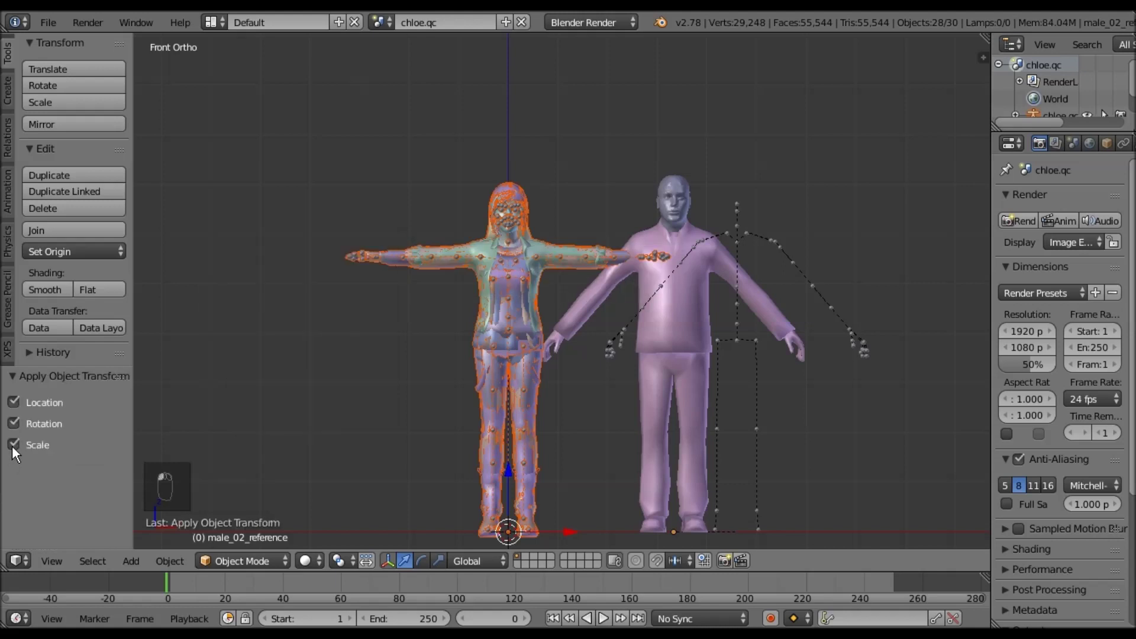
- Delete the male_02_reference mesh, keeping its skeleton
shift+middle_drag(618, 382, 579, 446)
right_click(630, 288)
key(x)
click(631, 288)
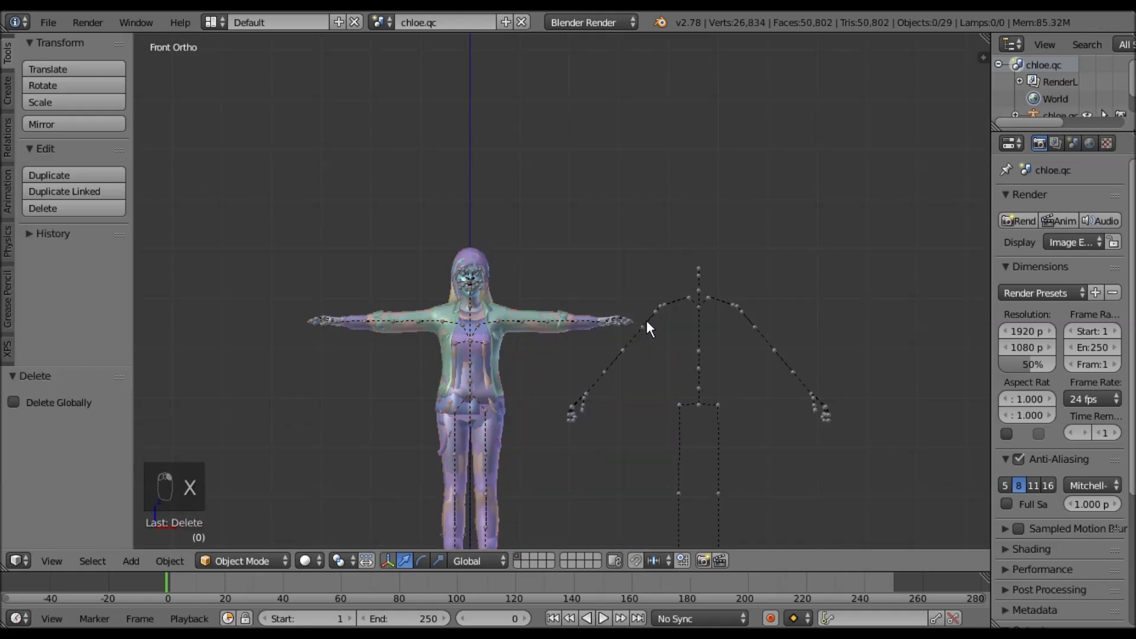
- Select the chloe.qc_skeleton armature at the left hand and enter Edit Mode
scroll(679, 368, up, 2)
scroll(676, 278, up, 4)
middle_drag(675, 267, 597, 452)
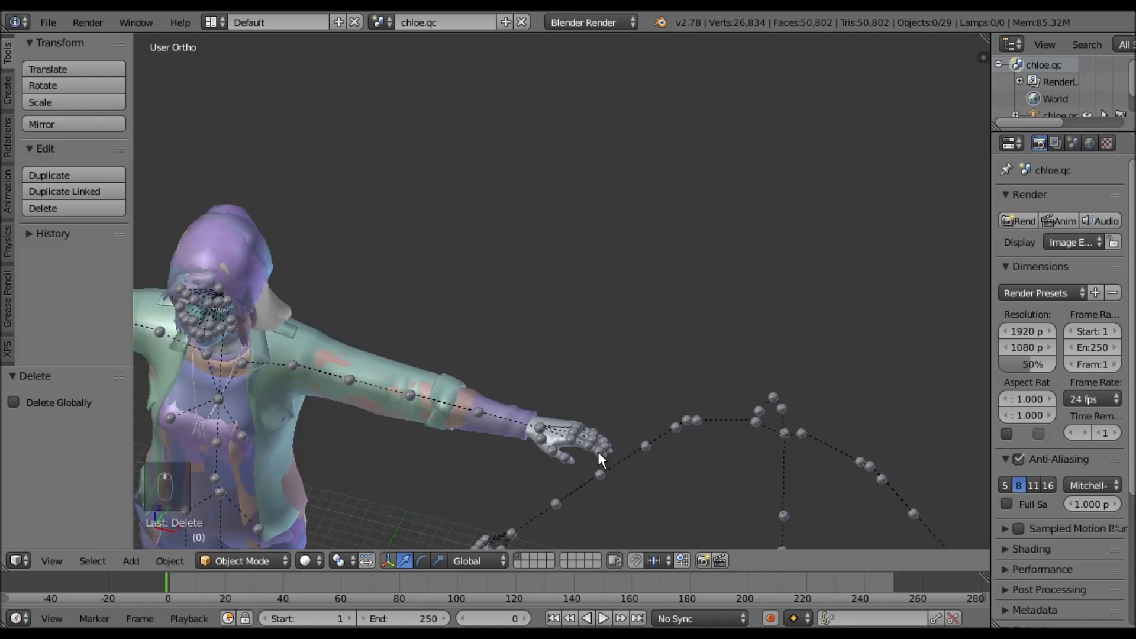
right_click(597, 452)
middle_drag(722, 254, 705, 231)
shift+middle_drag(721, 329, 705, 314)
scroll(701, 260, up, 3)
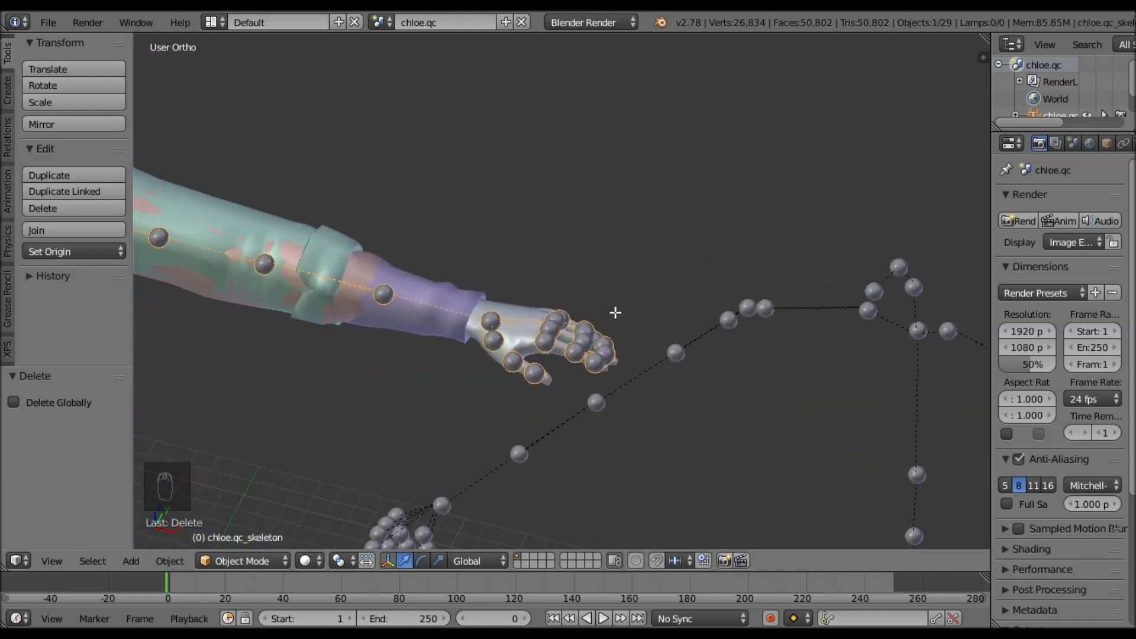
key(Tab)
- Select Chloe's LeftHand wrist bone and display its bone properties in a widened properties editor
right_click(493, 323)
middle_drag(644, 395, 589, 407)
drag(991, 190, 889, 189)
click(1038, 144)
click(1054, 144)
- Copy the name ValveBiped.Bip01_L_Hand from the left hand bone of male_02_reference_skeleton and leave Edit Mode
middle_drag(624, 317, 659, 398)
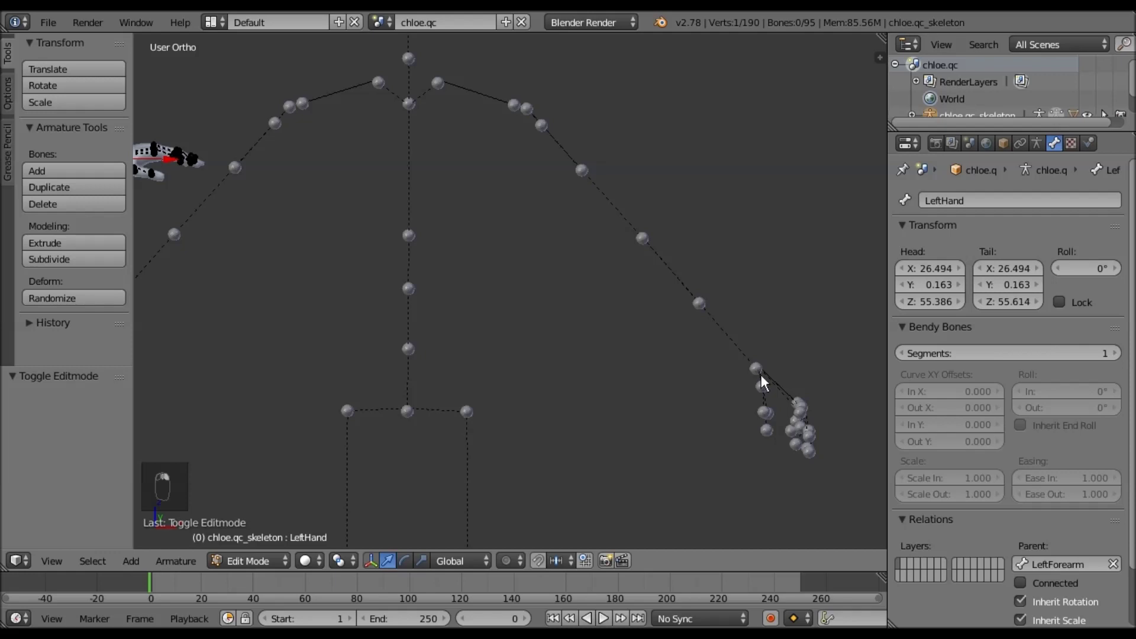
key(Tab)
scroll(691, 434, down, 3)
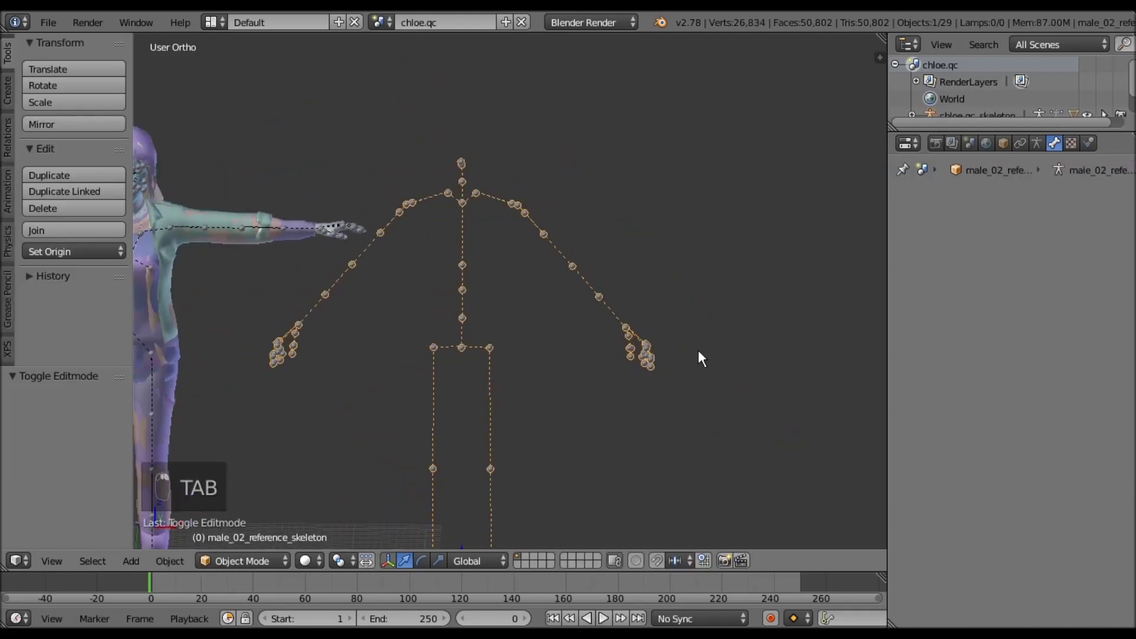
scroll(698, 350, up, 1)
key(Tab)
right_click(669, 340)
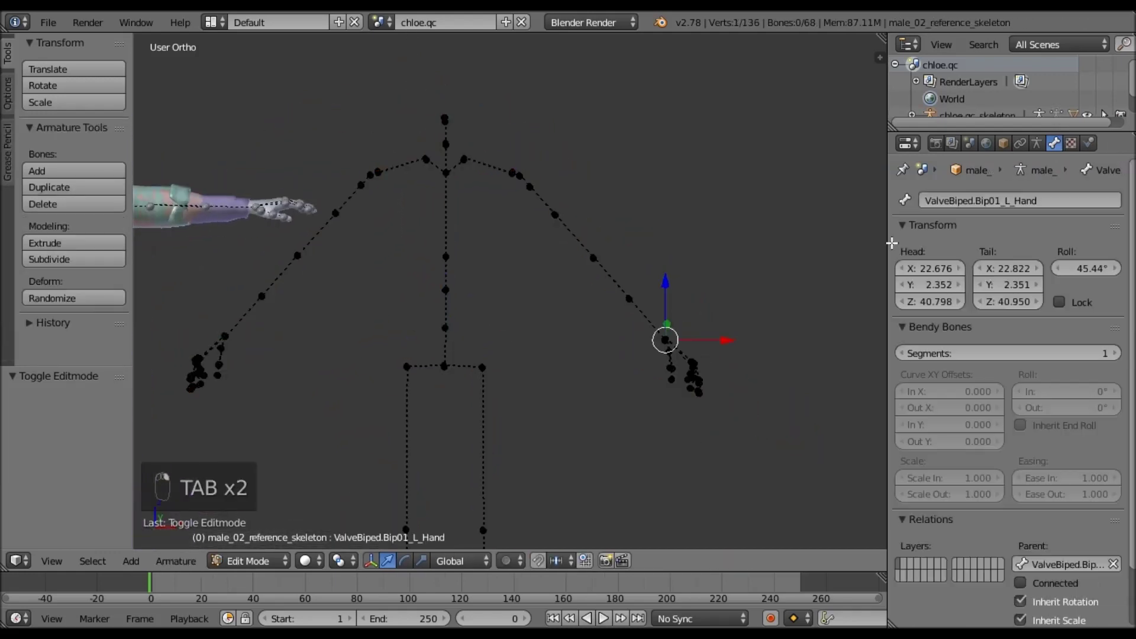
click(1039, 200)
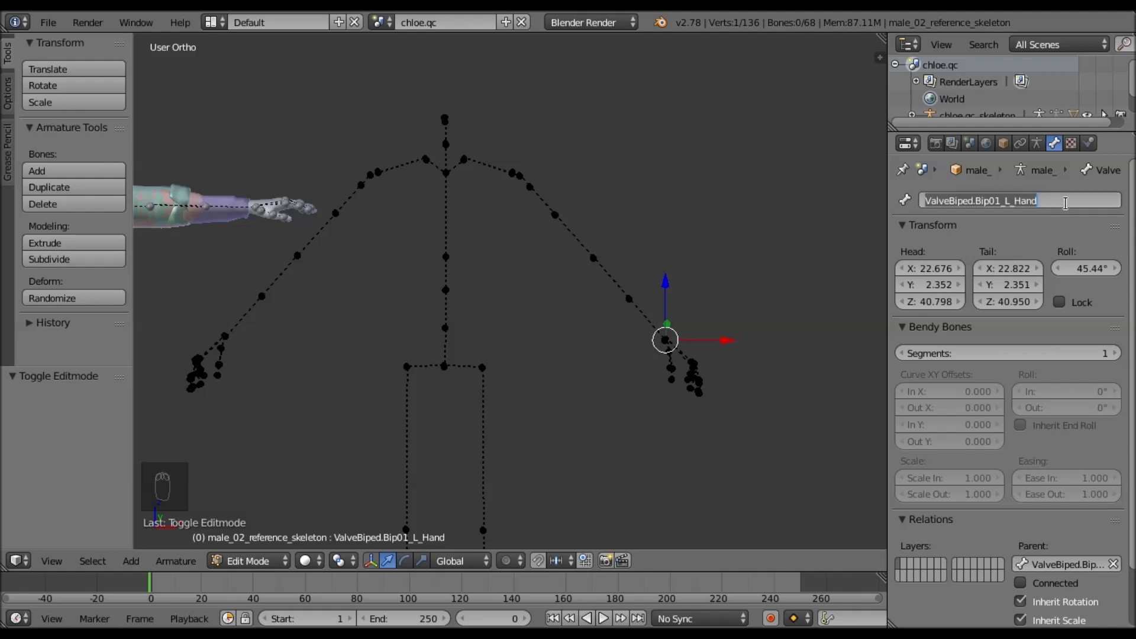
key(ctrl+c)
key(ctrl+c)
click(911, 269)
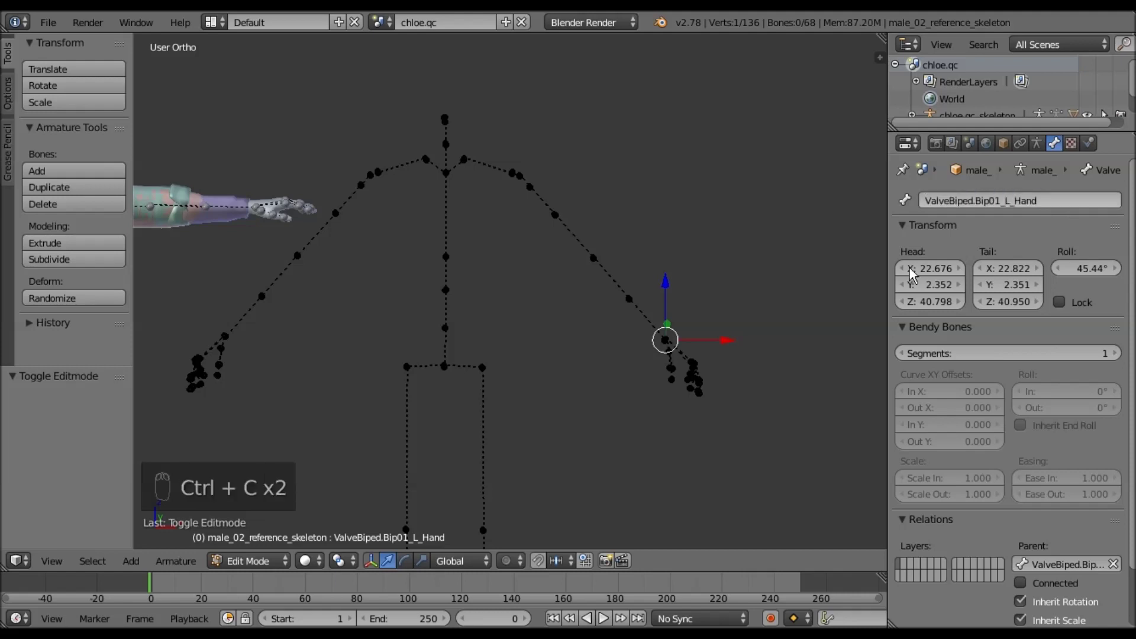
shift+middle_drag(365, 217, 419, 271)
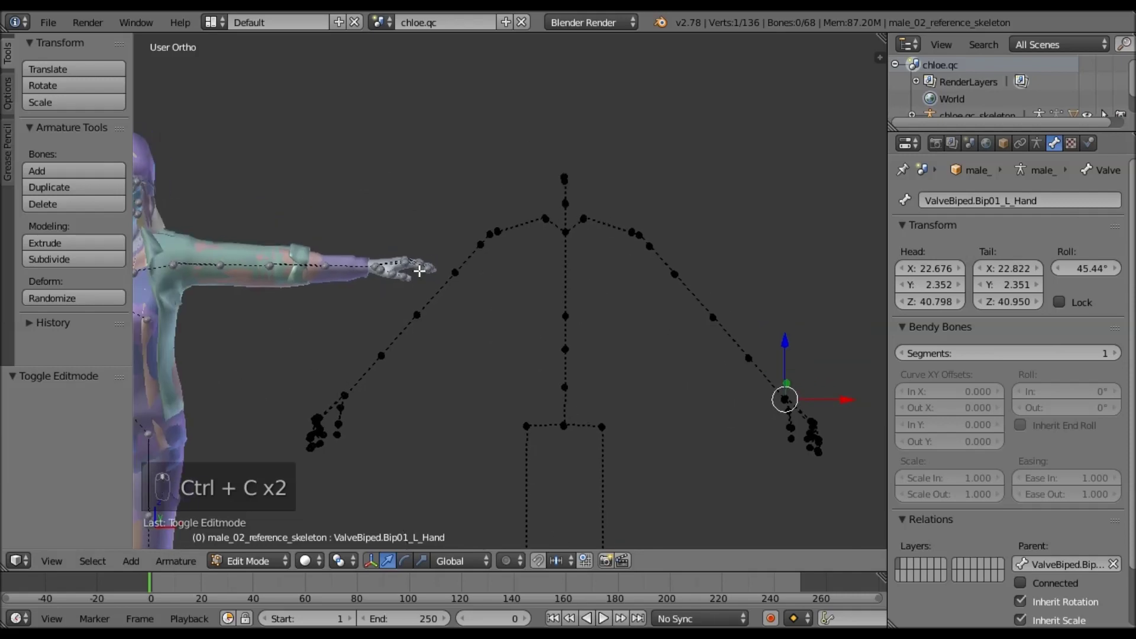
key(Tab)
right_click(420, 271)
key(Tab)
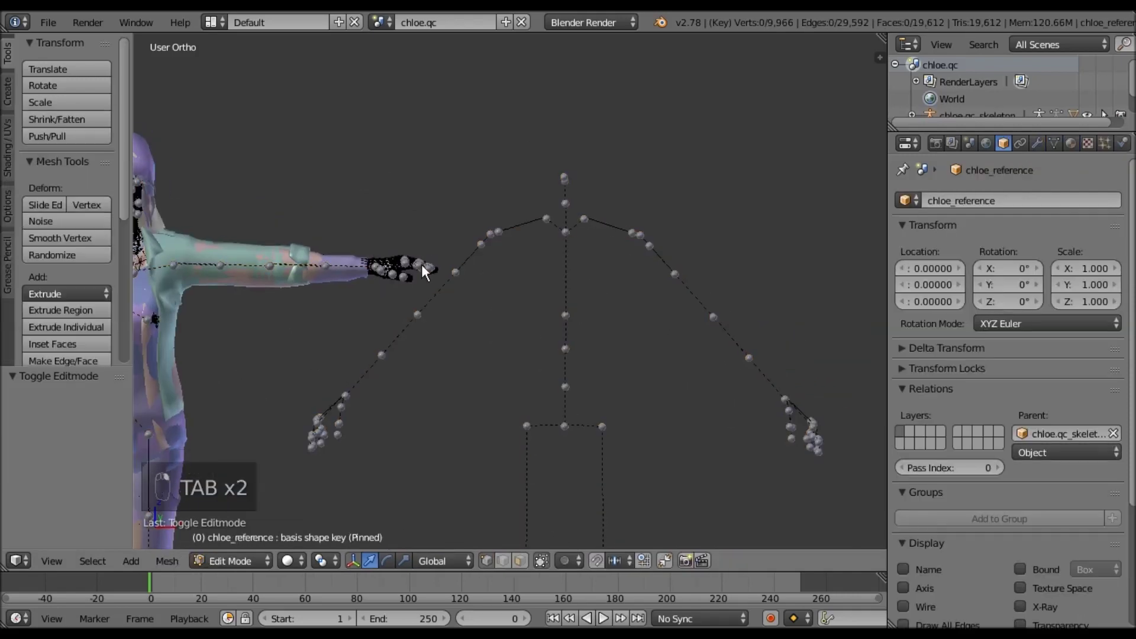
key(Tab)
- Rename the LeftHand bone of chloe.qc_skeleton to the copied name ValveBiped.Bip01_L_Hand
right_click(421, 264)
key(Tab)
shift+middle_drag(490, 284, 602, 307)
scroll(572, 261, up, 6)
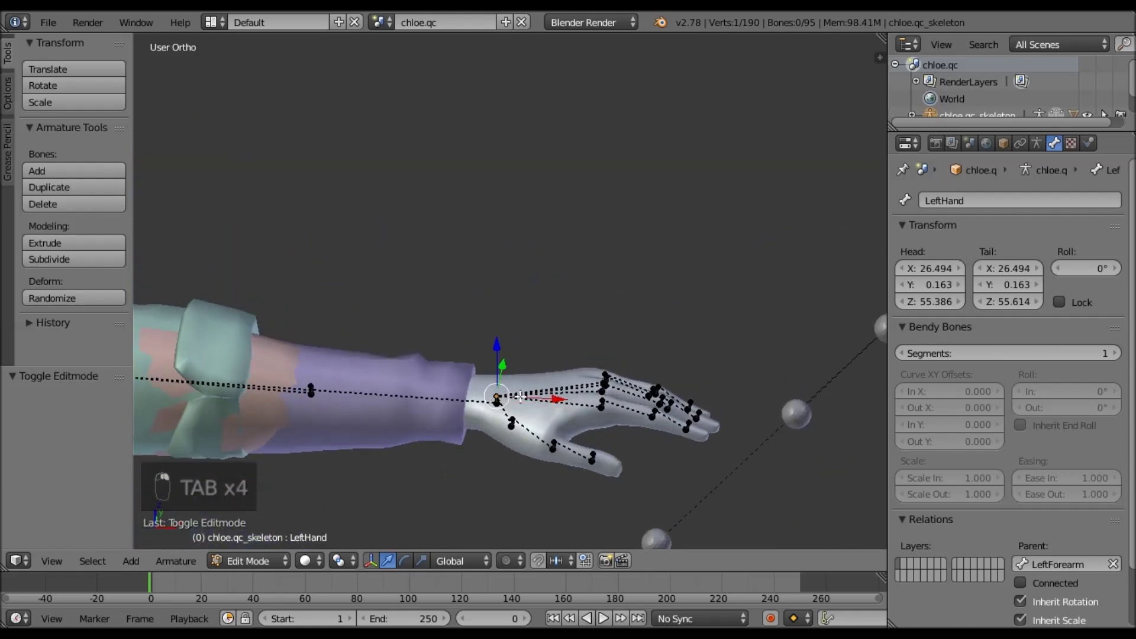
click(1004, 201)
key(ctrl+v)
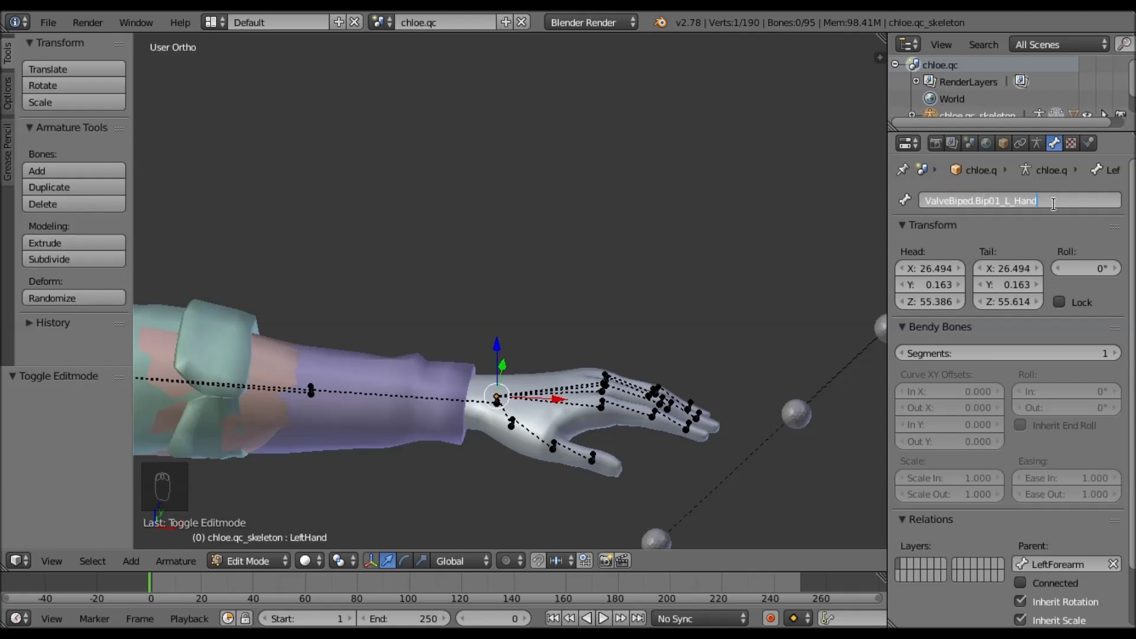
key(Return)
- Leave Edit Mode on Chloe's skeleton and open male_02_reference_skeleton in Edit Mode
shift+middle_drag(697, 373, 605, 235)
scroll(604, 234, down, 2)
shift+middle_drag(734, 281, 685, 247)
scroll(672, 343, down, 4)
middle_drag(651, 364, 621, 330)
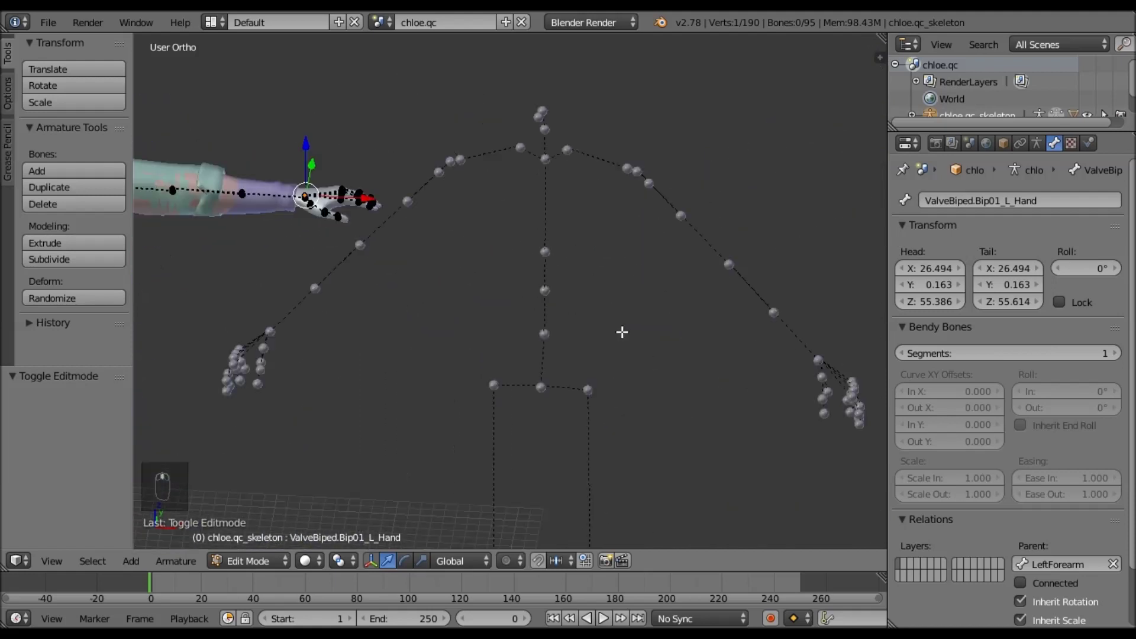
key(Tab)
right_click(817, 386)
key(Tab)
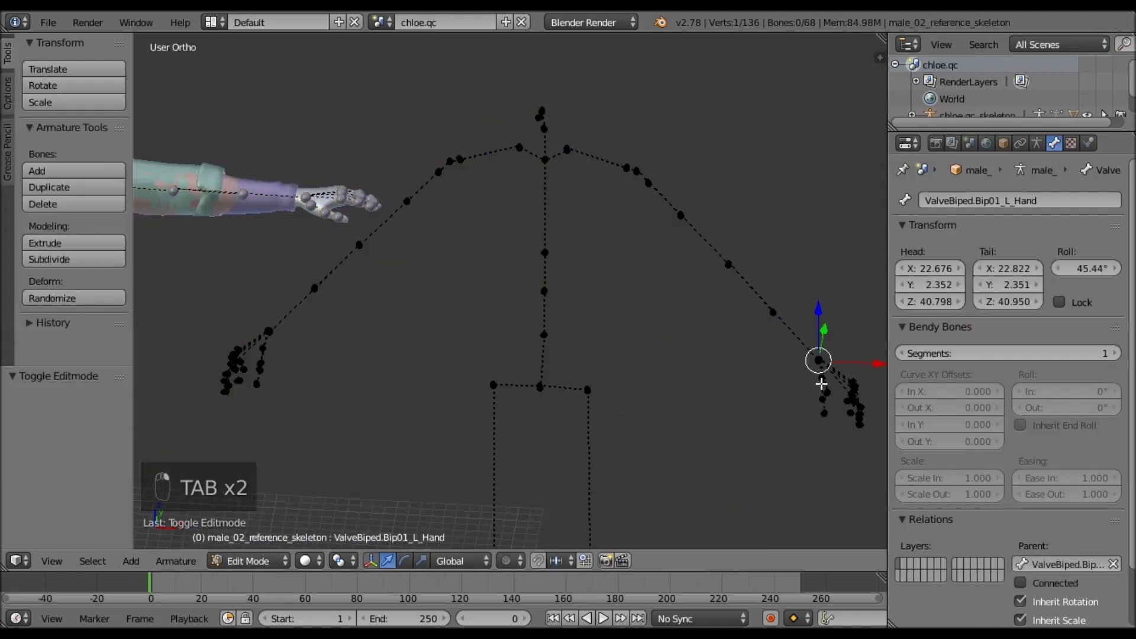
- Select the first left thumb bone of the male_02 skeleton and copy its name, ValveBiped.Bip01_L_Finger0
right_click(821, 379)
shift+middle_drag(806, 388, 627, 322)
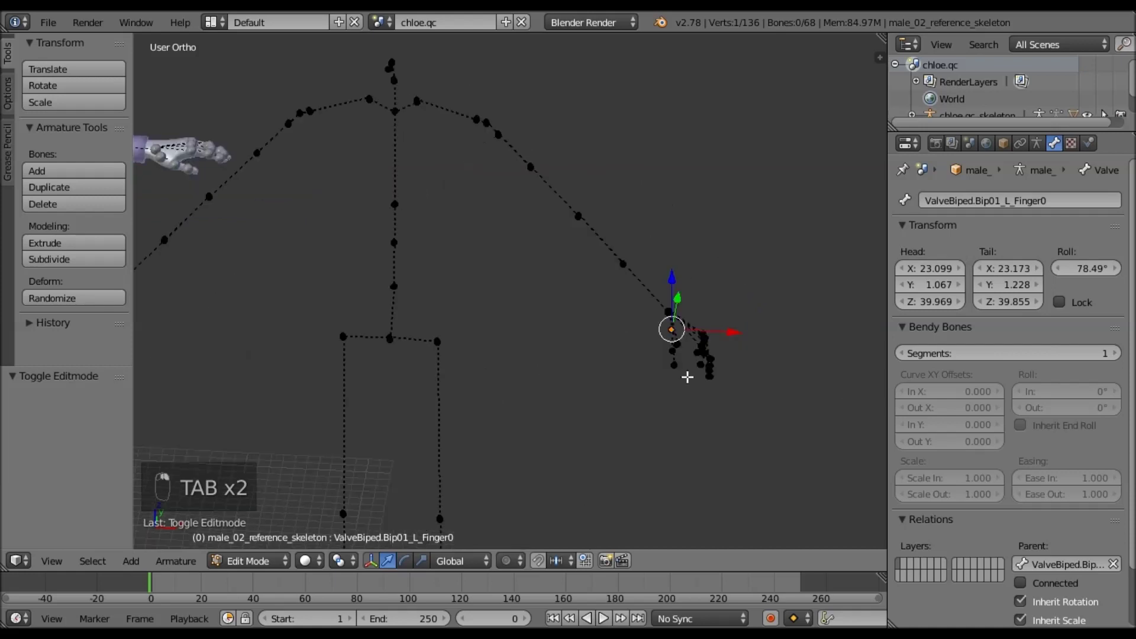
scroll(688, 322, up, 2)
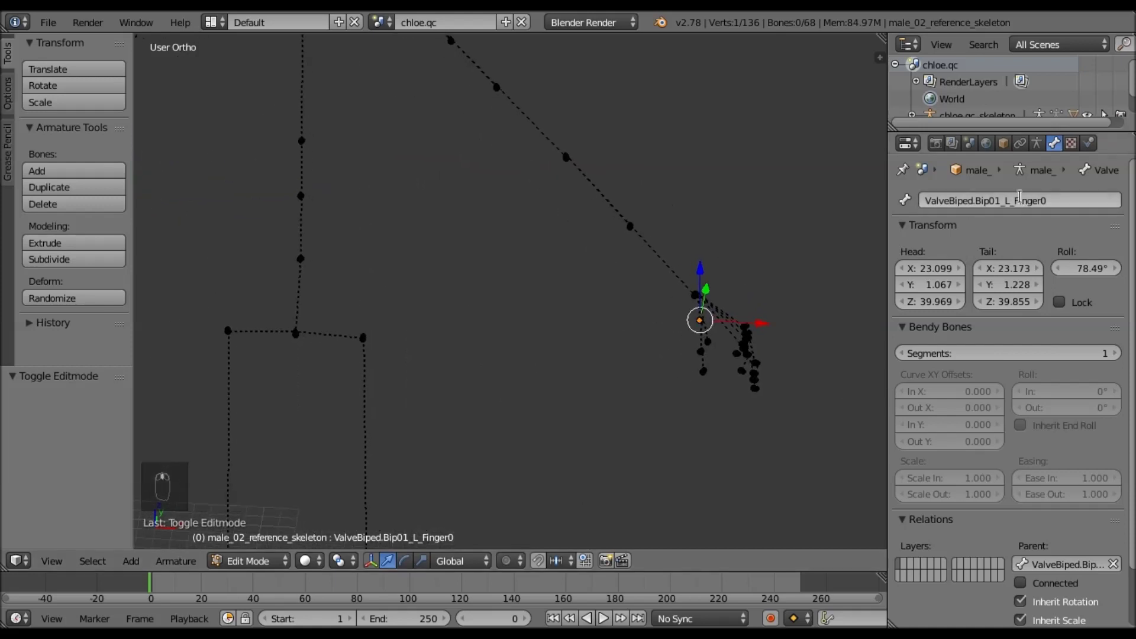
click(1018, 199)
key(ctrl+c)
- Rename the LeftHandThumb1 bone of chloe.qc_skeleton to the copied name ValveBiped.Bip01_L_Finger0
middle_drag(624, 342, 526, 373)
key(Tab)
right_click(446, 292)
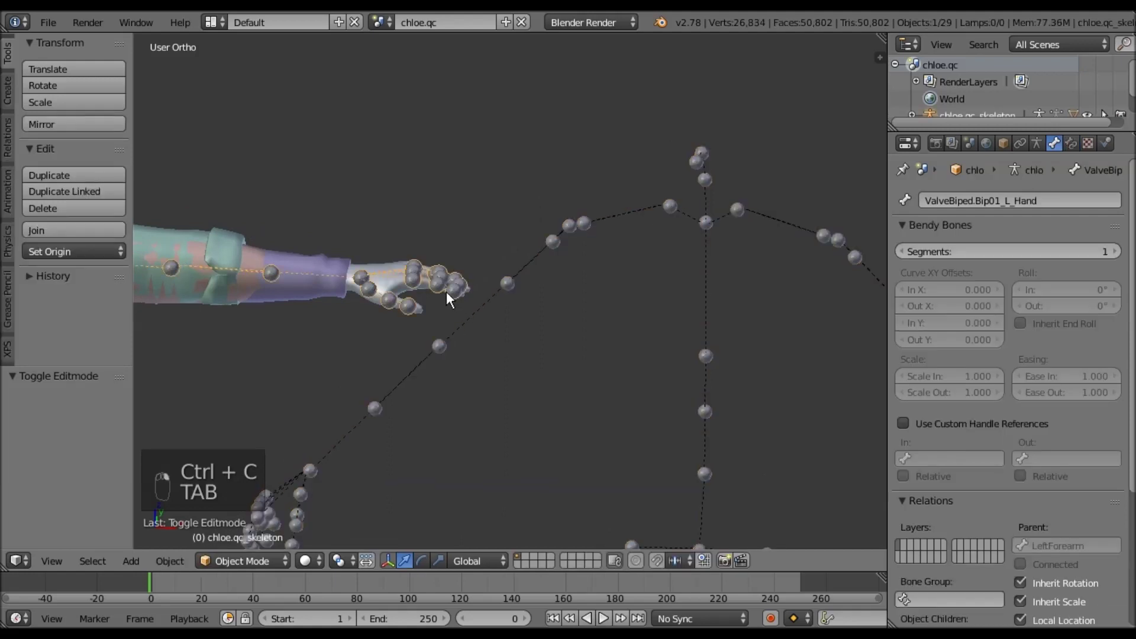
key(Tab)
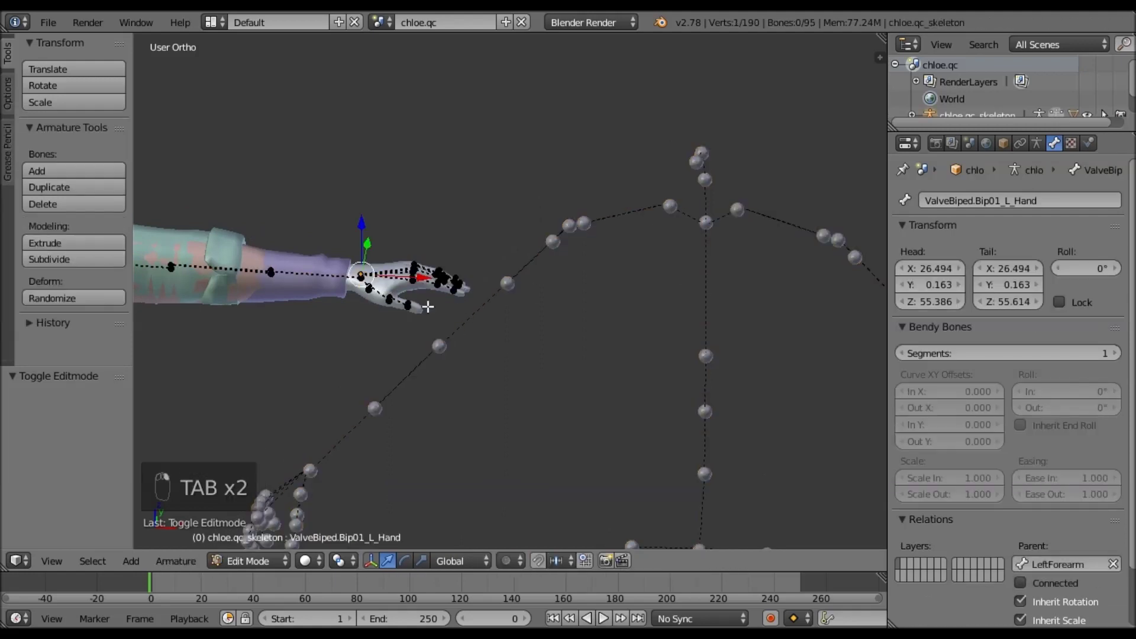
right_click(370, 288)
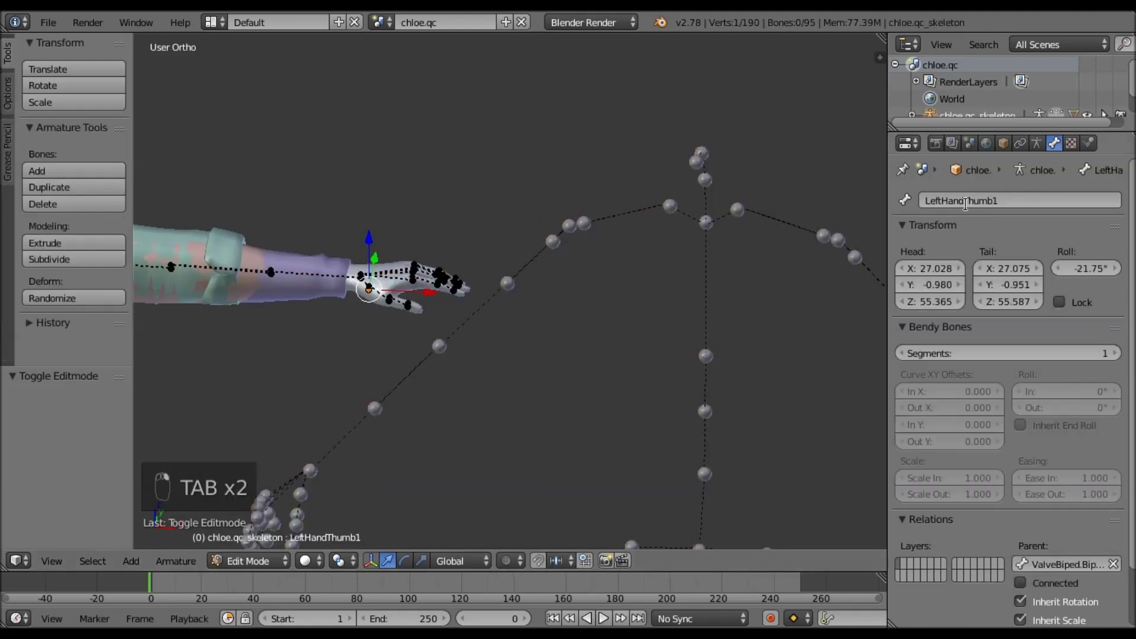
click(965, 204)
key(ctrl+v)
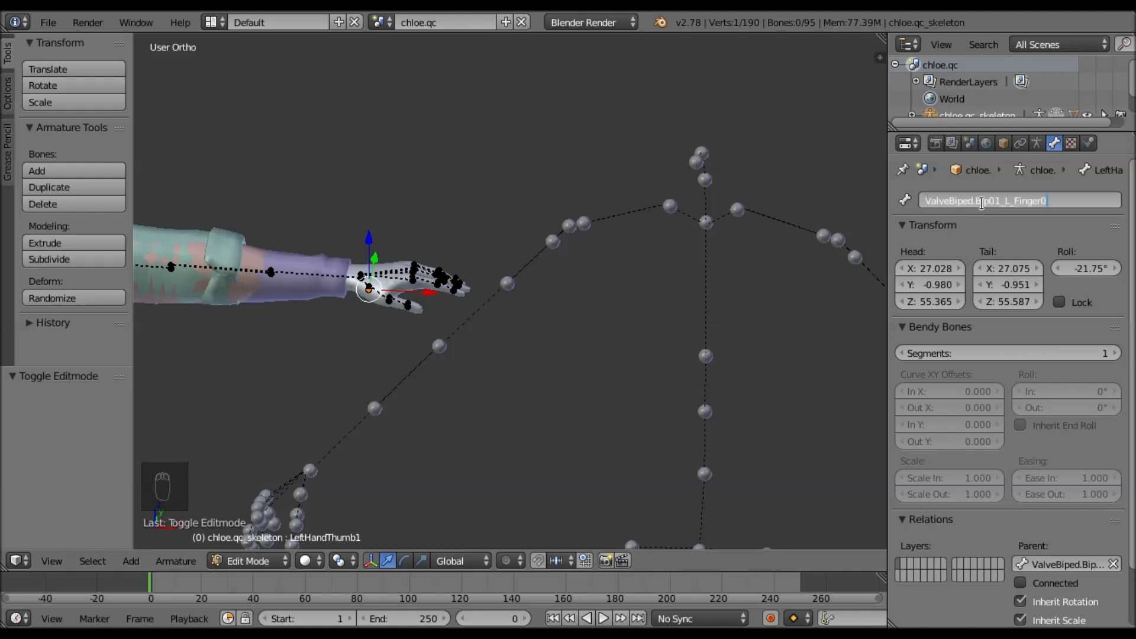
click(966, 221)
shift+middle_drag(560, 320, 569, 312)
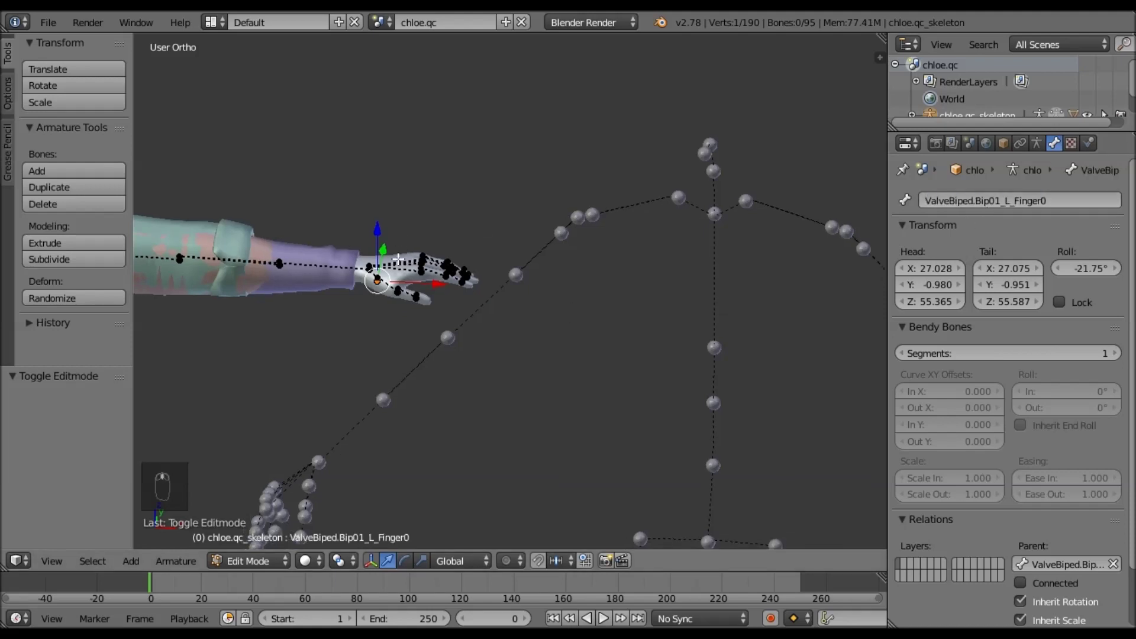
- Leave Edit Mode on Chloe's skeleton and delete male_02_reference_skeleton from the scene
key(Tab)
right_click(576, 226)
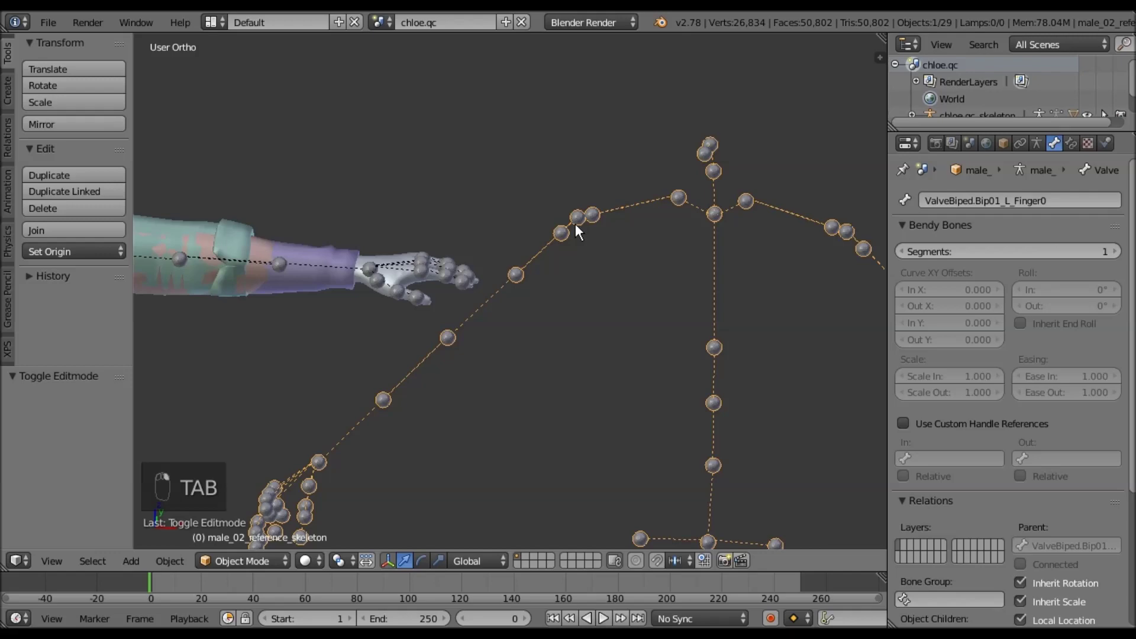
key(x)
click(577, 223)
- Open chloe.qc_skeleton in Edit Mode and copy the prefix ValveBiped.Bip01_L_Finger from the first left thumb bone's name
scroll(659, 260, up, 3)
middle_drag(613, 303, 512, 339)
right_click(512, 339)
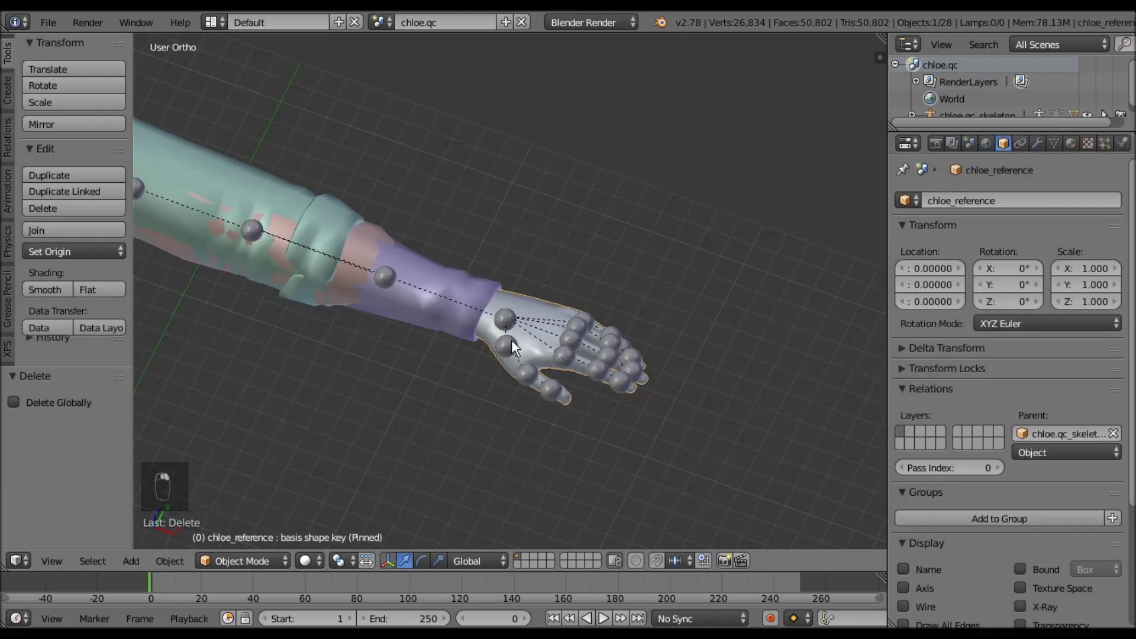
right_click(511, 340)
key(Tab)
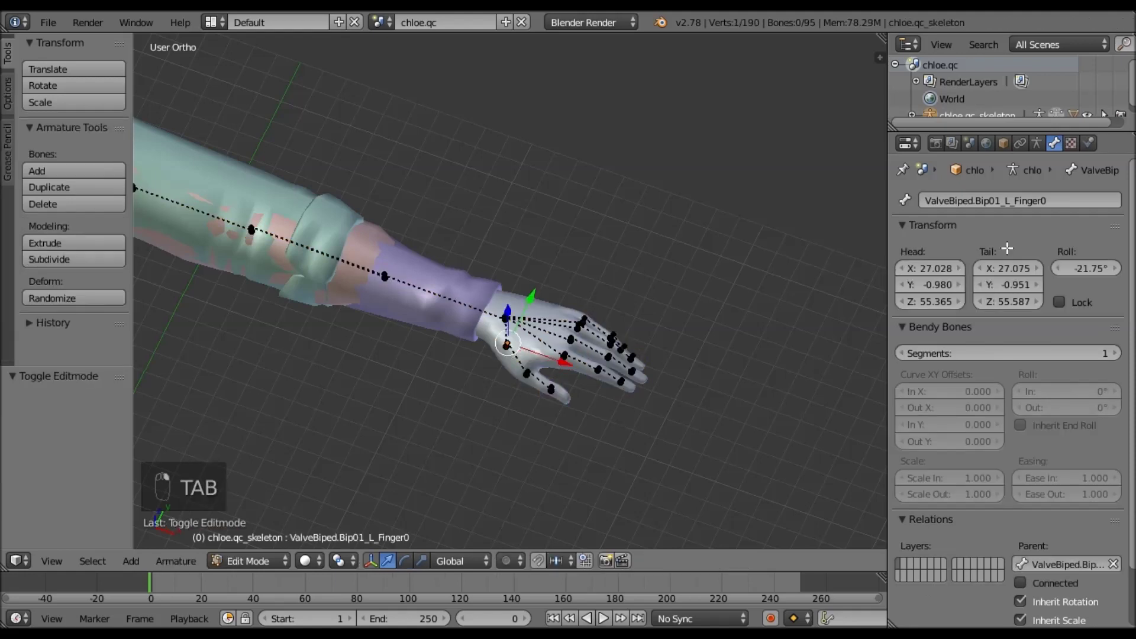
click(1046, 202)
drag(1038, 202, 915, 207)
key(ctrl+c)
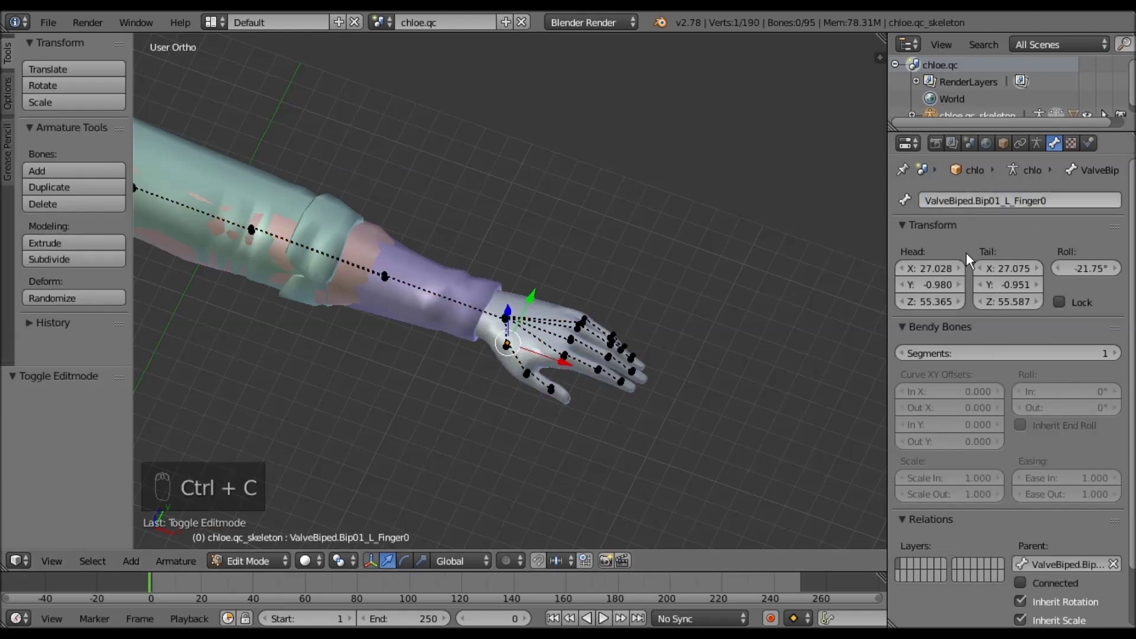
- Rename the LeftHandThumb2 bone to ValveBiped.Bip01_L_Finger01, using the copied prefix
middle_drag(512, 372, 564, 367)
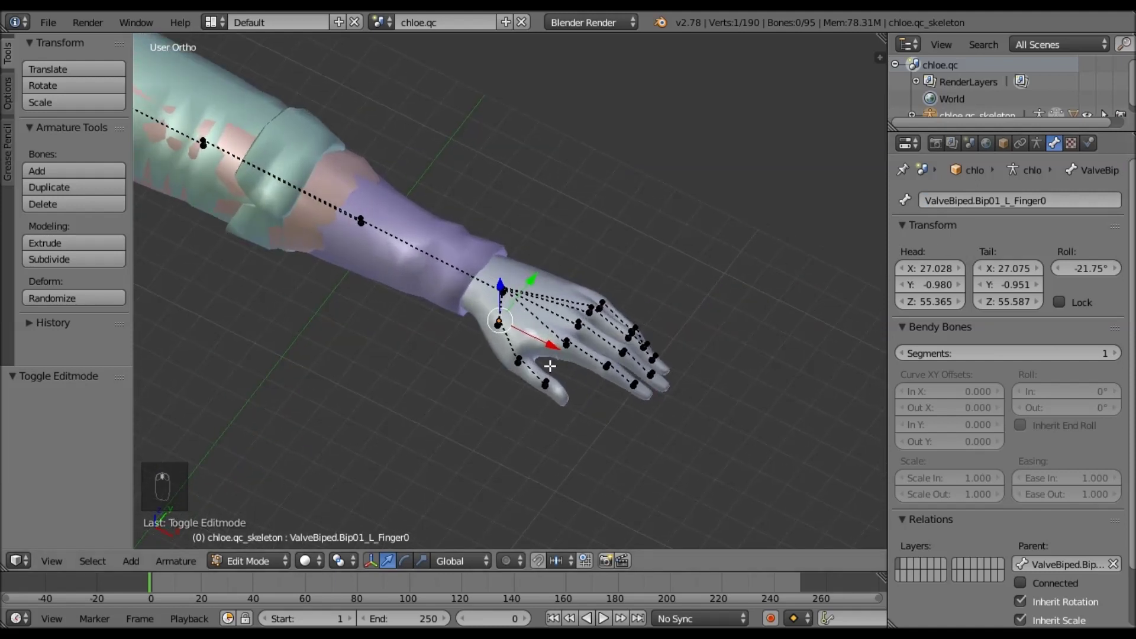
right_click(518, 362)
double_click(1007, 200)
key(ctrl+v)
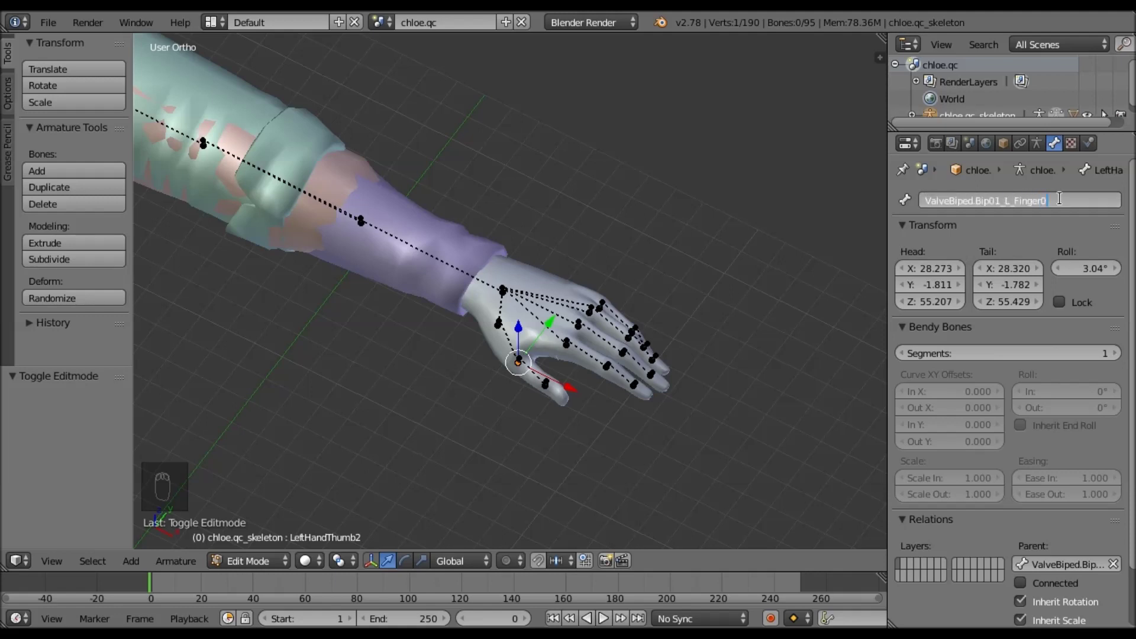
key(Return)
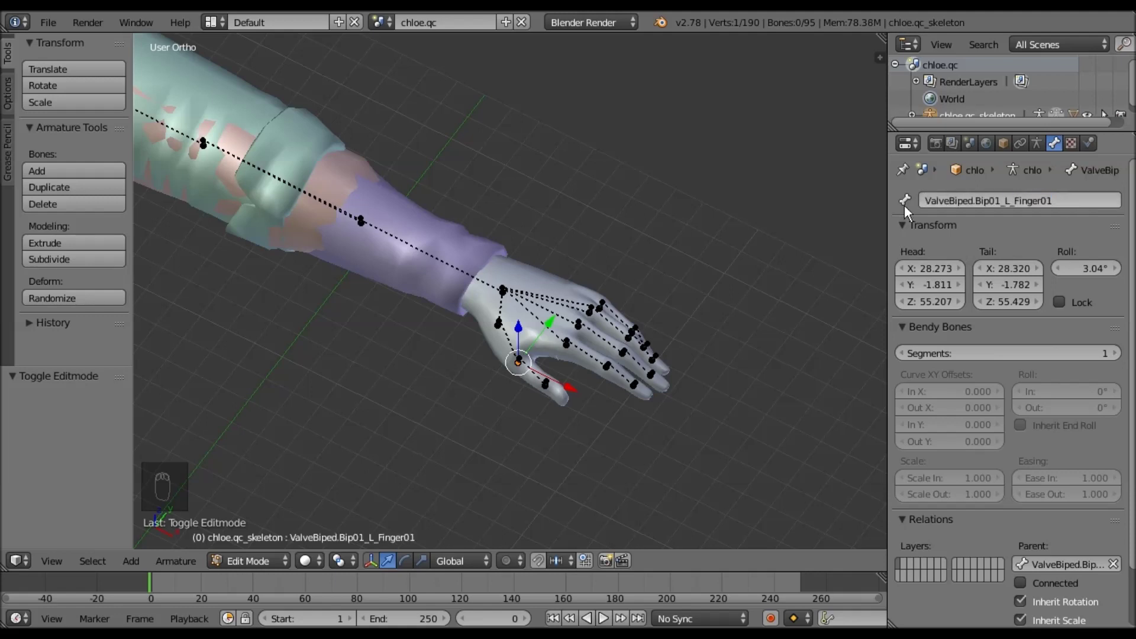
- Rename the LeftHandThumb3 bone to ValveBiped.Bip01_L_Finger02, using the copied prefix
right_click(546, 384)
double_click(1037, 201)
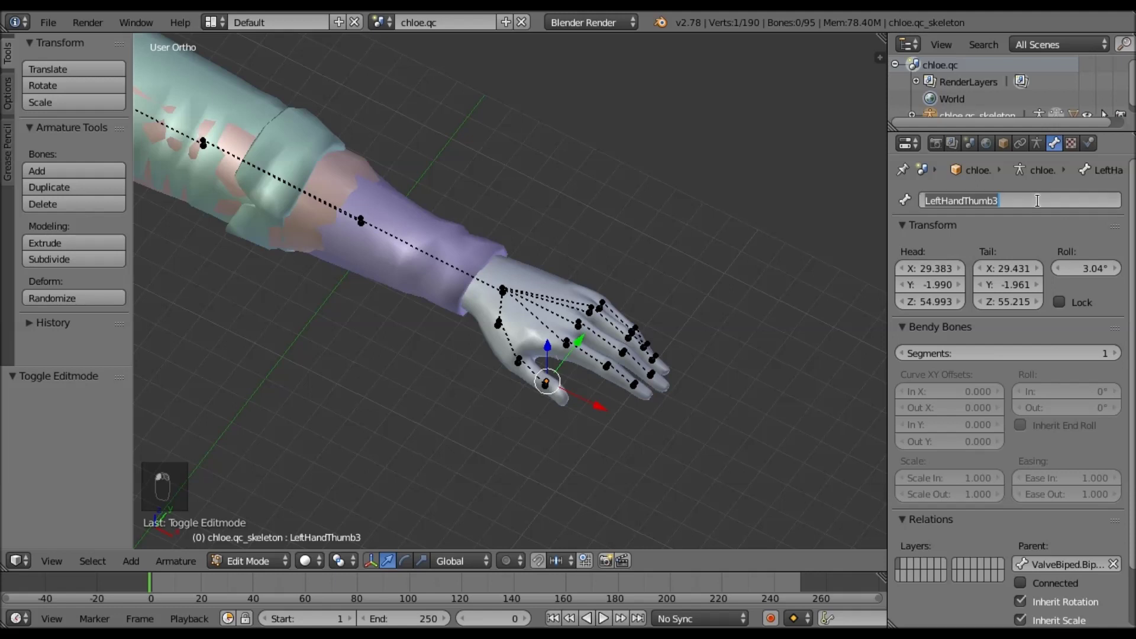
key(ctrl+v)
text(02)
key(Return)
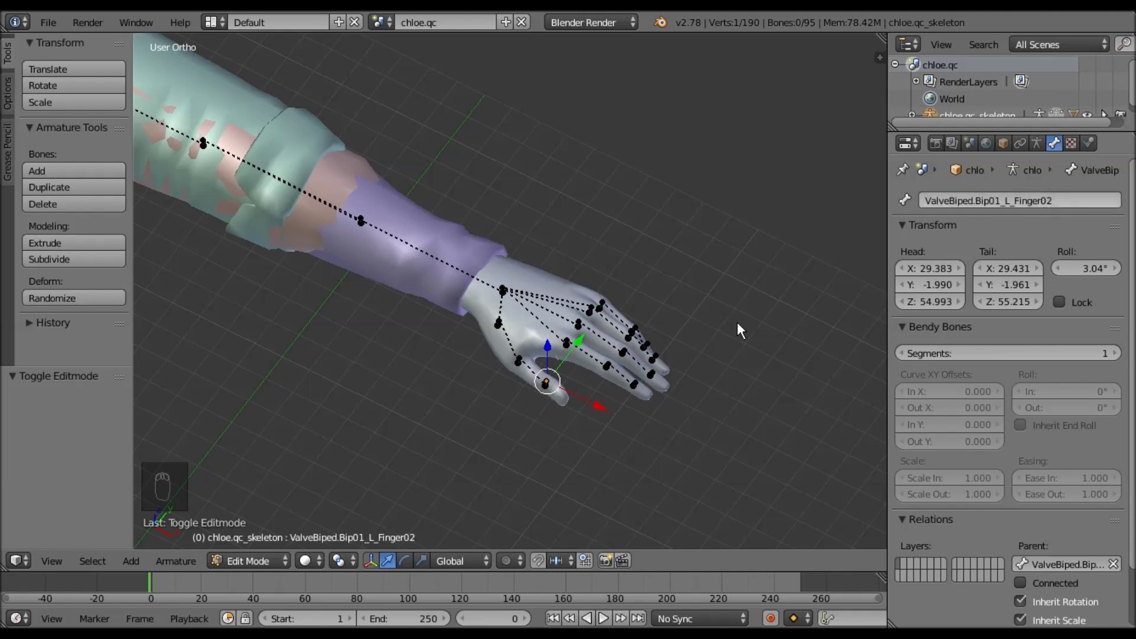
- Rename the LeftHandIndex1 bone to ValveBiped.Bip01_L_Finger1, using the copied prefix
right_click(566, 343)
middle_drag(716, 322, 668, 378)
double_click(960, 202)
key(ctrl+v)
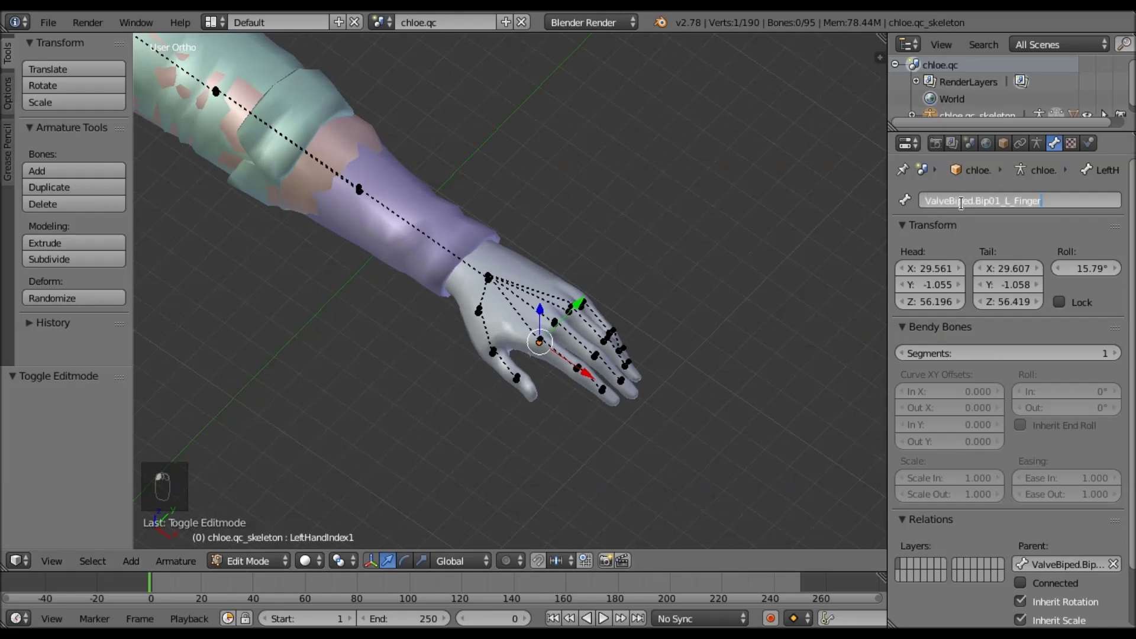
text(1)
key(Return)
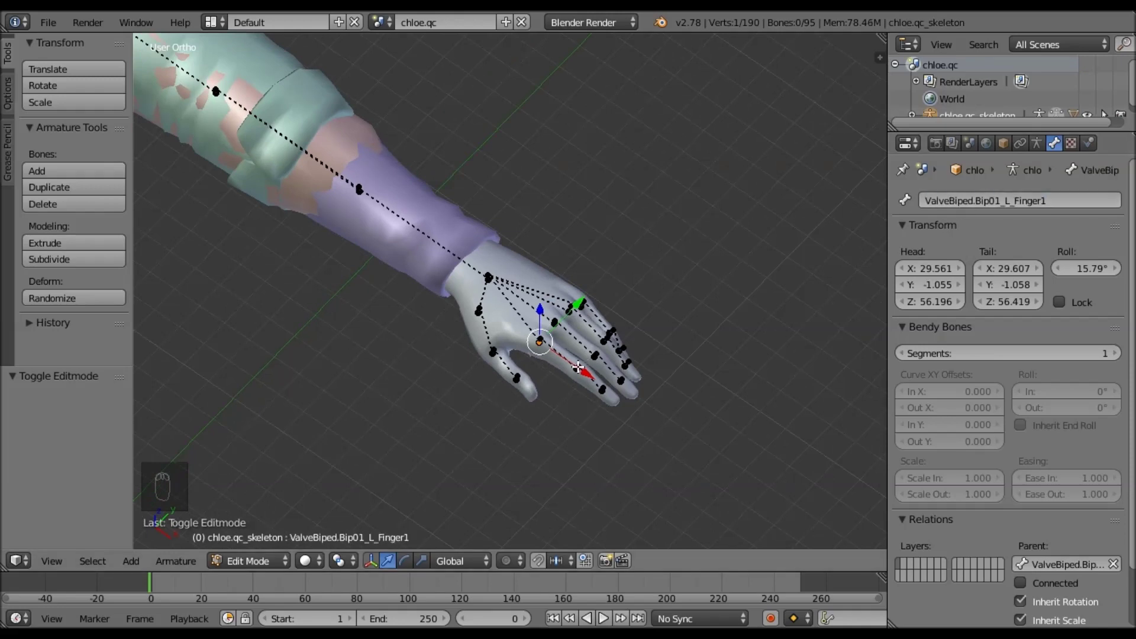
- Rename the LeftHandIndex2 bone to ValveBiped.Bip01_L_Finger11, using the copied prefix
right_click(582, 367)
double_click(1030, 202)
key(ctrl+v)
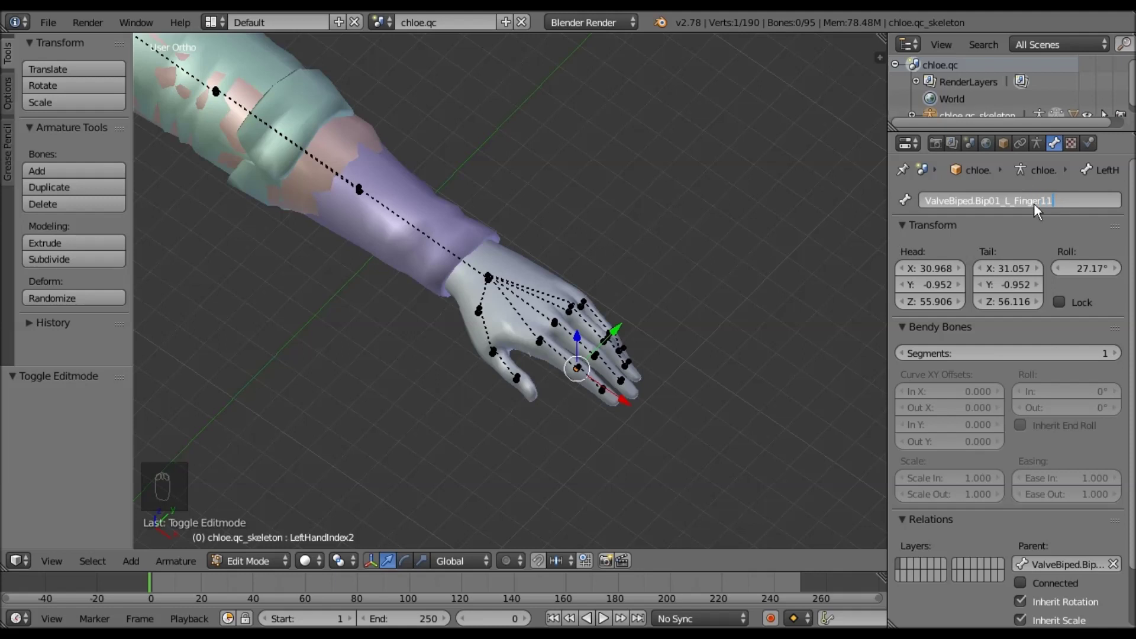
key(Return)
- Rename the LeftHandIndex3 bone to ValveBiped.Bip01_L_Finger12, using the copied prefix
right_click(602, 390)
double_click(959, 199)
key(ctrl+v)
text(1)
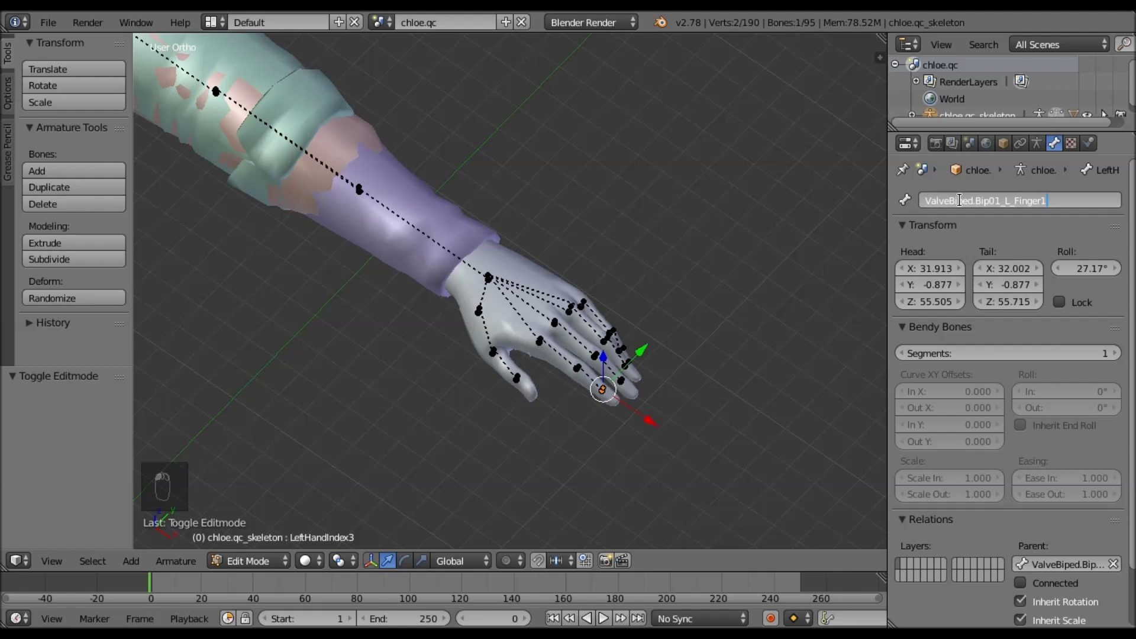
text(2)
key(Return)
- Rename the LeftHandMiddle1 bone to ValveBiped.Bip01_L_Finger2, using the copied prefix
right_click(556, 324)
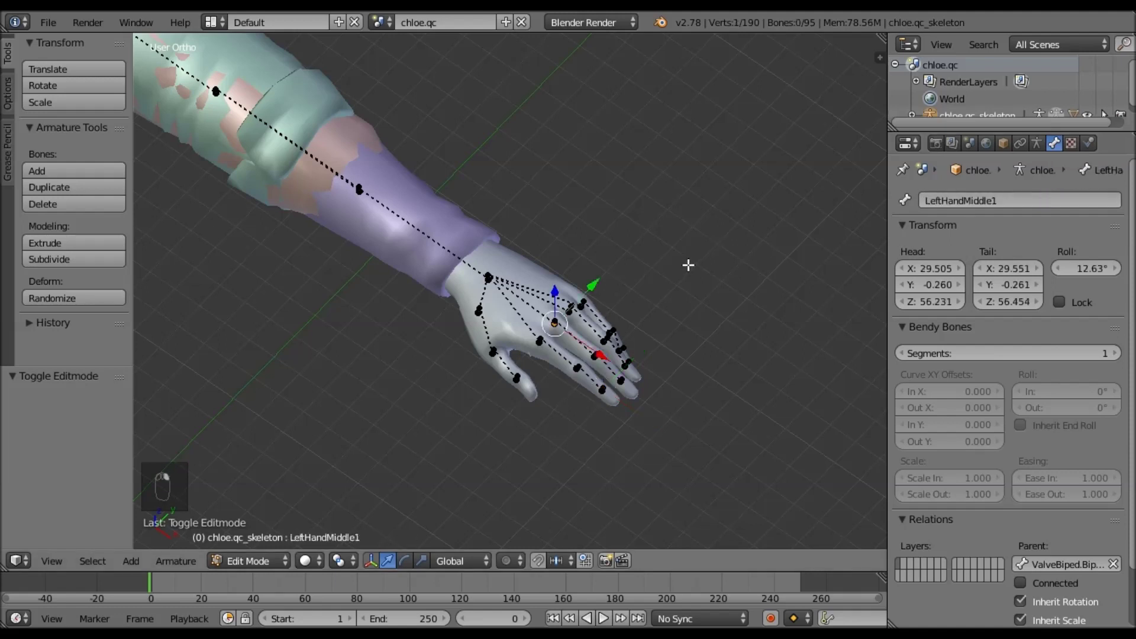
scroll(727, 246, up, 3)
double_click(1012, 201)
key(ctrl+v)
text(2)
key(Return)
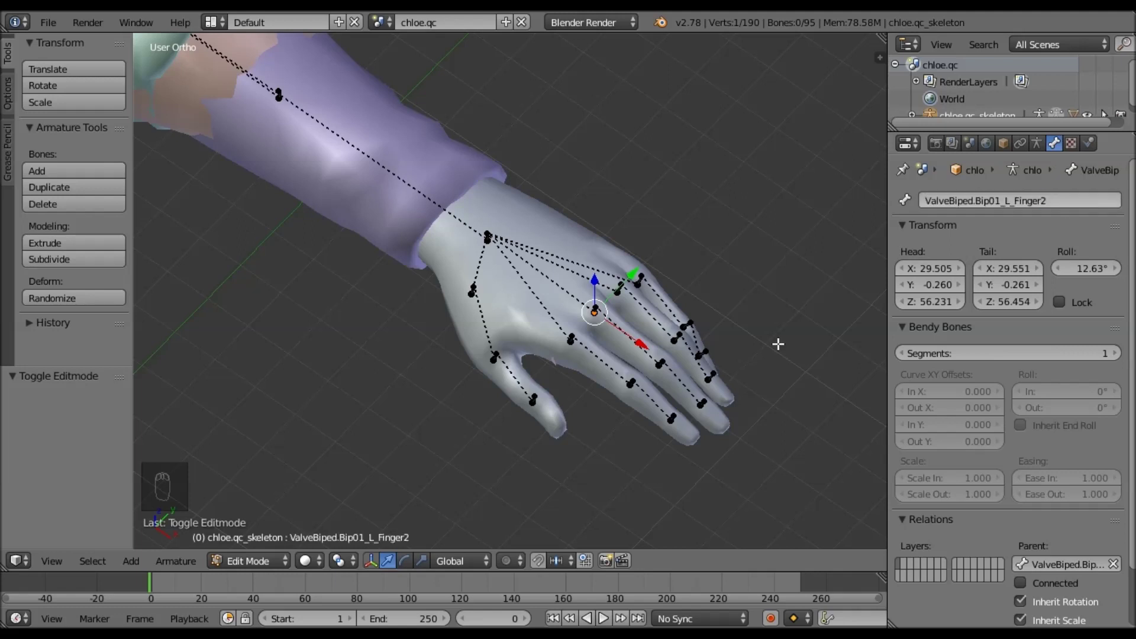
- Rename the LeftHandMiddle2 bone to ValveBiped.Bip01_L_Finger21, using the copied prefix
right_click(658, 362)
double_click(1025, 200)
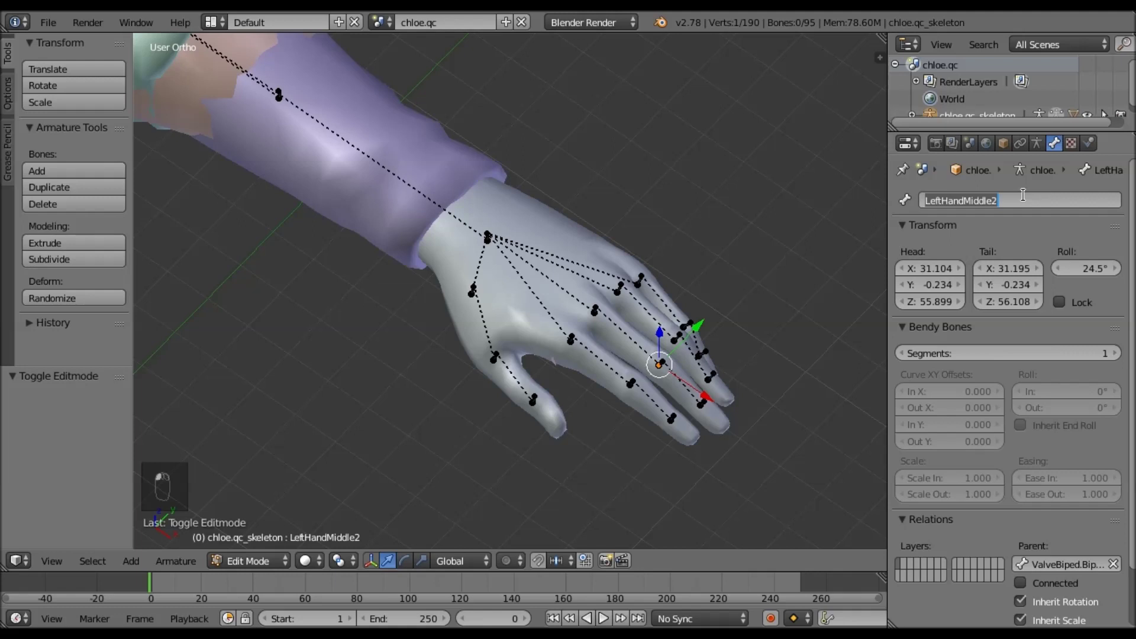
key(ctrl+v)
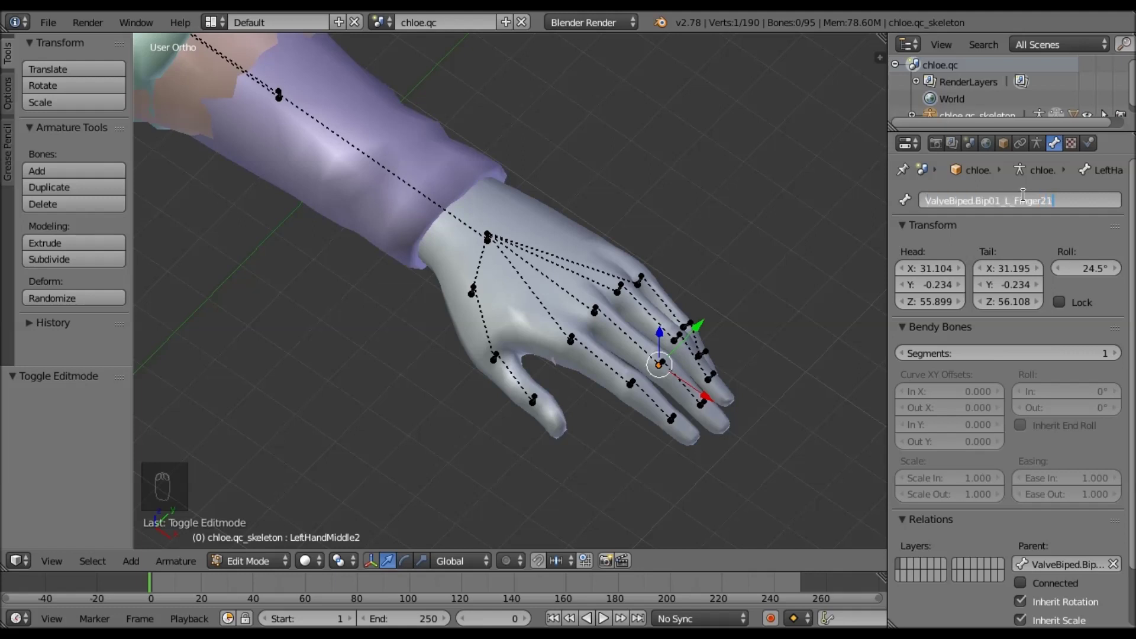
text(21)
key(Return)
- Rename the LeftHandMiddle3 bone to ValveBiped.Bip01_L_Finger22, using the copied prefix
right_click(701, 404)
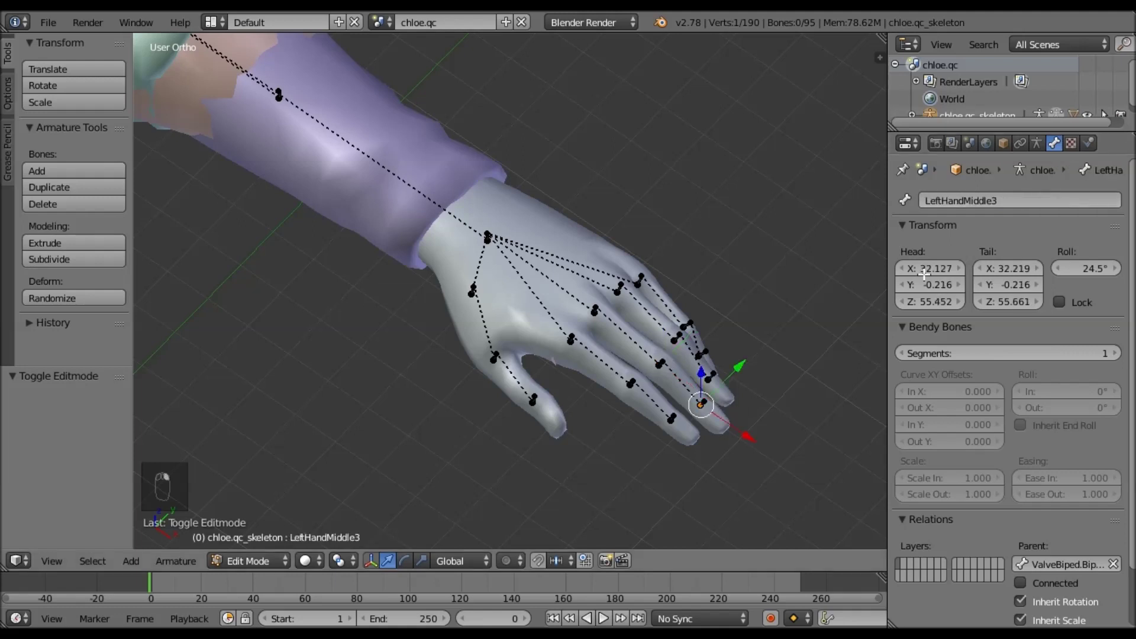
double_click(997, 200)
key(ctrl+v)
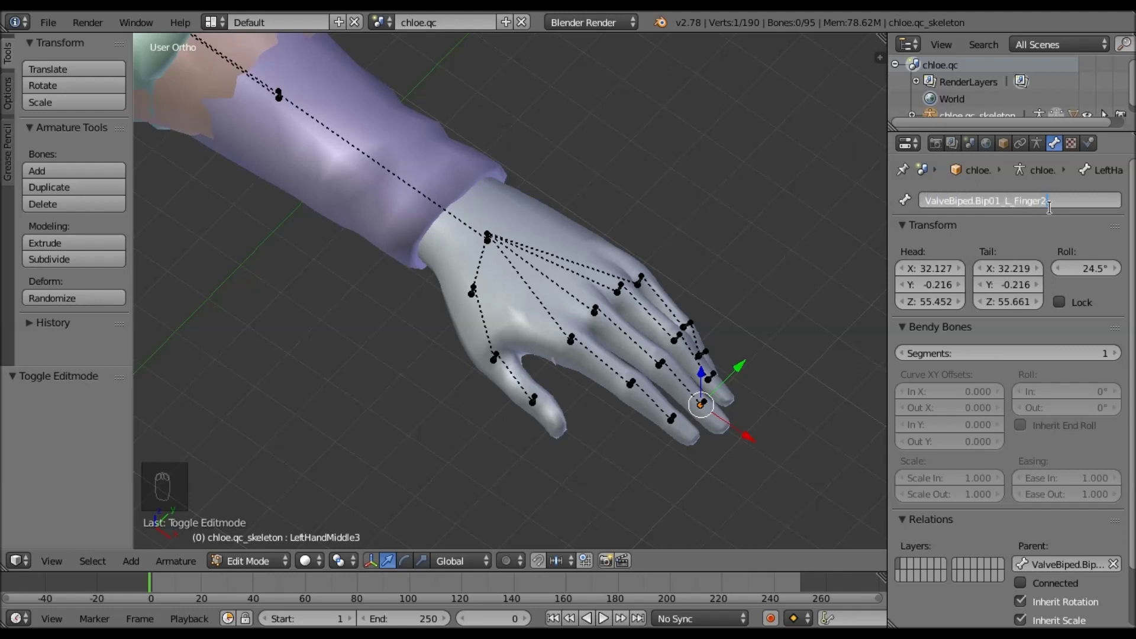
text(22)
key(Return)
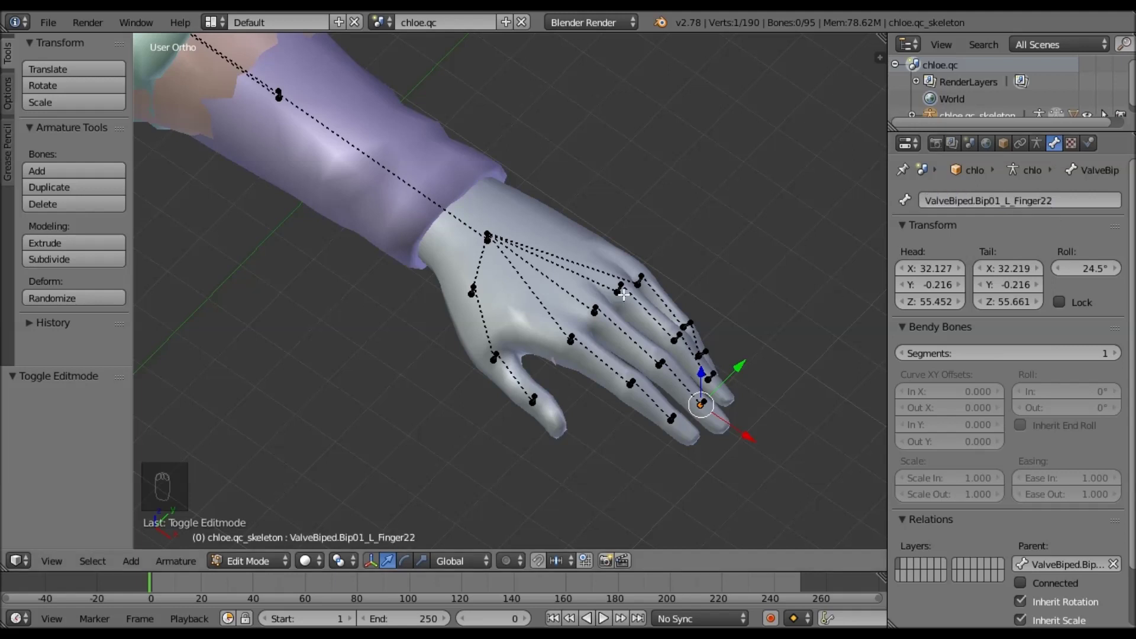
- Rename the first bone of Chloe's left ring finger to ValveBiped.Bip01_L_Finger3, using the copied prefix
right_click(618, 291)
middle_drag(617, 291, 592, 292)
click(983, 203)
key(ctrl+v)
text(3)
key(Return)
- Rename the LeftHandRing2 bone to ValveBiped.Bip01_L_Finger31, using the copied prefix
right_click(592, 376)
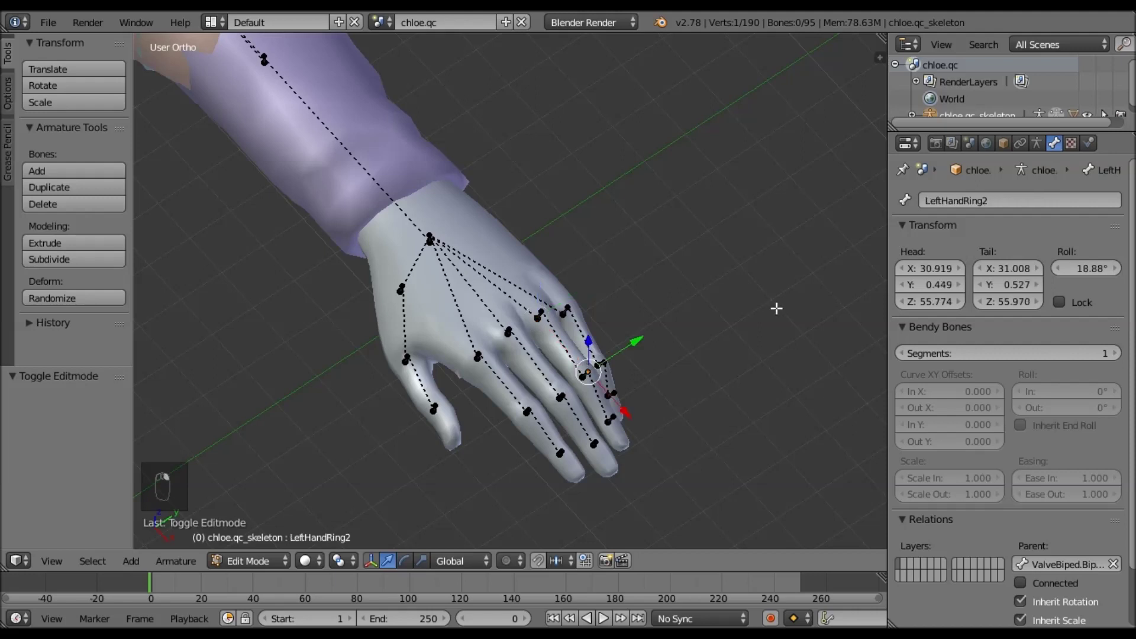
click(965, 200)
key(ctrl+v)
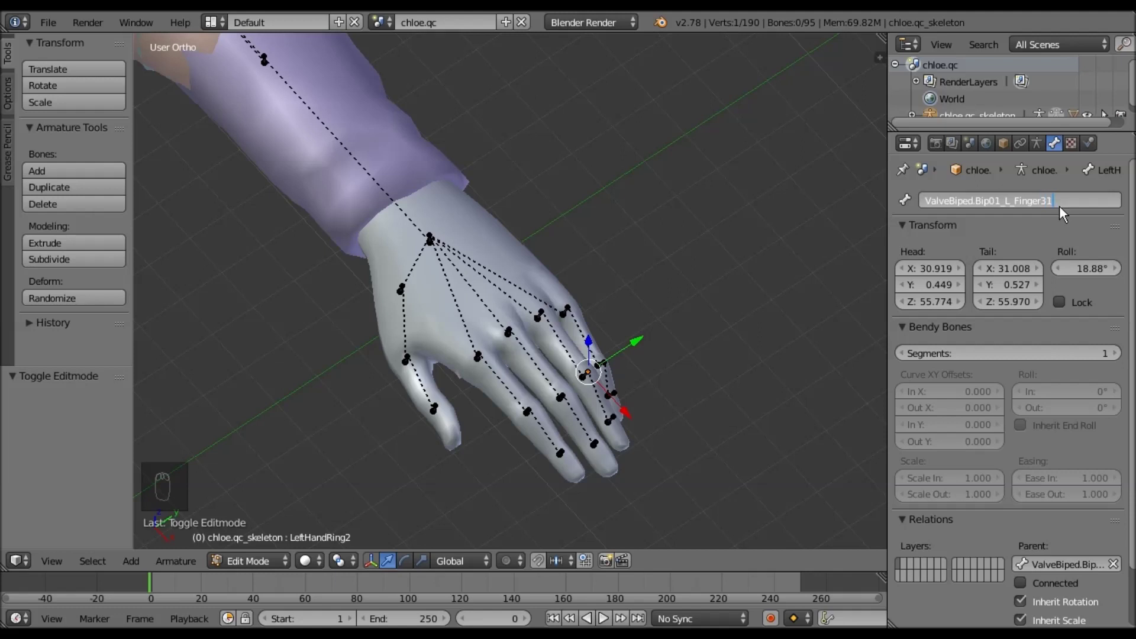
key(Return)
- Rename the LeftHandRing3 bone to ValveBiped.Bip01_L_Finger32, using the copied prefix
right_click(610, 421)
middle_drag(610, 421, 562, 415)
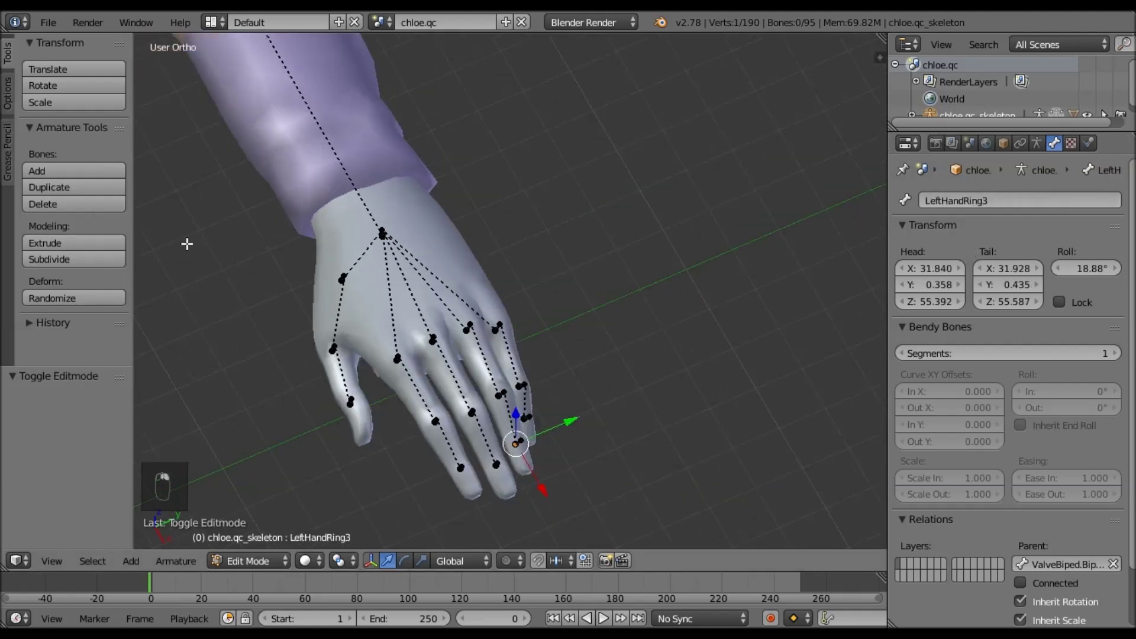
click(993, 199)
text(ValveBiped.Bip01_L_Finger)
text(32)
key(Return)
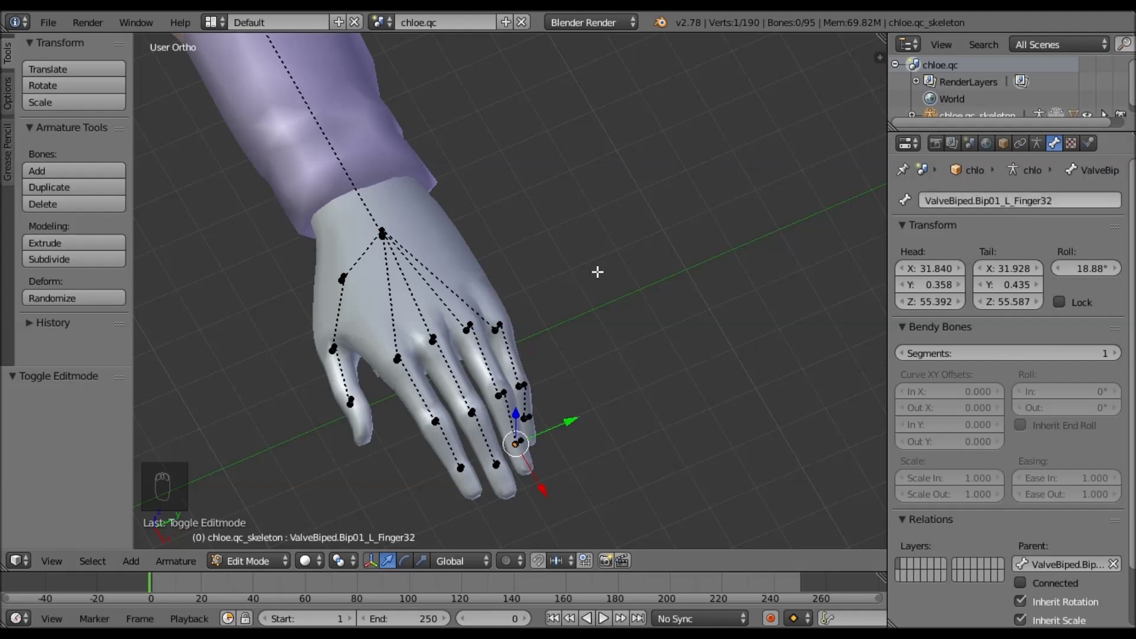
- Rename the LeftHandPinky1 bone to ValveBiped.Bip01_L_Finger4, using the copied prefix
right_click(502, 324)
click(965, 201)
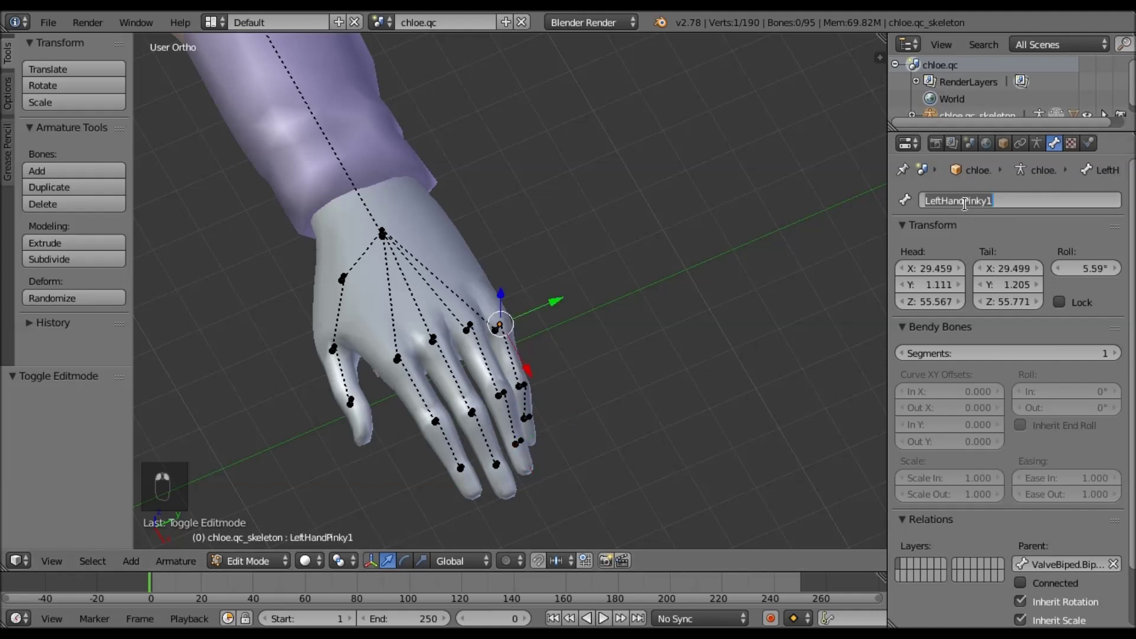
text(ValveBiped.Bip01_L_Finger)
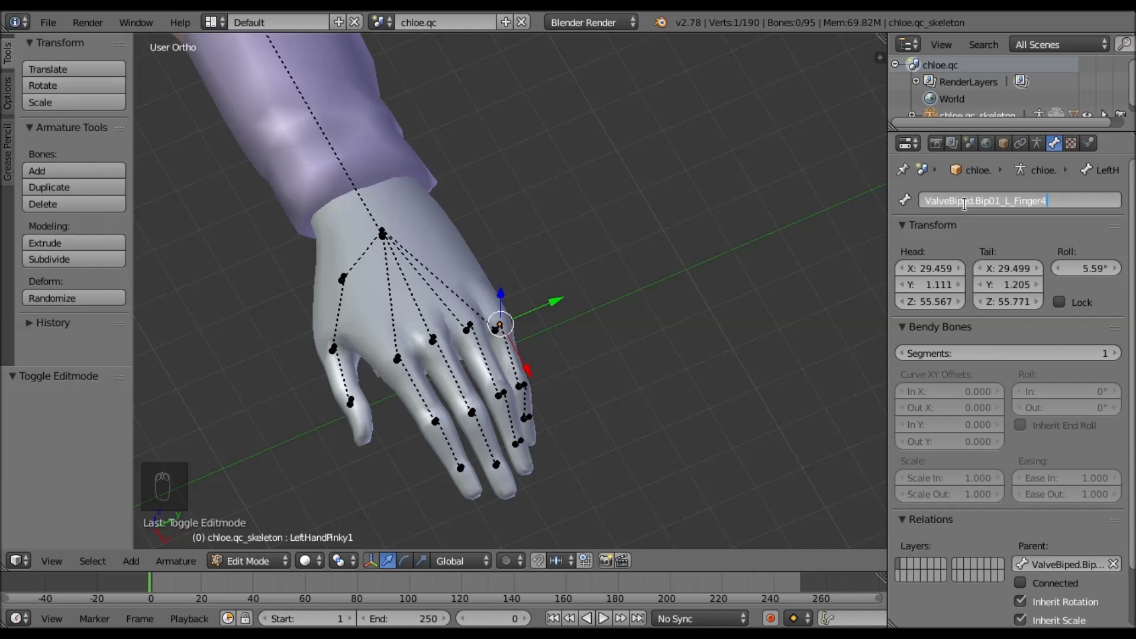
text(4)
key(Return)
- Rename the LeftHandPinky2 bone to ValveBiped.Bip01_L_Finger41, using the copied prefix
right_click(522, 386)
click(1029, 199)
text(ValveBiped.Bip01_L_Finger)
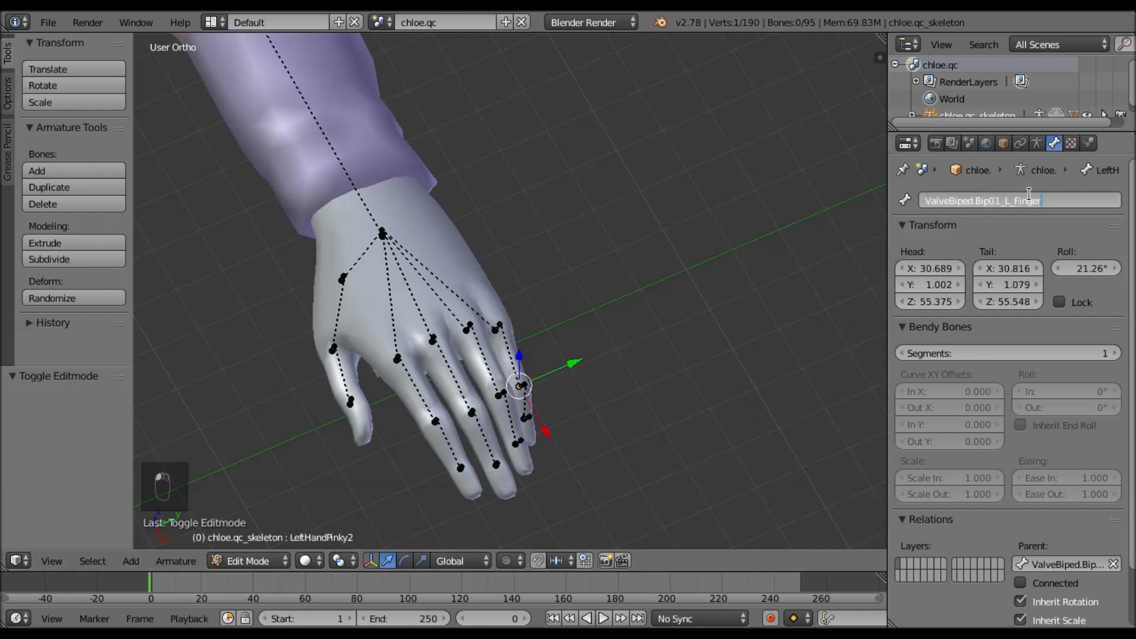
text(41)
key(Return)
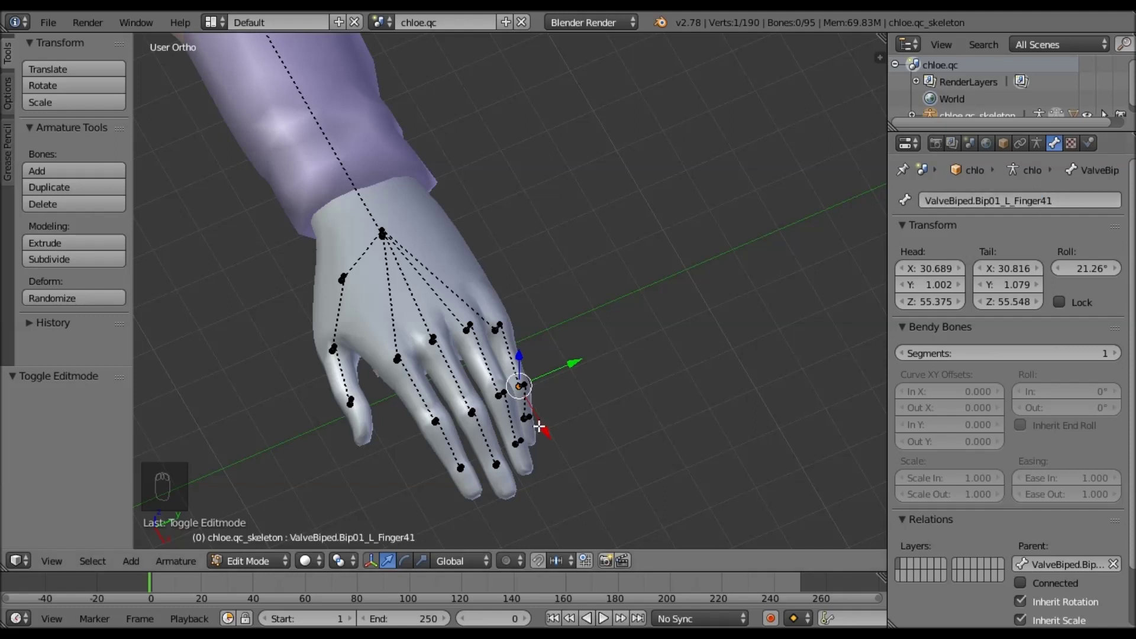
- Rename the LeftHandPinky3 bone to ValveBiped.Bip01_L_Finger42, using the copied prefix
right_click(528, 416)
click(1070, 201)
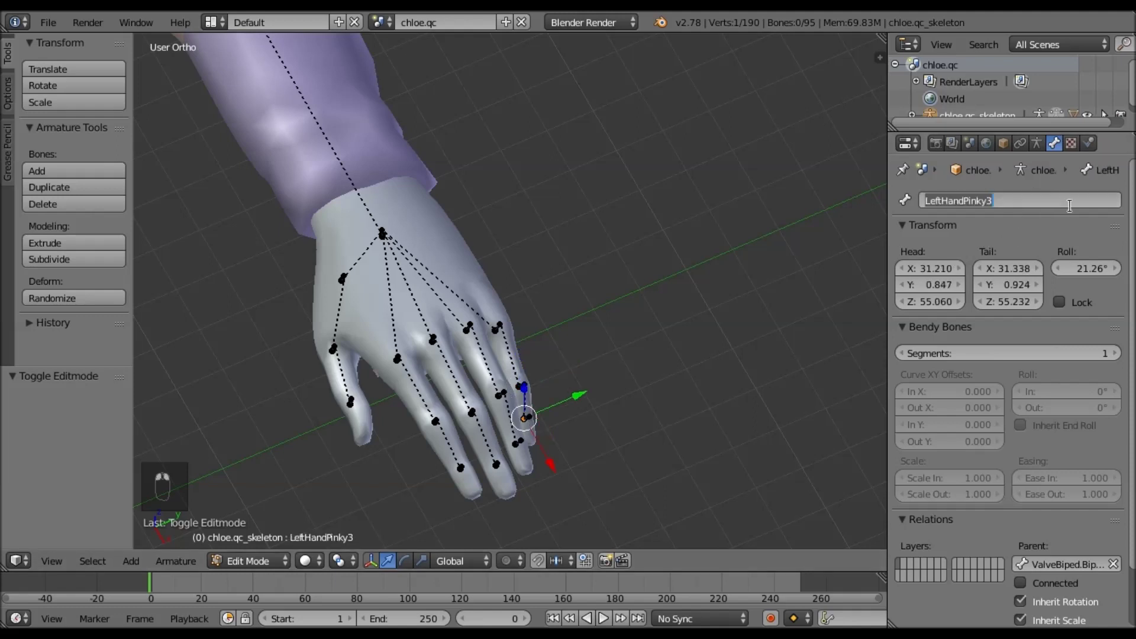
text(ValveBiped.Bip01_L_Finger)
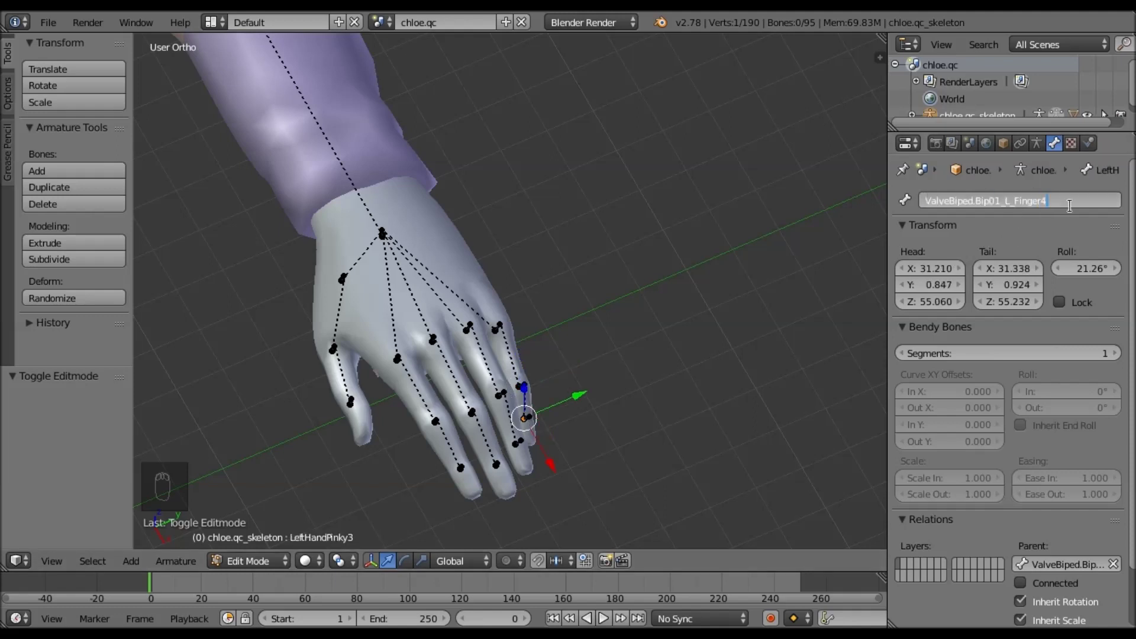
text(42)
key(Return)
- Copy the full name of the left hand bone at the wrist
right_click(383, 234)
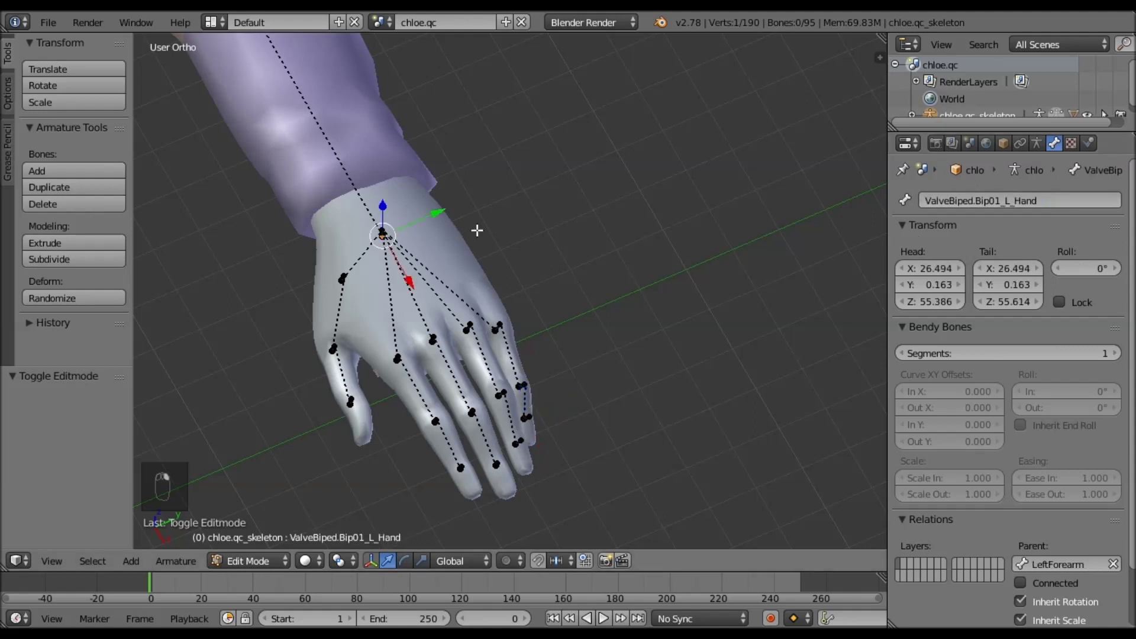
click(990, 201)
key(ctrl+c)
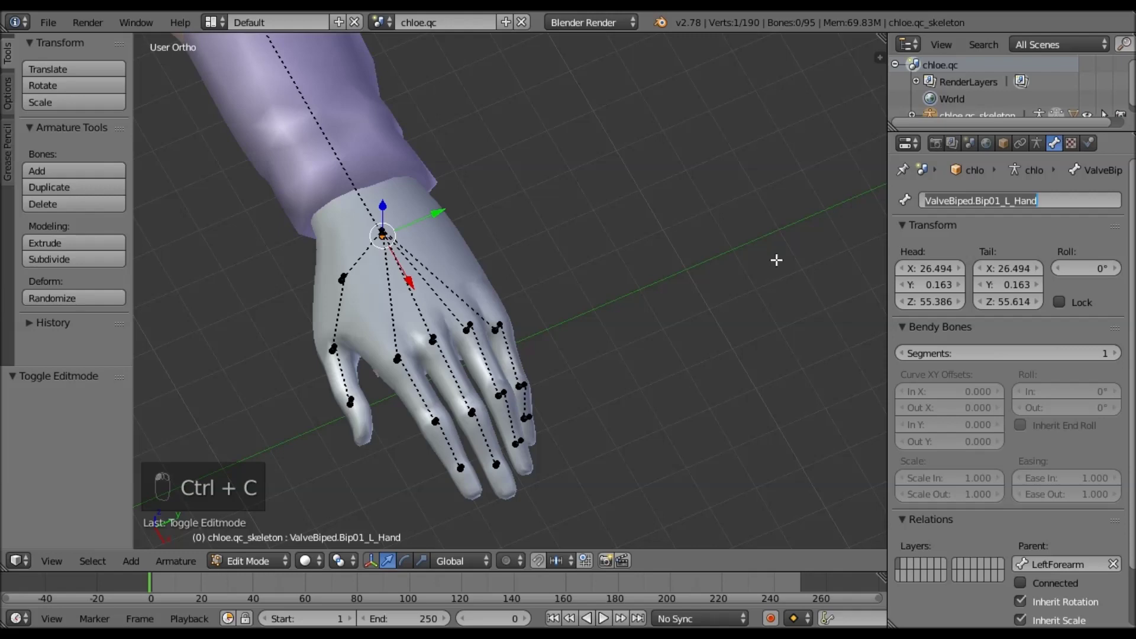
click(776, 260)
- Rename the RightHand bone to ValveBiped.Bip01_R_Hand, pasting the copied left hand name and changing its side letter to R
middle_drag(730, 282, 858, 234)
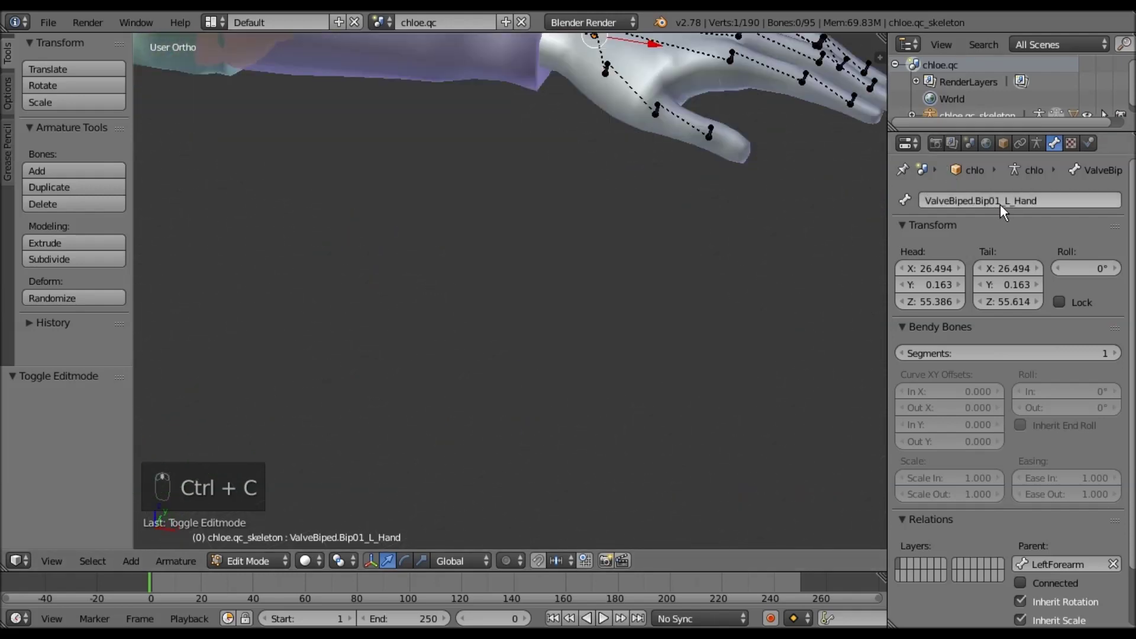
shift+middle_drag(583, 98, 584, 201)
scroll(503, 225, down, 4)
shift+middle_drag(171, 266, 446, 260)
right_click(421, 241)
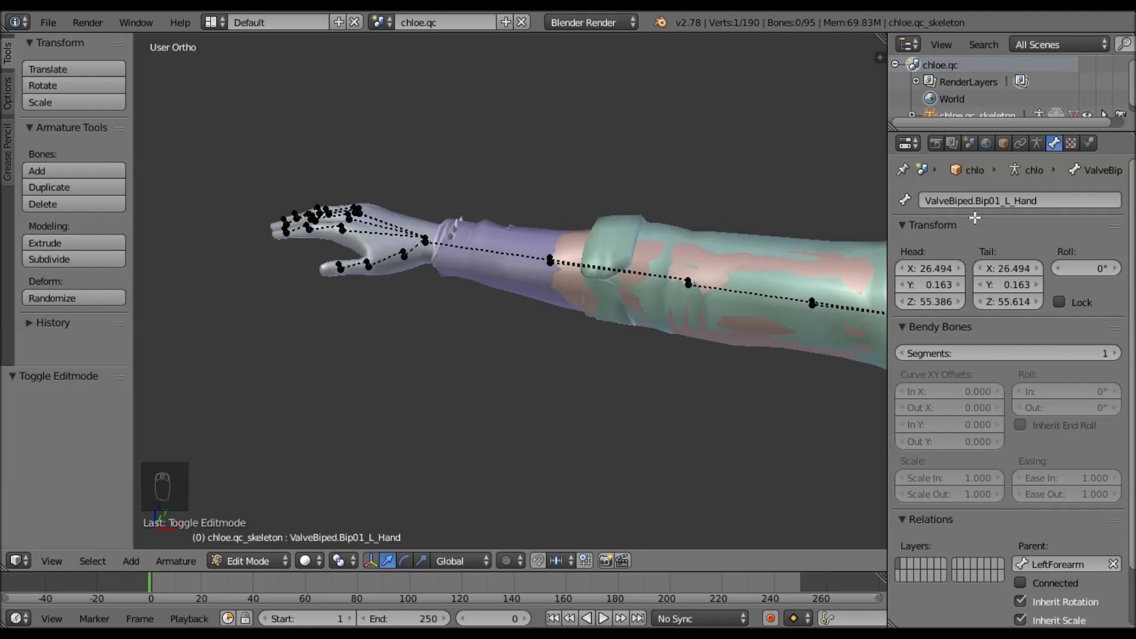
click(993, 199)
key(ctrl+v)
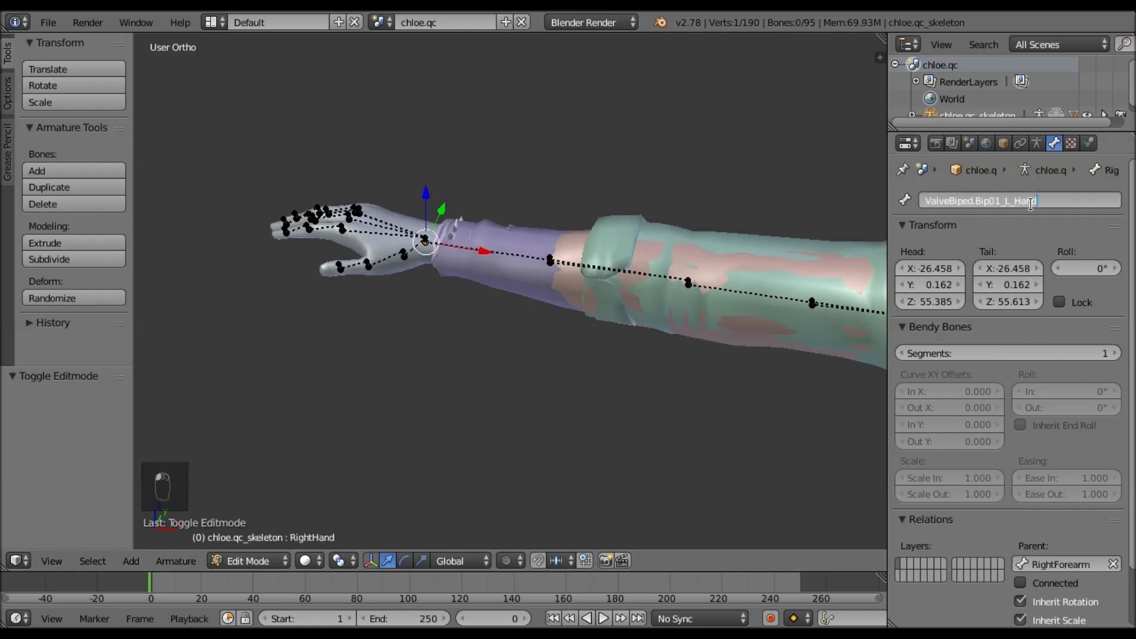
click(1010, 202)
key(BackSpace)
text(R)
key(Return)
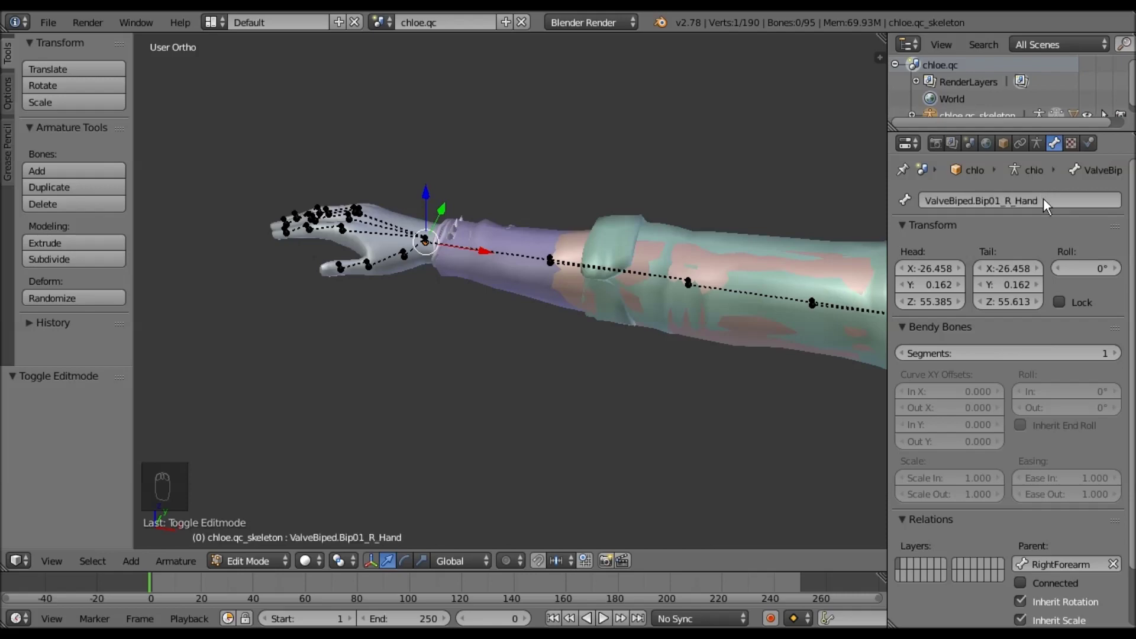
- Copy the prefix ValveBiped.Bip01_L_Finger from the name of the left thumb's base bone
shift+middle_drag(537, 293, 219, 172)
right_click(617, 317)
click(1000, 205)
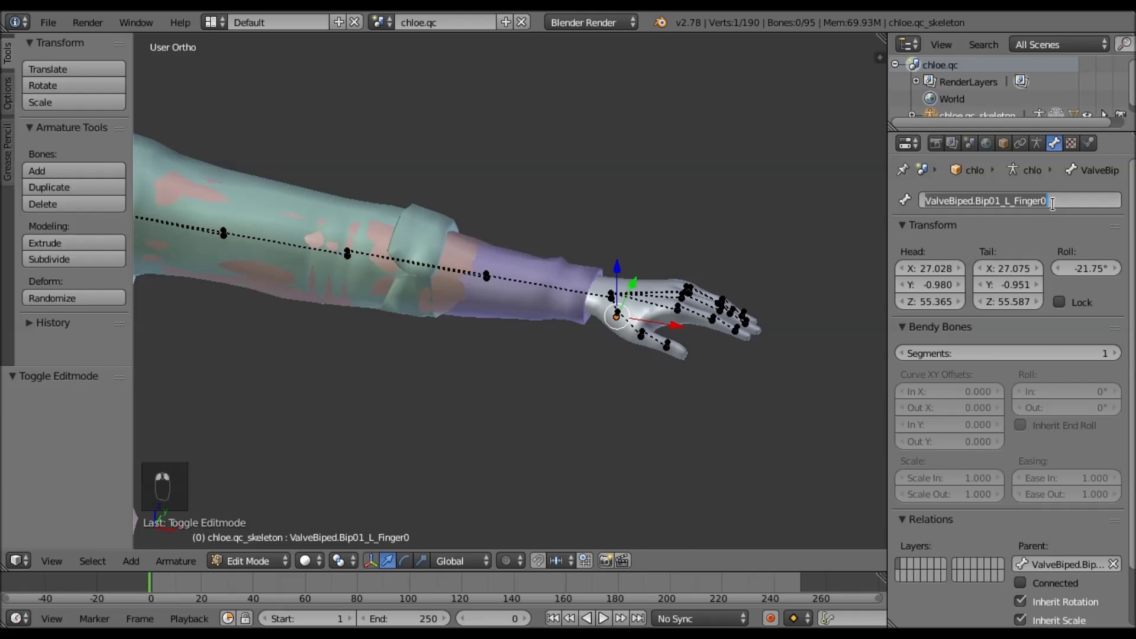
drag(939, 202, 834, 190)
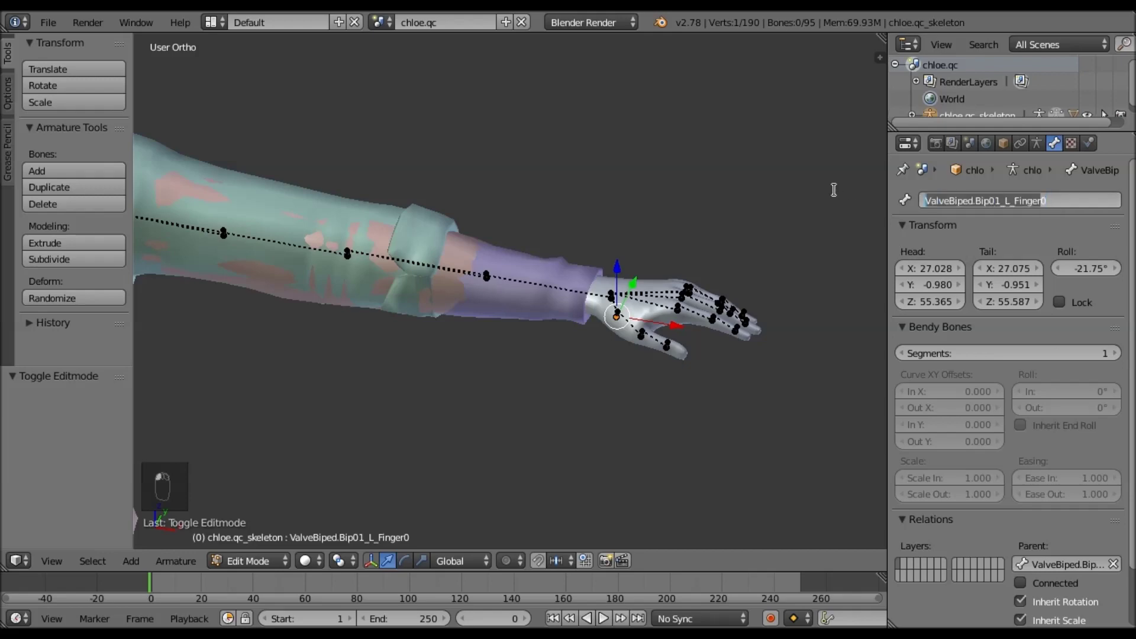
key(ctrl+c)
click(989, 218)
- Rename the RightHandThumb1 bone to ValveBiped.Bip01_R_Finger0, using the copied prefix with its side letter changed to R
shift+middle_drag(142, 299, 350, 377)
right_click(555, 210)
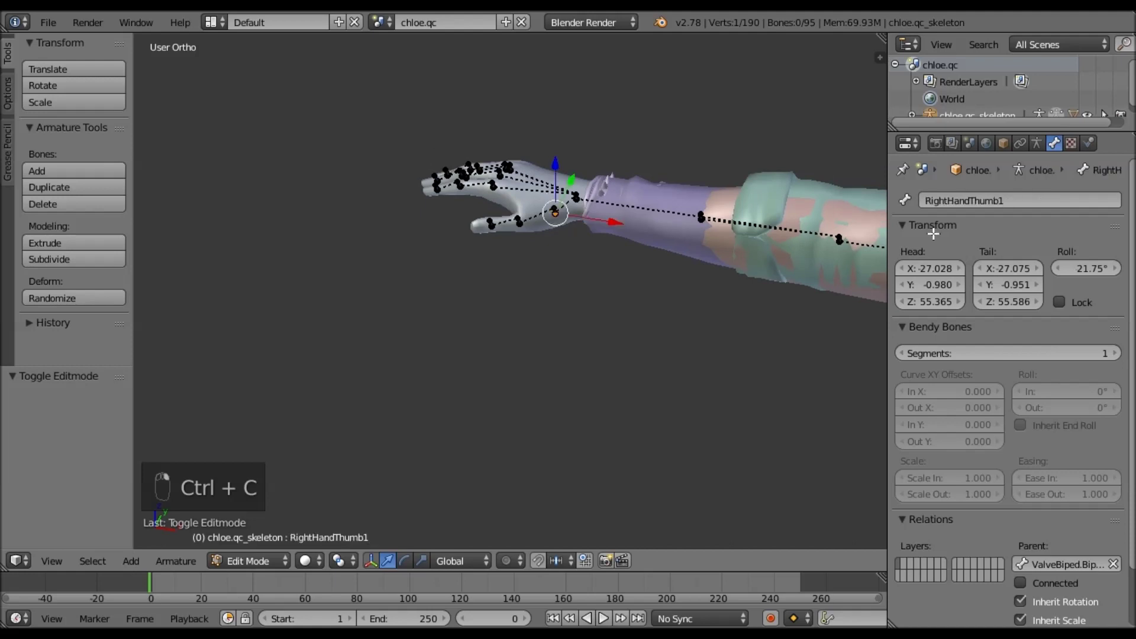
click(1016, 202)
key(ctrl+v)
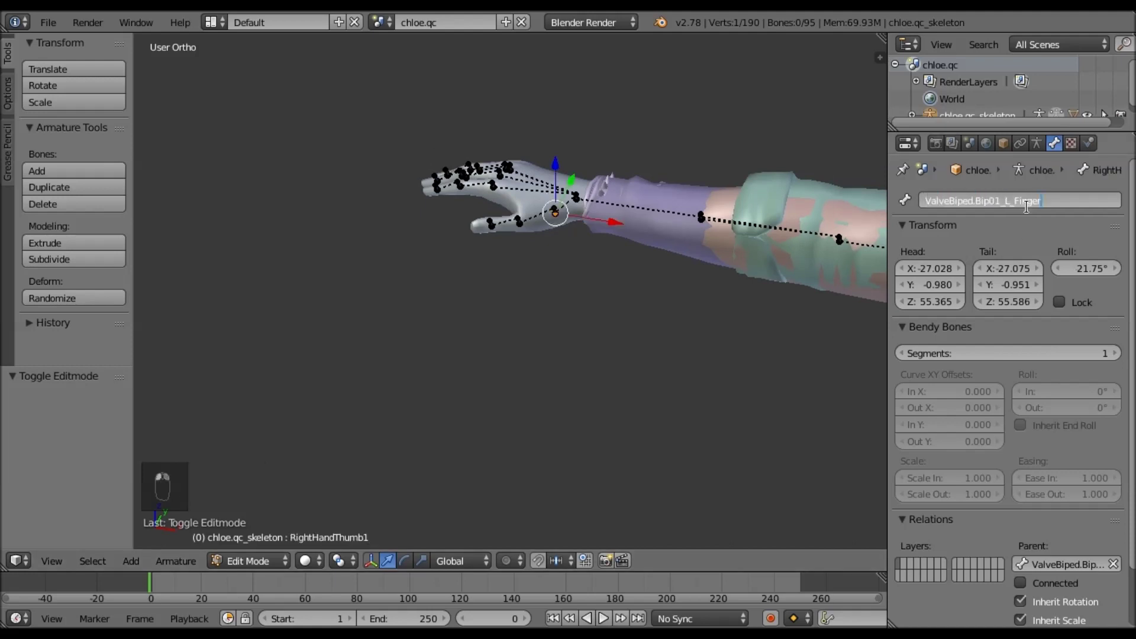
key(BackSpace)
text(R)
key(Return)
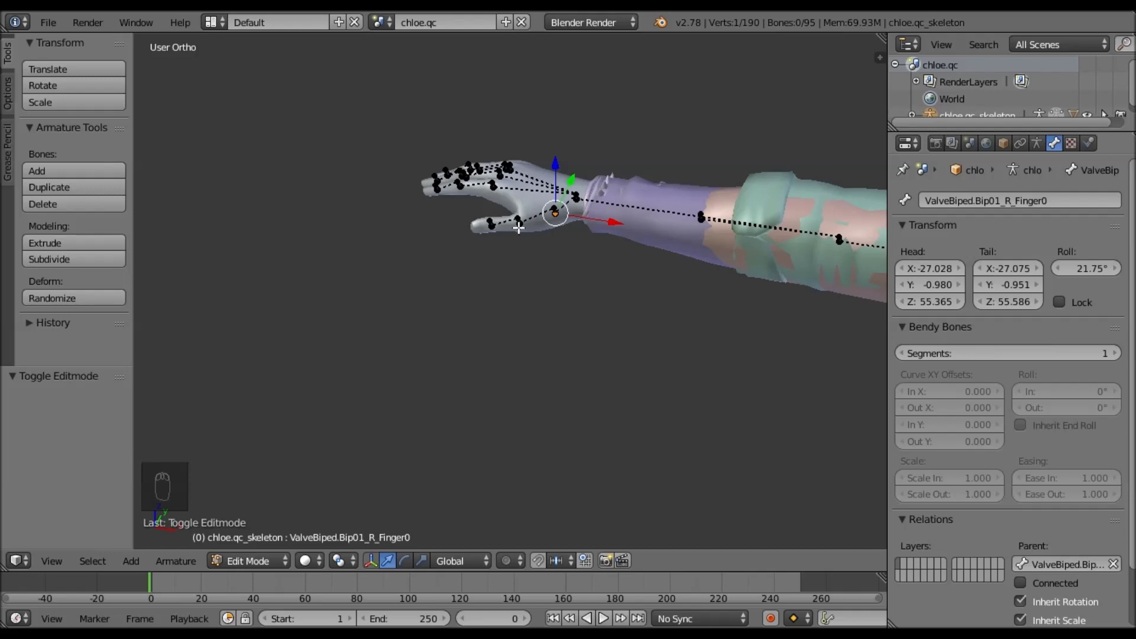
- Rename the RightHandThumb2 bone to ValveBiped.Bip01_L_Finger01, using the copied prefix
right_click(519, 226)
middle_drag(481, 366, 679, 386)
scroll(662, 360, up, 3)
double_click(982, 200)
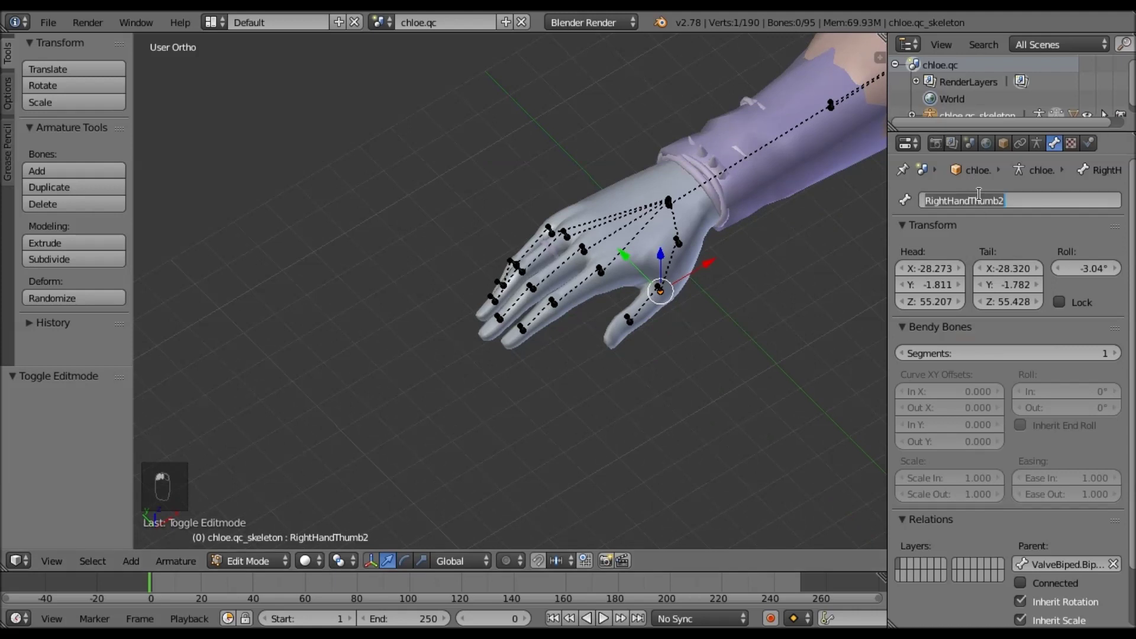
key(ctrl+v)
text(01)
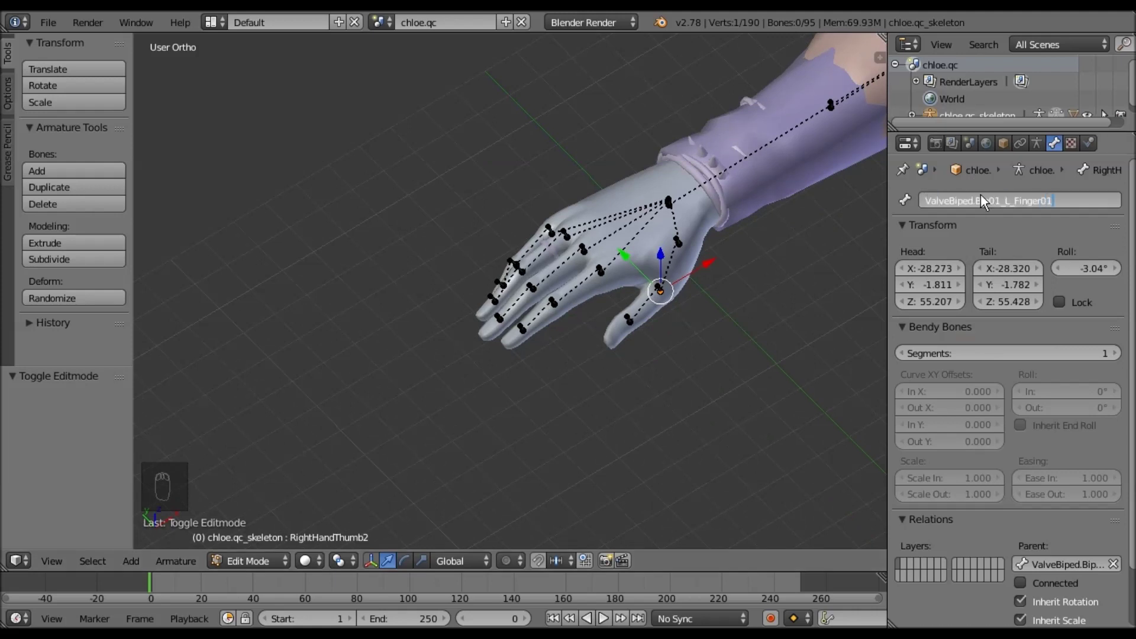
key(Return)
- Rename the RightHandThumb3 bone to ValveBiped.Bip01_L_Finger02, using the copied prefix
right_click(629, 323)
double_click(954, 201)
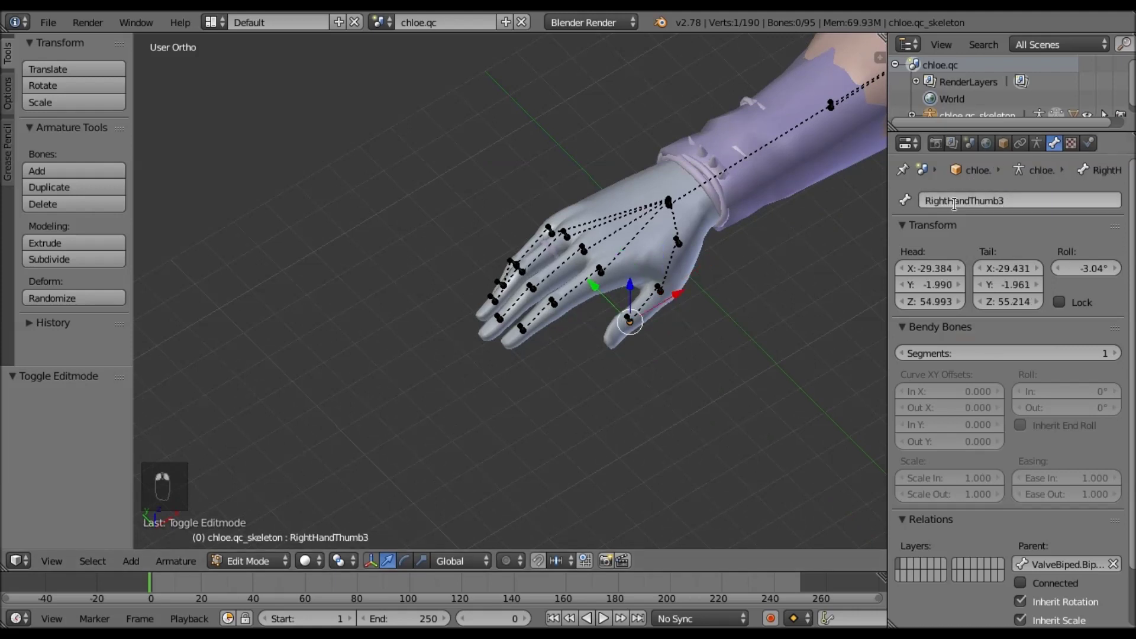
key(ctrl+v)
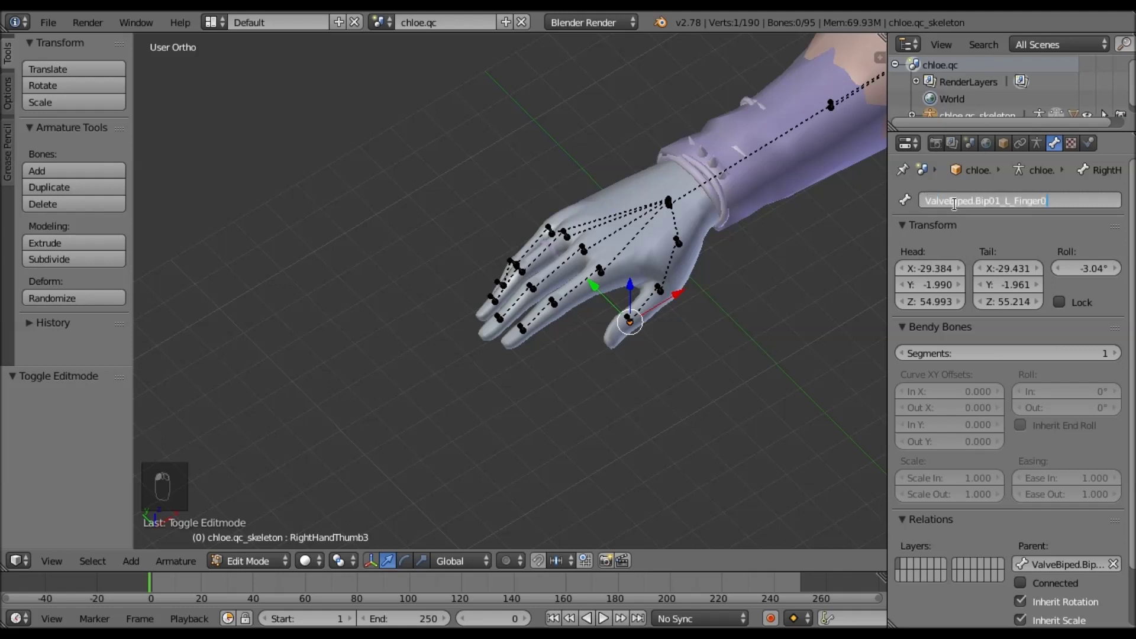
key(Return)
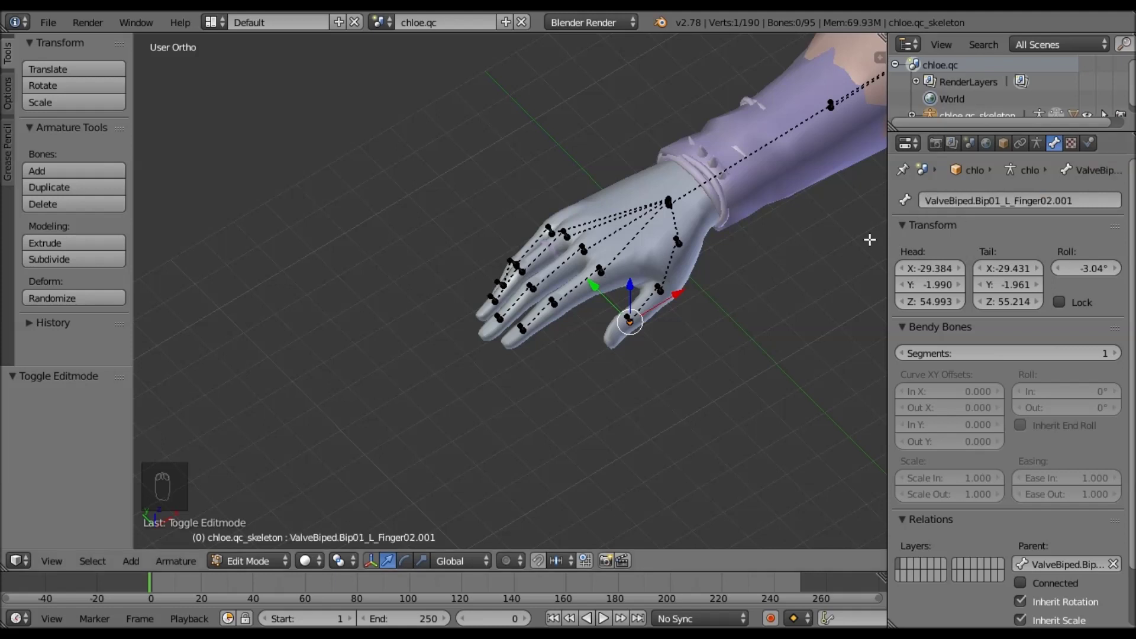
- Rename the RightHandIndex1 bone to ValveBiped.Bip01_L_Finger1, using the copied prefix
right_click(602, 272)
double_click(975, 200)
key(ctrl+v)
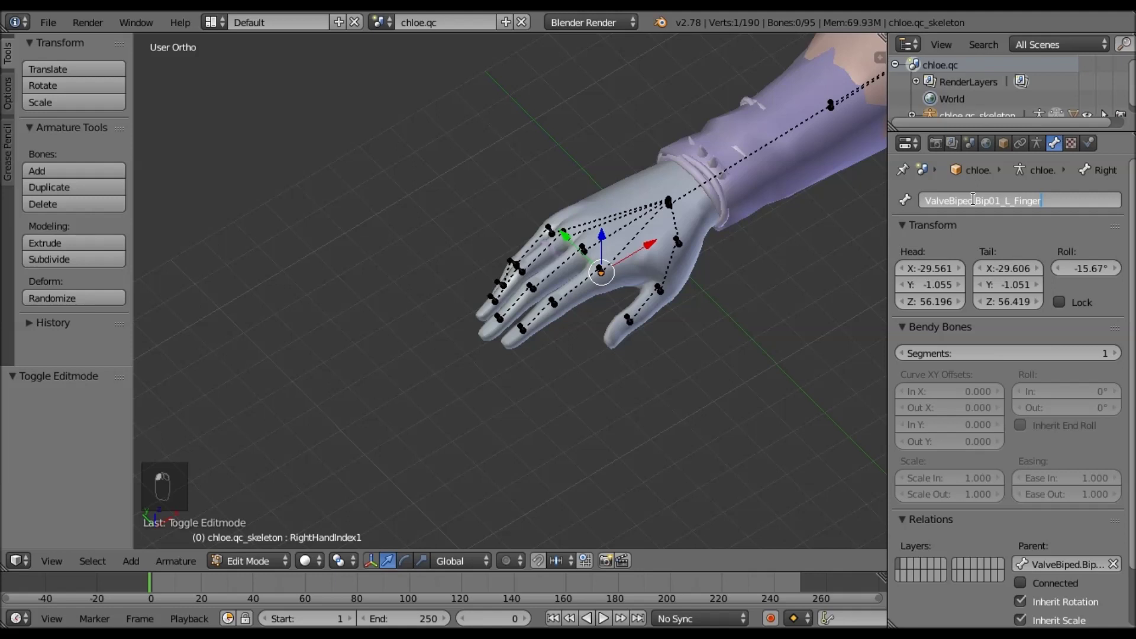
key(Return)
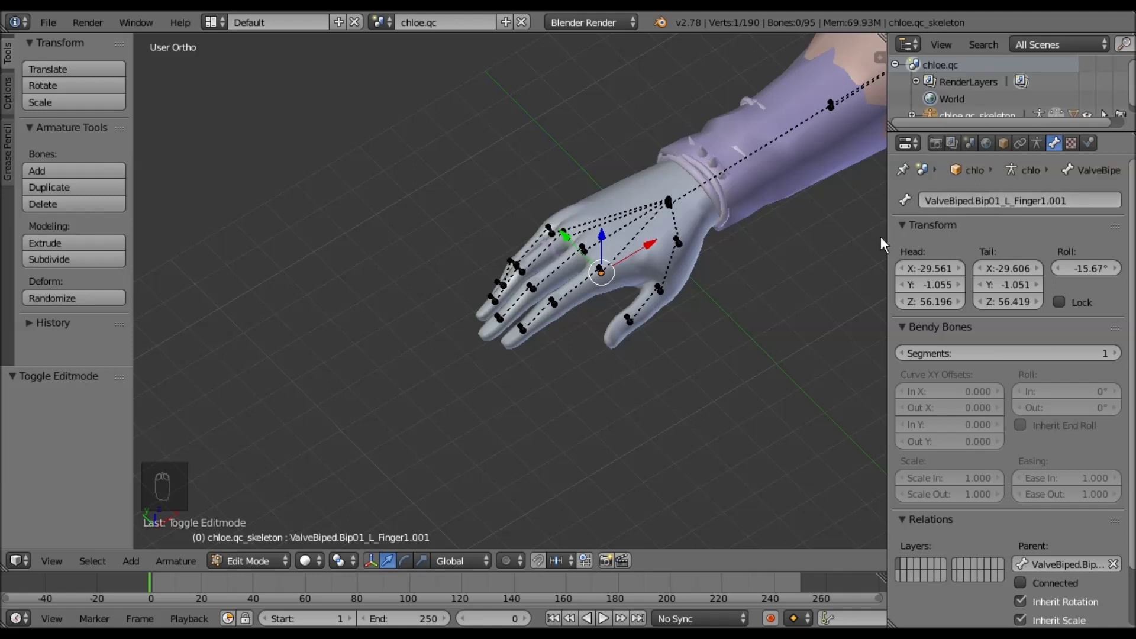
- Correct the right index finger's base bone name to ValveBiped.Bip01_R_Finger1, removing the .001 suffix
double_click(1044, 202)
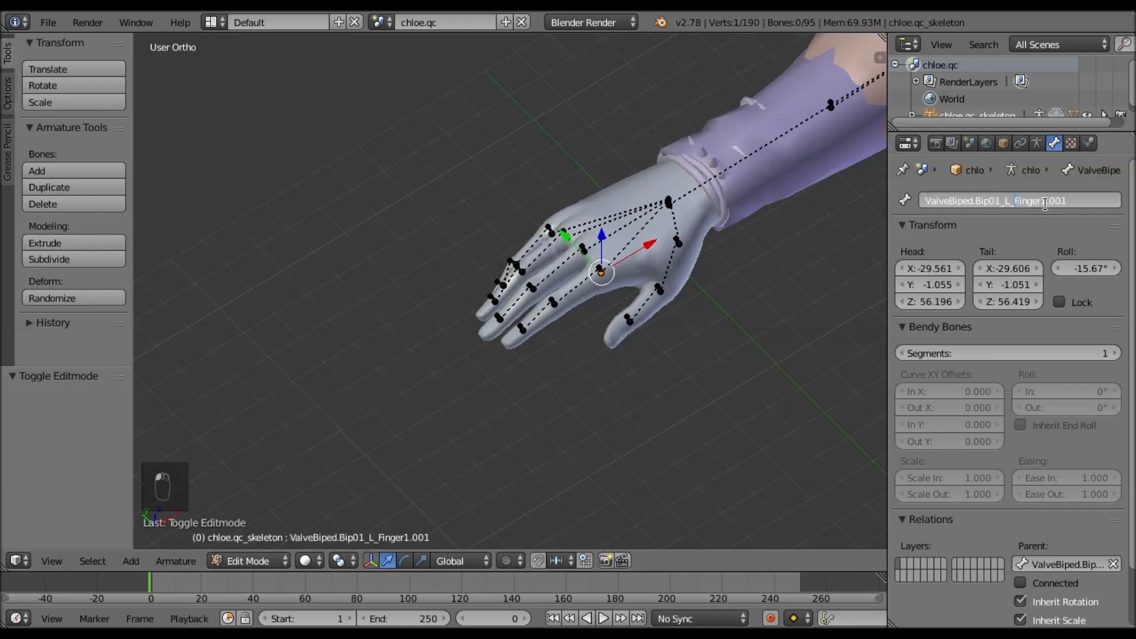
key(BackSpace)
text(R)
key(BackSpace)
key(BackSpace)
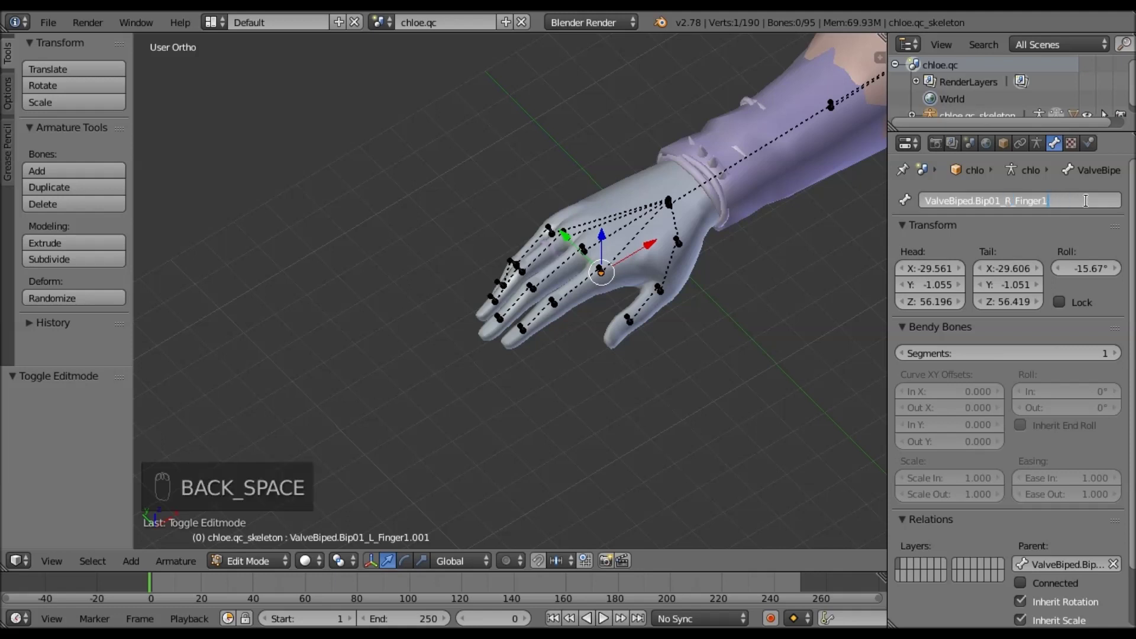
- Correct the right thumb tip bone's name to ValveBiped.Bip01_R_Finger02, removing the .001 suffix
right_click(627, 321)
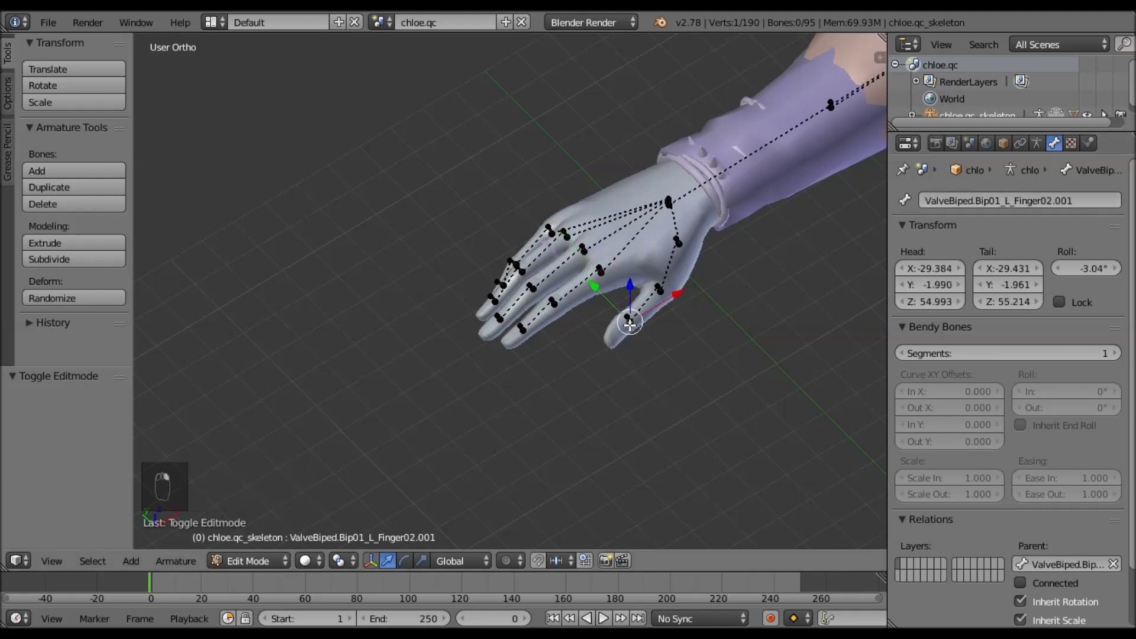
click(1023, 202)
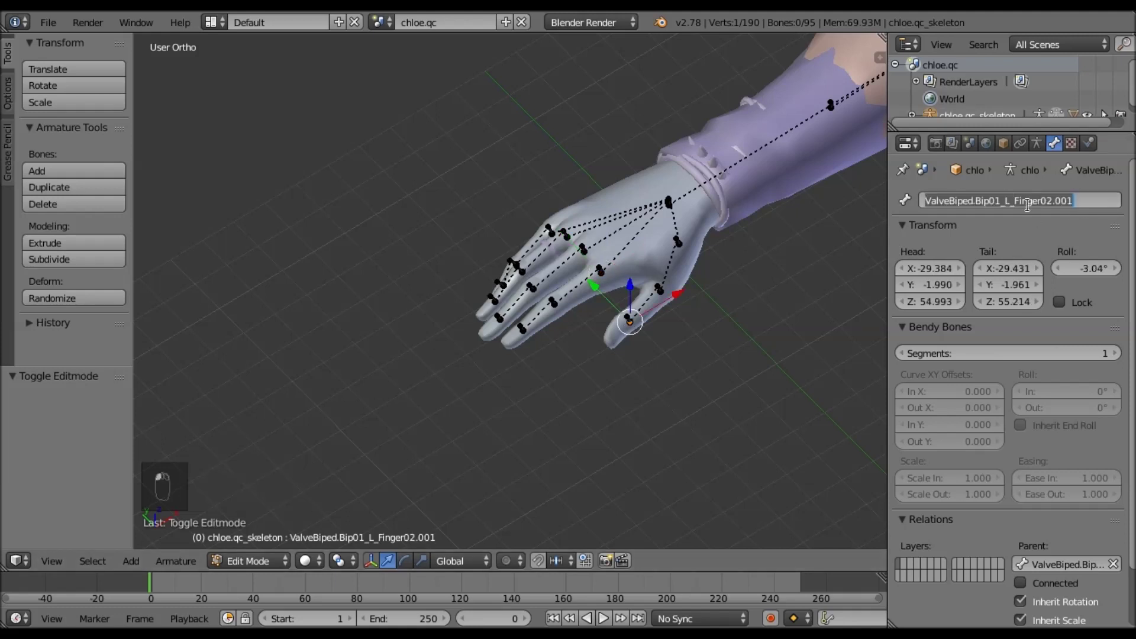
click(1011, 203)
key(BackSpace)
text(R)
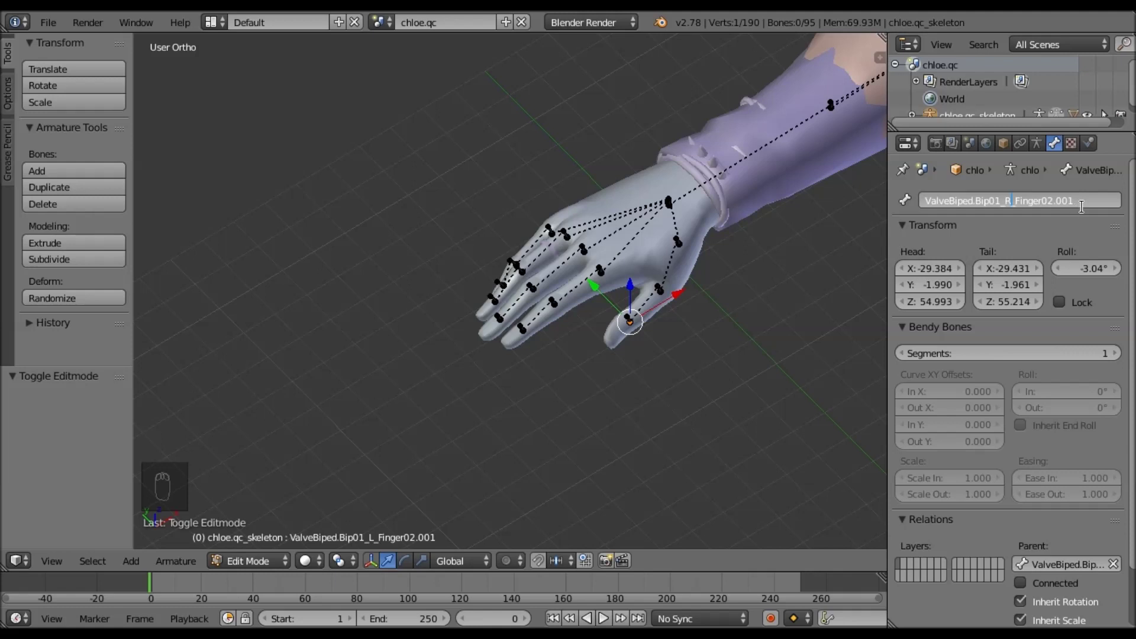
key(ctrl+BackSpace)
key(ctrl+BackSpace)
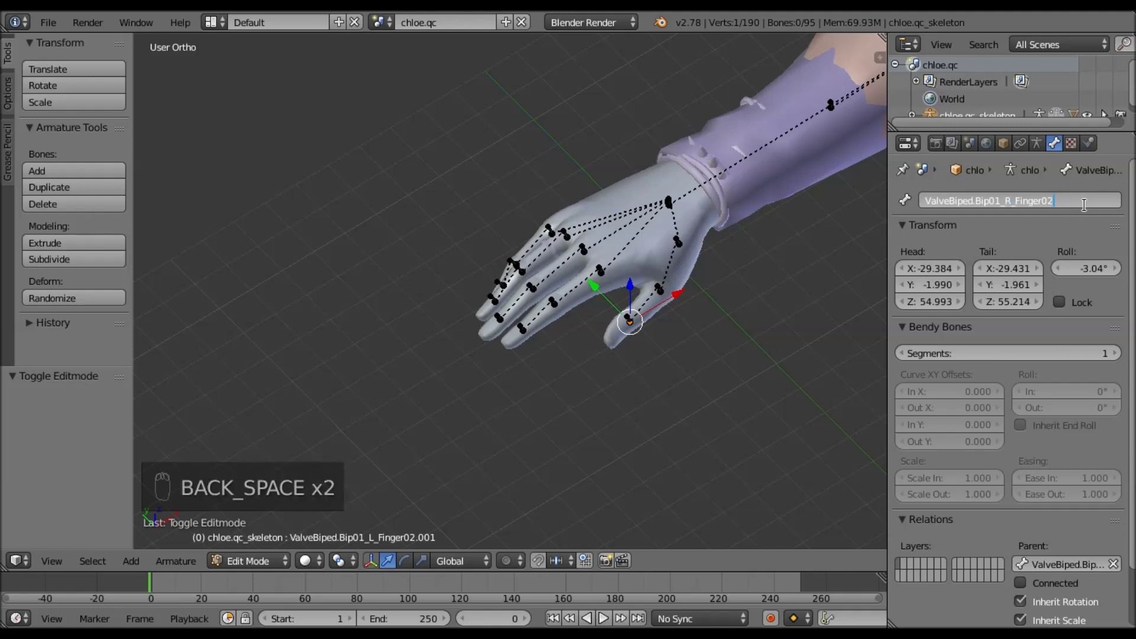
- Copy the prefix ValveBiped.Bip01_R_Finger from the right thumb tip bone's name
drag(1043, 200, 939, 198)
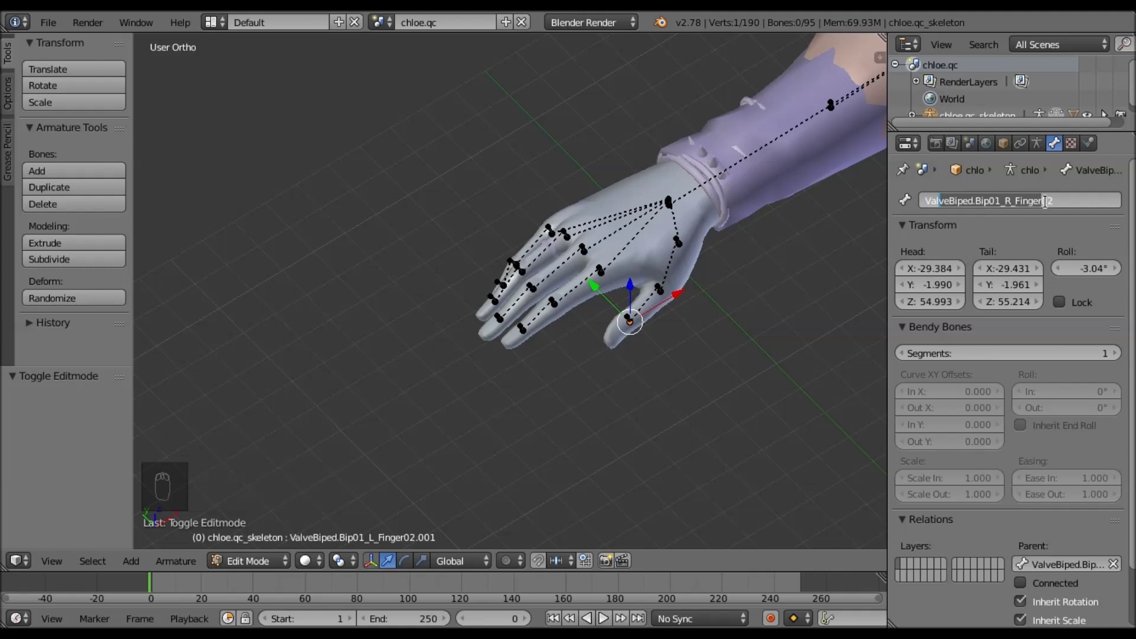
drag(1047, 201, 893, 198)
key(ctrl+c)
key(ctrl+c)
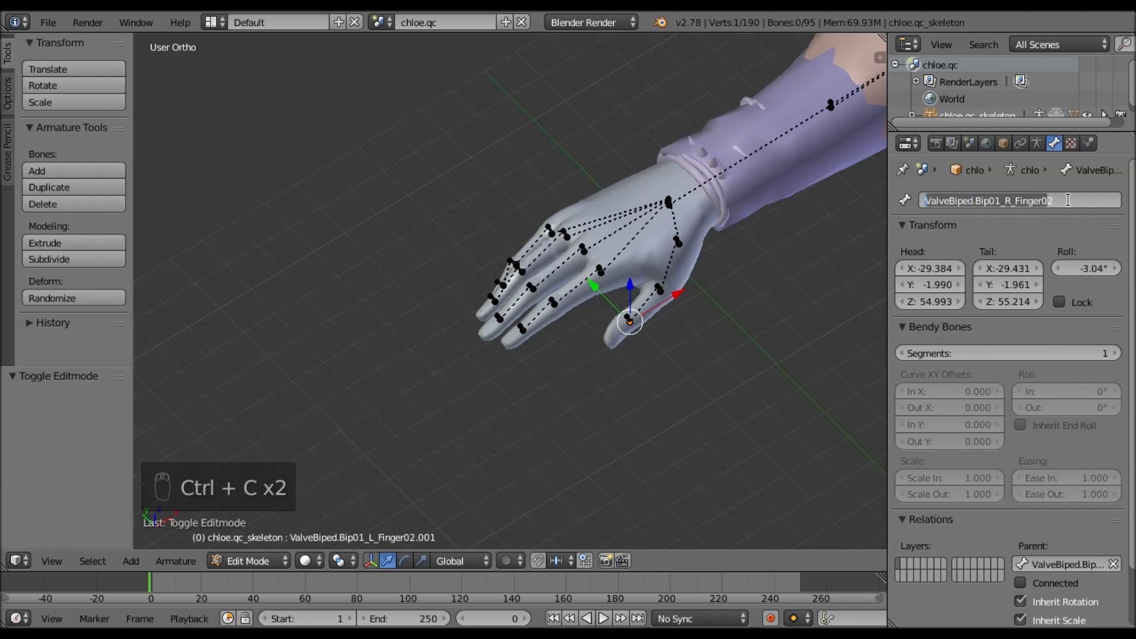
right_click(659, 289)
double_click(1077, 200)
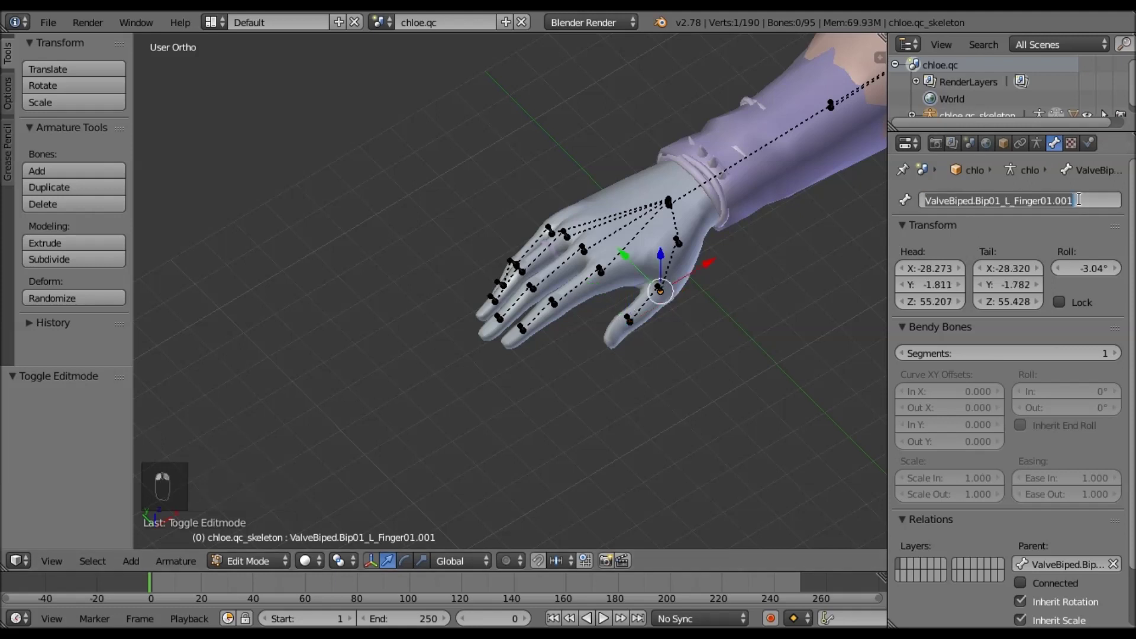
key(BackSpace)
key(BackSpace)
key(BackSpace)
key(BackSpace)
key(BackSpace)
key(BackSpace)
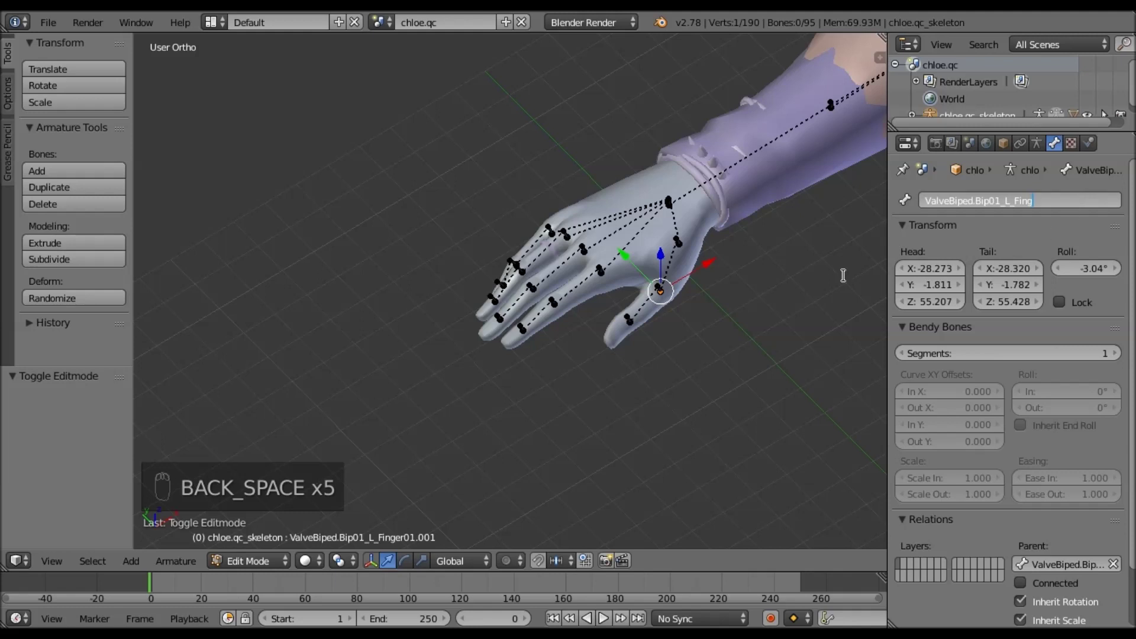
click(816, 281)
key(ctrl+z)
- Correct the right thumb's middle bone name to ValveBiped.Bip01_R_Finger01, removing the .001 suffix
click(1090, 200)
key(BackSpace)
key(BackSpace)
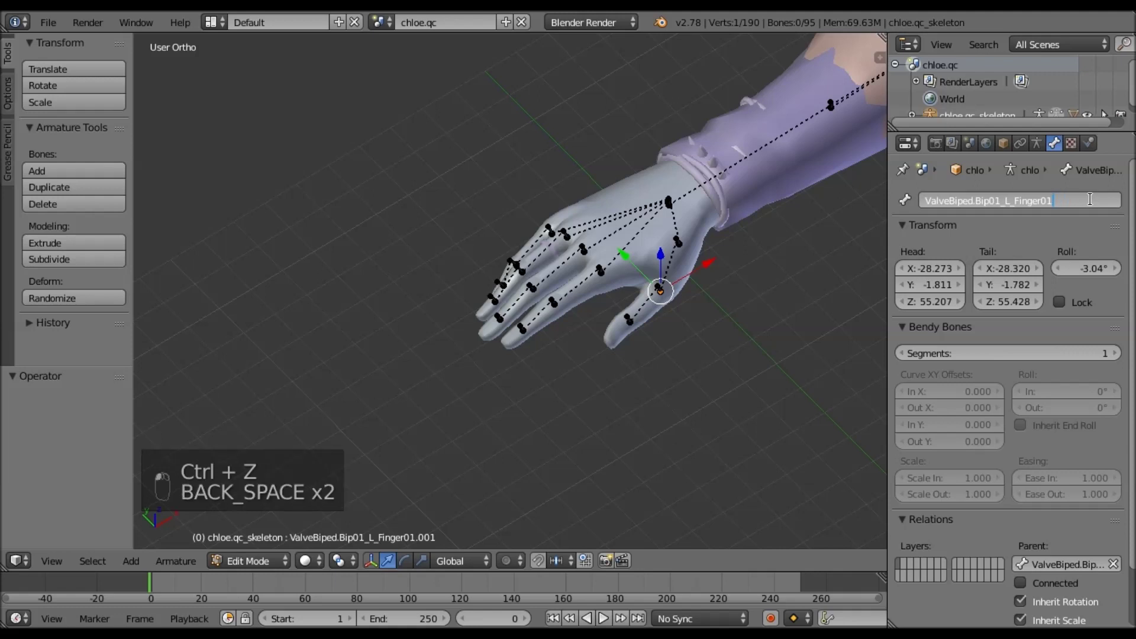
key(Left)
key(Left)
key(Left)
key(Left)
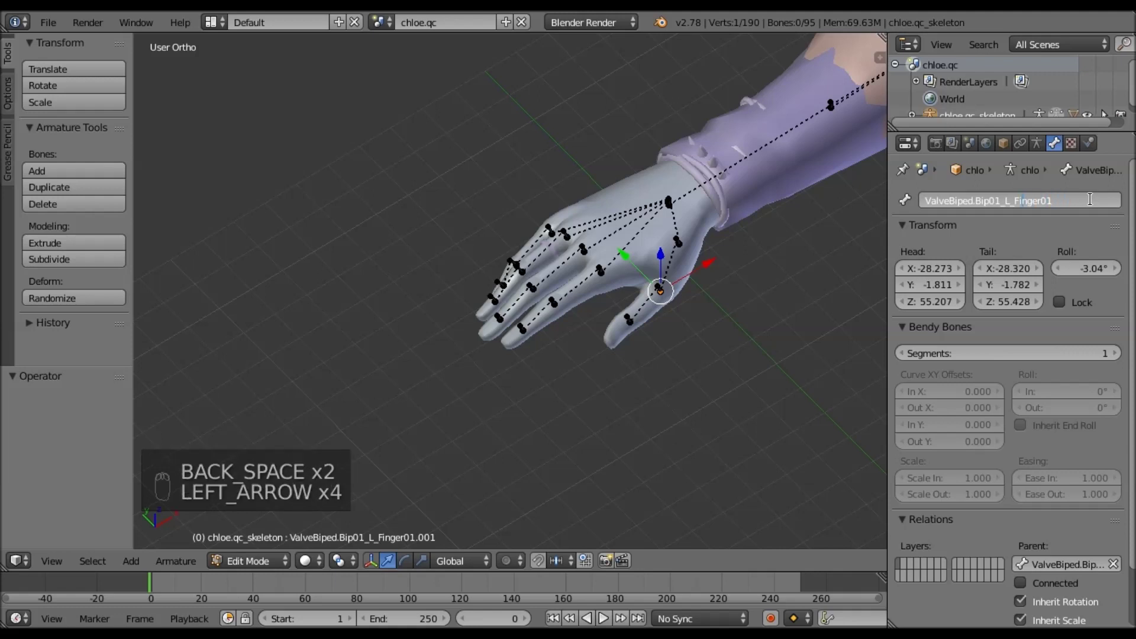
key(Left)
key(BackSpace)
text(R)
key(Return)
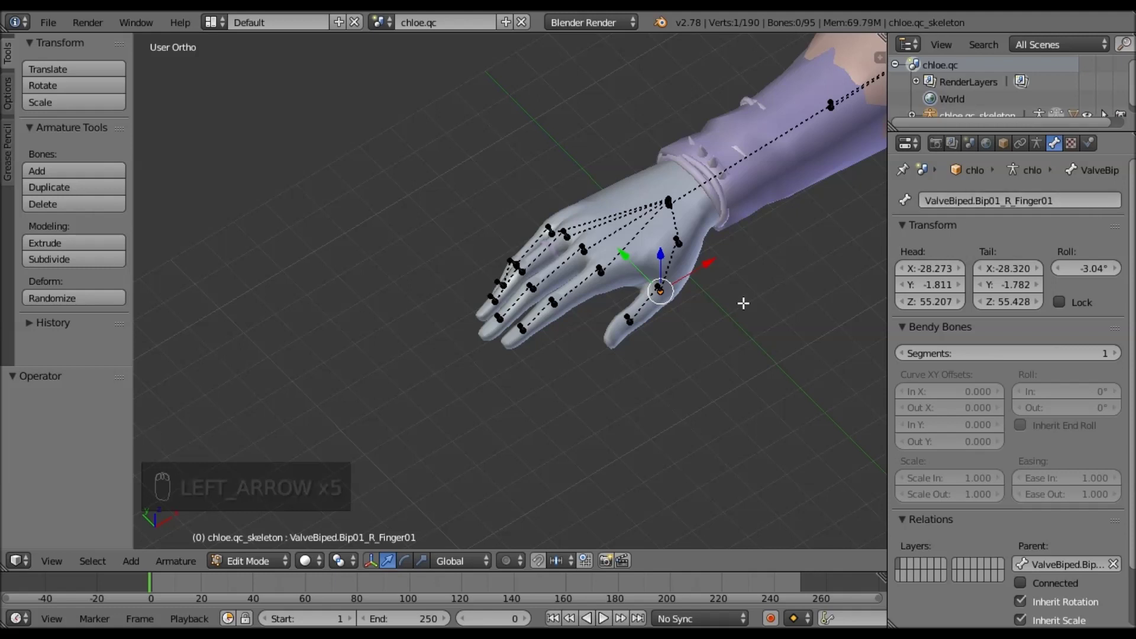
- Rename the right index finger's middle bone as ValveBiped.Bip01_R_Finger11, copying the prefix ValveBiped.Bip01_R_Finger for reuse
right_click(601, 271)
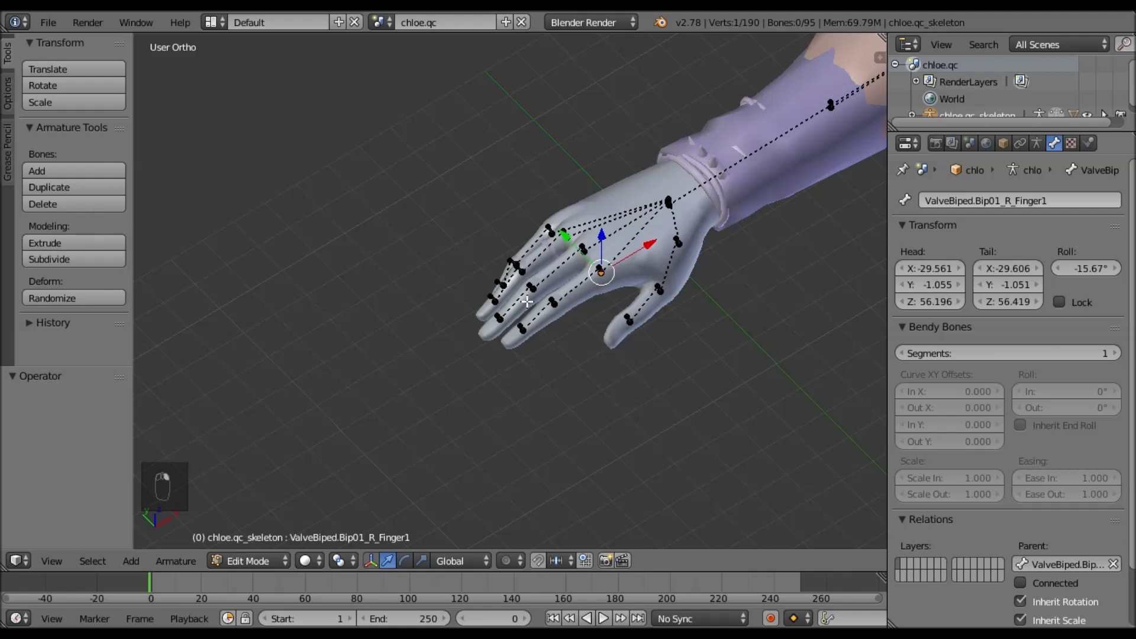
right_click(554, 302)
click(1018, 200)
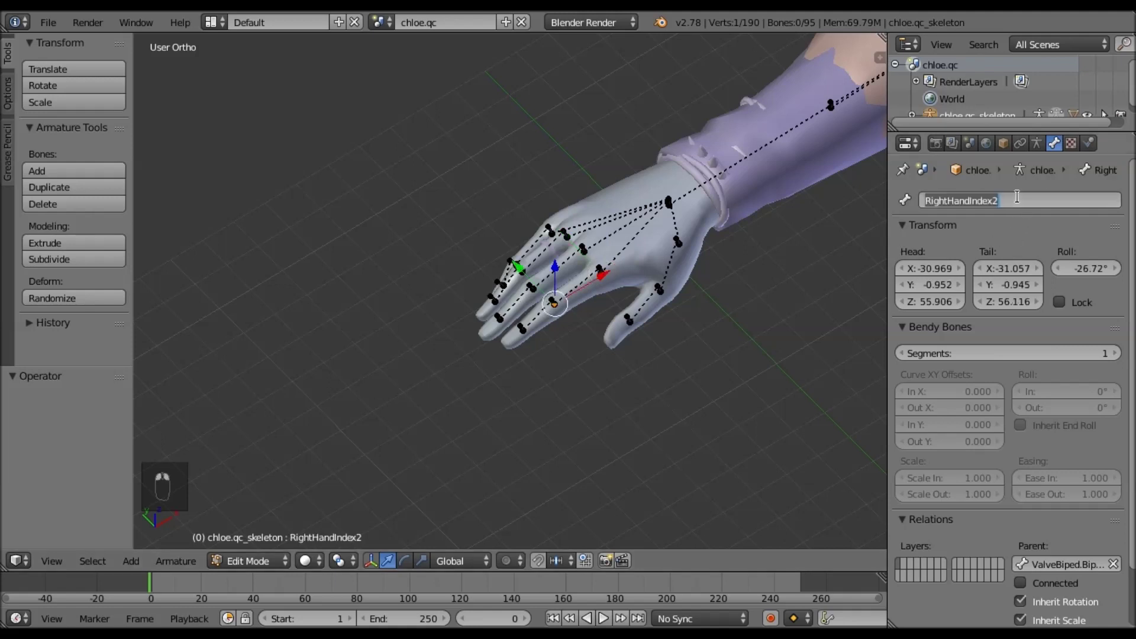
key(ctrl+v)
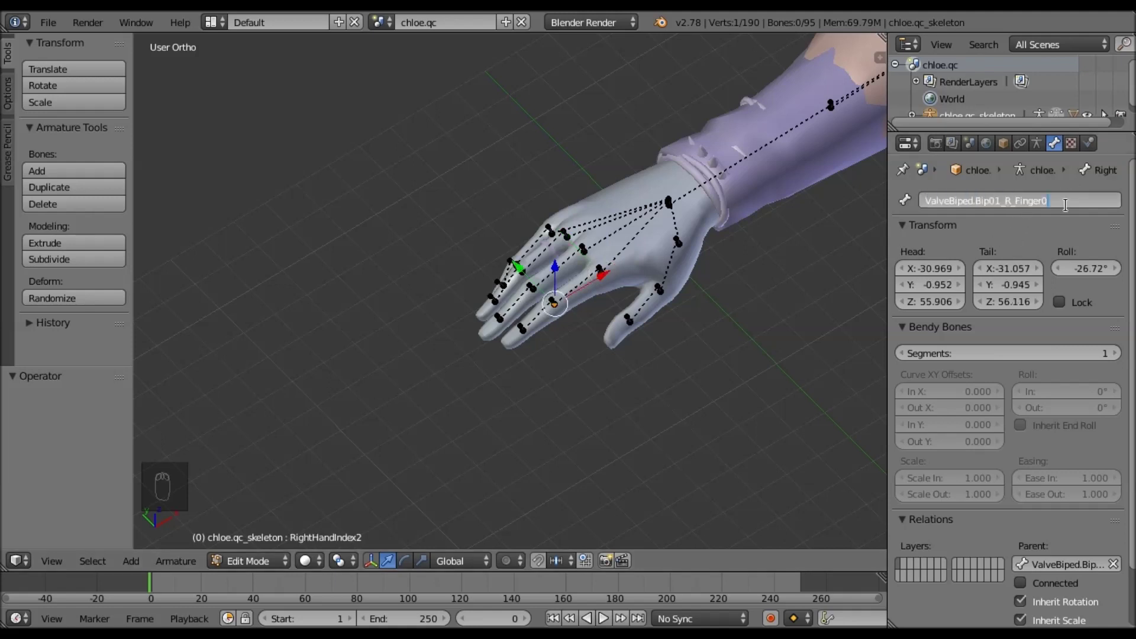
drag(1057, 205, 866, 210)
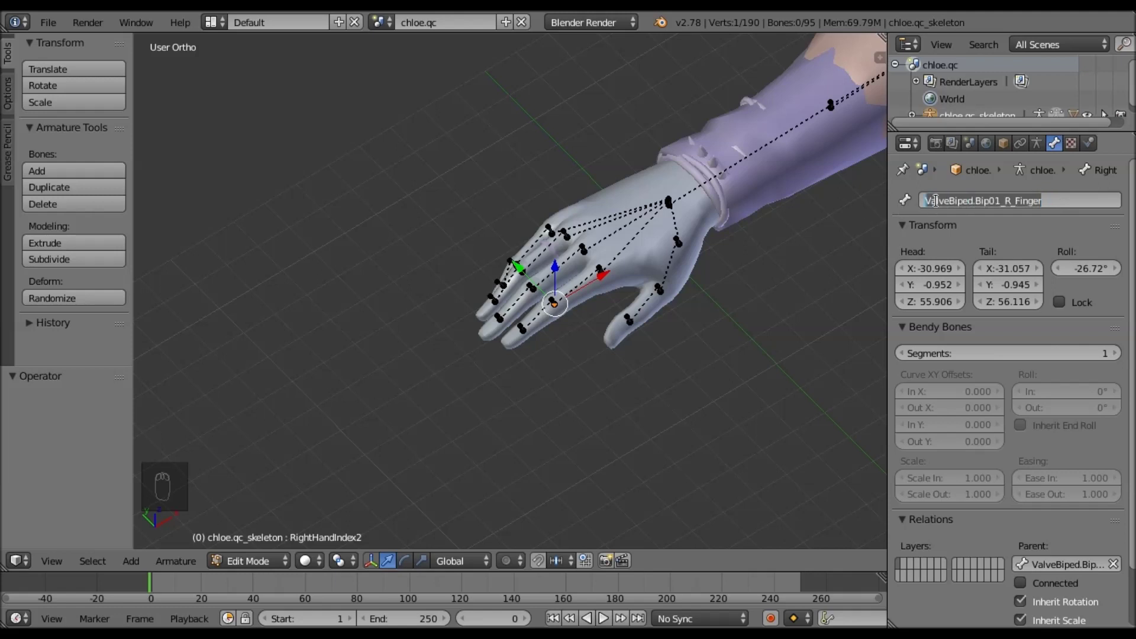
key(ctrl+c)
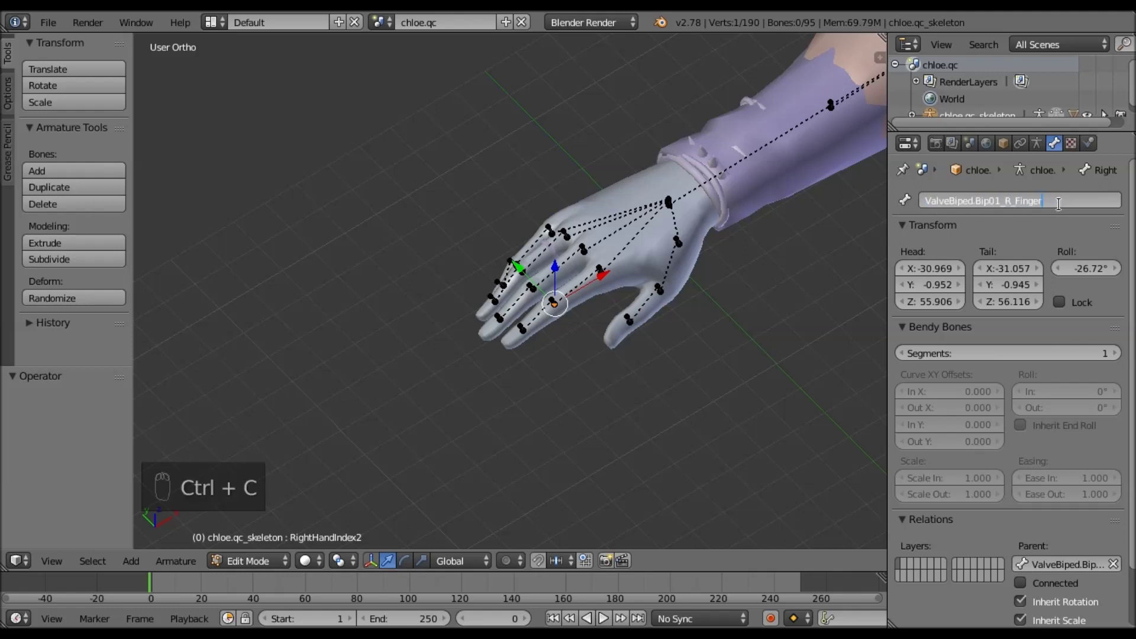
text(11)
key(Return)
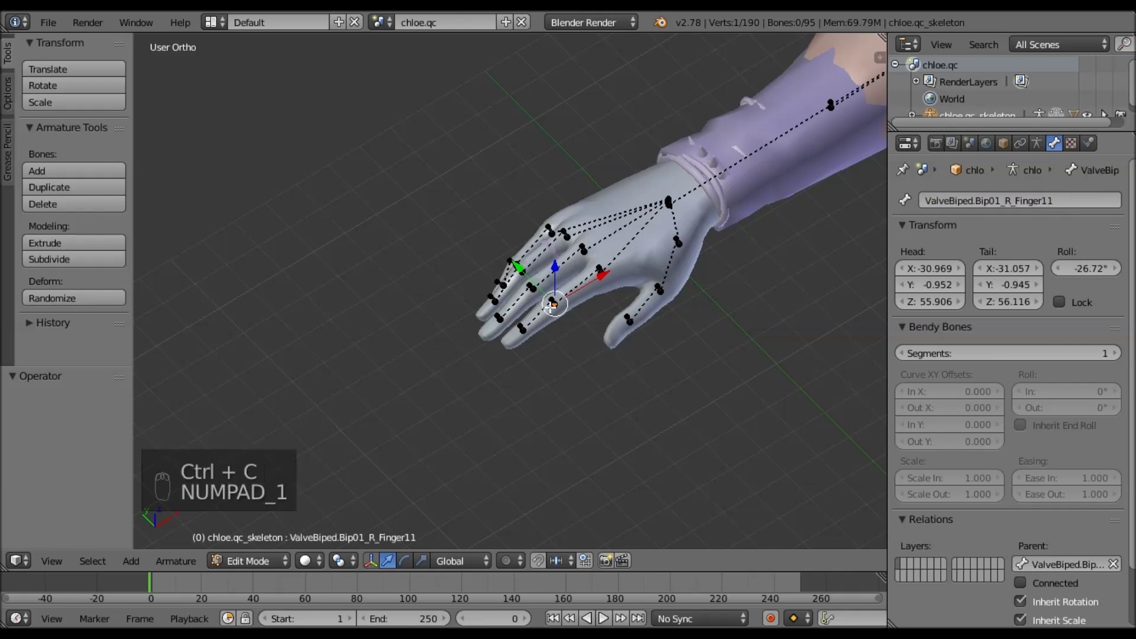
- Replace the right index fingertip bone's name with the copied prefix ValveBiped.Bip01_R_Finger
right_click(521, 328)
click(1005, 200)
key(ctrl+v)
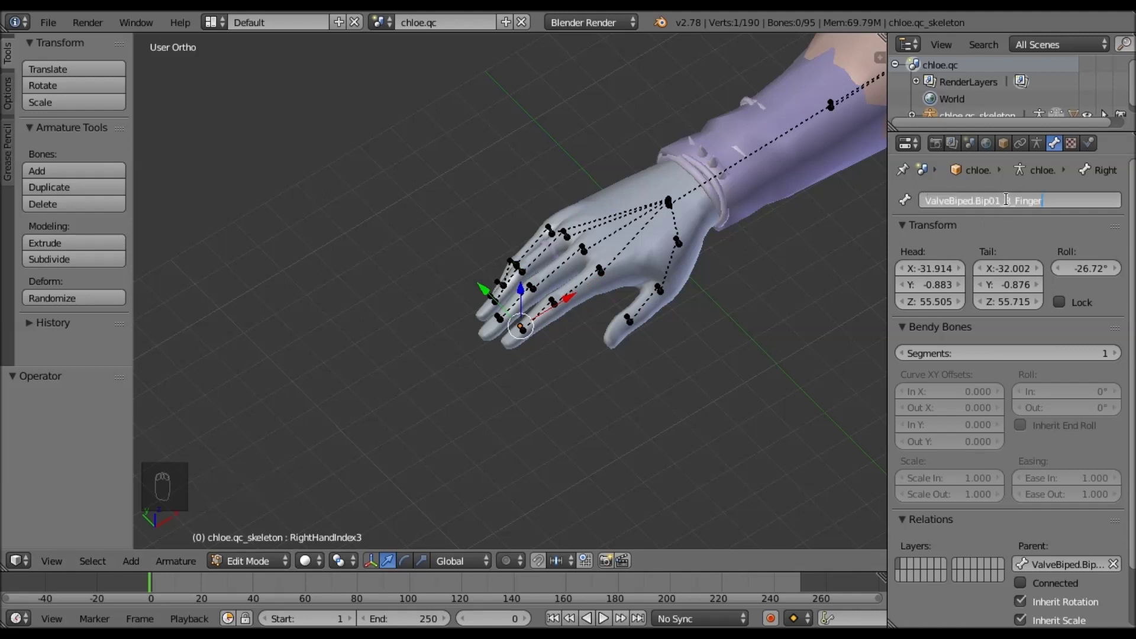
- Rename the right middle finger's base bone as ValveBiped.Bip01_R_Finger2 using the copied prefix
right_click(582, 251)
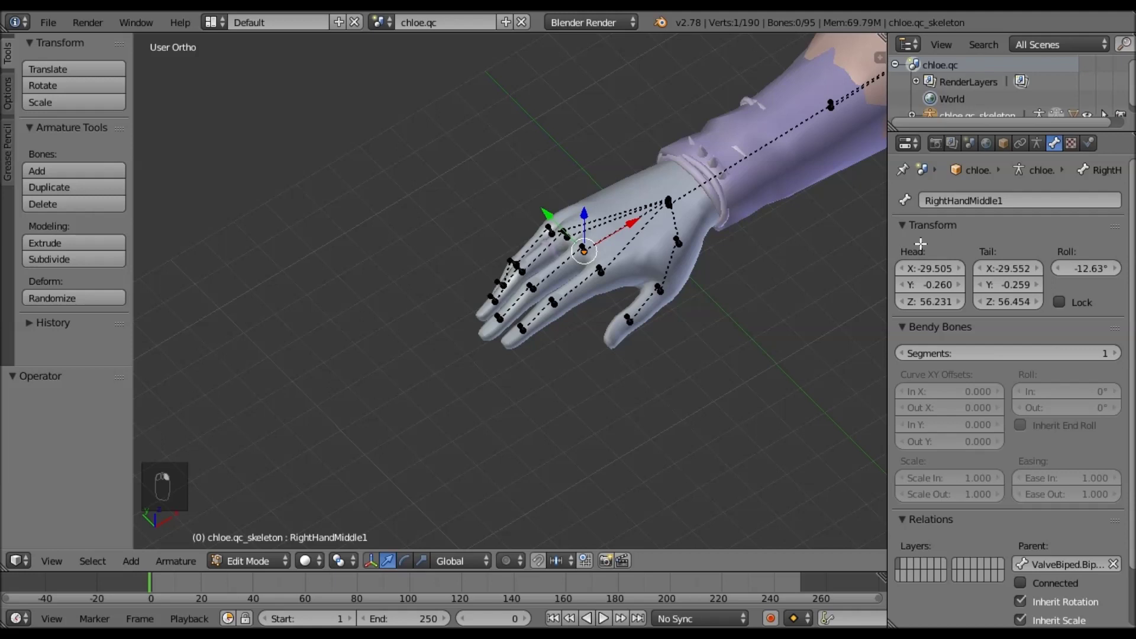
click(1003, 199)
key(ctrl+v)
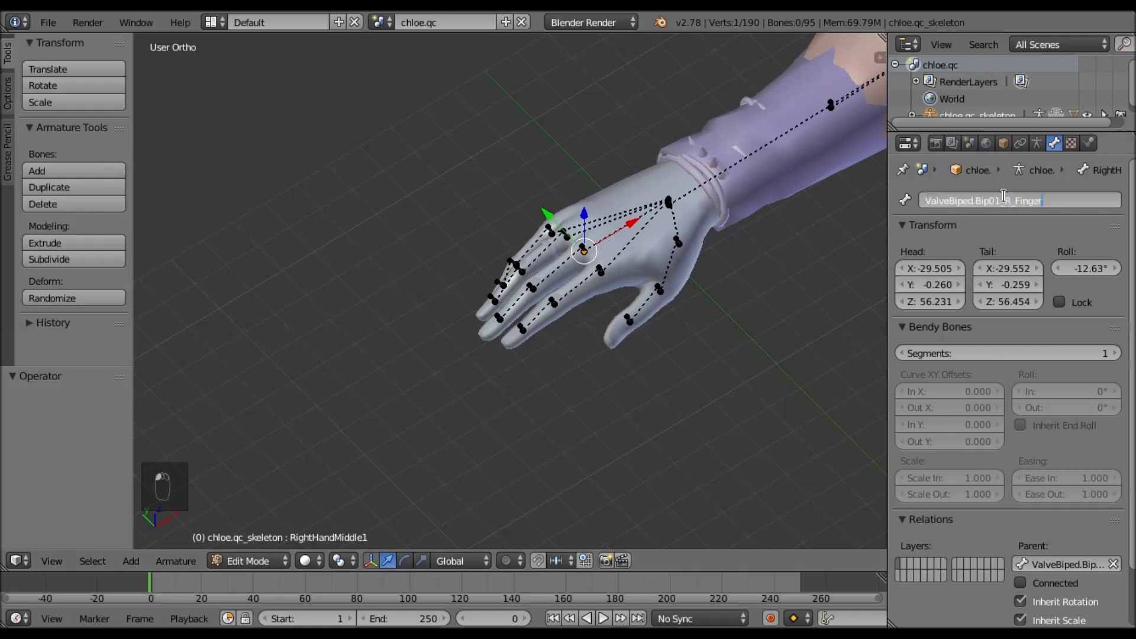
text(2)
key(Return)
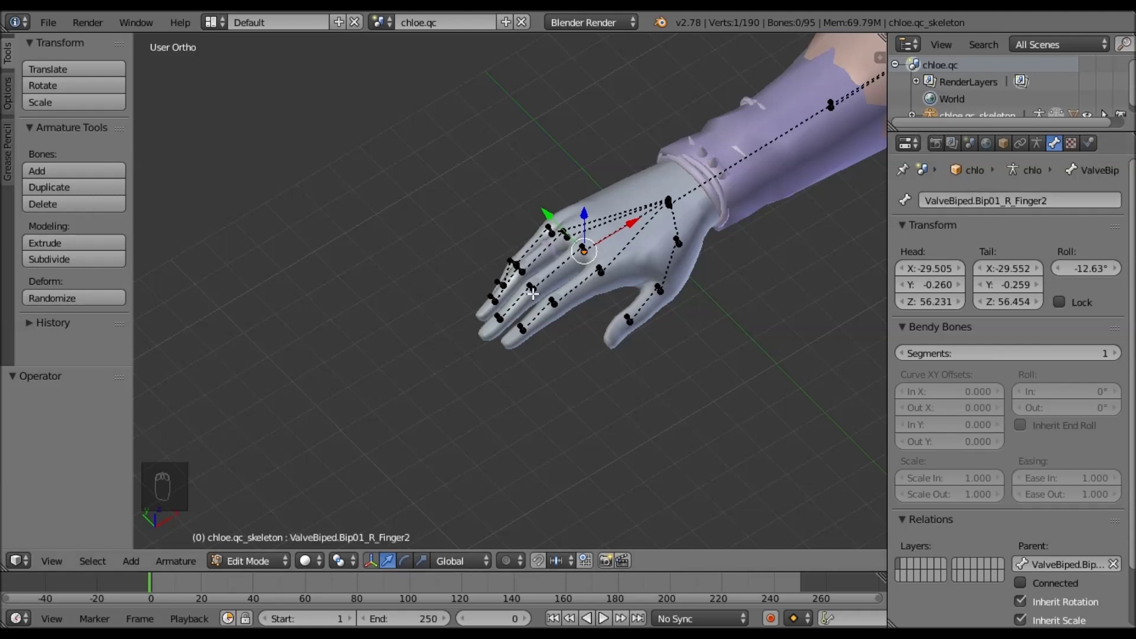
- Rename the right middle finger's second bone as ValveBiped.Bip01_R_Finger21 using the copied prefix
right_click(535, 288)
click(1059, 199)
key(ctrl+v)
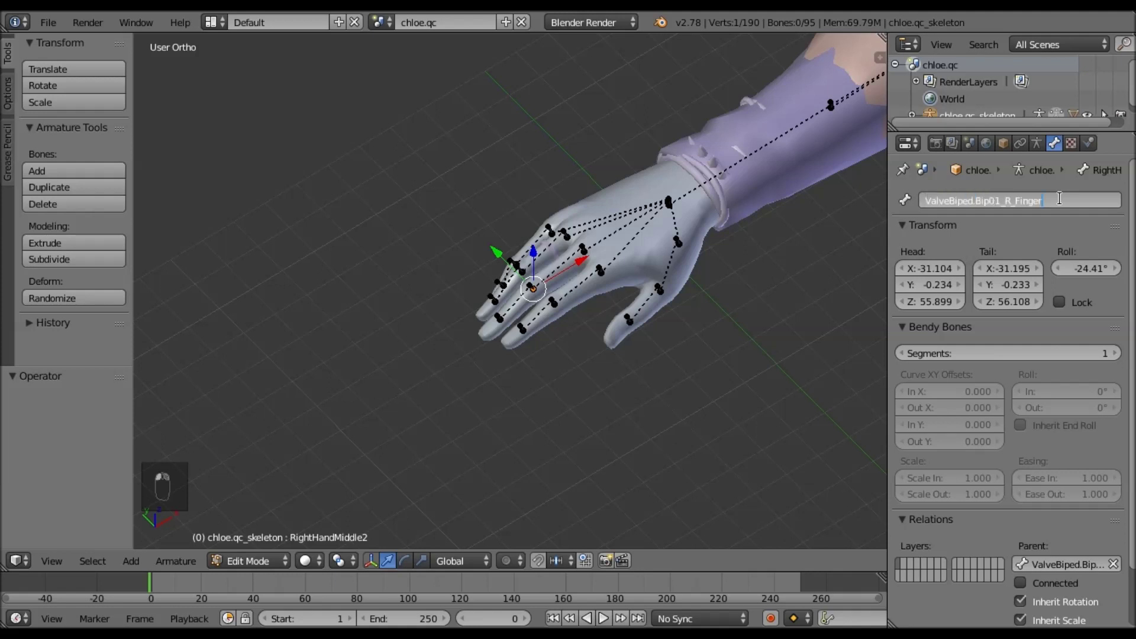
text(21)
key(Return)
- Rename the right middle fingertip bone as ValveBiped.Bip01_R_Finger22 using the copied prefix
right_click(501, 319)
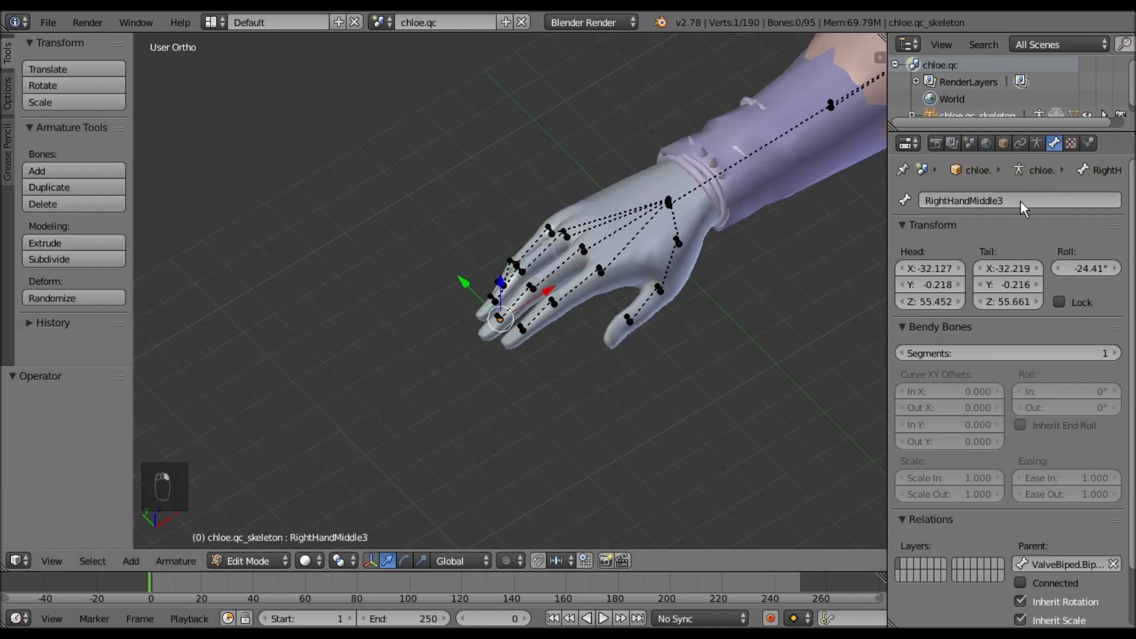
click(1021, 200)
key(ctrl+v)
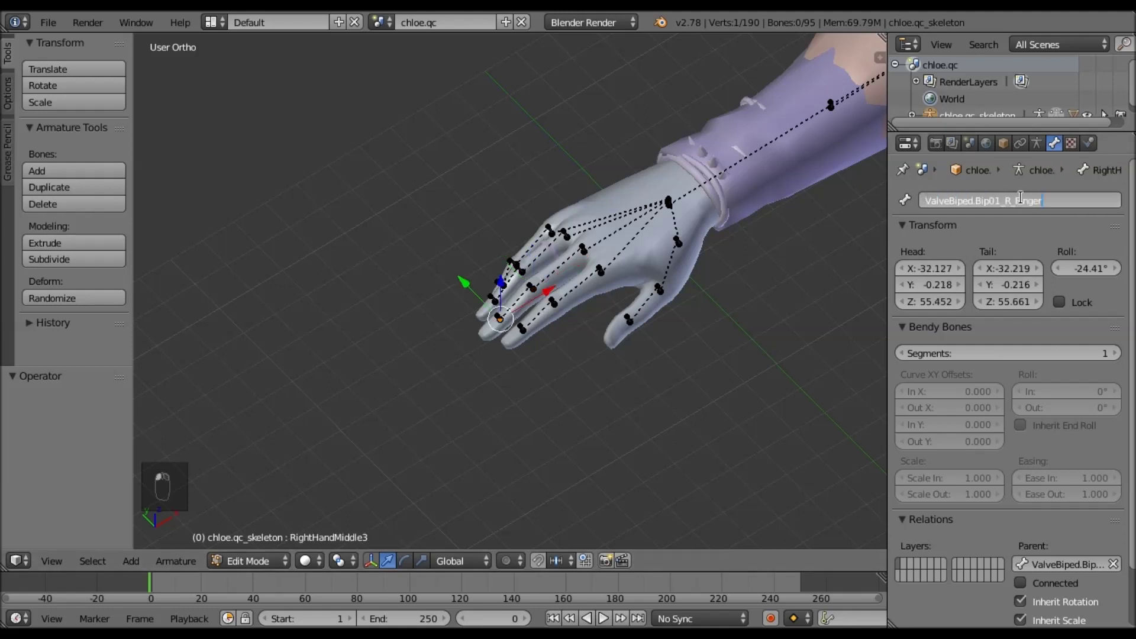
text(22)
key(Return)
key(KP_2)
- Rename the right ring finger's base bone as ValveBiped.Bip01_R_Finger3 using the copied prefix
middle_drag(642, 269, 680, 283)
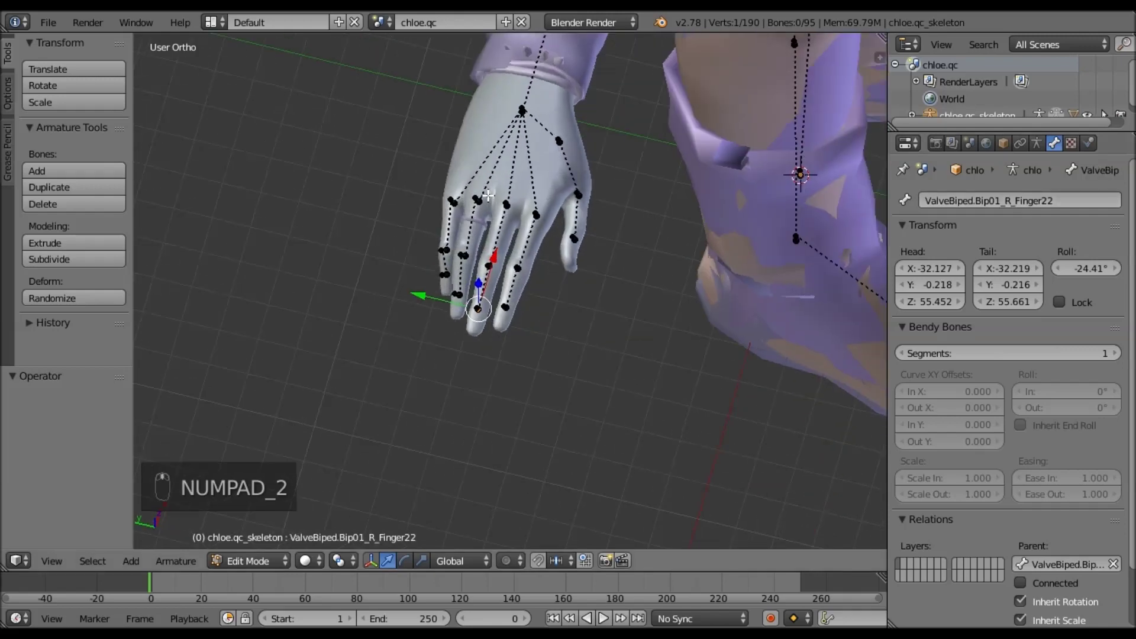
right_click(477, 203)
mouse_move(584, 225)
shift+middle_down()
mouse_move(602, 242)
mouse_move(581, 214)
shift+middle_up()
click(1002, 200)
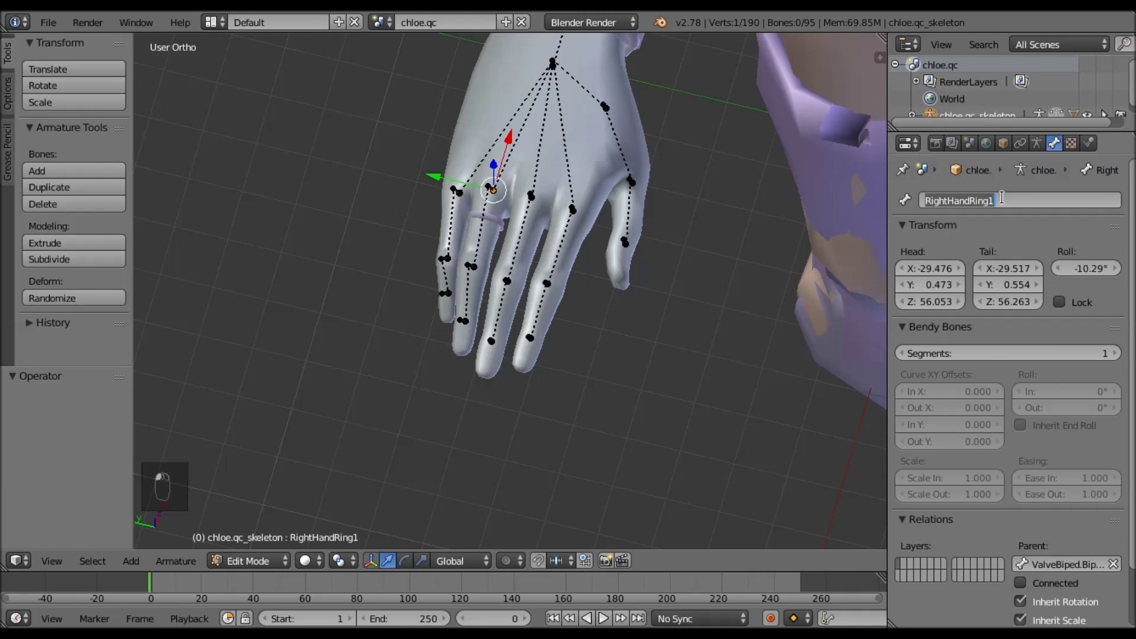
key(ctrl+v)
text(3)
key(Return)
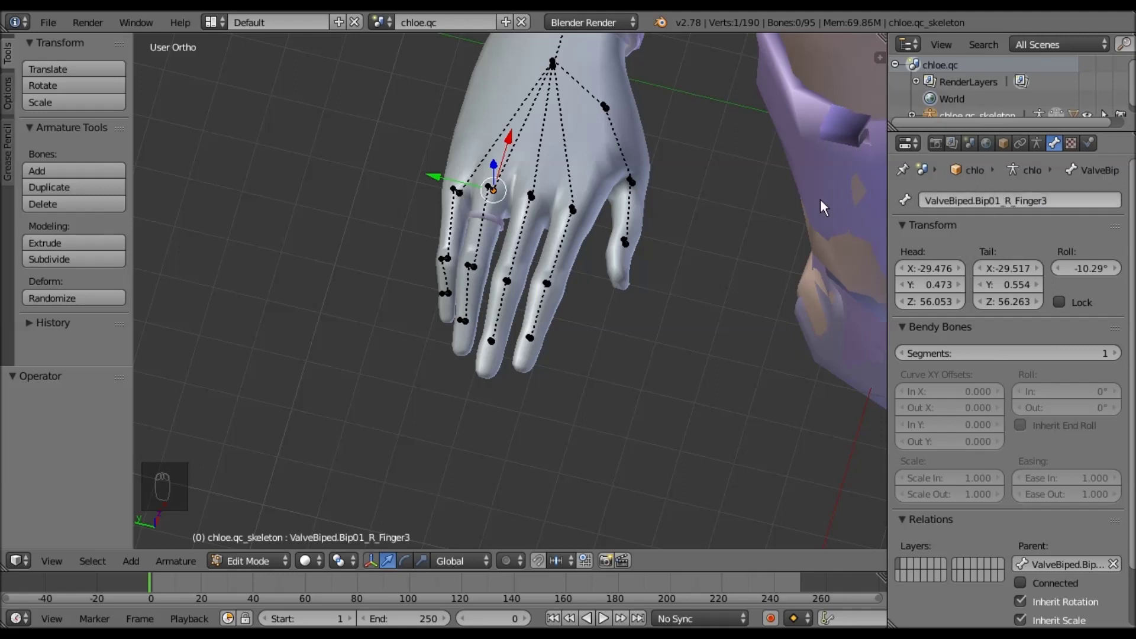
- Rename the right ring finger's middle bone, the child of its base bone, as ValveBiped.Bip01_R_Finger31
key(bracketright)
click(1020, 200)
key(ctrl+v)
text(31)
key(Return)
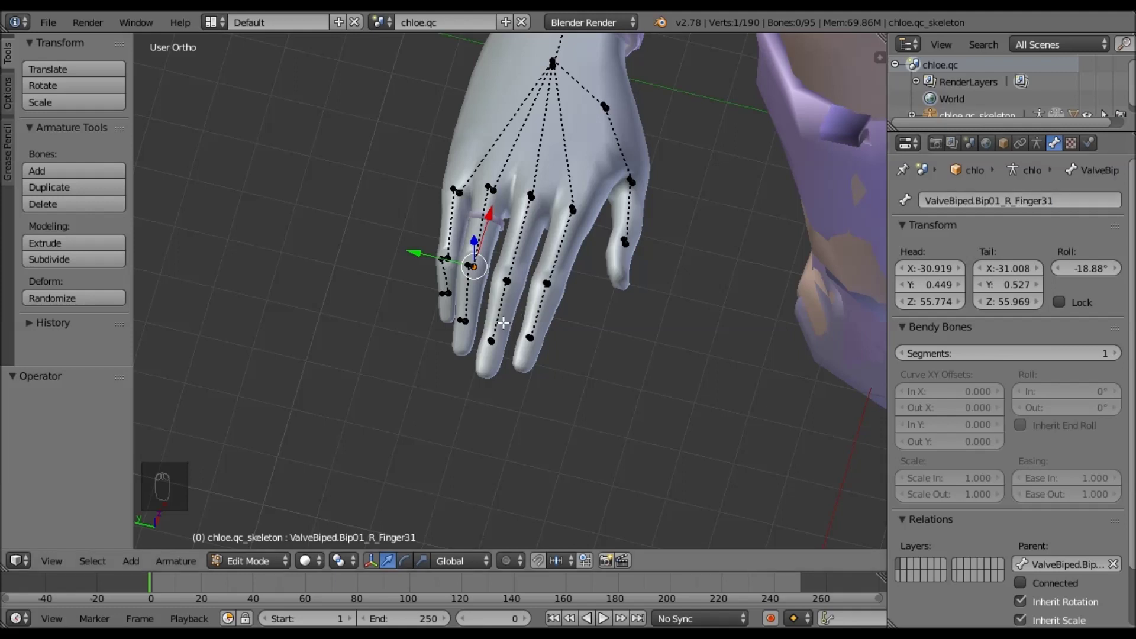
- Rename the right ring fingertip bone as ValveBiped.Bip01_R_Finger32 using the copied prefix
right_click(462, 321)
click(1042, 195)
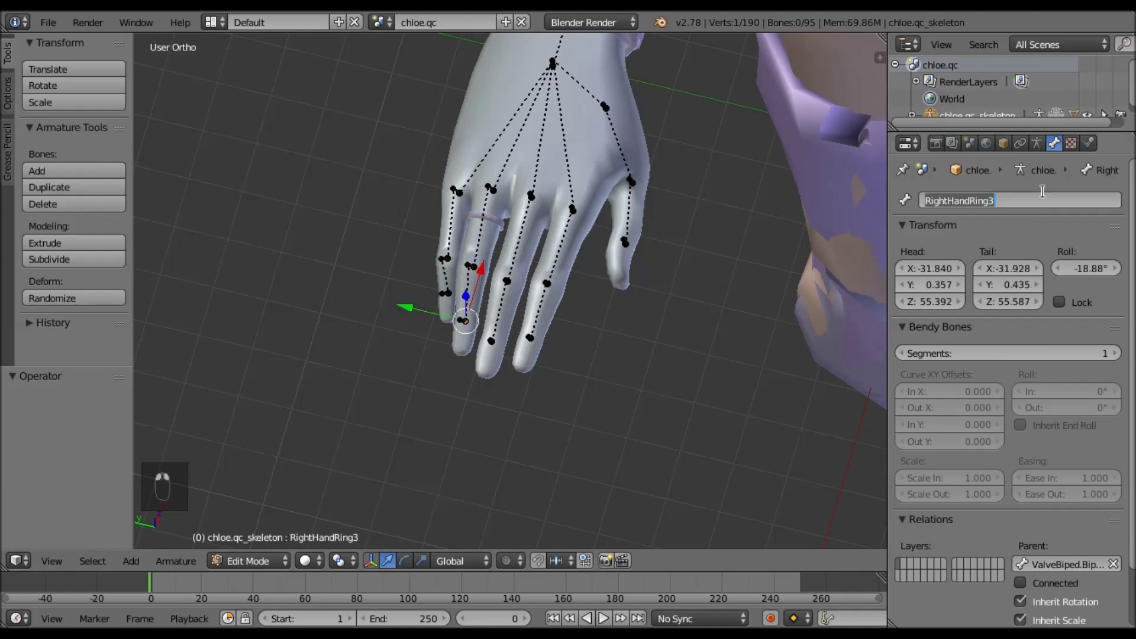
key(ctrl+v)
text(3)
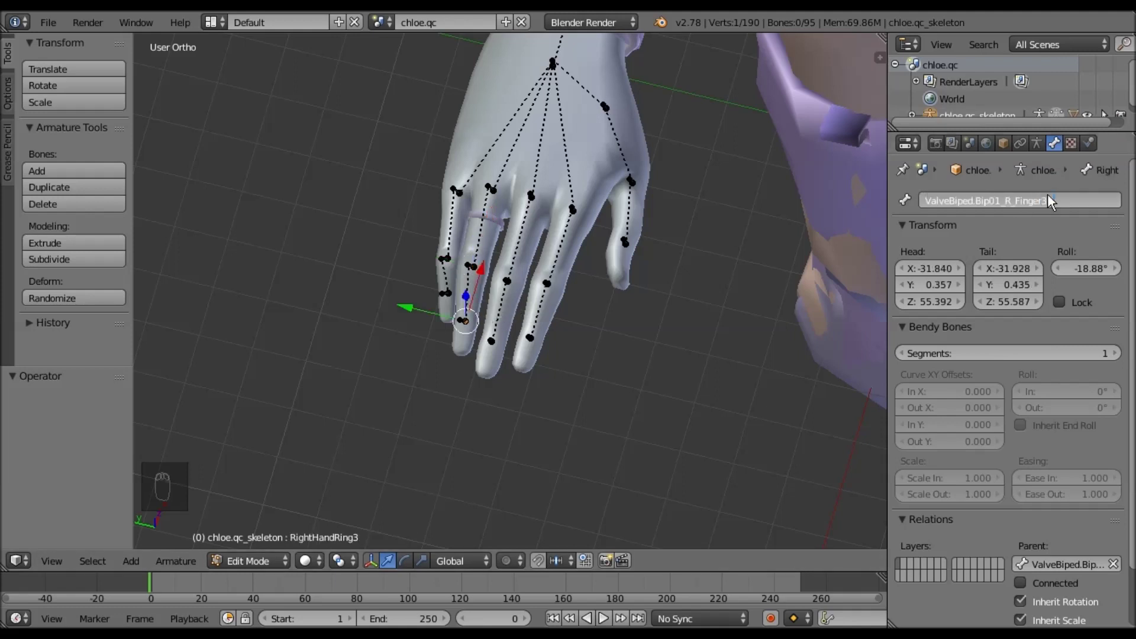
text(2)
key(Return)
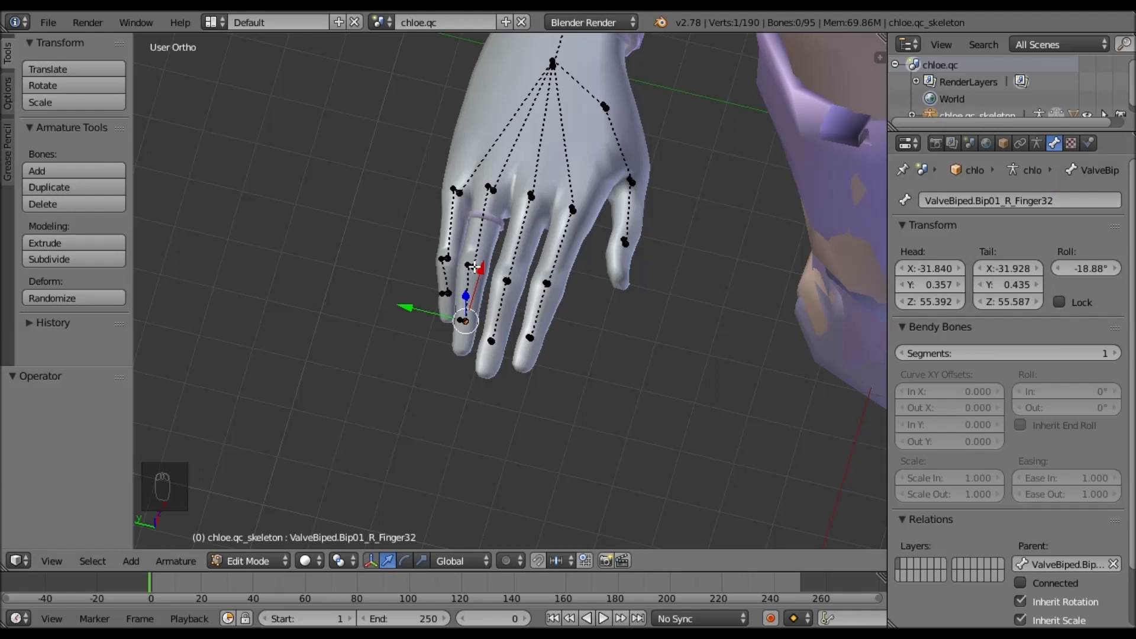
- Rename the right pinky's base bone as ValveBiped.Bip01_R_Finger4 using the copied prefix
right_click(474, 266)
right_click(458, 191)
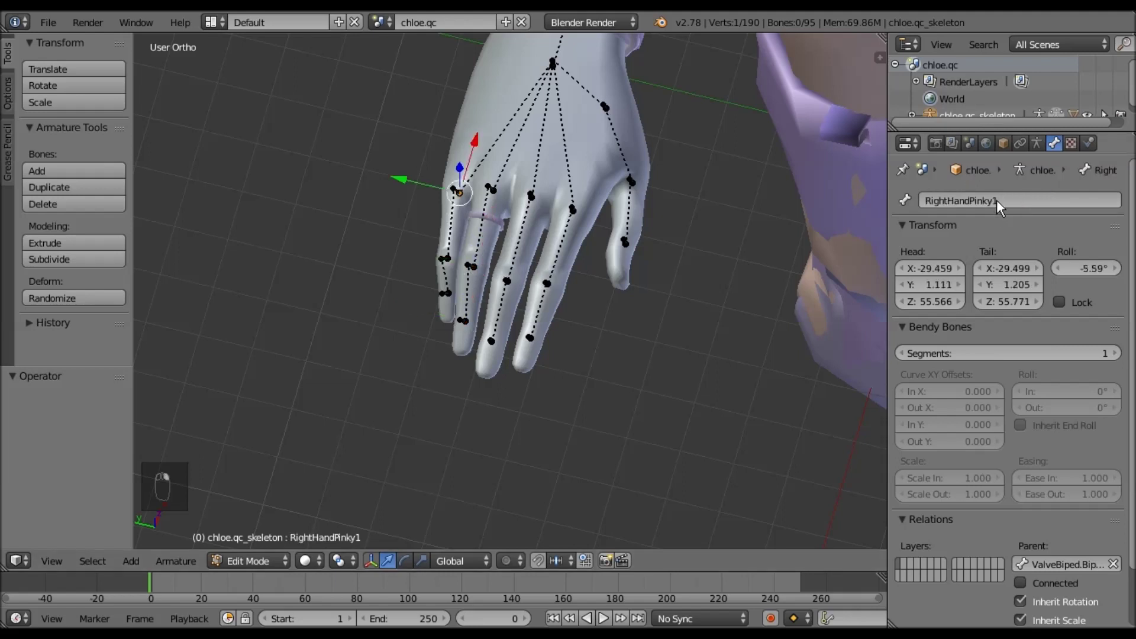
click(995, 200)
key(ctrl+v)
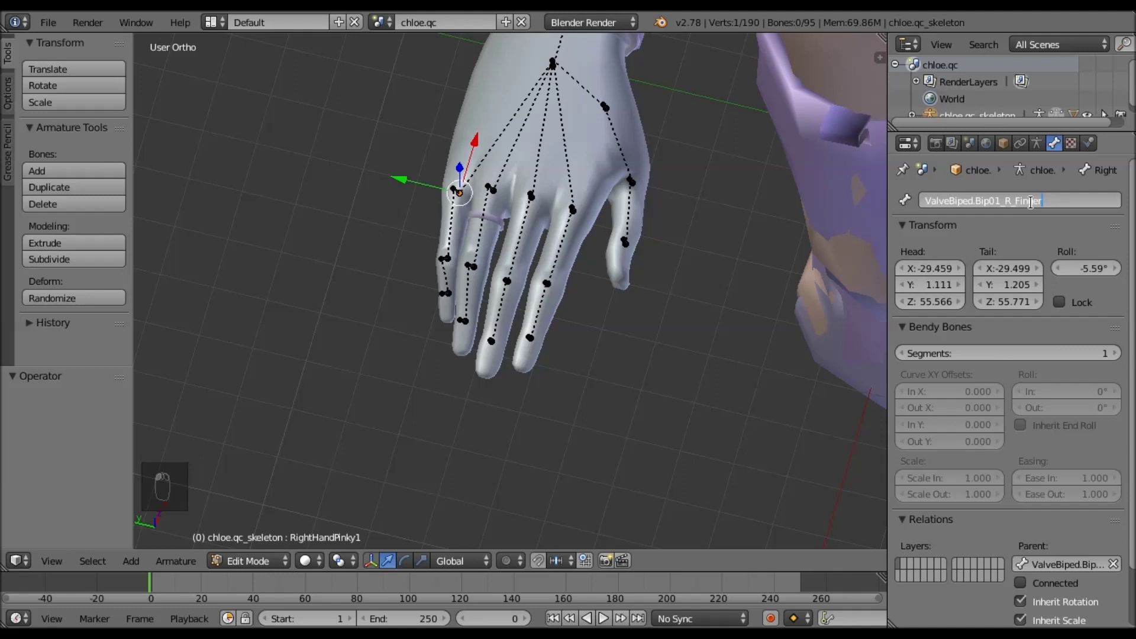
text(4)
key(Return)
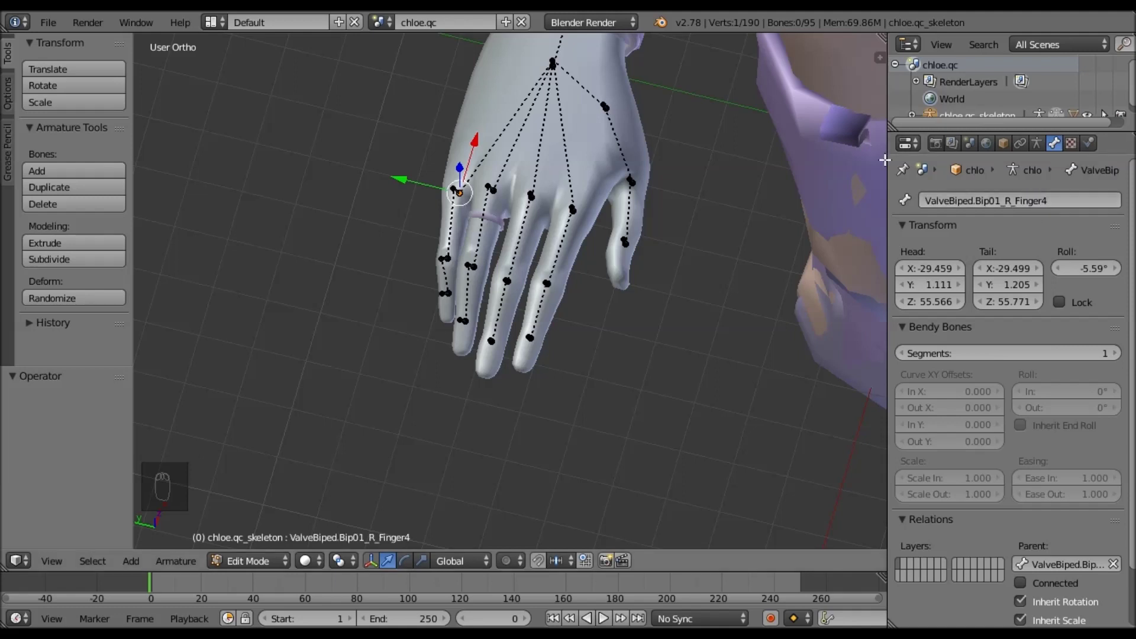
- Rename the right pinky's middle bone as ValveBiped.Bip01_R_Finger41 using the copied prefix
right_click(447, 258)
click(1022, 202)
text(ValveBiped.Bip01_R_Finger)
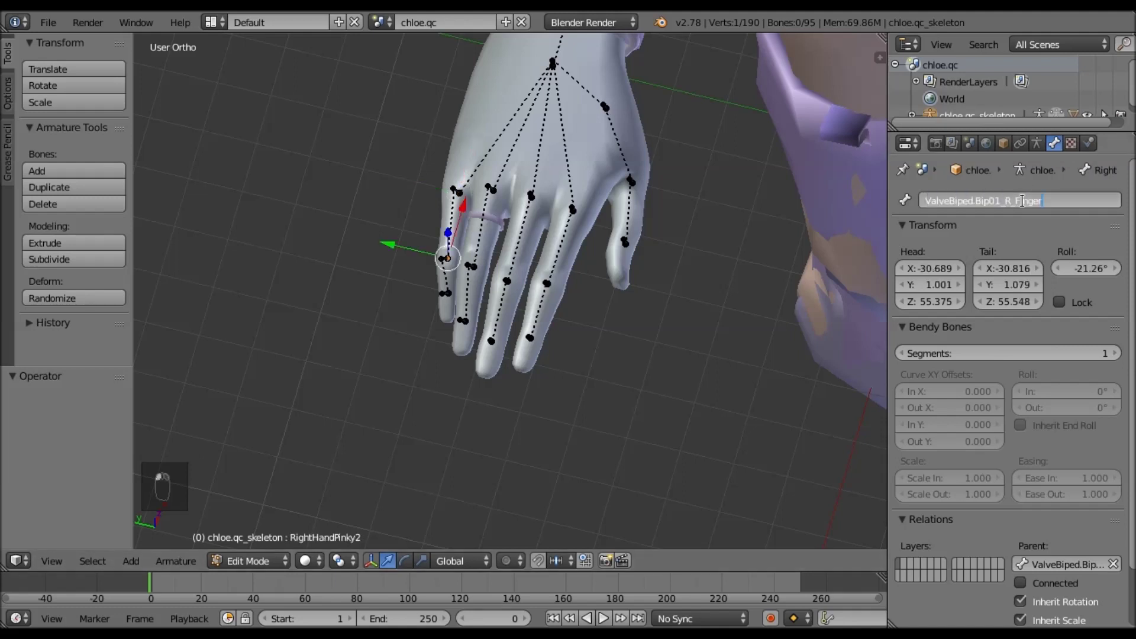
text(41)
key(Return)
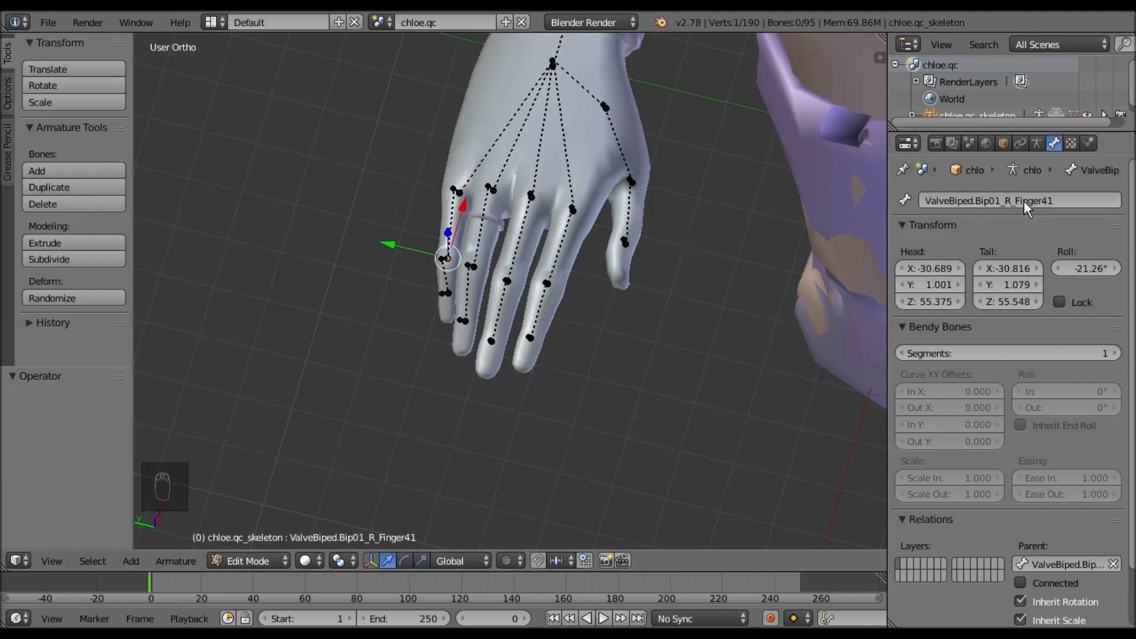
- Rename the right pinky's tip bone as ValveBiped.Bip01_R_Finger42 using the copied prefix
right_click(446, 292)
click(991, 197)
text(ValveBiped.Bip01_R_Finger)
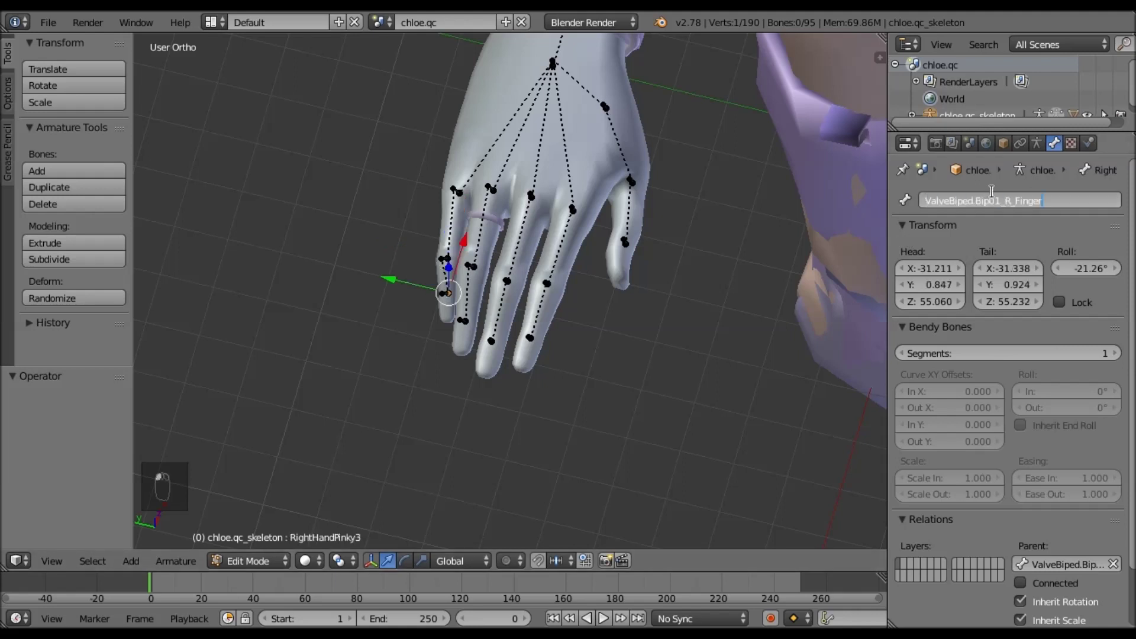
text(42)
key(Return)
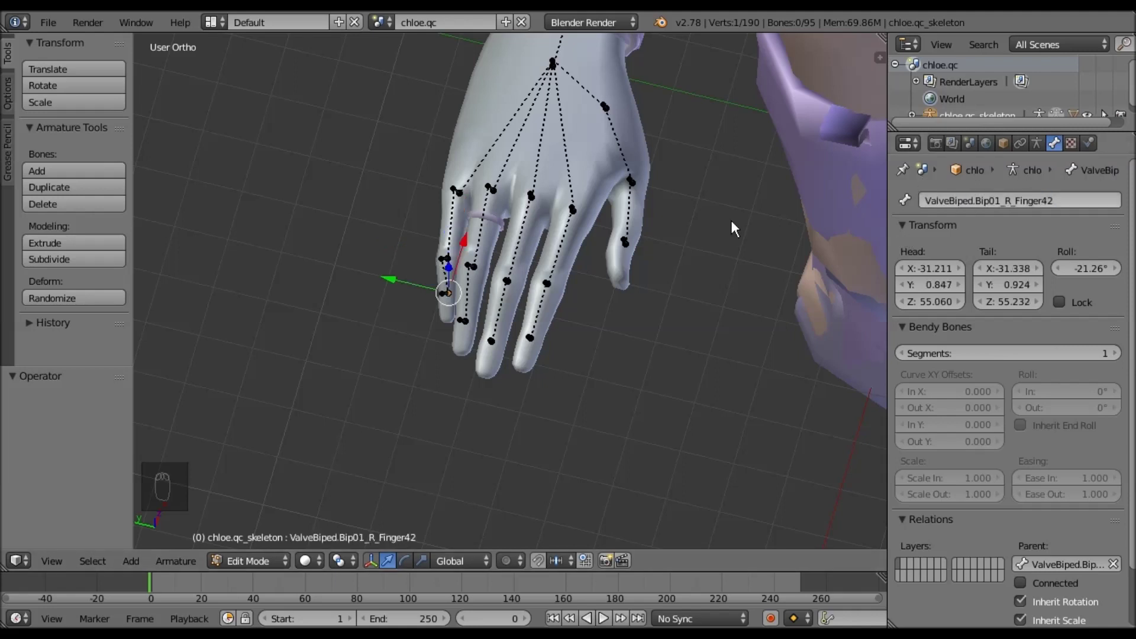
- Show the whole character from the front and switch the skeleton from Edit Mode to Object Mode
key(KP_1)
scroll(652, 385, down, 7)
shift+middle_drag(686, 432, 218, 366)
scroll(218, 367, down, 4)
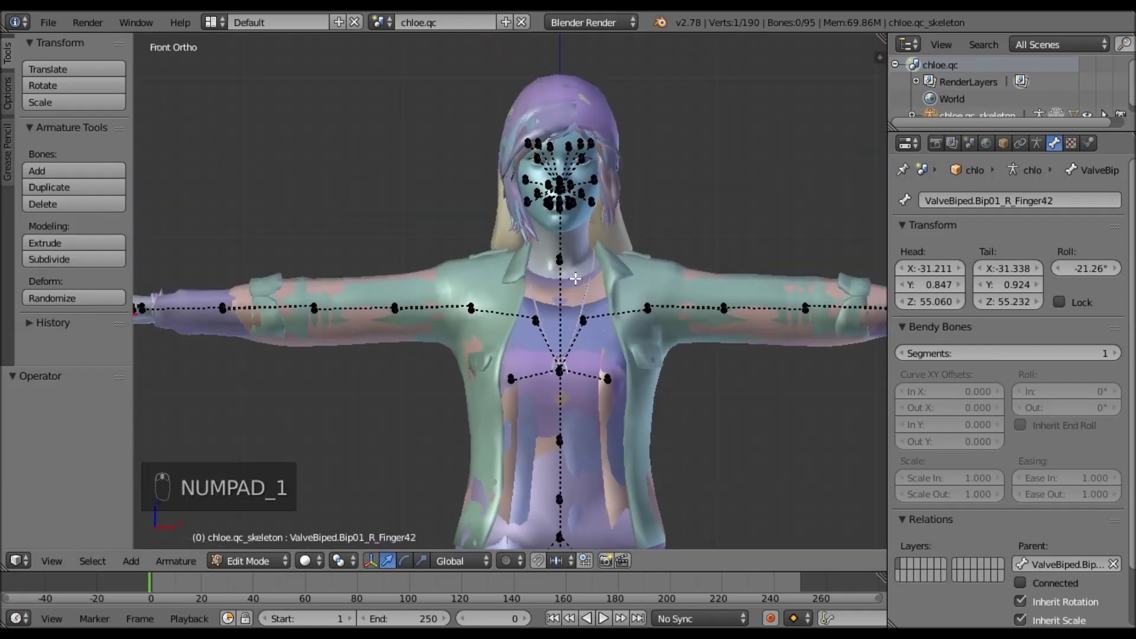
mouse_move(751, 288)
shift+middle_down()
mouse_move(733, 280)
mouse_move(736, 332)
mouse_move(751, 275)
shift+middle_up()
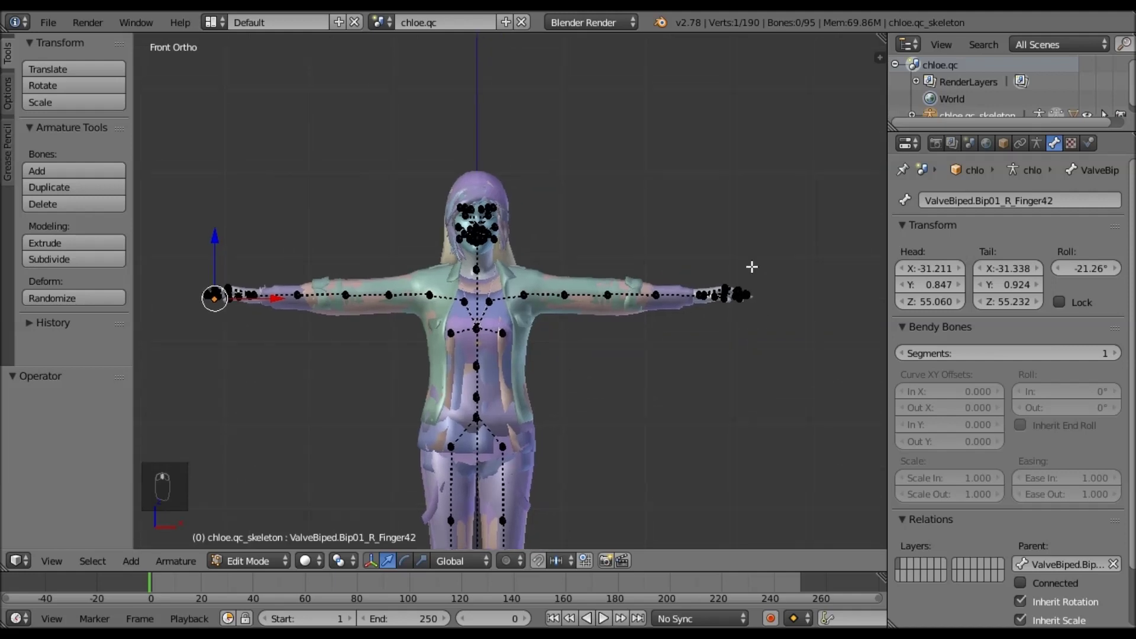
scroll(752, 267, up, 4)
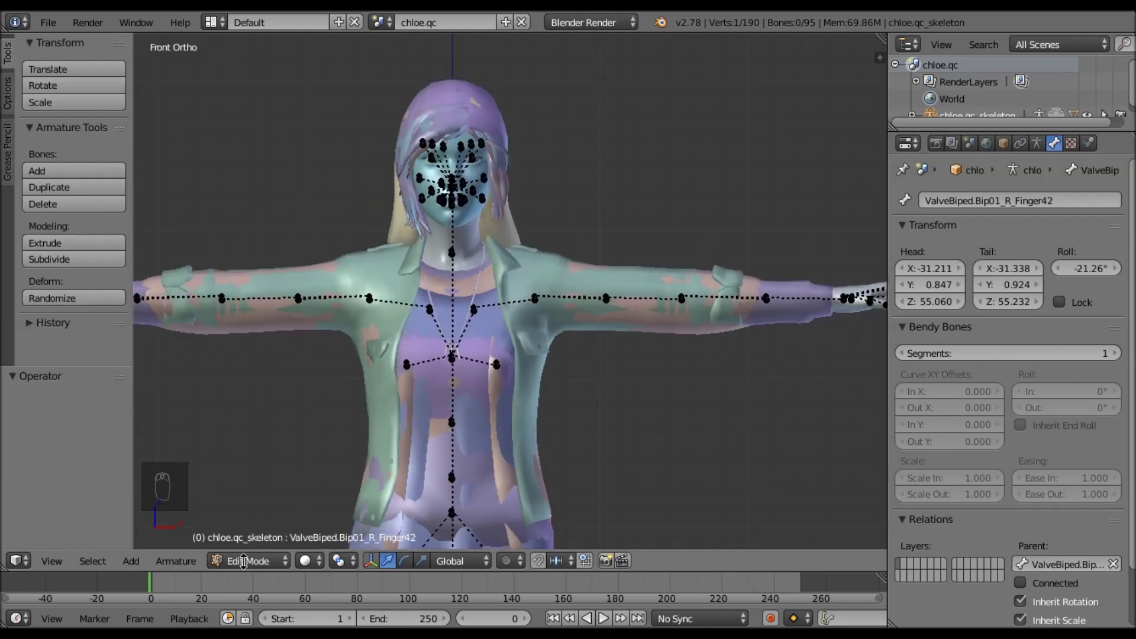
click(246, 561)
click(255, 539)
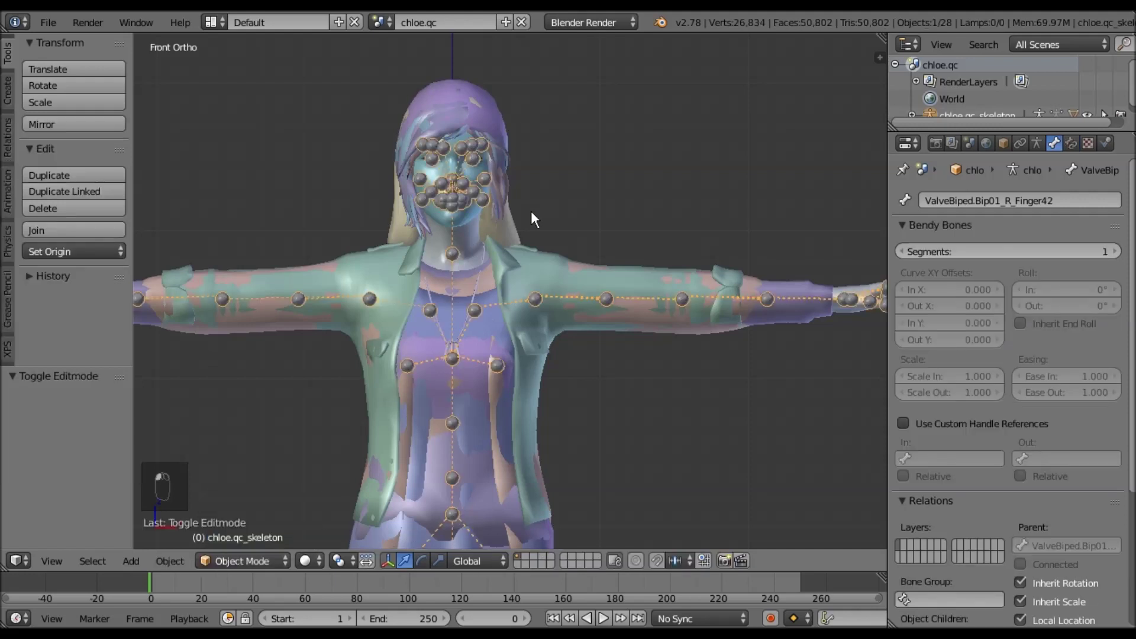
- Select the chloe_cap mesh and examine its material slots and the Body material's texture slots
right_click(505, 104)
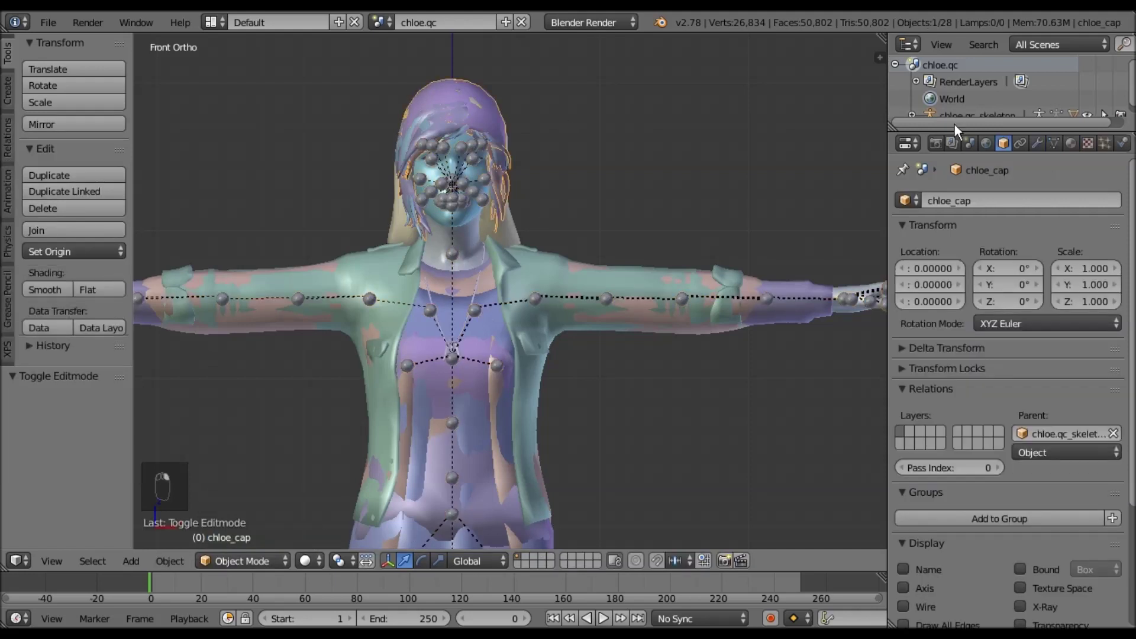
click(1070, 142)
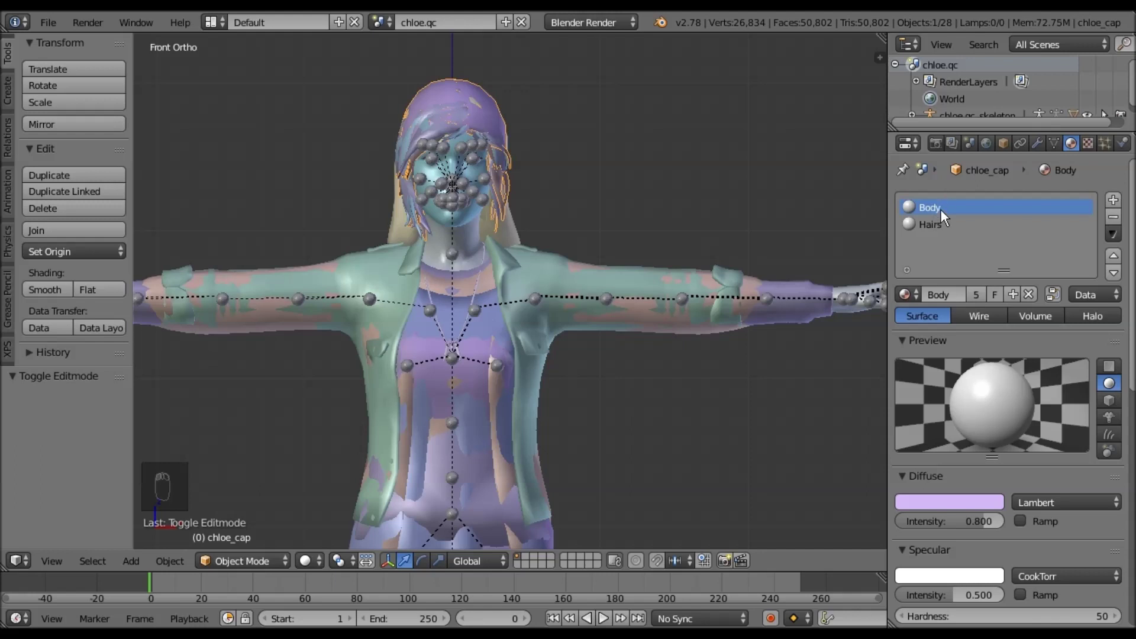
click(1088, 144)
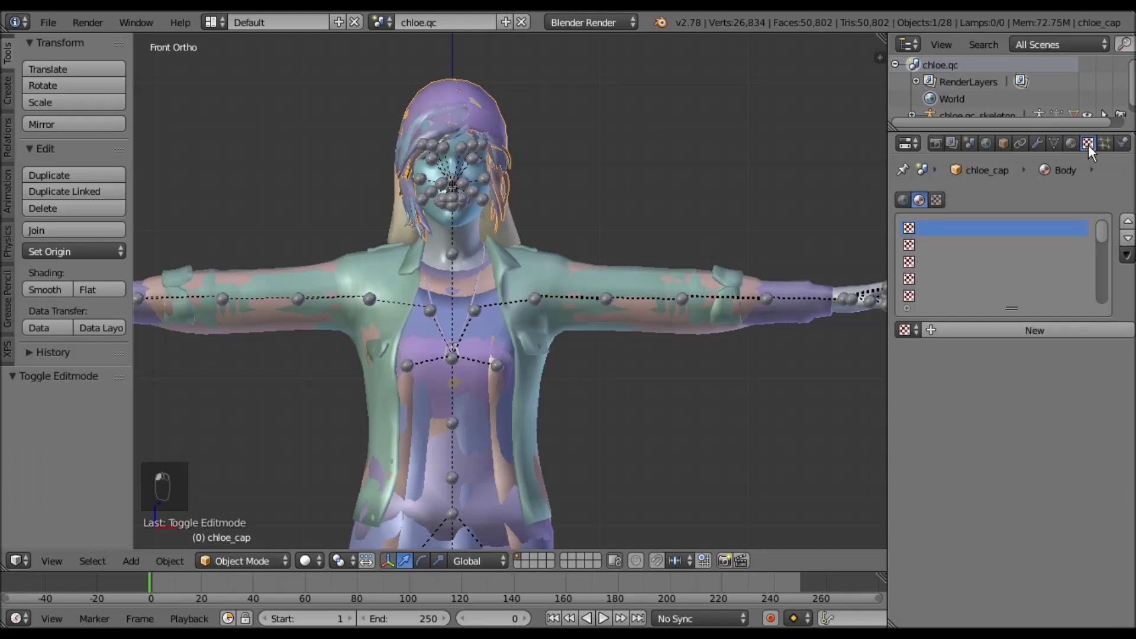
click(1070, 147)
shift+middle_drag(580, 211, 608, 290)
scroll(622, 354, down, 3)
shift+middle_drag(622, 353, 715, 378)
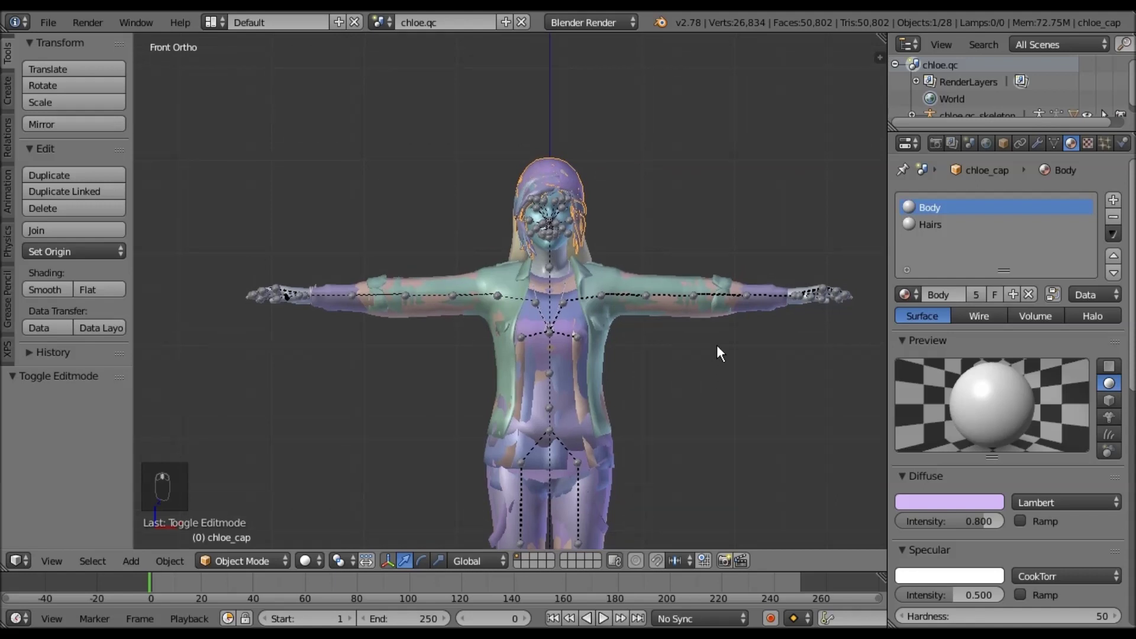
- Check the texture slots of the chloe_cap mesh's Body material and return to its material settings
scroll(717, 343, up, 1)
shift+middle_drag(718, 337, 702, 356)
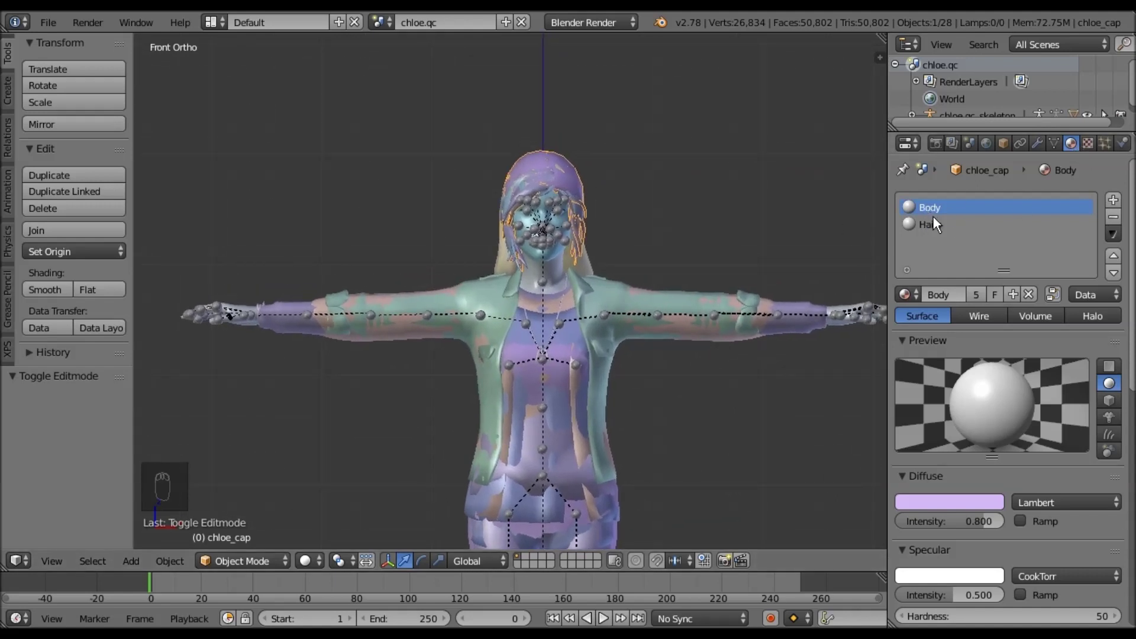
click(1088, 142)
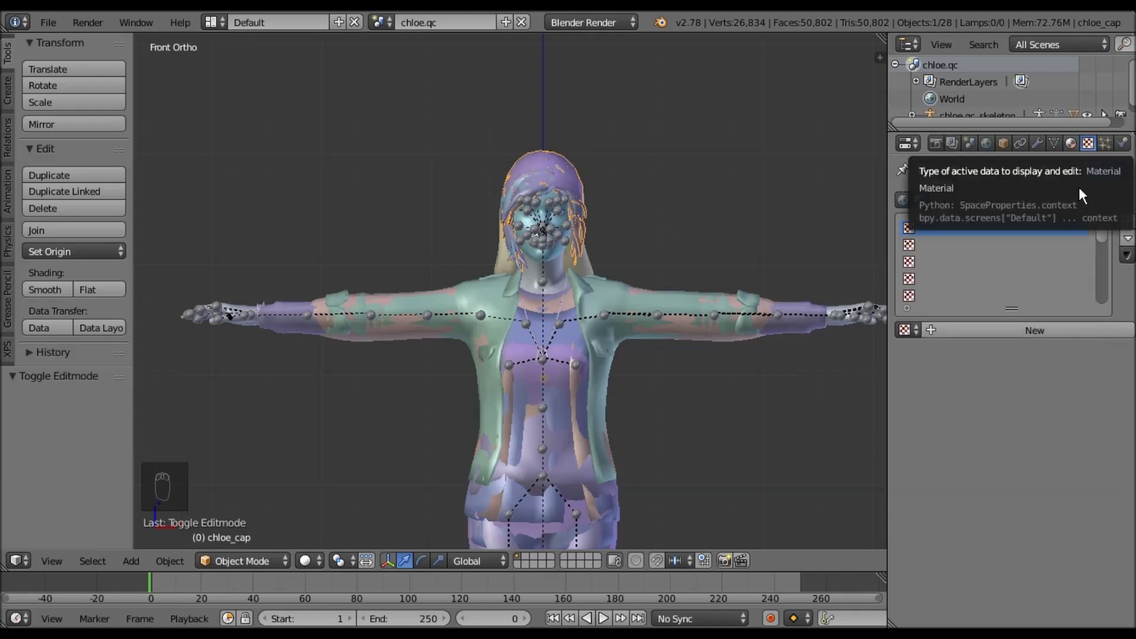
click(1071, 144)
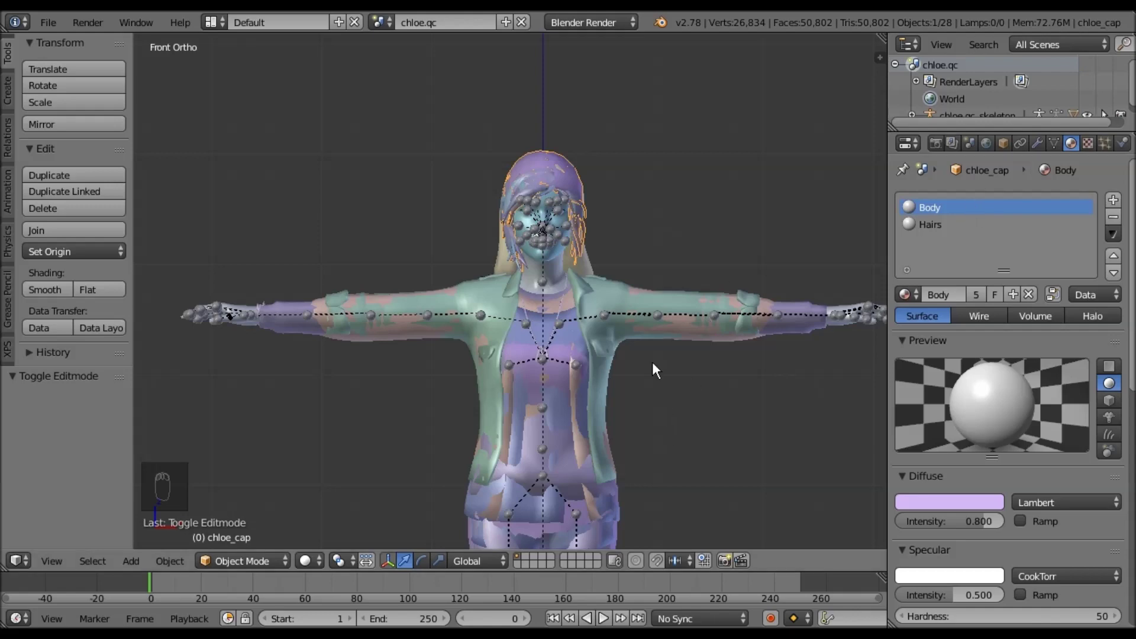
- Delete the RootTransform bone at the origin between the feet in the skeleton's Edit Mode
shift+middle_drag(645, 347, 623, 286)
shift+middle_drag(696, 217, 680, 246)
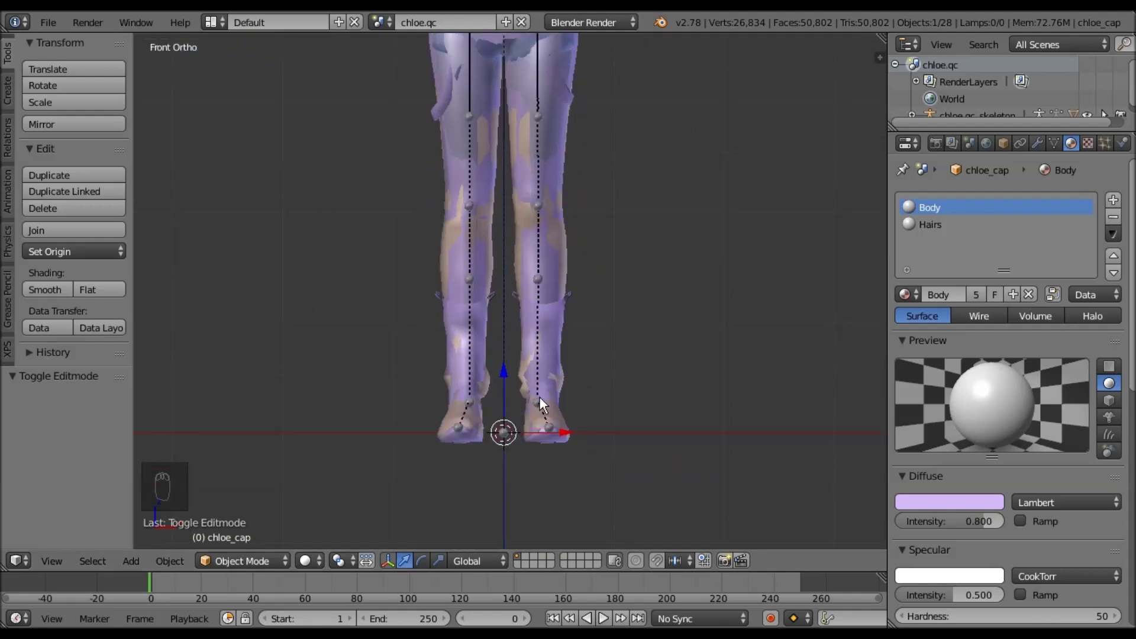
right_click(501, 435)
key(Tab)
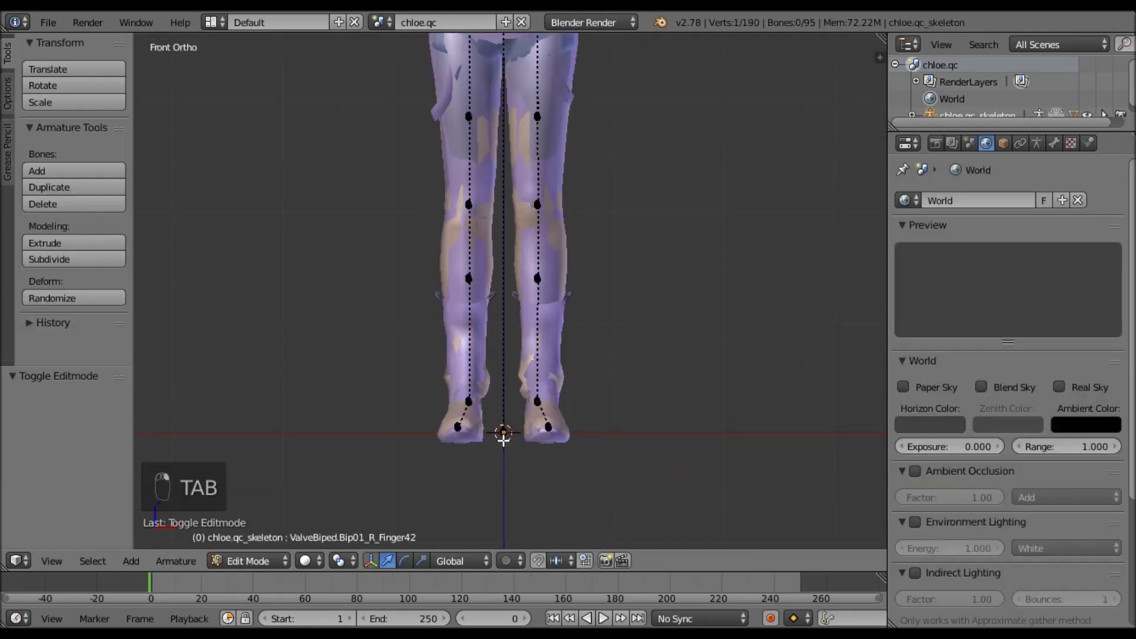
right_click(502, 432)
scroll(624, 449, up, 1)
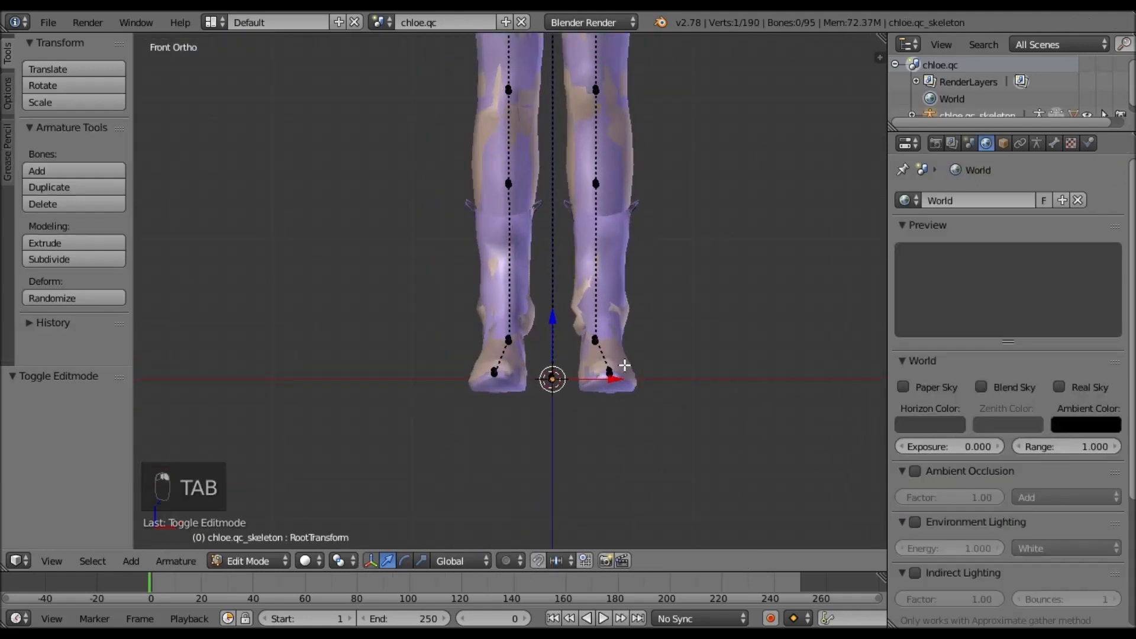
scroll(624, 365, up, 1)
key(a)
key(a)
key(a)
key(a)
key(a)
mouse_move(587, 418)
ctrl+mouse_down()
mouse_move(548, 426)
mouse_move(558, 453)
ctrl+mouse_up()
key(x)
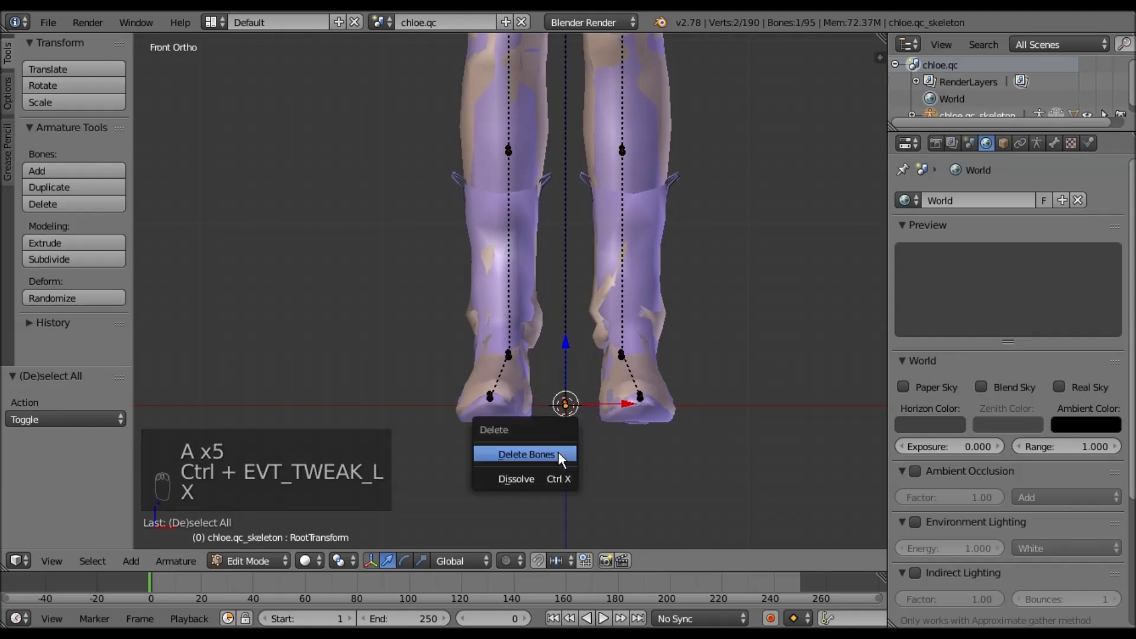
click(558, 455)
- Return the skeleton from Edit Mode to Object Mode with the head and upper body in view
shift+middle_drag(637, 309, 641, 254)
scroll(638, 297, down, 5)
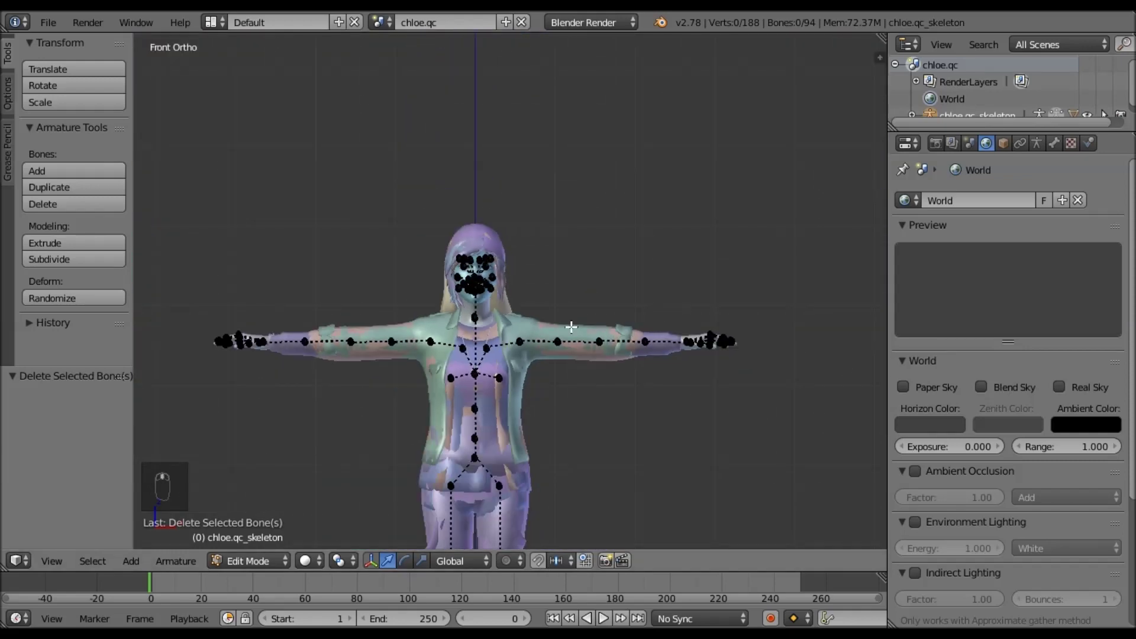
shift+middle_drag(577, 304, 593, 310)
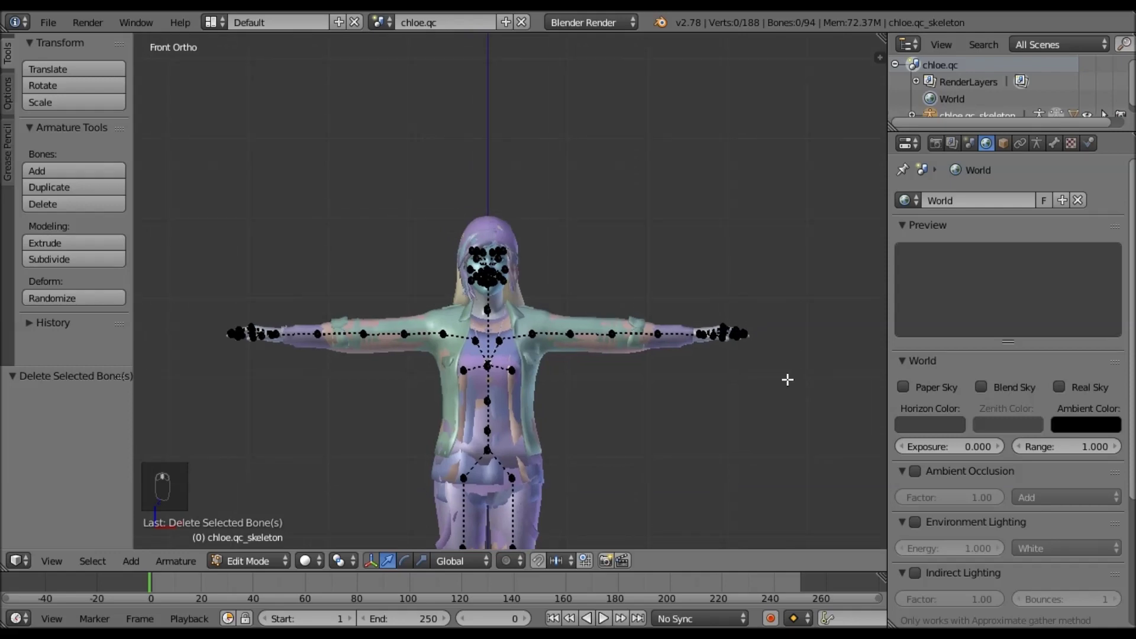
scroll(781, 329, up, 5)
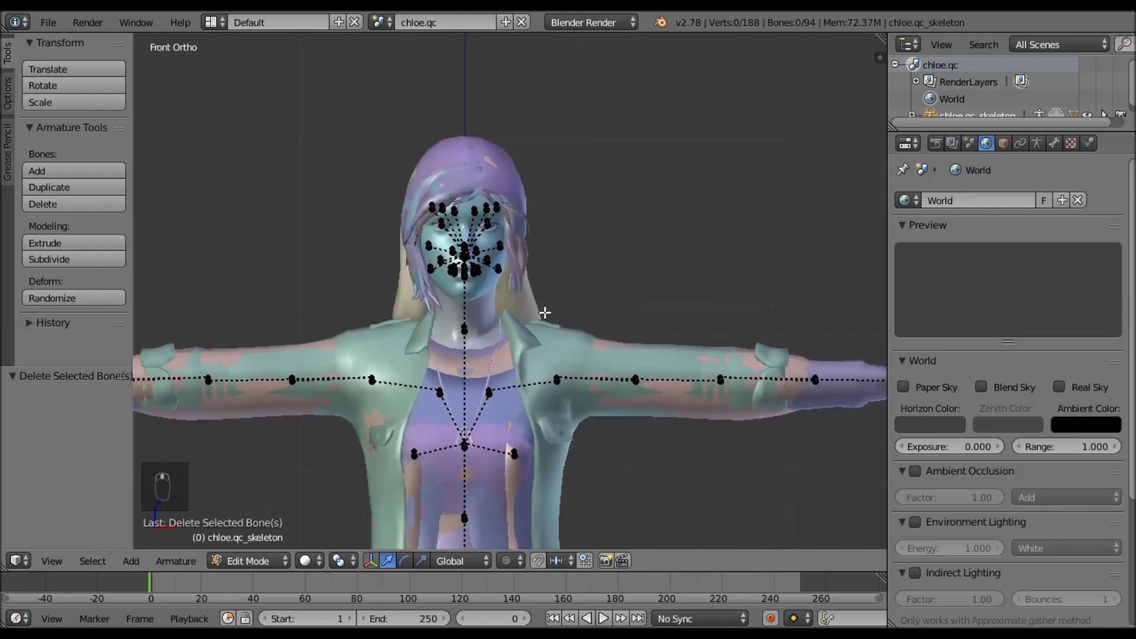
middle_drag(560, 317, 510, 280)
key(Tab)
- Select the chloe_reference mesh and examine its vertex groups and shape keys
right_click(503, 285)
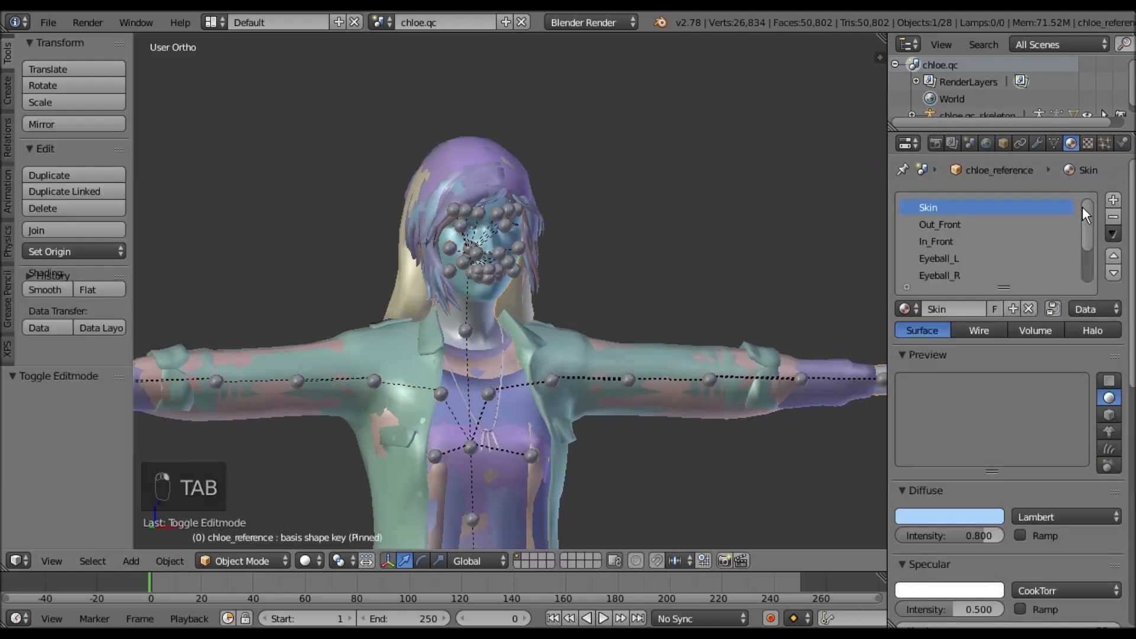
click(1054, 143)
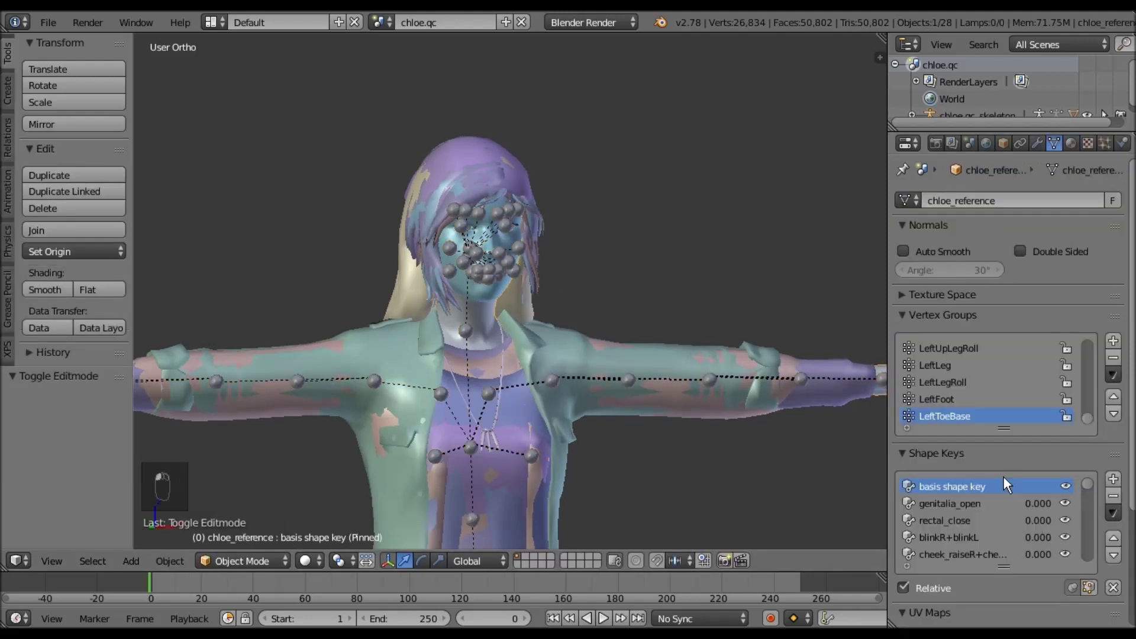
click(982, 504)
click(1023, 486)
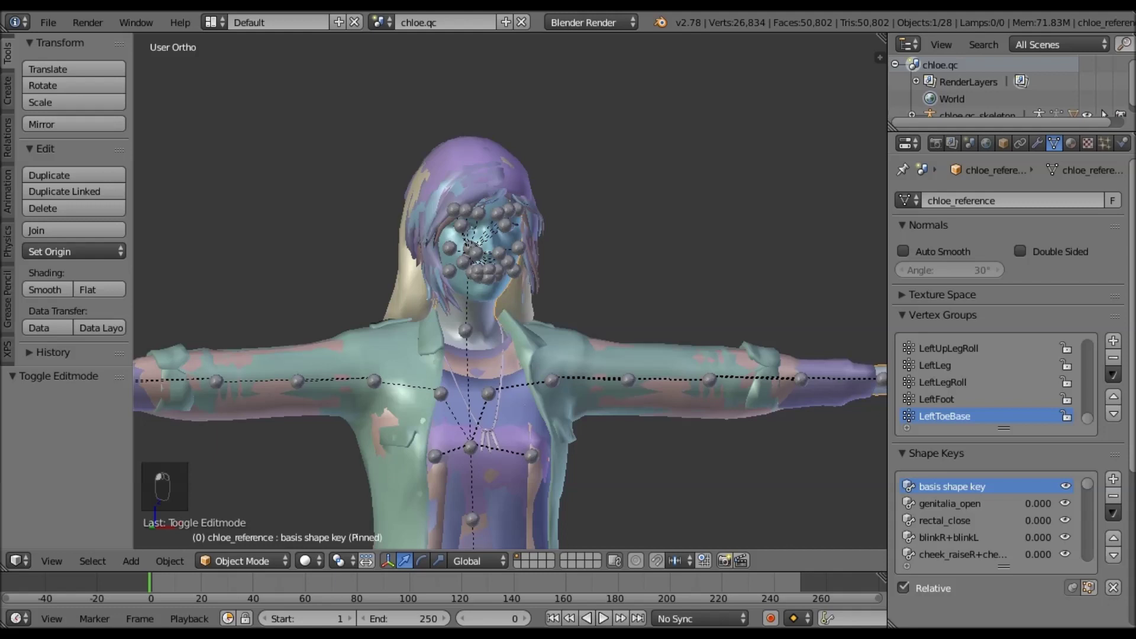
scroll(1005, 414, down, 5)
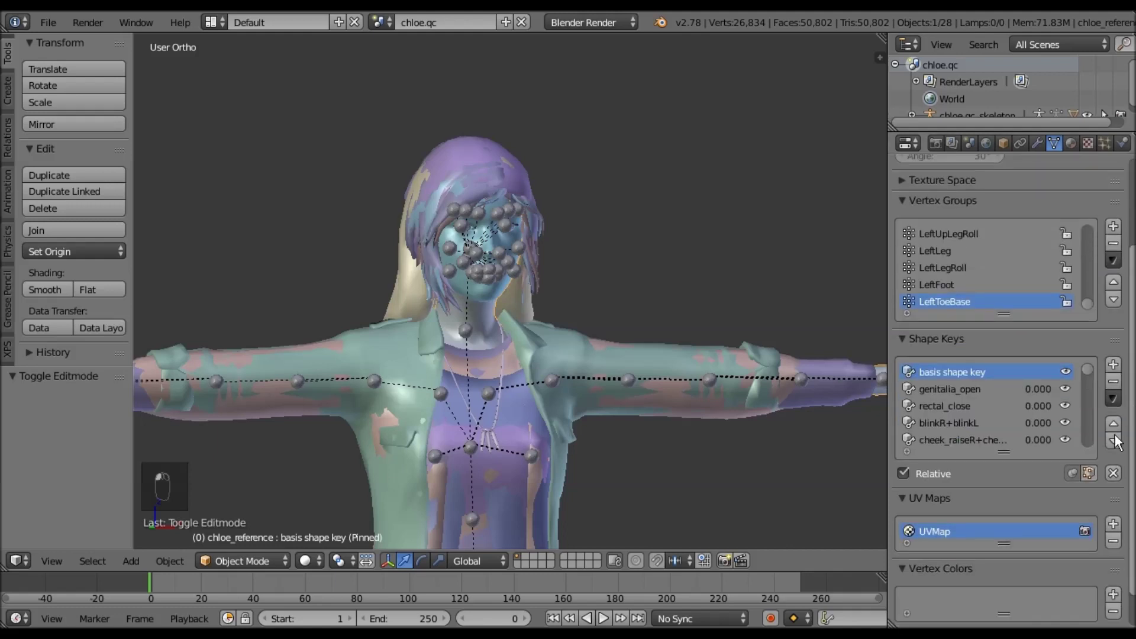
- Examine the overlapping jacket and sleeve meshes on the character's left arm in wireframe, selecting chloe_jacket and the skeleton
key(KP_1)
scroll(560, 365, up, 3)
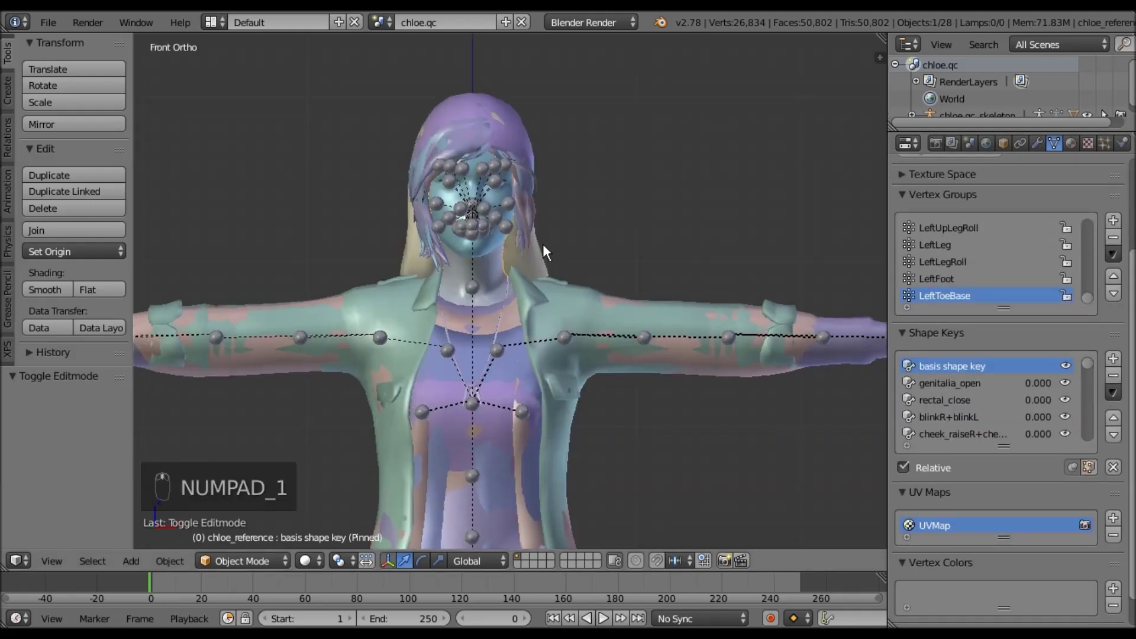
shift+middle_drag(499, 253, 378, 305)
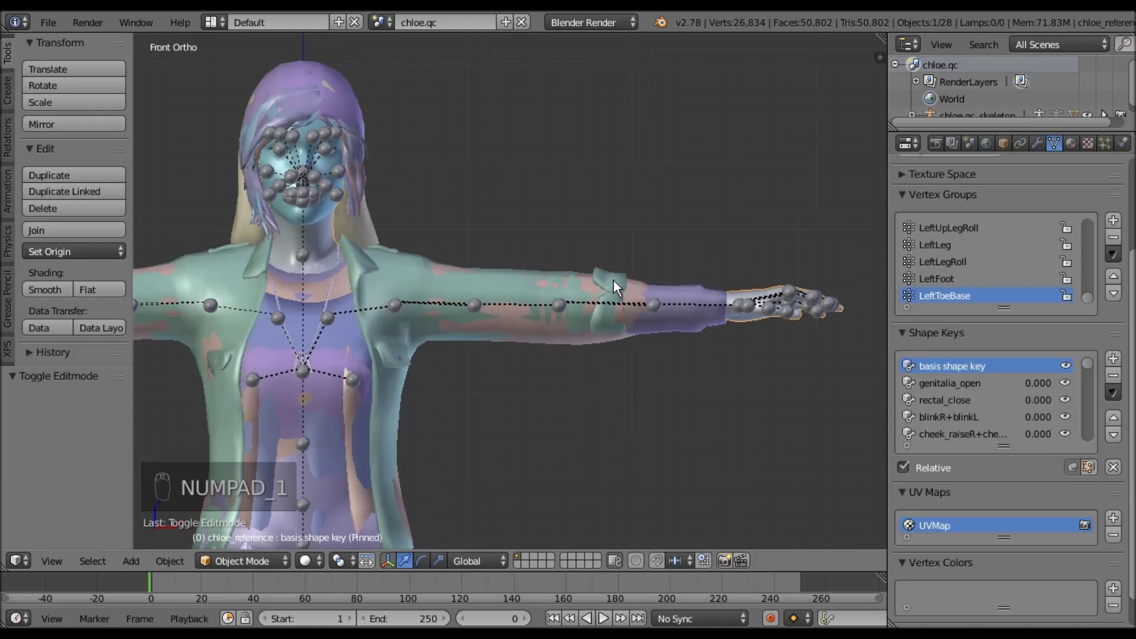
right_click(613, 279)
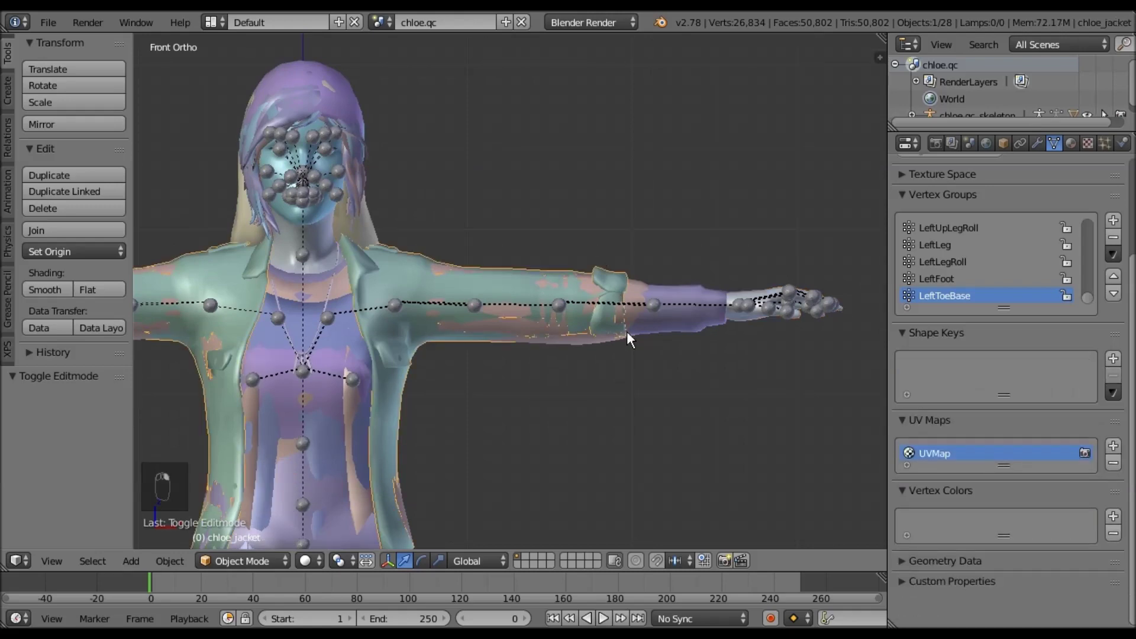
key(z)
right_click(616, 333)
shift+middle_drag(532, 343, 483, 379)
right_click(594, 298)
right_click(595, 299)
right_click(748, 332)
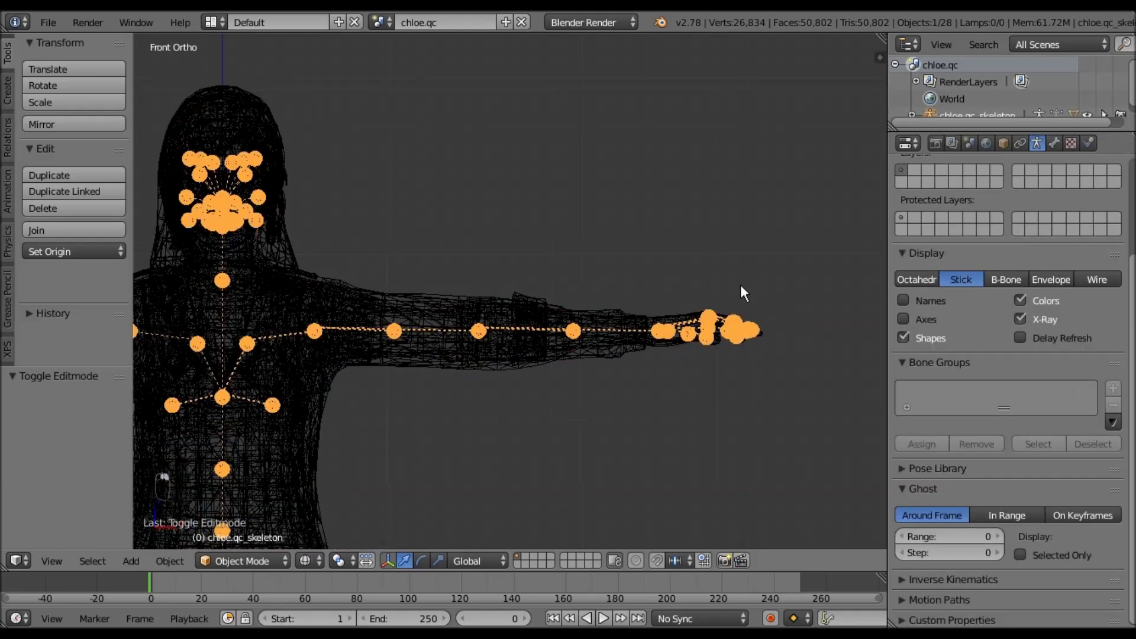
- Restore solid shading and show the head and torso from the front
shift+middle_drag(366, 324, 602, 353)
ctrl+middle_drag(607, 254, 585, 388)
shift+middle_drag(585, 388, 637, 406)
shift+scroll(636, 406, up, 4)
scroll(641, 323, up, 2)
key(z)
shift+scroll(656, 379, down, 1)
shift+scroll(672, 400, down, 5)
- Browse for the Source Engine export path to the Desktop's ChloeLiS Updated\models\MMmallow\ChloeLiS\decompiled folder
key(F10)
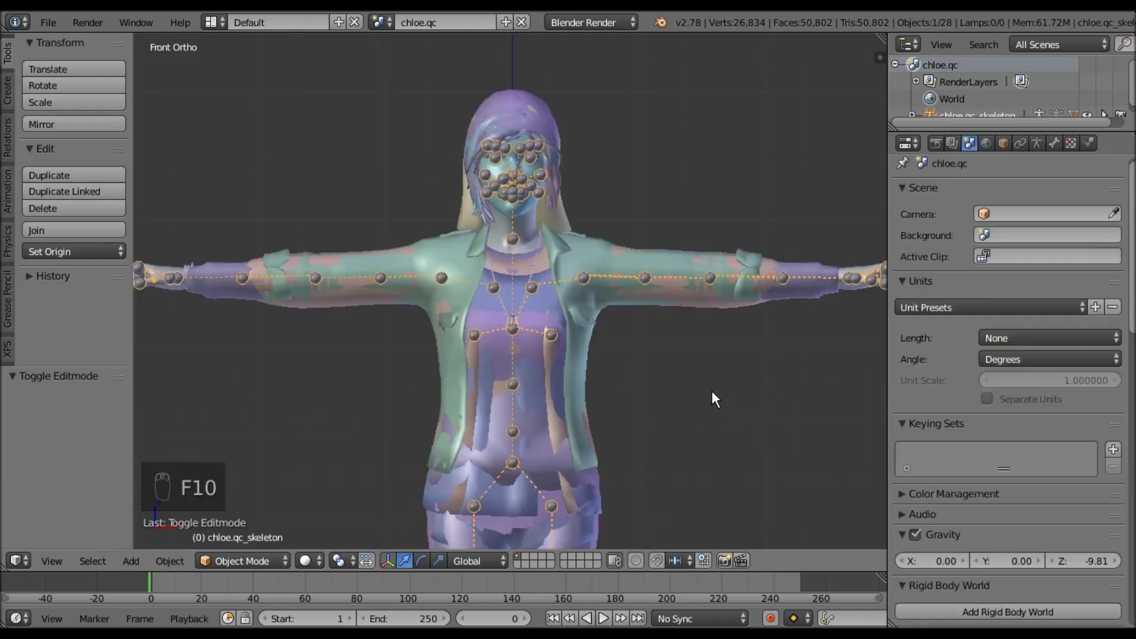
shift+middle_drag(709, 413, 761, 344)
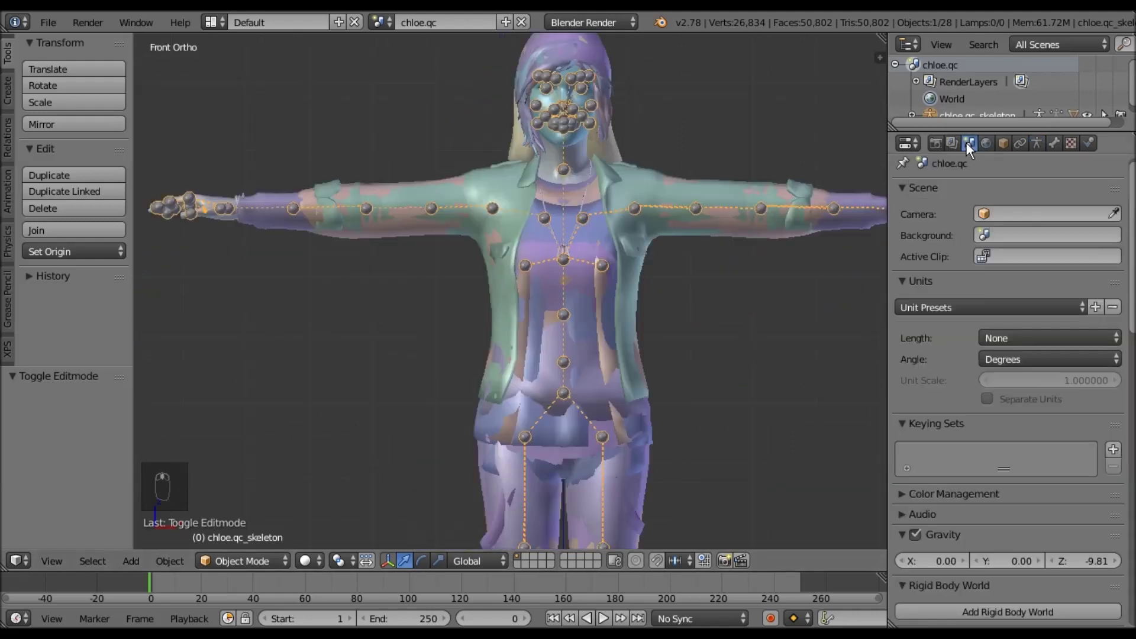
drag(1133, 258, 1128, 435)
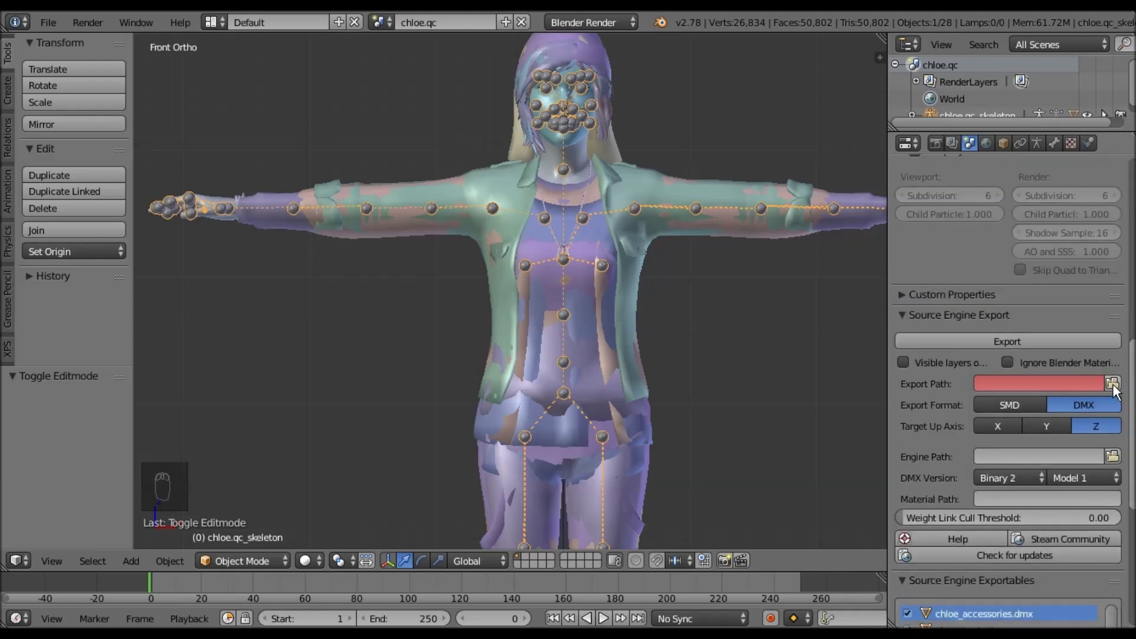
click(1113, 385)
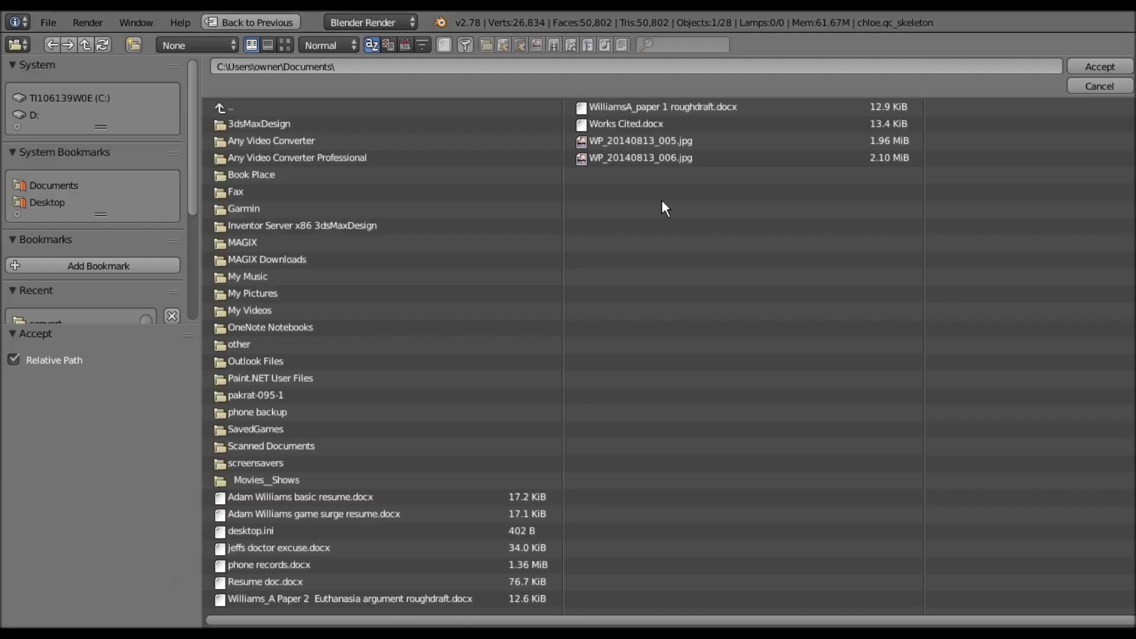
click(49, 202)
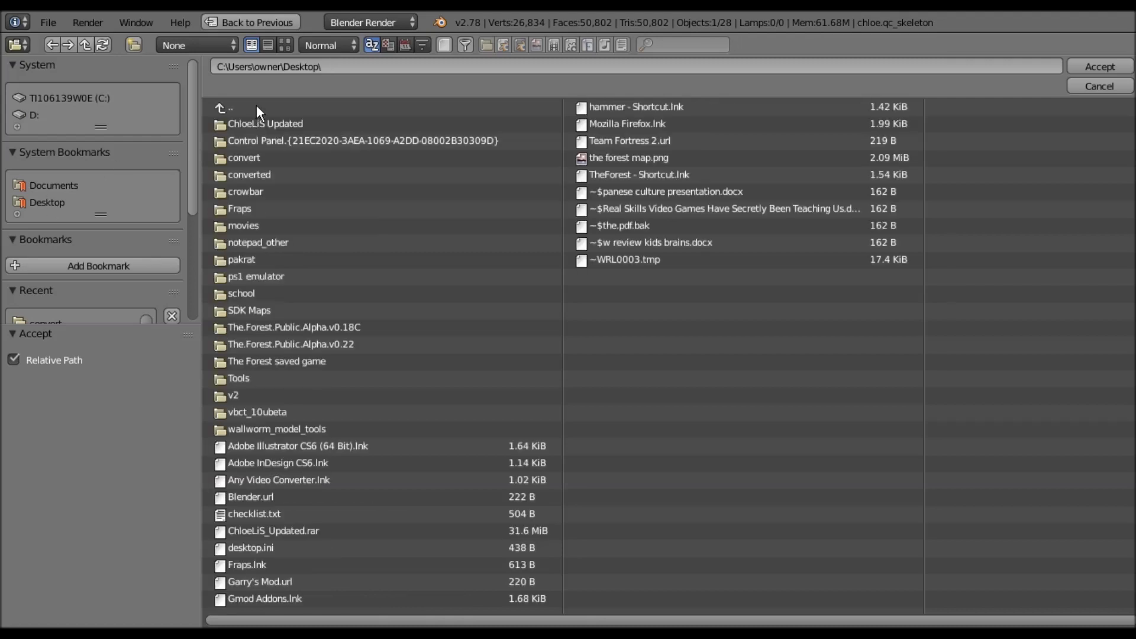
click(268, 123)
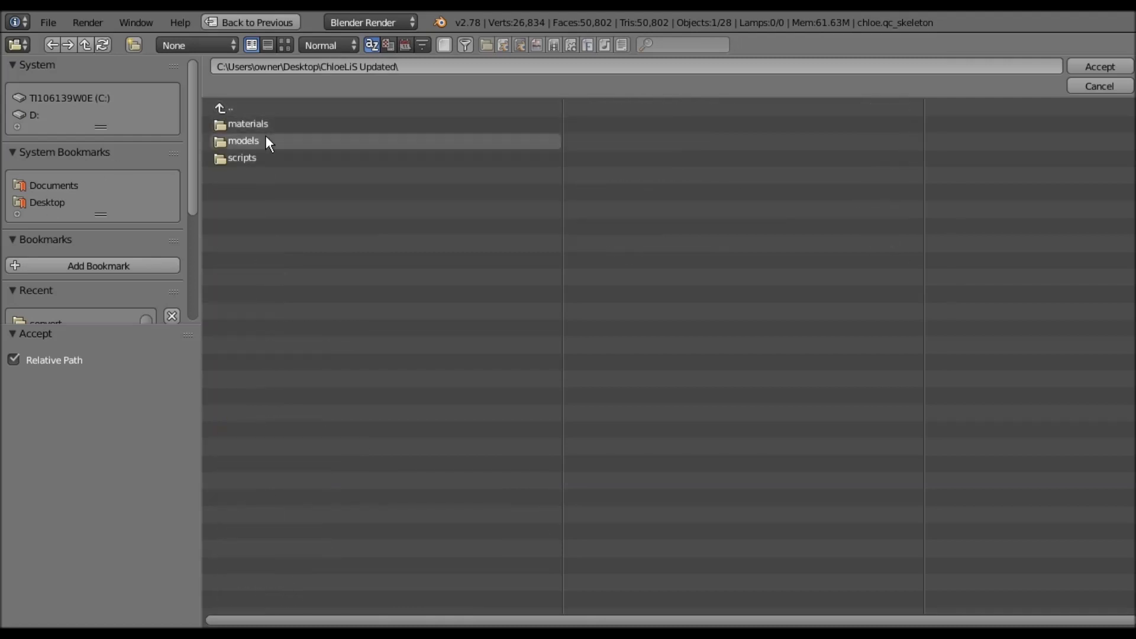
click(266, 137)
click(265, 128)
click(266, 127)
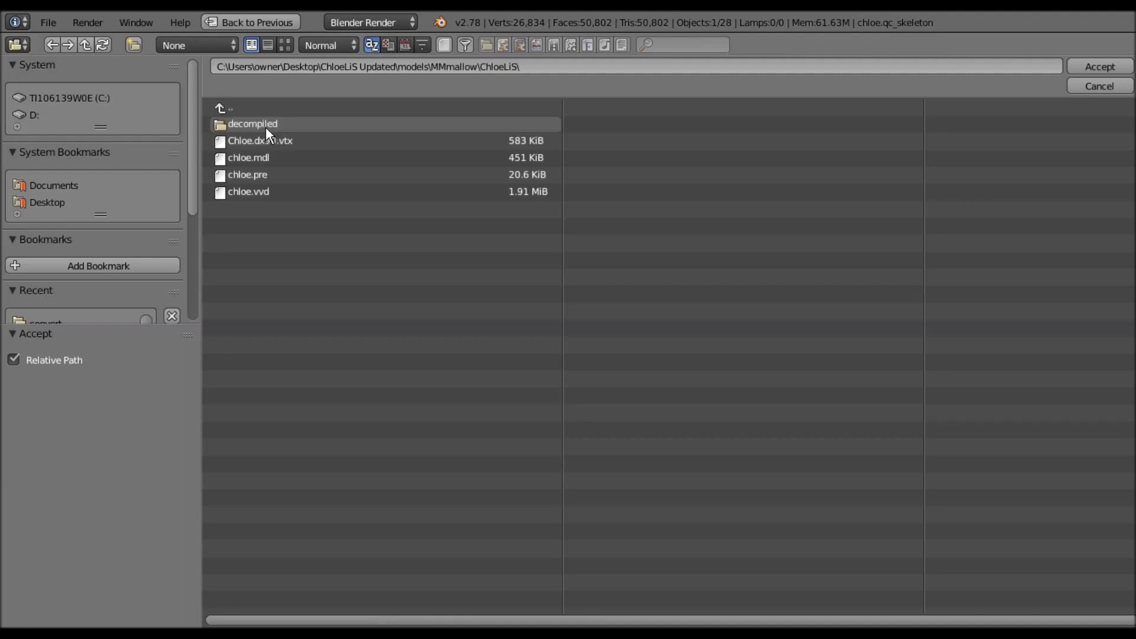
click(265, 126)
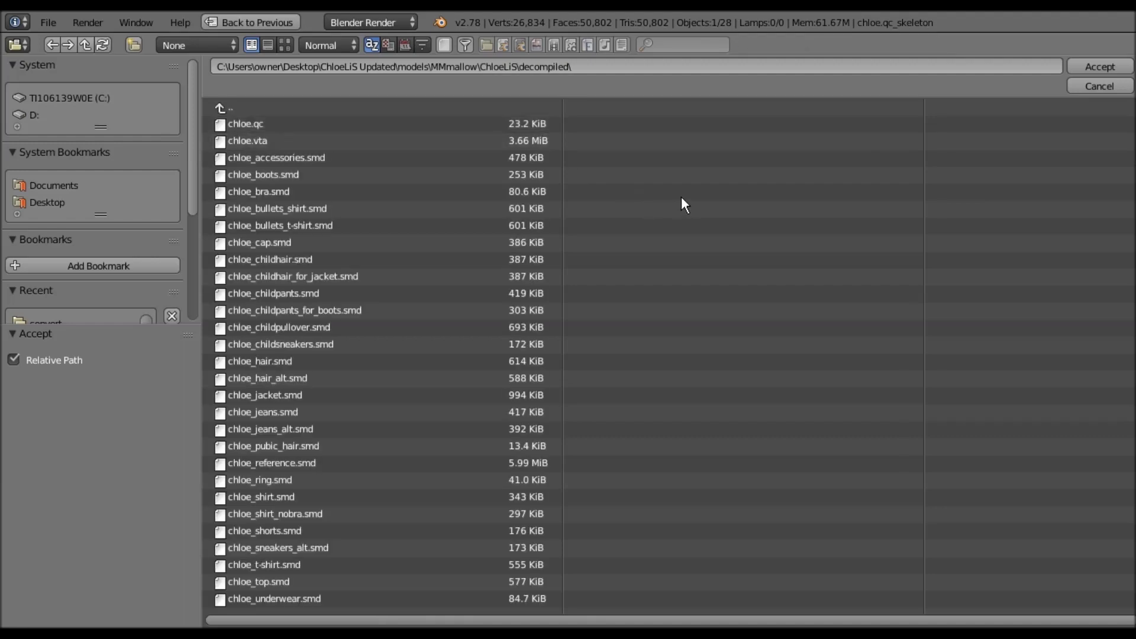
- Create a folder named exported inside decompiled and accept it as the Source Engine export path
click(135, 46)
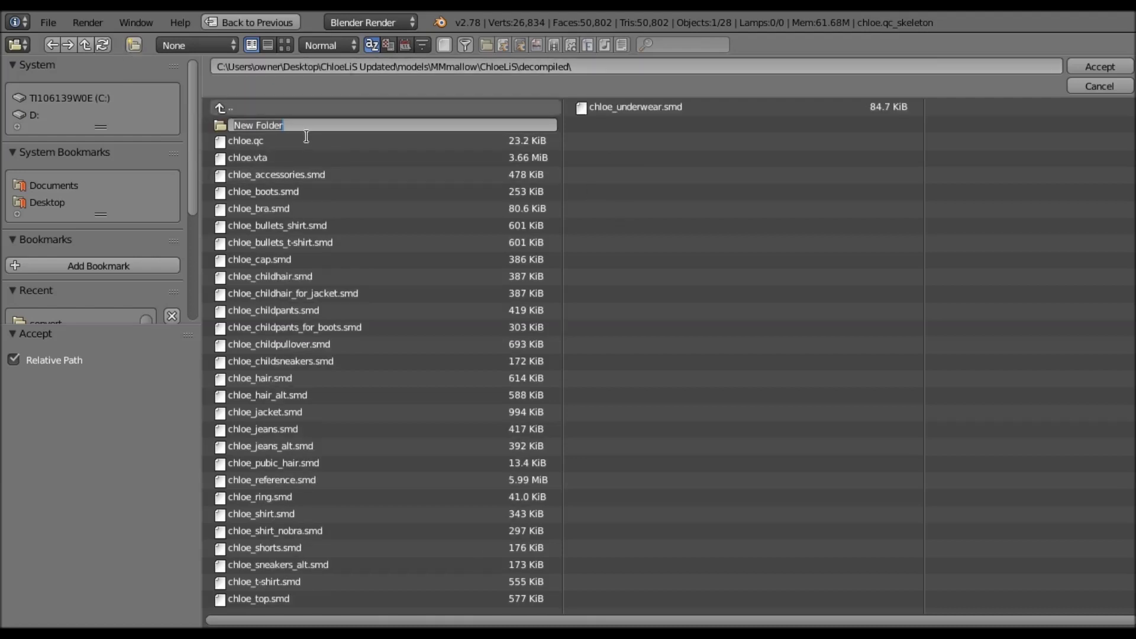
text(exported)
key(Return)
click(278, 124)
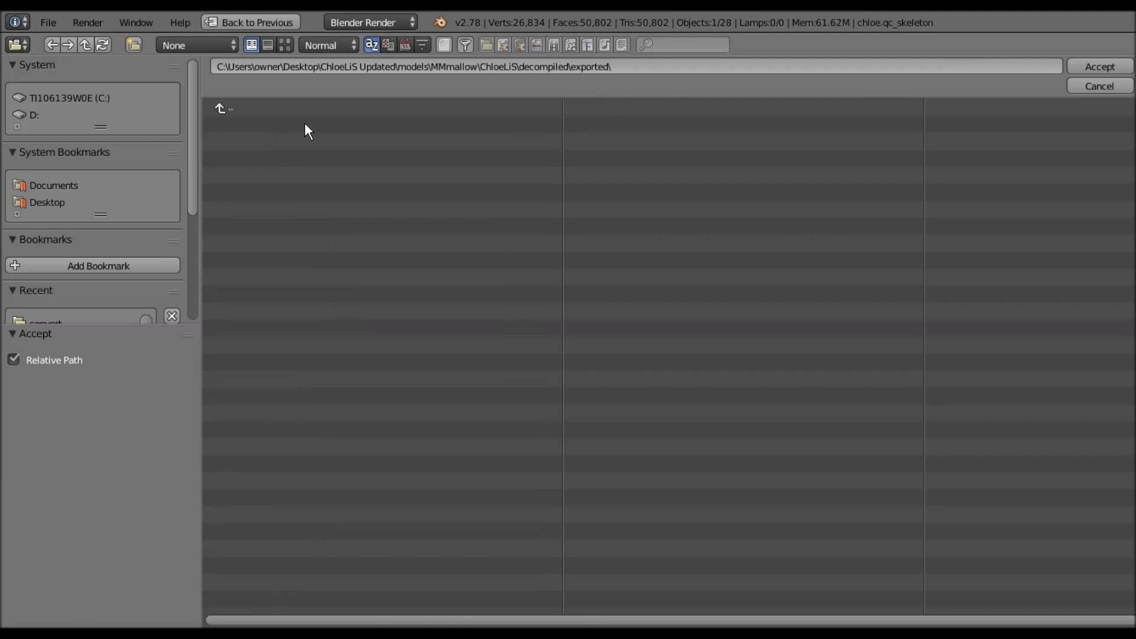
click(1110, 64)
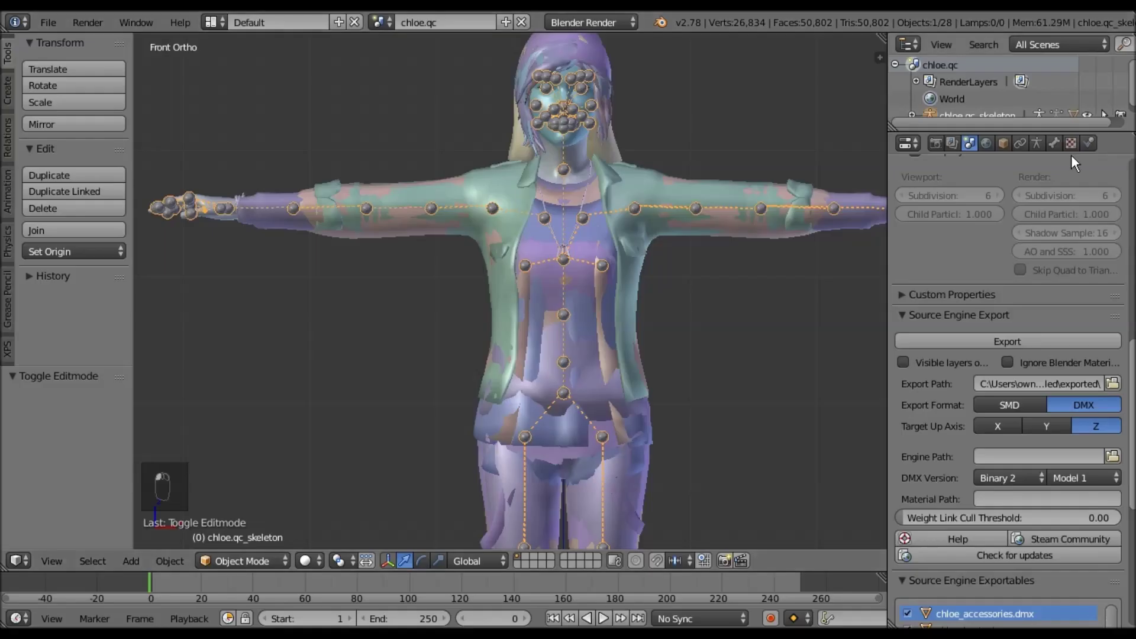
- Select the chloe_childpullover mesh under the jacket and examine it in wireframe and solid shading
click(964, 342)
shift+middle_drag(647, 324, 484, 414)
shift+middle_drag(683, 332, 560, 311)
key(z)
right_click(640, 348)
ctrl+middle_drag(648, 377, 630, 321)
key(z)
shift+middle_drag(288, 166, 586, 321)
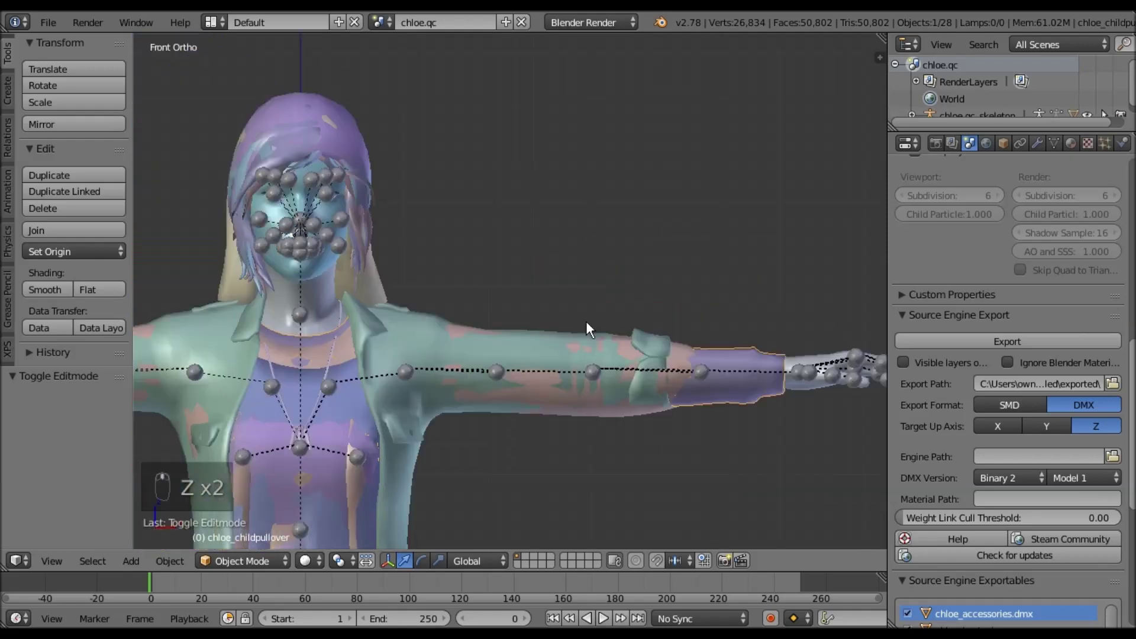
- Examine the overlapping headwear and hair meshes in wireframe, selecting chloe_cap and chloe_hair together
shift+right_click(510, 330)
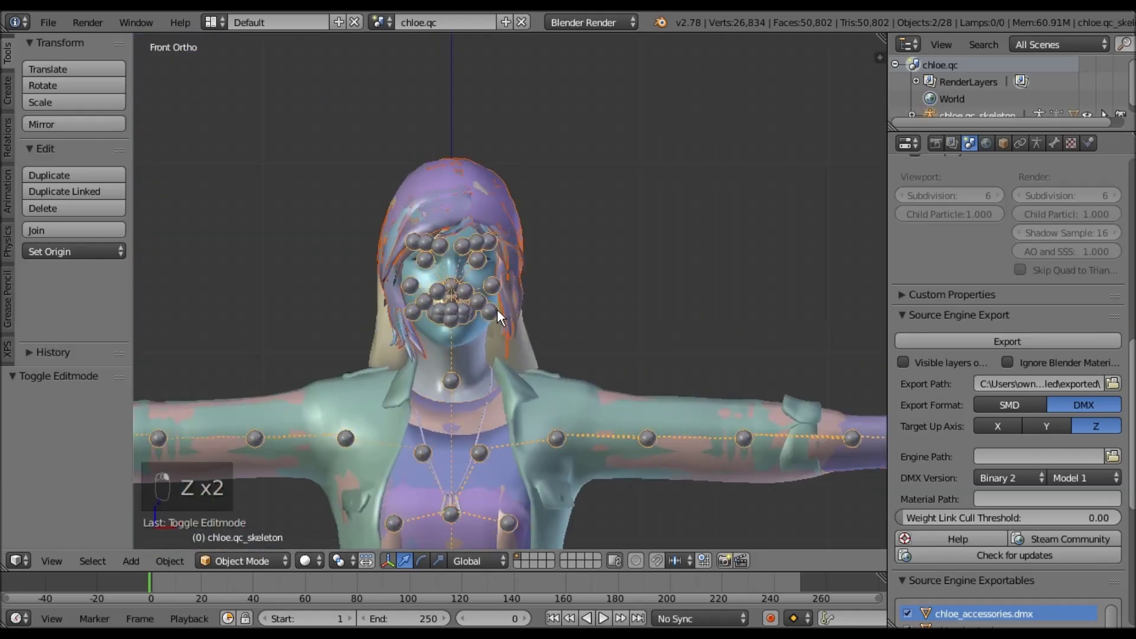
key(z)
scroll(568, 314, up, 2)
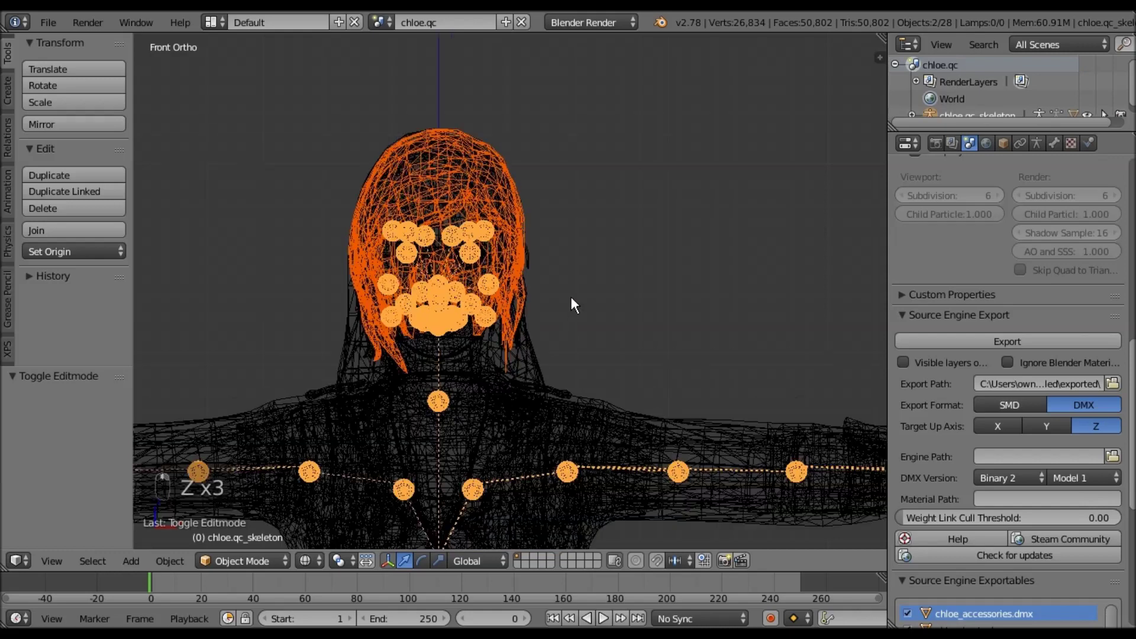
ctrl+middle_drag(573, 292, 599, 273)
right_click(578, 288)
right_click(563, 295)
right_click(574, 264)
middle_drag(617, 266, 620, 267)
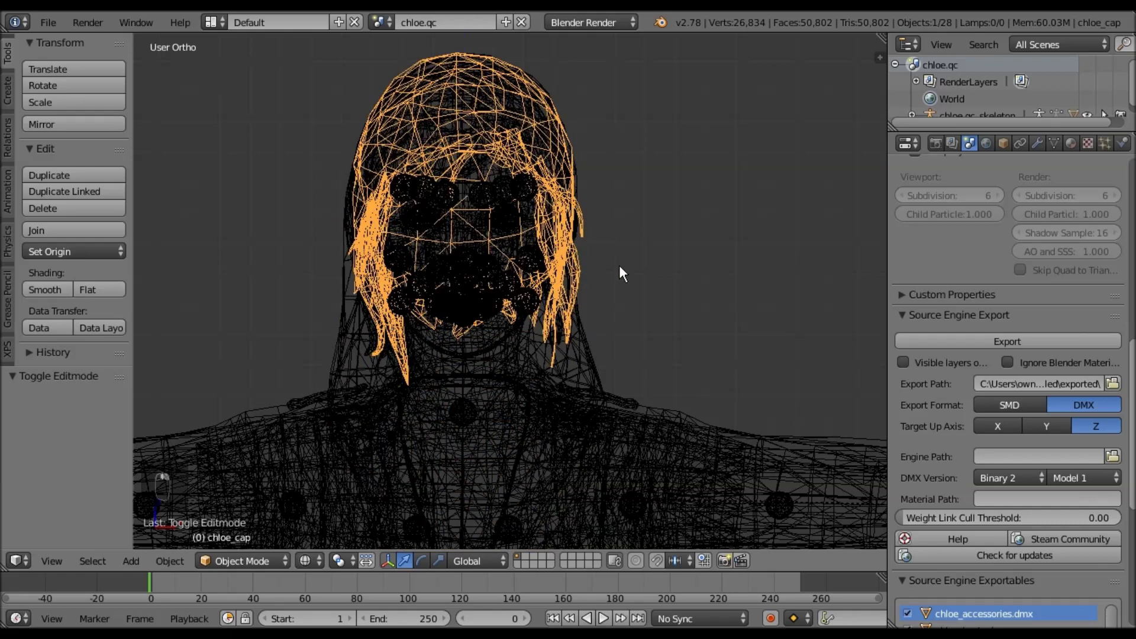
shift+right_click(536, 253)
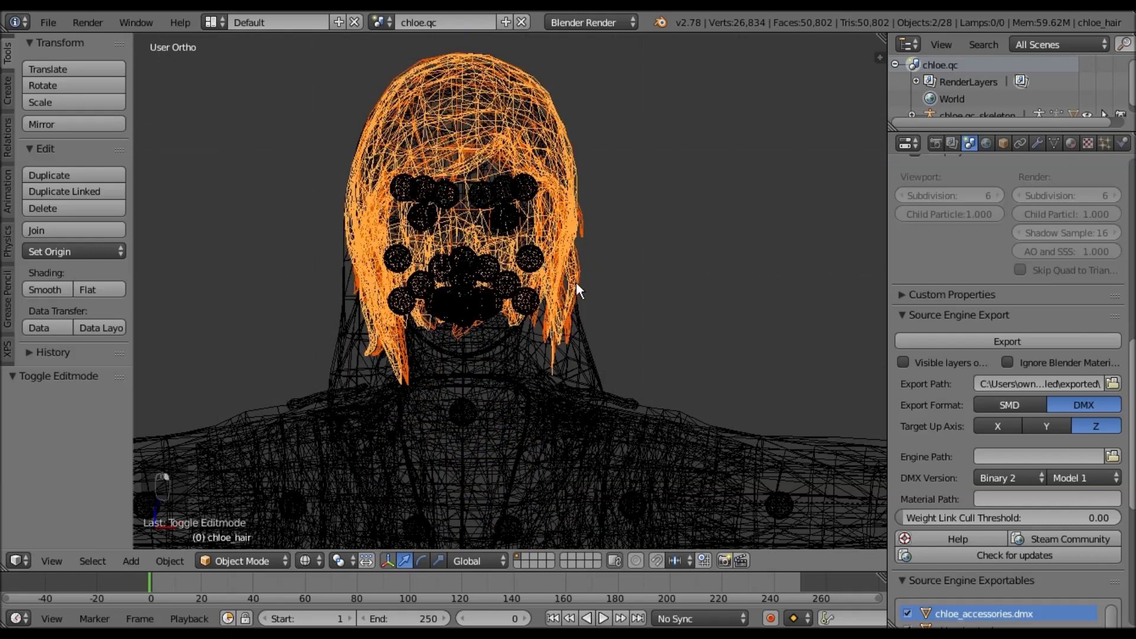
- Restore solid shading and hide the jacket mesh to expose the clothing beneath it
key(z)
shift+middle_drag(806, 447, 555, 279)
right_click(595, 296)
key(h)
key(h)
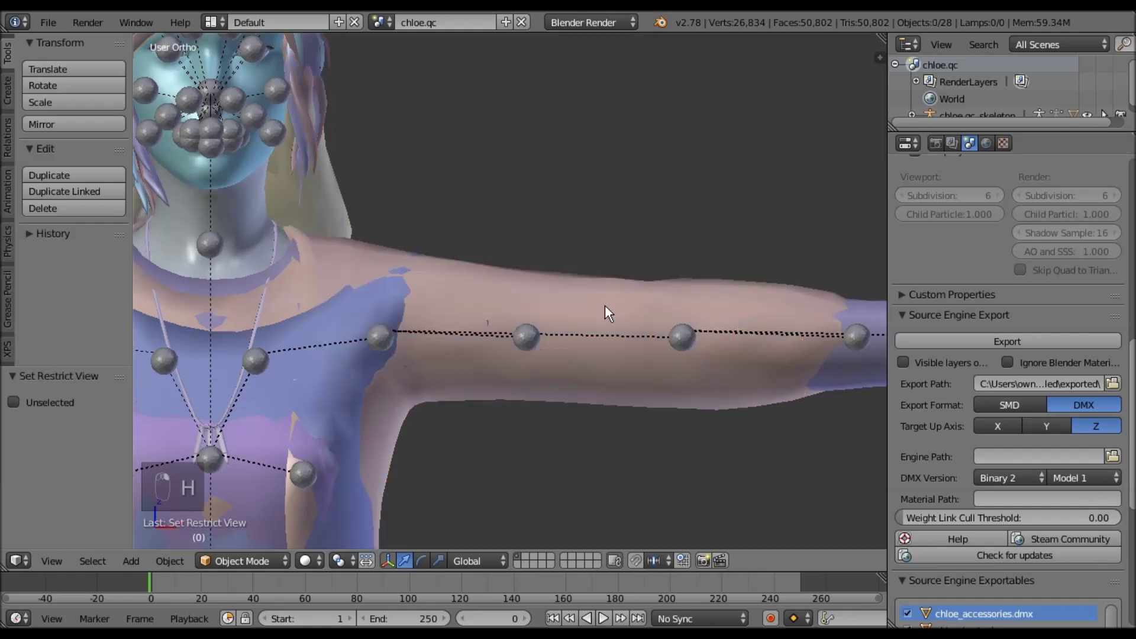
- Hide the overlapping meshes covering the character's arm, leaving the T-shirt sleeve and the arm bones exposed
right_click(605, 306)
key(h)
right_click(605, 305)
key(h)
shift+middle_drag(591, 307, 372, 214)
shift+middle_drag(491, 208, 480, 249)
ctrl+middle_drag(557, 239, 559, 247)
scroll(542, 282, down, 1)
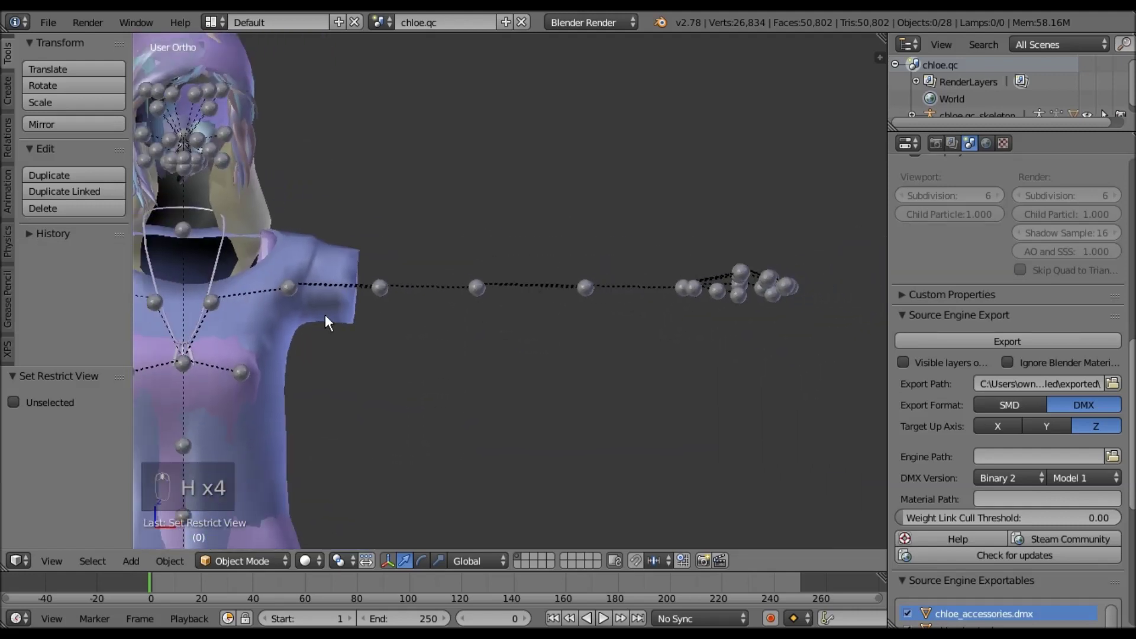
- Select chloe_cap together with the skeleton and apply their location, rotation and scale
shift+middle_drag(315, 127, 342, 156)
right_click(279, 76)
shift+middle_drag(413, 176, 426, 230)
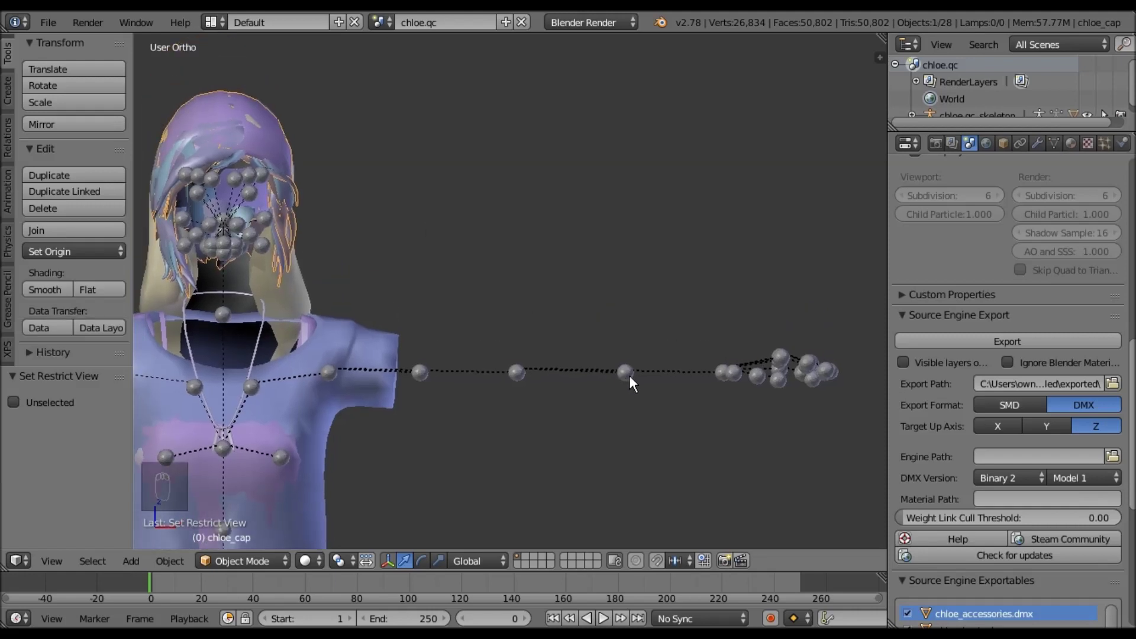
shift+right_click(626, 372)
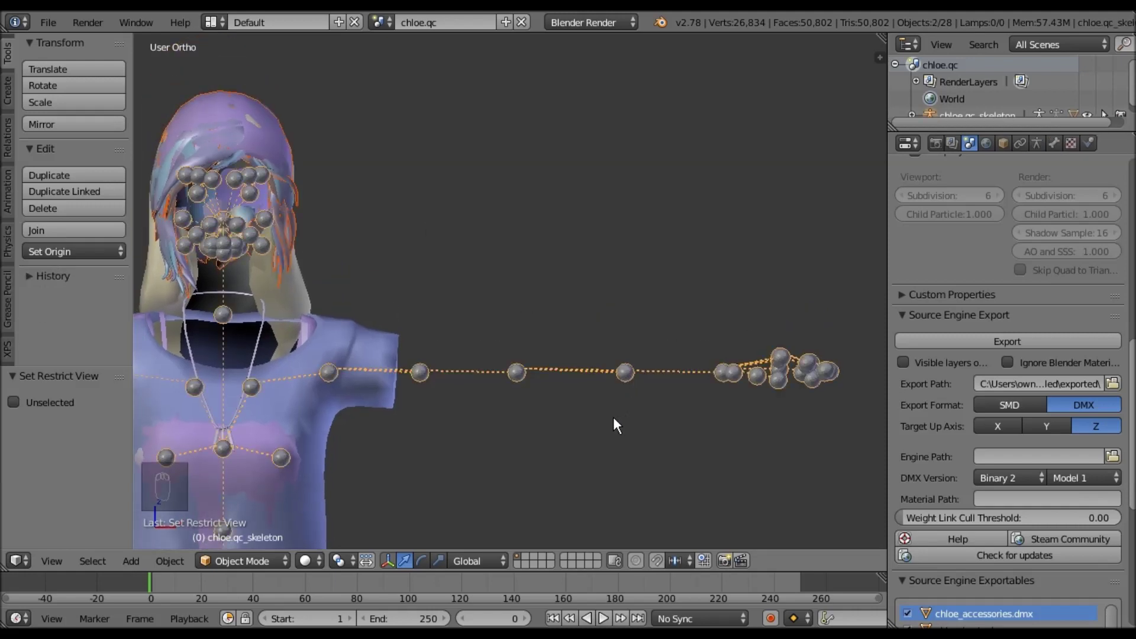
key(ctrl+a)
key(Return)
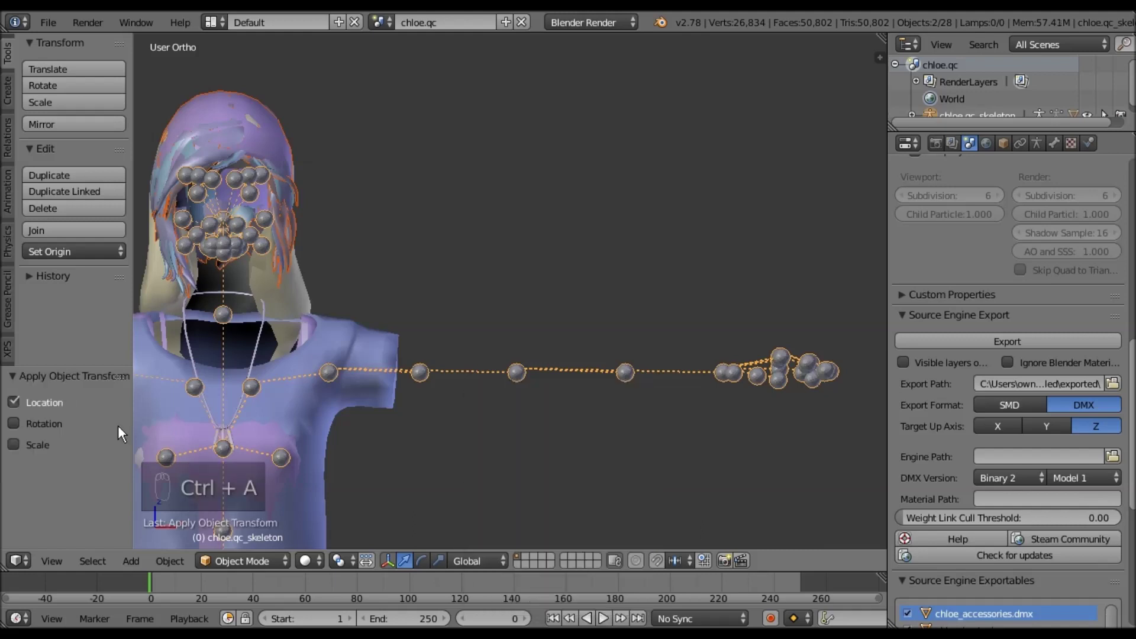
click(14, 424)
click(12, 446)
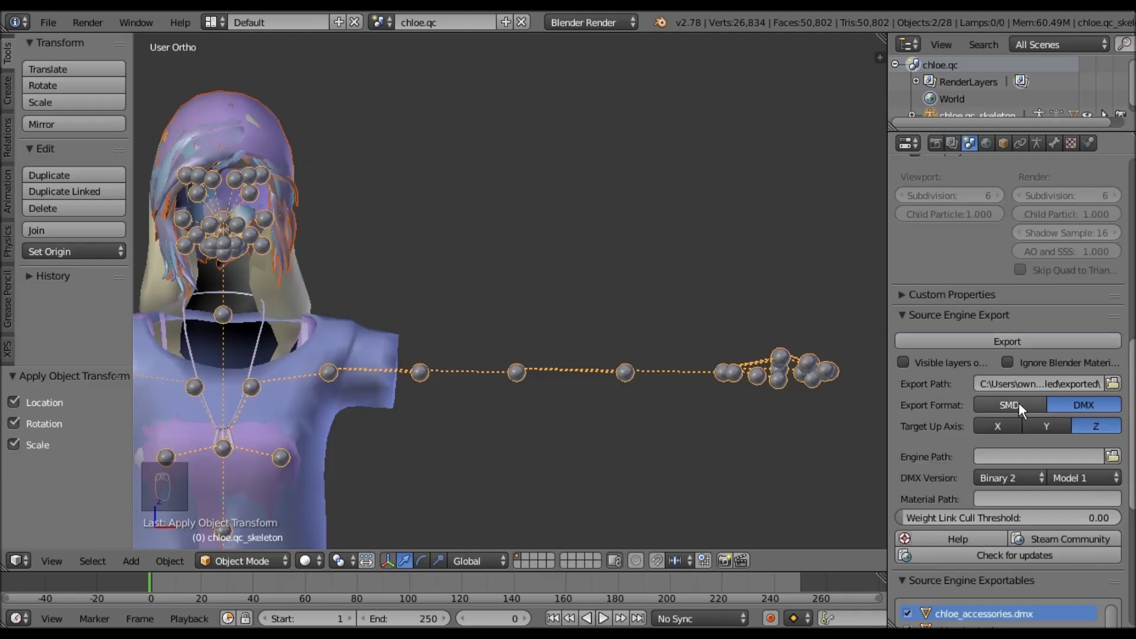
- Set the Source Engine export format to SMD and export chloe_cap.smd
click(1011, 404)
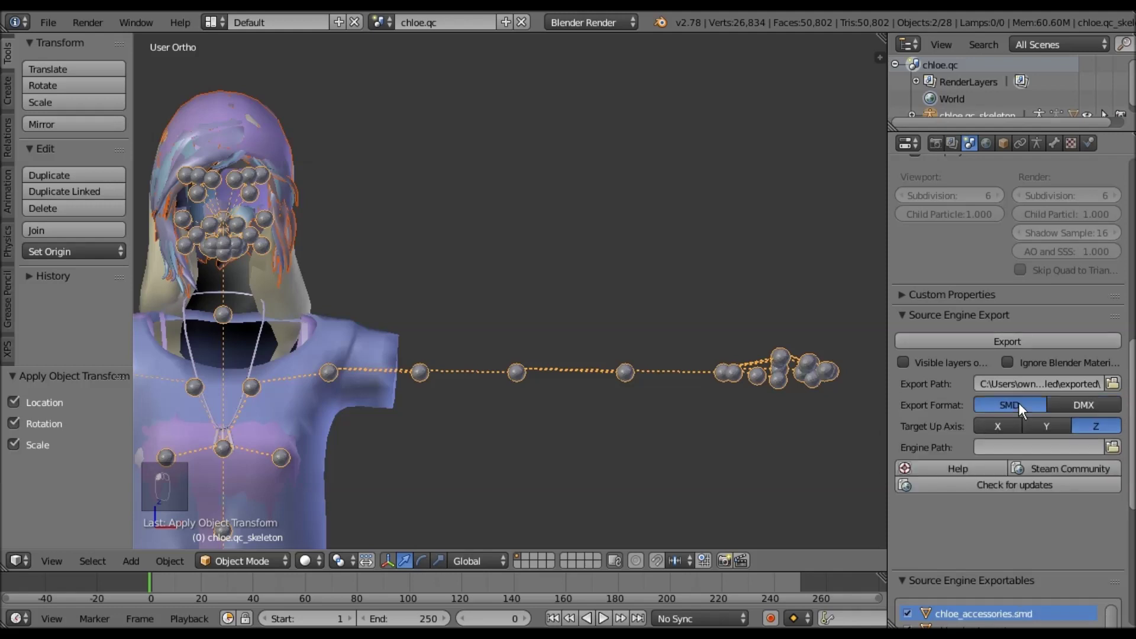
click(993, 344)
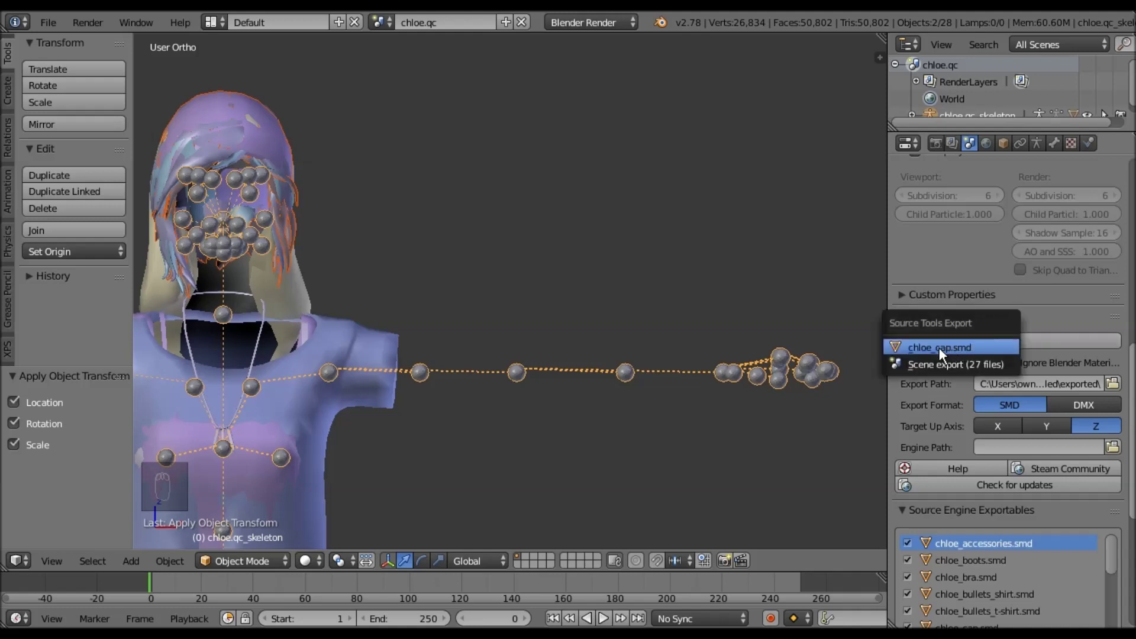
click(939, 348)
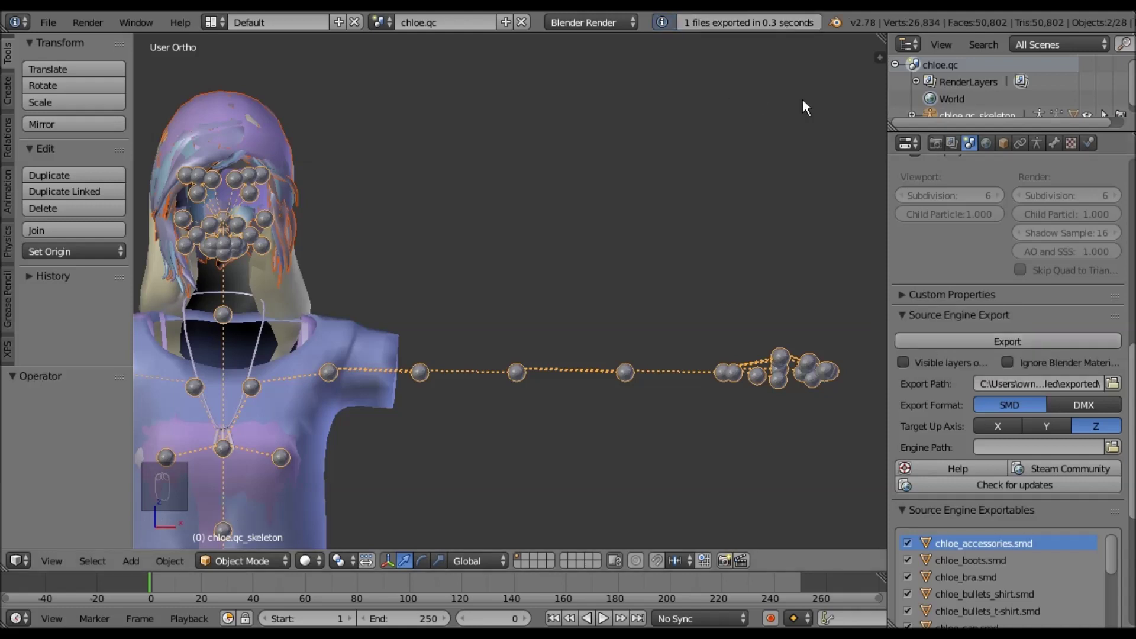
- Deselect the skeleton and delete the exported chloe_cap mesh
shift+middle_drag(627, 328, 661, 273)
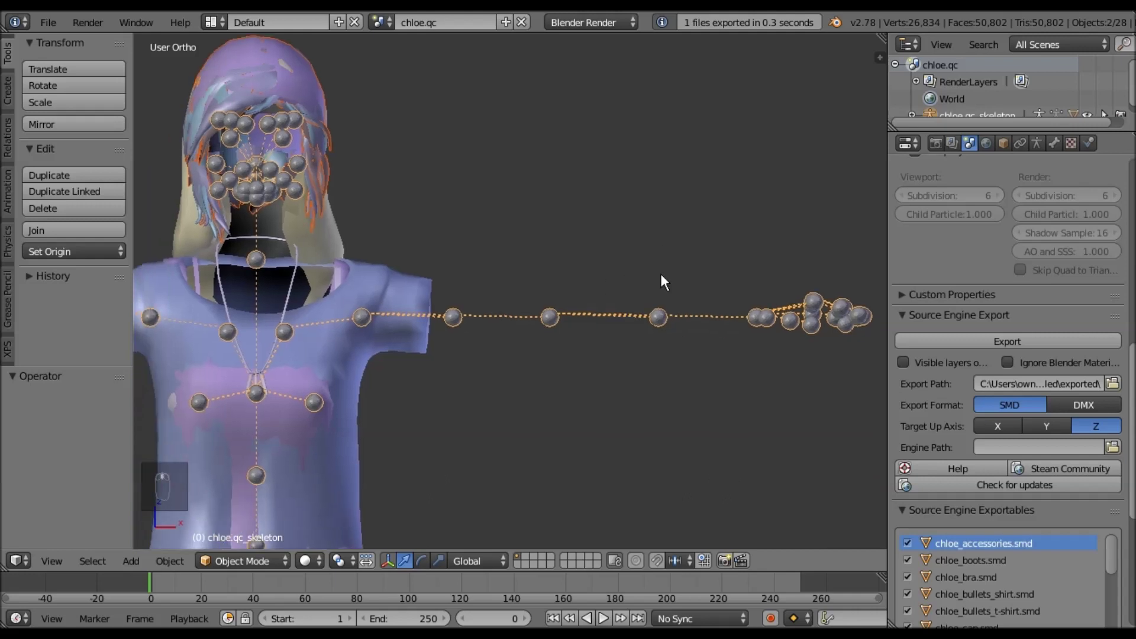
right_click(656, 319)
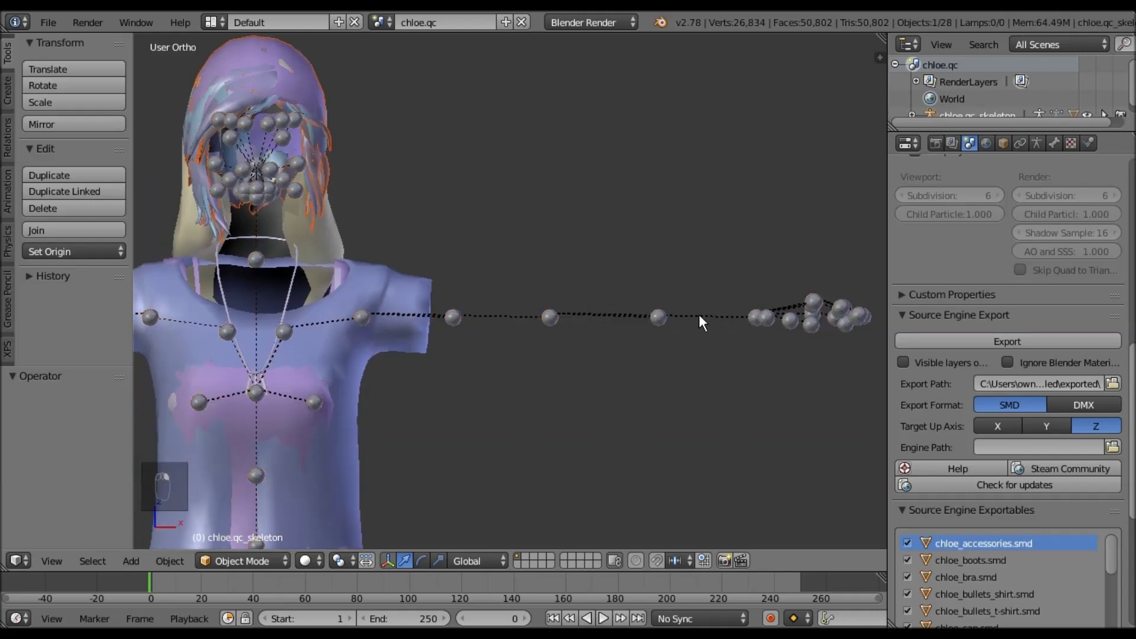
key(x)
click(430, 167)
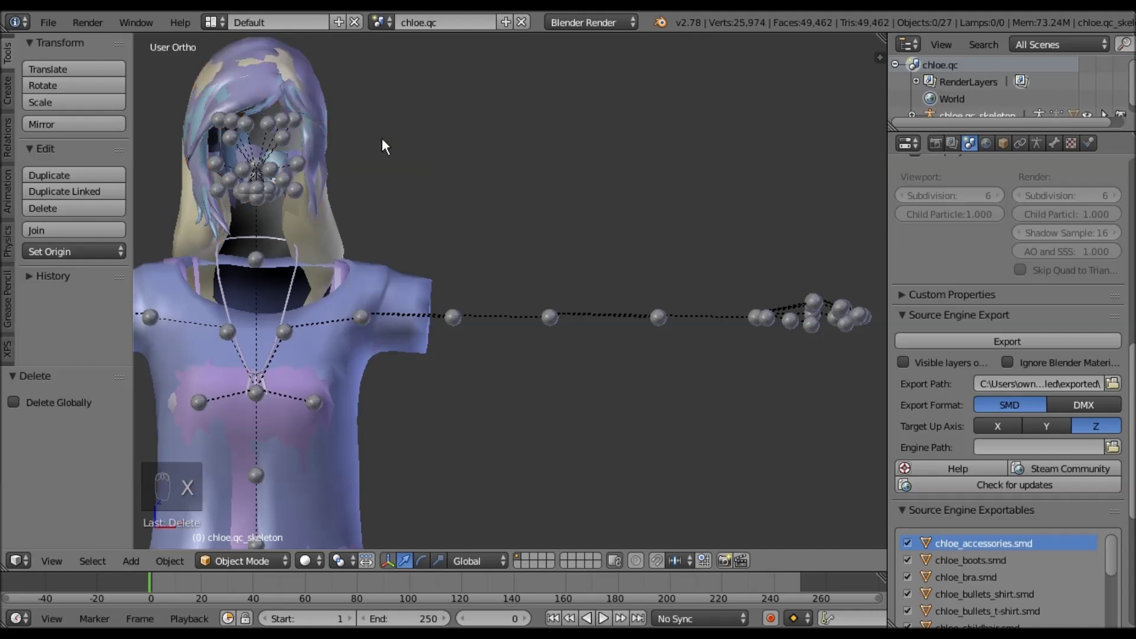
- Select chloe_t-shirt together with the skeleton and apply their location, rotation and scale
right_click(413, 273)
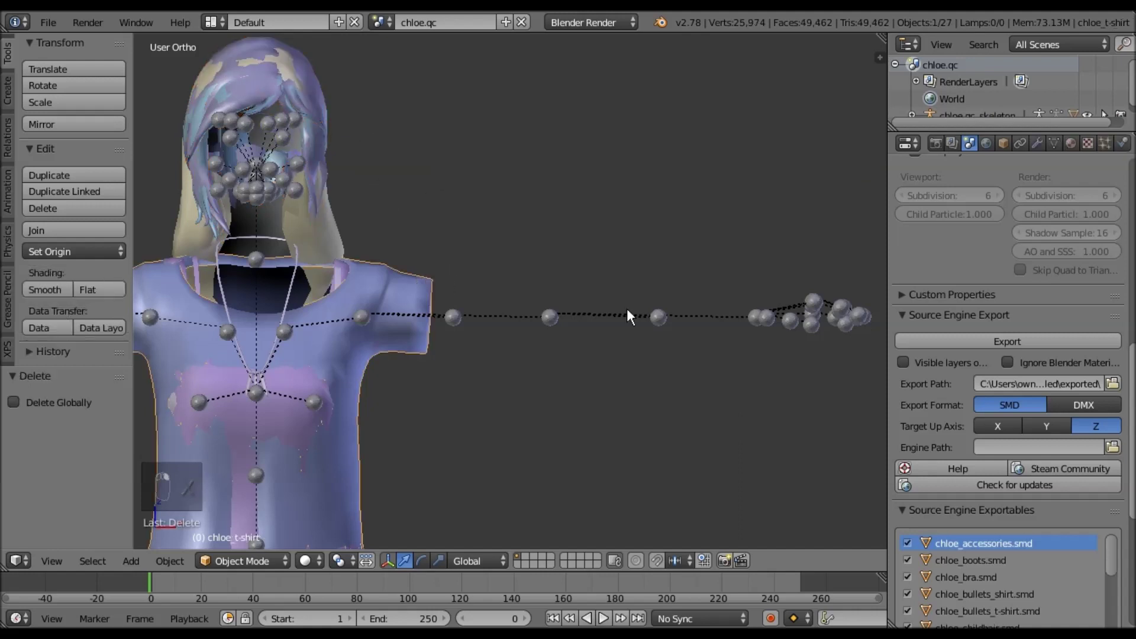
shift+right_click(544, 314)
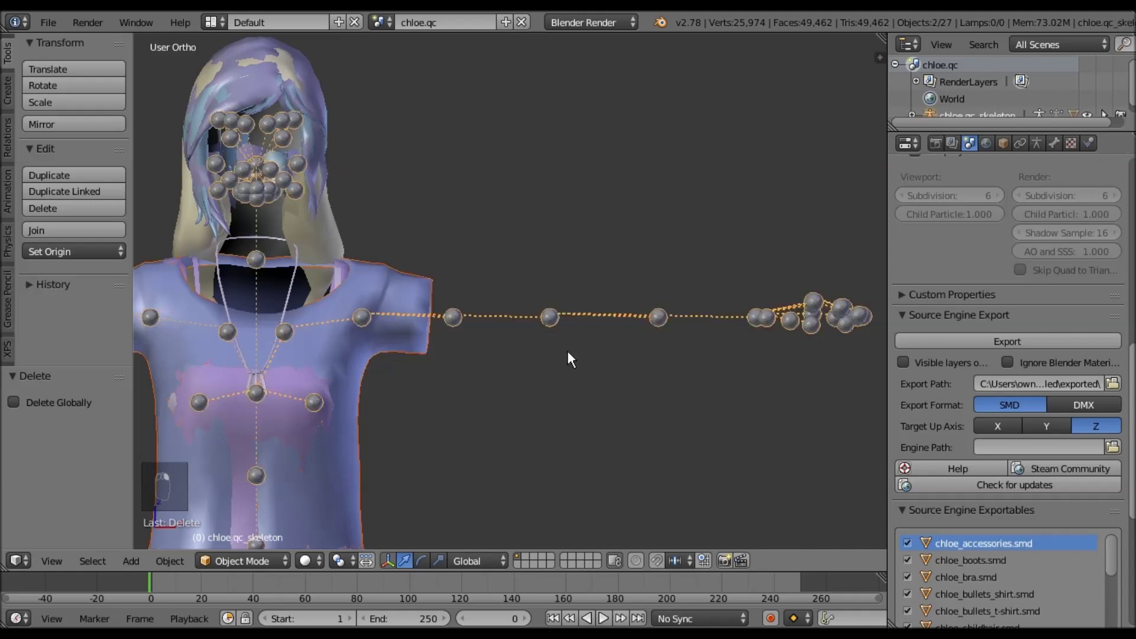
key(ctrl+a)
click(568, 350)
click(13, 423)
click(13, 444)
- Export chloe_t-shirt.smd, then delete the T-shirt mesh while keeping the skeleton
click(988, 343)
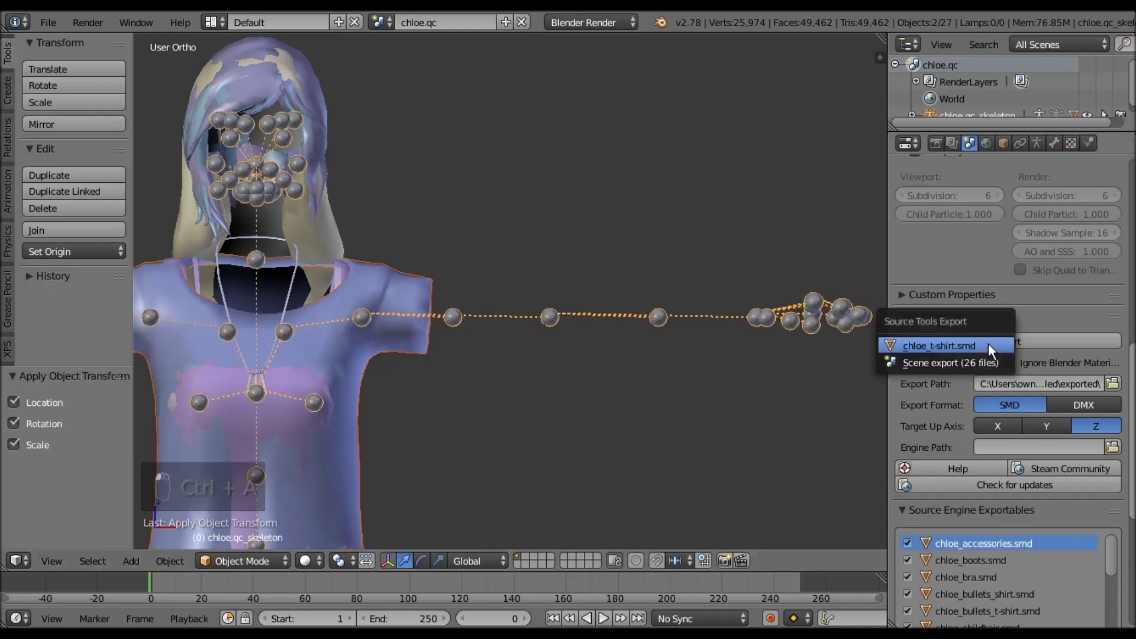
click(988, 344)
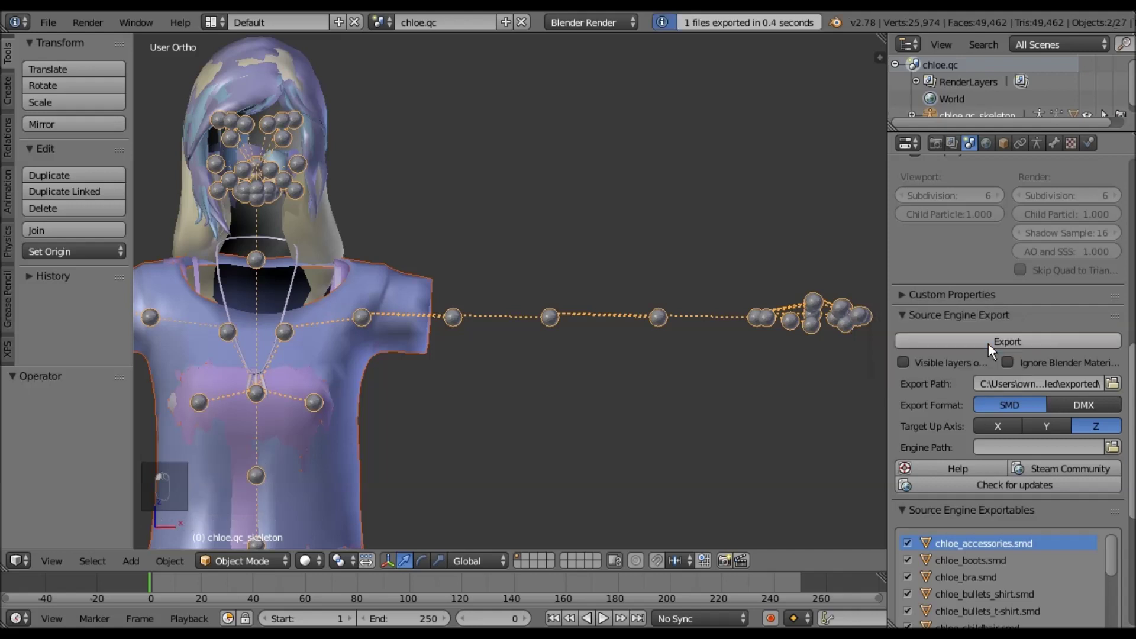
shift+right_click(801, 318)
key(x)
click(434, 269)
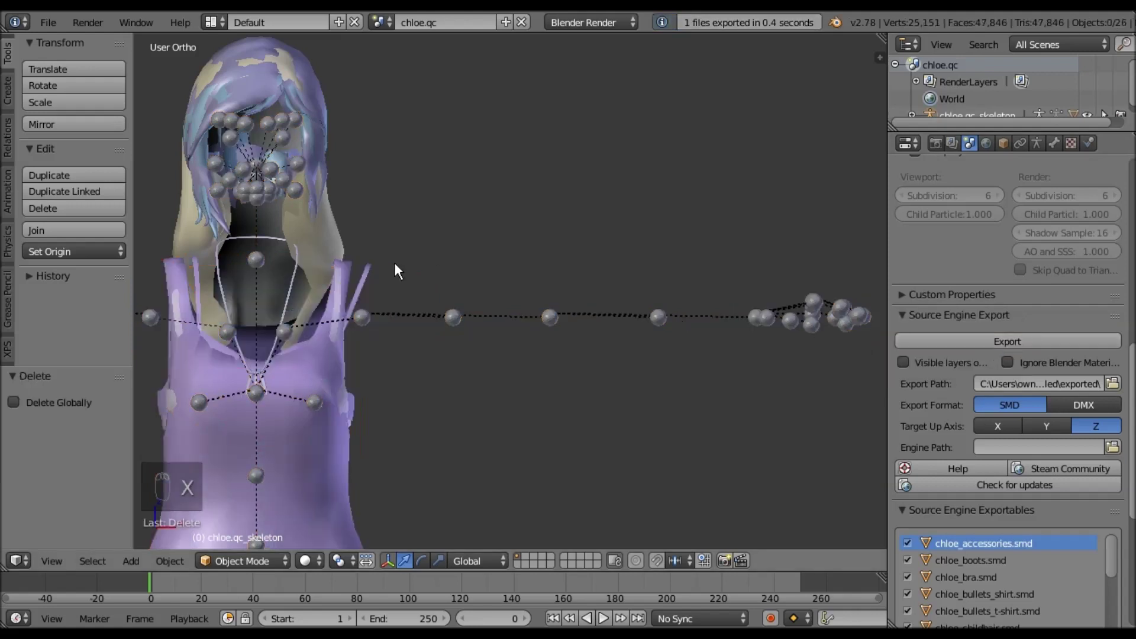
- Select chloe_childhair together with the skeleton and apply their location, rotation and scale
right_click(320, 232)
shift+right_click(550, 314)
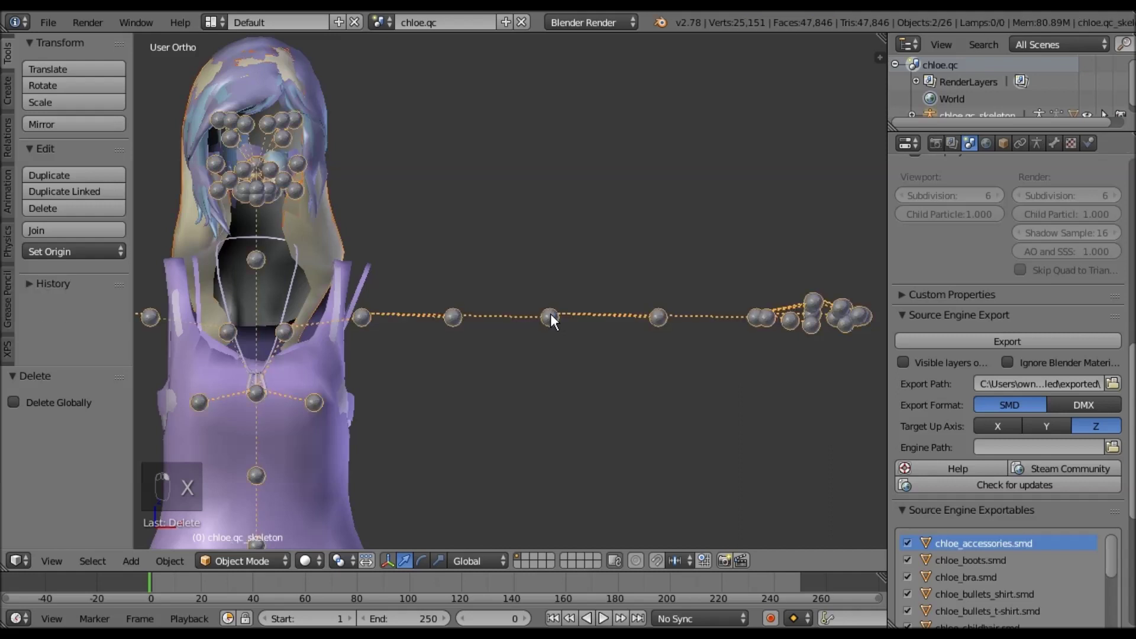
key(ctrl+a)
click(549, 313)
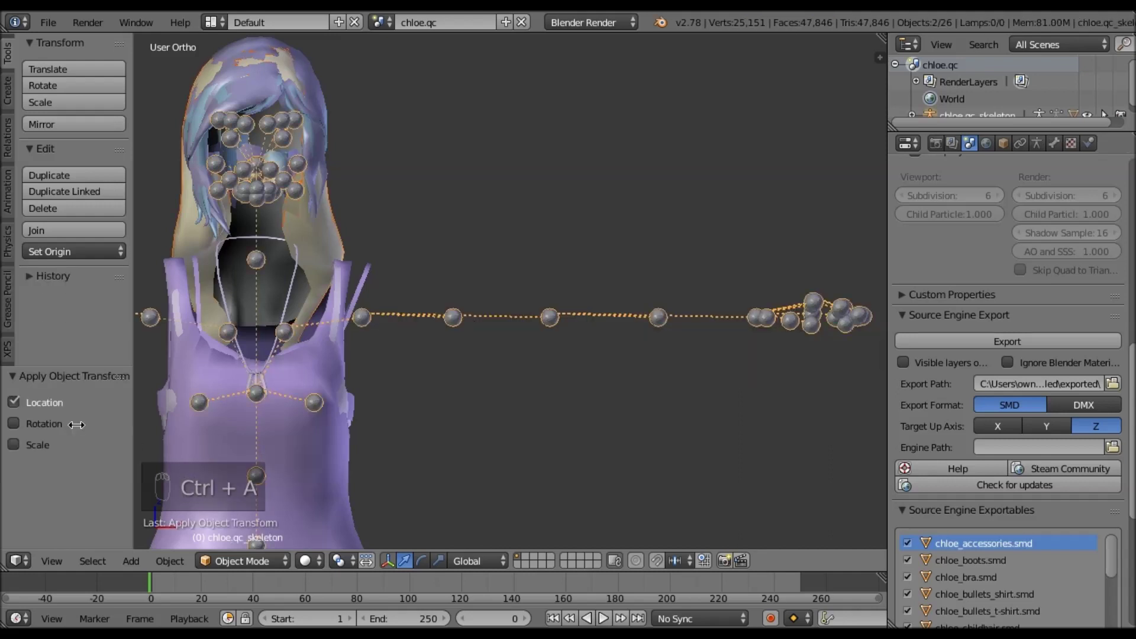
click(13, 425)
click(13, 443)
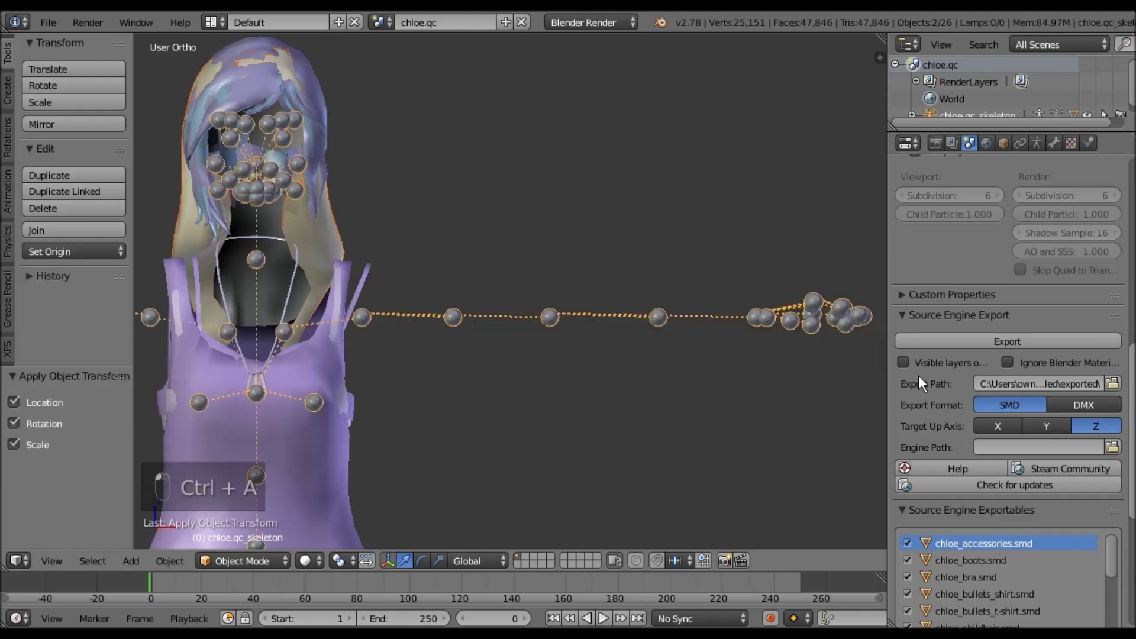
- Export chloe_childhair.smd and delete that hair mesh while keeping the skeleton
click(955, 344)
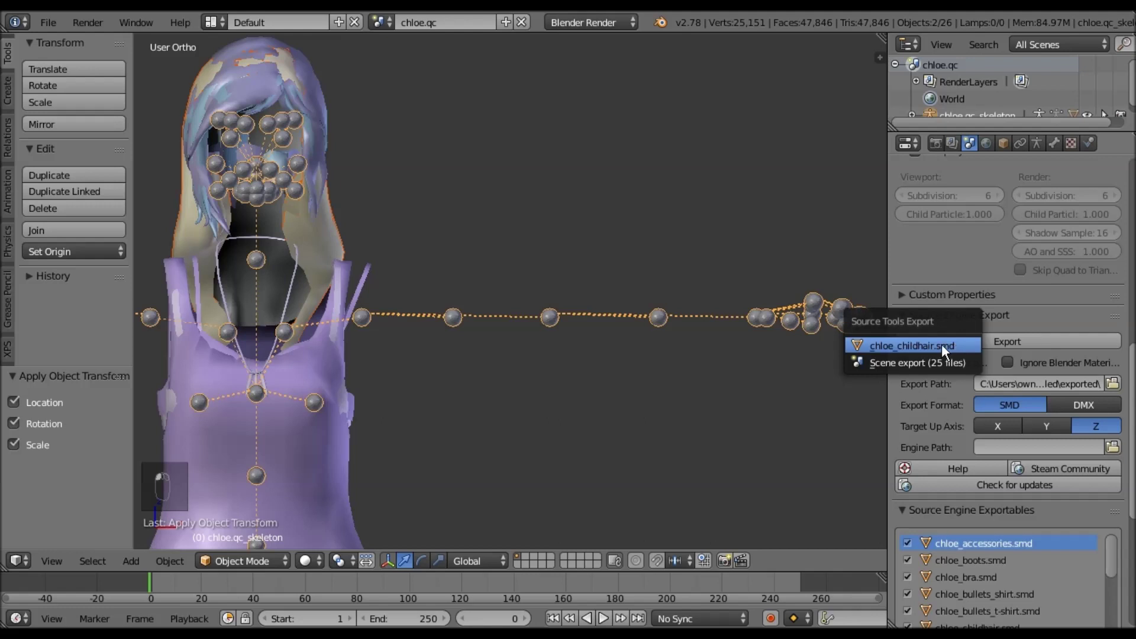
click(942, 343)
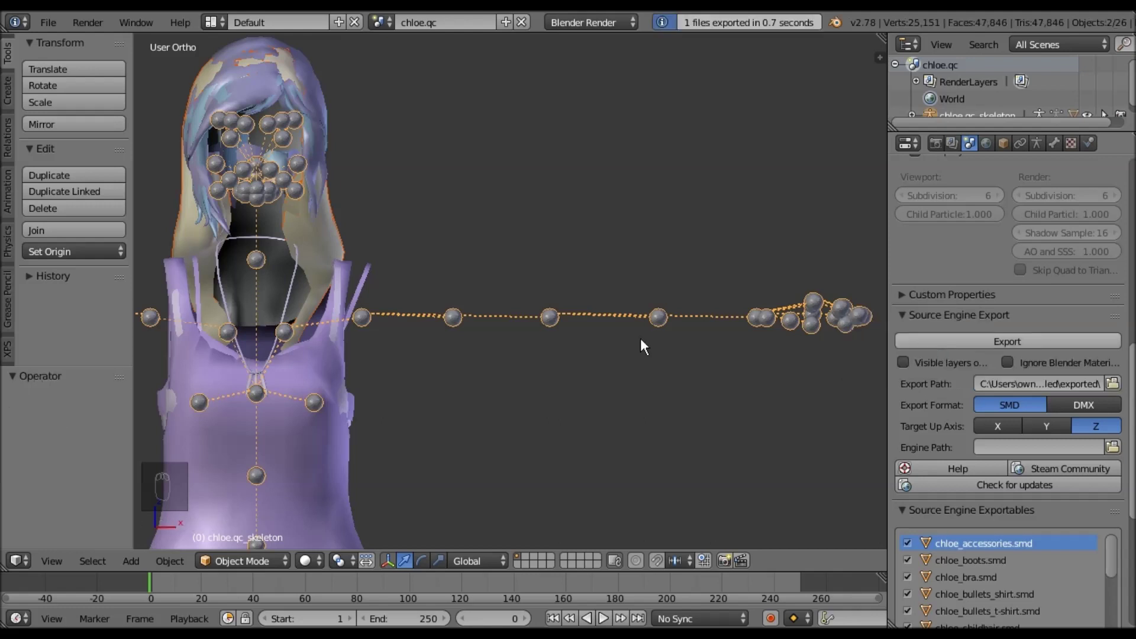
shift+right_click(549, 317)
key(x)
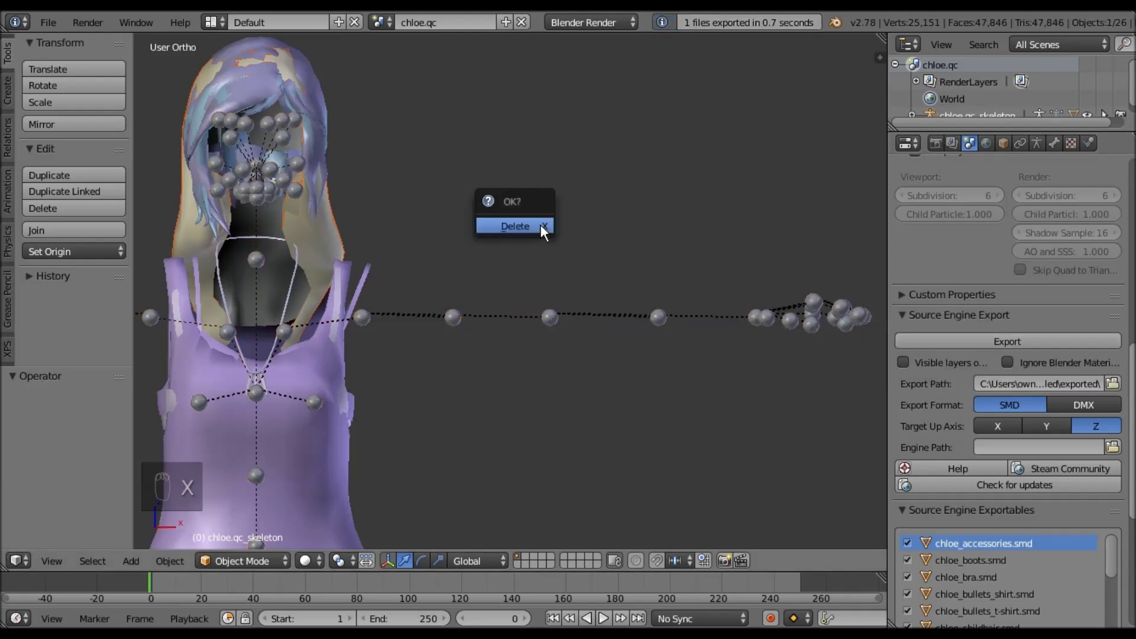
click(540, 226)
- Select chloe_childhair_for_jacket together with the skeleton and apply their location, rotation and scale
right_click(333, 220)
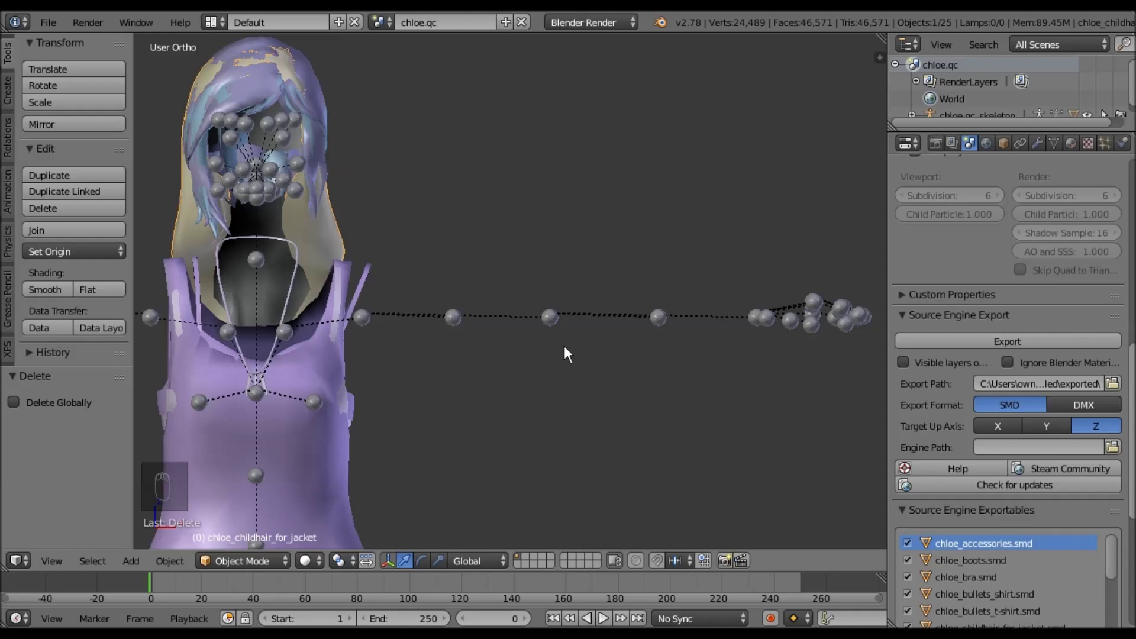
shift+right_click(552, 316)
key(ctrl+a)
click(526, 321)
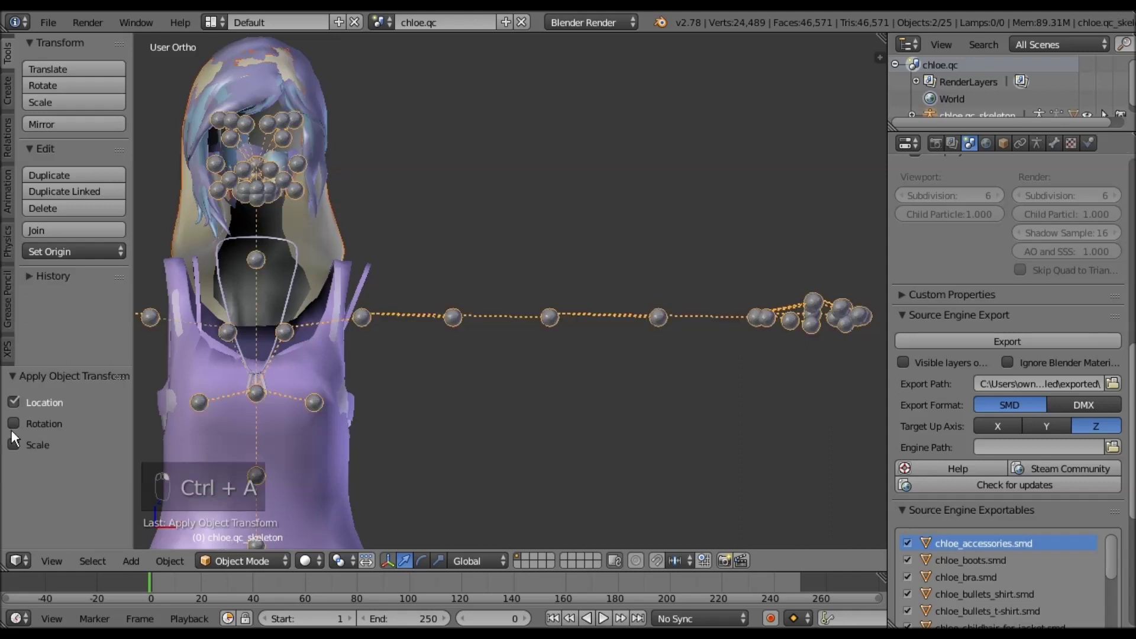
click(12, 424)
click(13, 444)
- Export the chloe_childhair_for_jacket mesh as SMD and delete it while keeping the skeleton
click(917, 335)
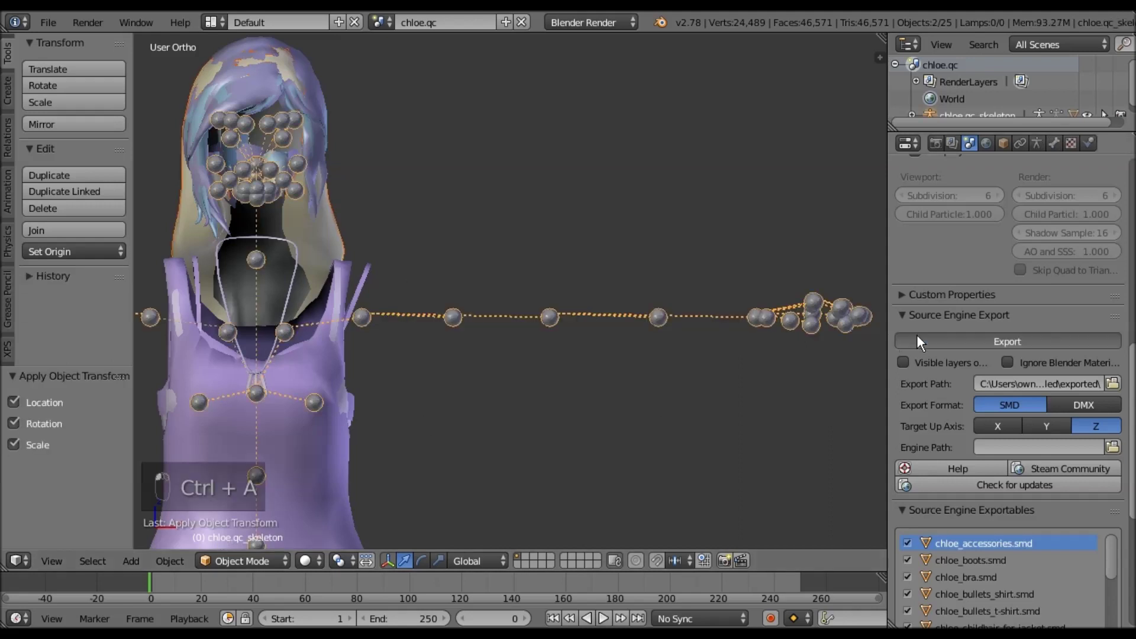
click(919, 342)
click(917, 333)
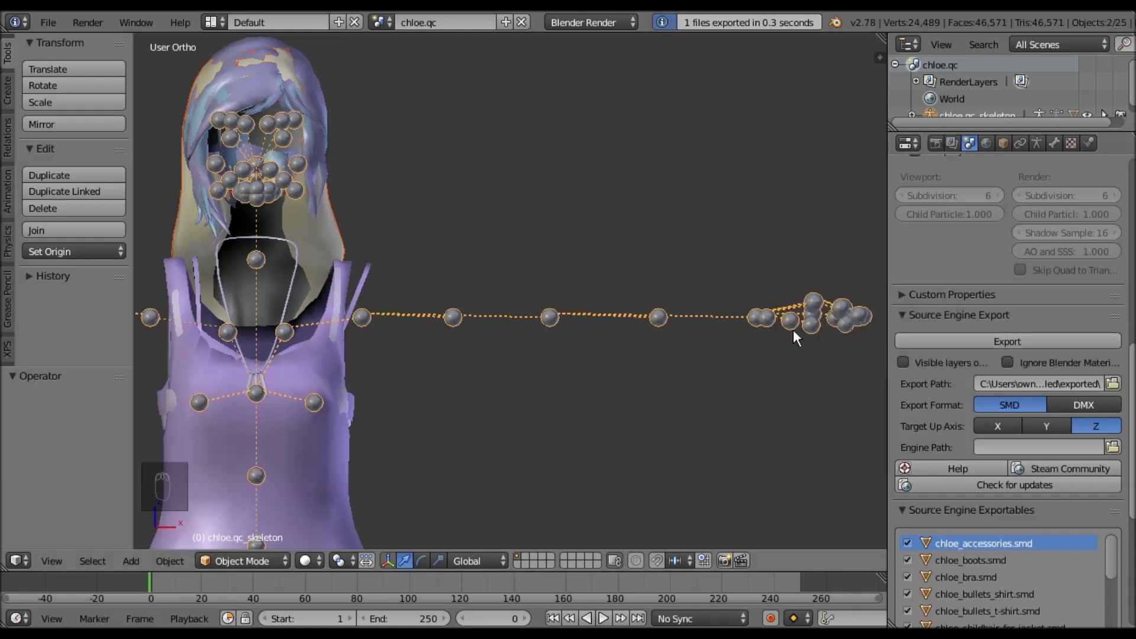
shift+right_click(789, 318)
key(x)
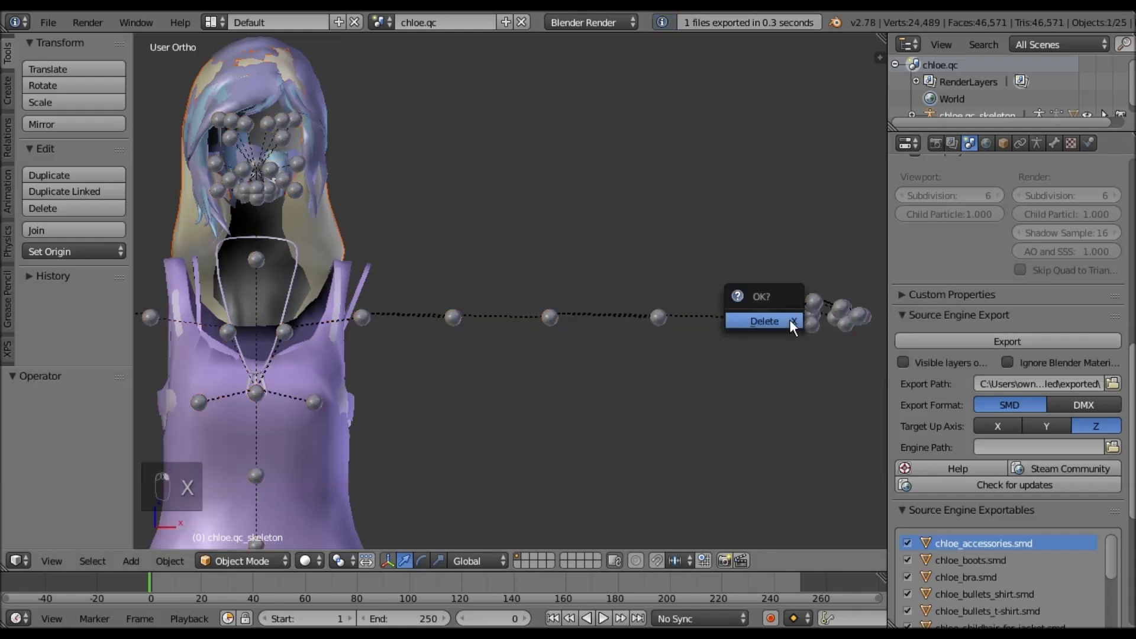
click(790, 318)
- Check the remaining meshes in wireframe, select chloe_ring on the hand with the bracelets, and restore solid shading
right_click(353, 98)
shift+middle_drag(549, 279, 448, 250)
key(z)
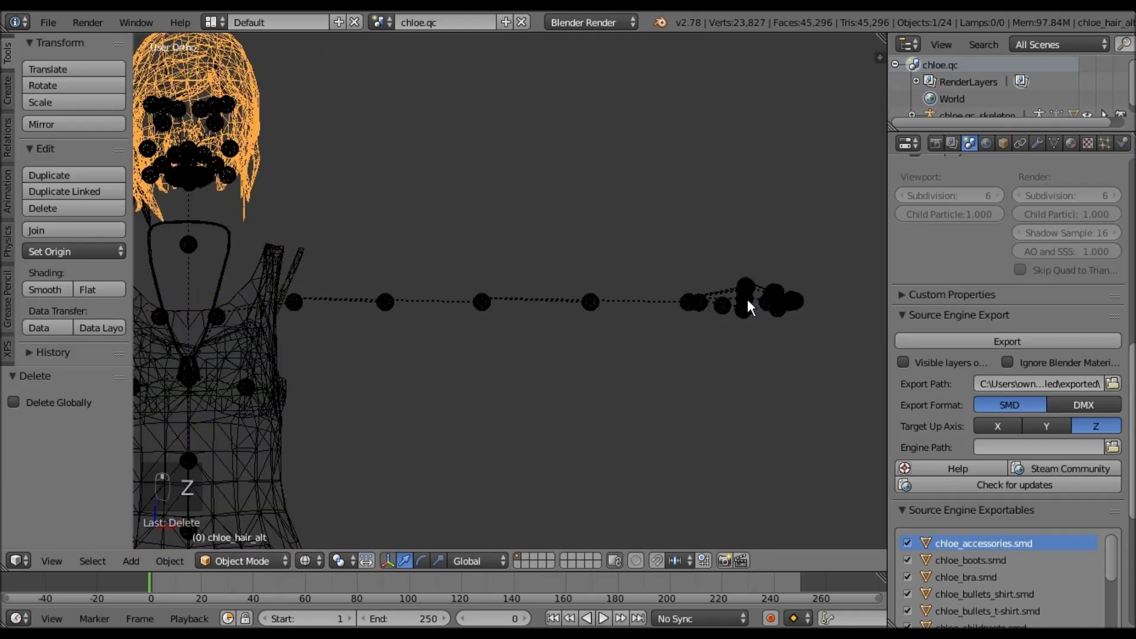
right_click(746, 298)
shift+middle_drag(138, 327, 645, 333)
shift+middle_drag(308, 329, 524, 362)
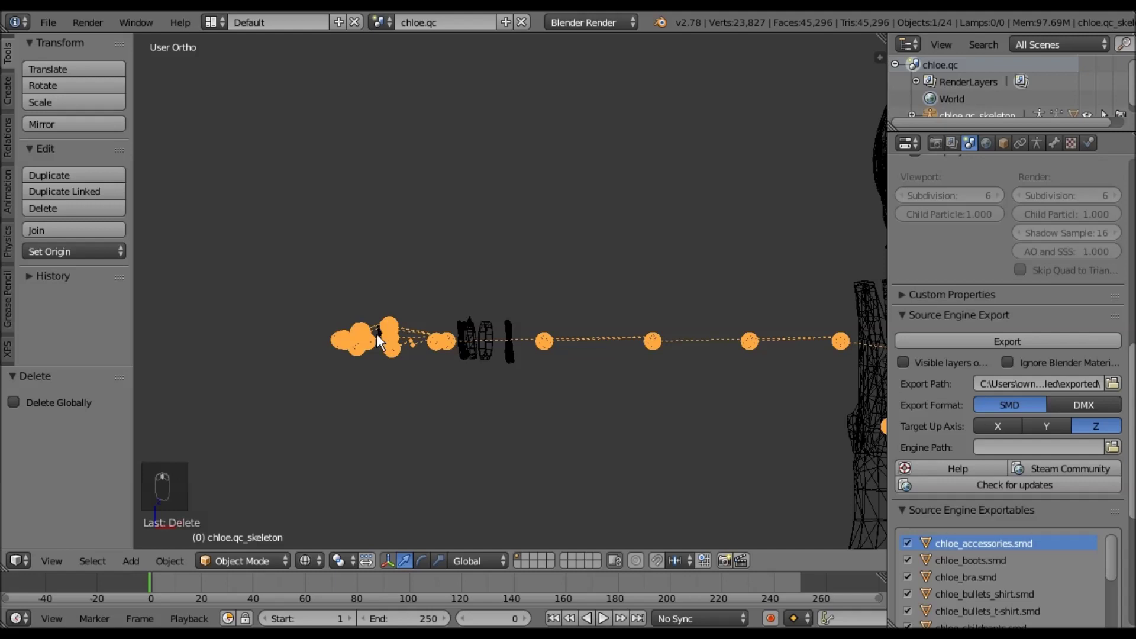
right_click(376, 334)
scroll(518, 361, up, 3)
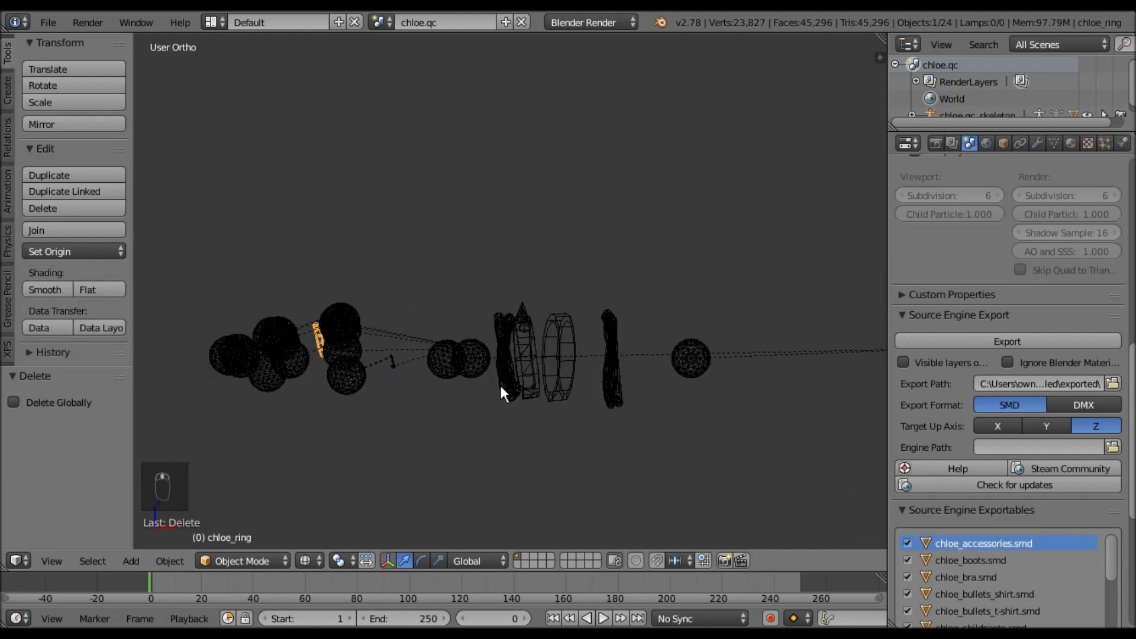
scroll(499, 382, down, 4)
key(z)
mouse_move(491, 371)
middle_down()
mouse_move(466, 375)
mouse_move(552, 361)
middle_up()
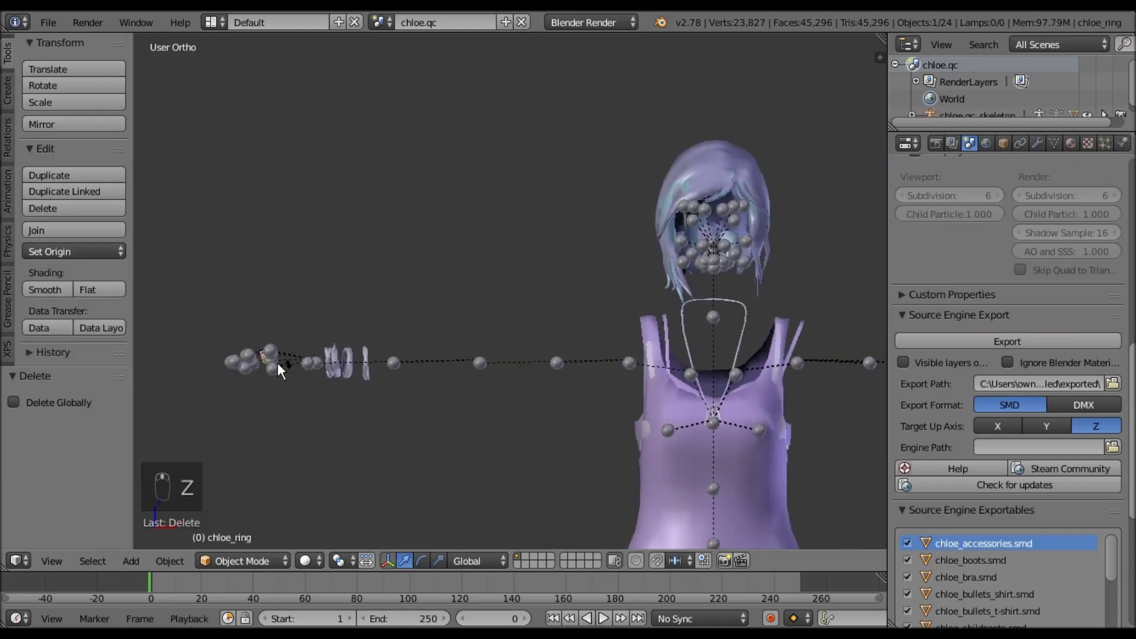
- Add the skeleton to the chloe_ring selection and apply location, rotation and scale to both
right_click(236, 367)
key(ctrl+a)
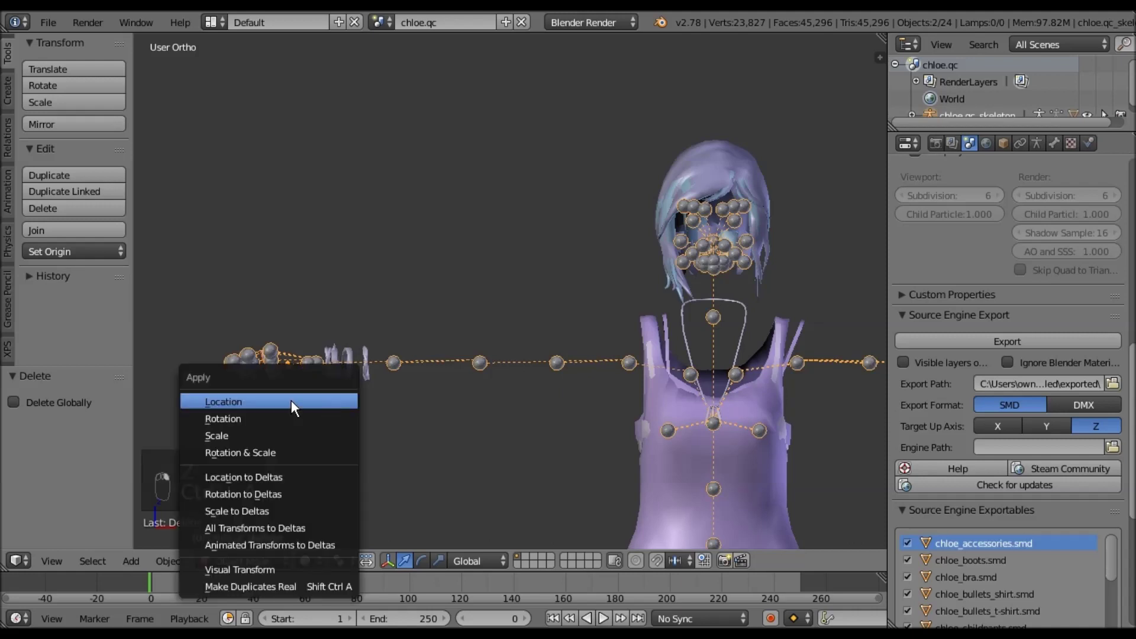
click(291, 400)
click(13, 424)
click(113, 443)
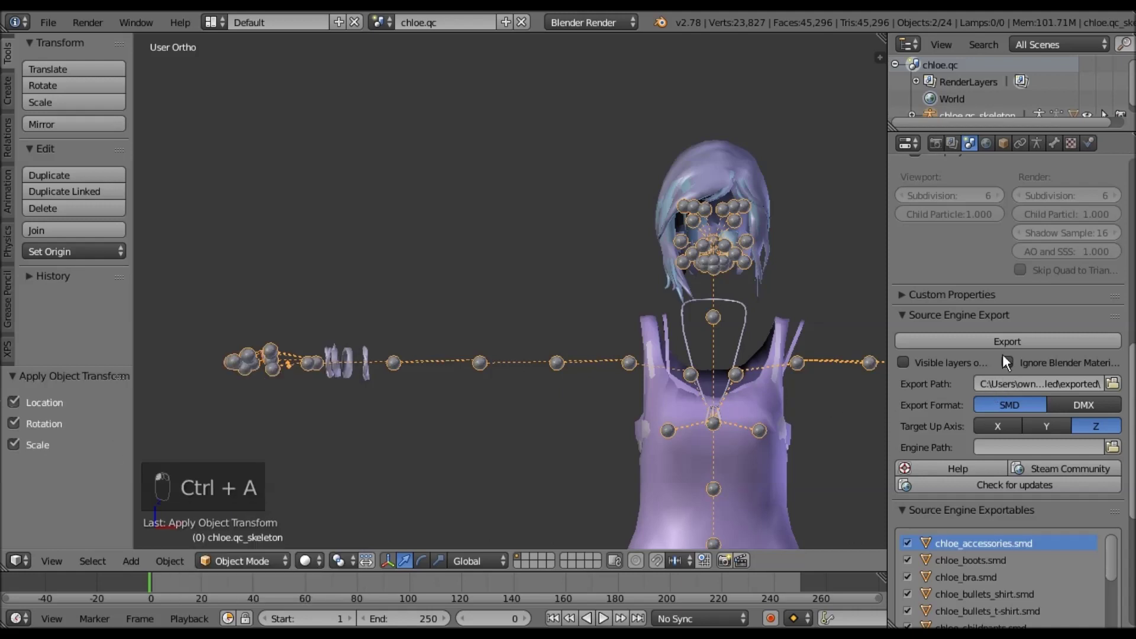
- Export the chloe_ring mesh as SMD and delete it while keeping the skeleton
click(996, 341)
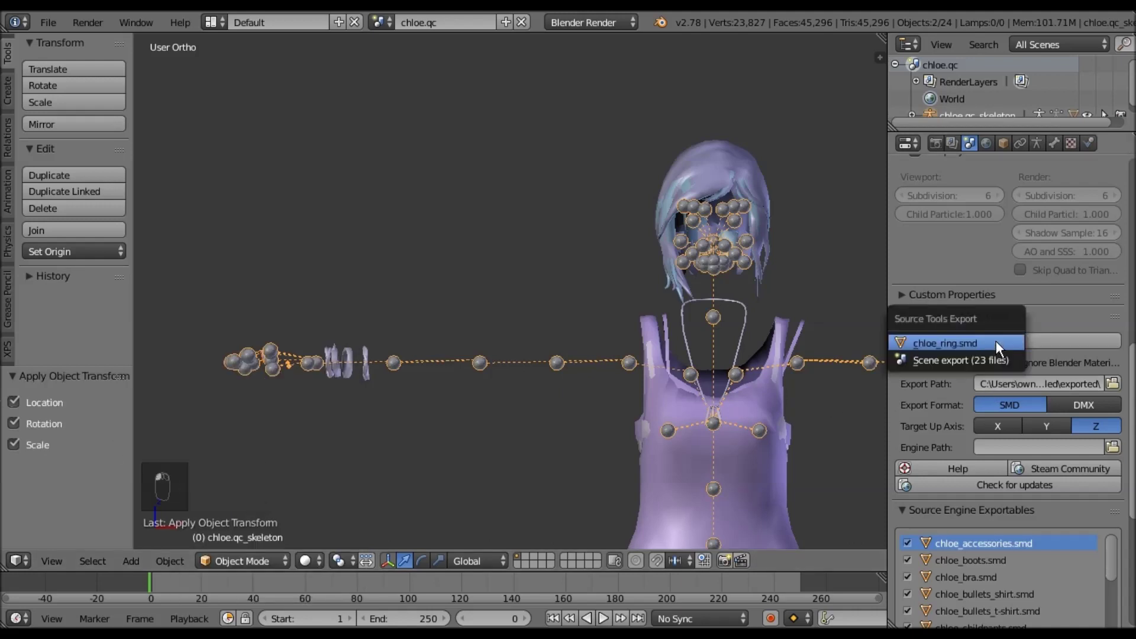
click(995, 341)
right_click(481, 358)
key(x)
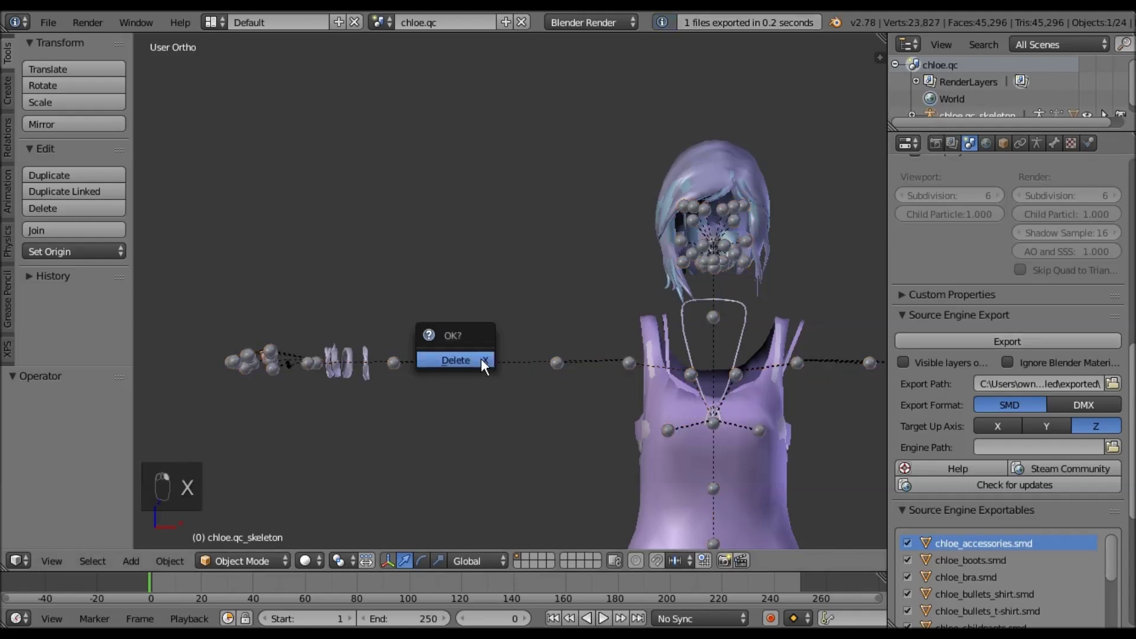
click(481, 359)
- Unhide the hidden meshes, hide the chloe_reference body, and select chloe_childpullover at the sleeve cuff
shift+middle_drag(518, 328, 557, 242)
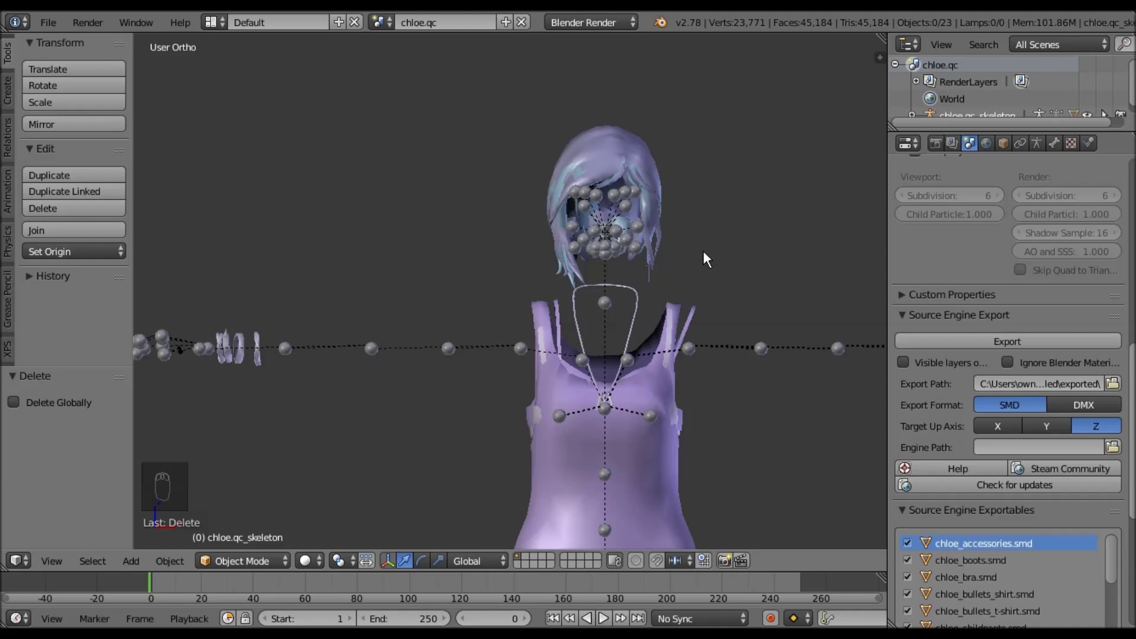
key(alt+h)
right_click(626, 218)
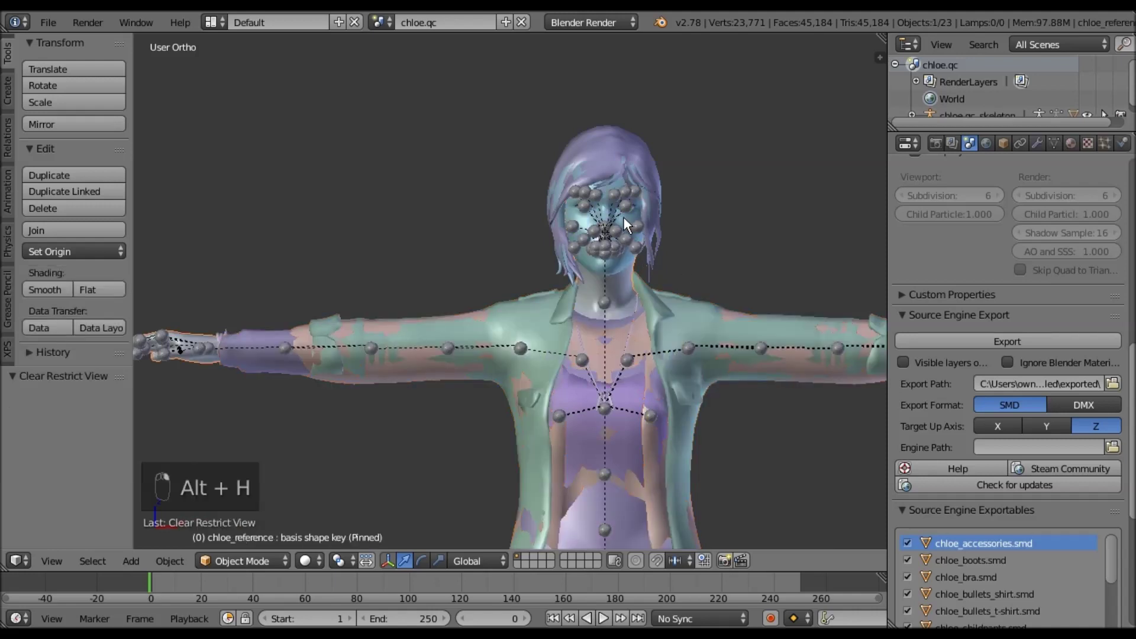
shift+middle_drag(327, 287, 391, 241)
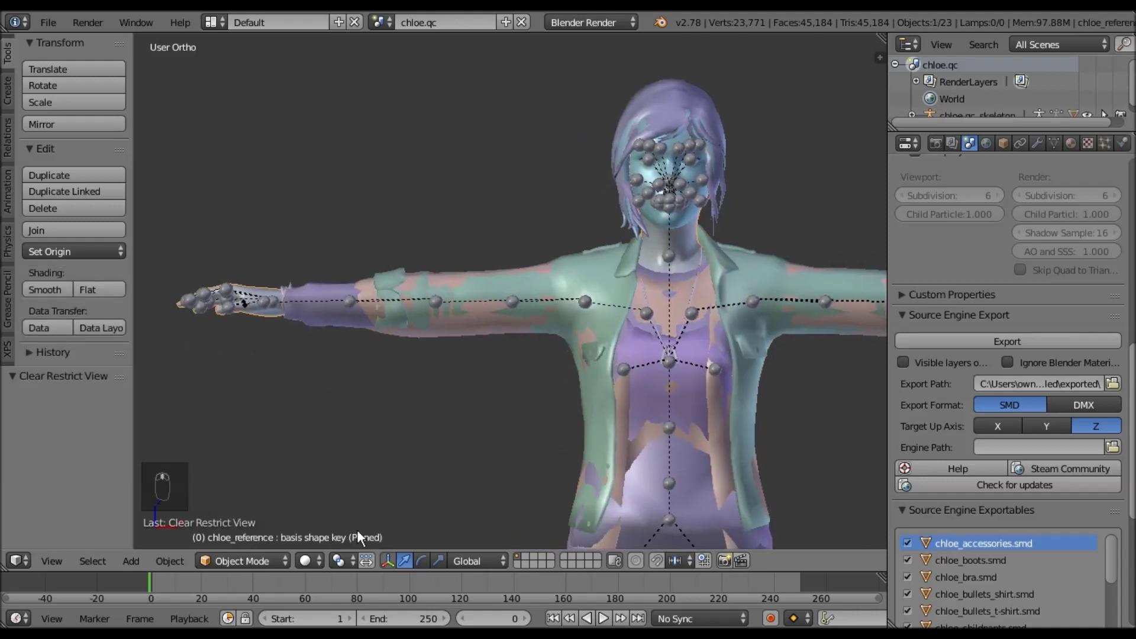
shift+middle_drag(493, 353, 181, 390)
ctrl+scroll(520, 263, down, 3)
shift+scroll(521, 263, down, 1)
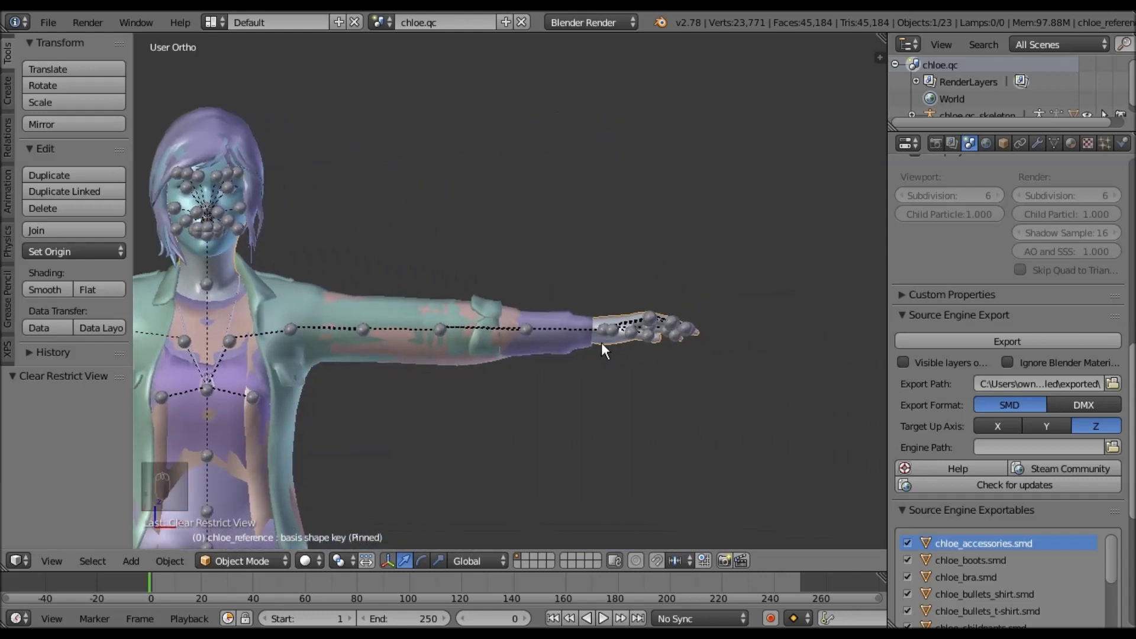
key(h)
right_click(586, 346)
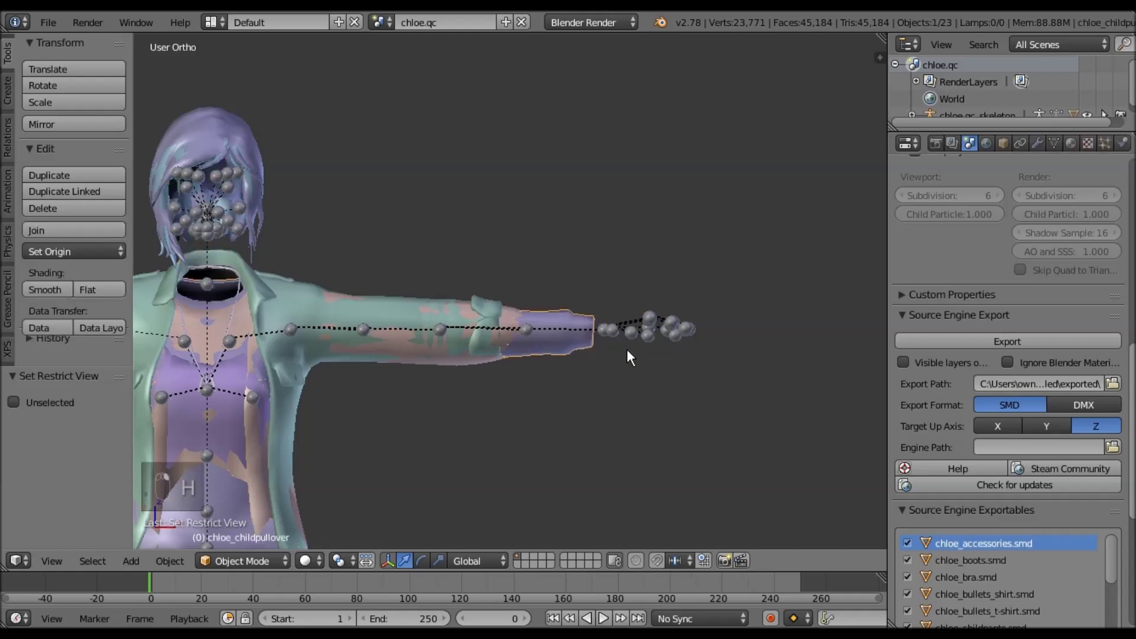
- Add the skeleton to the chloe_childpullover selection and apply location, rotation and scale to both
shift+right_click(653, 335)
key(ctrl+a)
click(638, 398)
click(13, 424)
click(14, 444)
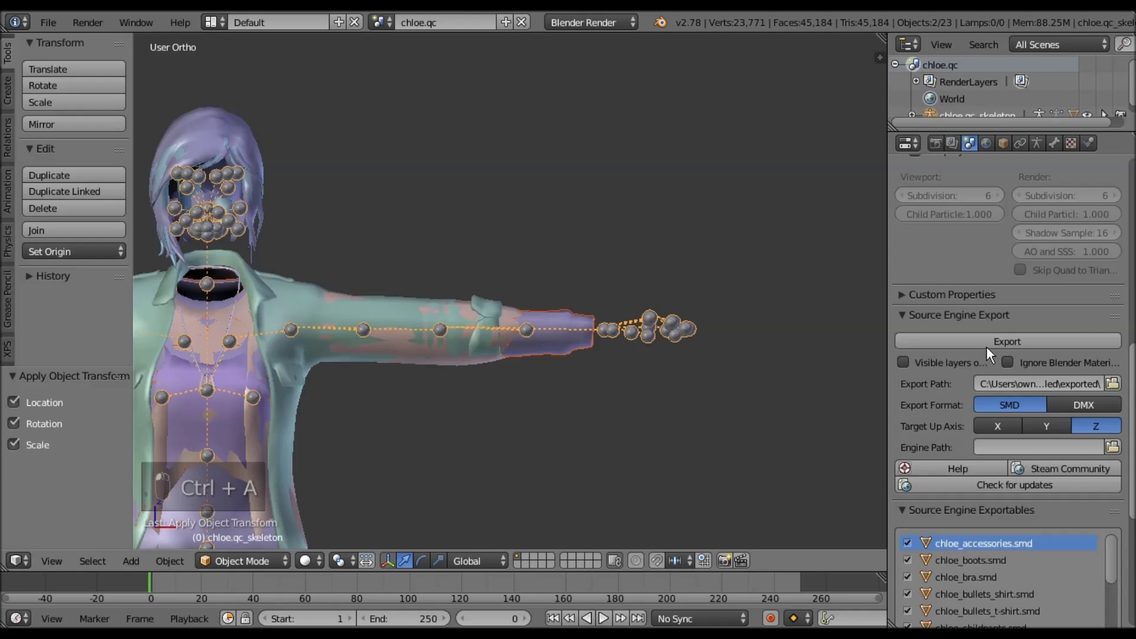
- Export the chloe_childpullover mesh as SMD and delete it while keeping the skeleton
click(950, 343)
click(927, 346)
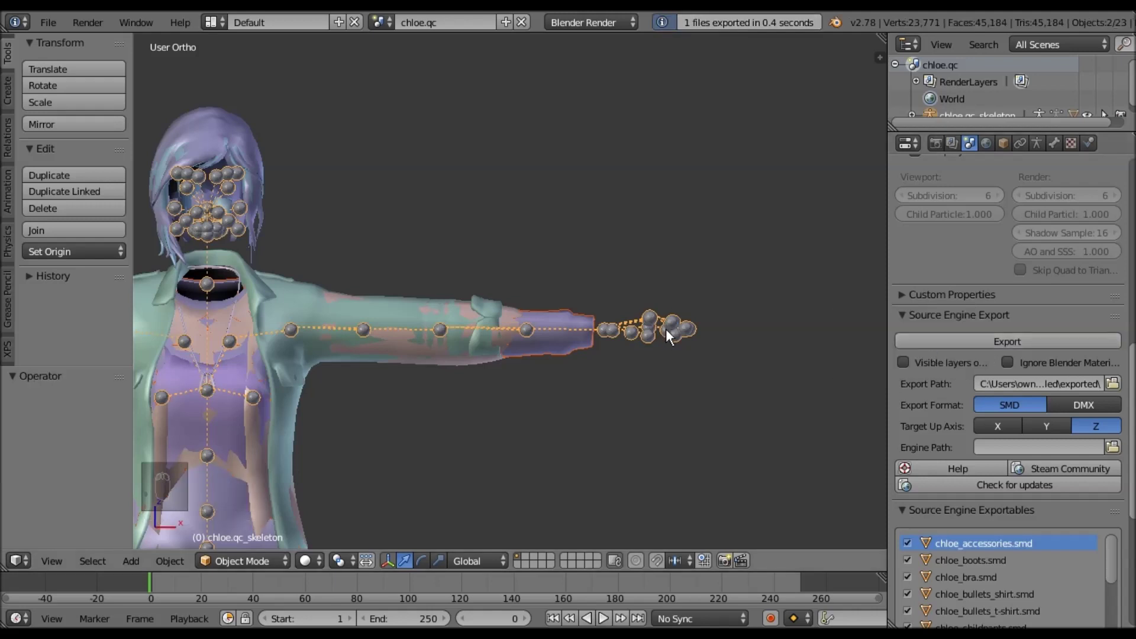
right_click(665, 328)
key(x)
click(665, 328)
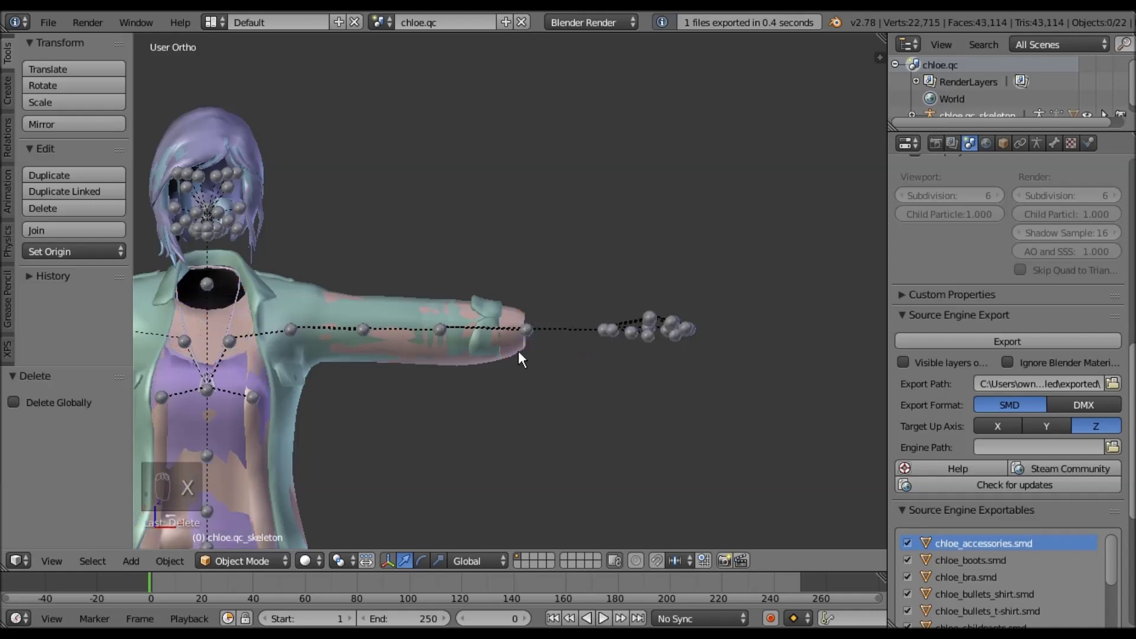
- Select the long-sleeved mesh under the jacket together with the skeleton and apply their location, rotation and scale
right_click(519, 353)
shift+right_click(664, 334)
key(ctrl+a)
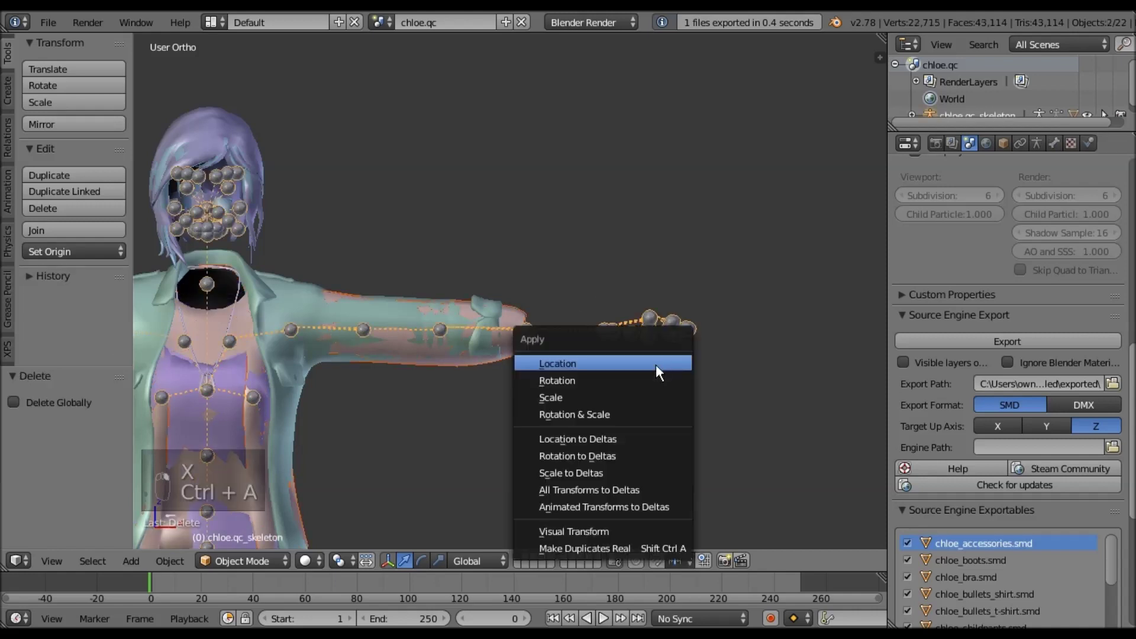
click(656, 365)
click(13, 423)
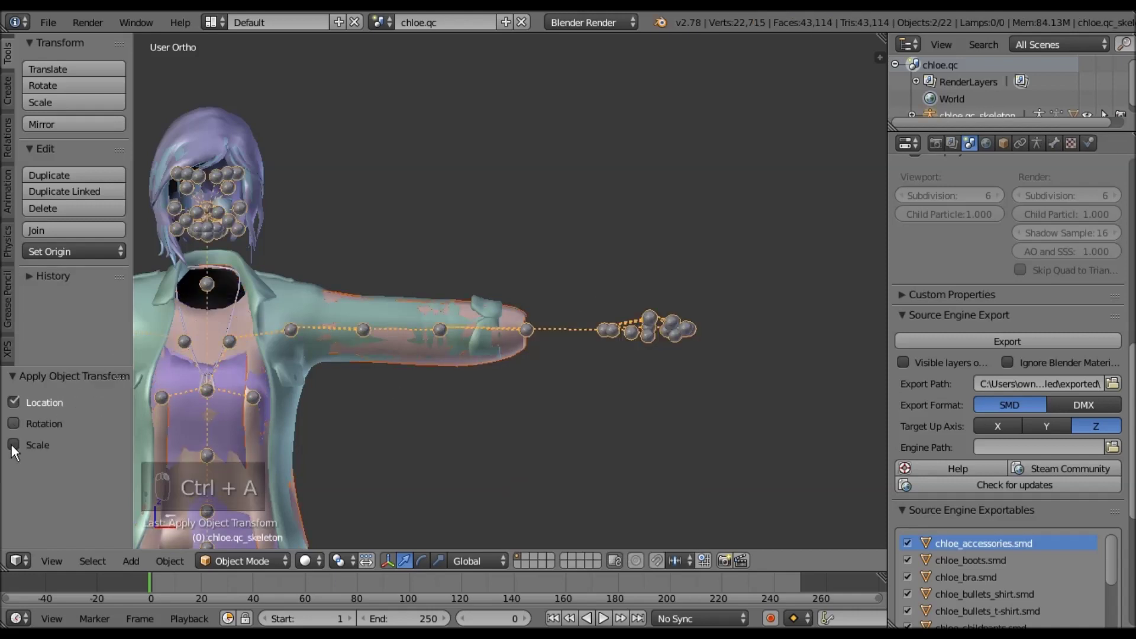
- Export the long-sleeved mesh under the jacket as SMD and delete it without the skeleton
click(942, 343)
click(942, 343)
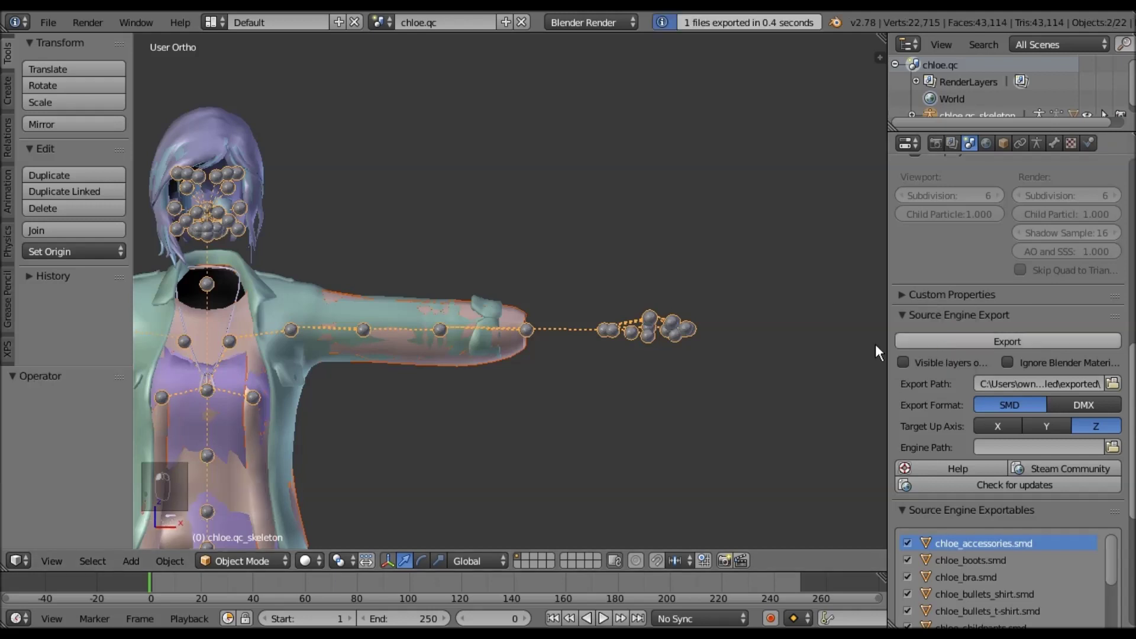
shift+right_click(621, 327)
key(x)
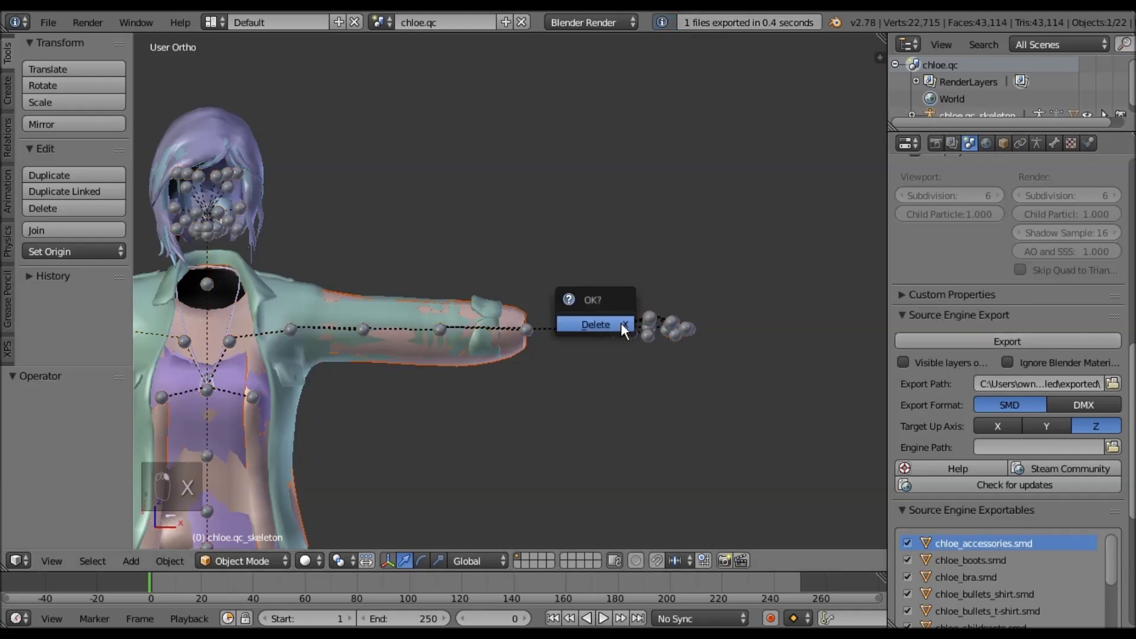
click(620, 322)
- Select chloe_jacket together with the skeleton and apply their location, rotation and scale
right_click(502, 306)
shift+right_click(633, 329)
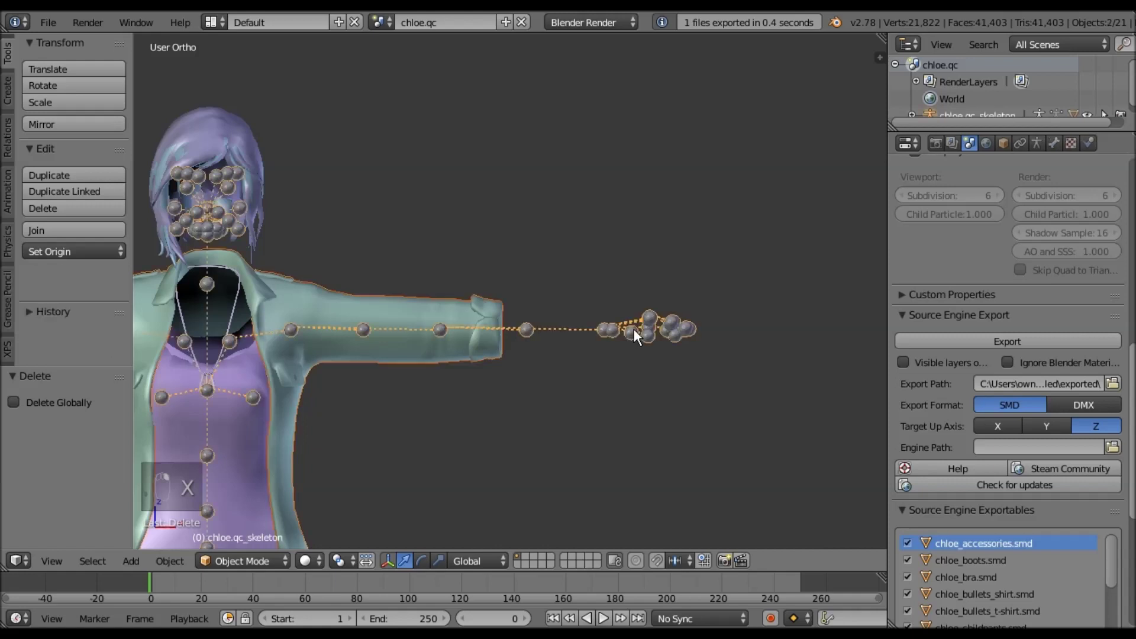
key(ctrl+a)
click(633, 329)
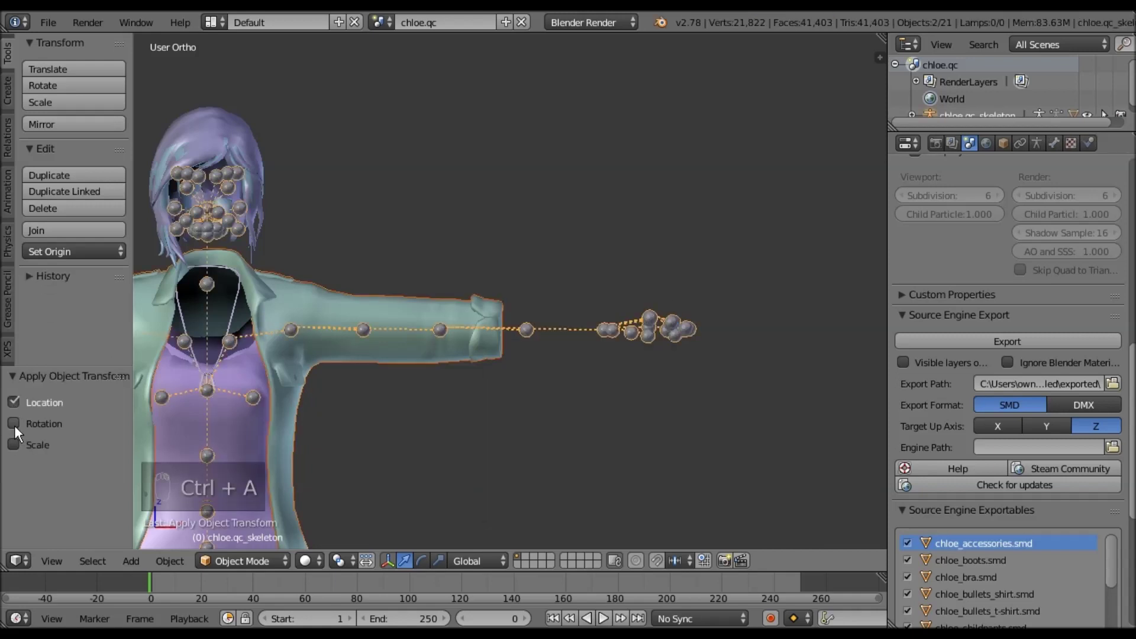
click(13, 444)
- Export the chloe_jacket mesh as SMD and delete it while keeping the skeleton
click(1007, 341)
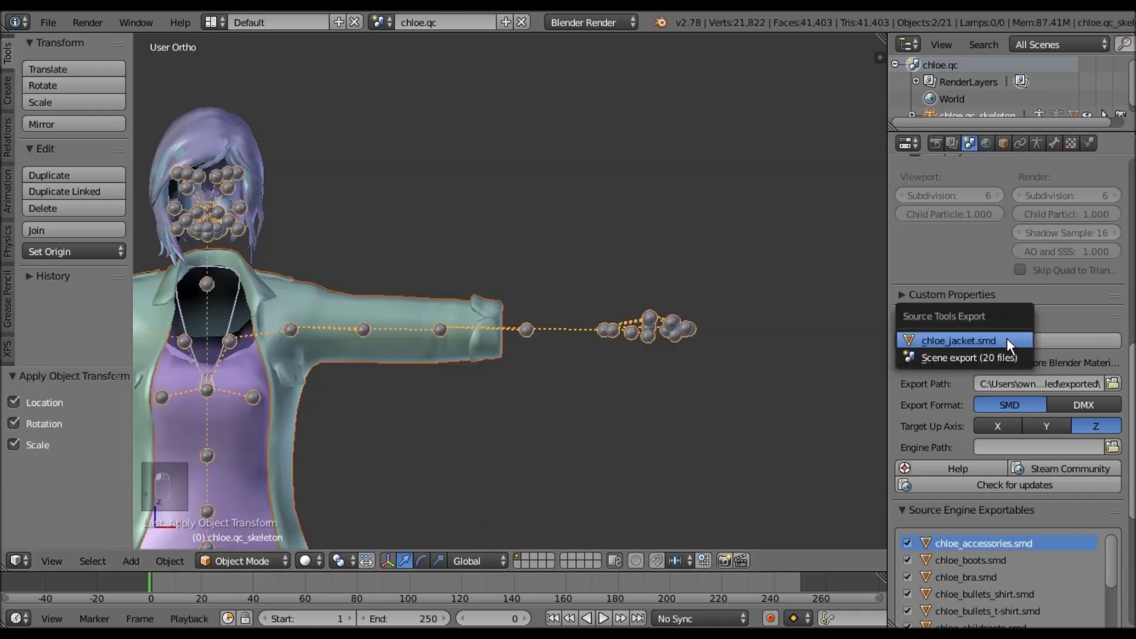
click(1007, 340)
key(x)
- Apply transforms to each bullet necklace mesh with the skeleton, export each as SMD, and delete it
key(ctrl+a)
click(937, 341)
click(937, 341)
key(ctrl+a)
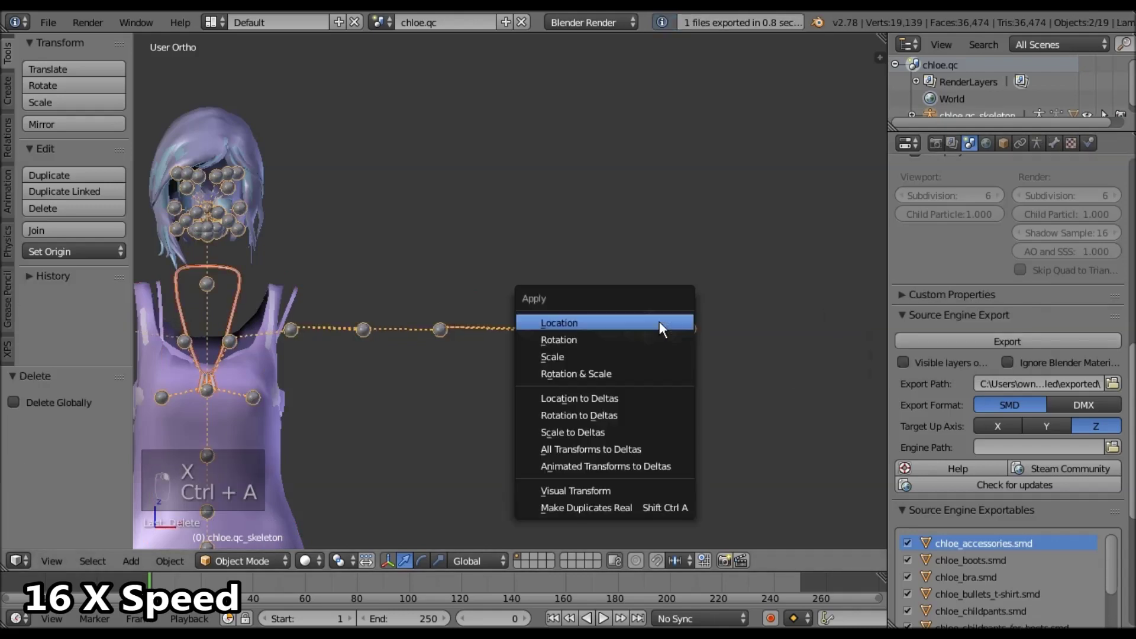
click(659, 323)
key(x)
- Apply transforms to the remaining hair meshes with the skeleton, export each as SMD, and delete them
shift+right_click(645, 329)
click(1028, 342)
key(x)
key(ctrl+a)
click(989, 342)
- Apply location, rotation and scale to the tank top, the other top layer and chloe_boots with the skeleton, exporting and deleting each mesh
key(ctrl+a)
click(13, 443)
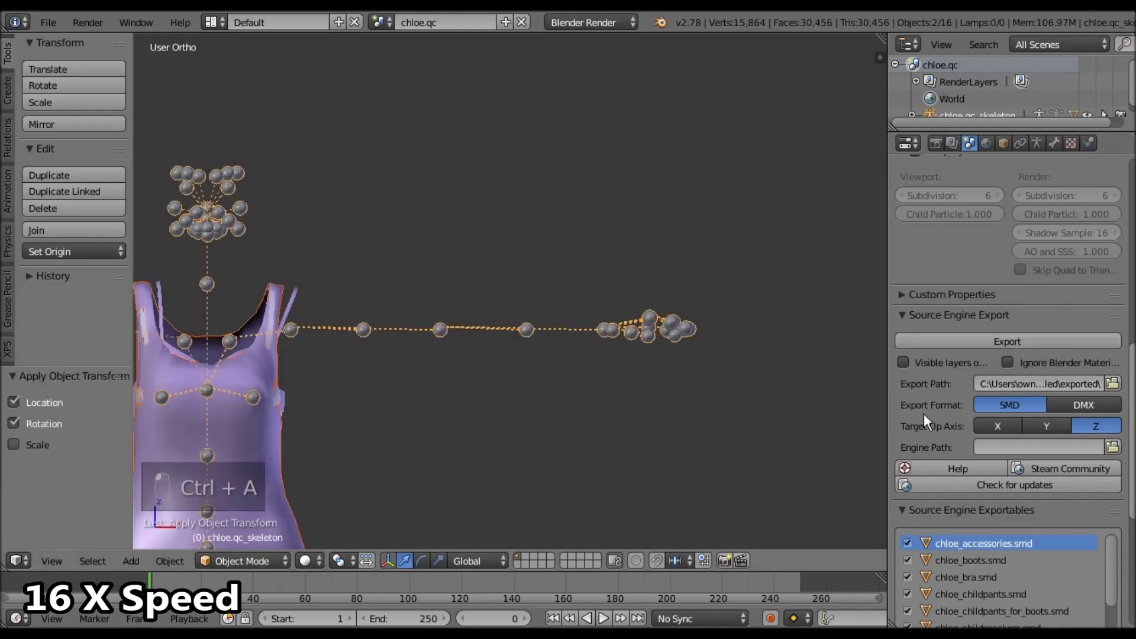
key(ctrl+a)
key(x)
key(ctrl+a)
click(947, 342)
key(x)
- Apply transforms to chloe_jeans with the skeleton, export the mesh as SMD, and delete it
key(ctrl+a)
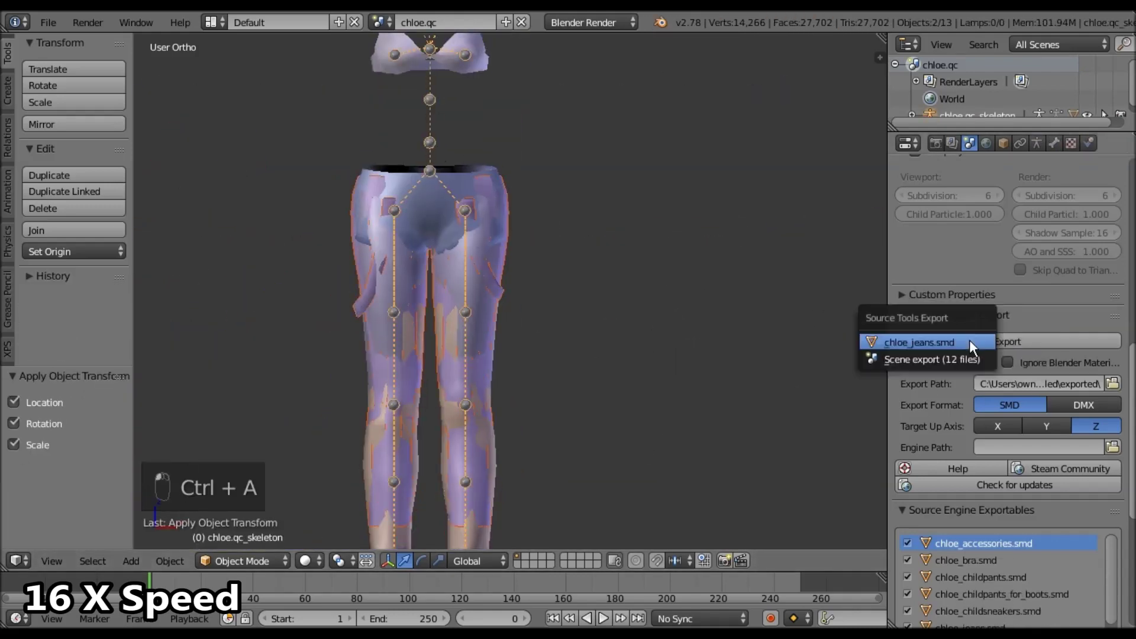
click(972, 342)
key(x)
- Process chloe_childpants_for_boots and the next leg mesh with the skeleton: apply transforms, export as SMD, and delete each mesh
key(ctrl+a)
click(990, 342)
key(x)
key(ctrl+a)
click(982, 342)
key(x)
- Apply transforms, export as SMD, and delete the remaining leg and footwear meshes, including chloe_jeans_alt, chloe_childpants and chloe_childsneakers
click(976, 342)
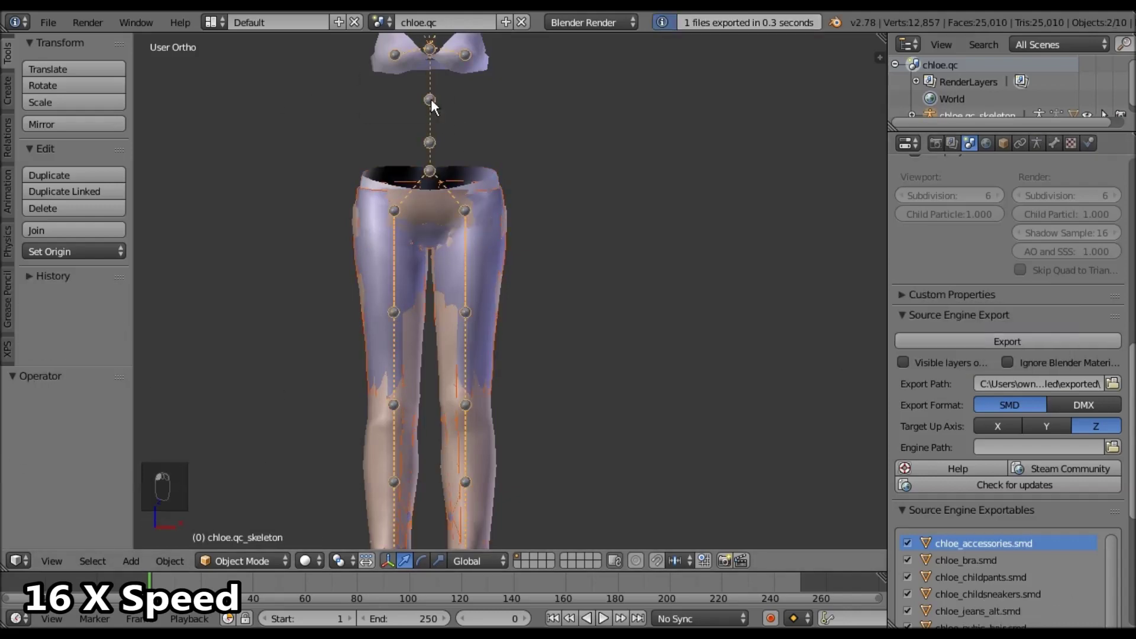
key(ctrl+a)
click(975, 342)
click(975, 347)
key(x)
key(ctrl+a)
key(x)
key(ctrl+a)
key(x)
- Unhide the body, apply transforms to chloe_bra and chloe_underwear with the skeleton, export each as SMD, and delete them
key(alt+h)
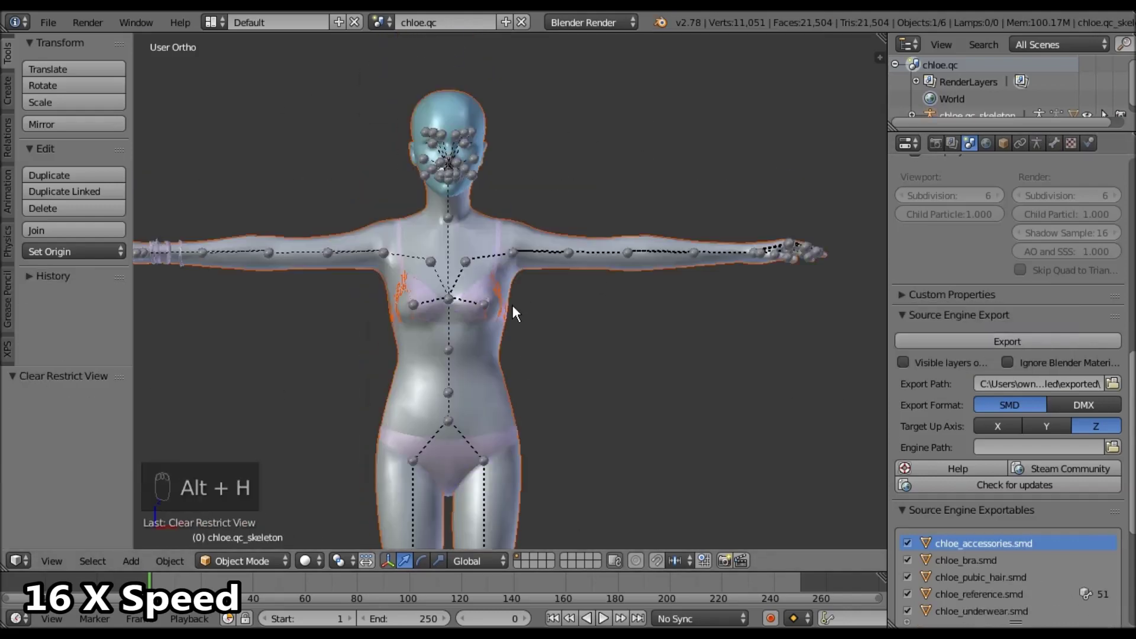
key(ctrl+a)
click(1046, 341)
key(x)
right_click(512, 385)
key(x)
- Apply transforms to the small leftover mesh at the hips with the skeleton, export it as SMD, and delete it
key(ctrl+a)
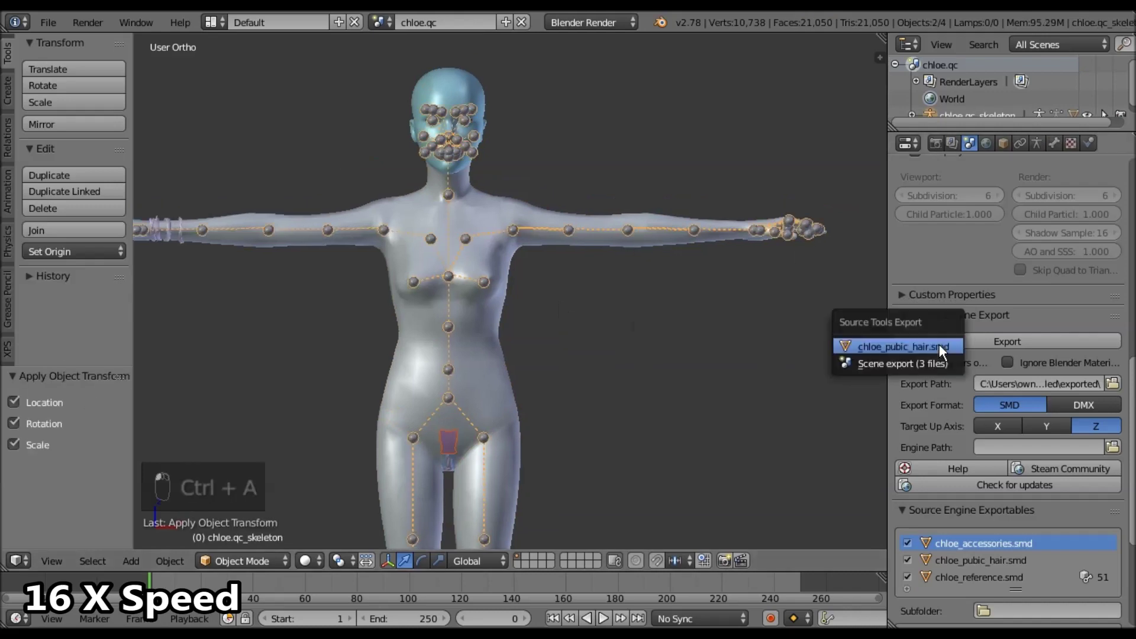
click(940, 344)
key(x)
- Hide the body and the bracelets, switch to front view, and set the skeleton's bone display to Stick
right_click(376, 257)
key(h)
click(982, 342)
key(h)
key(KP_1)
click(1037, 143)
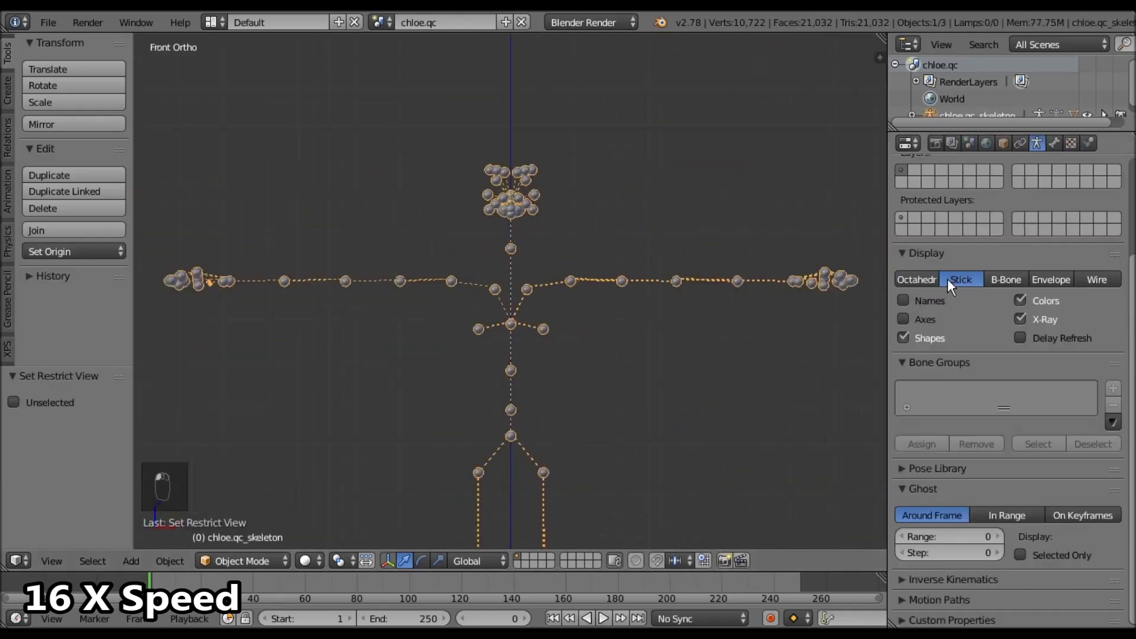
click(958, 278)
- Unhide the body and bracelets and examine how the skeleton fits them from the front
key(a)
scroll(637, 248, up, 5)
key(KP_1)
scroll(637, 248, down, 4)
key(alt+h)
right_click(591, 230)
click(903, 338)
scroll(632, 267, up, 1)
shift+middle_drag(241, 258, 243, 286)
shift+middle_drag(809, 239, 969, 279)
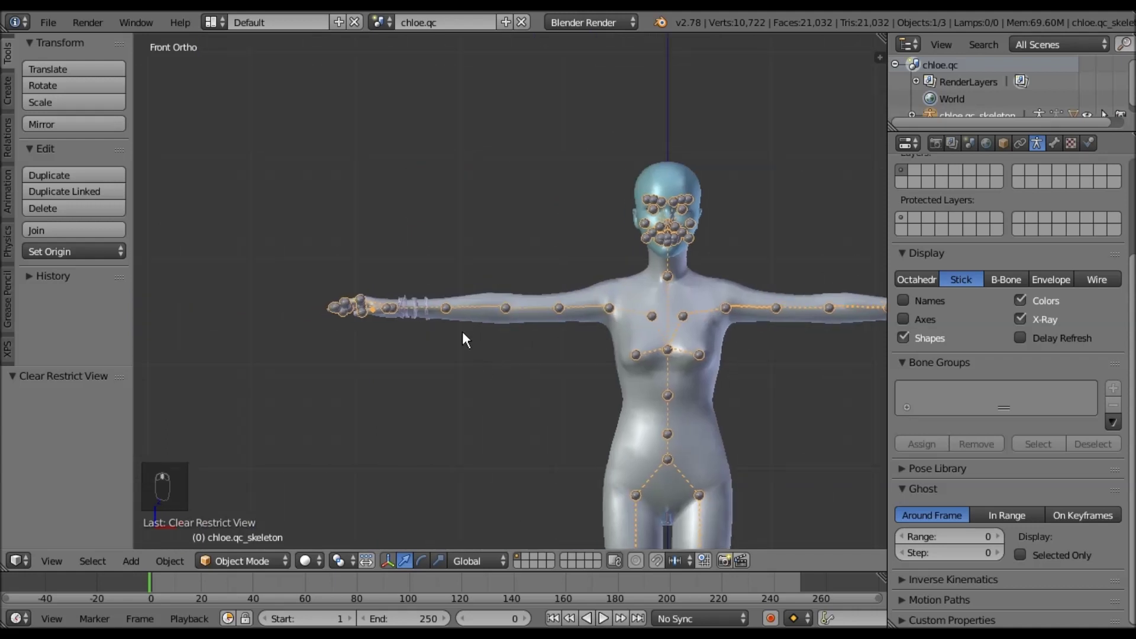
- Select the chloe_reference body mesh near the wrist and hide it to isolate the bracelets and skeleton
right_click(425, 317)
scroll(481, 325, up, 3)
shift+right_click(409, 320)
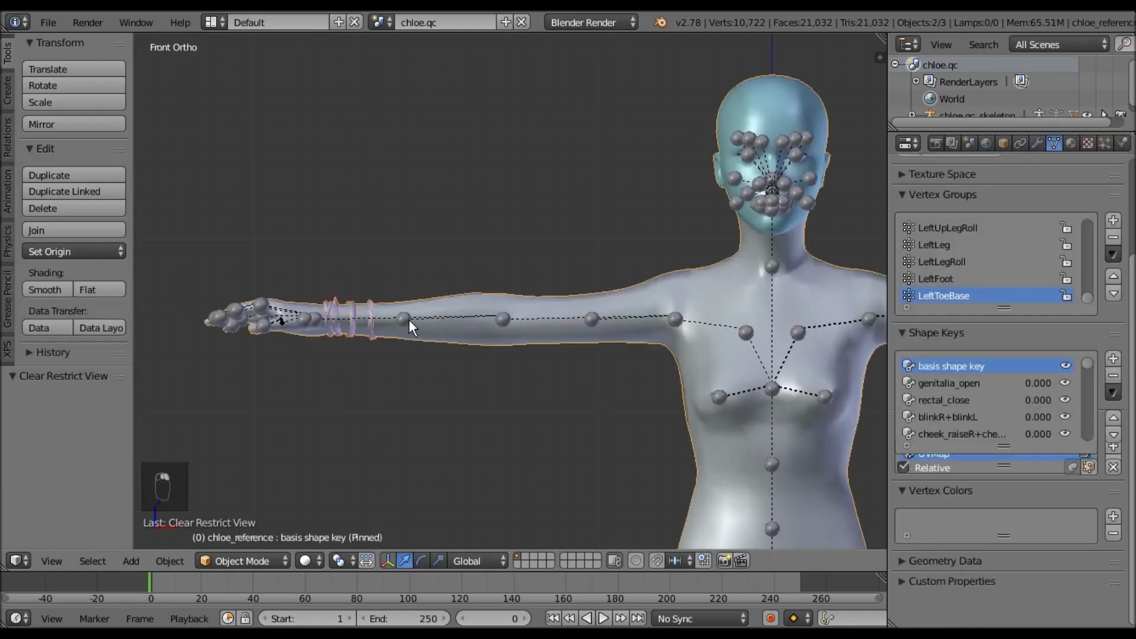
key(h)
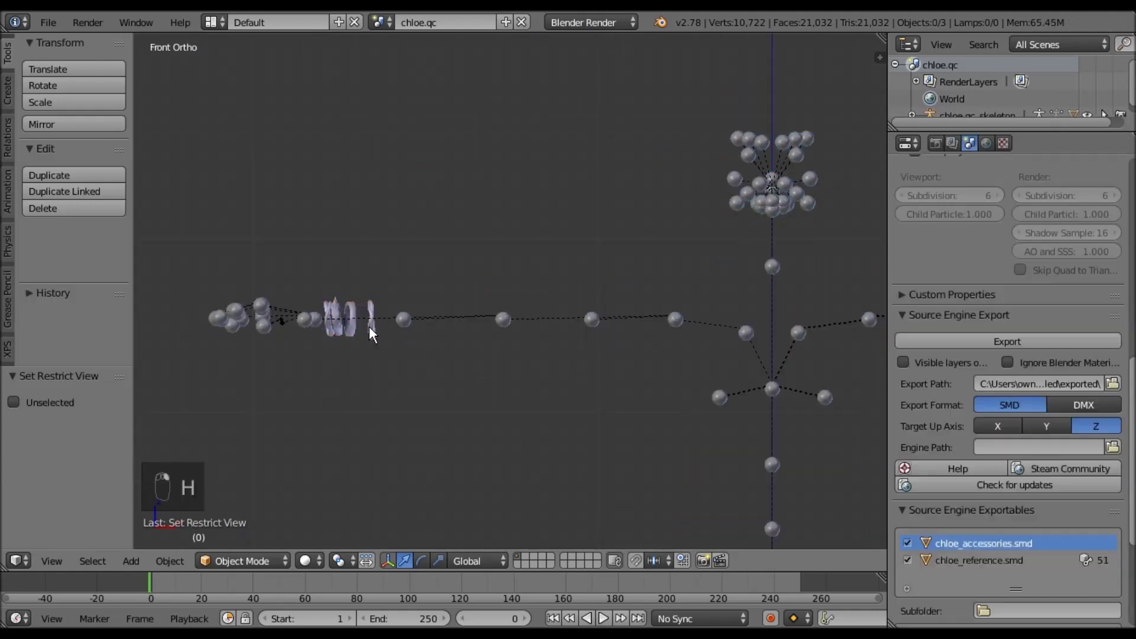
- Select the chloe_accessories bracelets together with the skeleton and apply their location, rotation and scale
shift+right_click(399, 320)
key(ctrl+a)
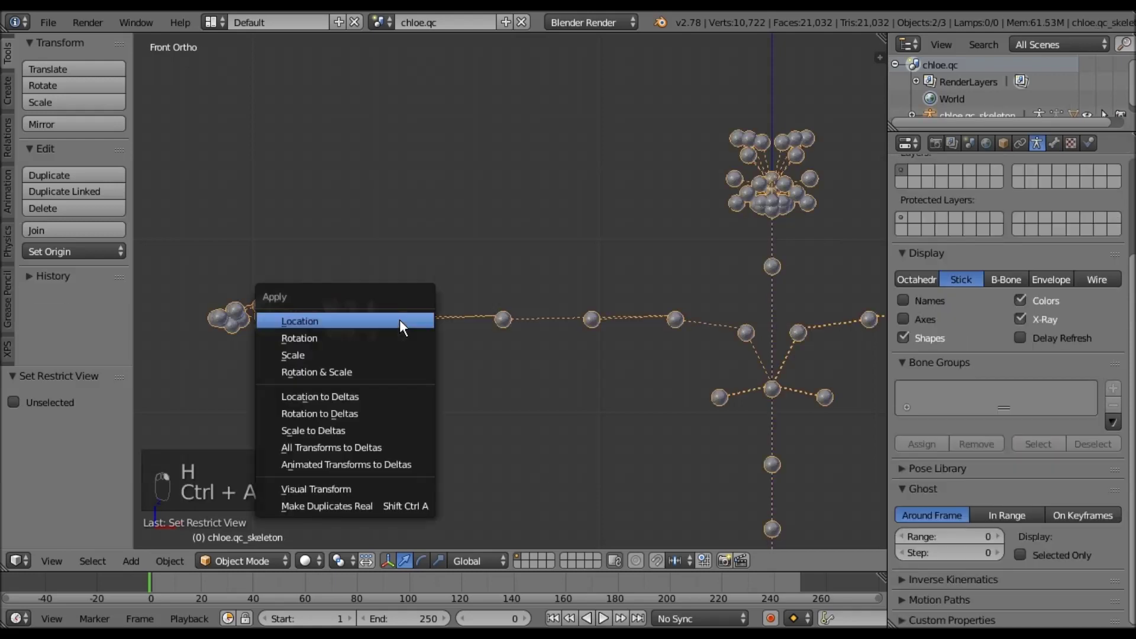
click(399, 320)
click(16, 426)
click(16, 449)
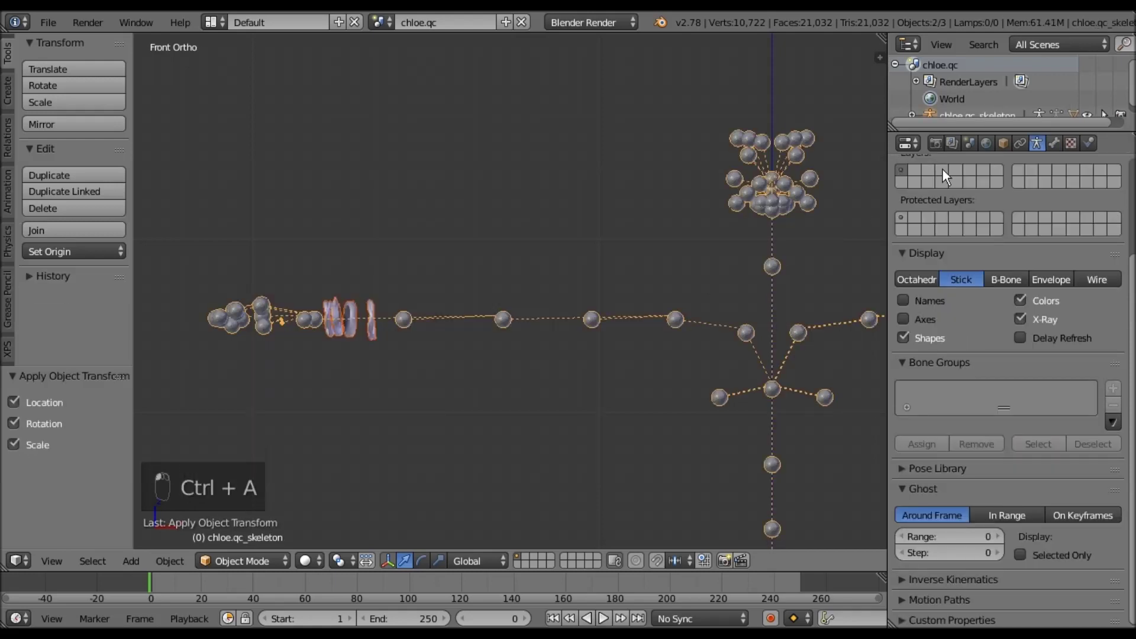
- Export the chloe_accessories mesh as SMD and delete it while keeping the skeleton
click(968, 143)
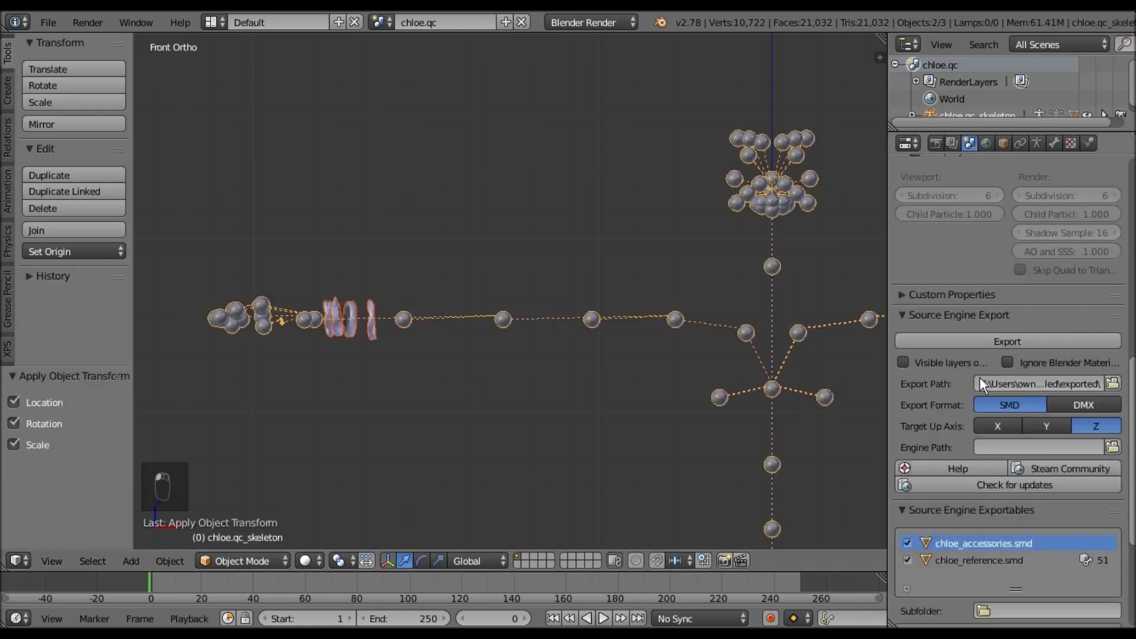
click(985, 343)
click(984, 343)
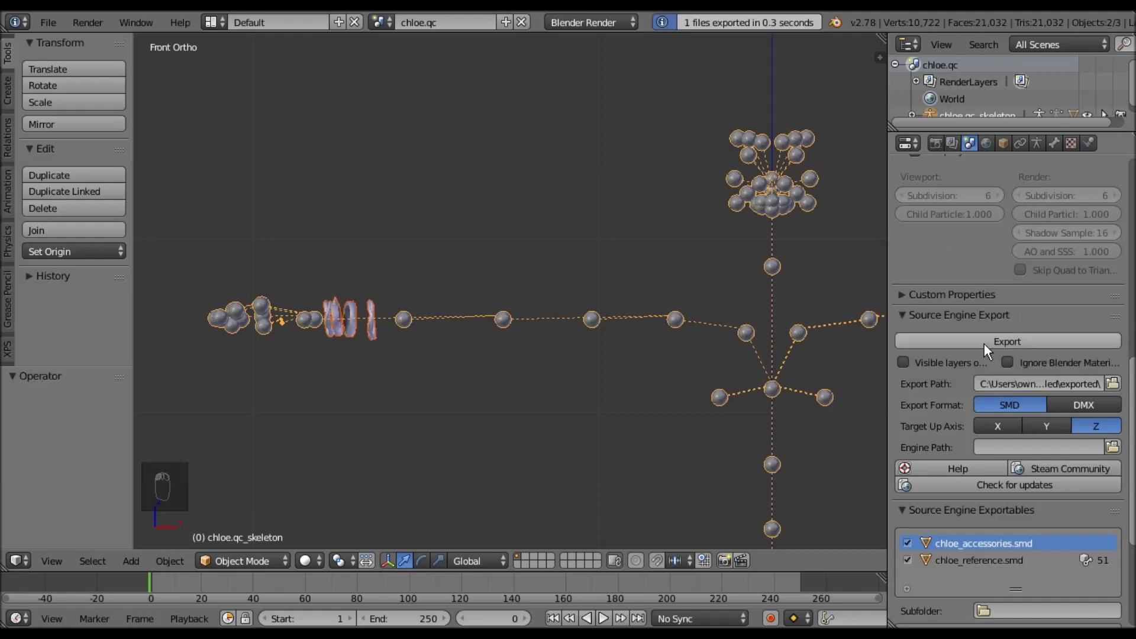
key(x)
click(410, 314)
- Unhide the chloe_reference body mesh and make the skeleton the only selected object, with the figure centered
shift+middle_drag(414, 293, 366, 276)
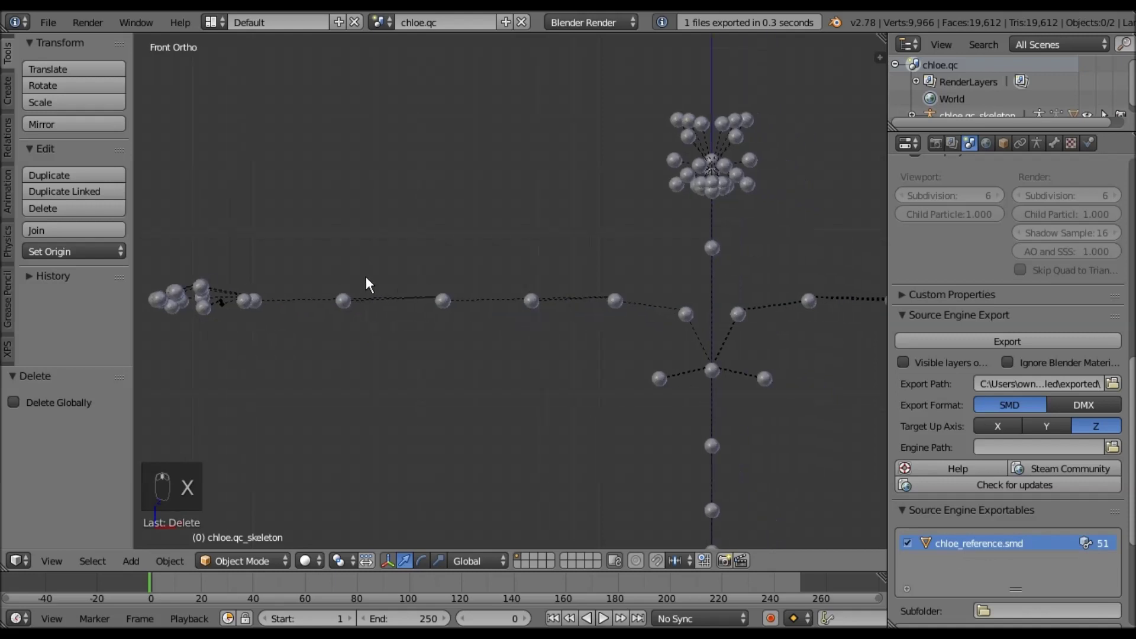
key(alt+h)
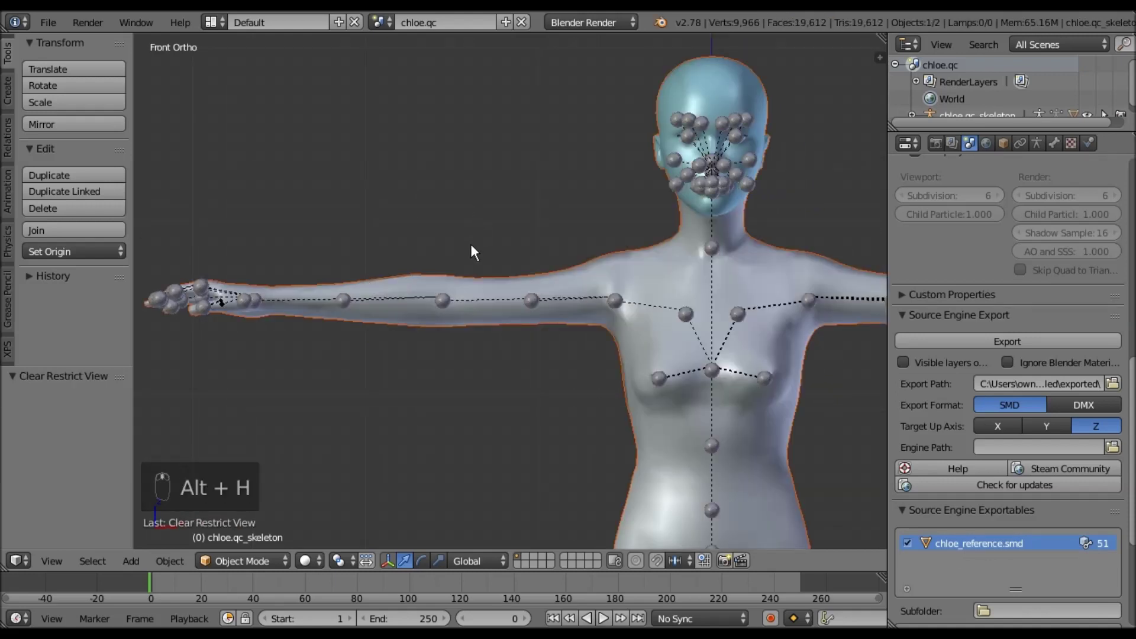
scroll(630, 277, down, 2)
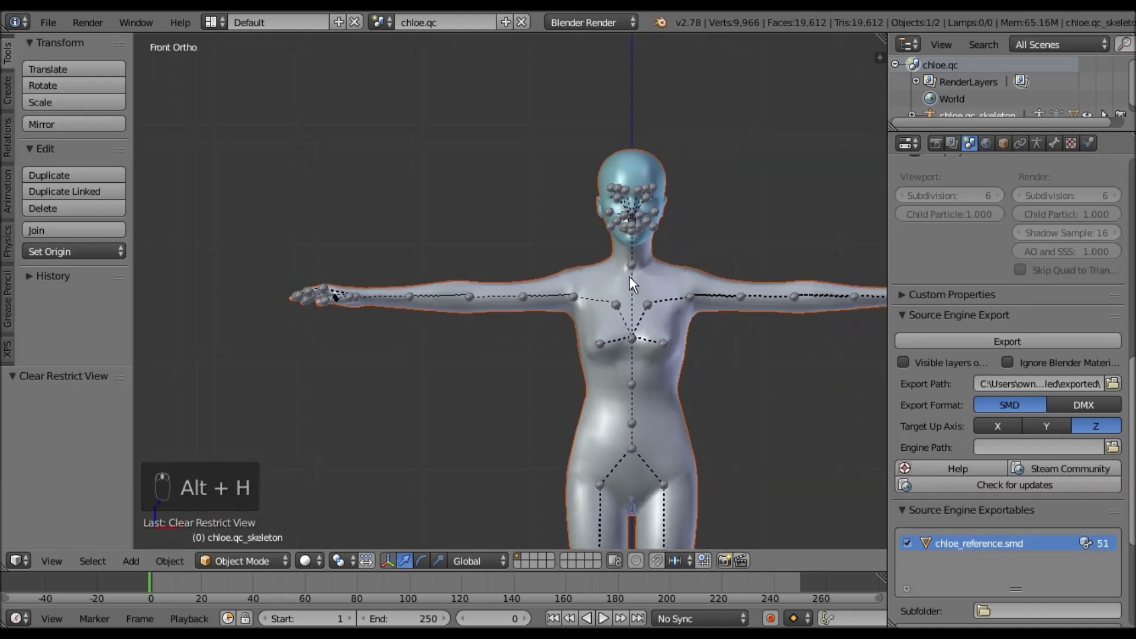
click(647, 307)
click(647, 307)
shift+middle_drag(738, 346, 627, 301)
shift+middle_drag(583, 228, 567, 176)
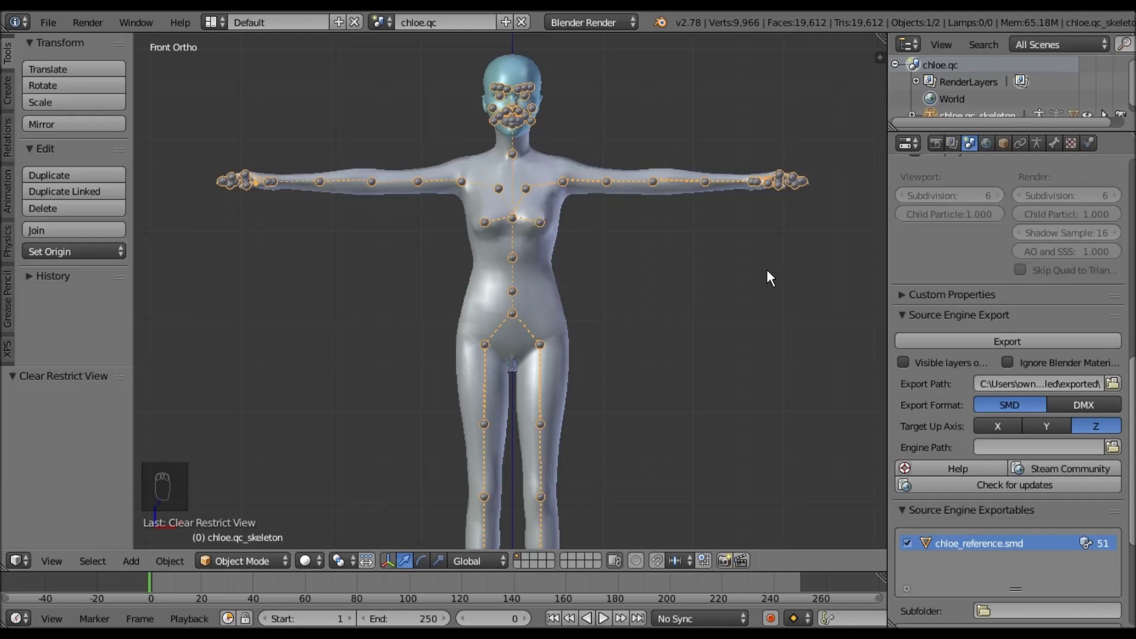
- Move the chloe_reference mesh aside from the skeleton in wireframe shading and undo the move
key(ctrl+i)
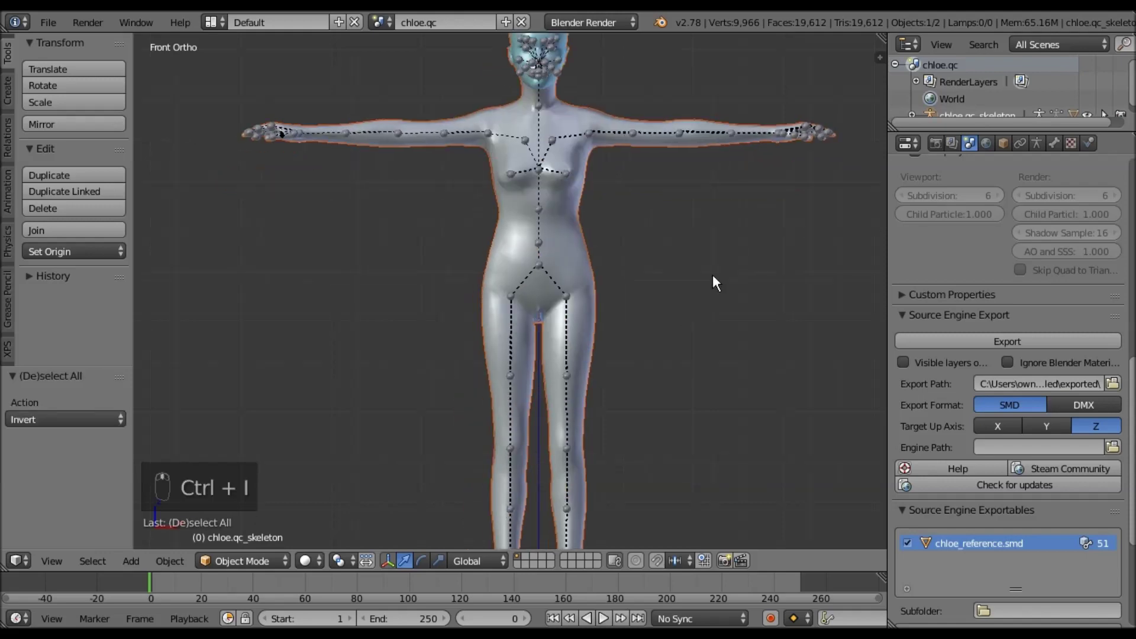
key(z)
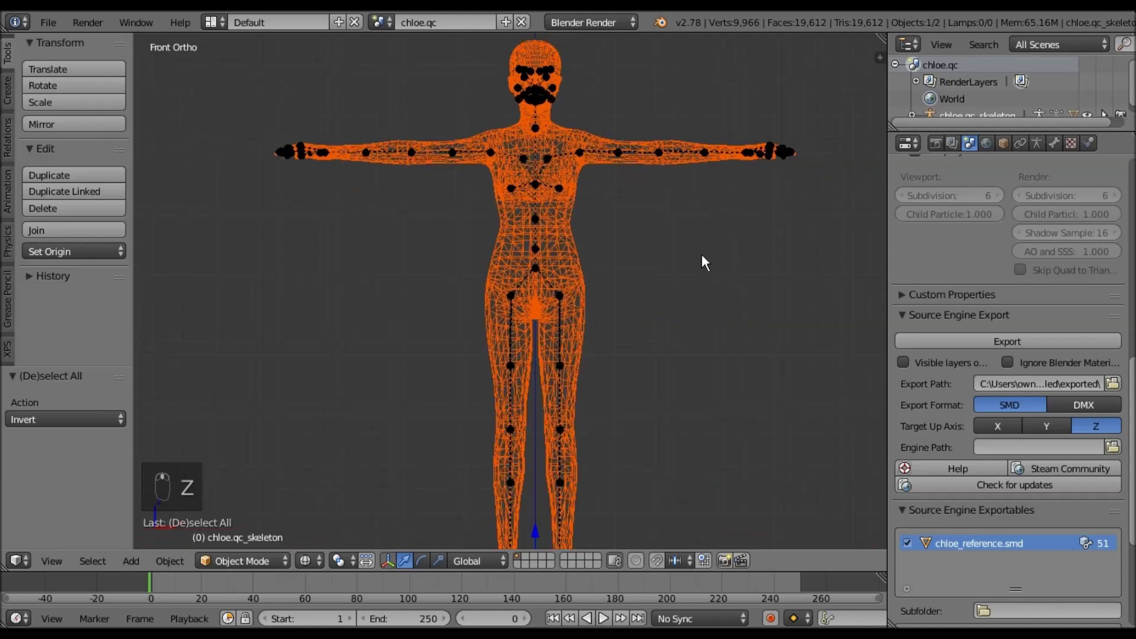
scroll(469, 203, up, 3)
shift+middle_drag(579, 411, 677, 273)
scroll(648, 397, down, 4)
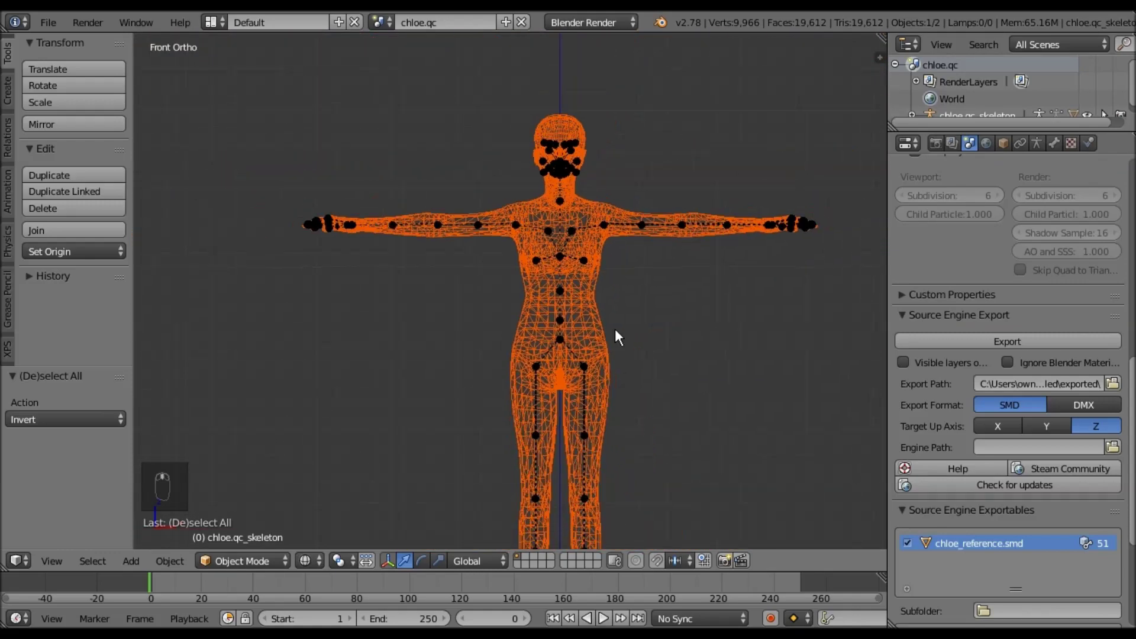
scroll(615, 329, up, 2)
key(g)
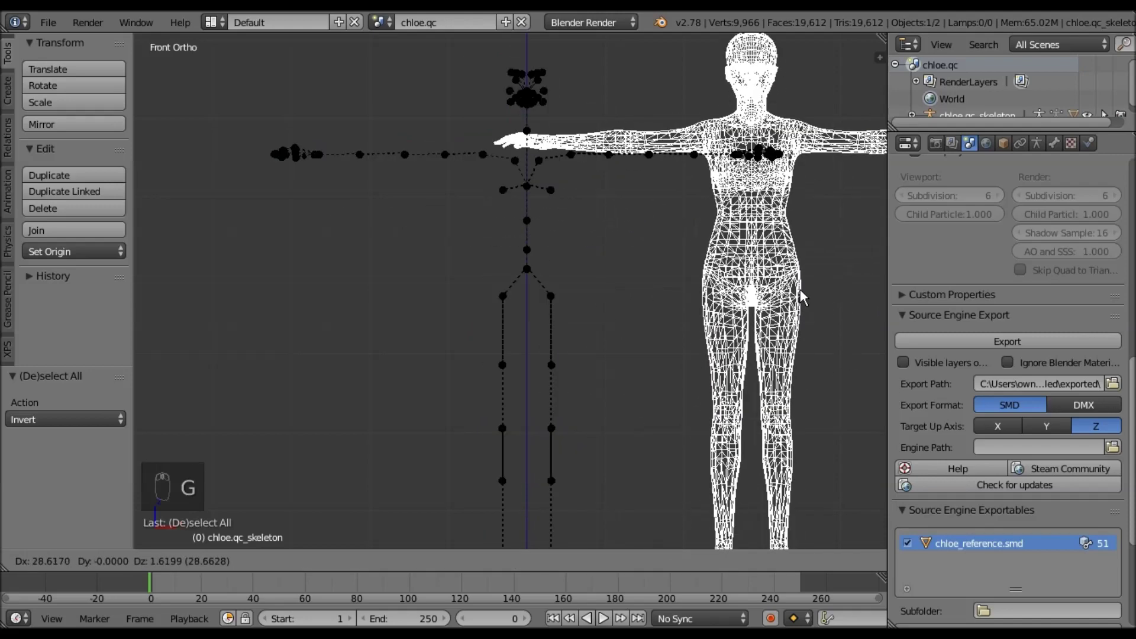
key(ctrl+z)
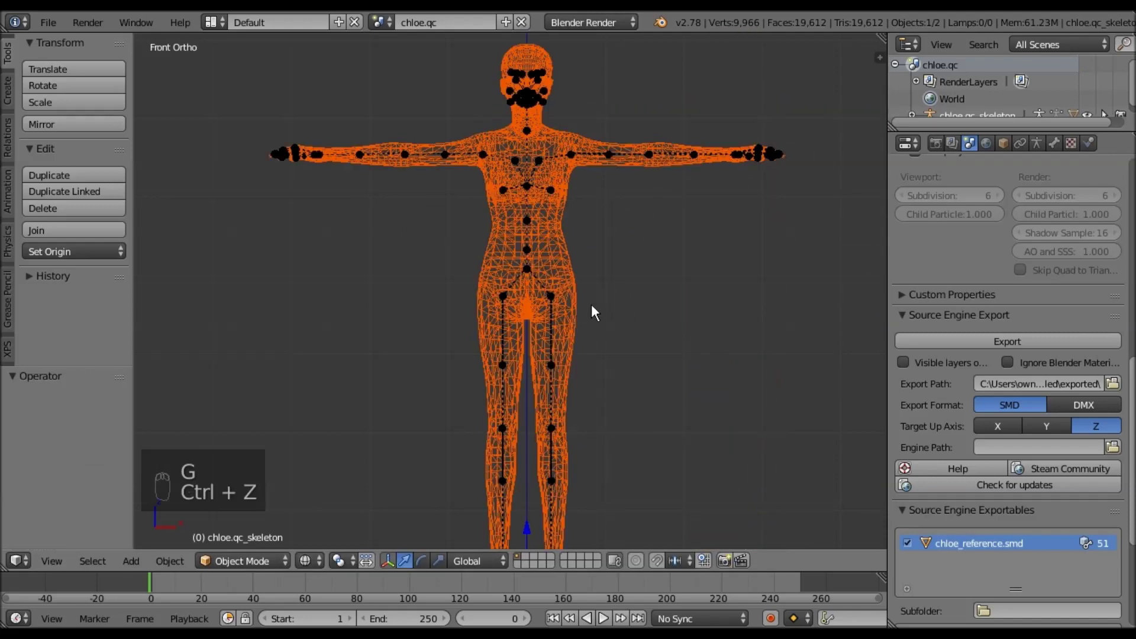
- Select only the chloe_reference body mesh and return the viewport to solid shading
right_click(585, 143)
shift+middle_drag(586, 143, 566, 296)
key(z)
scroll(575, 243, up, 5)
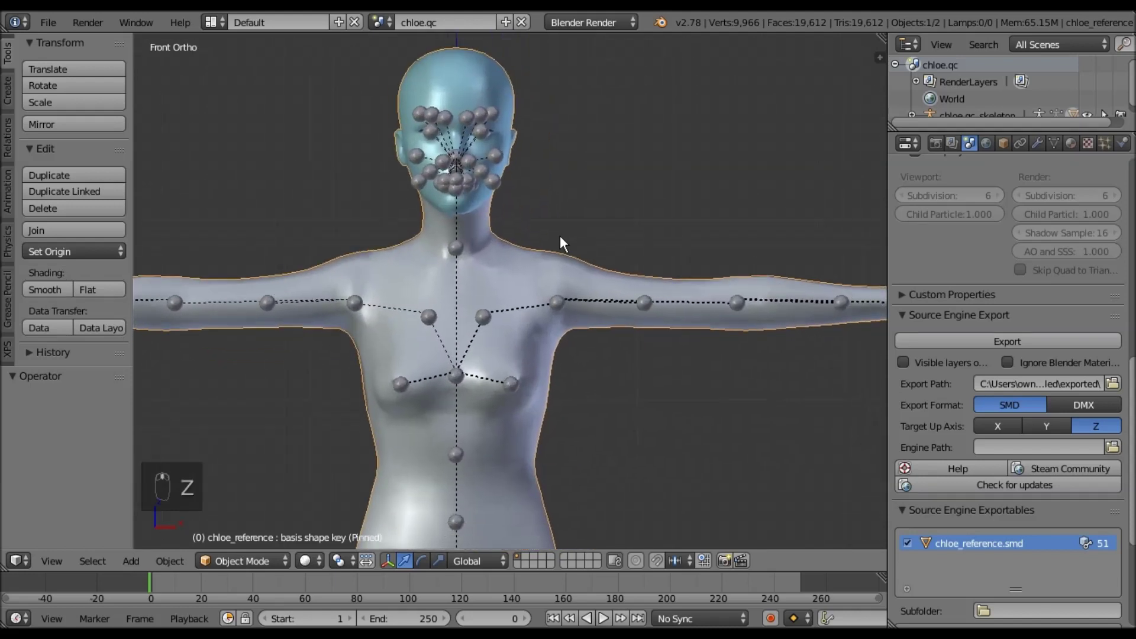
shift+middle_drag(559, 235, 547, 242)
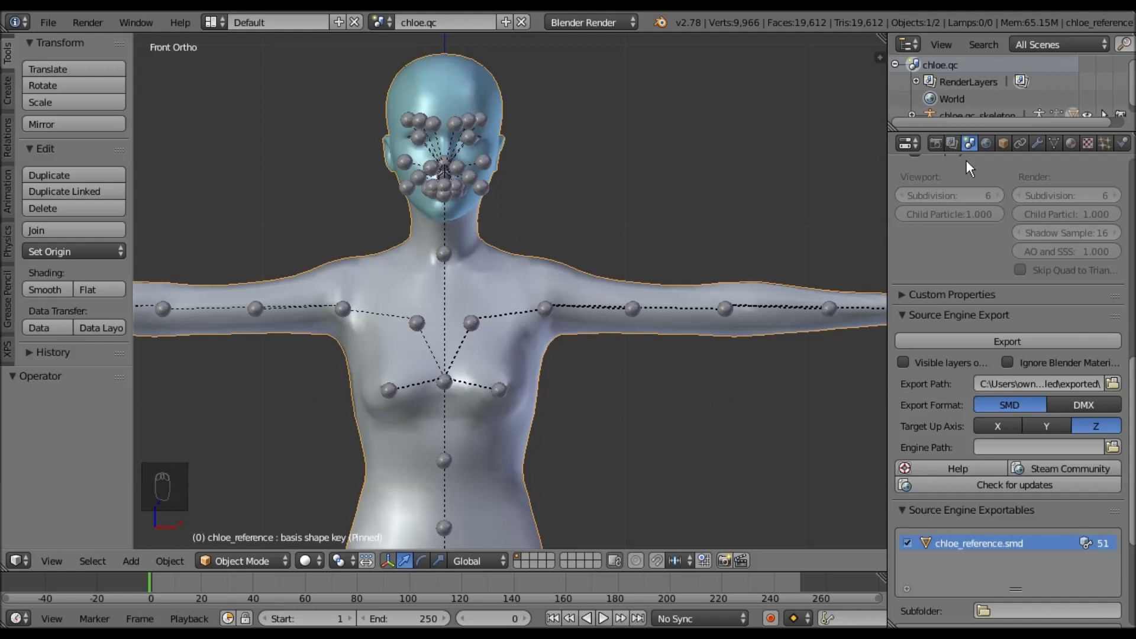
- Look through the first shape keys of chloe_reference, ending with the basis shape key active
click(1053, 142)
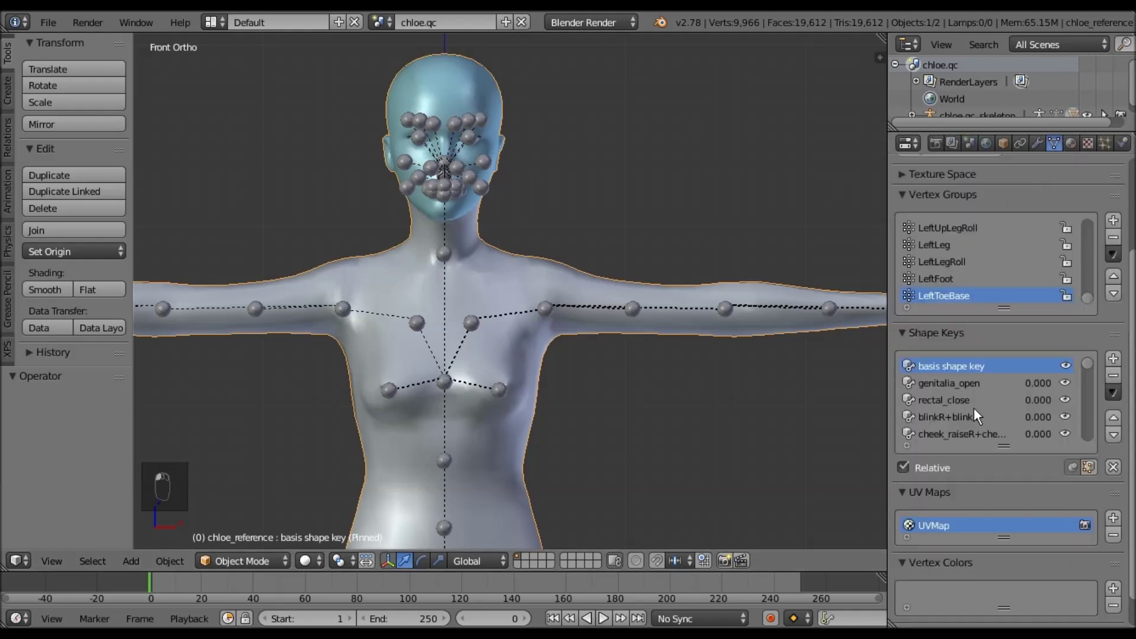
click(947, 400)
click(952, 417)
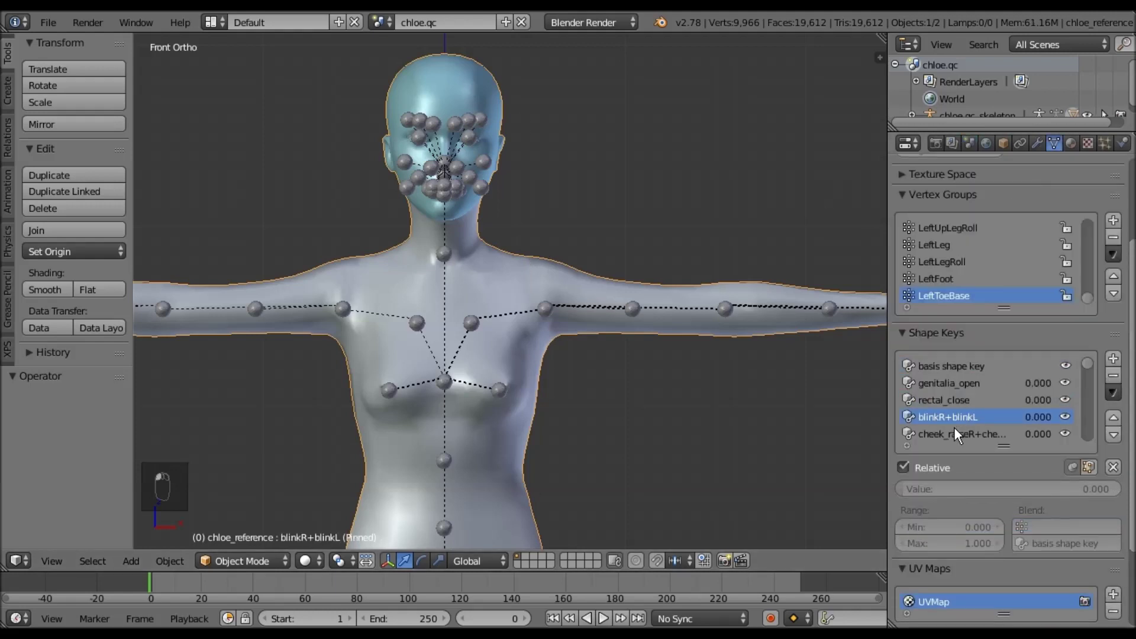
click(954, 427)
click(948, 367)
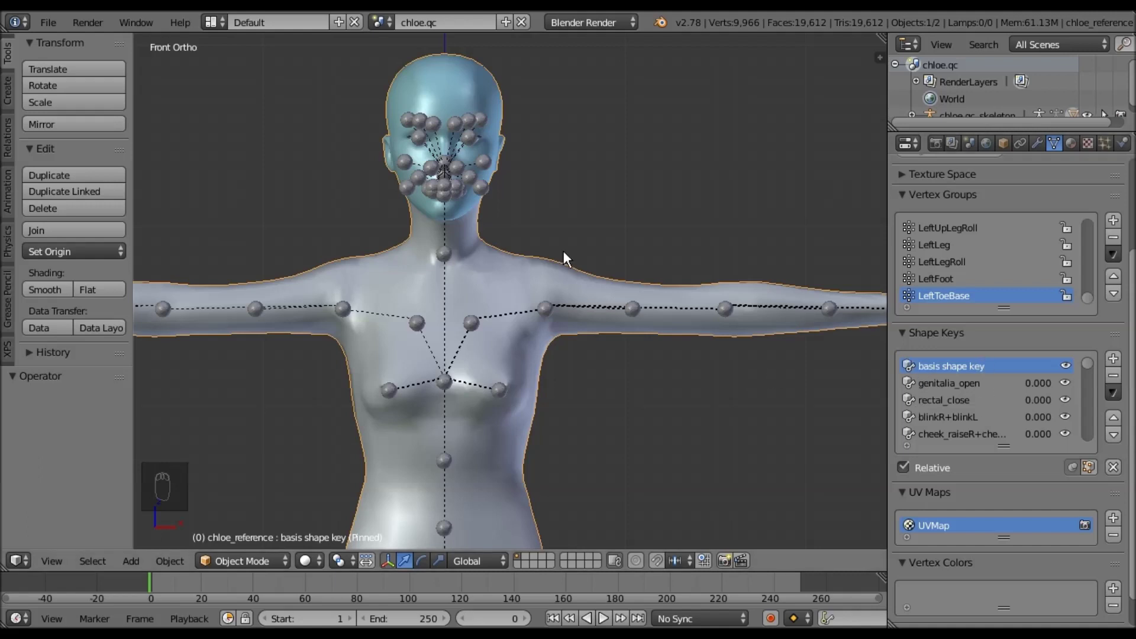
- Examine the head and facial bones from the side and front, keeping the basis shape key active
scroll(620, 307, up, 8)
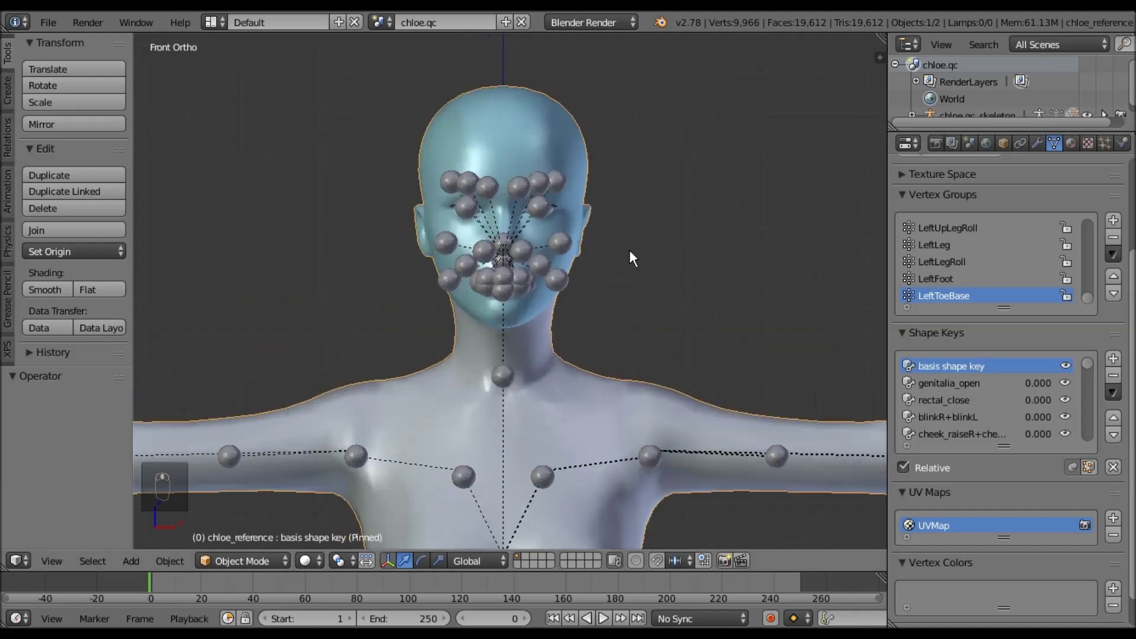
shift+middle_drag(616, 269, 605, 319)
middle_drag(487, 336, 648, 301)
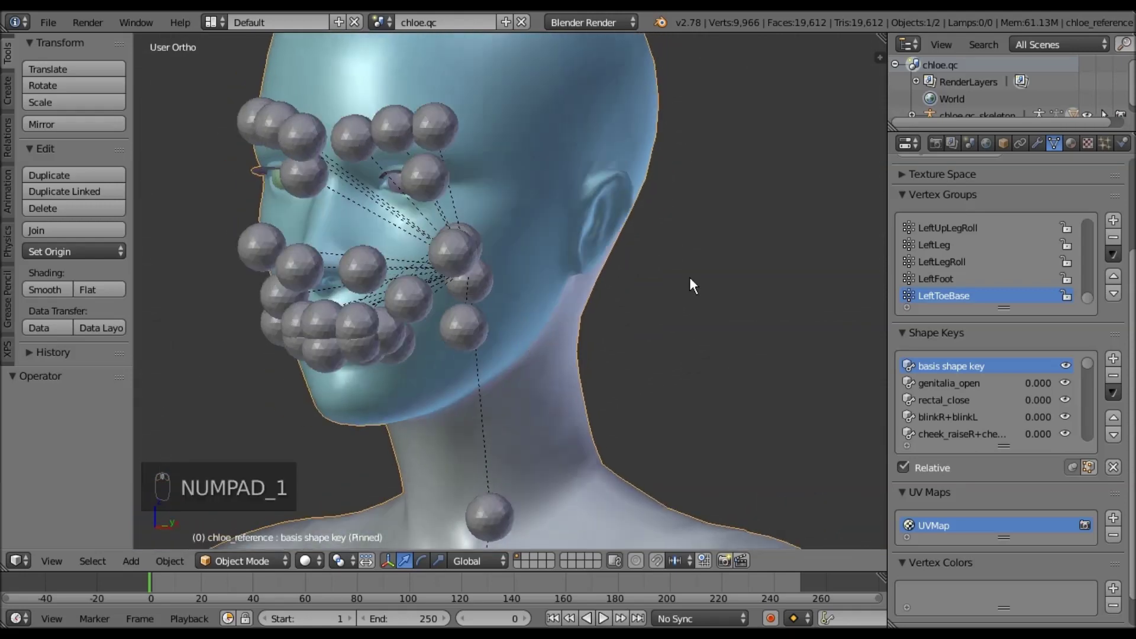
key(KP_1)
scroll(683, 353, down, 2)
shift+middle_drag(681, 355, 736, 295)
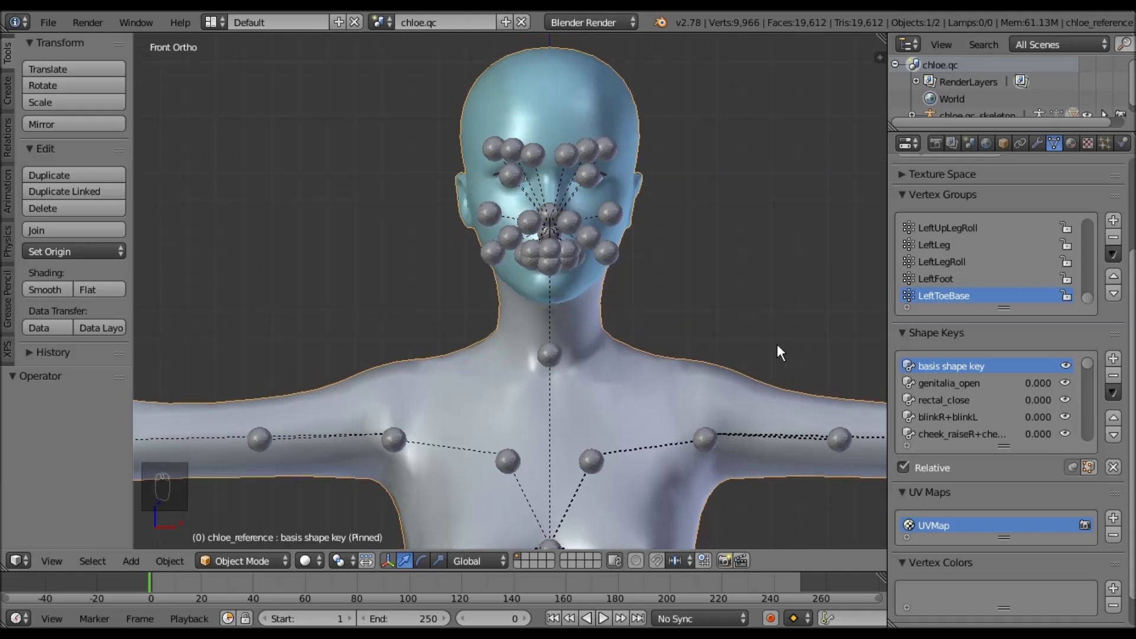
scroll(756, 293, down, 2)
shift+middle_drag(739, 314, 726, 261)
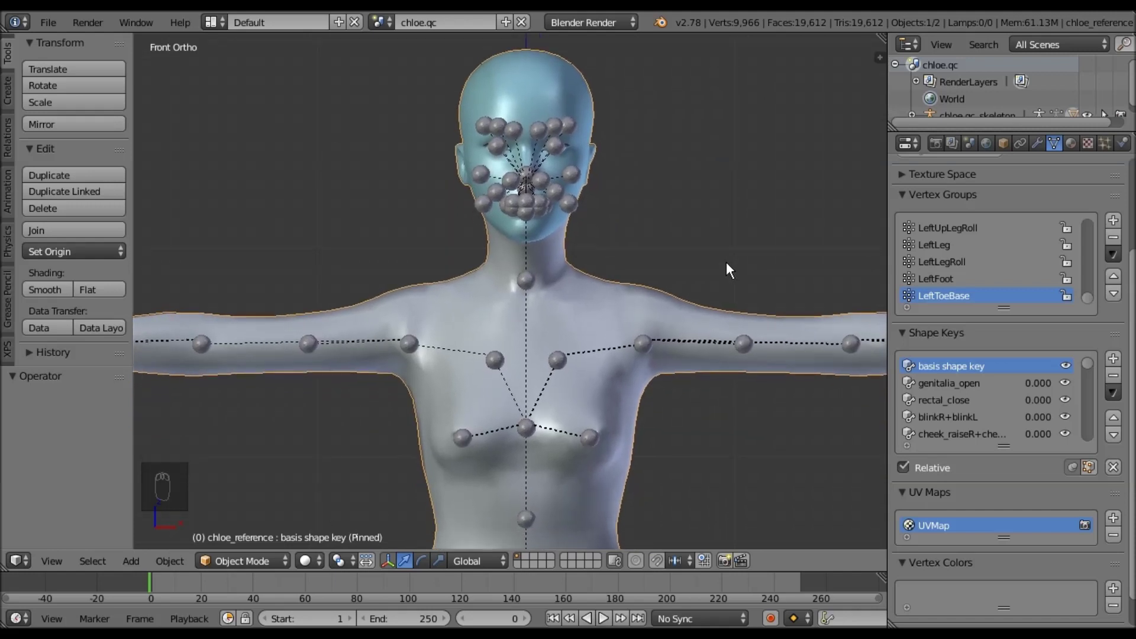
click(961, 381)
click(963, 365)
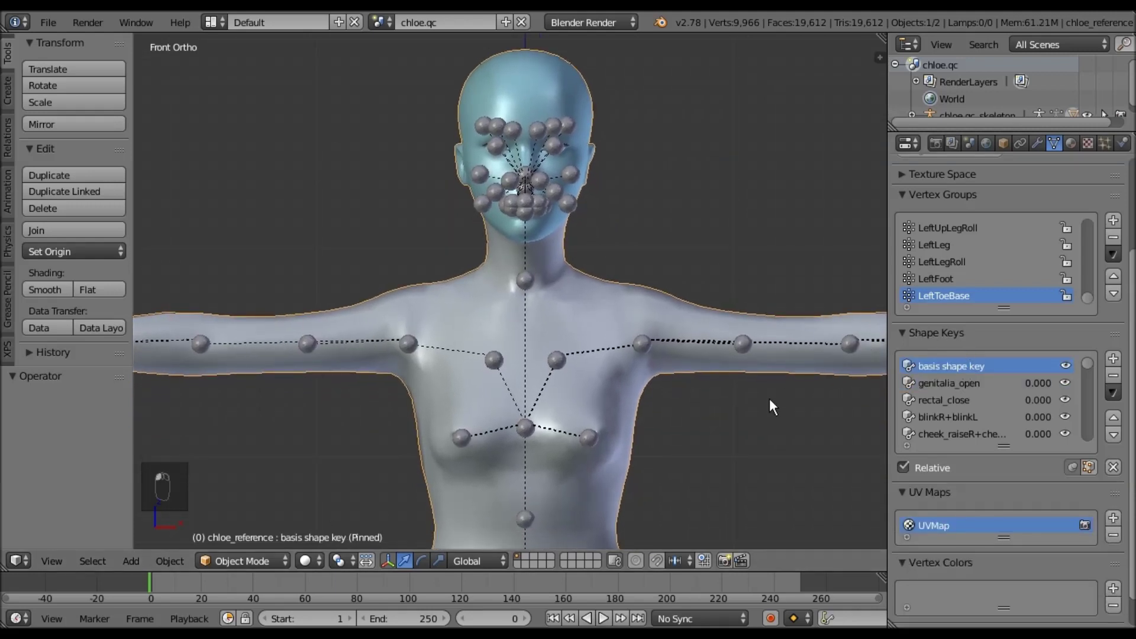
shift+middle_drag(769, 407, 758, 391)
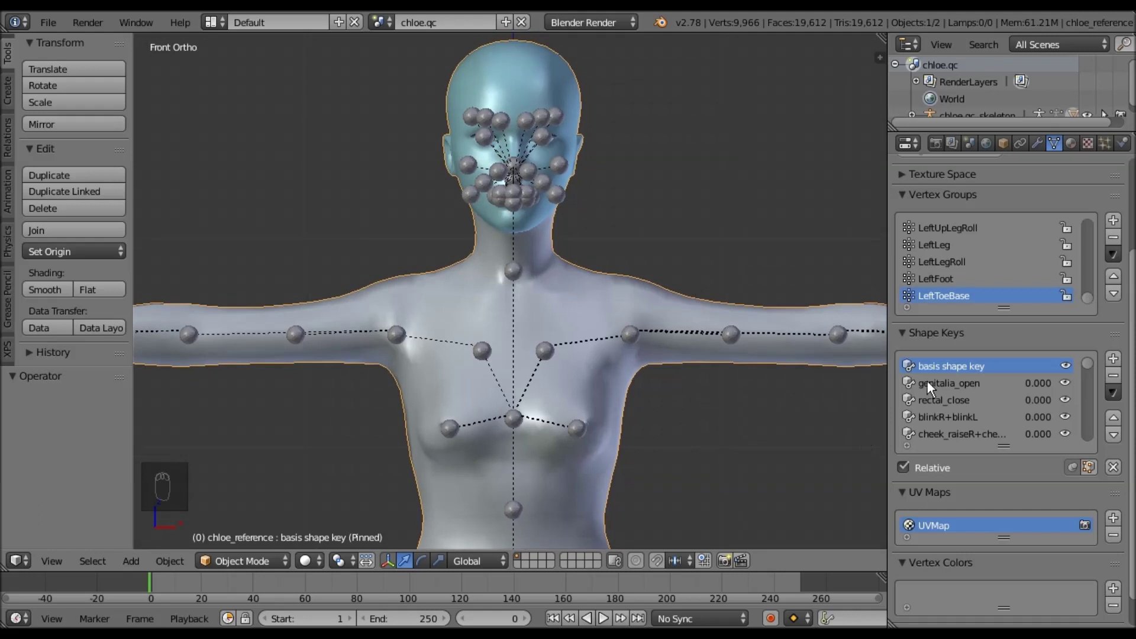
- Add the skeleton to the chloe_reference selection and apply location, rotation and scale to both
shift+right_click(517, 265)
scroll(661, 318, down, 1)
scroll(661, 318, down, 4)
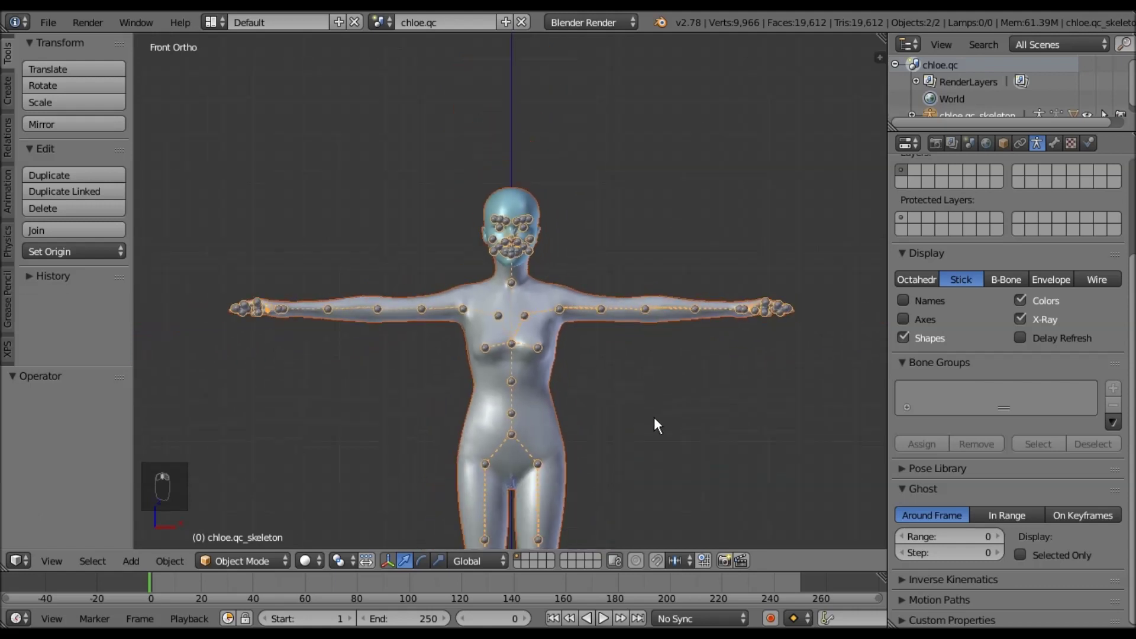
key(ctrl+a)
click(672, 355)
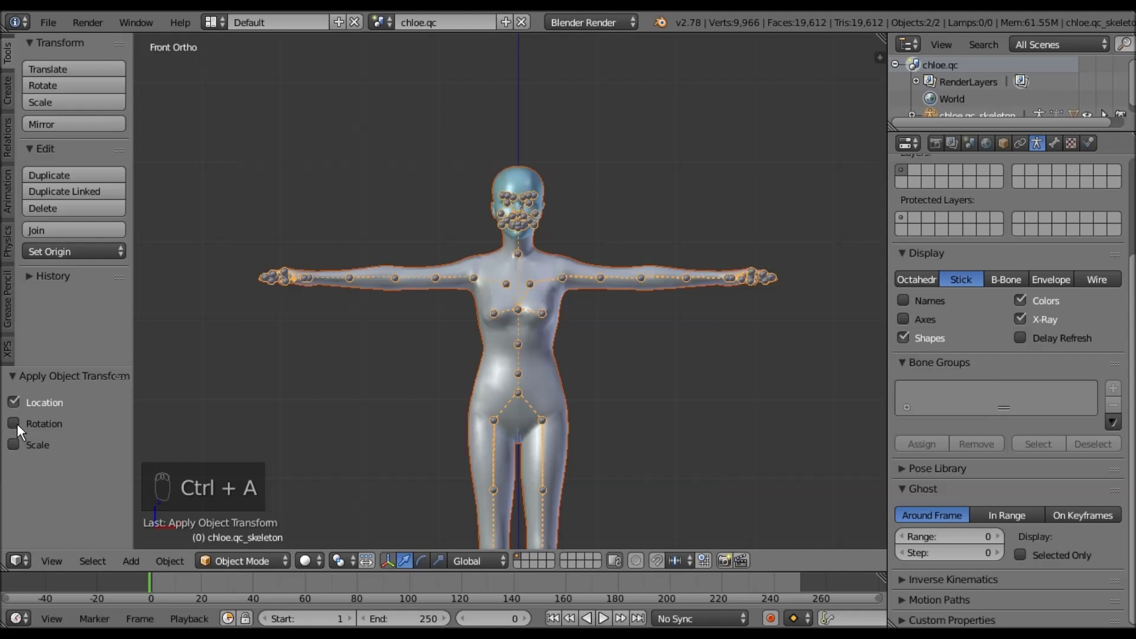
- Export the chloe_reference mesh as chloe_reference.smd with Source Engine Export
click(969, 144)
click(952, 340)
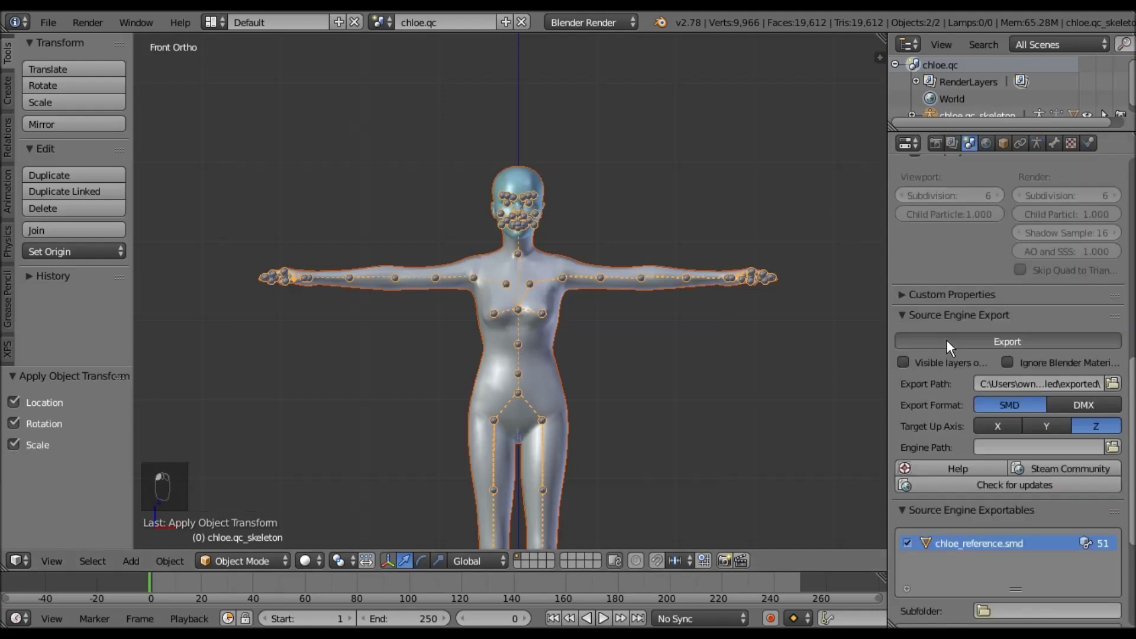
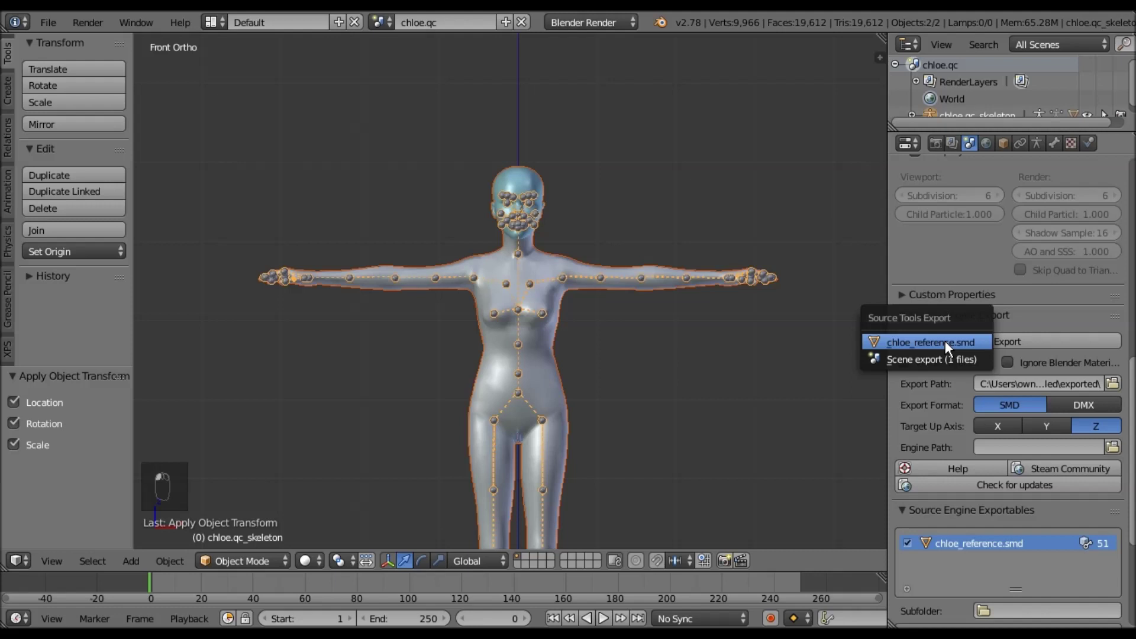
click(945, 341)
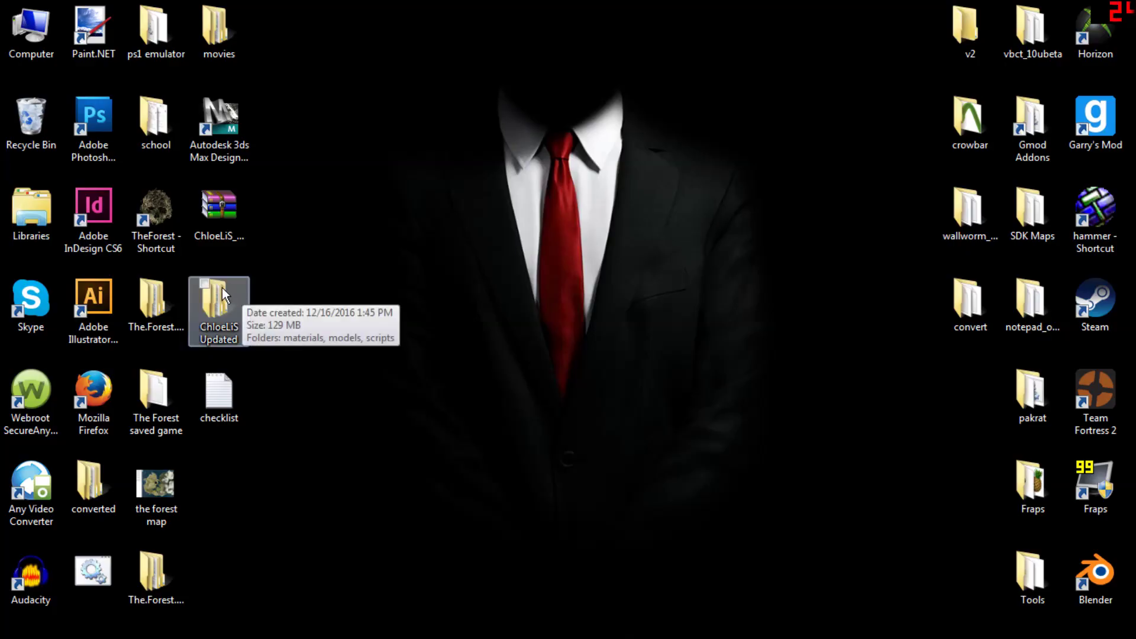
- Switch to the desktop and open the exported folder under ChloeLiS Updated, models, MMmallow, ChloeLiS, decompiled
double_click(207, 296)
double_click(474, 225)
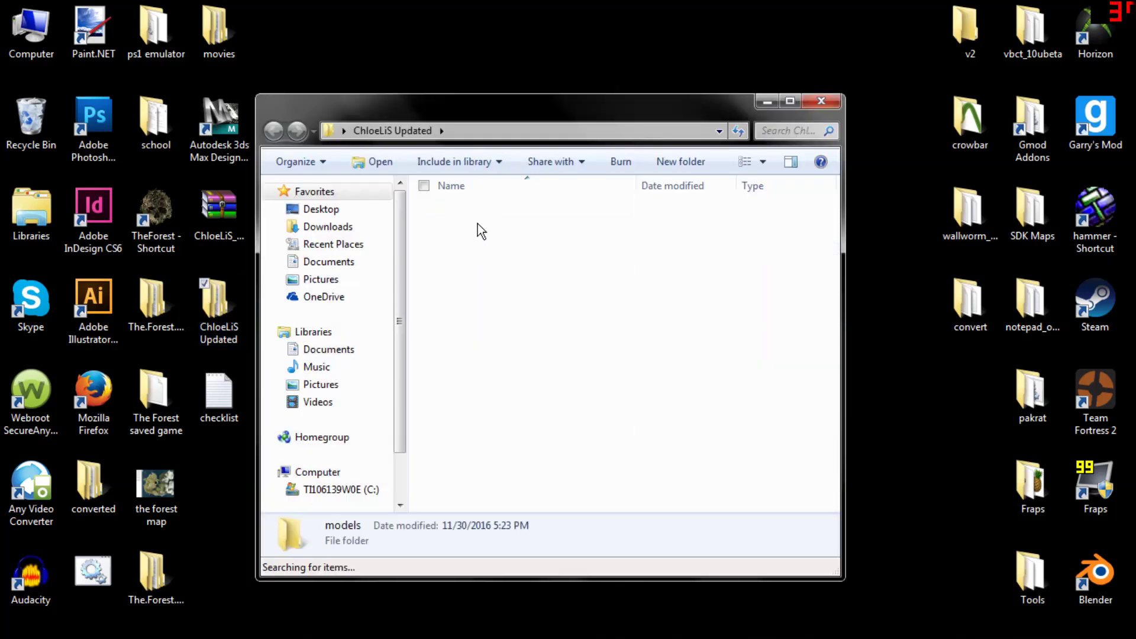
double_click(478, 211)
double_click(480, 212)
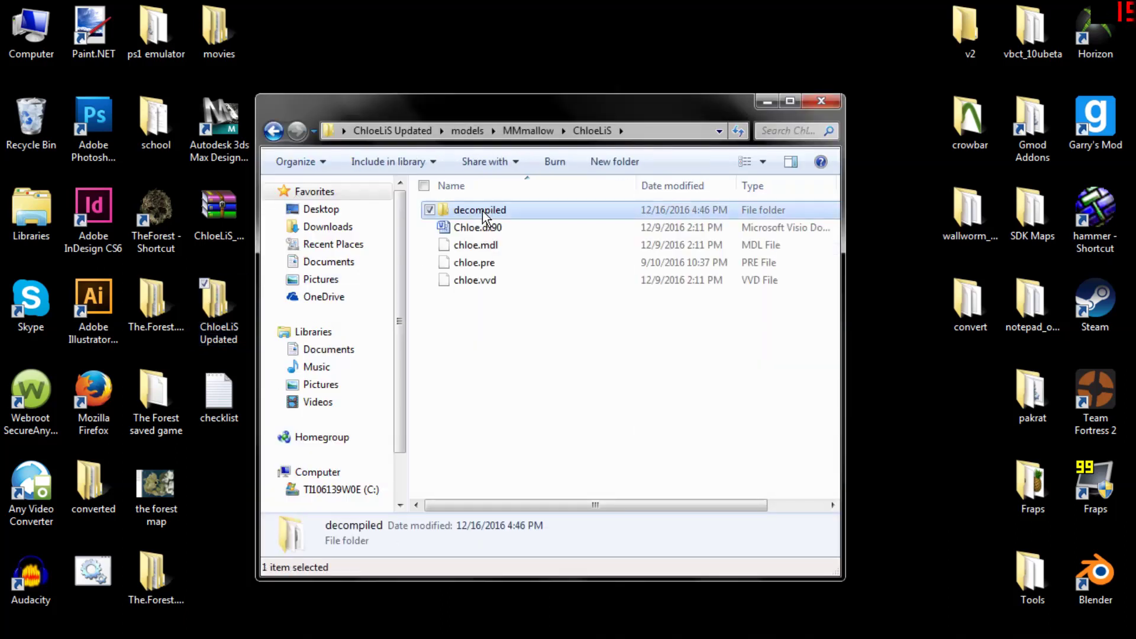
double_click(482, 210)
click(468, 209)
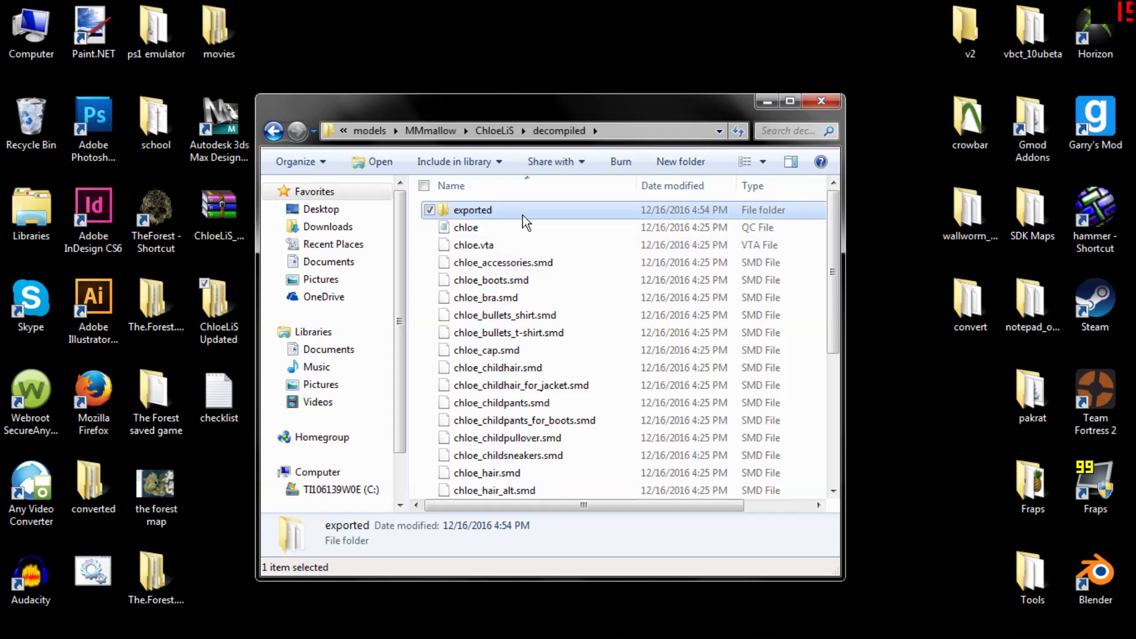
double_click(499, 212)
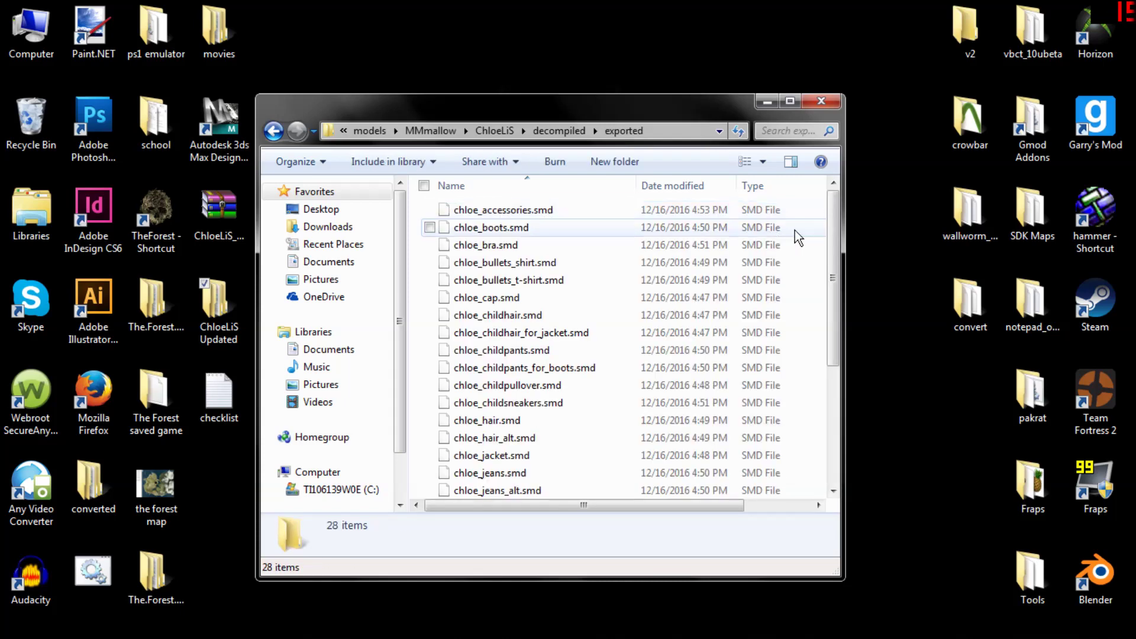
- Move the extra non-SMD file from the exported folder to the Recycle Bin
drag(836, 222, 820, 338)
click(542, 348)
drag(515, 349, 27, 127)
- Copy the chloe QC file and chloe.vta from the decompiled folder into the exported folder
click(535, 129)
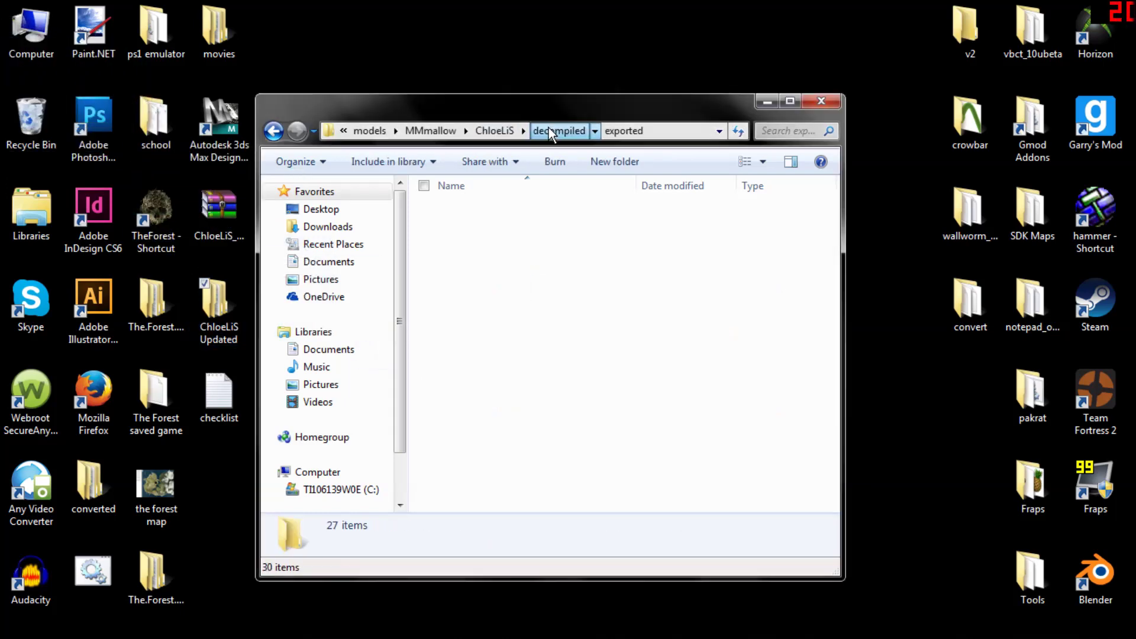
click(489, 246)
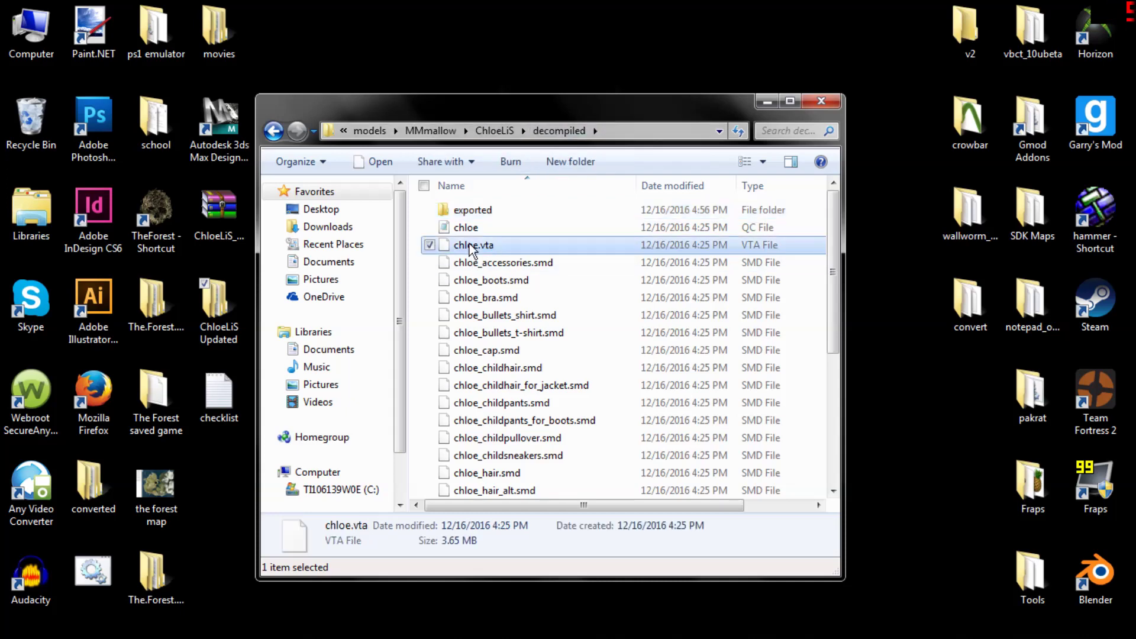
click(429, 227)
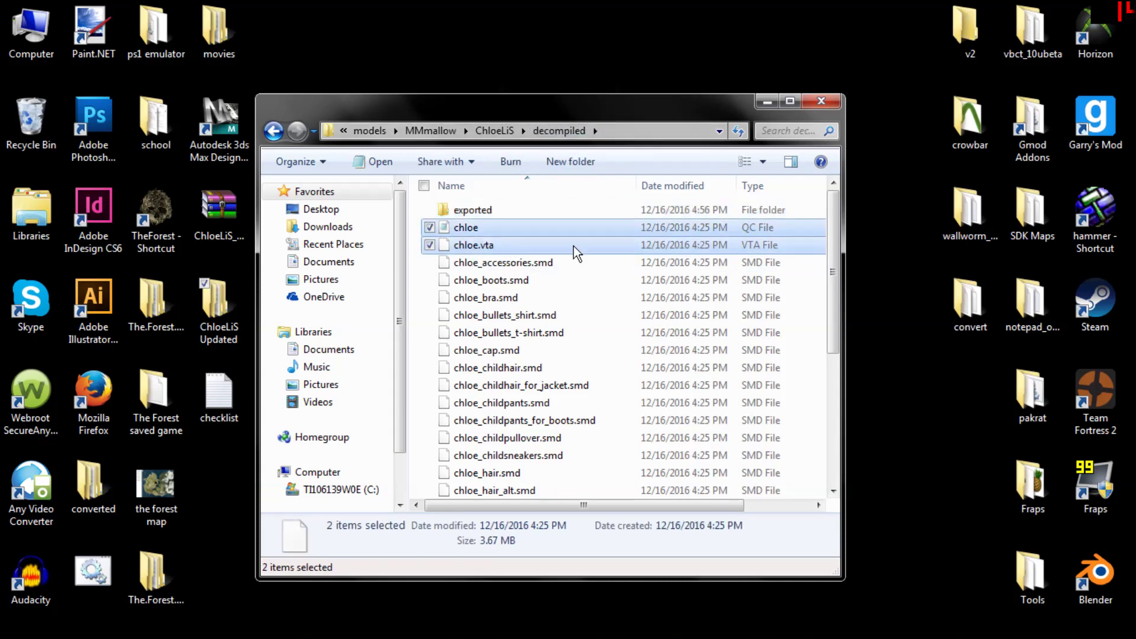
right_click(512, 239)
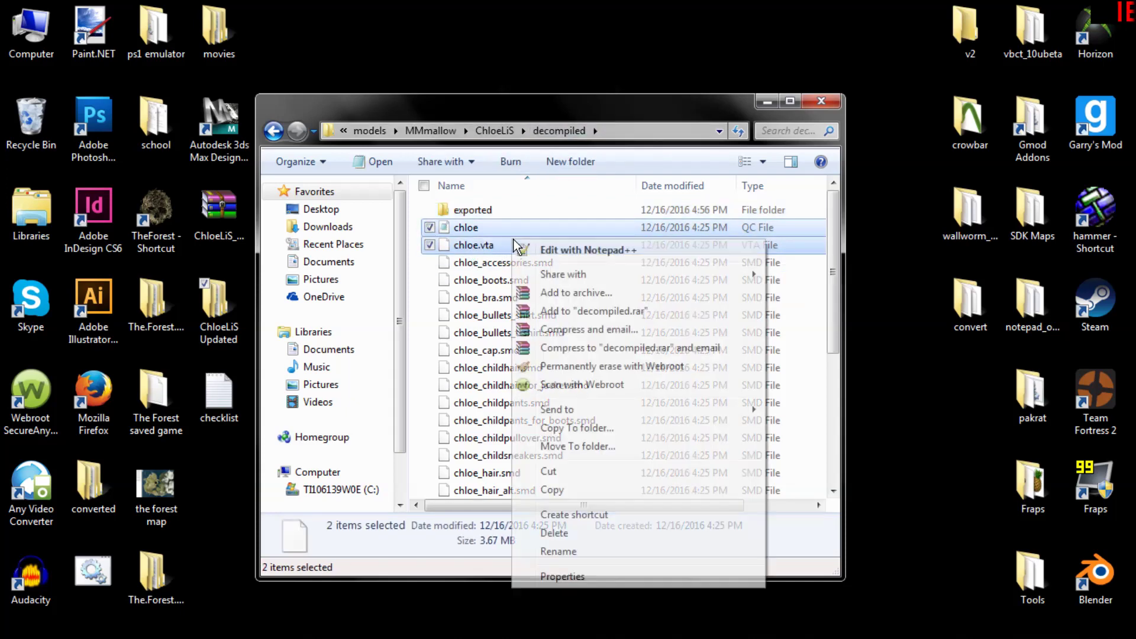
click(570, 489)
double_click(478, 209)
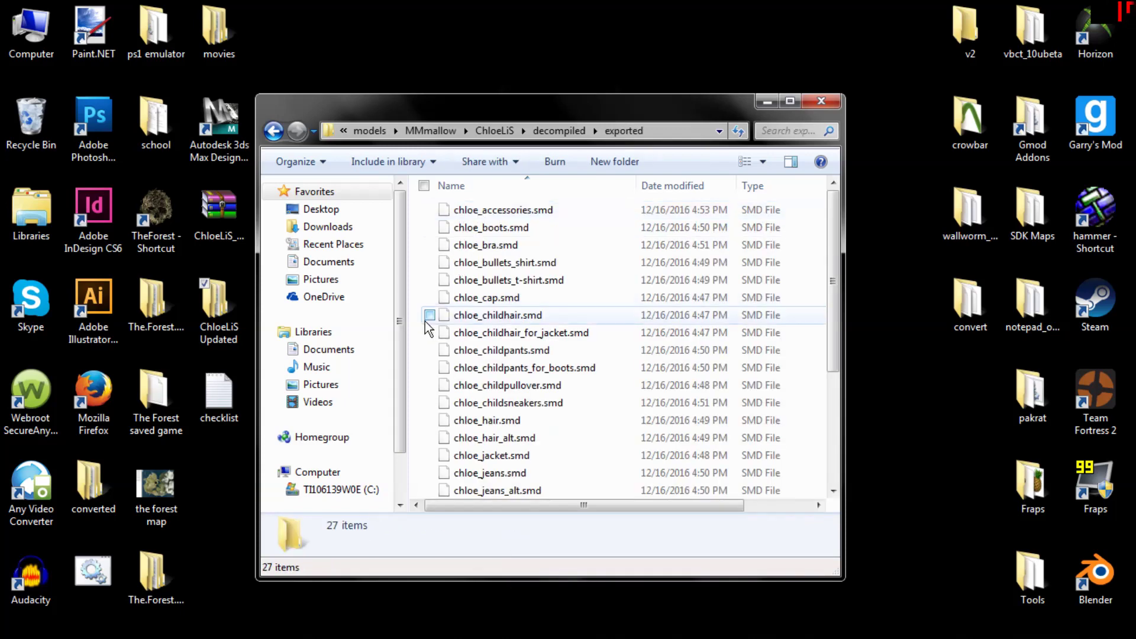
right_click(417, 310)
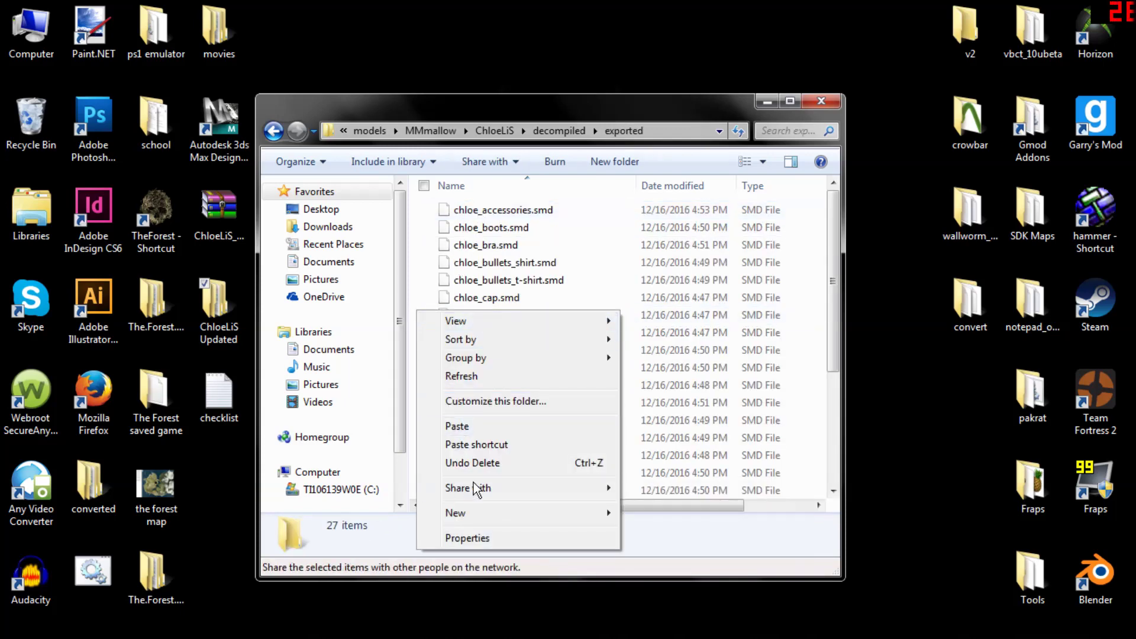
click(464, 427)
click(417, 257)
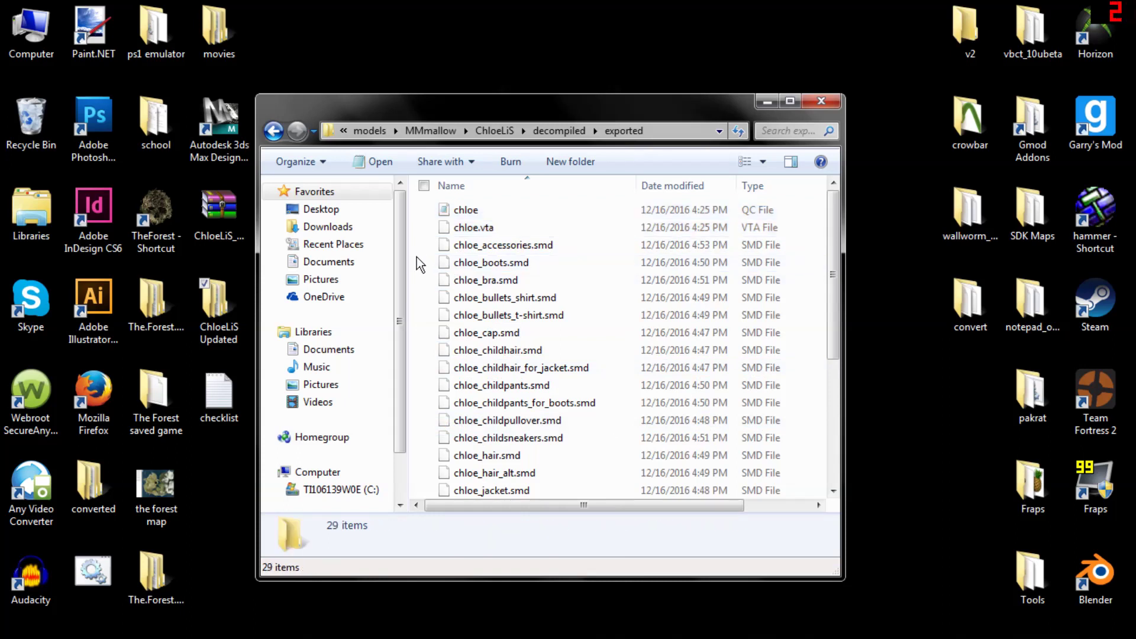
- Review the SMD files in the exported folder alongside the chloe QC and VTA files
mouse_move(838, 239)
mouse_down()
mouse_move(831, 373)
mouse_move(820, 248)
mouse_up()
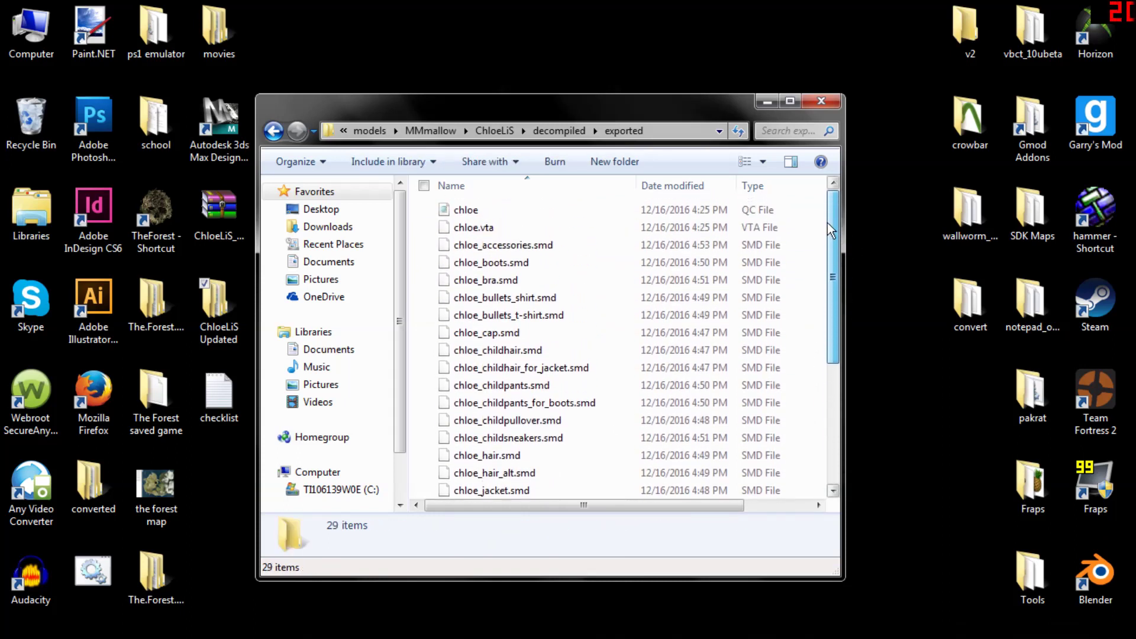
drag(413, 246, 489, 555)
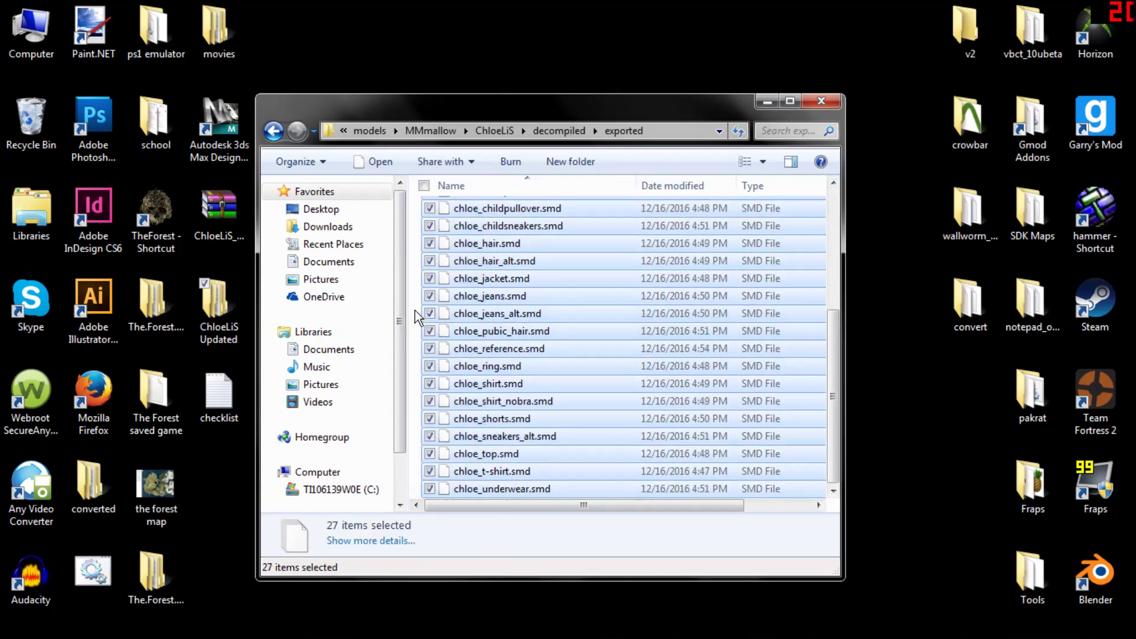
click(414, 310)
drag(834, 315, 839, 218)
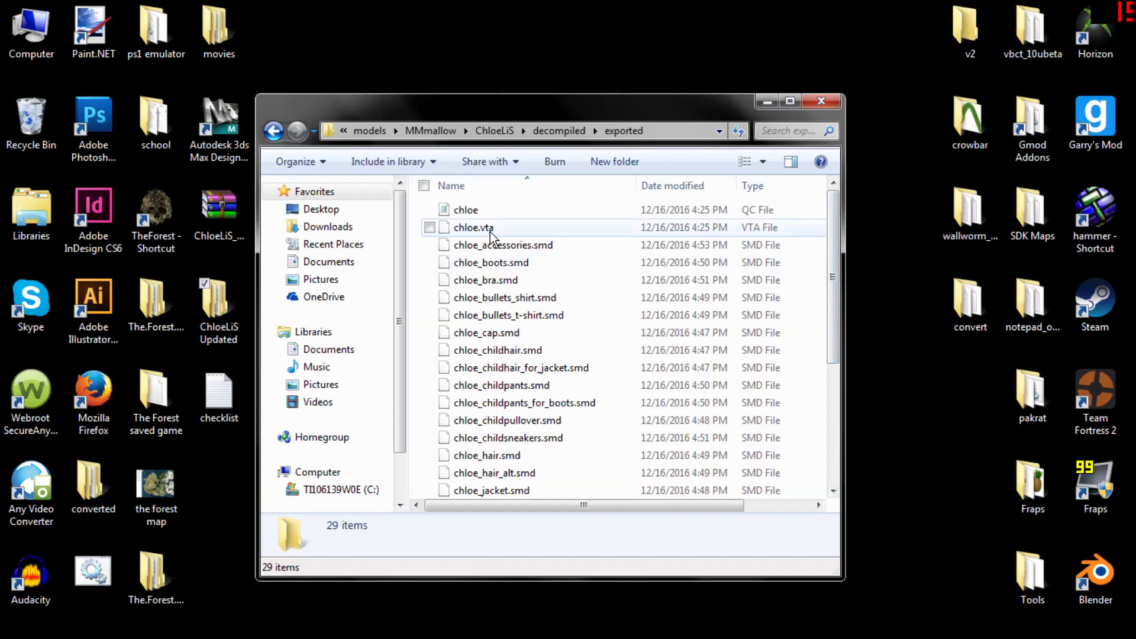
- Select the chloe QC file in the exported folder and shift the folder window slightly aside
click(514, 228)
click(518, 214)
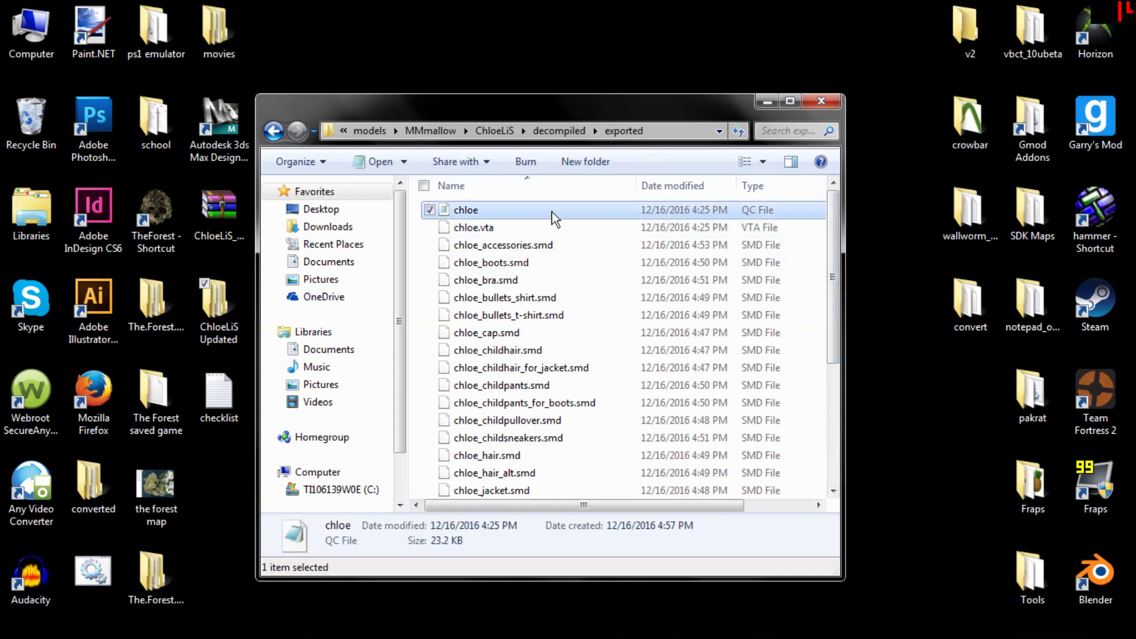
drag(659, 105, 712, 108)
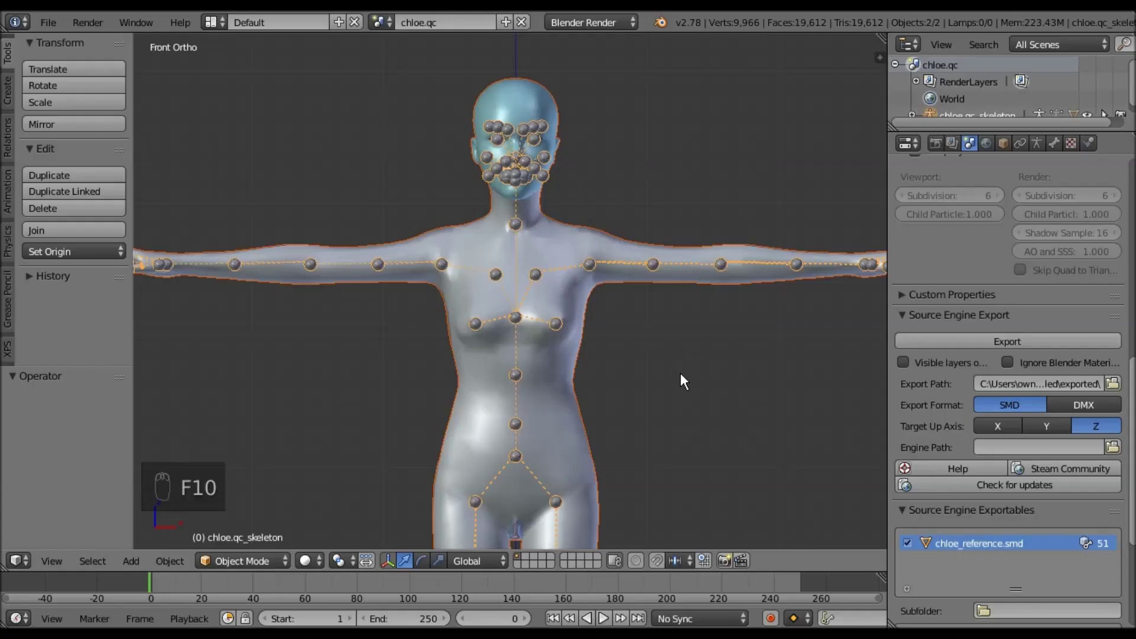
- Add a cube mesh at the origin and move it 52 units up along Z into the character's chest
shift+middle_drag(680, 372, 680, 325)
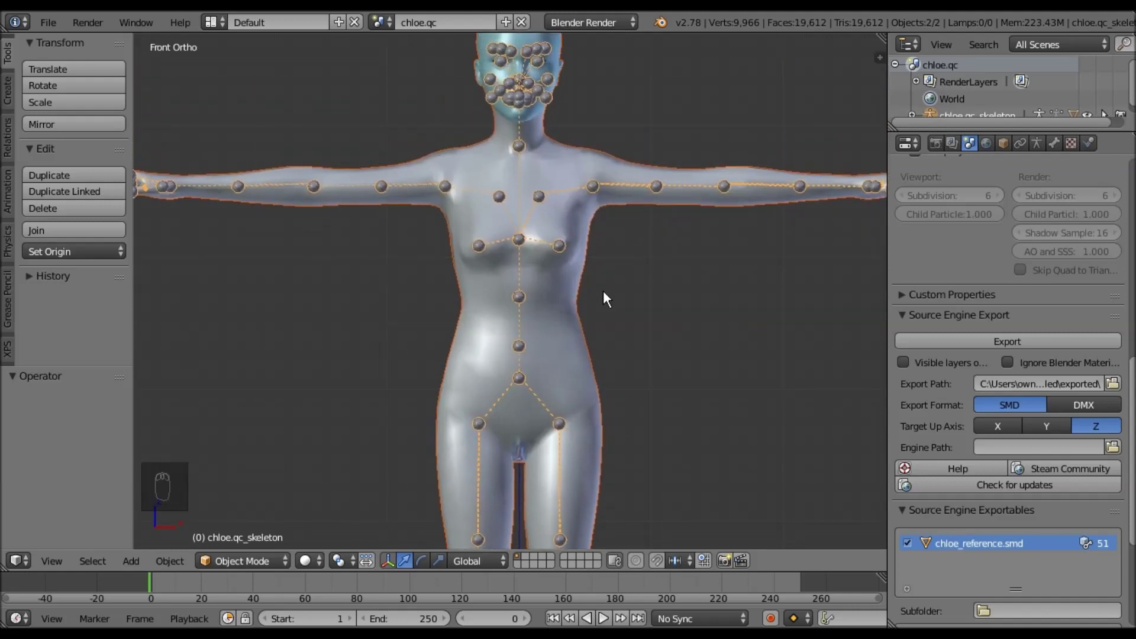
click(8, 92)
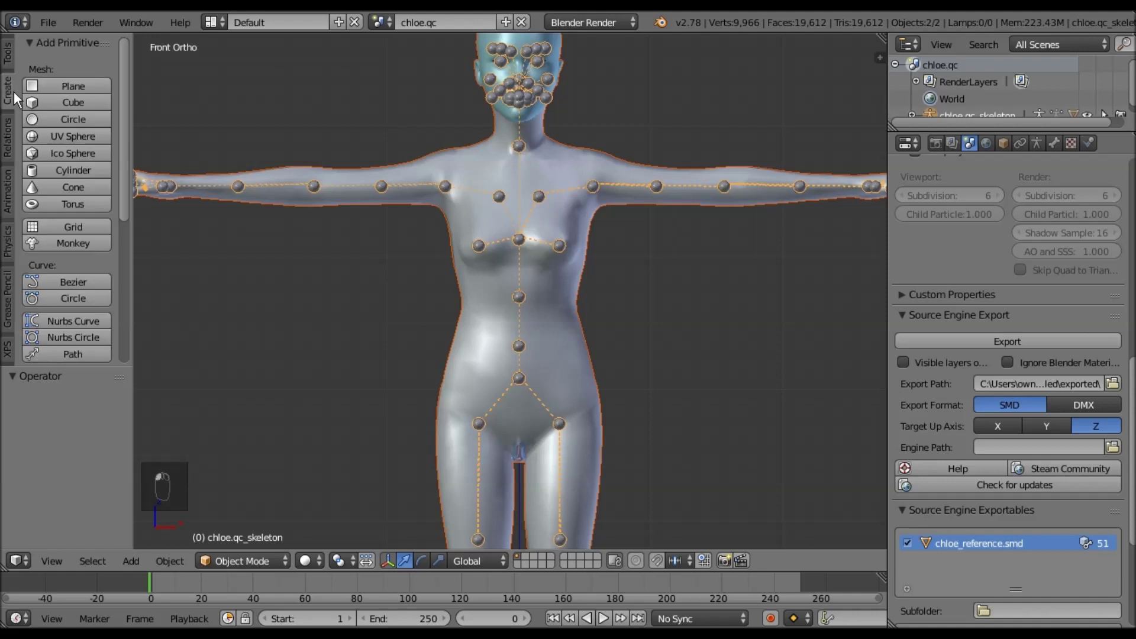
click(60, 103)
shift+middle_drag(470, 180, 442, 460)
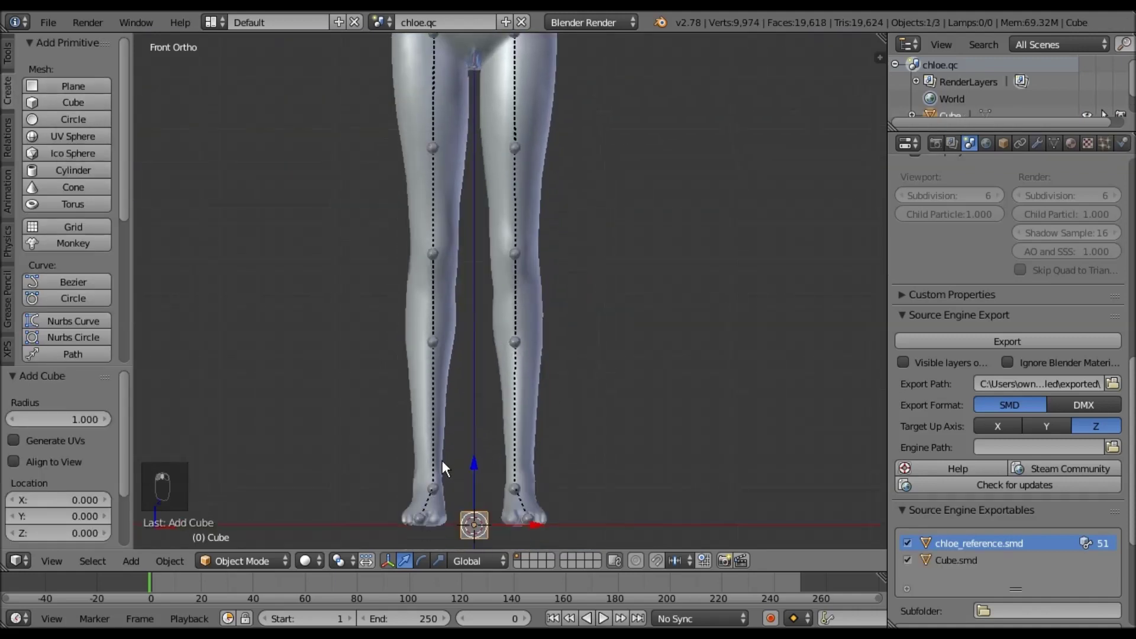
ctrl+middle_drag(482, 409, 520, 449)
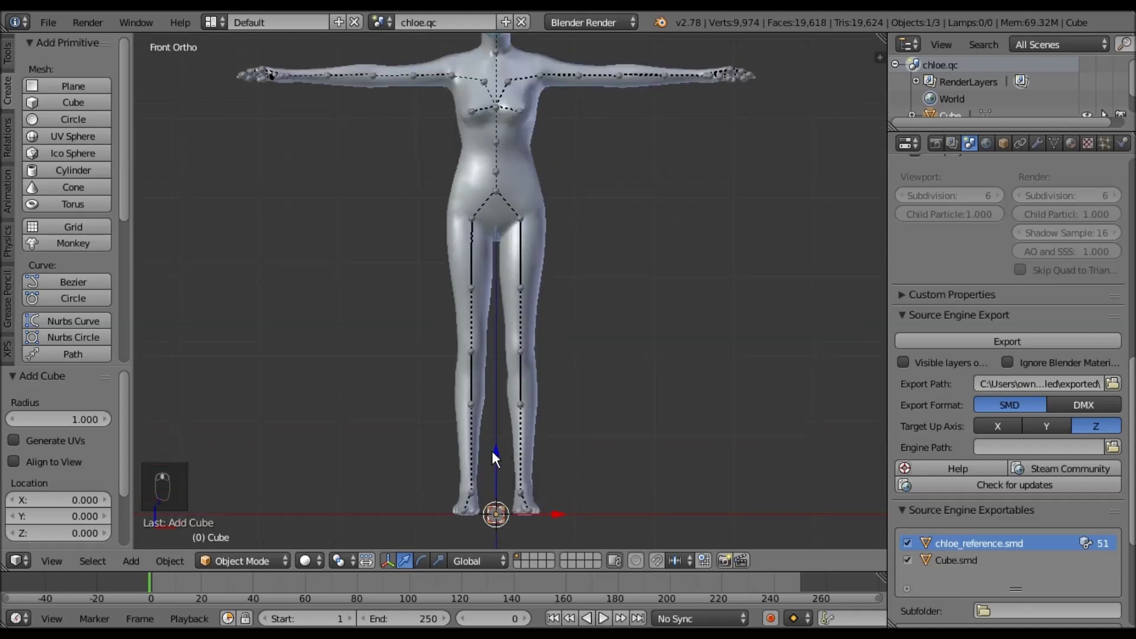
key(g)
key(z)
click(531, 49)
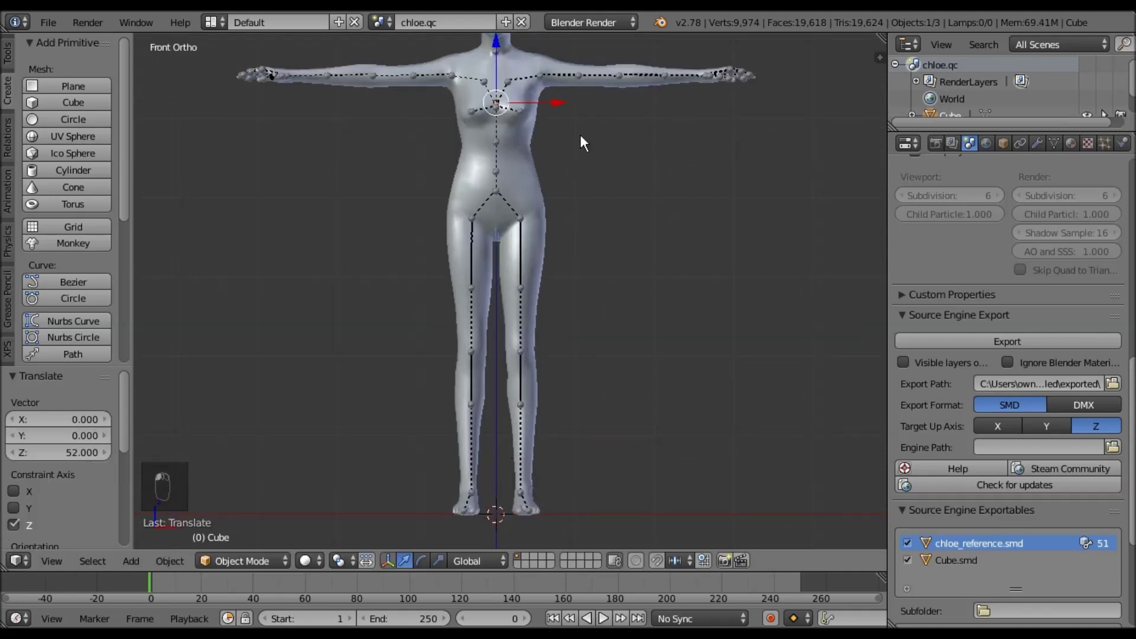
- Enable X-Ray display for the cube so it shows through the body mesh
scroll(594, 360, up, 5)
scroll(621, 305, up, 2)
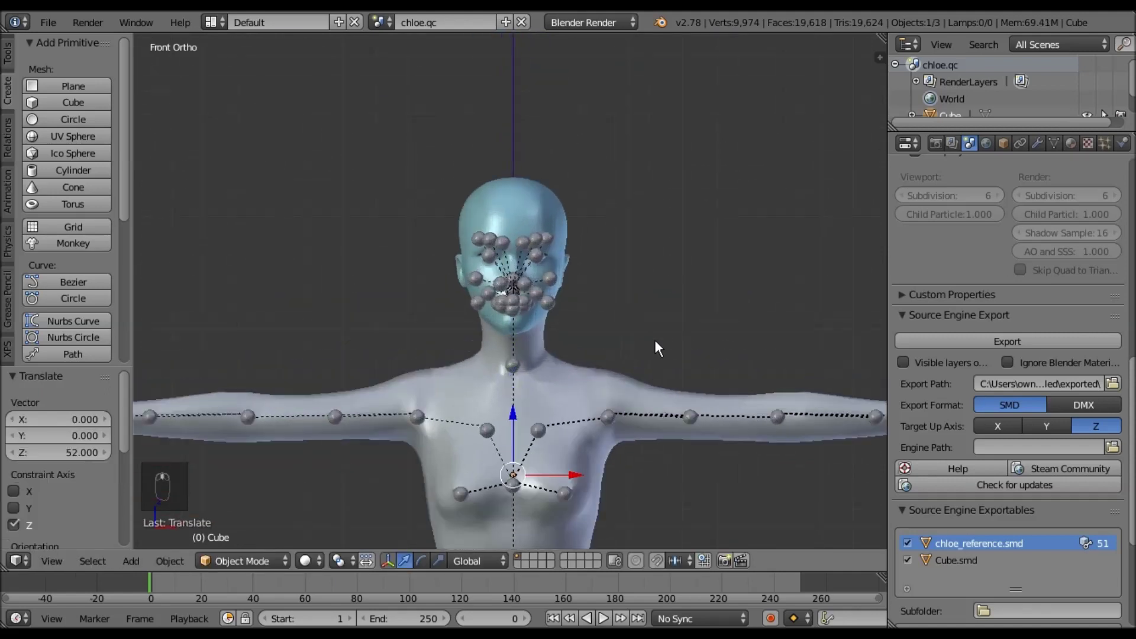
shift+middle_drag(654, 341, 653, 232)
click(1056, 143)
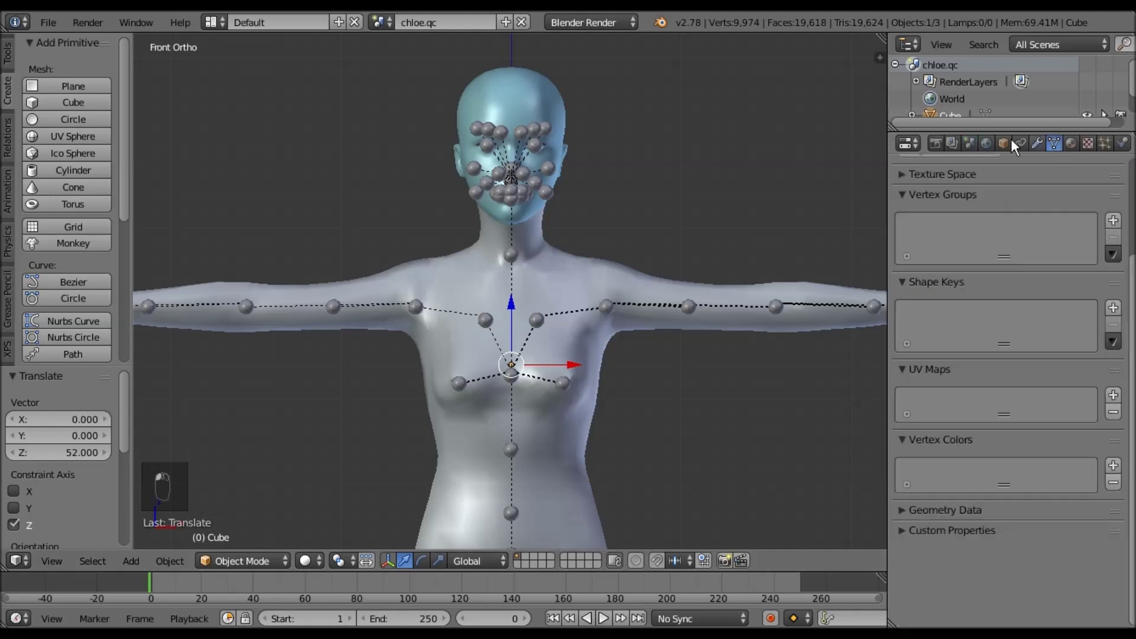
click(1007, 142)
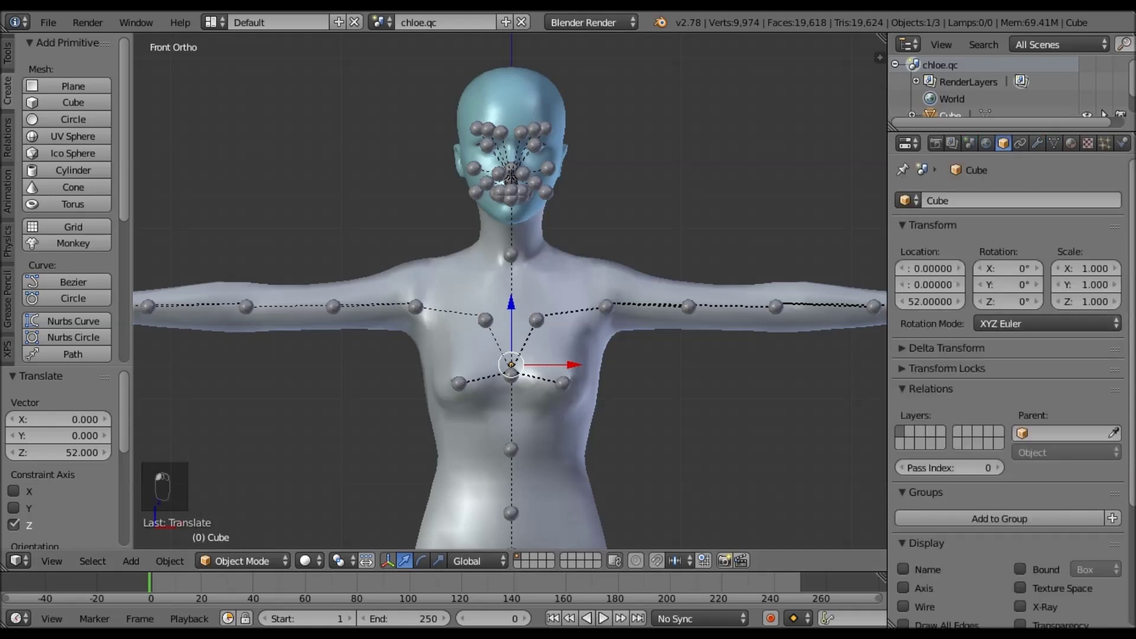
scroll(1067, 537, down, 5)
click(1020, 499)
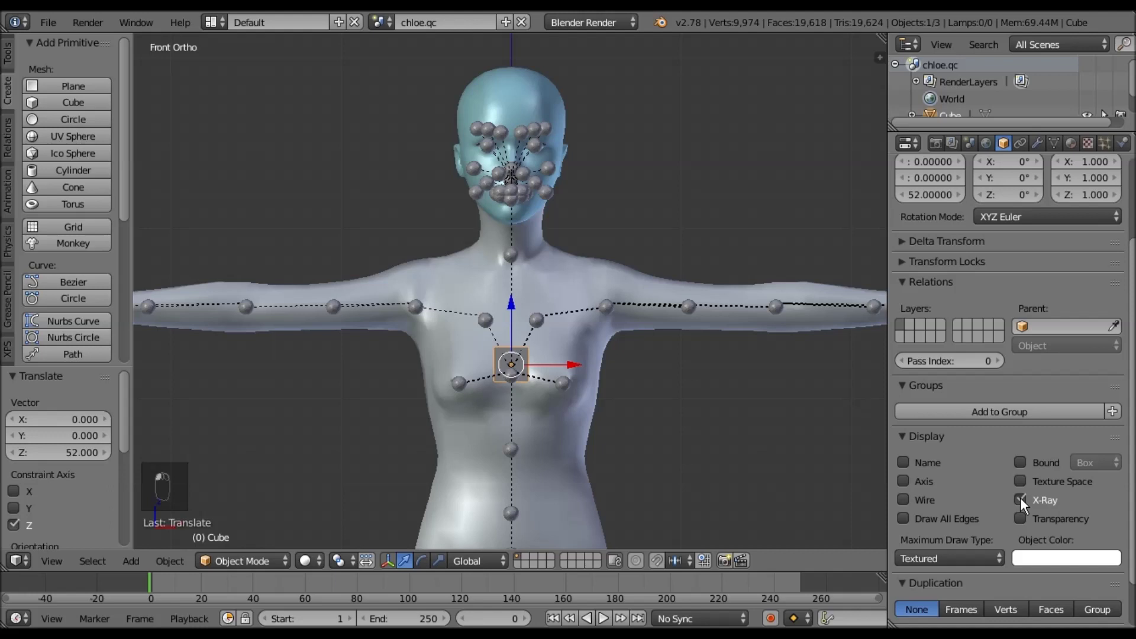
- Examine the skeleton's joints across the head, torso, arms and legs in the front view
scroll(659, 360, up, 3)
shift+middle_drag(661, 327, 667, 409)
scroll(675, 400, down, 4)
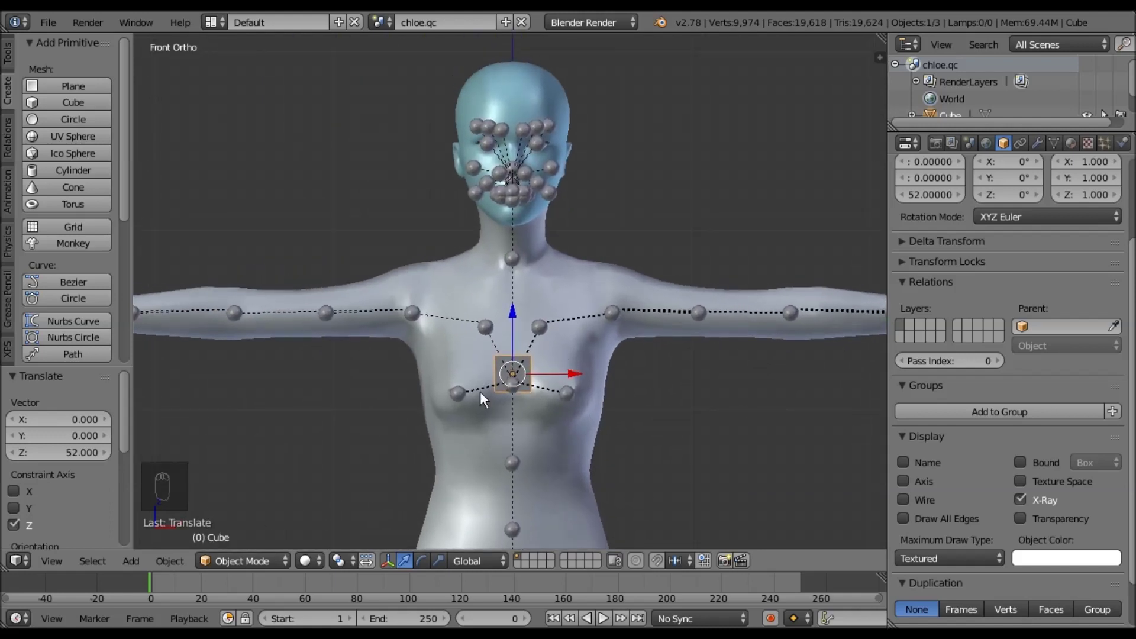
shift+middle_drag(660, 370, 691, 437)
scroll(691, 445, up, 3)
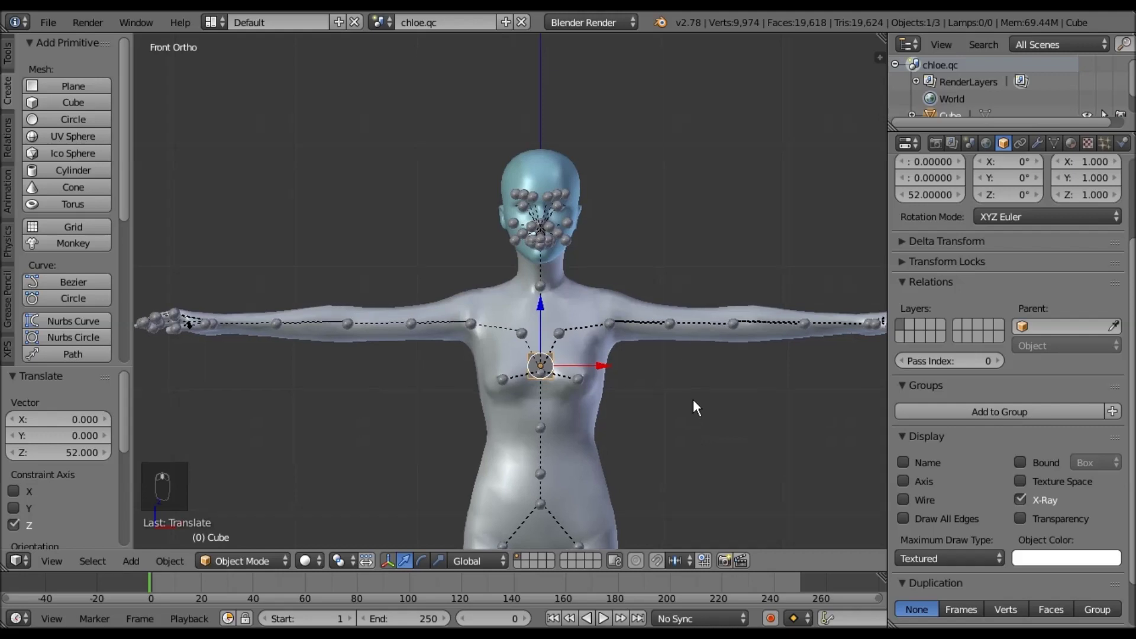
shift+middle_drag(641, 334, 703, 438)
scroll(696, 381, up, 2)
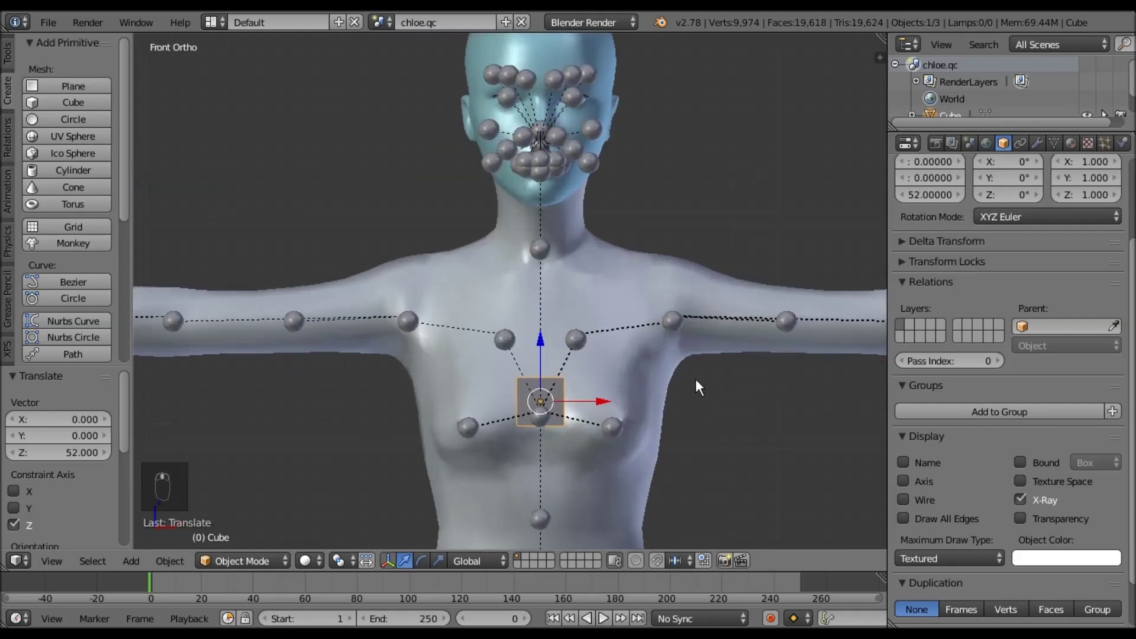
shift+middle_drag(687, 373, 672, 261)
scroll(665, 332, down, 4)
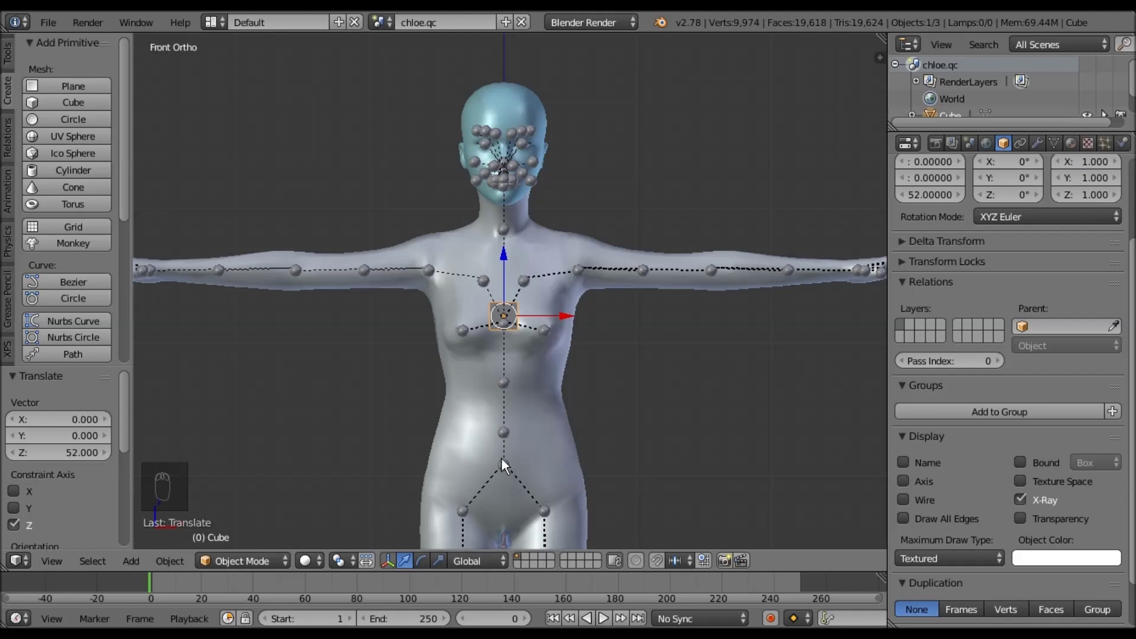
shift+middle_drag(536, 385, 459, 326)
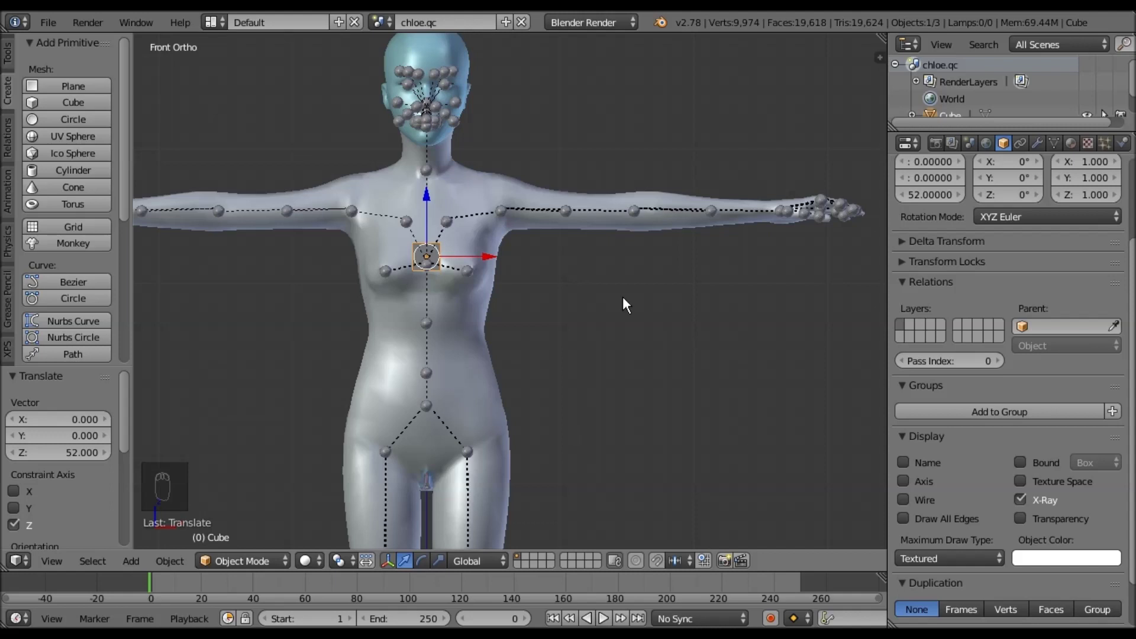
shift+middle_drag(658, 144, 584, 125)
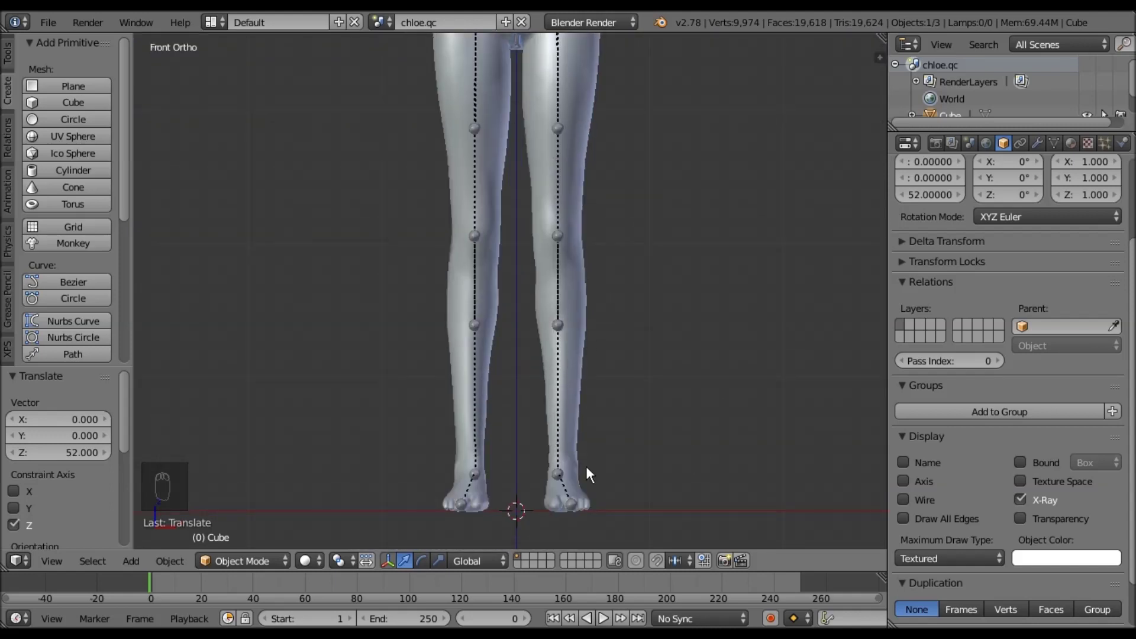
shift+middle_drag(724, 191, 731, 242)
scroll(588, 290, up, 2)
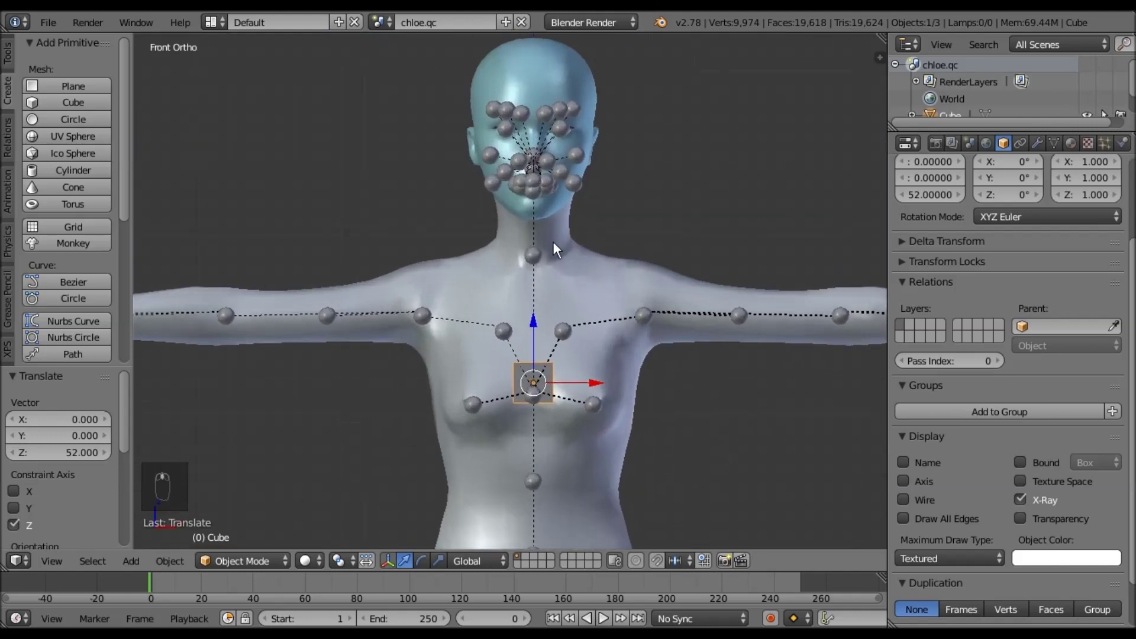
scroll(615, 278, up, 1)
scroll(619, 281, up, 1)
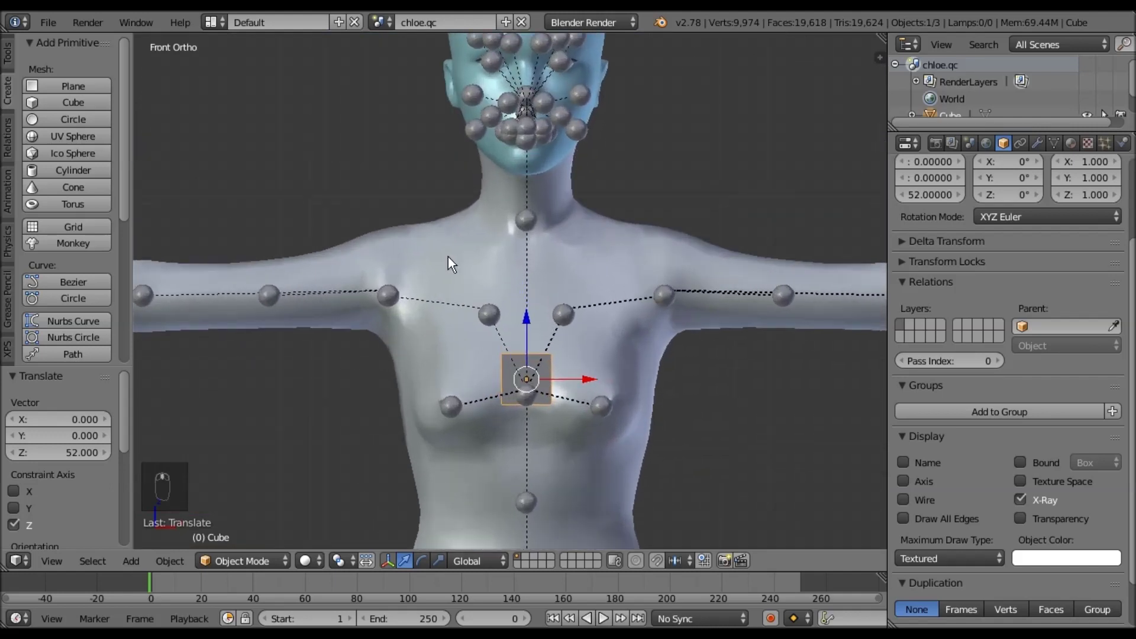
- Raise the cube another 2 units along Z and shift it about -1.2 units along Y in the chest
shift+middle_drag(573, 346, 570, 325)
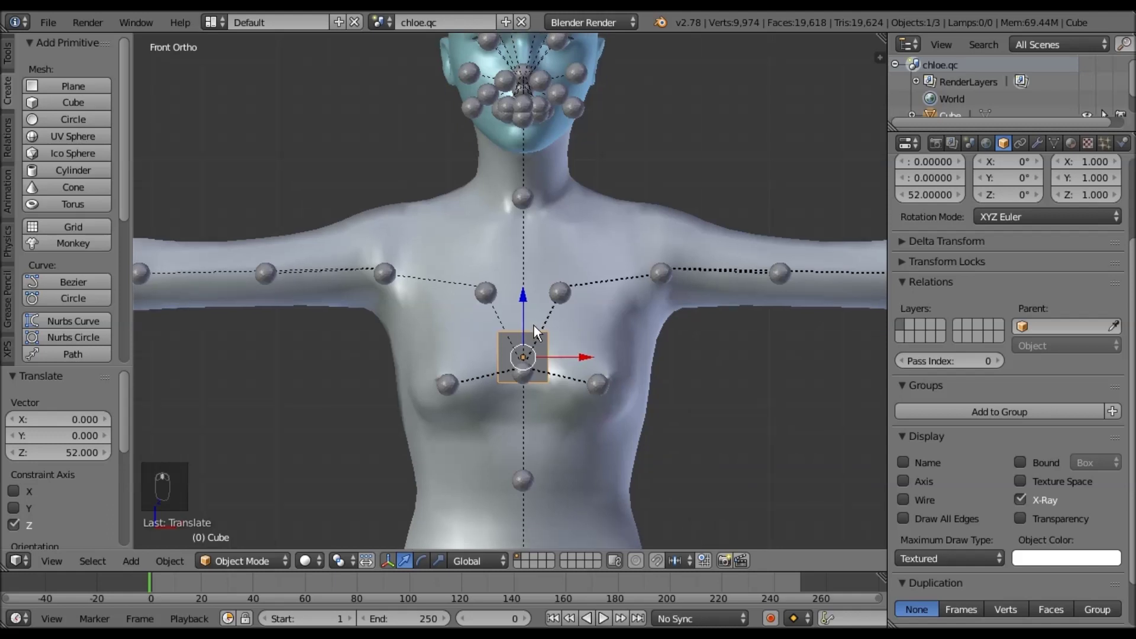
drag(523, 285, 528, 257)
key(KP_3)
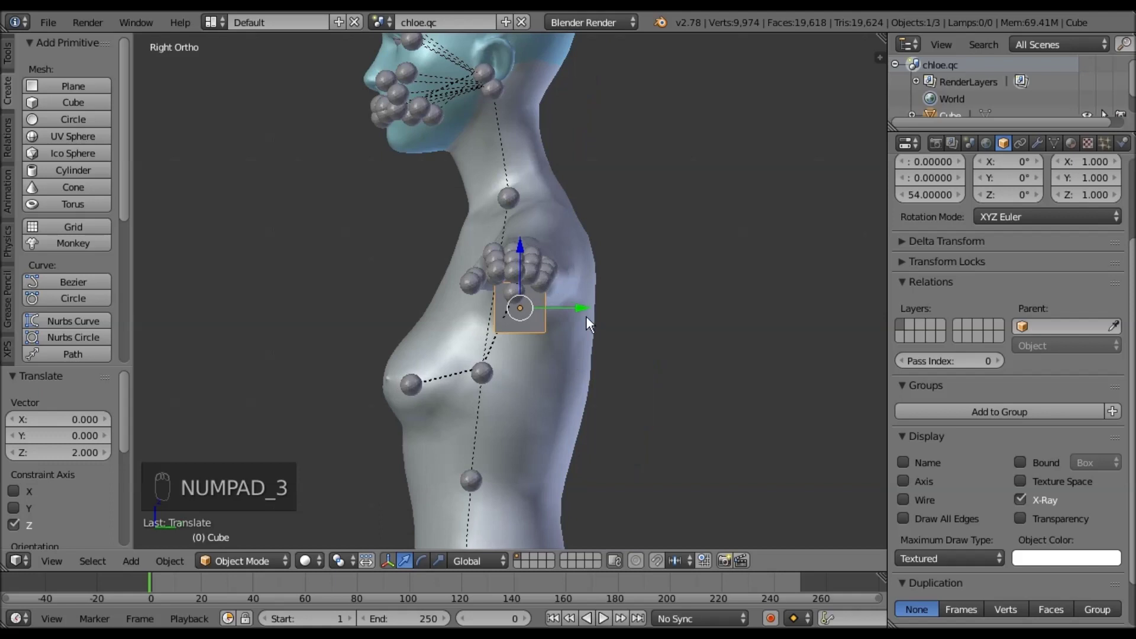
drag(555, 311, 489, 375)
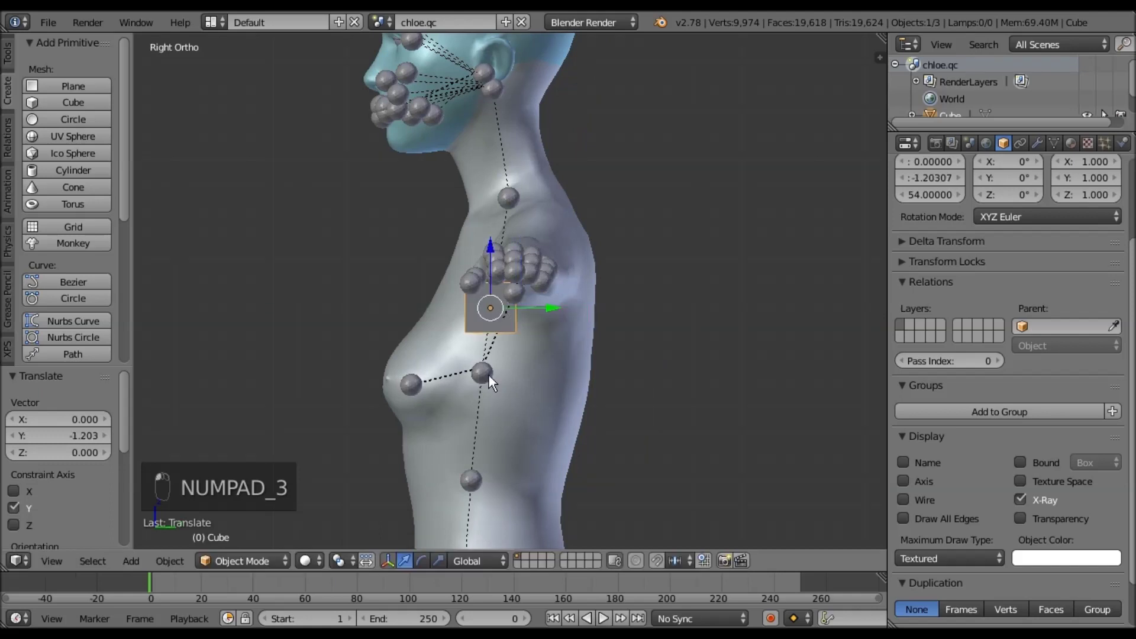
- Inspect the Spine2 bone of the skeleton in Edit Mode from several angles, and return to Object Mode
right_click(483, 375)
right_click(483, 375)
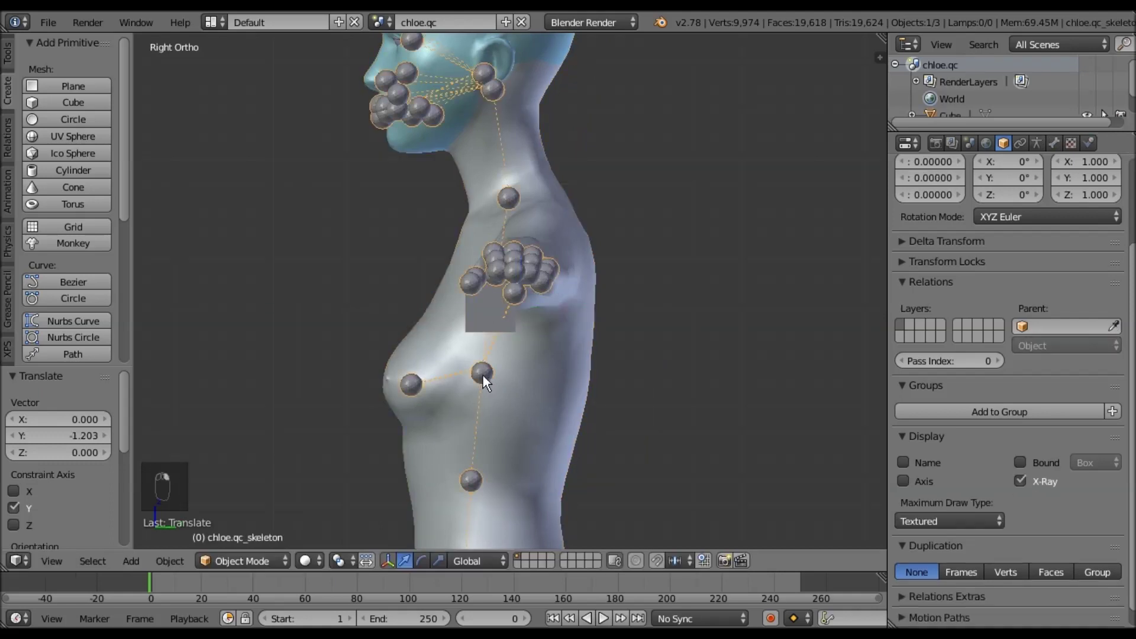
key(Tab)
right_click(482, 373)
middle_drag(545, 400, 684, 428)
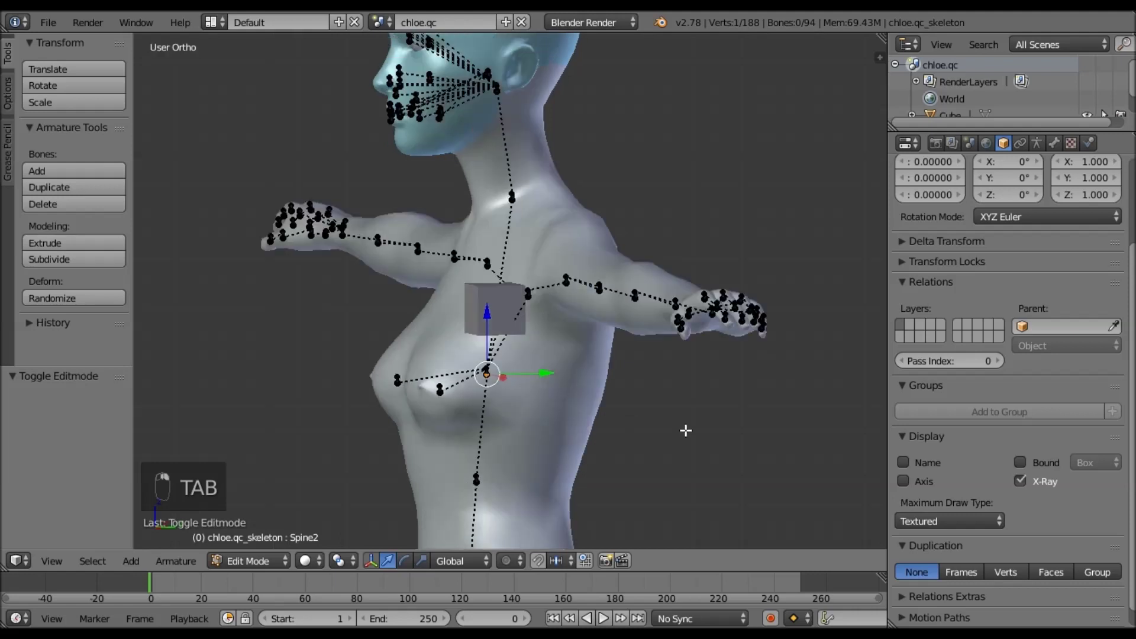
key(KP_1)
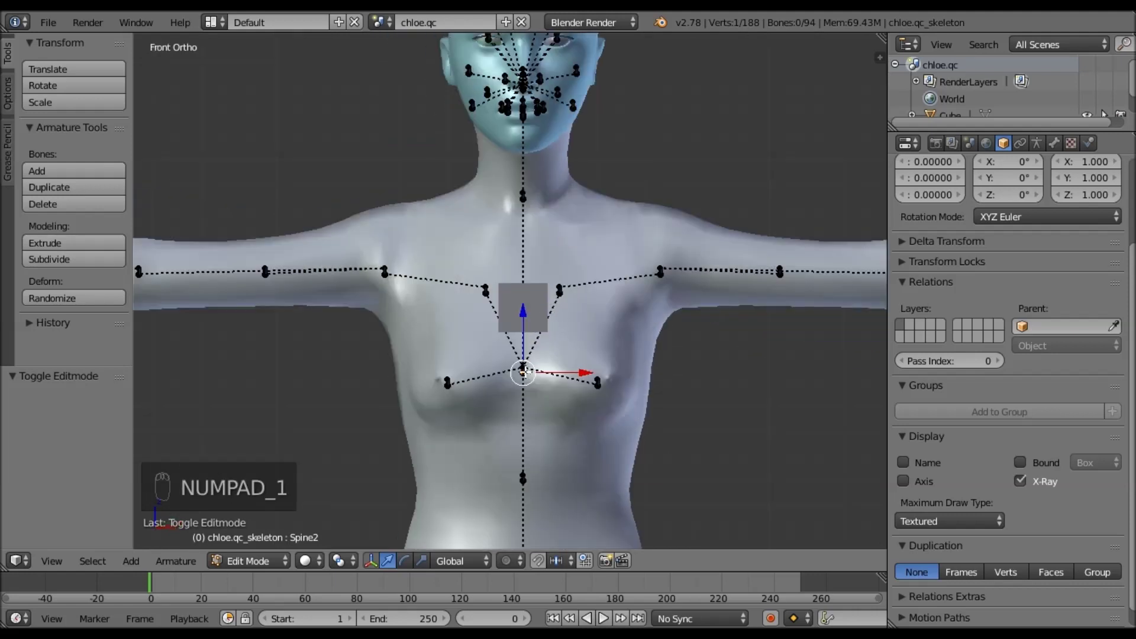
mouse_move(510, 383)
ctrl+mouse_down()
mouse_move(550, 360)
mouse_move(577, 268)
mouse_move(557, 206)
mouse_move(500, 190)
ctrl+mouse_up()
key(Tab)
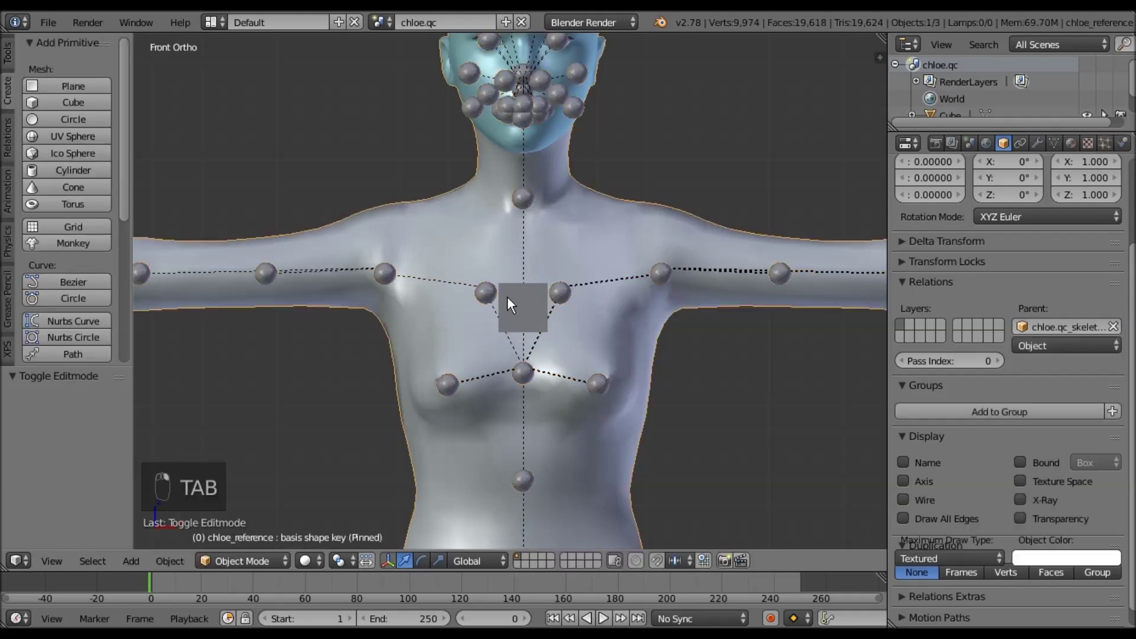
- In Edit Mode, move the whole cube mesh up about 0.14 along Z and scale it about 2.5 times along Z
right_click(513, 297)
key(Tab)
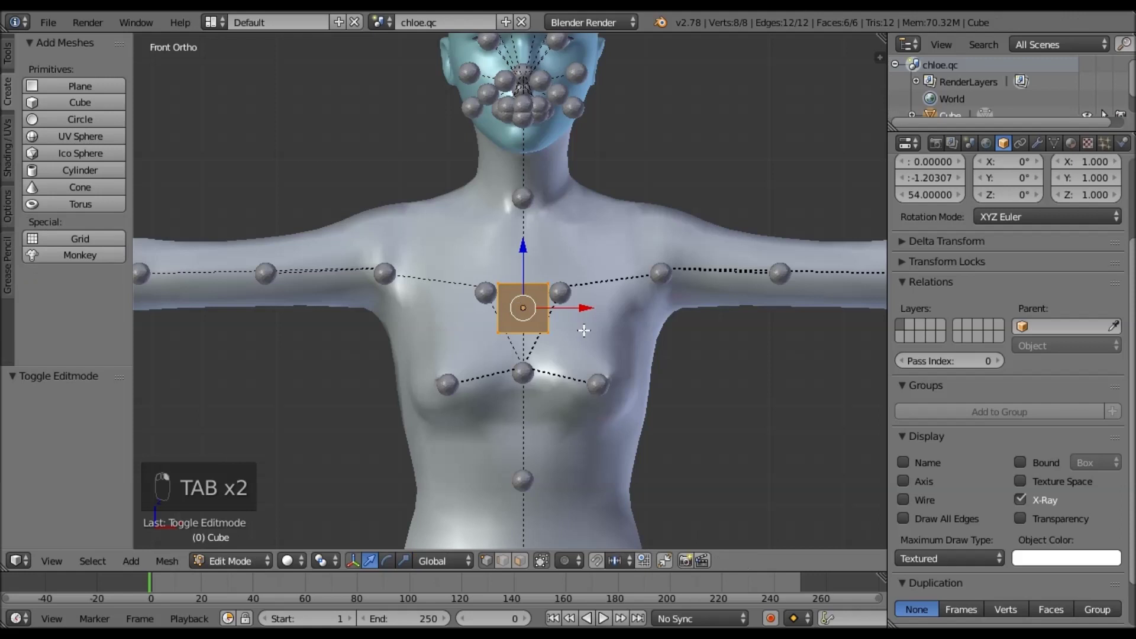
key(a)
key(a)
key(a)
key(a)
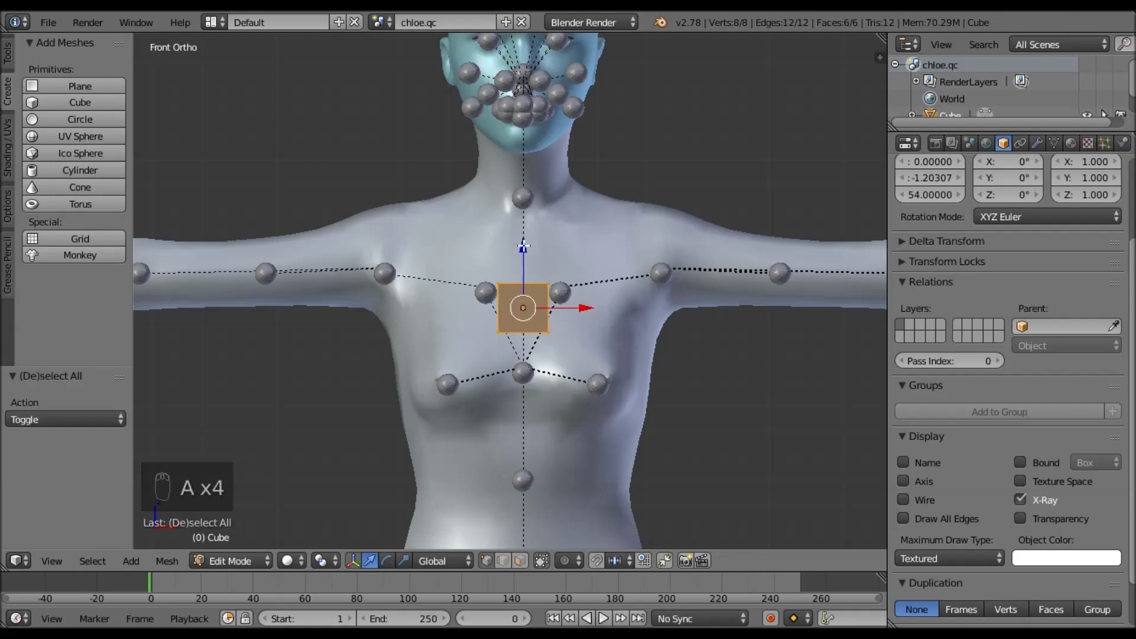
drag(522, 248, 564, 337)
key(s)
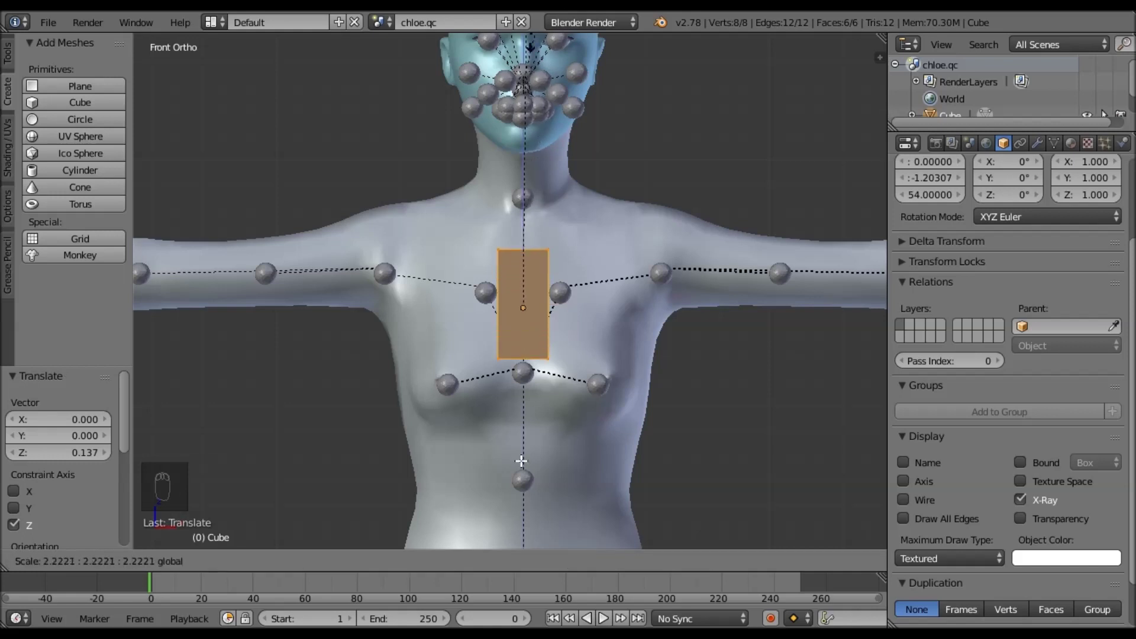
click(516, 380)
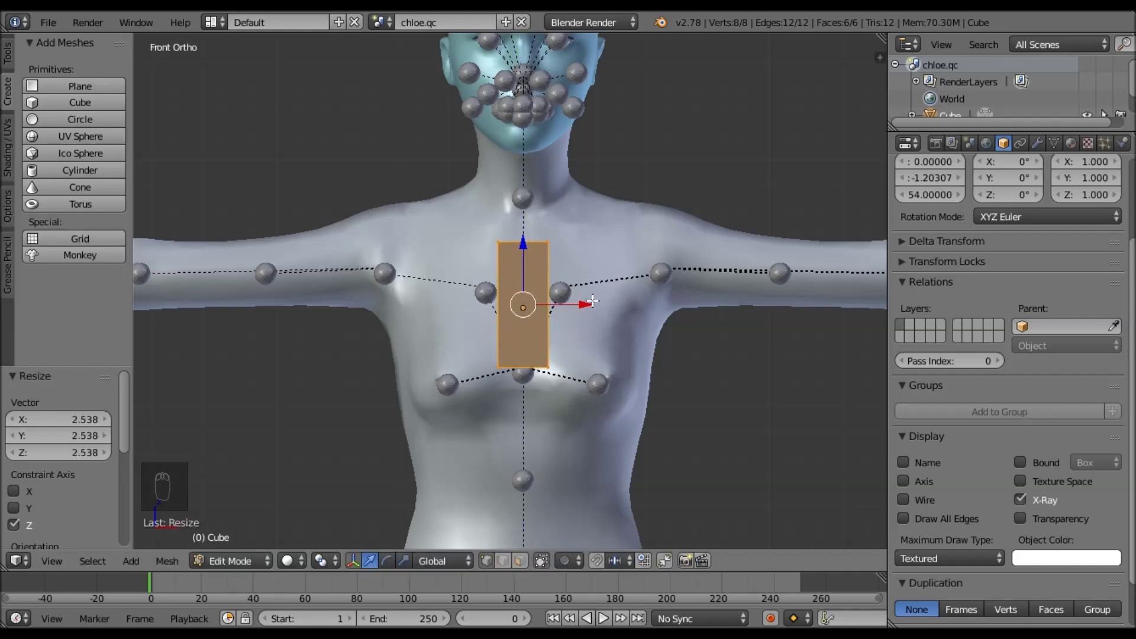
- Scale the cube mesh about 3.5 times along X and 2.4 times along Y to span the upper chest
key(s)
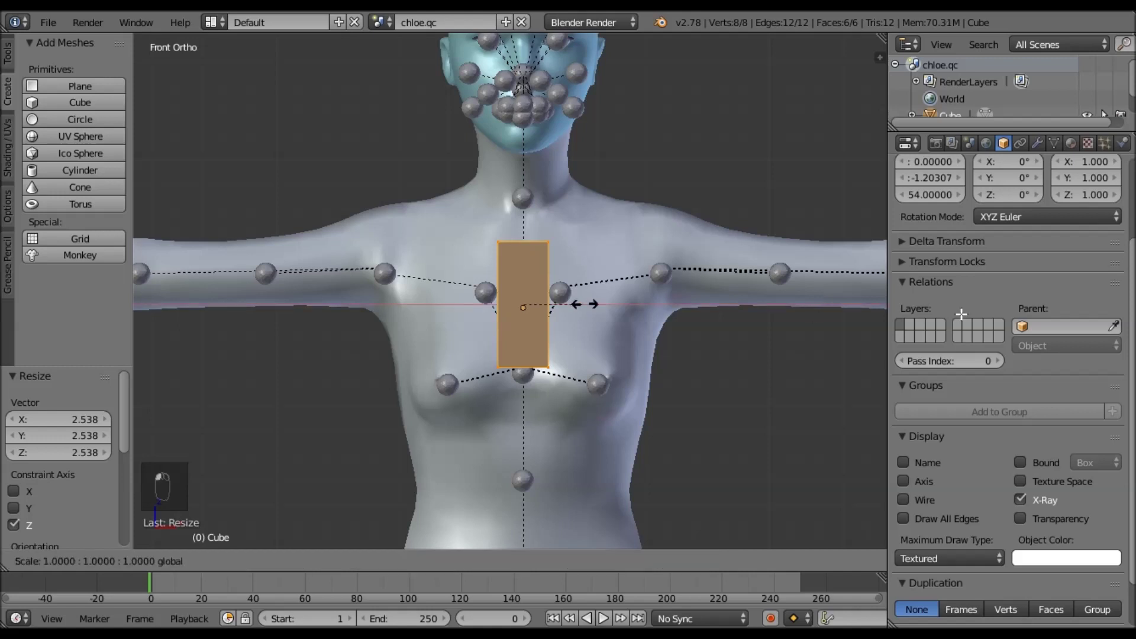
click(618, 323)
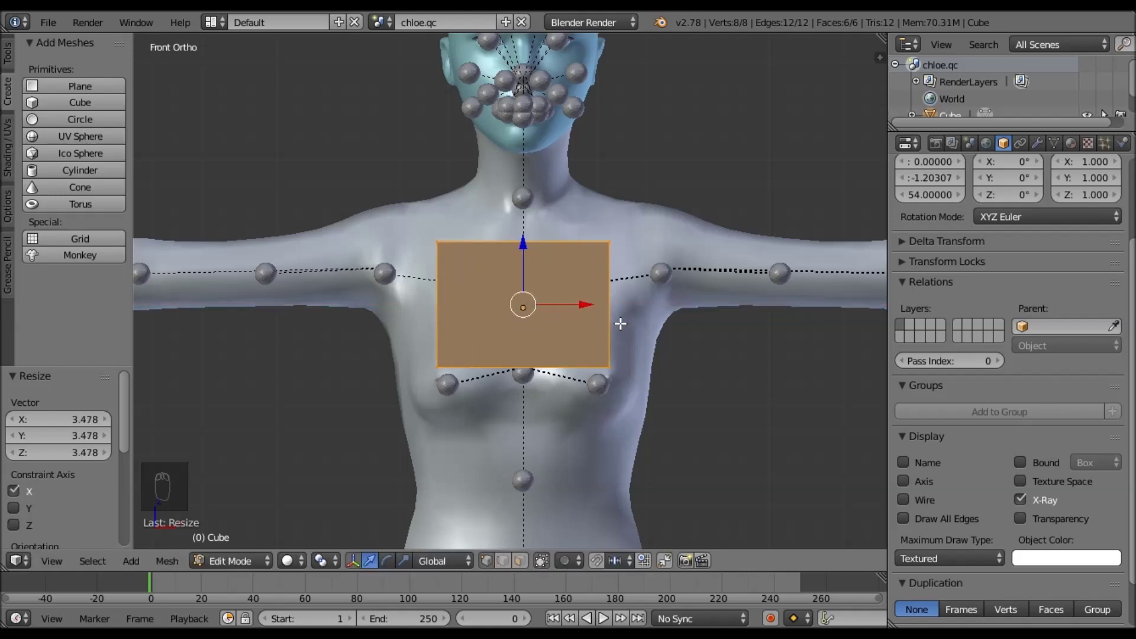
key(KP_3)
key(s)
key(y)
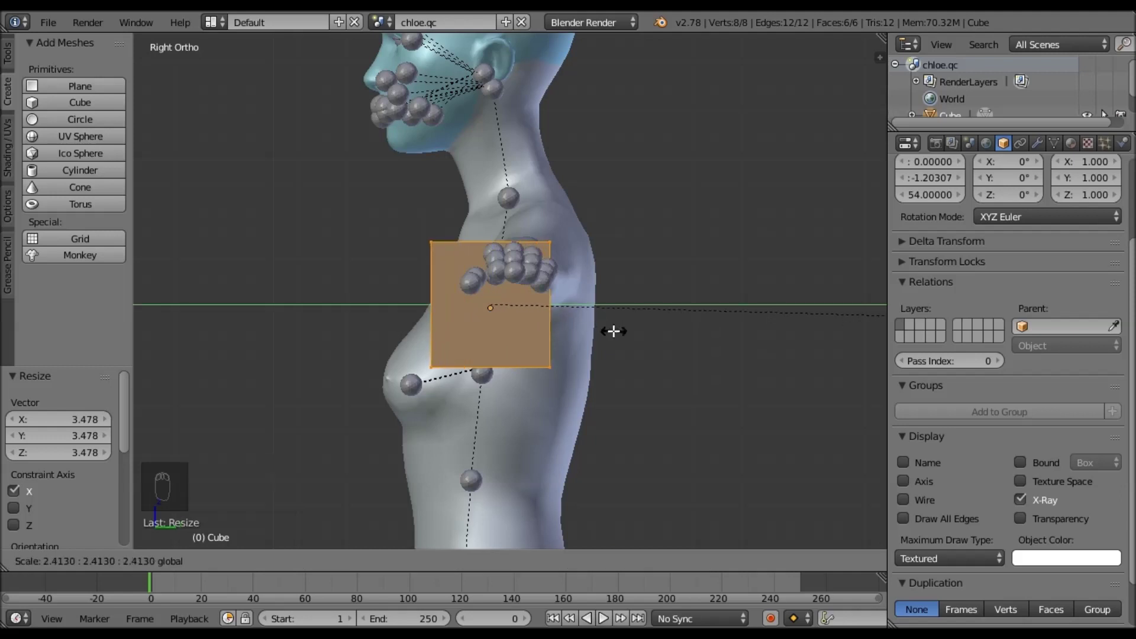
click(614, 330)
- Subdivide the entire cube mesh twice, with one cut each time
click(11, 52)
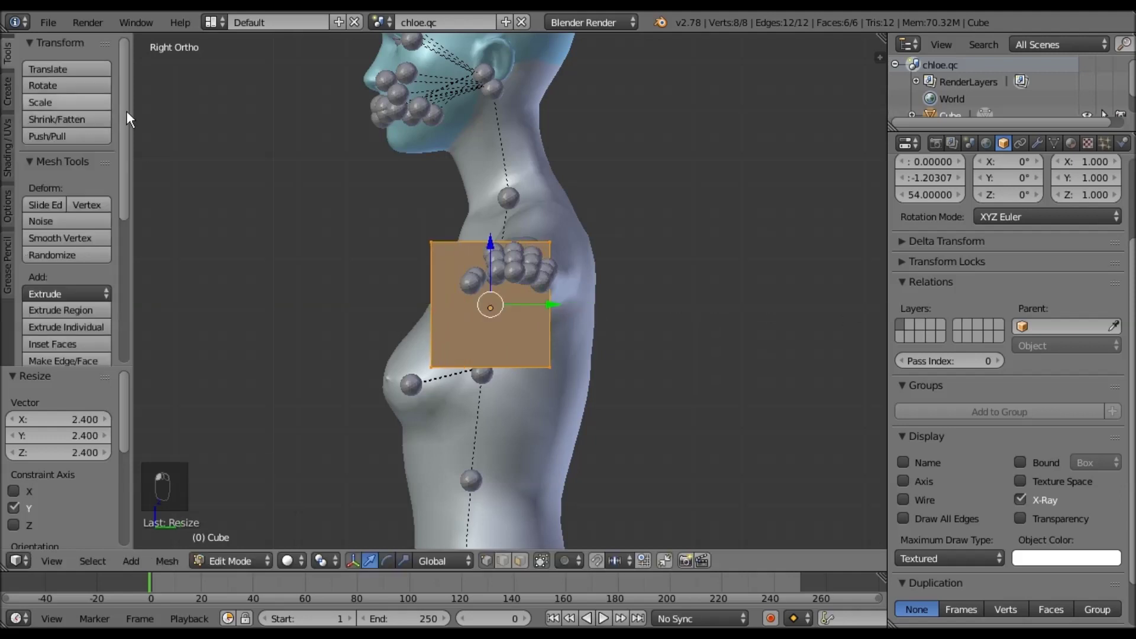
scroll(126, 127, down, 2)
scroll(126, 136, down, 1)
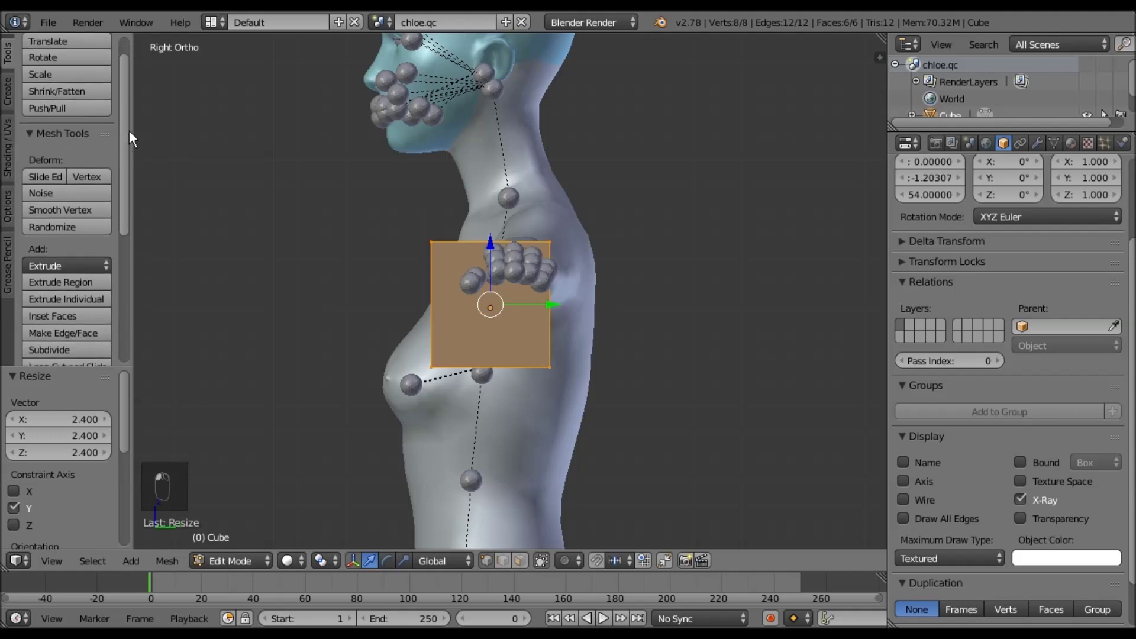
scroll(126, 148, down, 5)
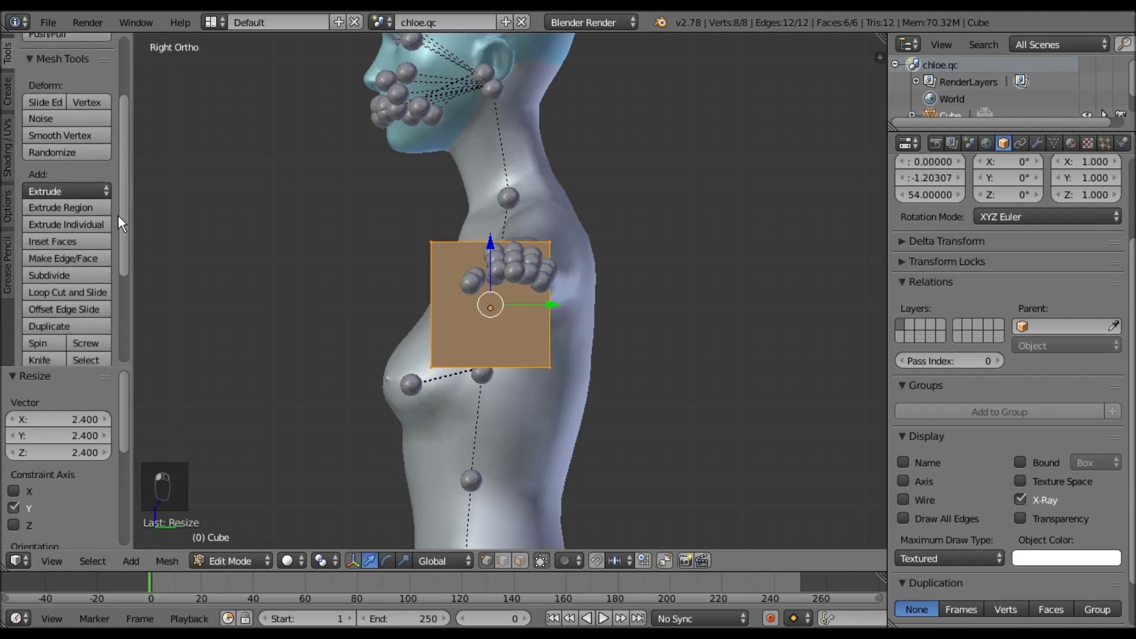
click(69, 275)
middle_drag(419, 305, 201, 196)
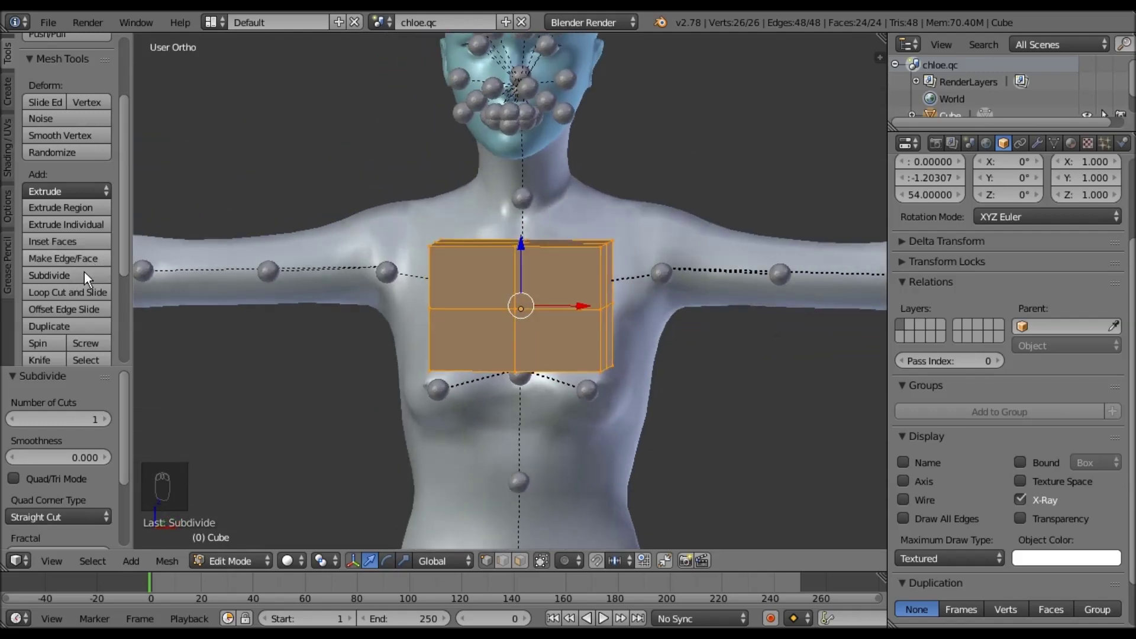
click(84, 272)
- Apply Smooth Vertex four times to the subdivided mesh to round its corners
drag(126, 226, 130, 153)
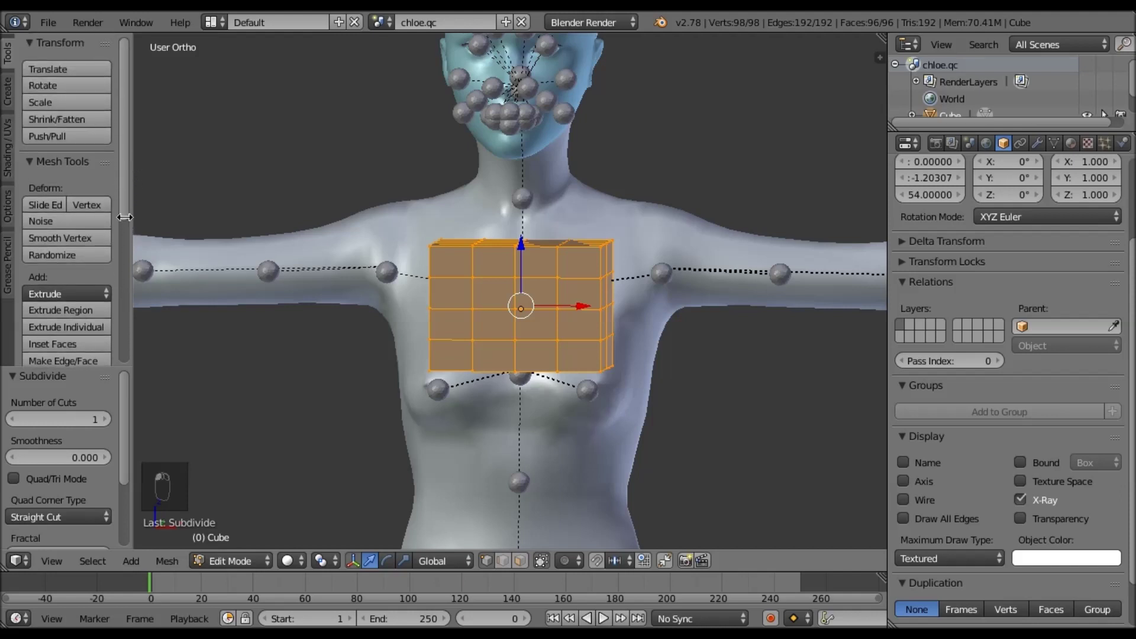
click(65, 235)
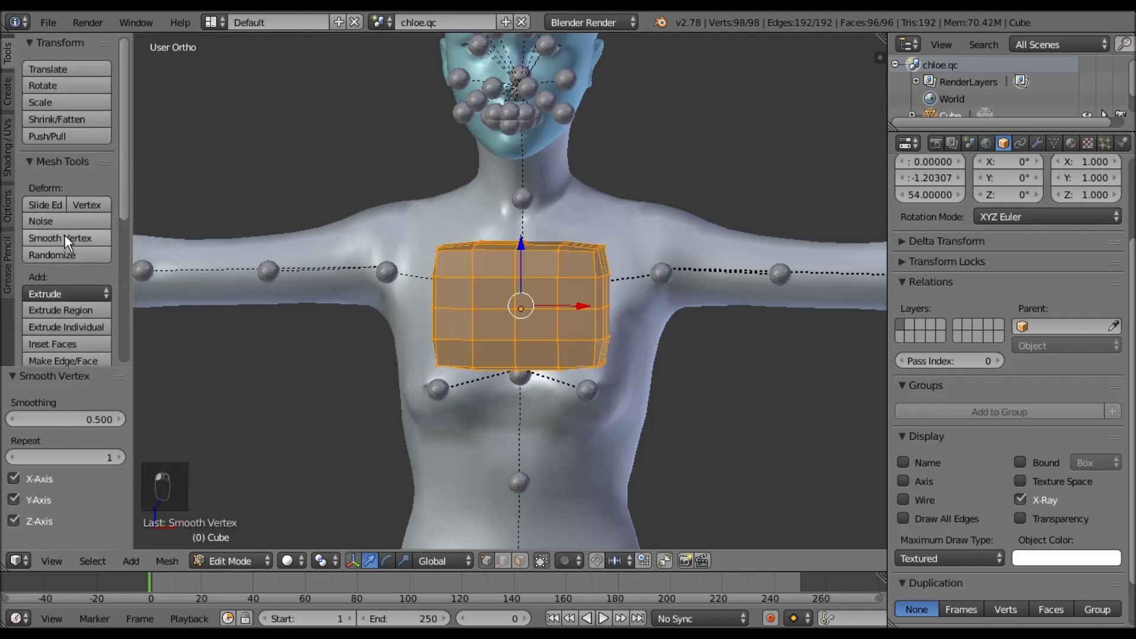
click(65, 235)
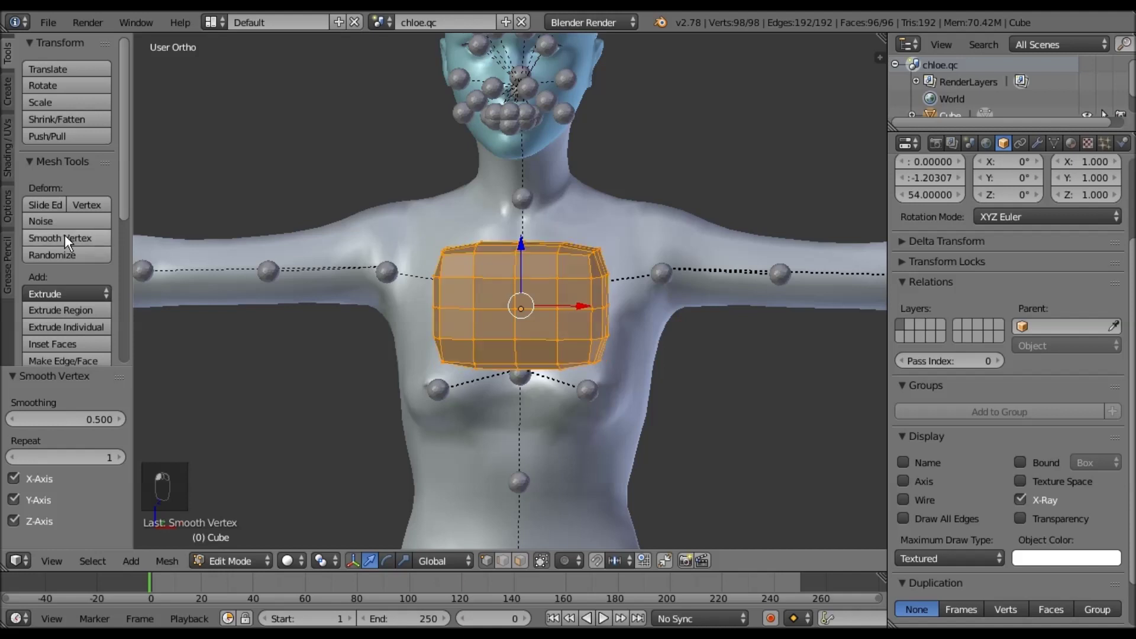
click(65, 237)
click(65, 237)
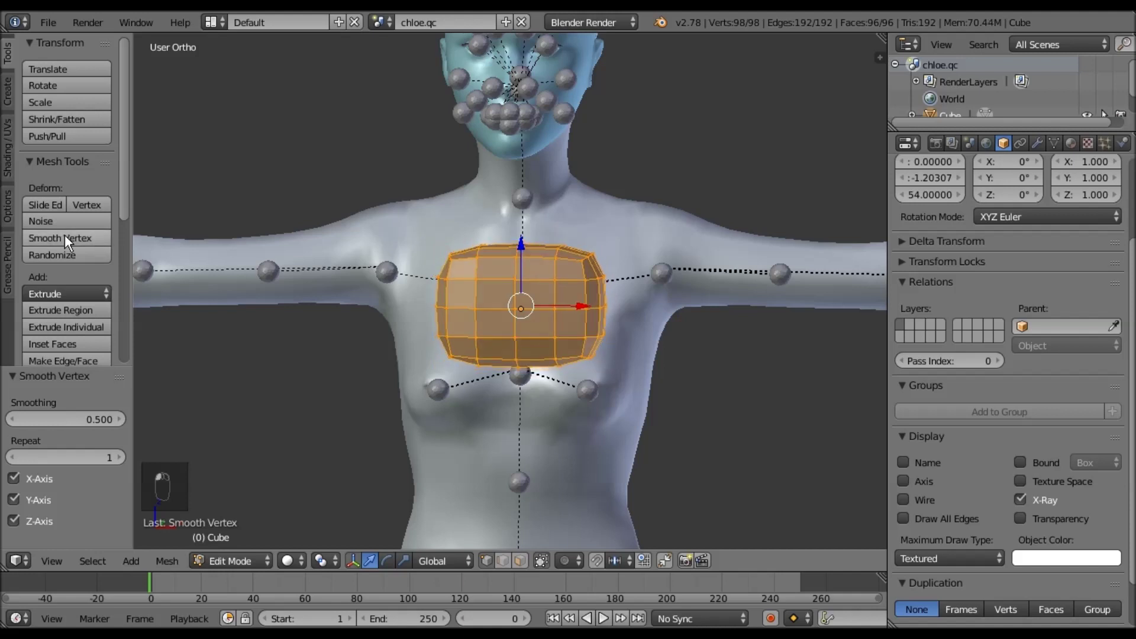
- Try to scale the smoothed mesh 3 times along X, and undo the change
key(KP_1)
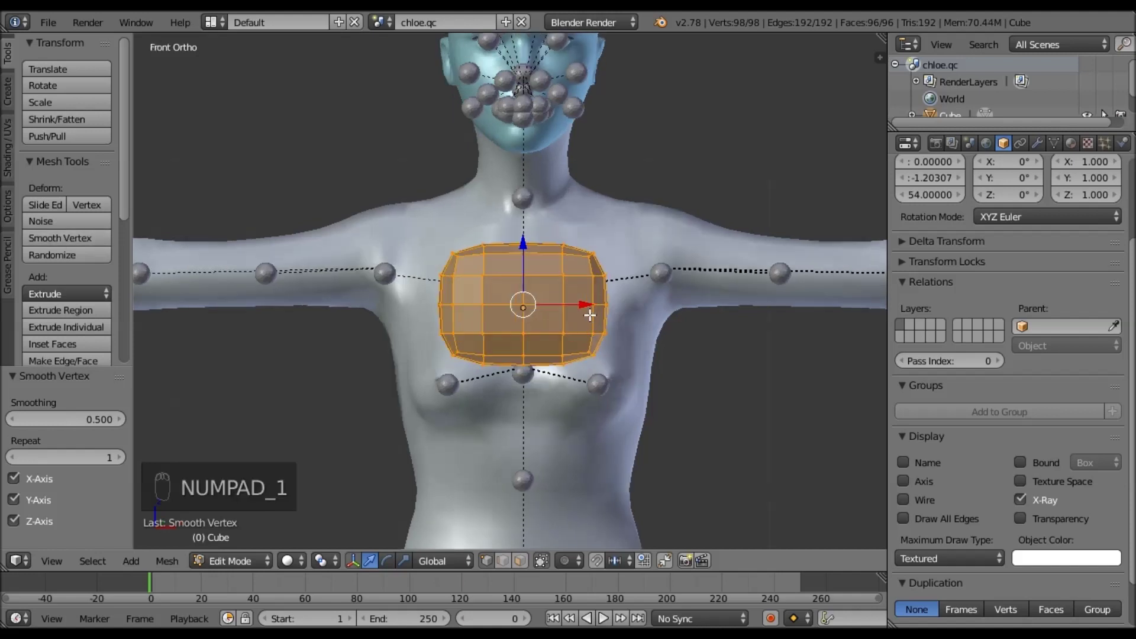
key(s)
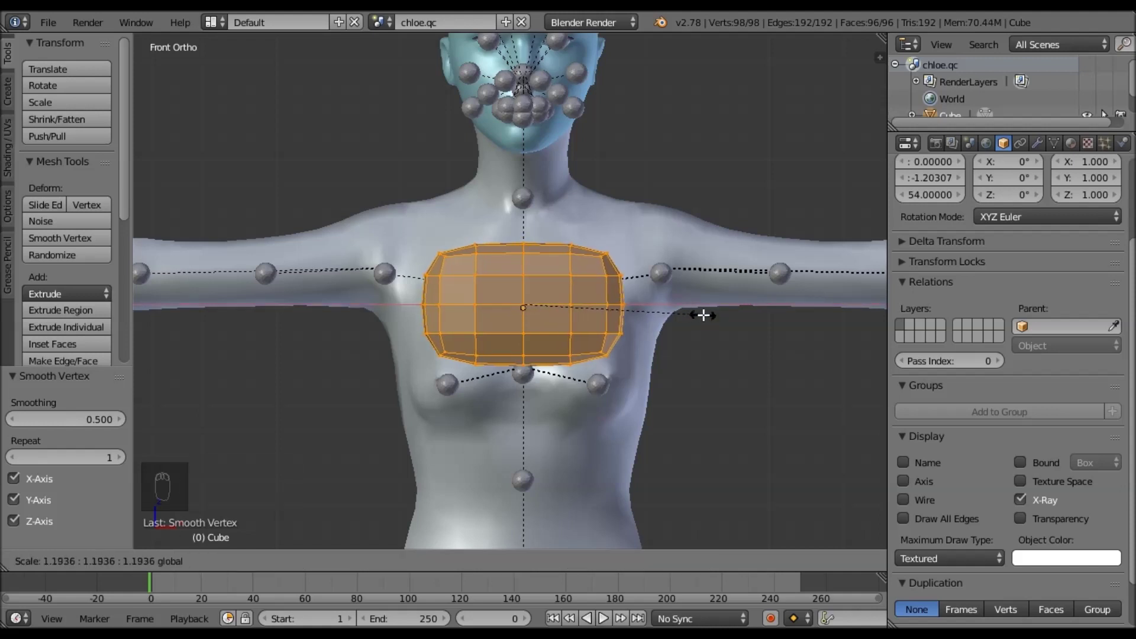
text(3)
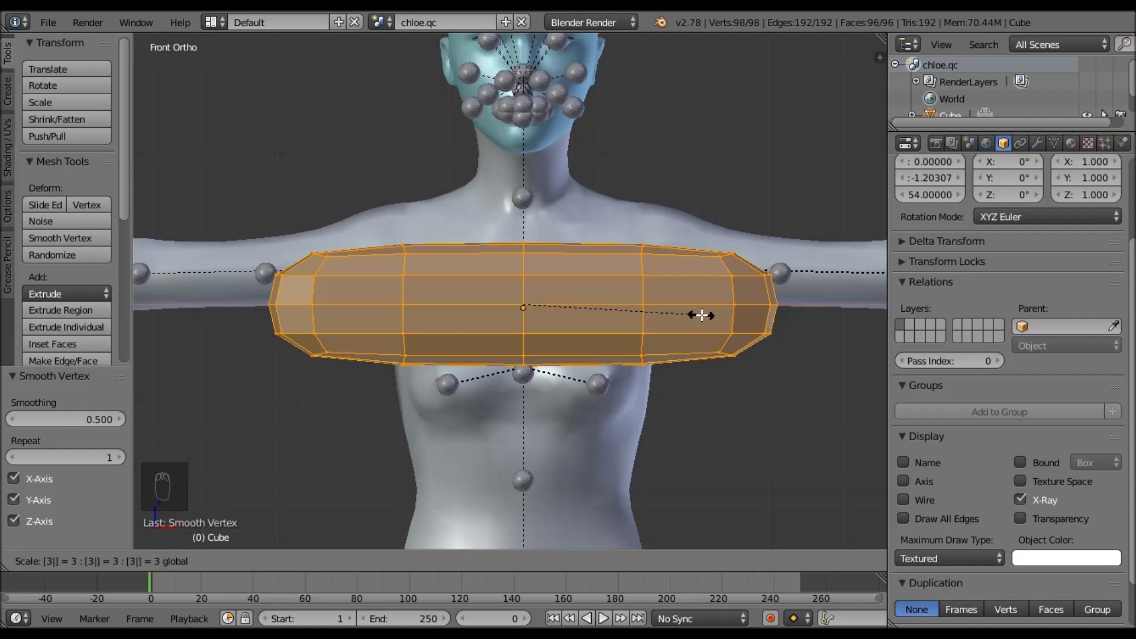
key(Return)
key(ctrl+z)
- Scale the smoothed mesh about 1.3 times along X and about 1.4 times along Y to fill the chest
key(s)
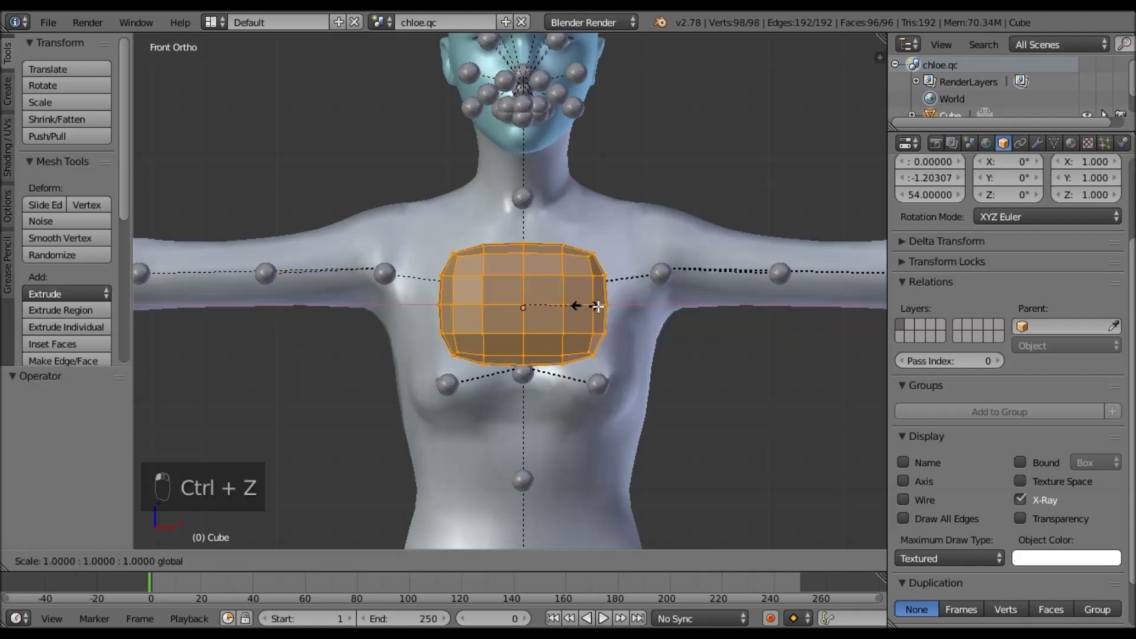
click(775, 312)
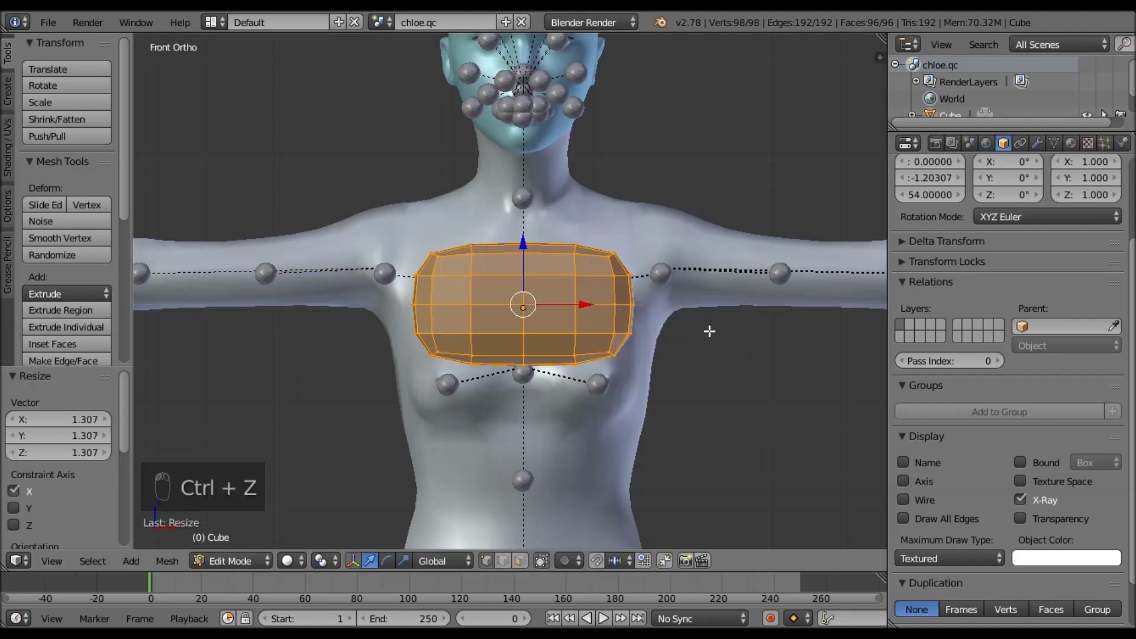
key(KP_3)
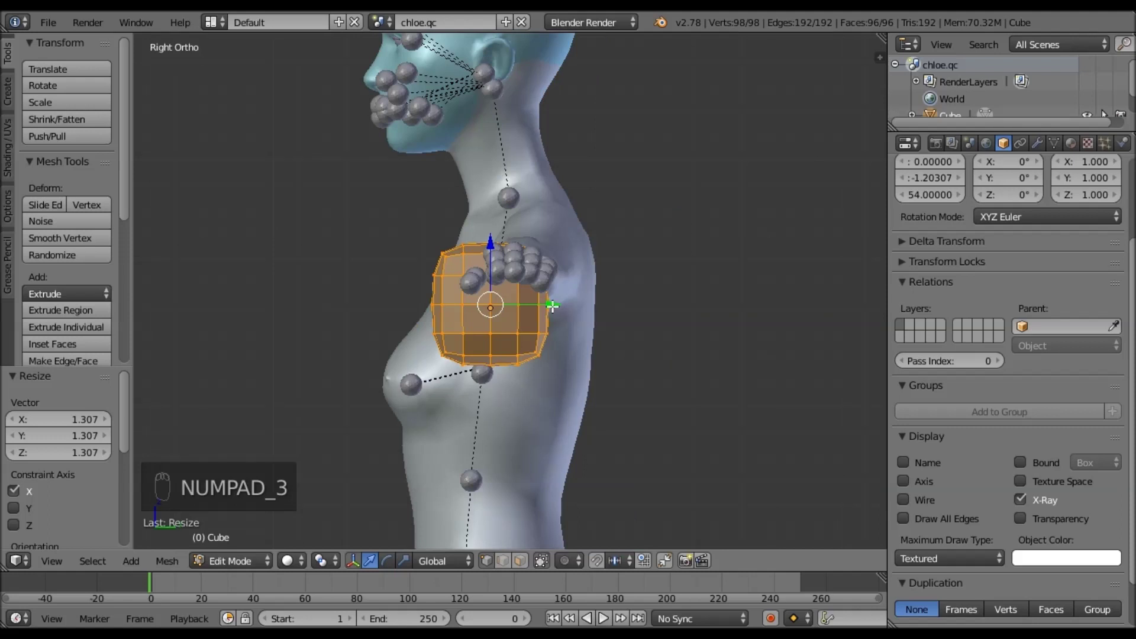
key(s)
key(y)
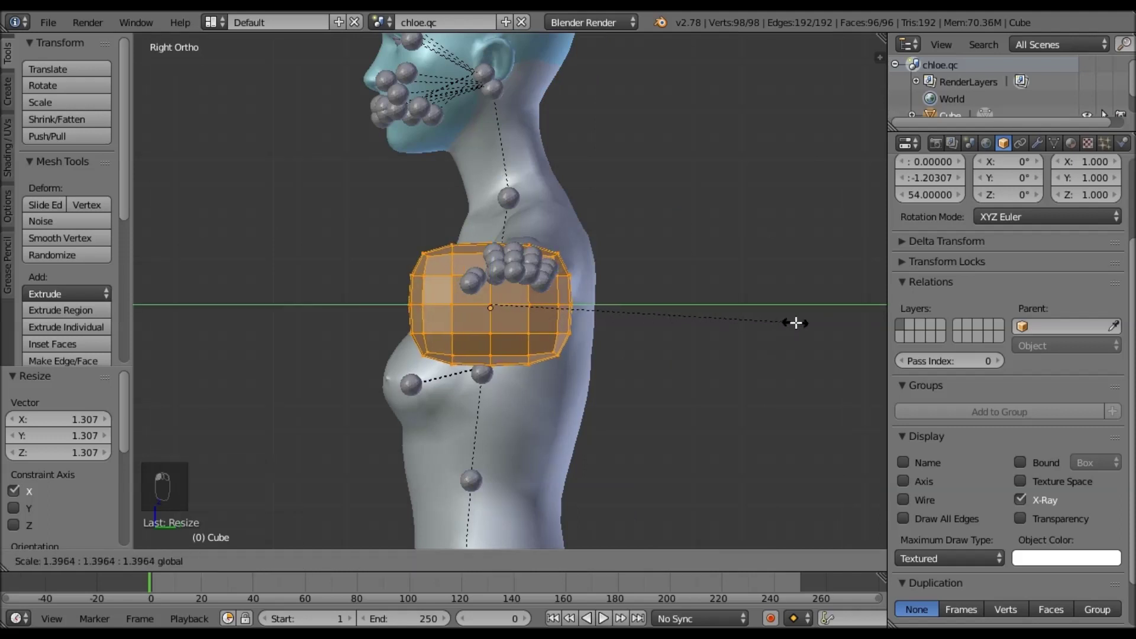
click(795, 322)
- Move the whole chest mesh up about 0.05 along Z
scroll(591, 314, up, 2)
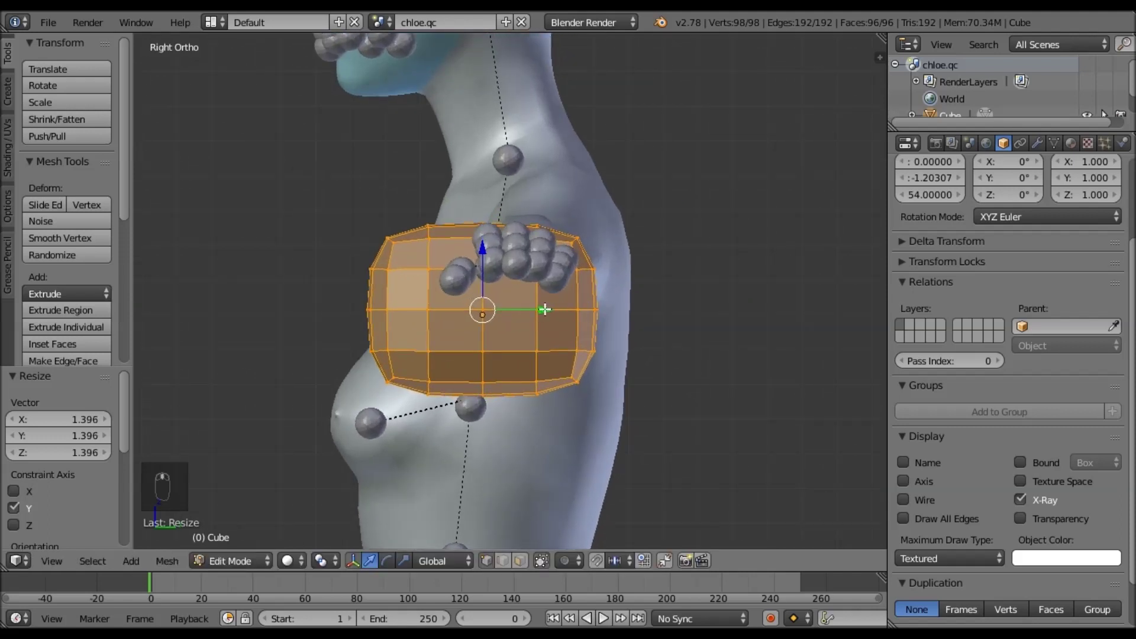
key(g)
key(z)
click(597, 308)
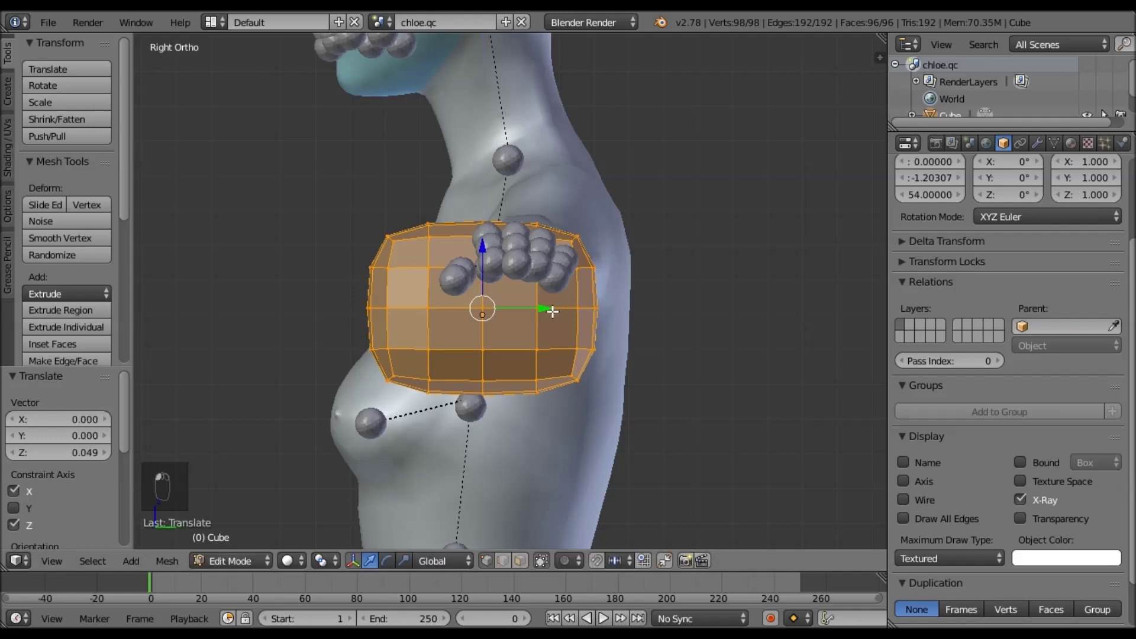
- Try to move the chest mesh down about 0.15 along Z, and undo the move
key(g)
key(z)
click(574, 322)
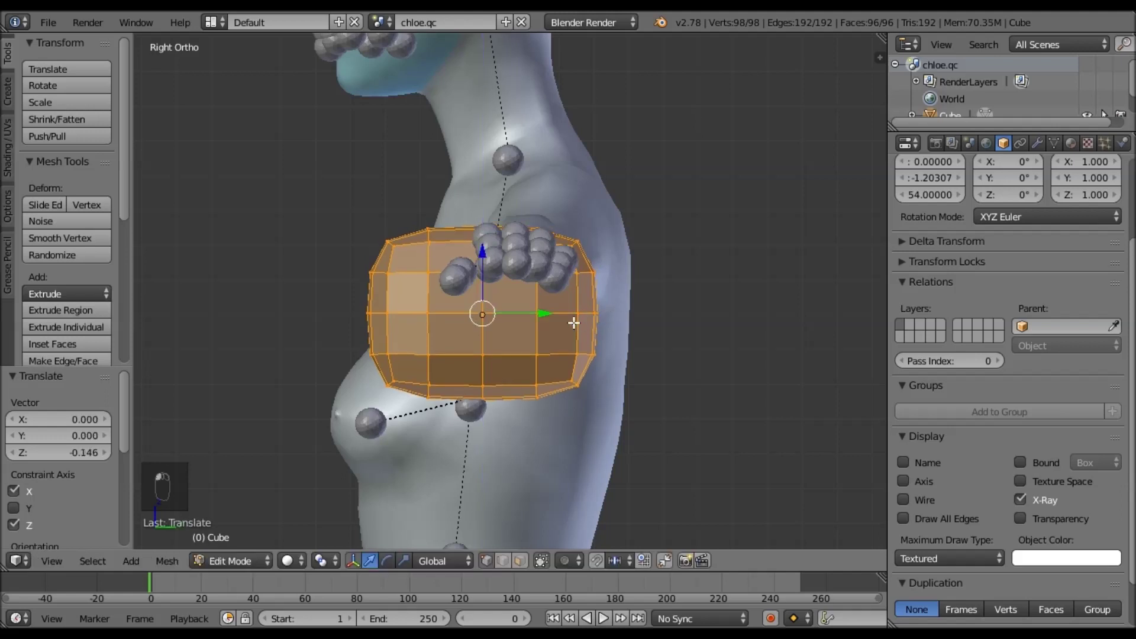
key(ctrl+z)
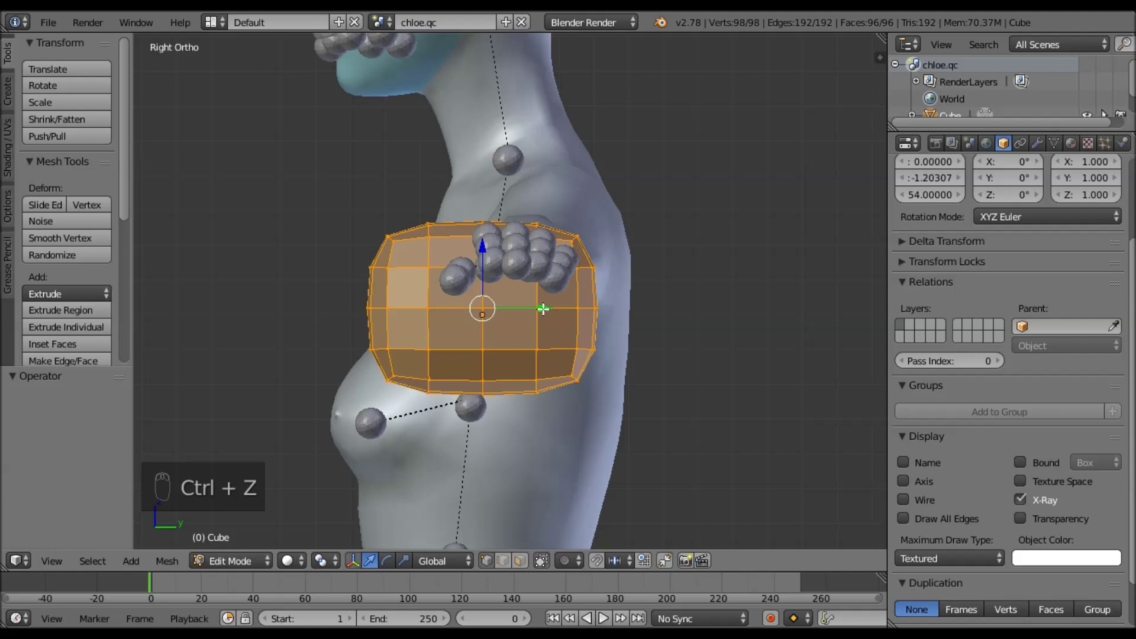
- Shift the chest mesh slightly backward along Y, and in wireframe move its front vertices above the bottom row about 0.39 along Y
drag(560, 308, 582, 314)
key(a)
key(z)
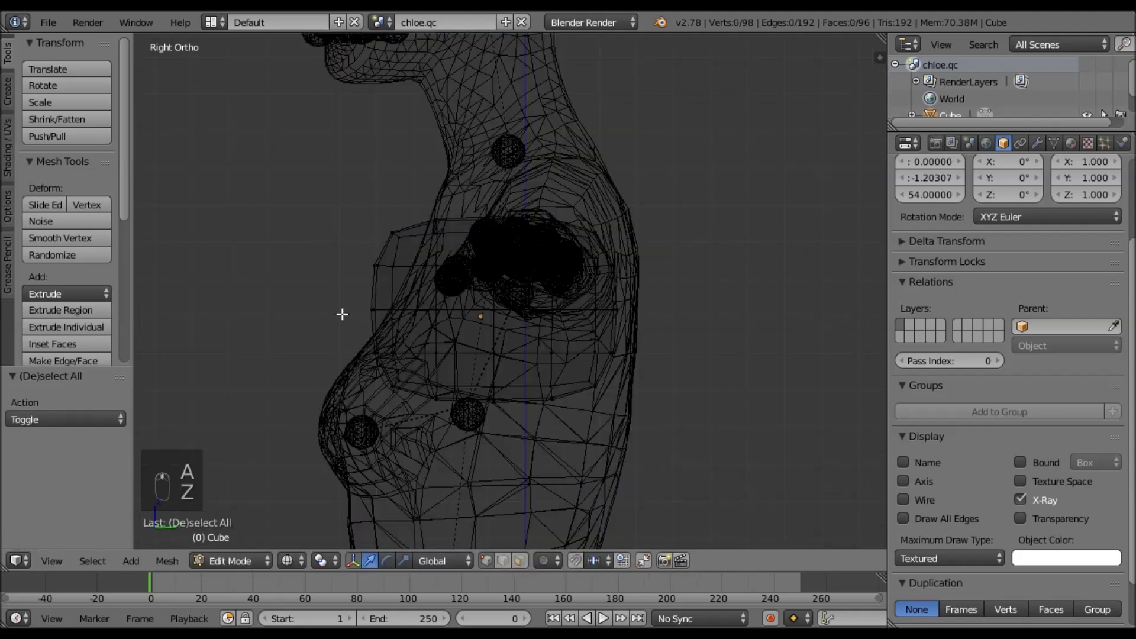
mouse_move(355, 379)
ctrl+mouse_down()
mouse_move(424, 274)
mouse_move(419, 204)
mouse_move(434, 196)
mouse_move(430, 238)
mouse_move(391, 188)
ctrl+mouse_up()
drag(458, 284, 485, 287)
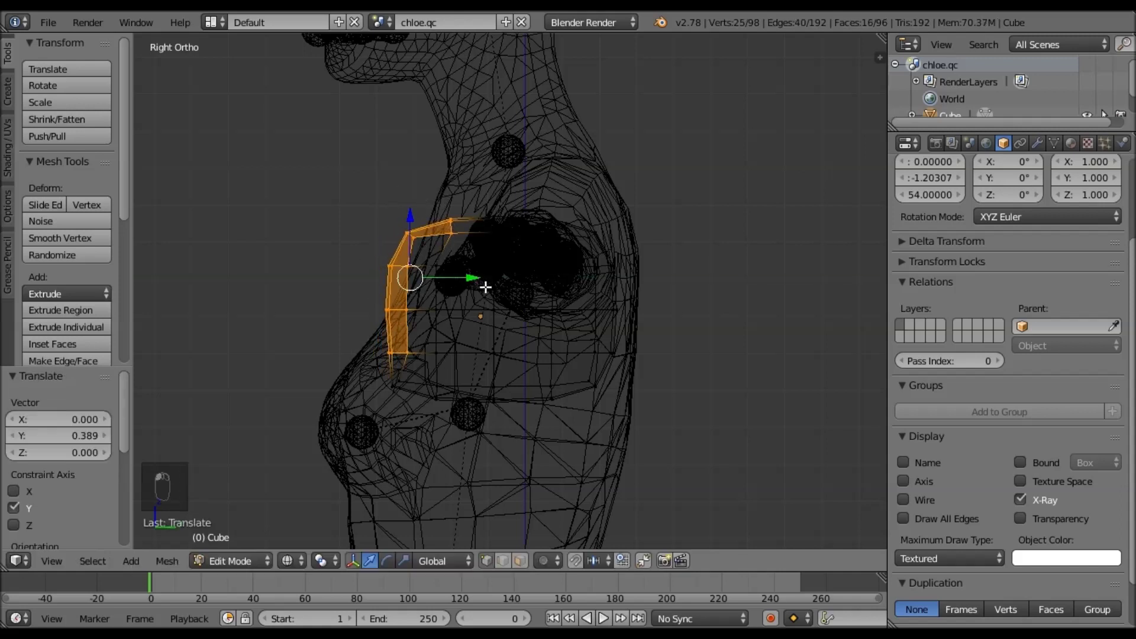
- Slope the front of the mesh by moving progressively fewer upper front rows back along Y, about 0.28, 0.18 and a little more
scroll(522, 316, up, 3)
mouse_move(469, 250)
ctrl+shift+mouse_down()
mouse_move(535, 196)
mouse_move(473, 249)
ctrl+shift+mouse_up()
drag(429, 301, 441, 302)
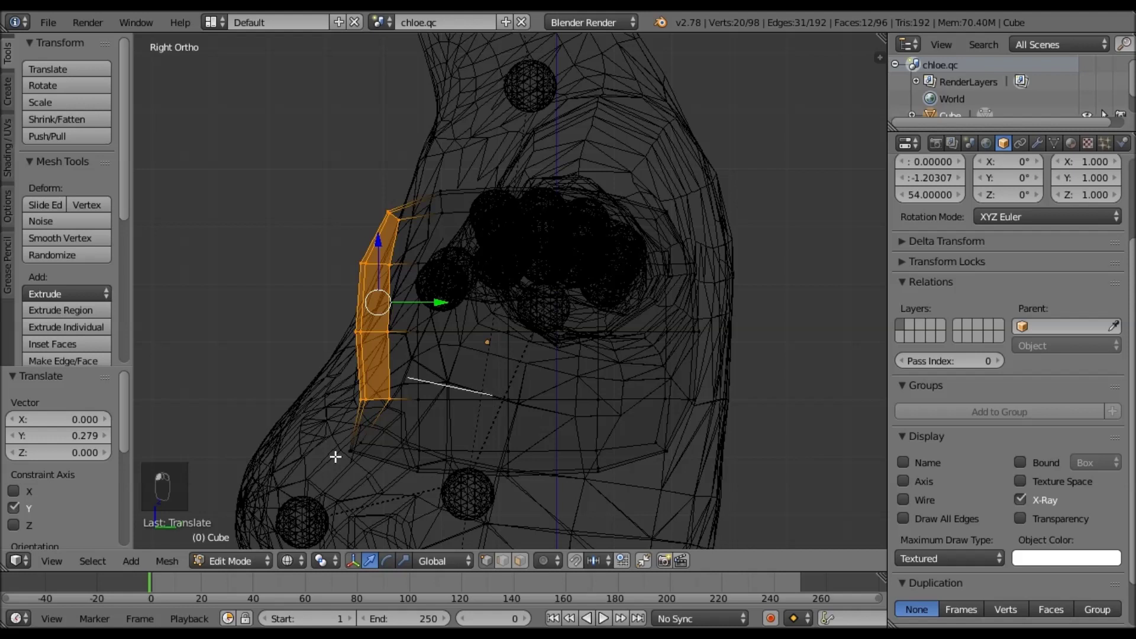
ctrl+shift+drag(307, 410, 453, 304)
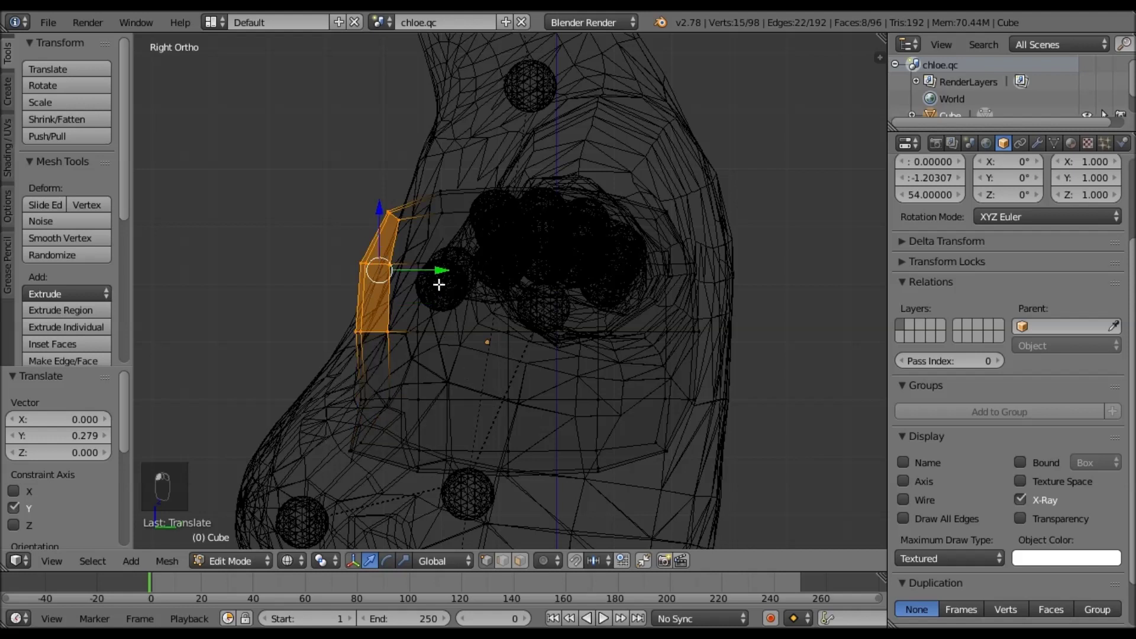
drag(444, 273, 454, 272)
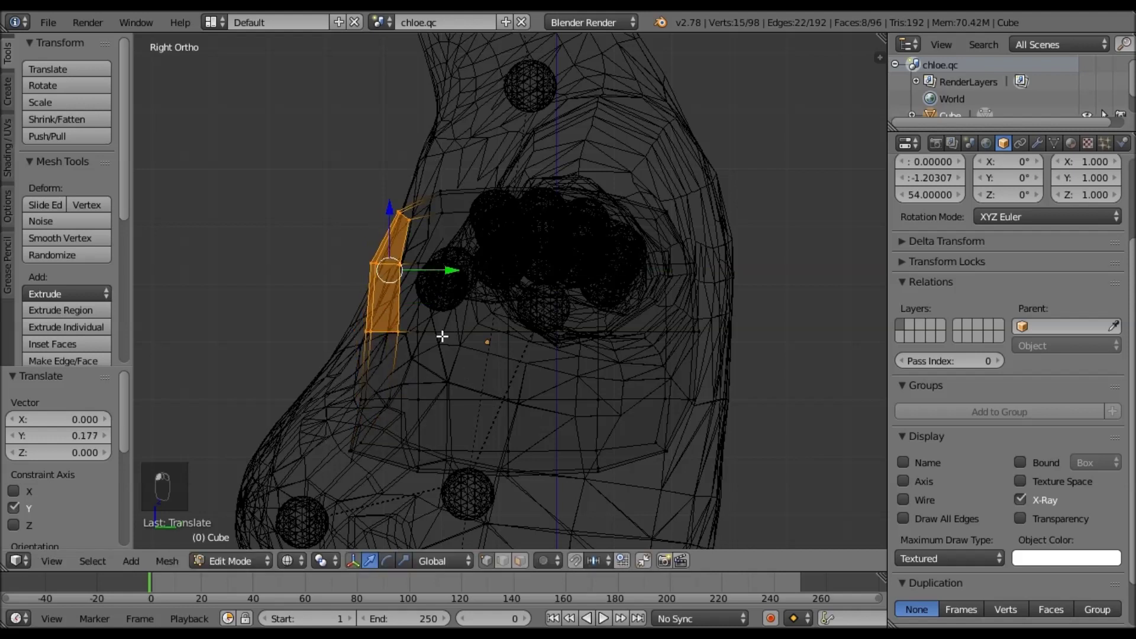
ctrl+shift+drag(400, 409, 439, 366)
drag(464, 240, 471, 241)
- Reselect the entire mesh in solid shading and scale it about 1.1 times along Z
key(a)
key(a)
key(z)
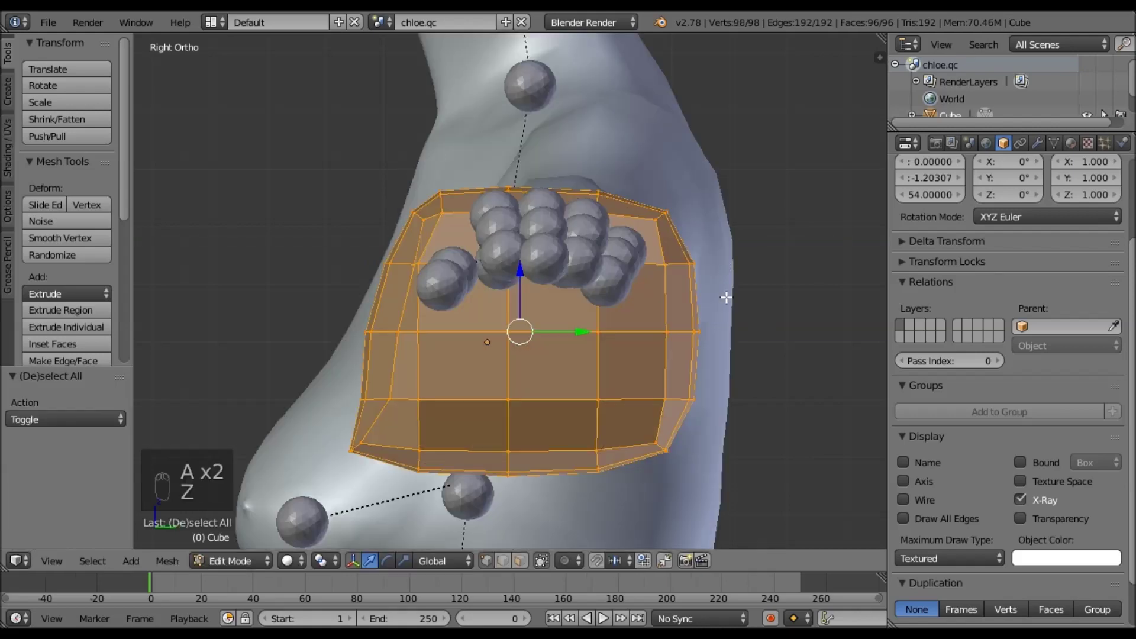
scroll(726, 298, down, 3)
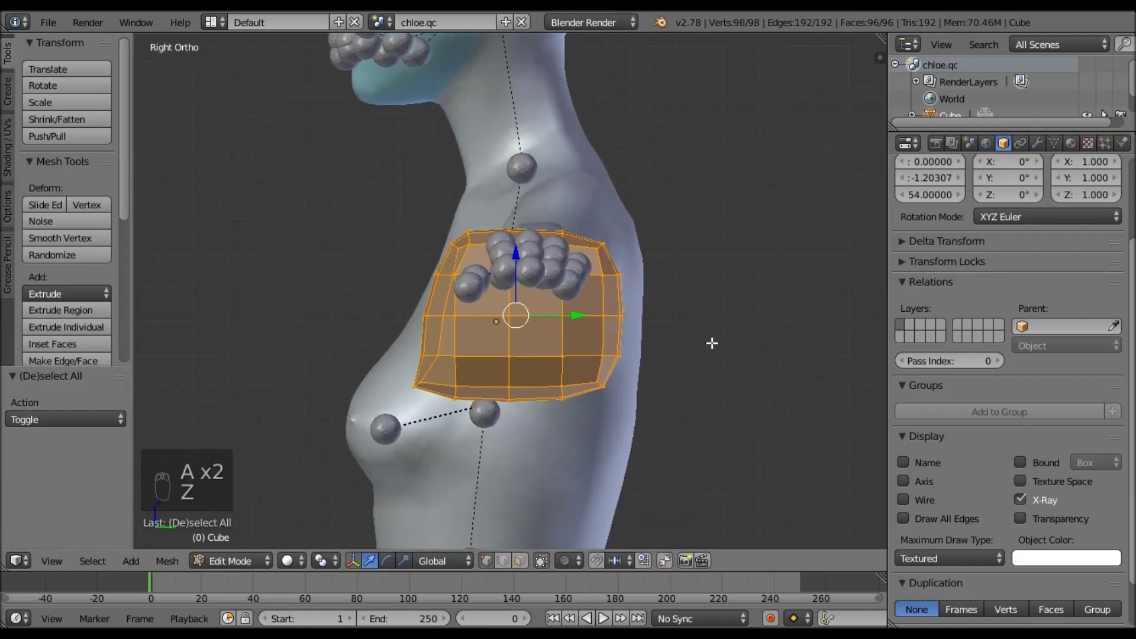
middle_drag(712, 344, 755, 331)
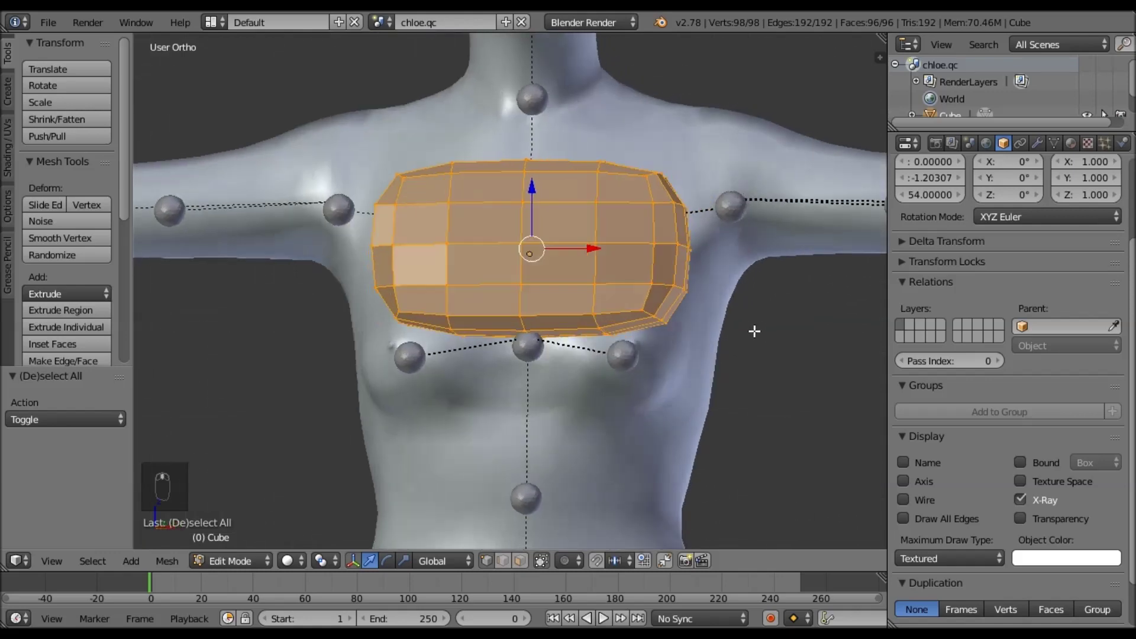
key(KP_1)
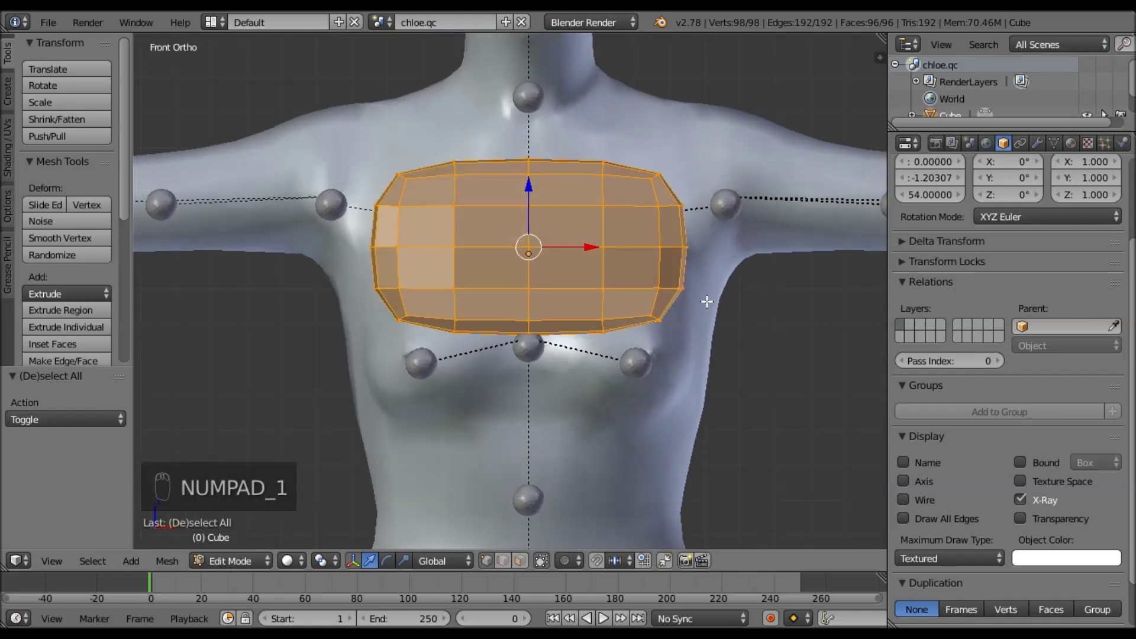
key(KP_3)
shift+middle_drag(679, 284, 680, 349)
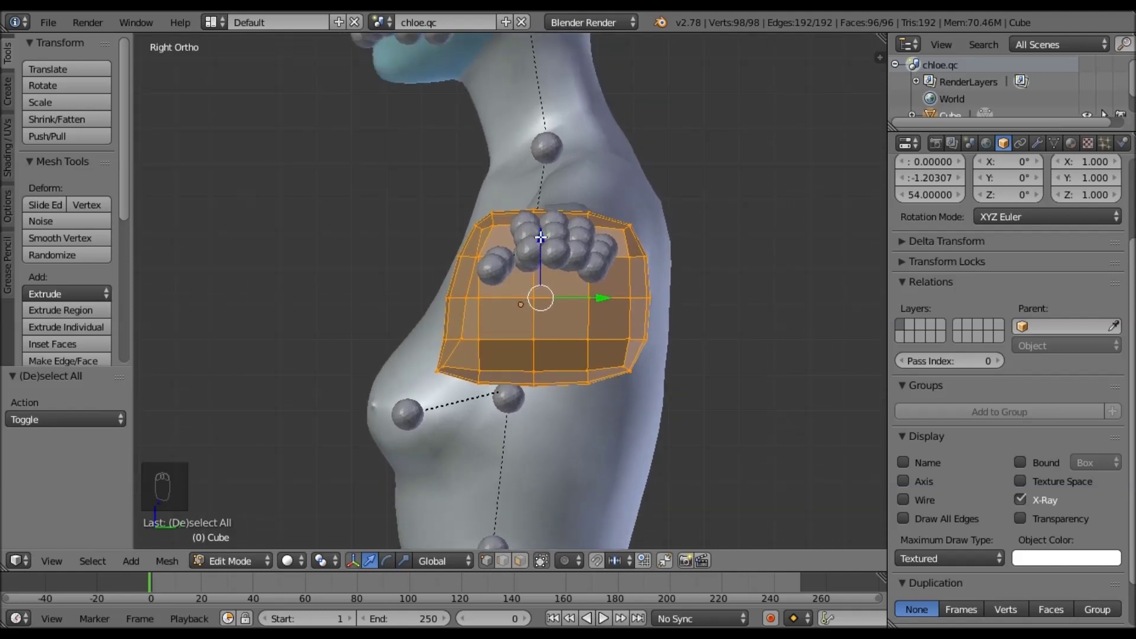
key(s)
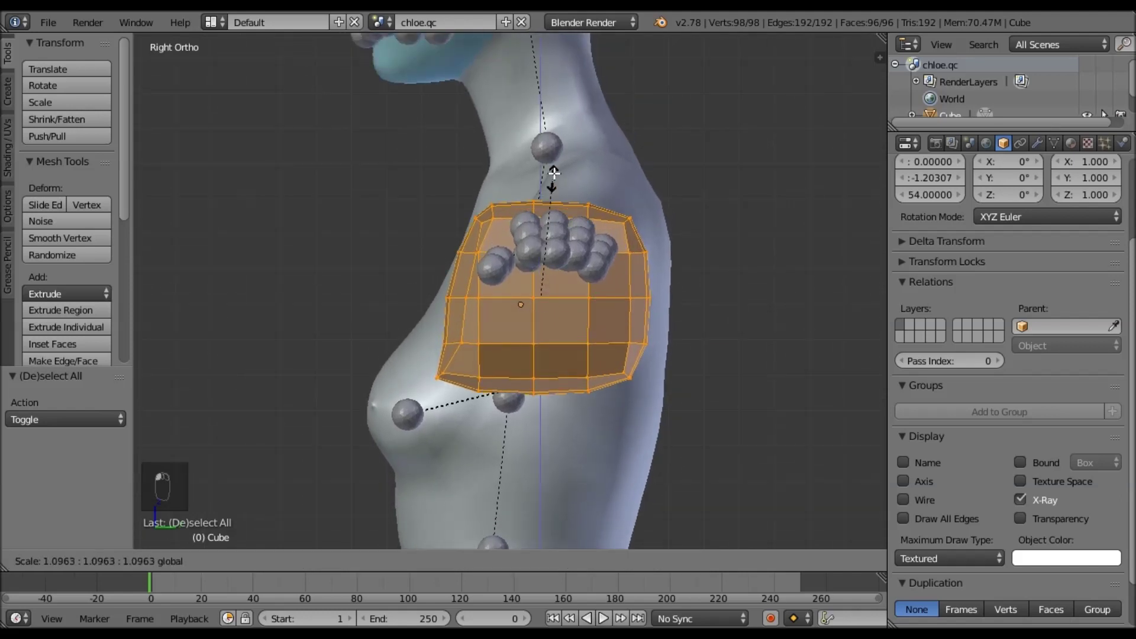
click(554, 168)
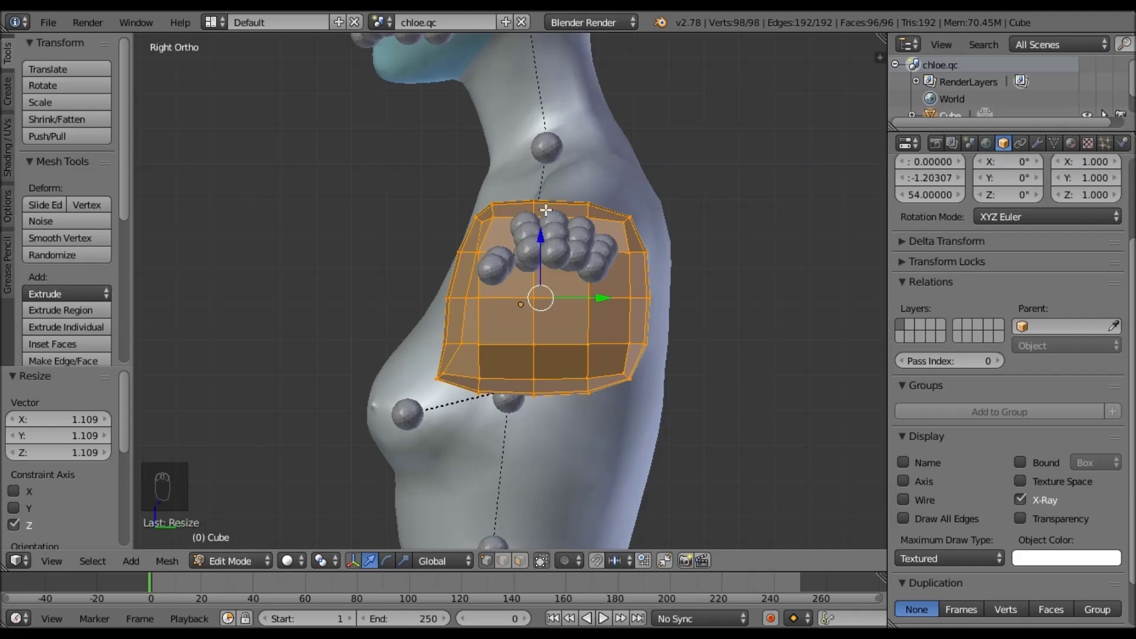
- Move the whole chest mesh about 0.19 backward along Y and raise it 1 unit along Z
shift+drag(541, 234, 548, 194)
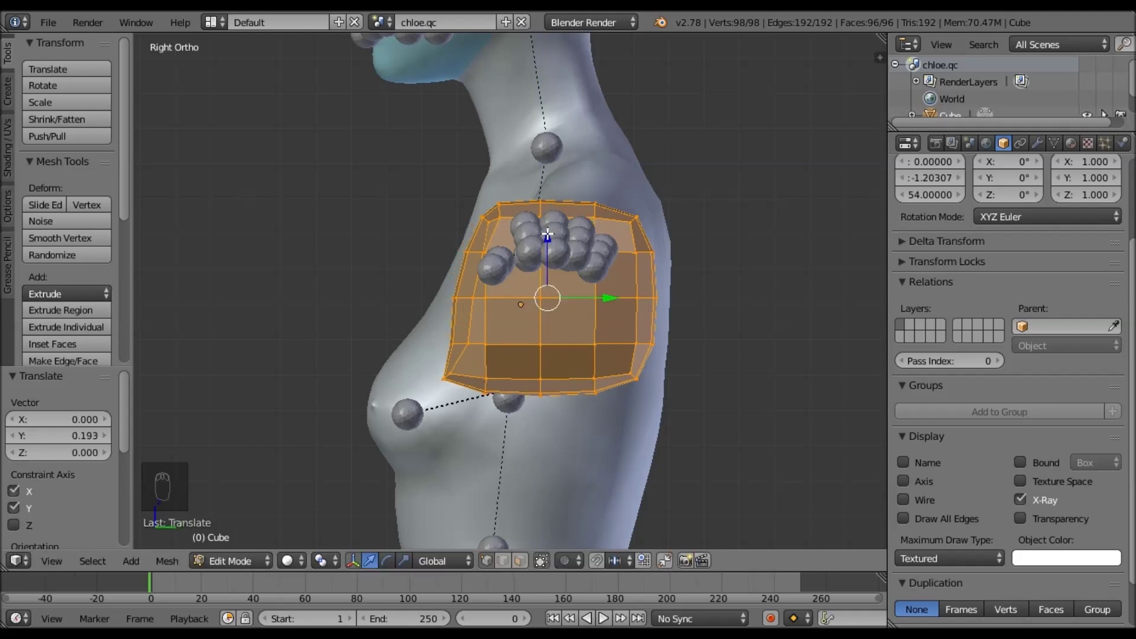
shift+drag(547, 234, 530, 288)
key(ctrl+z)
shift+drag(547, 237, 485, 276)
text(1)
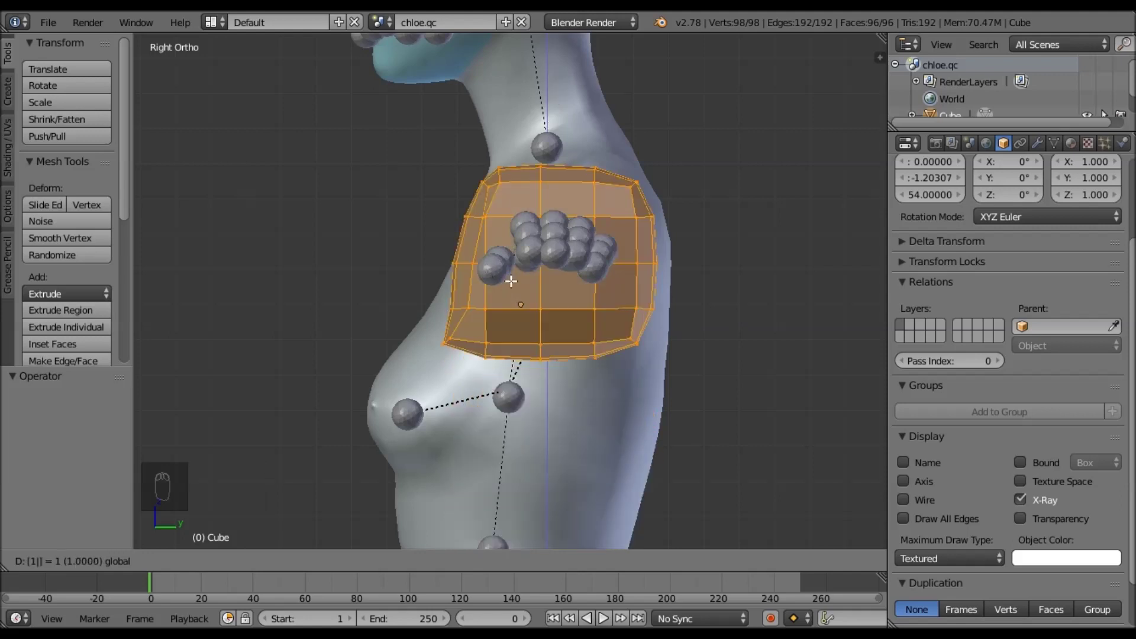
key(Return)
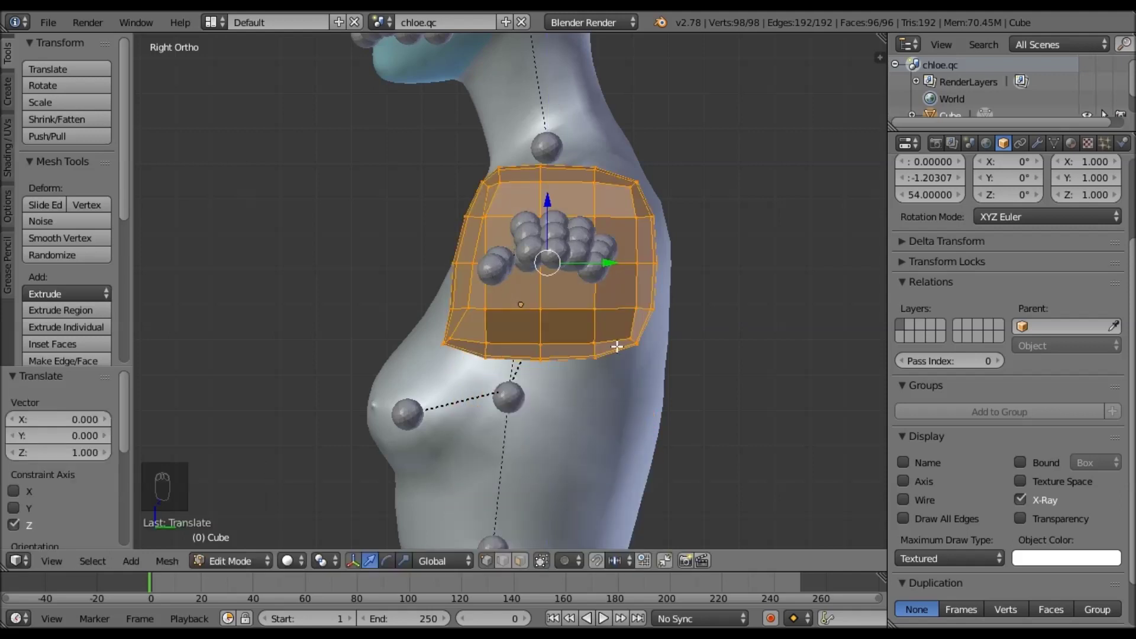
key(KP_1)
scroll(639, 343, down, 4)
shift+middle_drag(631, 423, 625, 350)
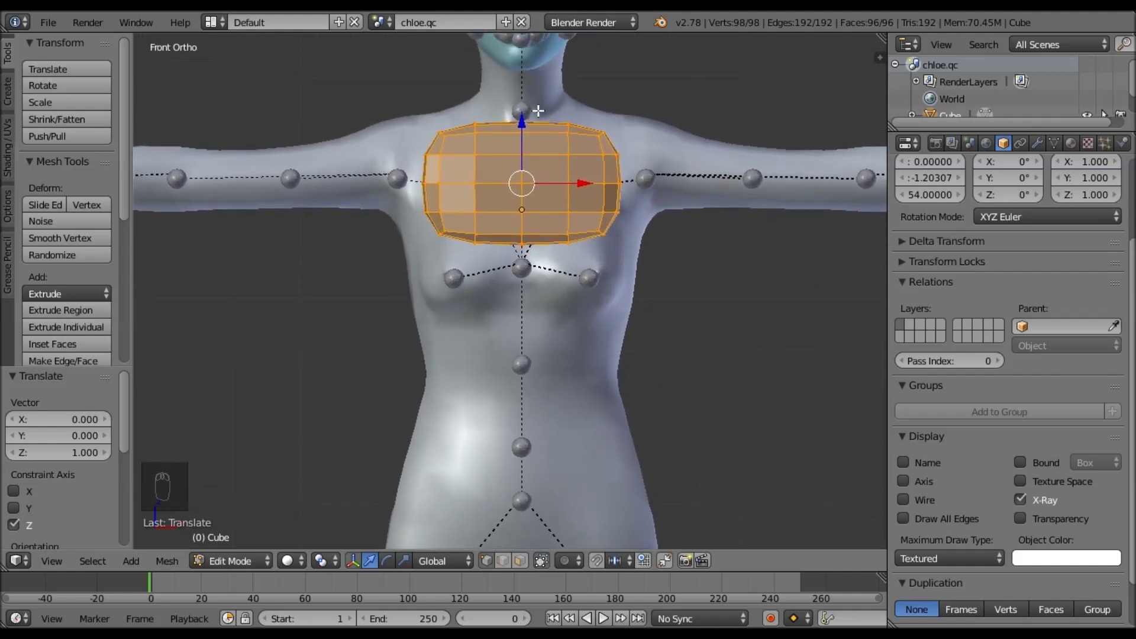
- Undo the last trial move of the chest box and add a cube of radius 1 to the same mesh
drag(521, 123, 870, 146)
key(ctrl+z)
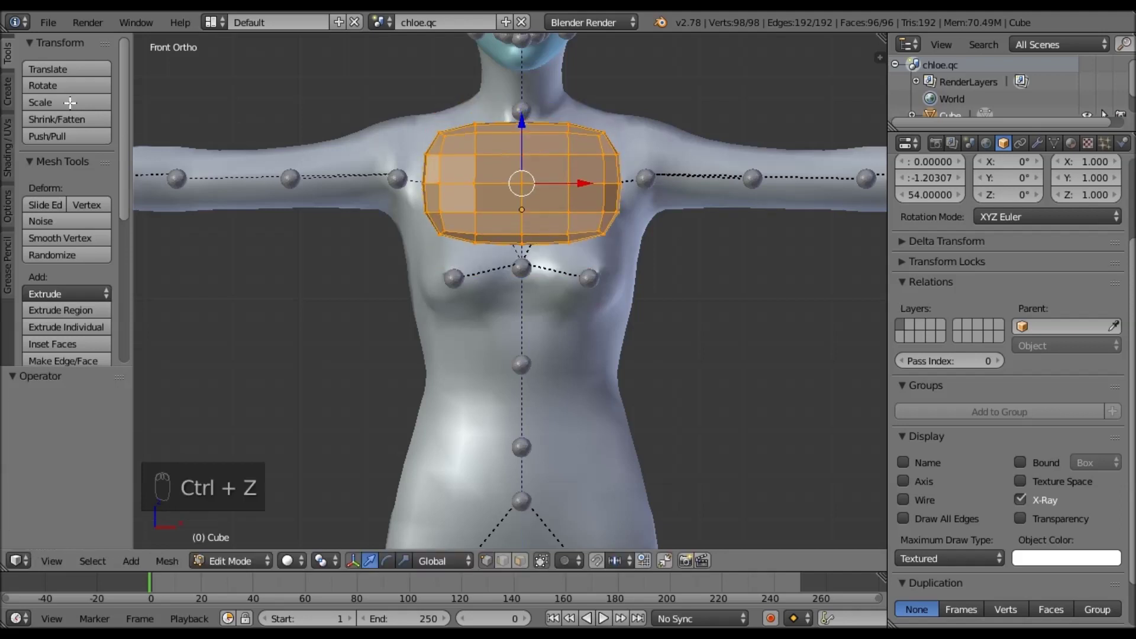
click(8, 90)
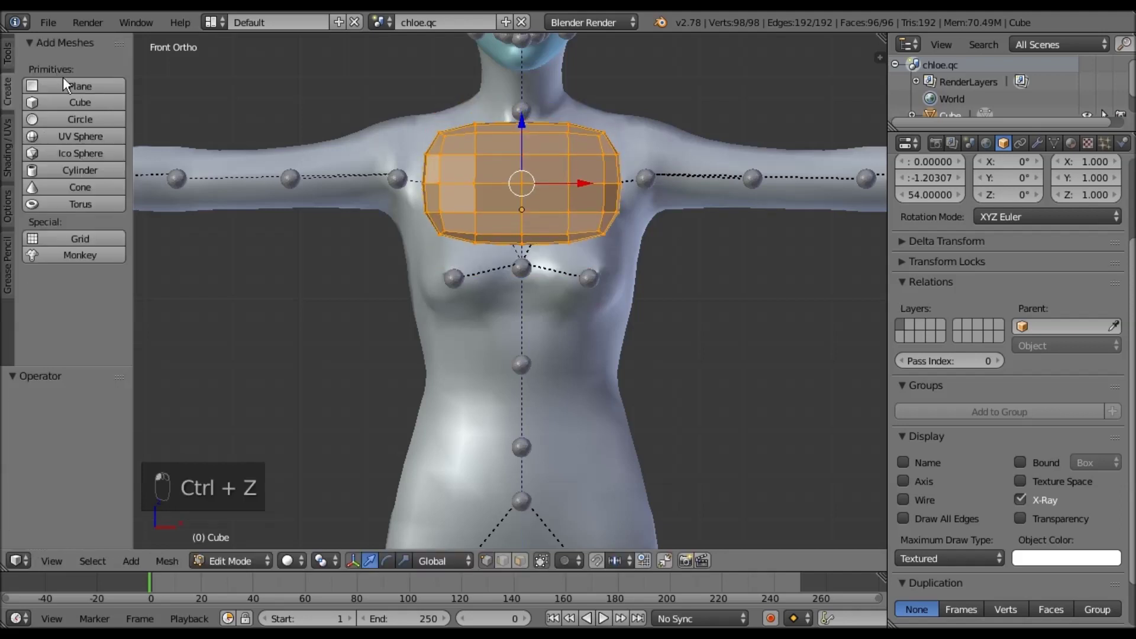
click(83, 102)
scroll(560, 475, down, 3)
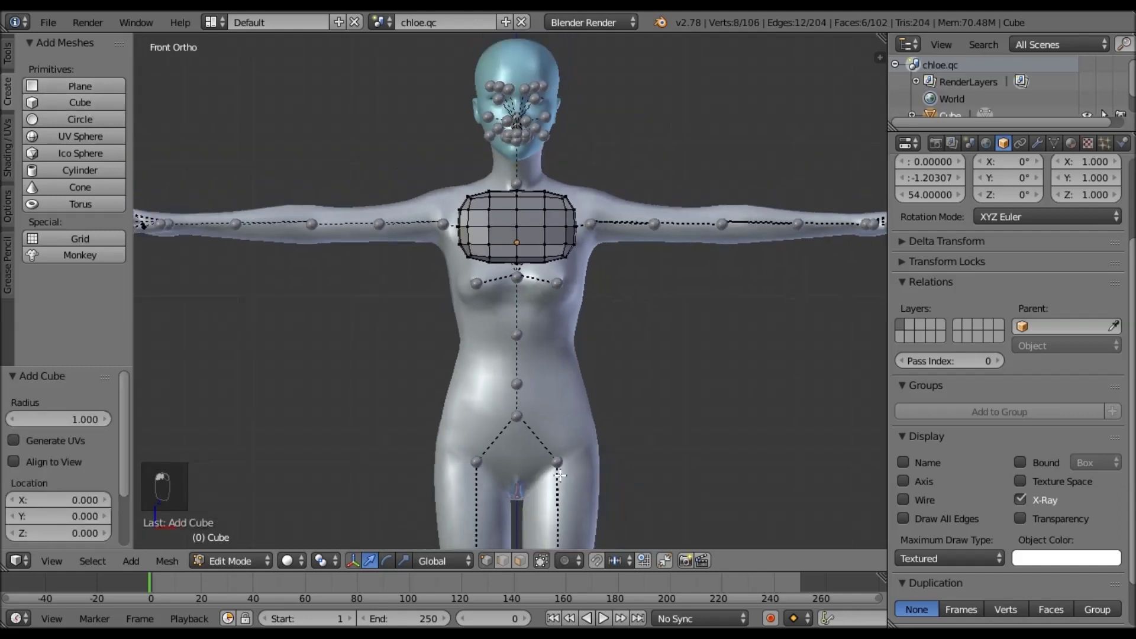
scroll(559, 475, down, 1)
- Raise the new cube from the feet 38 units and then 11 more along Z, placing it between the Spine2 and Spine1 joints
shift+middle_drag(563, 477, 527, 152)
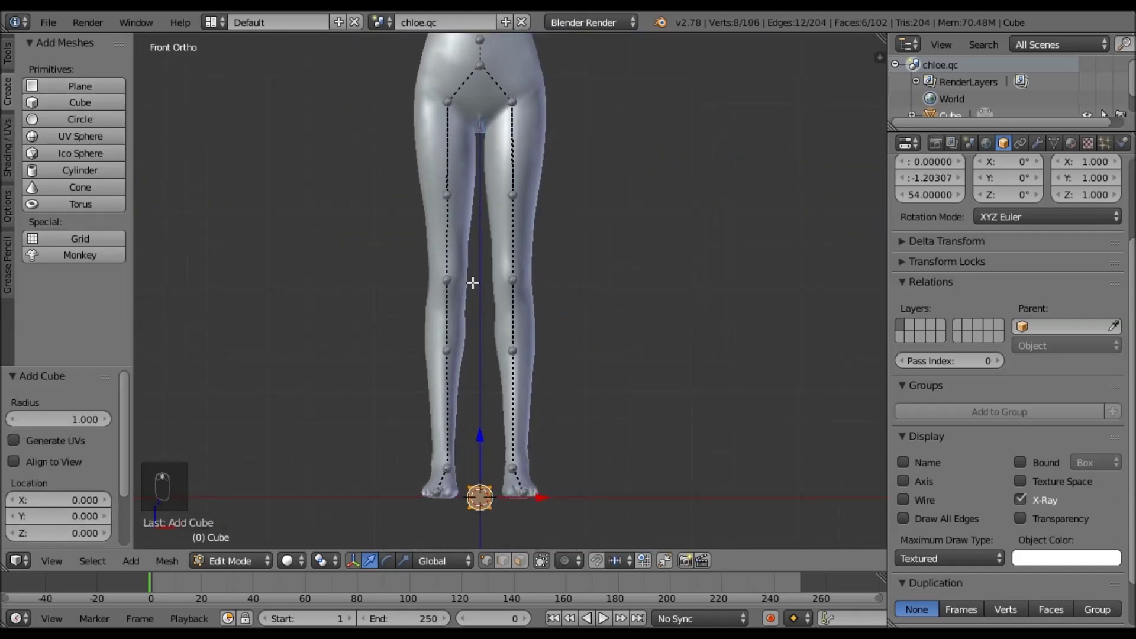
shift+middle_drag(472, 283, 465, 306)
drag(472, 458, 467, 60)
shift+middle_drag(622, 294, 655, 584)
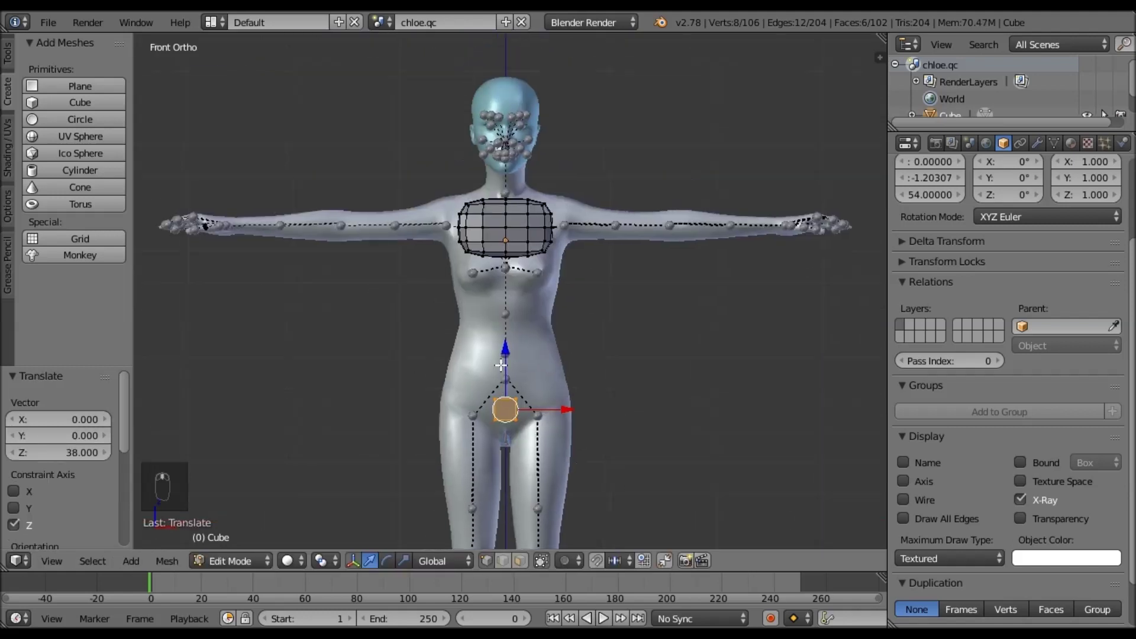
drag(506, 349, 512, 221)
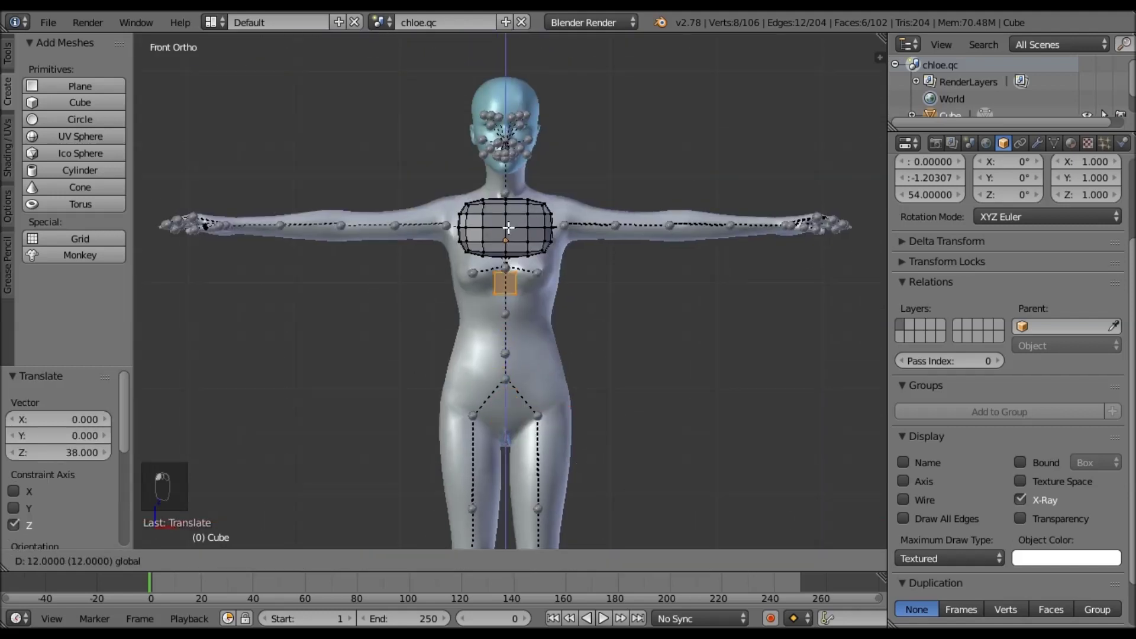
drag(558, 295, 559, 296)
scroll(596, 330, up, 5)
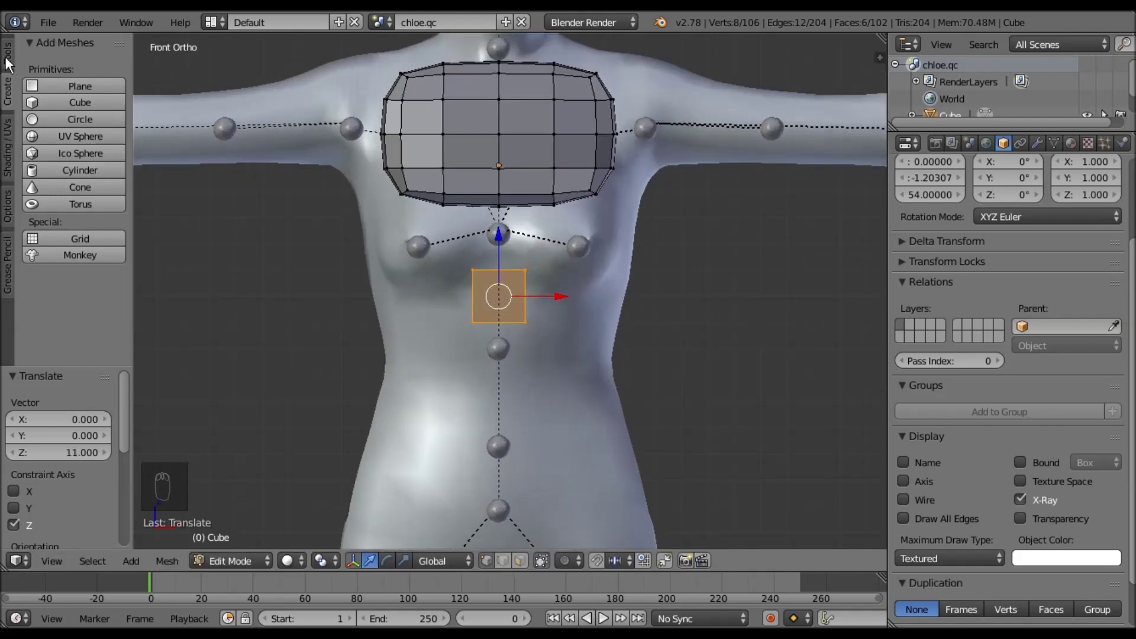
- Subdivide the new cube twice and smooth its vertices repeatedly at 0.5 to round it
click(6, 55)
drag(126, 201, 127, 244)
click(72, 289)
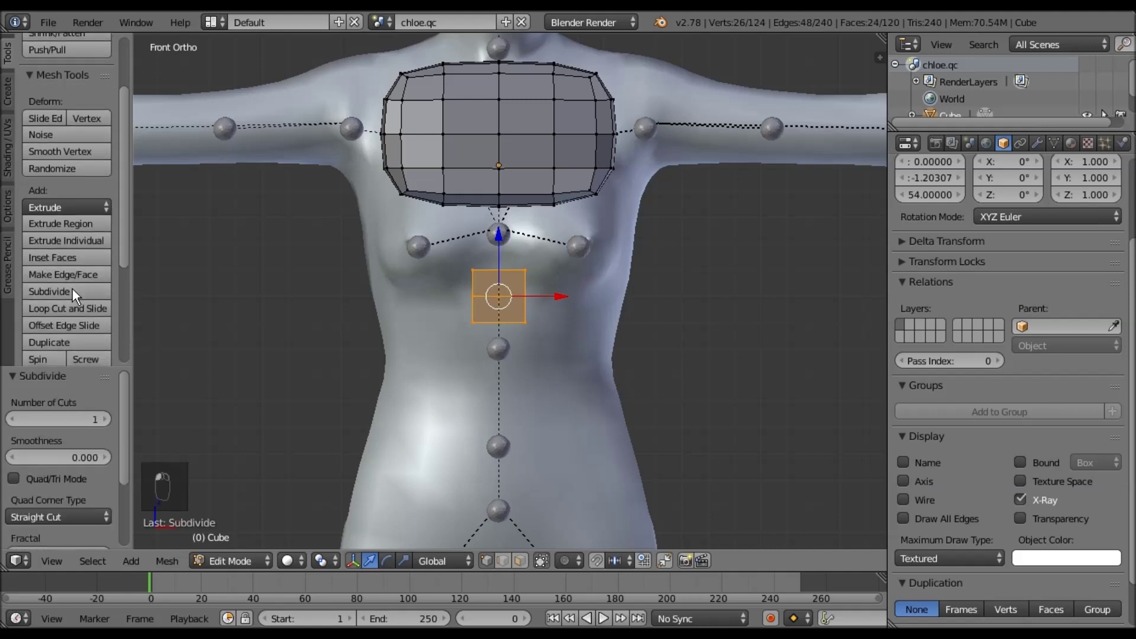
click(65, 150)
click(65, 150)
click(65, 150)
click(65, 150)
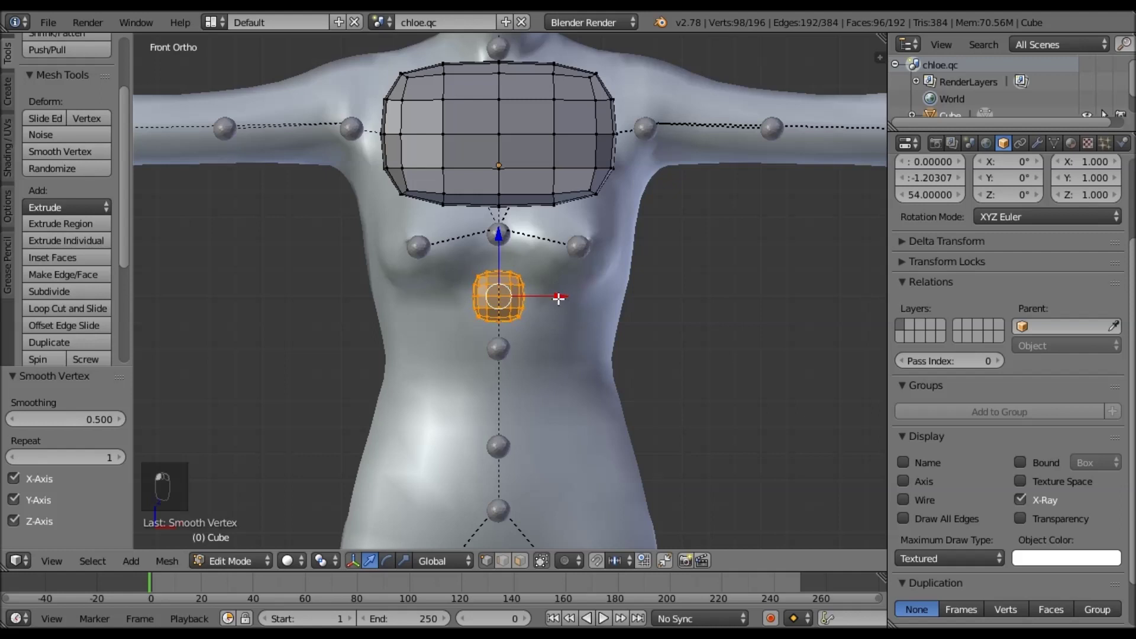
- Scale the rounded cube about 3.4 times along X and about 1.93 times along Z
key(s)
key(x)
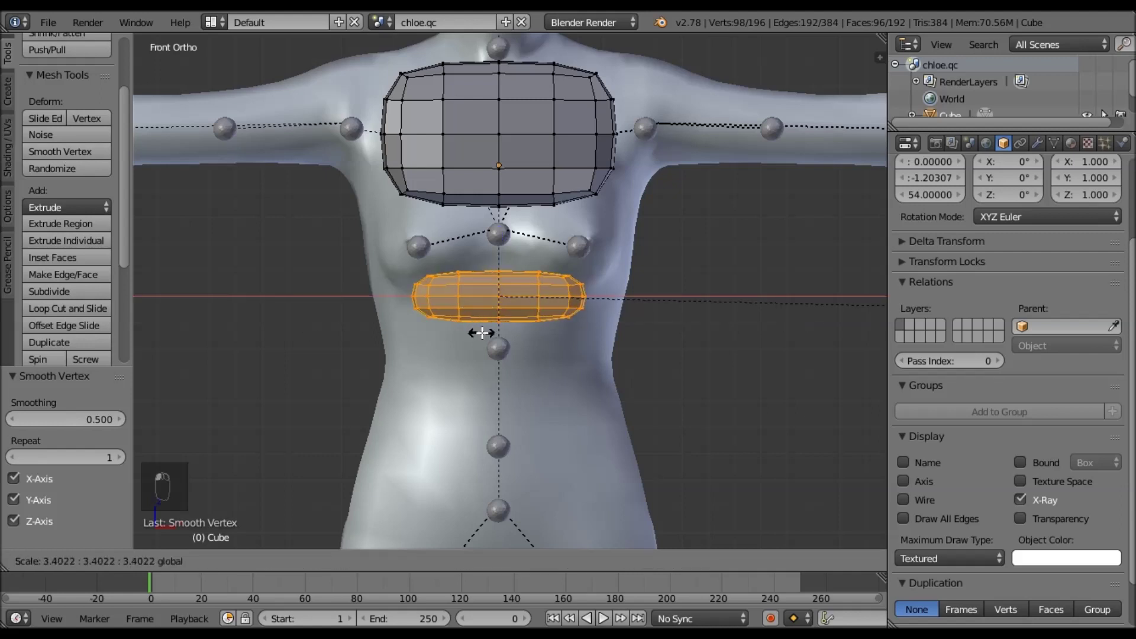
click(481, 333)
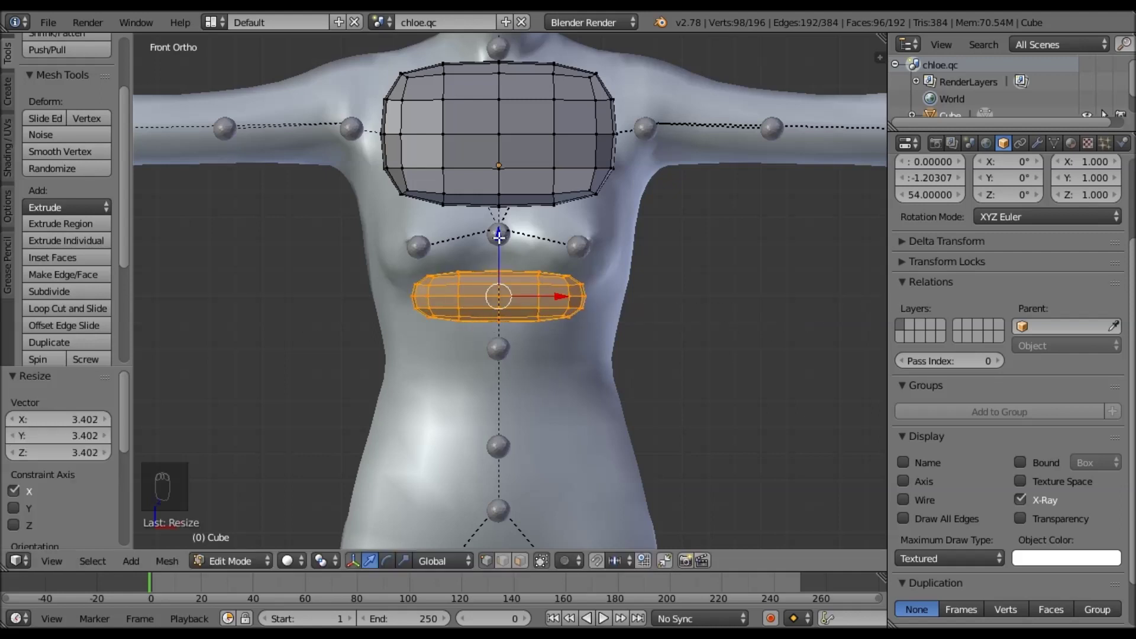
key(s)
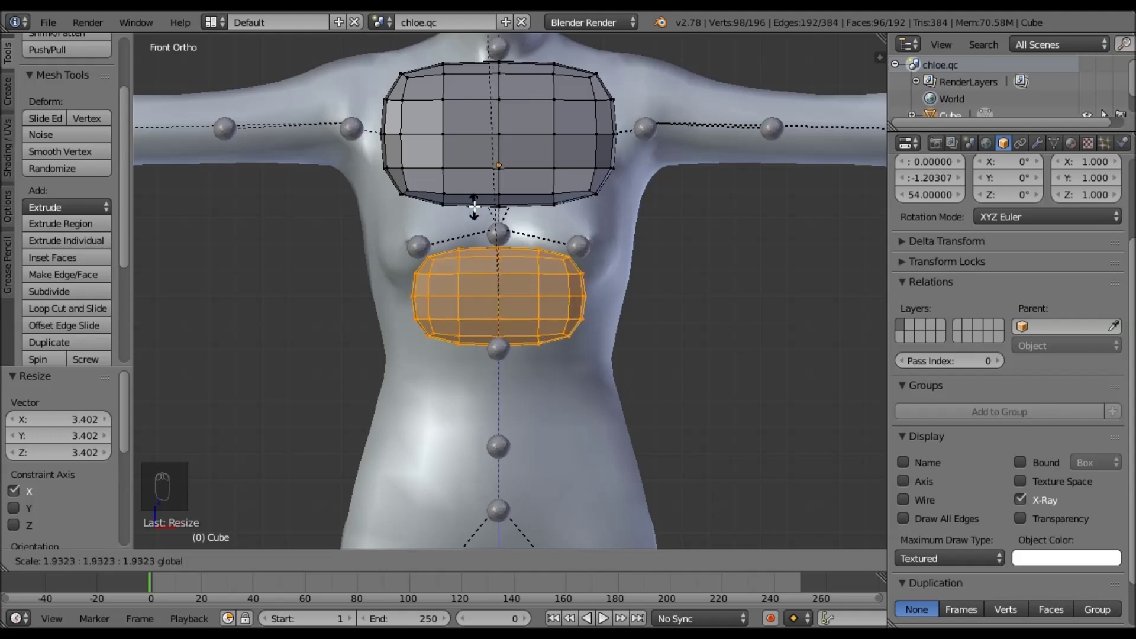
click(473, 207)
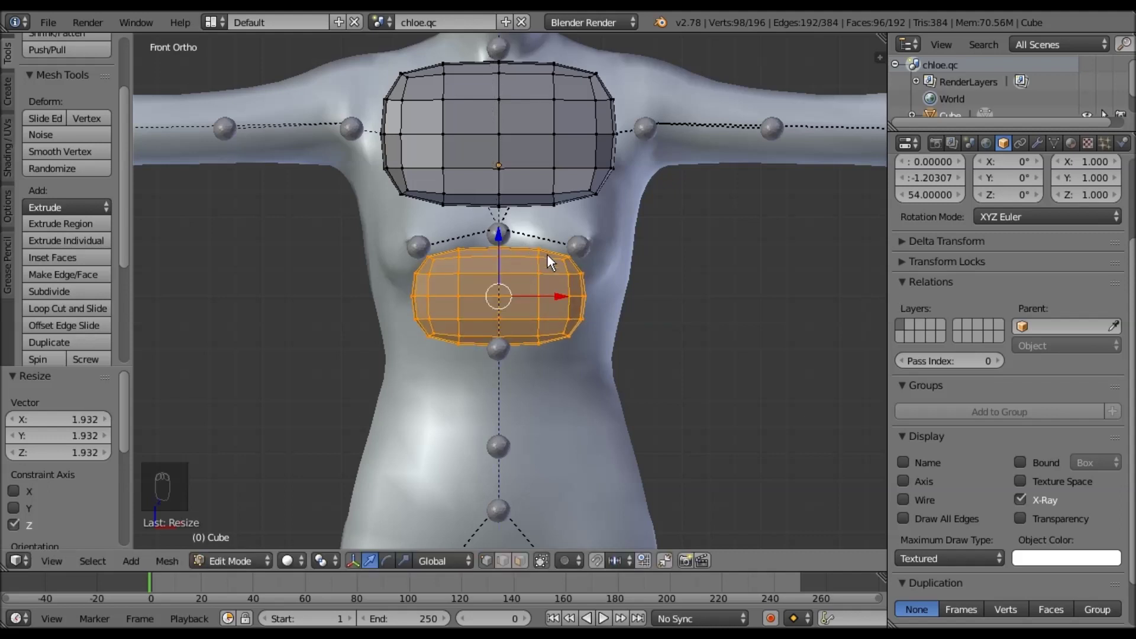
- Select the chloe.qc skeleton, enter its edit mode and turn on the display of bone names
key(Tab)
right_click(573, 249)
right_click(573, 247)
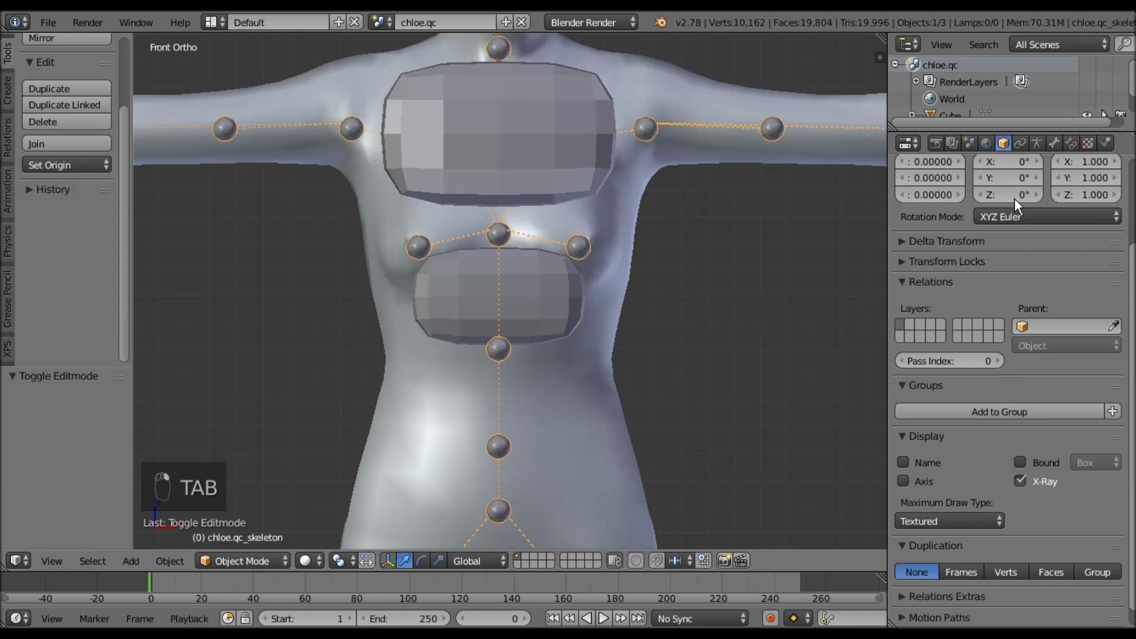
click(1052, 144)
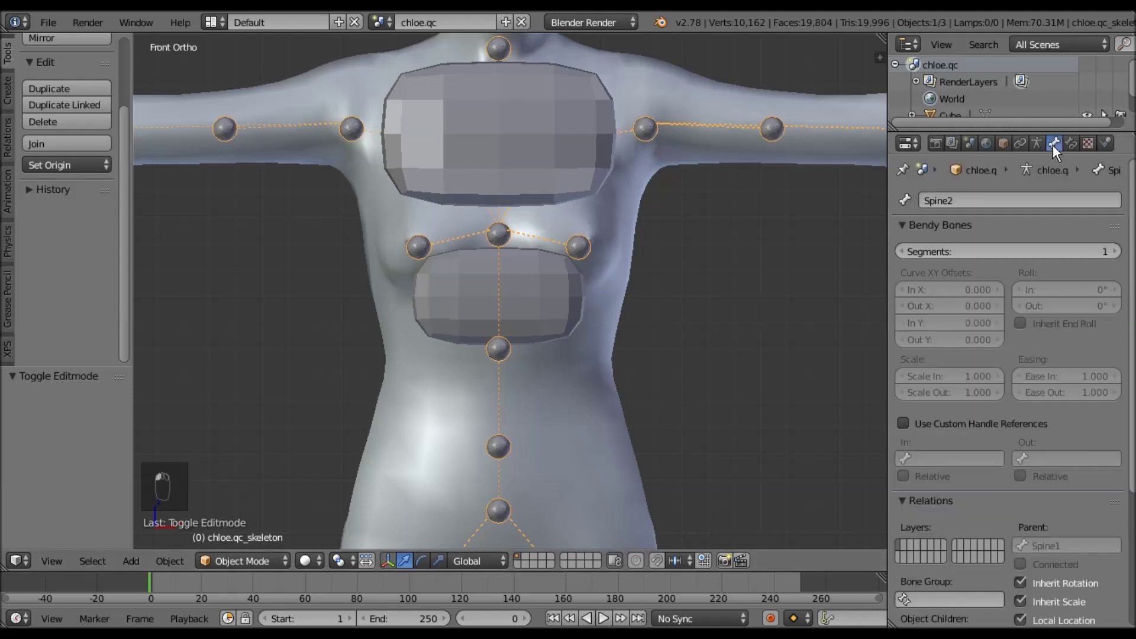
key(Tab)
scroll(562, 339, up, 2)
shift+middle_drag(551, 294, 564, 305)
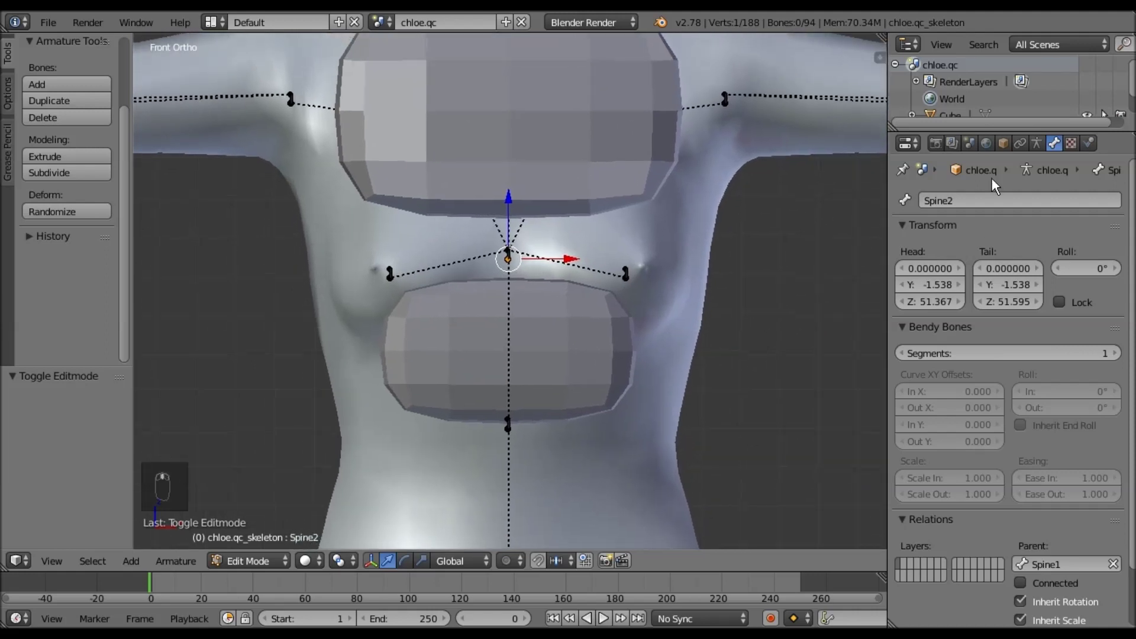
click(1038, 139)
click(903, 301)
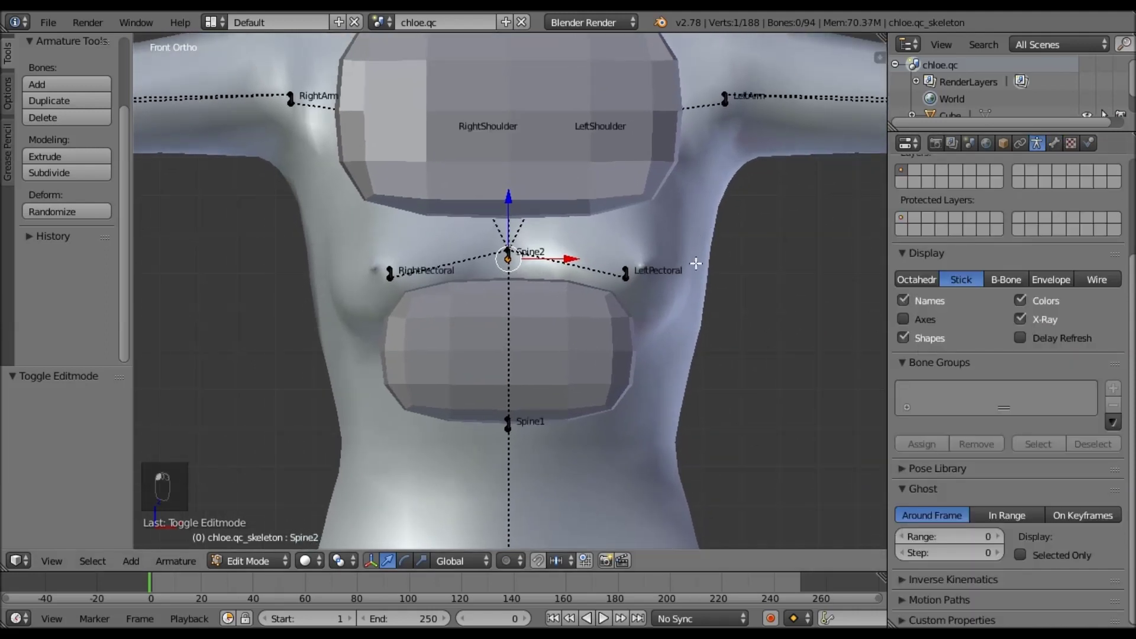
- Check the spine bone names, leave skeleton editing and reopen the box mesh in edit mode
scroll(685, 283, down, 2)
ctrl+middle_drag(686, 263, 685, 278)
shift+middle_drag(644, 400, 666, 271)
shift+middle_drag(605, 424, 610, 491)
shift+middle_drag(766, 201, 707, 355)
shift+middle_drag(621, 454, 724, 300)
key(Tab)
right_click(645, 285)
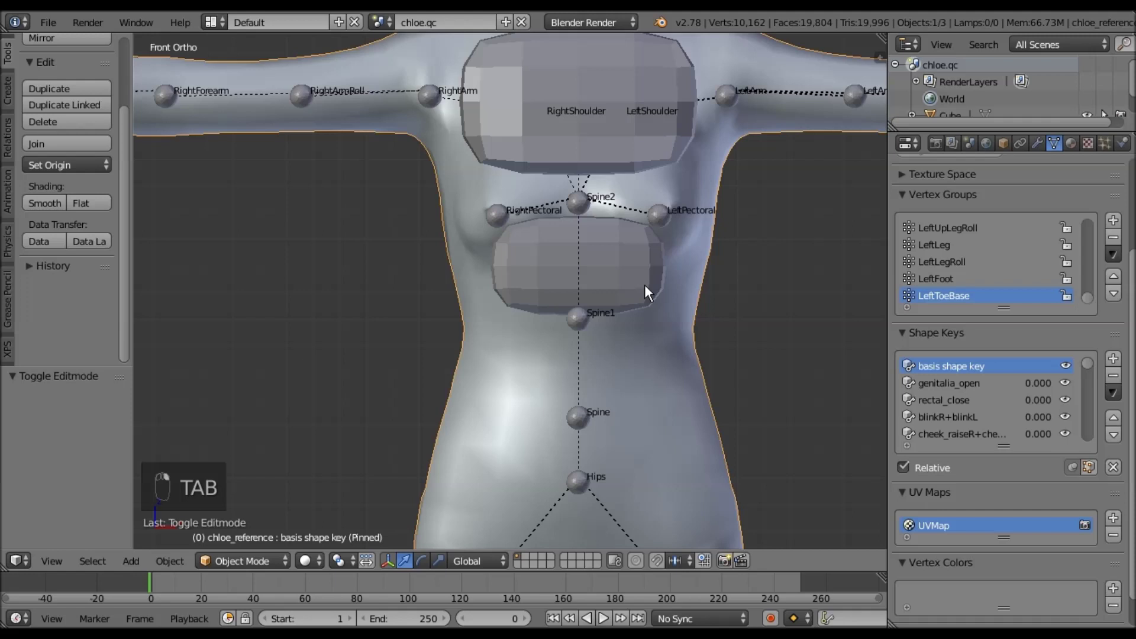
right_click(645, 286)
key(Tab)
shift+middle_drag(699, 310, 643, 363)
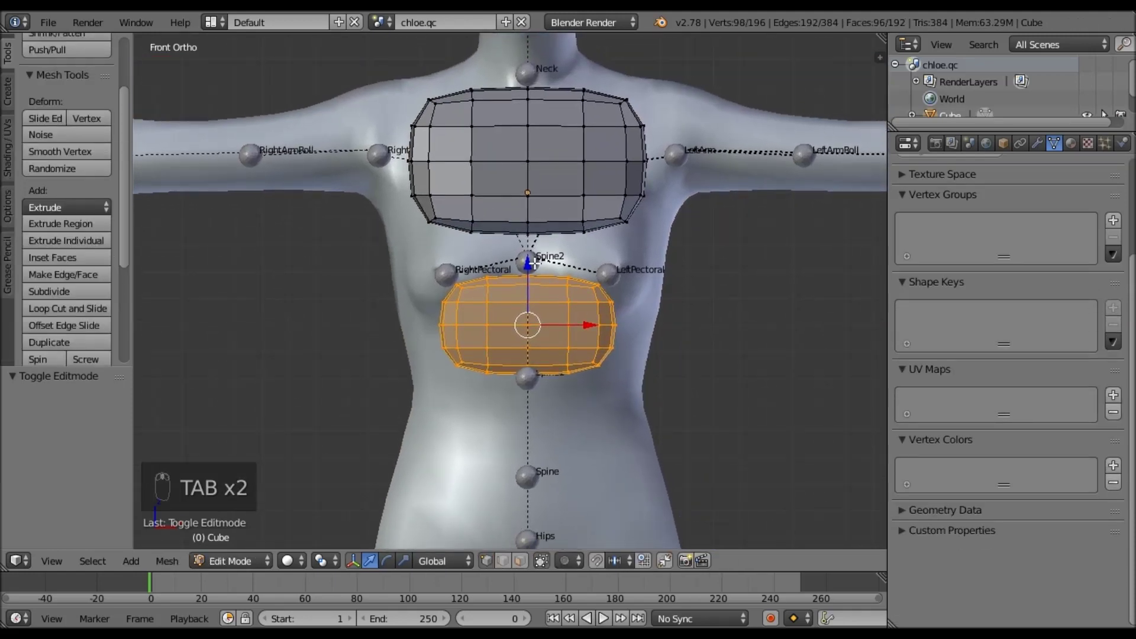
- Raise the lower box about 0.29 along Z and scale it about 1.2 times along X
drag(527, 262, 527, 255)
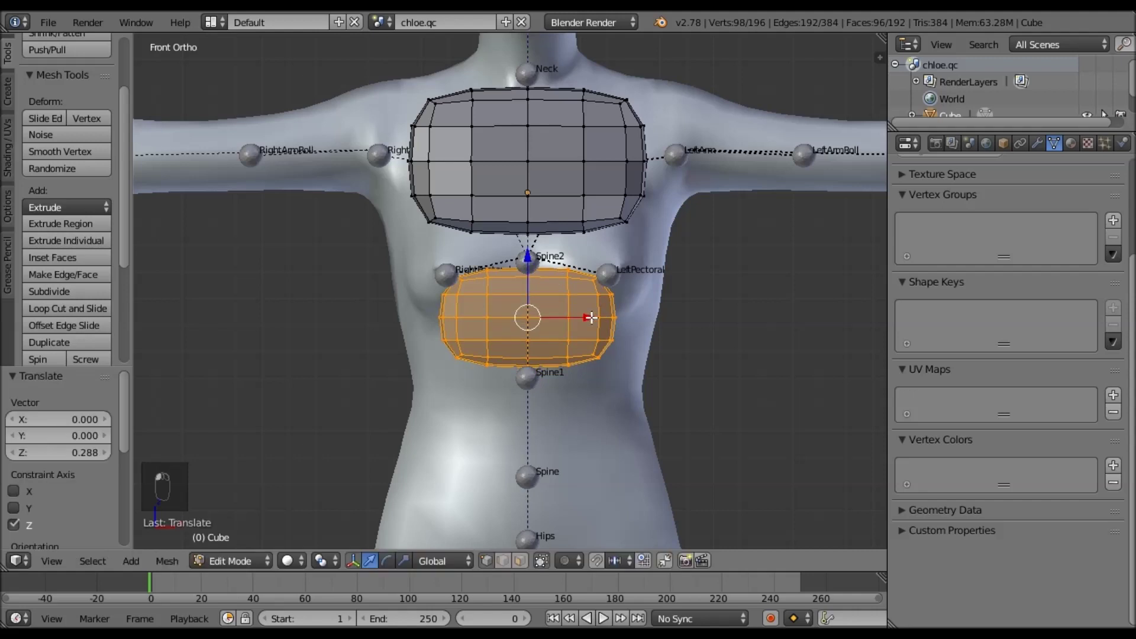
key(s)
key(x)
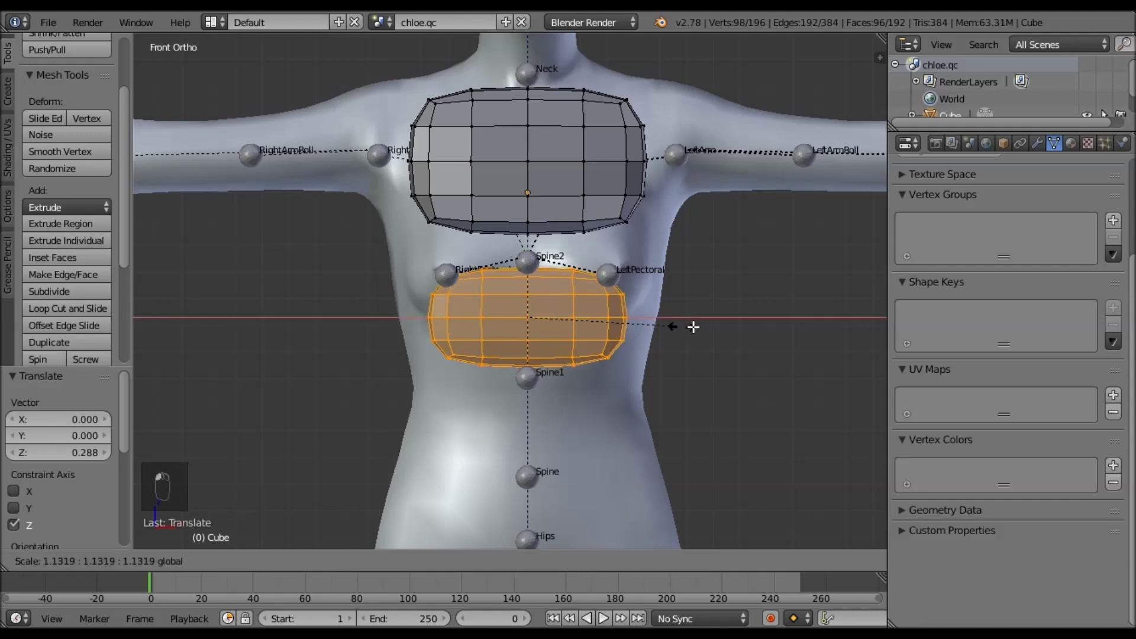
click(713, 327)
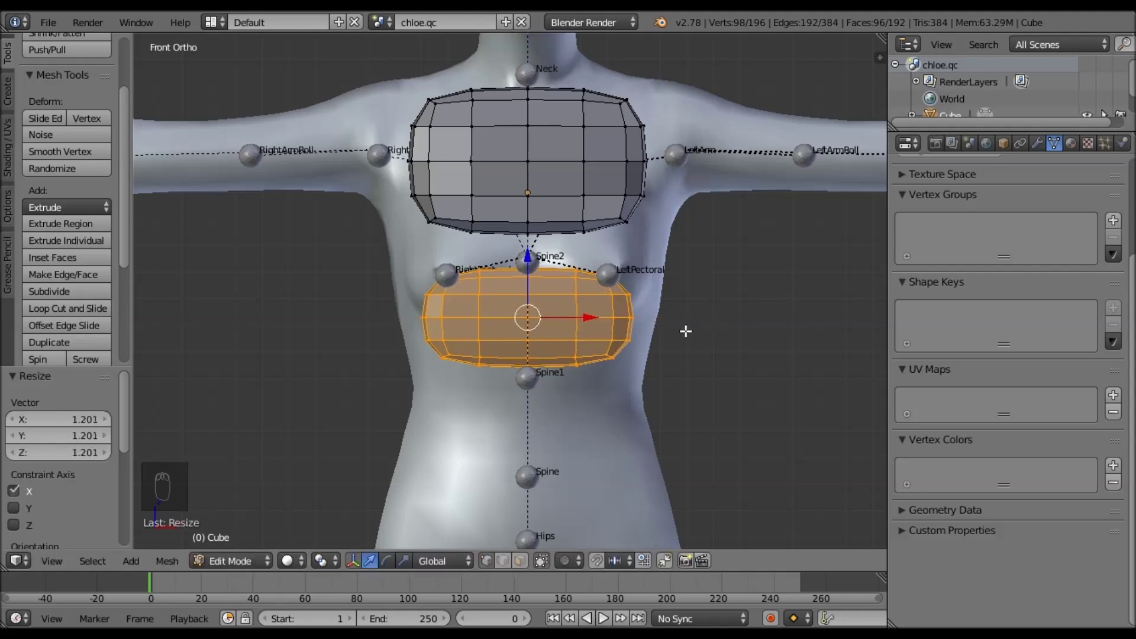
- From the right side, scale the lower box about 2.72 times along Y and move it about 1.6 forward along Y
key(KP_3)
key(s)
key(y)
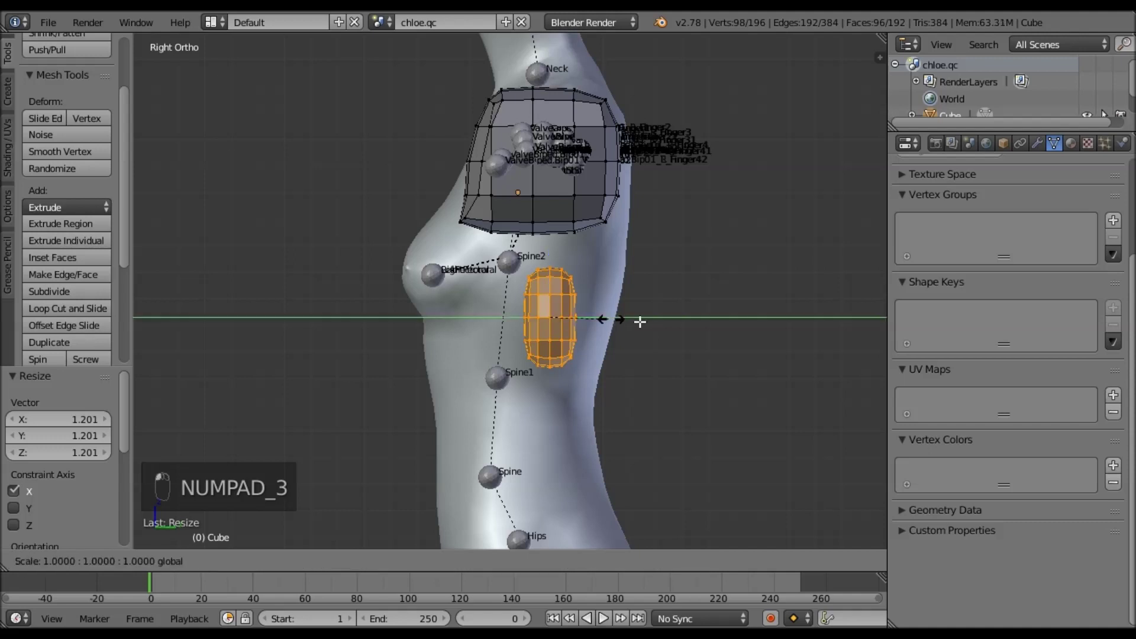
click(170, 320)
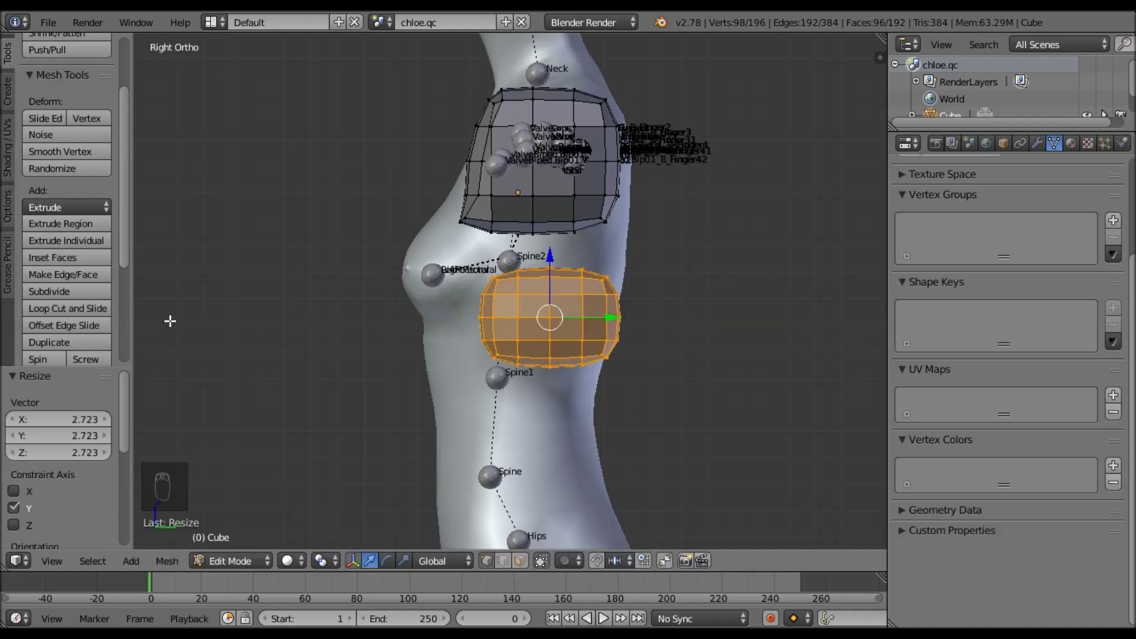
drag(611, 317, 569, 326)
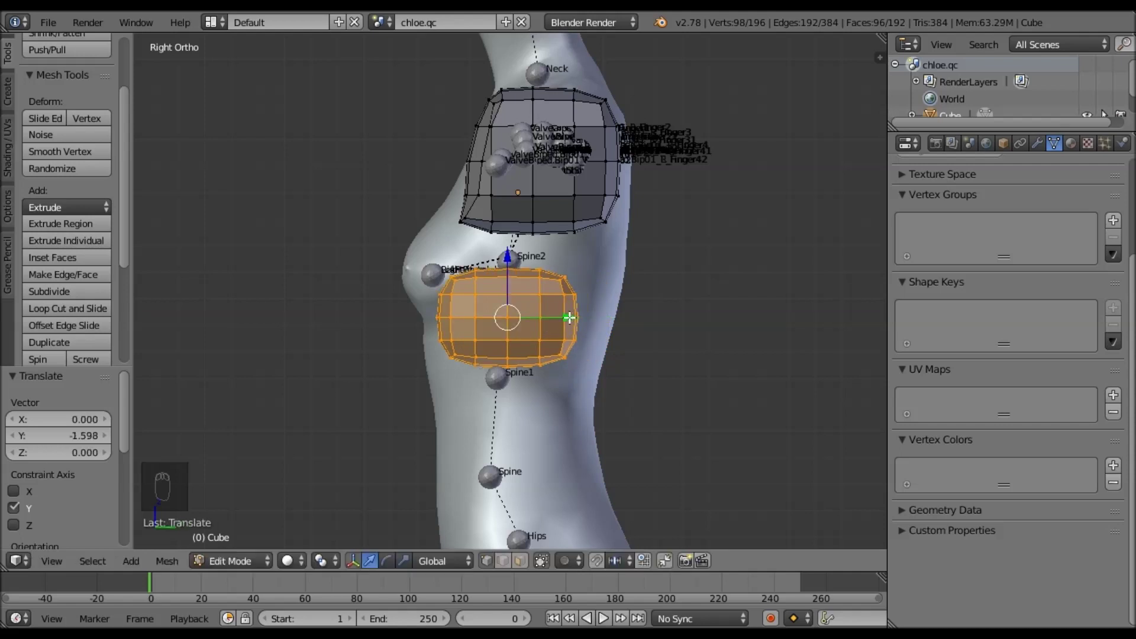
- Scale the lower box about 1.18 times more along Y and shift it about 0.37 backward along Y
key(s)
key(y)
click(678, 326)
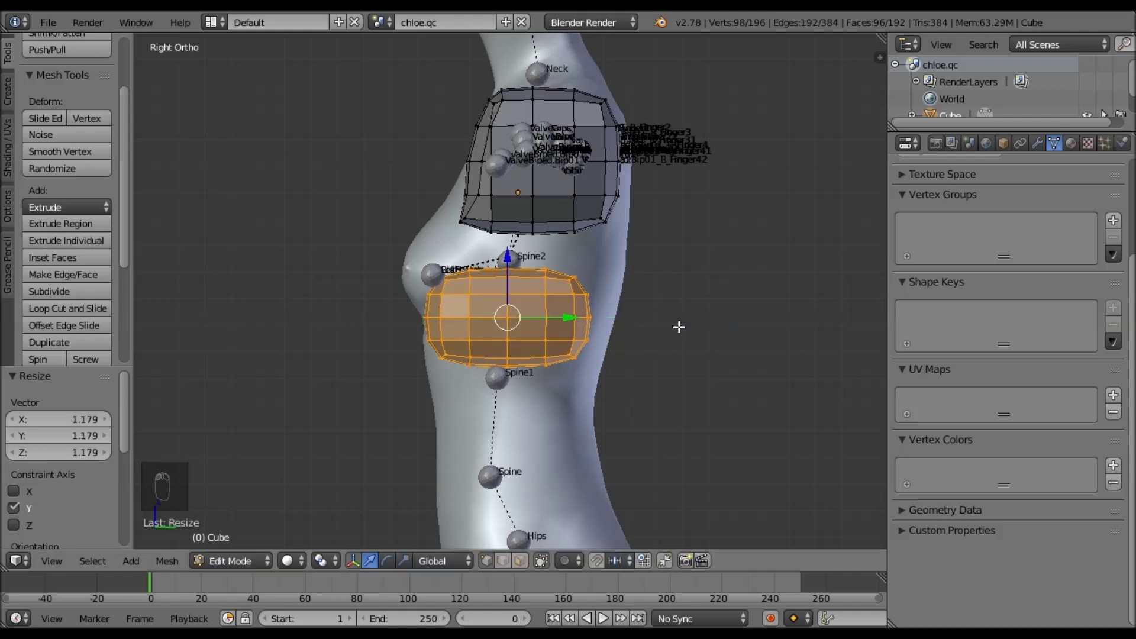
drag(586, 319, 454, 280)
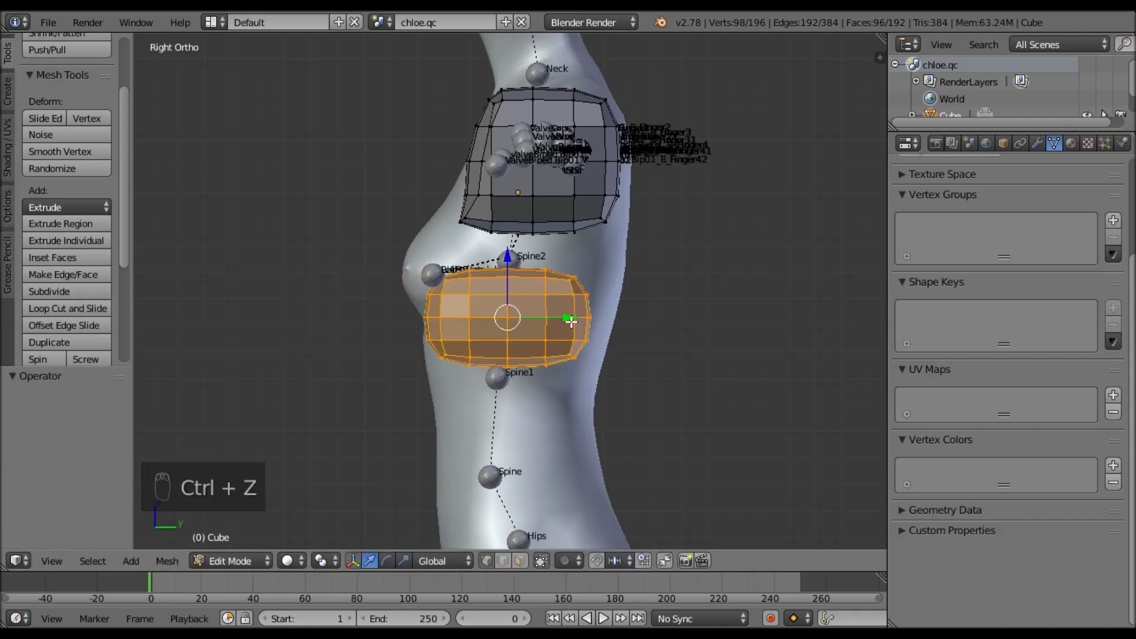
drag(571, 317, 664, 323)
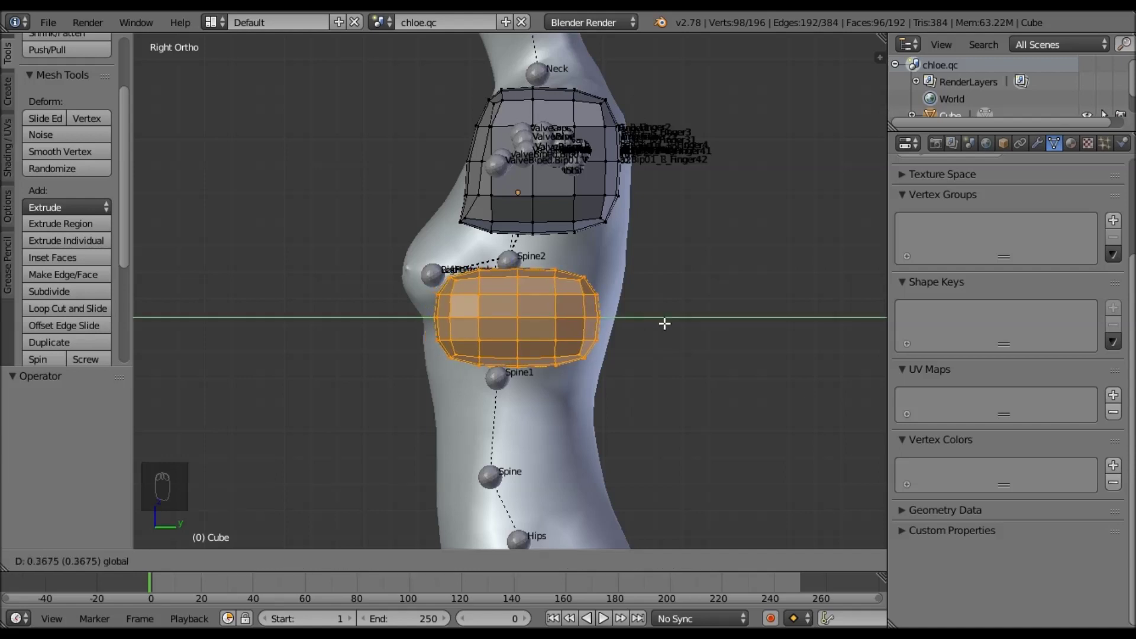
drag(665, 323, 664, 323)
- Examine how both boxes fit the body, in wireframe from the side and in solid shading from the front
shift+middle_drag(651, 320, 661, 386)
ctrl+middle_drag(618, 301, 521, 294)
key(z)
mouse_move(459, 287)
ctrl+mouse_down()
mouse_move(407, 322)
mouse_move(362, 318)
ctrl+mouse_up()
key(a)
drag(497, 284, 548, 243)
scroll(535, 325, down, 3)
key(a)
key(a)
key(a)
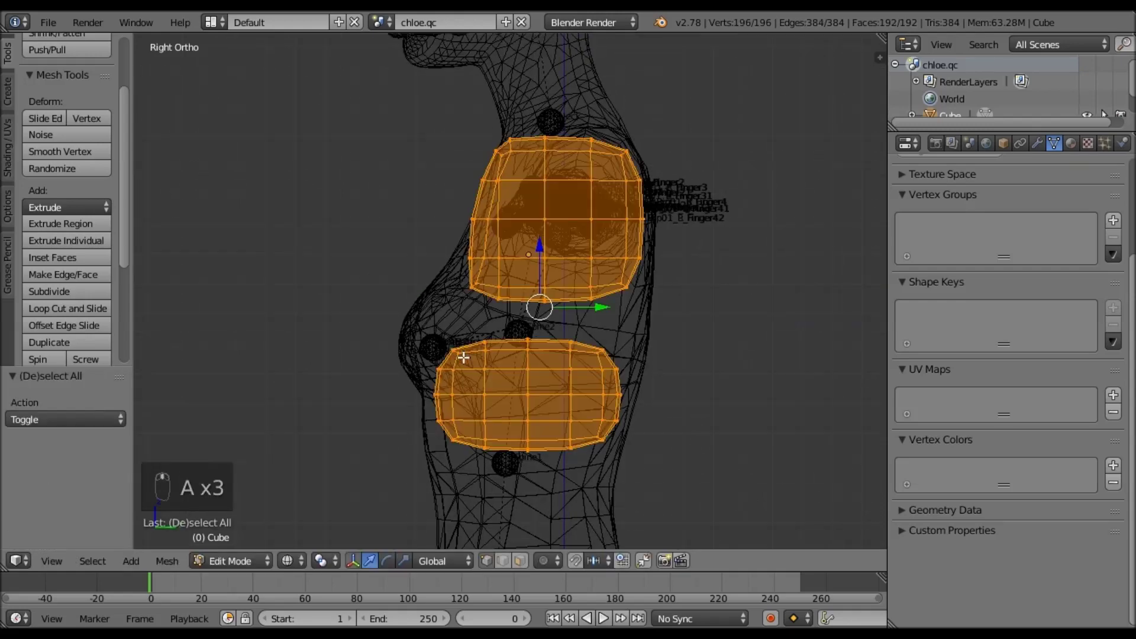
key(KP_1)
scroll(558, 414, down, 4)
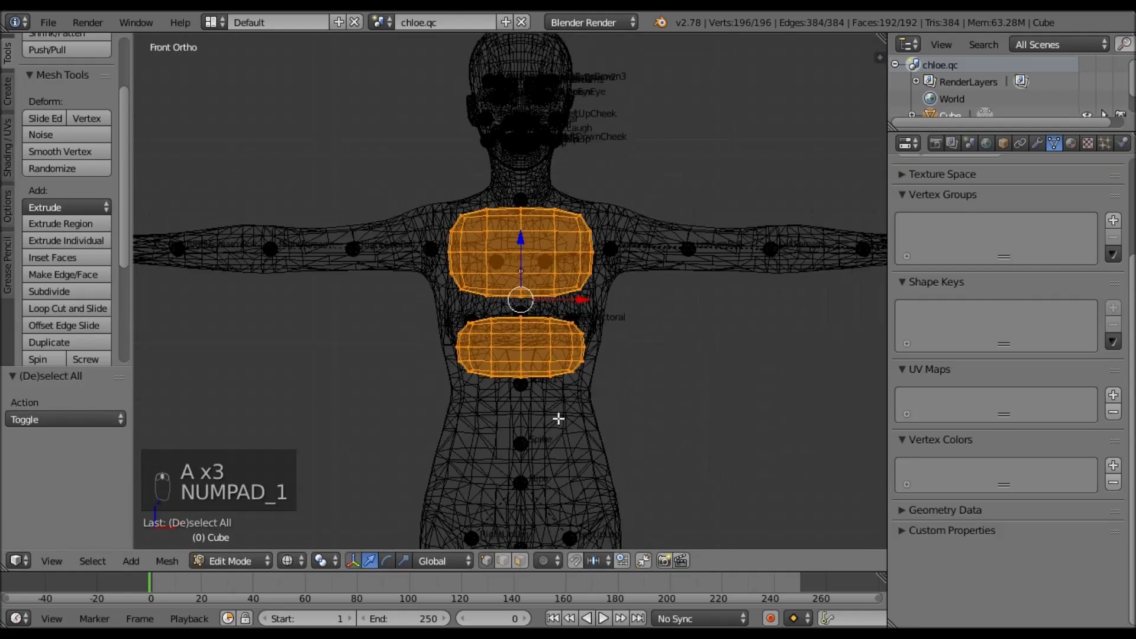
key(z)
scroll(592, 385, up, 1)
scroll(591, 379, up, 2)
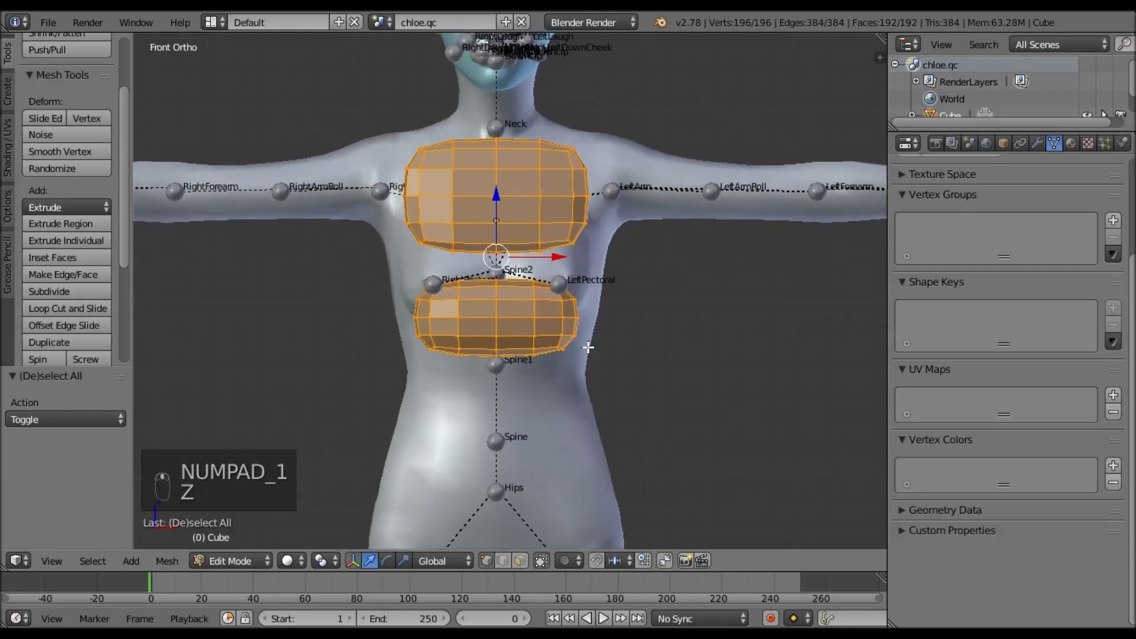
- Select only the lower box in wireframe, duplicate it and move the copy about 4.58 down along Z below Spine1
key(a)
key(z)
key(b)
drag(681, 428, 350, 259)
key(shift+d)
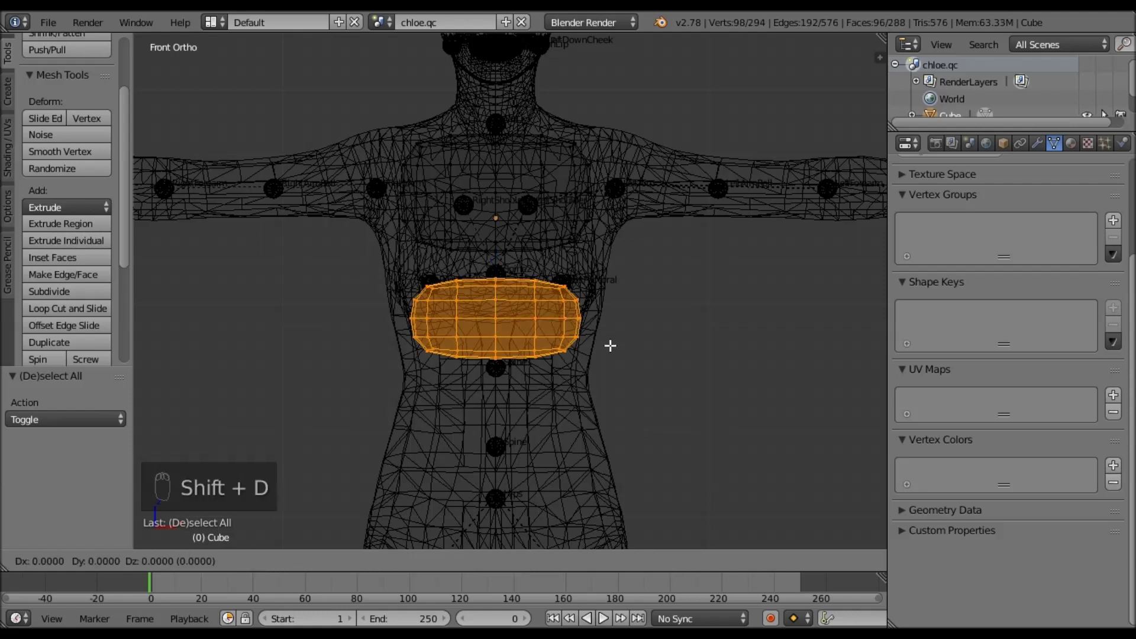
key(z)
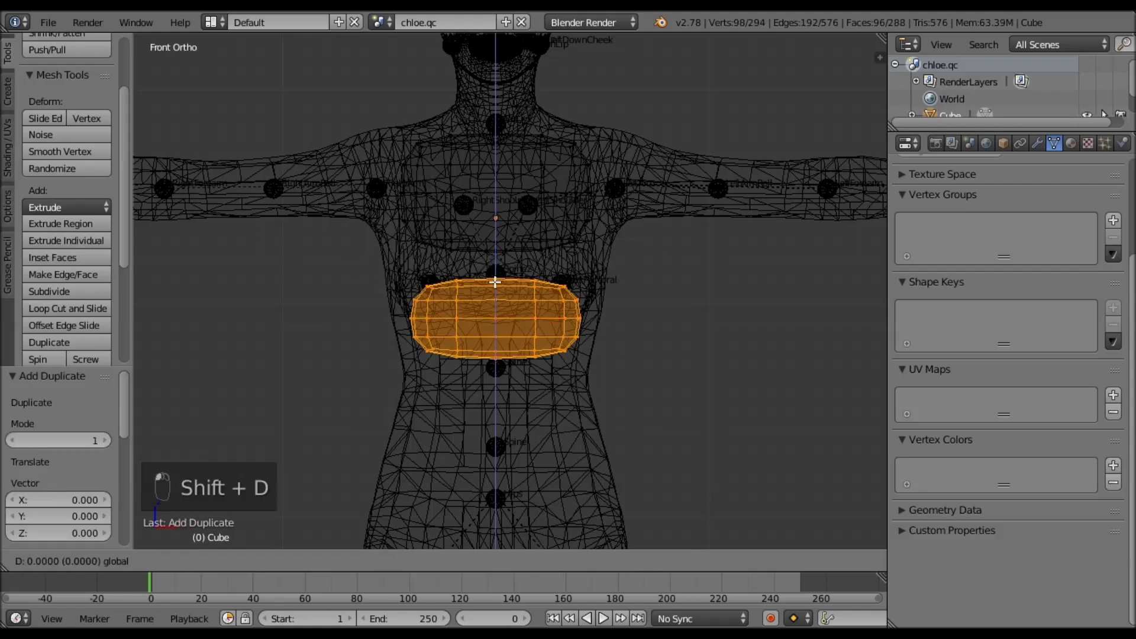
click(485, 355)
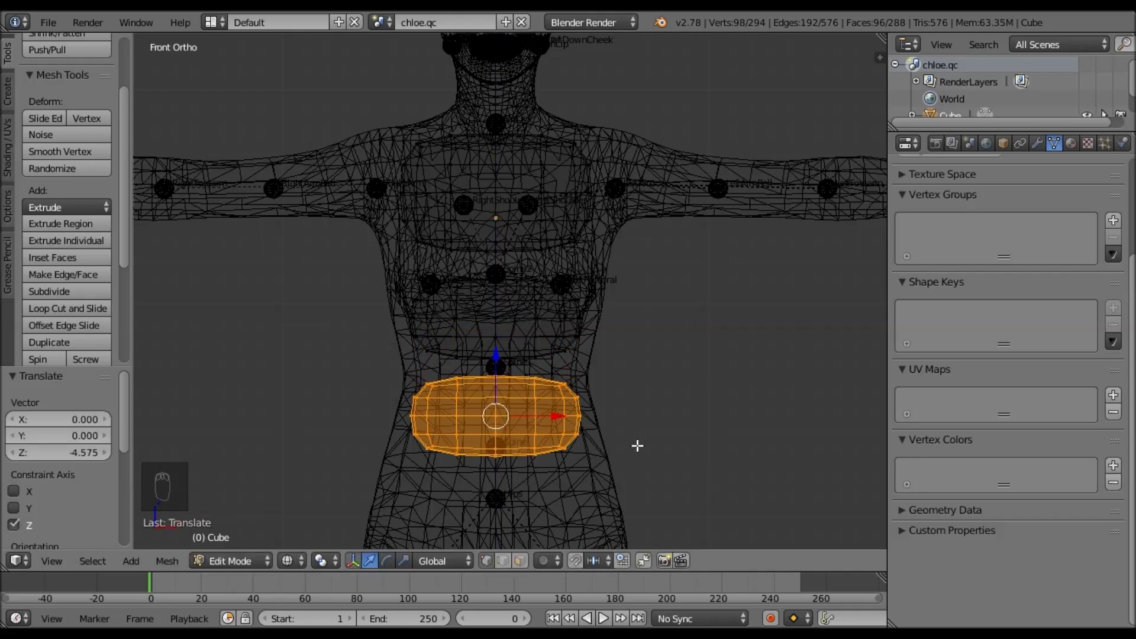
key(z)
scroll(651, 375, up, 3)
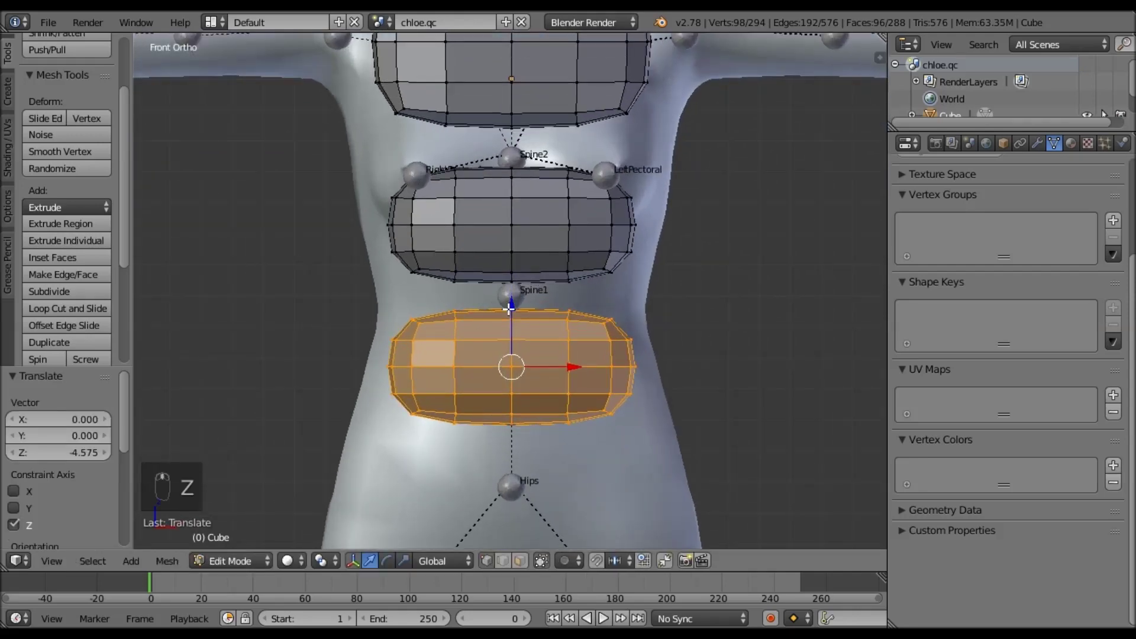
- Scale the copied box about 0.83 times along Z and move it about 0.52 up along Z, between Spine1 and Spine
key(s)
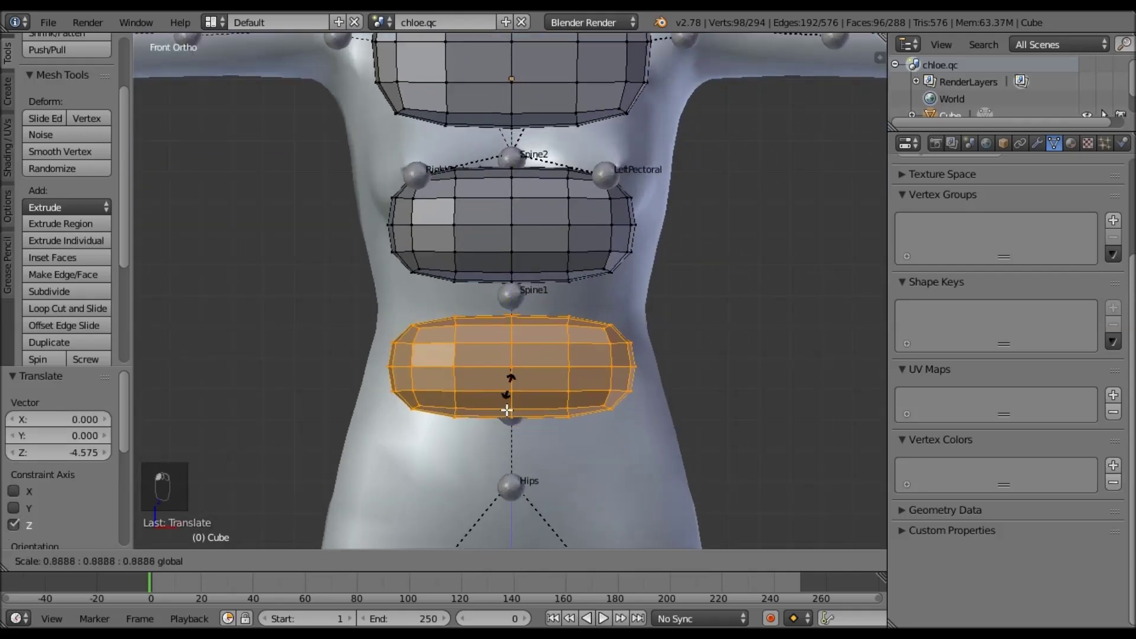
click(513, 342)
key(g)
key(z)
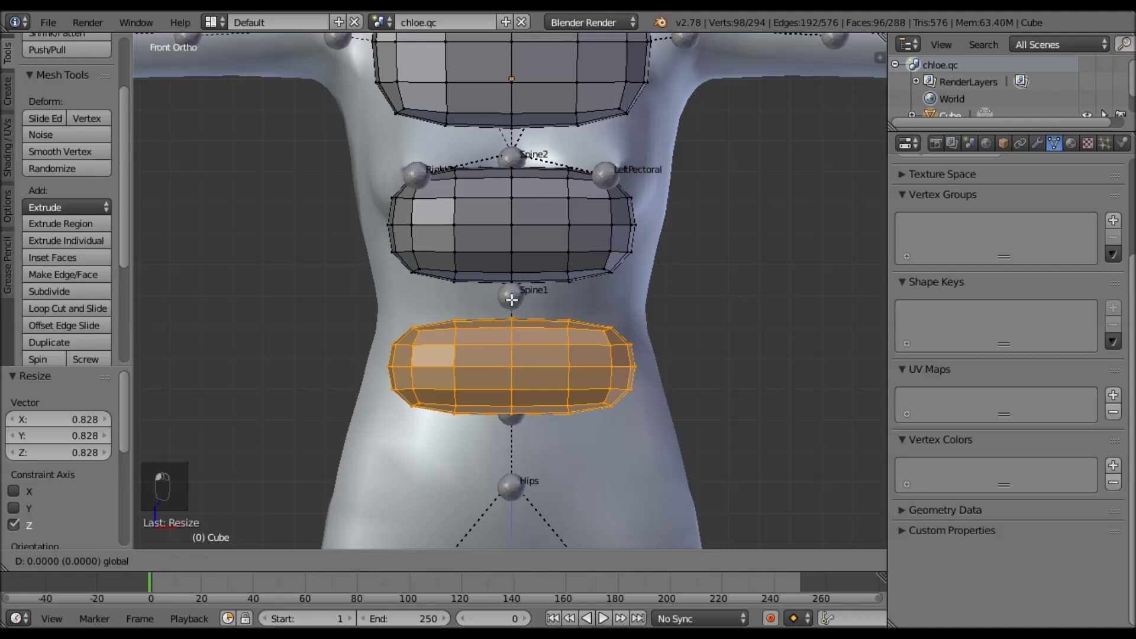
click(551, 362)
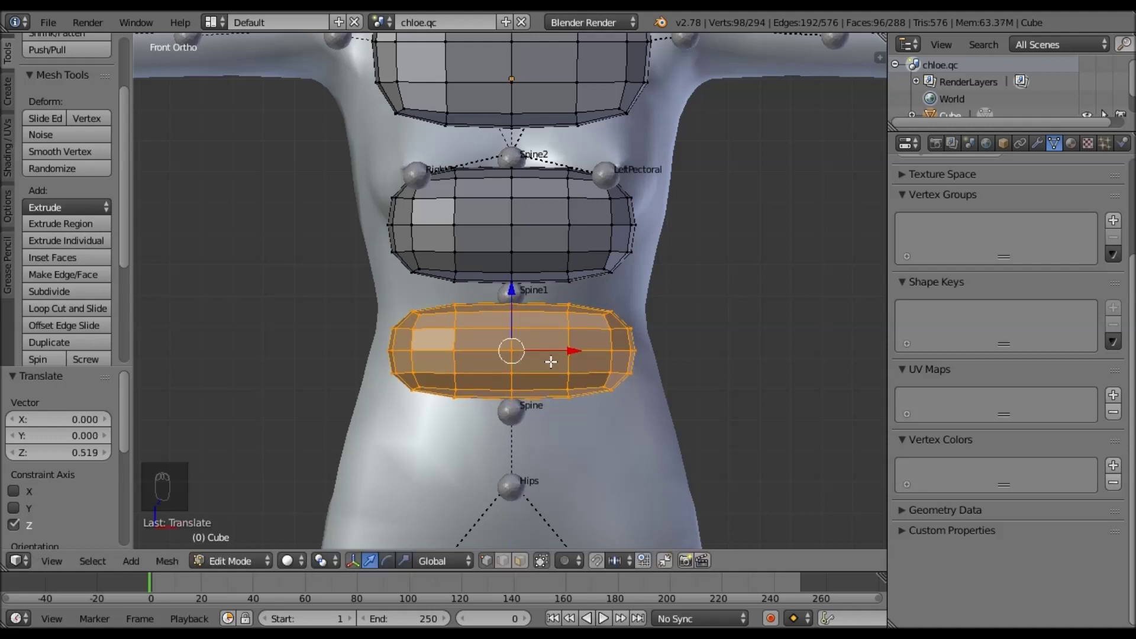
- From the right side, scale the box between Spine1 and Spine about 0.86 times along Y and shift it about 0.05 forward along Y
key(KP_3)
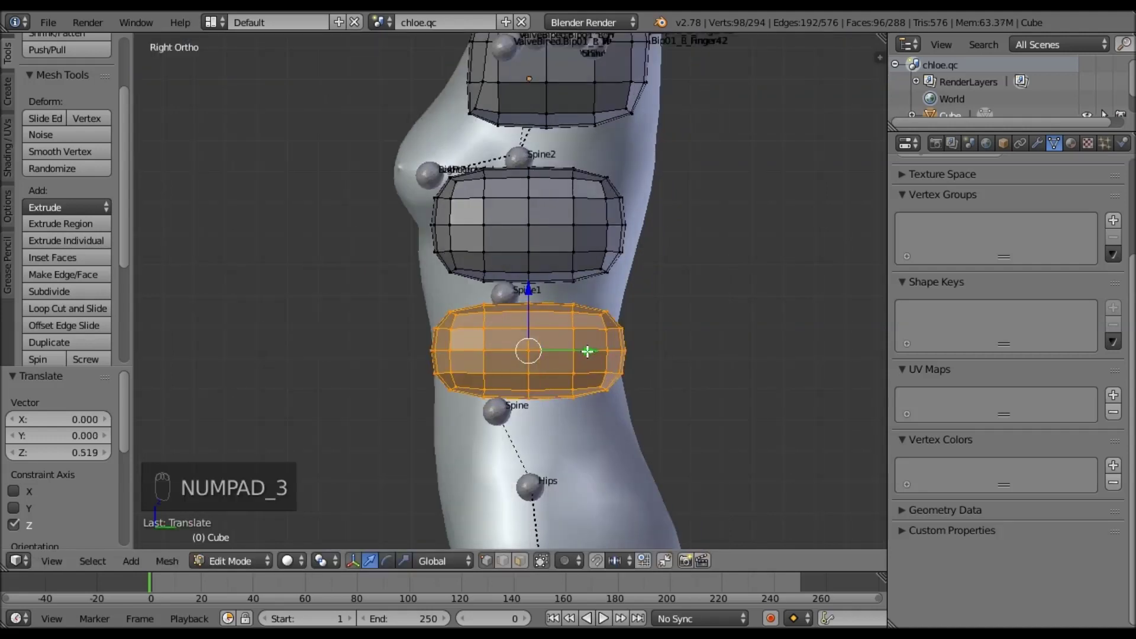
key(s)
key(y)
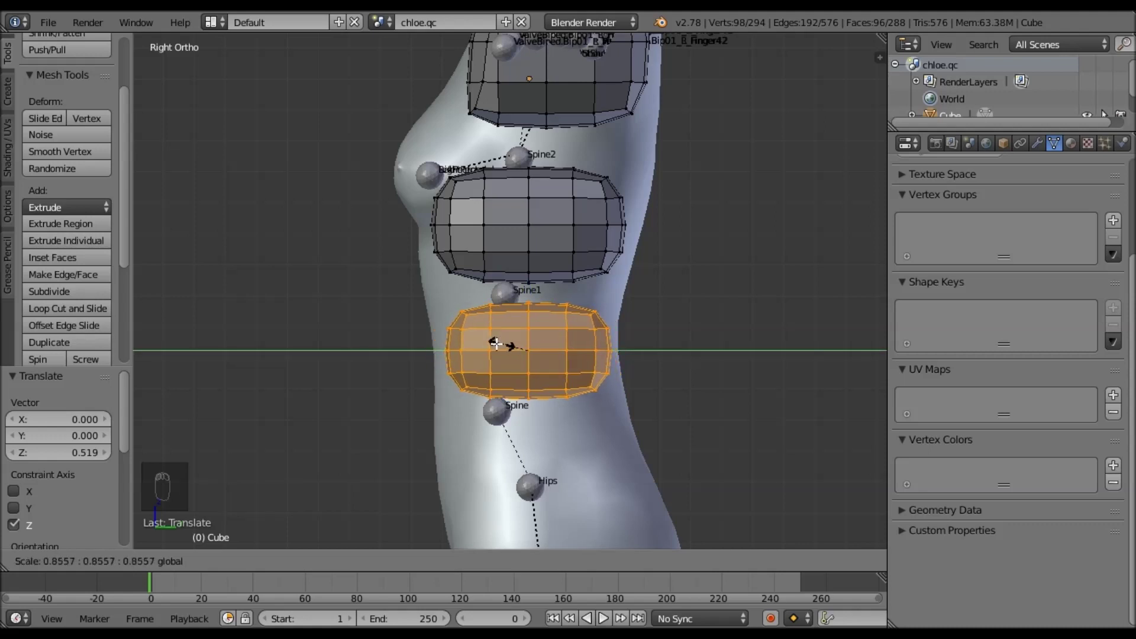
click(494, 344)
drag(590, 350, 571, 350)
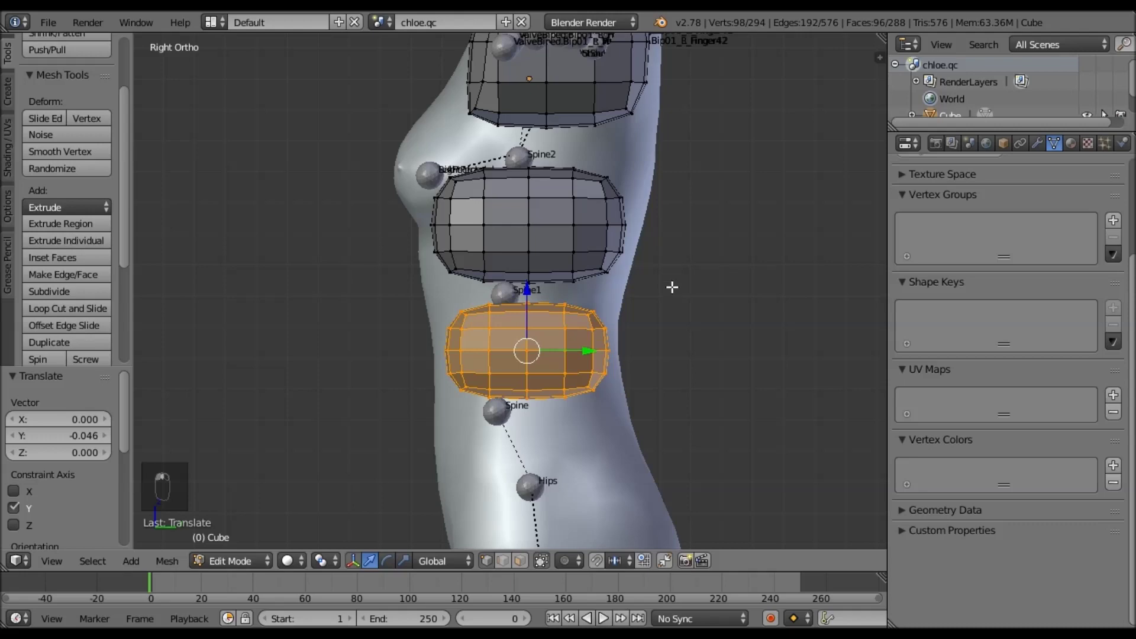
- Duplicate the box between Spine1 and Spine and move the copy about 3.48 down along Z, below Spine
scroll(672, 287, down, 3)
key(KP_1)
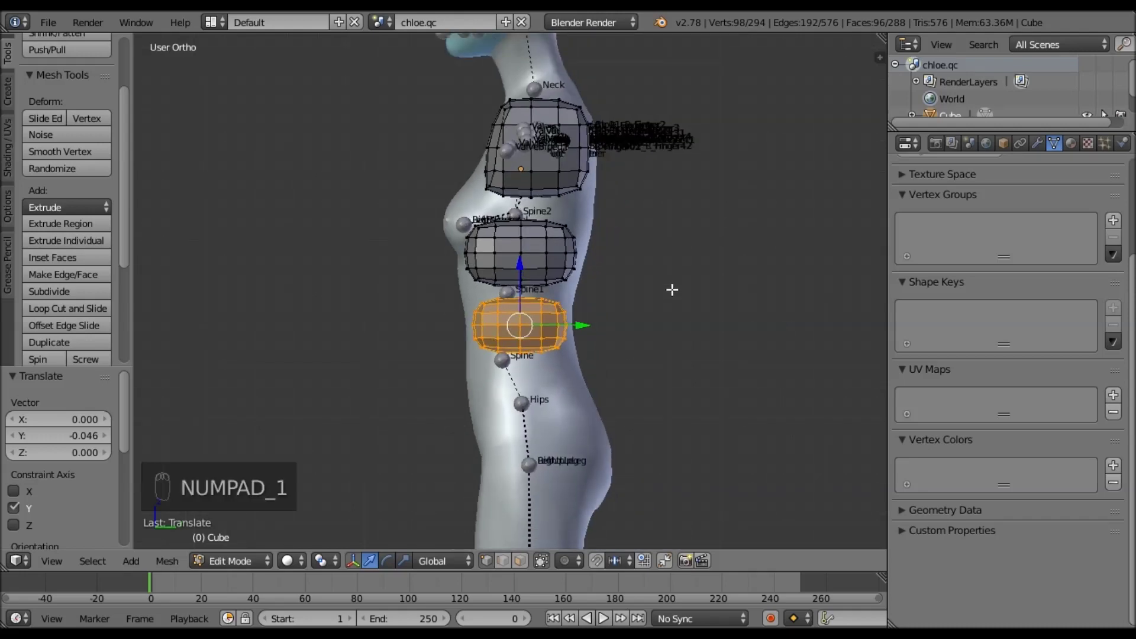
scroll(682, 402, up, 2)
scroll(683, 357, down, 2)
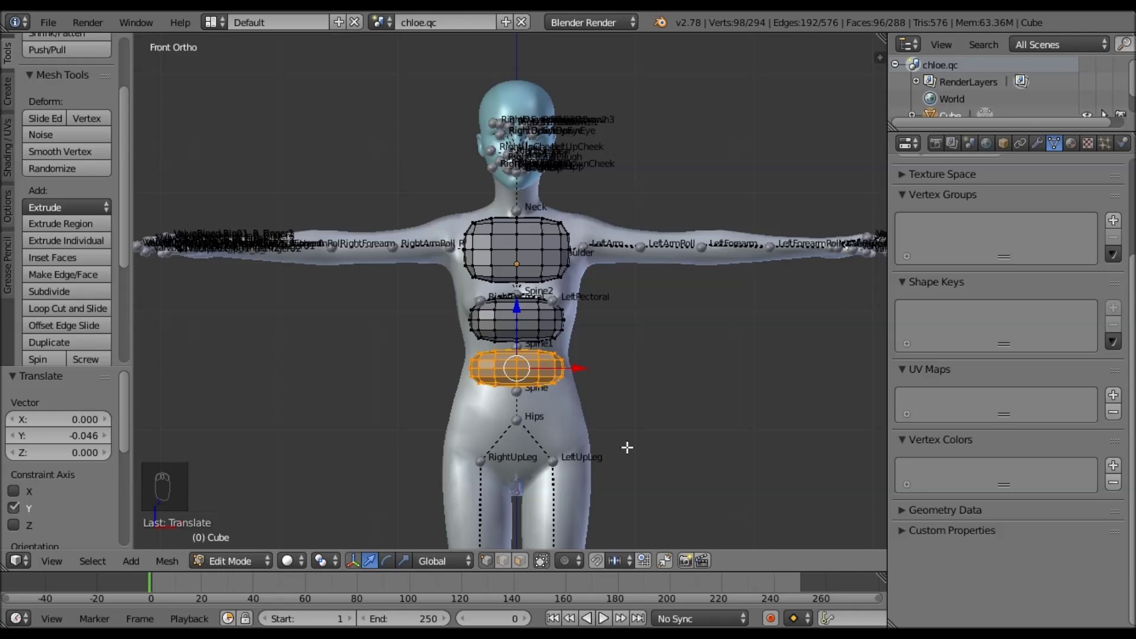
shift+middle_drag(633, 468, 620, 360)
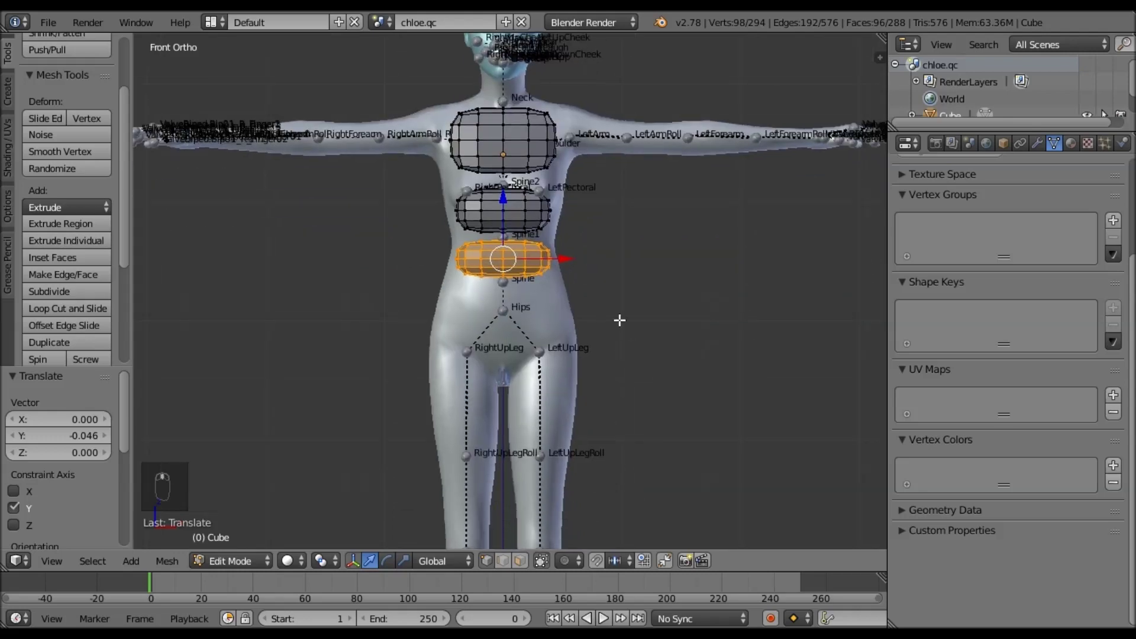
scroll(619, 302, up, 3)
key(KP_3)
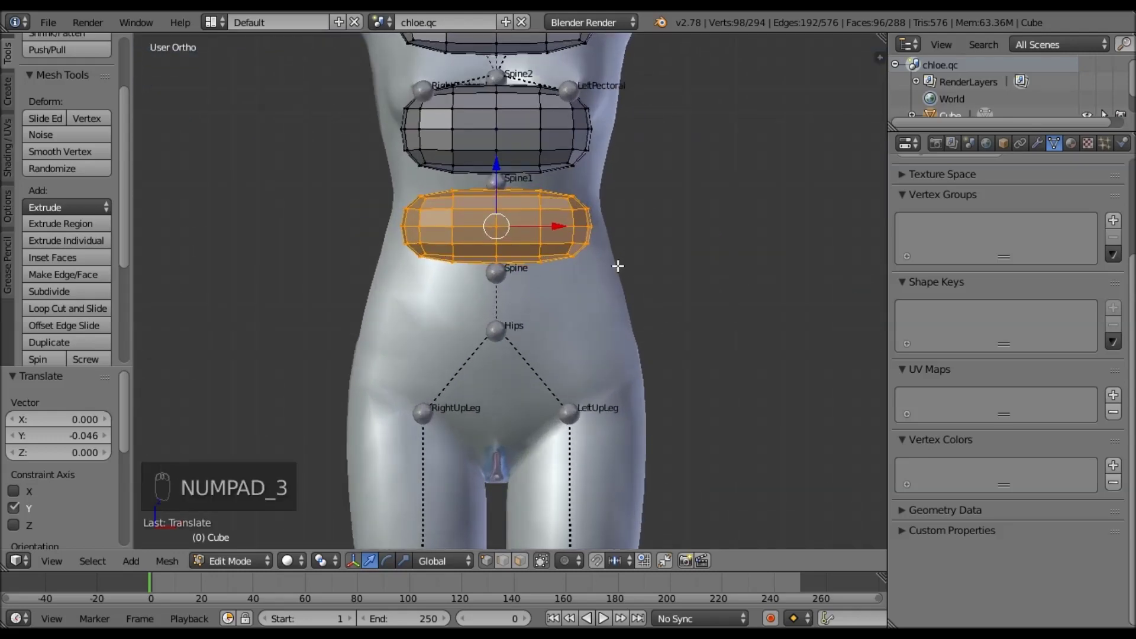
key(shift+d)
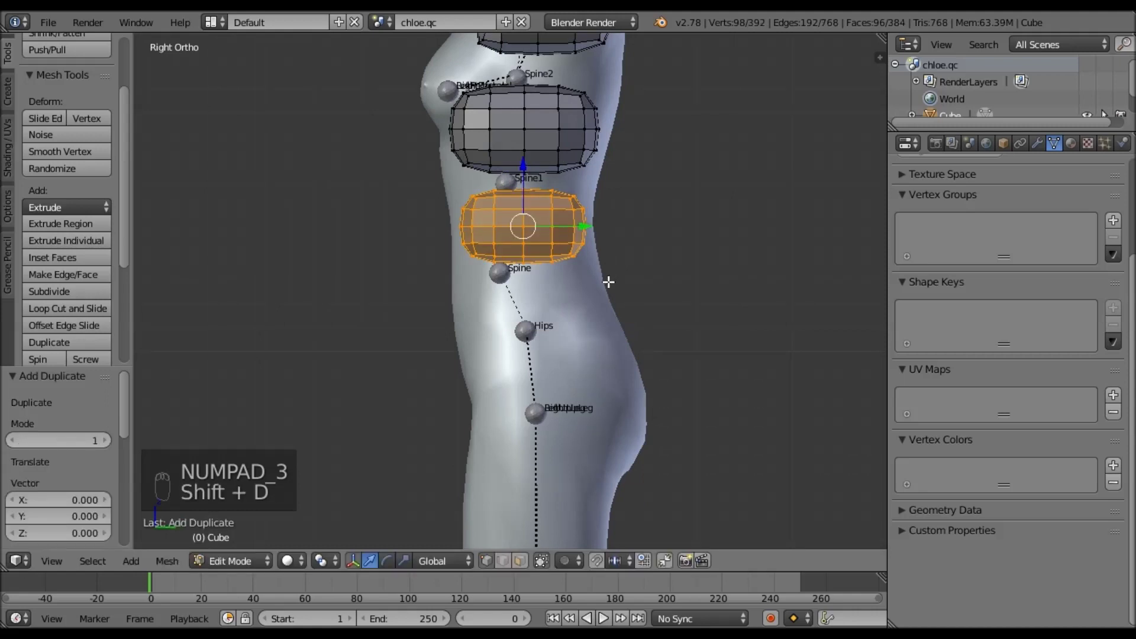
drag(525, 163, 537, 245)
click(537, 245)
scroll(532, 255, up, 3)
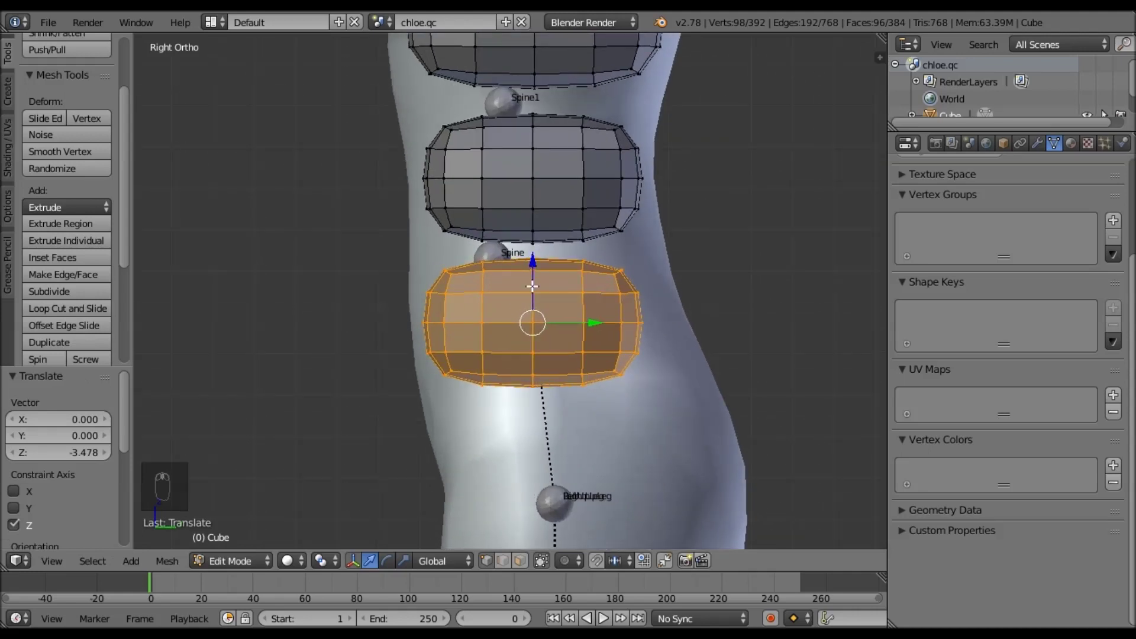
- Scale the lowest box about 0.72 times along Z and 1.14 times along X, and nudge it about 0.06 up along Z
key(s)
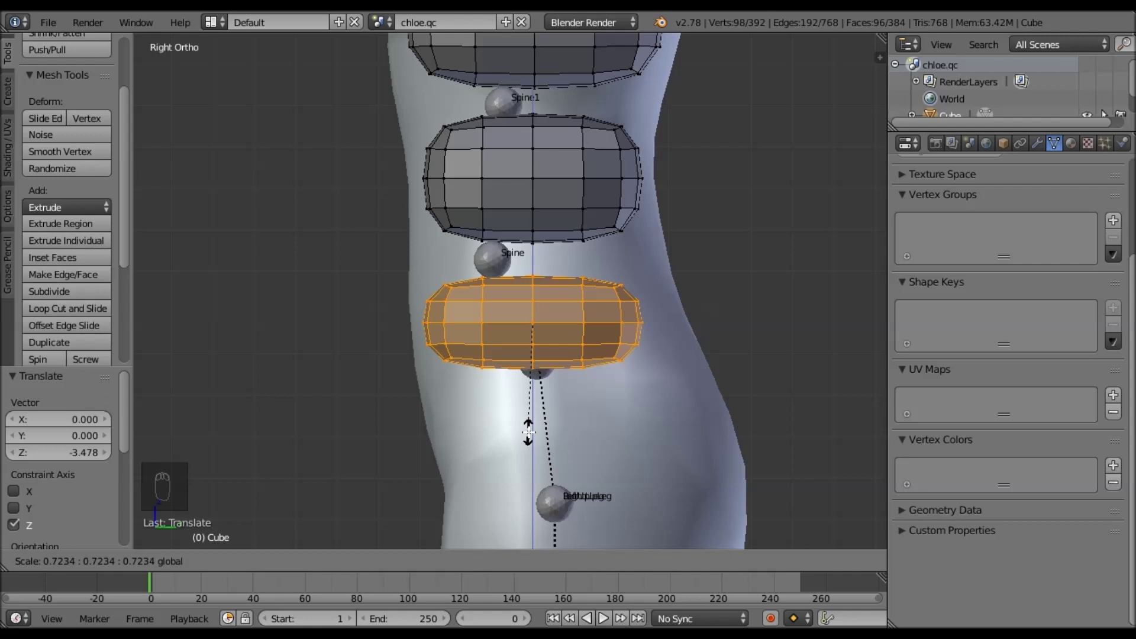
click(528, 432)
key(KP_1)
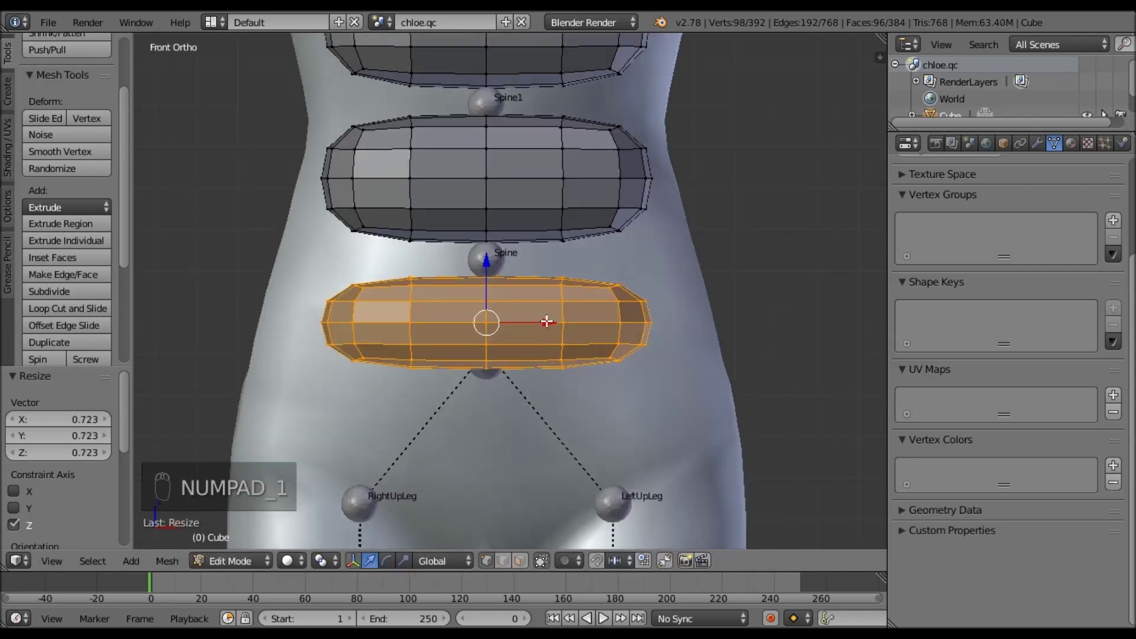
key(s)
key(x)
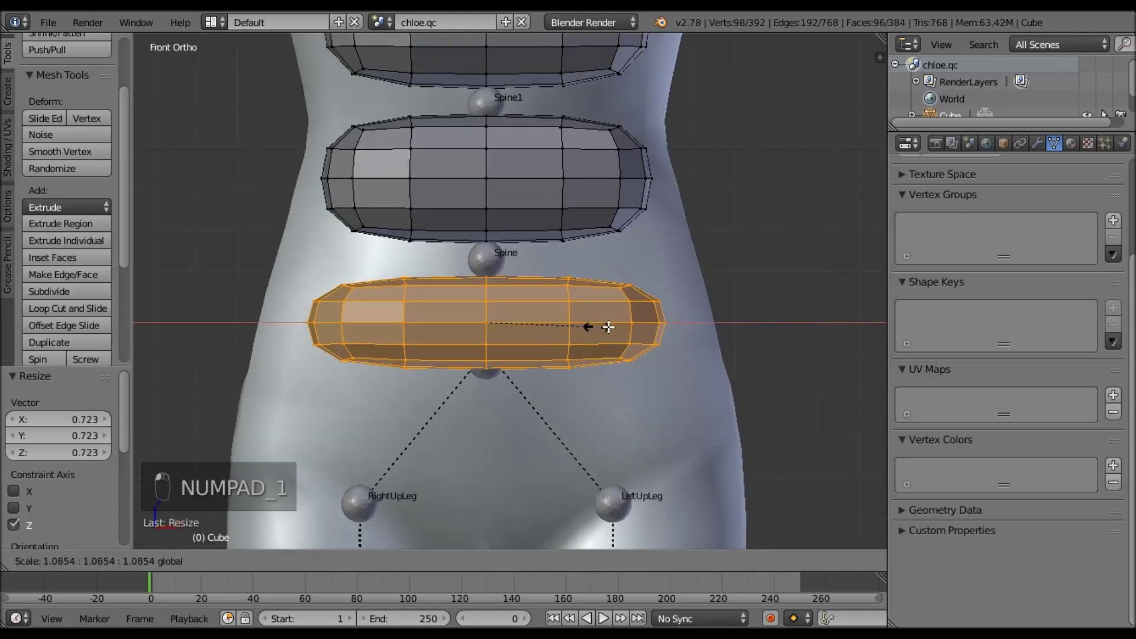
click(627, 330)
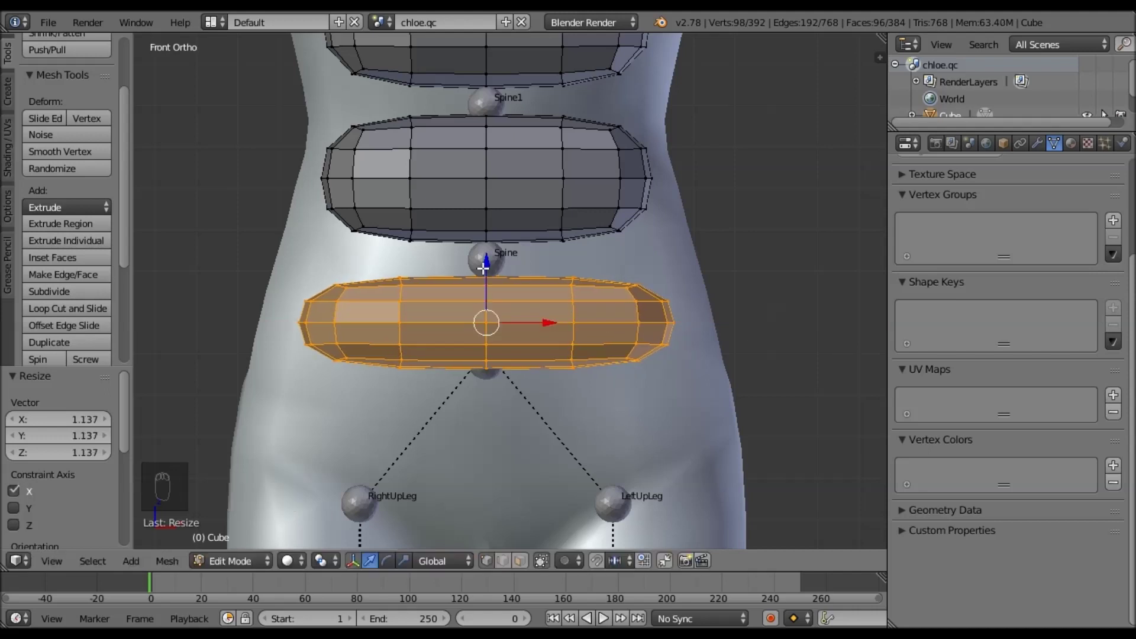
drag(485, 261, 491, 237)
- Examine from the front how the four boxes line up with the spine bones, in wireframe and solid shading
shift+scroll(575, 245, up, 5)
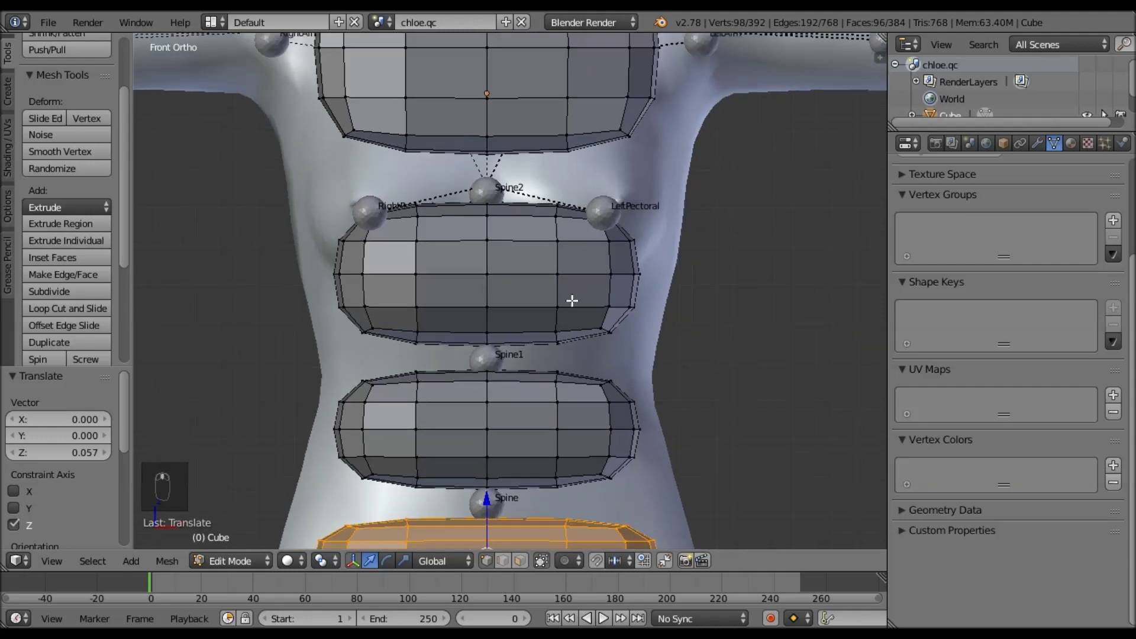
scroll(571, 246, down, 3)
key(z)
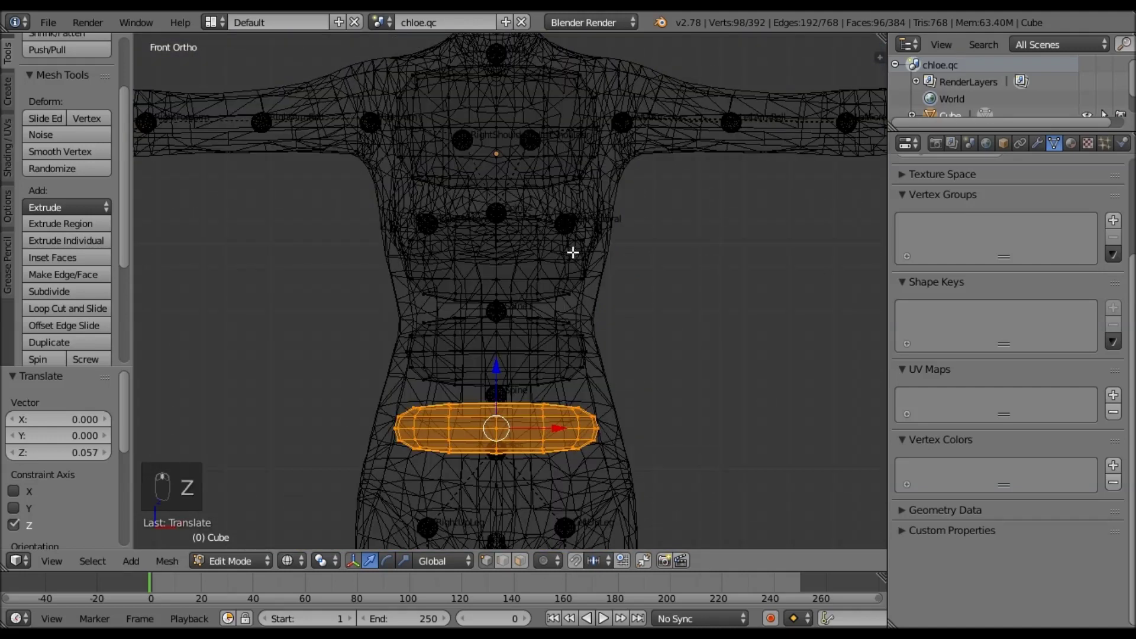
key(a)
key(a)
key(z)
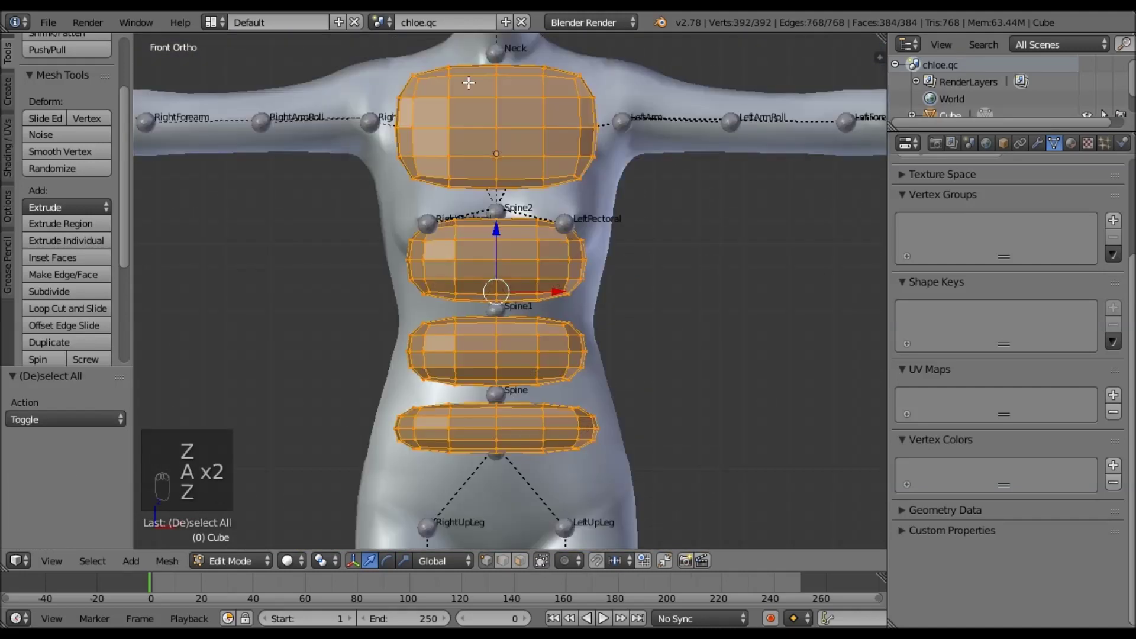
key(a)
mouse_move(713, 142)
ctrl+mouse_down()
mouse_move(320, 159)
mouse_move(672, 187)
mouse_move(659, 200)
ctrl+mouse_up()
key(a)
mouse_move(339, 281)
ctrl+mouse_down()
mouse_move(679, 296)
mouse_move(417, 360)
mouse_move(692, 392)
mouse_move(659, 393)
ctrl+mouse_up()
key(a)
shift+scroll(662, 378, down, 3)
key(a)
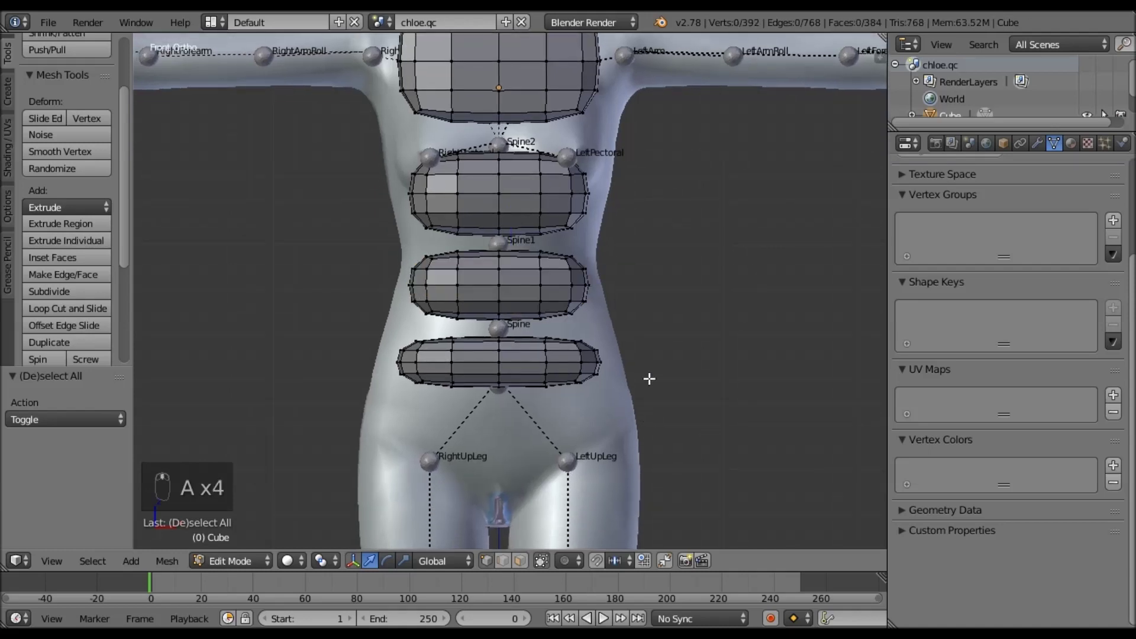
scroll(651, 370, up, 2)
key(z)
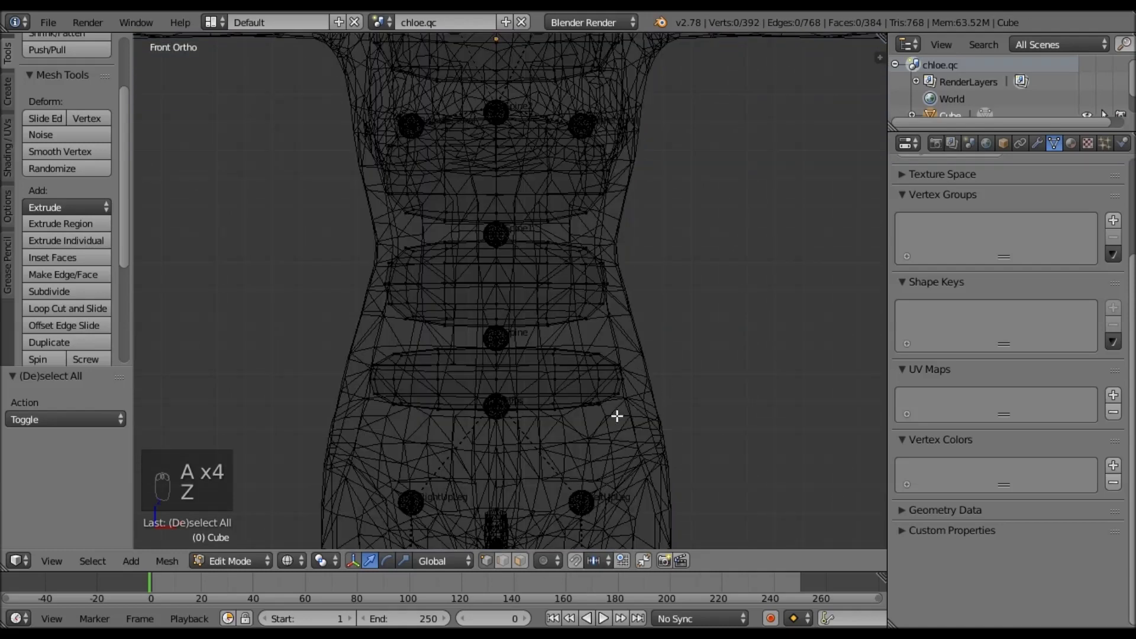
key(a)
key(z)
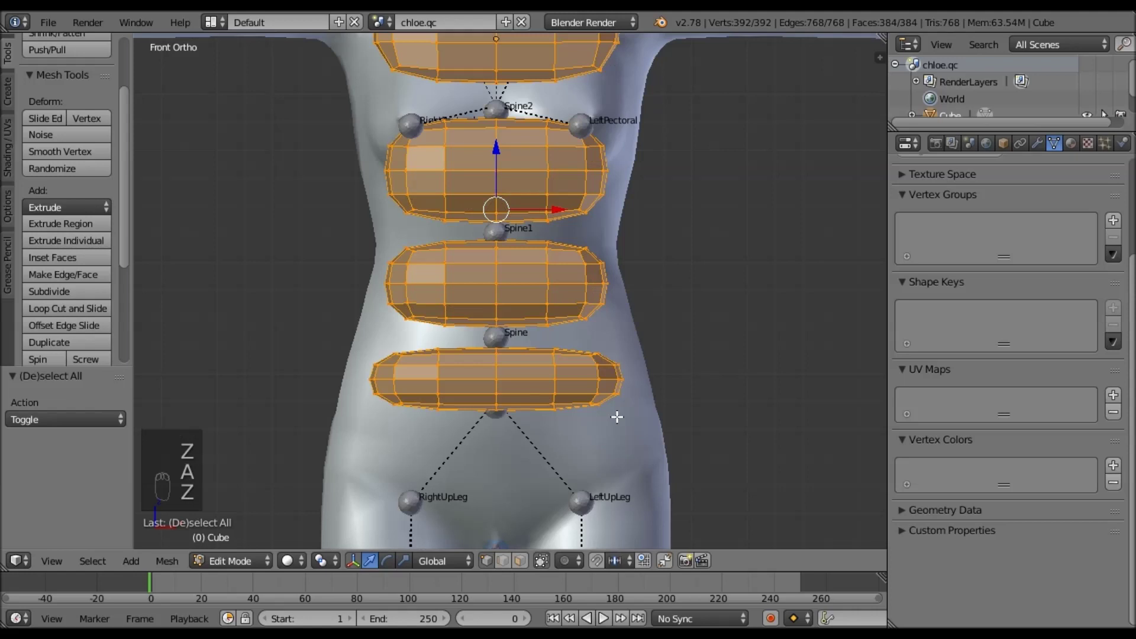
- Inspect the Hips bone's properties and parent relation while editing the skeleton, and return to object mode in solid shading
key(Tab)
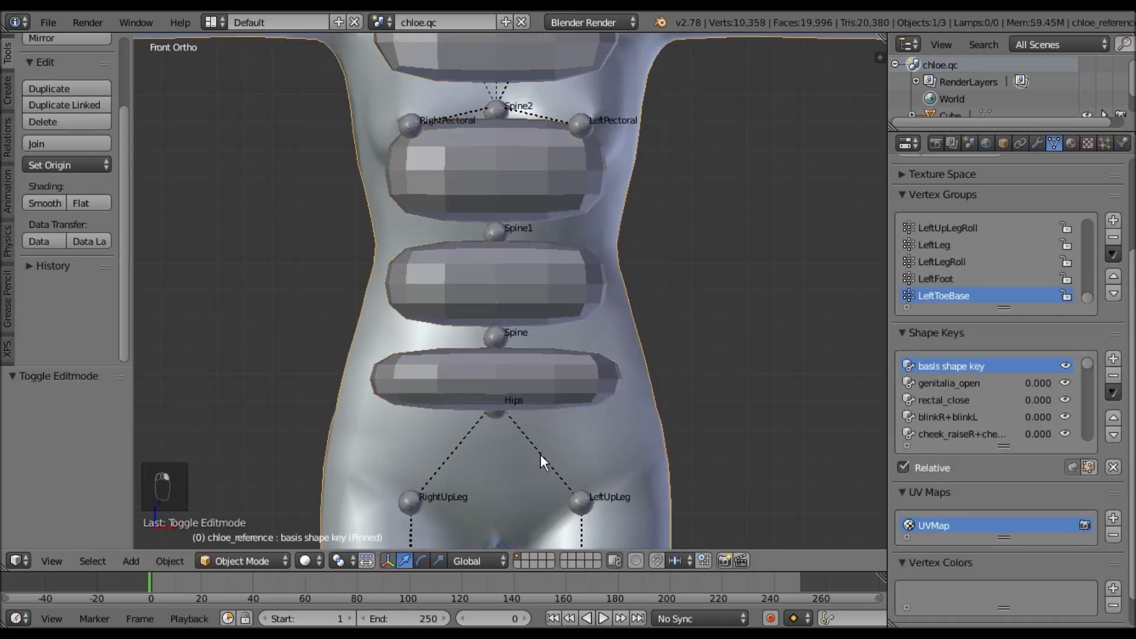
right_click(577, 501)
key(Tab)
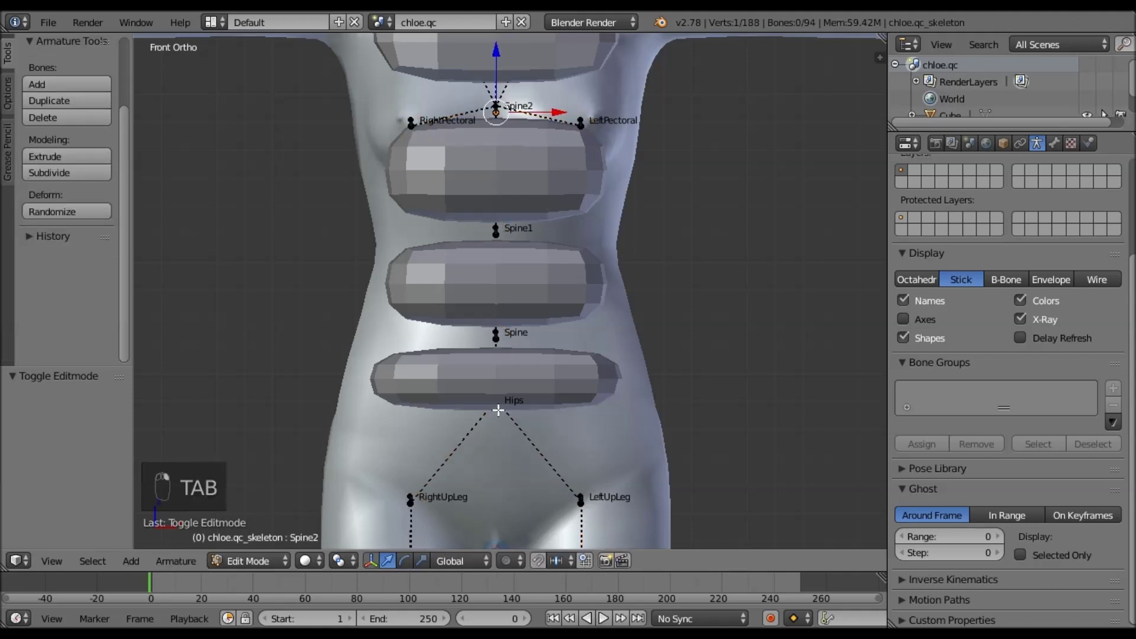
key(z)
key(a)
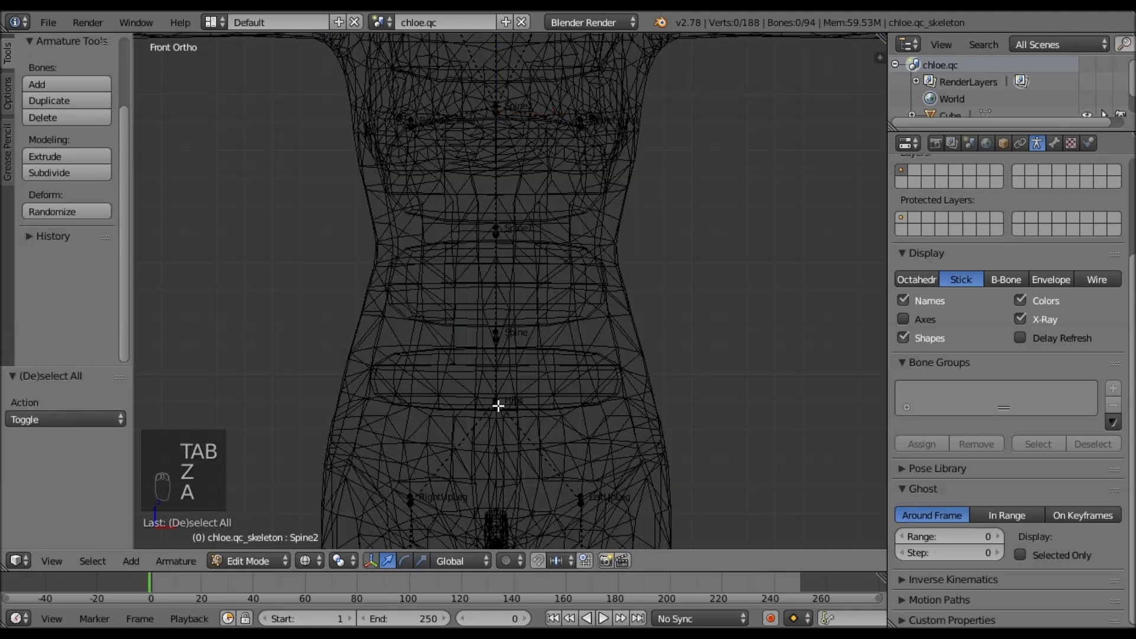
right_click(498, 407)
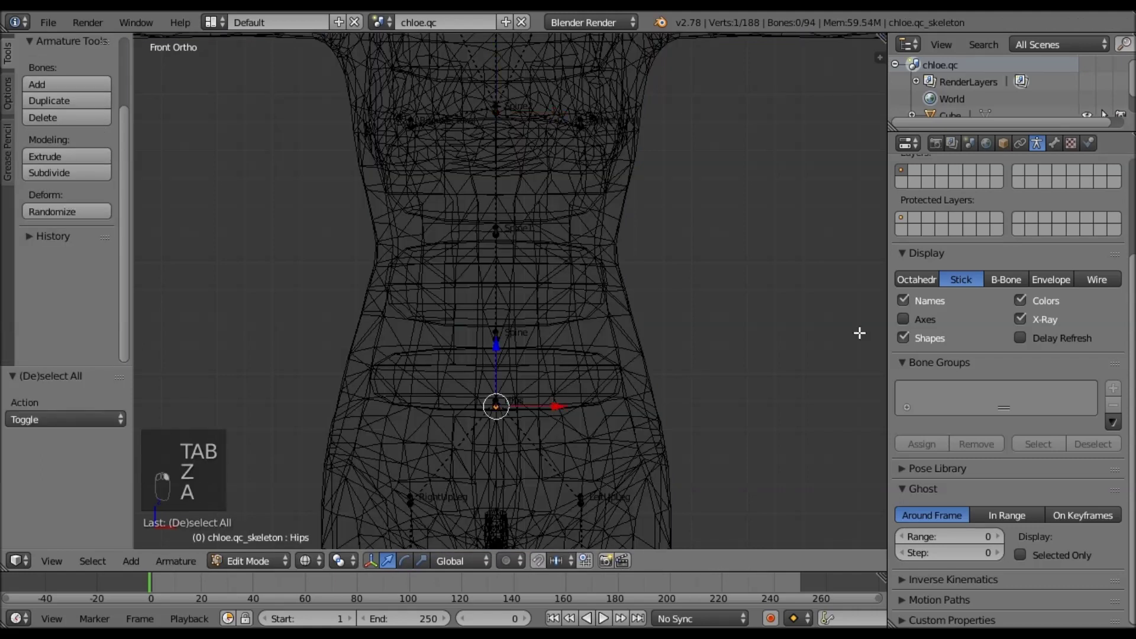
click(1053, 143)
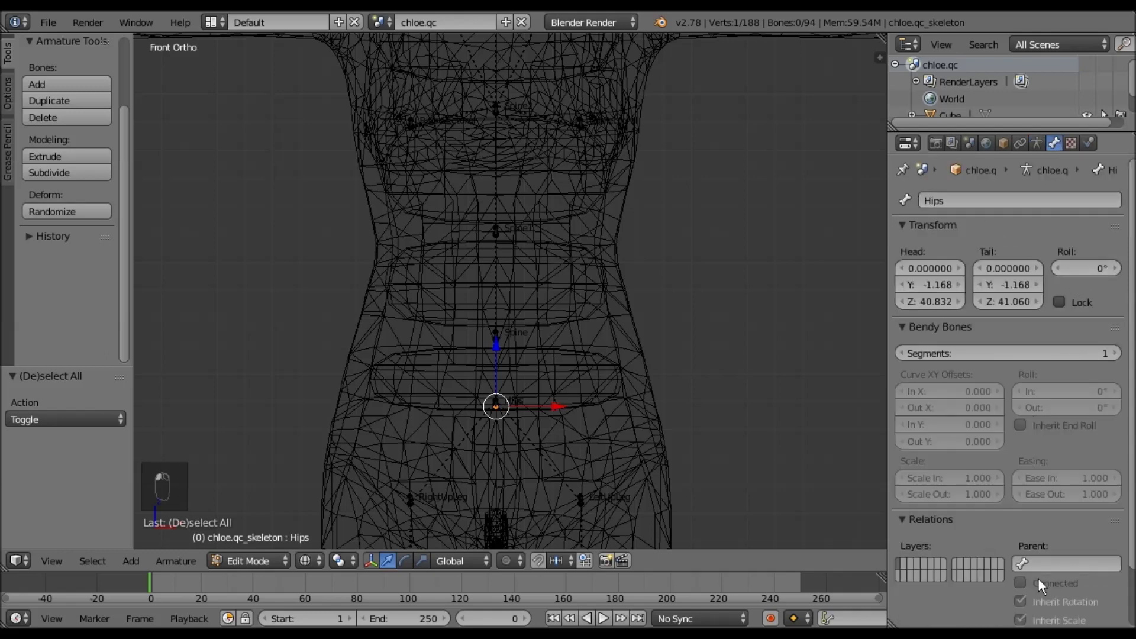
key(Tab)
key(z)
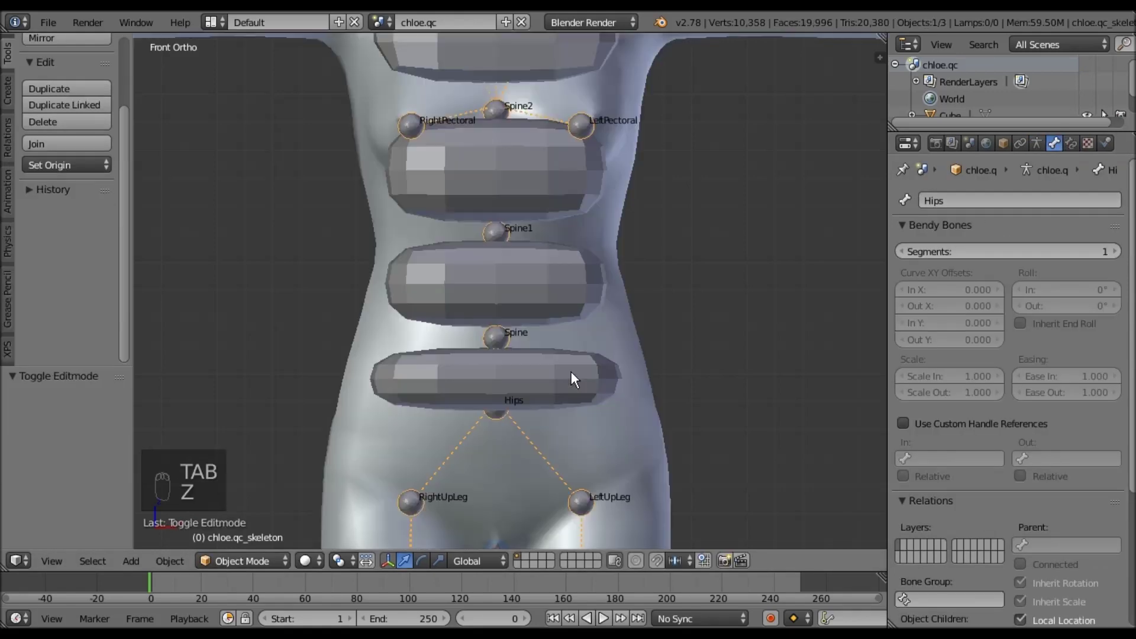
- Edit the box mesh in wireframe, select only the lowest box and move it about 3.22 down along Z, below Hips
right_click(598, 398)
right_click(598, 397)
ctrl+scroll(605, 245, down, 5)
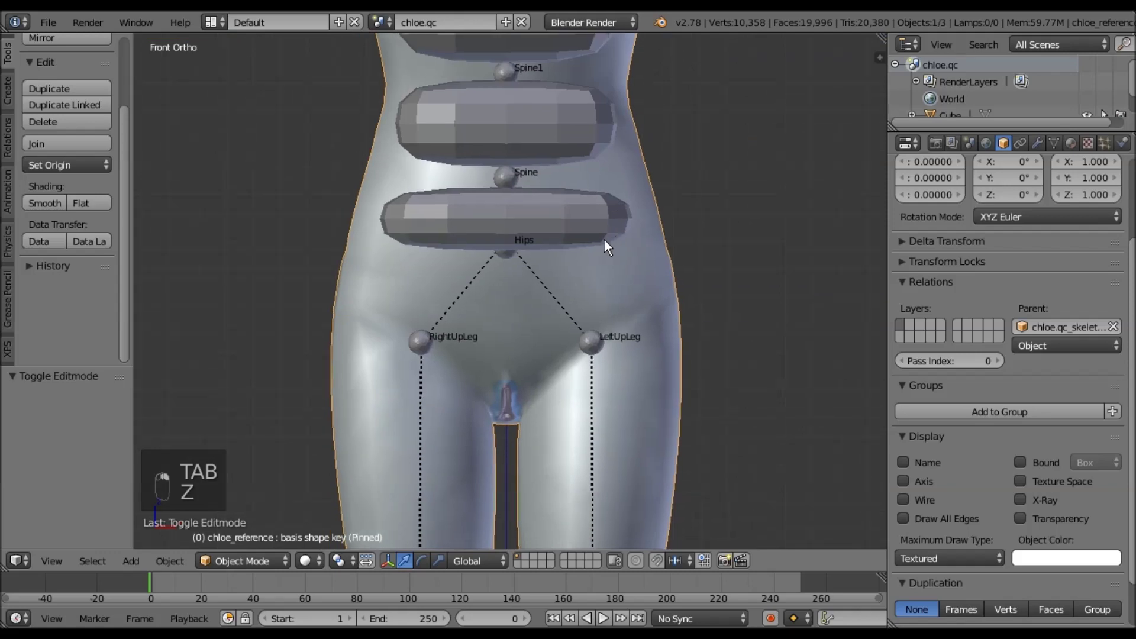
key(Tab)
key(z)
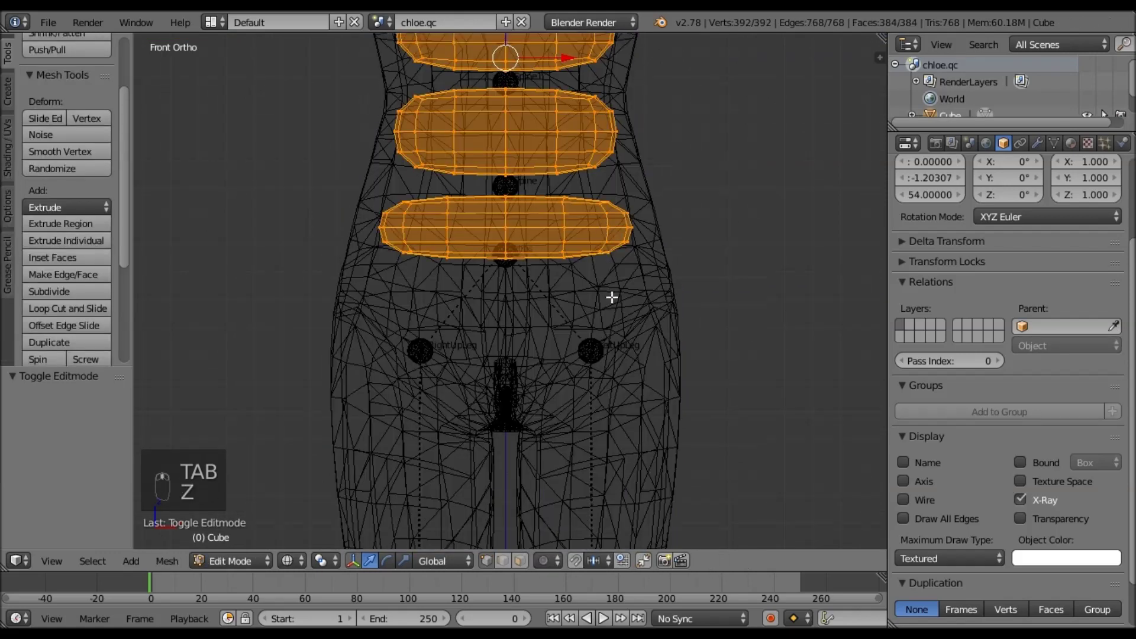
ctrl+scroll(664, 340, up, 3)
key(a)
key(b)
drag(720, 398, 335, 263)
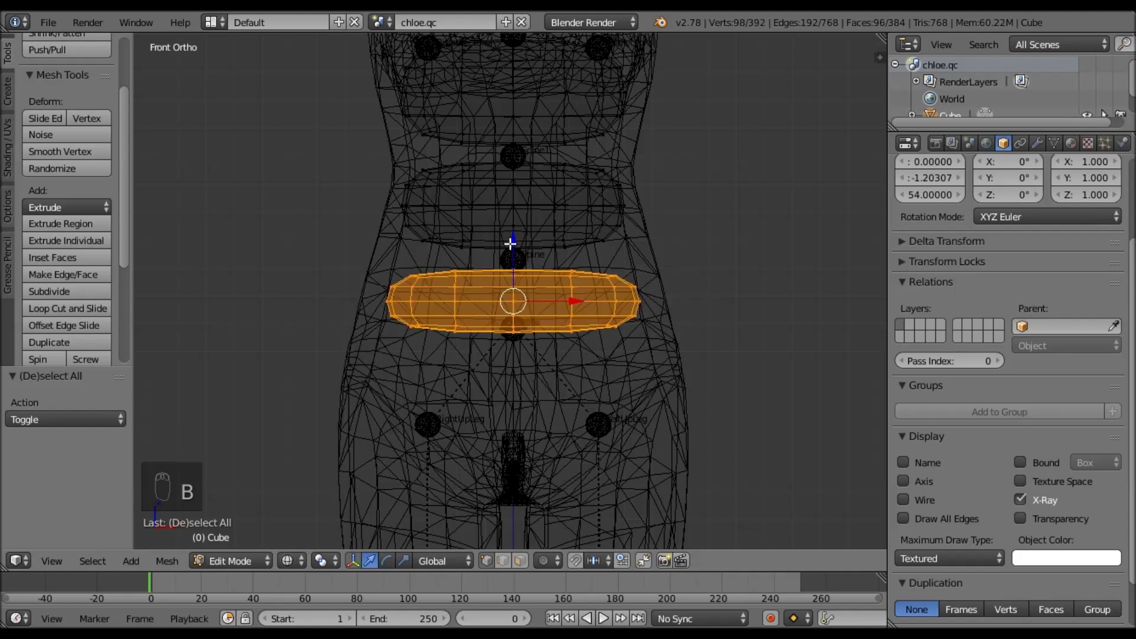
key(g)
key(z)
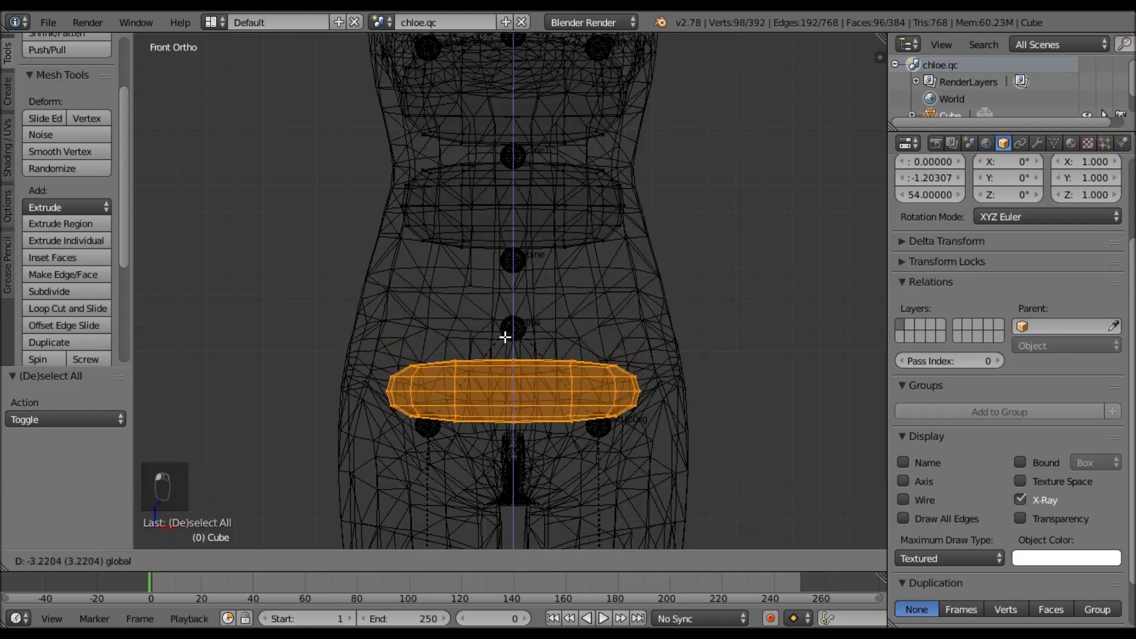
click(505, 338)
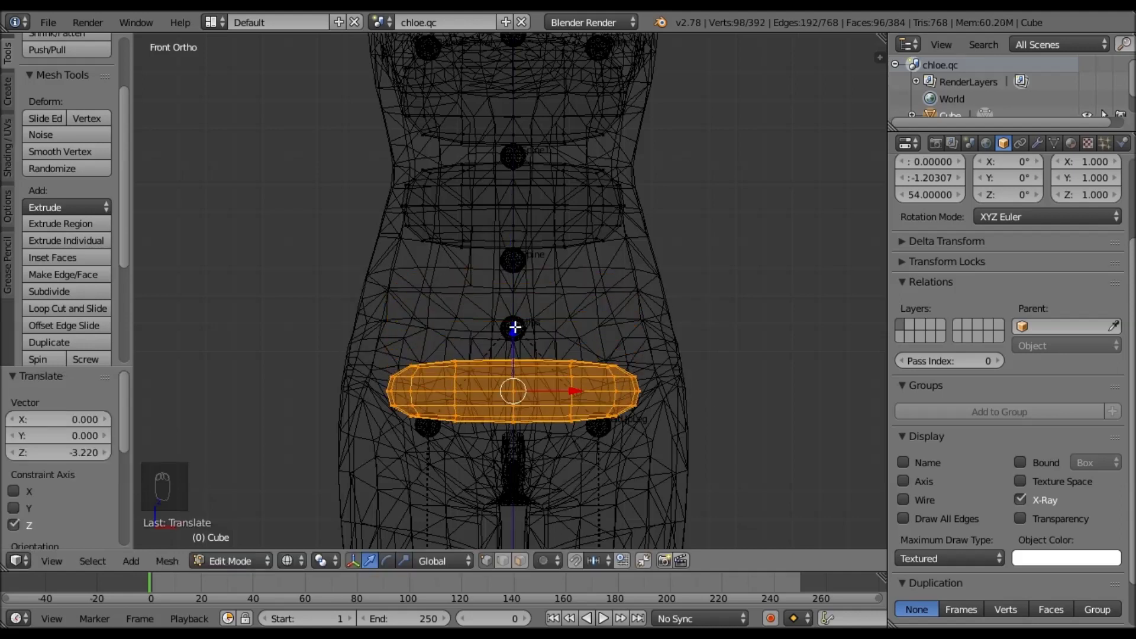
key(s)
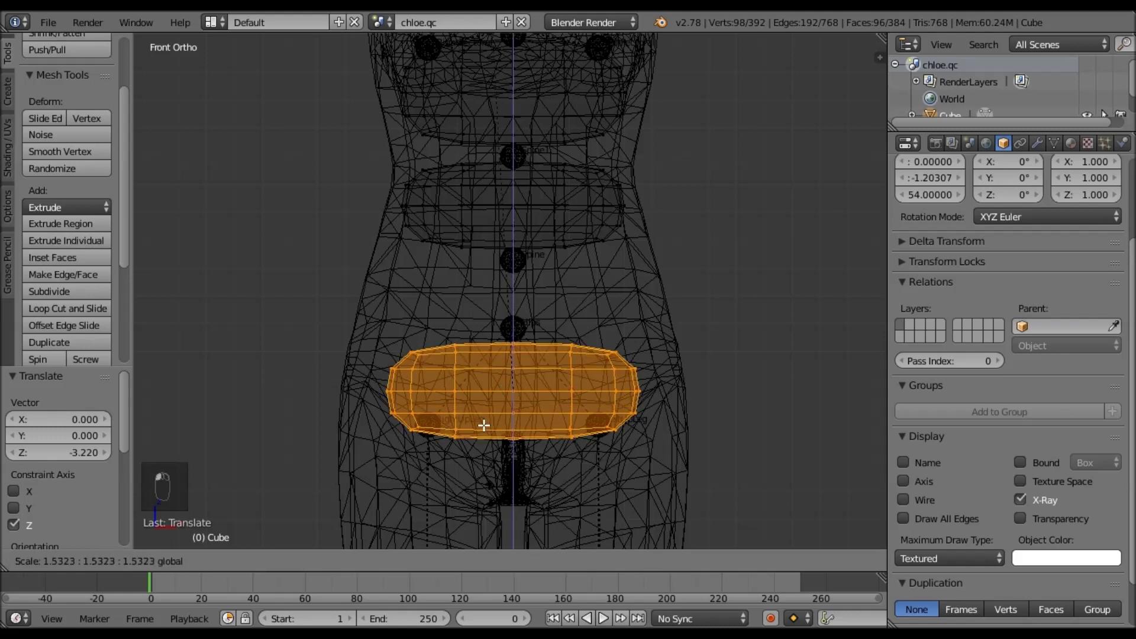
click(484, 416)
key(g)
key(z)
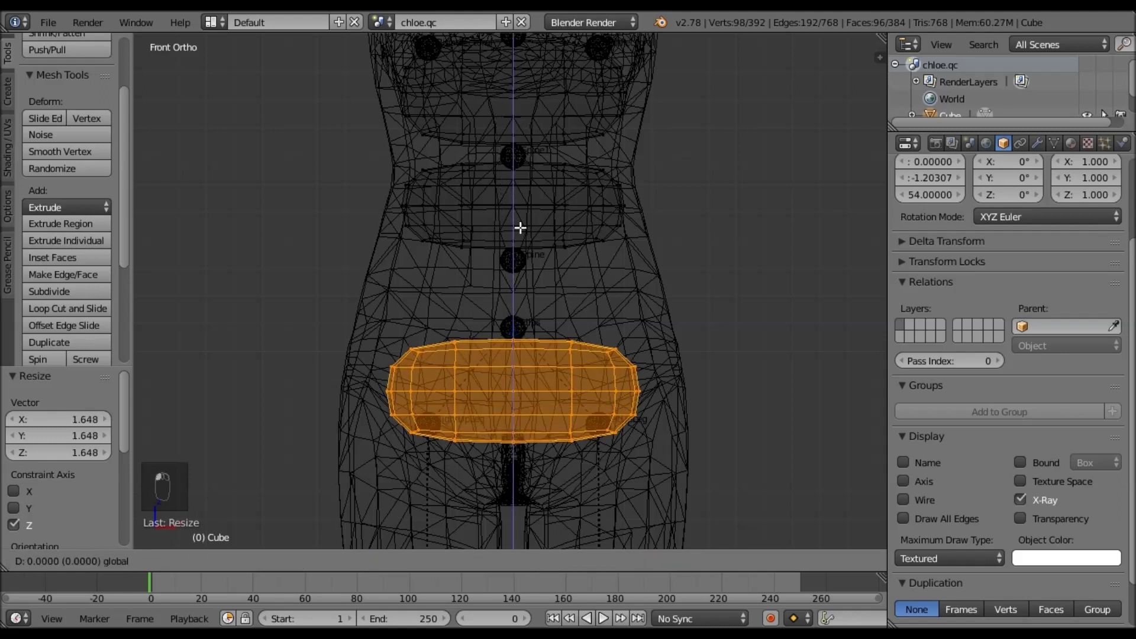
right_click(535, 40)
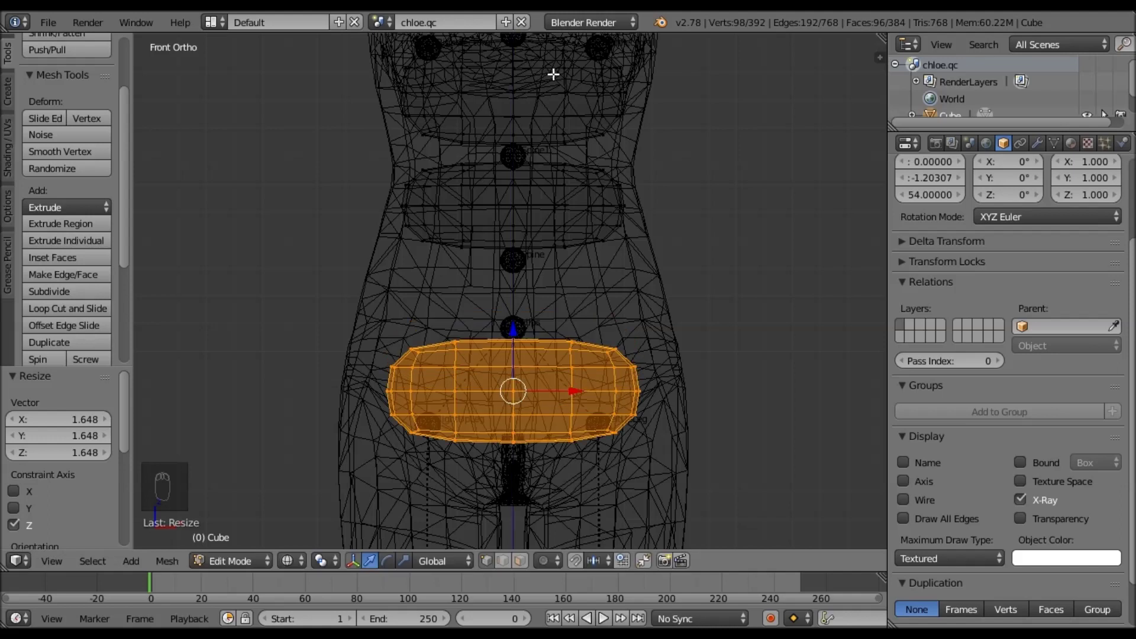
key(ctrl+z)
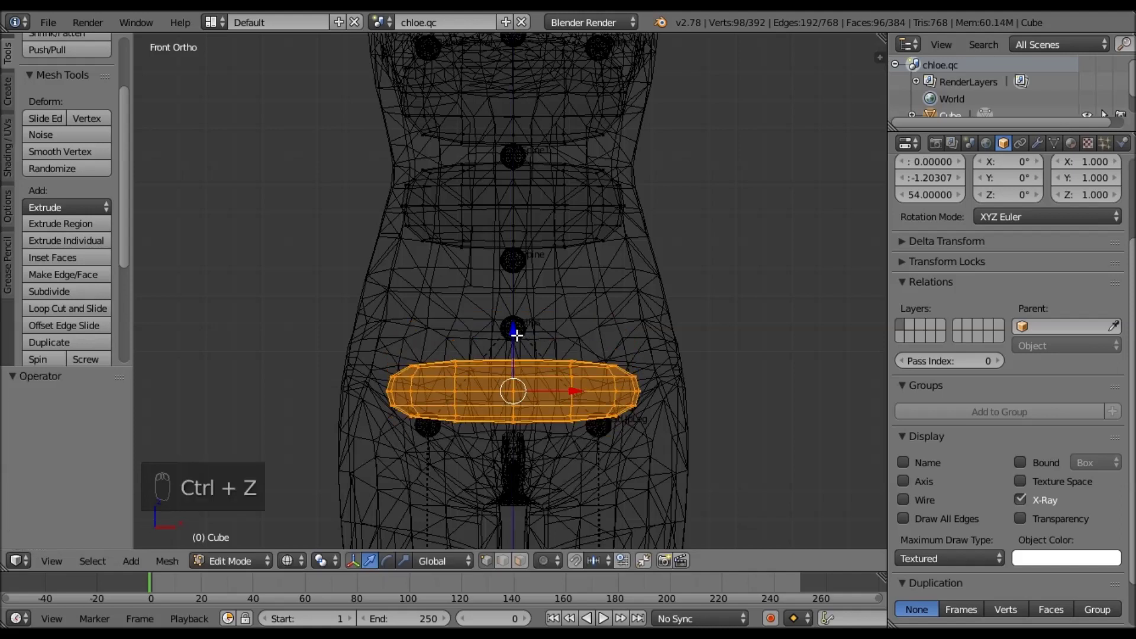
- Scale the lowest box about 1.79 times along Z and raise it about 1.49 along Z so it surrounds the Hips bone
key(s)
key(z)
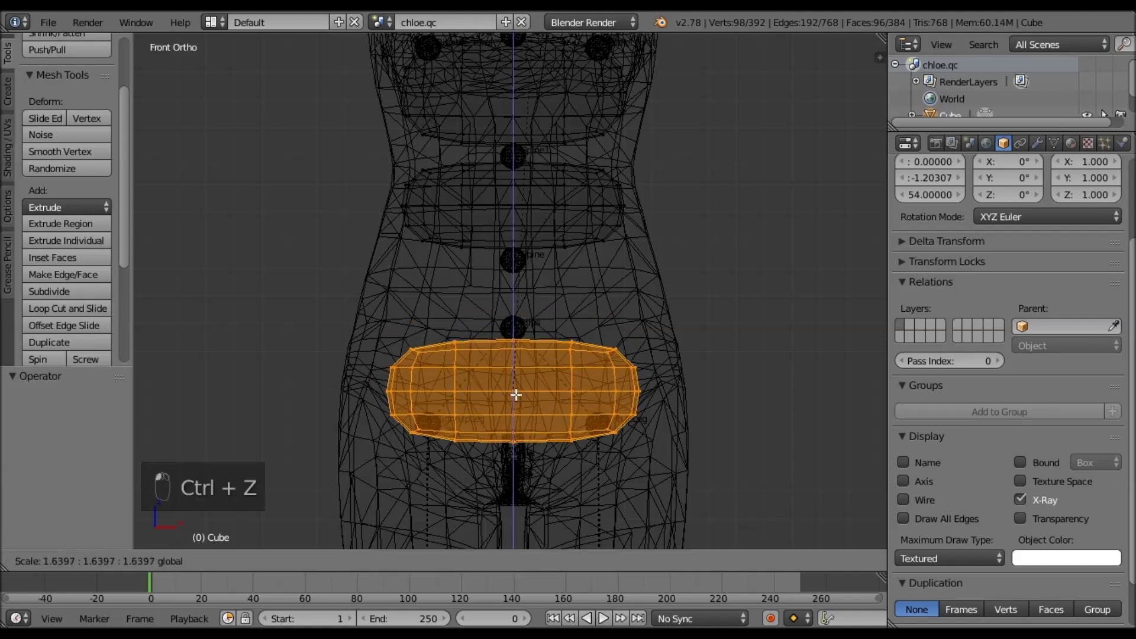
click(504, 348)
key(g)
key(z)
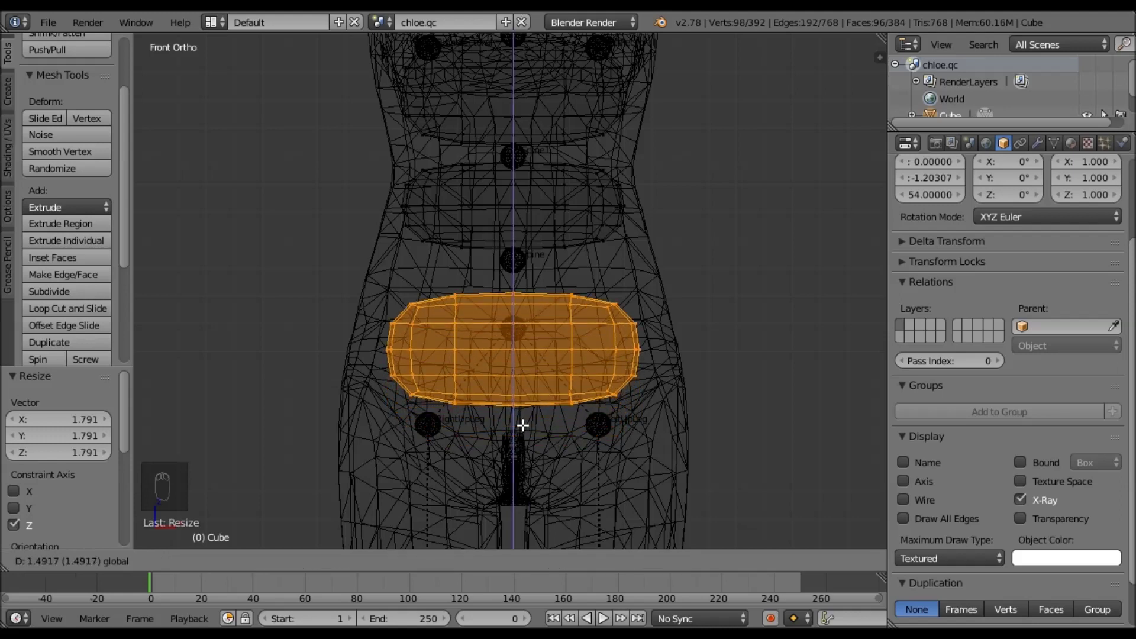
click(523, 424)
- Working from the right side view, move the hips box about 0.84 along Y towards the character's back
key(KP_3)
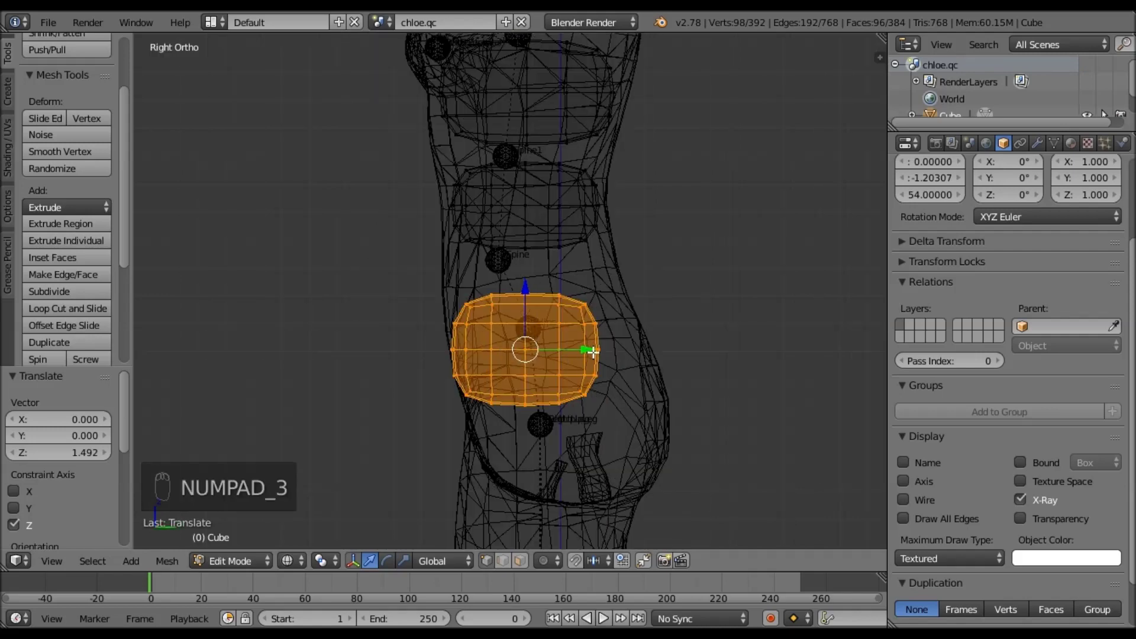
mouse_move(586, 349)
mouse_down()
mouse_move(672, 347)
mouse_move(669, 337)
mouse_move(630, 339)
mouse_move(821, 379)
mouse_up()
shift+middle_drag(725, 180, 720, 83)
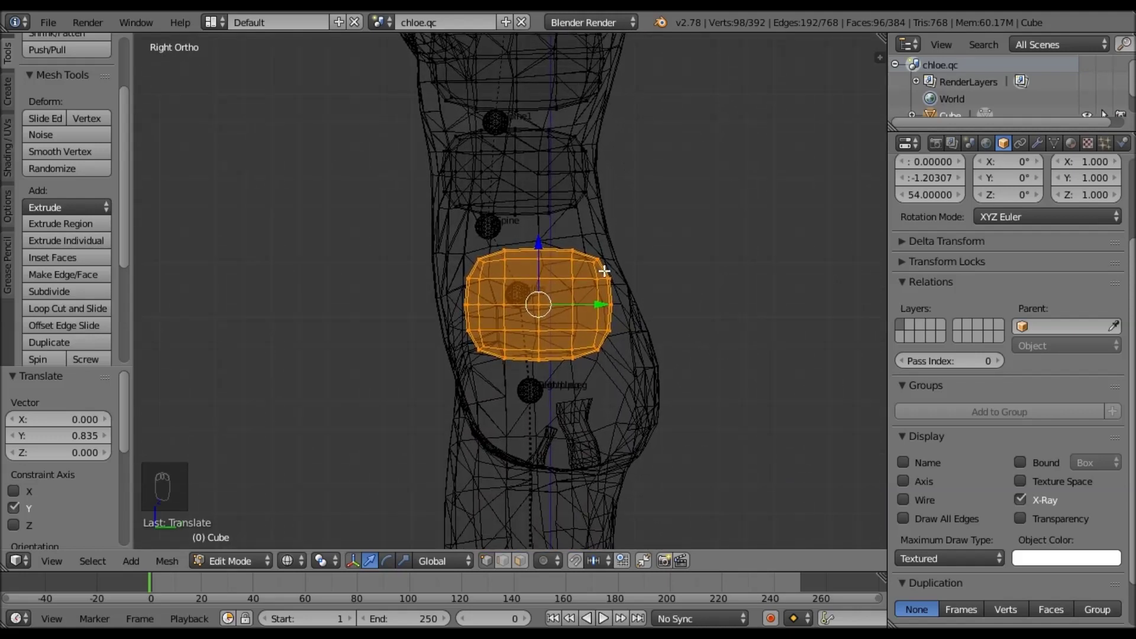
- Return to the front view in solid shading and widen the hips box about 1.06 times along X
key(KP_1)
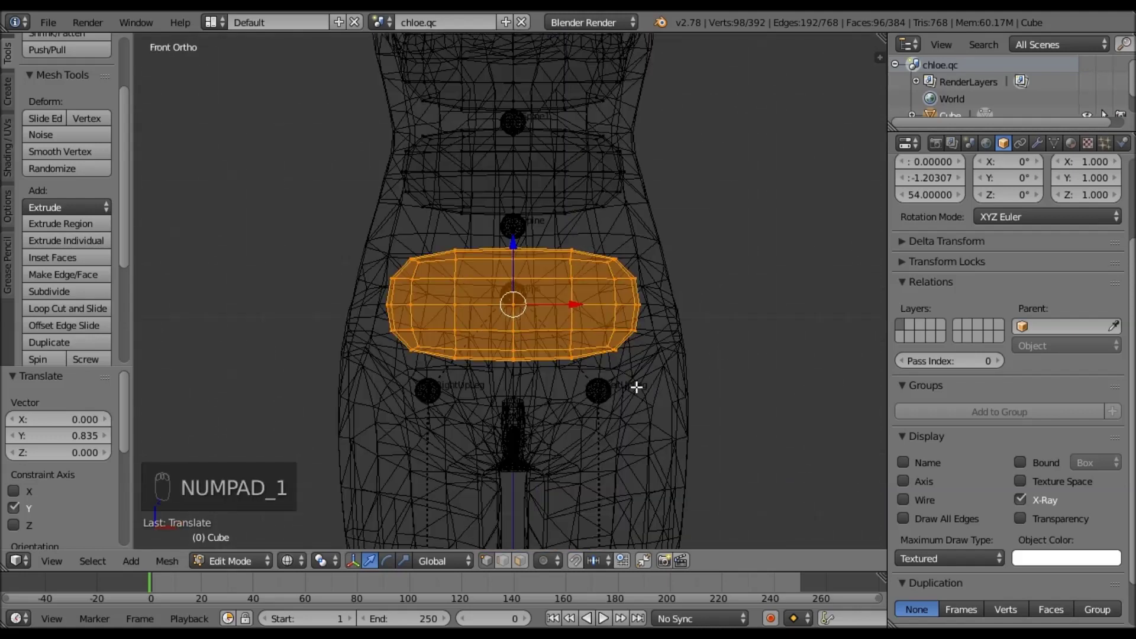
key(z)
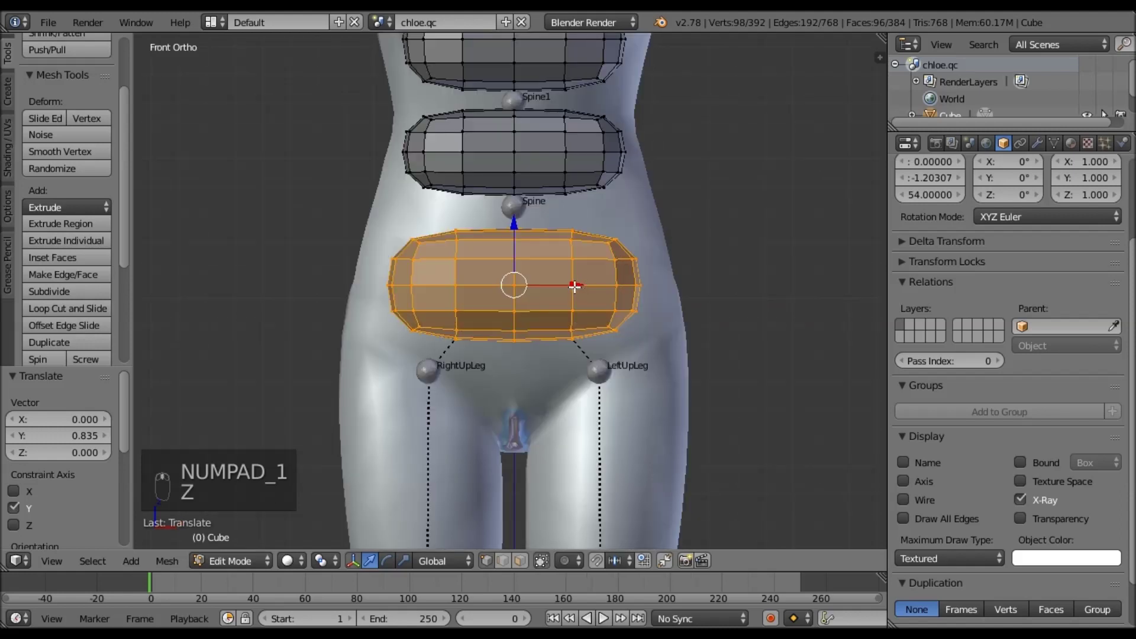
key(s)
key(x)
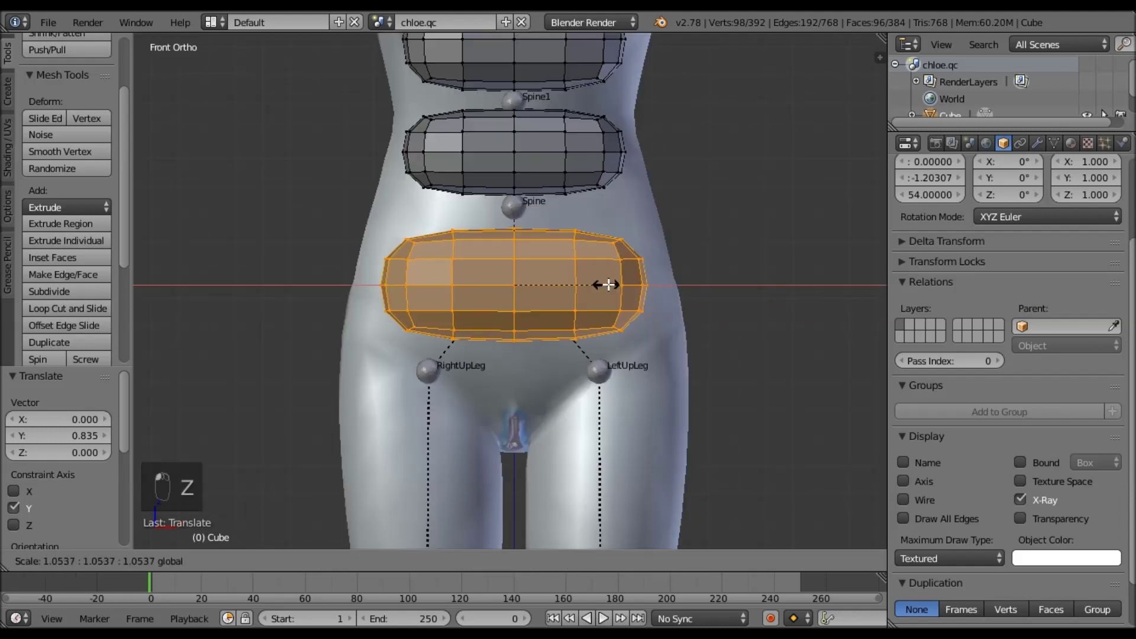
click(609, 285)
- Duplicate the hips box and move the copy 8 units down along Z, between the thighs
shift+middle_drag(627, 349, 628, 269)
shift+middle_drag(631, 327, 629, 361)
scroll(629, 361, down, 4)
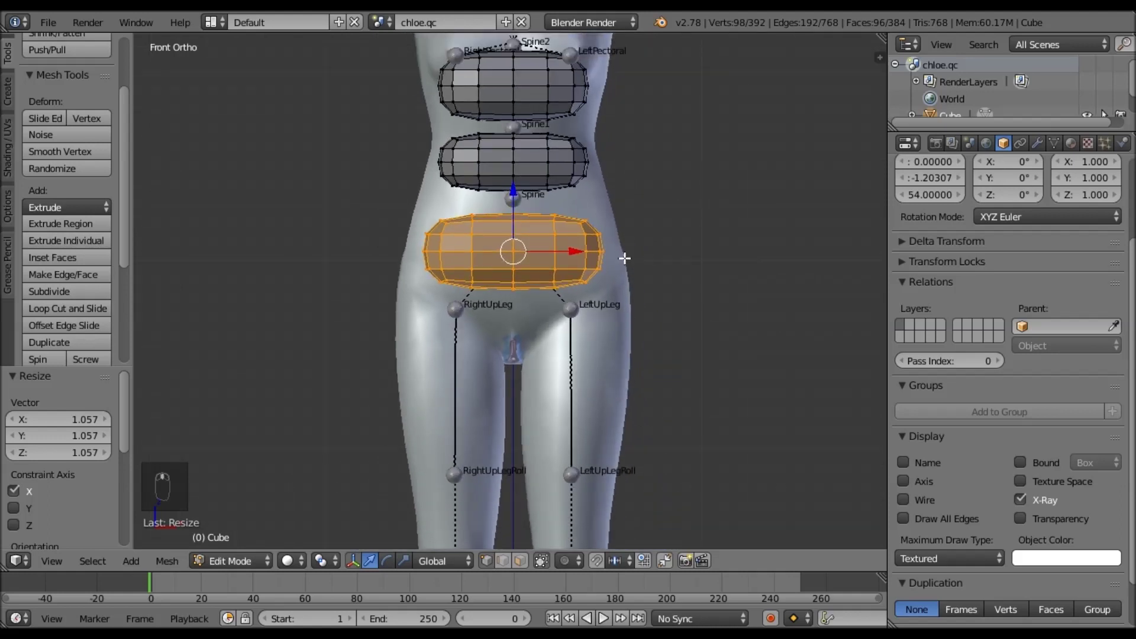
shift+scroll(624, 355, down, 5)
shift+scroll(623, 318, up, 5)
key(shift+d)
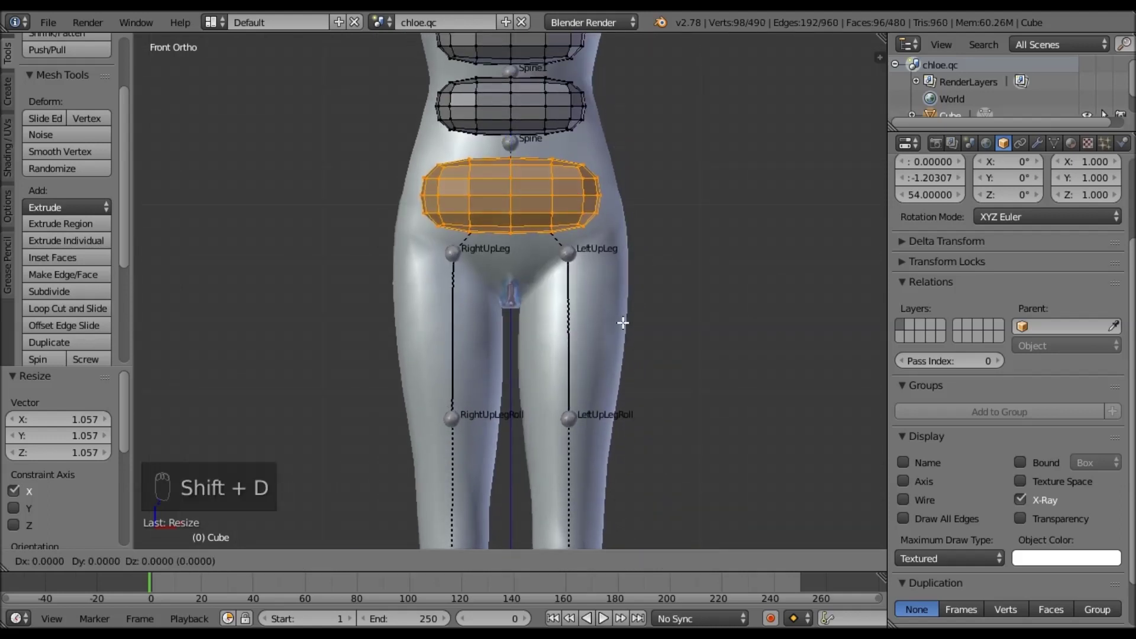
right_click(623, 322)
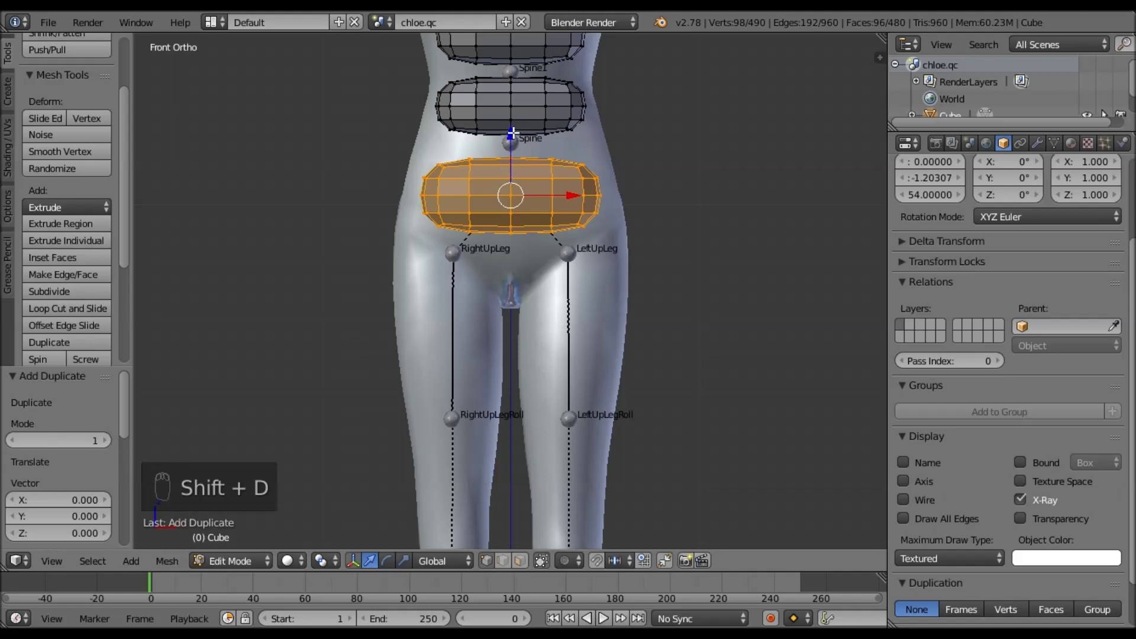
drag(513, 133, 512, 283)
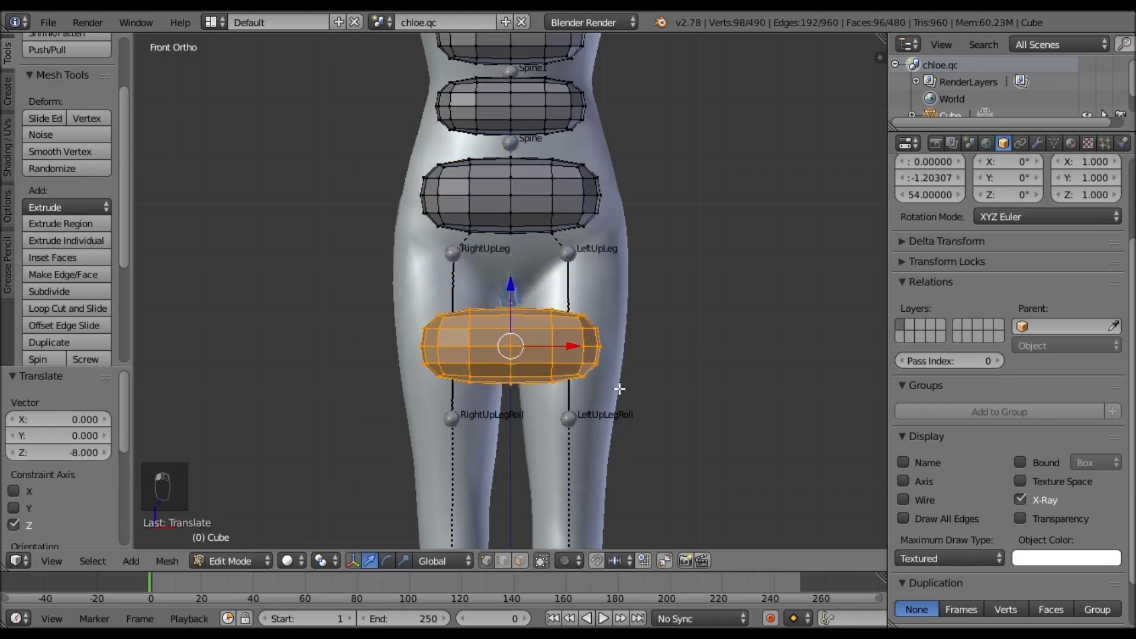
- Rotate the copied box 90° upright and move it -3 along X onto the right thigh
shift+scroll(653, 308, down, 3)
key(r)
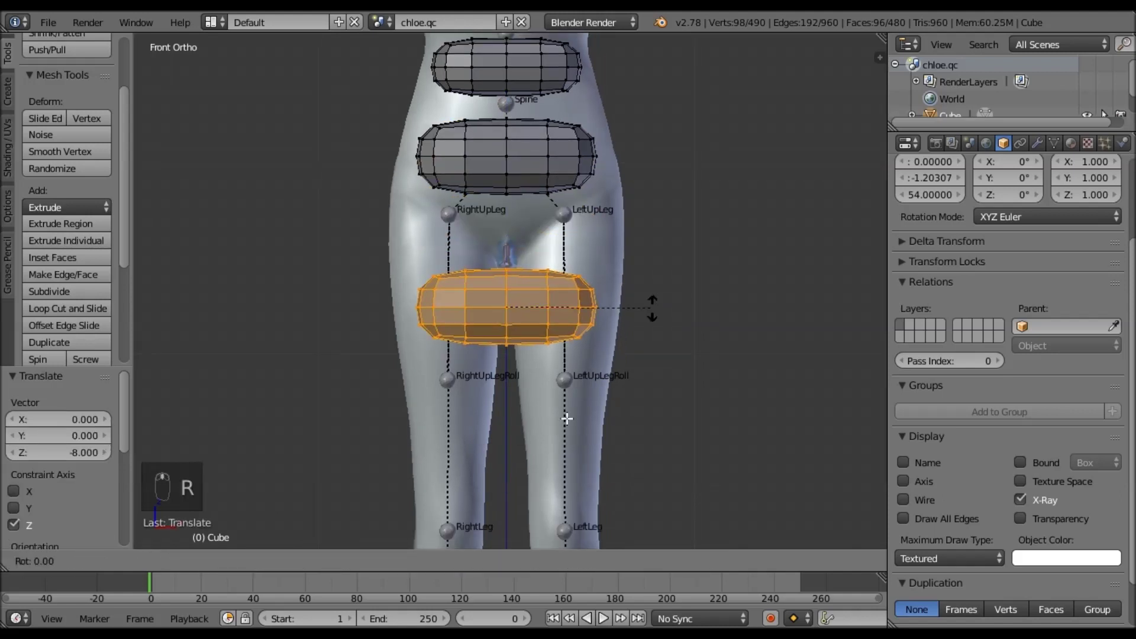
click(507, 426)
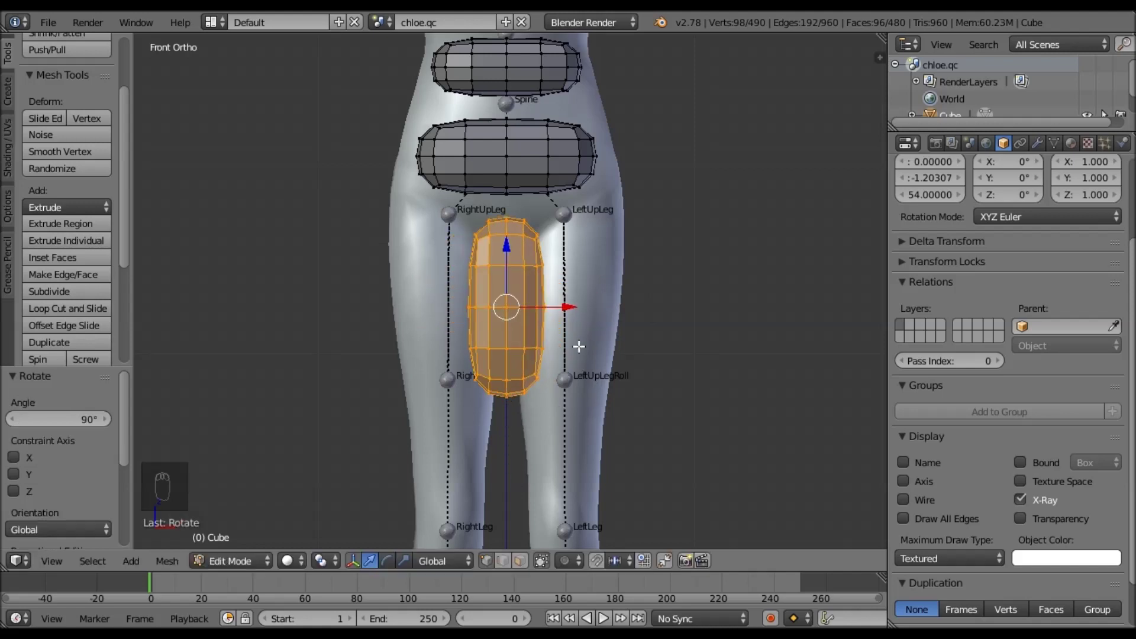
drag(559, 307, 516, 309)
- Lower the right thigh box about 3.86 along Z and stretch it about 1.59 times along Z between RightUpLeg and RightLeg
scroll(592, 349, up, 1)
scroll(493, 279, up, 1)
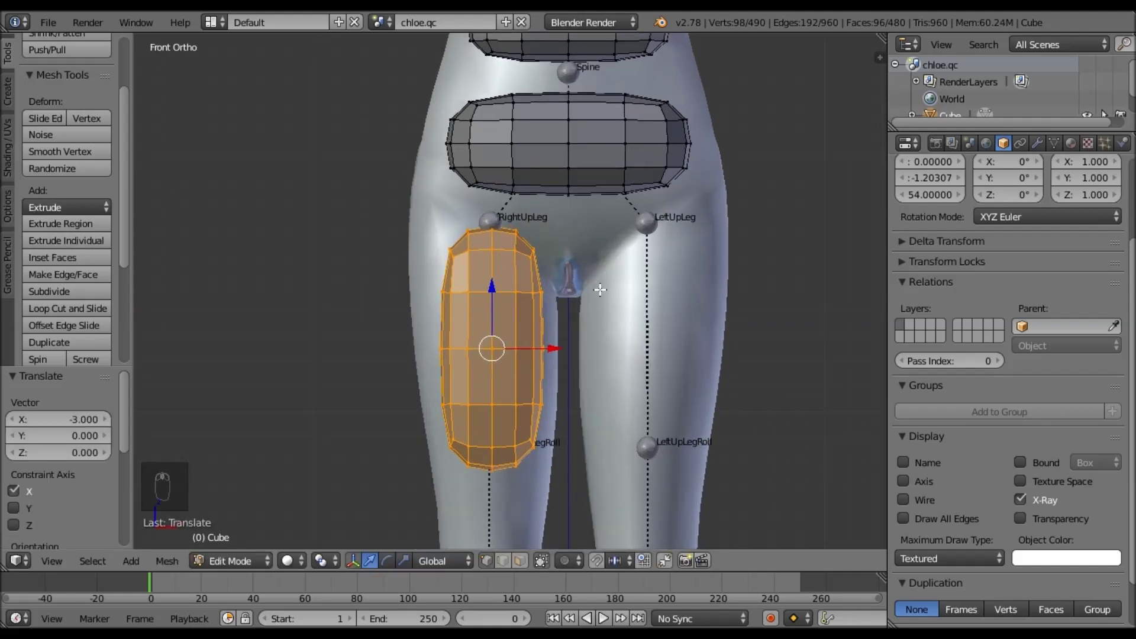
shift+middle_drag(584, 264, 590, 177)
shift+middle_drag(610, 326, 601, 213)
scroll(590, 246, down, 2)
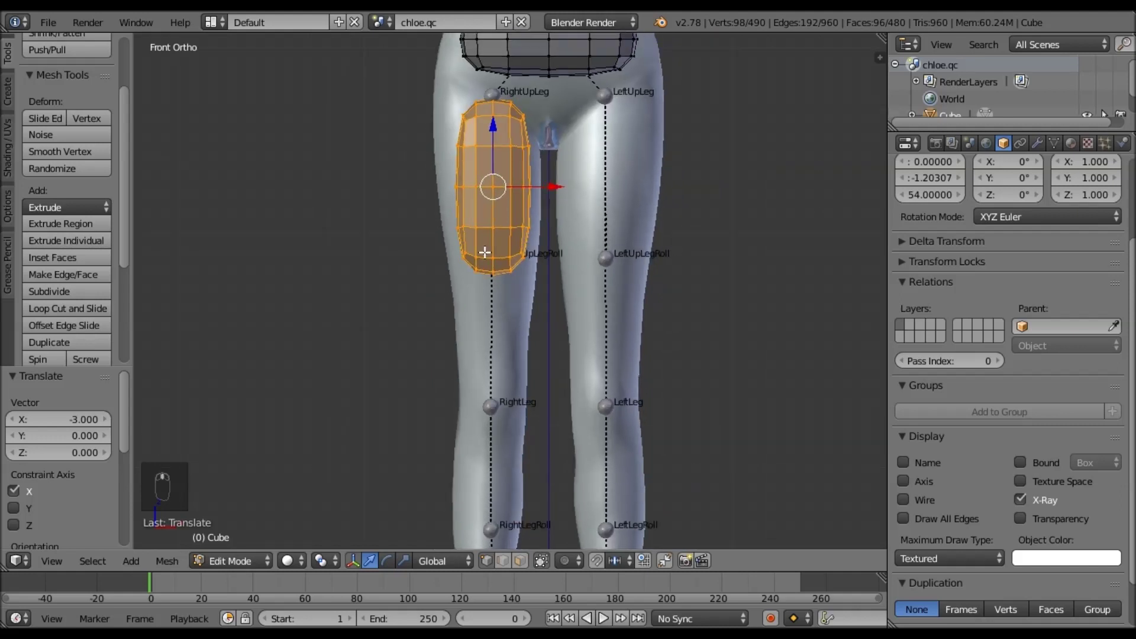
drag(492, 146, 494, 200)
key(s)
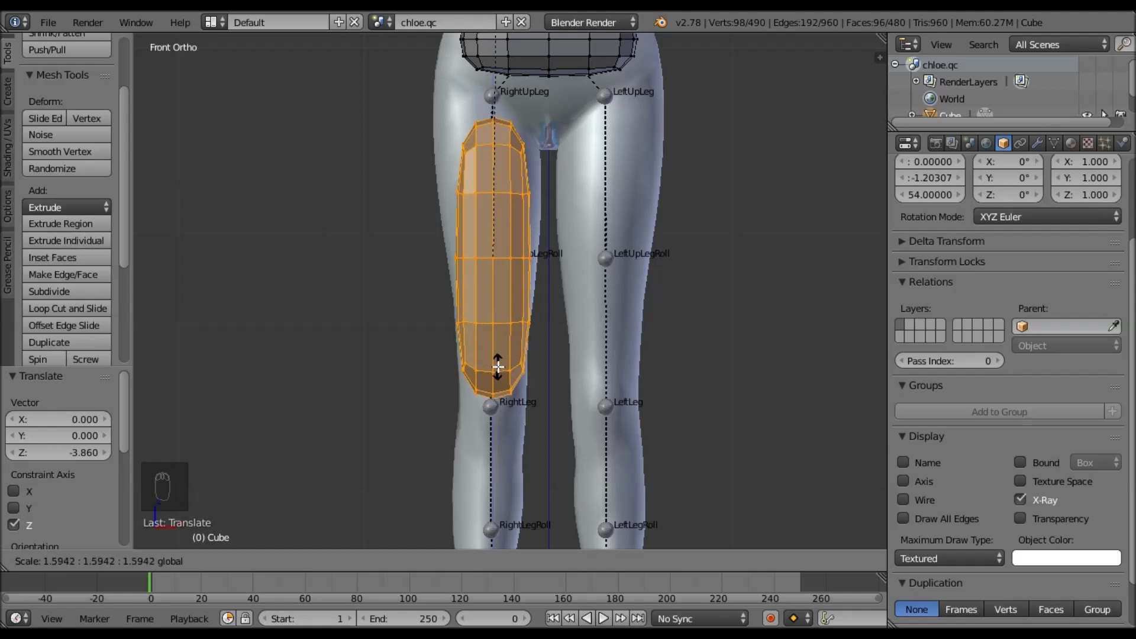
click(498, 367)
- Duplicate the right thigh box and move the copy 6 units along X onto the left thigh
shift+middle_drag(601, 403, 611, 449)
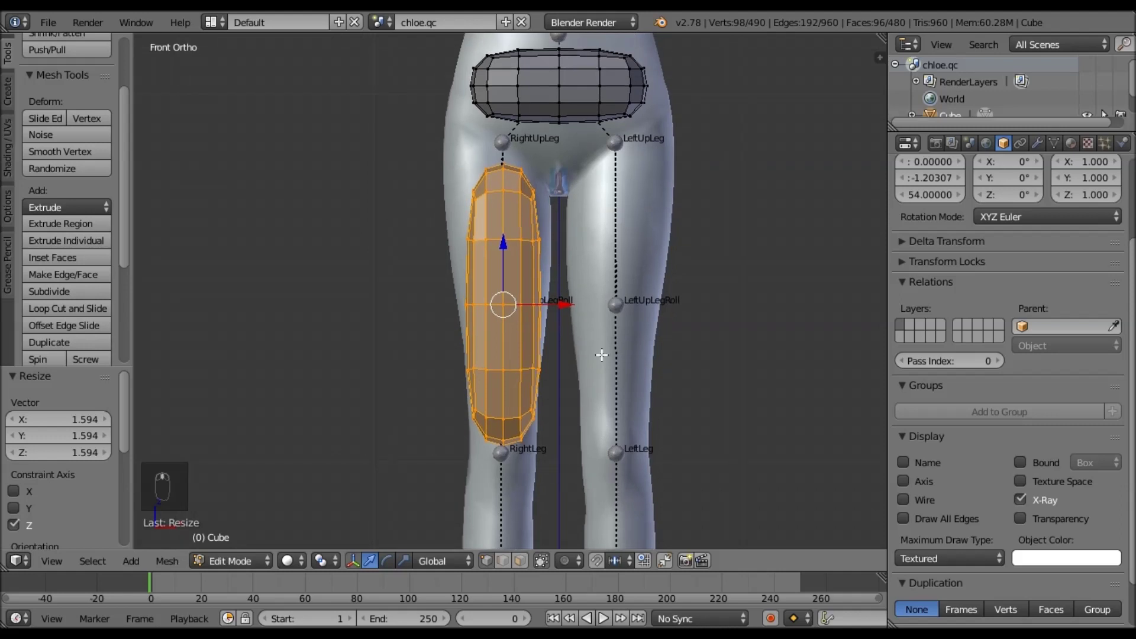
shift+middle_drag(602, 354, 591, 350)
key(shift+d)
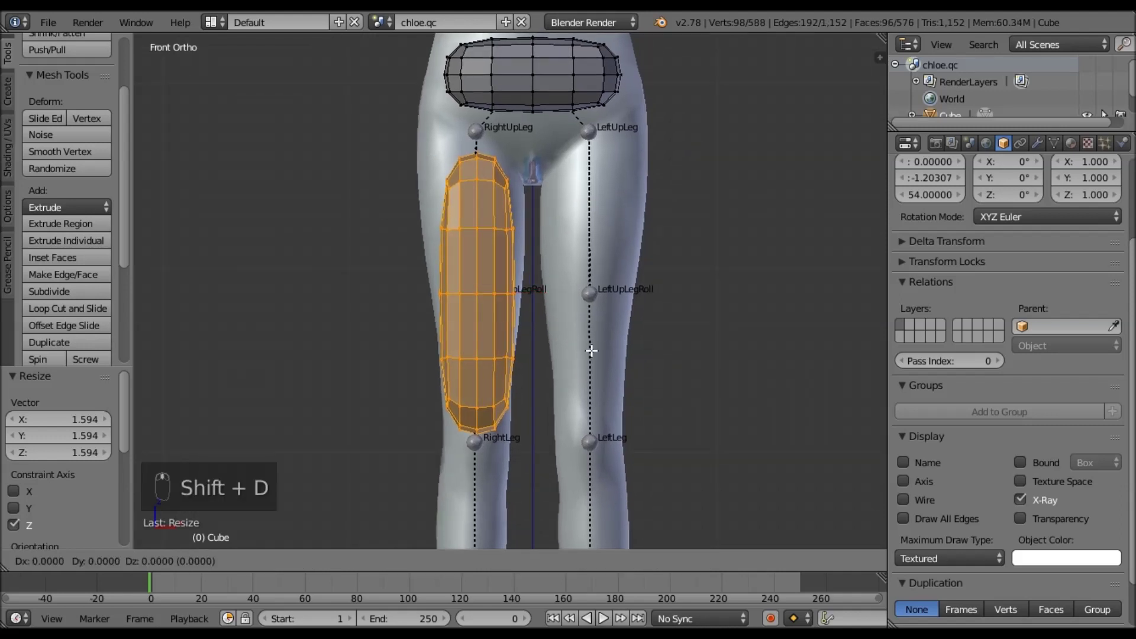
right_click(523, 305)
key(g)
key(x)
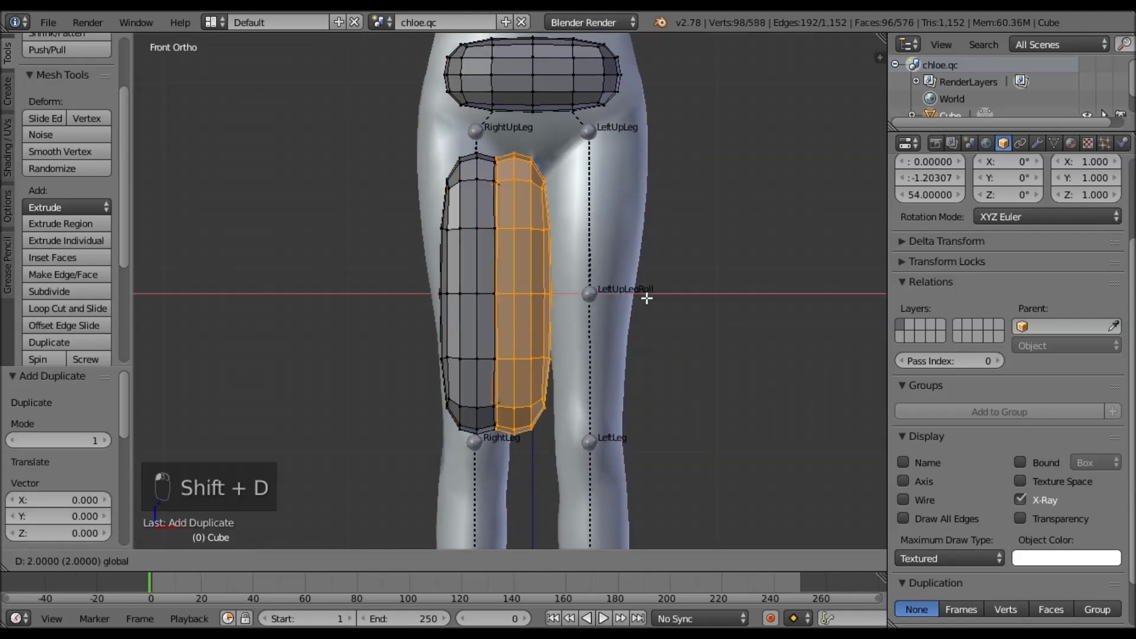
key(Return)
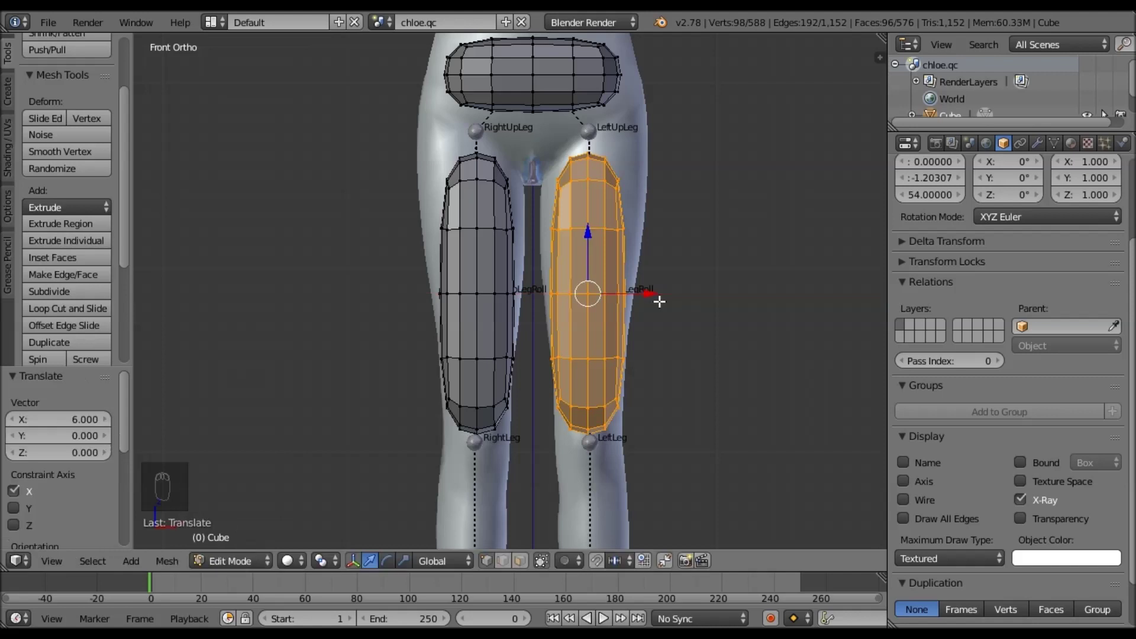
- Select both thigh boxes in wireframe, duplicate them and move the copies 18 units down along Z onto the lower legs
shift+middle_drag(680, 389, 707, 370)
key(a)
key(z)
key(b)
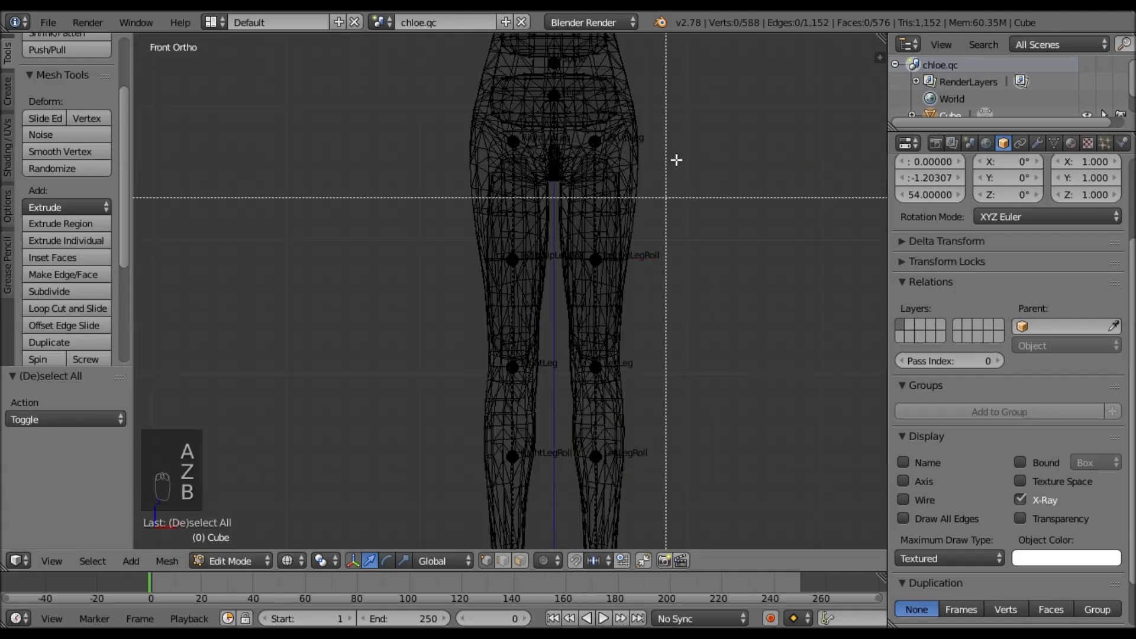
drag(678, 137, 540, 394)
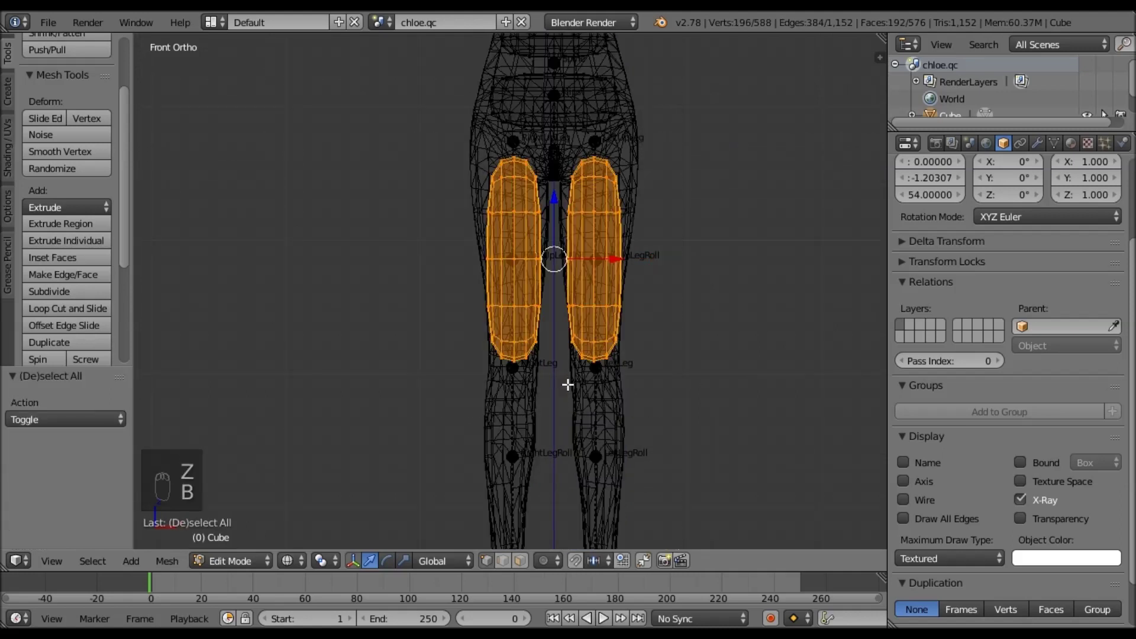
key(shift+d)
shift+middle_drag(557, 230, 559, 110)
drag(557, 85, 574, 327)
- In solid shading, scale the two lower-leg boxes together about 0.83 times along X
key(z)
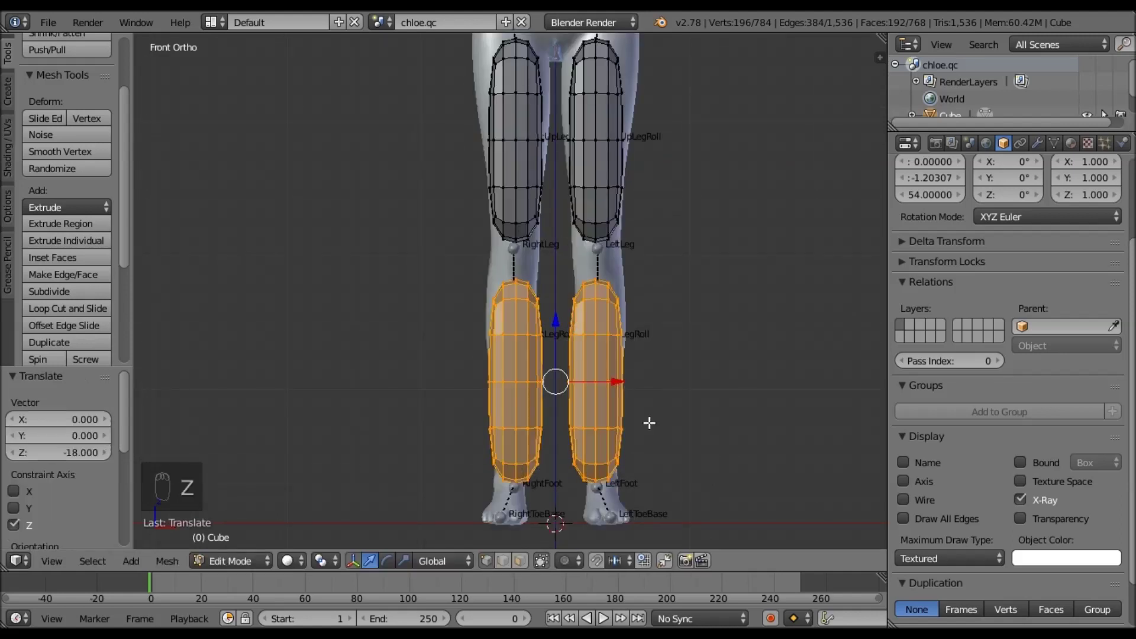
scroll(648, 423, up, 3)
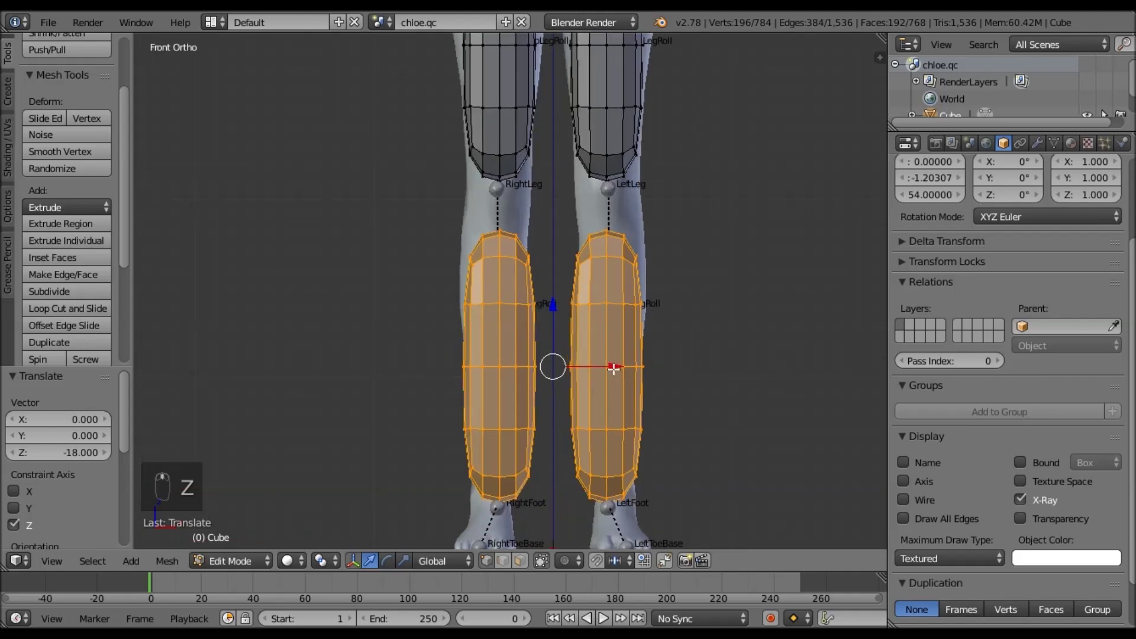
key(s)
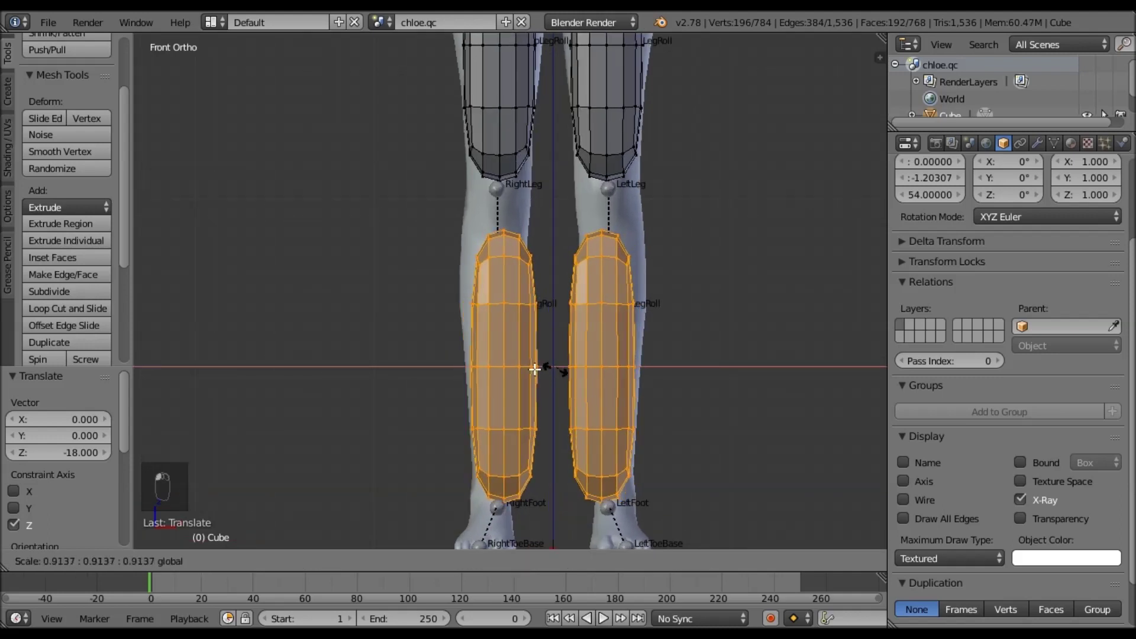
key(x)
click(508, 368)
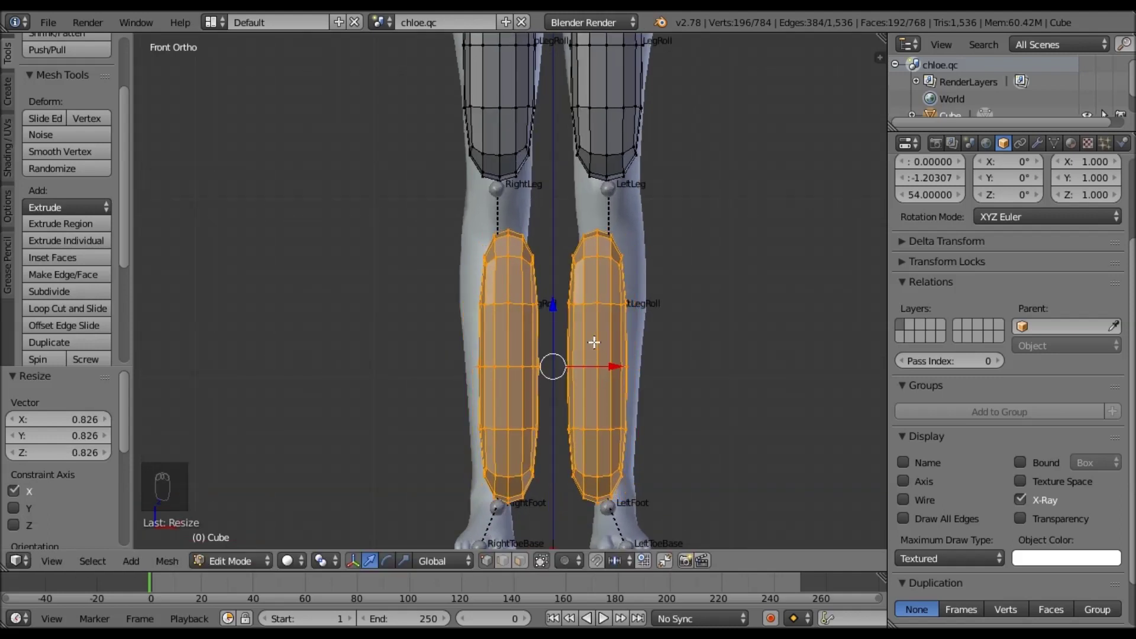
- Select only the left lower-leg box in wireframe and shift it outward along X to centre it on the shin
scroll(594, 342, down, 2)
key(z)
key(a)
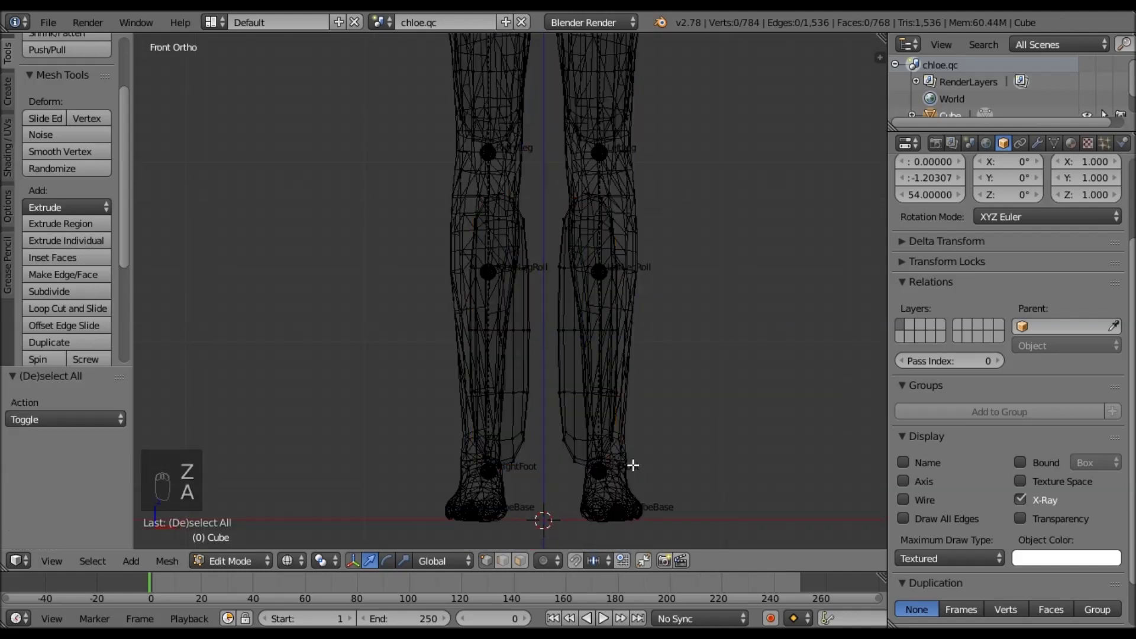
key(b)
drag(707, 534, 547, 168)
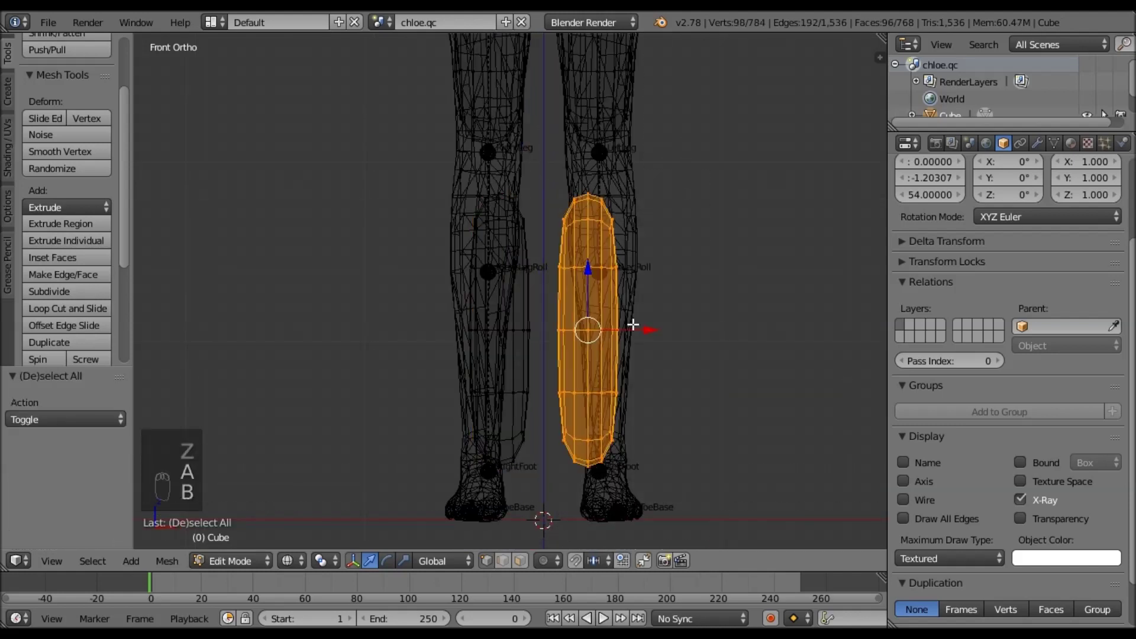
drag(651, 329, 667, 326)
- Select only the right lower-leg box and move it about -1 along X to centre it on the shin
key(a)
key(b)
drag(562, 491, 456, 165)
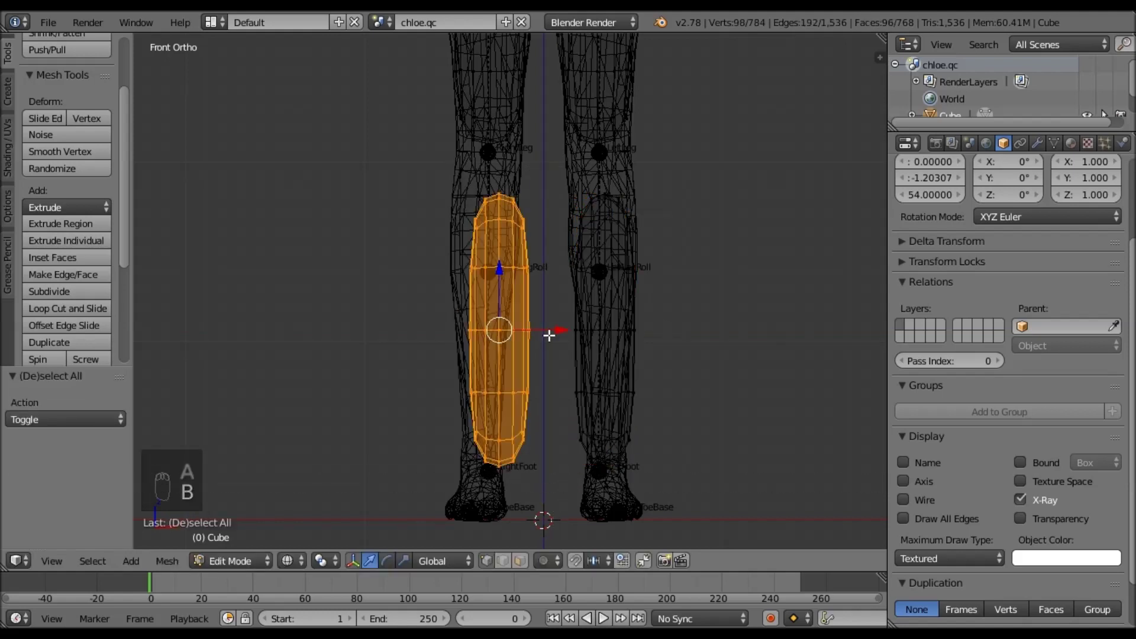
key(g)
key(x)
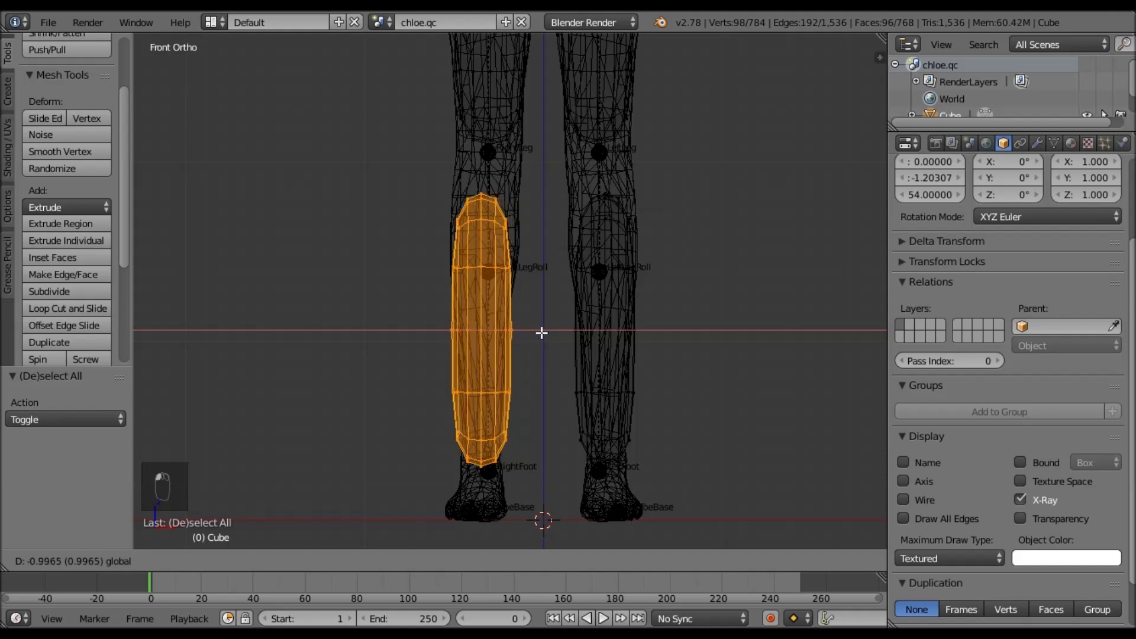
click(542, 332)
- Select both lower-leg boxes together and move them about 1 unit up along Z in the side view
key(a)
key(b)
drag(406, 169, 690, 520)
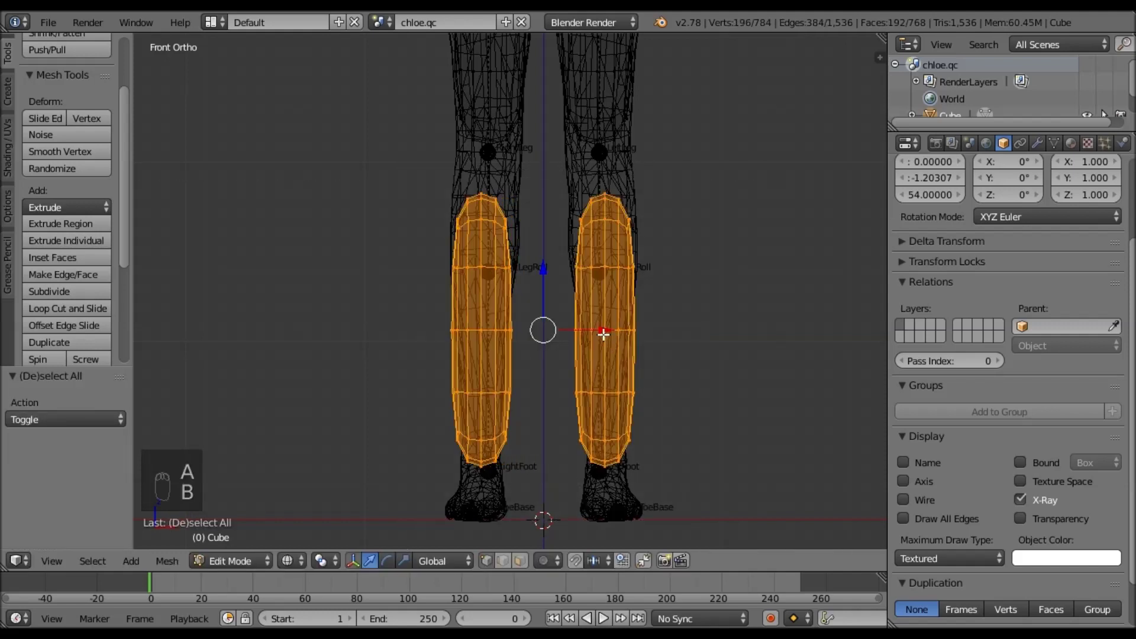
key(KP_3)
key(g)
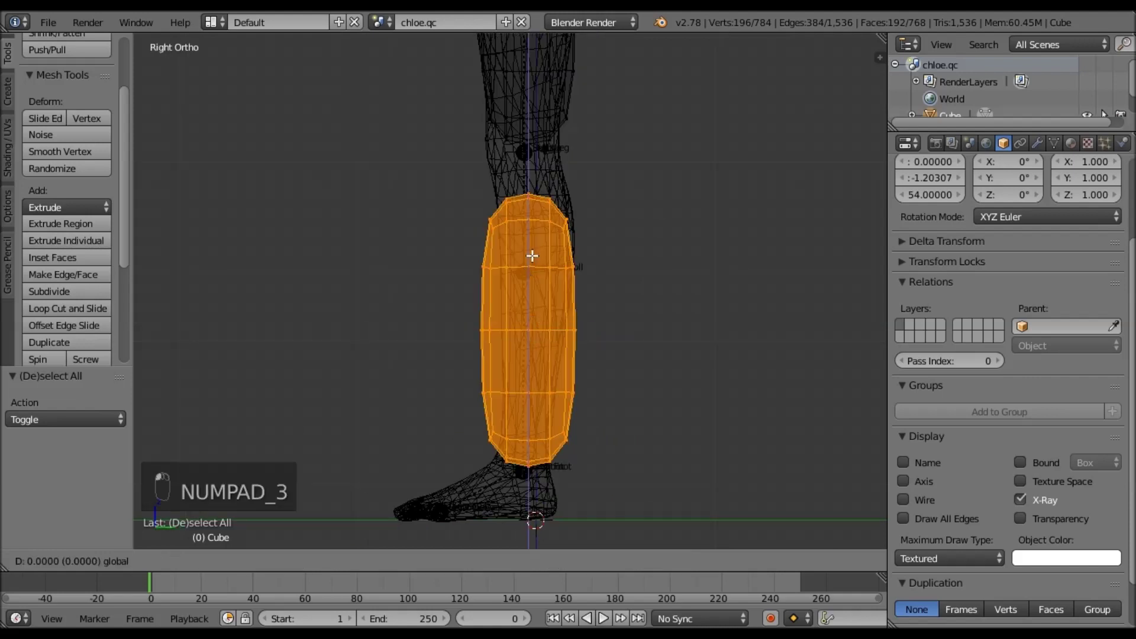
click(659, 330)
- In solid shading, scale the two lower-leg boxes about 0.775 times along Y to slim them in side view
key(z)
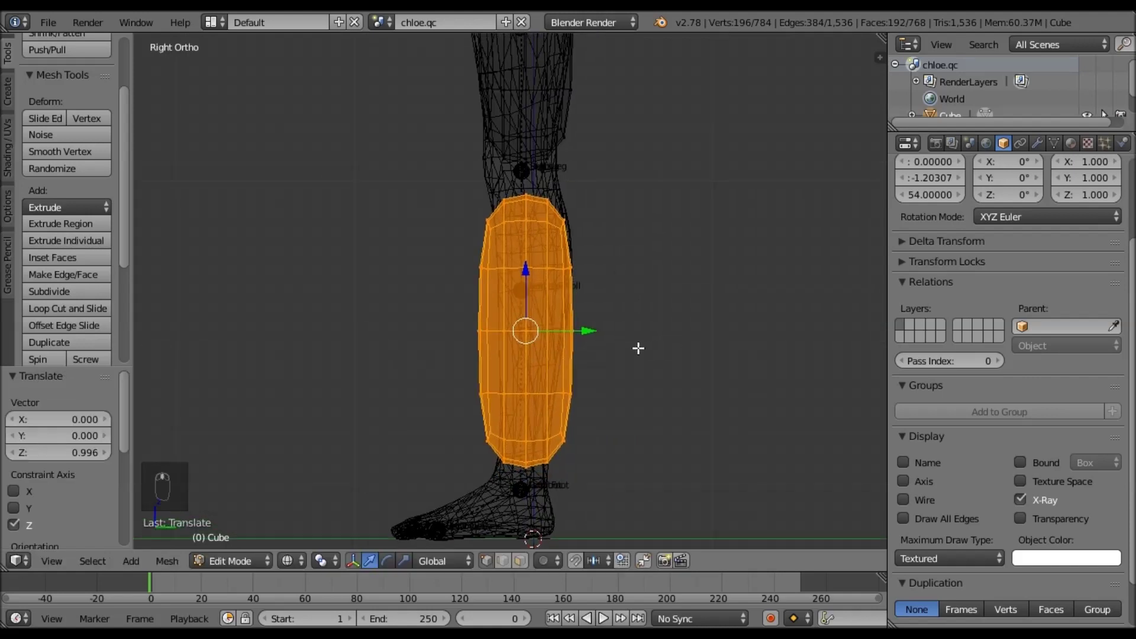
scroll(589, 348, up, 1)
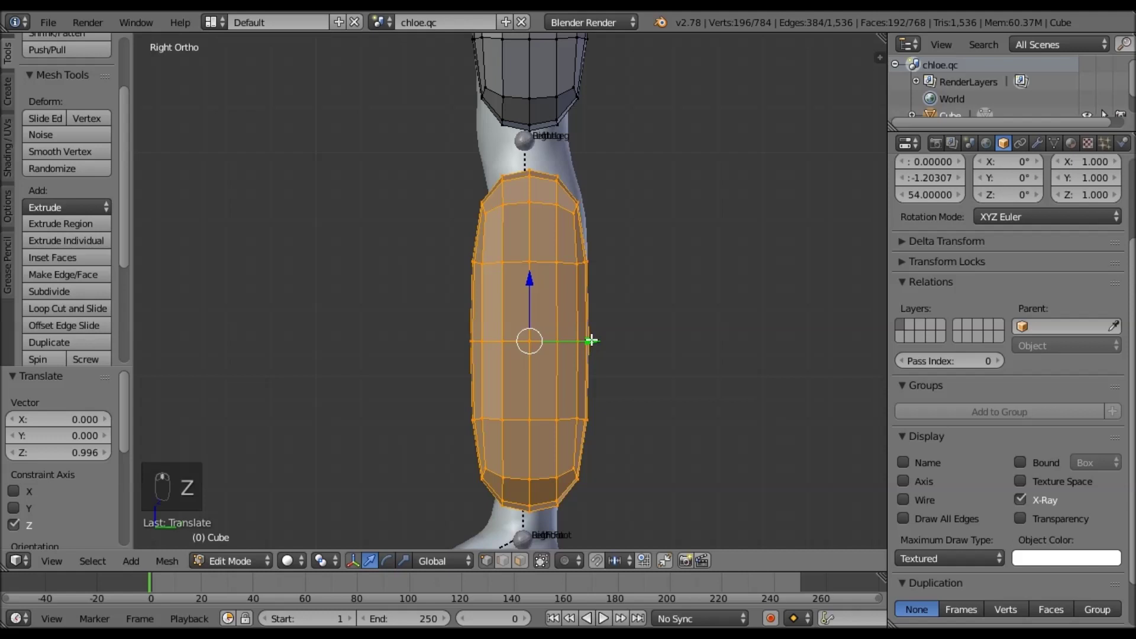
key(s)
key(y)
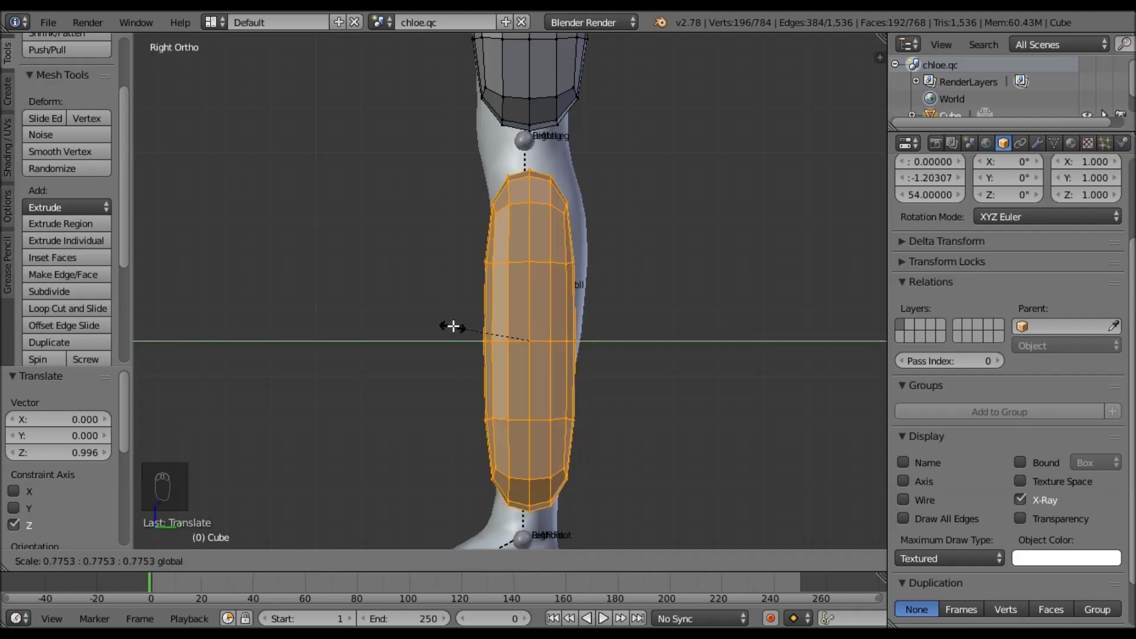
click(453, 326)
shift+middle_drag(684, 418, 678, 401)
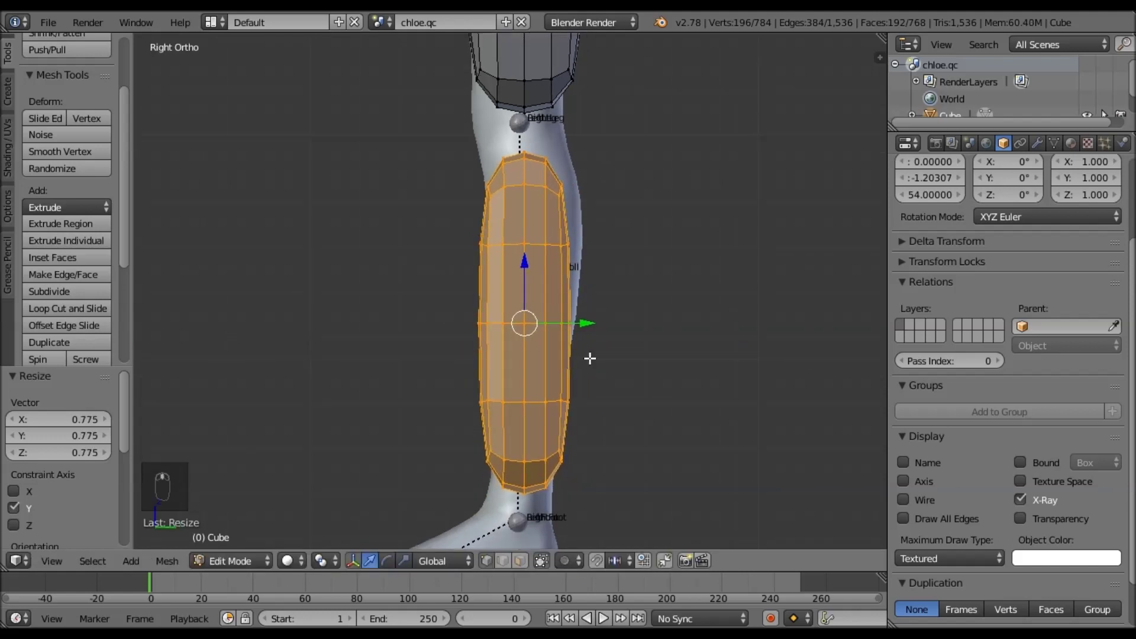
- Shift both lower-leg boxes slightly backward along Y in wireframe so they sit inside the calves
key(z)
shift+middle_drag(615, 373, 609, 379)
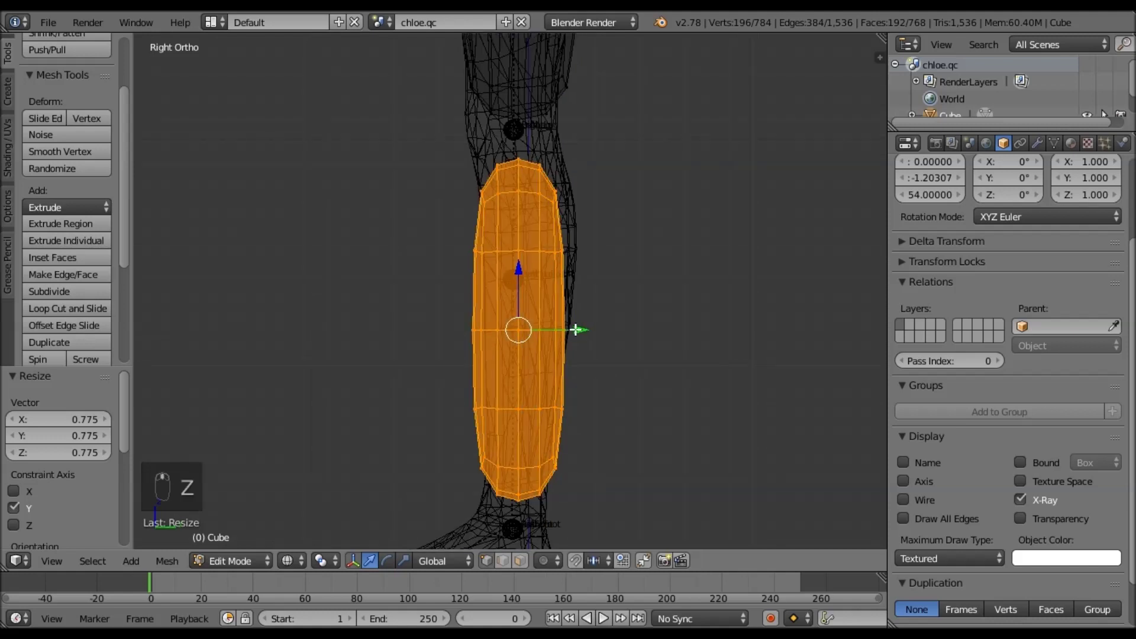
shift+drag(578, 330, 596, 328)
key(z)
- Select only the rear vertices at calf height on both lower-leg boxes and move them about 0.342 backward along Y
shift+middle_drag(629, 373, 620, 416)
ctrl+middle_drag(631, 349, 631, 335)
key(a)
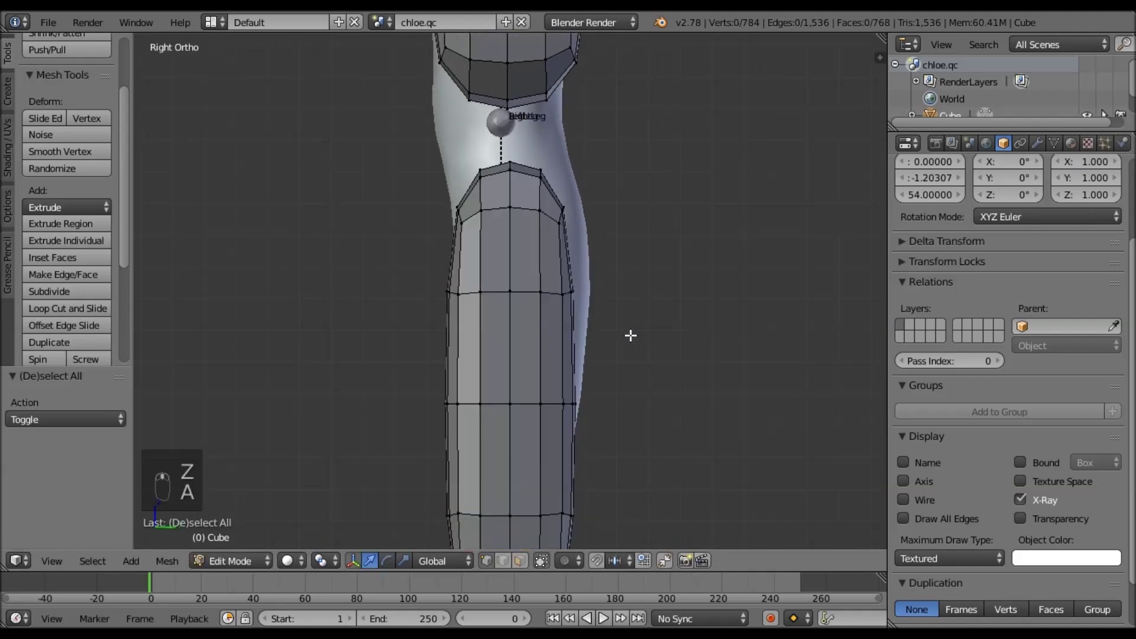
key(z)
mouse_move(531, 300)
ctrl+mouse_down()
mouse_move(647, 318)
mouse_move(641, 362)
ctrl+mouse_up()
mouse_move(646, 301)
ctrl+middle_down()
mouse_move(649, 292)
mouse_move(674, 349)
ctrl+middle_up()
drag(632, 293, 654, 291)
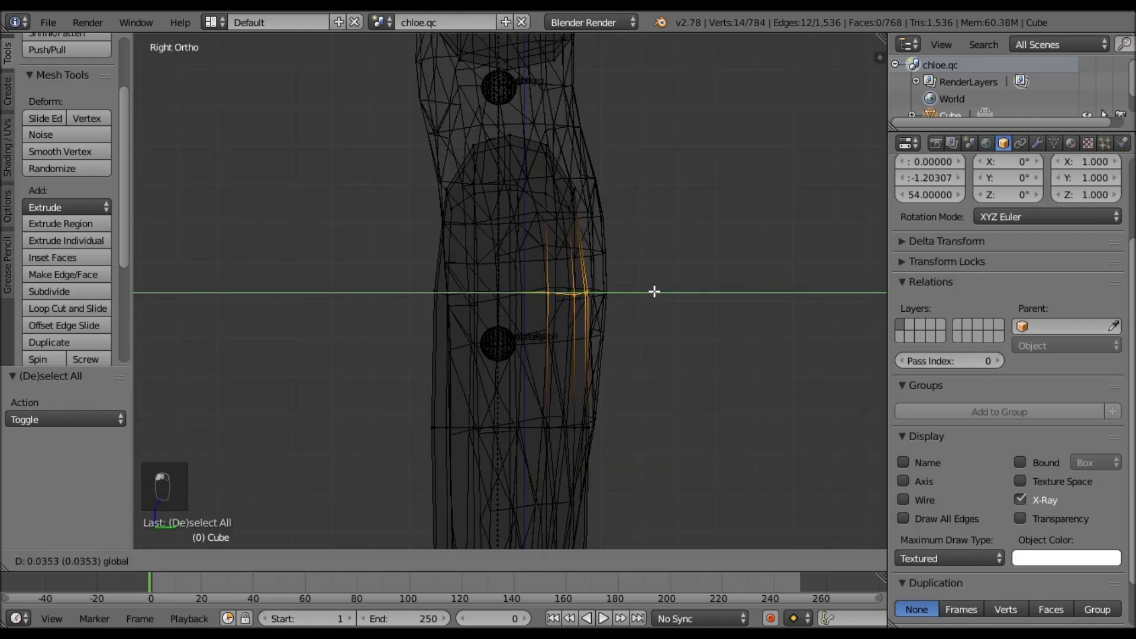
click(762, 302)
key(z)
key(z)
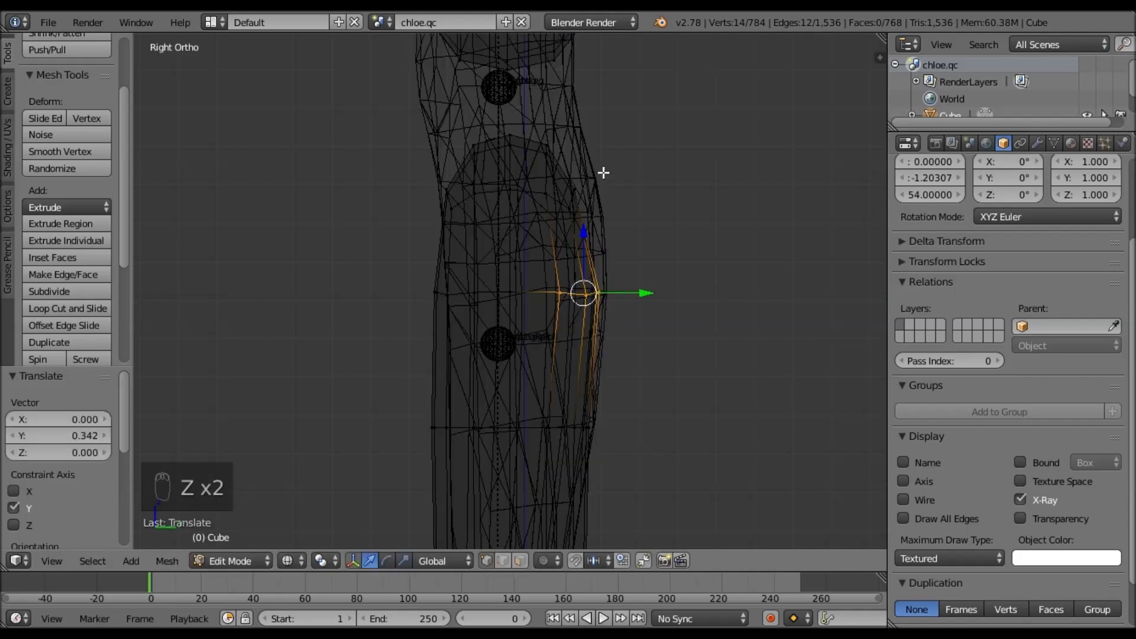
- Select only the rear vertices just above the calf bulge and move them about 0.294 backward along Y
mouse_move(602, 173)
ctrl+mouse_down()
mouse_move(631, 223)
mouse_move(673, 219)
ctrl+mouse_up()
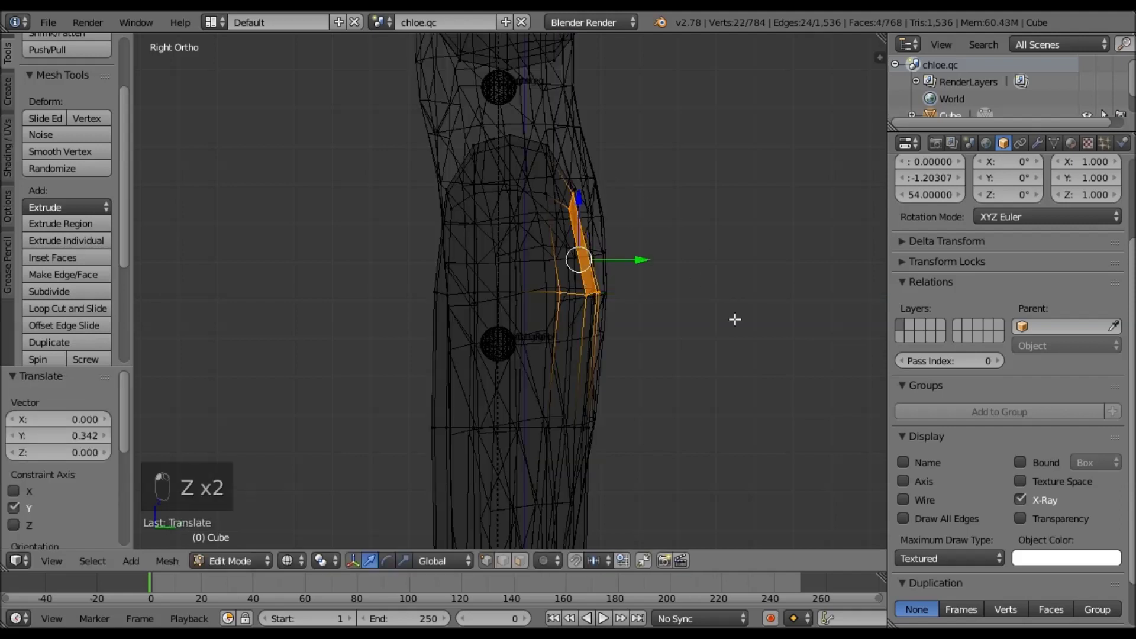
ctrl+shift+drag(490, 315, 673, 290)
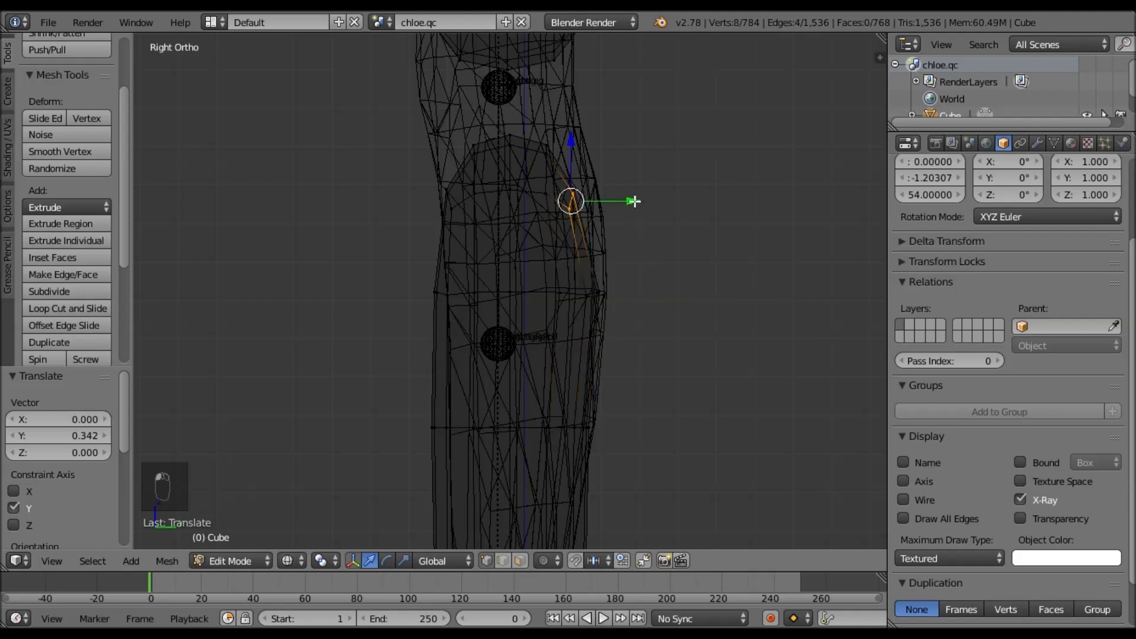
drag(634, 201, 671, 199)
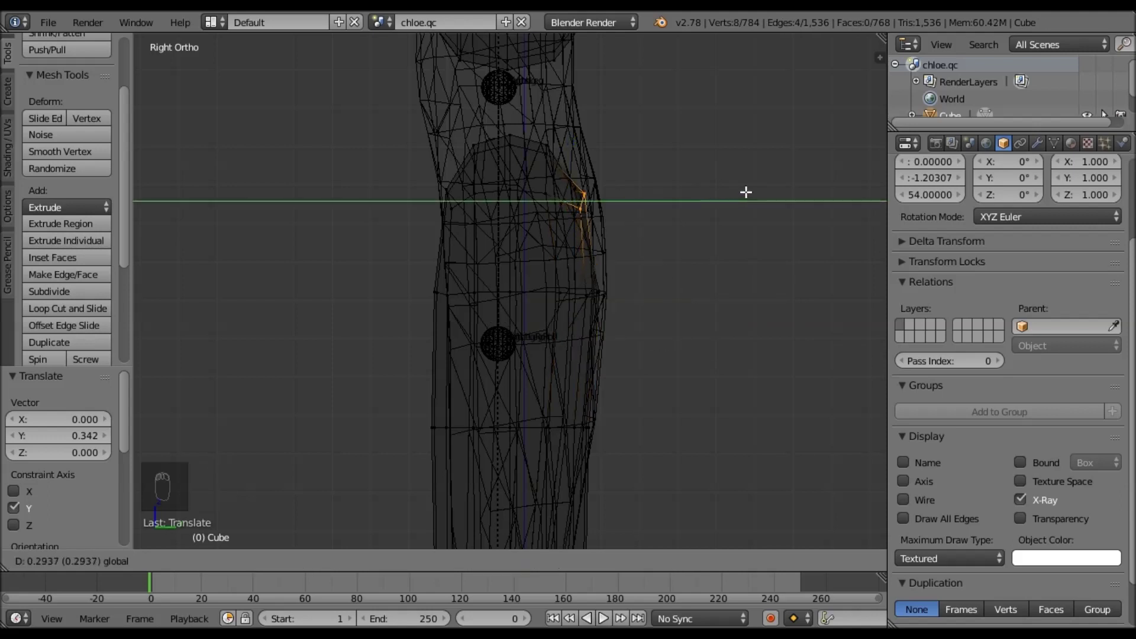
drag(746, 192, 748, 190)
key(z)
scroll(714, 276, down, 5)
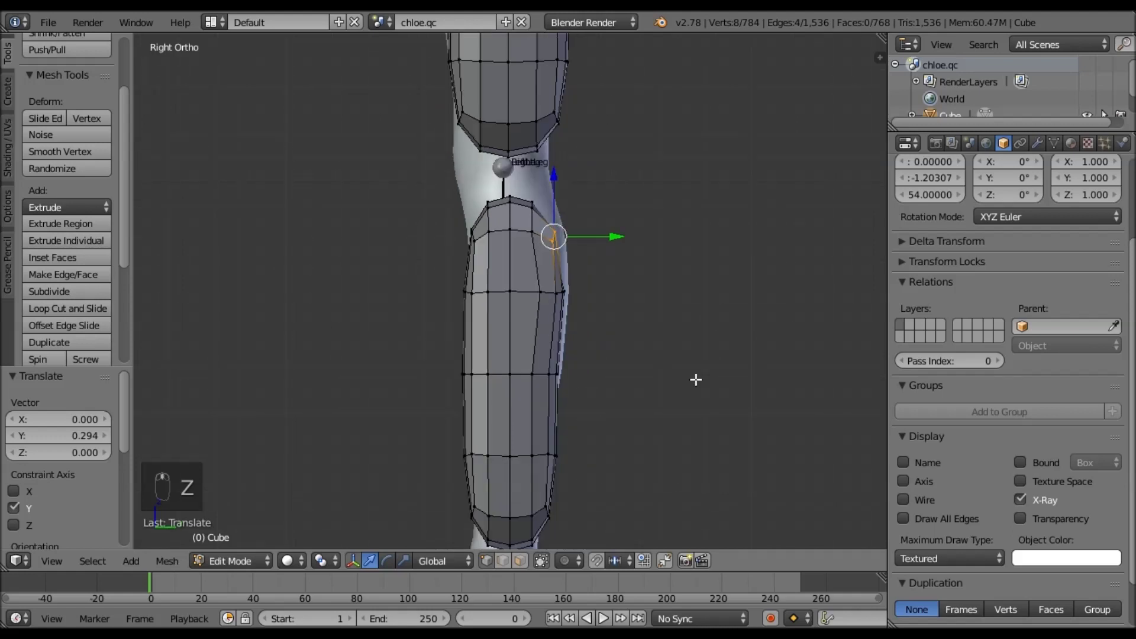
- Select the lower rear vertices of both thigh boxes in wireframe and move them about -0.245 along Y
mouse_move(691, 297)
shift+middle_down()
mouse_move(689, 434)
mouse_move(691, 325)
shift+middle_up()
shift+middle_drag(689, 436, 691, 502)
key(z)
key(a)
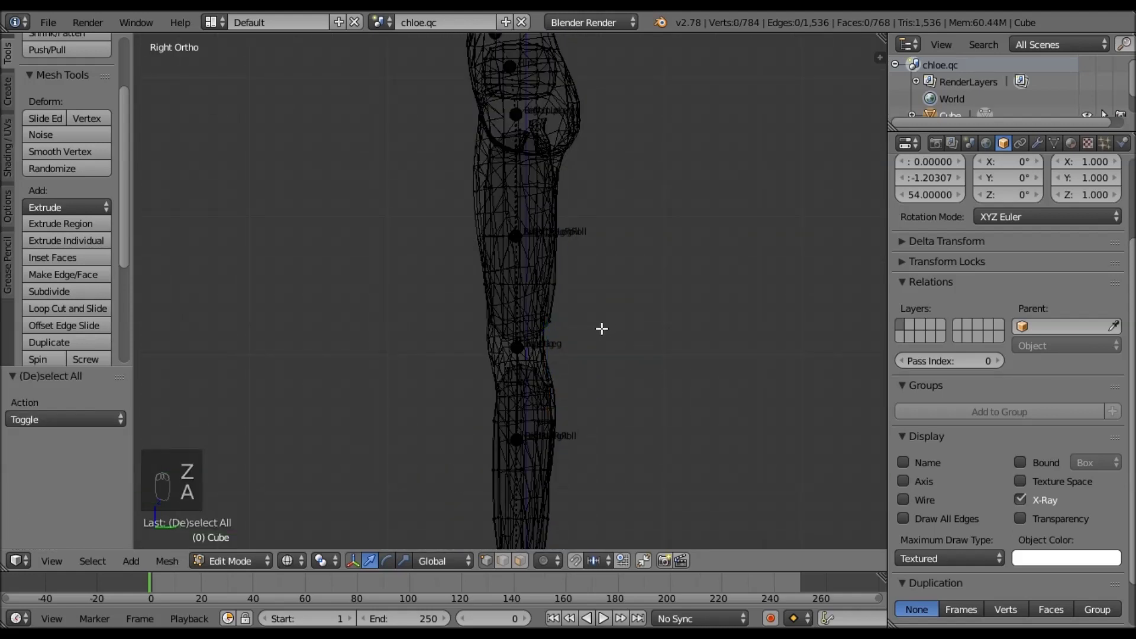
key(b)
drag(617, 351, 525, 202)
drag(608, 288, 574, 286)
key(KP_1)
key(z)
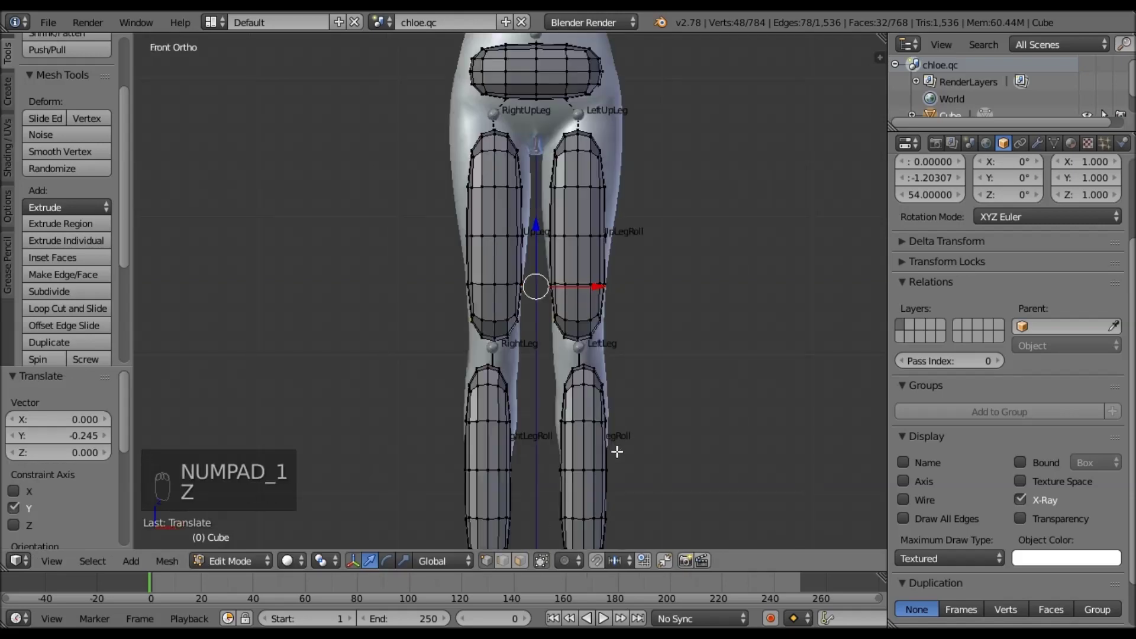
- Select both lower-leg boxes in the front view, duplicate them and move the copies about 16.6 down along Z
key(z)
key(a)
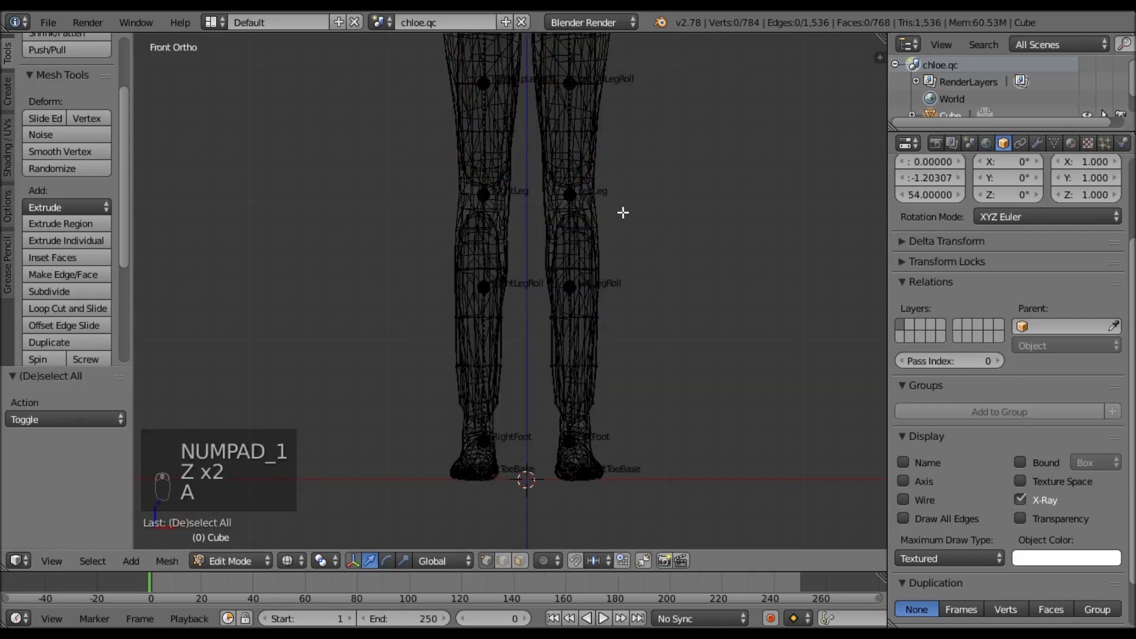
key(b)
drag(629, 197, 416, 481)
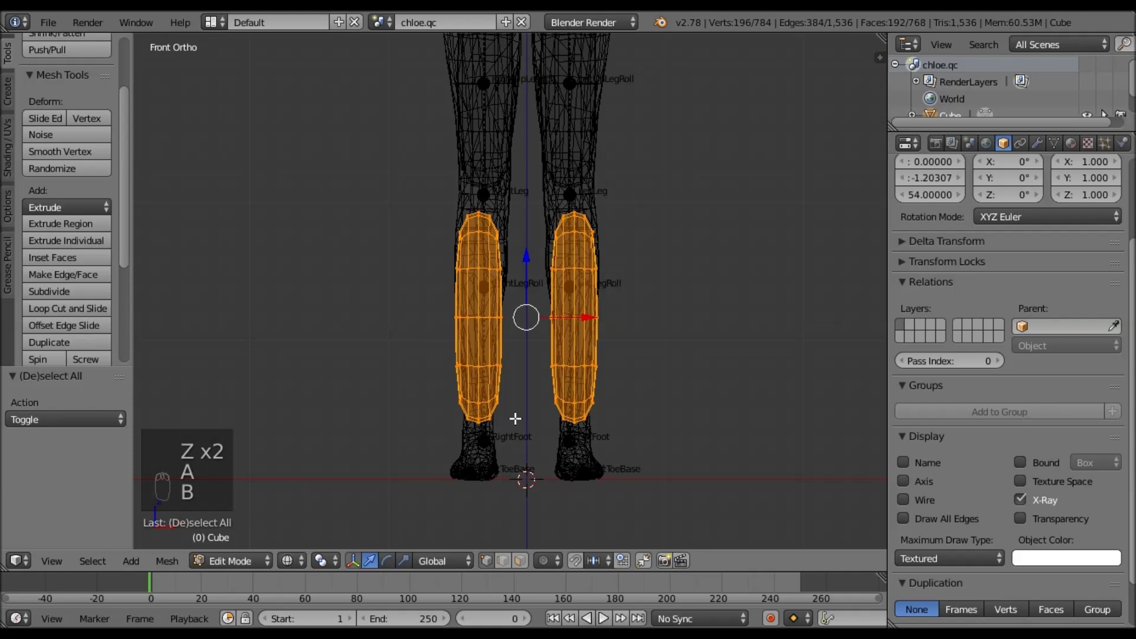
key(shift+d)
click(515, 419)
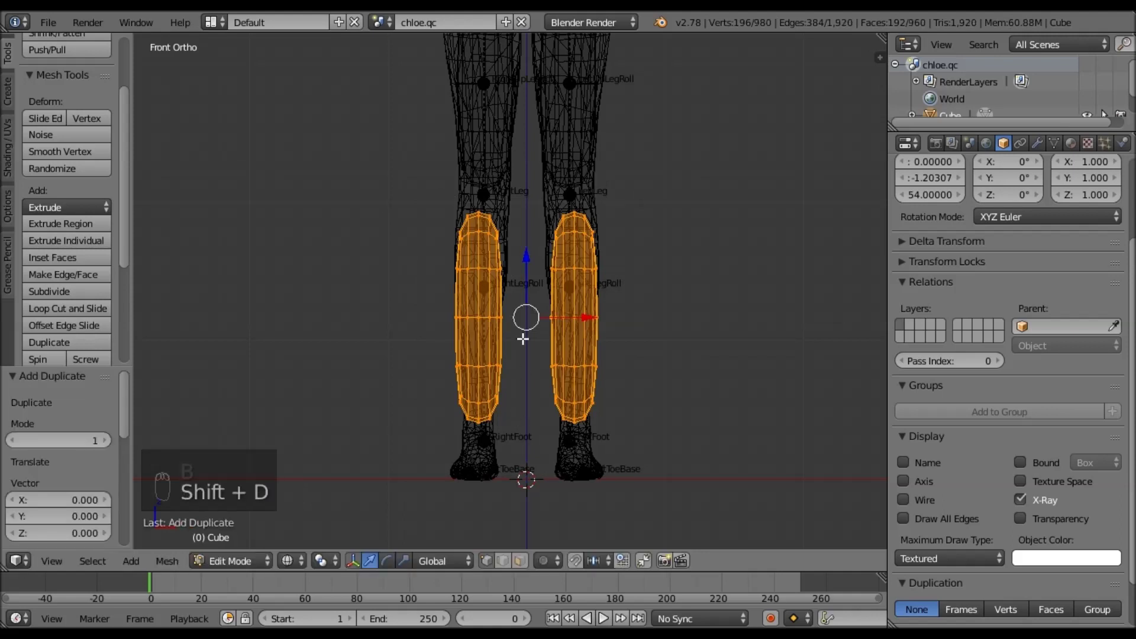
shift+middle_drag(533, 242, 540, 161)
drag(532, 183, 531, 414)
shift+middle_drag(532, 406, 534, 340)
- Scale the copied boxes about 0.183 times along Z and move them about -1.35 in Y and 5.94 in Z onto the feet
key(s)
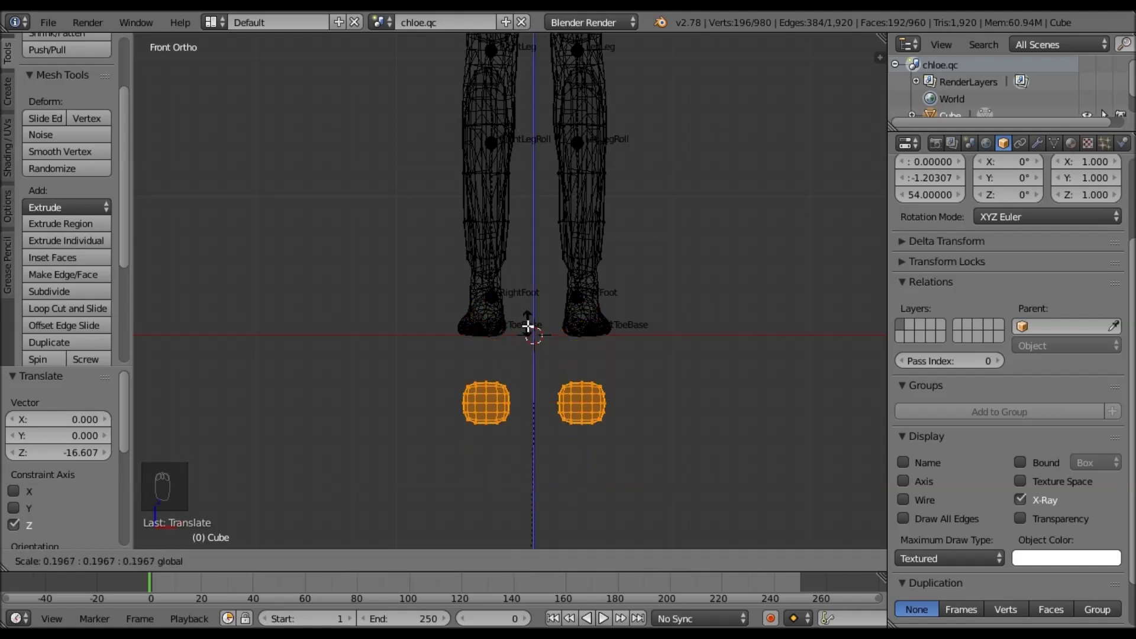
click(528, 326)
key(KP_3)
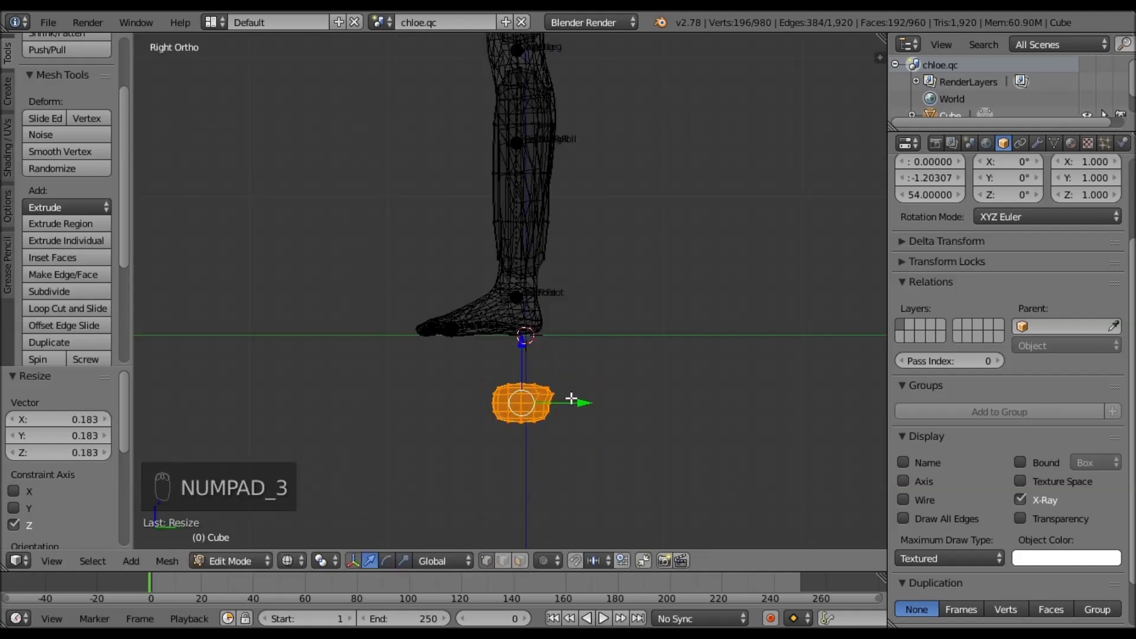
key(g)
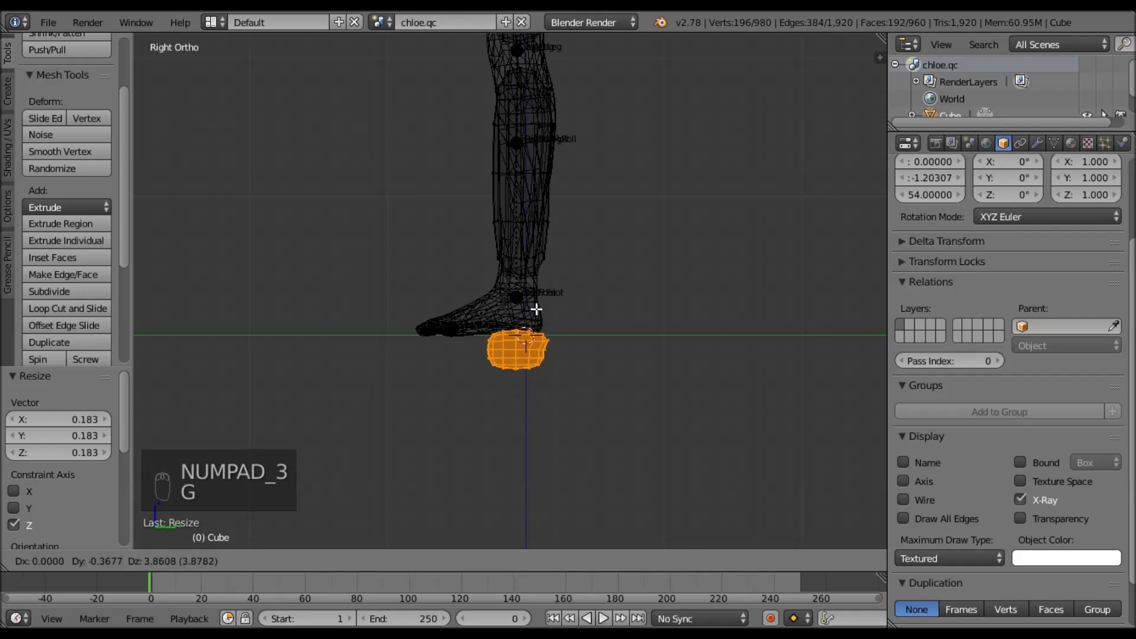
click(531, 311)
- Scale the copied foot boxes about 2.05 times along Y to stretch them over the feet
scroll(586, 331, up, 5)
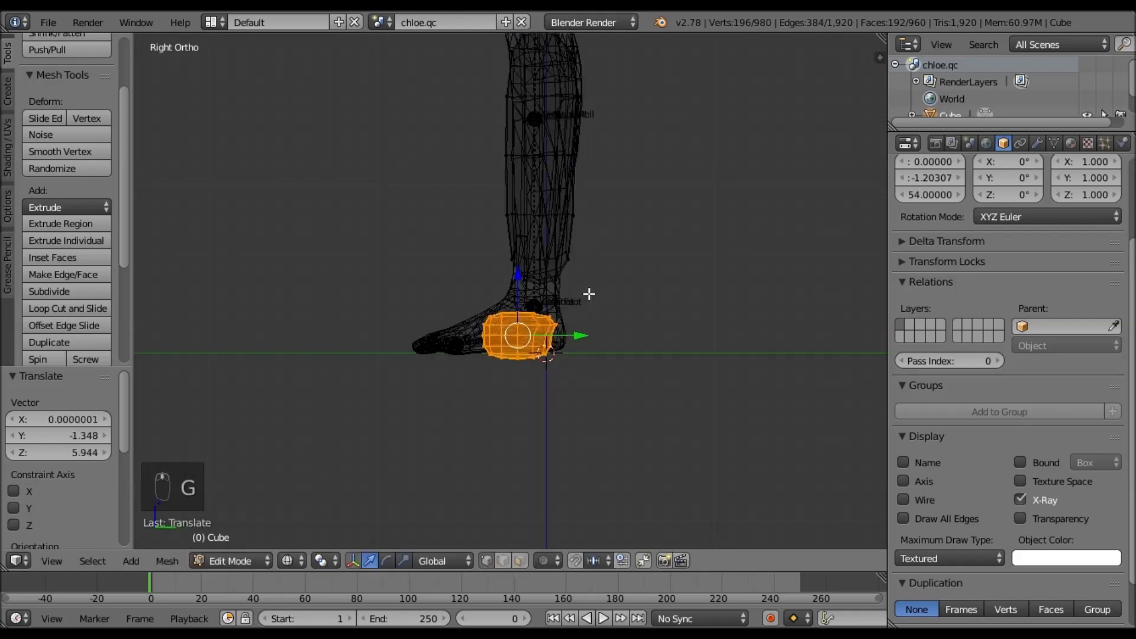
shift+middle_drag(559, 294, 558, 286)
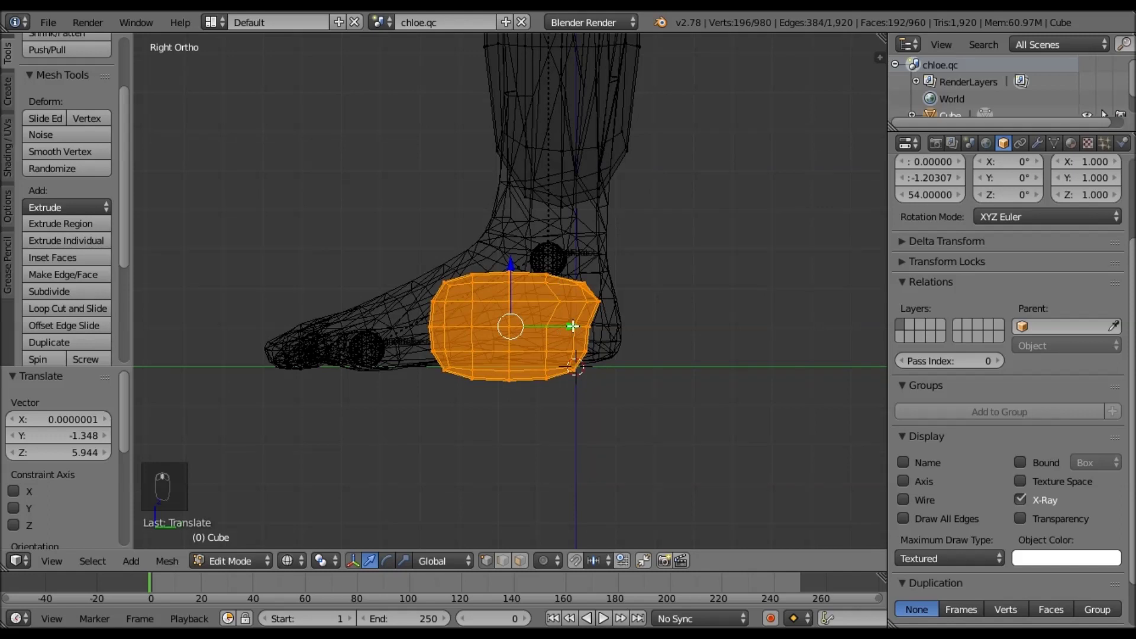
key(s)
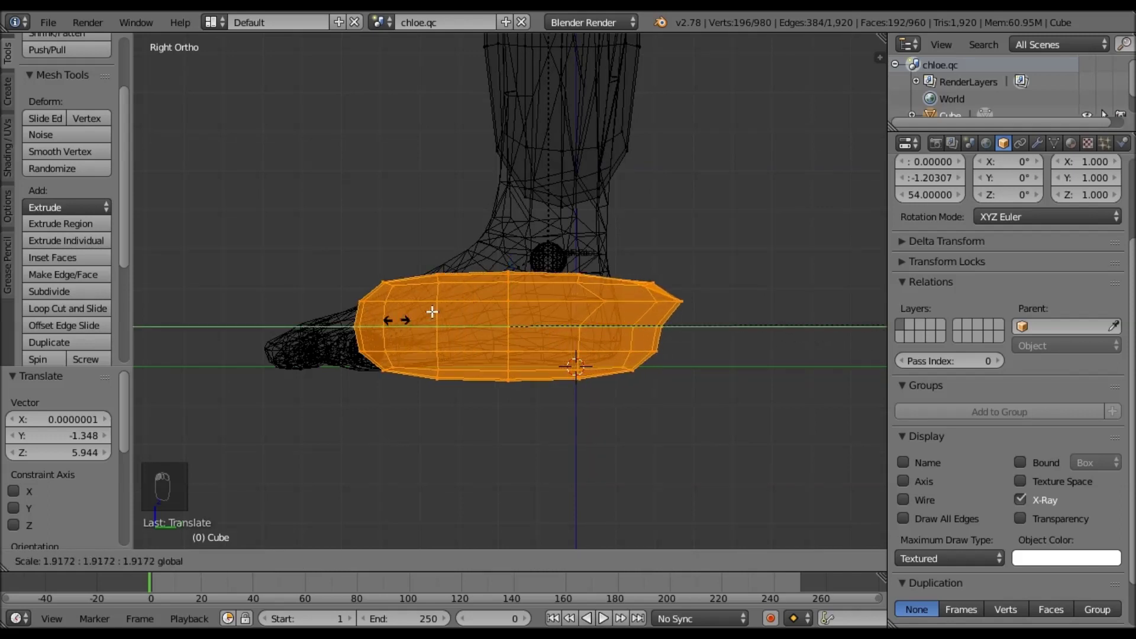
click(467, 302)
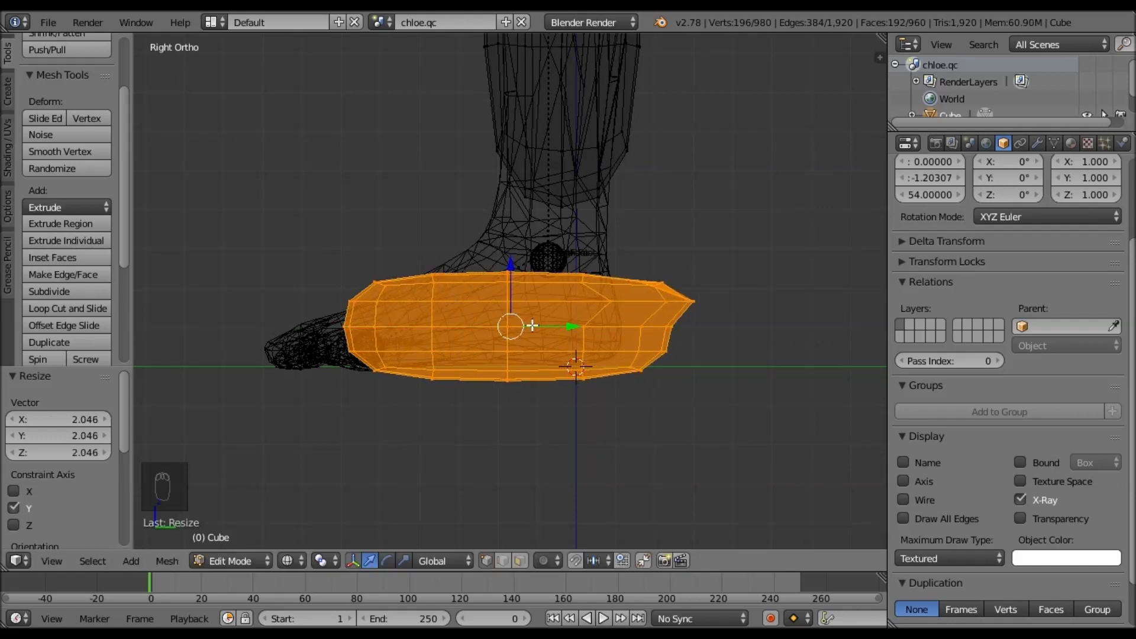
- Discard the copied foot boxes by deleting their vertices
key(g)
key(z)
click(717, 297)
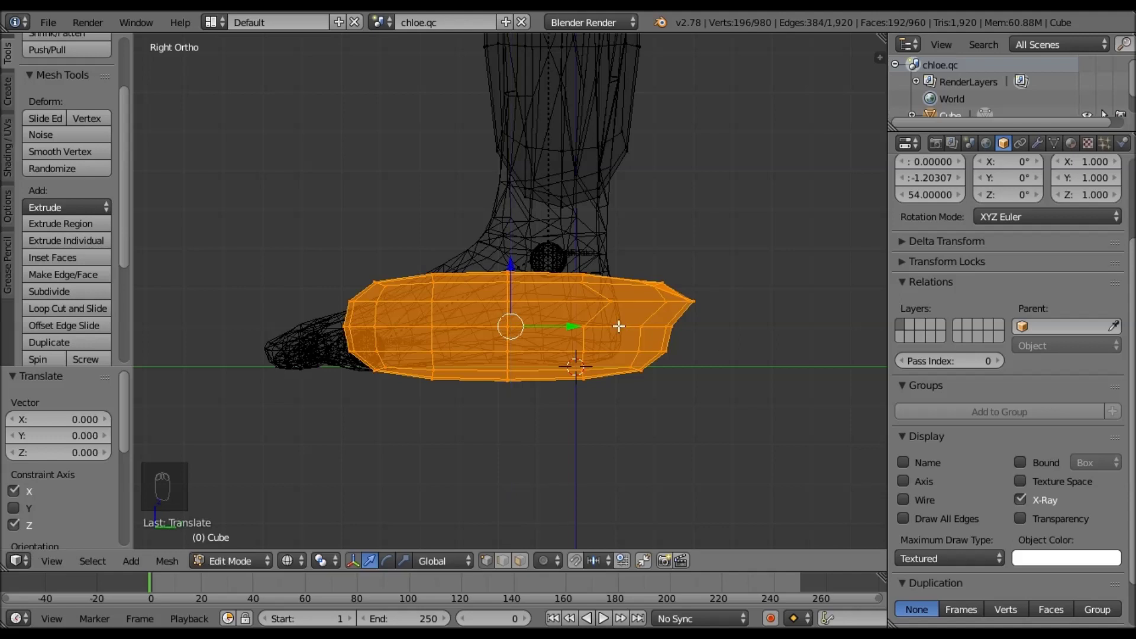
key(x)
click(618, 325)
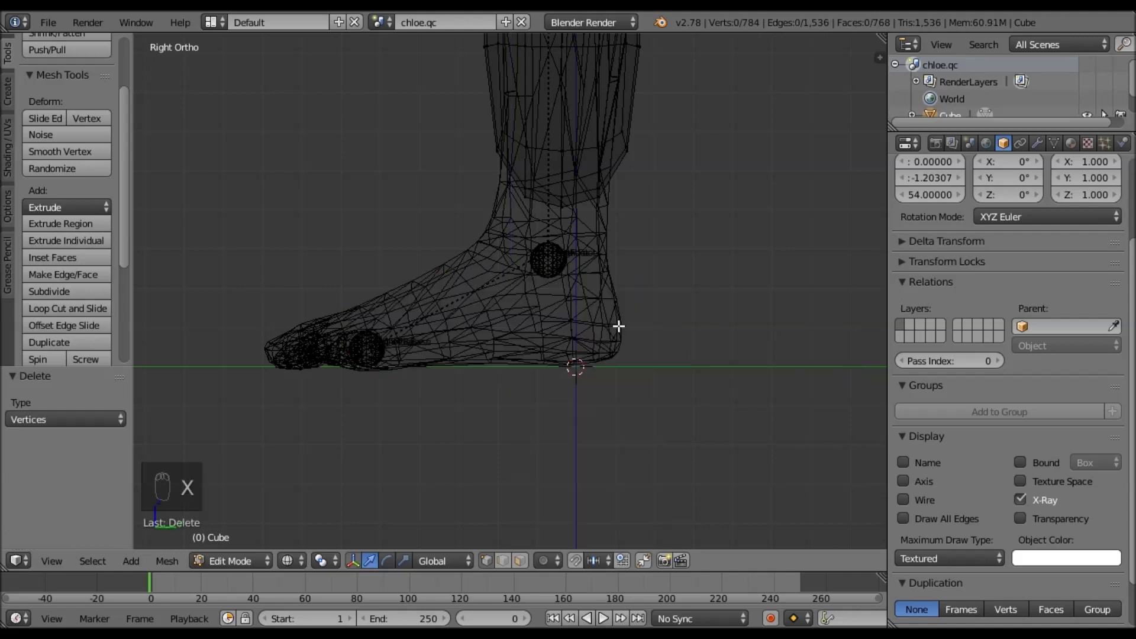
- Add a new cube primitive with radius 1 at the origin inside the current mesh
drag(125, 133, 126, 66)
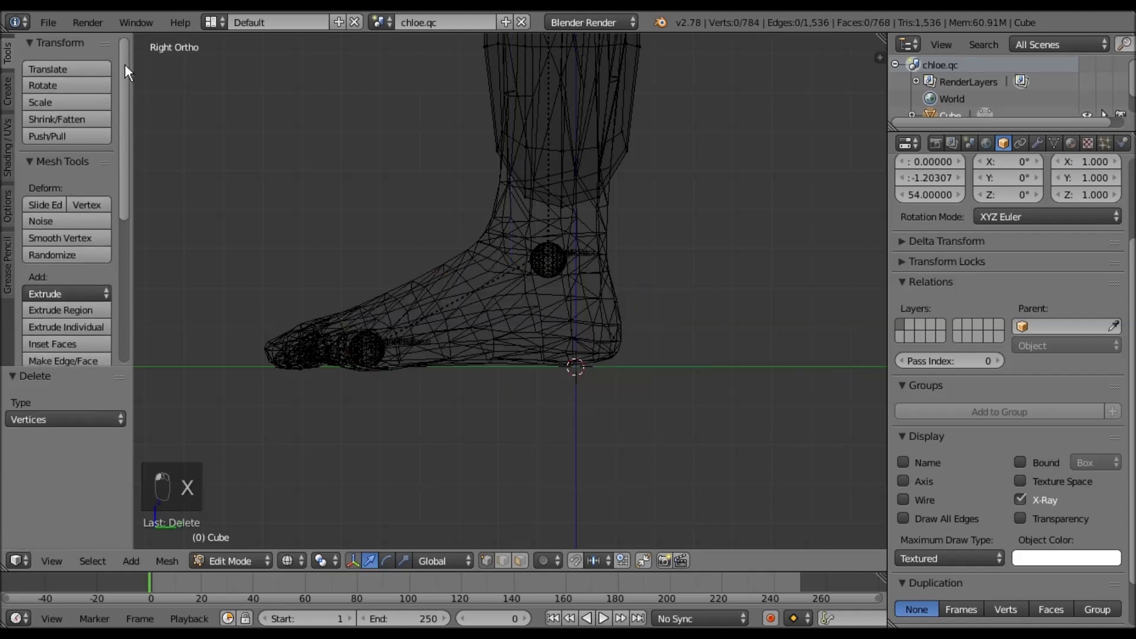
click(7, 99)
click(91, 97)
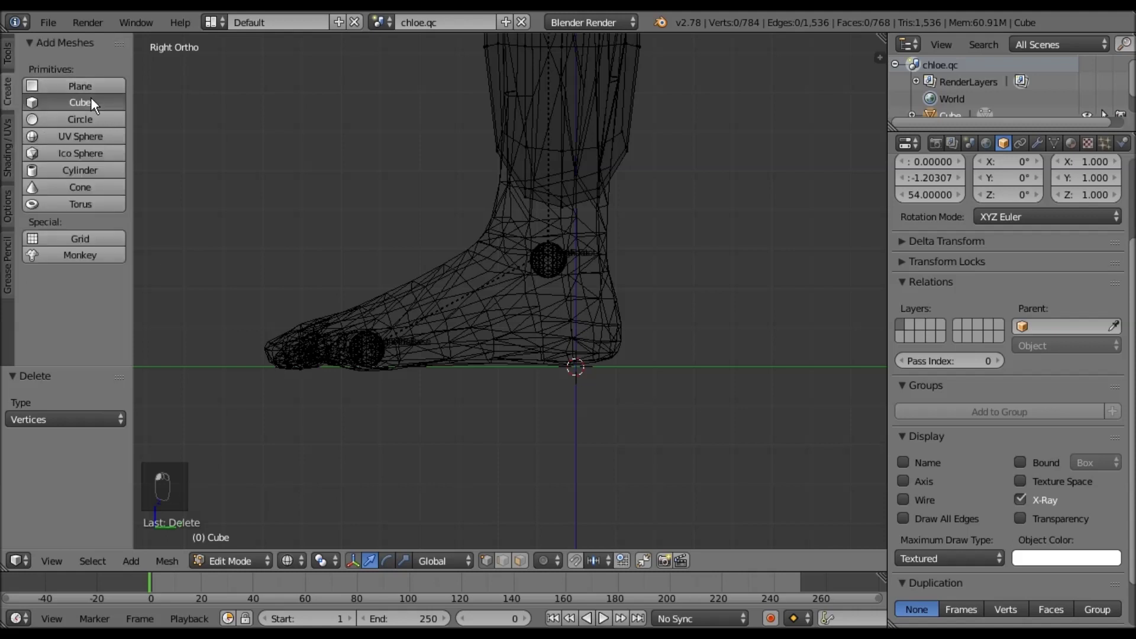
click(8, 140)
click(6, 63)
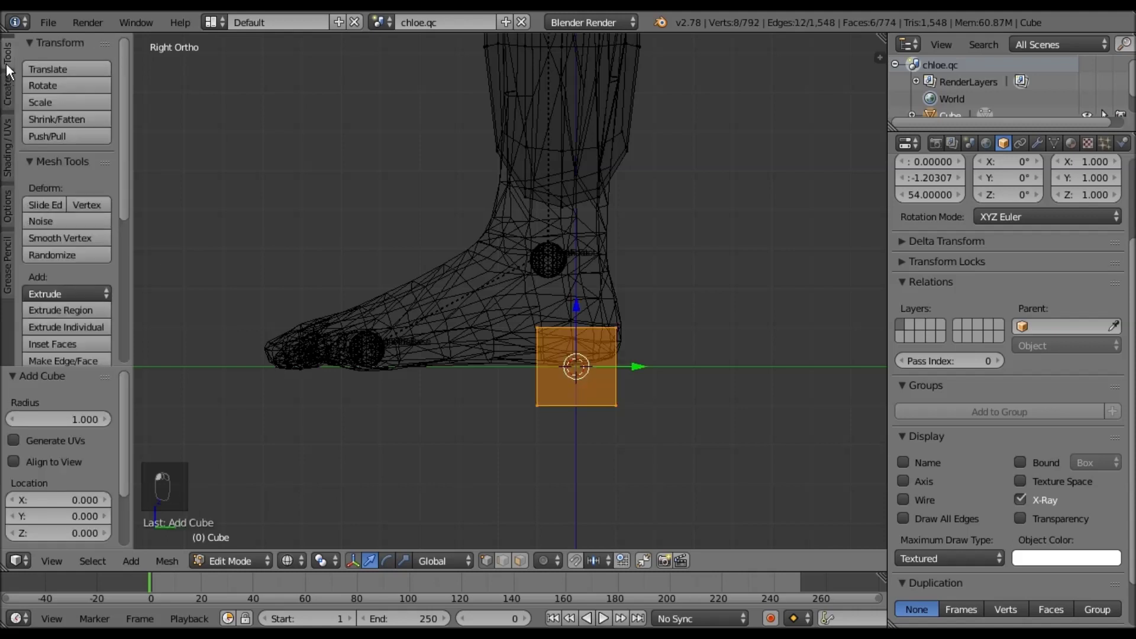
- Subdivide the new cube with one cut and smooth its vertices to round it
mouse_move(123, 181)
mouse_down()
mouse_move(126, 271)
mouse_move(122, 166)
mouse_move(122, 208)
mouse_up()
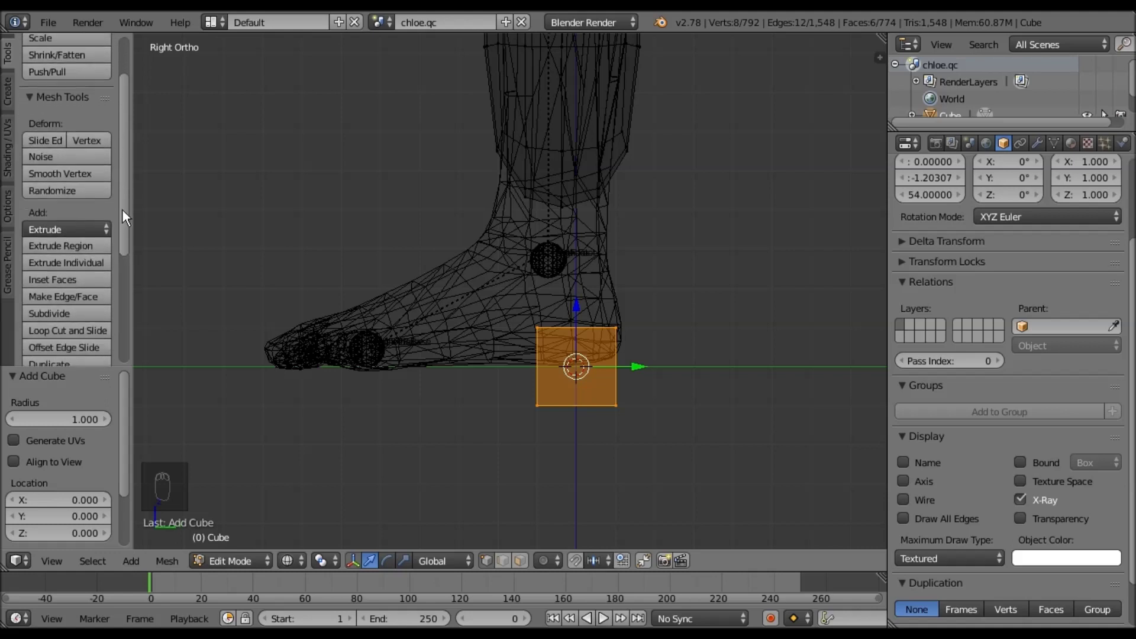
click(75, 244)
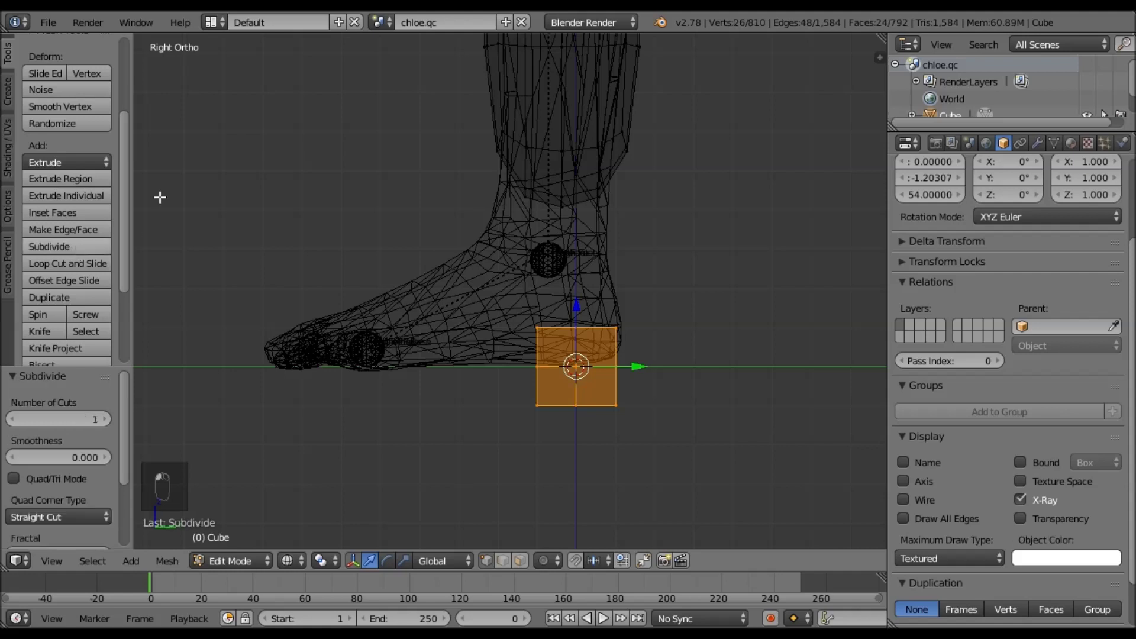
click(101, 107)
click(101, 107)
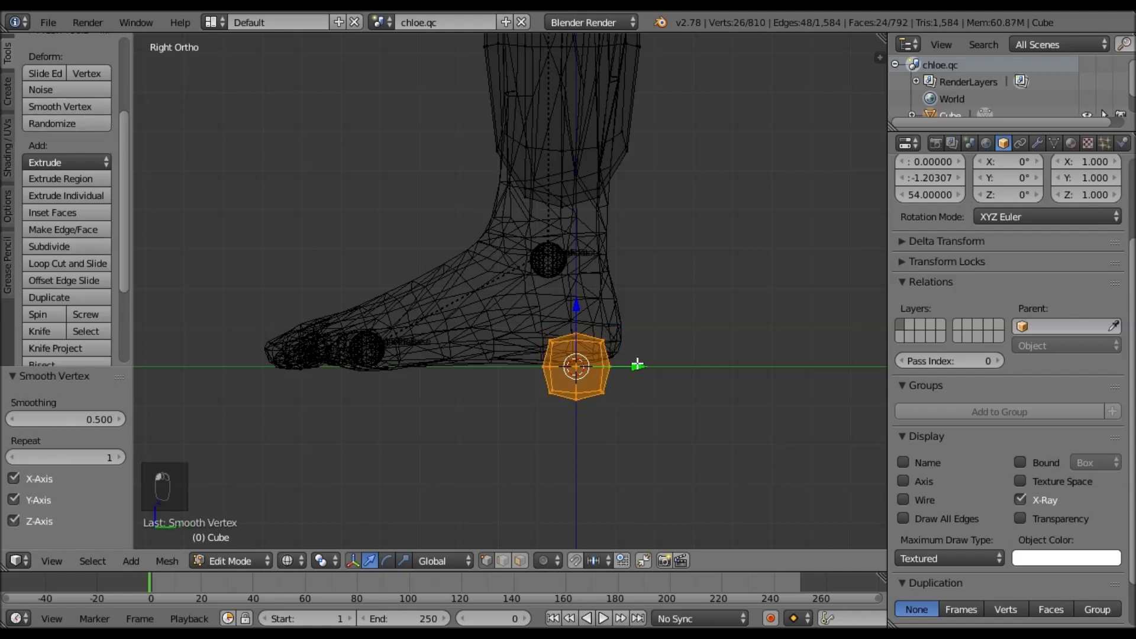
- Scale the rounded cube about 3.086 times along Y and move it onto the foot, about -2.554 in Y and 1.234 in Z
drag(635, 367, 635, 367)
key(y)
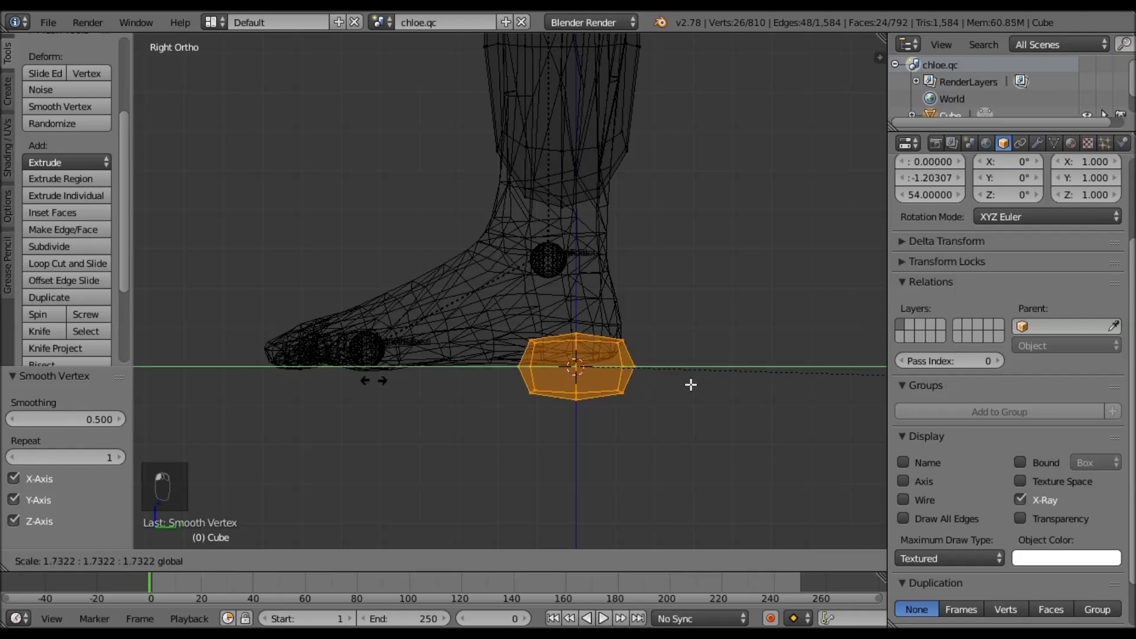
click(340, 377)
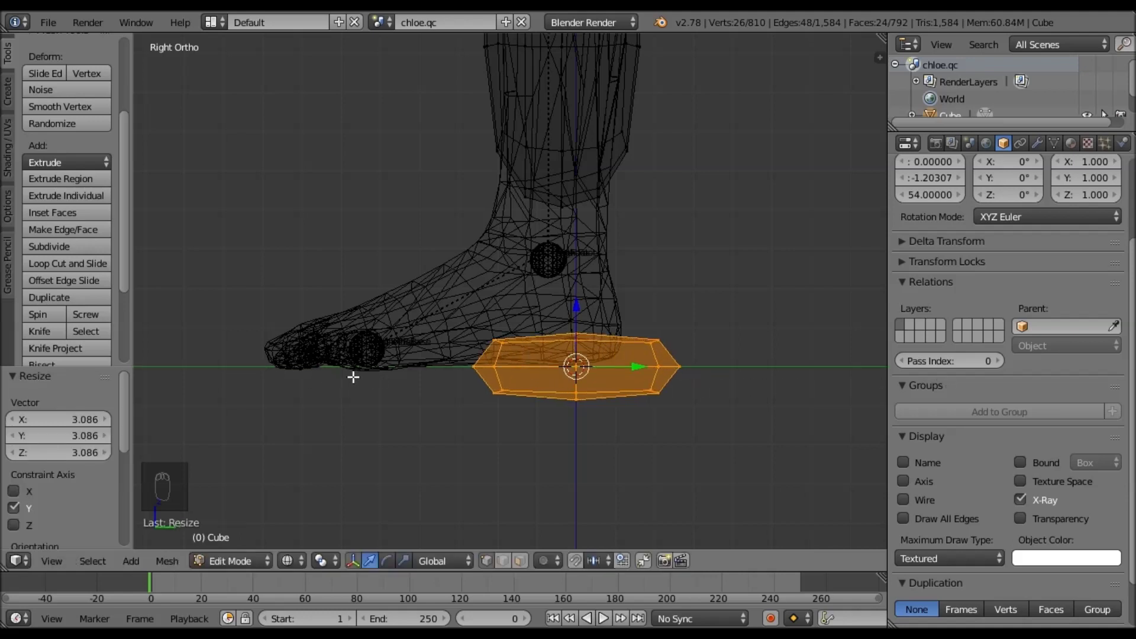
key(g)
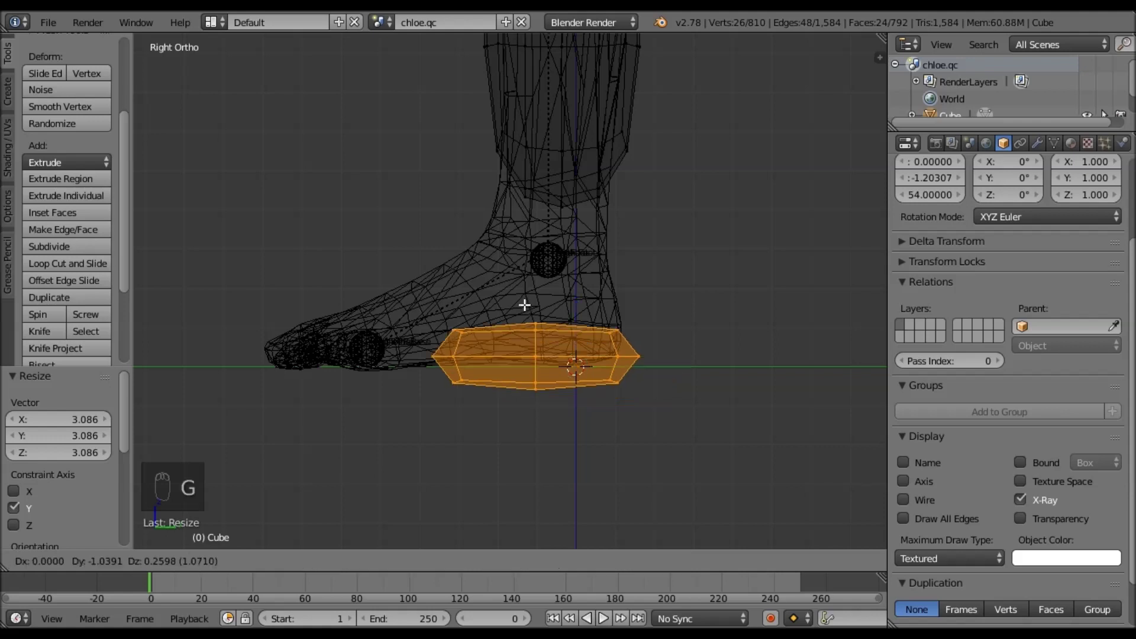
click(539, 320)
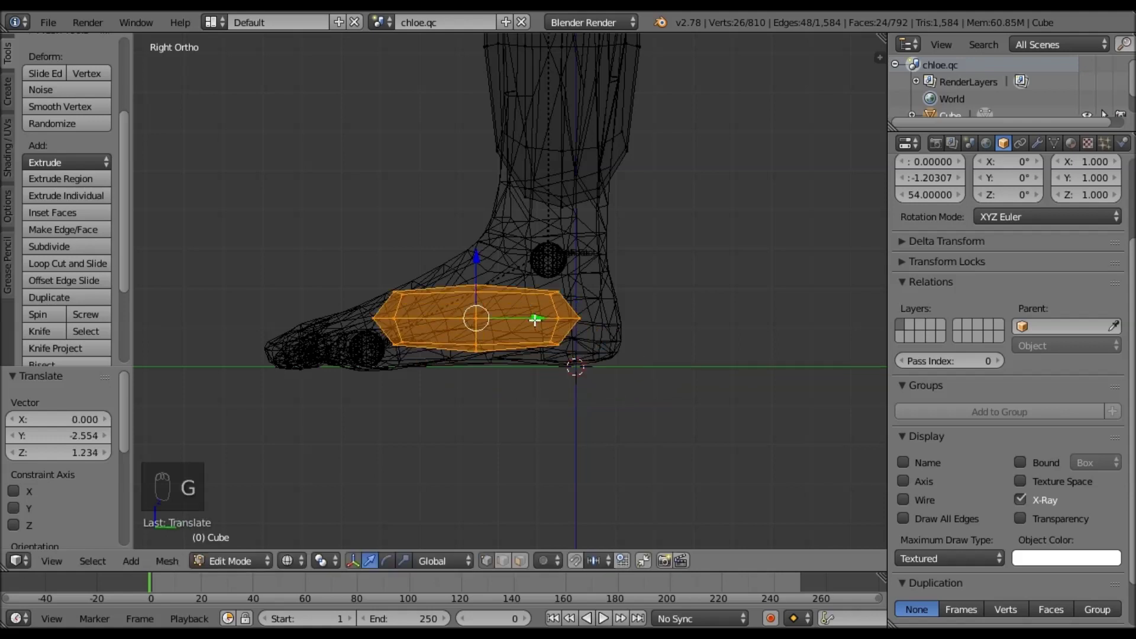
- Scale the foot box about 1.461 times along Y and about 1.442 times along Z to match the foot's length and height
key(s)
key(y)
click(790, 338)
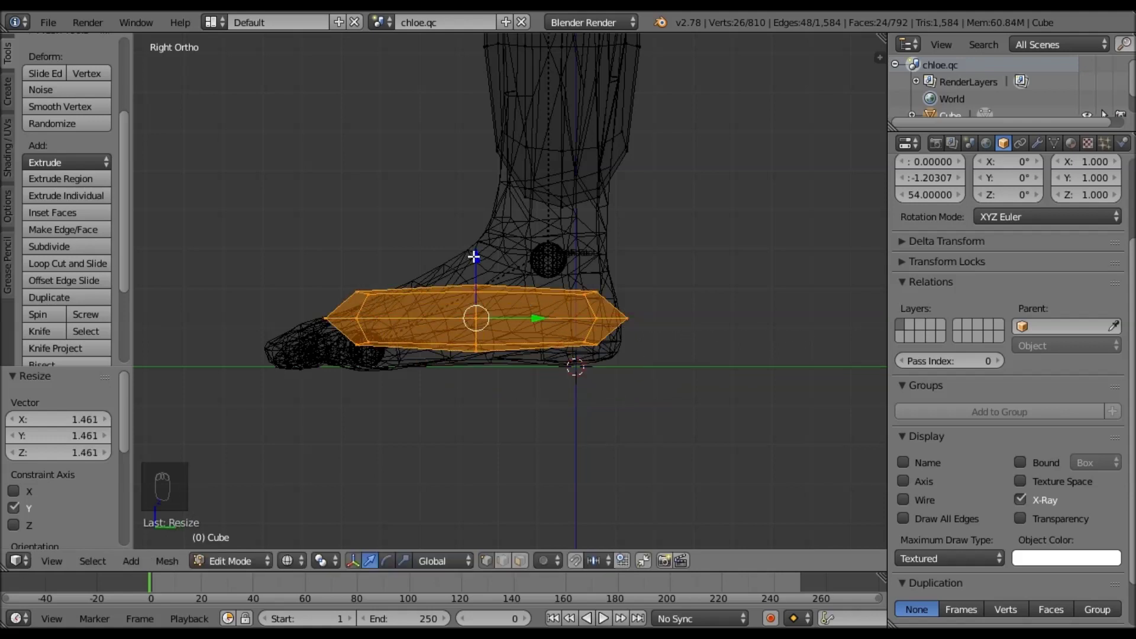
key(s)
key(z)
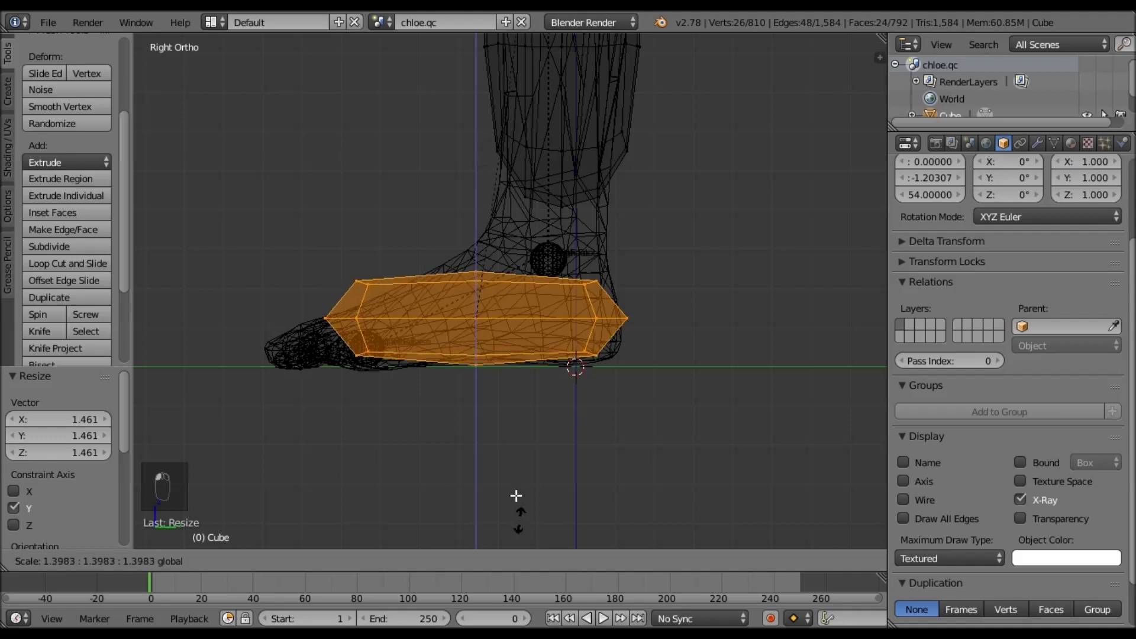
click(516, 495)
- Move the foot box about -0.584 in Y and -0.173 in Z, and stretch it along Y to reach toes and heel
key(g)
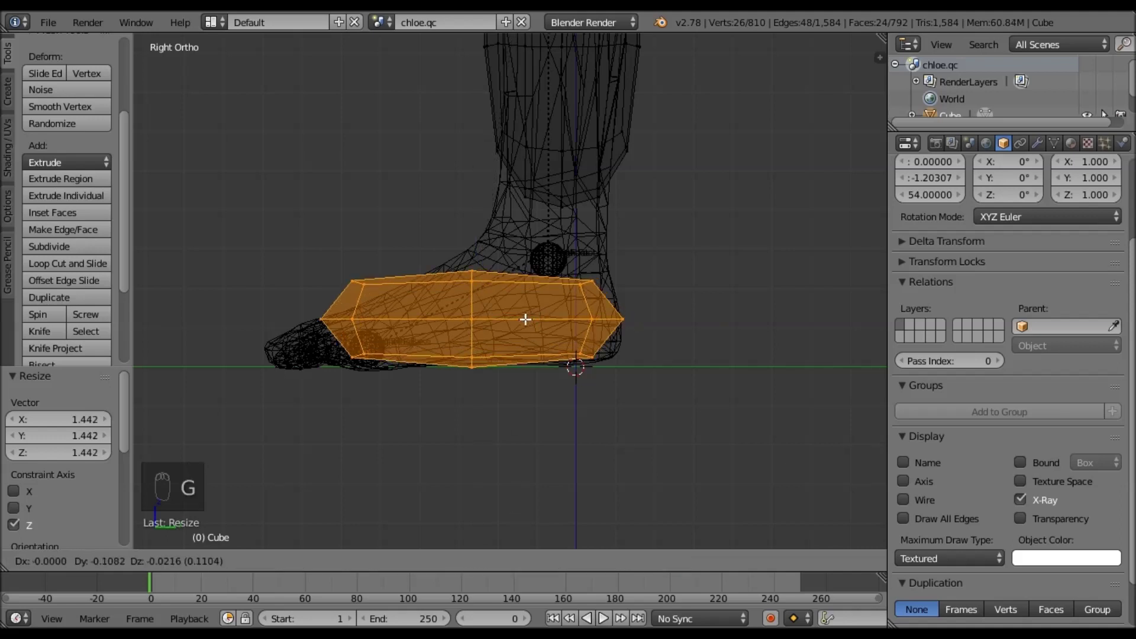
click(524, 320)
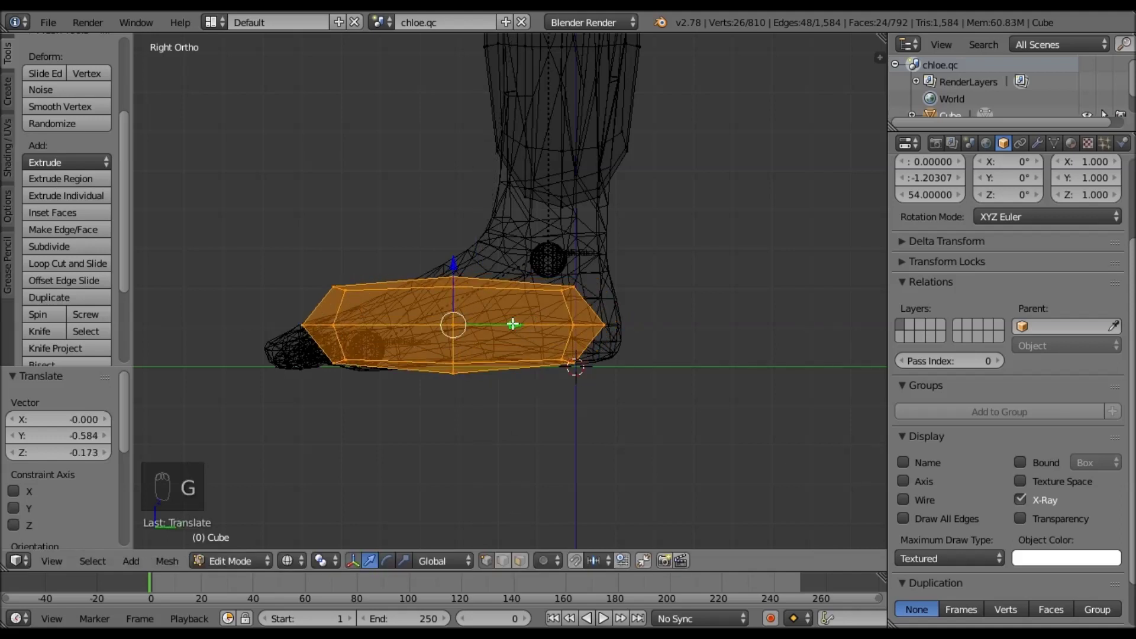
key(s)
key(y)
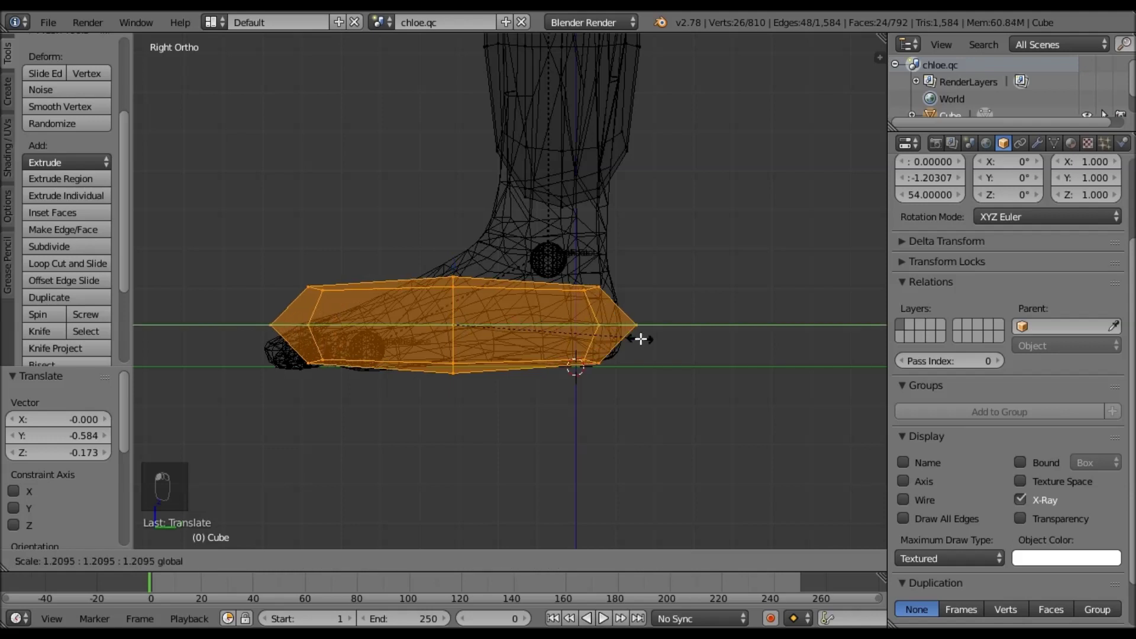
click(639, 338)
- Pull the foot box's front and upper front vertices back toward the heel so its front slopes with the instep
key(a)
mouse_move(253, 284)
ctrl+mouse_down()
mouse_move(368, 311)
mouse_move(279, 233)
mouse_move(358, 314)
mouse_move(408, 307)
ctrl+mouse_up()
key(a)
mouse_move(420, 267)
ctrl+mouse_down()
mouse_move(424, 290)
mouse_move(477, 294)
ctrl+mouse_up()
key(a)
key(a)
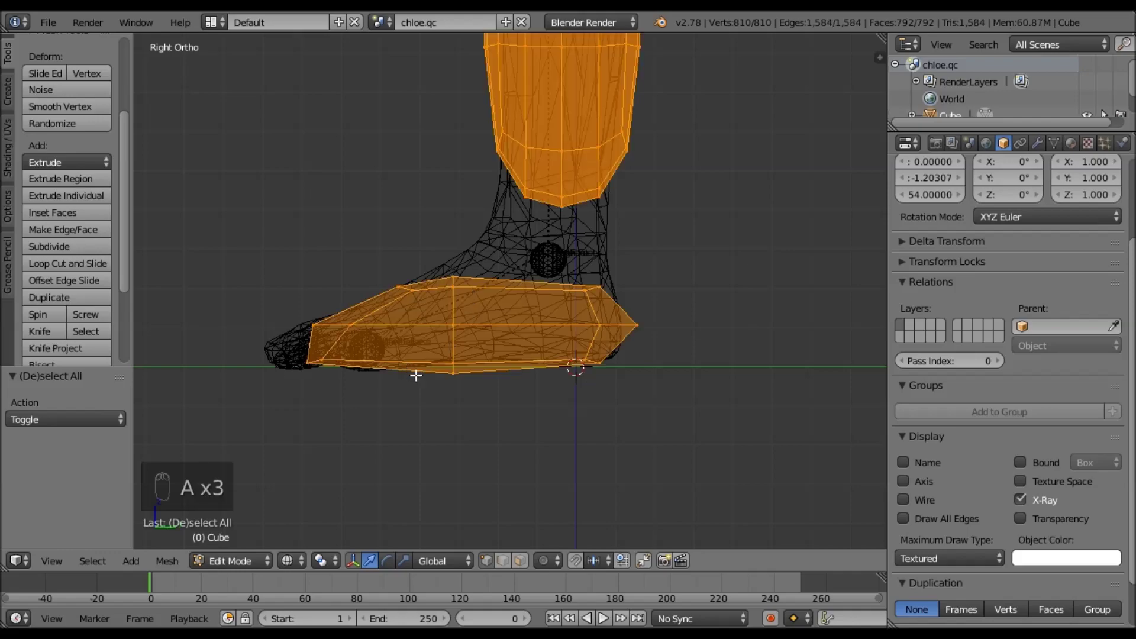
- Move the foot box -4 along X onto the right foot and widen it about 1.678 times along X
key(KP_1)
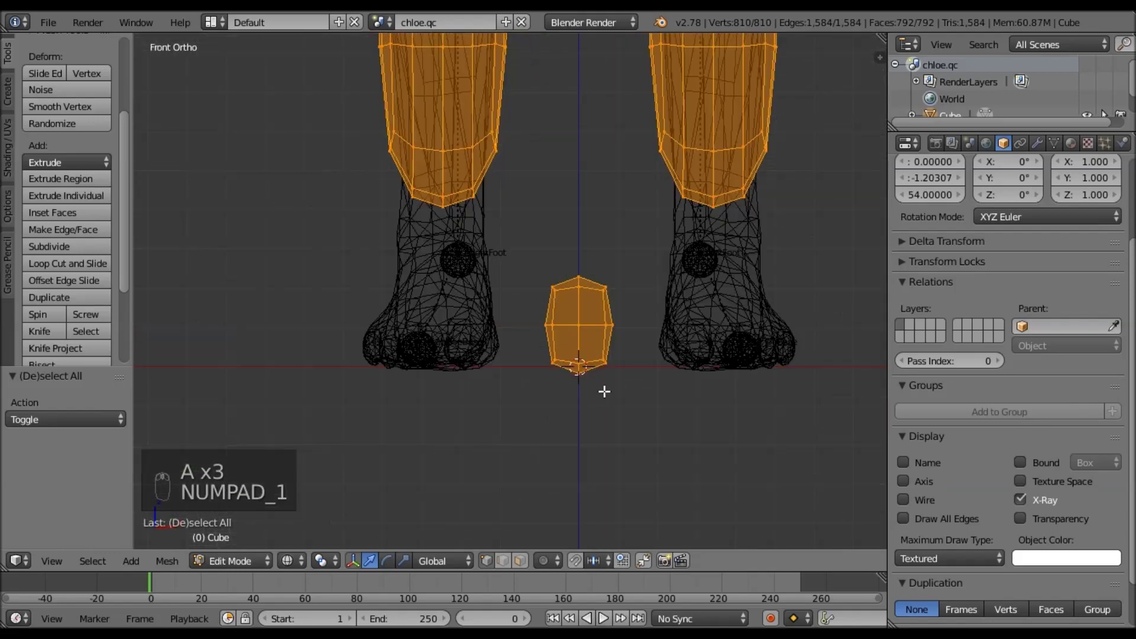
key(a)
mouse_move(592, 252)
ctrl+mouse_down()
mouse_move(676, 380)
mouse_move(661, 320)
mouse_move(494, 324)
ctrl+mouse_up()
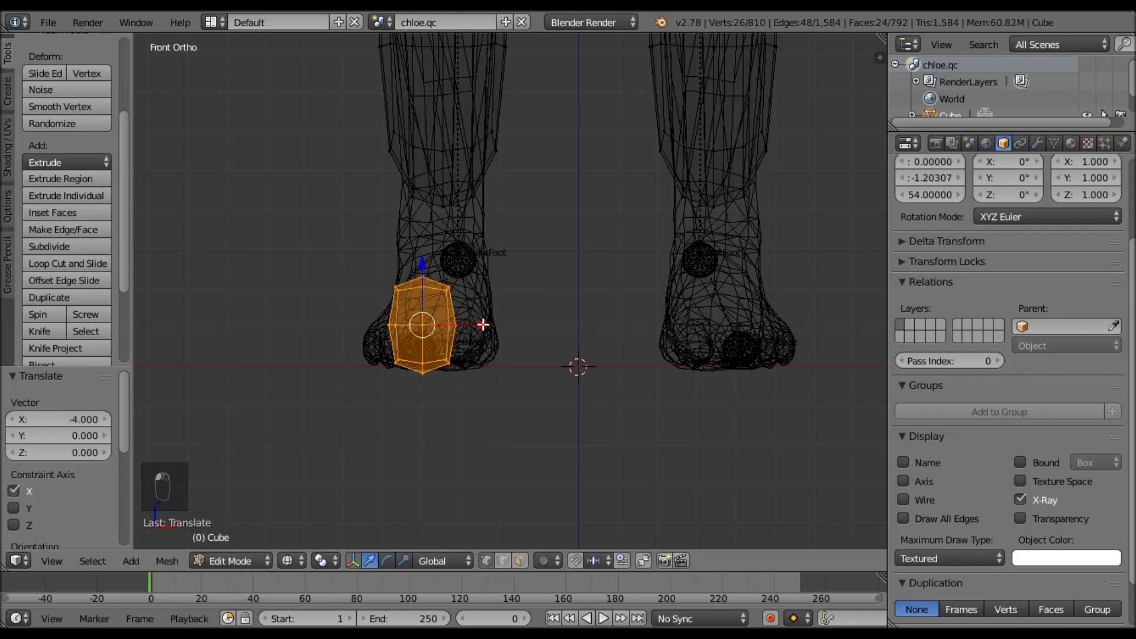
key(s)
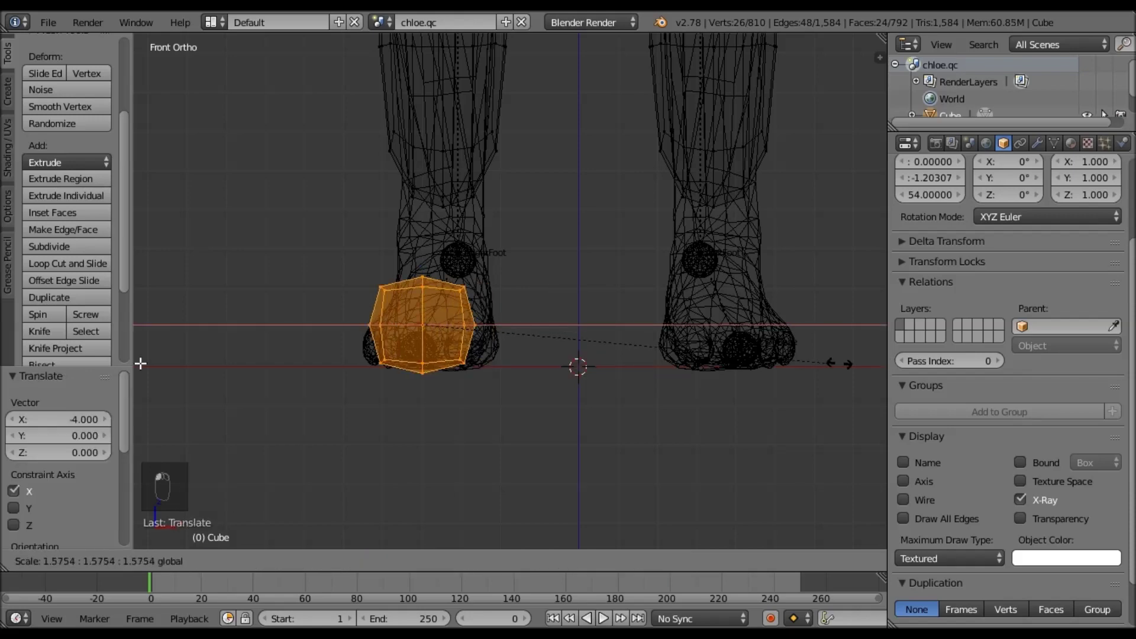
click(136, 364)
- Shift the right foot box about 0.433 along X to centre it over the foot
middle_drag(318, 349, 477, 355)
key(g)
key(x)
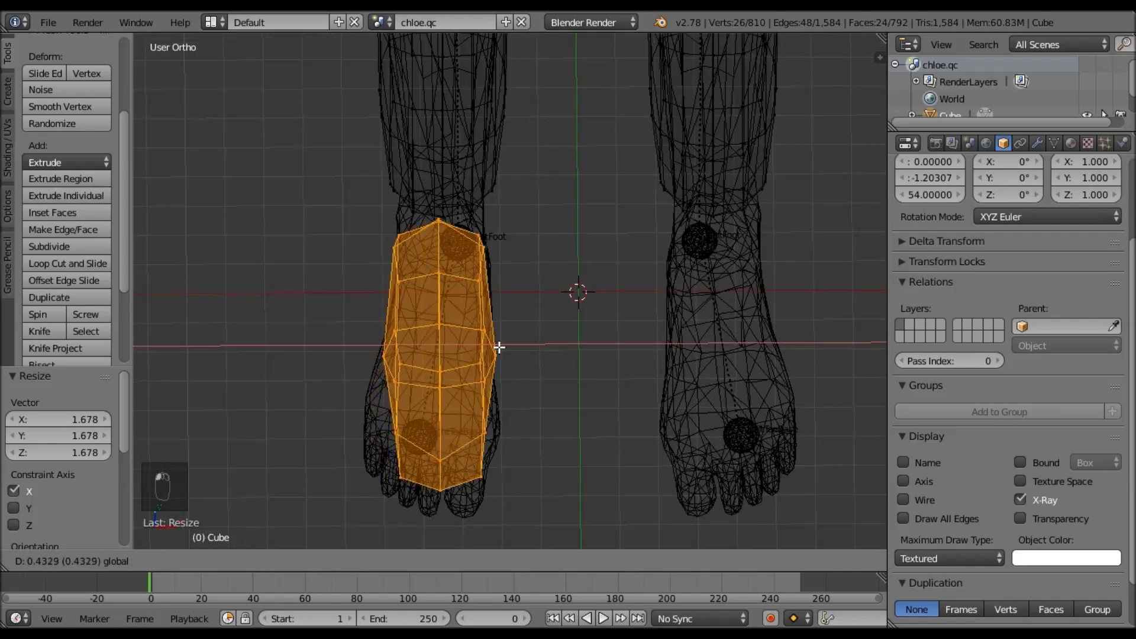
click(499, 347)
- Move the protruding rear vertex at the heel of the right foot box about -0.390 along Y
middle_drag(665, 293, 589, 267)
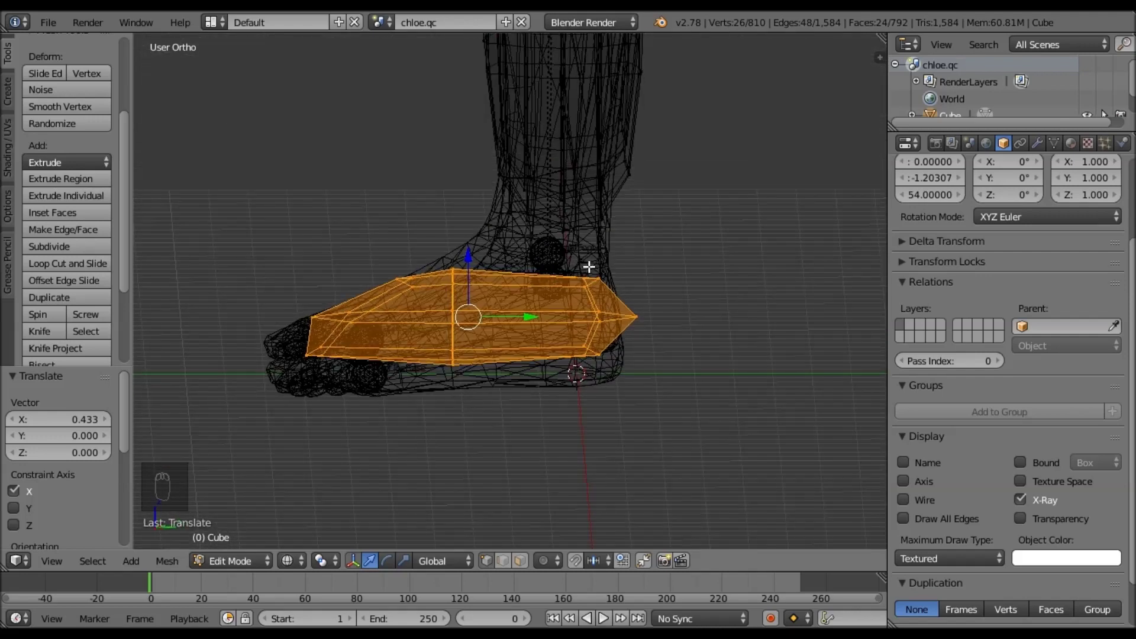
key(KP_3)
key(z)
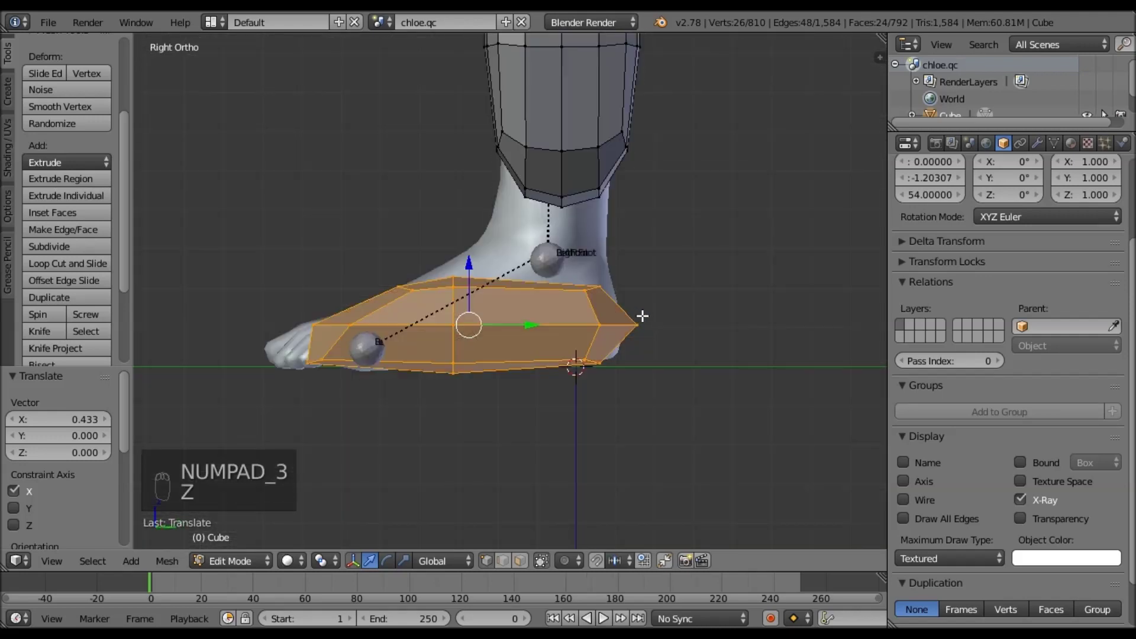
key(a)
mouse_move(674, 338)
ctrl+mouse_down()
mouse_move(662, 329)
mouse_move(684, 324)
ctrl+mouse_up()
- Duplicate the whole right foot box and move the copy 7 along X onto the left foot
key(KP_1)
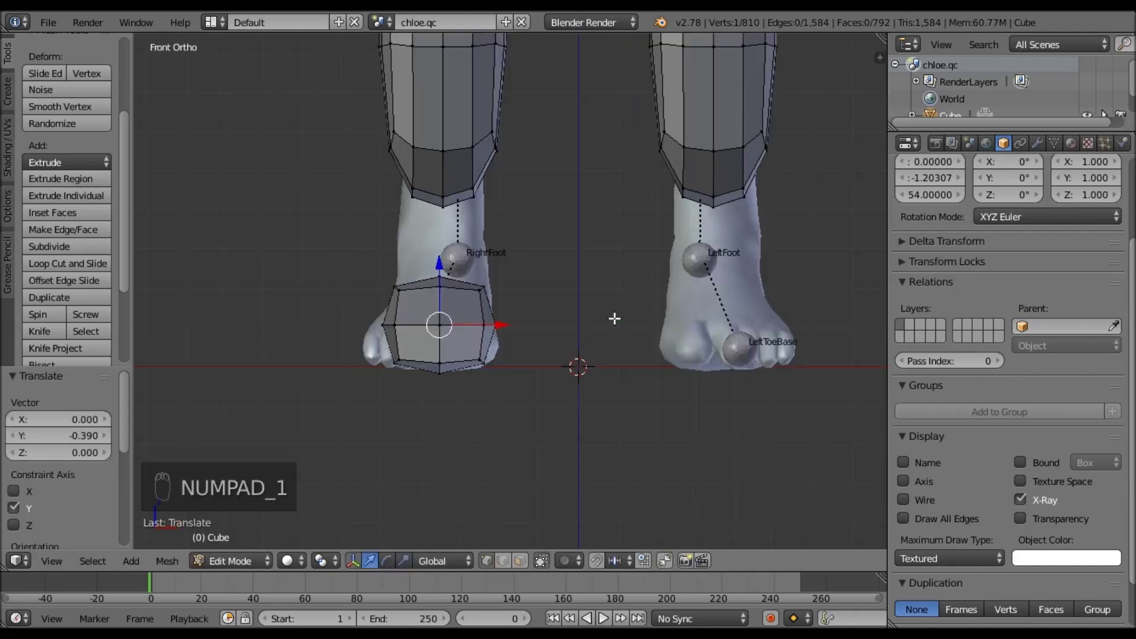
key(z)
mouse_move(302, 250)
ctrl+mouse_down()
mouse_move(567, 446)
mouse_move(600, 435)
ctrl+mouse_up()
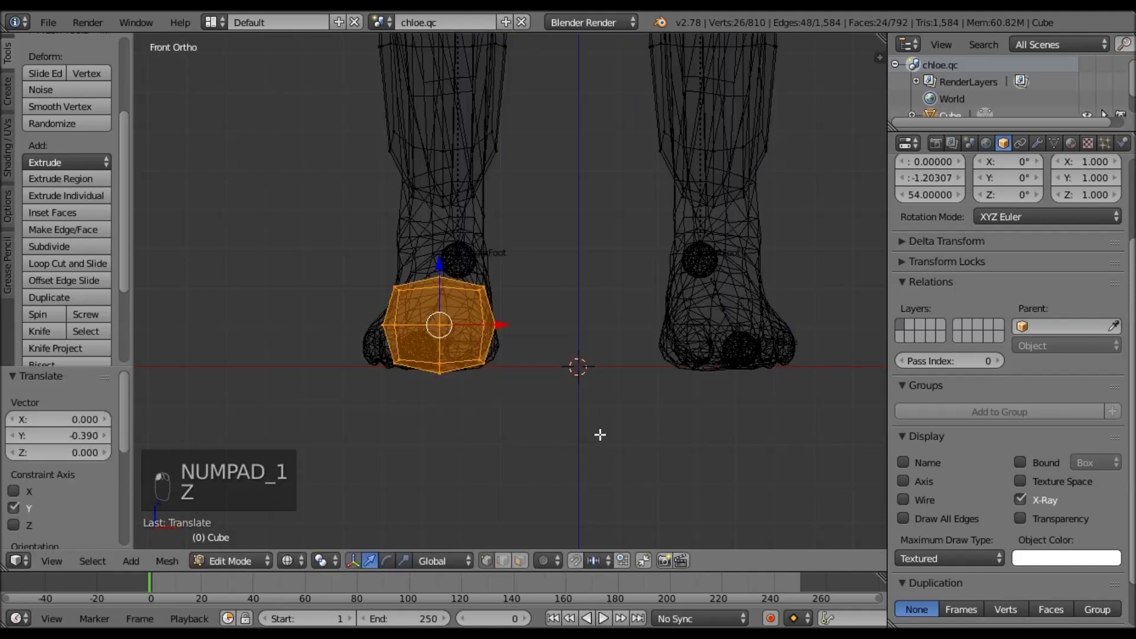
key(shift+d)
right_click(561, 368)
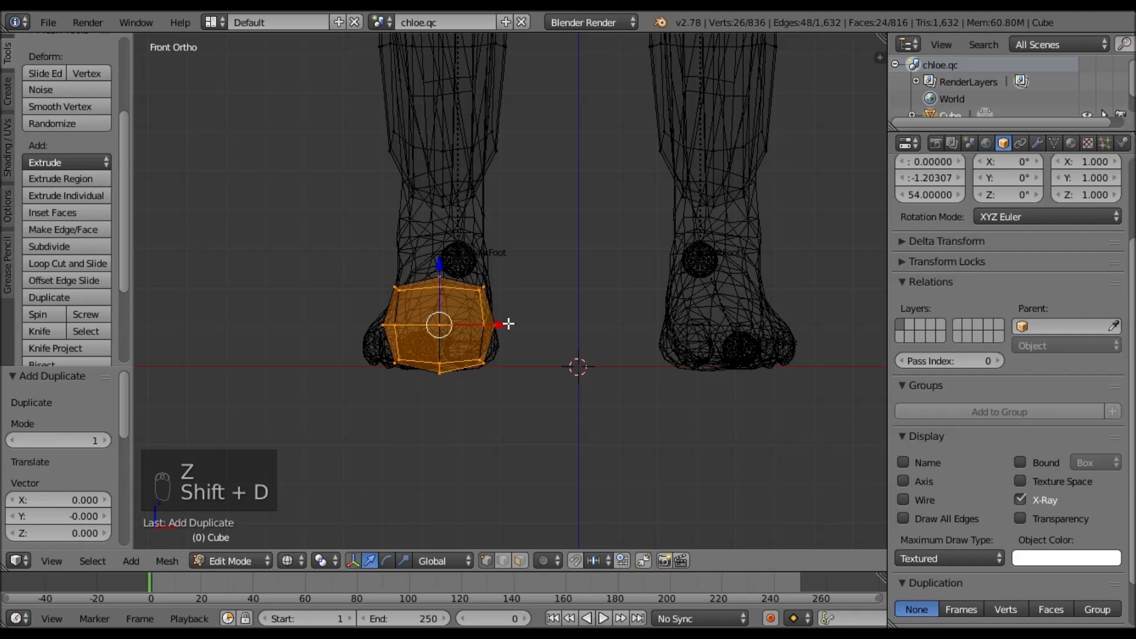
drag(514, 331, 780, 335)
click(779, 336)
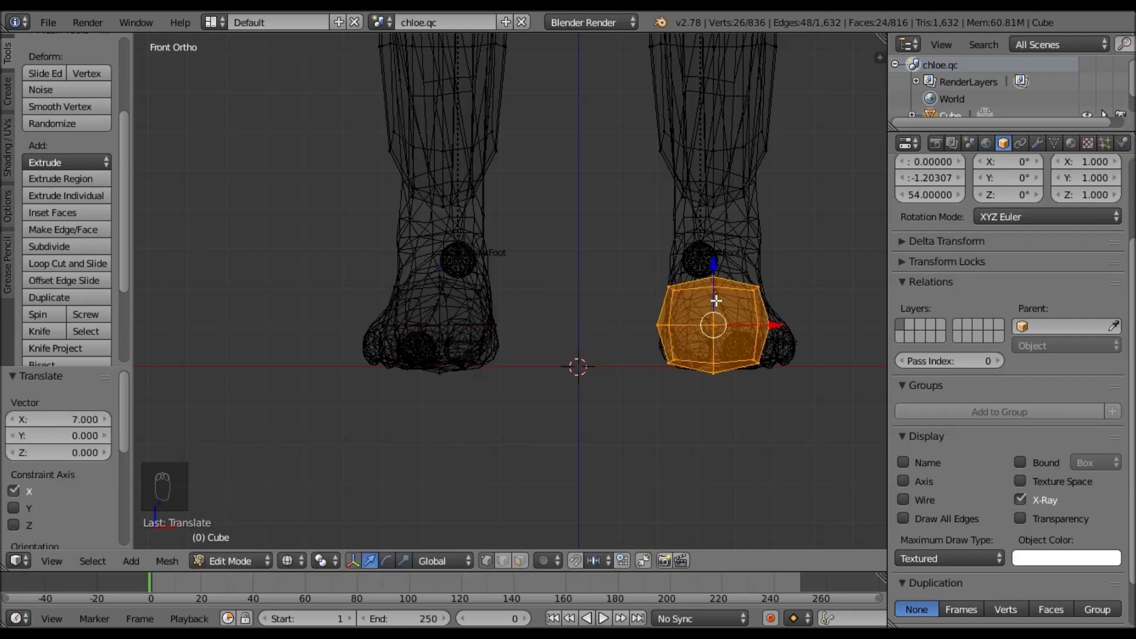
- Try shifting the left foot box about 0.275 along X, and undo that move
key(z)
mouse_move(716, 304)
middle_down()
mouse_move(724, 325)
mouse_move(787, 351)
mouse_move(774, 350)
middle_up()
drag(773, 350, 776, 333)
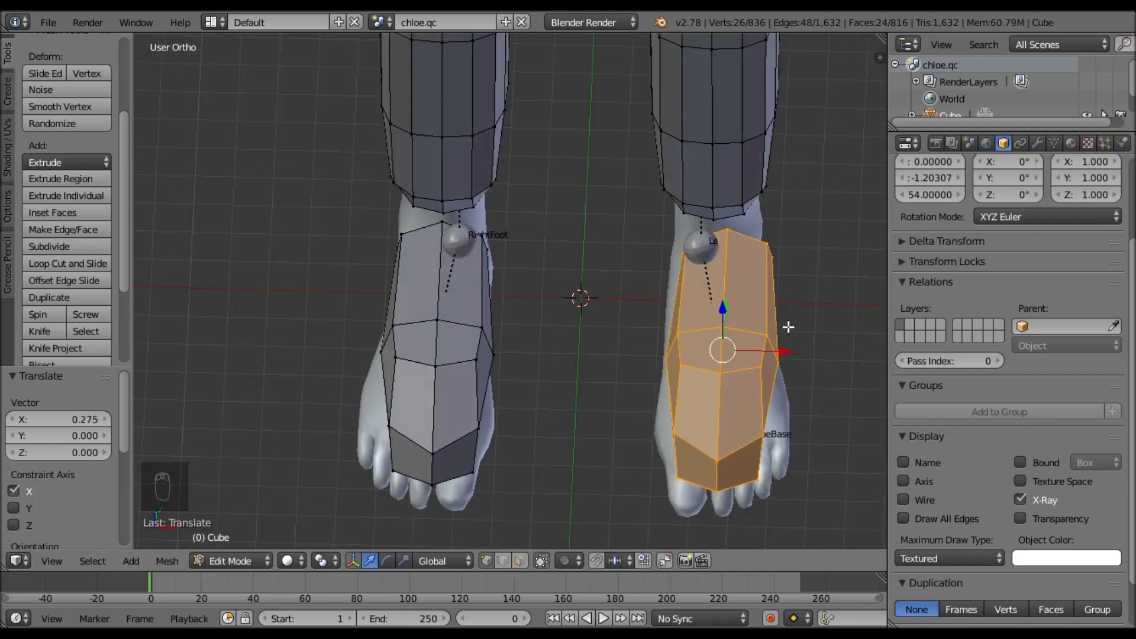
key(ctrl+z)
- Duplicate the left thigh box and move the copy up to the left upper arm, about 6.347 in X and 26.927 in Z
scroll(594, 314, down, 3)
key(KP_1)
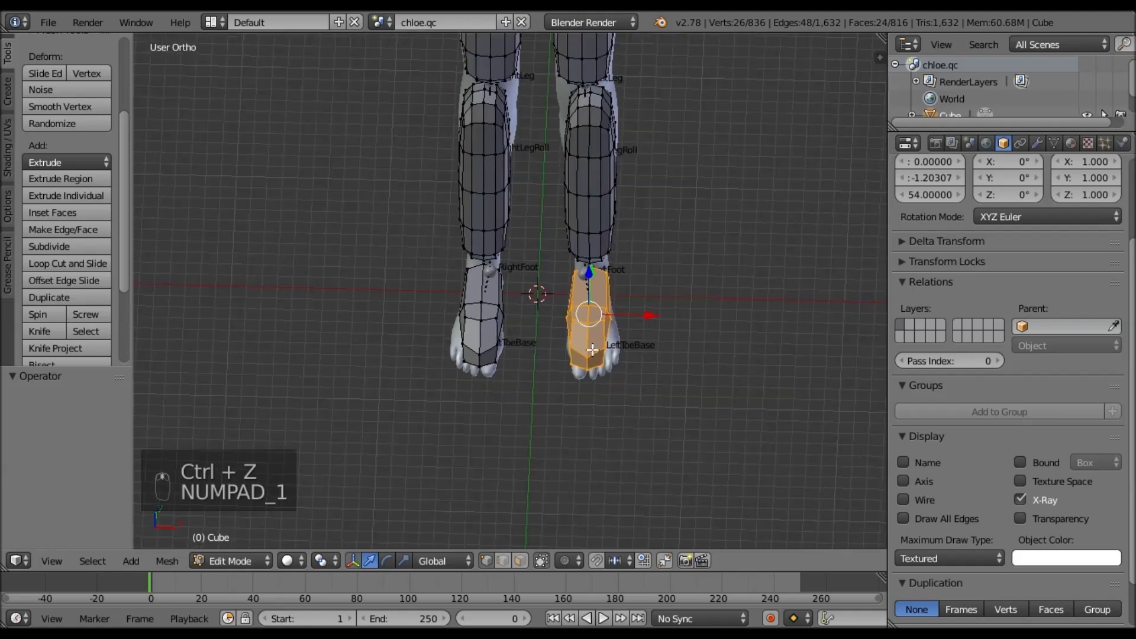
scroll(649, 381, up, 2)
shift+middle_drag(649, 381, 575, 407)
scroll(600, 202, down, 3)
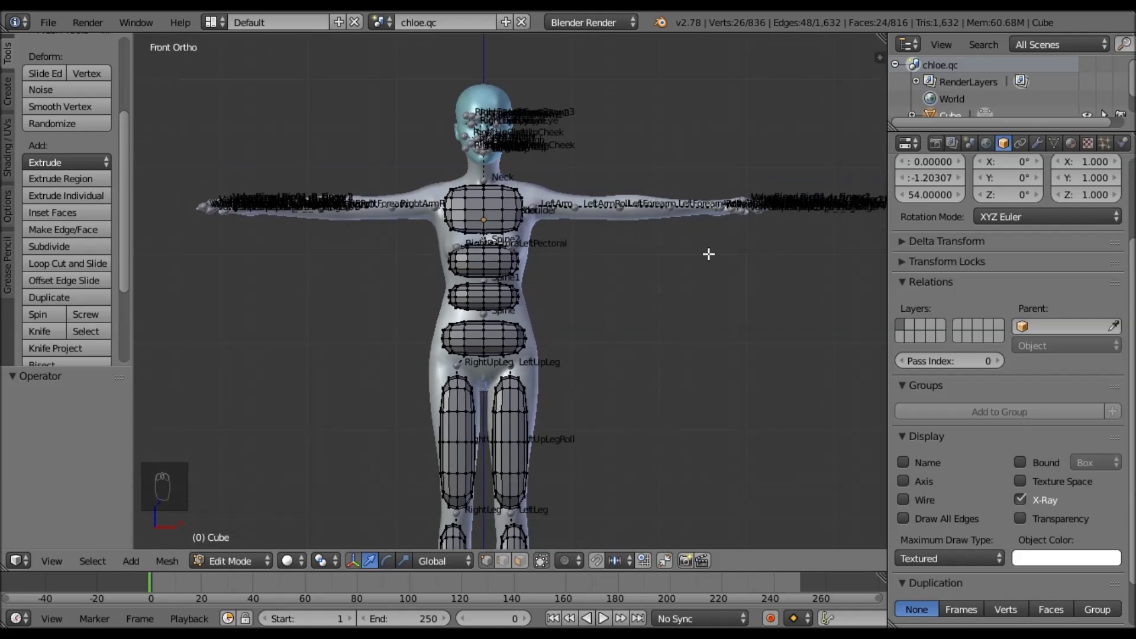
shift+scroll(533, 312, down, 3)
scroll(601, 349, up, 3)
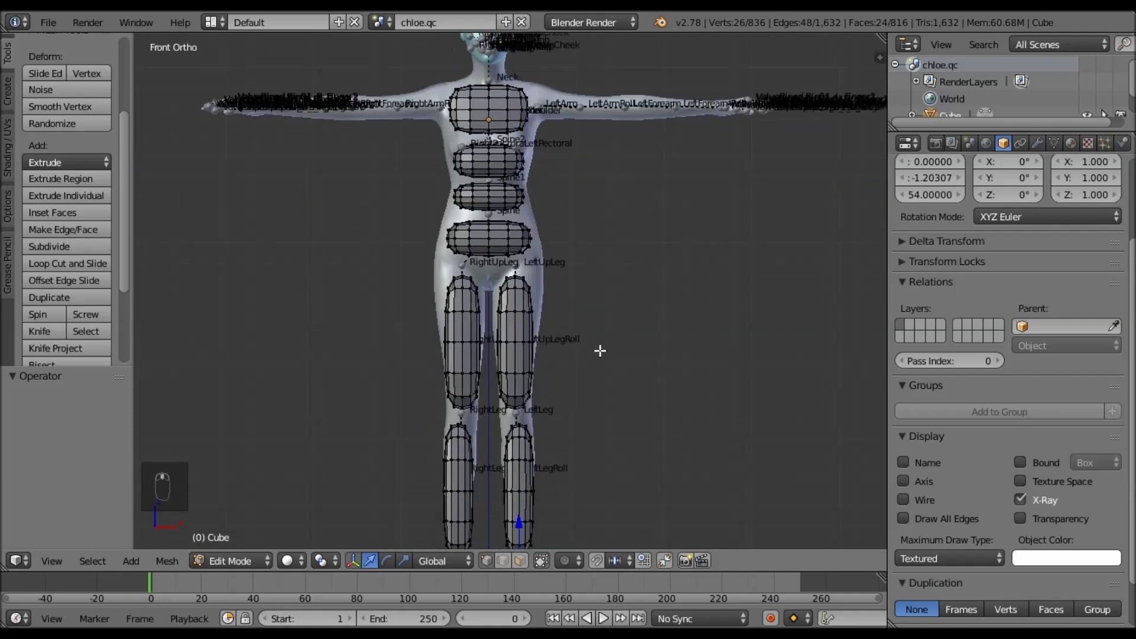
key(z)
key(a)
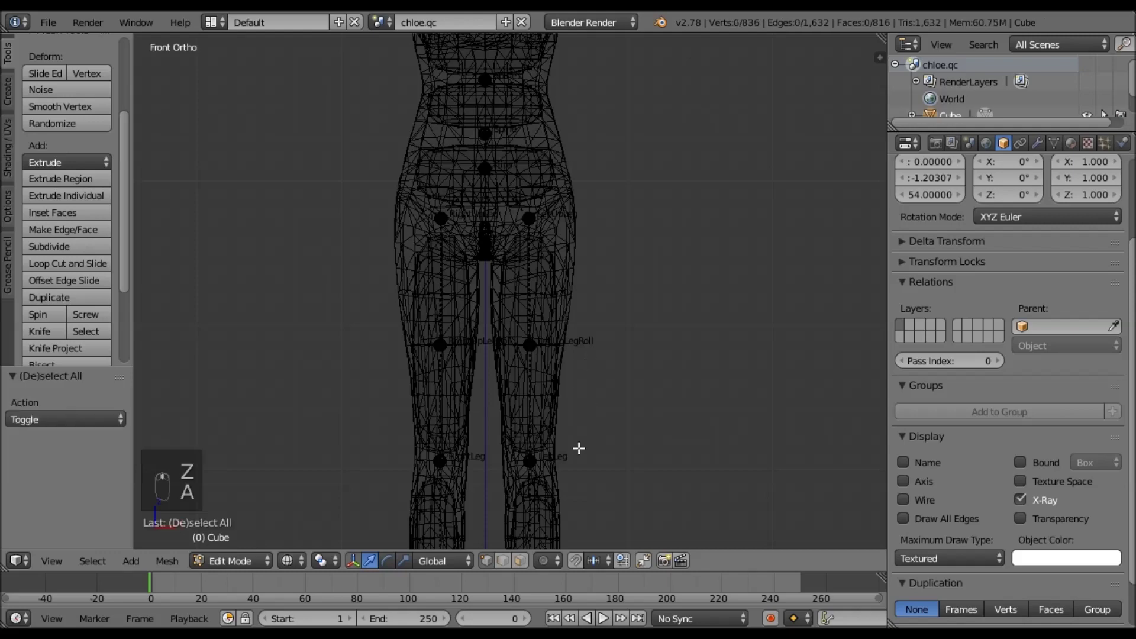
key(b)
drag(602, 476, 482, 218)
scroll(622, 346, down, 4)
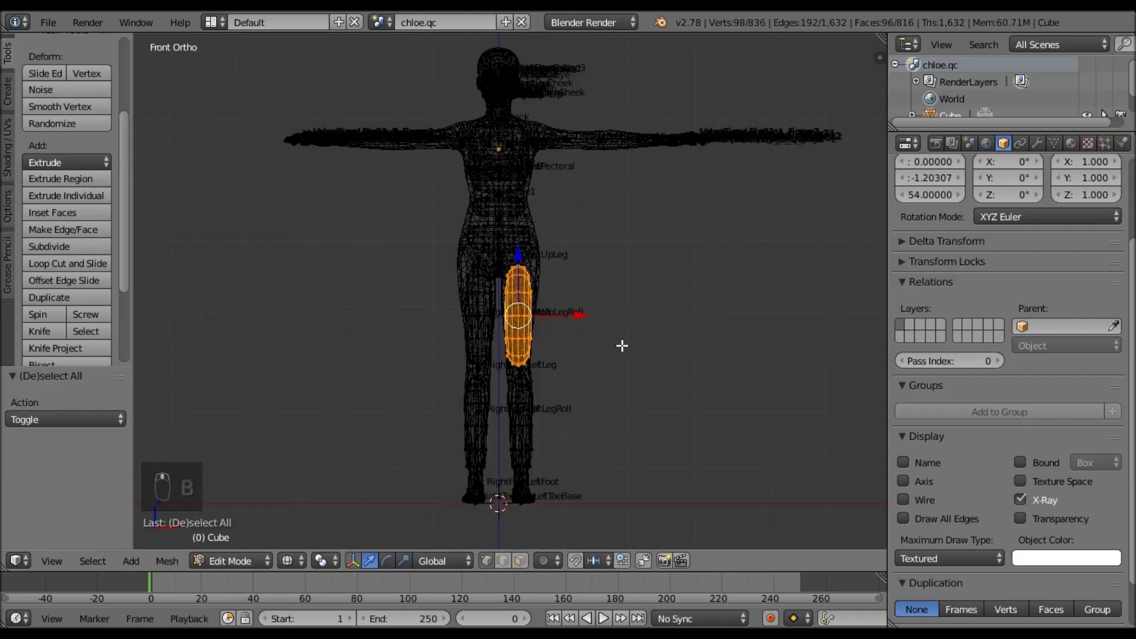
scroll(629, 287, up, 3)
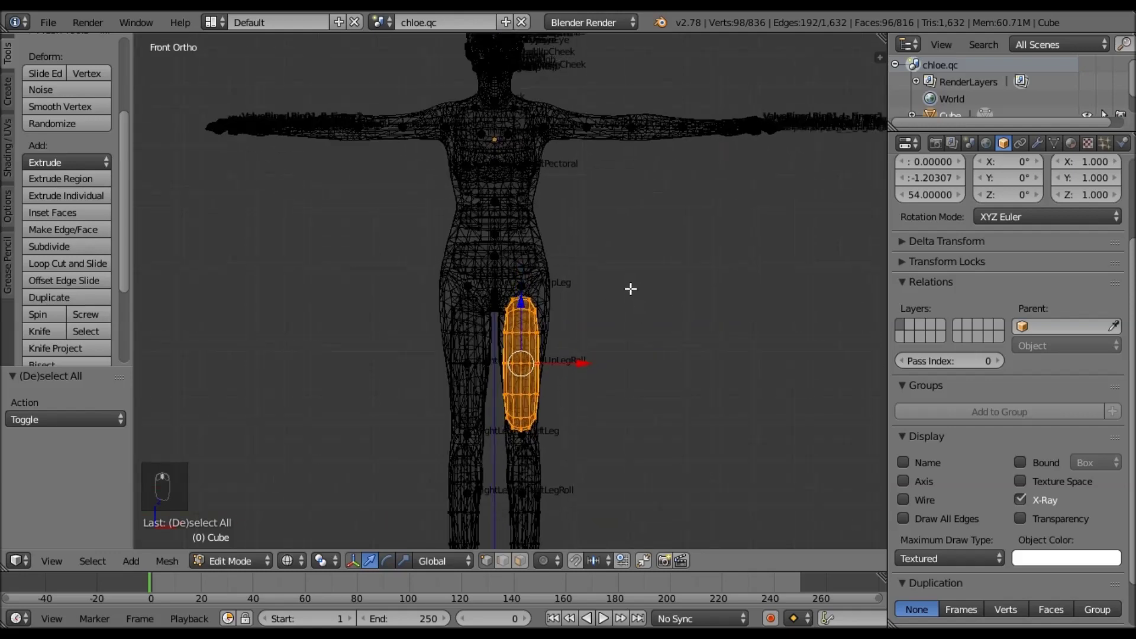
key(shift+d)
key(g)
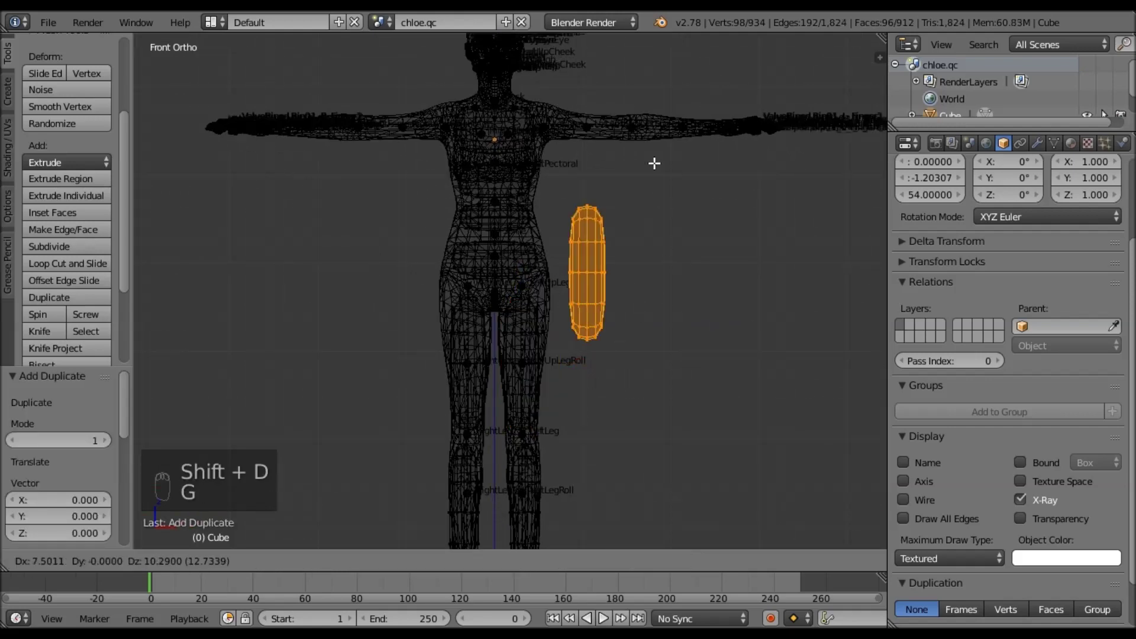
click(646, 144)
- Rotate the copied box -90° in the front view so it lies along the left arm
scroll(620, 281, up, 5)
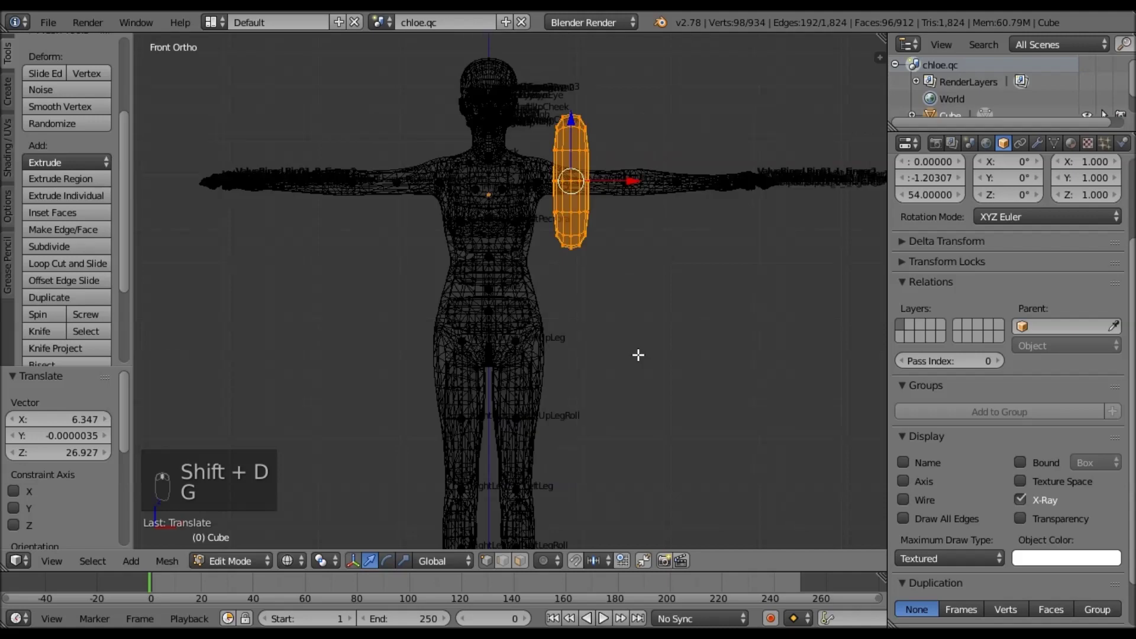
key(z)
ctrl+scroll(720, 259, down, 3)
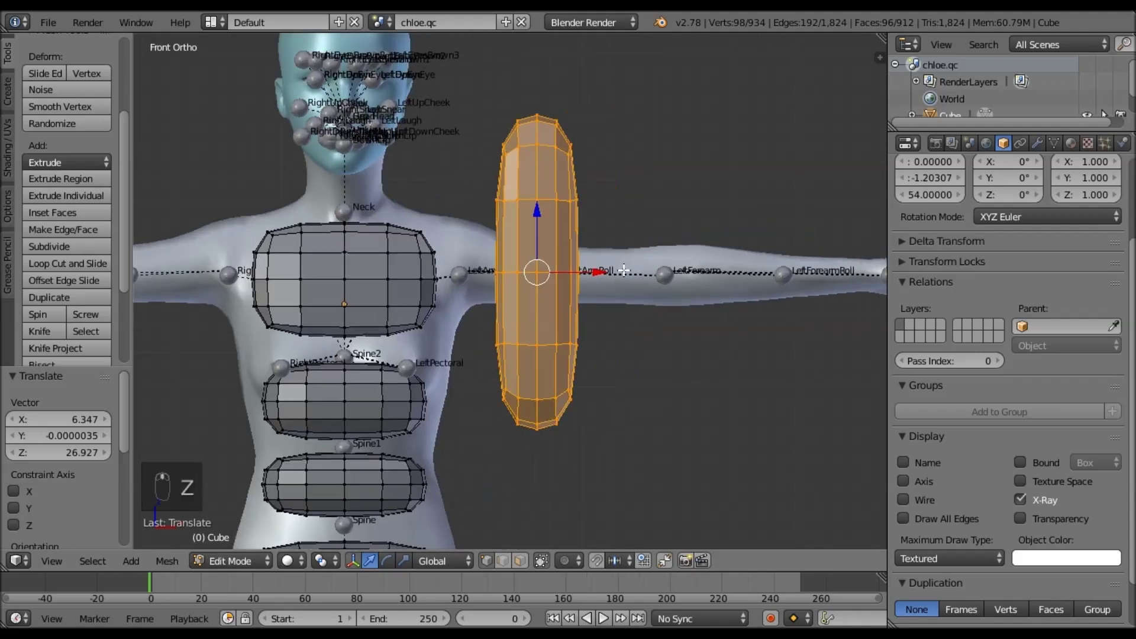
key(r)
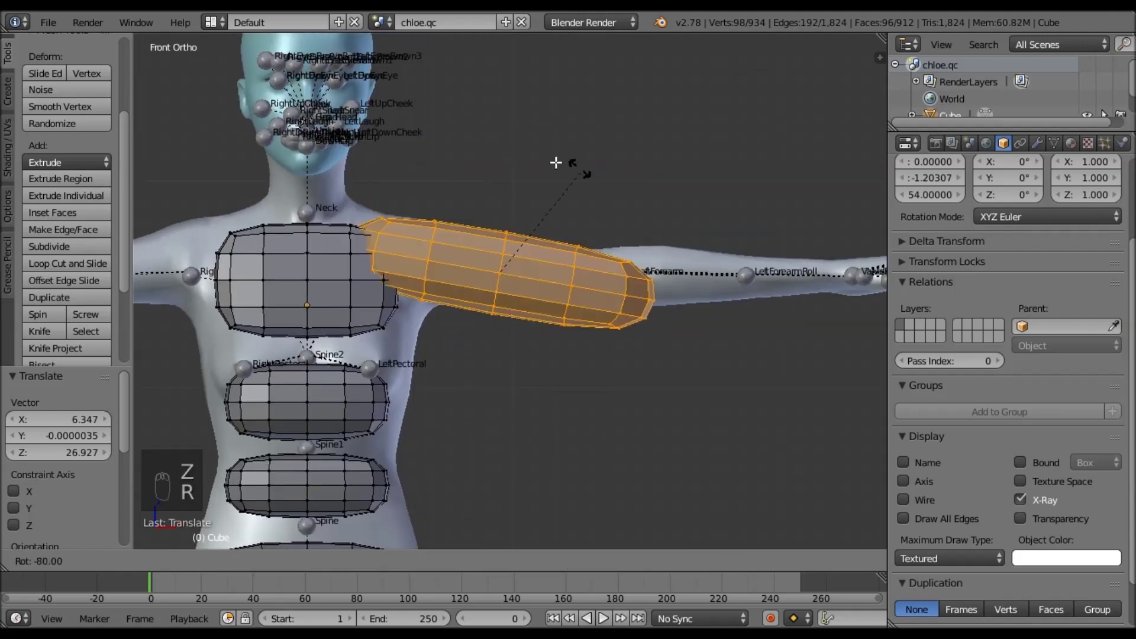
click(554, 164)
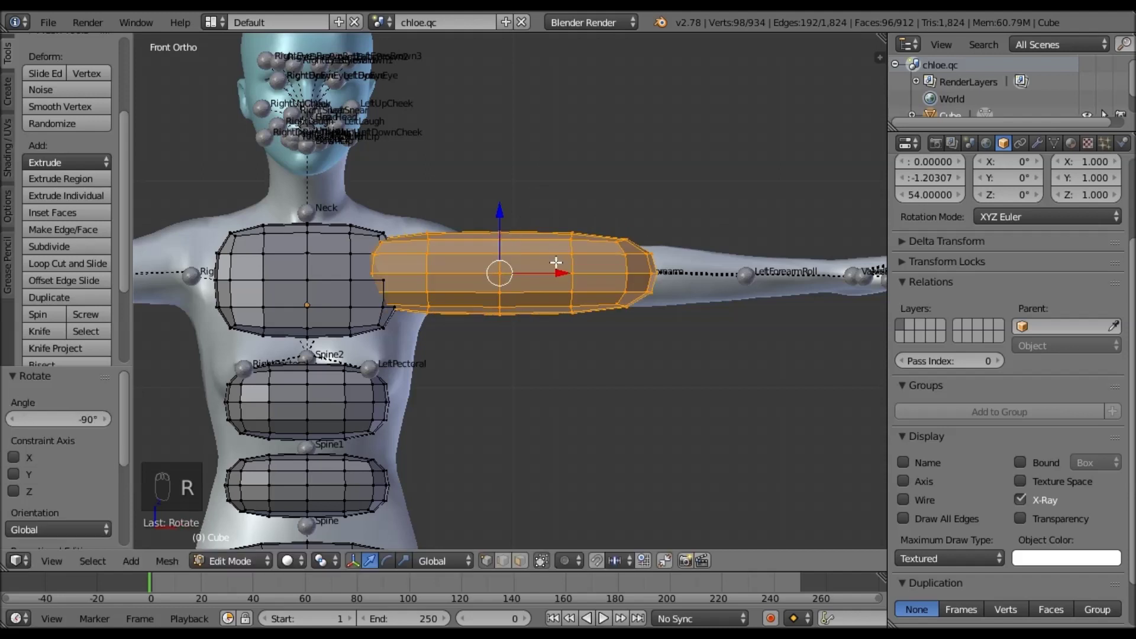
- Scale the arm box about 0.582 times along X and move it about 0.987 along X between the LeftArm and LeftForearm bones
key(s)
key(x)
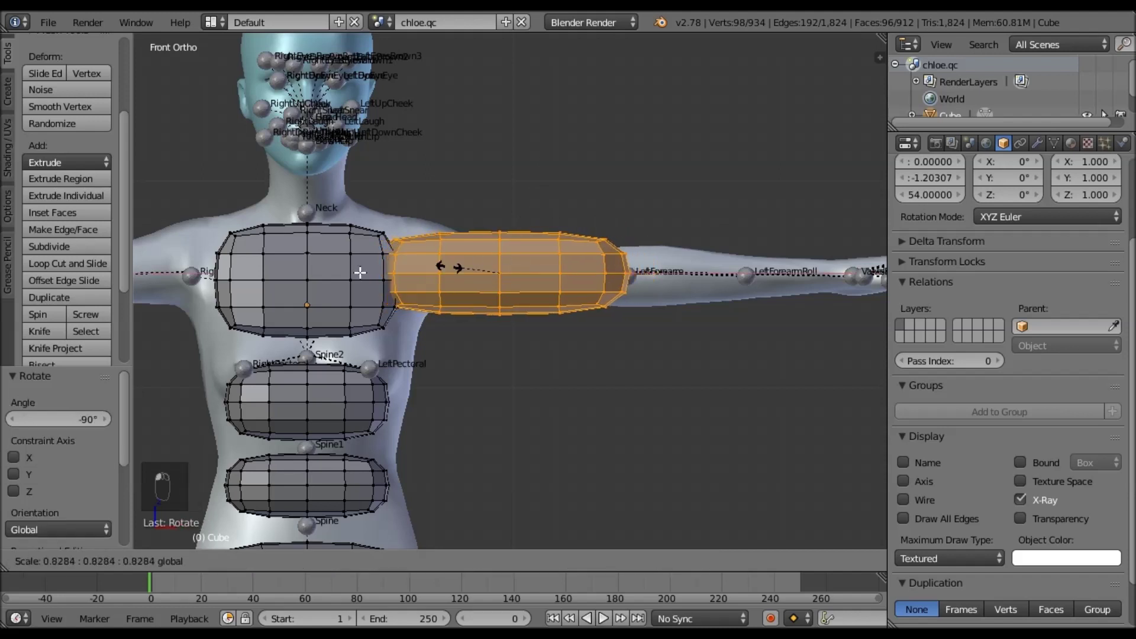
click(299, 272)
drag(563, 273, 593, 271)
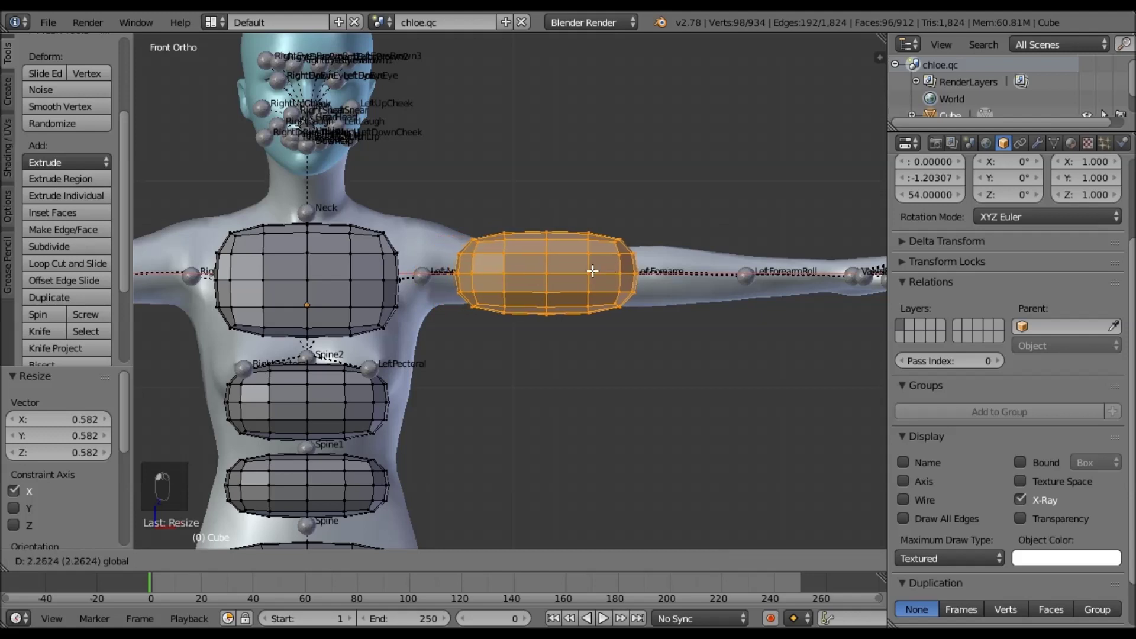
click(531, 227)
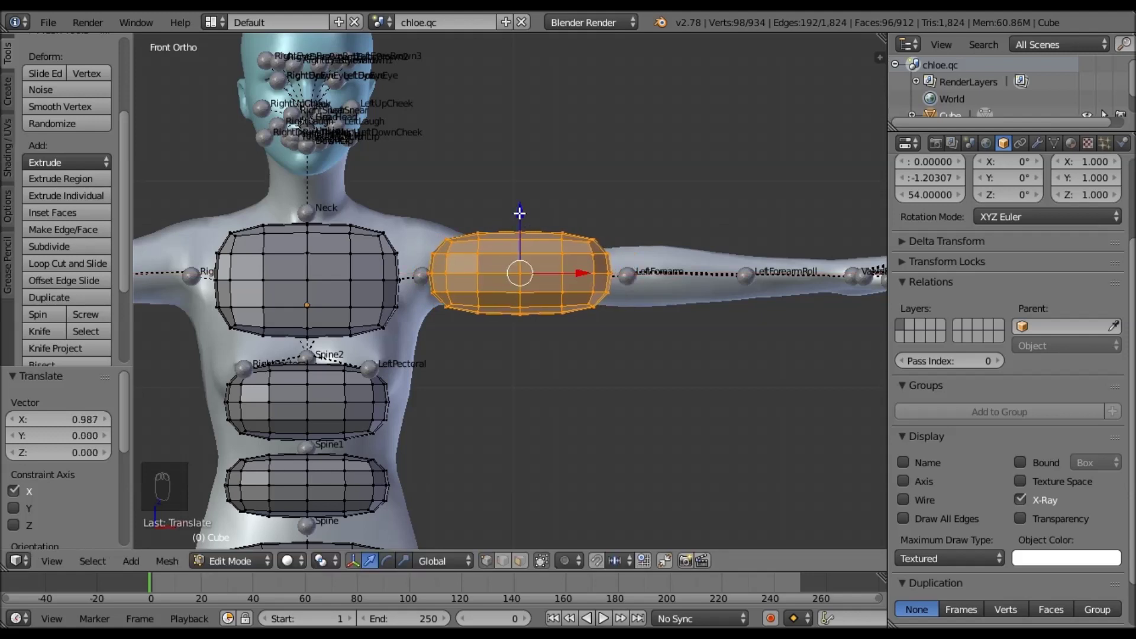
- Scale the left upper arm box about 0.731 times along Z to match the arm's thickness
key(s)
key(z)
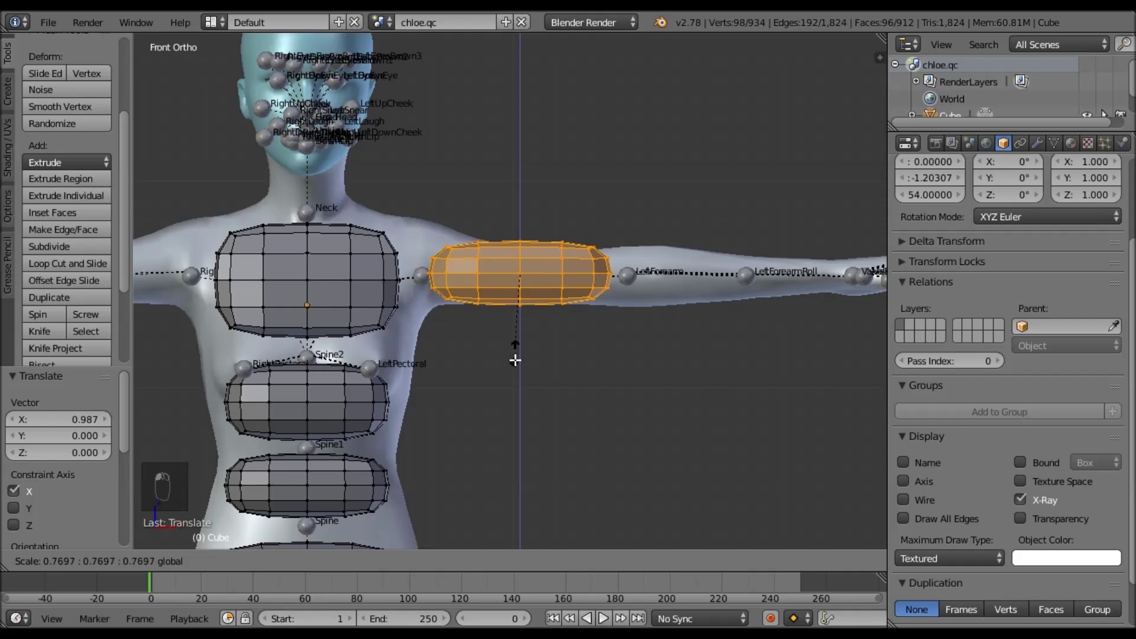
click(514, 374)
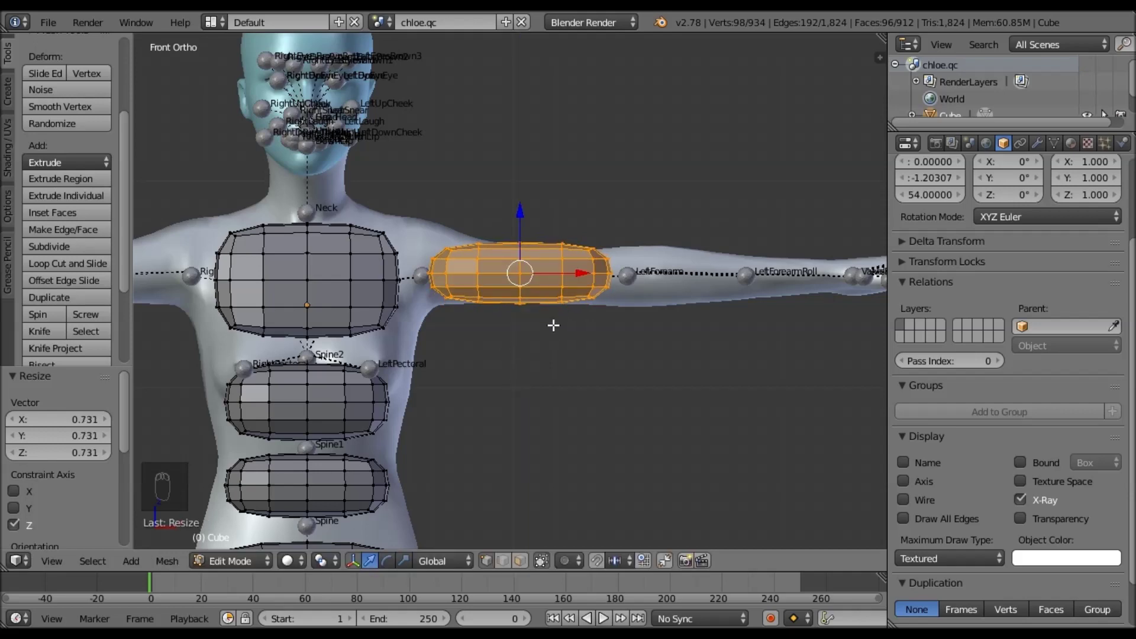
- Fit the upper arm box to the arm from above, scaling it about 0.666 times along Y and moving it about 1.253 and -0.112 along Y
key(KP_3)
middle_drag(597, 330, 669, 319)
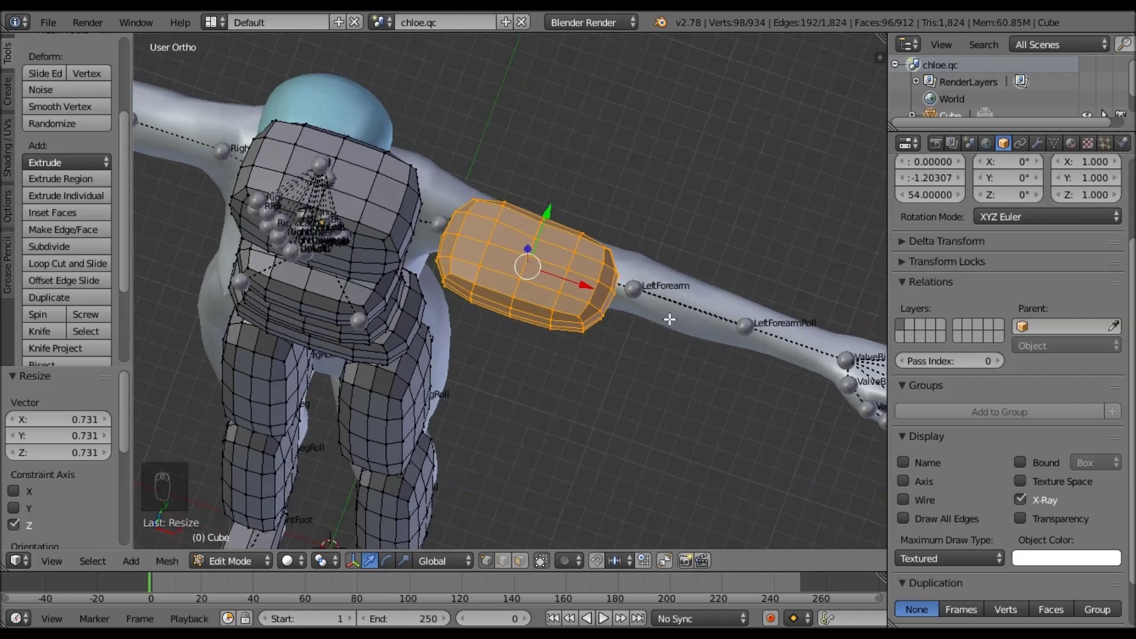
key(KP_7)
scroll(651, 320, up, 3)
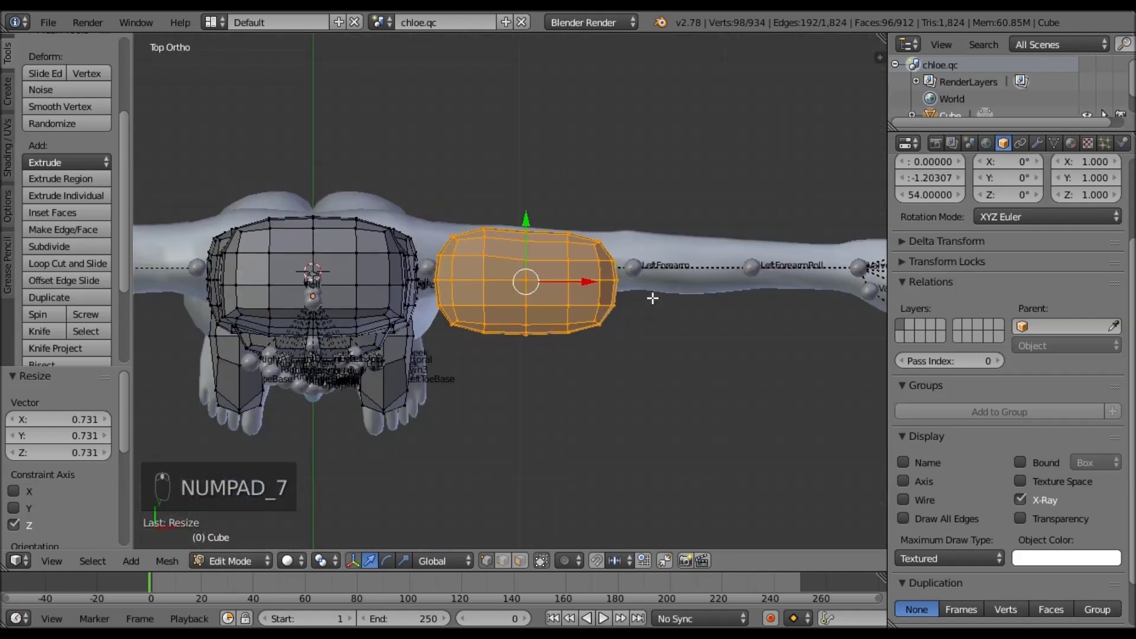
key(z)
drag(533, 215, 539, 173)
key(s)
key(y)
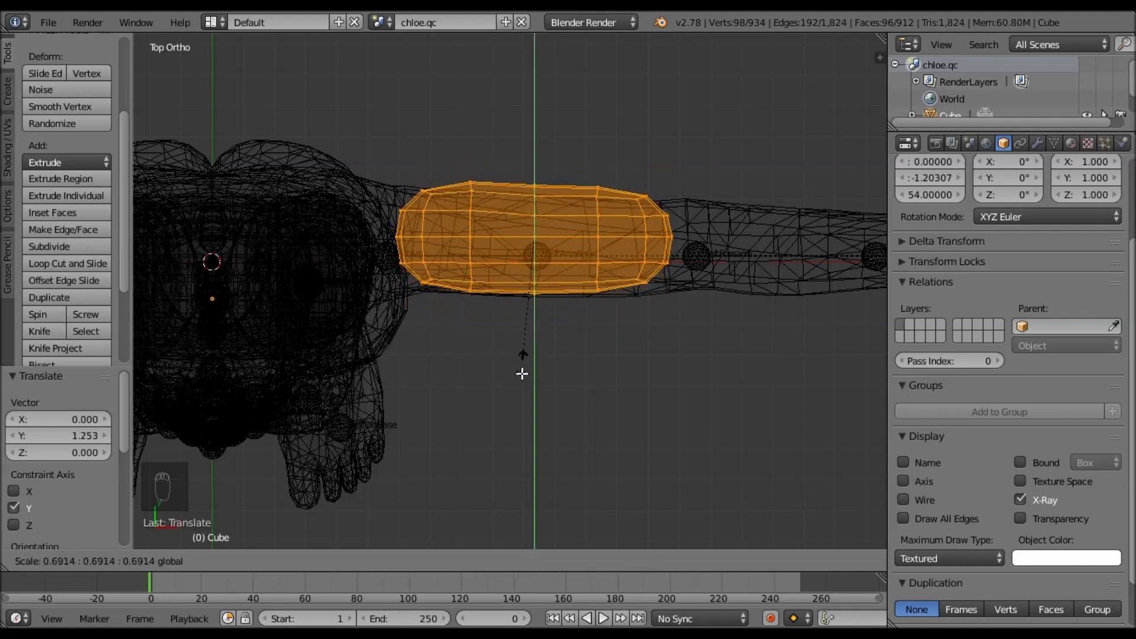
click(520, 346)
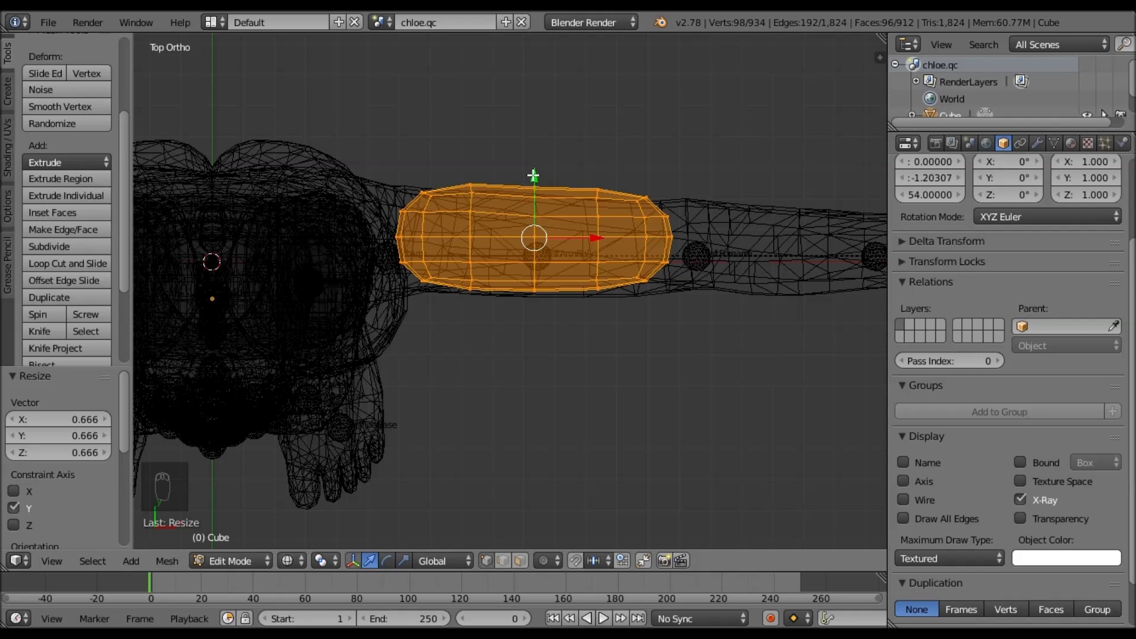
drag(534, 183, 543, 196)
key(z)
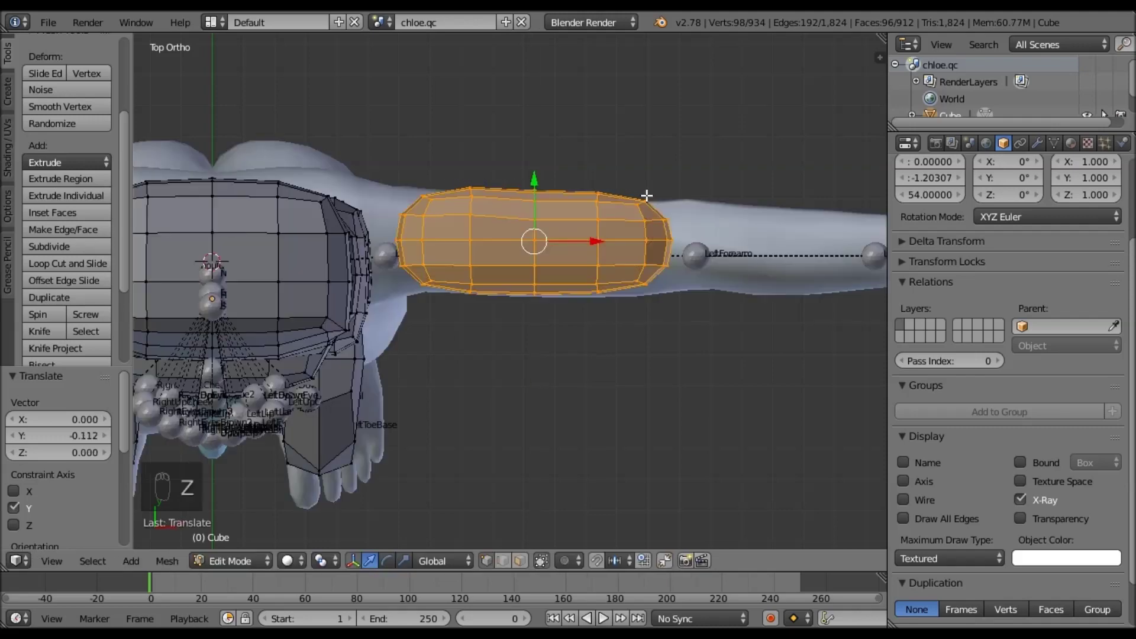
- Duplicate the left upper arm box and move the copy 10 along X onto the left forearm
key(KP_1)
shift+middle_drag(668, 238, 497, 188)
ctrl+middle_drag(500, 189, 537, 218)
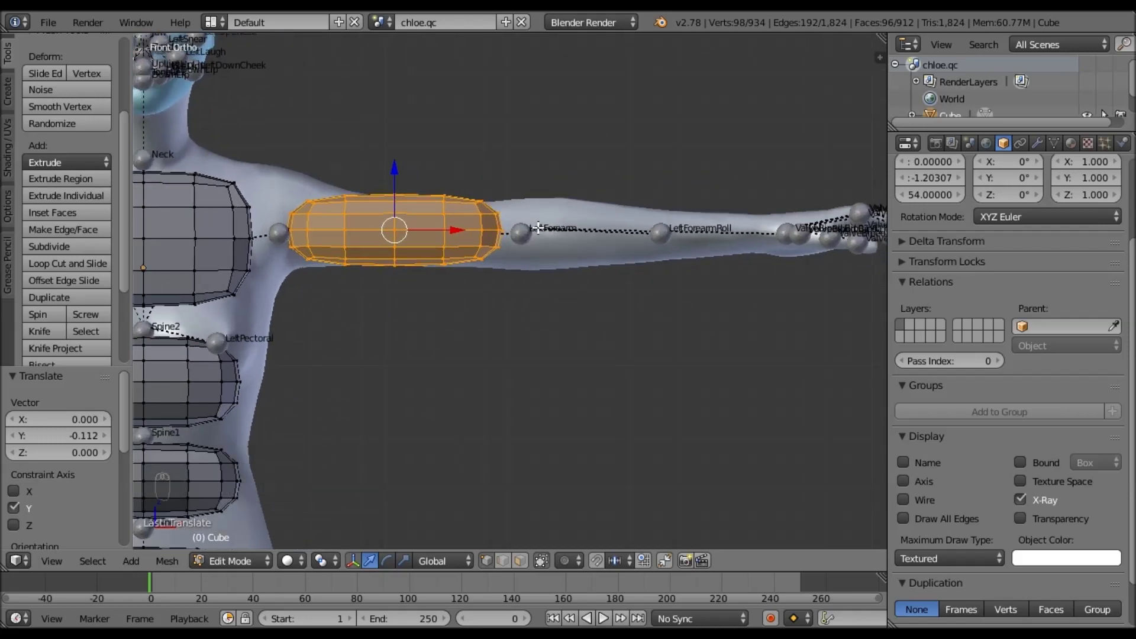
key(shift+d)
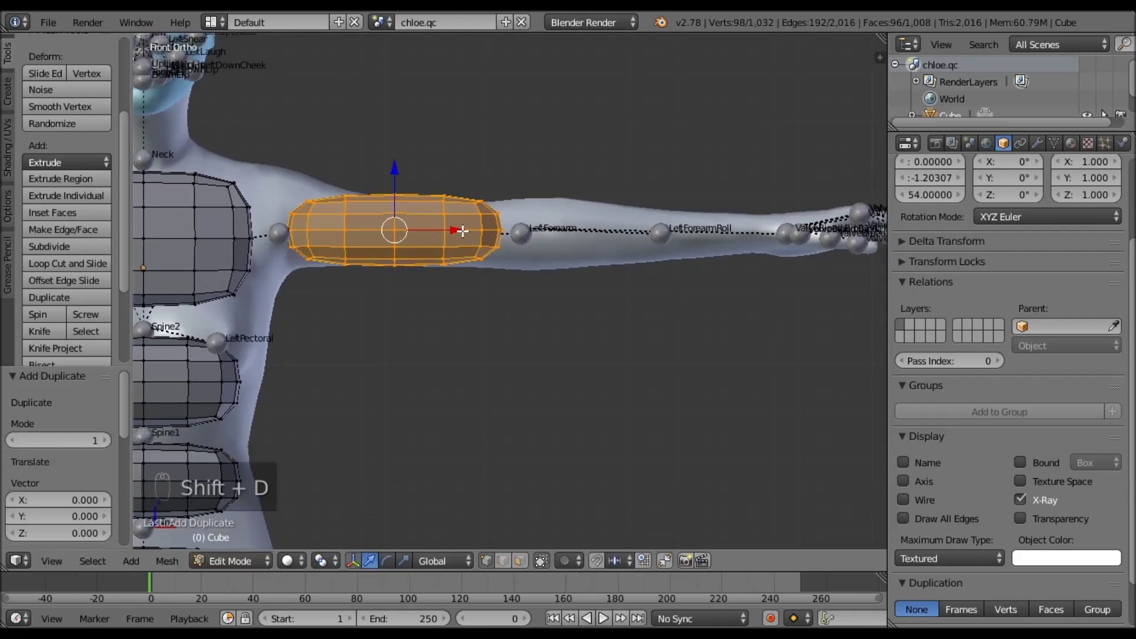
ctrl+drag(462, 230, 711, 246)
shift+middle_drag(714, 279, 612, 308)
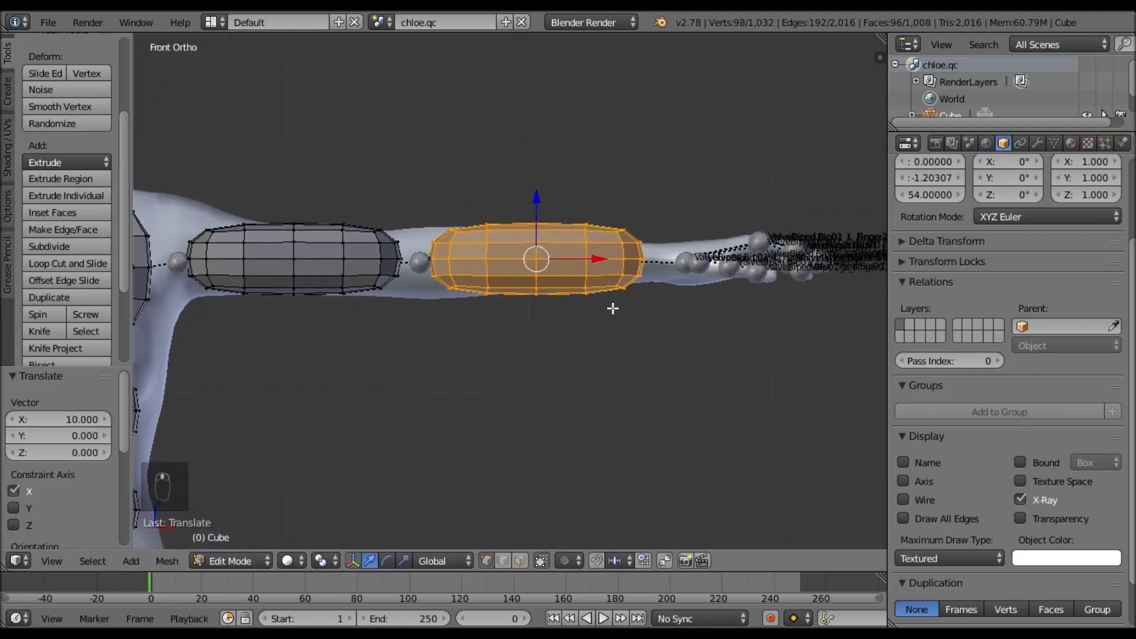
- Narrow the forearm box slightly along Y and shift it about -0.084 and -0.115 along Y to follow the forearm
key(KP_7)
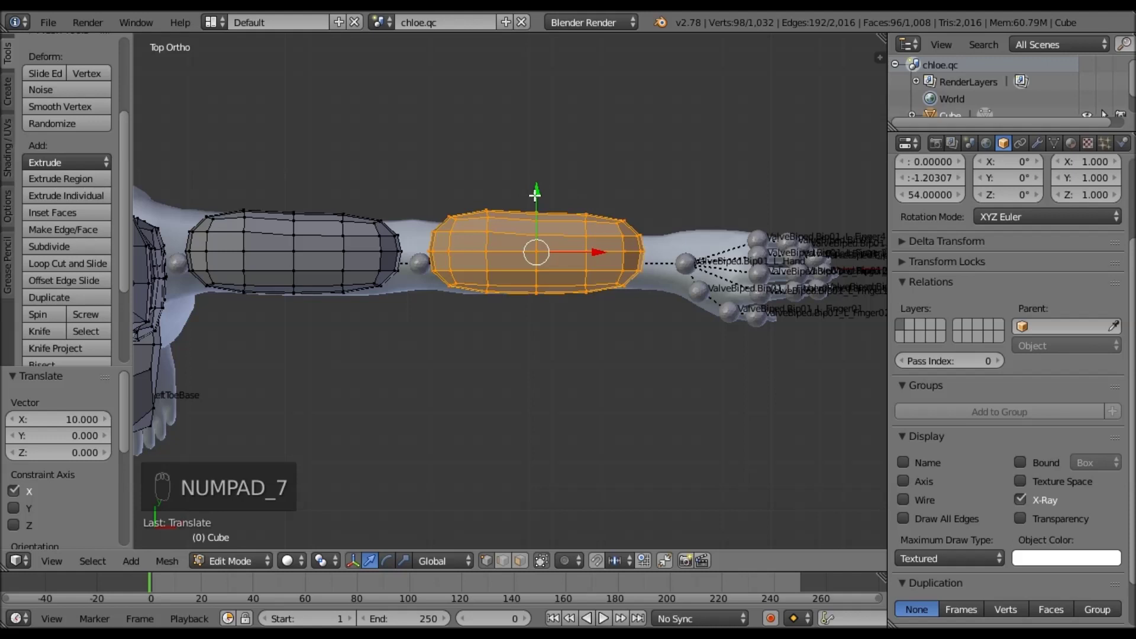
key(z)
drag(534, 194, 541, 213)
key(s)
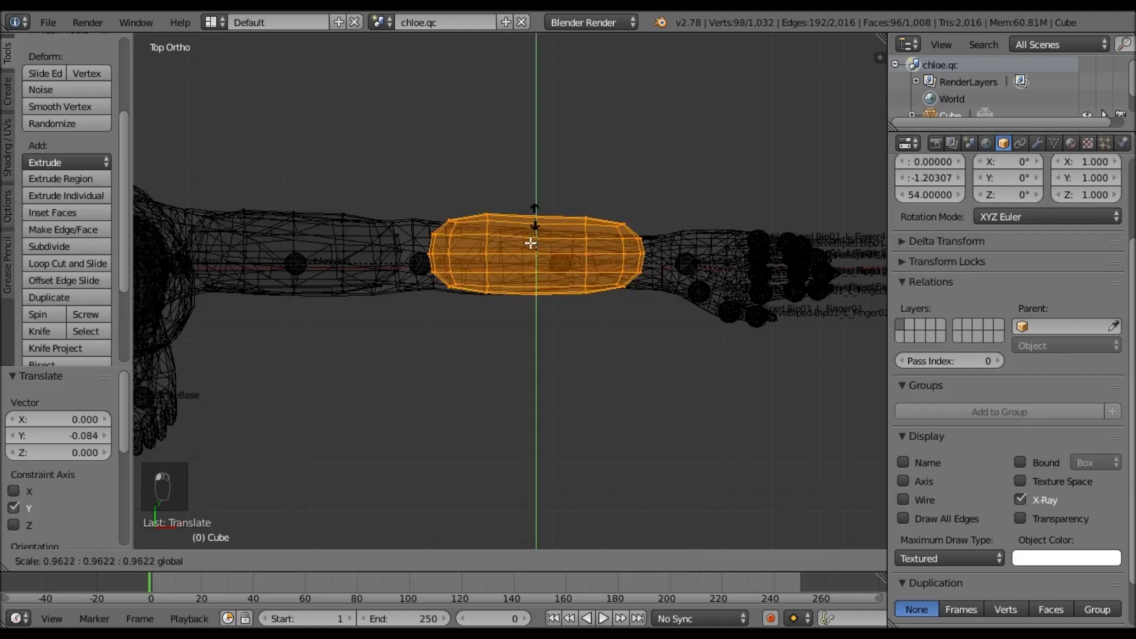
click(532, 211)
drag(538, 202, 544, 219)
- Scale the forearm box about 1.046 times along X and shift it about 0.236 and 0.113 along X and -0.123 along Z
scroll(610, 243, up, 2)
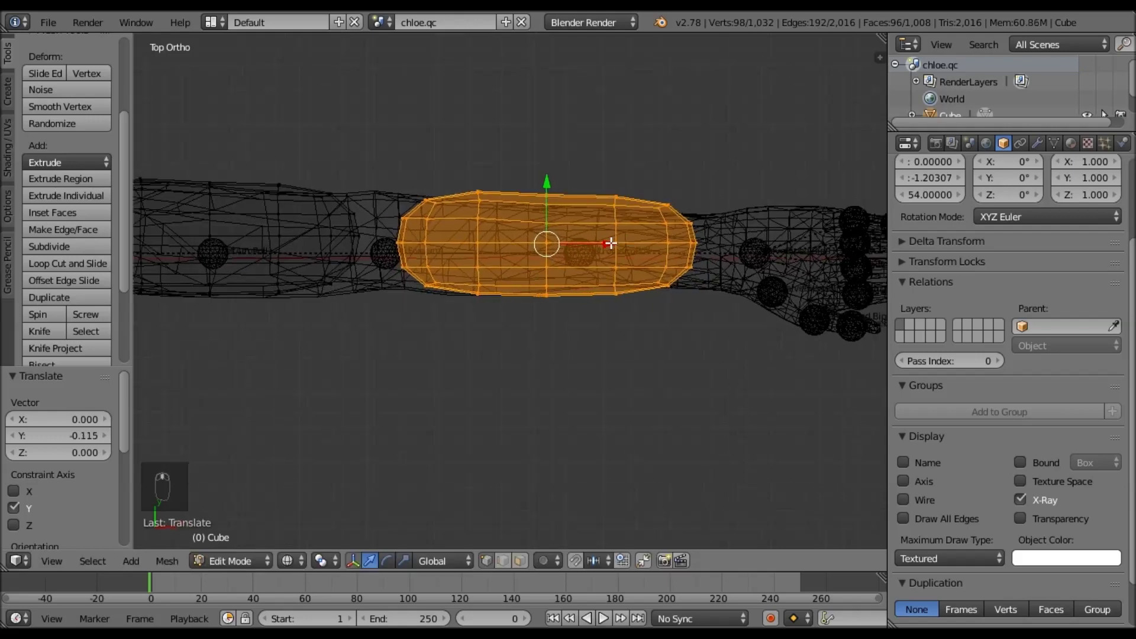
drag(606, 243, 686, 258)
key(s)
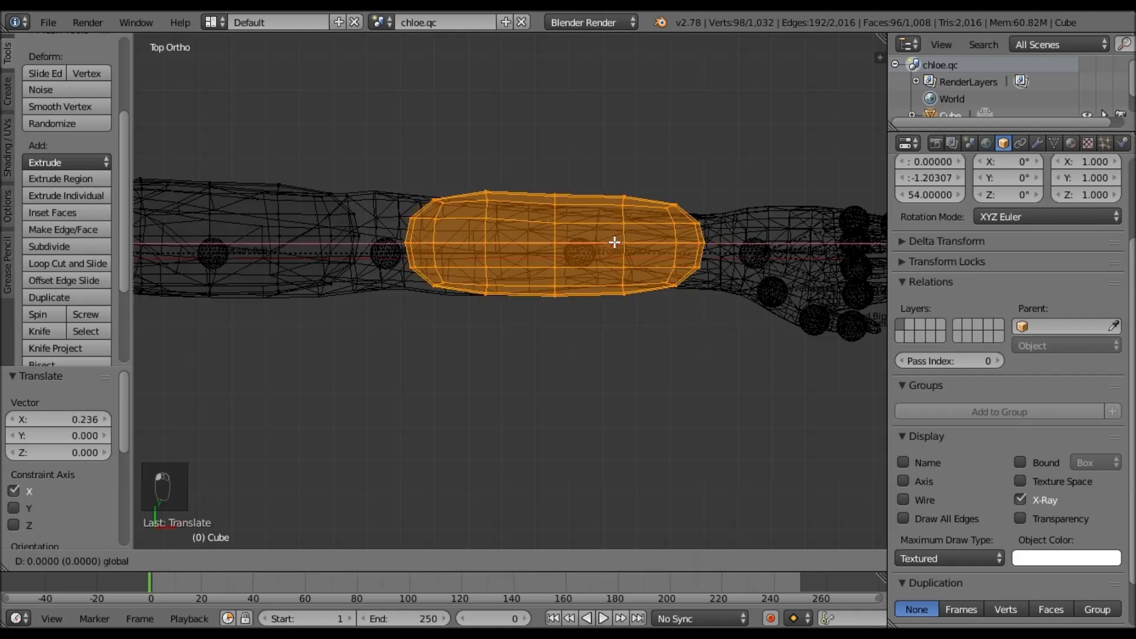
click(642, 247)
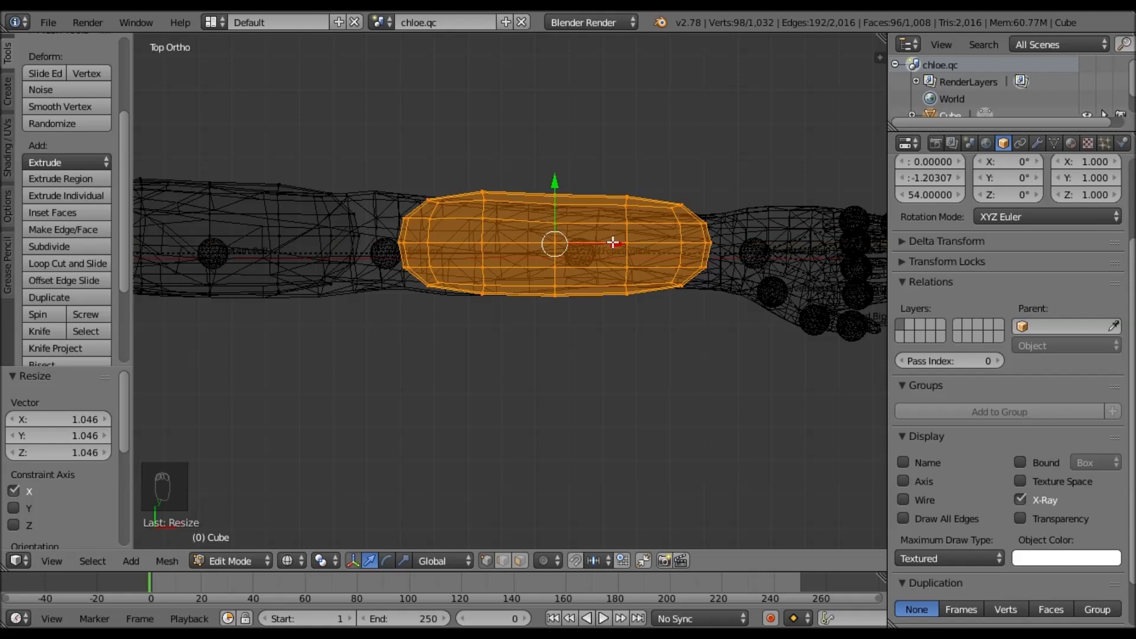
drag(638, 249, 657, 254)
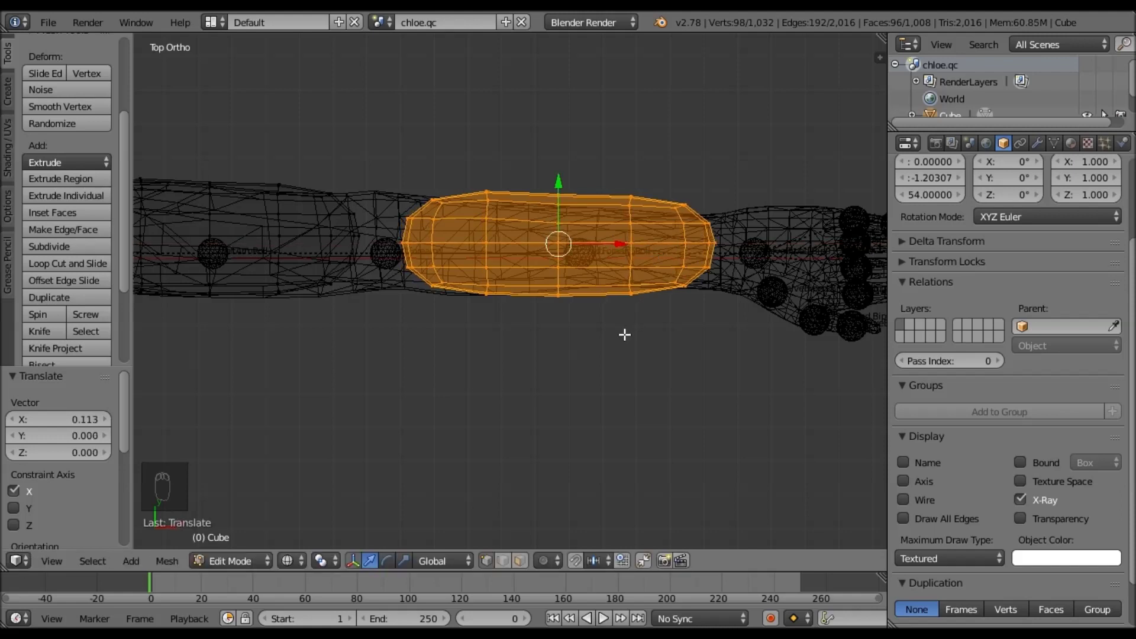
key(KP_1)
drag(560, 186, 576, 227)
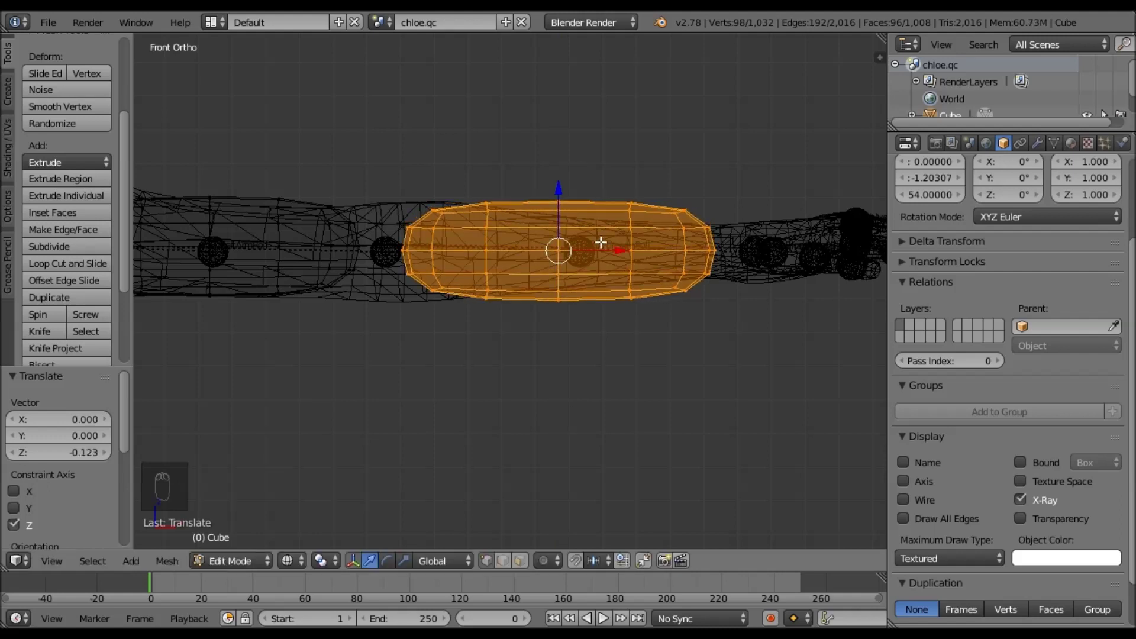
- Select the upper and lower vertices at the forearm box's wrist end and scale them closer together along Z
scroll(721, 302, up, 2)
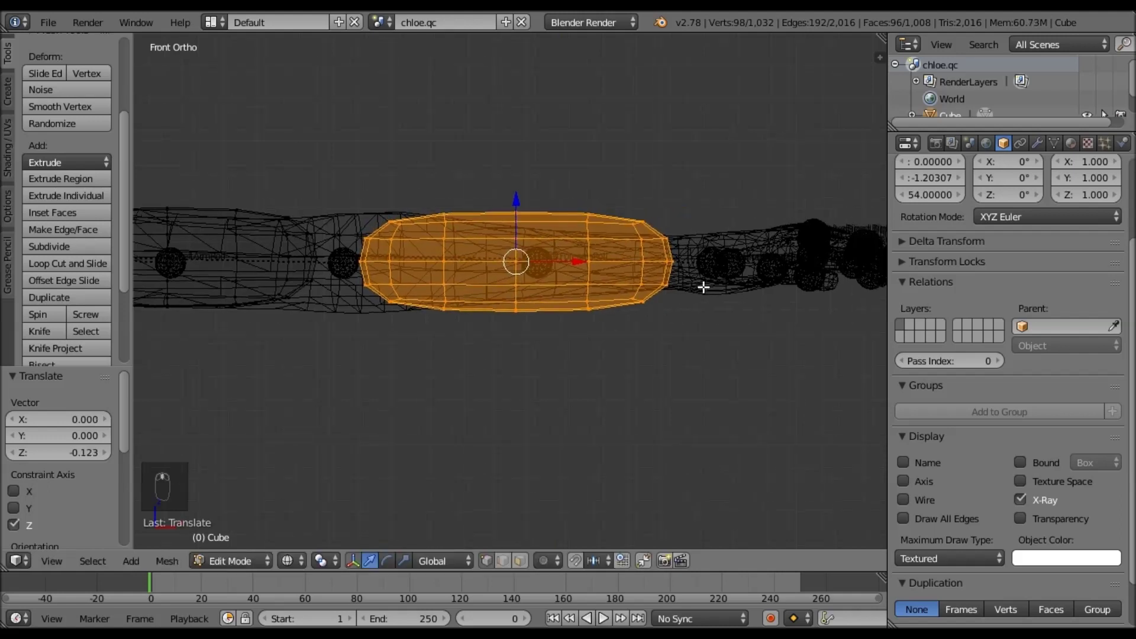
key(a)
mouse_move(604, 213)
ctrl+mouse_down()
mouse_move(712, 177)
mouse_move(720, 192)
ctrl+mouse_up()
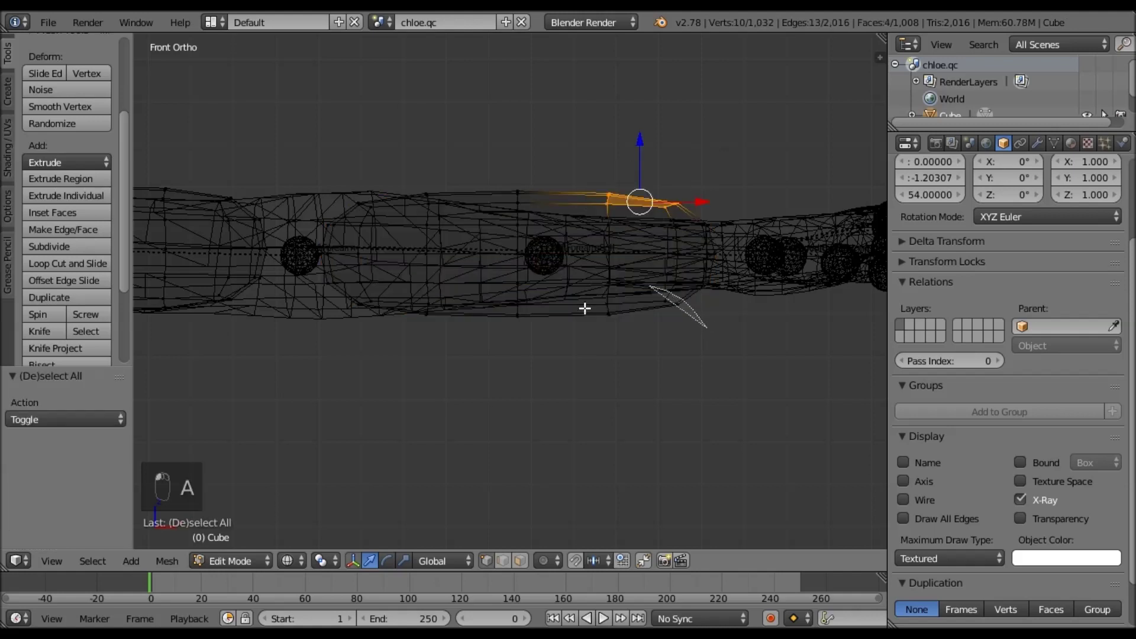
ctrl+drag(584, 308, 586, 298)
key(s)
key(z)
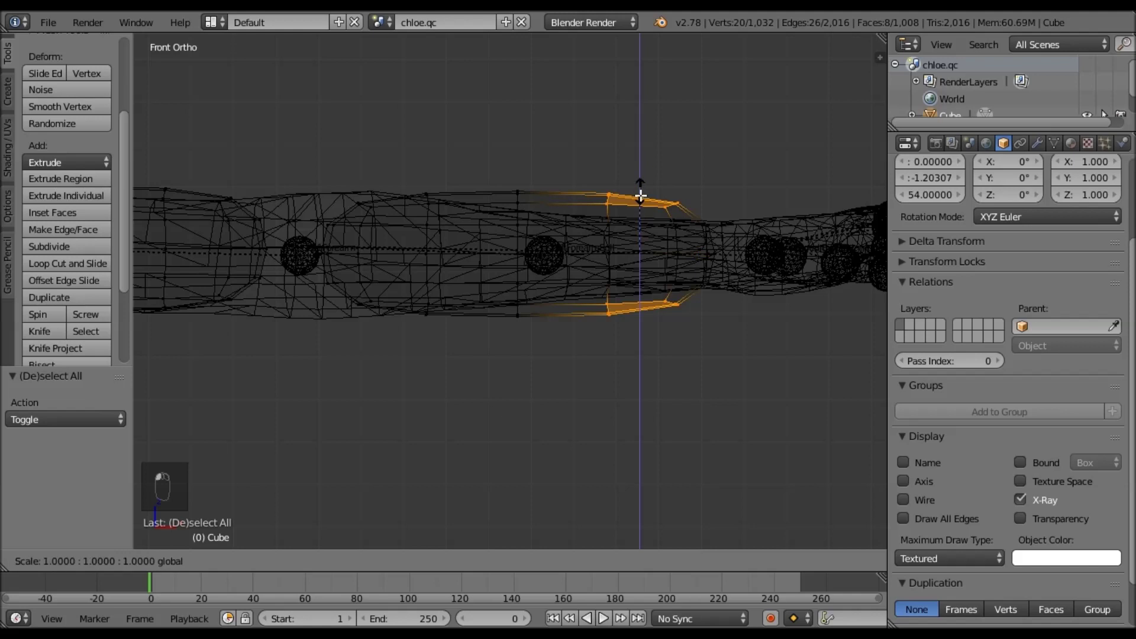
click(648, 278)
- Scale the forearm box's middle vertex ring about 0.944 times along Z to smooth the taper towards the wrist
key(a)
mouse_move(495, 151)
ctrl+mouse_down()
mouse_move(501, 325)
mouse_move(551, 255)
mouse_move(542, 129)
ctrl+mouse_up()
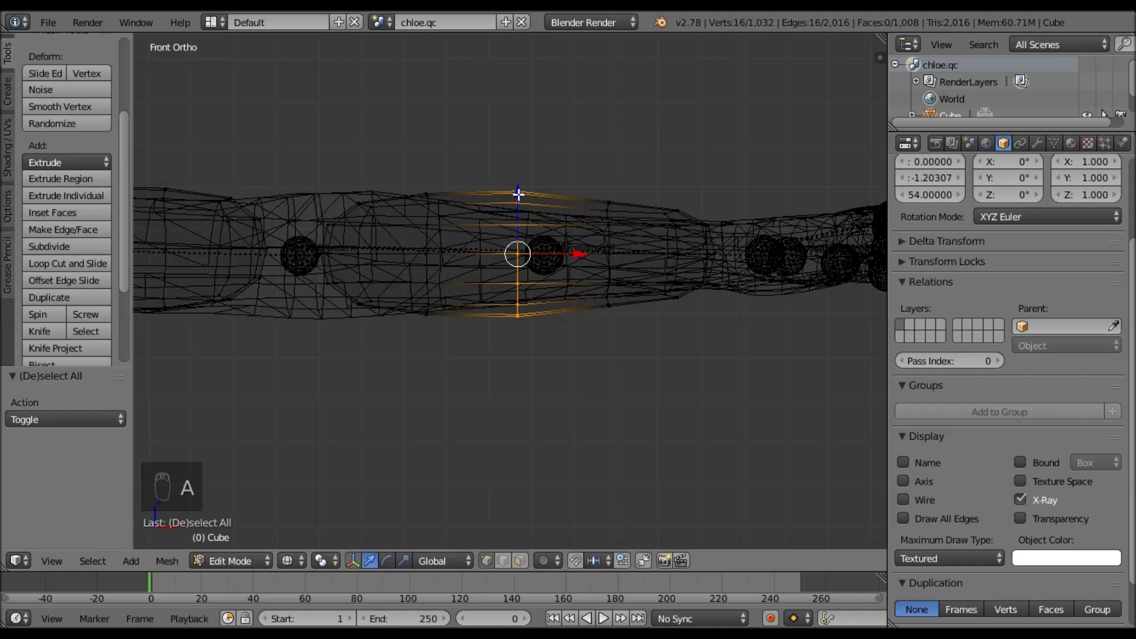
key(s)
key(z)
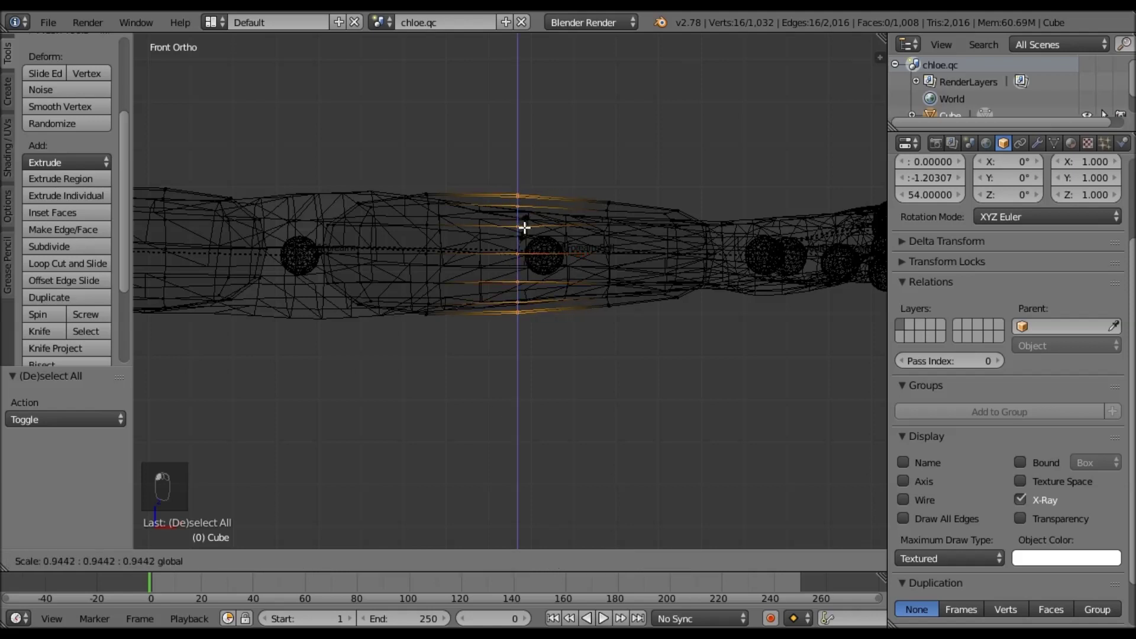
click(525, 228)
key(a)
key(z)
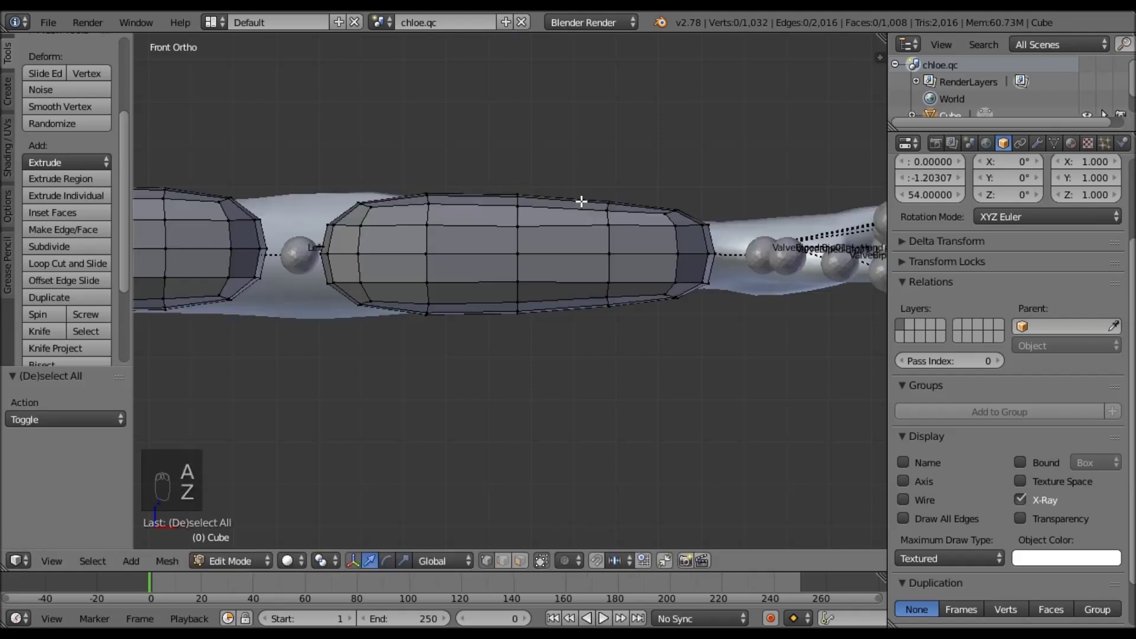
- Duplicate the left upper arm box and move the copy 20 along X onto the left hand
key(a)
scroll(575, 268, down, 4)
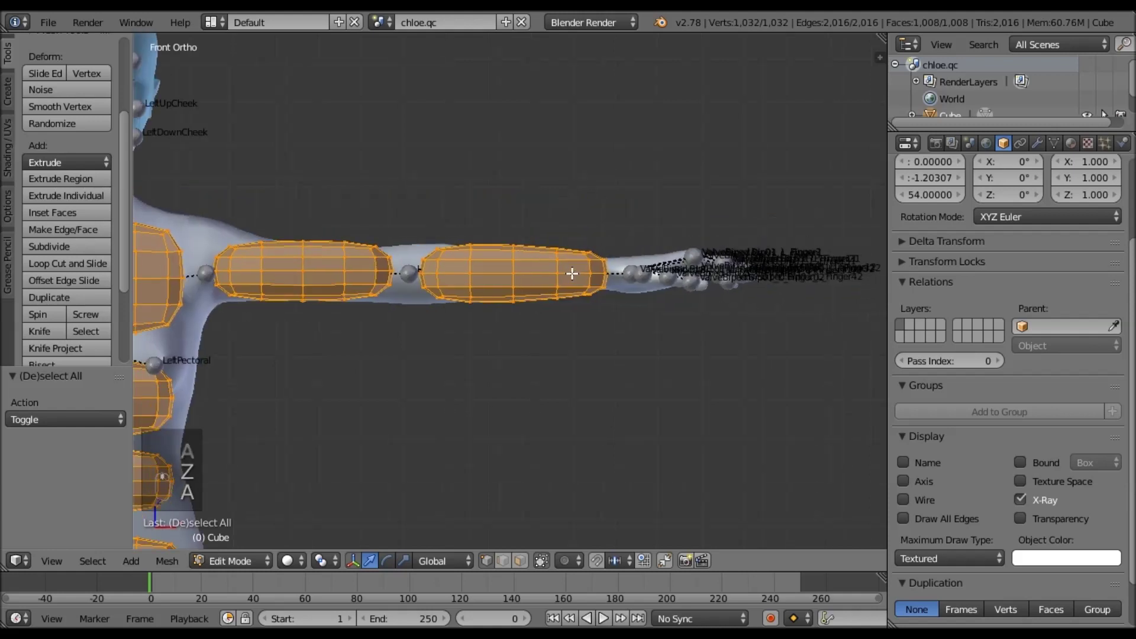
key(z)
key(a)
mouse_move(390, 338)
ctrl+mouse_down()
mouse_move(274, 218)
mouse_move(208, 247)
mouse_move(240, 359)
mouse_move(320, 351)
ctrl+mouse_up()
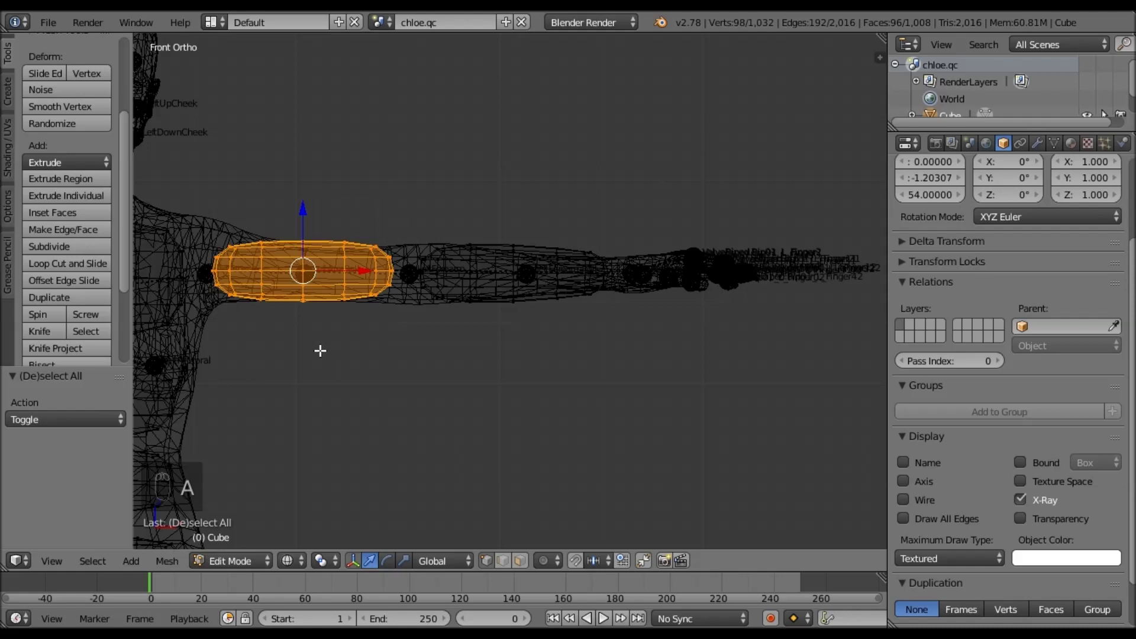
key(shift+d)
right_click(320, 351)
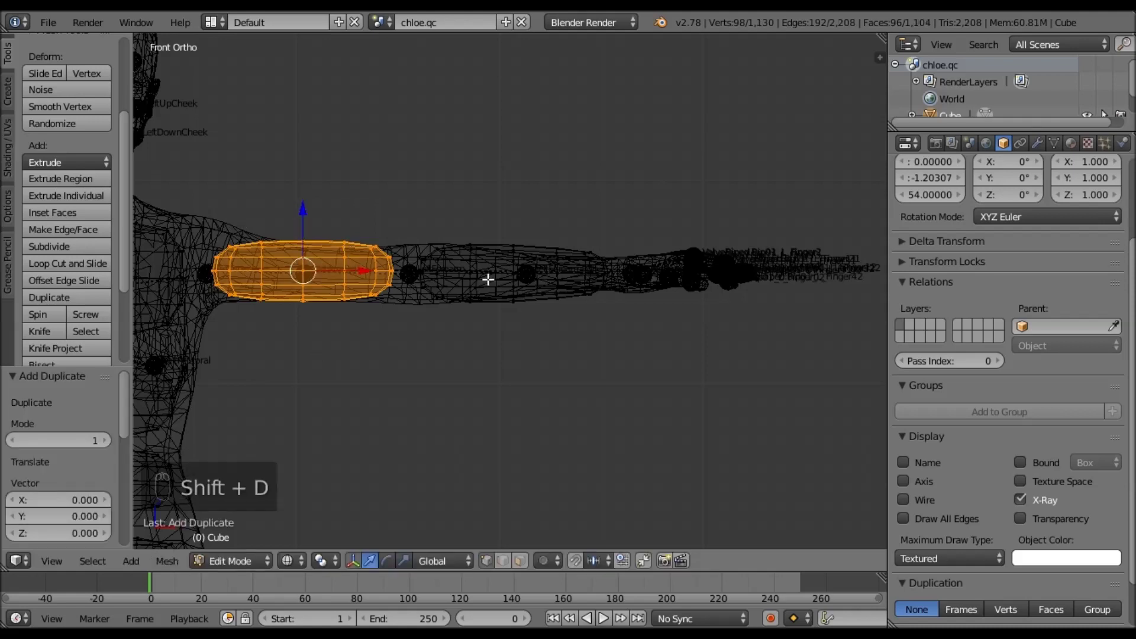
key(g)
key(x)
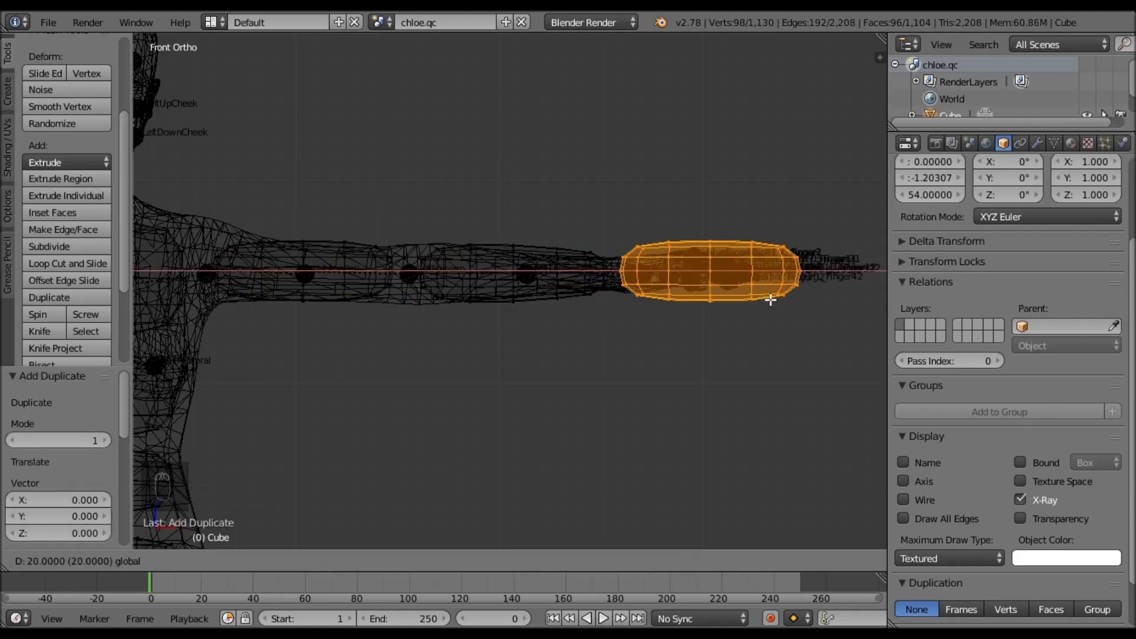
click(770, 300)
- Scale the hand box about 0.631 times along X and move it about -0.886 in X and -0.823 in Y over the hand
shift+middle_drag(771, 300, 626, 334)
key(KP_7)
scroll(627, 320, up, 2)
key(a)
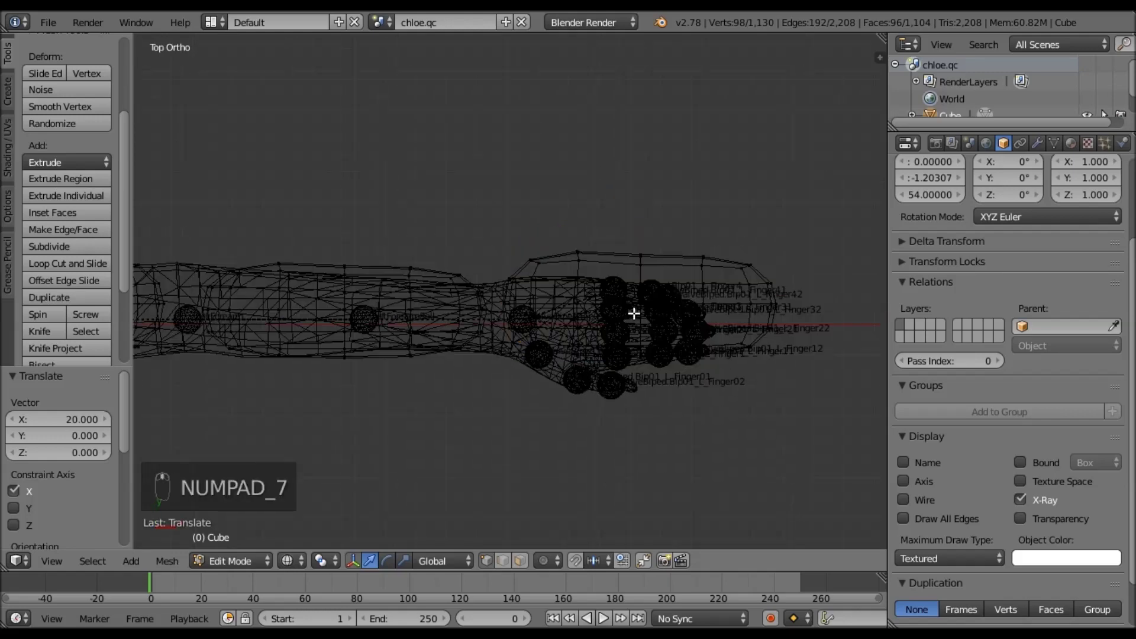
scroll(680, 310, down, 2)
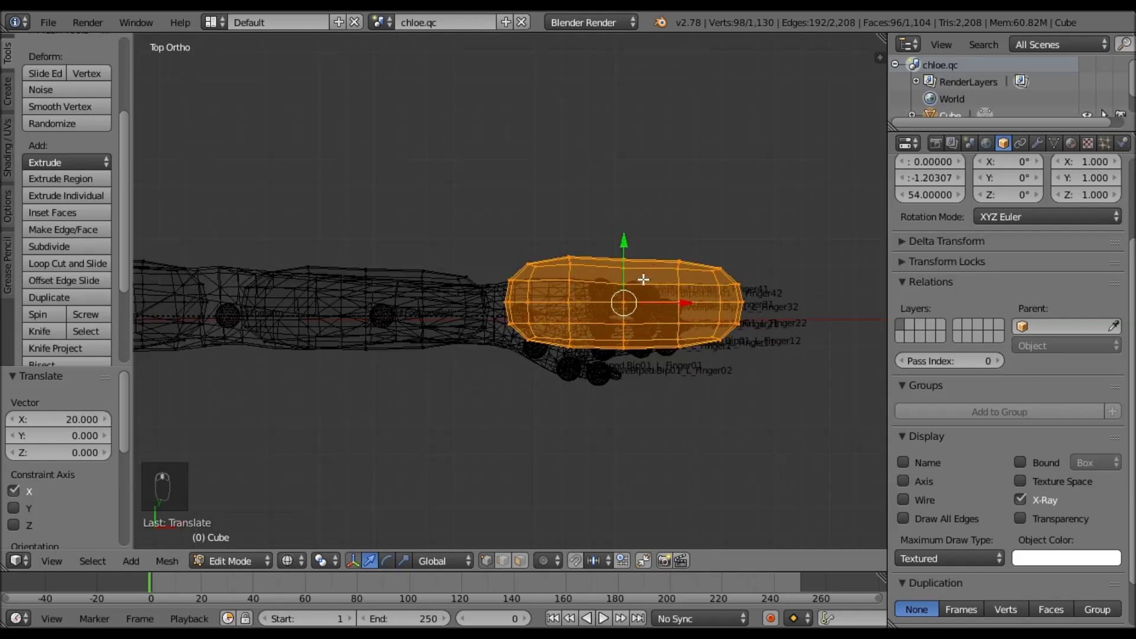
key(s)
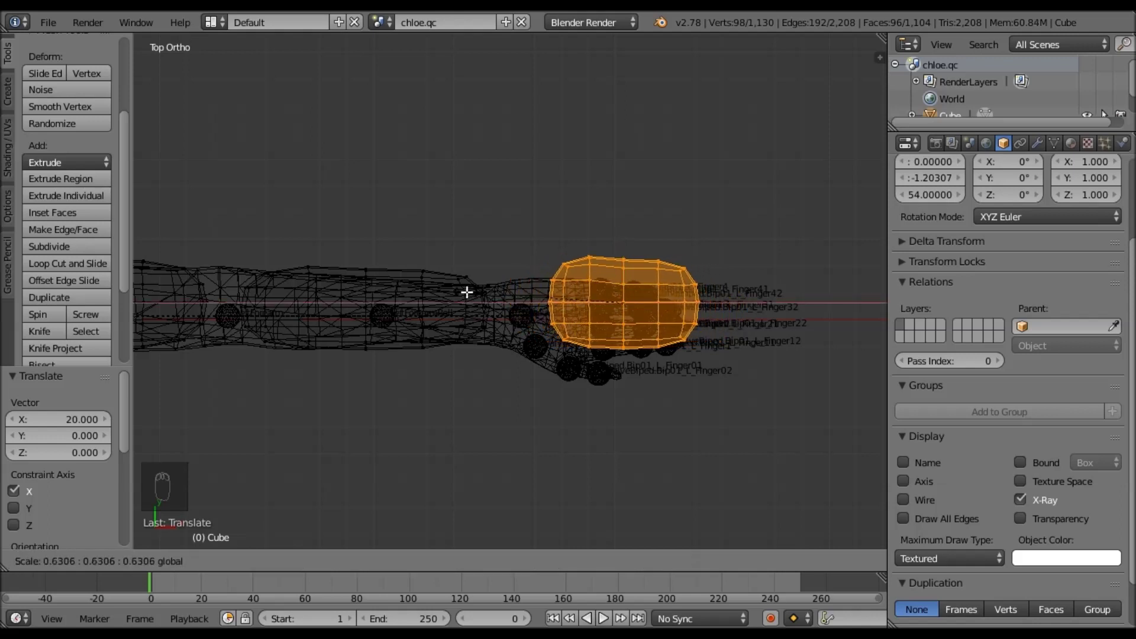
click(716, 294)
key(g)
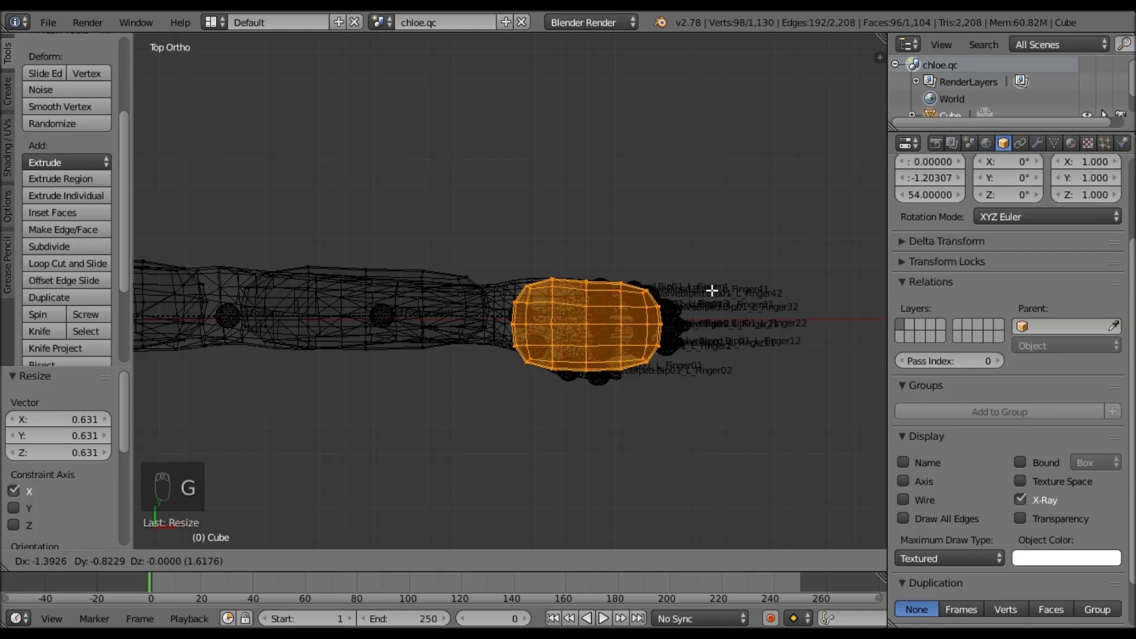
click(723, 291)
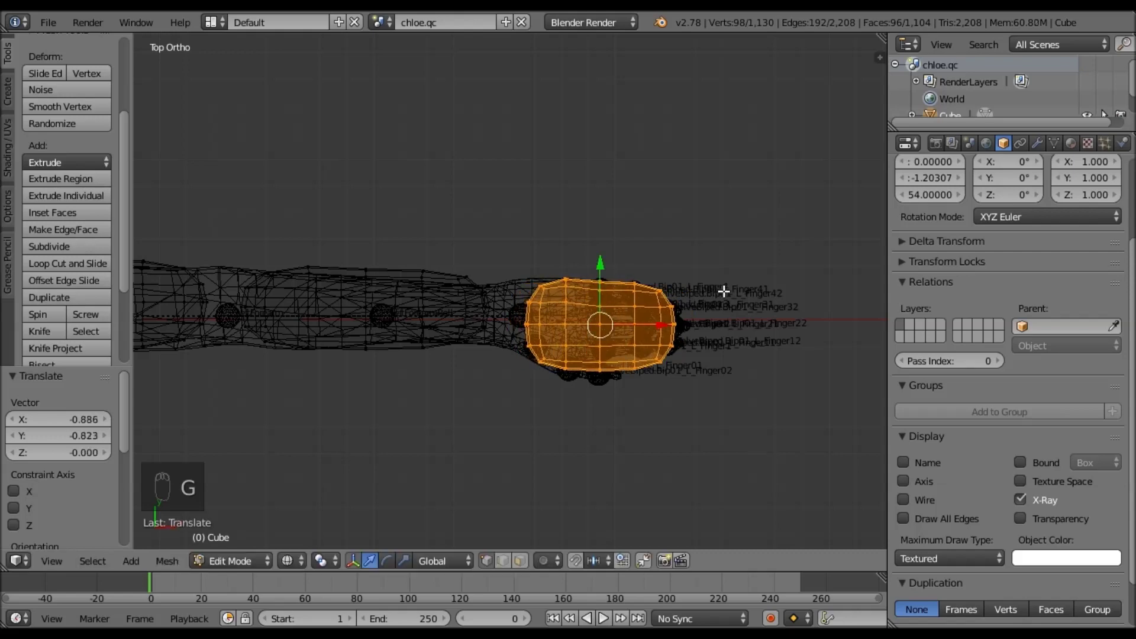
- Scale the left hand box about 0.808 times along Z to flatten it around the hand
key(KP_1)
ctrl+middle_drag(715, 282, 628, 278)
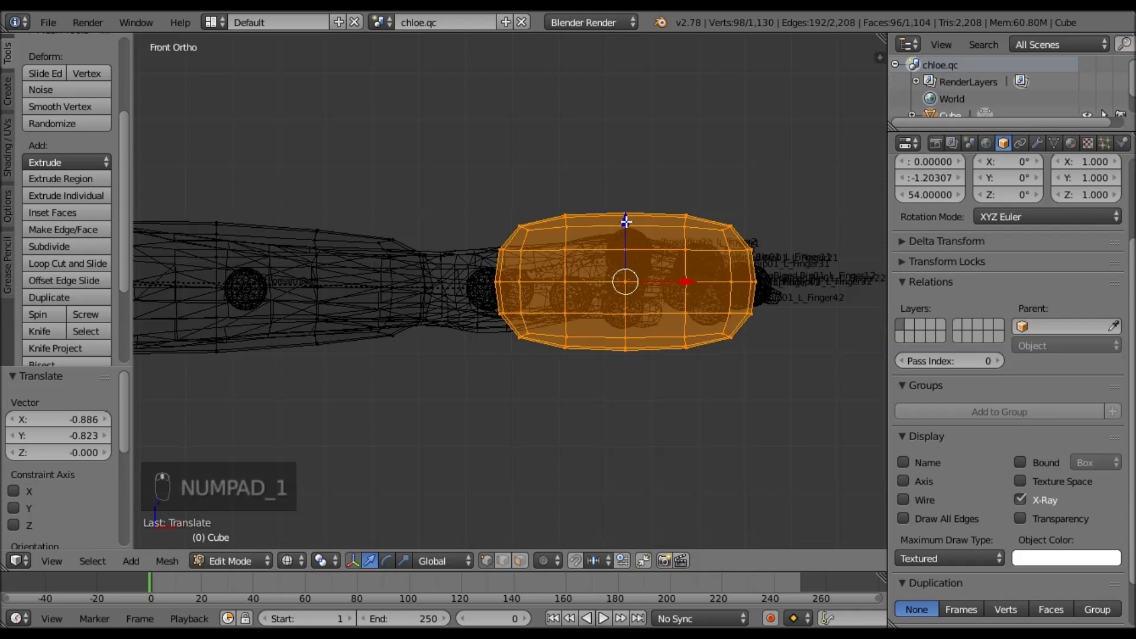
key(s)
key(z)
click(618, 336)
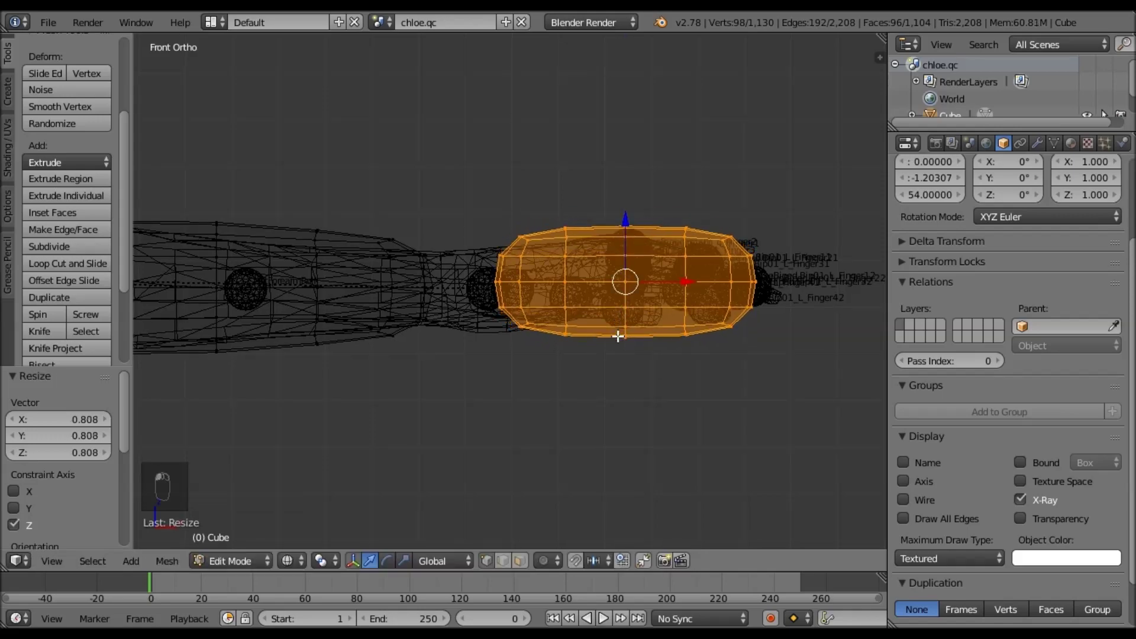
middle_drag(654, 368, 714, 349)
key(KP_1)
scroll(542, 355, down, 4)
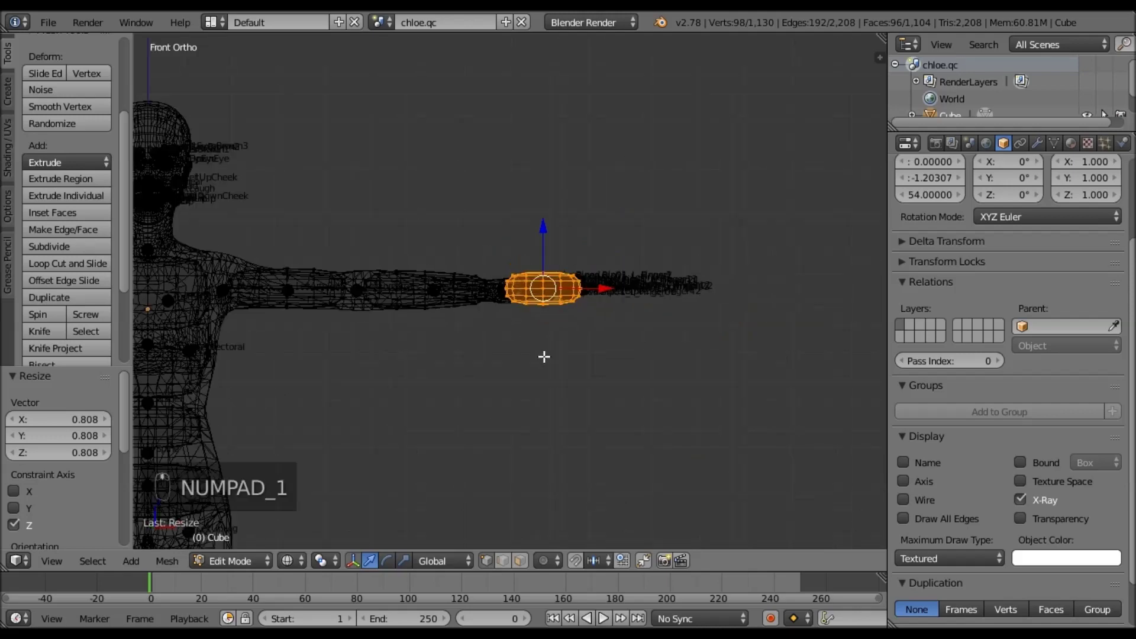
- Add the left upper arm and forearm boxes to the selected left hand box
shift+middle_drag(620, 362, 632, 368)
mouse_move(695, 390)
ctrl+mouse_down()
mouse_move(627, 397)
mouse_move(355, 343)
mouse_move(312, 302)
mouse_move(597, 163)
mouse_move(819, 202)
ctrl+mouse_up()
shift+middle_drag(551, 309, 708, 284)
ctrl+scroll(594, 301, right, 3)
scroll(621, 309, up, 2)
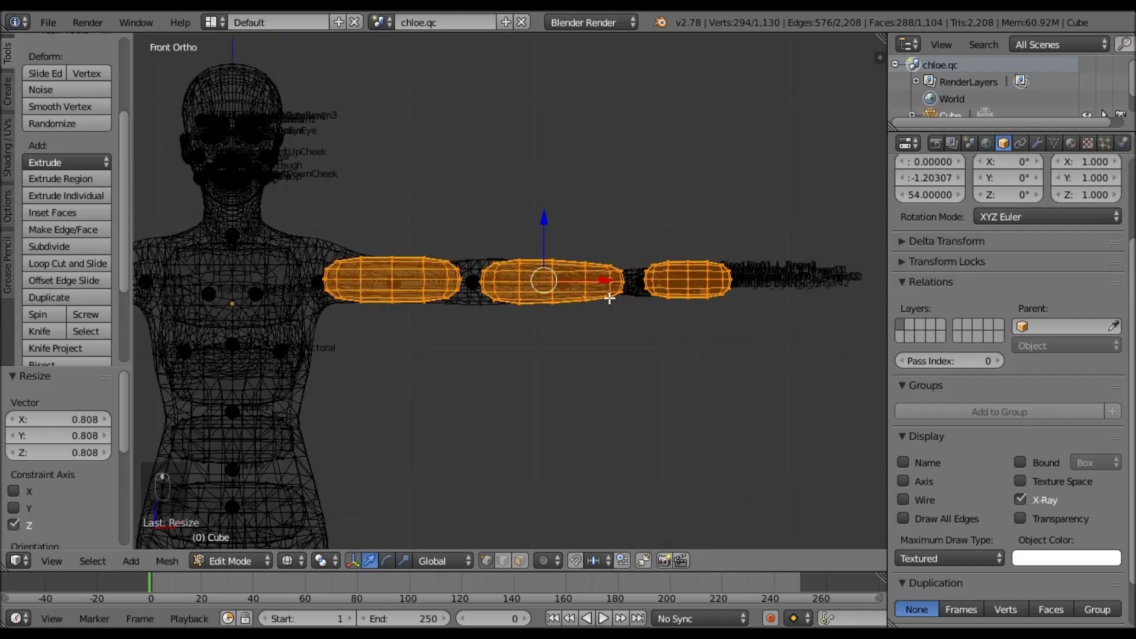
key(s)
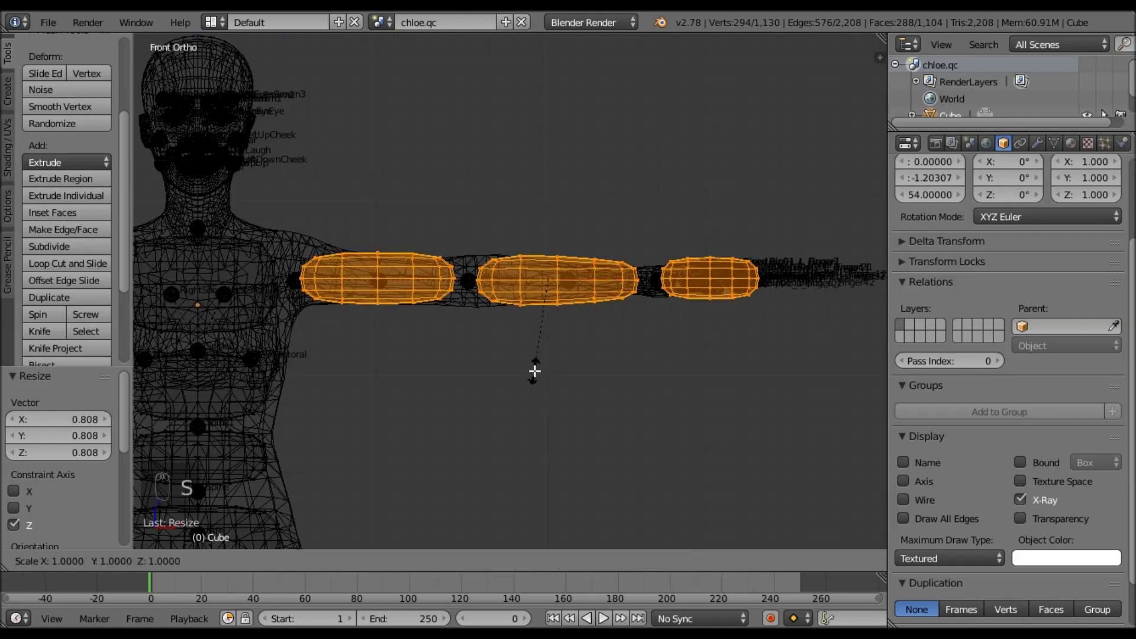
click(534, 371)
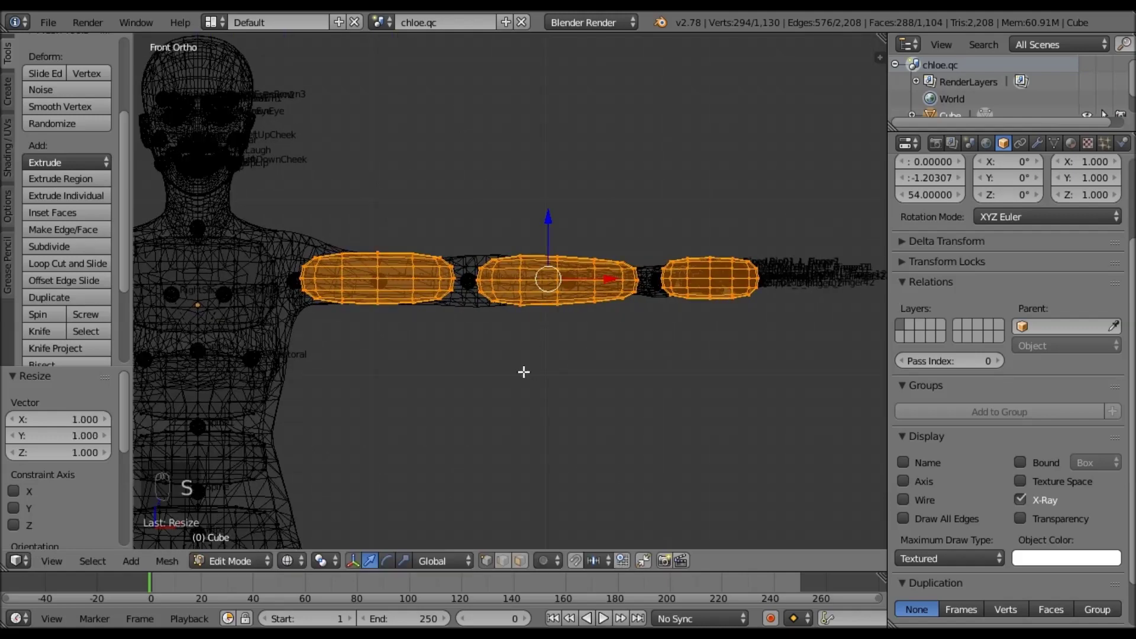
click(48, 418)
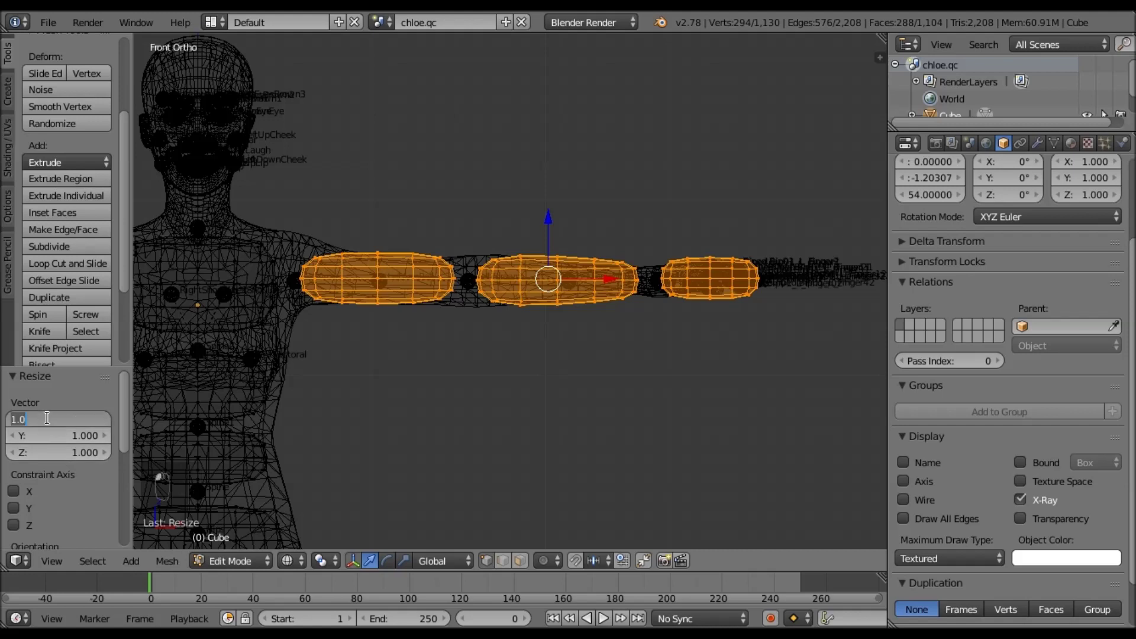
text(-1)
key(Return)
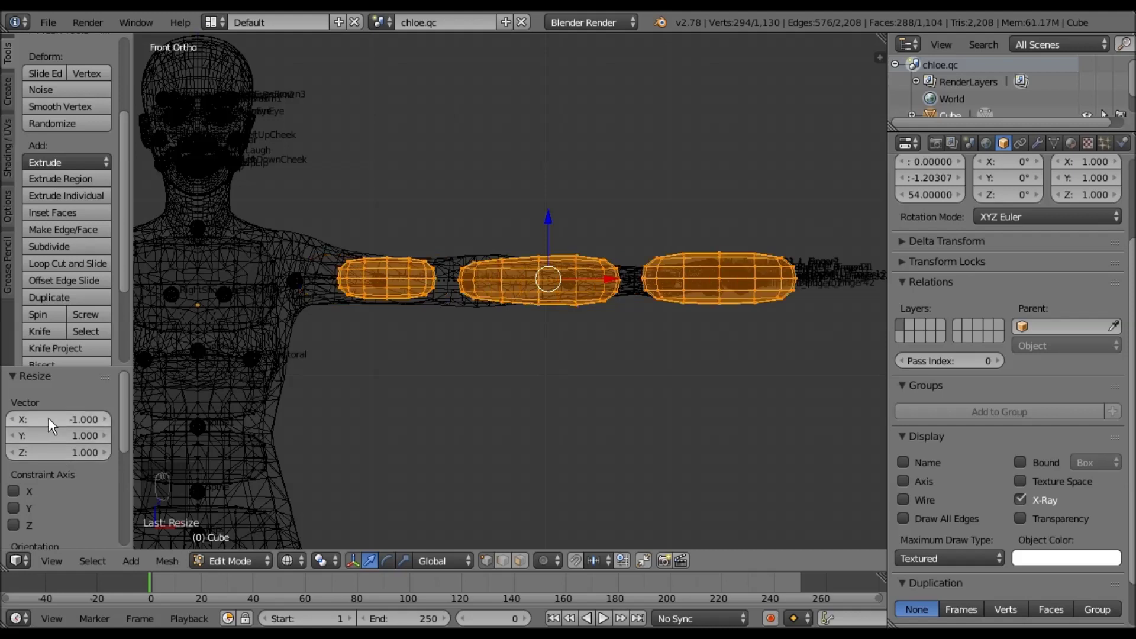
scroll(492, 327, down, 2)
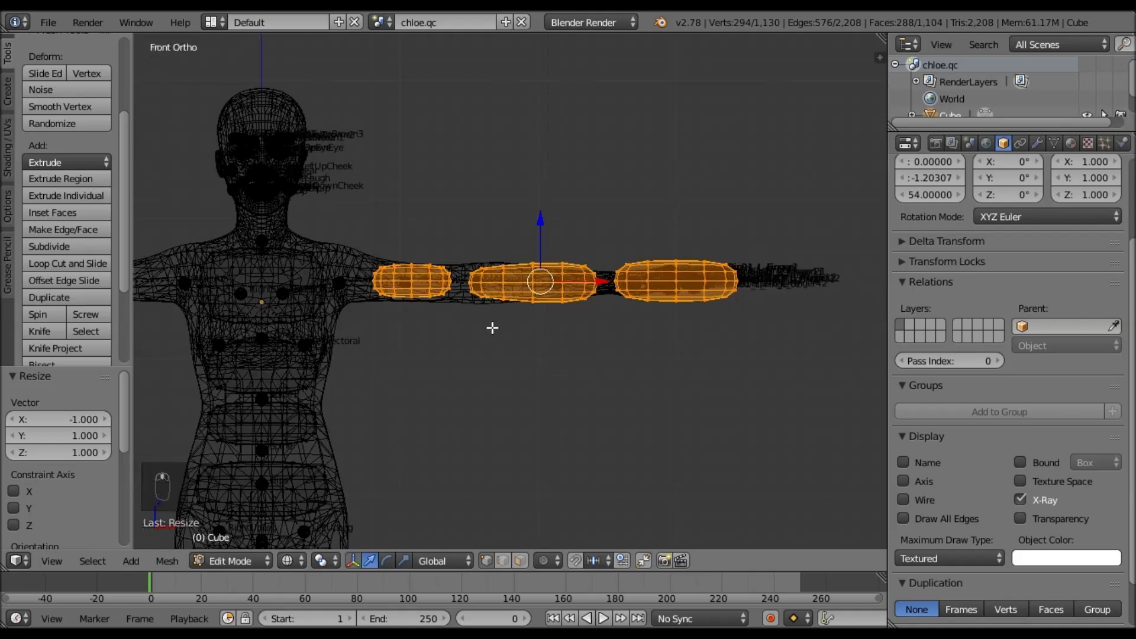
shift+middle_drag(625, 319, 745, 269)
key(g)
key(x)
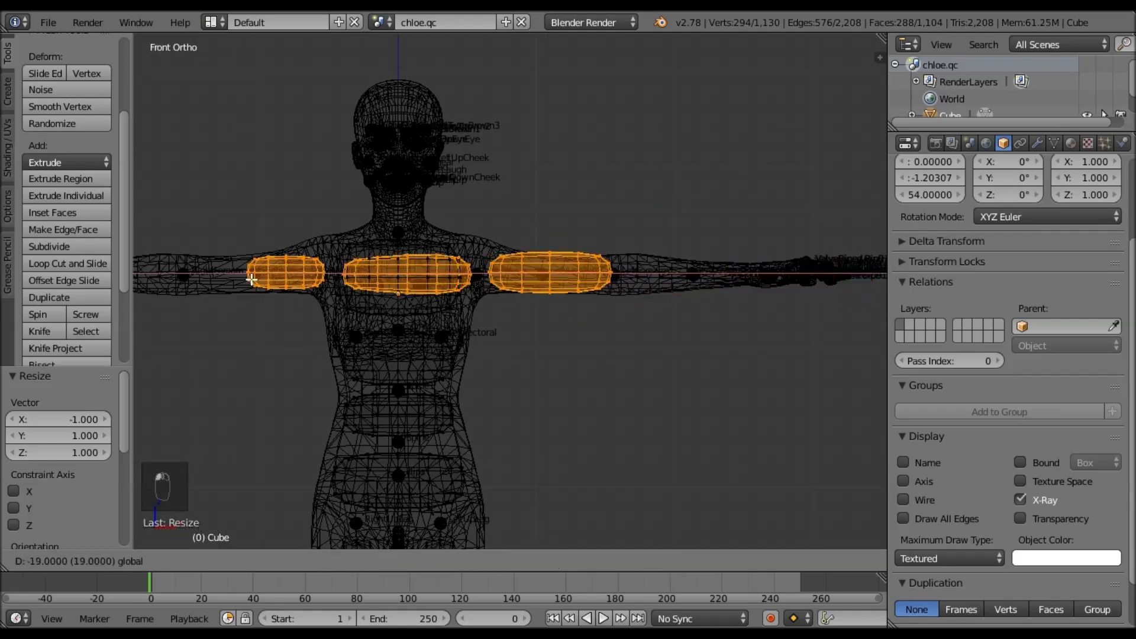
click(172, 286)
key(ctrl+z)
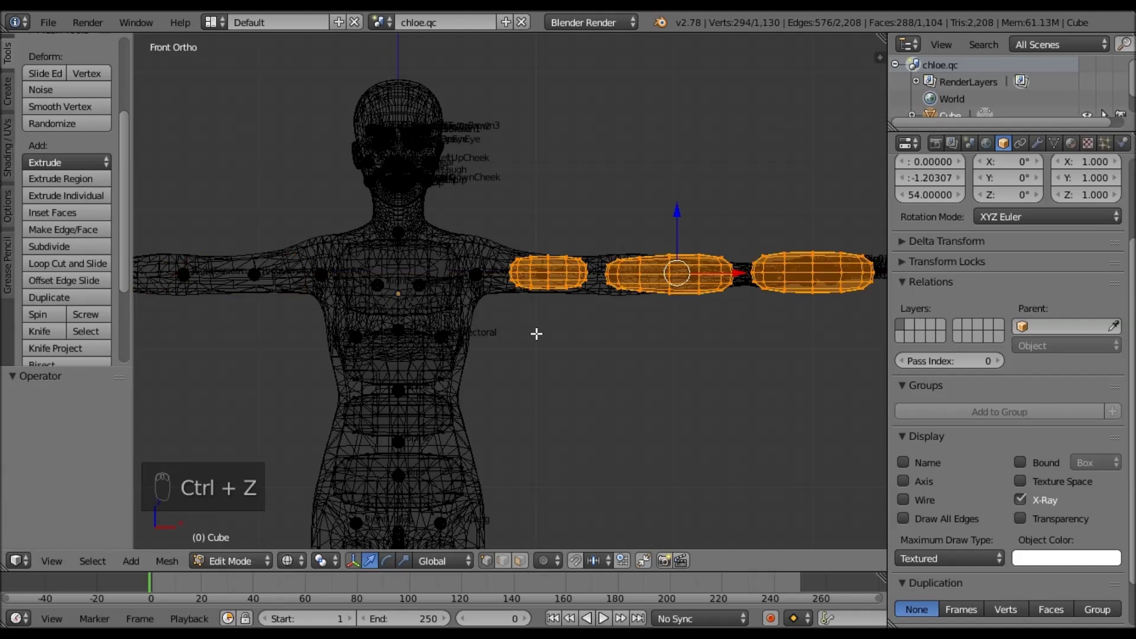
key(ctrl+z)
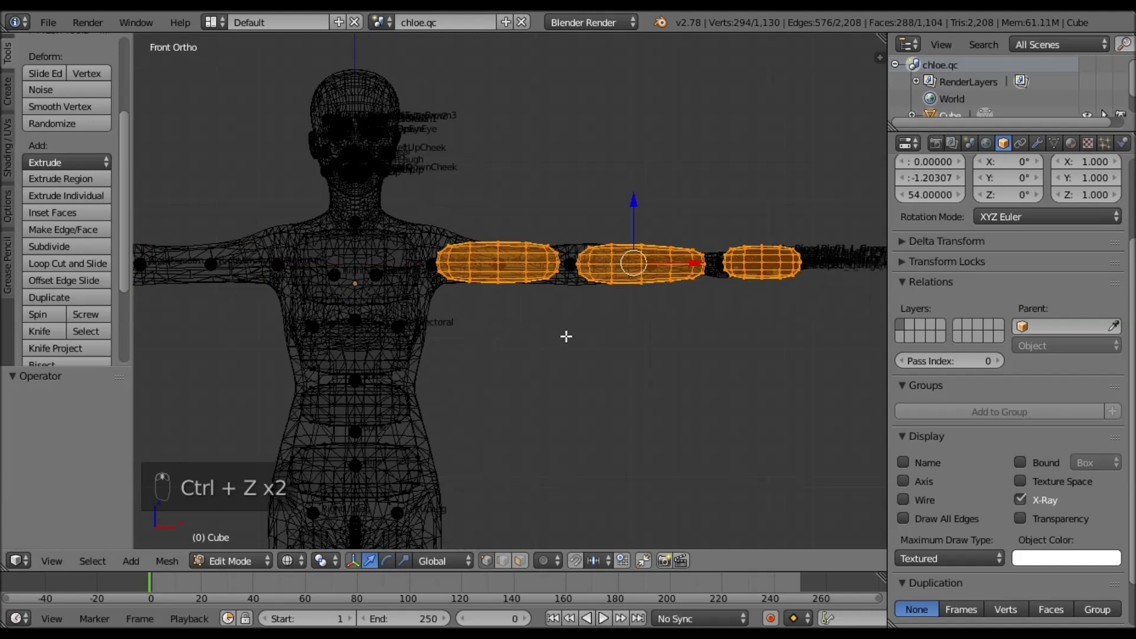
- Duplicate the three left arm boxes and move the copies -45 along X onto the opposite arm
key(shift+d)
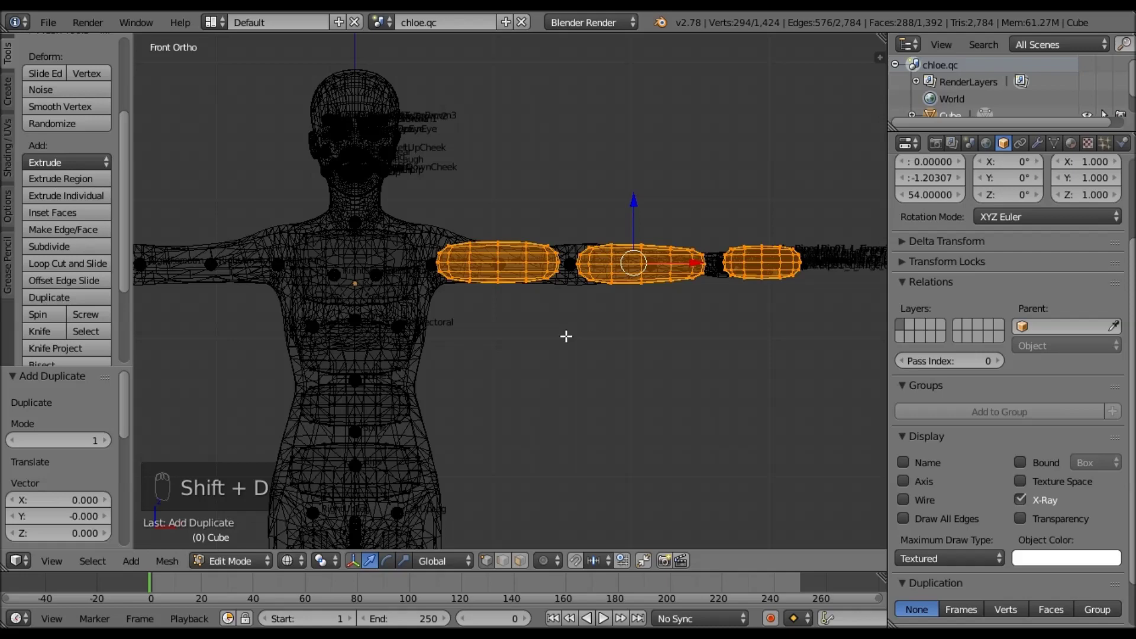
scroll(628, 285, down, 2)
ctrl+drag(649, 273, 226, 273)
shift+middle_drag(455, 353, 594, 378)
scroll(591, 332, up, 2)
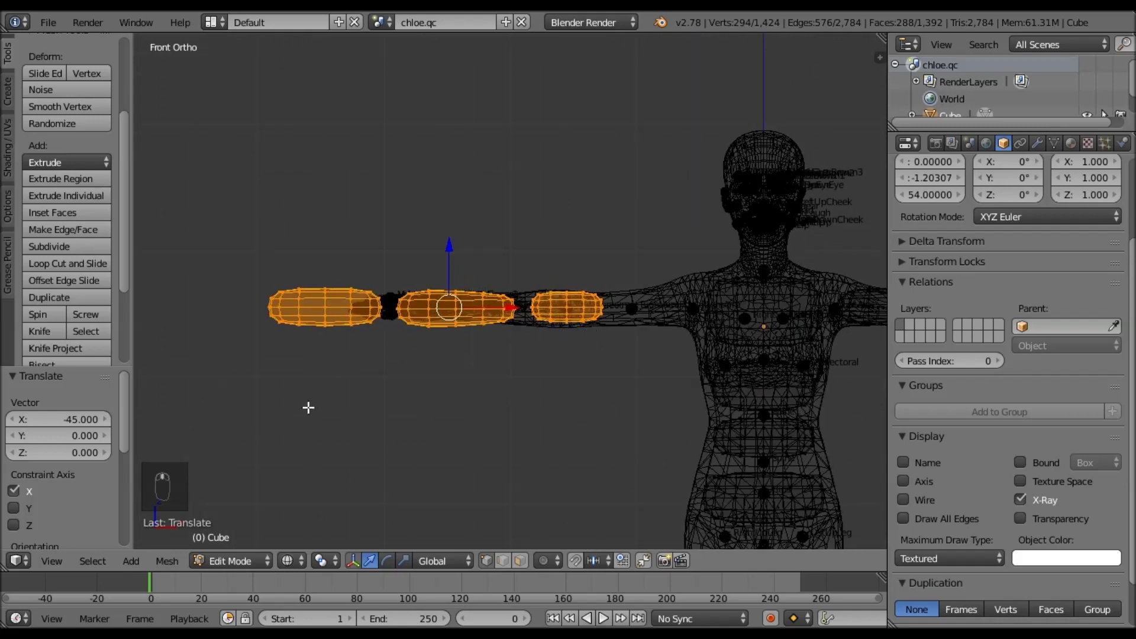
- Mirror the copied arm boxes by scaling them -1 along X
key(s)
click(310, 408)
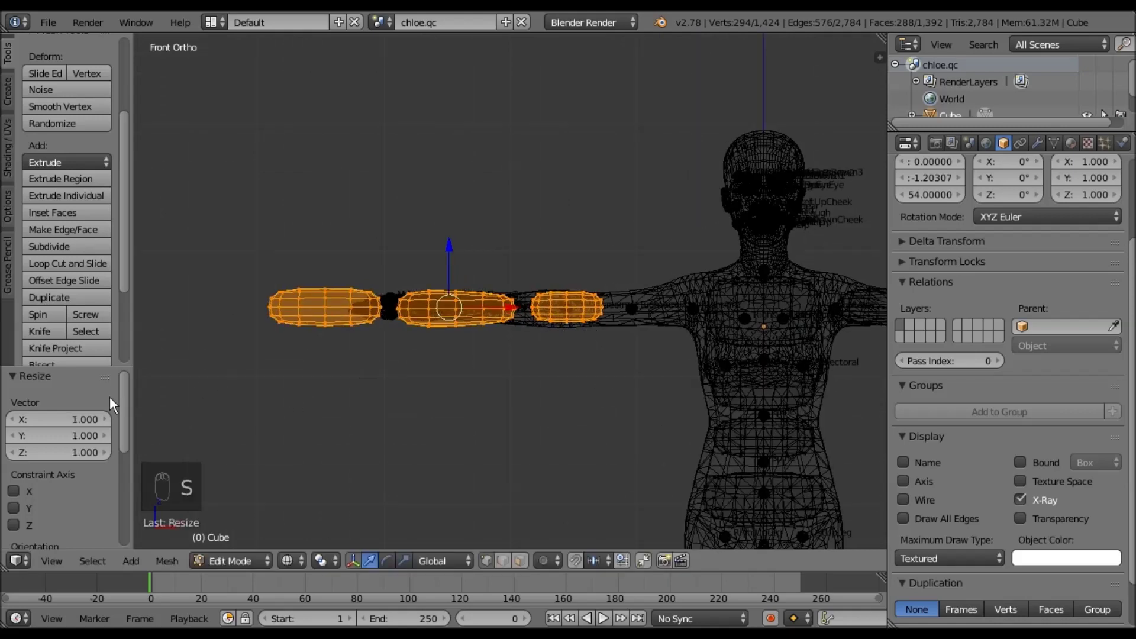
click(79, 411)
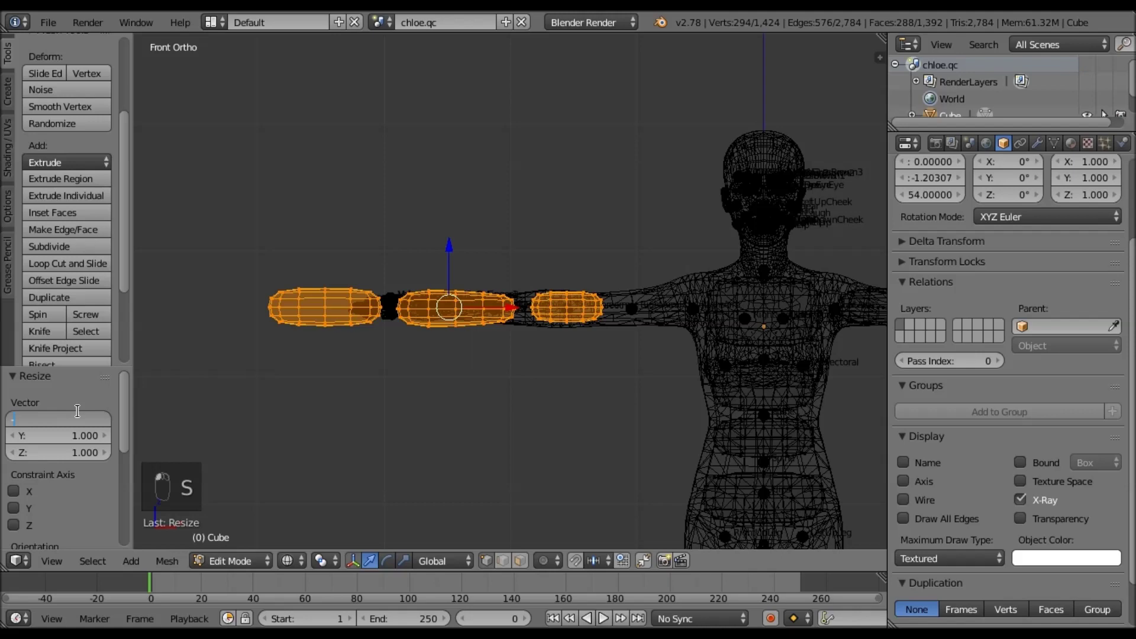
text(-1)
key(Return)
shift+middle_drag(599, 269, 561, 258)
scroll(561, 259, up, 4)
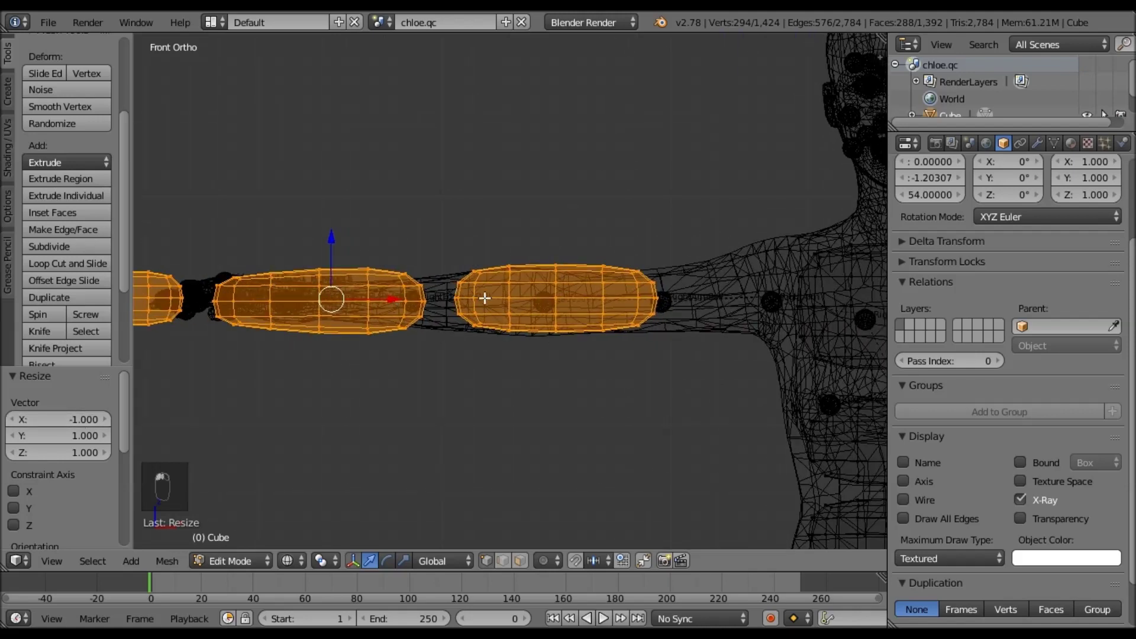
- Move the mirrored boxes 6 along X, and shift them about -1.48 along X to fit the right arm segments
drag(395, 301, 525, 309)
middle_drag(573, 253, 577, 384)
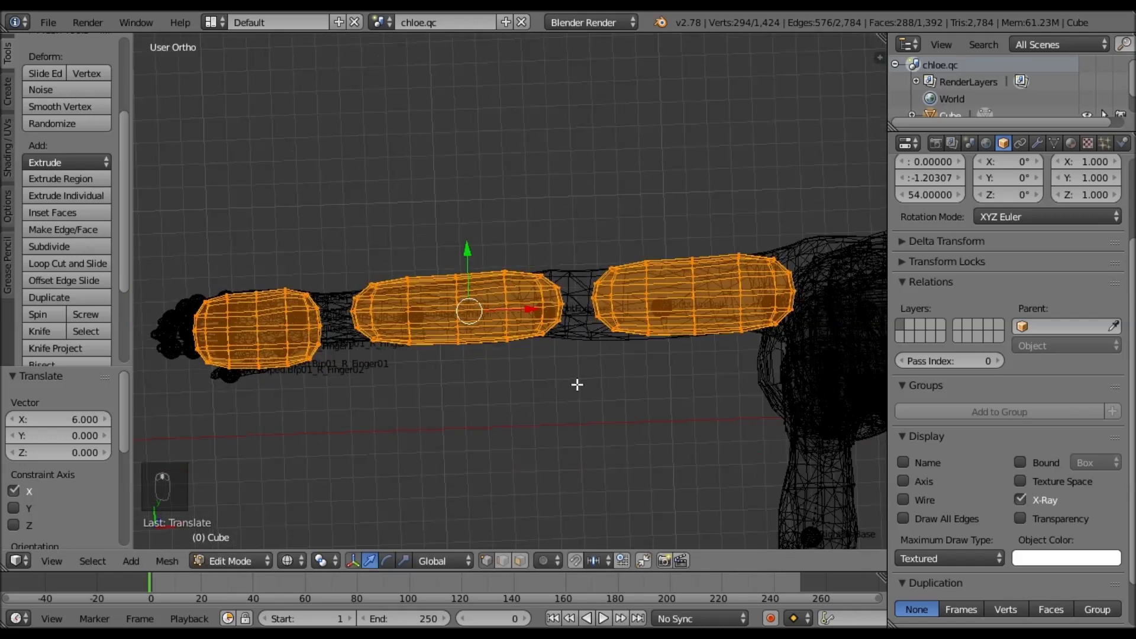
key(KP_7)
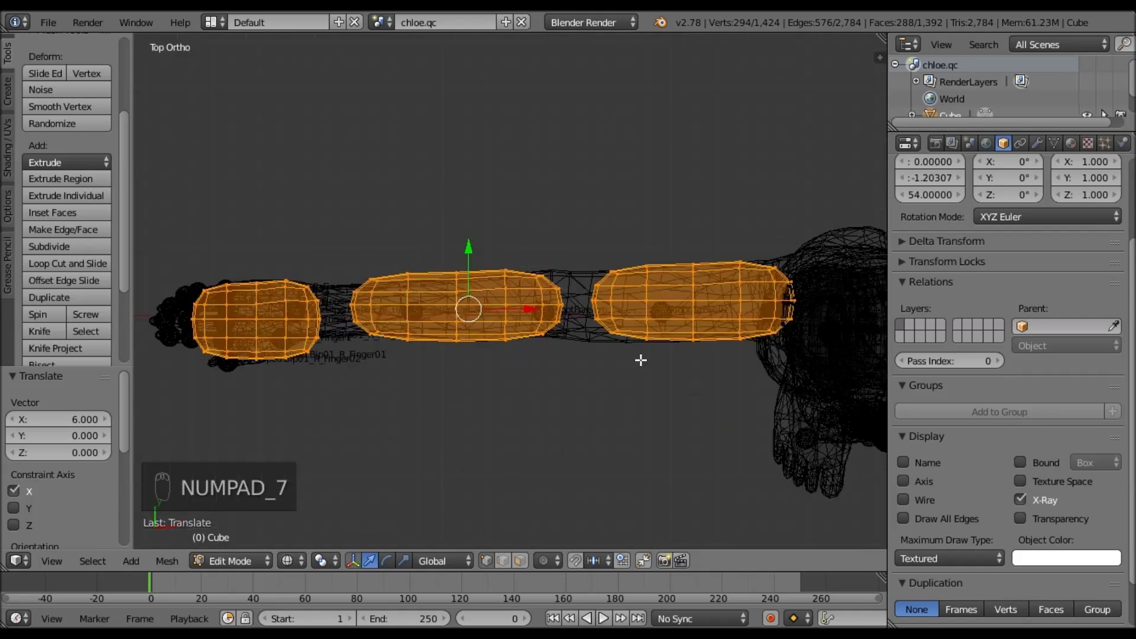
shift+middle_drag(579, 348, 576, 345)
scroll(536, 320, up, 2)
drag(509, 310, 467, 320)
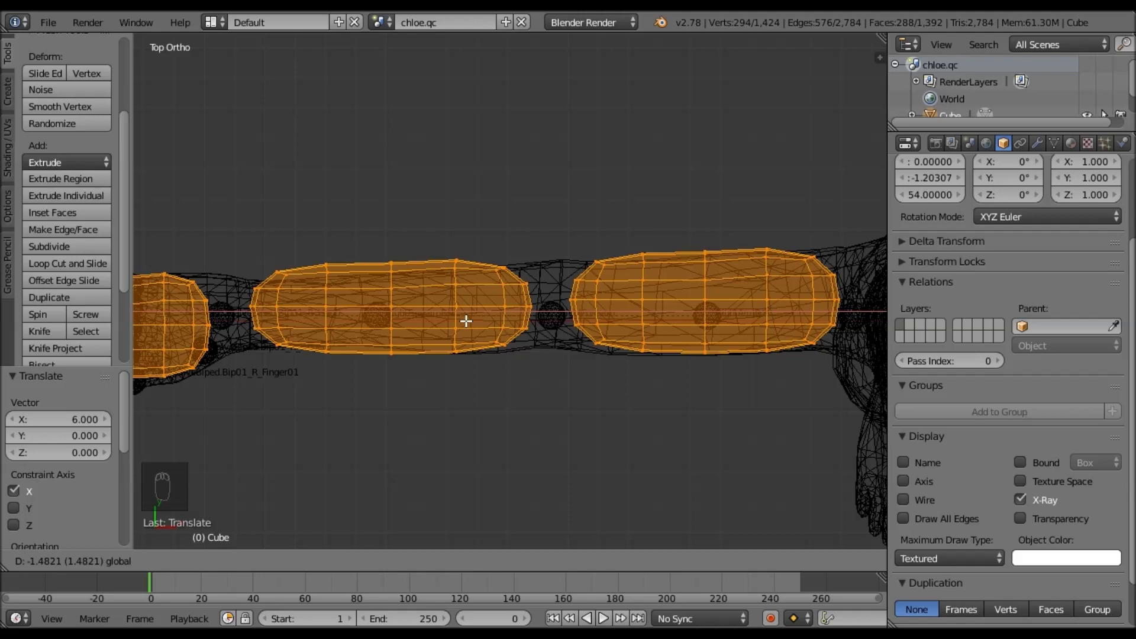
drag(466, 321, 466, 320)
- Duplicate the left upper arm box and move the copy about -6.084 in X and 2.879 in Z above the left shoulder
shift+middle_drag(631, 378, 160, 294)
key(KP_1)
shift+middle_drag(573, 286, 349, 308)
key(a)
key(a)
mouse_move(482, 379)
ctrl+mouse_down()
mouse_move(423, 337)
mouse_move(447, 192)
ctrl+mouse_up()
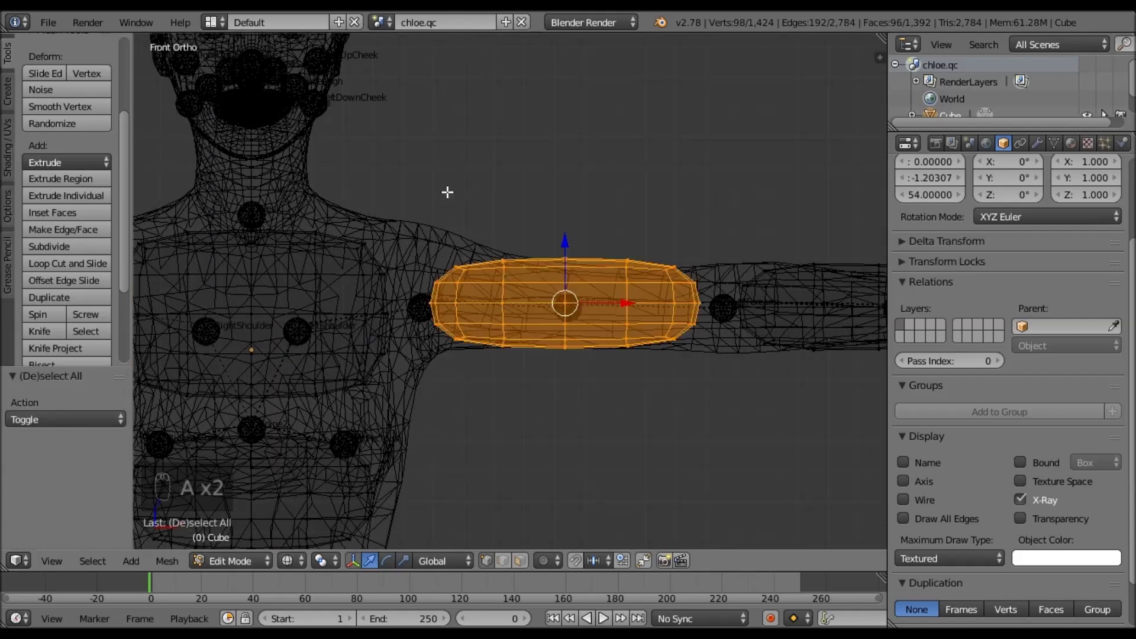
key(shift+d)
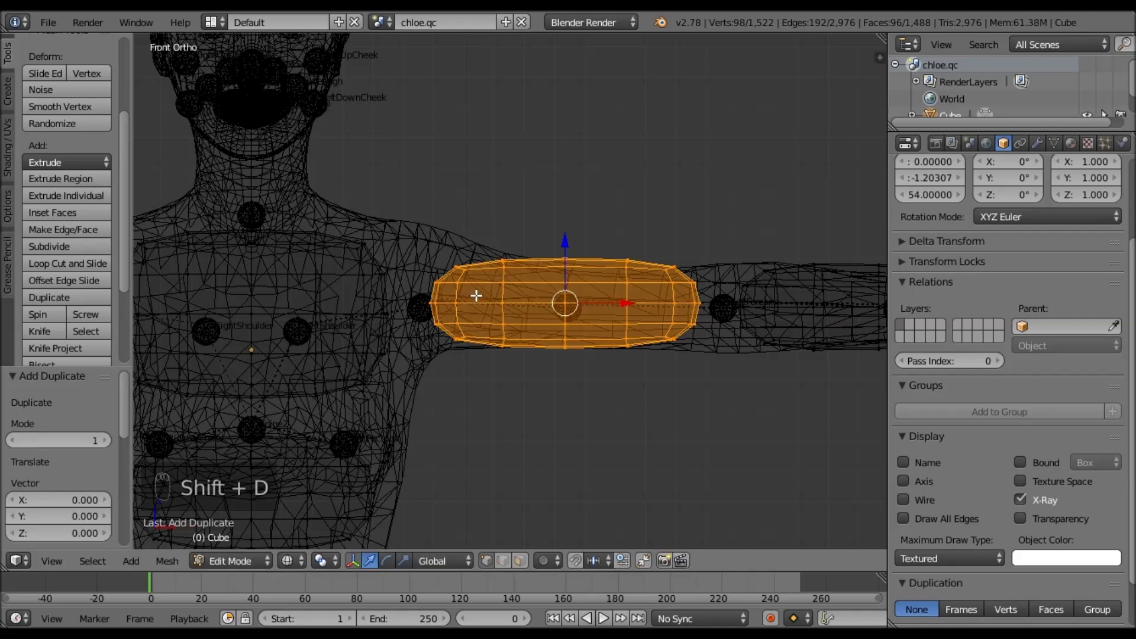
scroll(477, 295, up, 4)
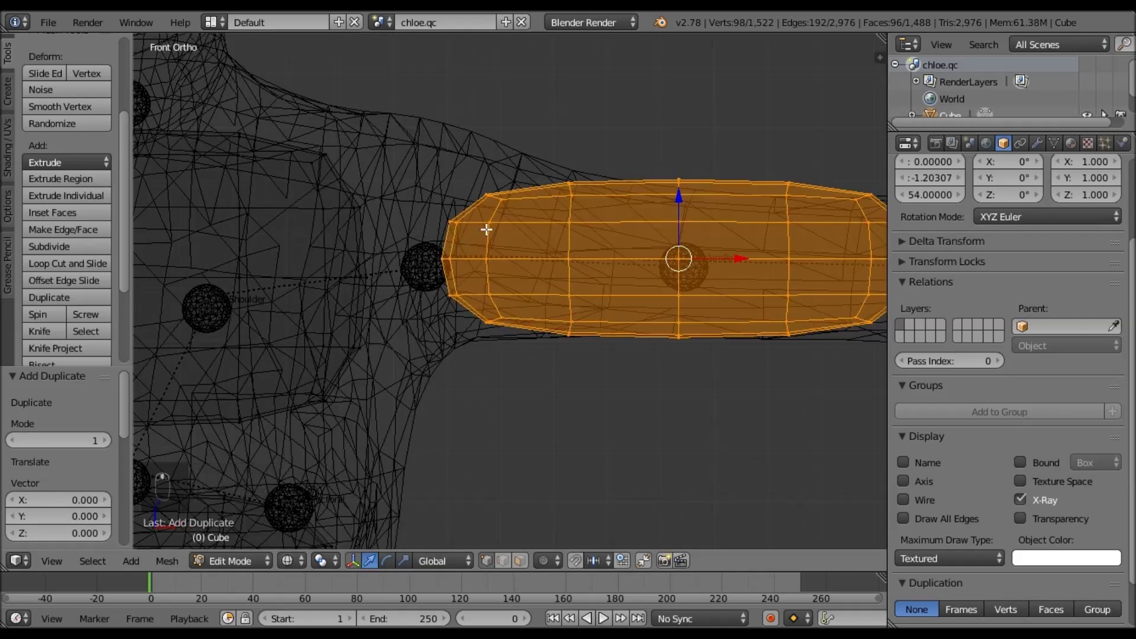
scroll(609, 280, down, 4)
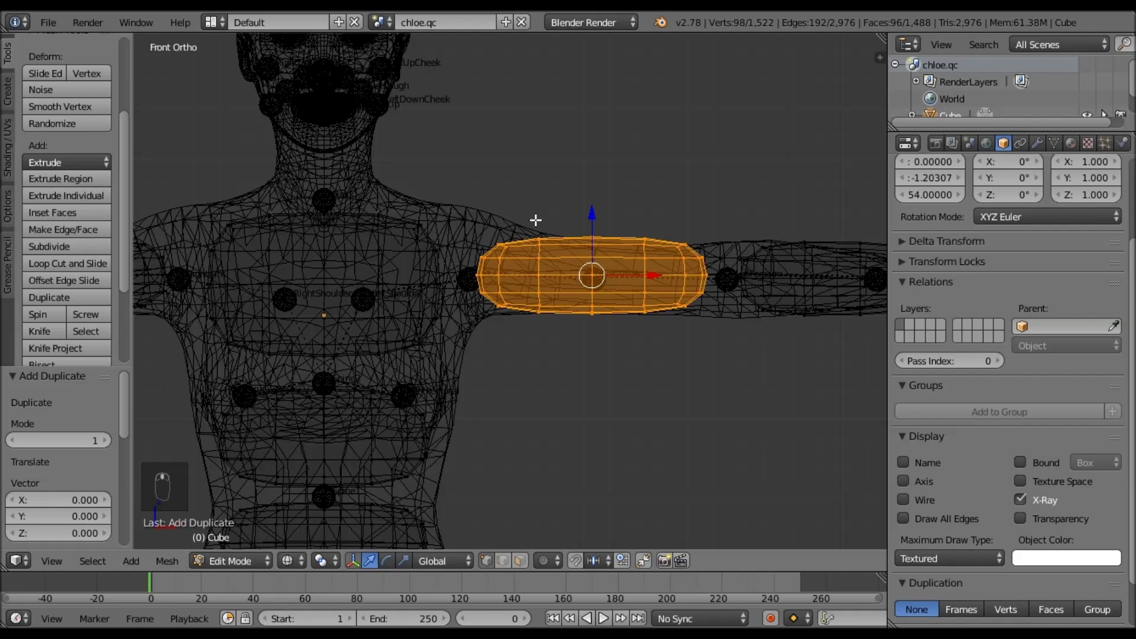
key(g)
click(451, 211)
- Scale the copied shoulder box about 0.322 times along X, and shrink it uniformly to about 0.585 times
shift+middle_drag(508, 244, 588, 296)
scroll(583, 226, up, 3)
key(s)
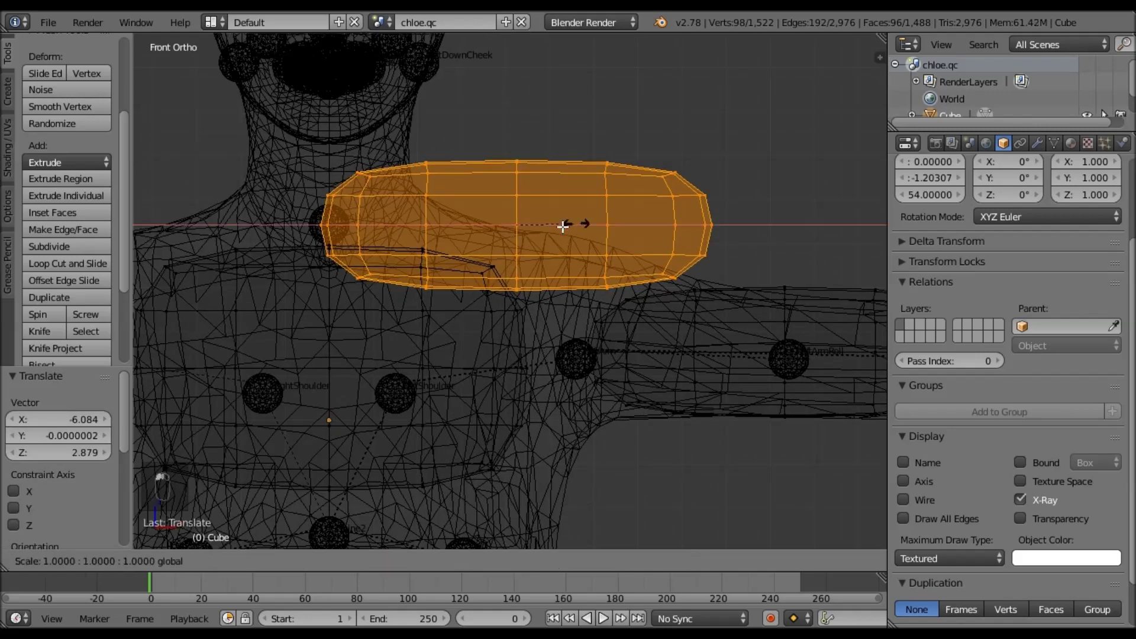
key(x)
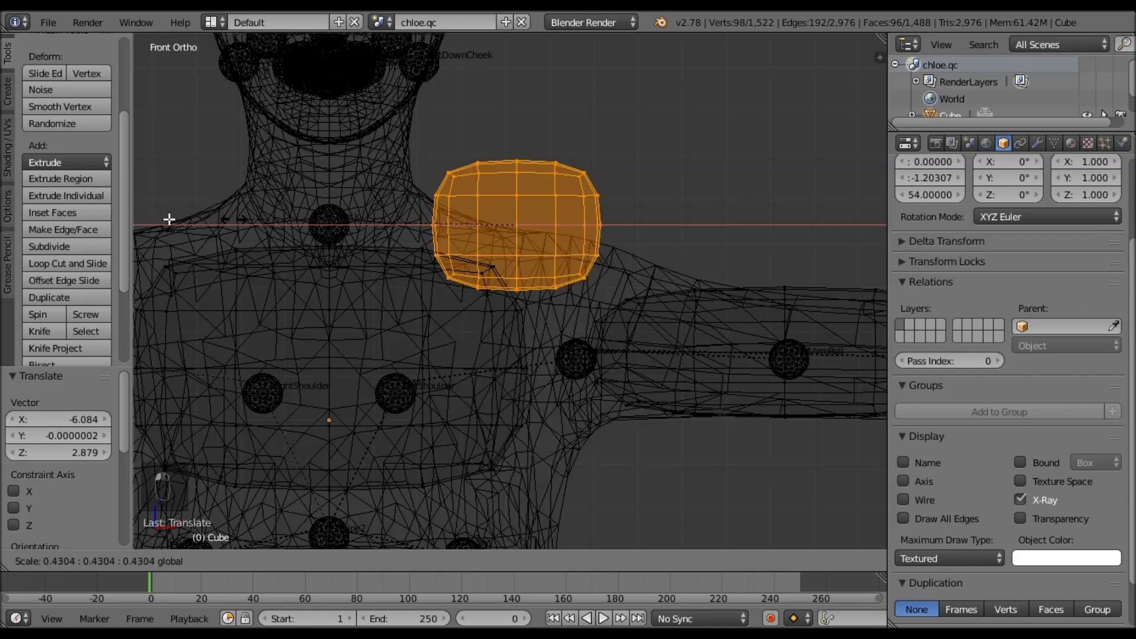
click(170, 218)
key(KP_3)
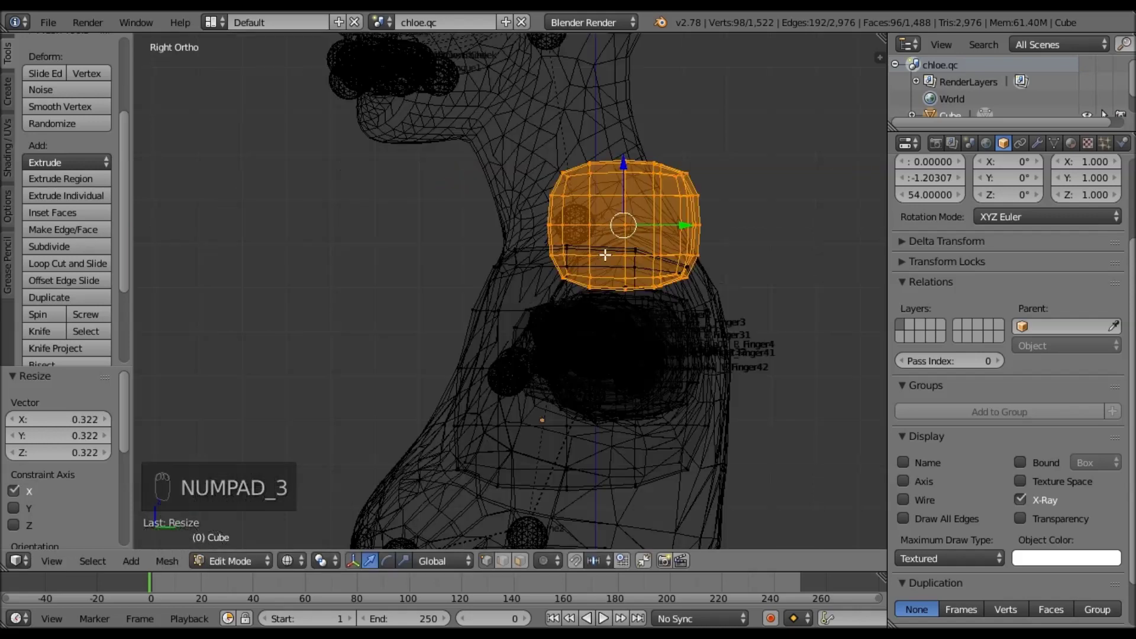
key(s)
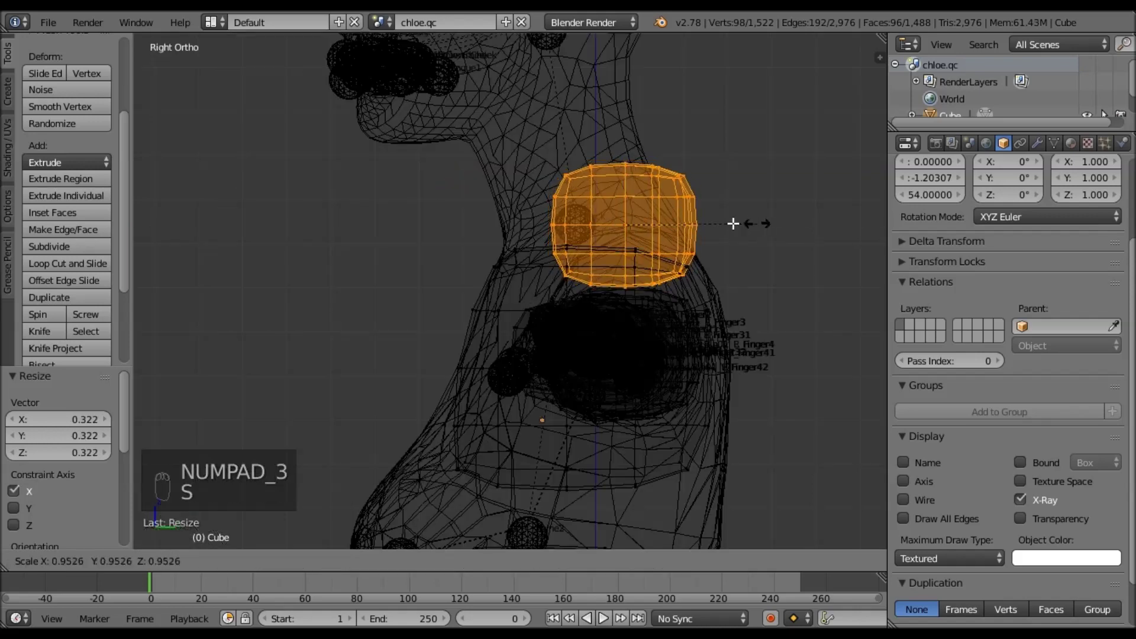
click(707, 223)
- Move the small box up clear of the left shoulder and deselect it
key(KP_1)
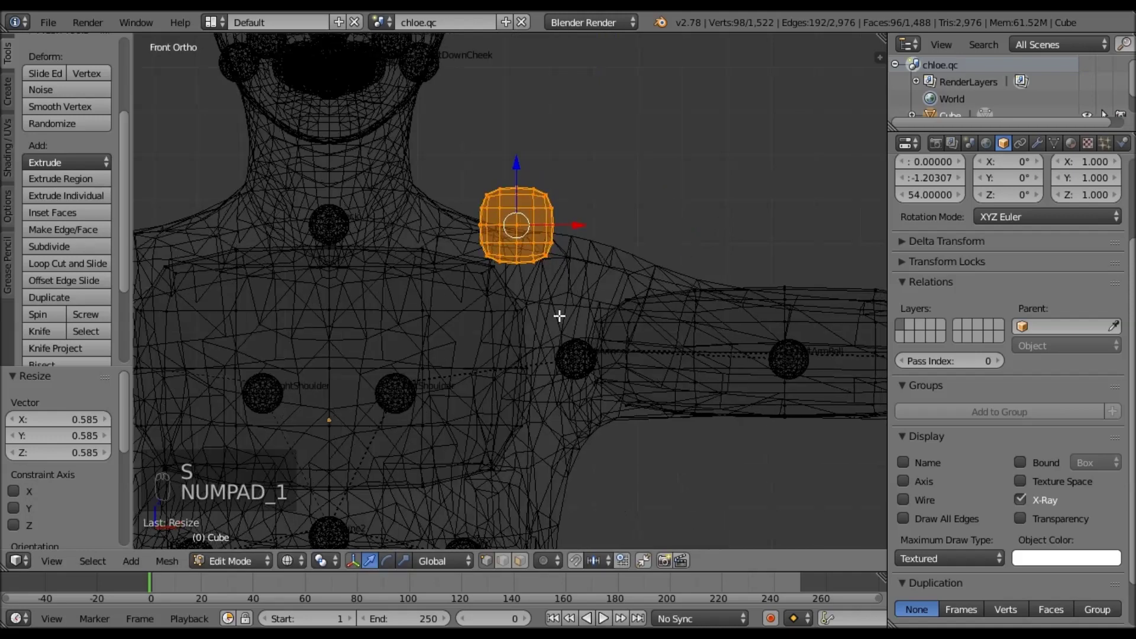
scroll(710, 258, down, 2)
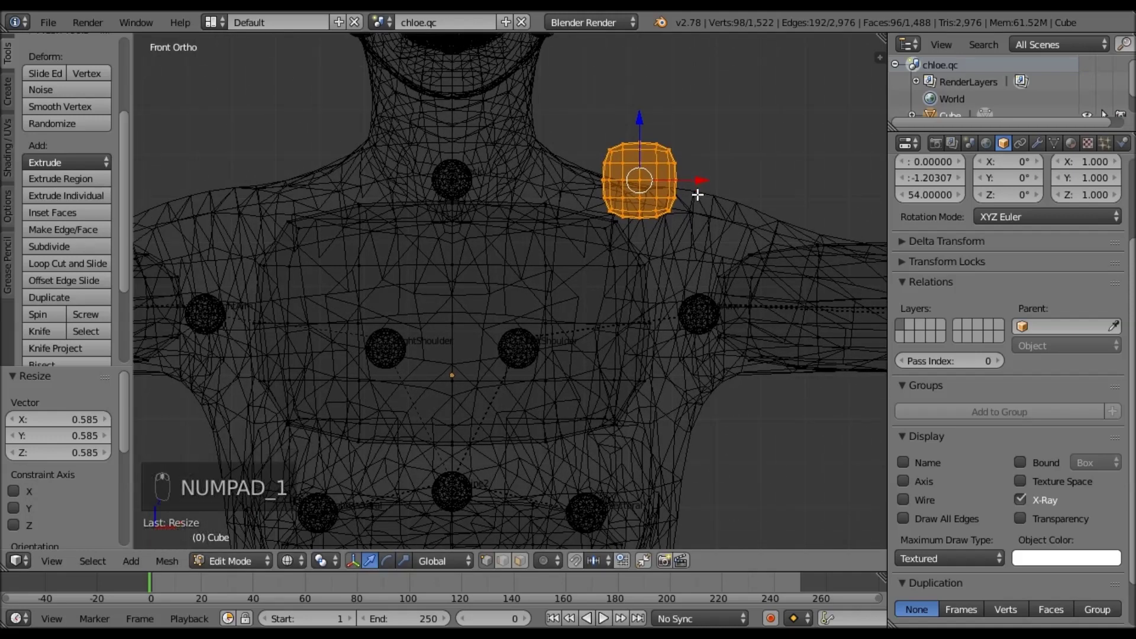
key(g)
click(723, 89)
key(a)
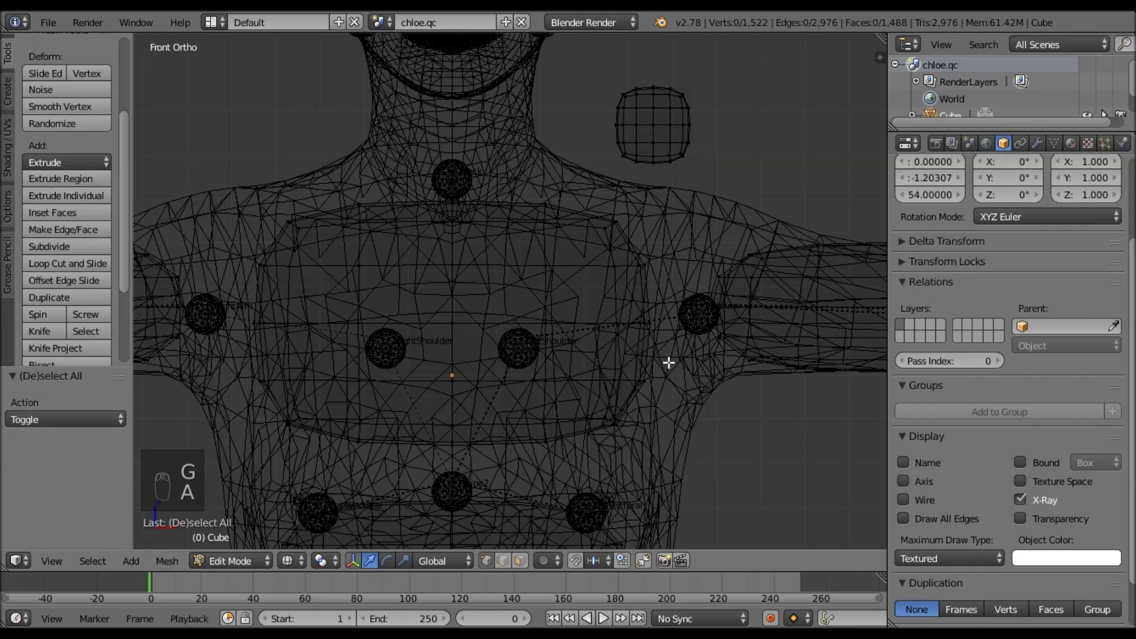
- Select only the vertices at the chest box's upper corner on the character's left side
key(z)
key(z)
mouse_move(266, 191)
ctrl+mouse_down()
mouse_move(239, 408)
mouse_move(507, 466)
mouse_move(672, 416)
mouse_move(685, 231)
ctrl+mouse_up()
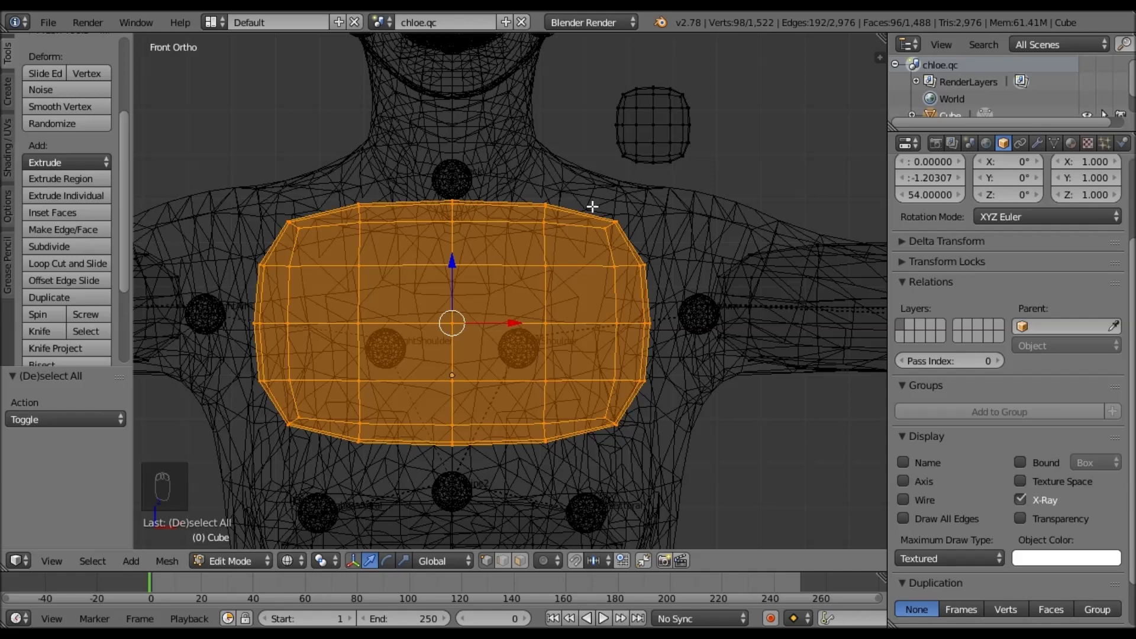
key(a)
ctrl+drag(682, 263, 643, 183)
mouse_move(547, 248)
ctrl+mouse_down()
mouse_move(592, 172)
mouse_move(685, 261)
ctrl+mouse_up()
scroll(685, 261, up, 3)
drag(642, 151, 649, 187)
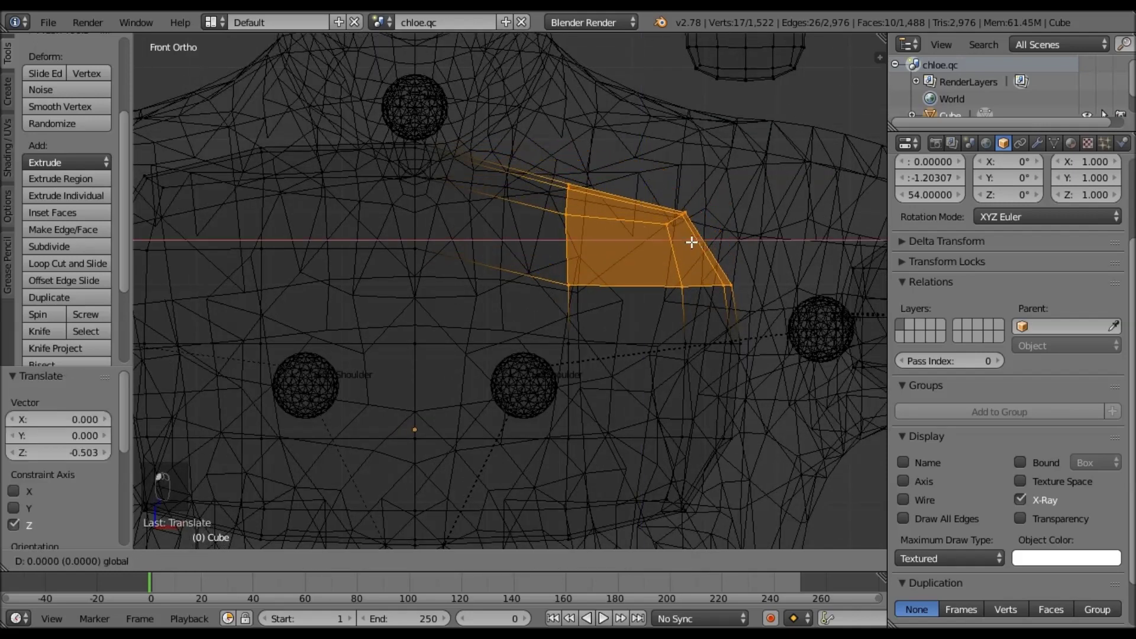
key(ctrl+z)
key(ctrl+z)
key(ctrl+z)
scroll(358, 207, down, 2)
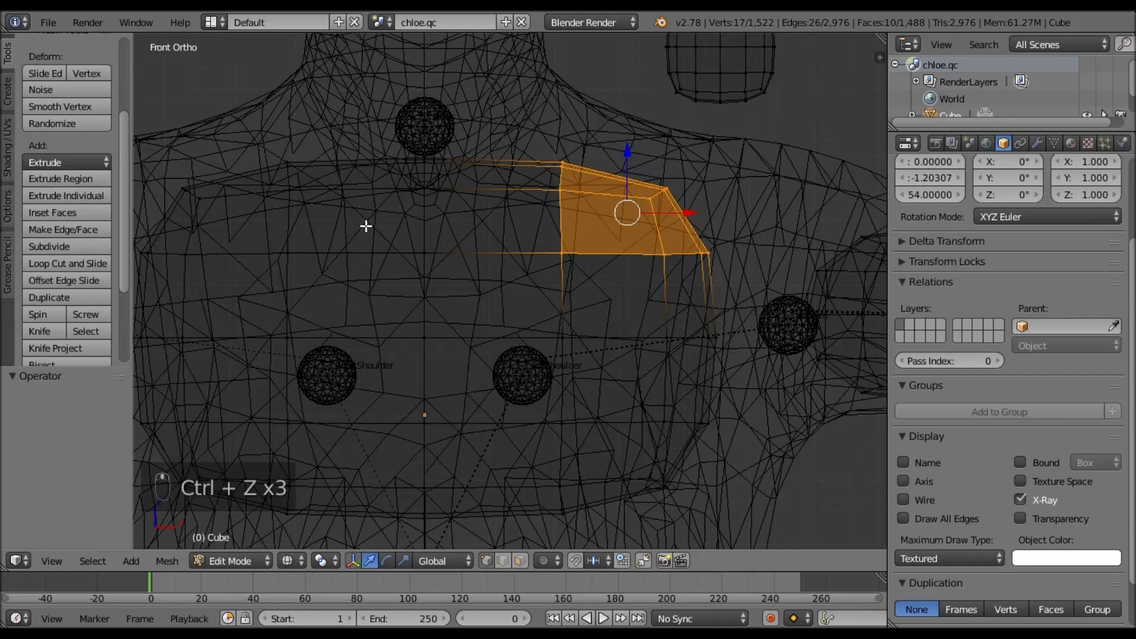
- Add the opposite upper corner's vertices to the selection and lower both chest box corners along Z to follow the shoulder slope
ctrl+drag(327, 142, 355, 245)
ctrl+drag(203, 284, 198, 133)
drag(439, 178, 441, 207)
key(a)
- Select the small box and move it about -1.441 in X and -1.252 in Z beside the neck on the left shoulder
scroll(663, 184, down, 3)
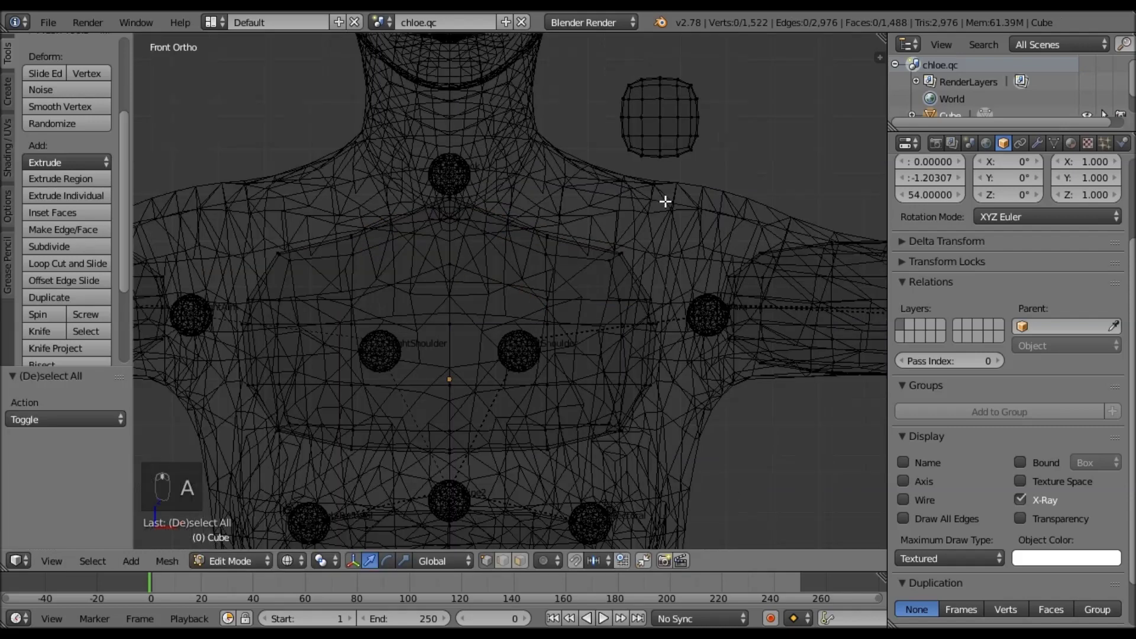
mouse_move(560, 157)
ctrl+mouse_down()
mouse_move(702, 201)
mouse_move(682, 136)
ctrl+mouse_up()
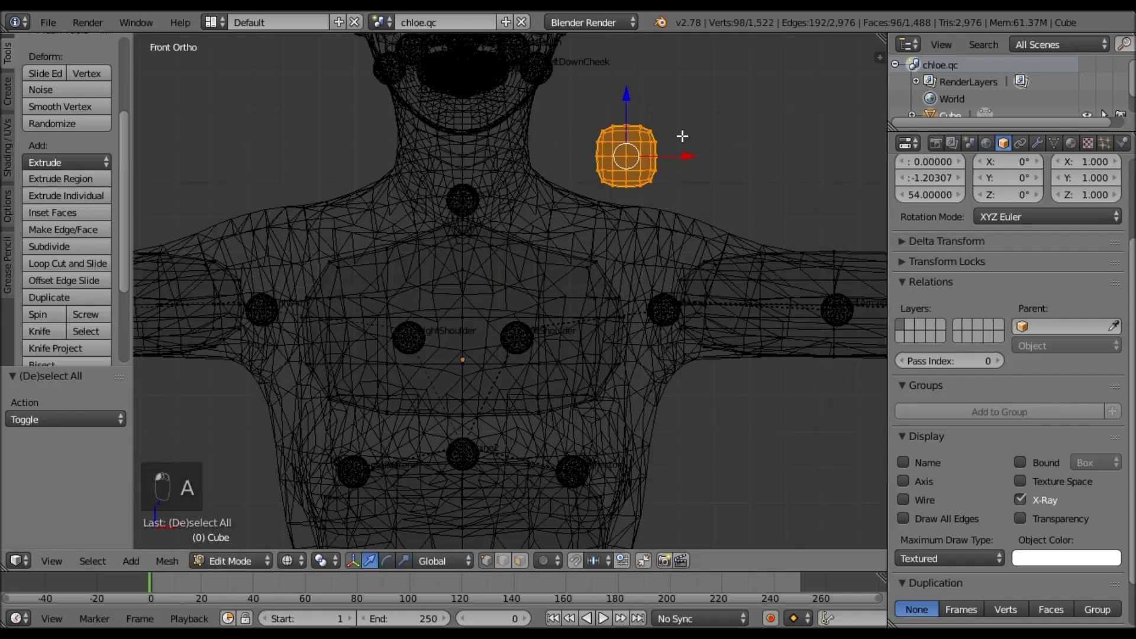
key(g)
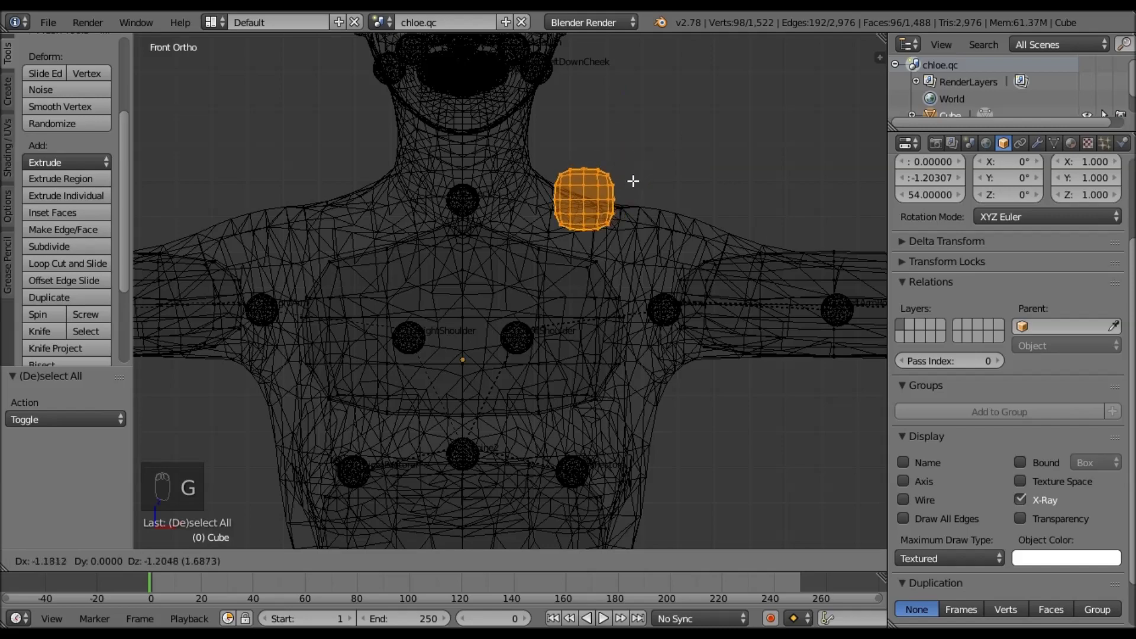
click(524, 329)
middle_drag(589, 248, 592, 274)
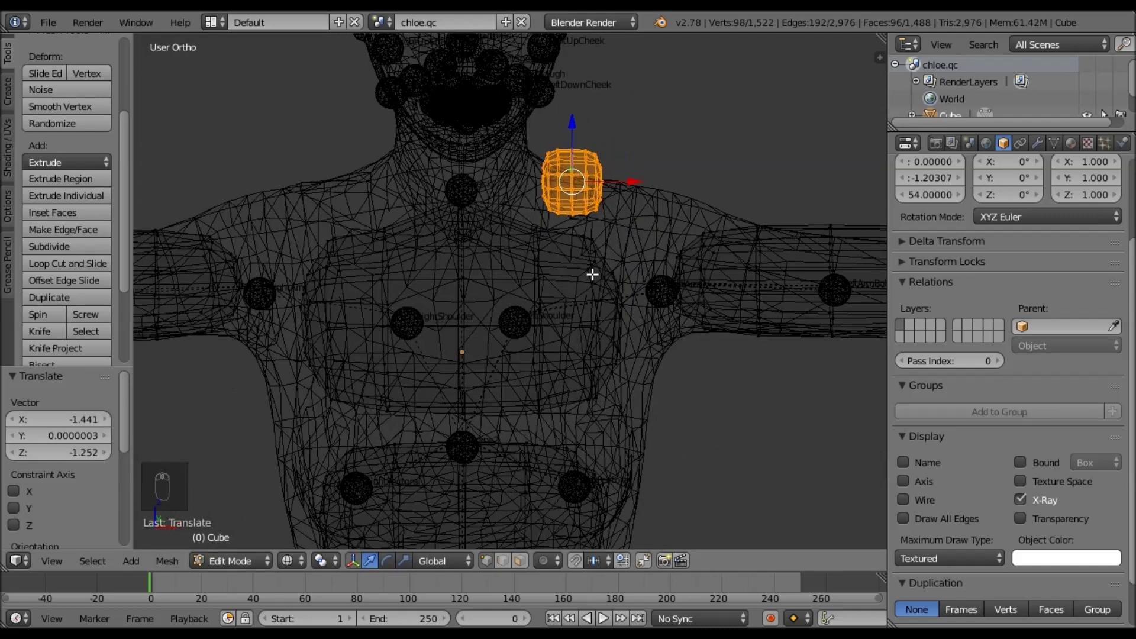
- Scale the small box on the left shoulder down uniformly to 0.919
key(KP_1)
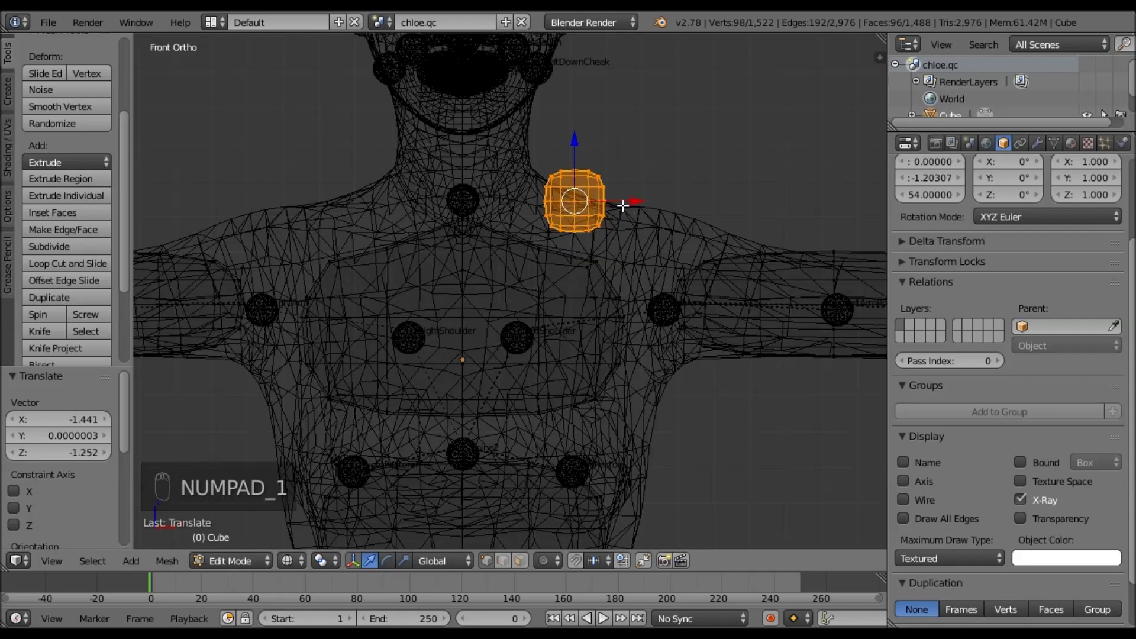
key(s)
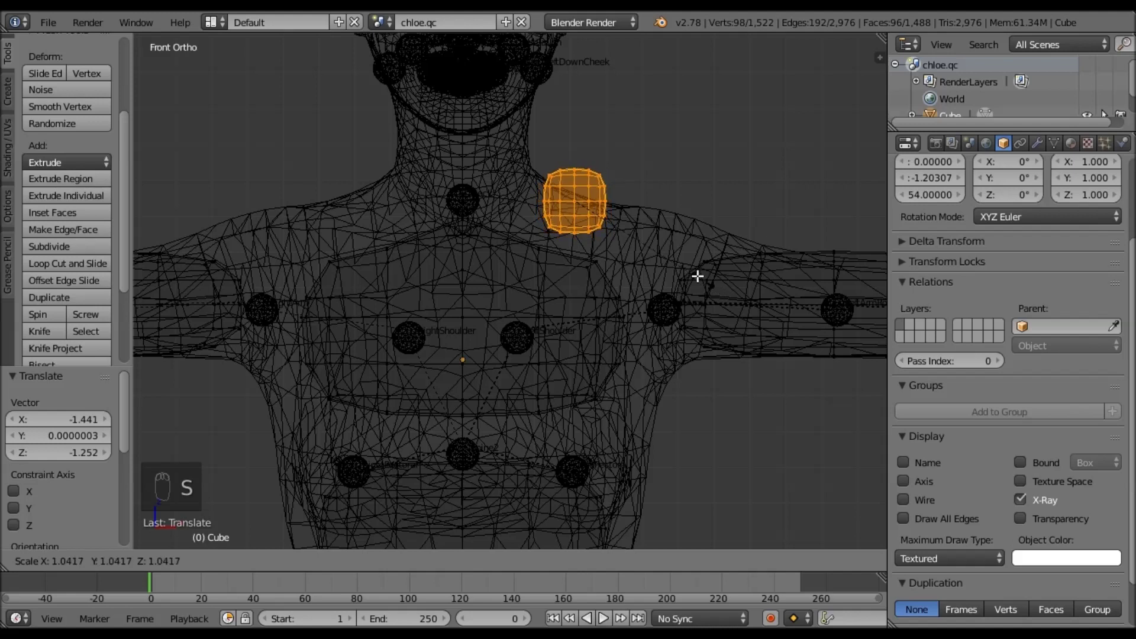
click(688, 272)
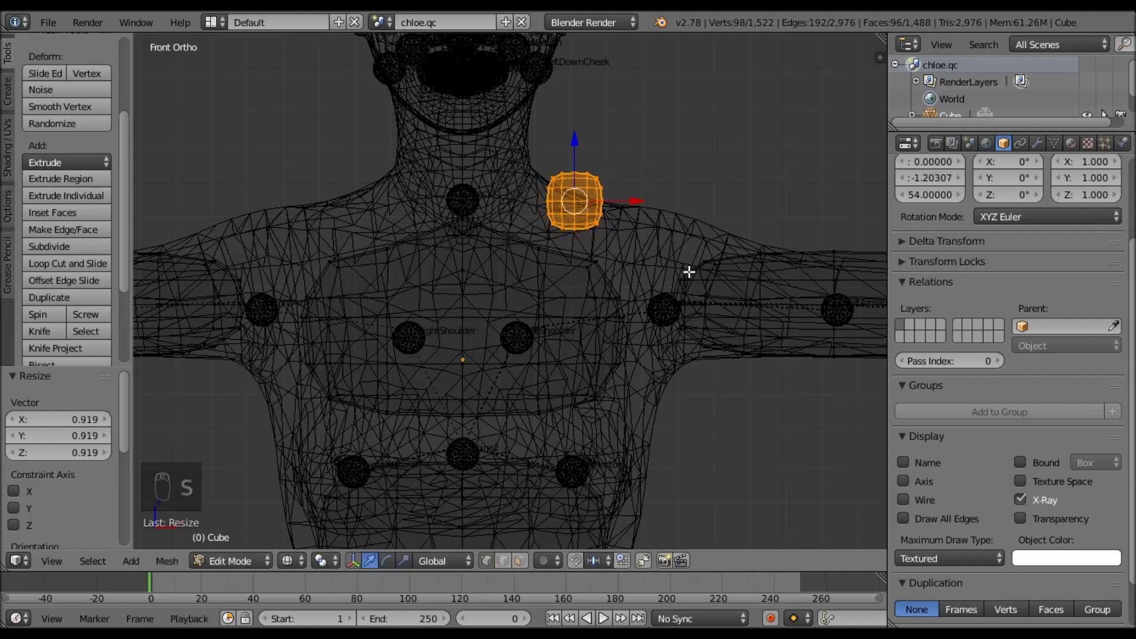
- Duplicate the small shoulder box and move the copy -6 in X onto the opposite shoulder
key(shift+d)
right_click(689, 272)
drag(635, 204, 418, 226)
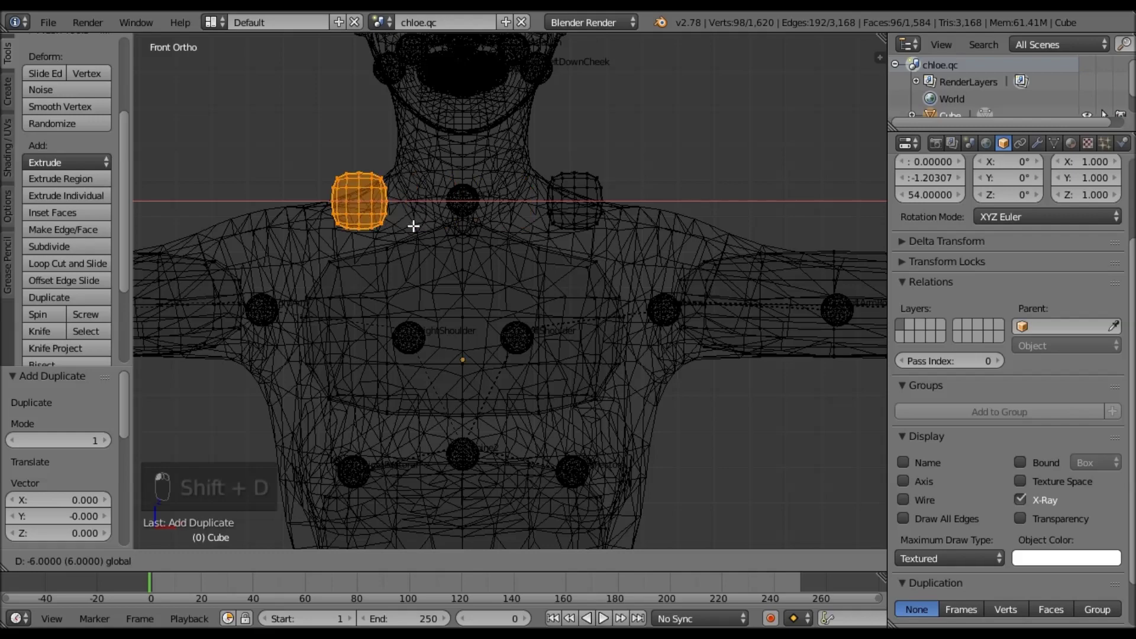
drag(413, 226, 413, 226)
- Select both small shoulder boxes and move them -0.709 in Y toward the front of the neck
shift+middle_drag(609, 232, 603, 341)
mouse_move(478, 375)
middle_down()
mouse_move(401, 329)
mouse_move(522, 367)
mouse_move(455, 364)
mouse_move(431, 347)
mouse_move(465, 332)
middle_up()
key(z)
key(KP_3)
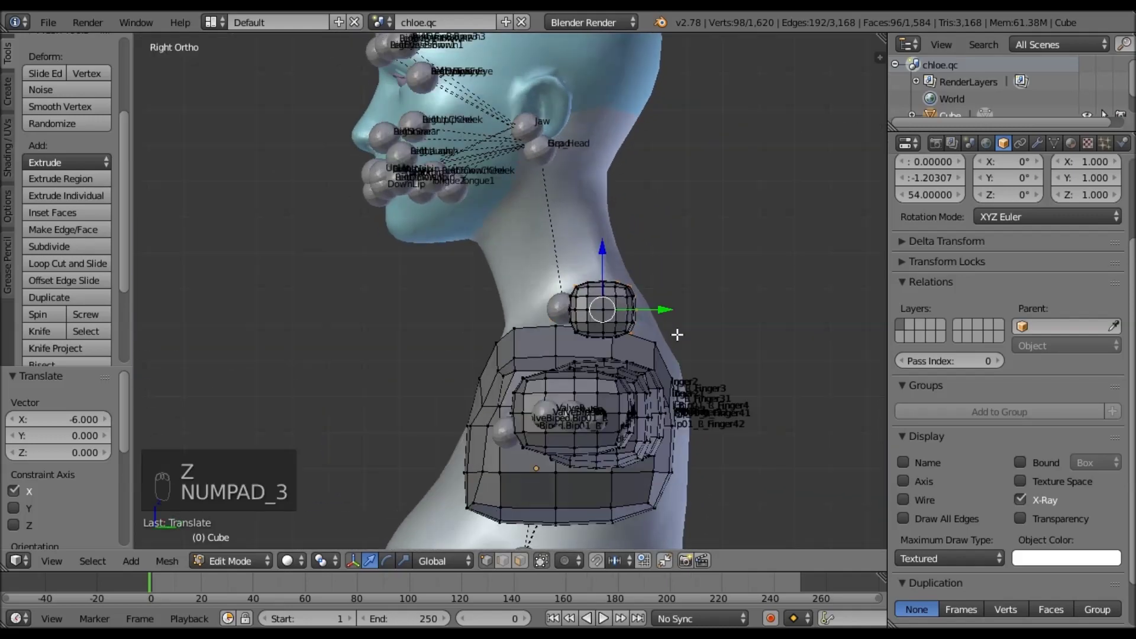
key(z)
mouse_move(512, 325)
middle_down()
mouse_move(651, 329)
mouse_move(636, 324)
middle_up()
mouse_move(635, 323)
ctrl+mouse_down()
mouse_move(546, 341)
mouse_move(605, 251)
mouse_move(648, 244)
ctrl+mouse_up()
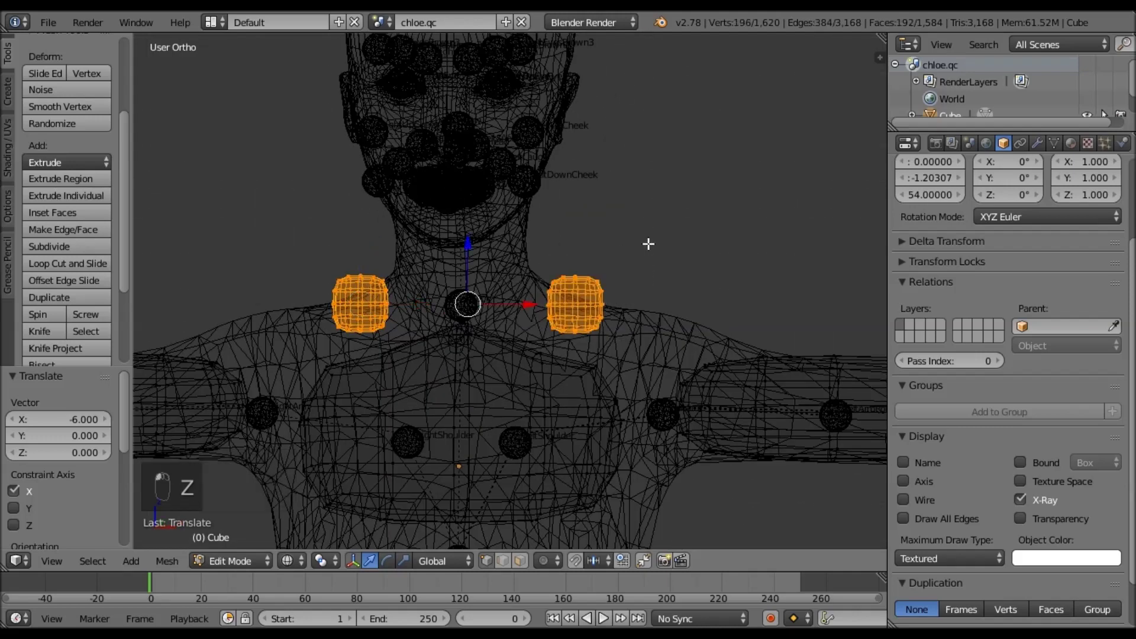
key(KP_3)
key(z)
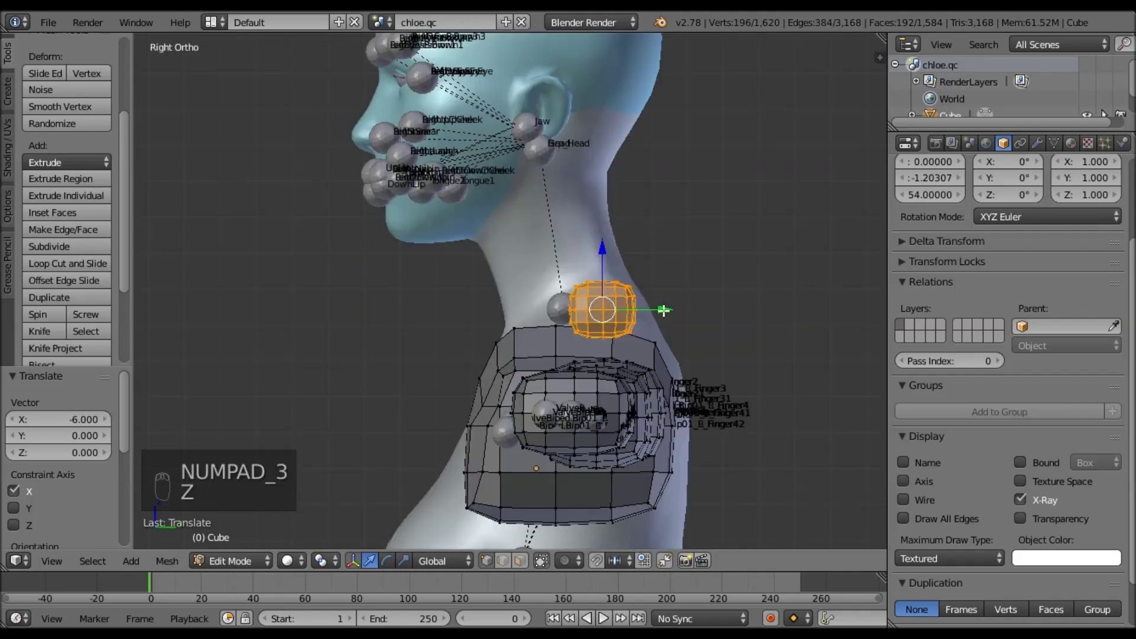
drag(639, 310, 628, 310)
- Duplicate only the left shoulder box and move the copy -3 in X and 1.276 in Z into the middle of the neck
key(KP_1)
key(z)
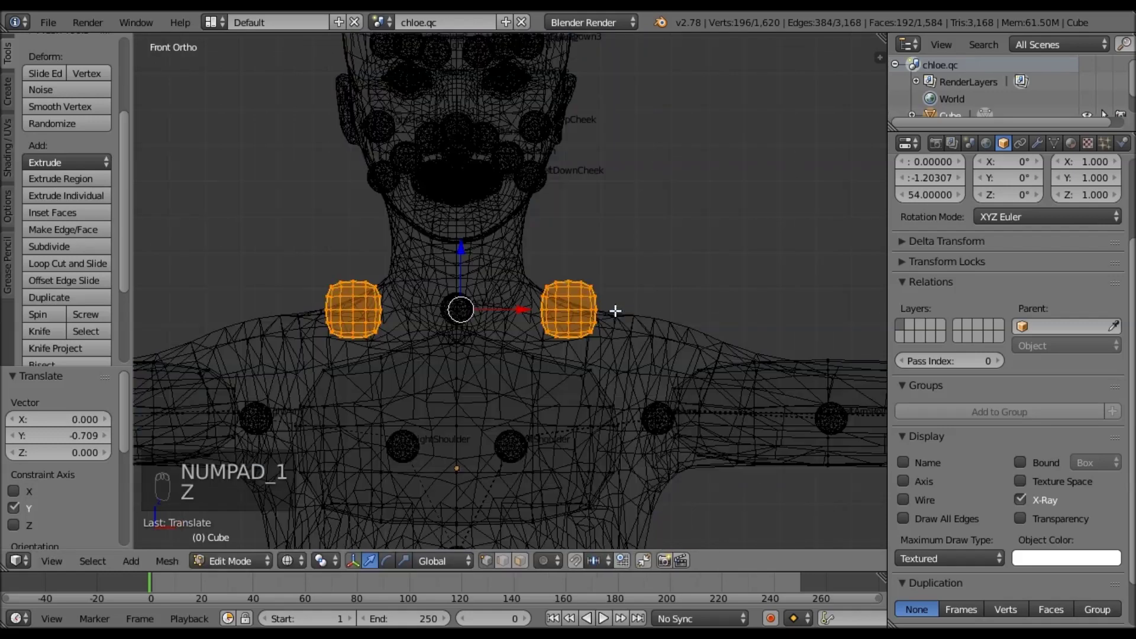
key(a)
mouse_move(516, 300)
ctrl+mouse_down()
mouse_move(540, 335)
mouse_move(689, 308)
ctrl+mouse_up()
key(shift+d)
right_click(643, 309)
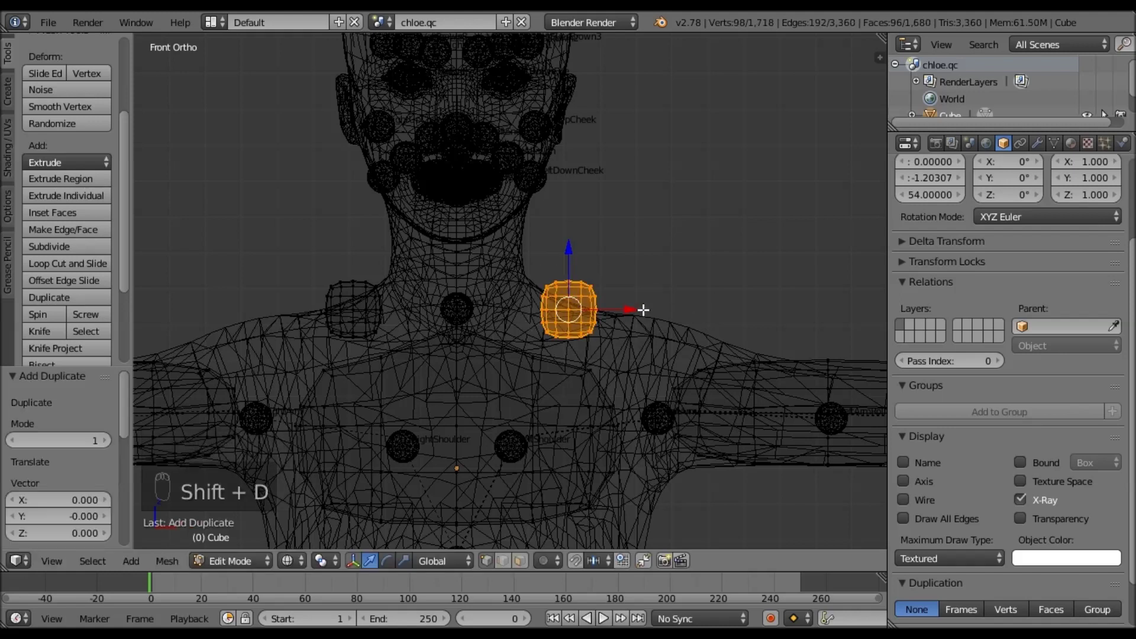
ctrl+drag(526, 309, 508, 306)
key(g)
key(z)
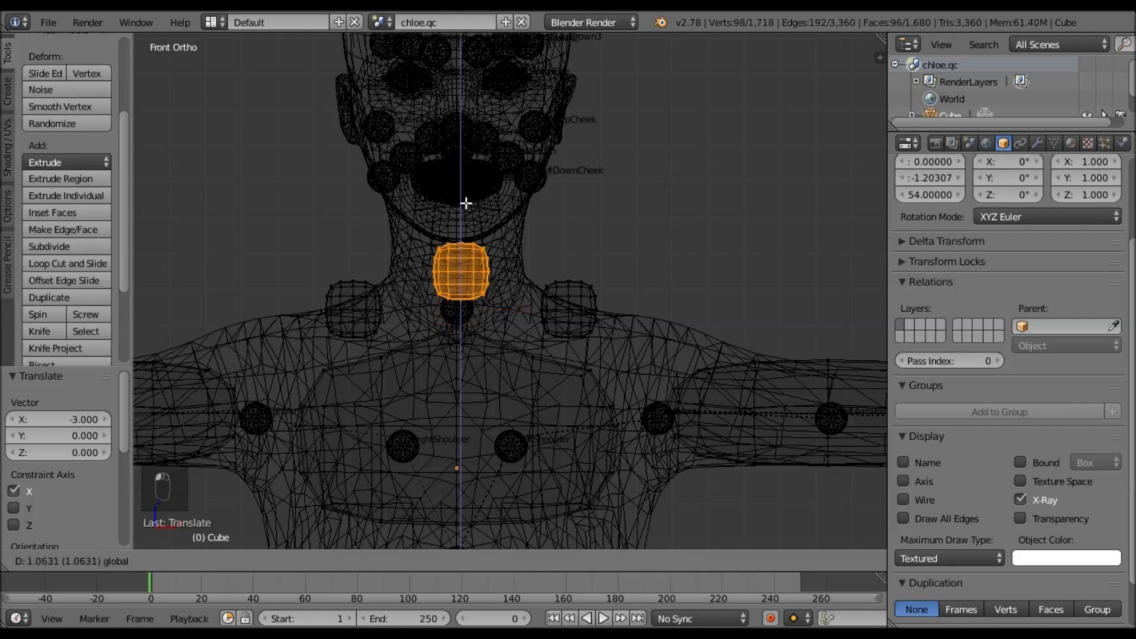
click(467, 201)
- Scale the neck box by 1.705 along Y and move it -0.589 in Y and 0.187 in Z inside the neck outline
key(KP_3)
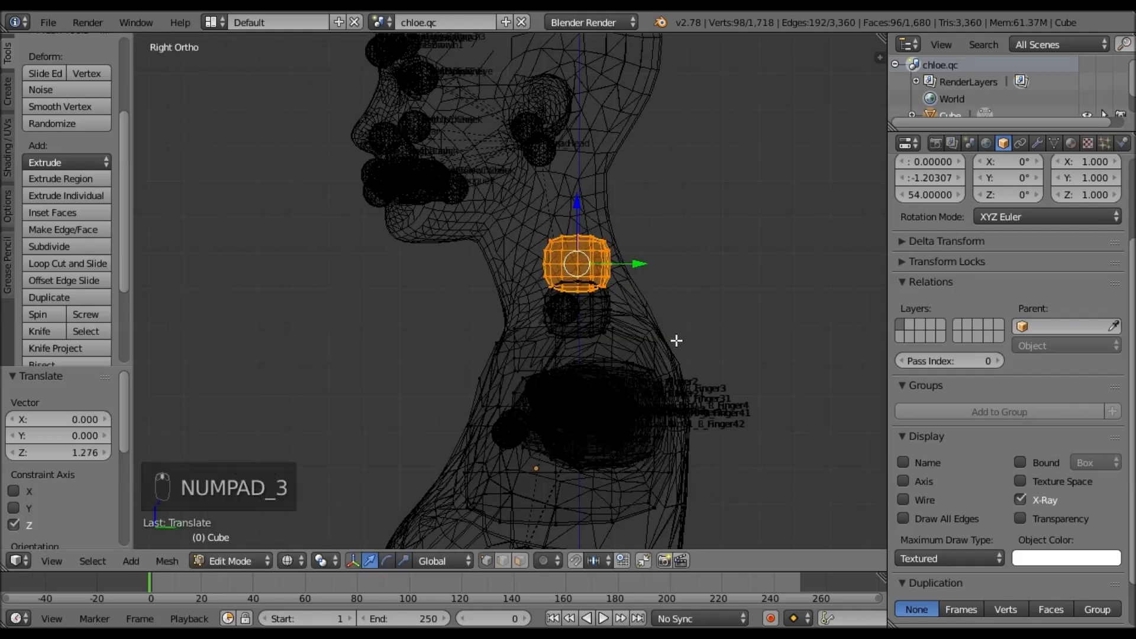
scroll(676, 341, up, 3)
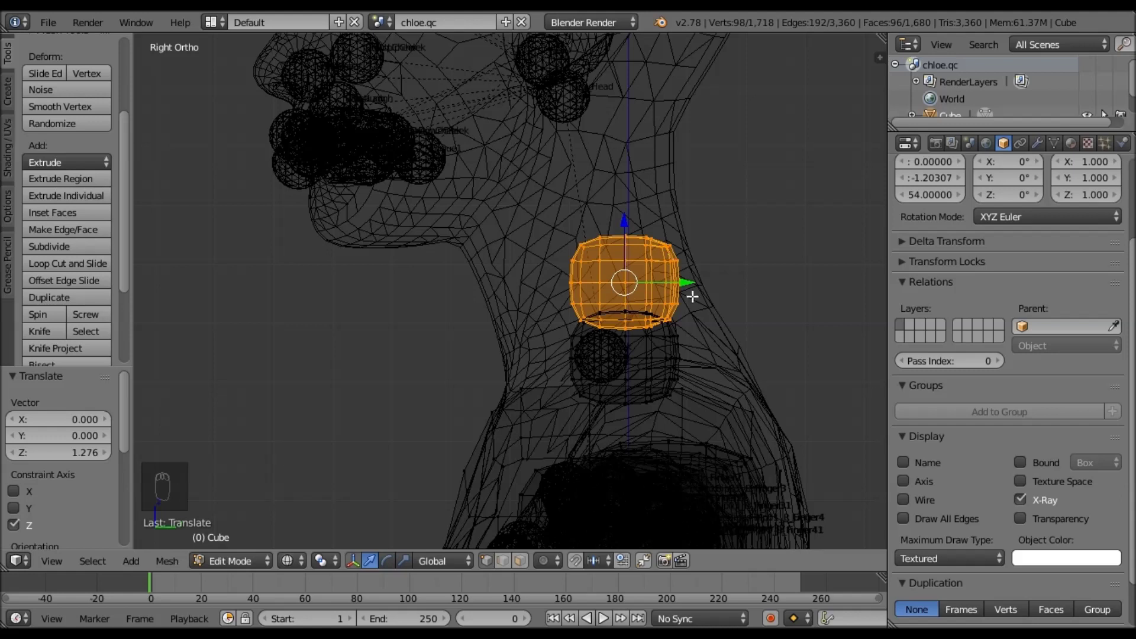
key(s)
key(y)
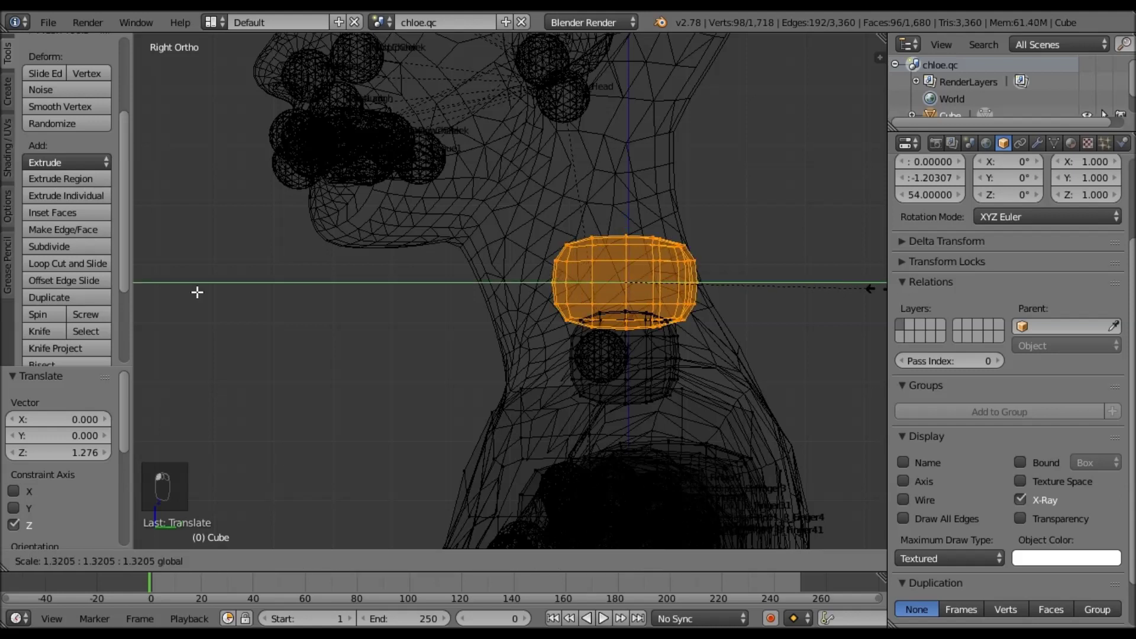
click(344, 294)
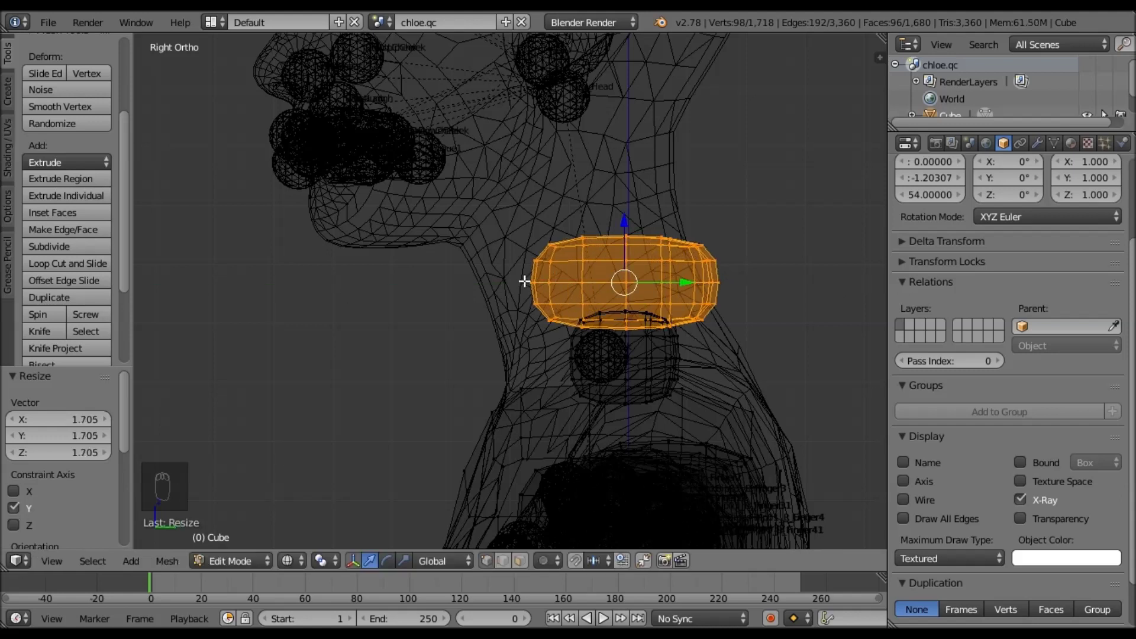
key(g)
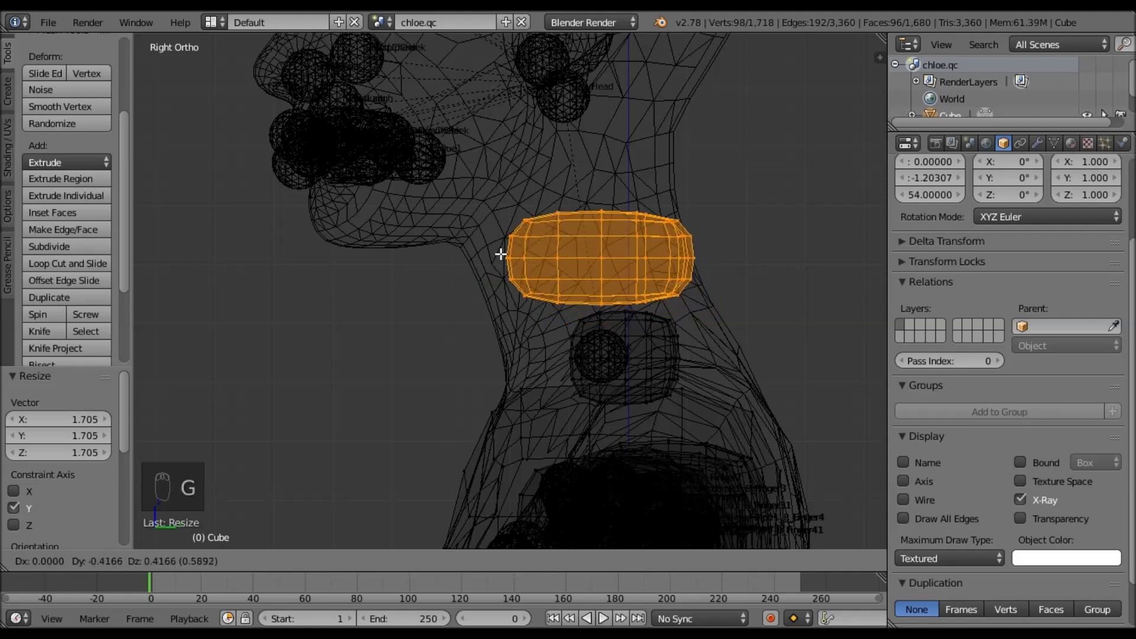
click(499, 265)
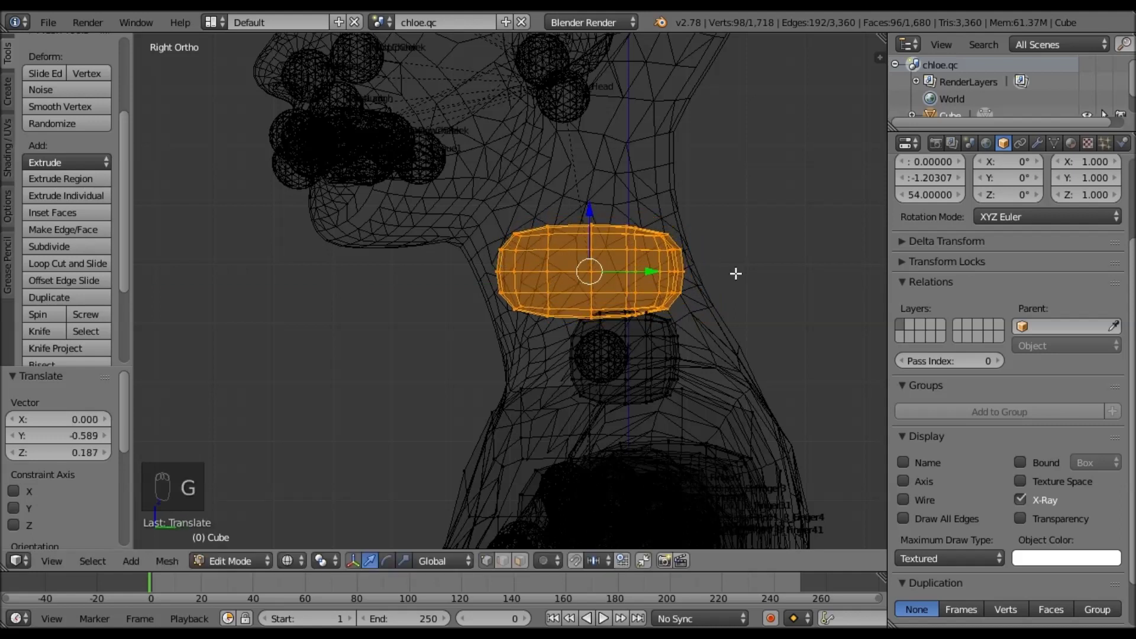
- Rotate the neck box -15° in the side view to match the neck's tilt and scale it by 1.132 along Z
key(r)
click(736, 237)
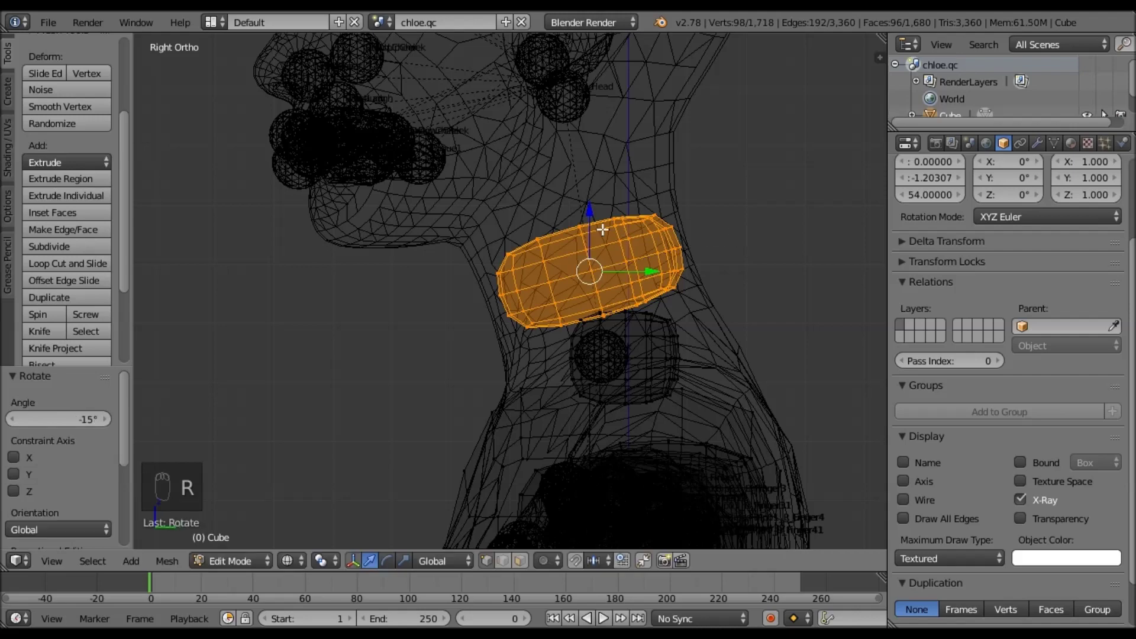
key(s)
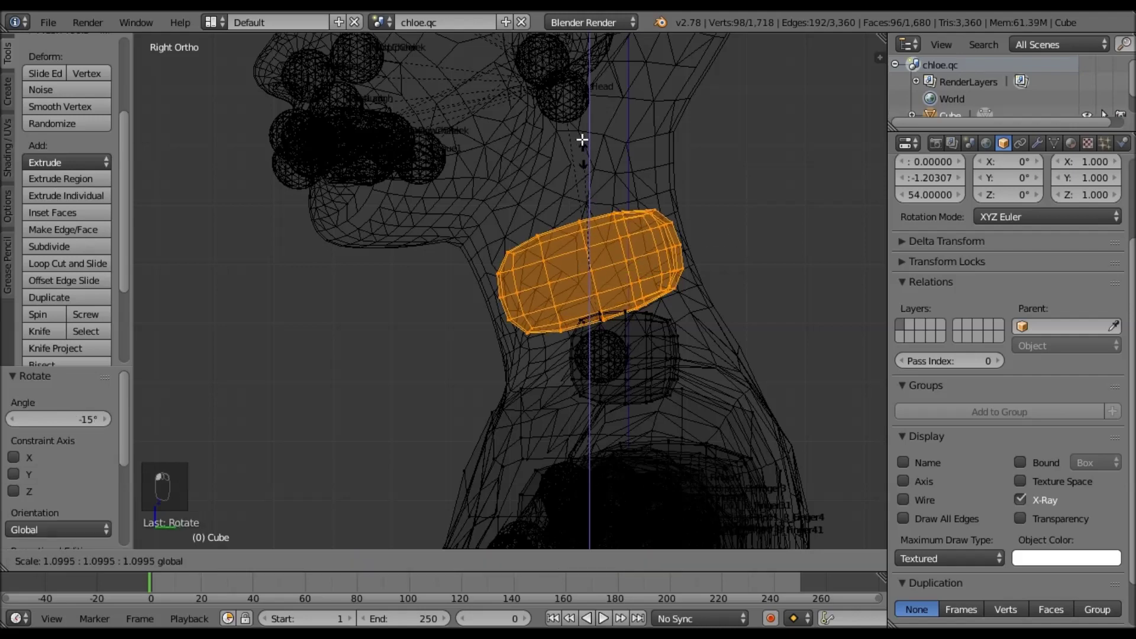
click(584, 139)
- Scale the neck box by 2.024 along X to fill the neck's width
key(KP_1)
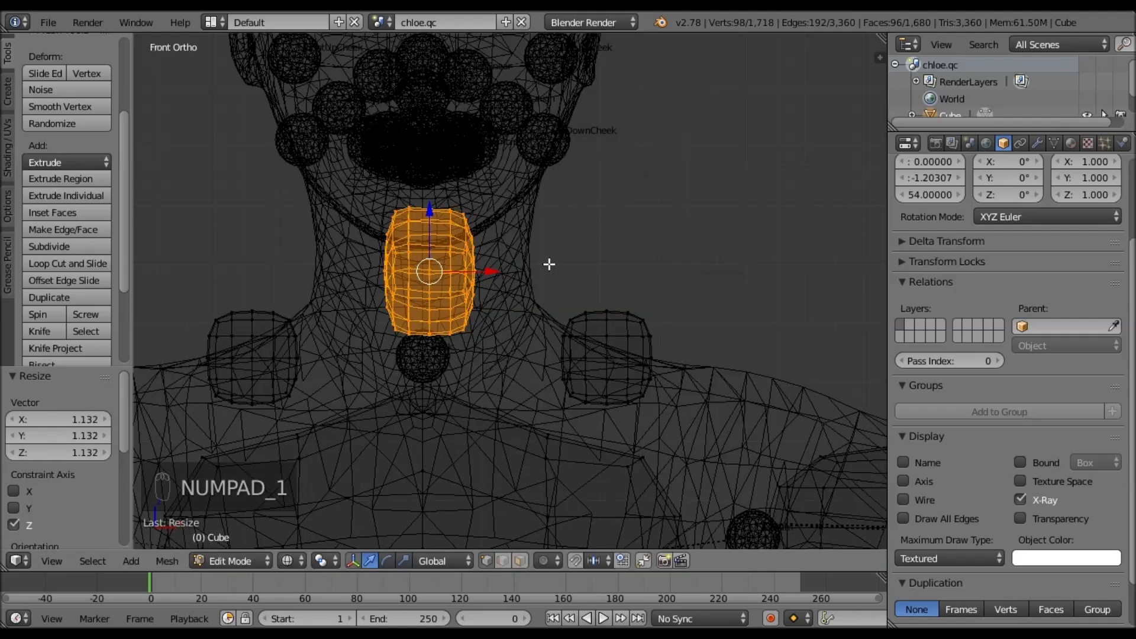
key(s)
key(x)
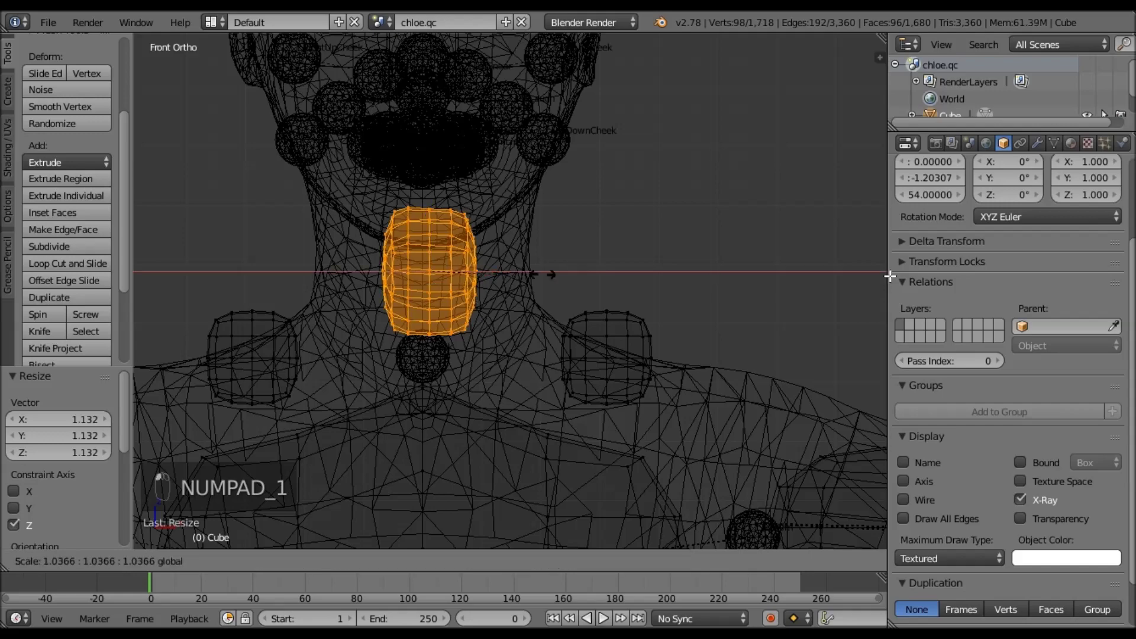
click(332, 272)
middle_drag(300, 284, 611, 296)
- Duplicate the neck box and move the copy -1.430 in Y and 4.241 in Z into the head
key(KP_1)
key(KP_3)
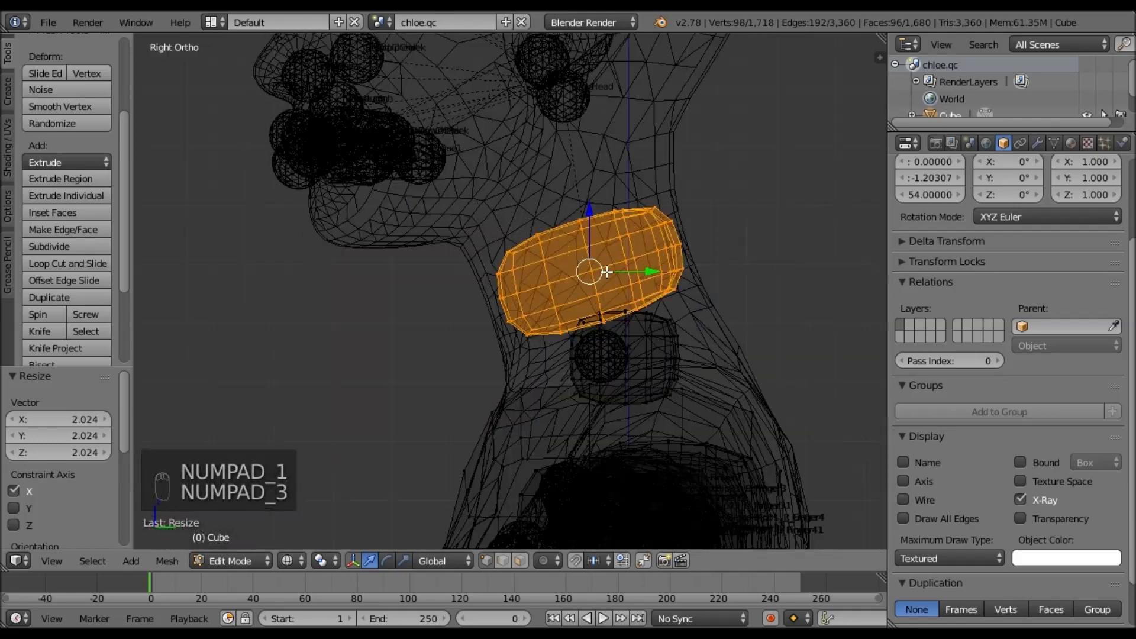
key(shift+d)
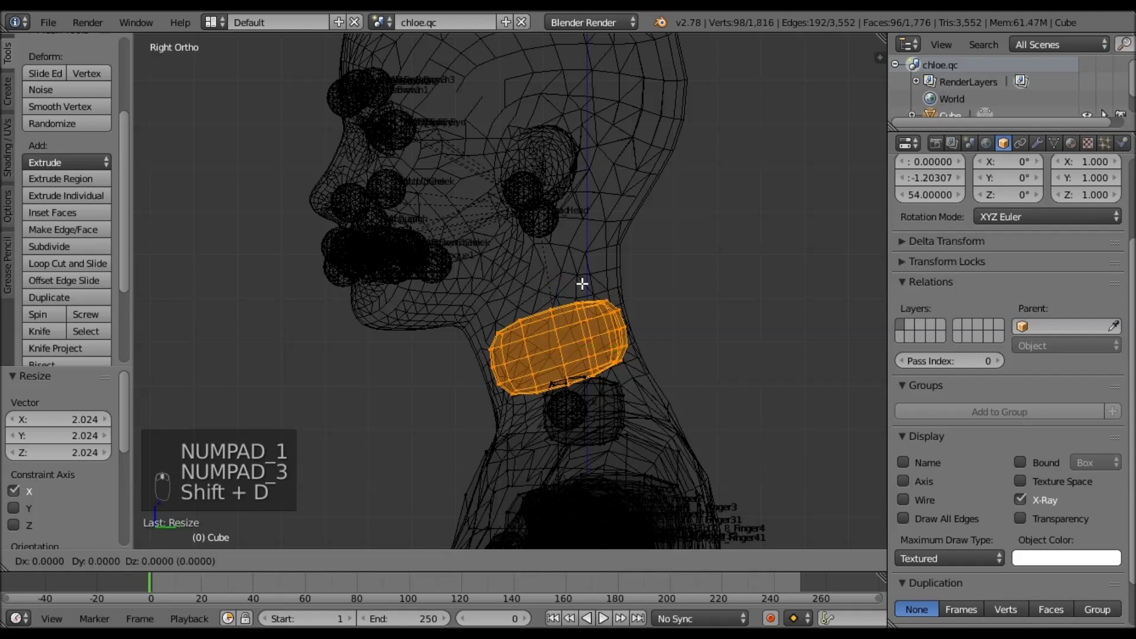
scroll(572, 320, down, 2)
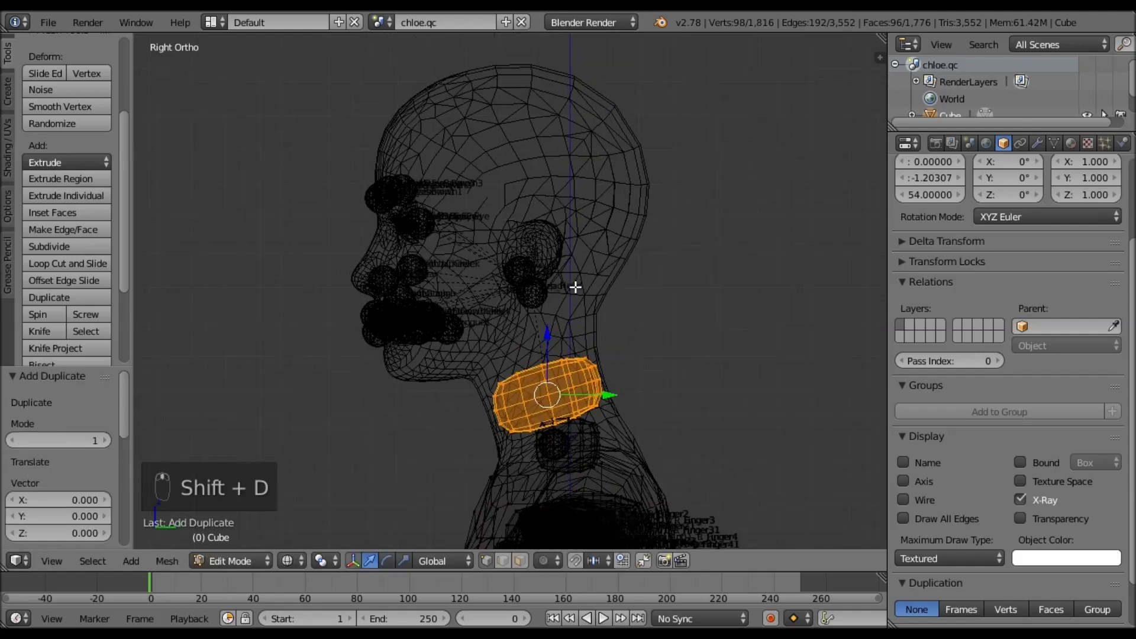
key(g)
click(527, 144)
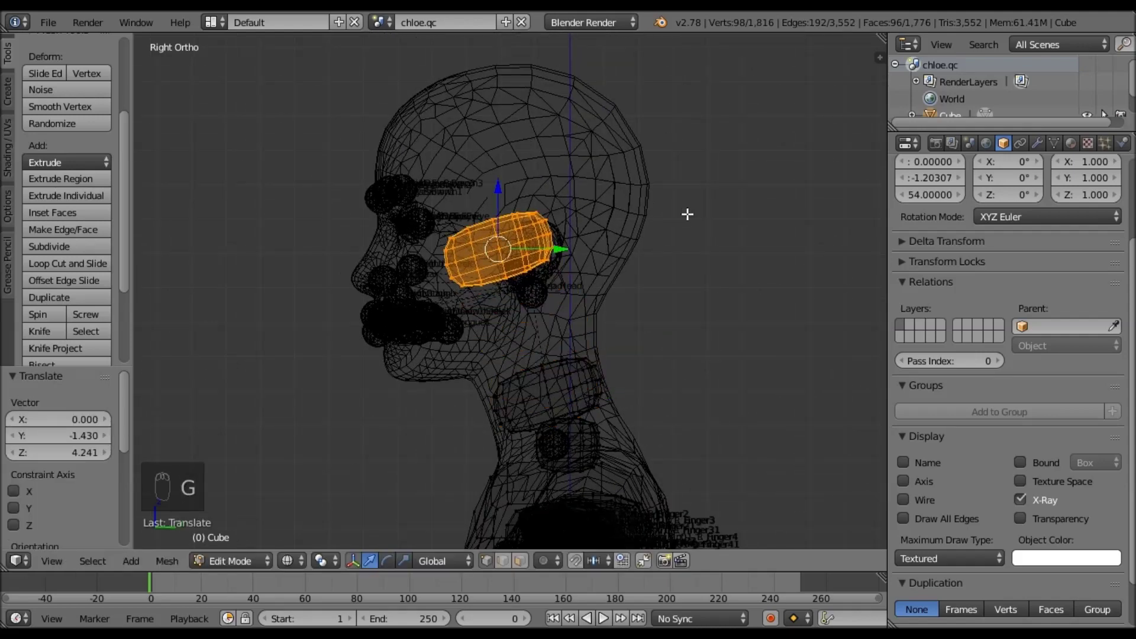
key(r)
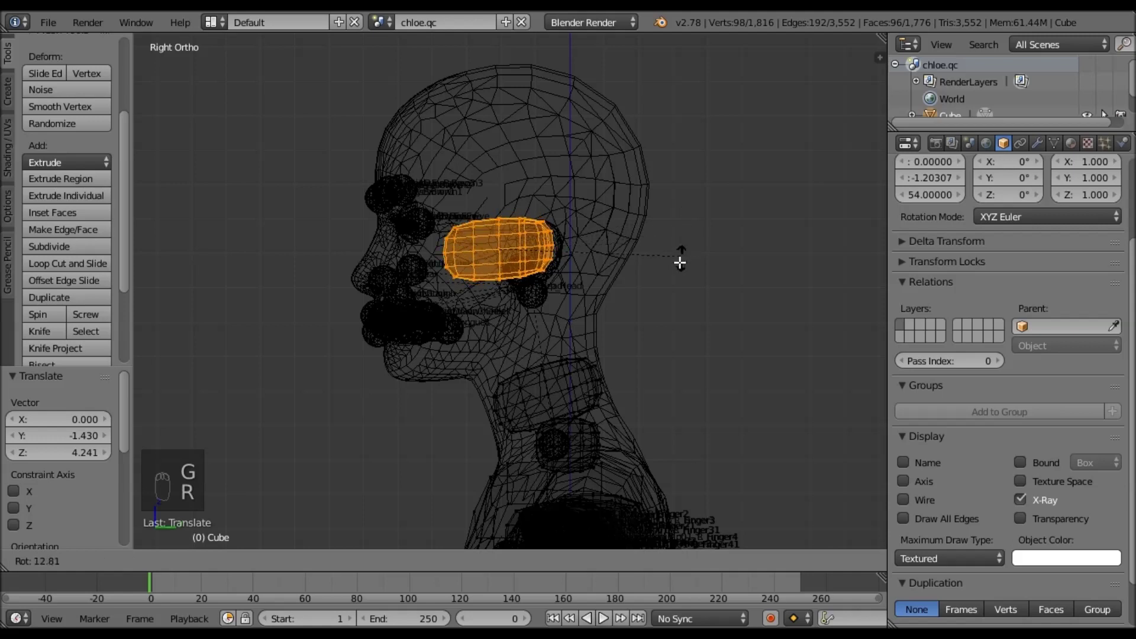
click(679, 262)
key(ctrl+z)
- Rotate the head box 15° to level it and scale it by 1.847 along Y to span the head's depth
key(r)
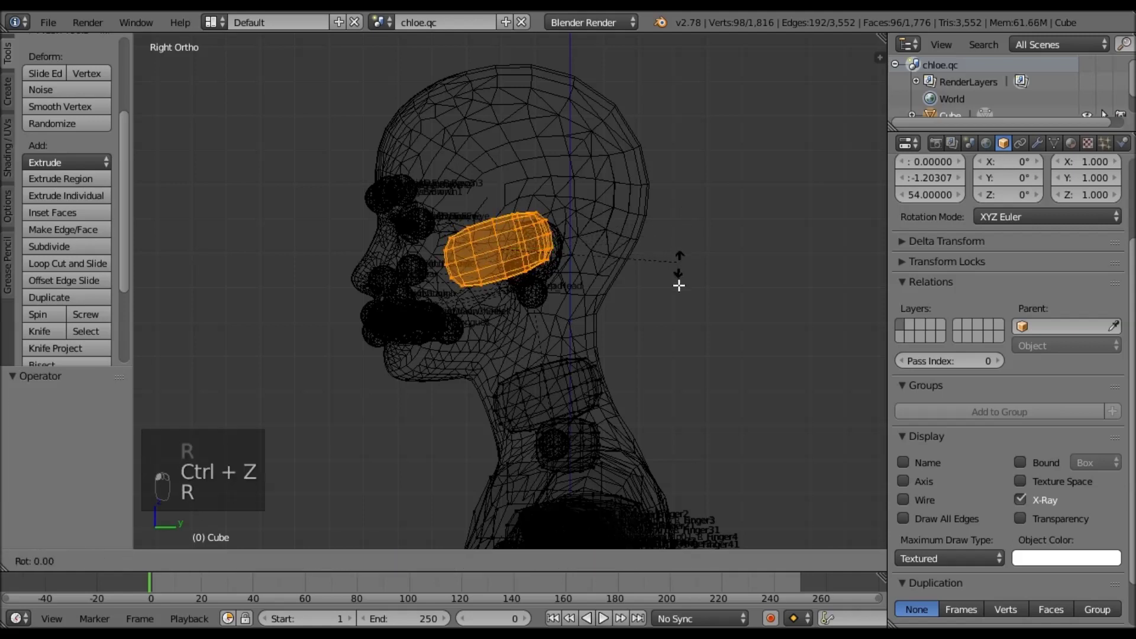
click(669, 304)
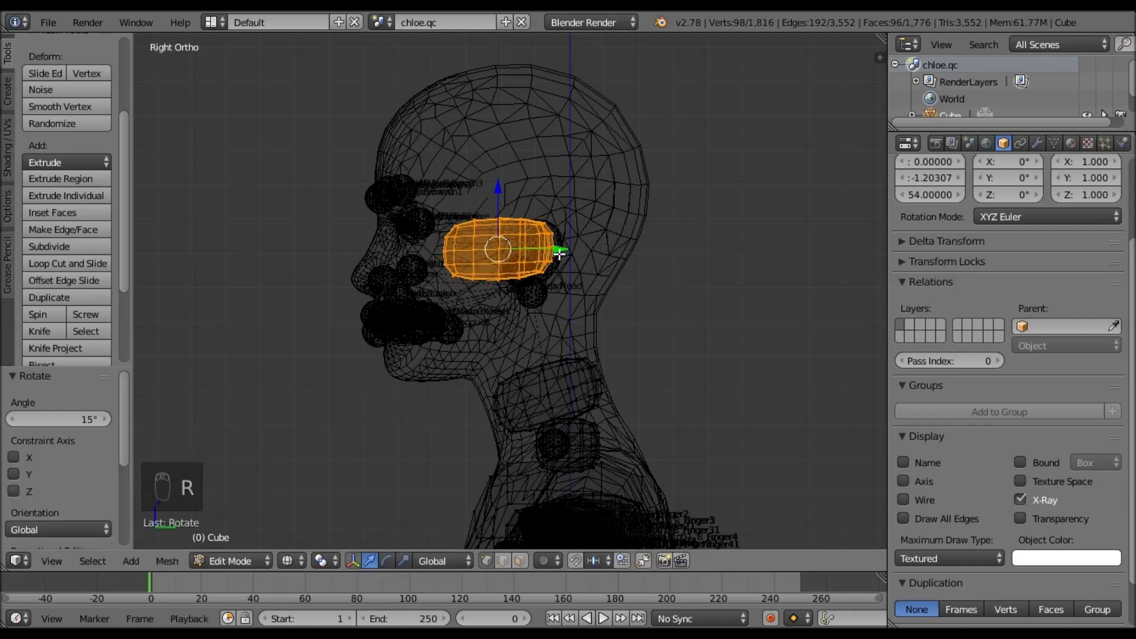
key(s)
key(y)
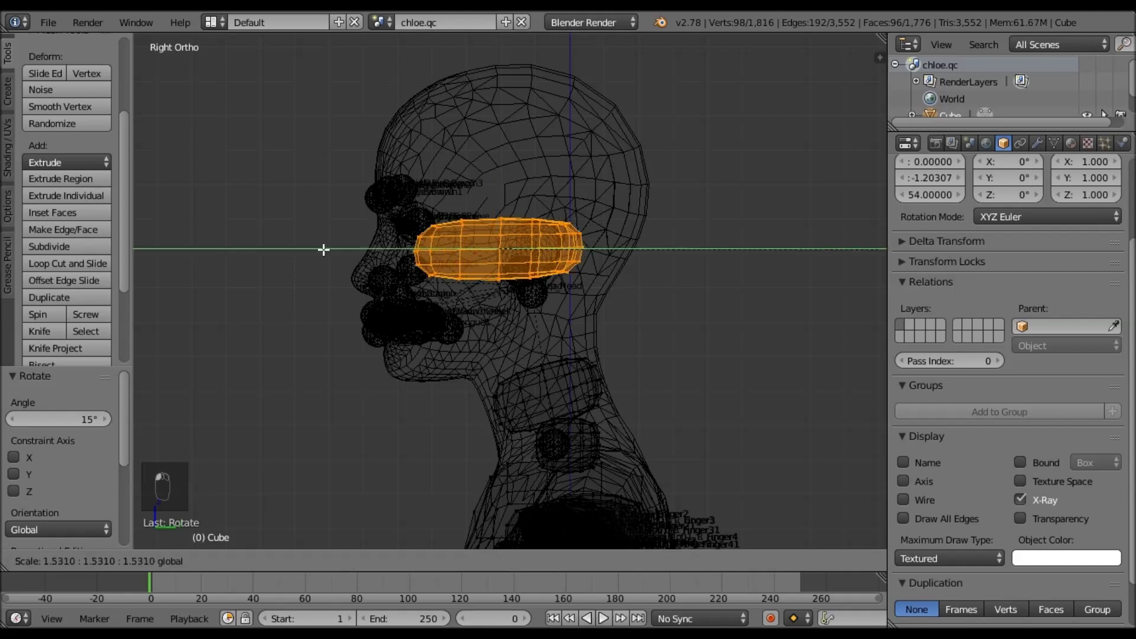
click(323, 249)
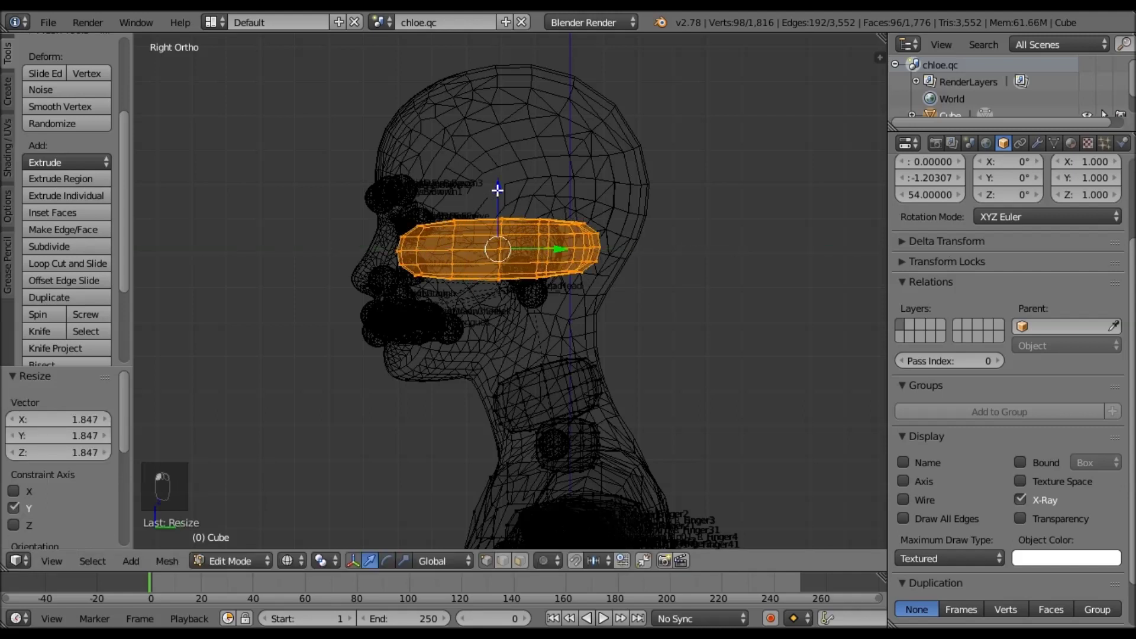
- Scale the head box by 3.367 along Z to cover most of the head's height
key(s)
key(z)
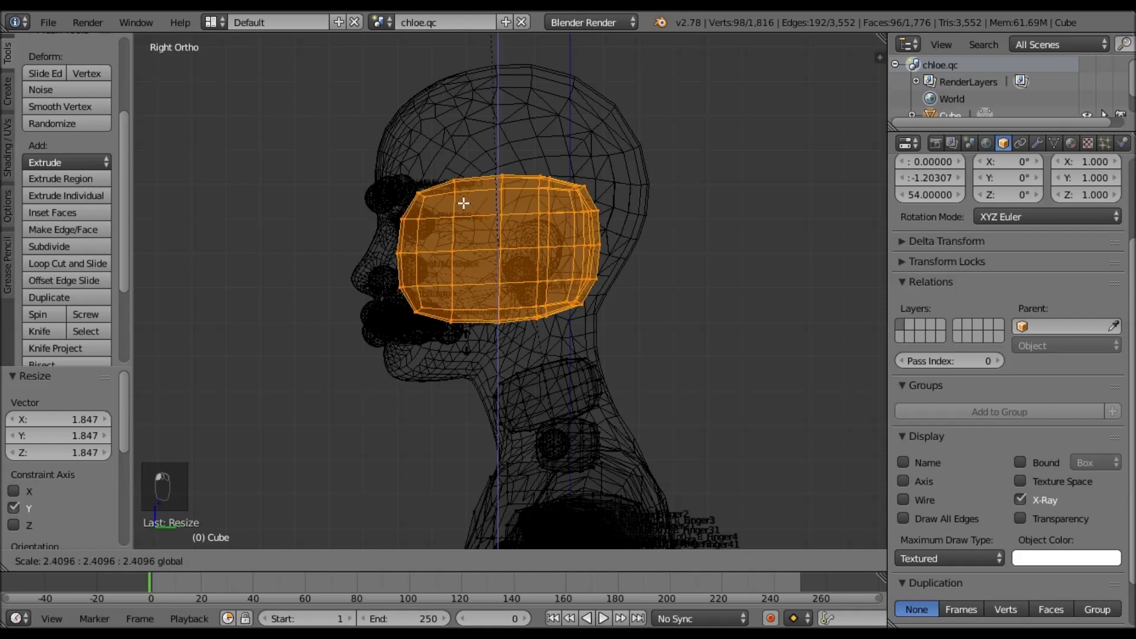
click(517, 300)
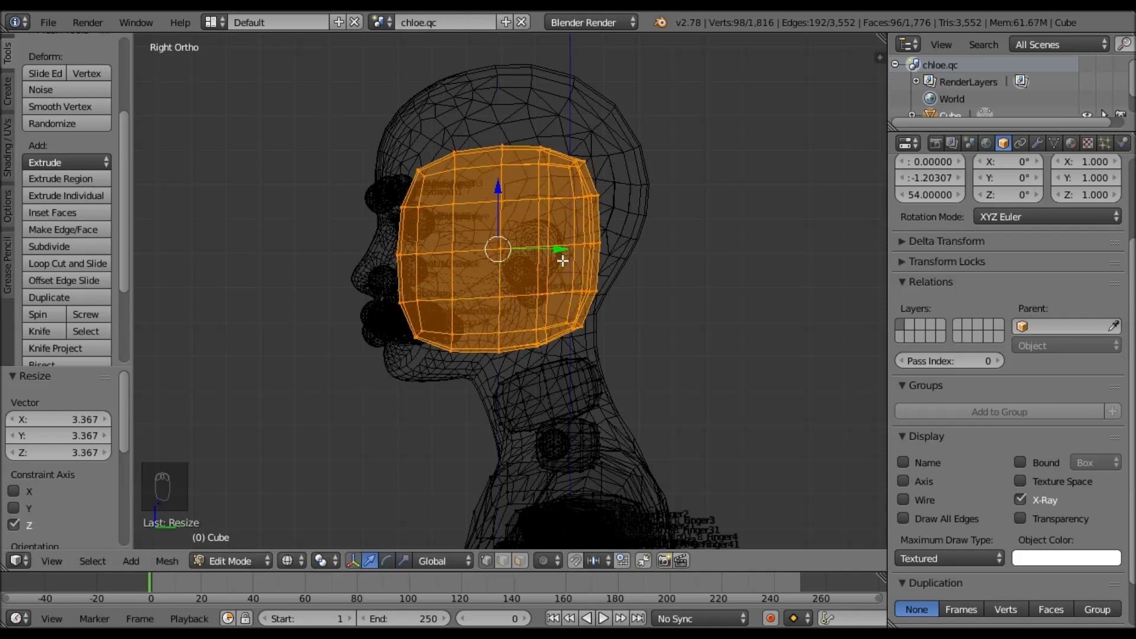
key(KP_1)
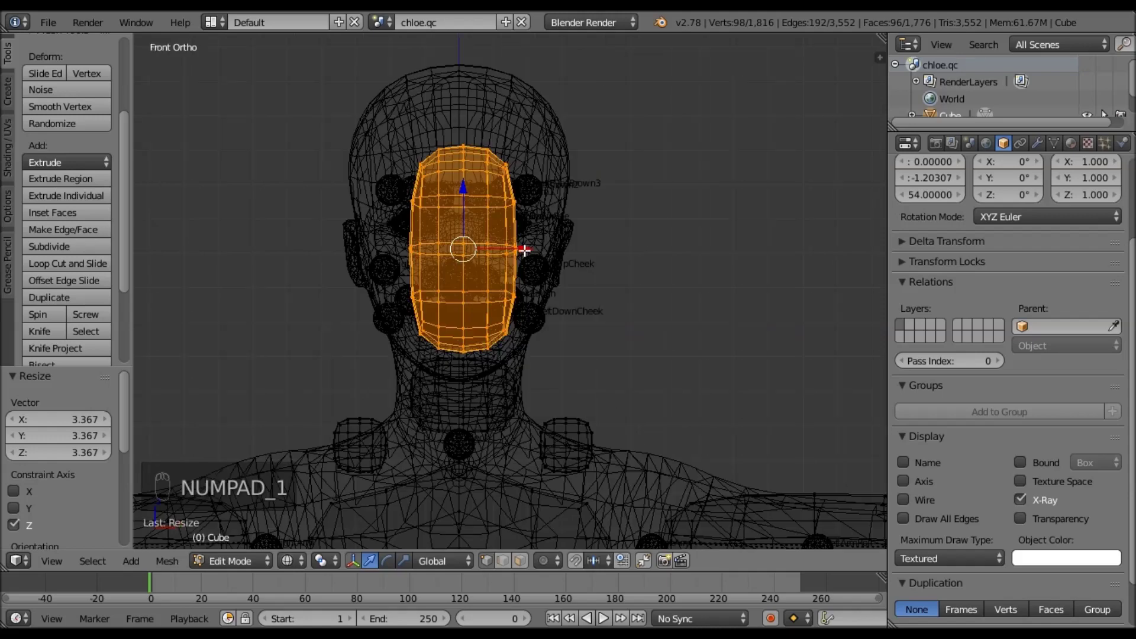
- Widen the head block about 1.39 times along X and move it up about 0.67 over the face
key(s)
key(x)
click(764, 261)
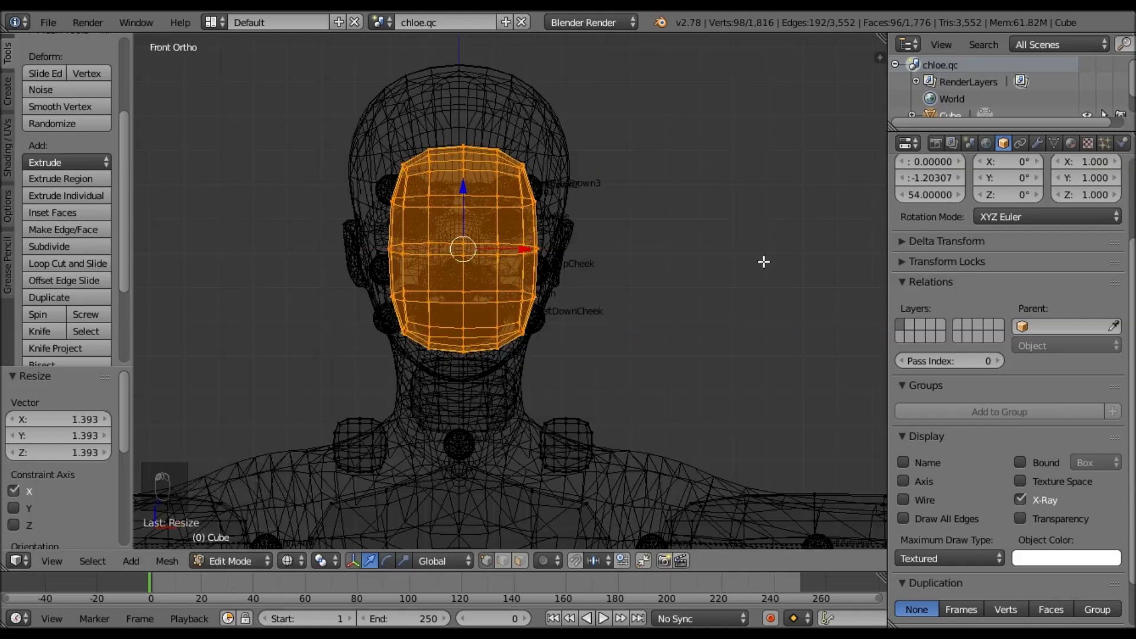
key(g)
click(699, 261)
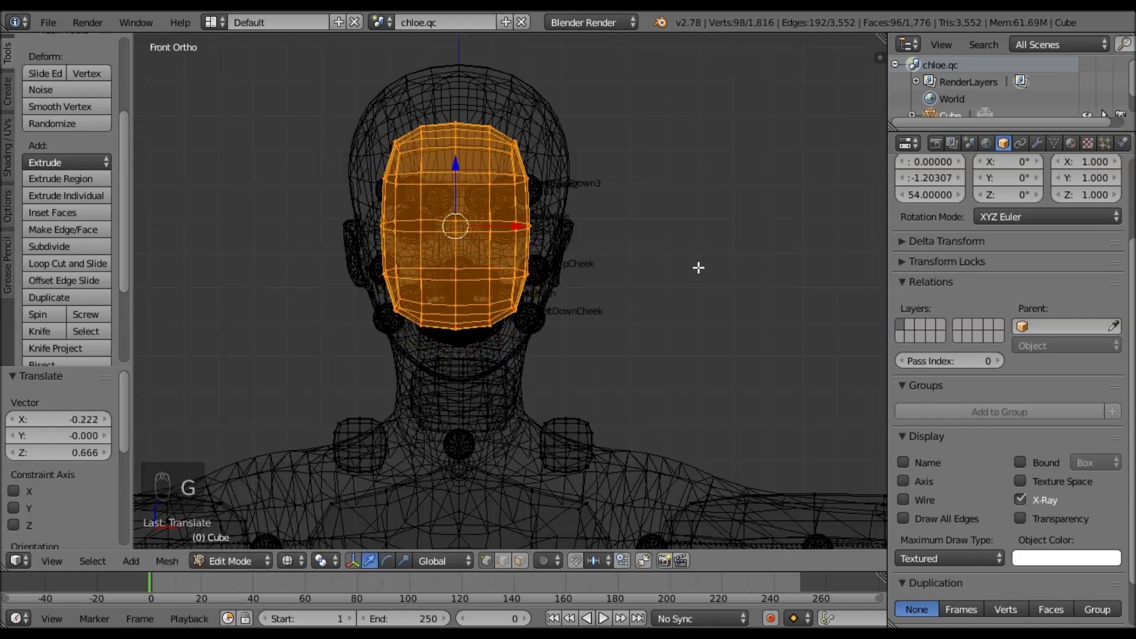
- Enlarge the head block uniformly by about 1.385 and shift it about 0.04 along Y in side view
key(s)
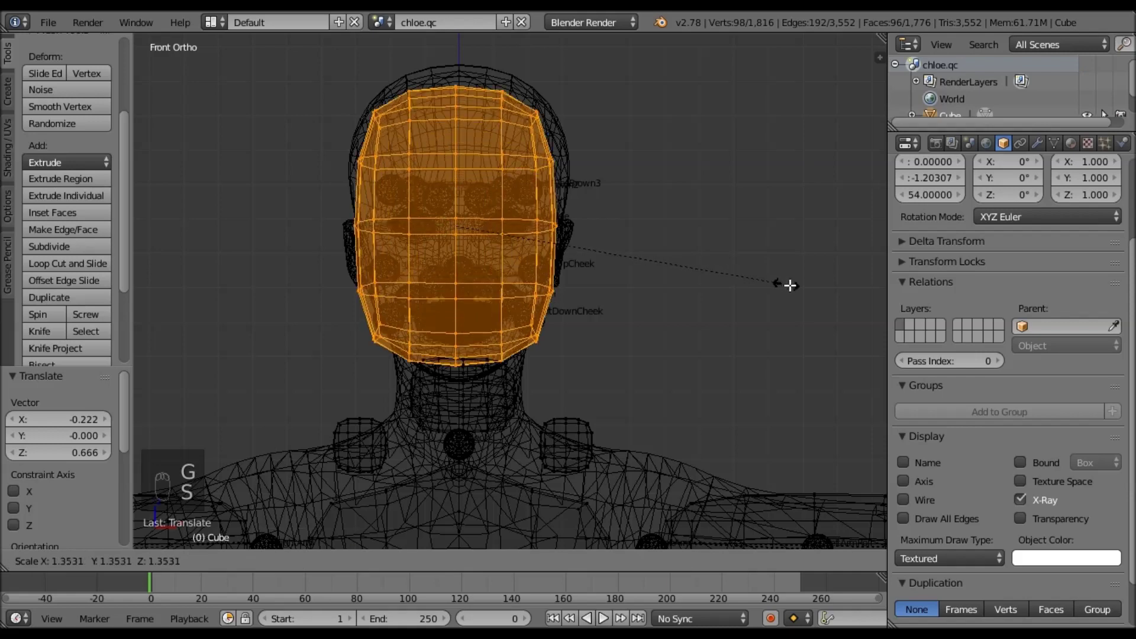
click(780, 283)
key(KP_3)
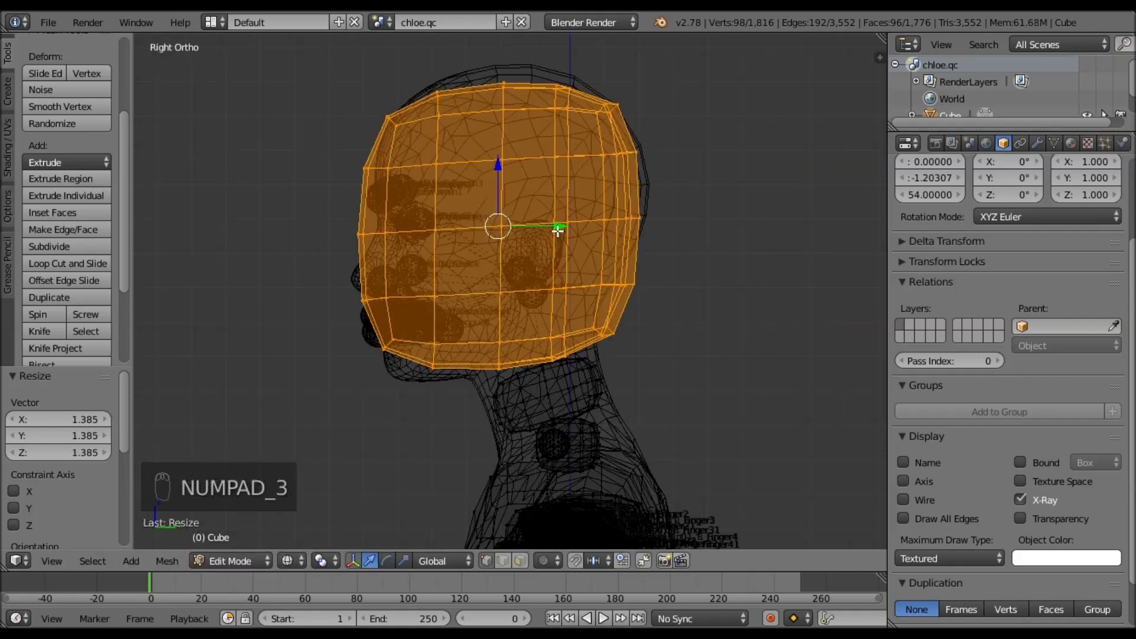
drag(560, 226, 571, 227)
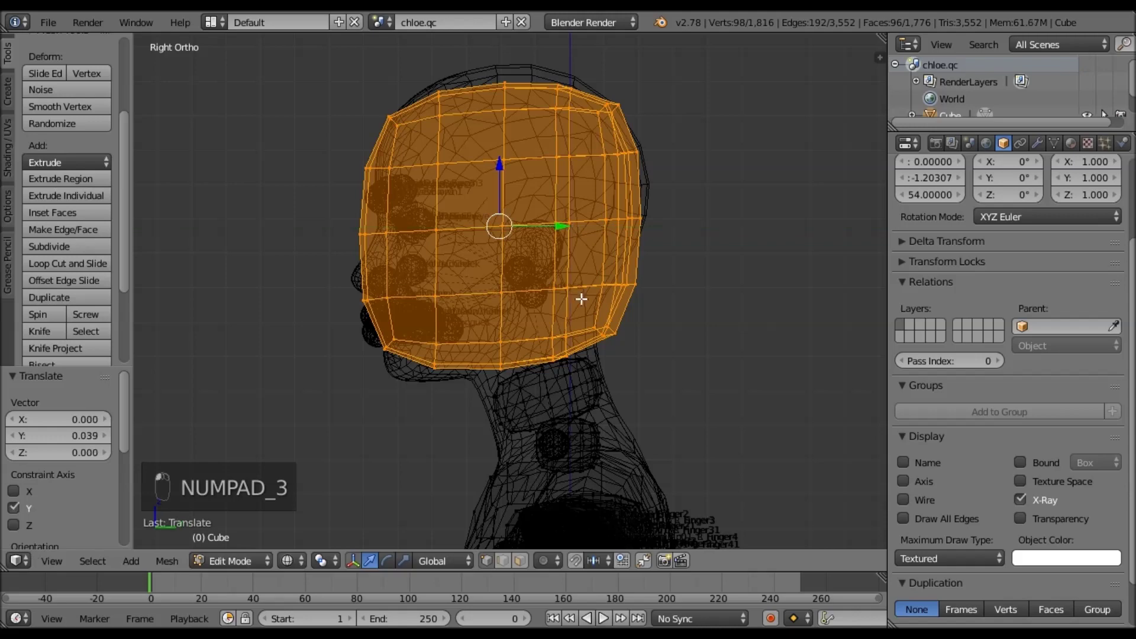
- Move the head block's lower front corner vertices down to the tip of the chin in side view
shift+middle_drag(584, 338, 593, 319)
shift+middle_drag(539, 288, 542, 327)
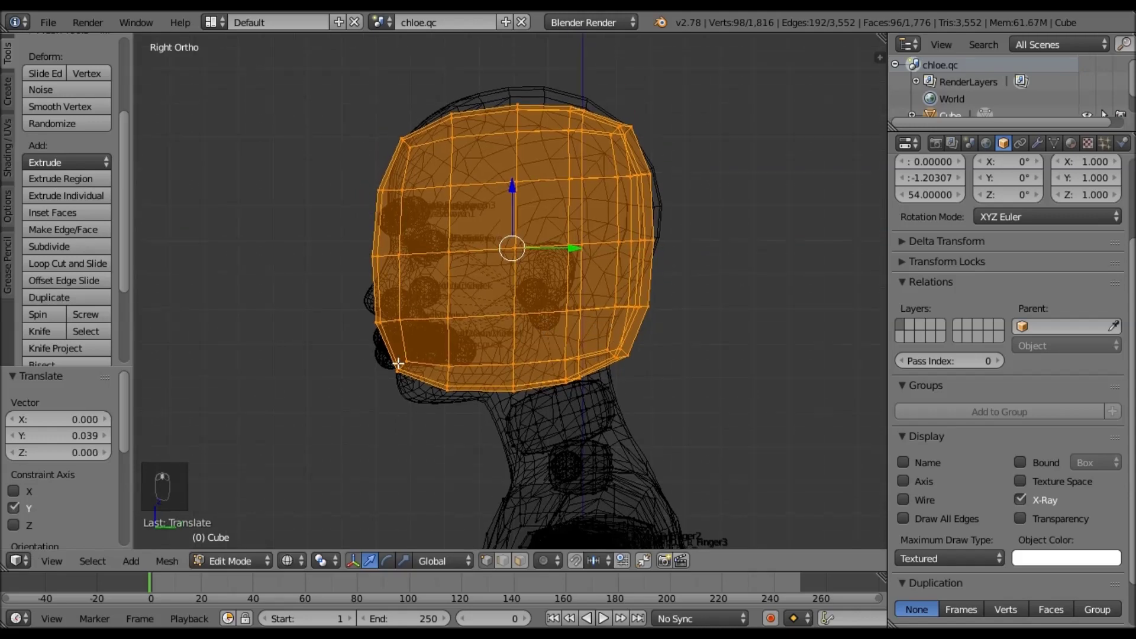
scroll(407, 317, up, 2)
scroll(426, 324, up, 1)
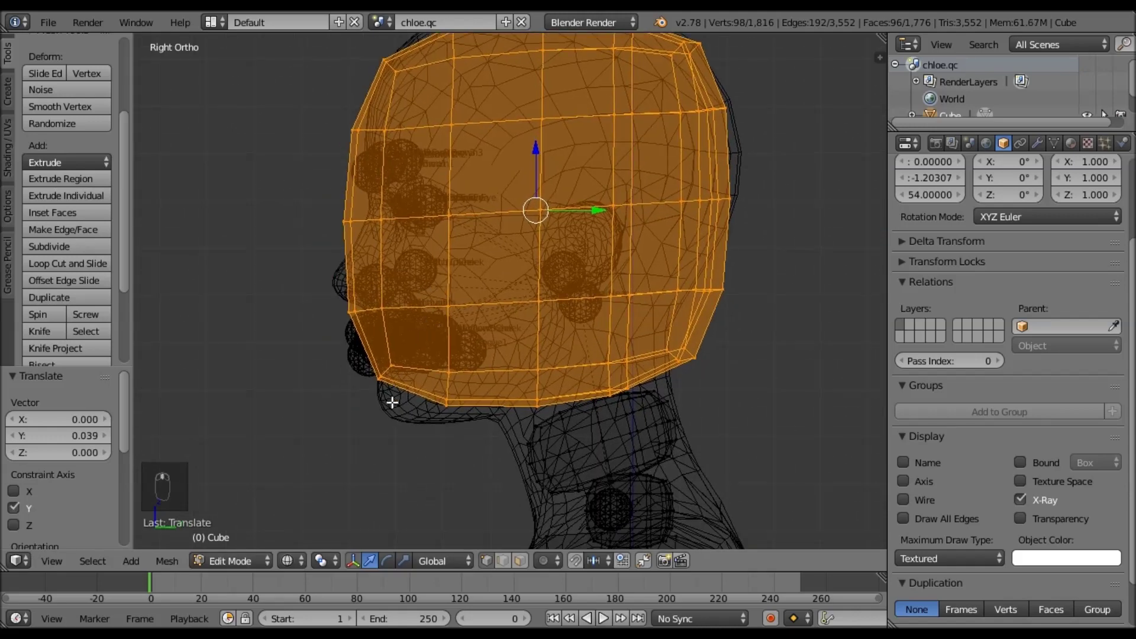
key(a)
mouse_move(333, 411)
ctrl+mouse_down()
mouse_move(394, 326)
mouse_move(399, 361)
ctrl+mouse_up()
key(a)
key(a)
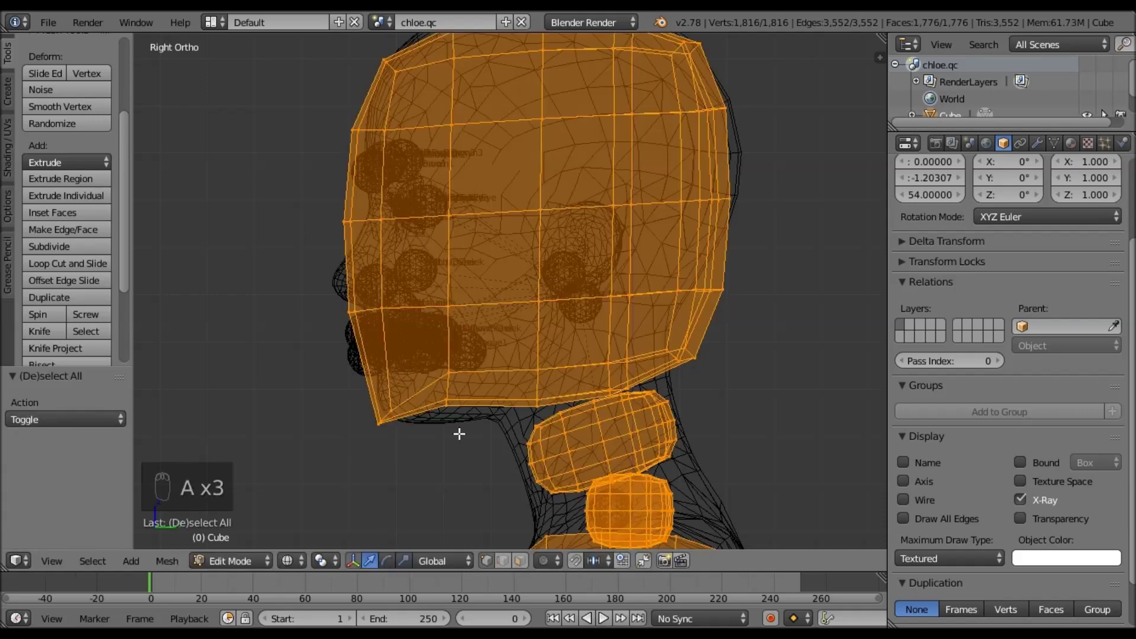
- Lower the next row of vertices on the head block's underside to the jawline
key(a)
ctrl+drag(424, 480, 456, 352)
key(a)
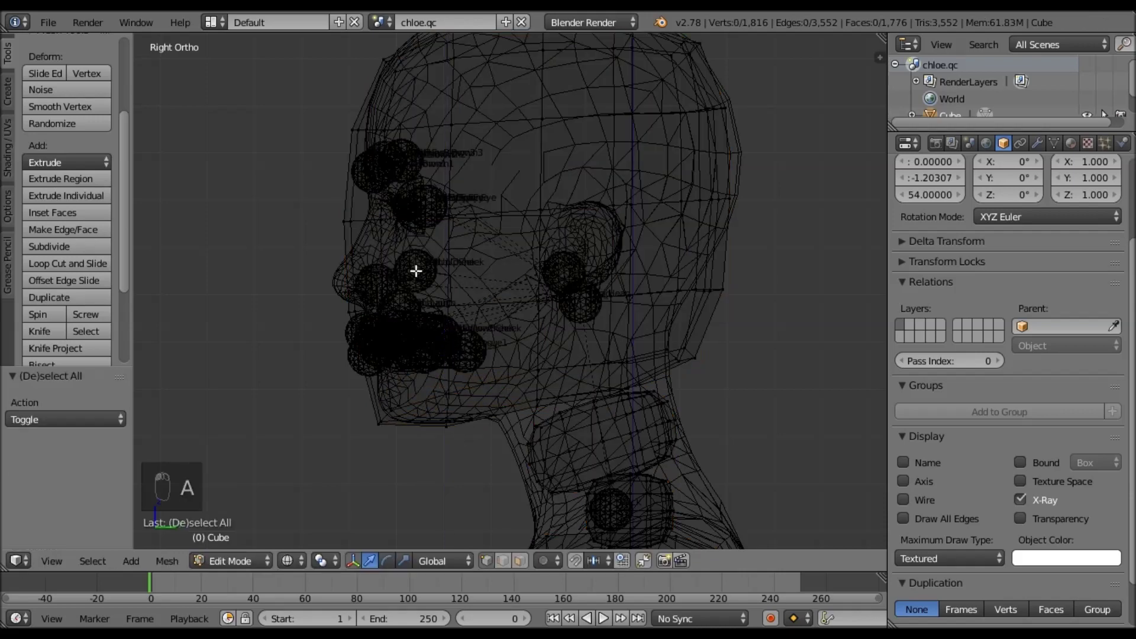
key(a)
- Select the head block's lower corner vertices on both sides of the jaw and scale them inward along X to about 0.93
middle_drag(368, 253, 545, 281)
key(KP_1)
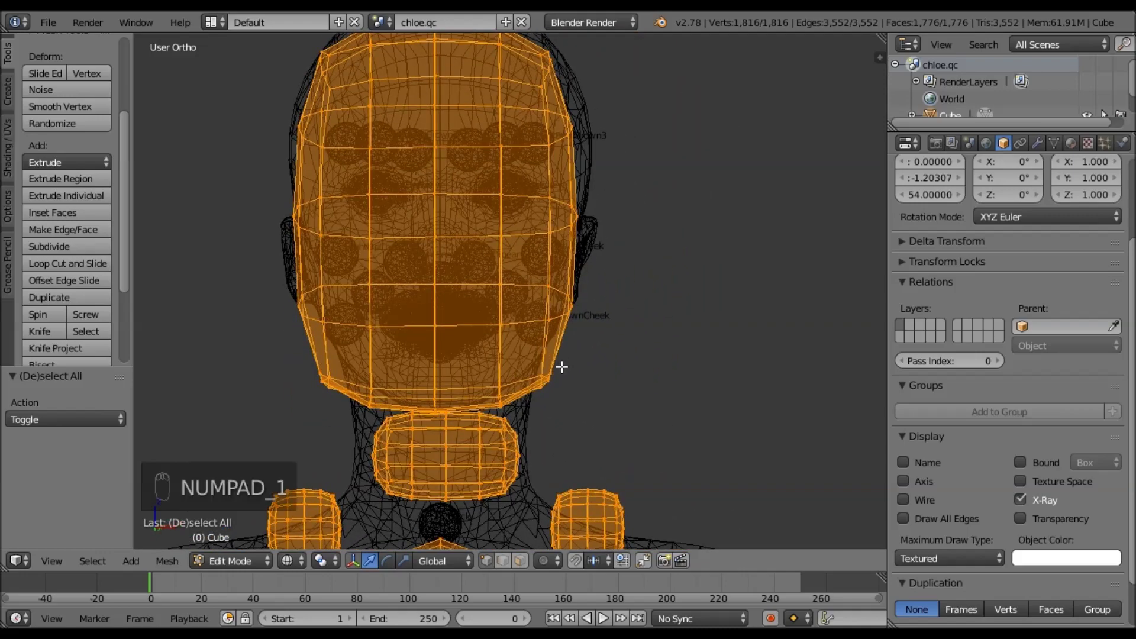
middle_drag(545, 410, 544, 381)
key(a)
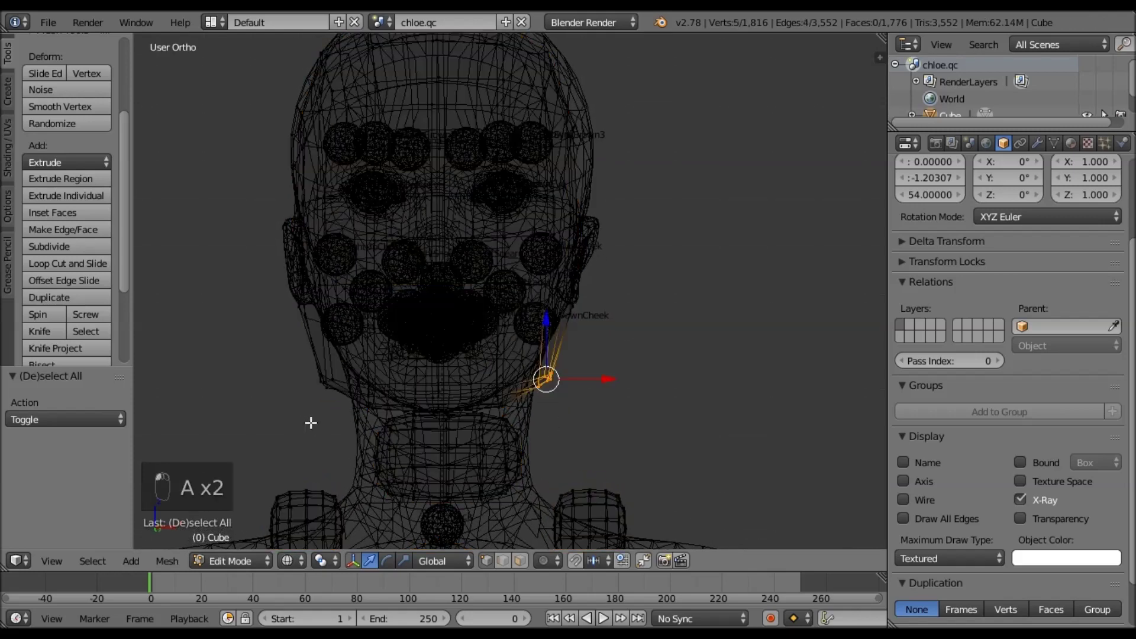
ctrl+drag(263, 404, 264, 396)
middle_drag(434, 396, 445, 391)
key(s)
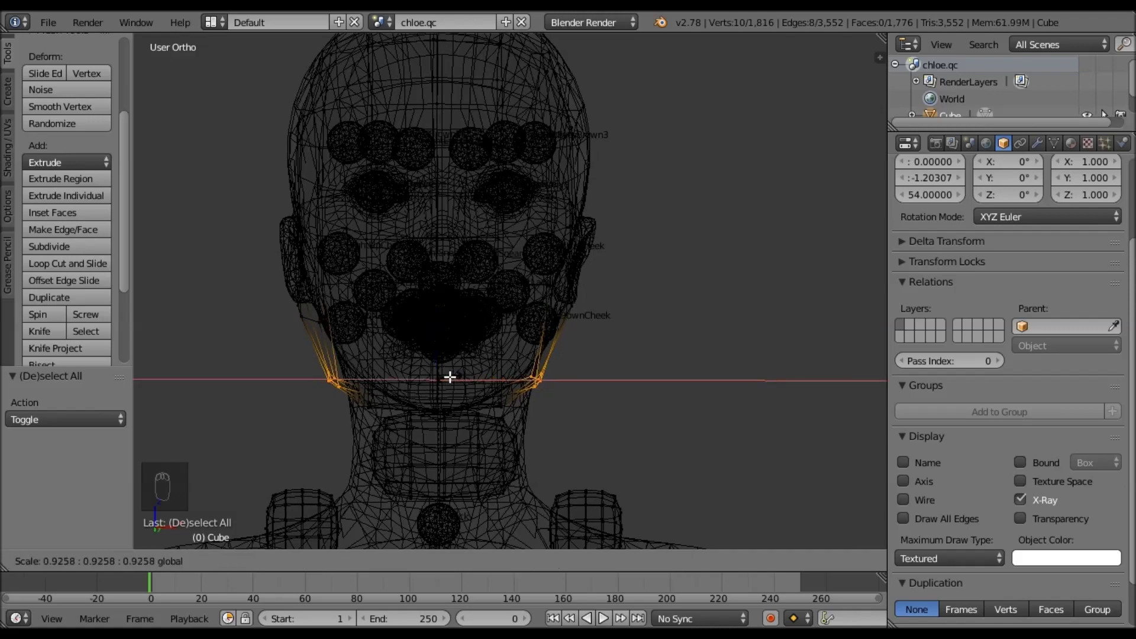
click(450, 377)
- Review how the blocks fit the character's head, torso and arms in front view
key(a)
key(a)
key(a)
middle_drag(666, 352, 598, 372)
key(KP_1)
scroll(616, 492, down, 3)
shift+middle_drag(615, 492, 635, 408)
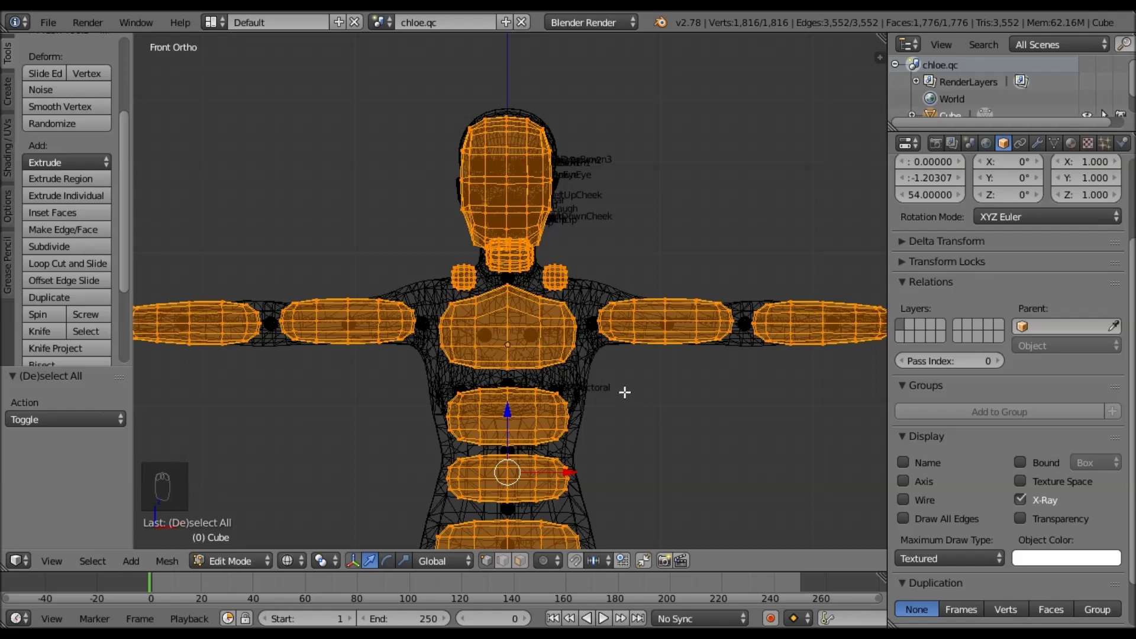
scroll(632, 334, up, 1)
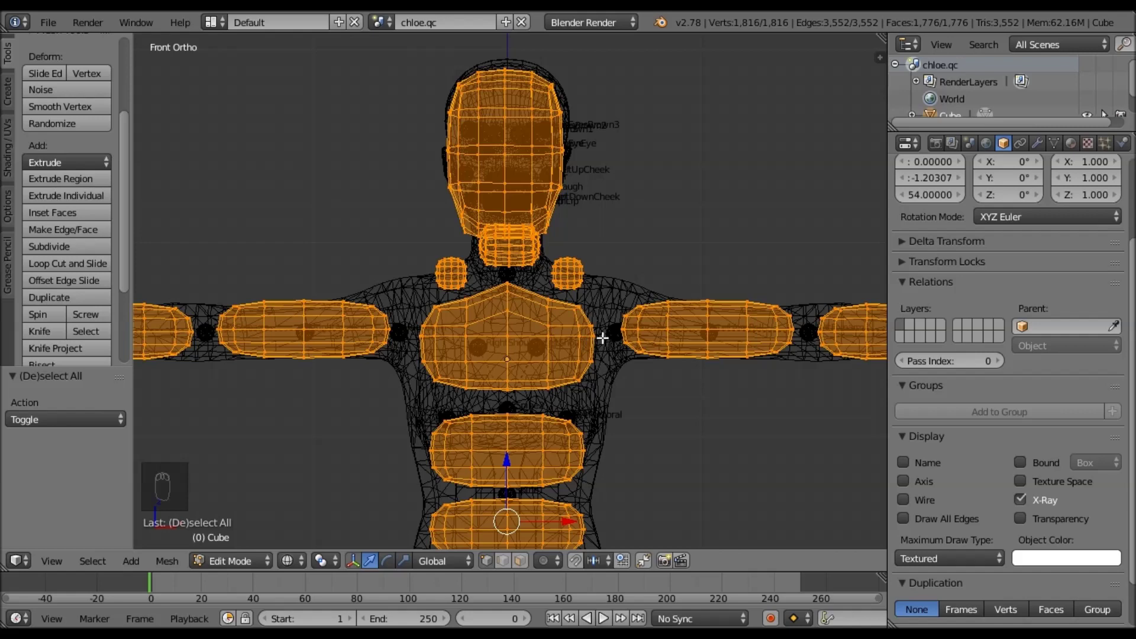
- Leave mesh editing and hide the chloe_reference character mesh, keeping the blocks and skeleton in view
key(Tab)
right_click(603, 307)
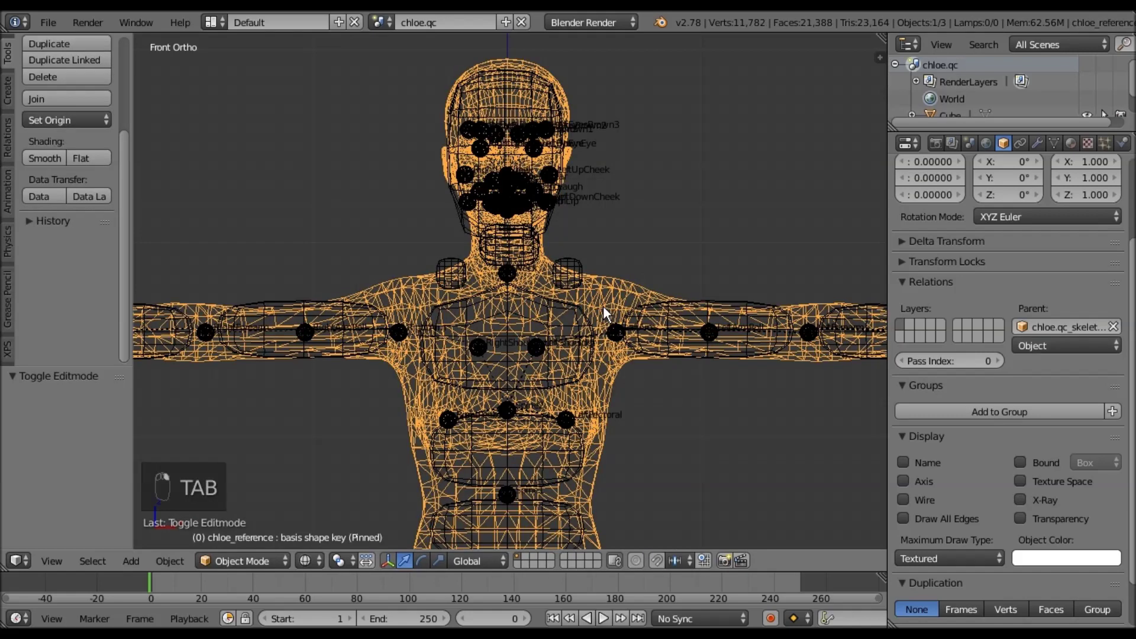
key(h)
shift+middle_drag(602, 311, 602, 378)
scroll(598, 366, up, 1)
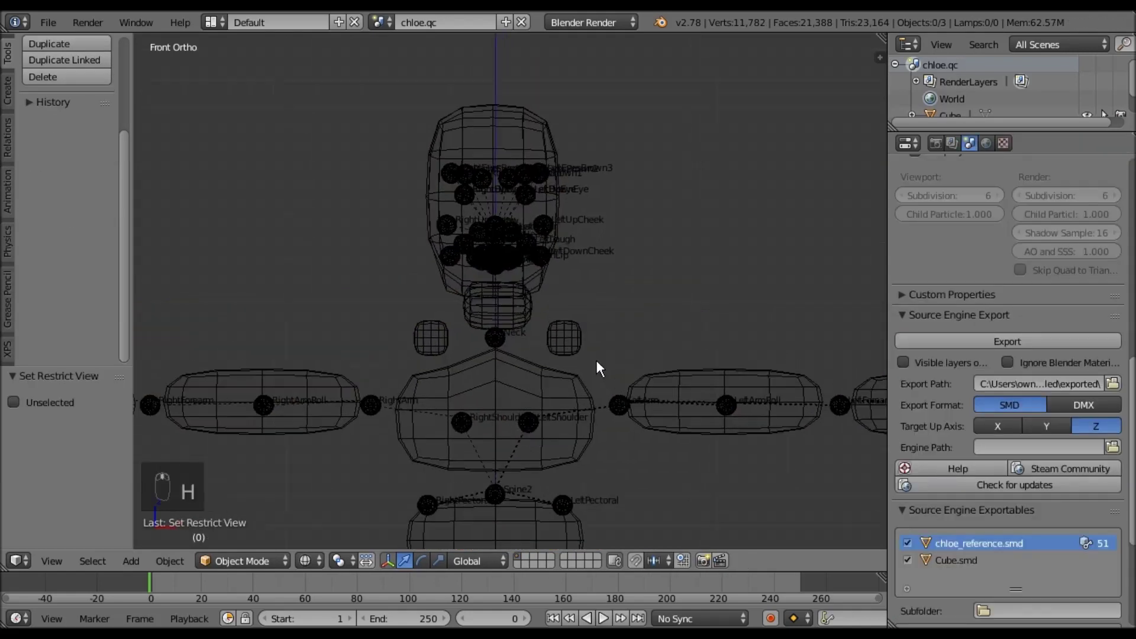
- Parent the Cube block mesh to chloe.qc_skeleton using Armature Deform With Empty Groups
key(z)
right_click(569, 342)
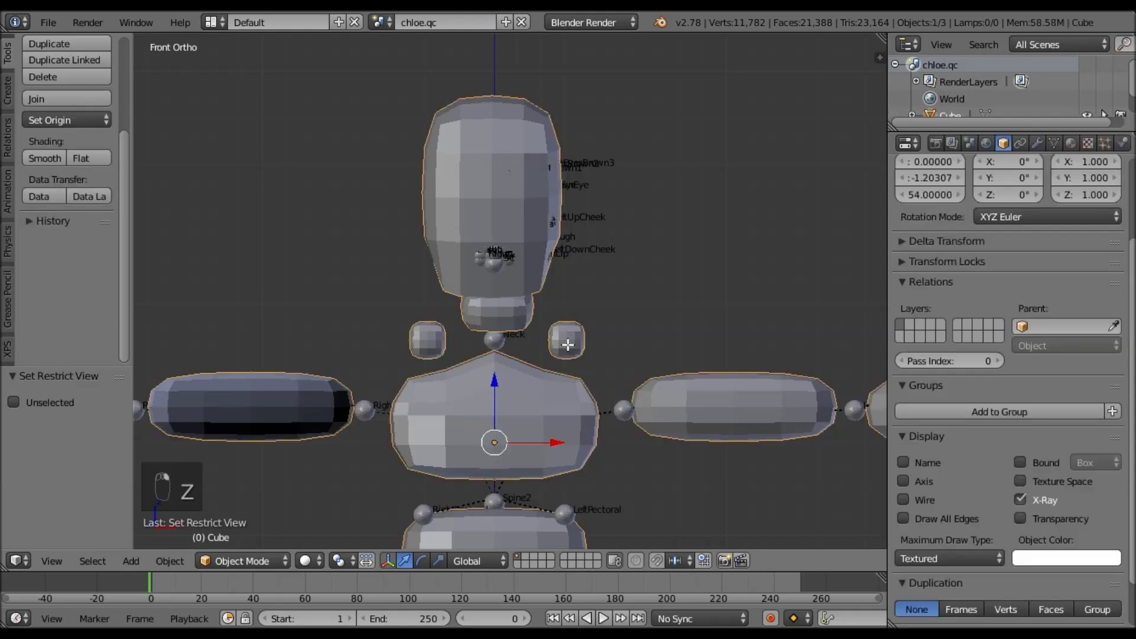
key(Tab)
key(Tab)
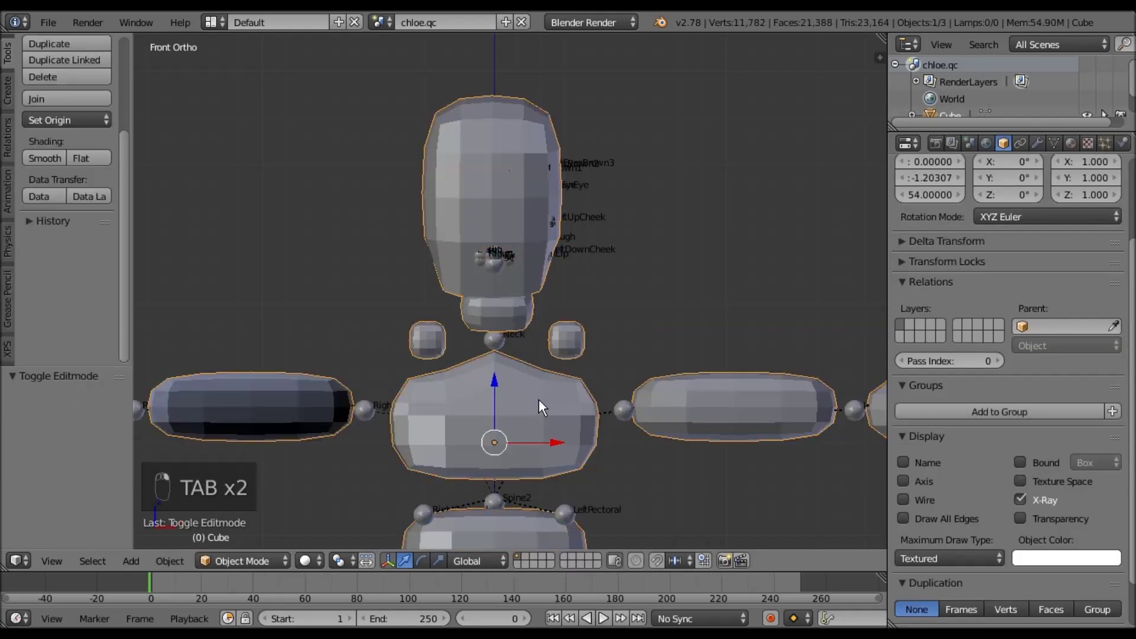
shift+middle_drag(593, 434, 577, 402)
key(z)
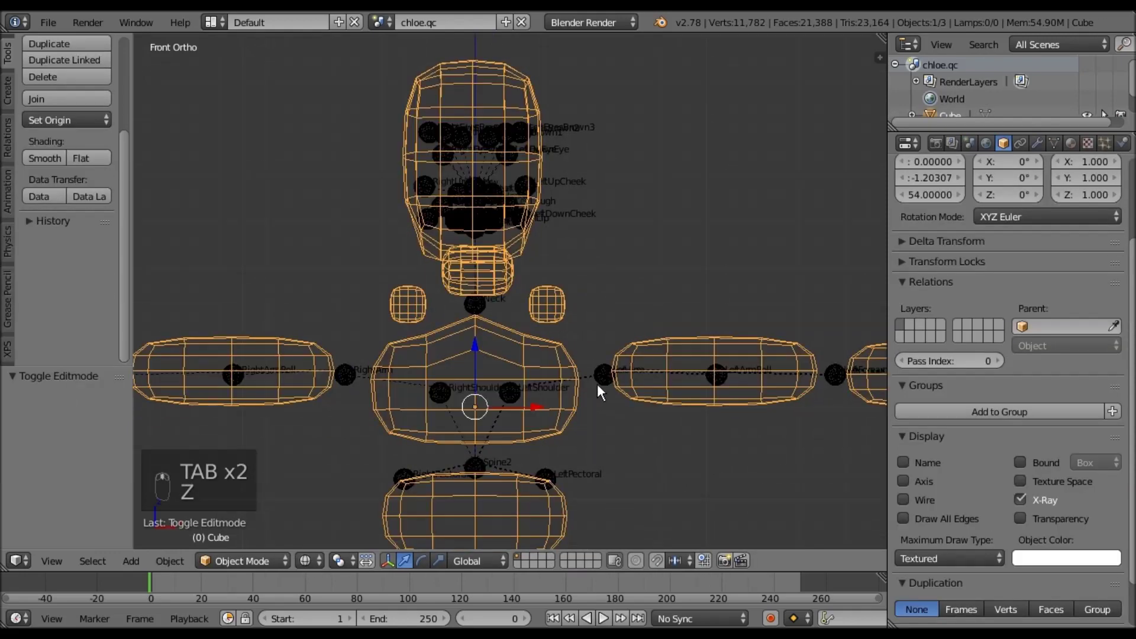
shift+right_click(598, 384)
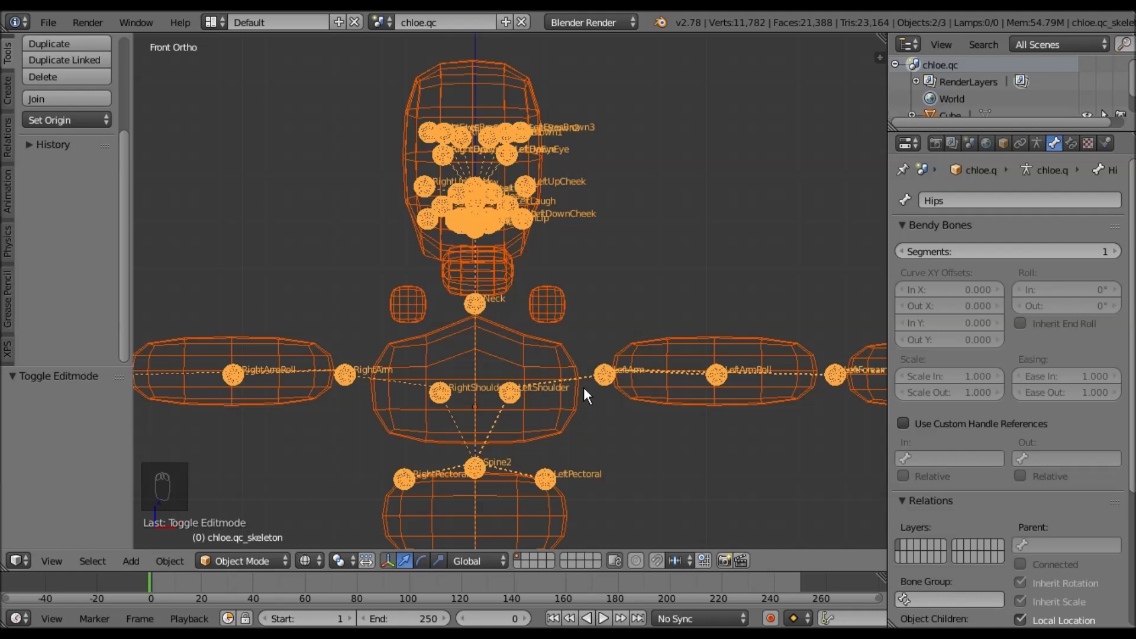
key(ctrl+p)
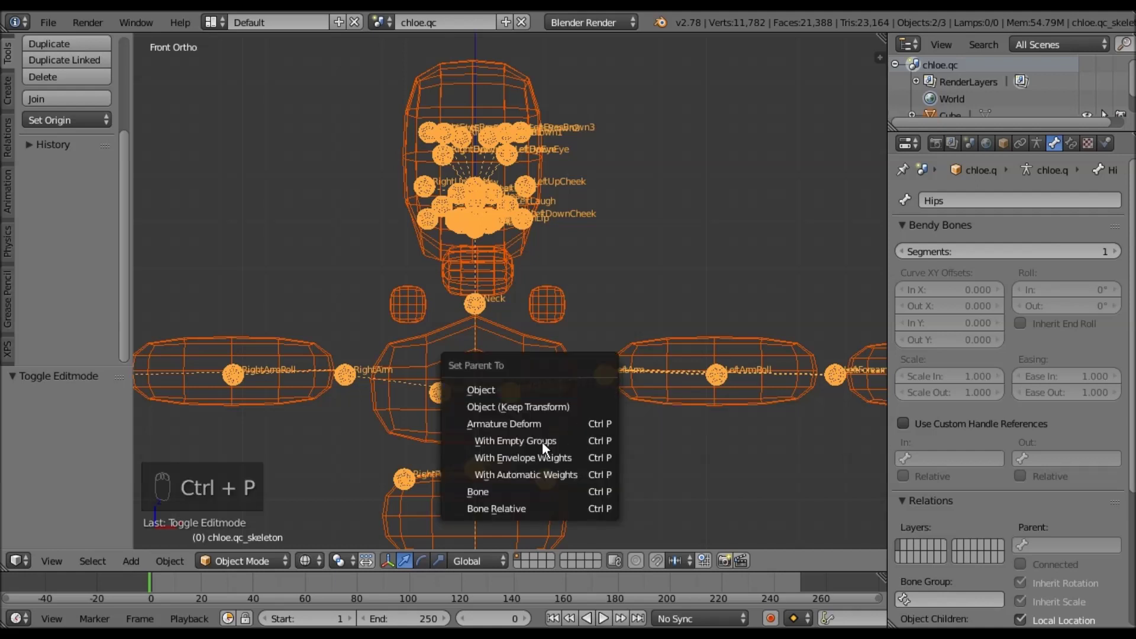
click(508, 450)
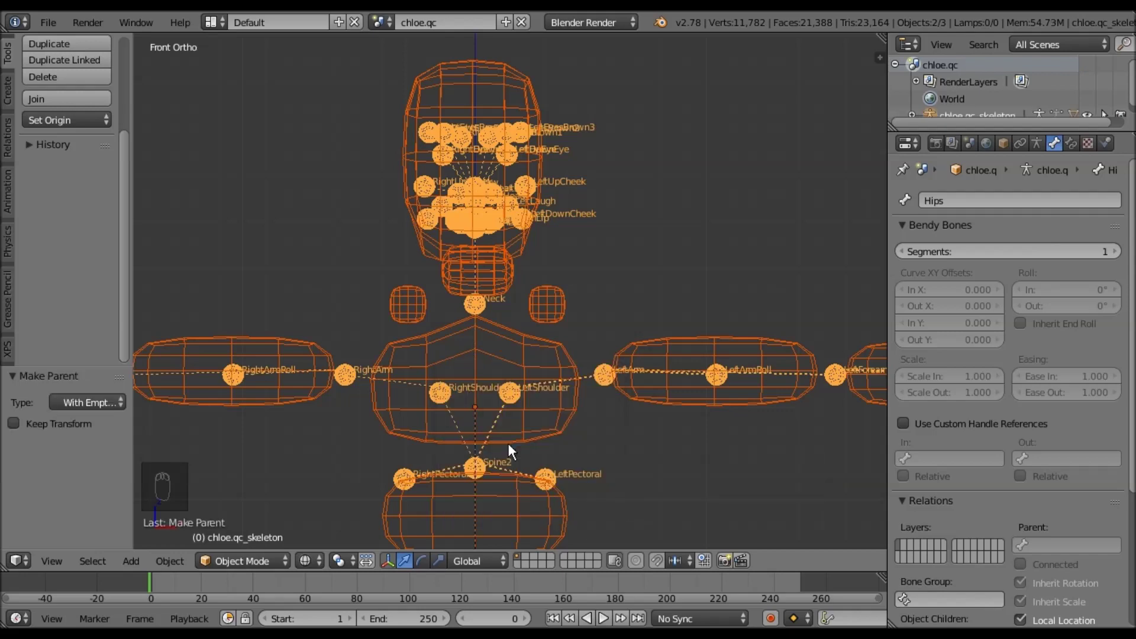
- Open the Cube mesh's vertex groups, enlarge the list and bring its first groups into view
right_click(737, 364)
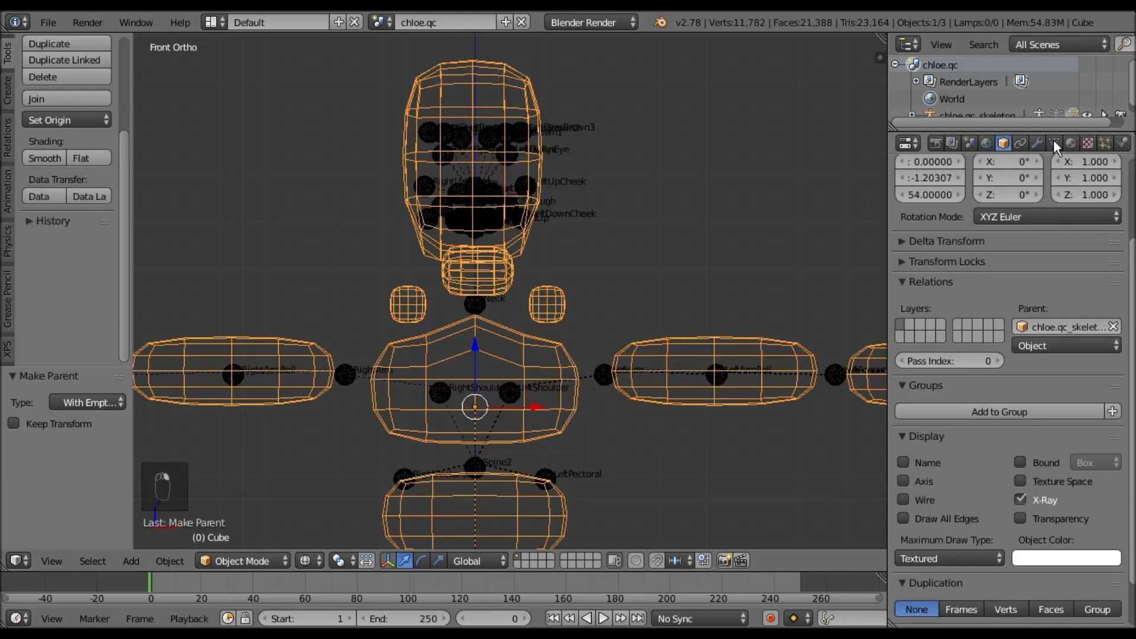
click(1053, 142)
scroll(992, 356, up, 1)
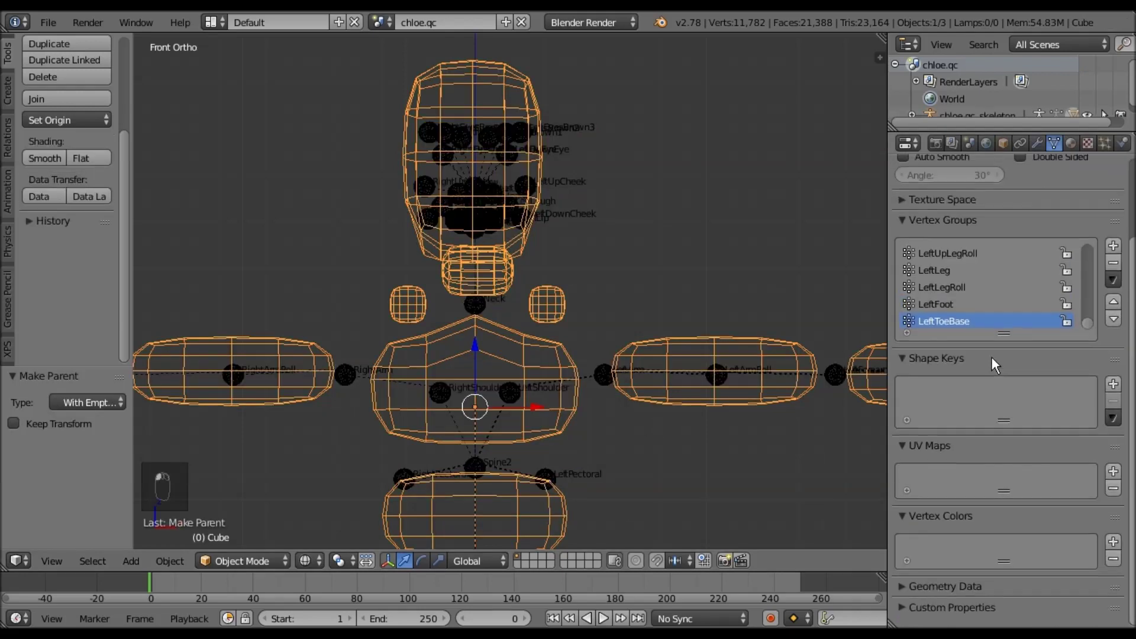
drag(998, 332, 1002, 602)
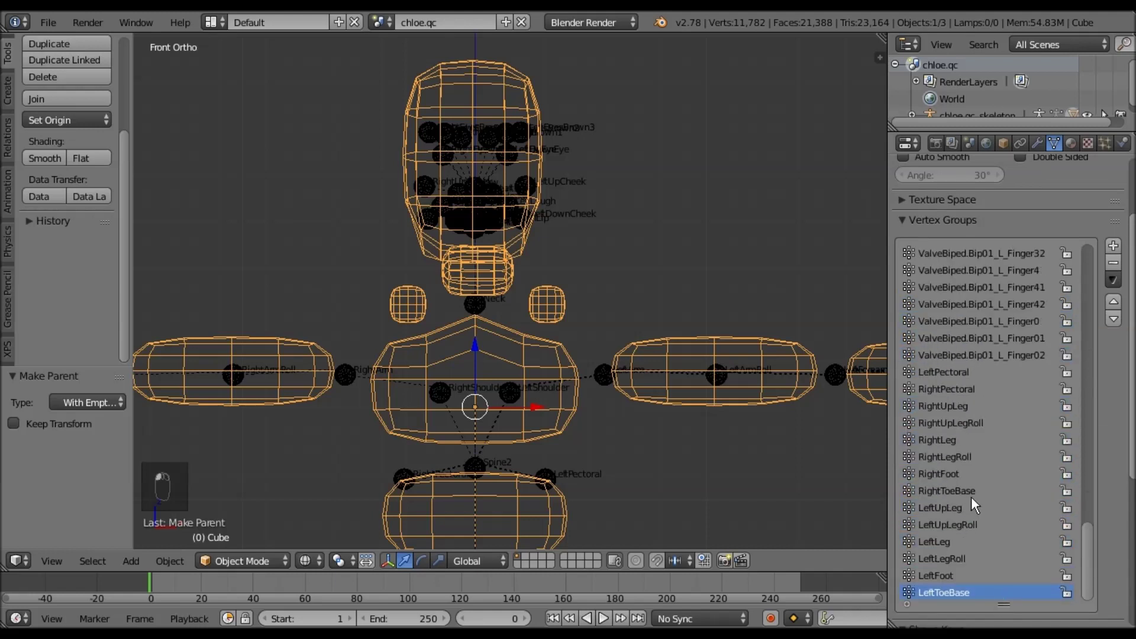
drag(1087, 535, 1089, 245)
- Enter mesh editing with the Hips vertex group active and box-select only the hips block in wireframe
shift+middle_drag(660, 297, 668, 330)
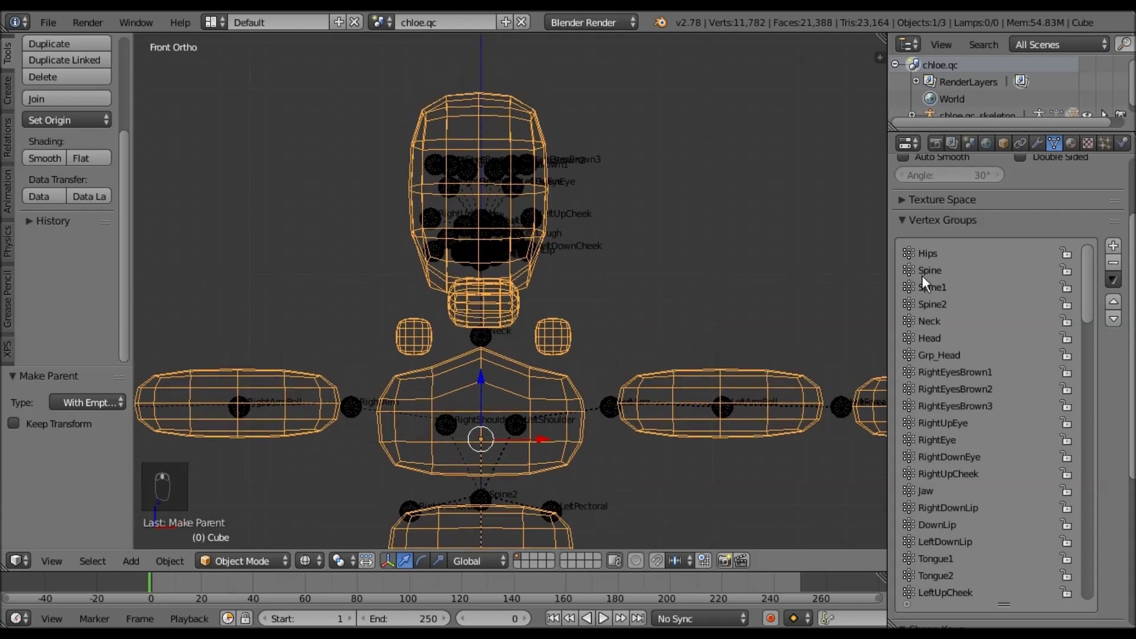
shift+middle_drag(660, 276, 452, 411)
key(Tab)
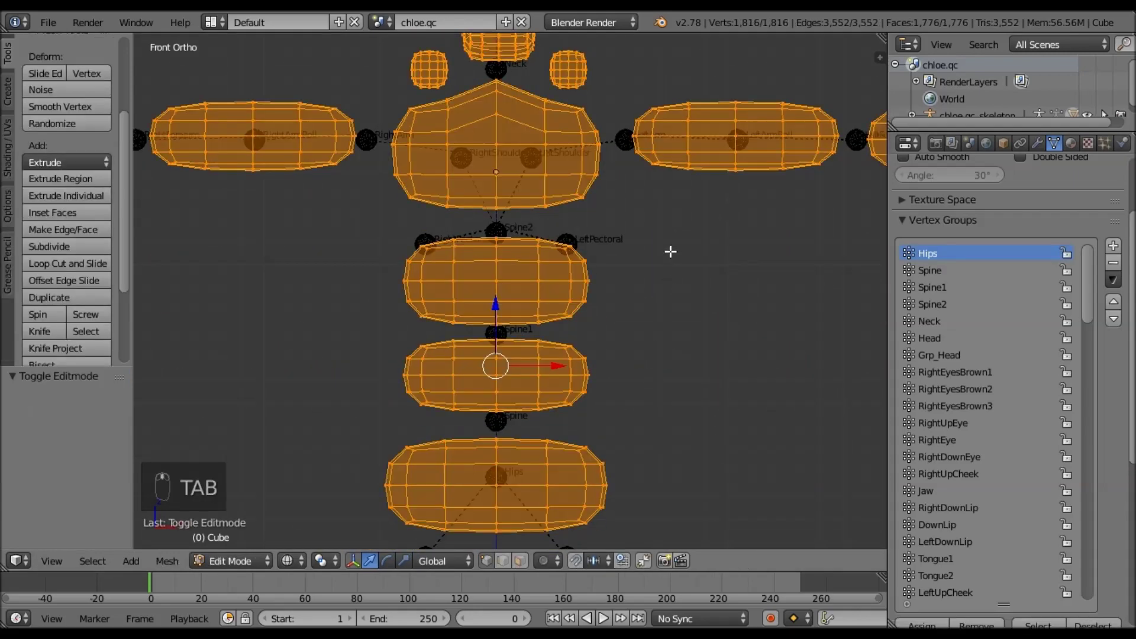
shift+scroll(652, 302, down, 4)
key(a)
key(a)
key(b)
drag(690, 449, 333, 322)
middle_drag(351, 323, 425, 333)
key(KP_1)
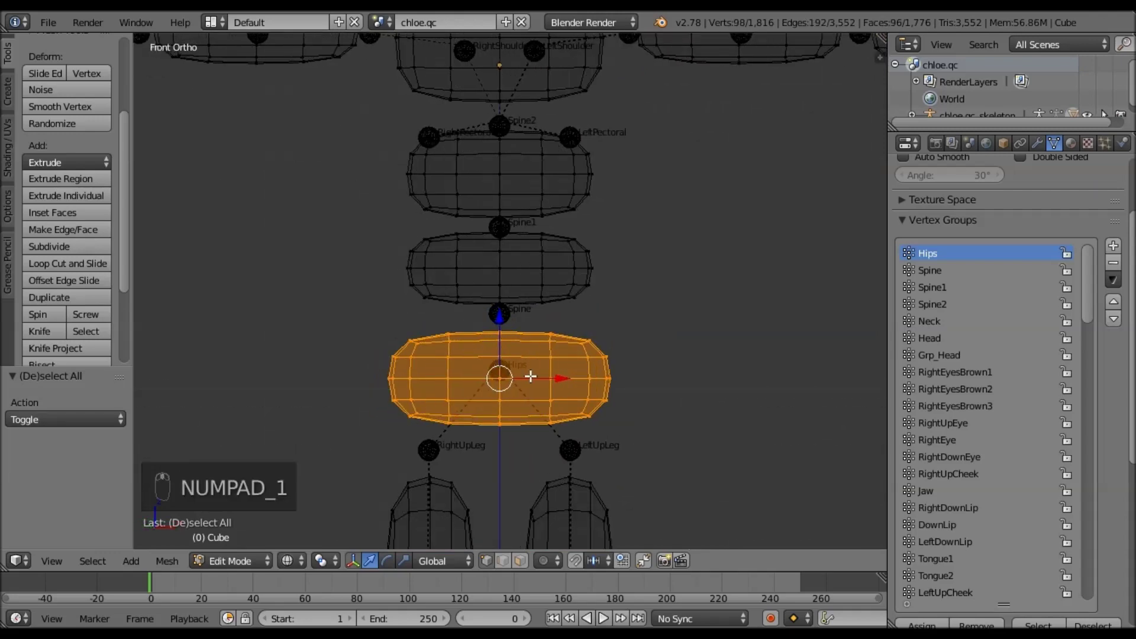
- Try lasso-selecting the hips block in solid shading, inspect its far side and return to the wireframe front view
key(z)
key(a)
mouse_move(363, 326)
ctrl+mouse_down()
mouse_move(451, 311)
mouse_move(649, 327)
mouse_move(687, 339)
mouse_move(689, 356)
ctrl+mouse_up()
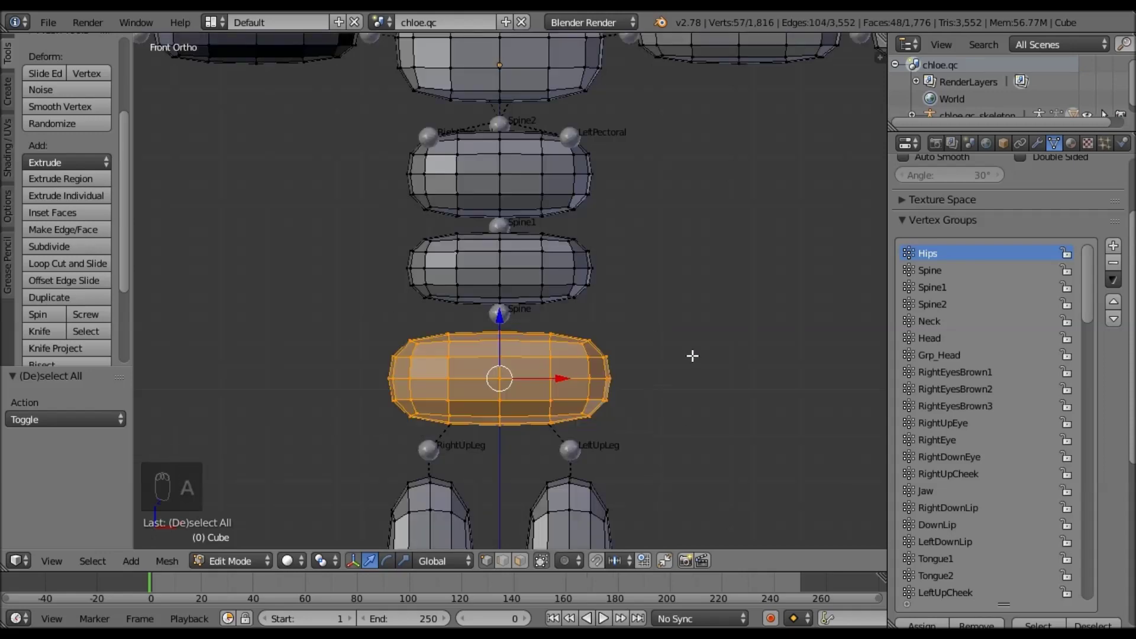
middle_drag(689, 354, 522, 347)
key(KP_1)
key(z)
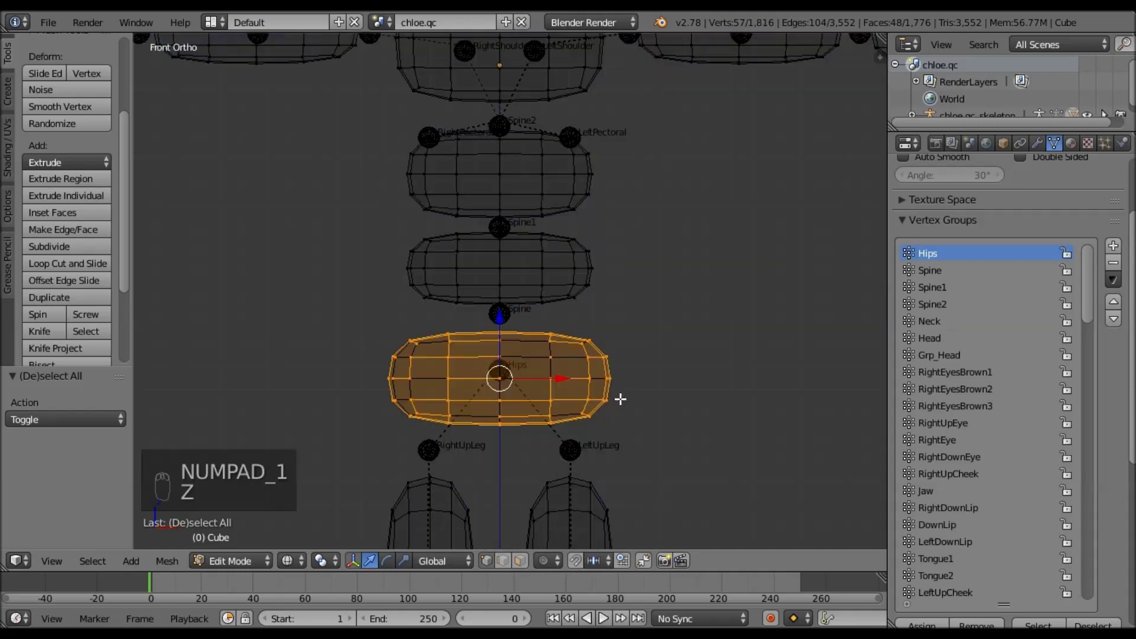
- Lasso-select the entire hips block in wireframe and assign it to the Hips vertex group with weight 1.000
mouse_move(516, 311)
ctrl+mouse_down()
mouse_move(309, 355)
mouse_move(490, 457)
mouse_move(733, 444)
mouse_move(808, 426)
ctrl+mouse_up()
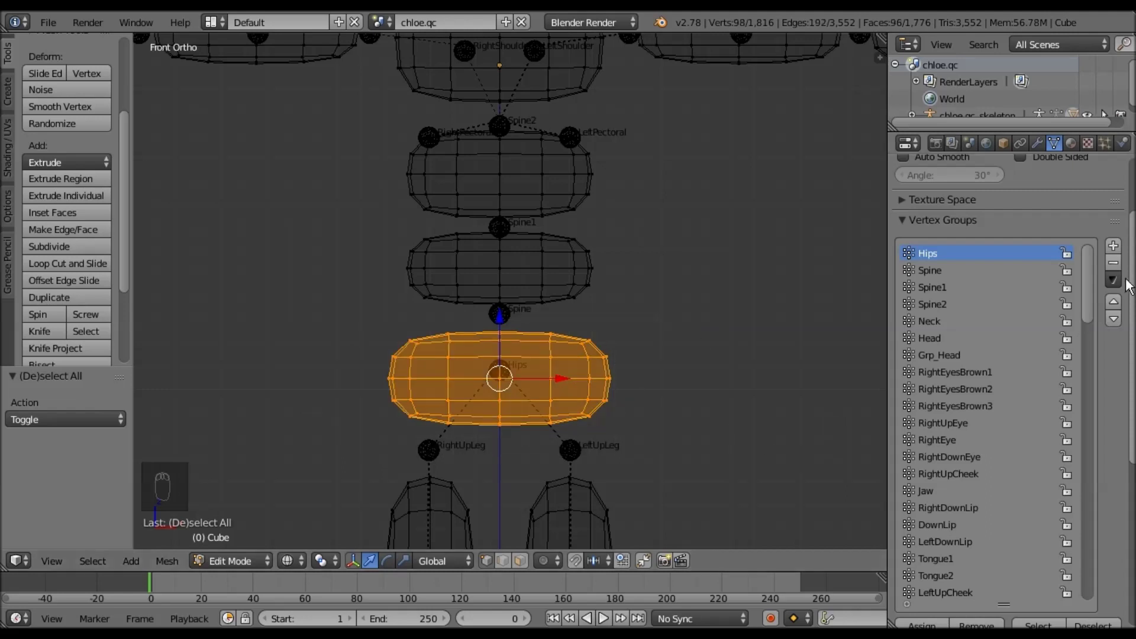
scroll(1011, 391, down, 2)
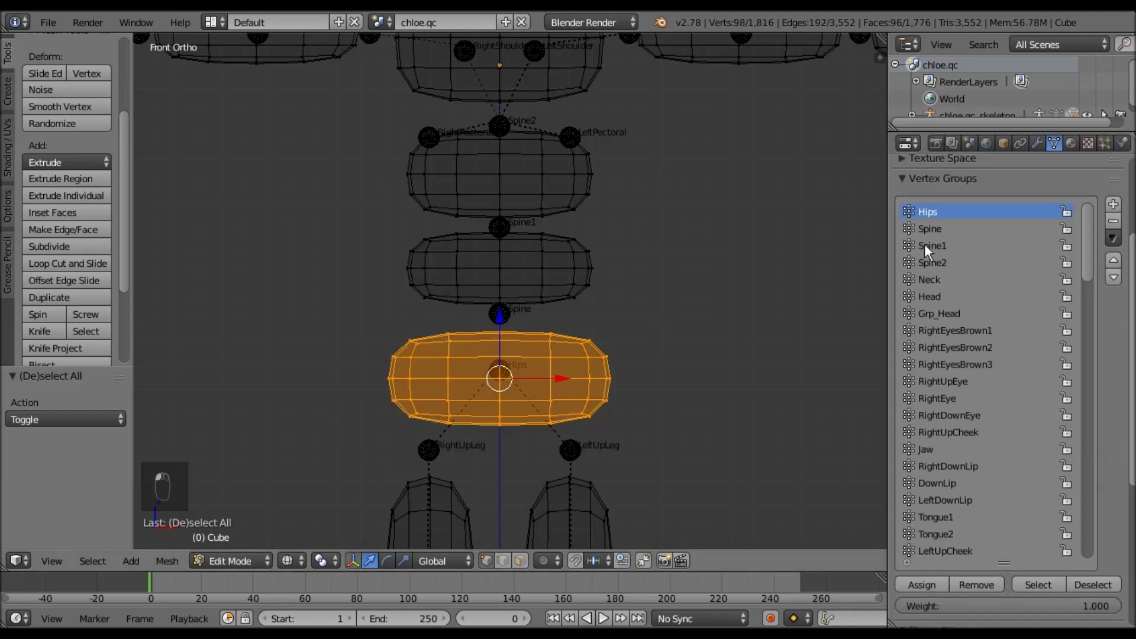
click(917, 583)
key(a)
- Assign the block directly above the hips to the Spine vertex group, finishing with nothing selected
shift+middle_drag(863, 213, 873, 255)
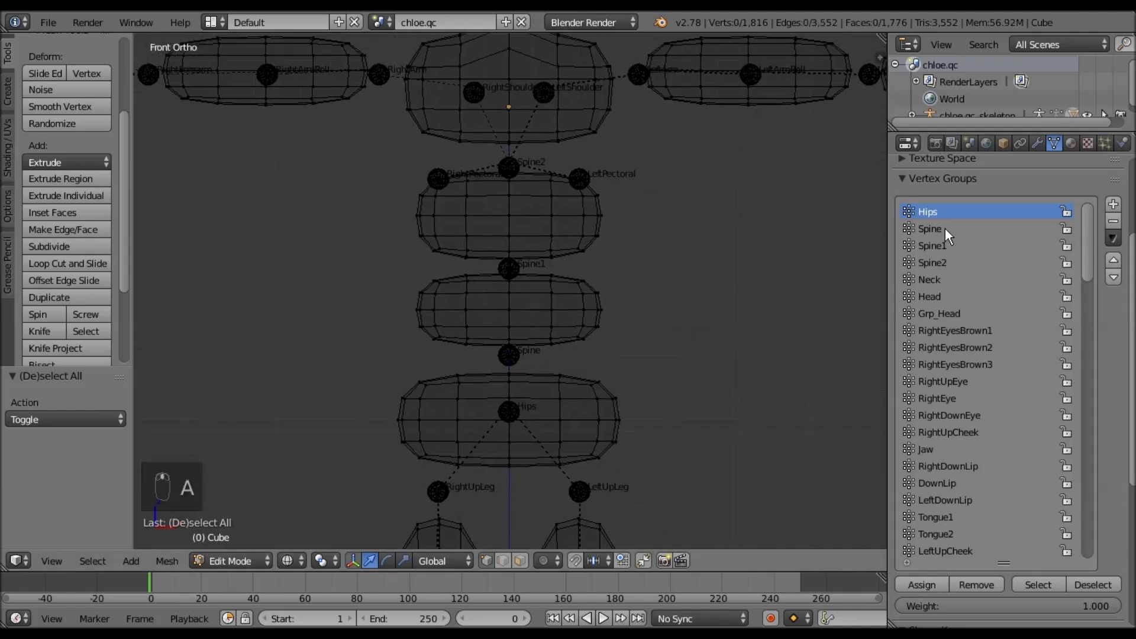
click(929, 228)
key(b)
drag(652, 362, 366, 264)
click(934, 582)
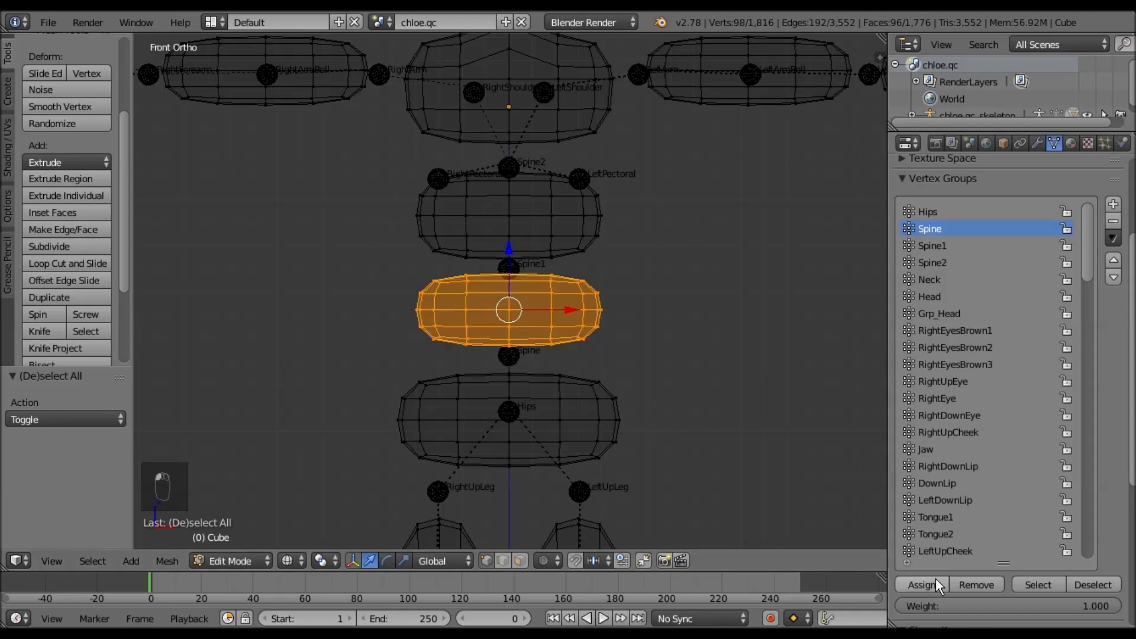
key(a)
- Assign the block between the Spine1 and Spine2 bones to the Spine1 vertex group, finishing with nothing selected
click(931, 245)
shift+middle_drag(610, 267, 659, 337)
scroll(659, 332, up, 2)
key(b)
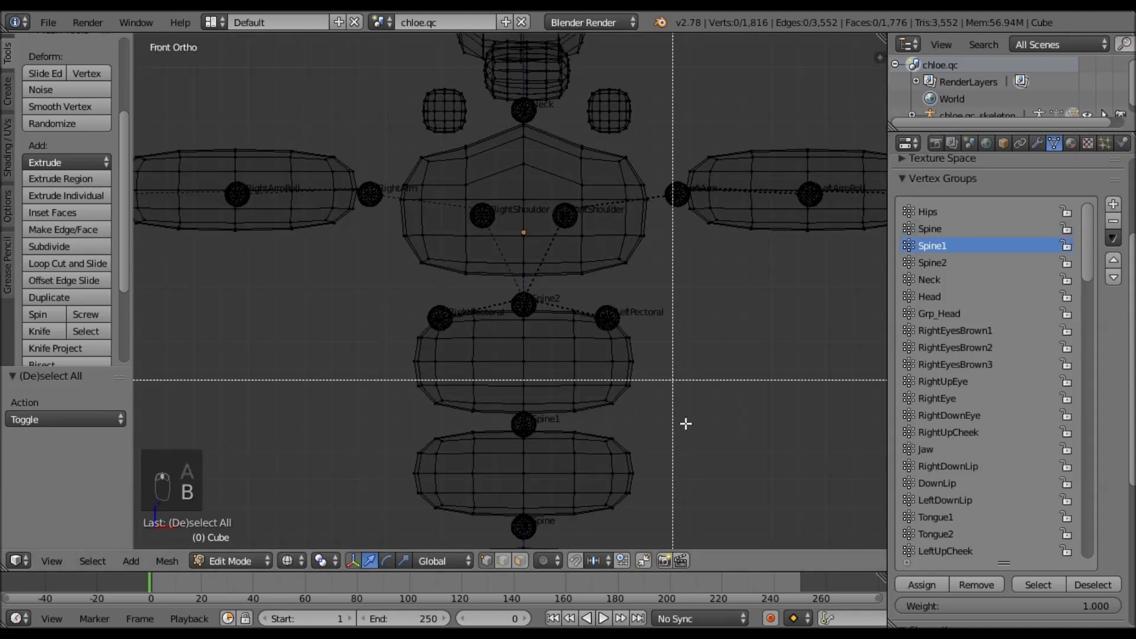
drag(701, 419, 367, 283)
click(929, 579)
key(a)
- Lasso-select the whole chest block and assign it to the Spine2 vertex group, finishing with nothing selected
click(935, 261)
shift+middle_drag(570, 258, 563, 419)
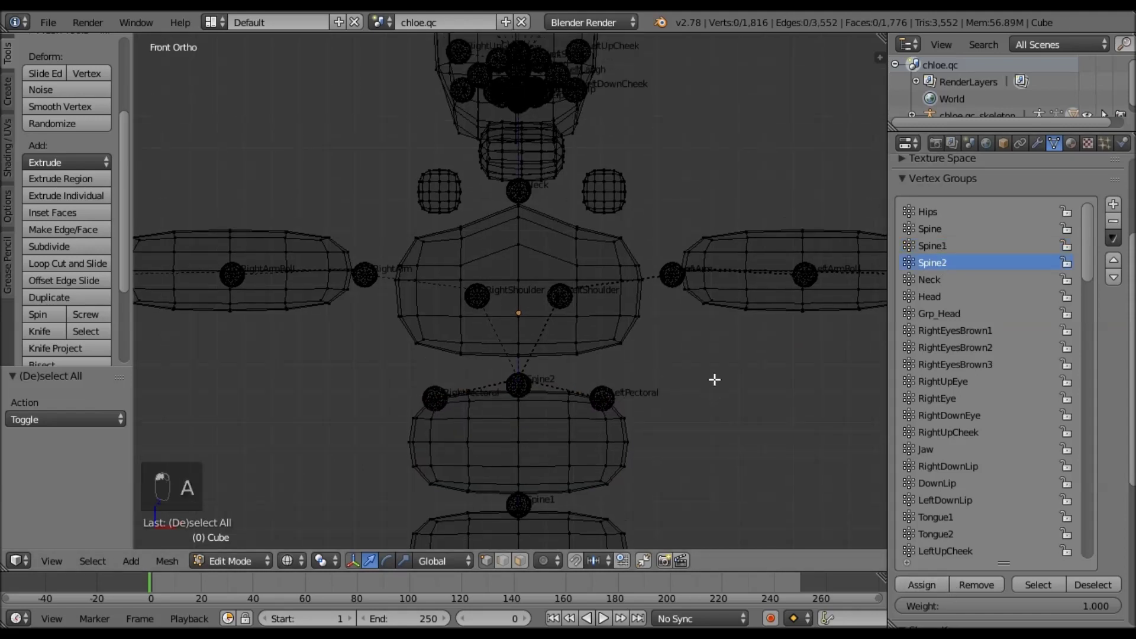
ctrl+middle_drag(715, 381, 704, 386)
mouse_move(689, 396)
ctrl+mouse_down()
mouse_move(619, 208)
mouse_move(509, 185)
mouse_move(419, 216)
mouse_move(368, 350)
mouse_move(391, 378)
ctrl+mouse_up()
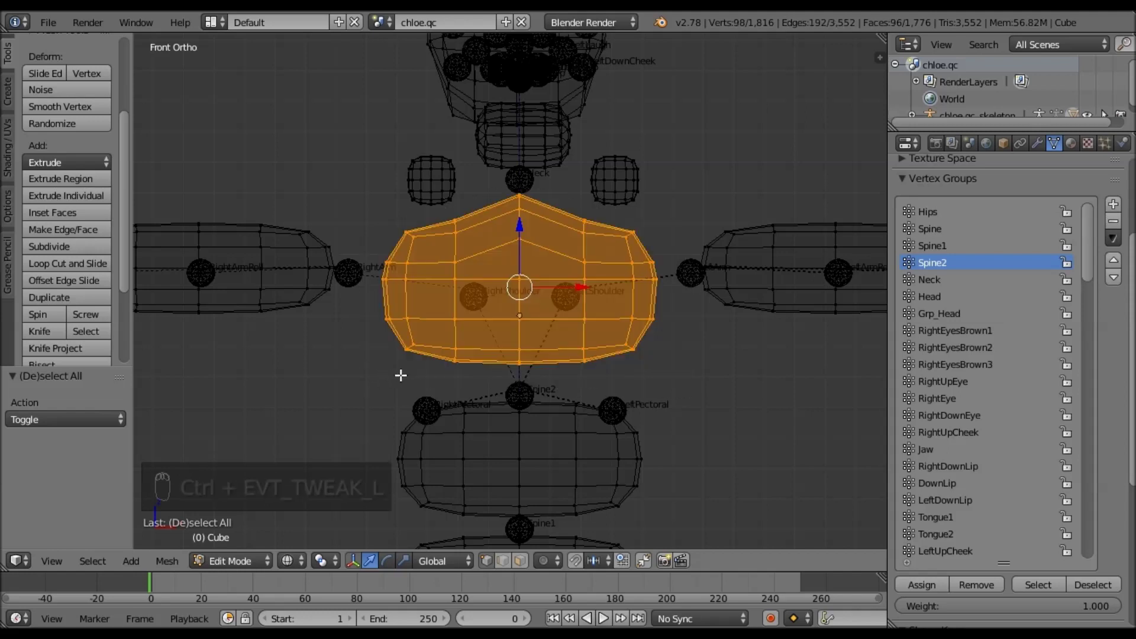
click(931, 582)
scroll(675, 391, down, 3)
key(a)
- Leave mesh editing, put the chloe.qc_skeleton armature into Pose Mode and show the model in solid shading
click(237, 559)
click(241, 541)
right_click(573, 361)
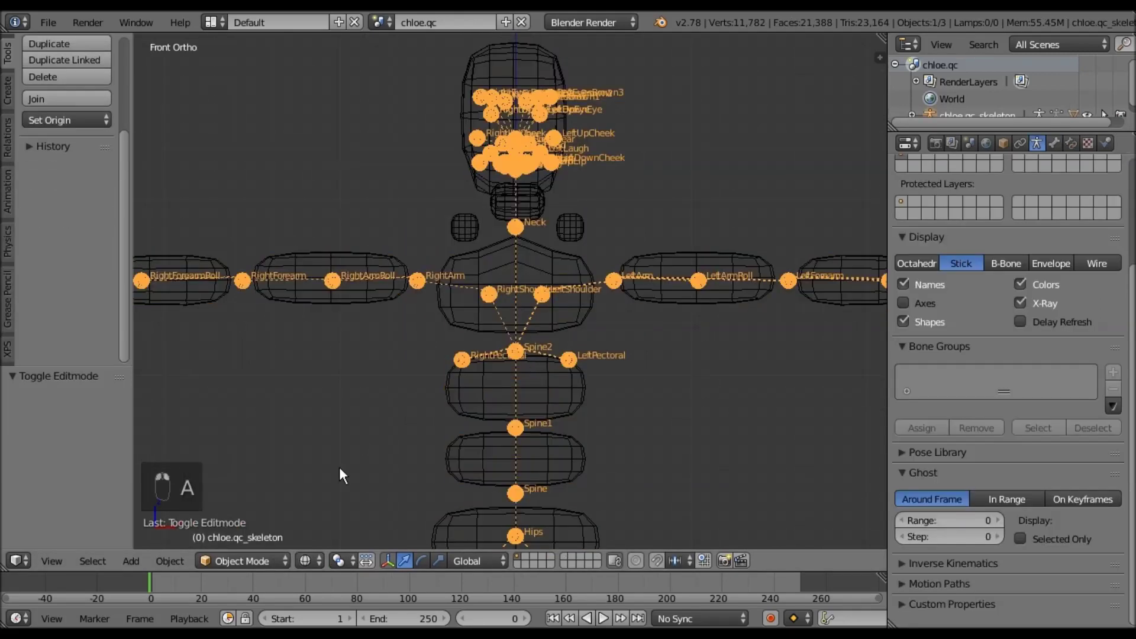
click(242, 561)
click(248, 498)
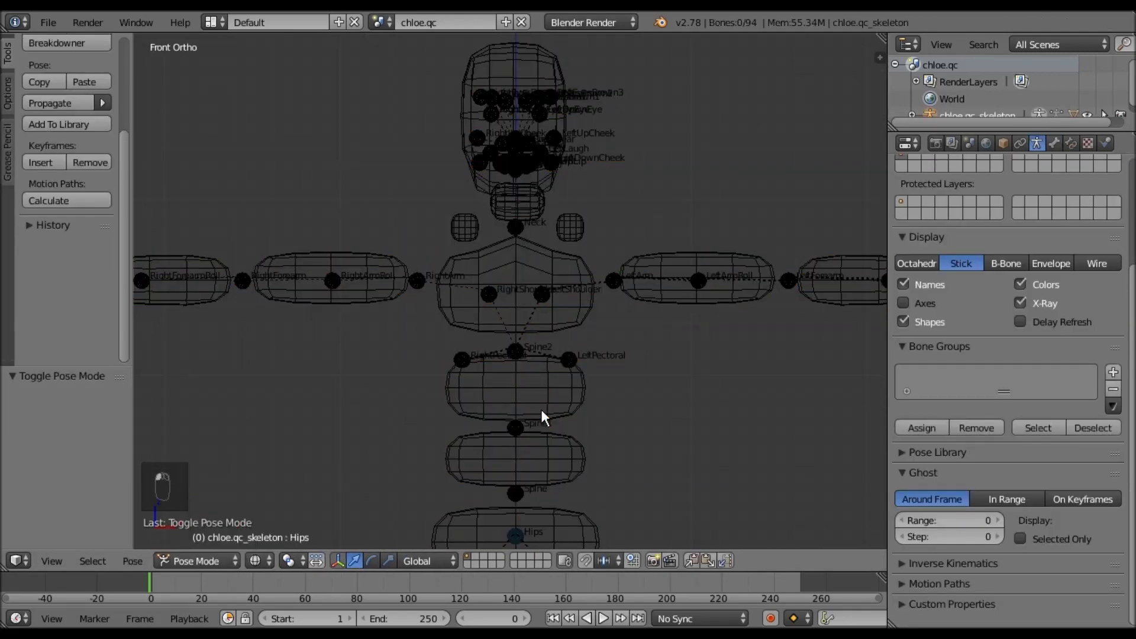
key(z)
scroll(610, 295, down, 1)
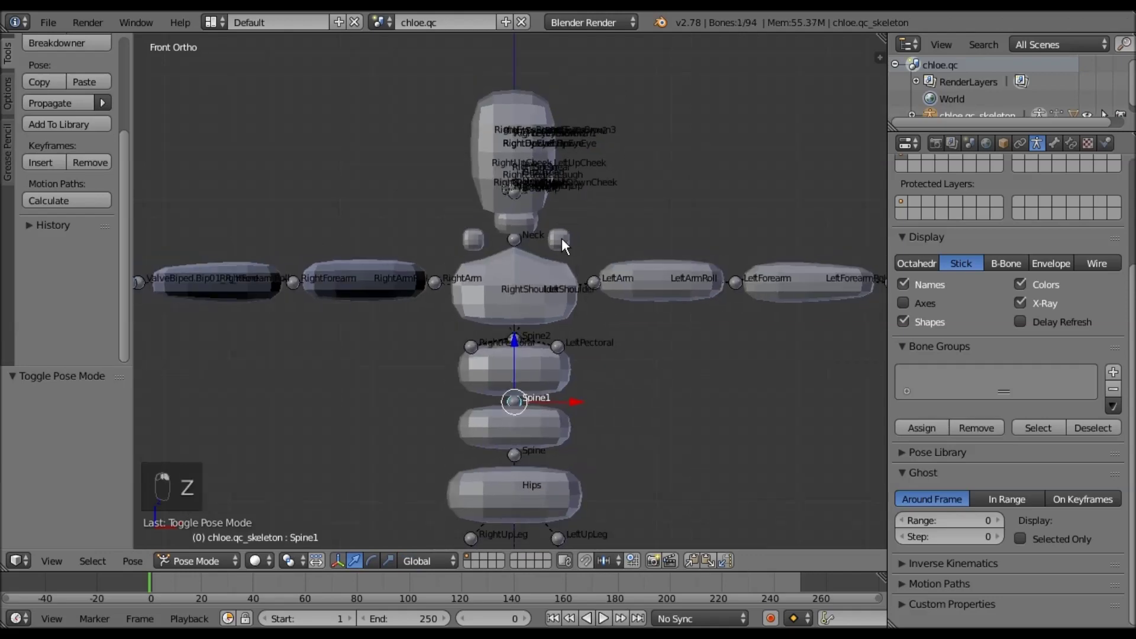
- Test-rotate the Spine1 bone to check that the torso blocks follow it, and undo the rotation
key(r)
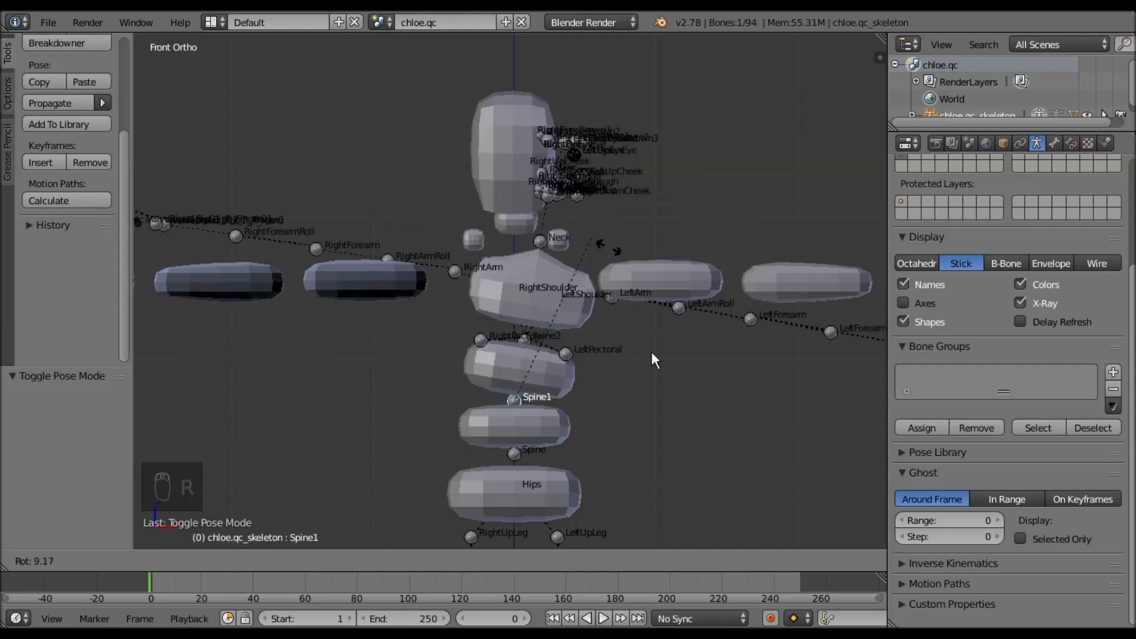
click(545, 246)
key(ctrl+z)
- Test-rotate the LeftArm bone to check whether the arm blocks follow it, and undo the rotation
right_click(594, 283)
shift+middle_drag(585, 381, 503, 443)
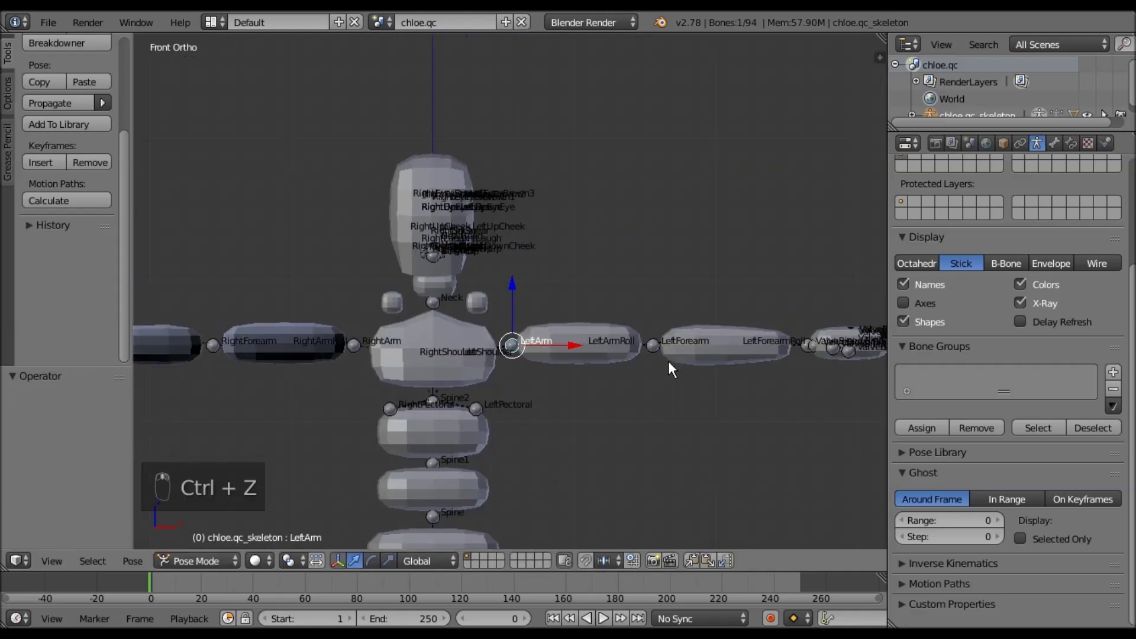
key(r)
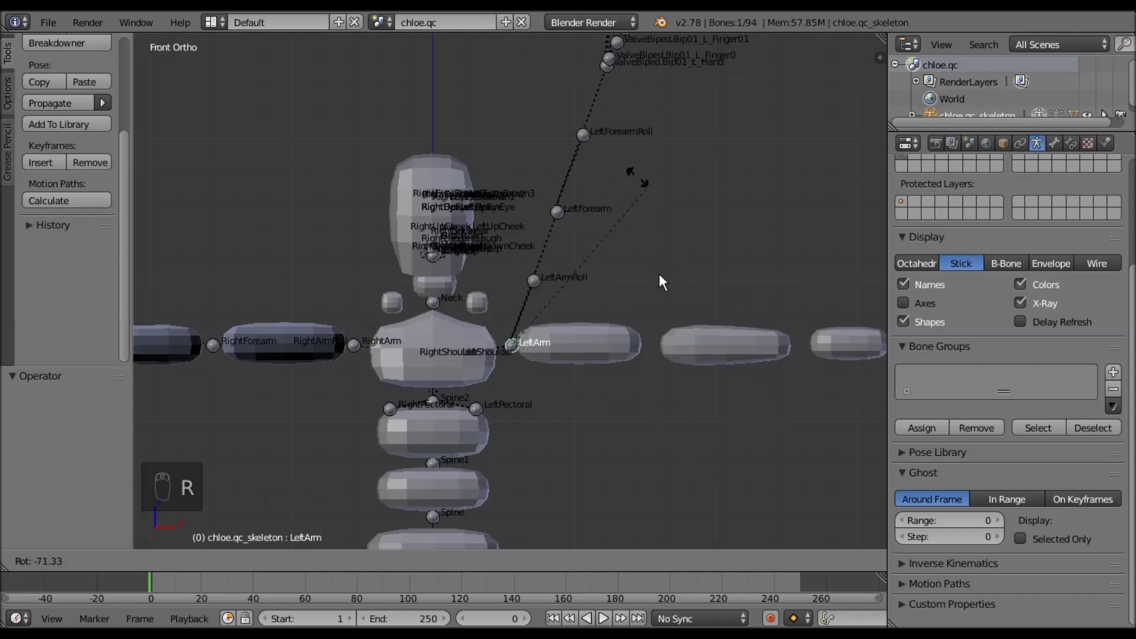
click(572, 197)
key(ctrl+z)
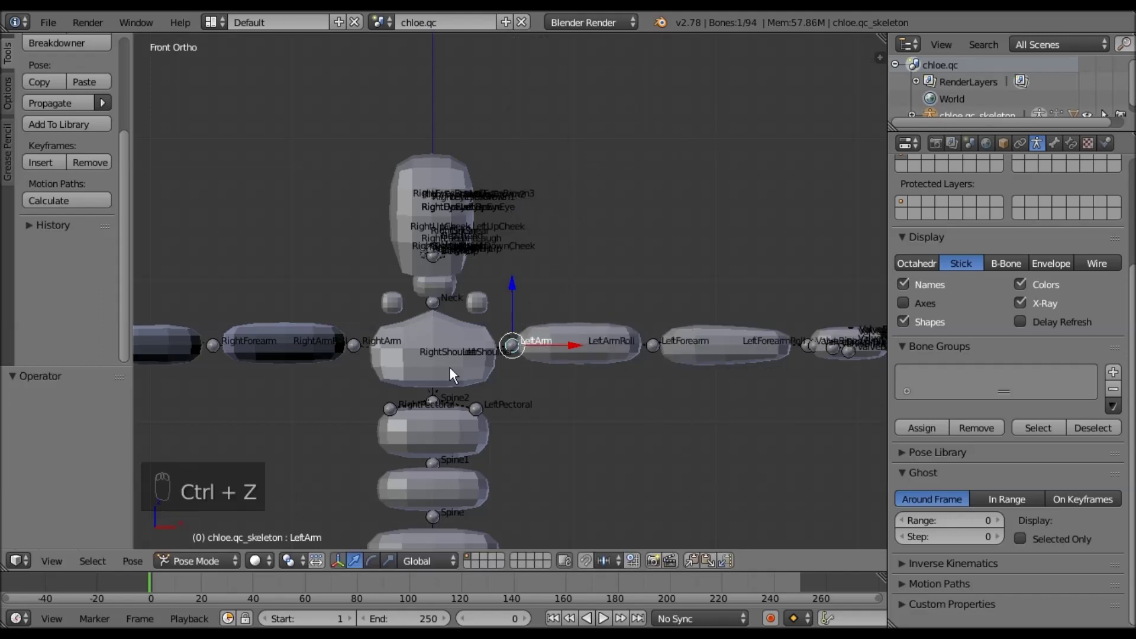
shift+middle_drag(520, 392, 548, 352)
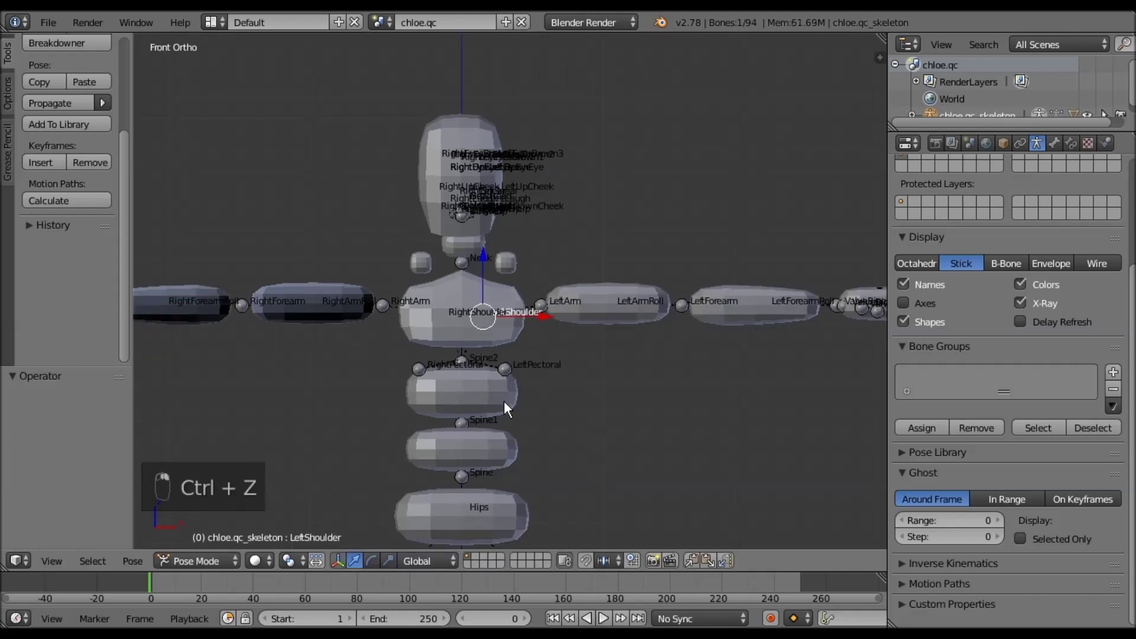
- Return to editing the block mesh in wireframe, check the vertices in the Spine2 group and clear the selection
right_click(503, 400)
key(Tab)
shift+middle_drag(623, 388, 698, 379)
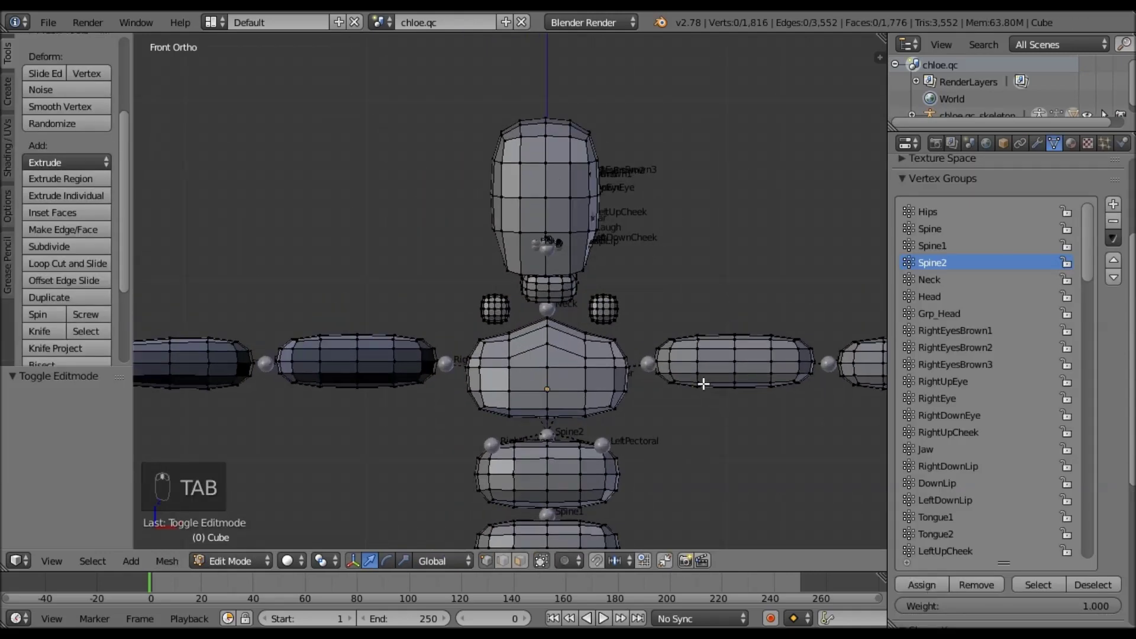
scroll(702, 383, down, 1)
key(z)
scroll(697, 392, up, 3)
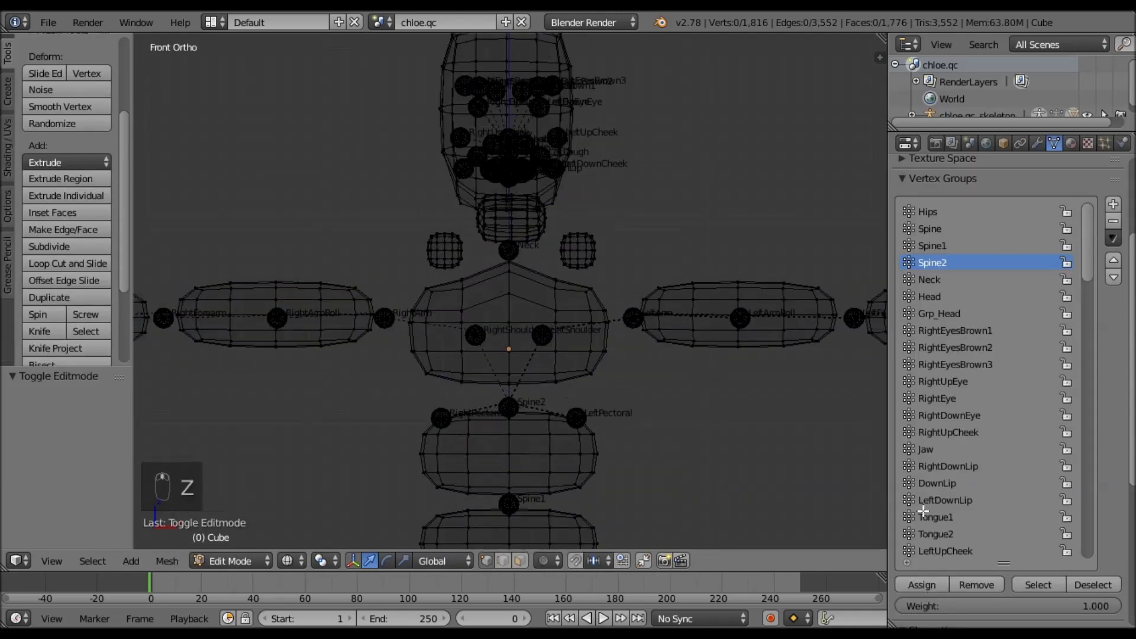
click(1026, 588)
key(a)
- Make the Neck vertex group active and lasso-select the entire neck block from the side and front
click(927, 281)
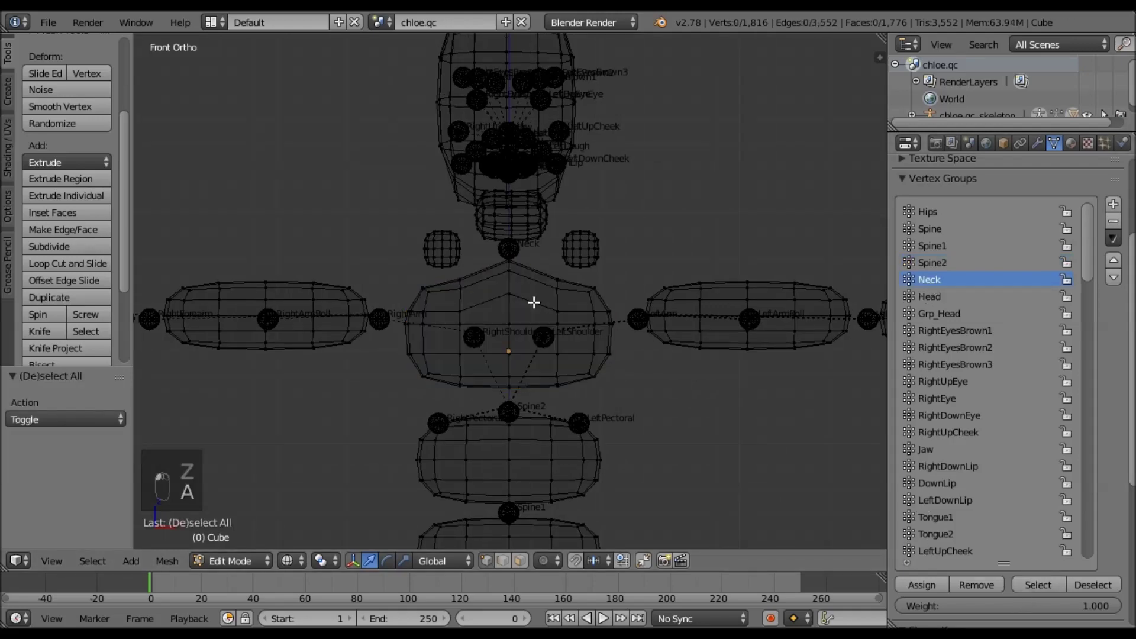
middle_drag(525, 386, 526, 357)
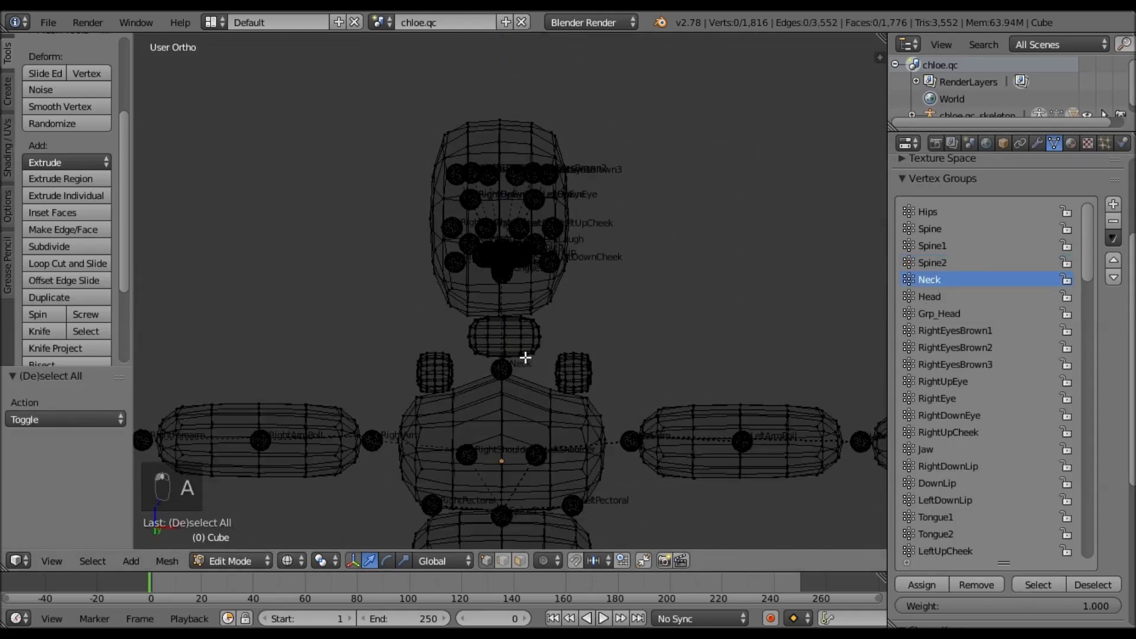
scroll(530, 355, up, 5)
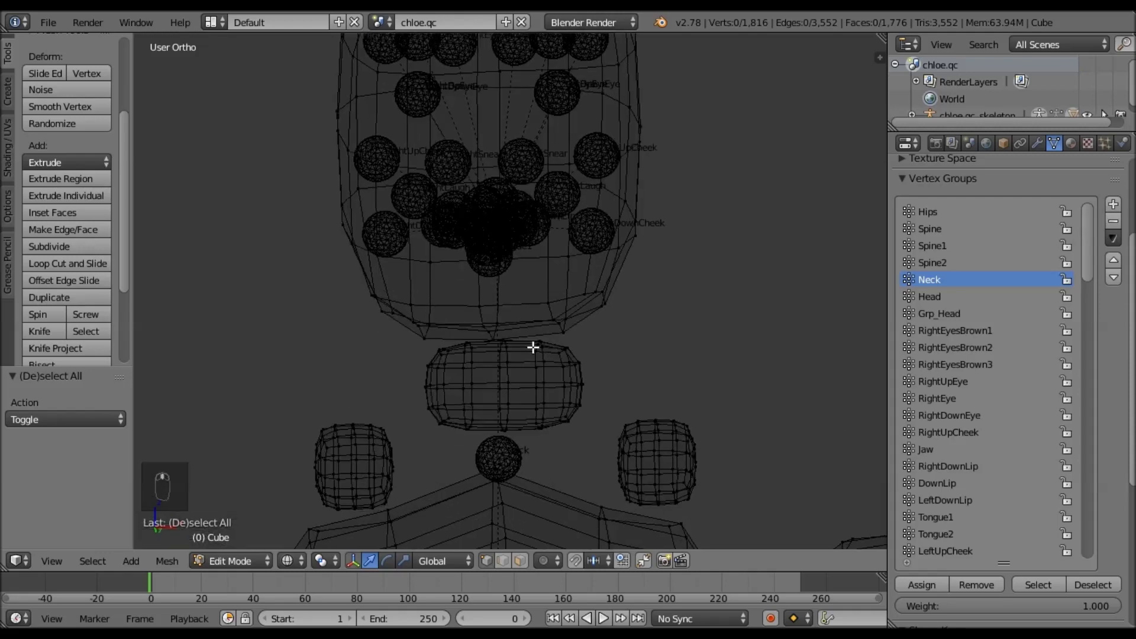
scroll(526, 343, up, 2)
key(KP_3)
scroll(662, 373, up, 1)
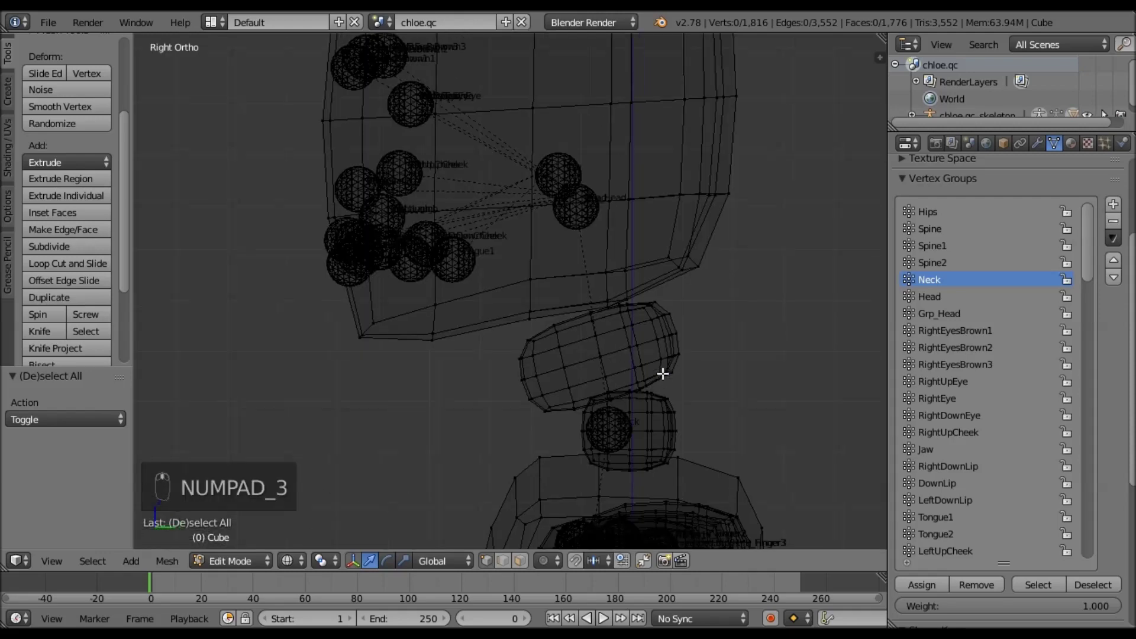
scroll(663, 373, up, 4)
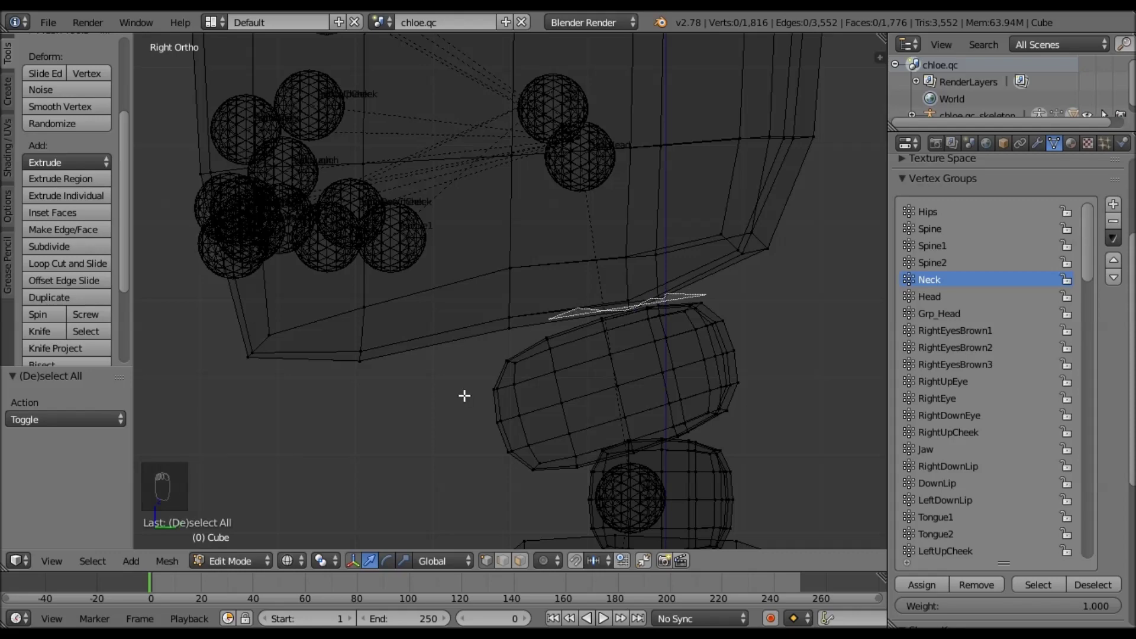
ctrl+drag(464, 395, 552, 496)
ctrl+drag(620, 416, 824, 368)
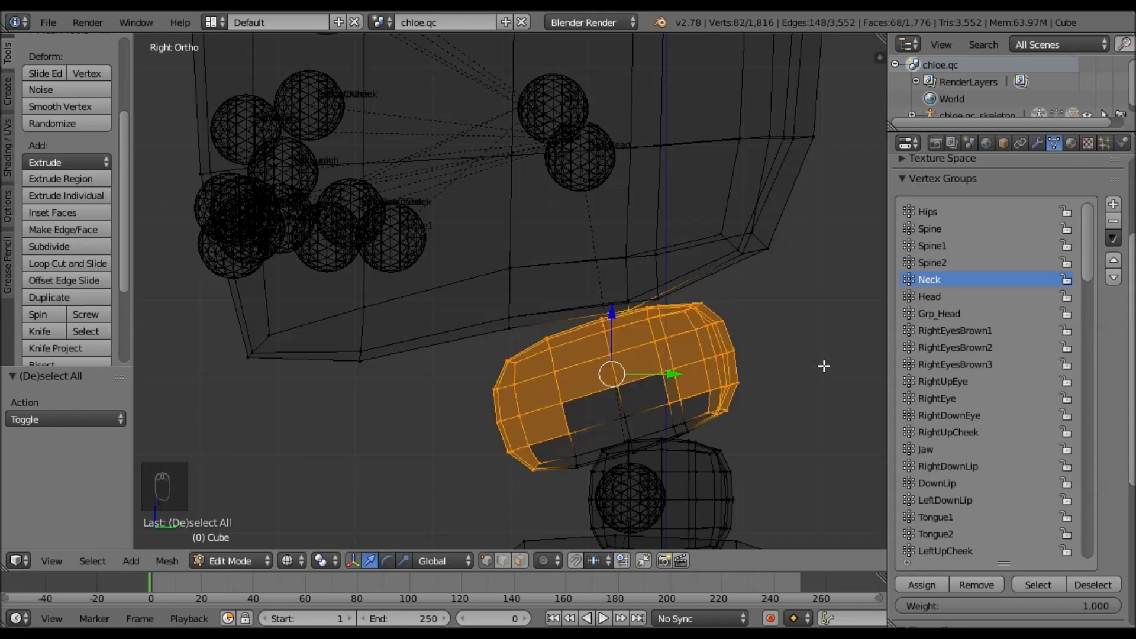
key(KP_1)
mouse_move(381, 379)
ctrl+mouse_down()
mouse_move(393, 482)
mouse_move(578, 489)
mouse_move(574, 413)
mouse_move(609, 410)
ctrl+mouse_up()
- Remove the stray shoulder-block vertex from the neck selection and inspect the gap under the head for other strays
middle_drag(608, 411, 670, 430)
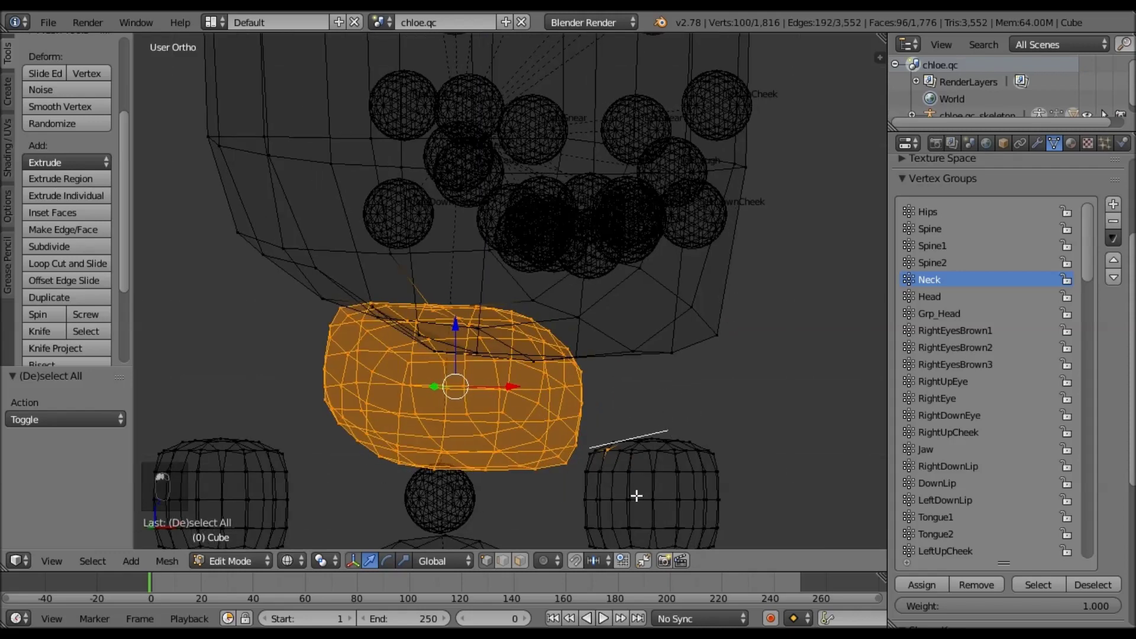
ctrl+shift+drag(636, 495, 609, 408)
mouse_move(609, 408)
middle_down()
mouse_move(664, 401)
mouse_move(680, 381)
middle_up()
shift+middle_drag(409, 338, 456, 345)
scroll(449, 294, up, 3)
middle_drag(456, 287, 465, 279)
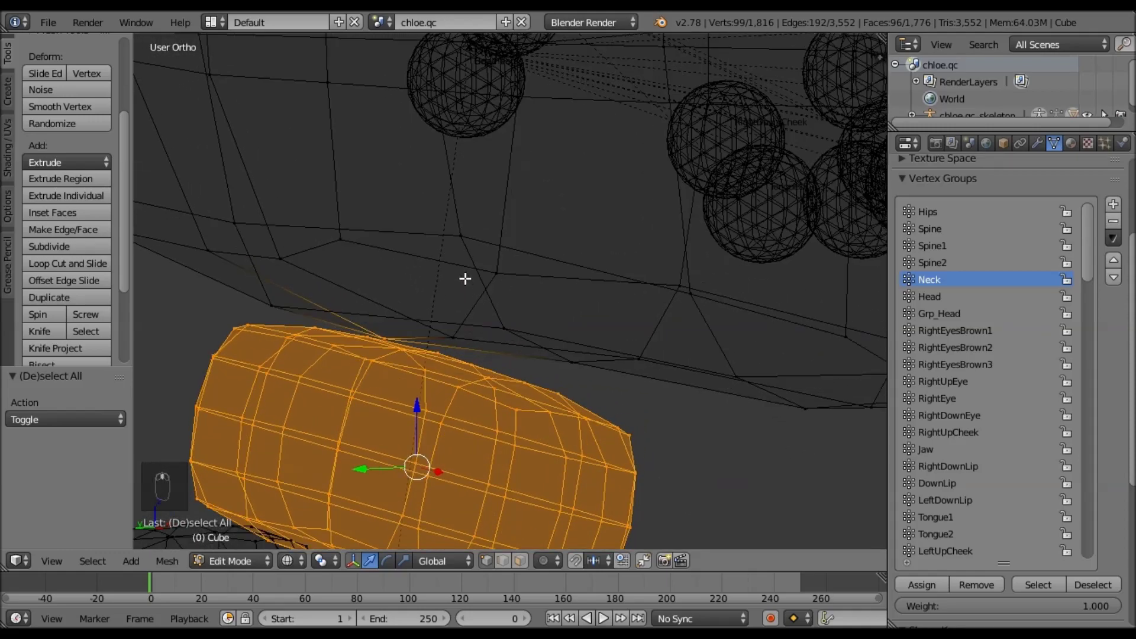
- Try moving the selected neck block along the Z axis and undo the move
shift+middle_drag(481, 404, 479, 329)
key(g)
key(z)
click(425, 309)
key(ctrl+z)
- Deselect the stray head vertex and assign the neck block to the Neck vertex group with weight 1.000
scroll(367, 261, up, 3)
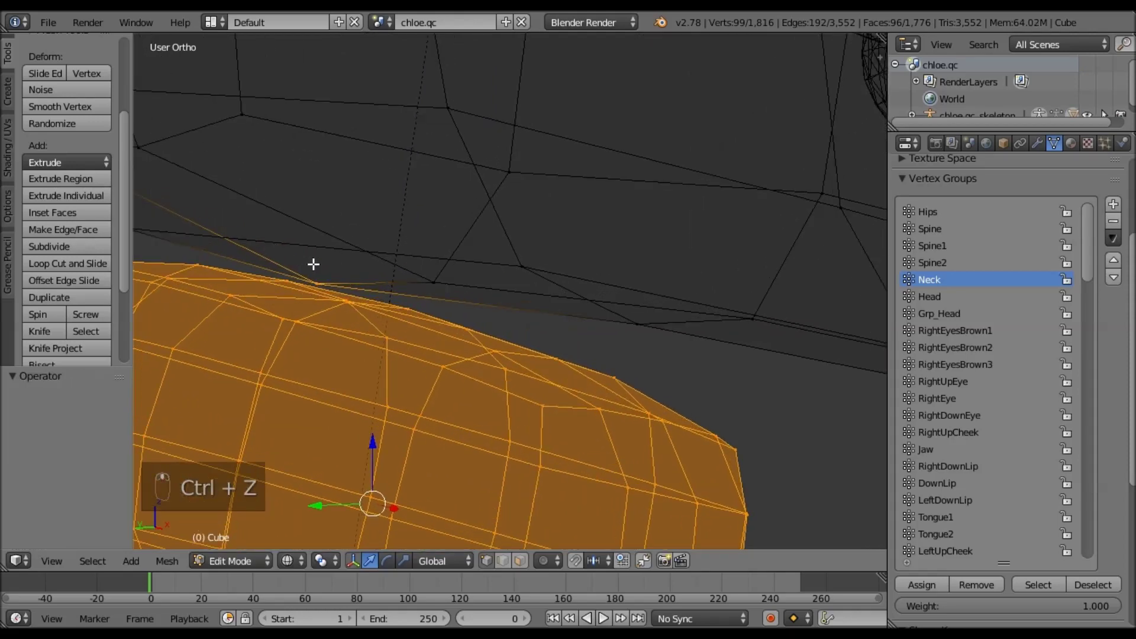
shift+right_click(329, 289)
scroll(456, 337, down, 5)
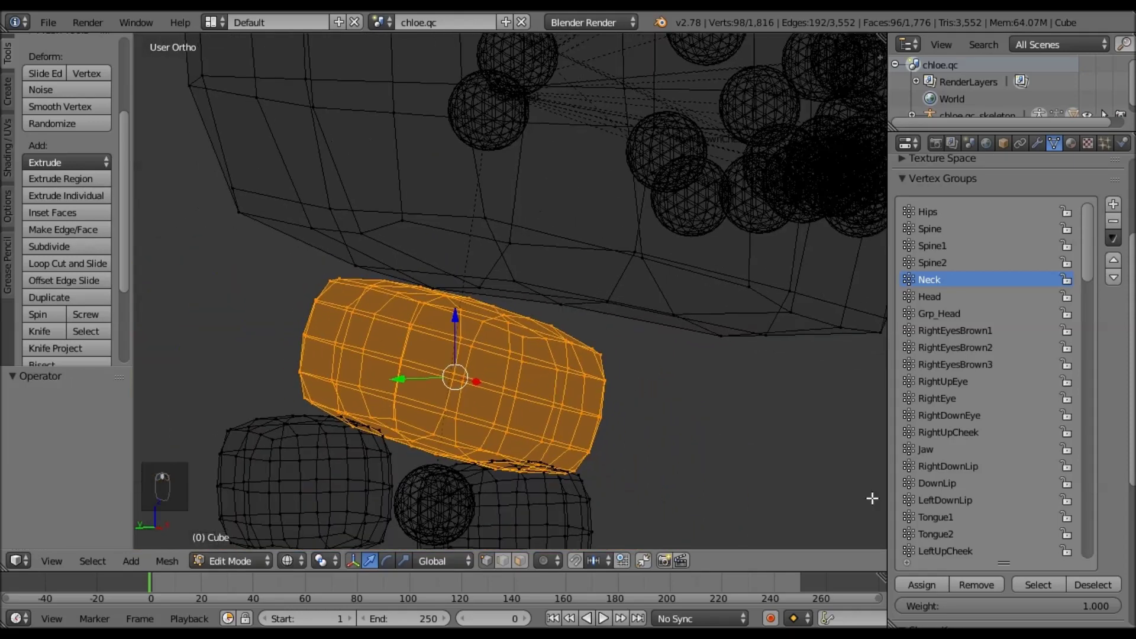
click(934, 583)
- Move the neck block by about -0.161 along Z in the front view and clear the selection
key(KP_1)
drag(514, 316, 702, 332)
scroll(675, 333, down, 3)
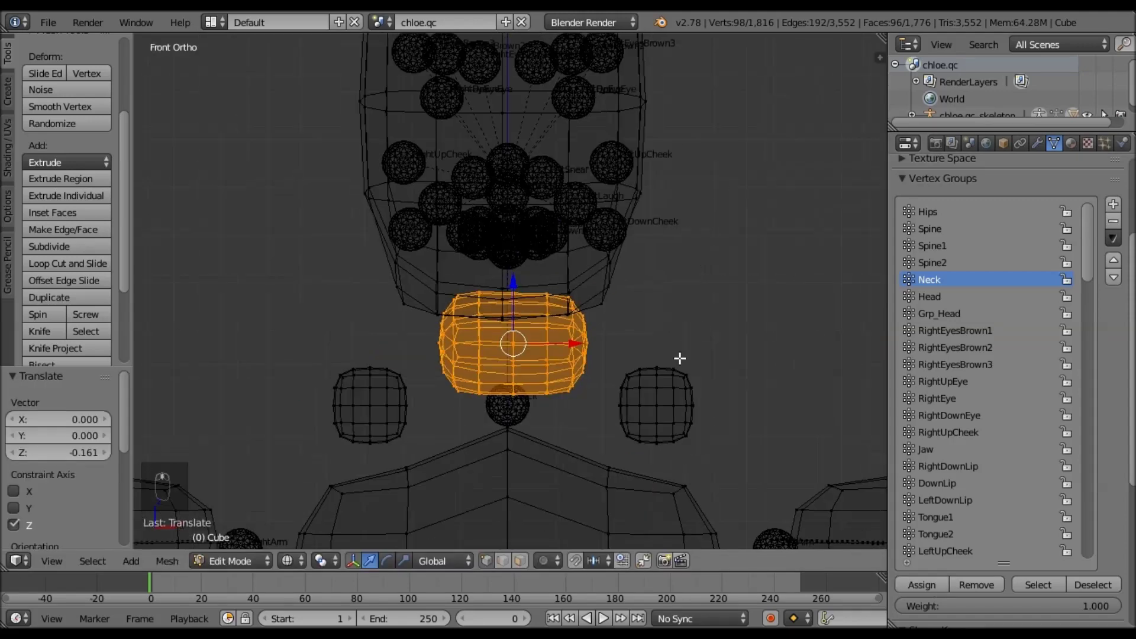
key(a)
- Lasso-select the whole head block from the side and assign it to the Head vertex group with weight 1.000
click(930, 296)
key(KP_3)
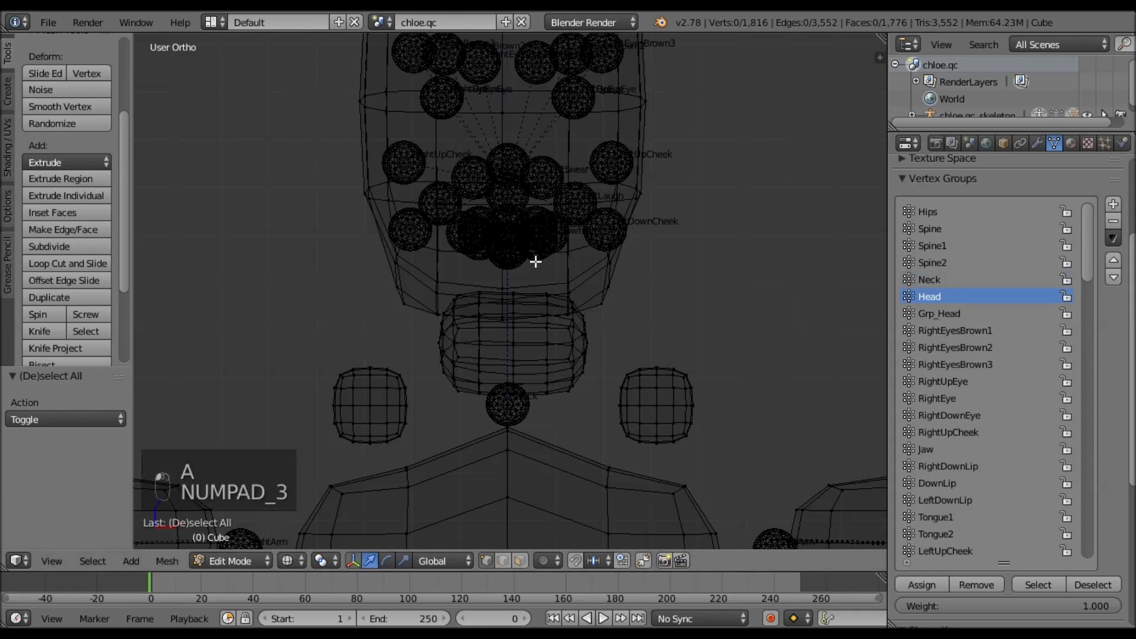
shift+middle_drag(683, 313, 691, 371)
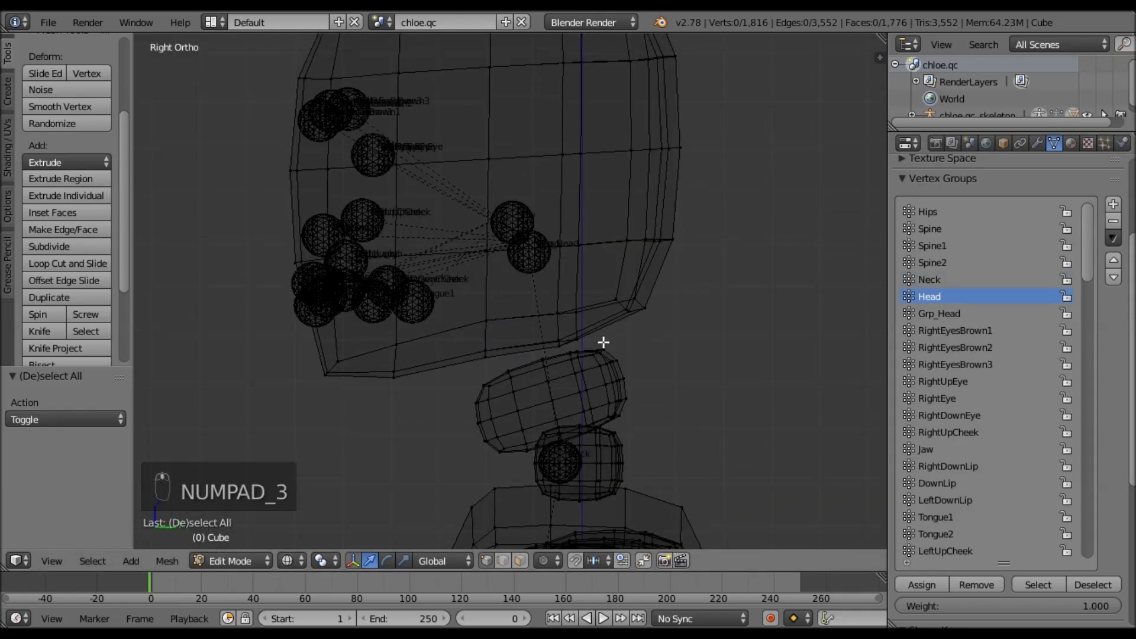
mouse_move(185, 145)
ctrl+mouse_down()
mouse_move(817, 132)
mouse_move(788, 140)
ctrl+mouse_up()
shift+middle_drag(773, 175, 781, 291)
mouse_move(314, 64)
ctrl+mouse_down()
mouse_move(748, 259)
mouse_move(817, 360)
ctrl+mouse_up()
click(921, 584)
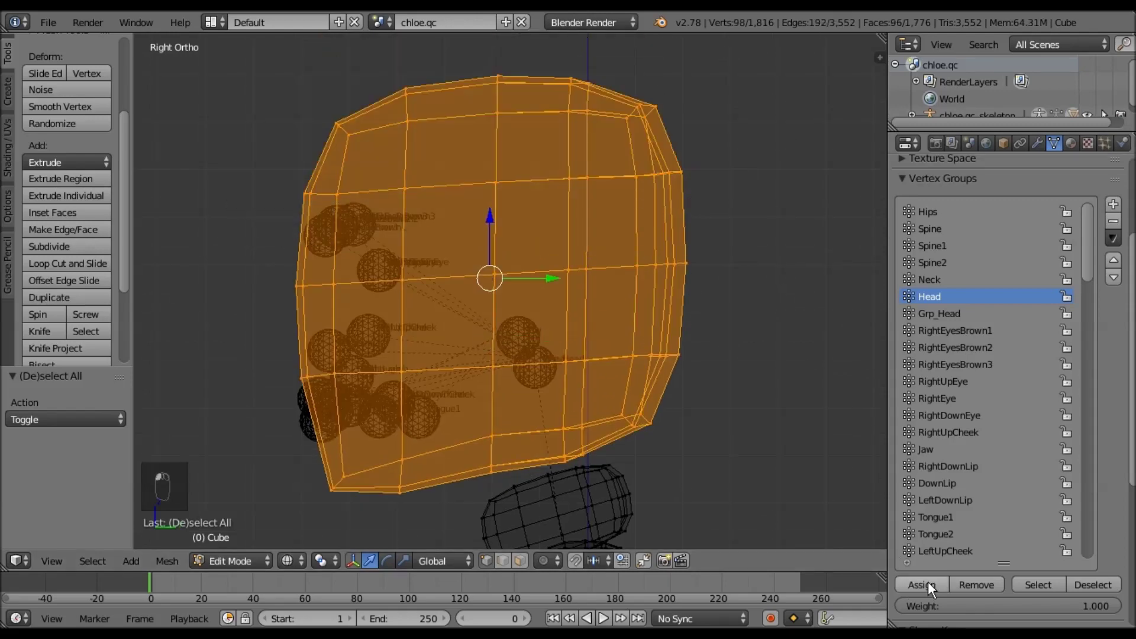
- Return to posing the skeleton in solid shading and examine the Jaw, Head and Grp_Head bones inside the head block
key(KP_1)
ctrl+middle_drag(583, 263, 578, 221)
shift+middle_drag(606, 373, 561, 239)
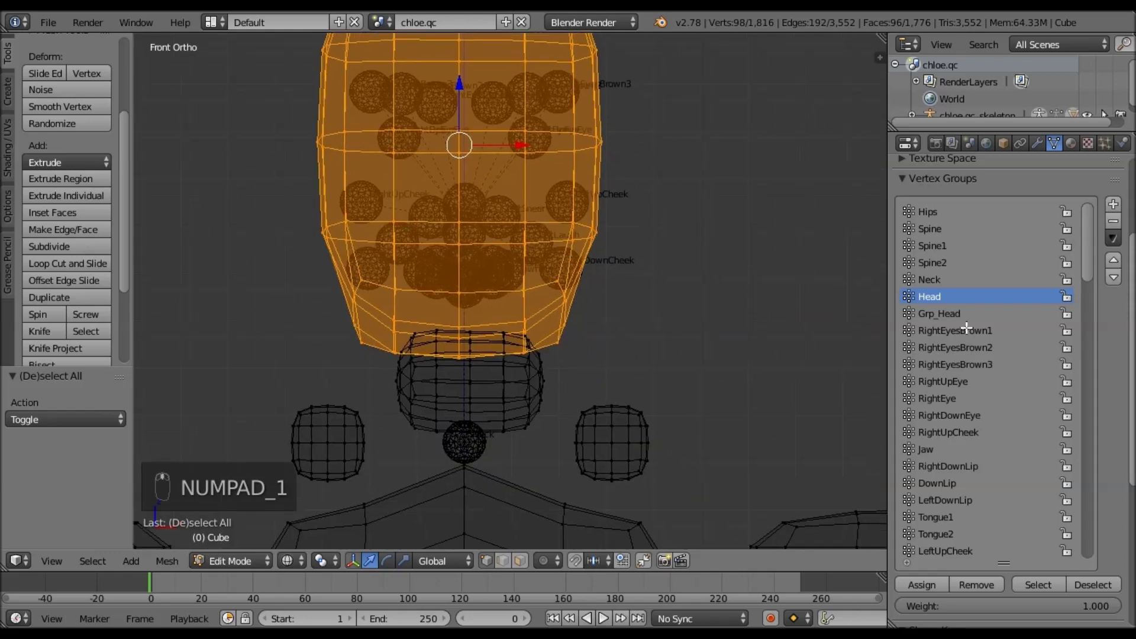
middle_drag(577, 324, 521, 260)
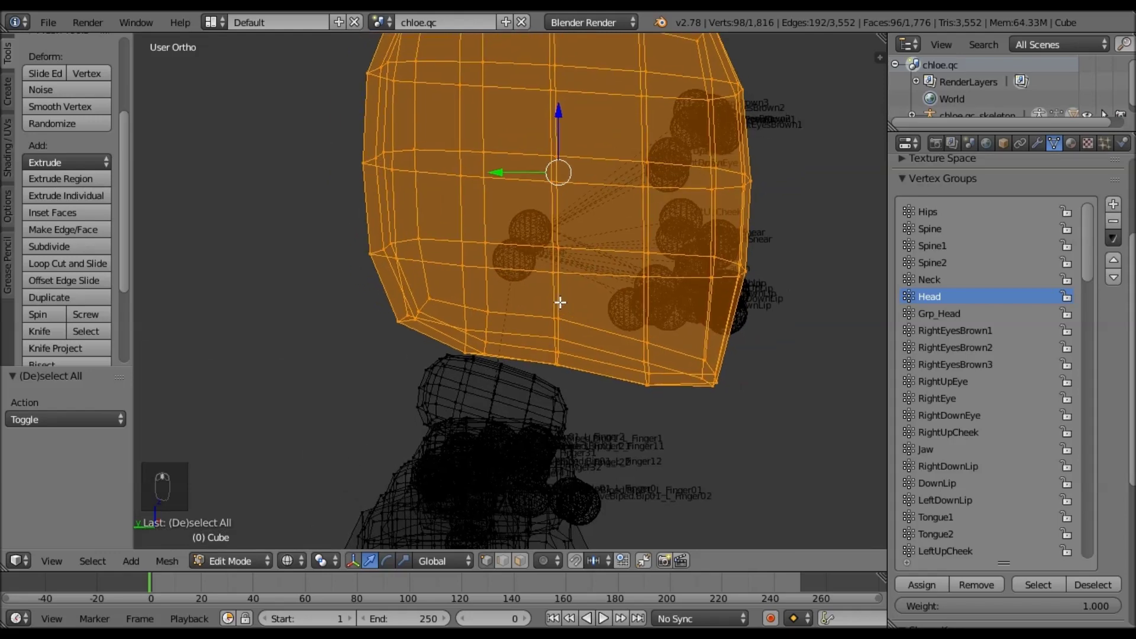
key(Tab)
right_click(518, 255)
right_click(531, 238)
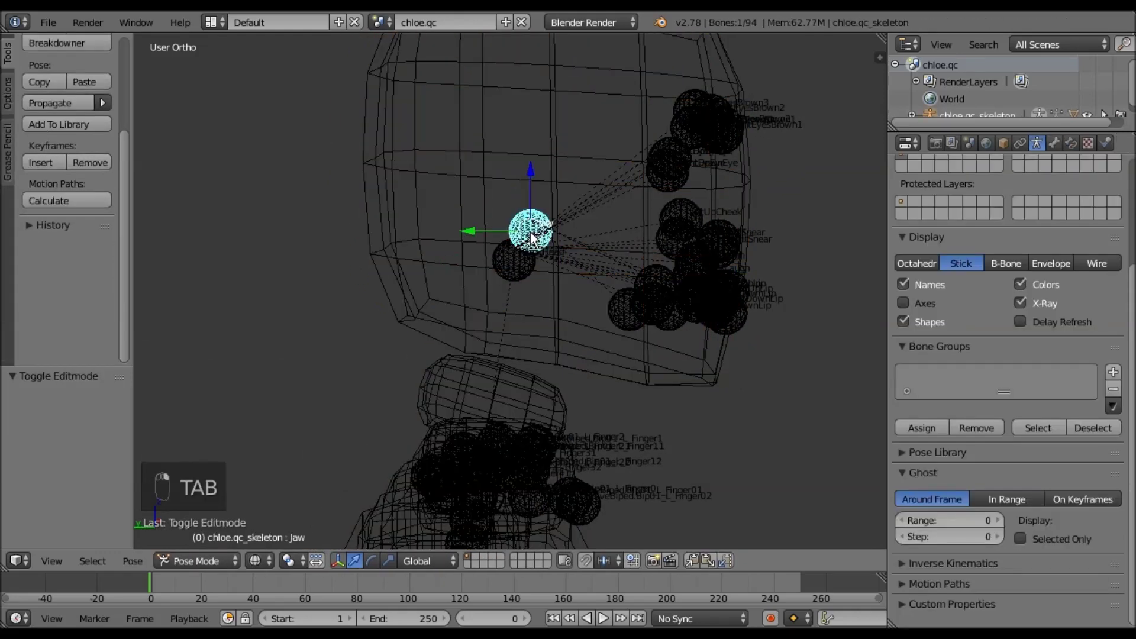
key(z)
right_click(508, 263)
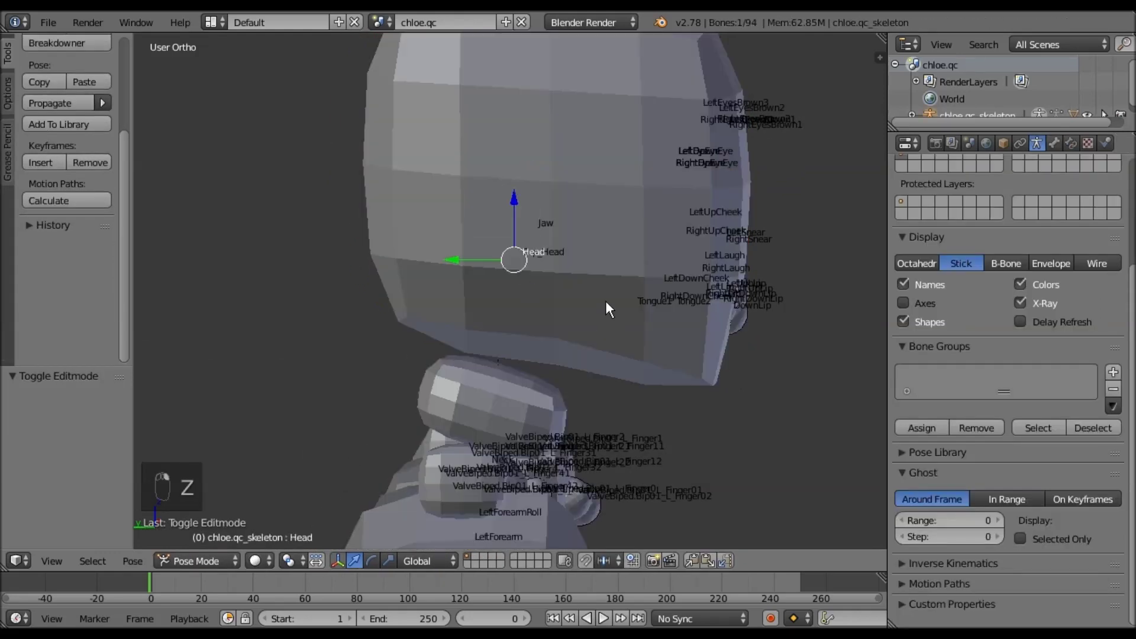
scroll(598, 260, up, 2)
scroll(591, 250, up, 2)
right_click(514, 223)
right_click(522, 226)
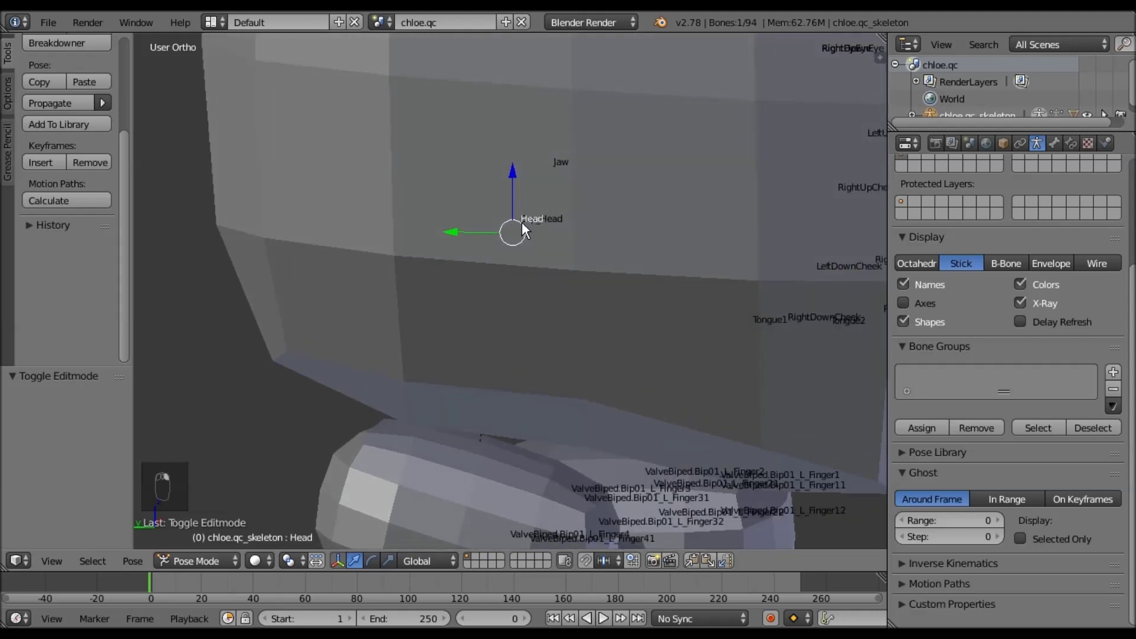
scroll(580, 303, down, 3)
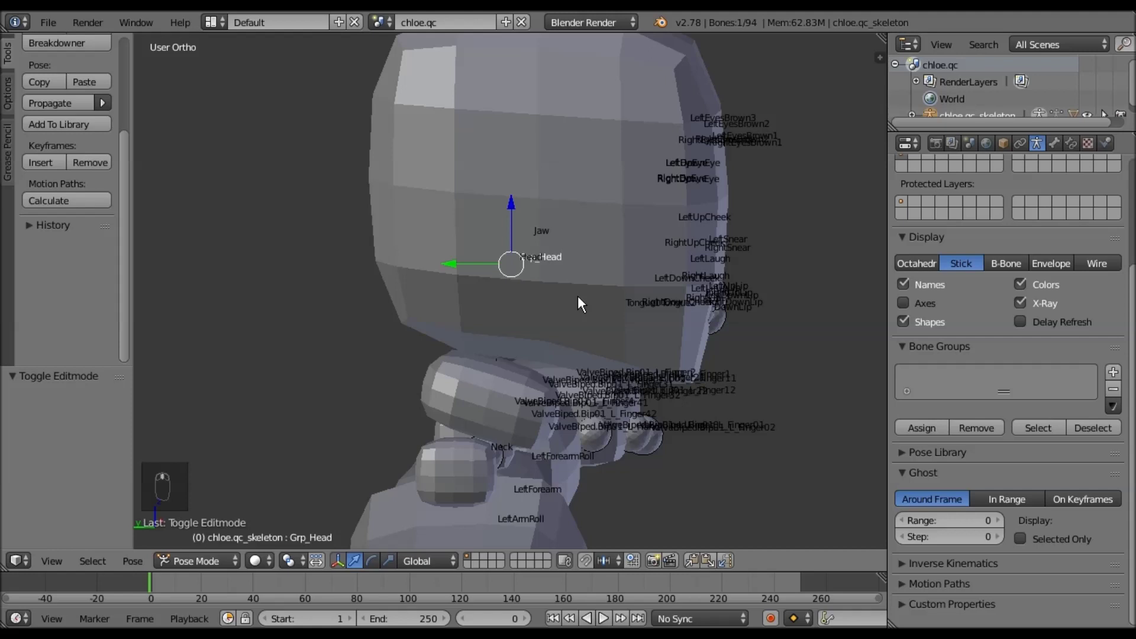
- Reveal any hidden bones and switch the skeleton back to Object Mode
key(alt+h)
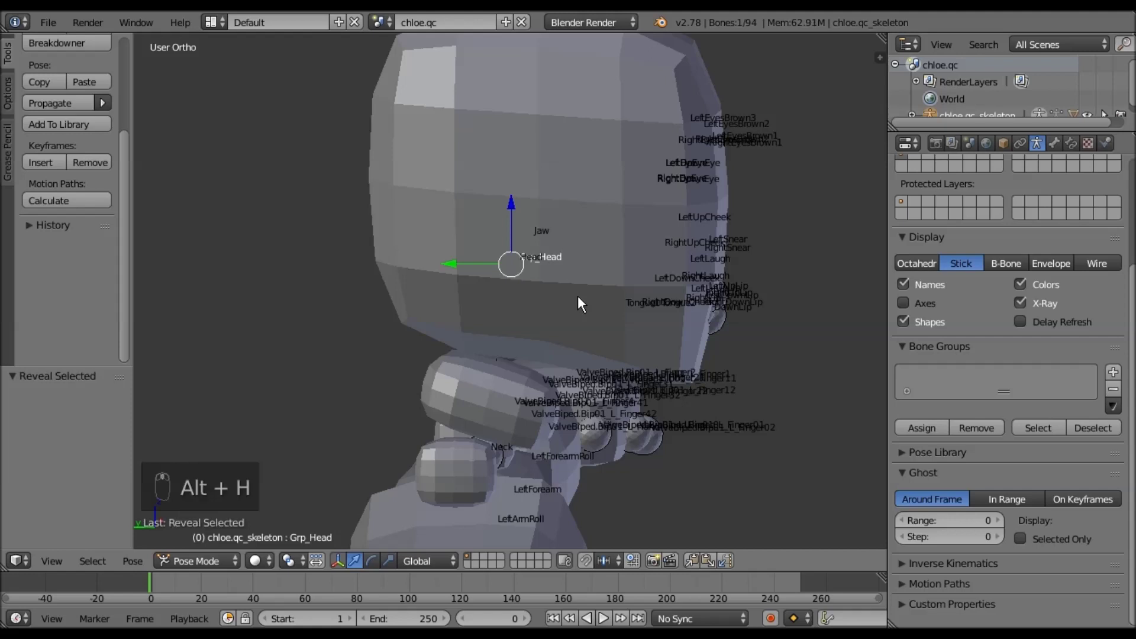
click(193, 560)
click(200, 541)
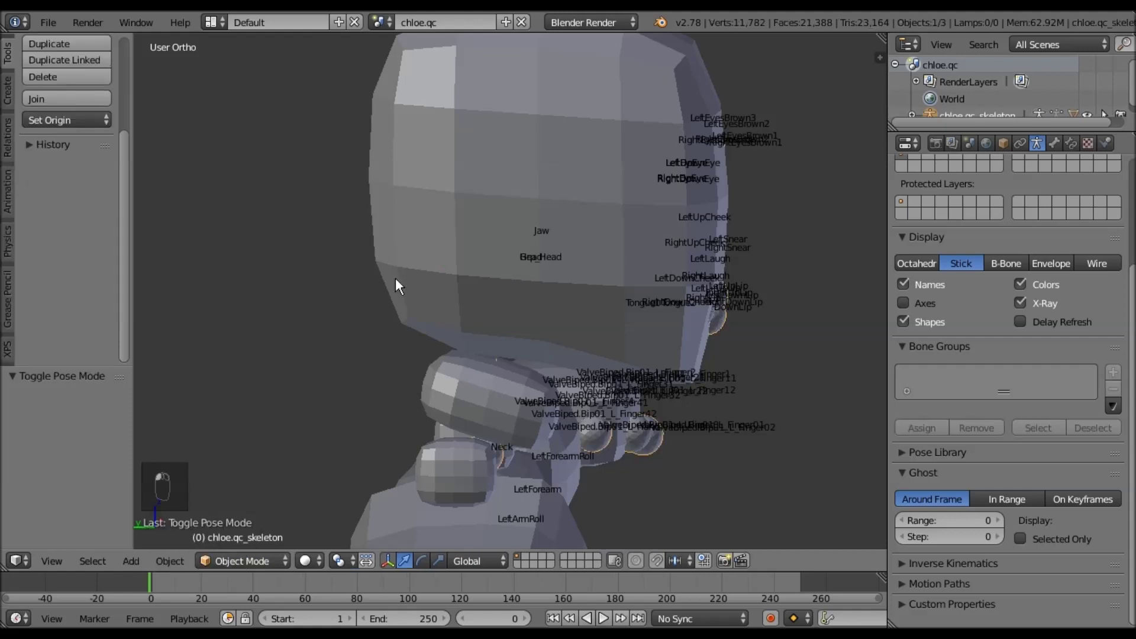
- Reveal the hidden objects, hide only the body blocks and switch the chloe.qc_skeleton armature to Pose Mode
key(alt+h)
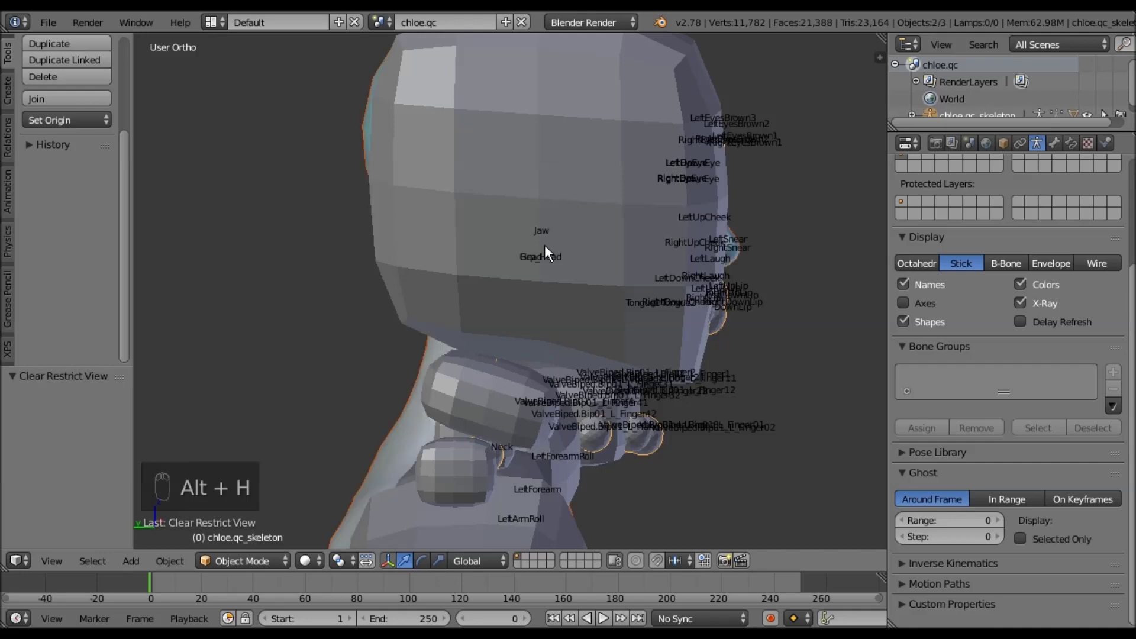
right_click(701, 89)
key(h)
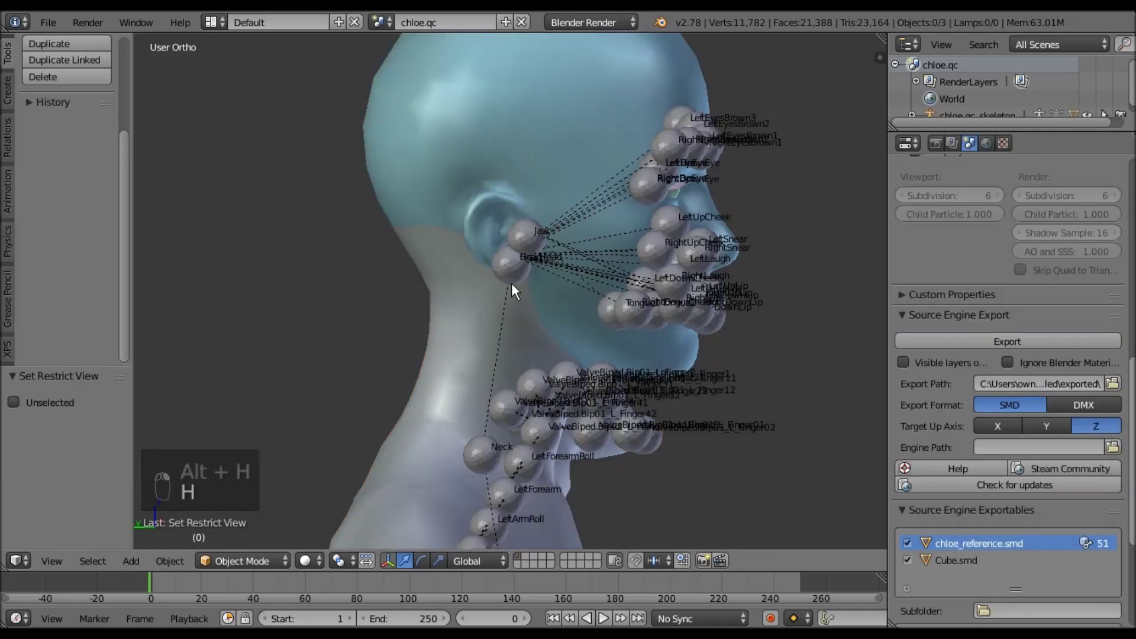
right_click(511, 275)
right_click(510, 273)
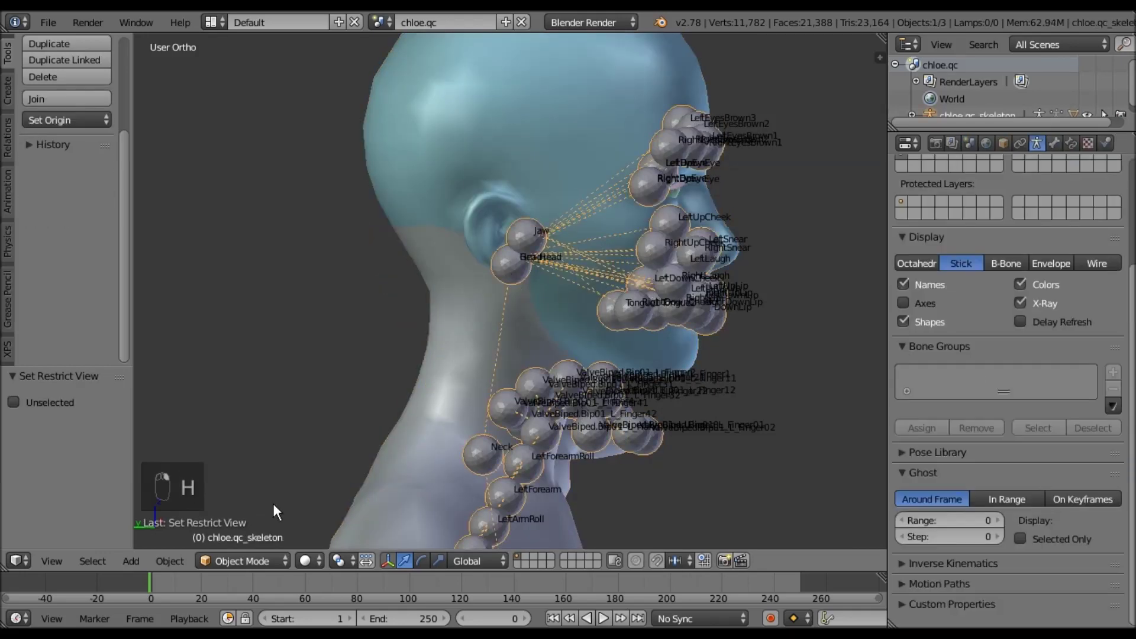
click(244, 559)
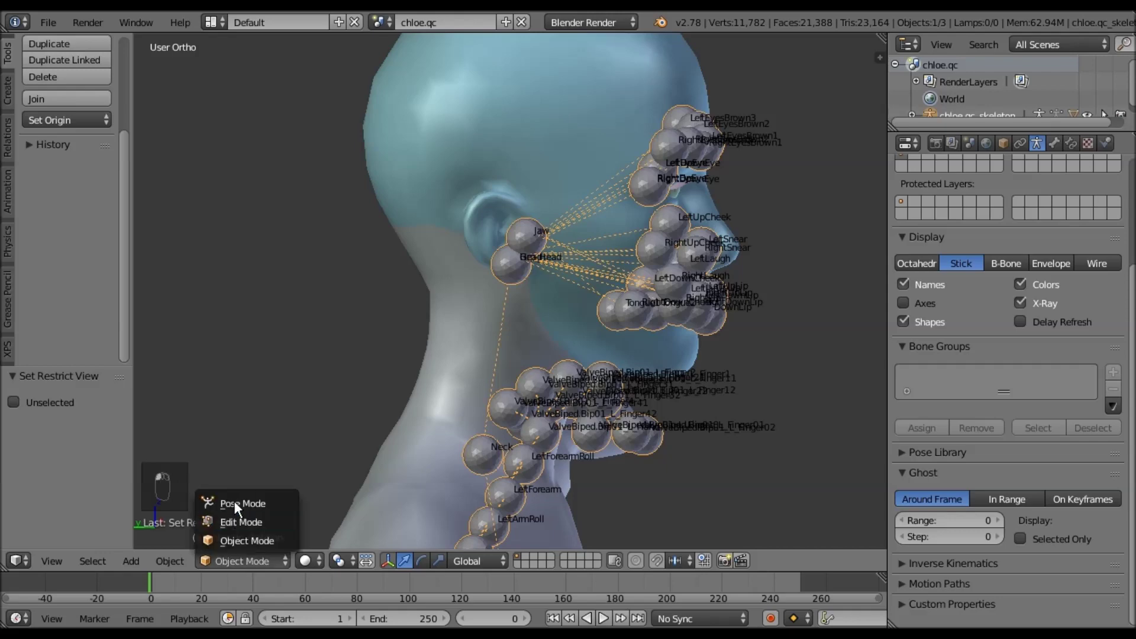
click(233, 503)
- Rotate the Grp_Head bone by about 25° to test which part of the head it deforms, and undo the rotation
key(r)
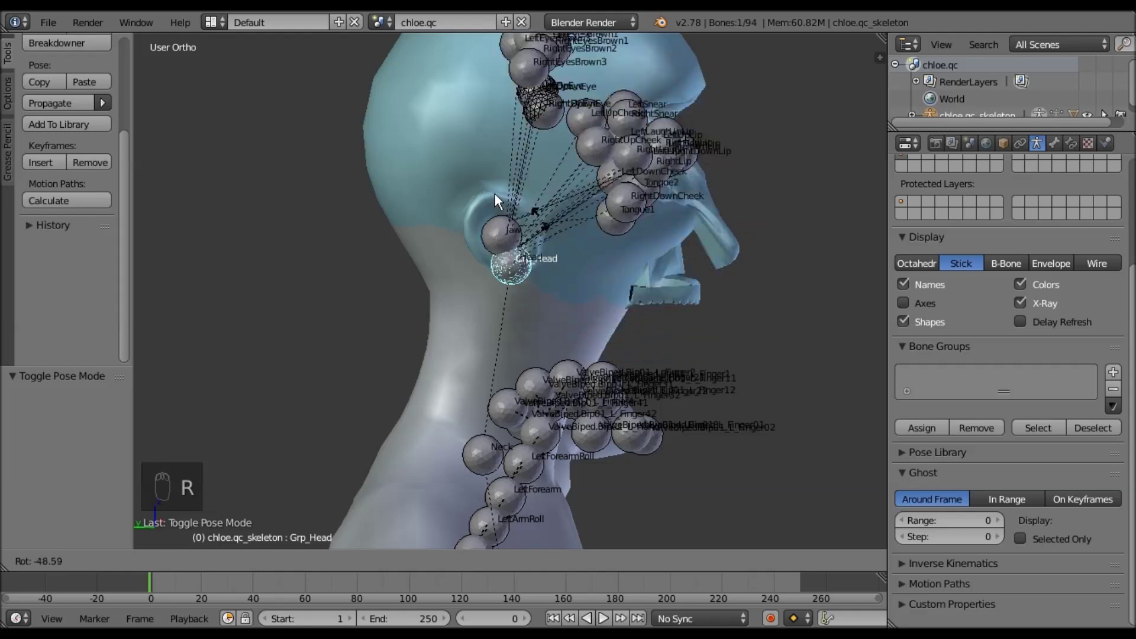
click(651, 378)
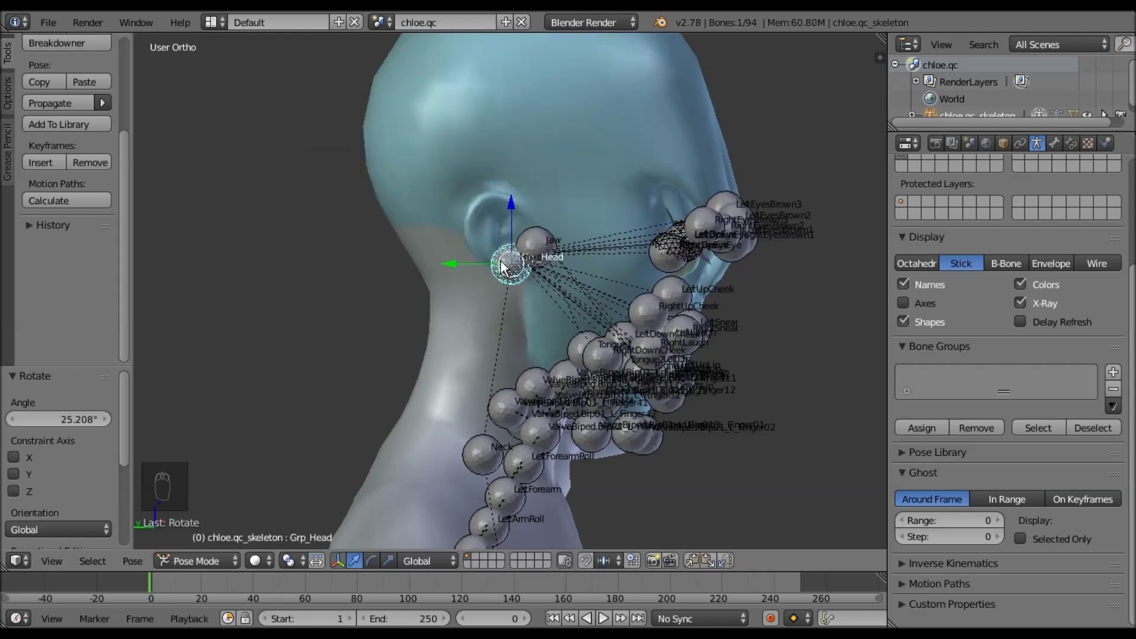
key(ctrl+z)
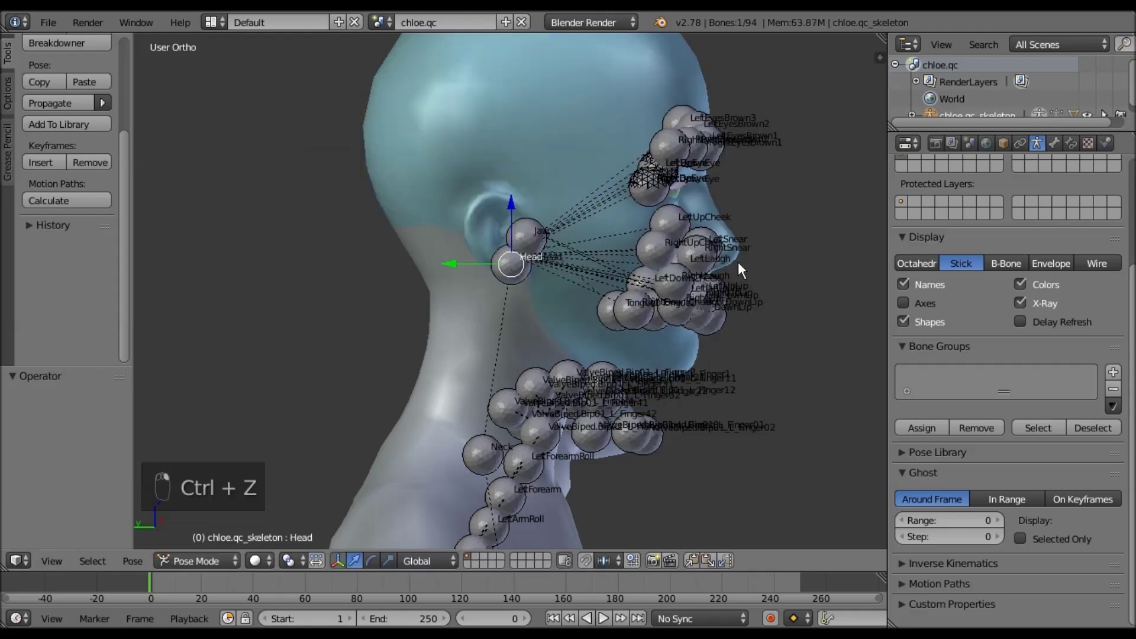
- Rotate the Head bone to test how the whole head follows it, and undo the rotation
key(r)
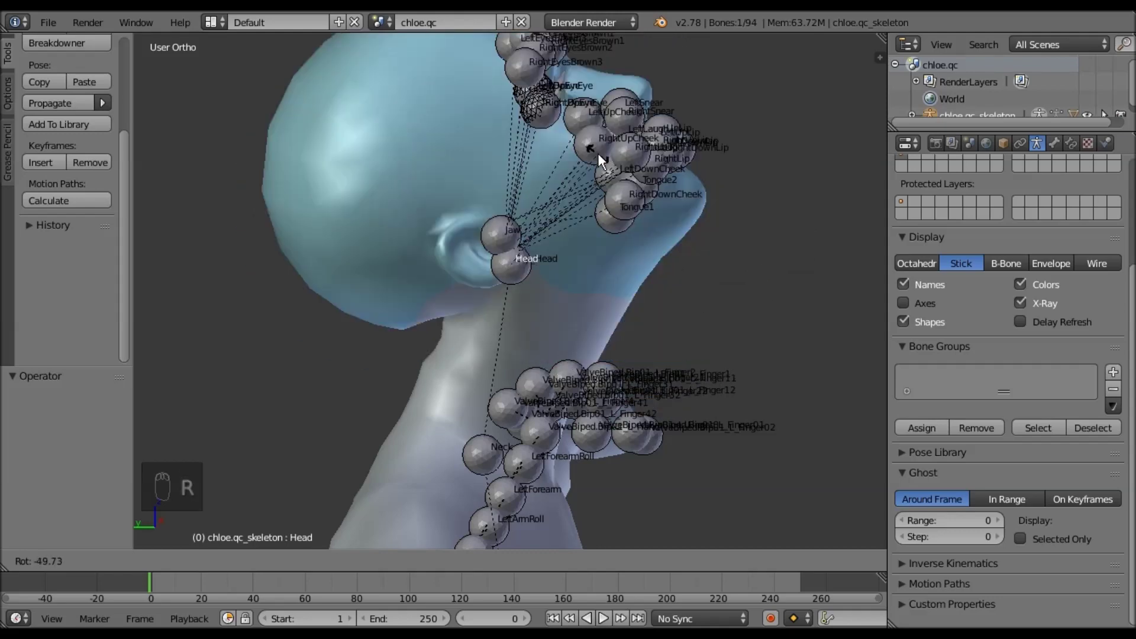
click(597, 152)
key(ctrl+z)
- Return the skeleton to Object Mode and reveal the hidden body blocks
key(alt+h)
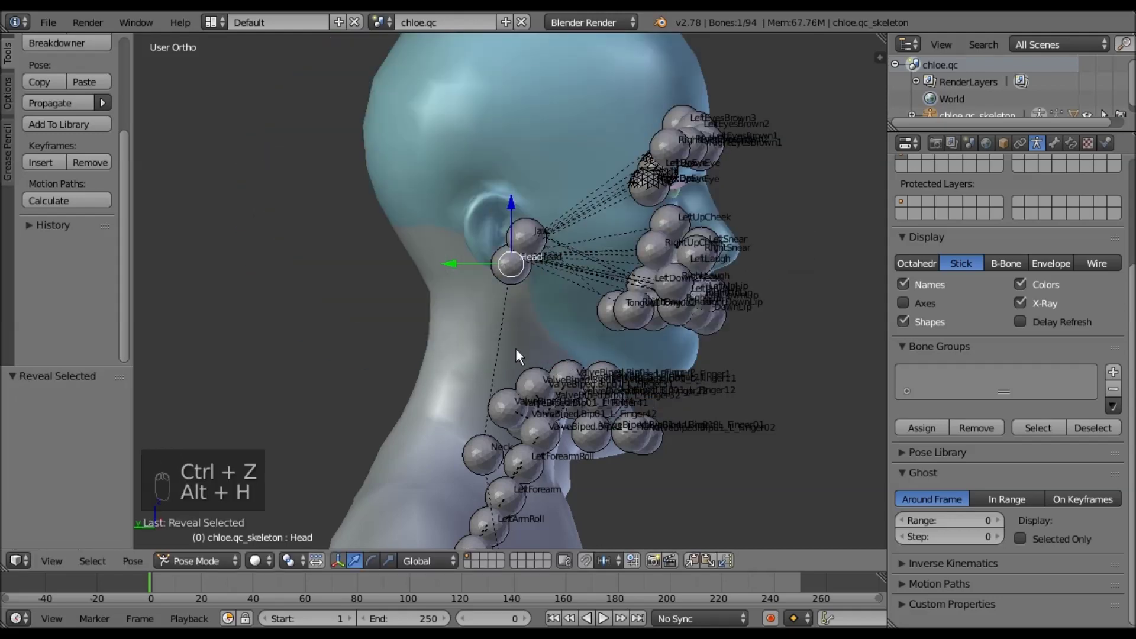
click(203, 559)
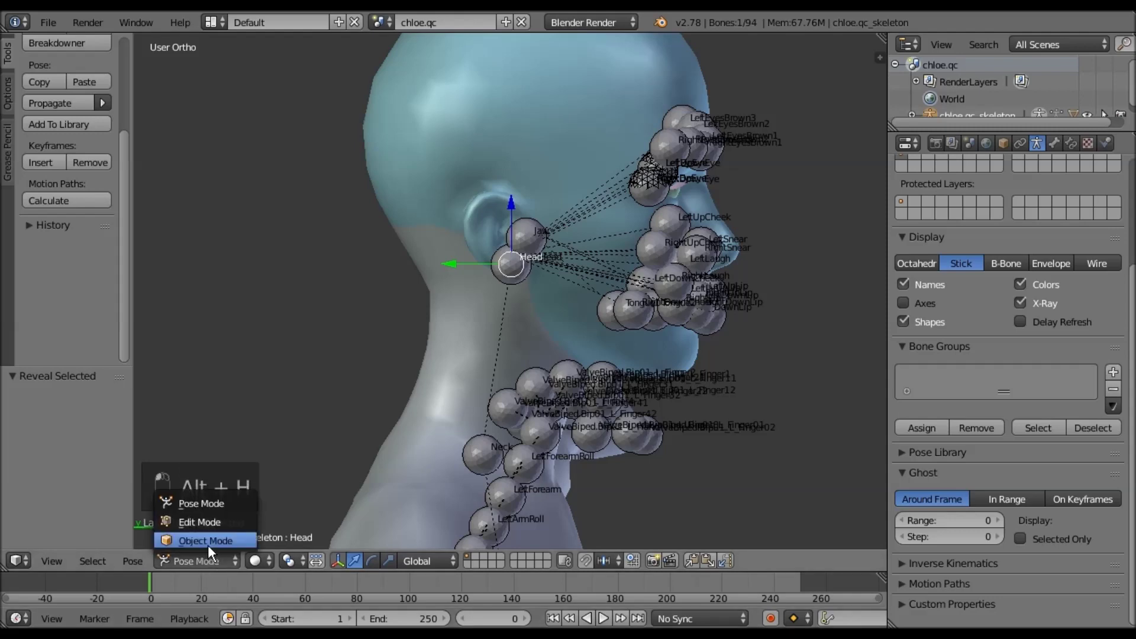
click(208, 544)
key(alt+h)
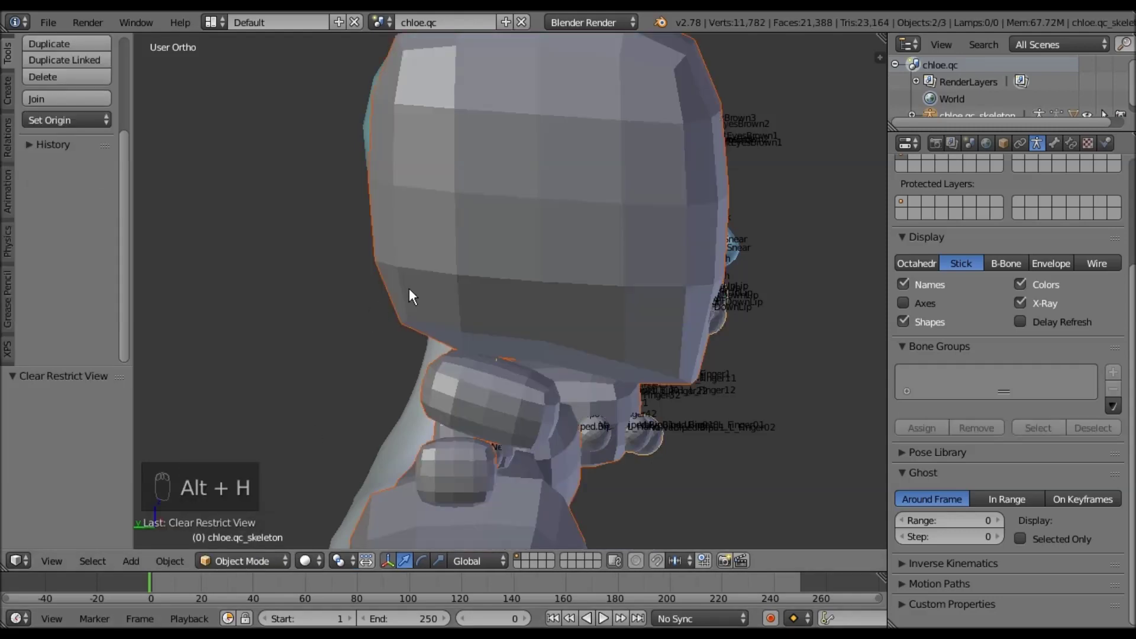
- Edit the body blocks mesh with nothing selected and check the Head vertex group by selecting its vertices
right_click(410, 289)
key(Tab)
key(a)
key(a)
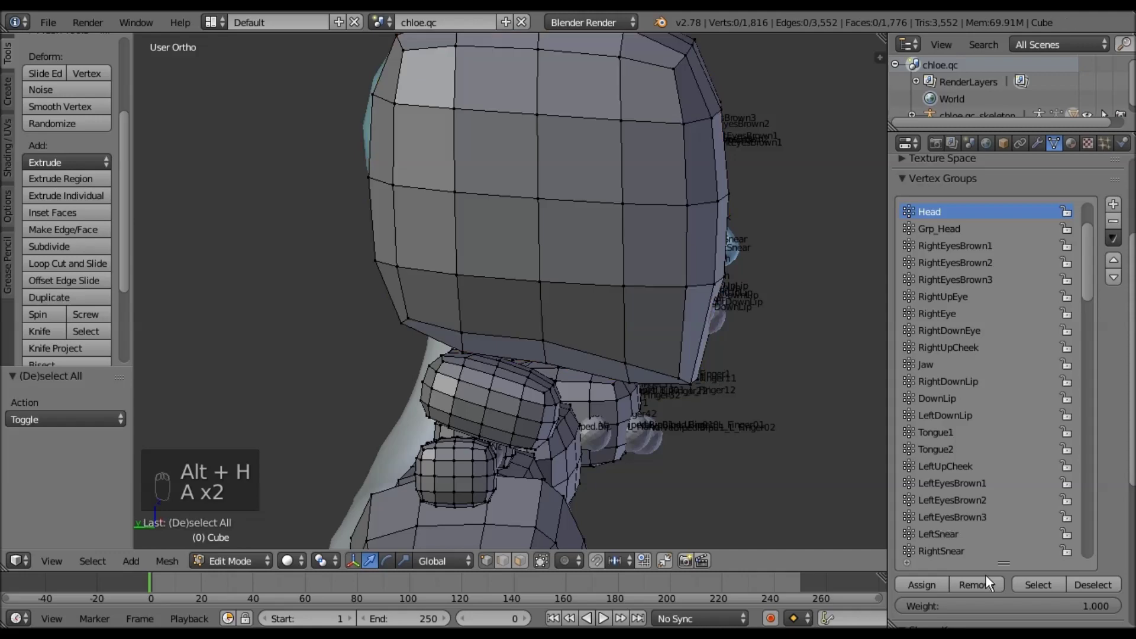
click(1030, 587)
- Make RightShoulder the active vertex group and show the chest and shoulder area as wireframe from the front
key(KP_1)
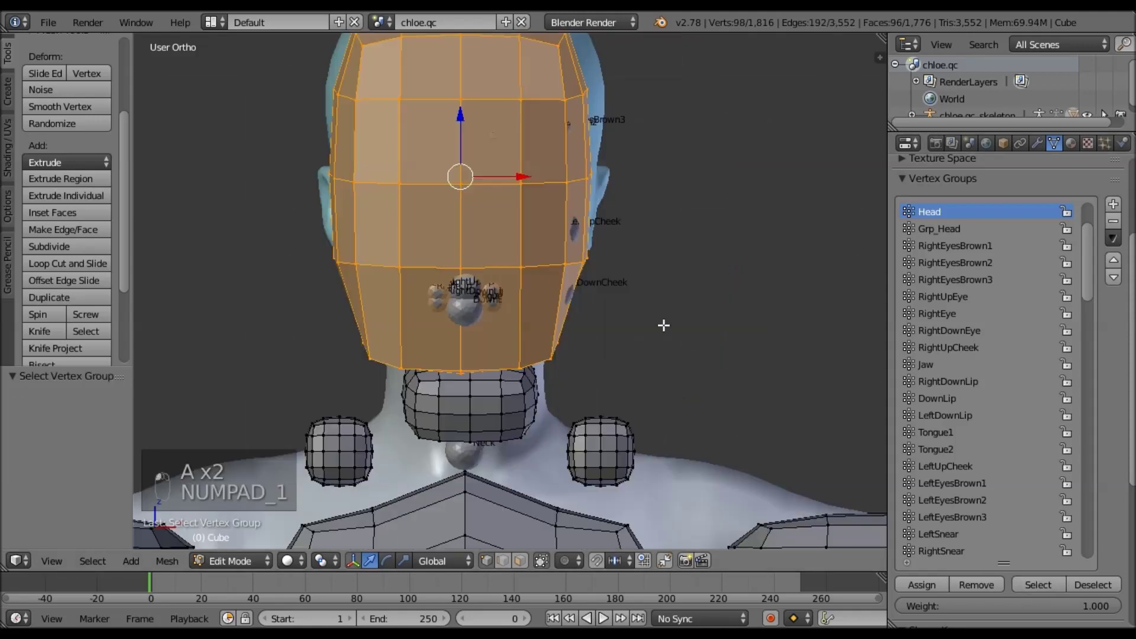
shift+middle_drag(705, 242, 714, 108)
shift+middle_drag(718, 290, 714, 200)
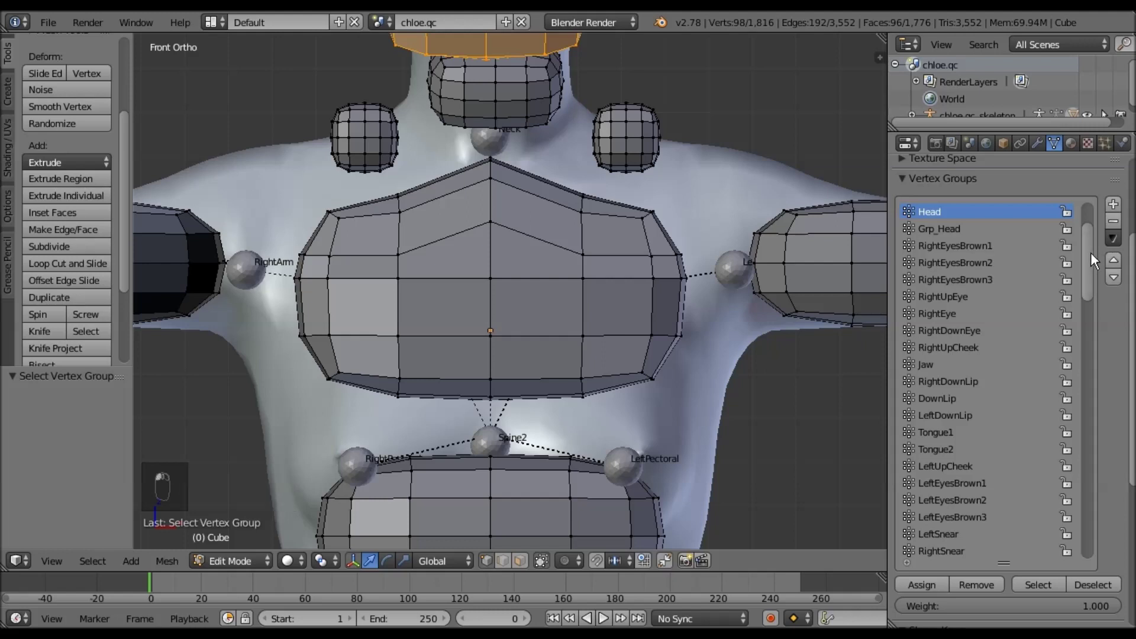
scroll(1091, 252, down, 6)
scroll(1100, 284, down, 14)
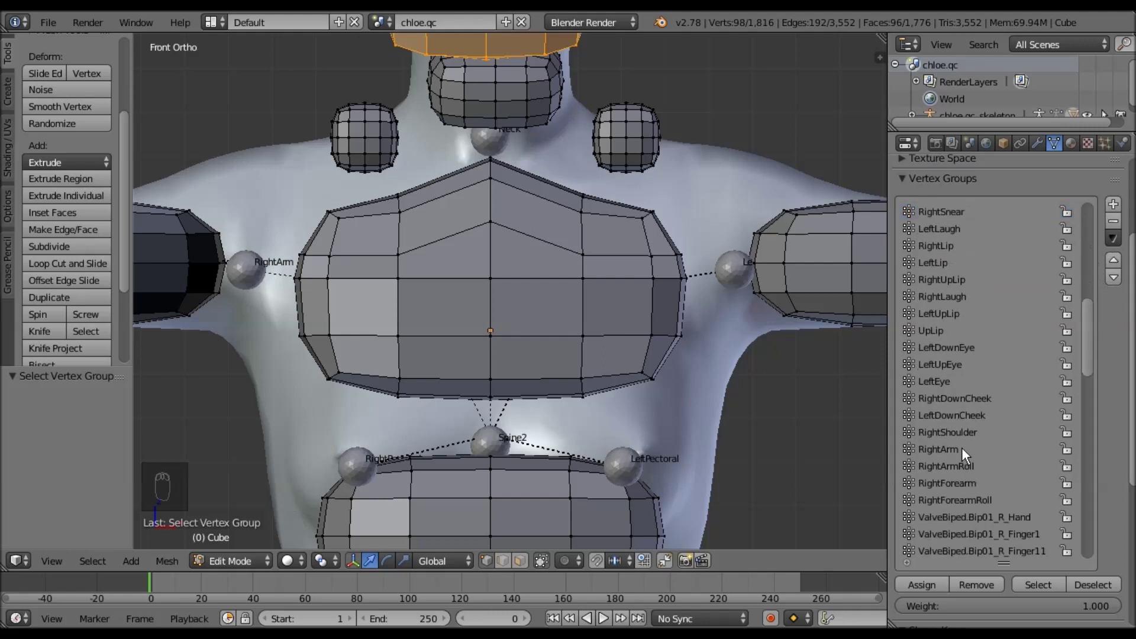
click(956, 427)
shift+middle_drag(503, 381, 443, 390)
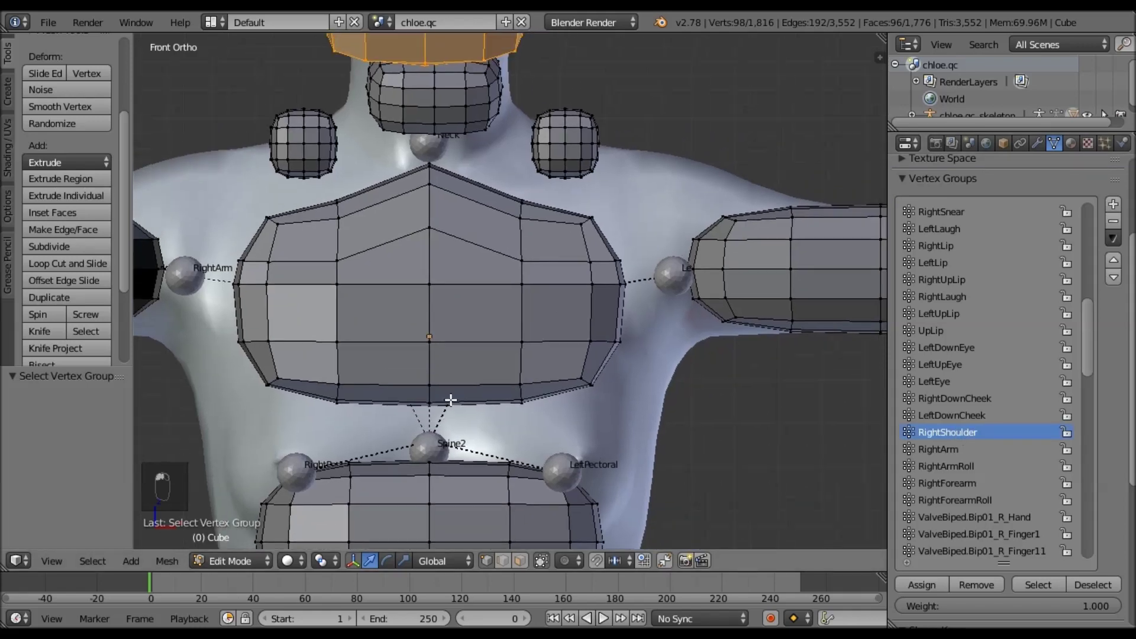
key(z)
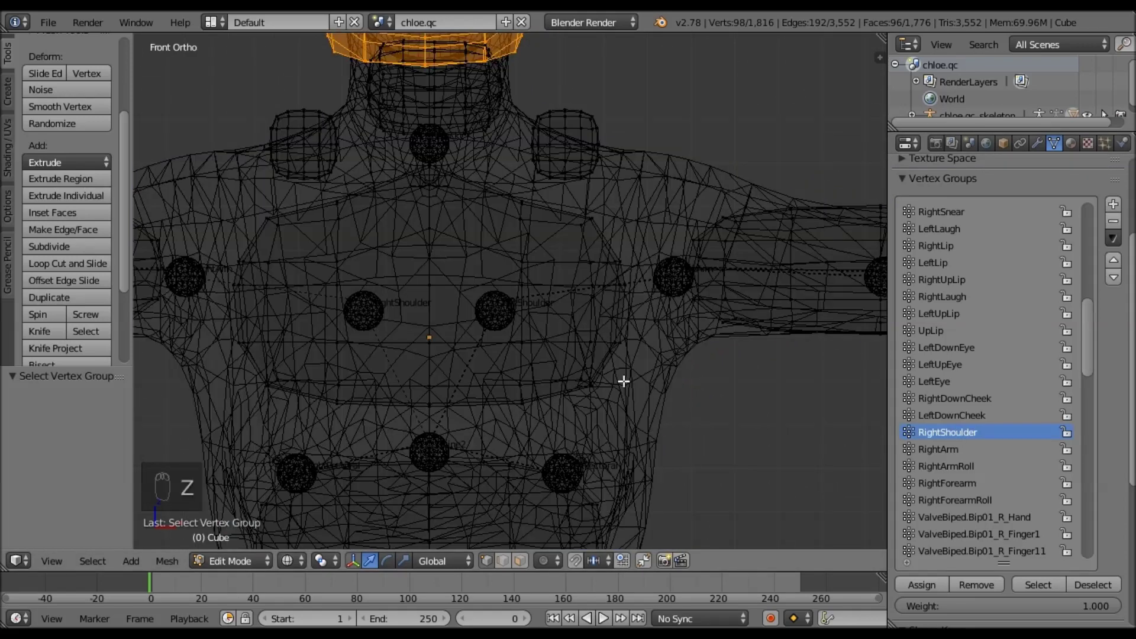
shift+middle_drag(559, 352, 585, 415)
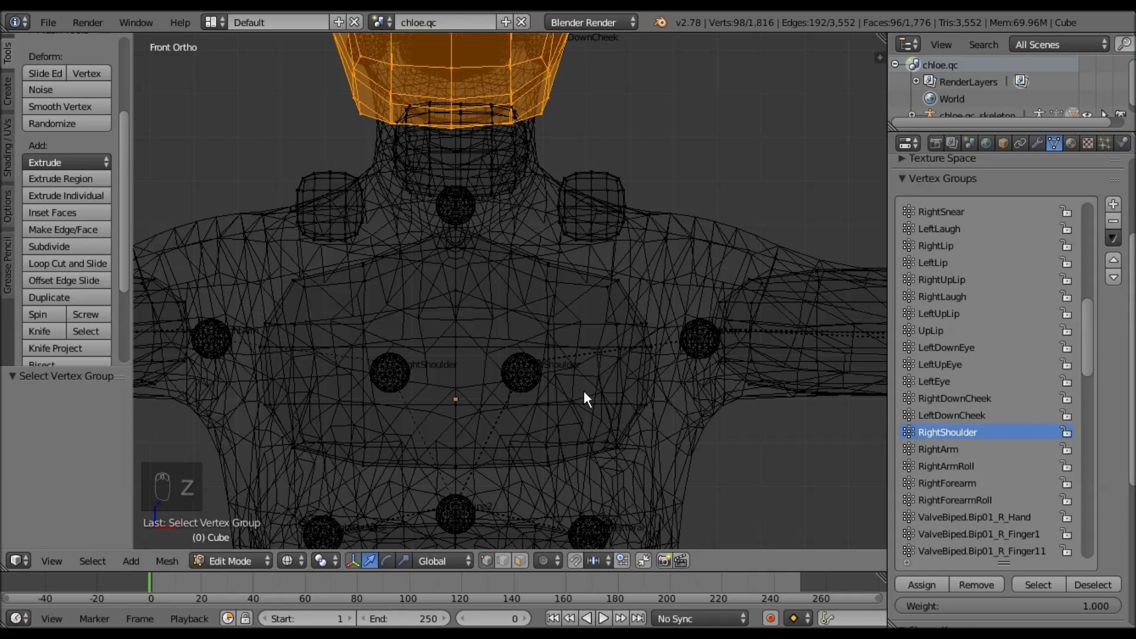
- Pose the skeleton by rotating the LeftShoulder bone to test its influence, and undo back to the body blocks object
key(Tab)
right_click(523, 374)
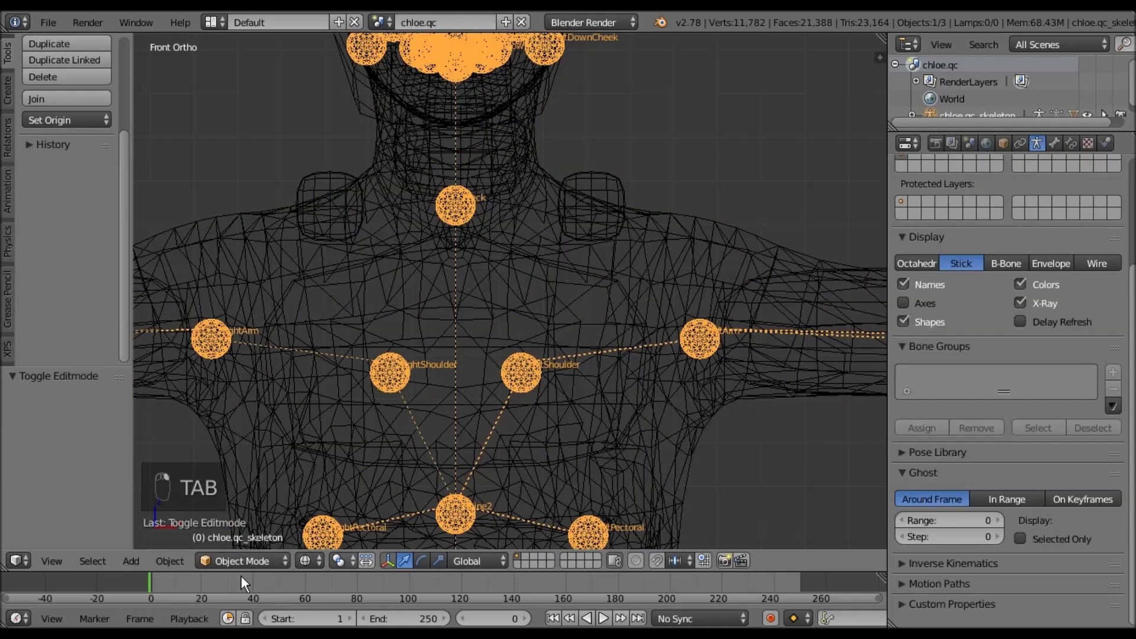
click(251, 561)
click(257, 503)
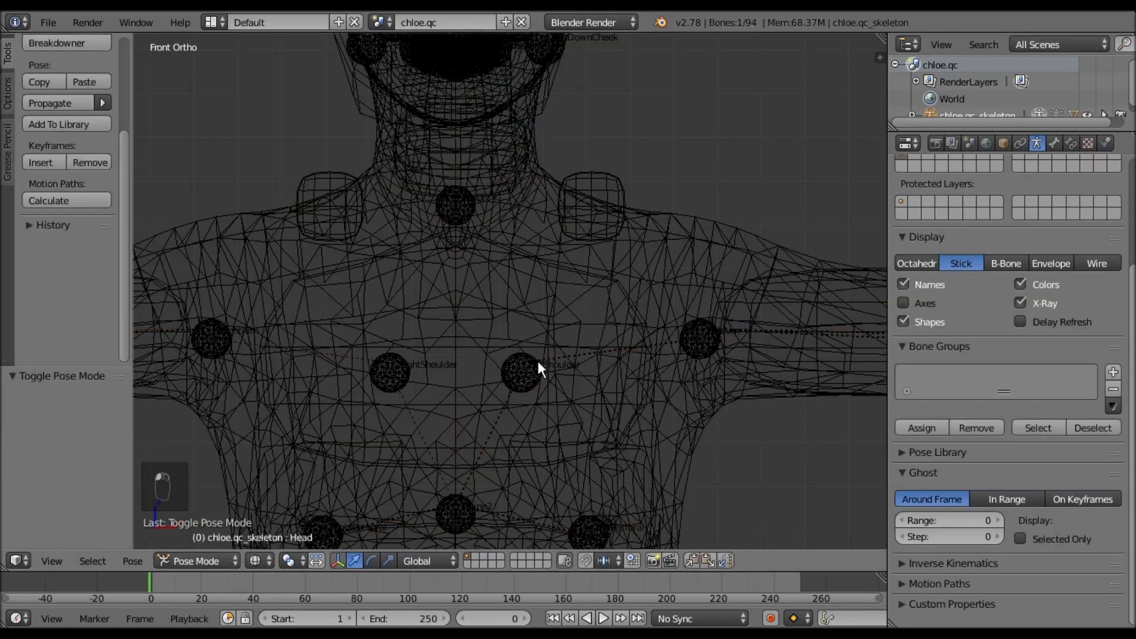
right_click(537, 359)
key(r)
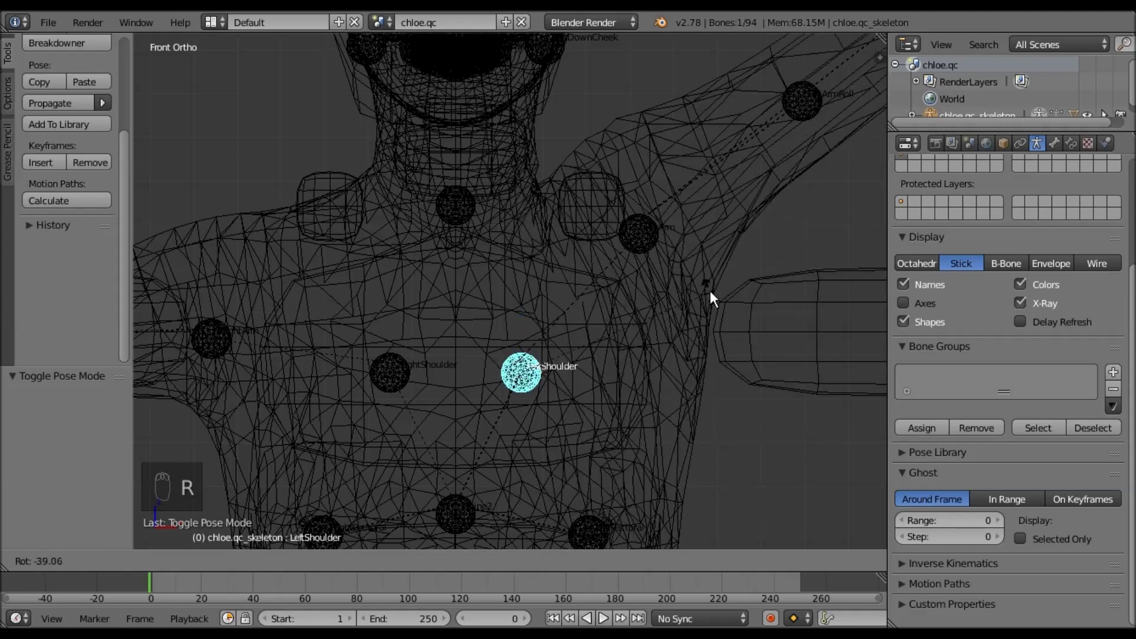
click(709, 288)
key(ctrl+z)
key(ctrl+z)
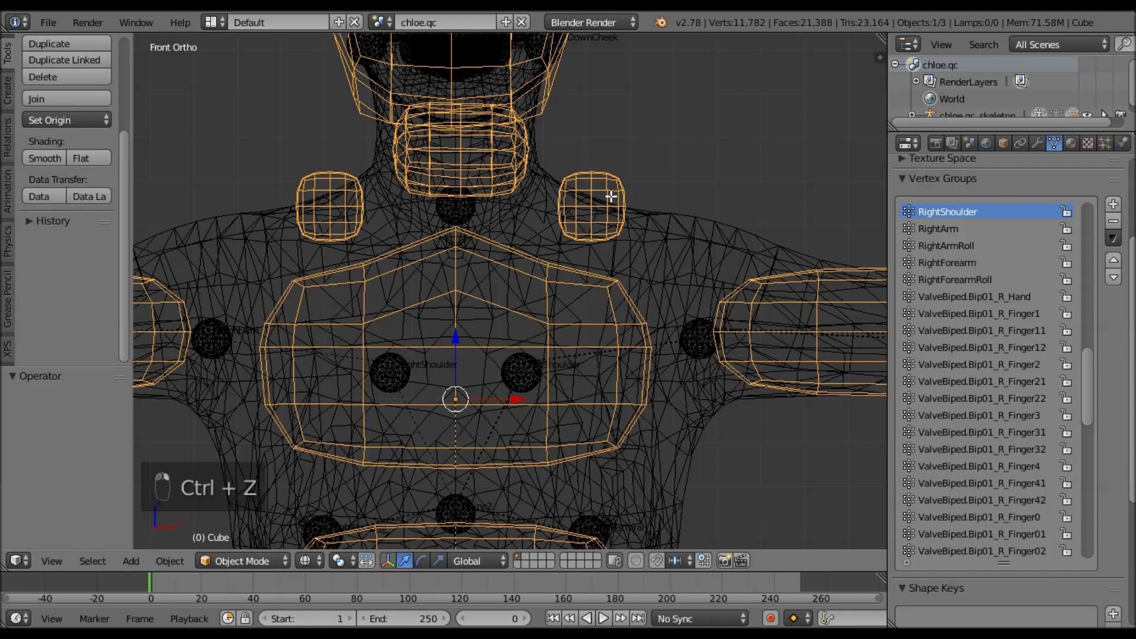
- Lasso-select only the block over the character's right shoulder and assign it to the RightShoulder vertex group with weight 1.000
key(Tab)
key(a)
key(a)
mouse_move(575, 251)
ctrl+mouse_down()
mouse_move(644, 262)
mouse_move(692, 251)
ctrl+mouse_up()
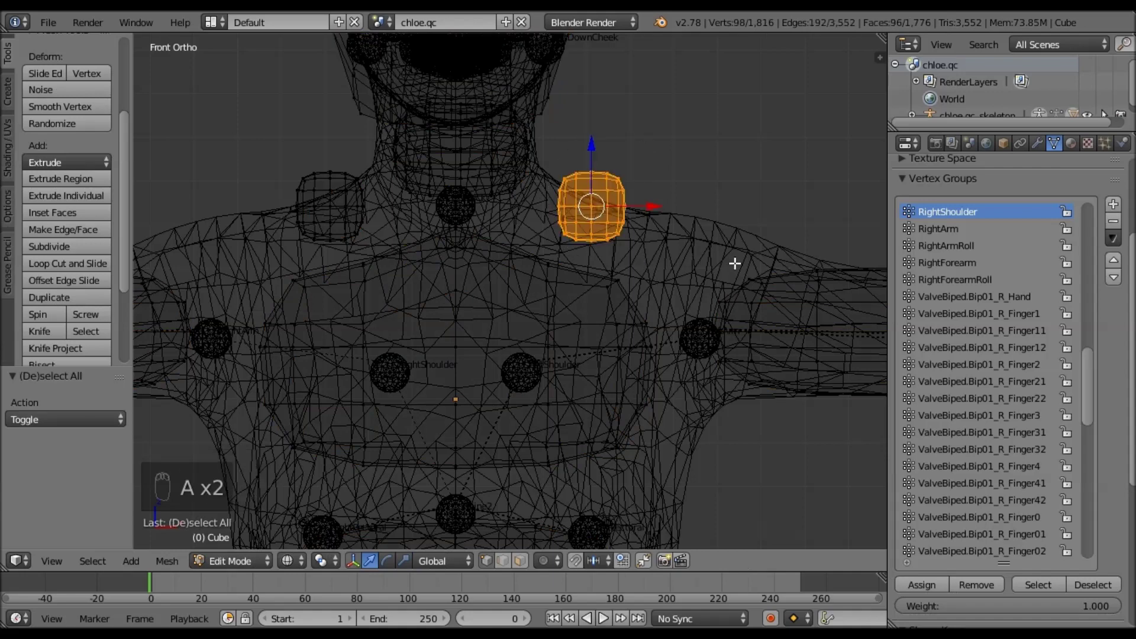
shift+middle_drag(474, 268, 497, 291)
key(a)
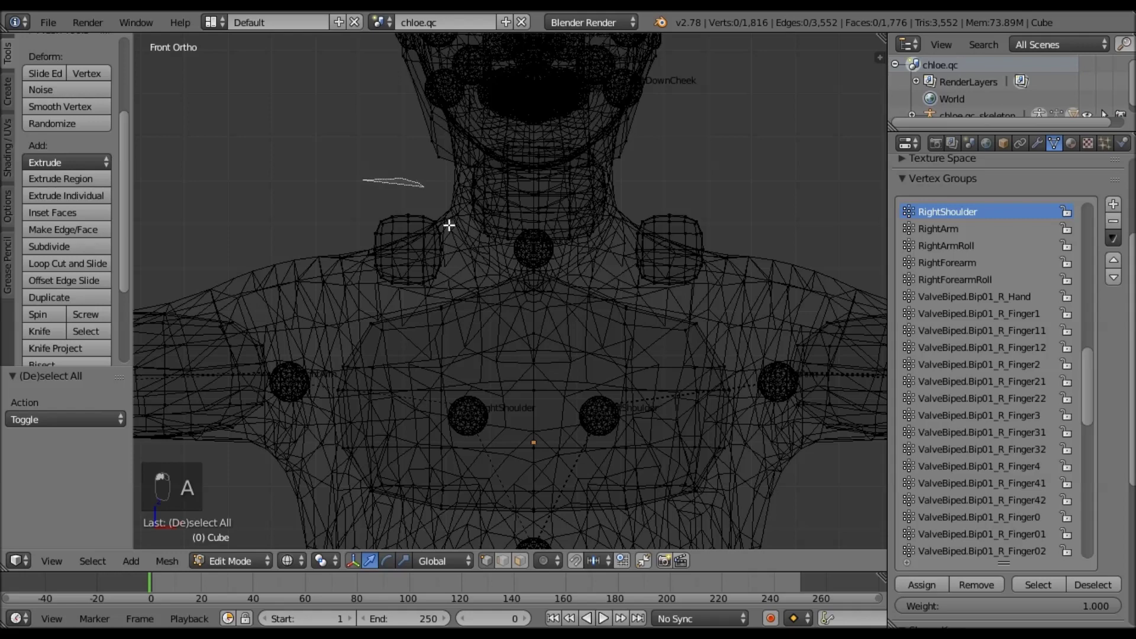
ctrl+drag(438, 289, 260, 204)
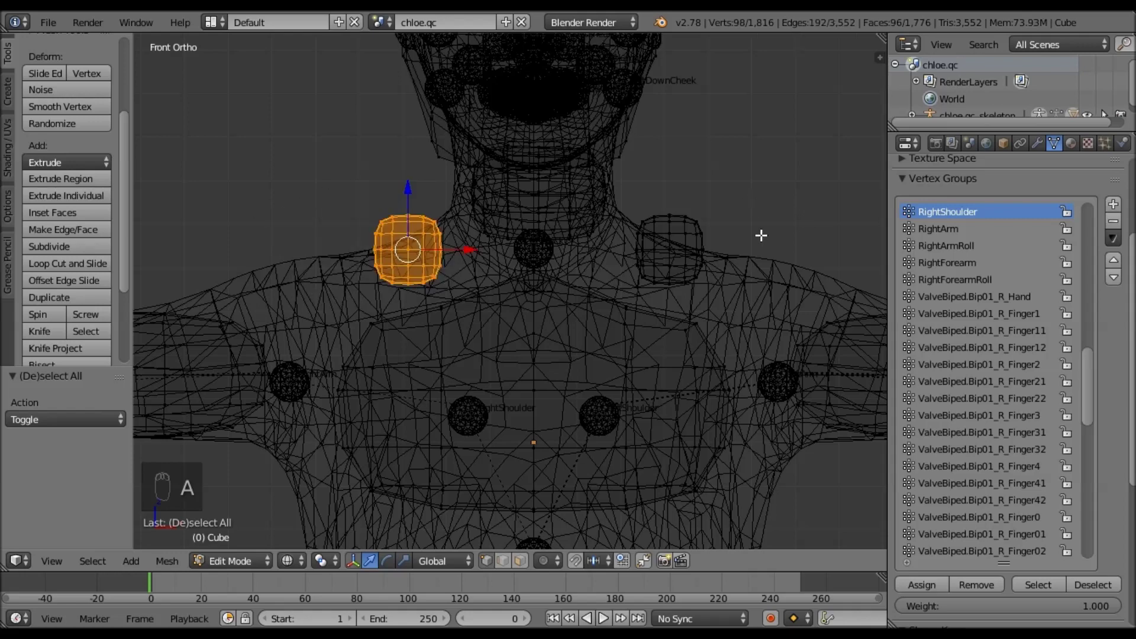
scroll(787, 240, down, 4)
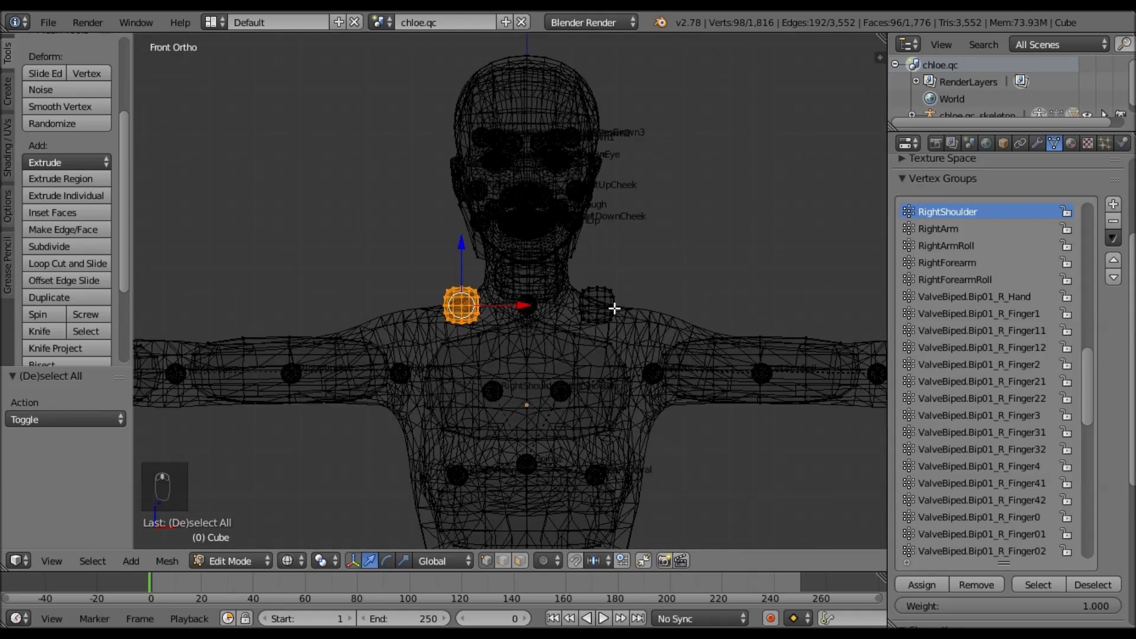
key(z)
scroll(651, 344, up, 1)
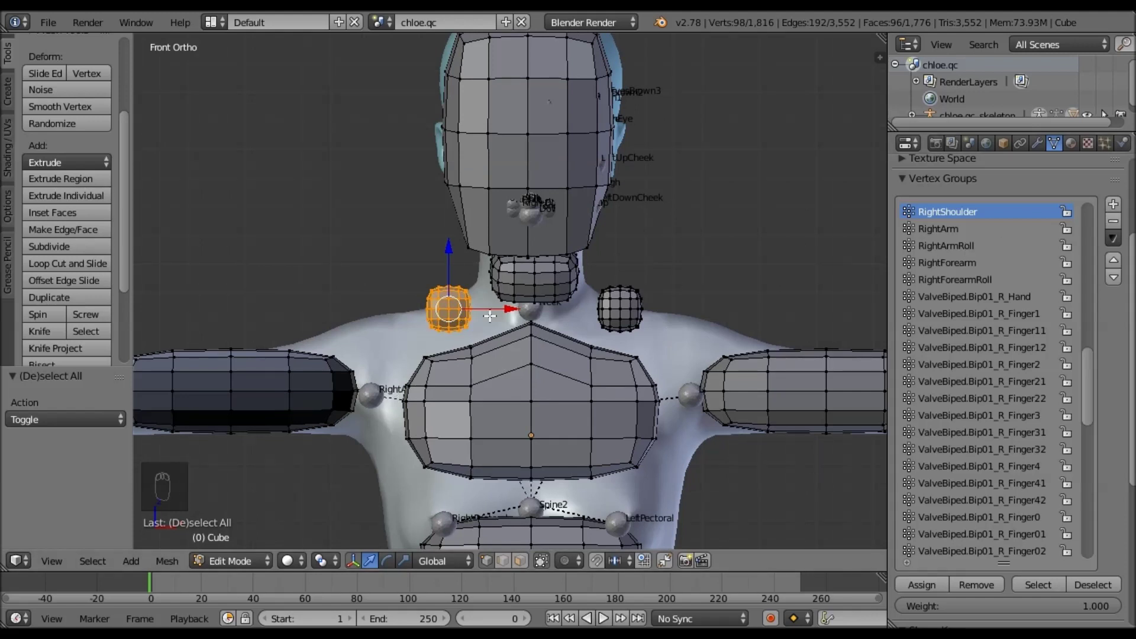
shift+middle_drag(470, 327, 512, 285)
click(915, 584)
- Lasso-select the right upper arm block in wireframe and assign it to the RightArm vertex group with weight 1.000
shift+middle_drag(540, 381, 789, 370)
key(a)
click(942, 228)
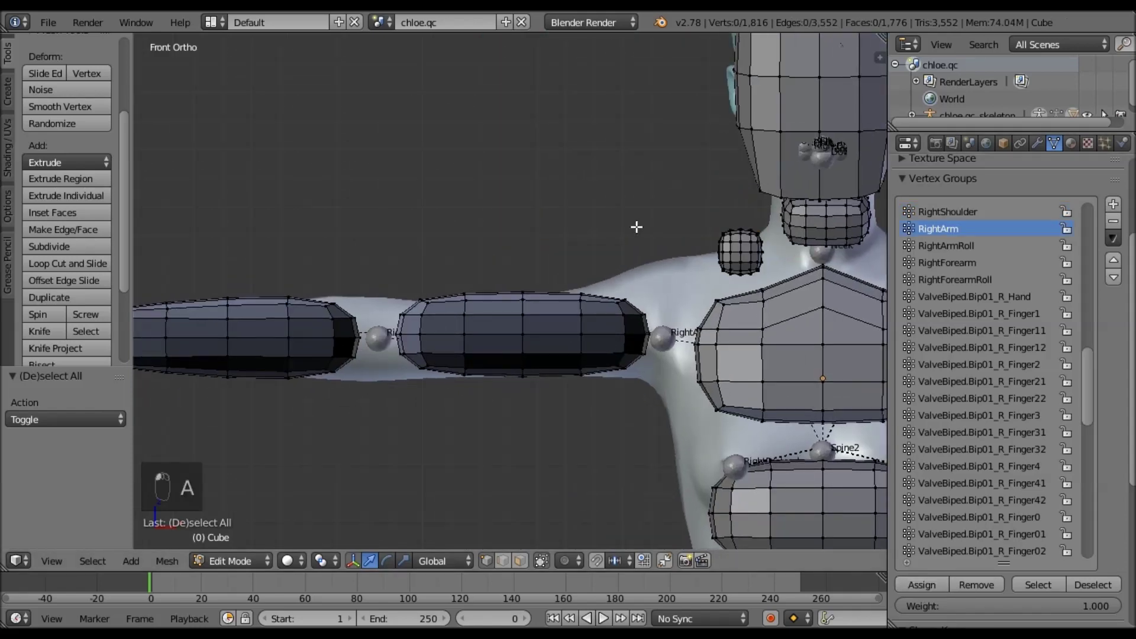
key(z)
mouse_move(639, 228)
ctrl+mouse_down()
mouse_move(665, 343)
mouse_move(592, 447)
mouse_move(390, 281)
ctrl+mouse_up()
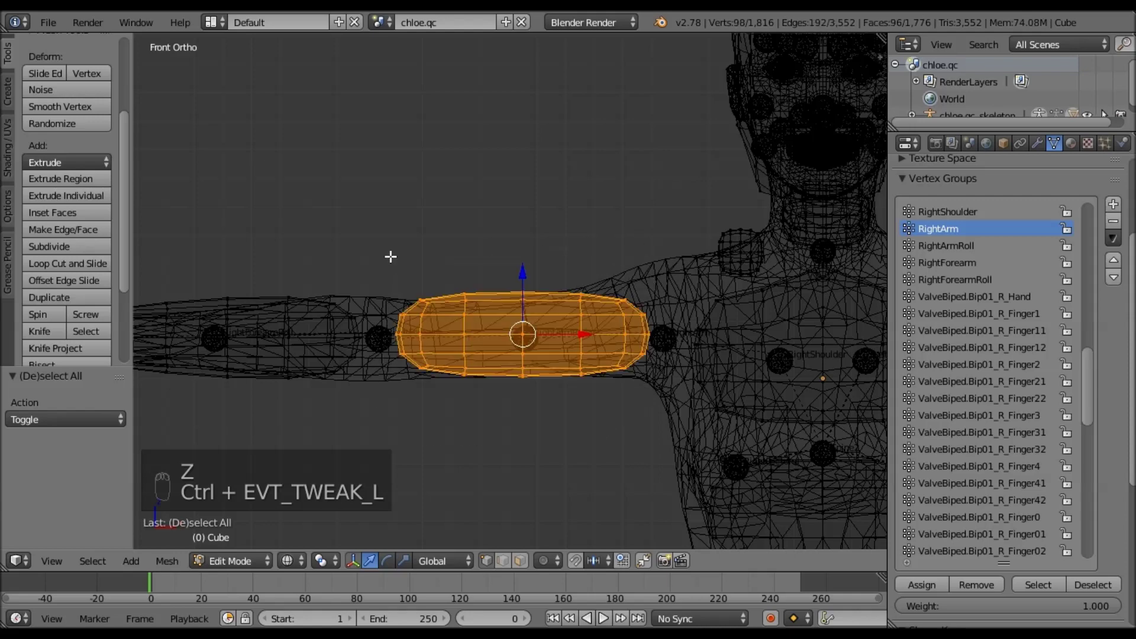
click(919, 586)
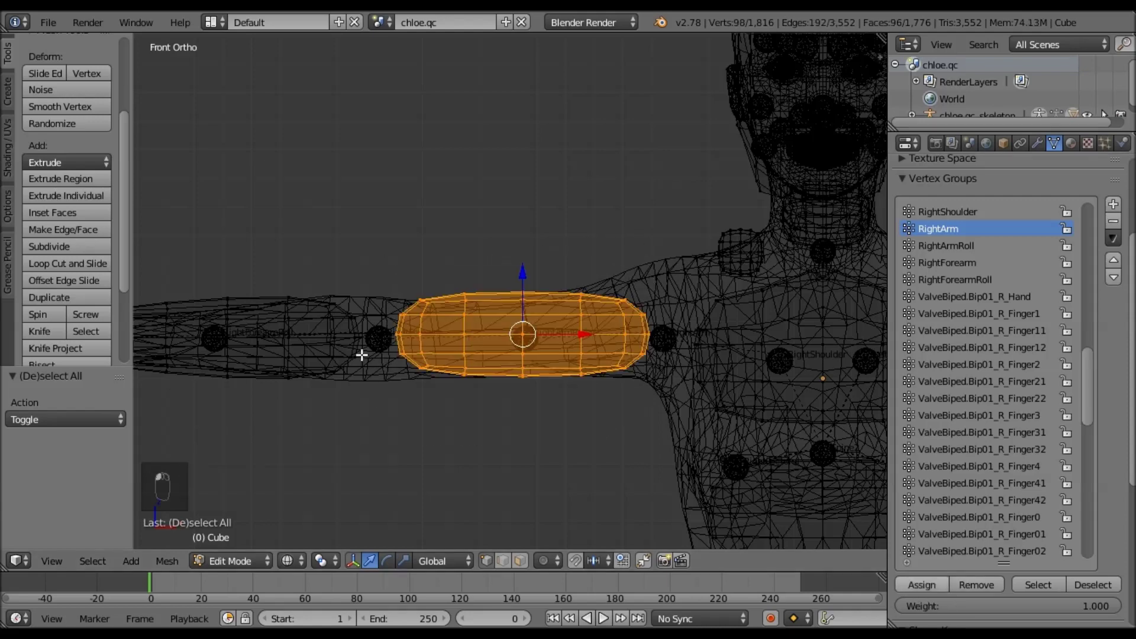
- Replace the selection with the right forearm block and assign it to the RightForearm vertex group with weight 1.000
shift+middle_drag(454, 392, 694, 375)
shift+middle_drag(606, 338, 700, 376)
key(a)
click(943, 262)
mouse_move(649, 250)
ctrl+mouse_down()
mouse_move(692, 291)
mouse_move(535, 464)
mouse_move(414, 378)
mouse_move(441, 225)
ctrl+mouse_up()
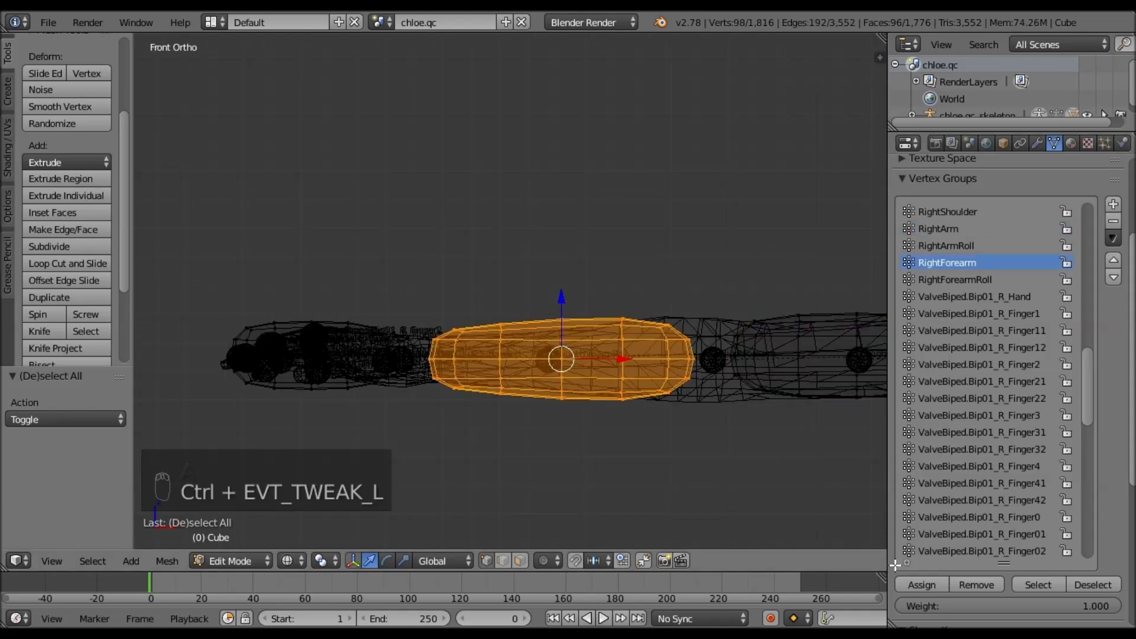
click(920, 585)
- Replace the selection with the right hand block and assign it to the ValveBiped.Bip01_R_Hand vertex group with weight 1.000
key(a)
ctrl+scroll(368, 385, left, 3)
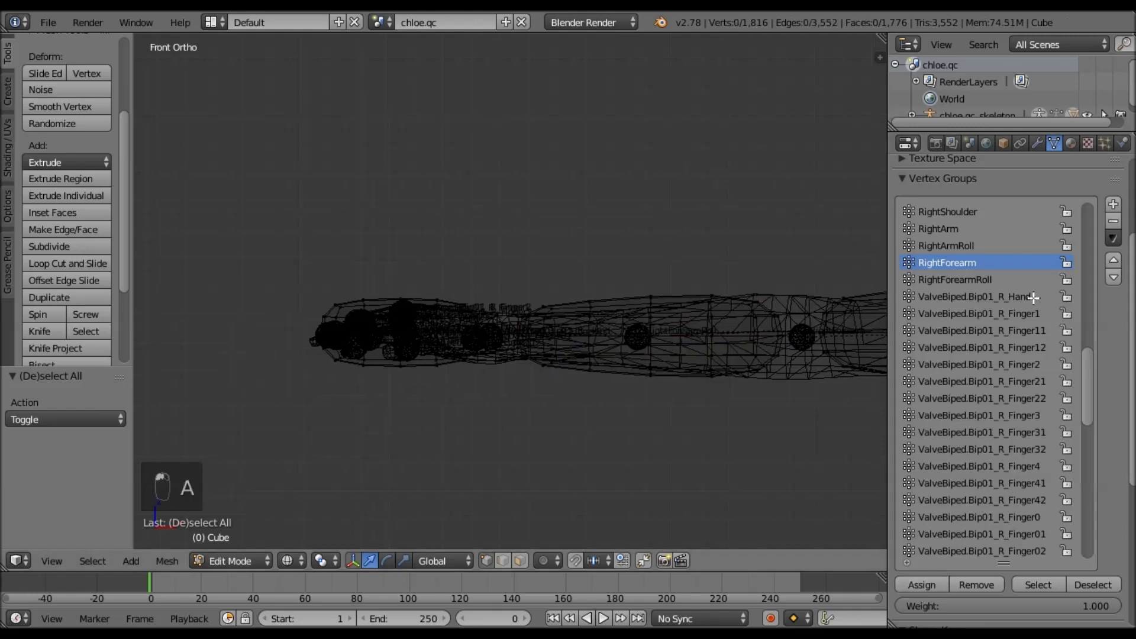
click(1003, 295)
mouse_move(506, 344)
ctrl+mouse_down()
mouse_move(241, 386)
mouse_move(269, 207)
ctrl+mouse_up()
click(911, 578)
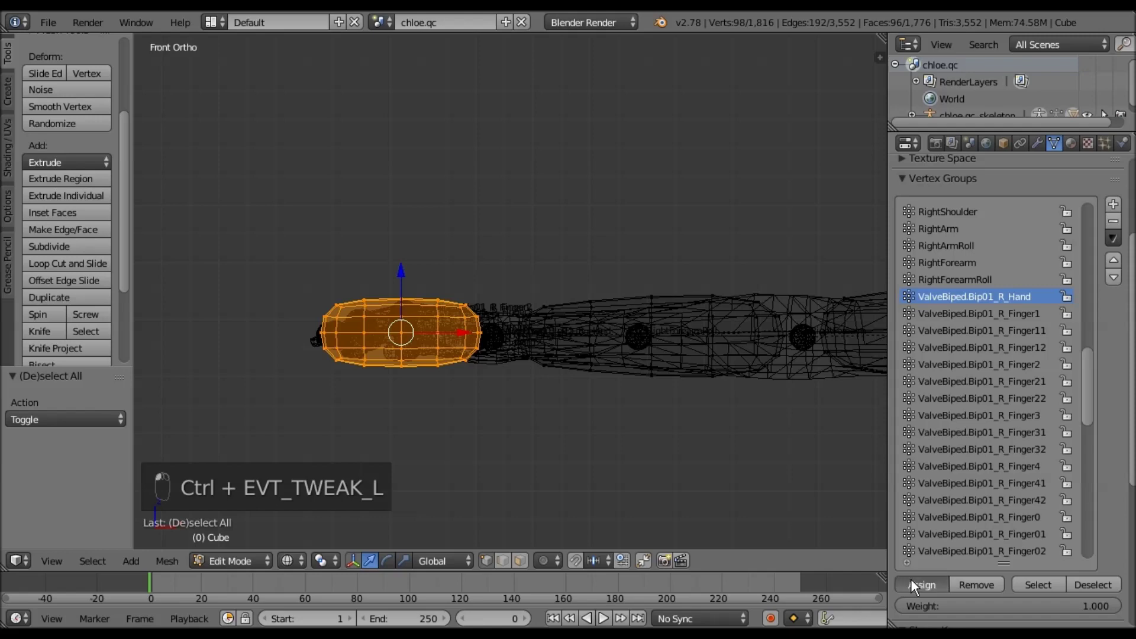
- Check the RightShoulder vertex group by selecting its vertices, then clear the selection and return to the front view
key(a)
shift+middle_drag(471, 415, 238, 505)
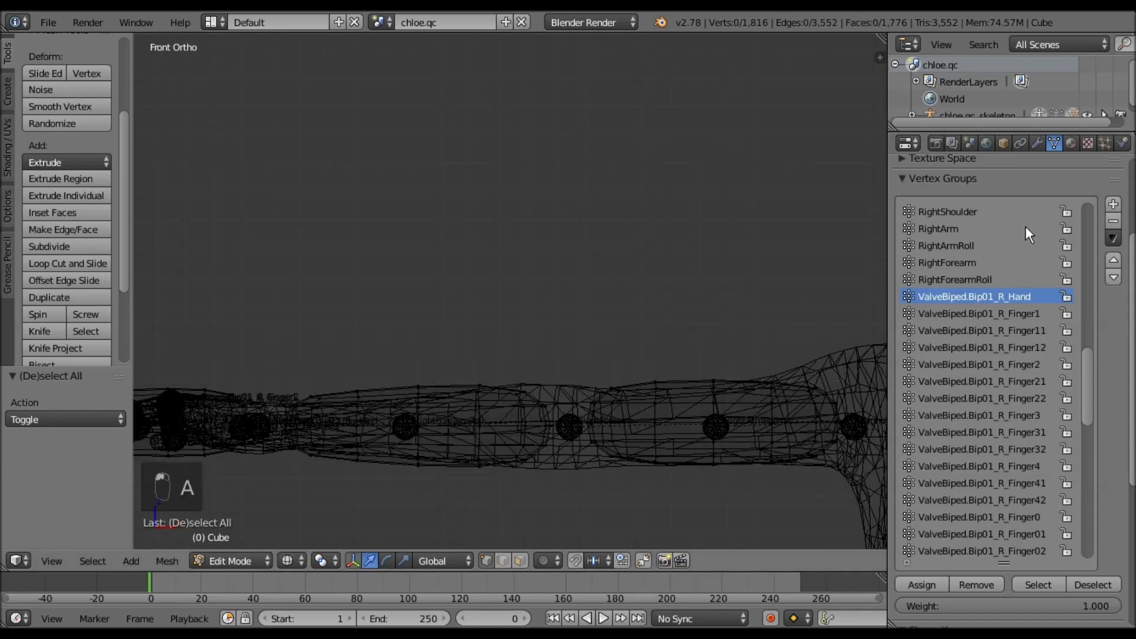
click(1039, 586)
middle_drag(614, 309, 184, 190)
key(a)
key(KP_1)
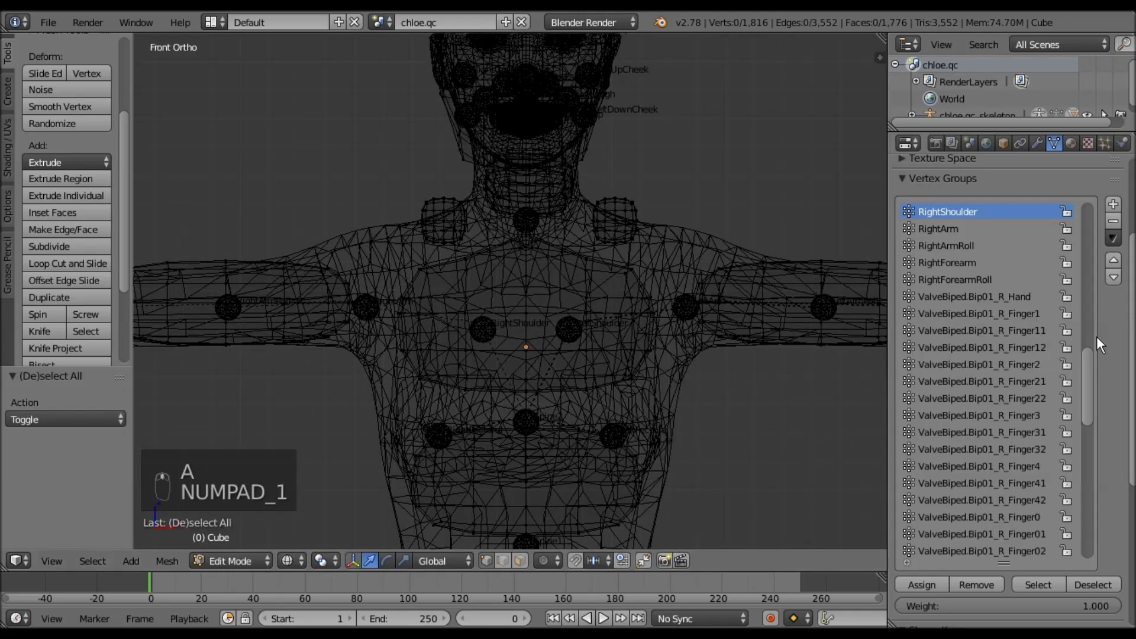
- Lasso-select the left shoulder block in wireframe and assign it to the LeftShoulder vertex group with weight 1.000
drag(1085, 361, 1085, 404)
click(963, 381)
scroll(656, 266, up, 2)
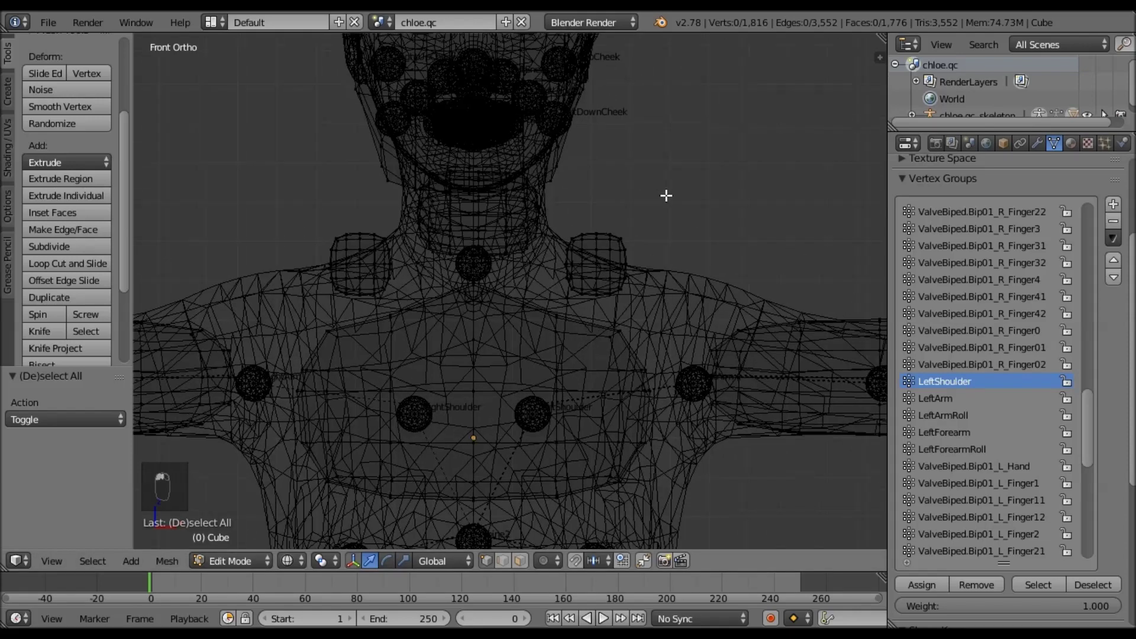
mouse_move(592, 313)
ctrl+mouse_down()
mouse_move(720, 272)
mouse_move(709, 314)
ctrl+mouse_up()
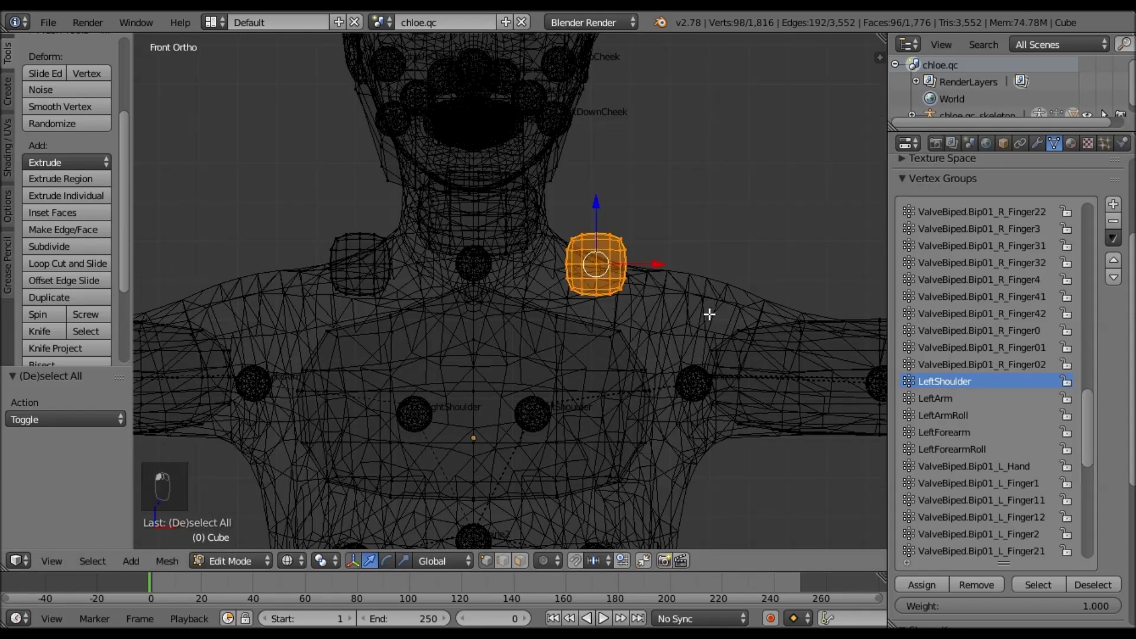
shift+middle_drag(709, 314, 586, 290)
click(940, 586)
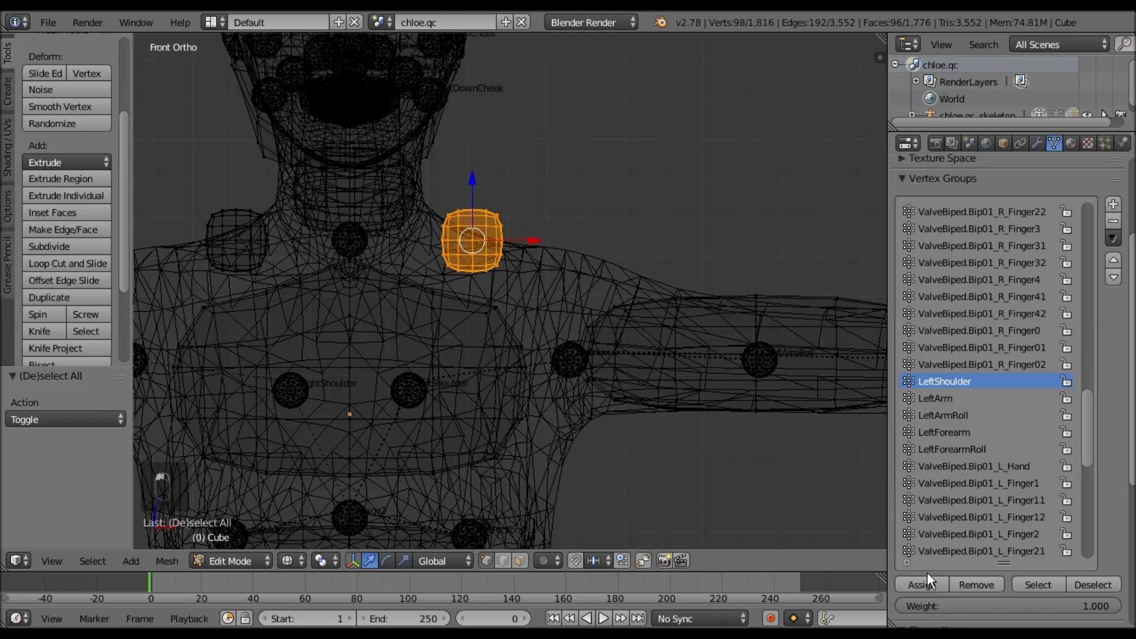
- Replace the selection with the left upper arm block and assign it to the LeftArm vertex group with weight 1.000
key(a)
click(942, 398)
shift+middle_drag(599, 339, 436, 281)
mouse_move(432, 149)
ctrl+mouse_down()
mouse_move(584, 402)
mouse_move(727, 286)
mouse_move(737, 186)
ctrl+mouse_up()
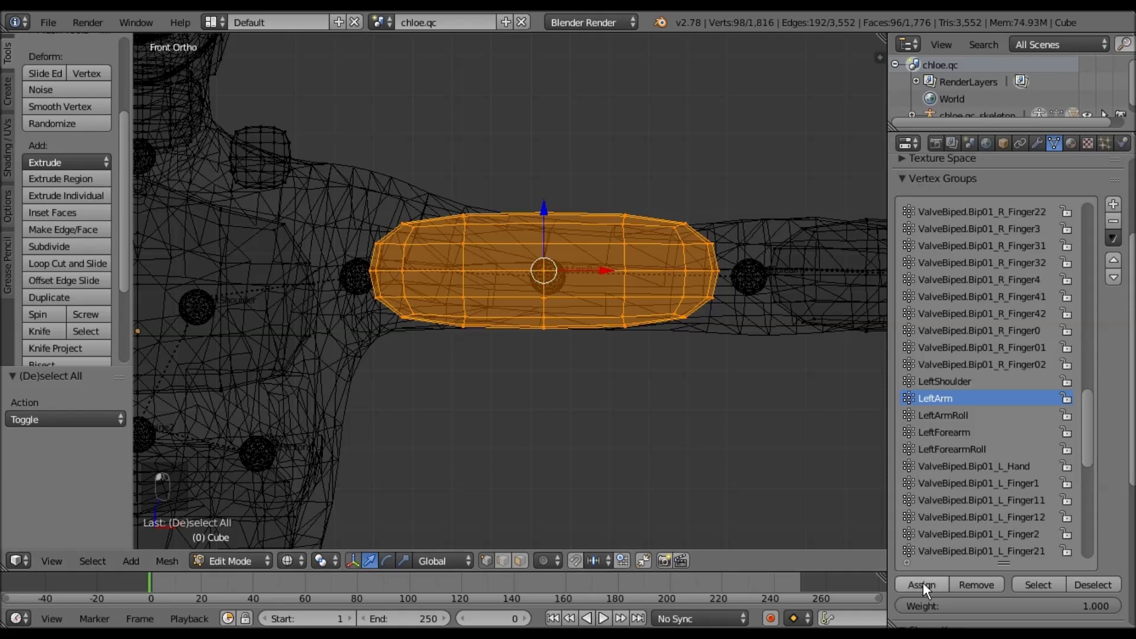
- Replace the selection with the left forearm block and assign it to the LeftForearm vertex group with weight 1.000
shift+middle_drag(710, 365, 348, 363)
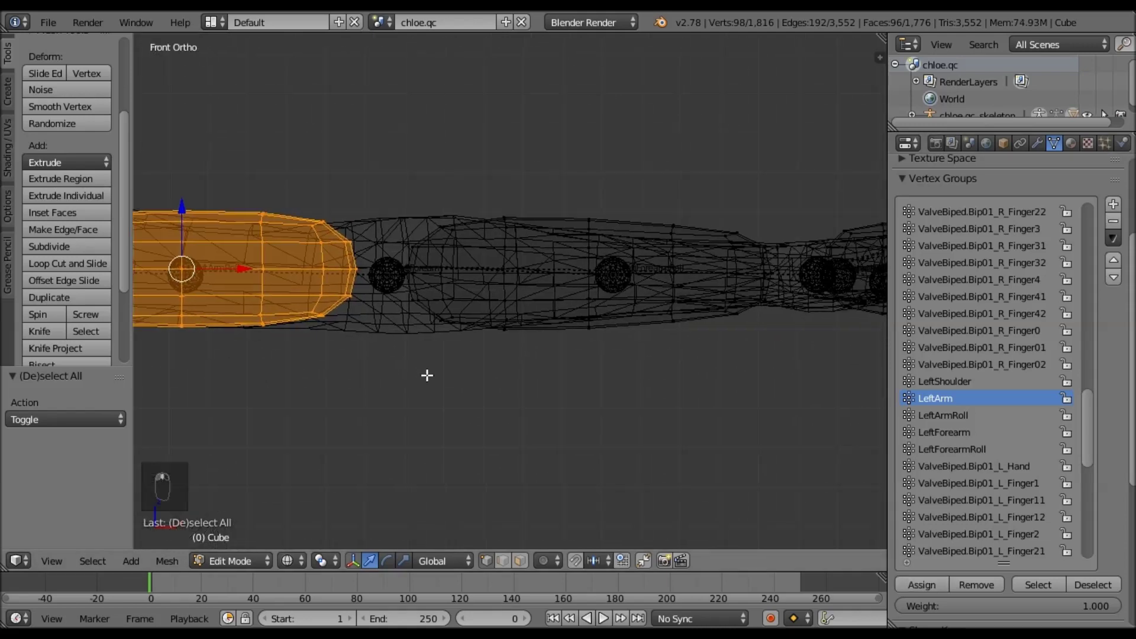
key(a)
click(944, 432)
mouse_move(801, 332)
ctrl+mouse_down()
mouse_move(467, 400)
mouse_move(375, 246)
mouse_move(380, 170)
ctrl+mouse_up()
shift+middle_drag(509, 311, 277, 285)
click(924, 584)
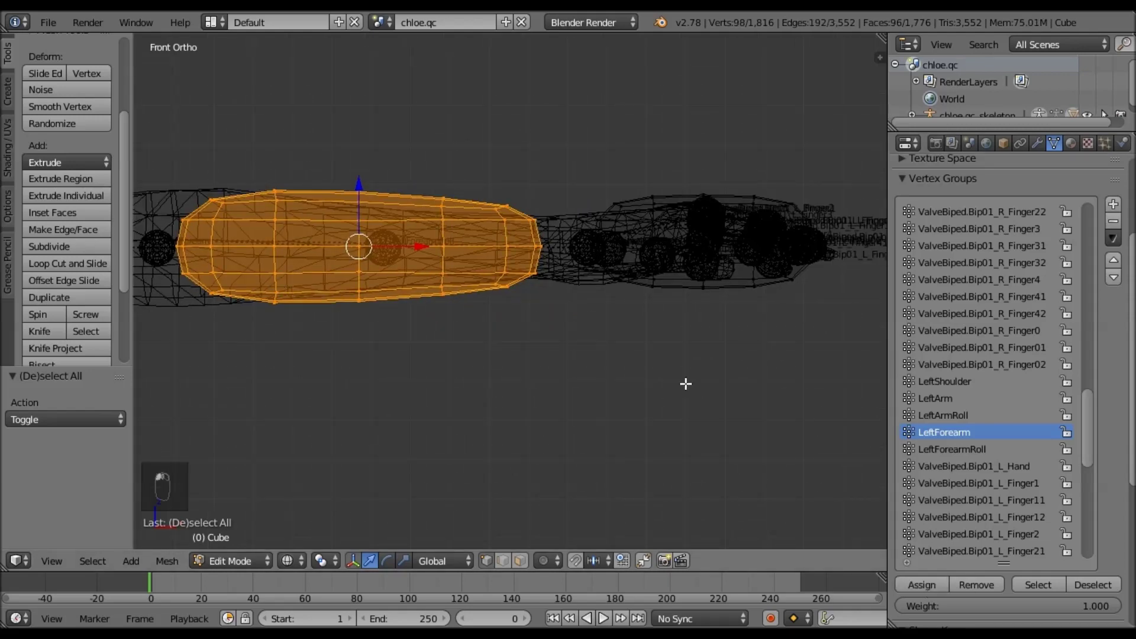
- Replace the selection with the left hand block and assign it to the ValveBiped.Bip01_L_Hand vertex group with weight 1.000
ctrl+scroll(702, 386, down, 5)
key(a)
click(978, 466)
mouse_move(748, 355)
ctrl+mouse_down()
mouse_move(474, 154)
mouse_move(438, 330)
mouse_move(739, 338)
ctrl+mouse_up()
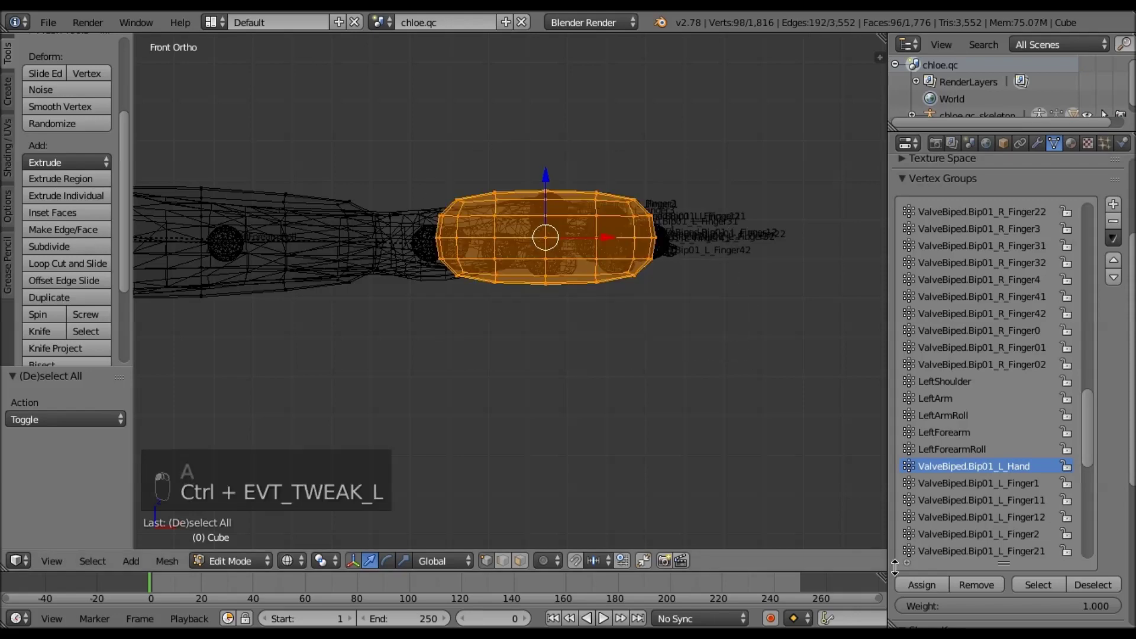
click(917, 584)
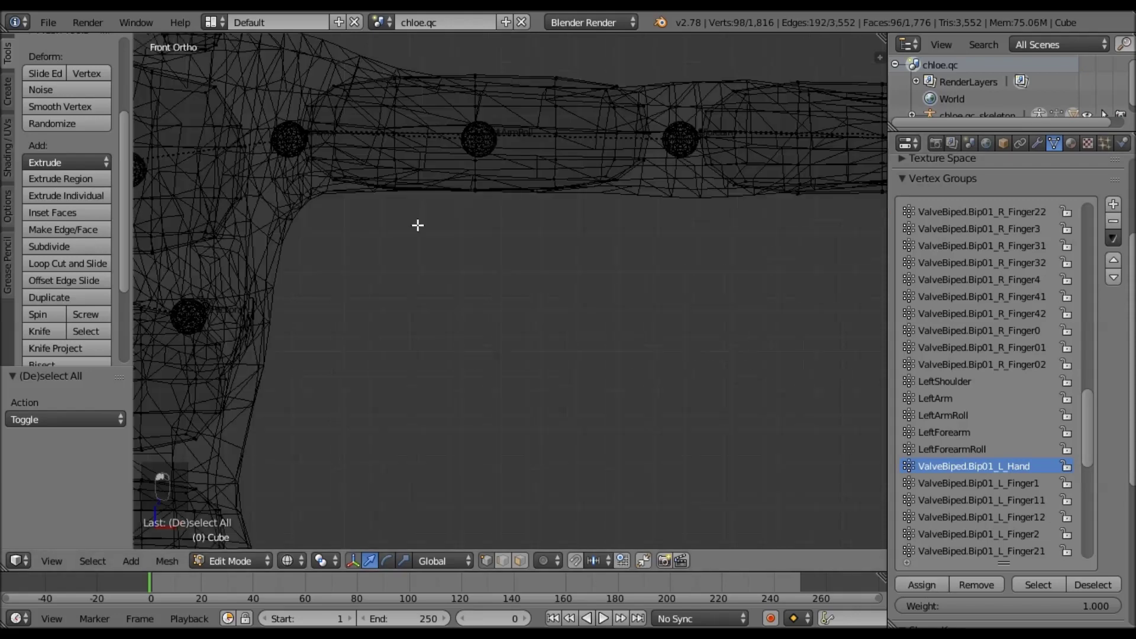
- Clear the selection, test-rotate the LeftUpLeg bone outward in Pose Mode to check which part it moves, and undo the rotation
shift+middle_drag(188, 245, 494, 206)
scroll(495, 205, down, 5)
shift+middle_drag(483, 292, 553, 190)
shift+middle_drag(539, 273, 511, 105)
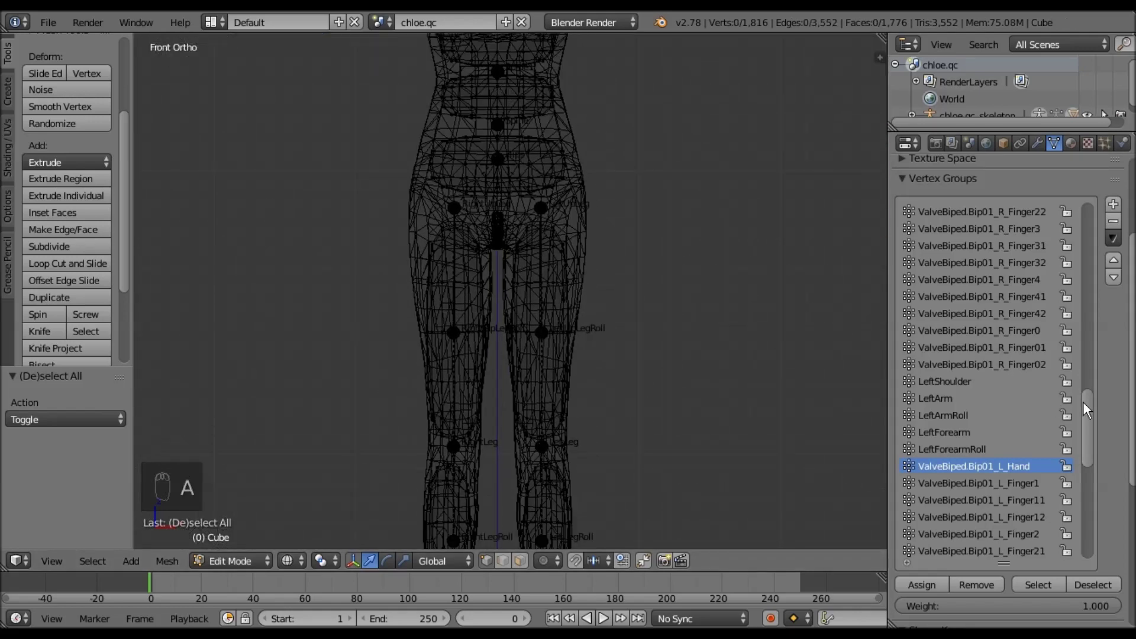
scroll(1080, 464, down, 8)
scroll(1078, 474, down, 3)
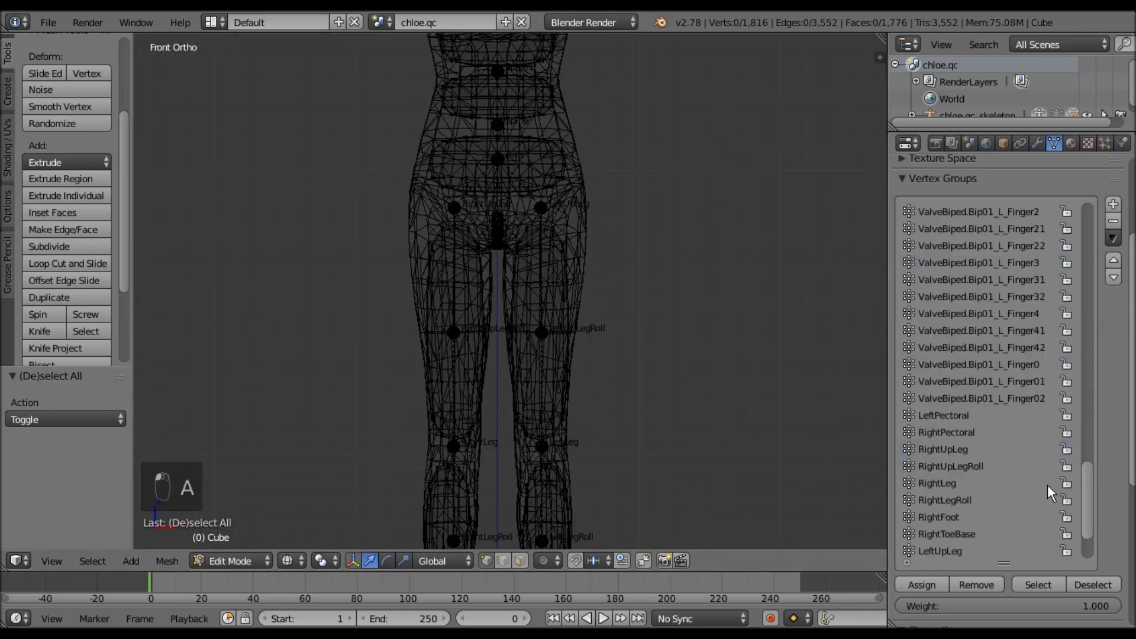
key(a)
key(a)
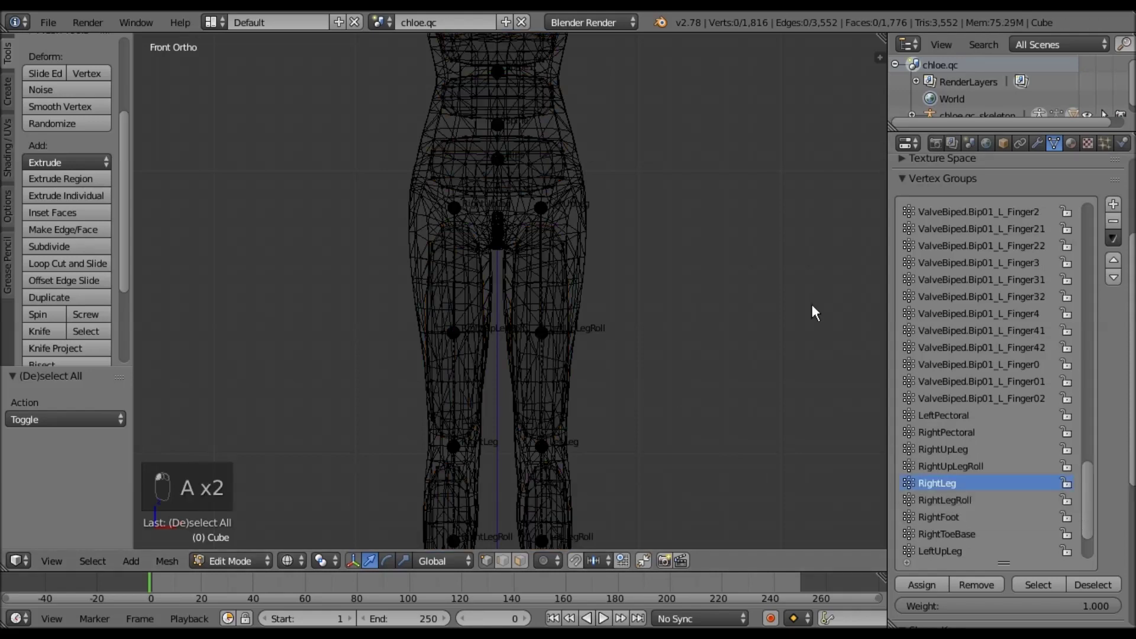
scroll(814, 242, up, 4)
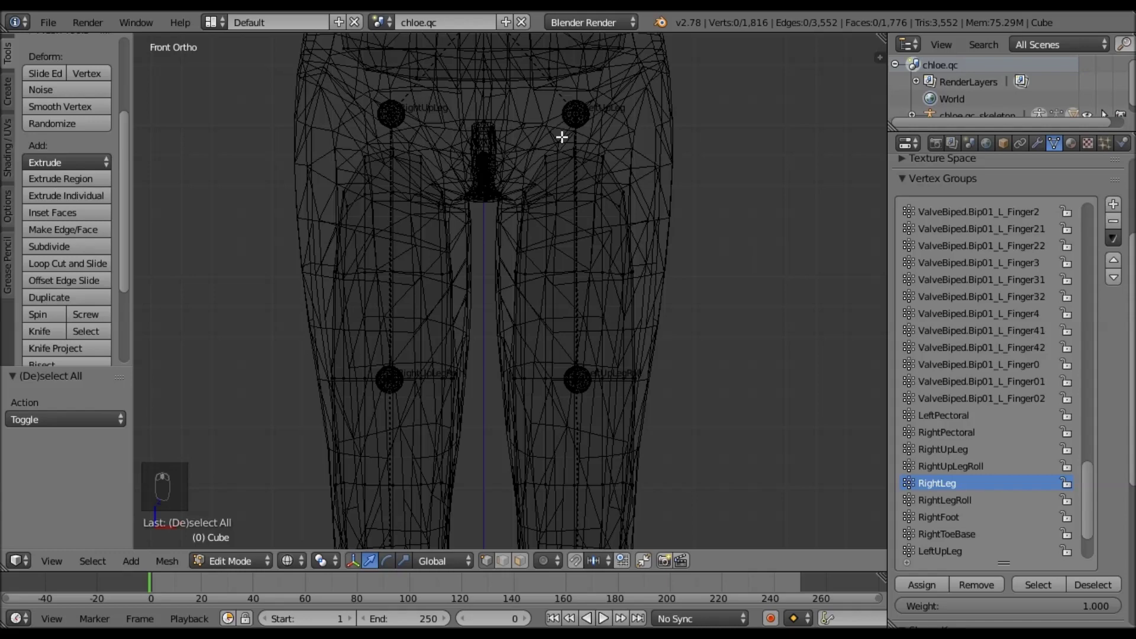
key(Tab)
right_click(576, 115)
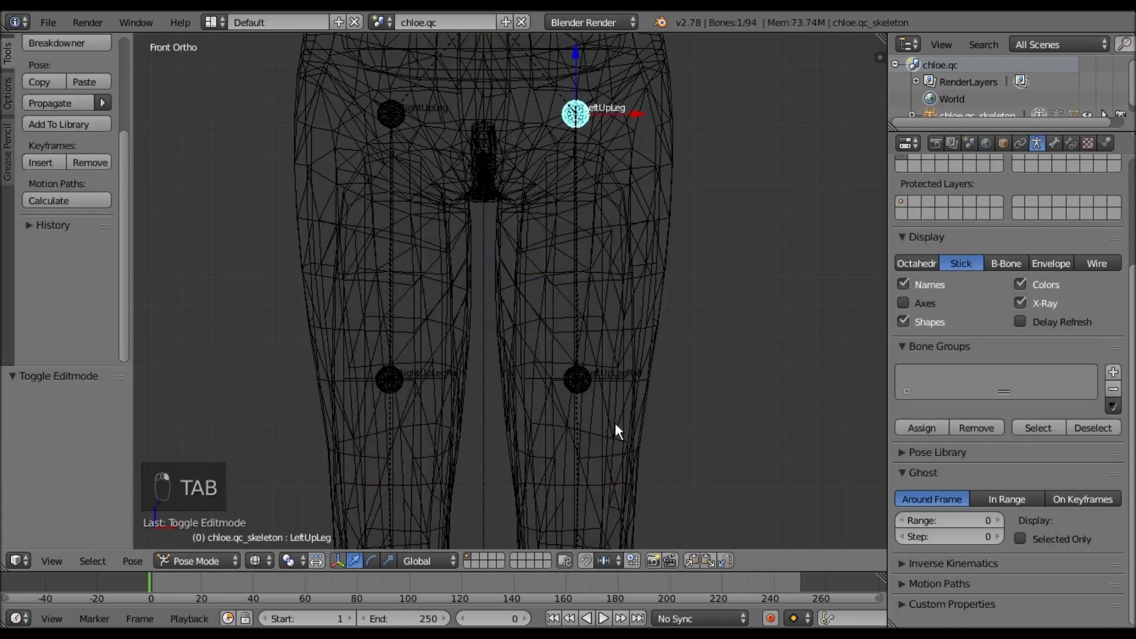
key(r)
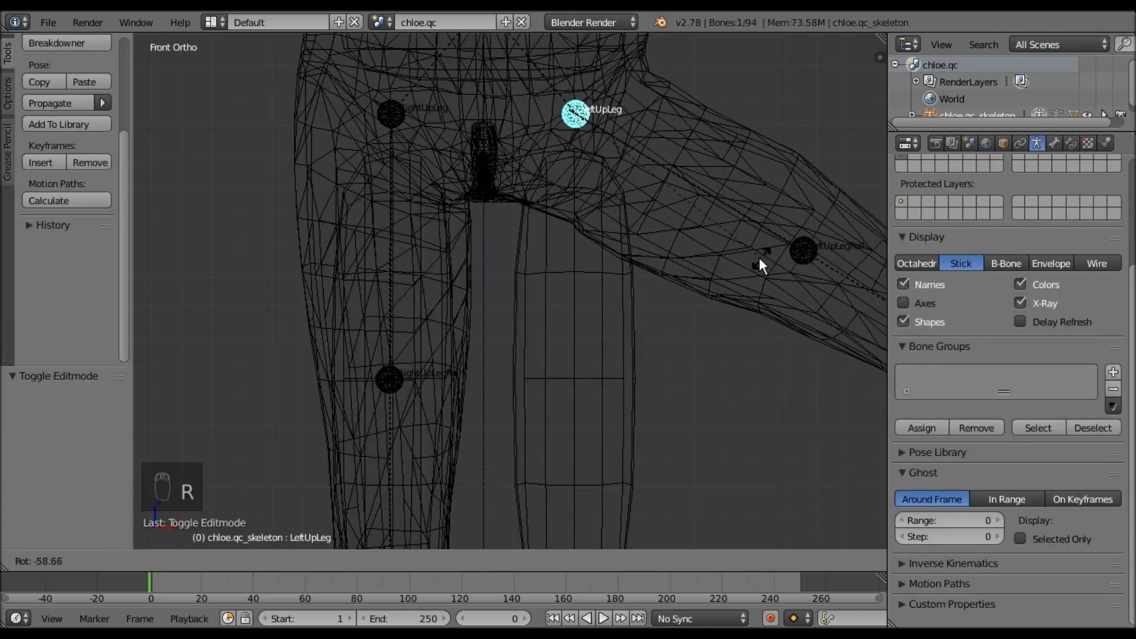
click(760, 256)
key(ctrl+z)
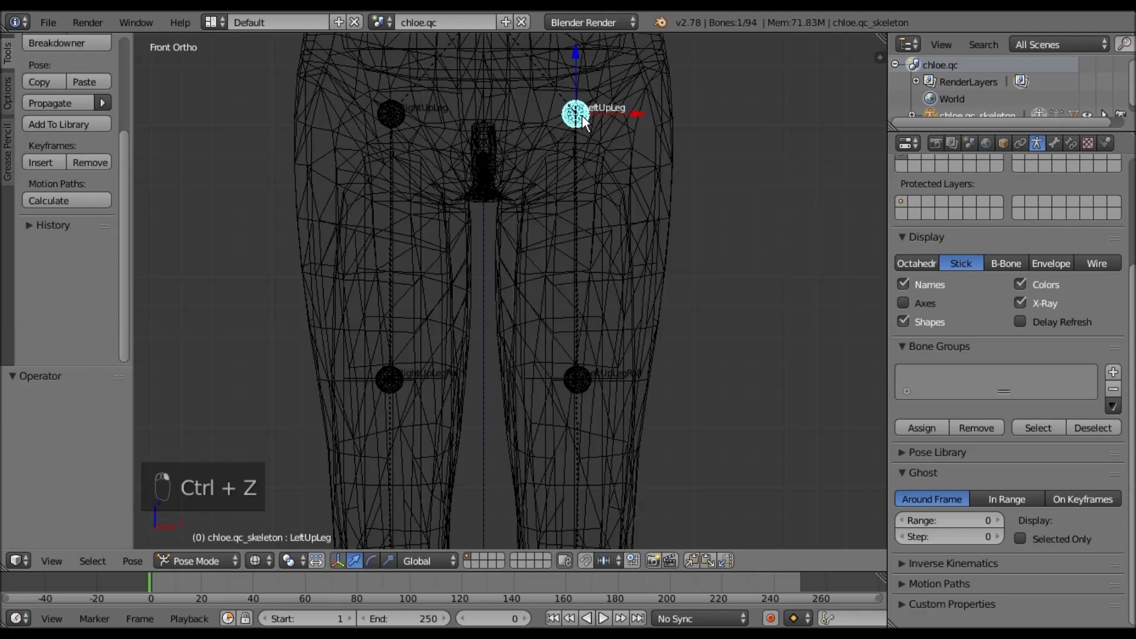
- Test the LeftUpLeg bone once more by swinging the leg out to about horizontal, and undo the rotation
shift+middle_drag(601, 143, 592, 188)
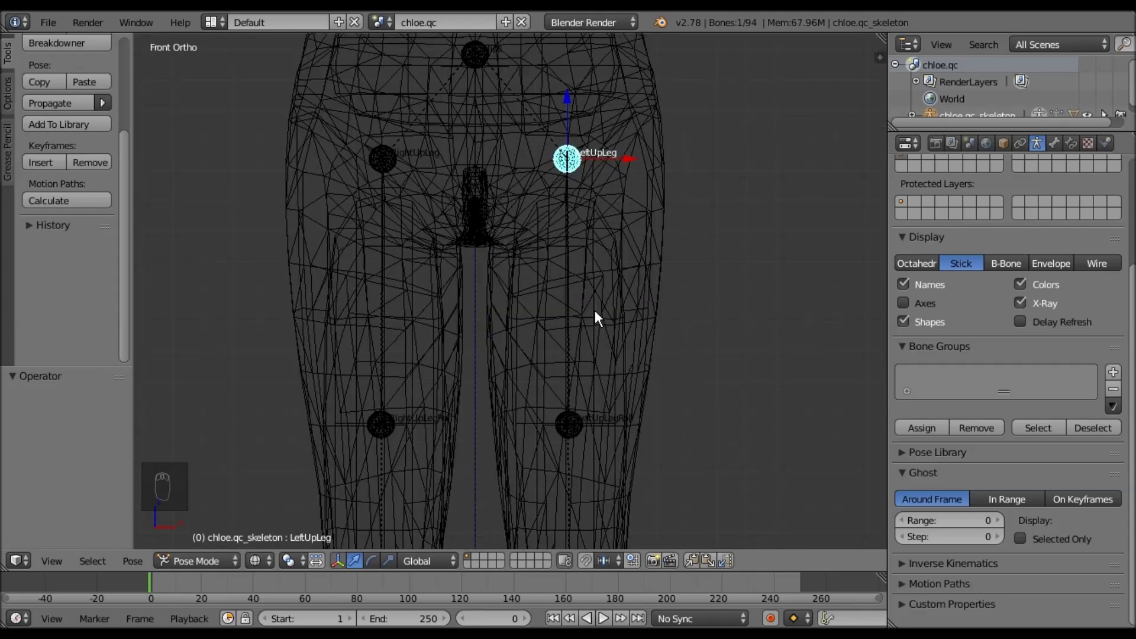
key(r)
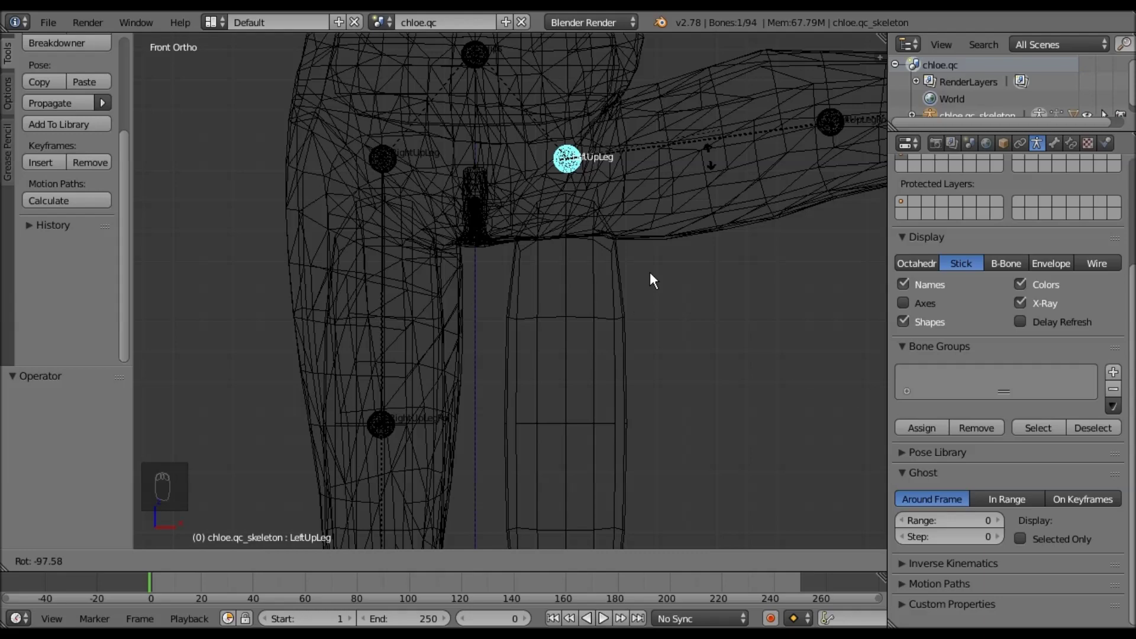
click(719, 133)
key(ctrl+z)
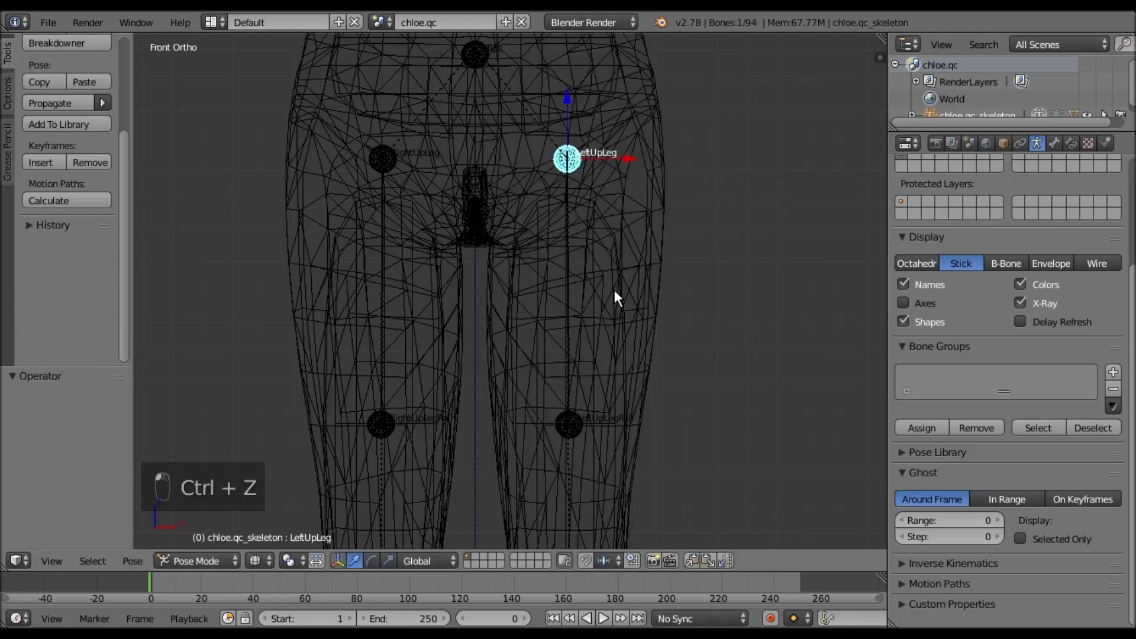
- Return to editing the block mesh, lasso-select the right thigh block and assign it to the RightUpLeg vertex group with weight 1.000
right_click(613, 286)
key(Tab)
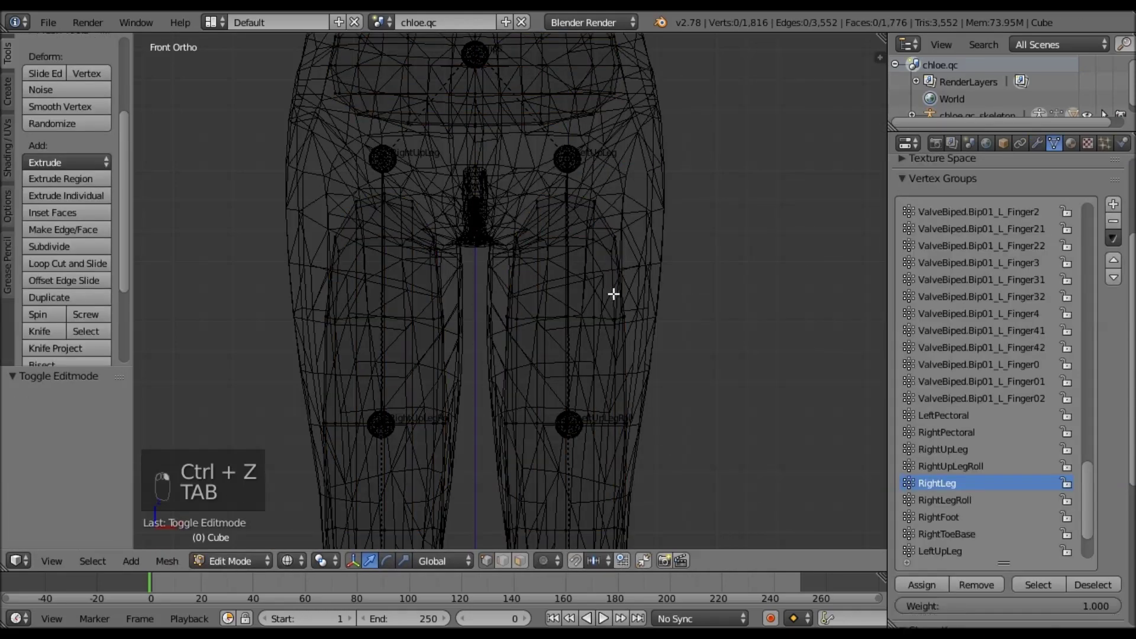
scroll(697, 333, down, 2)
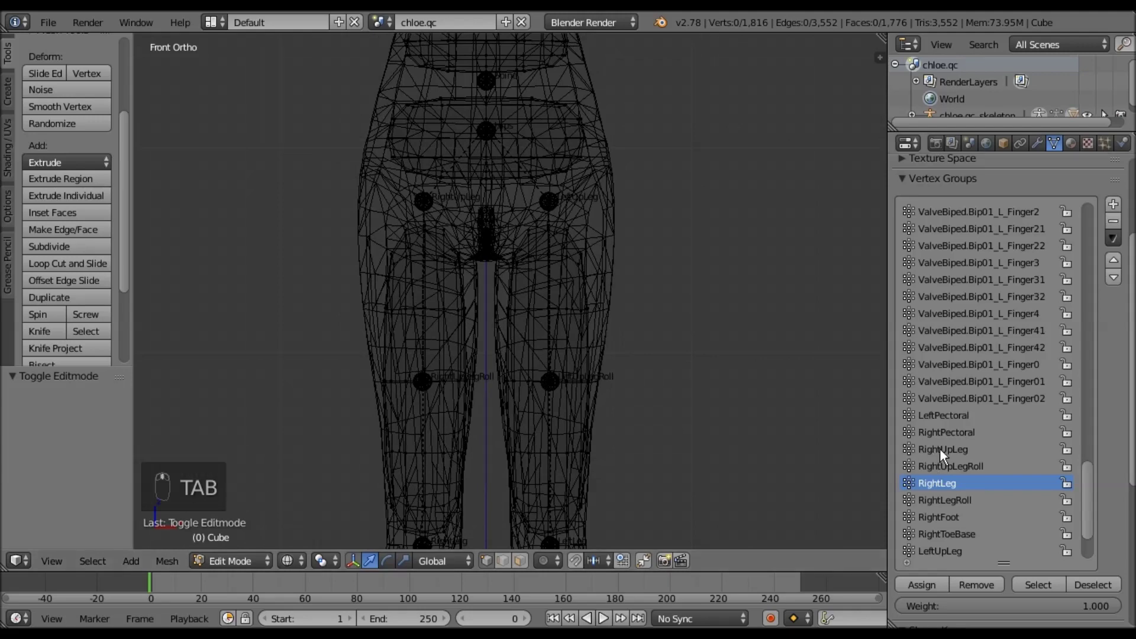
click(943, 449)
shift+middle_drag(463, 366, 611, 262)
scroll(609, 259, down, 1)
key(a)
key(a)
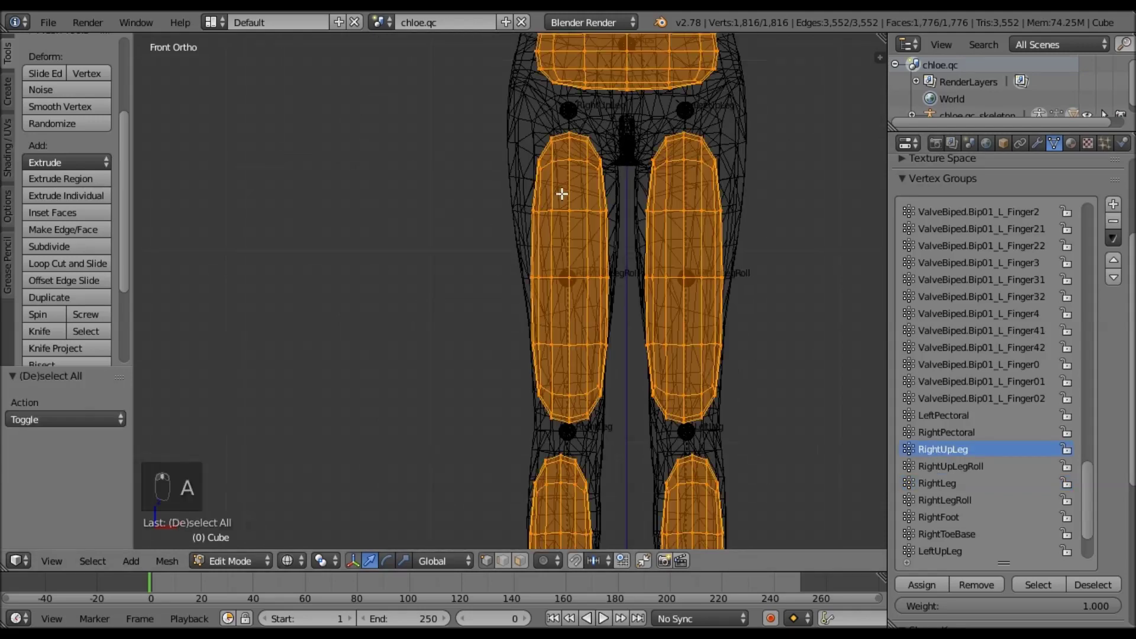
mouse_move(593, 113)
ctrl+mouse_down()
mouse_move(619, 246)
mouse_move(618, 414)
mouse_move(448, 433)
ctrl+mouse_up()
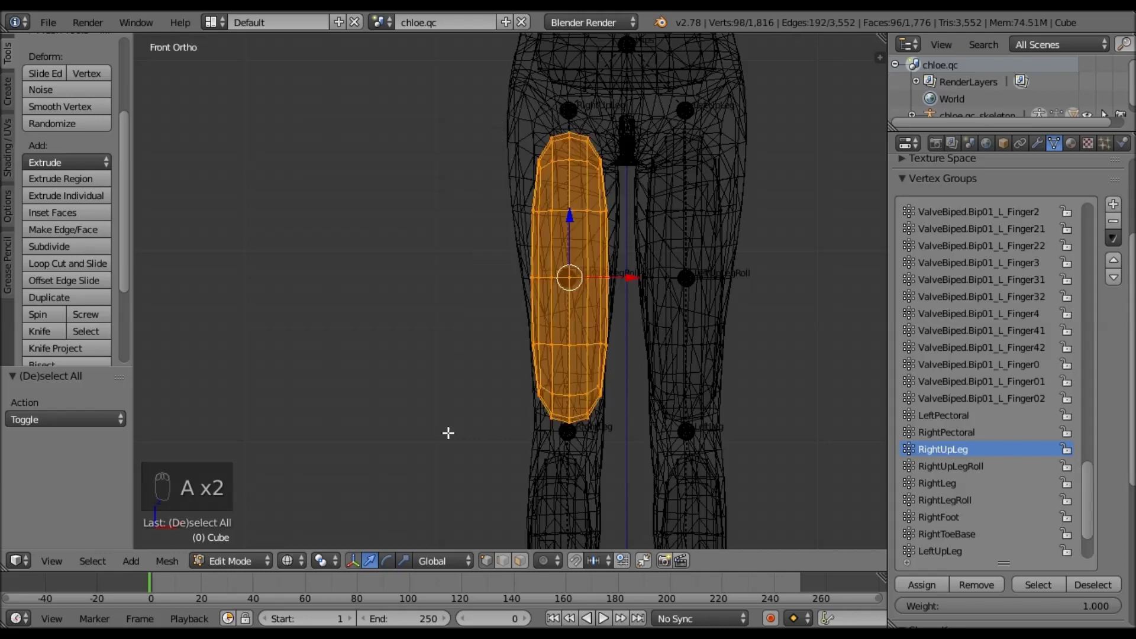
click(925, 585)
- Test-rotate the RightLeg bone outward by about 90 degrees in Pose Mode to check which part it moves, and undo the rotation
shift+middle_drag(614, 441, 608, 314)
scroll(609, 313, up, 3)
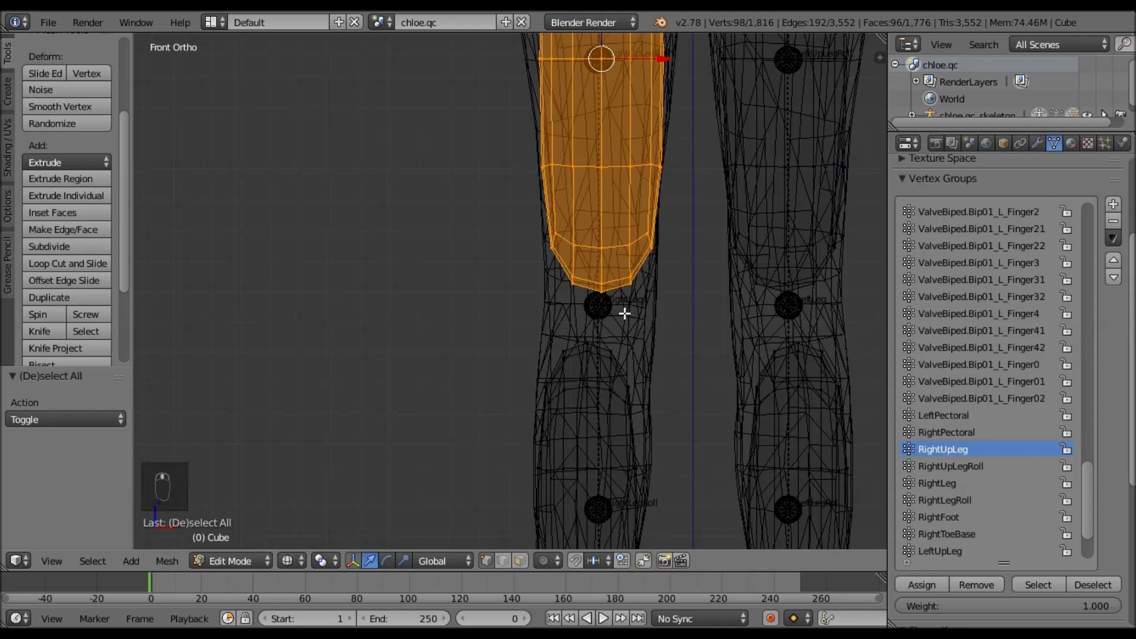
key(a)
key(Tab)
right_click(608, 312)
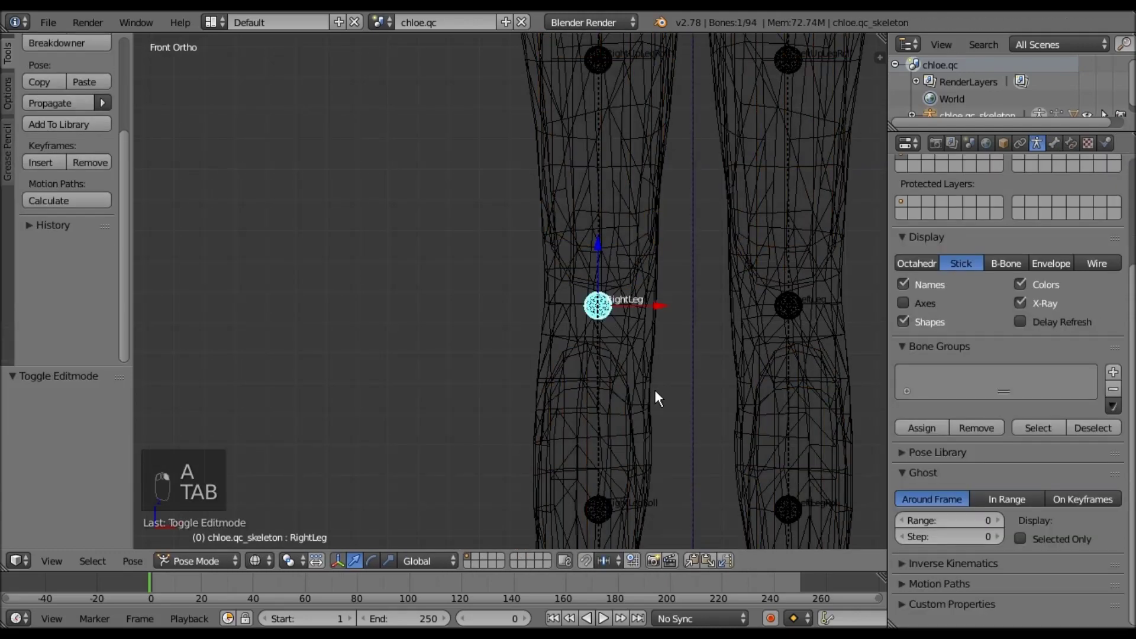
key(r)
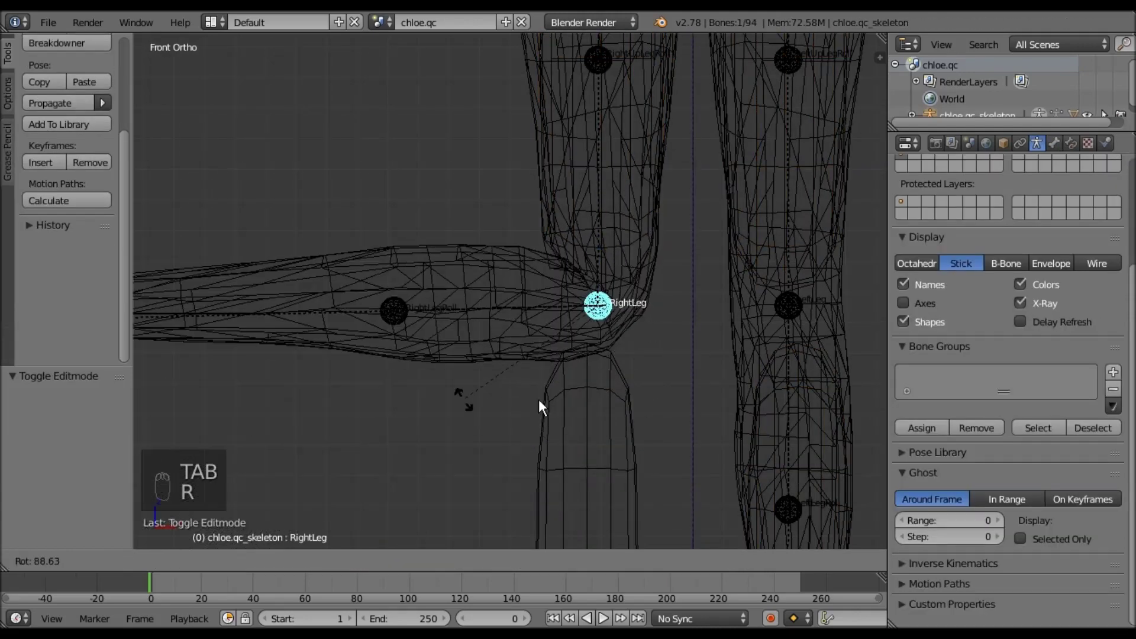
click(471, 390)
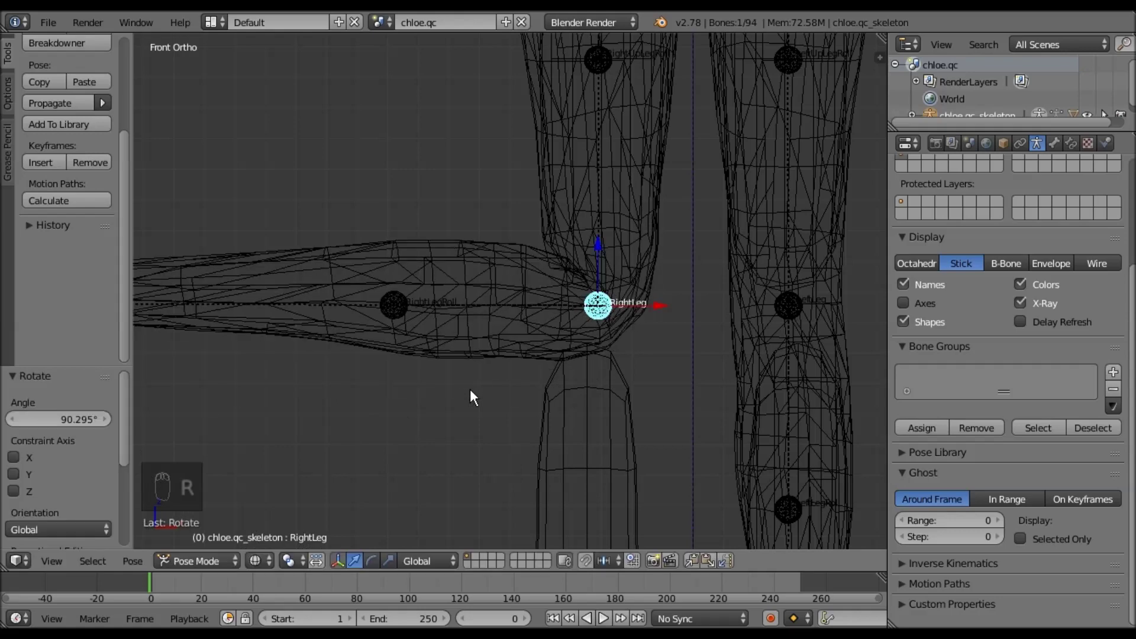
key(ctrl+z)
key(ctrl+z)
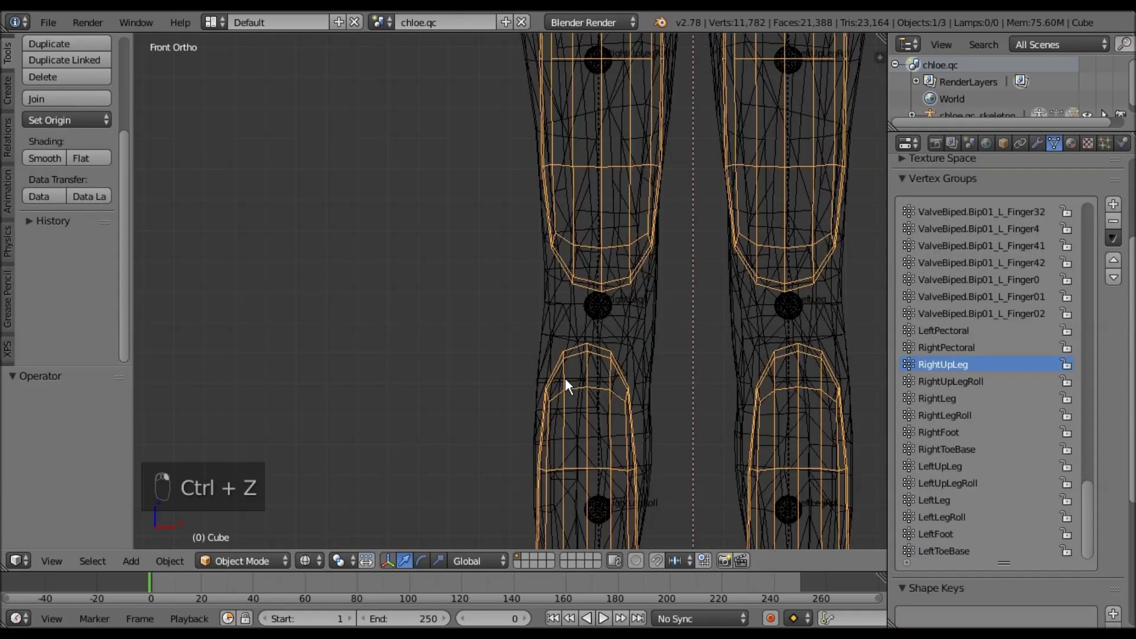
- Box-select the right lower leg block in Edit Mode and assign it to the RightLeg vertex group with weight 1.000
key(Tab)
key(a)
key(a)
key(a)
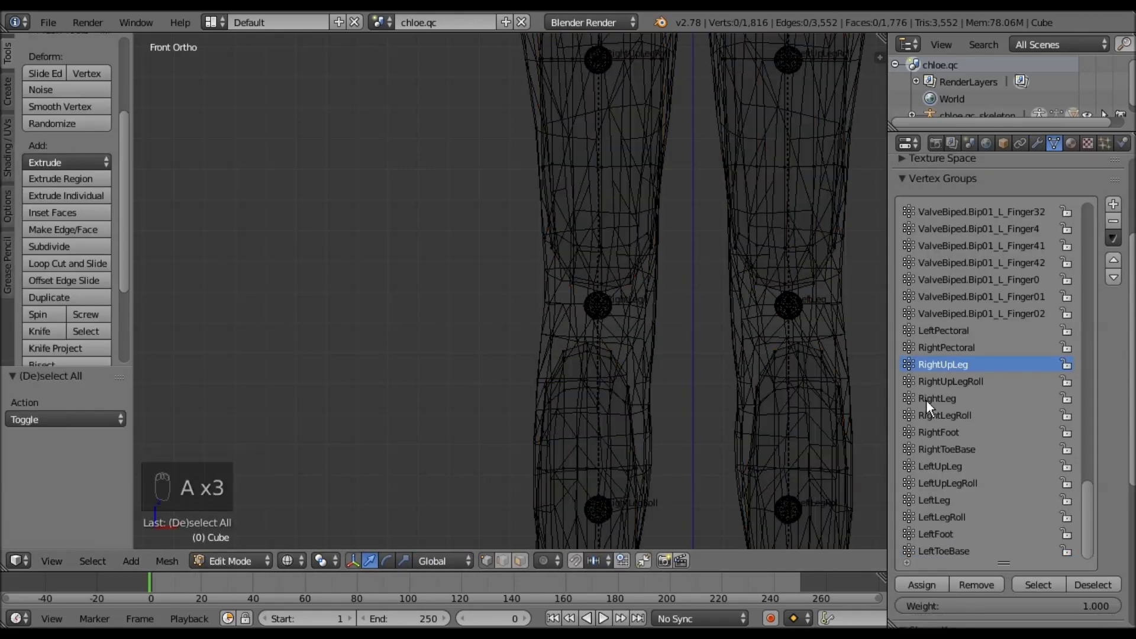
click(926, 400)
scroll(495, 169, down, 3)
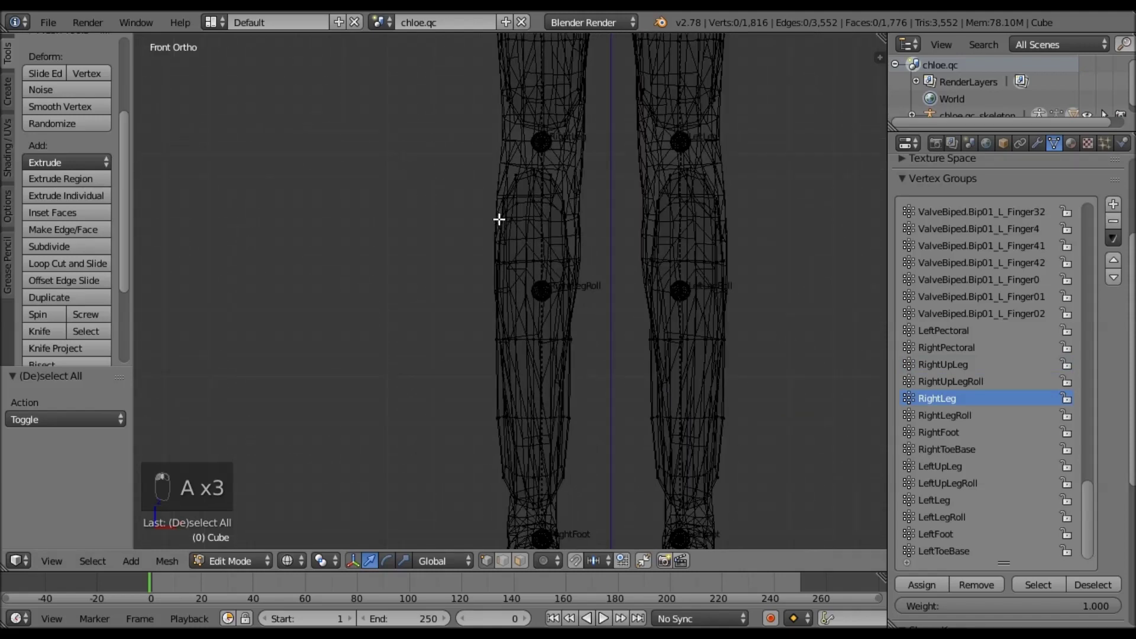
key(b)
drag(445, 145, 598, 516)
shift+middle_drag(624, 448, 766, 438)
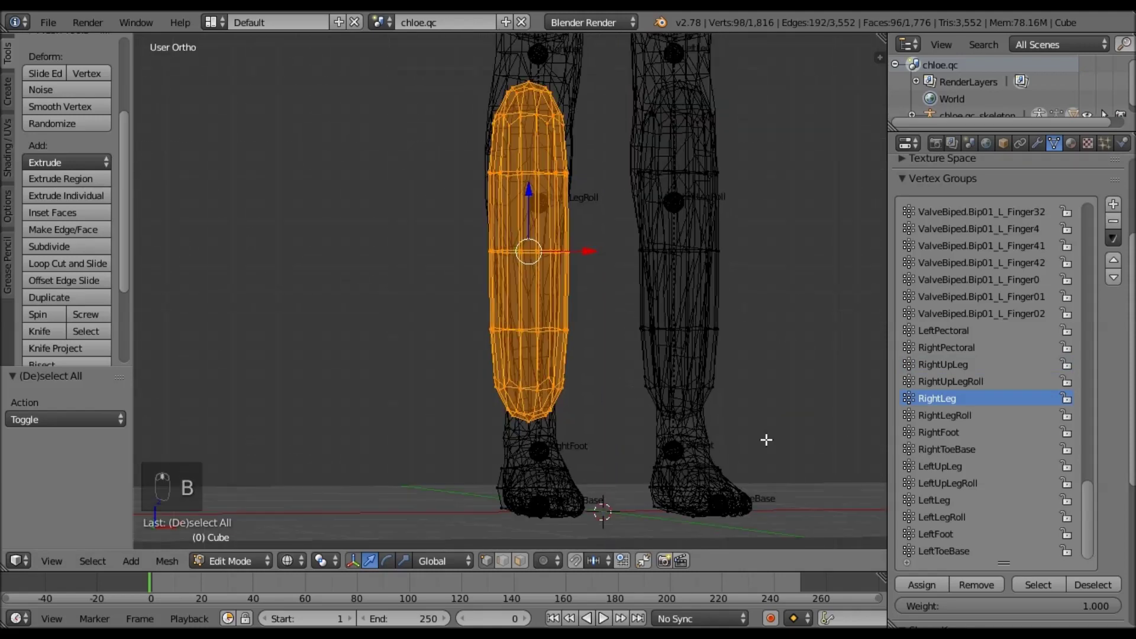
click(914, 584)
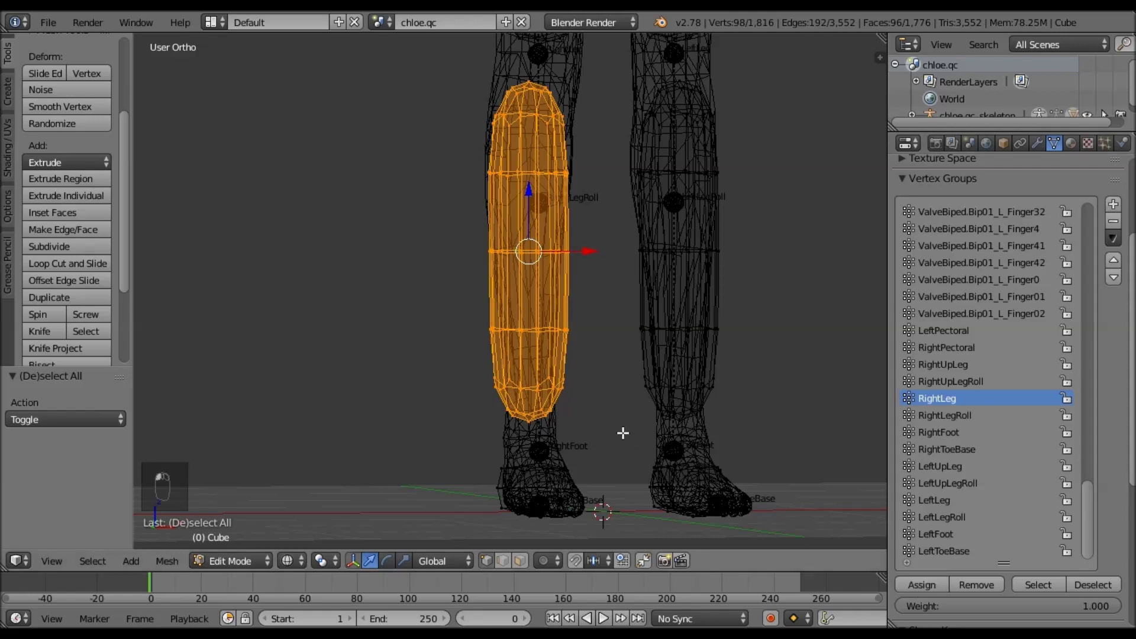
- Clear the selection, test-rotate the RightFoot bone in front view to check which part it moves, and undo the rotation
key(KP_1)
key(a)
key(a)
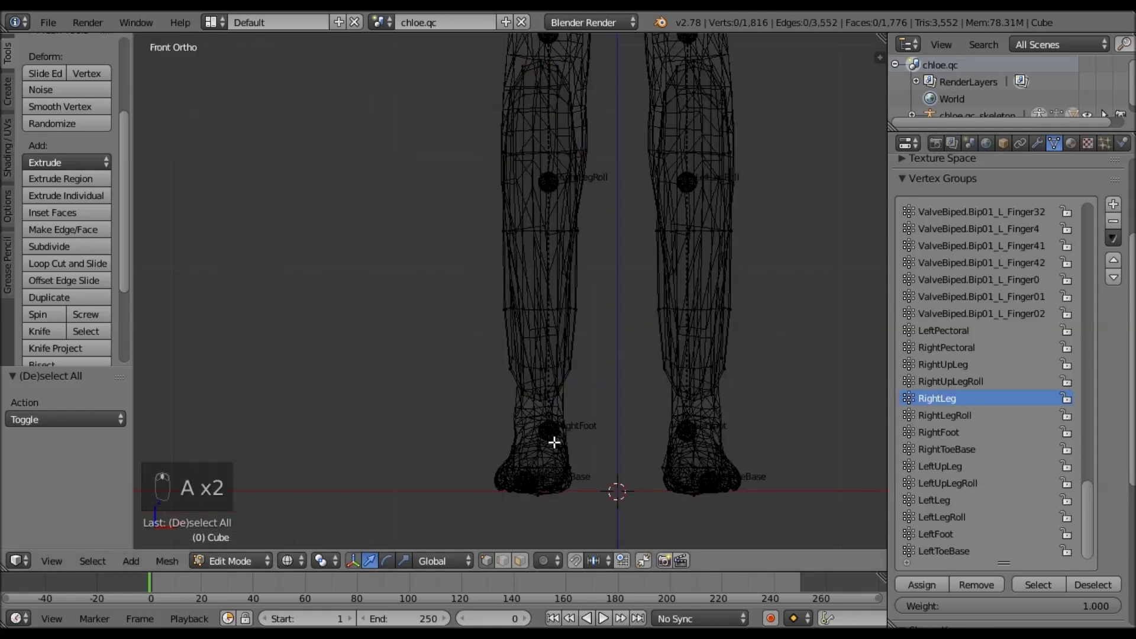
key(Tab)
right_click(551, 426)
key(r)
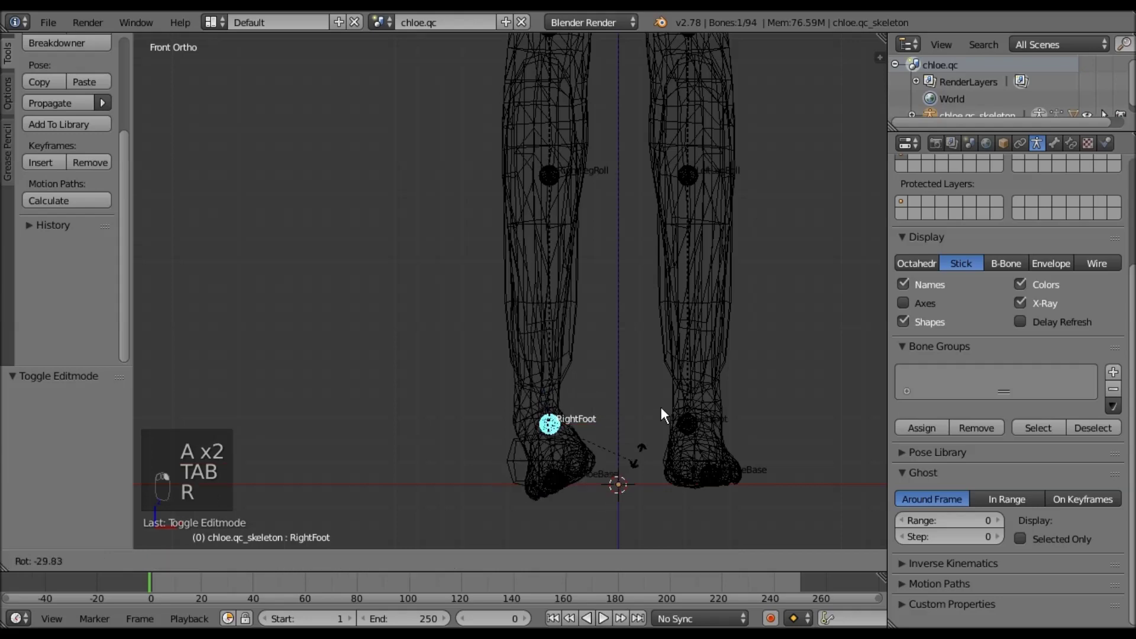
click(529, 496)
key(ctrl+z)
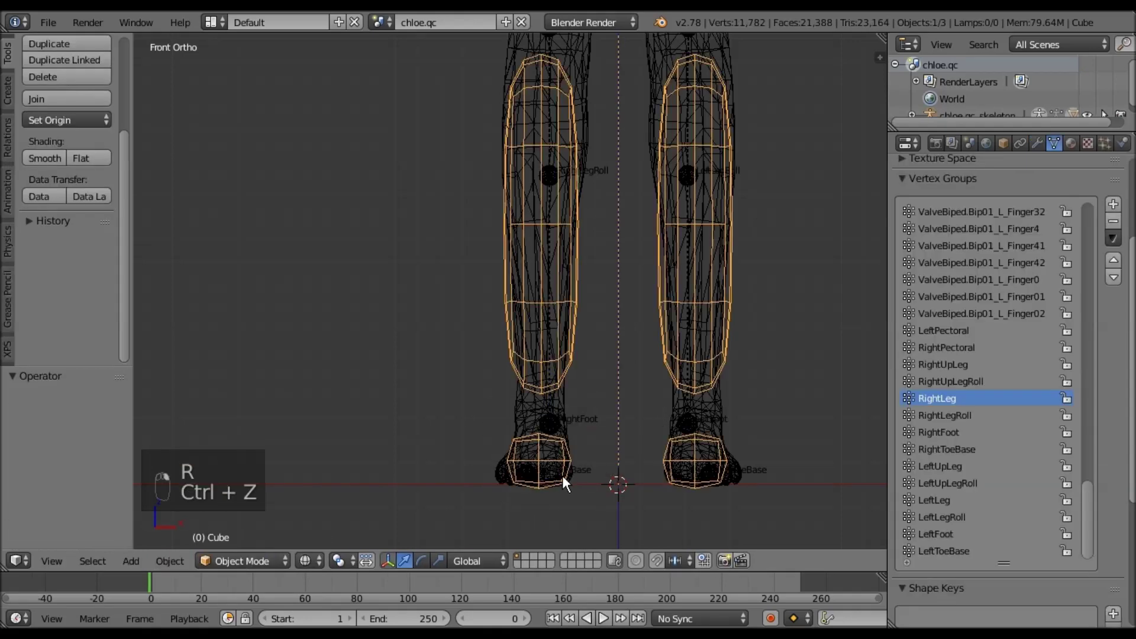
- Return to editing the block mesh, lasso-select the right foot block and assign it to the RightFoot vertex group with weight 1.000
key(Tab)
key(a)
key(a)
mouse_move(545, 408)
ctrl+mouse_down()
mouse_move(624, 515)
mouse_move(588, 477)
ctrl+mouse_up()
mouse_move(467, 505)
ctrl+shift+mouse_down()
mouse_move(596, 433)
mouse_move(552, 410)
ctrl+shift+mouse_up()
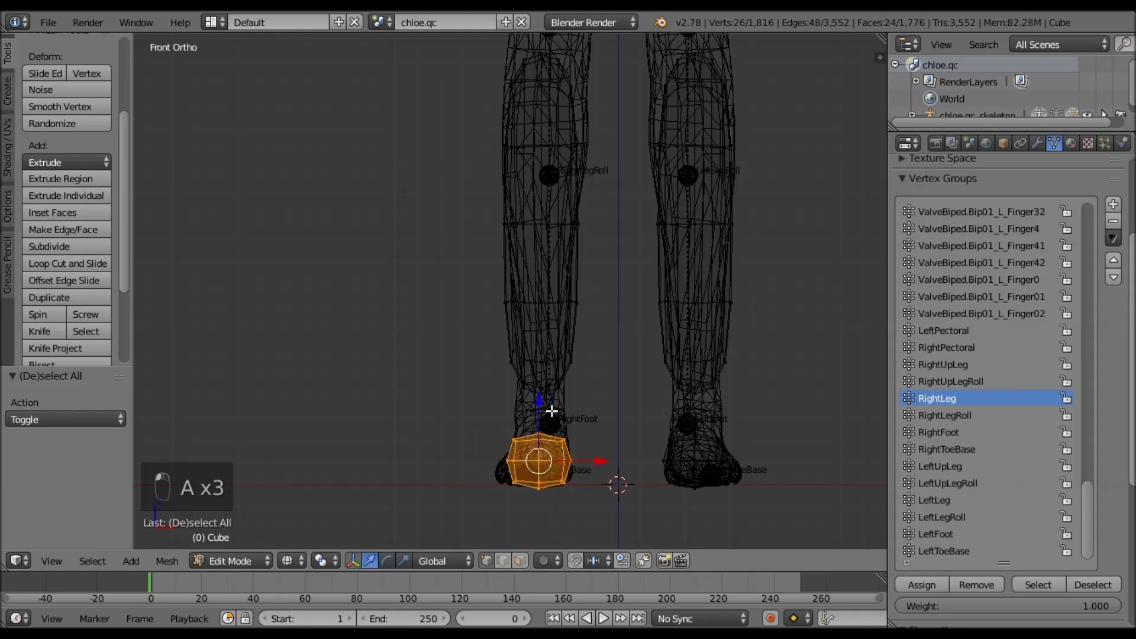
click(943, 436)
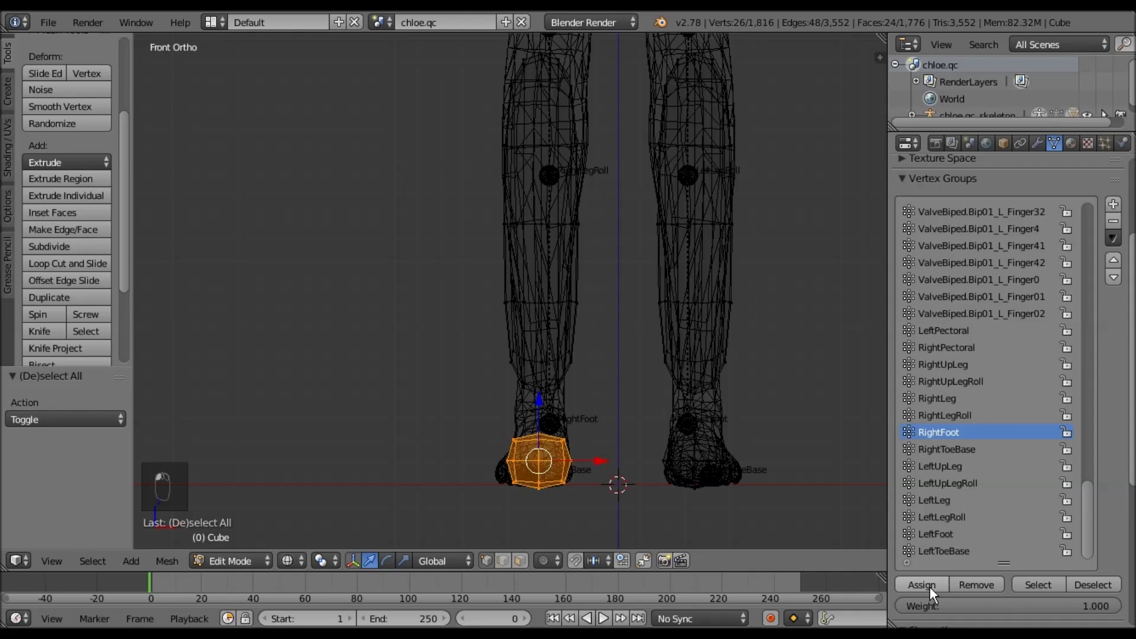
click(929, 586)
- Clear the selection, box-select the left thigh block and assign it to the LeftUpLeg vertex group with weight 1.000
shift+middle_drag(631, 387, 544, 474)
click(946, 465)
shift+middle_drag(738, 269, 737, 308)
key(a)
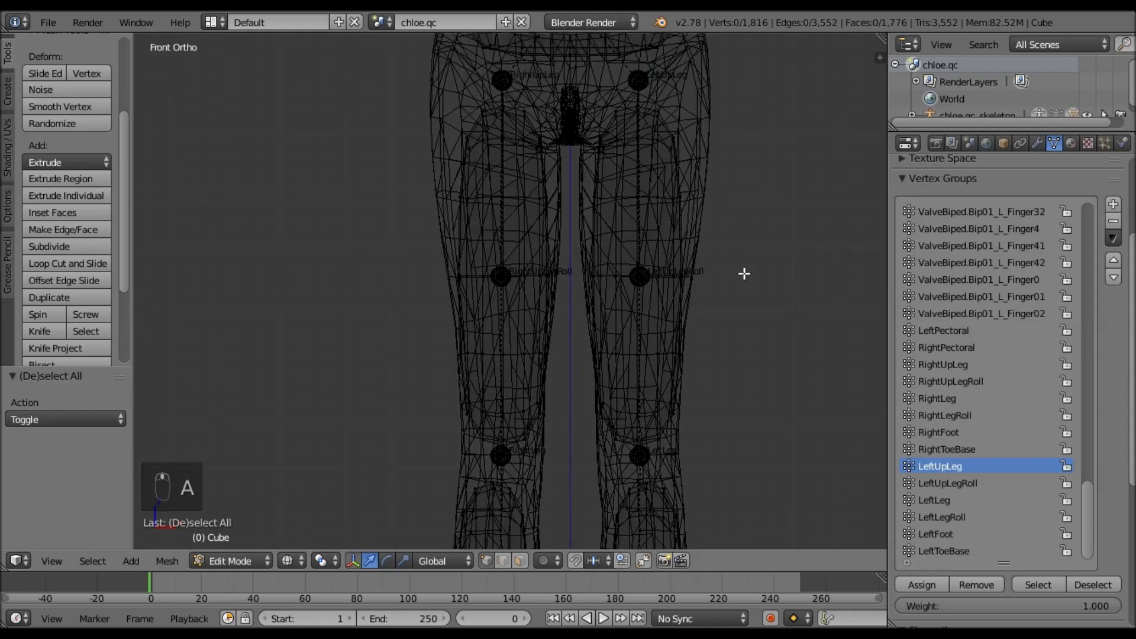
scroll(745, 274, down, 1)
key(b)
drag(552, 113, 728, 440)
click(935, 586)
- Box-select only the left lower leg block and assign it to the LeftLeg vertex group with weight 1.000
shift+middle_drag(627, 355, 598, 155)
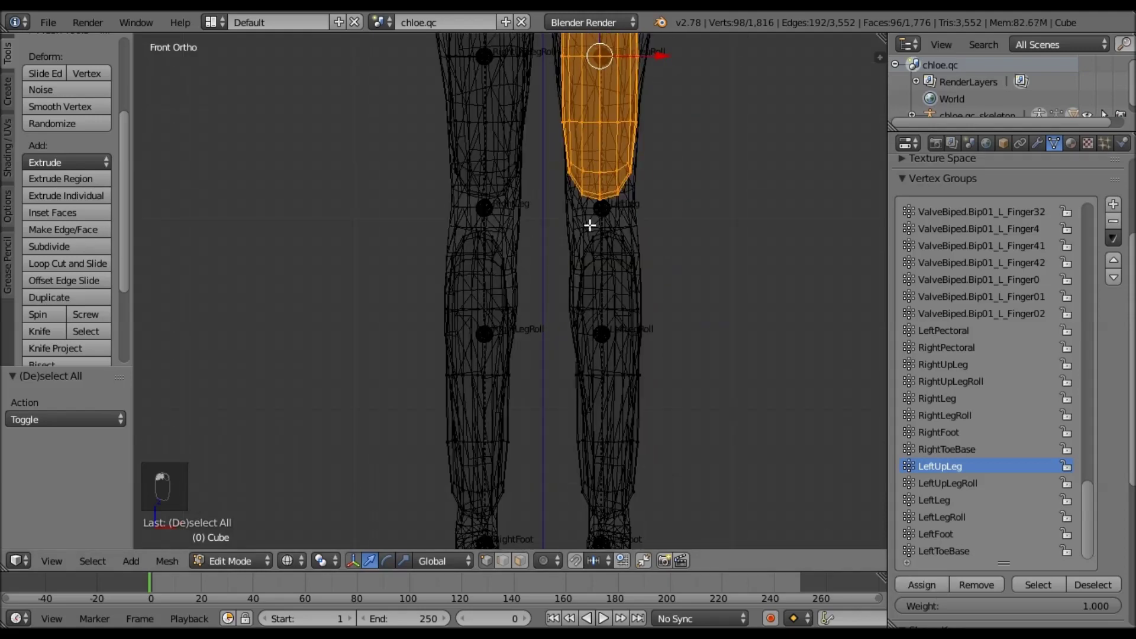
click(949, 498)
key(b)
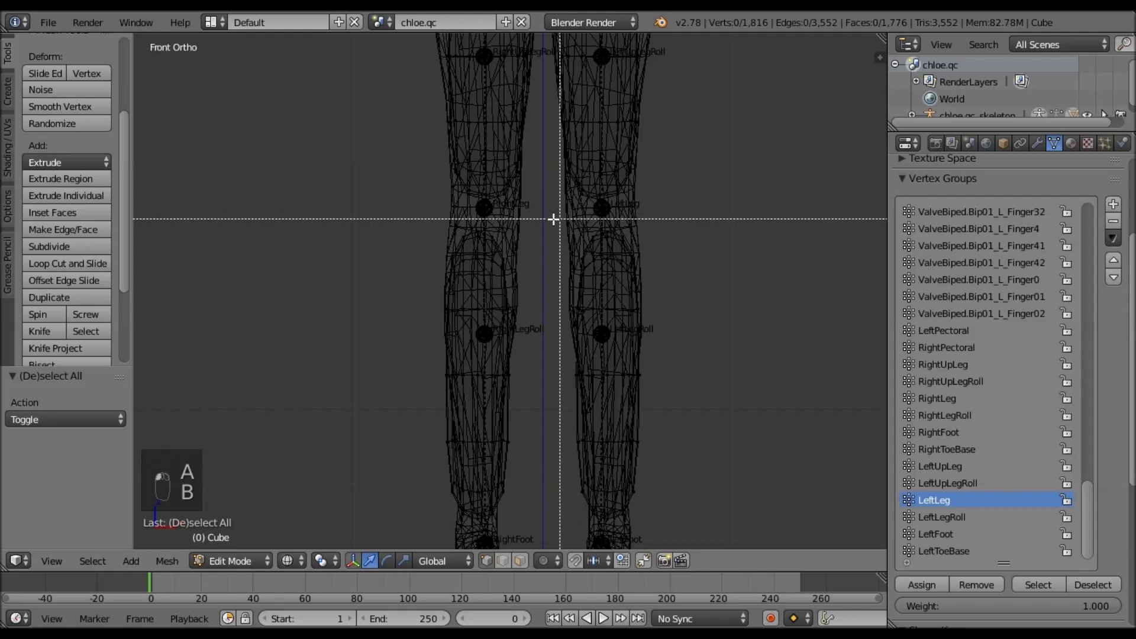
drag(551, 217, 682, 526)
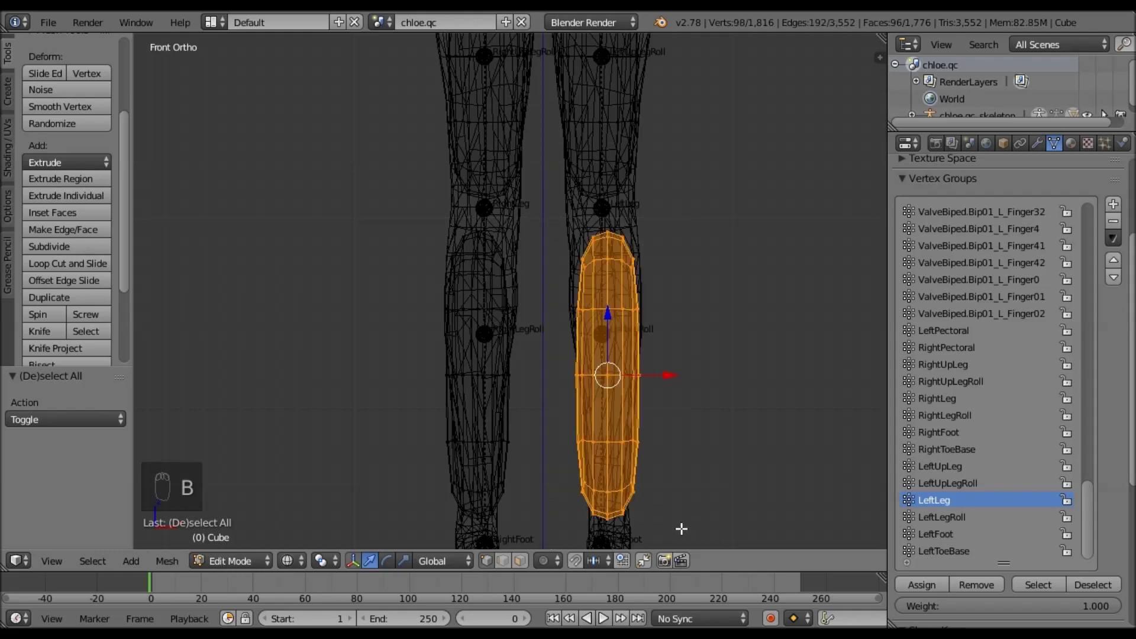
- Box-select the left foot block, assign it to the LeftFoot vertex group with weight 1.000 and clear the selection
shift+middle_drag(780, 464, 759, 214)
key(a)
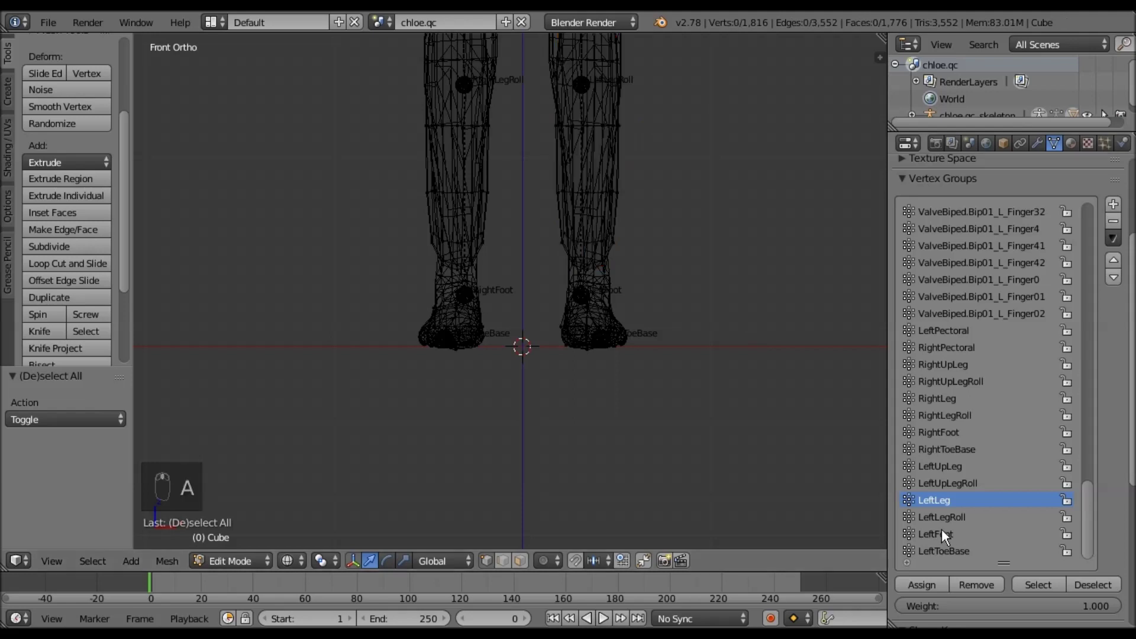
click(940, 535)
key(b)
drag(690, 392, 541, 285)
click(921, 584)
key(a)
- Leave Edit Mode, select the skeleton's Hips bone and switch the view to solid shading
shift+middle_drag(659, 229, 666, 334)
shift+middle_drag(666, 195, 668, 461)
shift+middle_drag(682, 160, 697, 425)
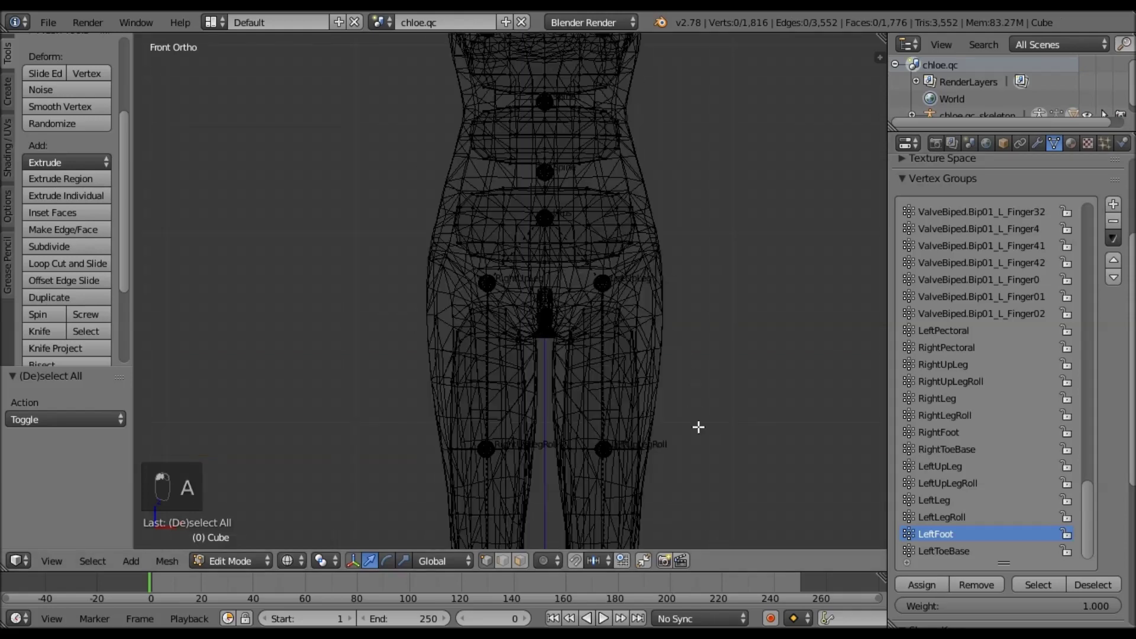
shift+middle_drag(680, 302, 692, 373)
scroll(692, 373, down, 3)
click(221, 561)
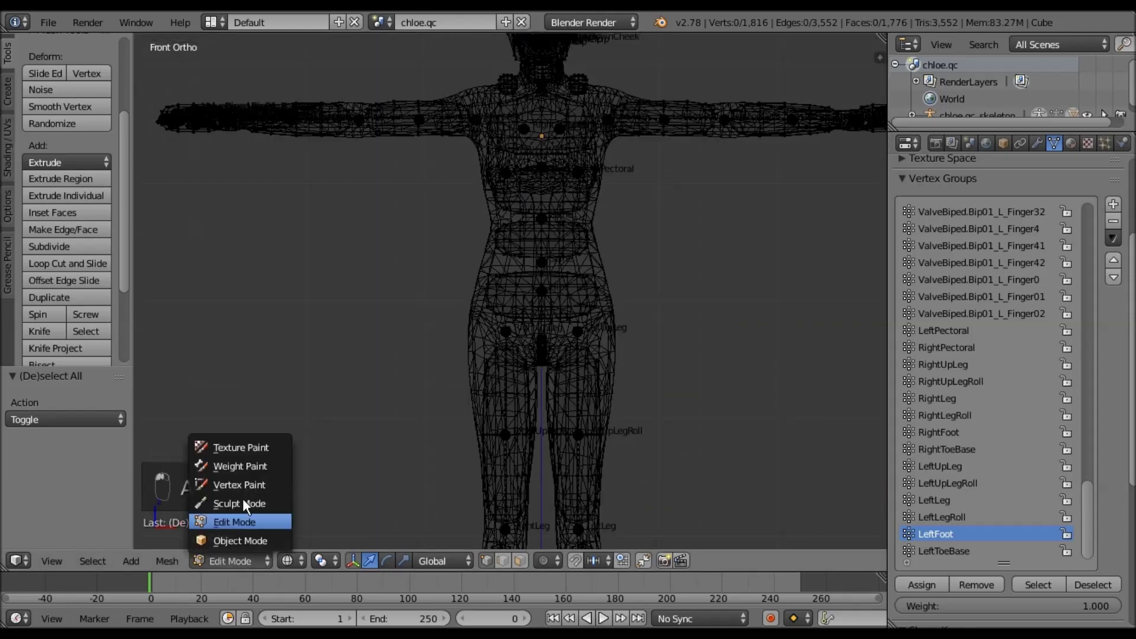
key(Tab)
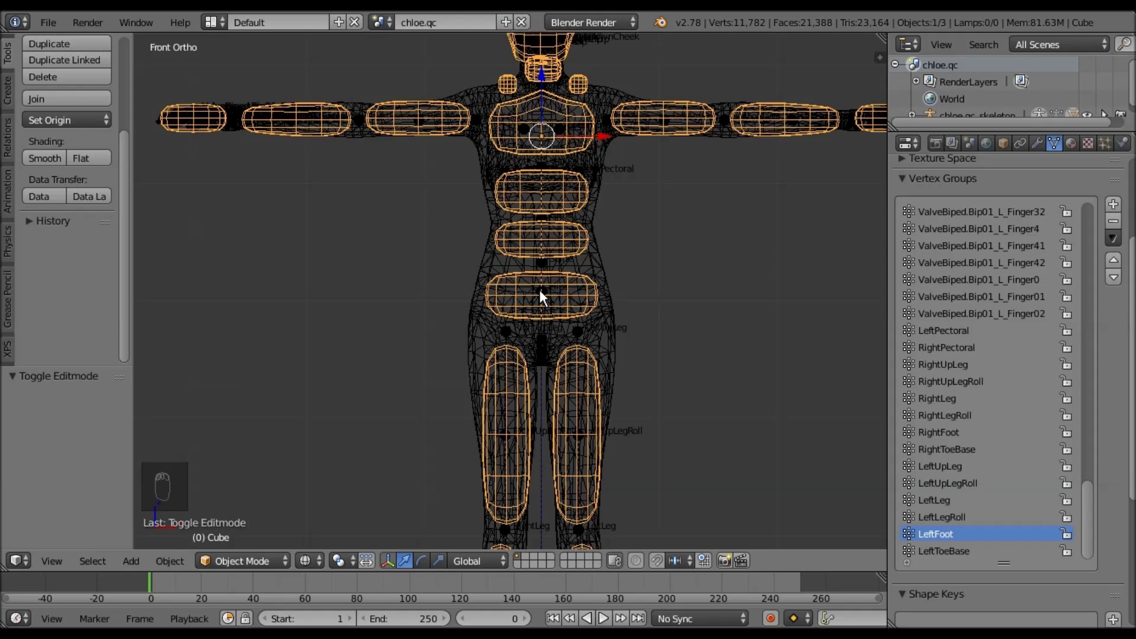
click(538, 290)
key(z)
scroll(647, 279, down, 3)
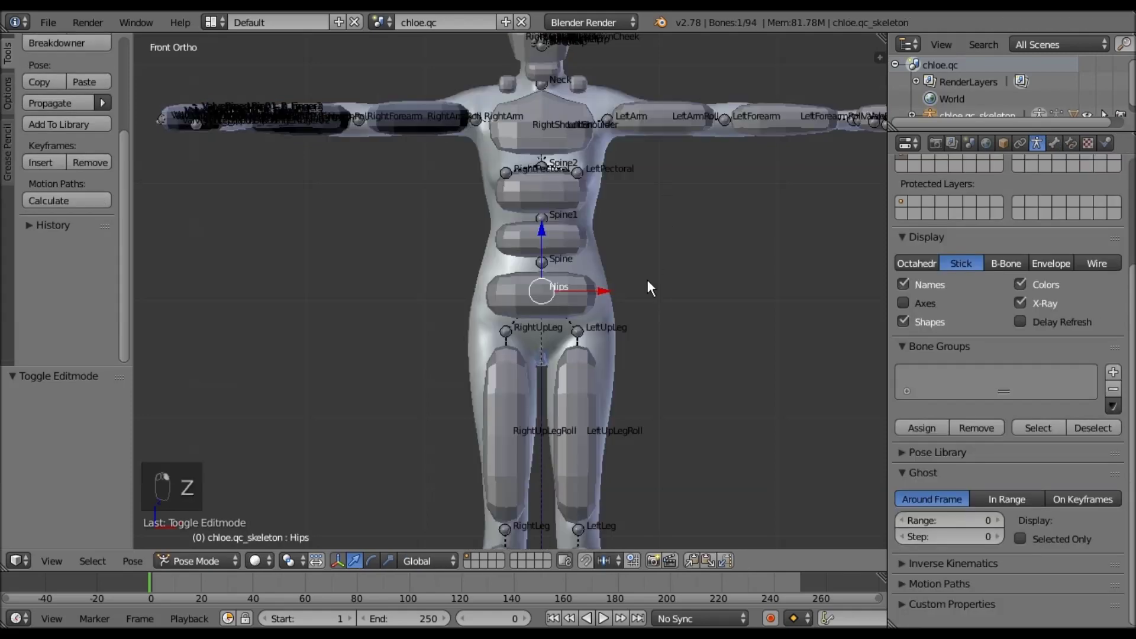
- Test-move the Hips bone to check whether all blocks and mesh parts follow, and undo the move
key(g)
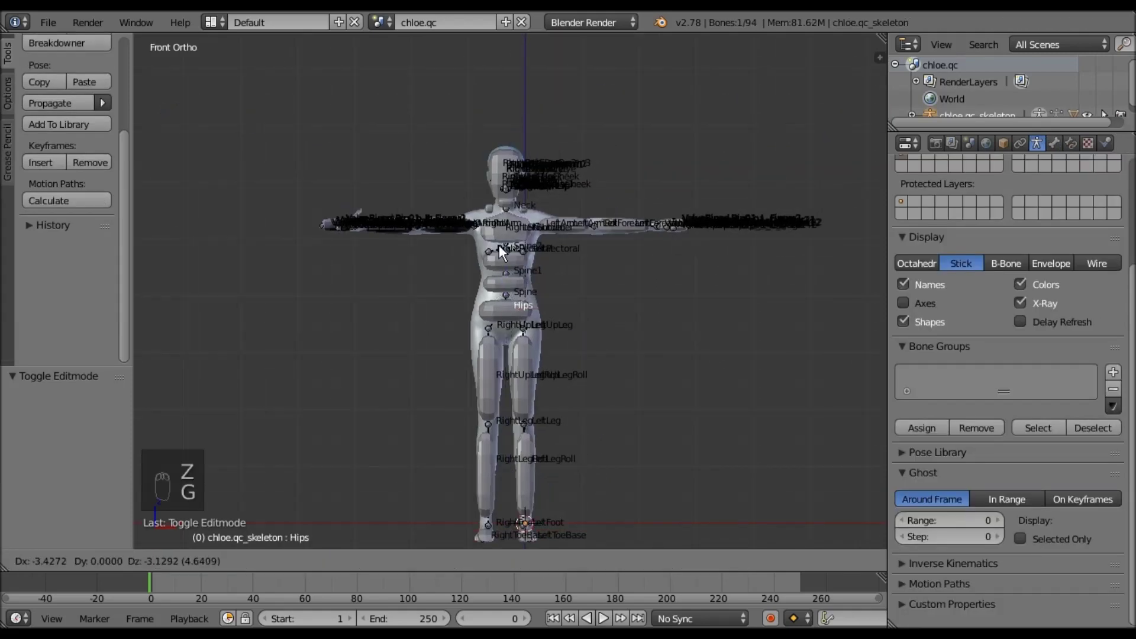
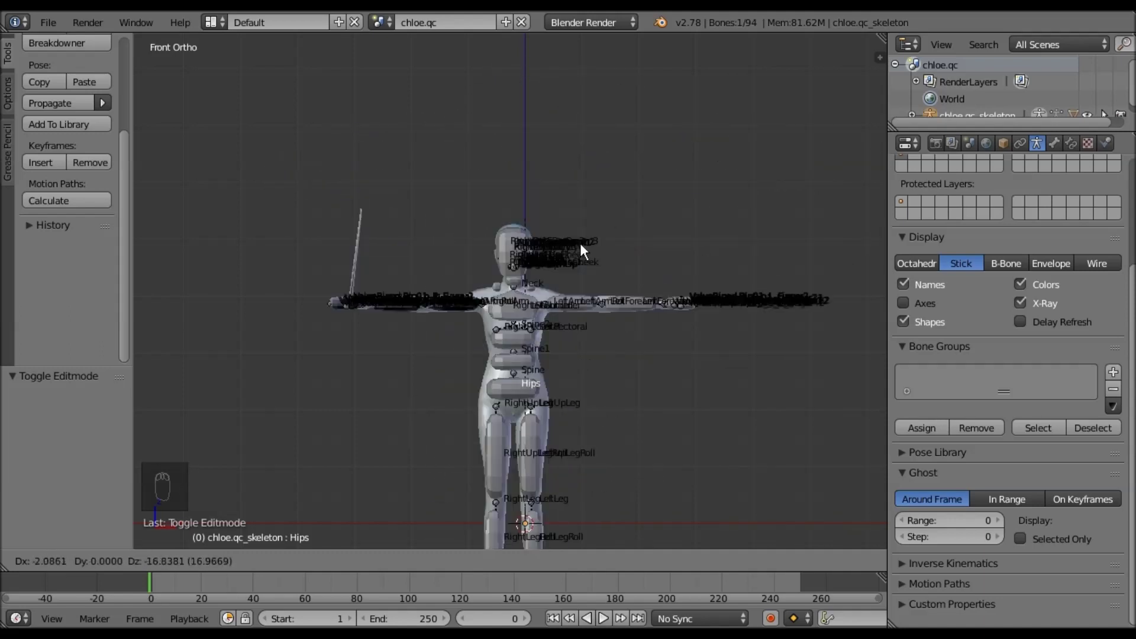
click(718, 224)
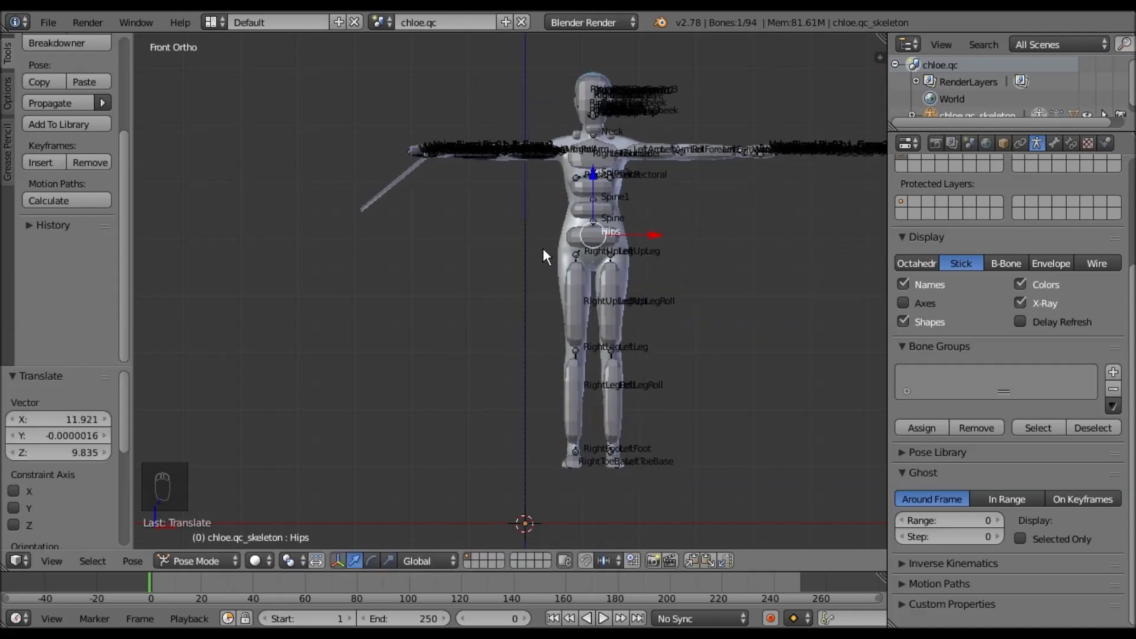
middle_drag(447, 336, 455, 150)
key(z)
shift+middle_drag(461, 254, 582, 206)
key(ctrl+z)
- Enter Edit Mode on the block mesh and select the vertices of the ValveBiped.Bip01_R_Hand vertex group
right_click(221, 265)
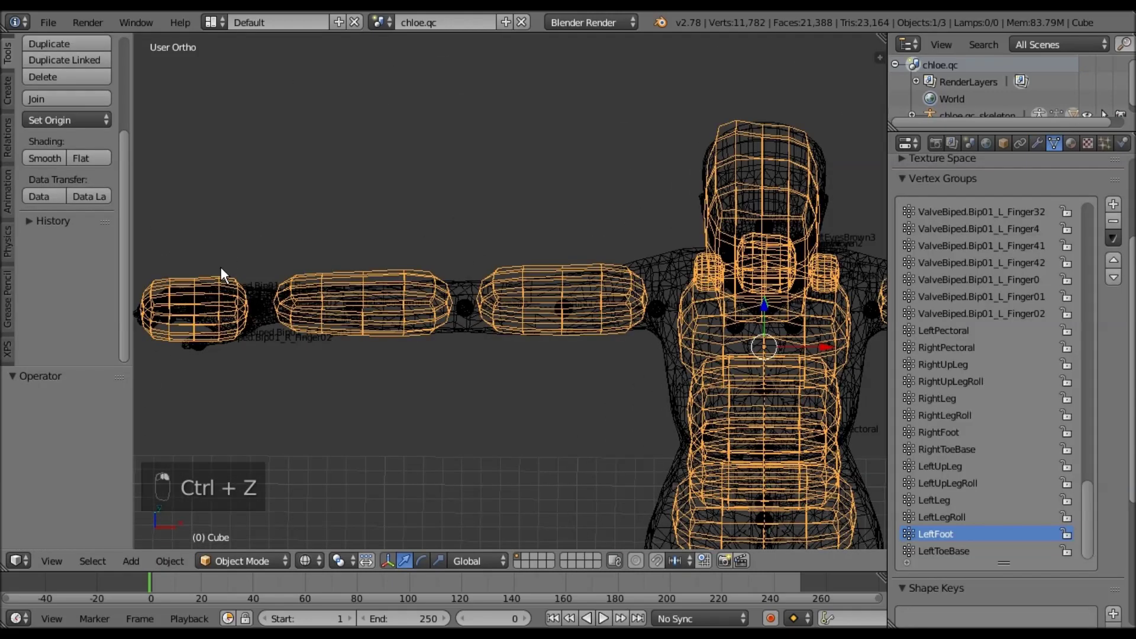
key(Tab)
shift+middle_drag(329, 269, 535, 282)
ctrl+middle_drag(551, 339, 553, 306)
drag(1090, 488, 1069, 351)
scroll(1002, 412, up, 2)
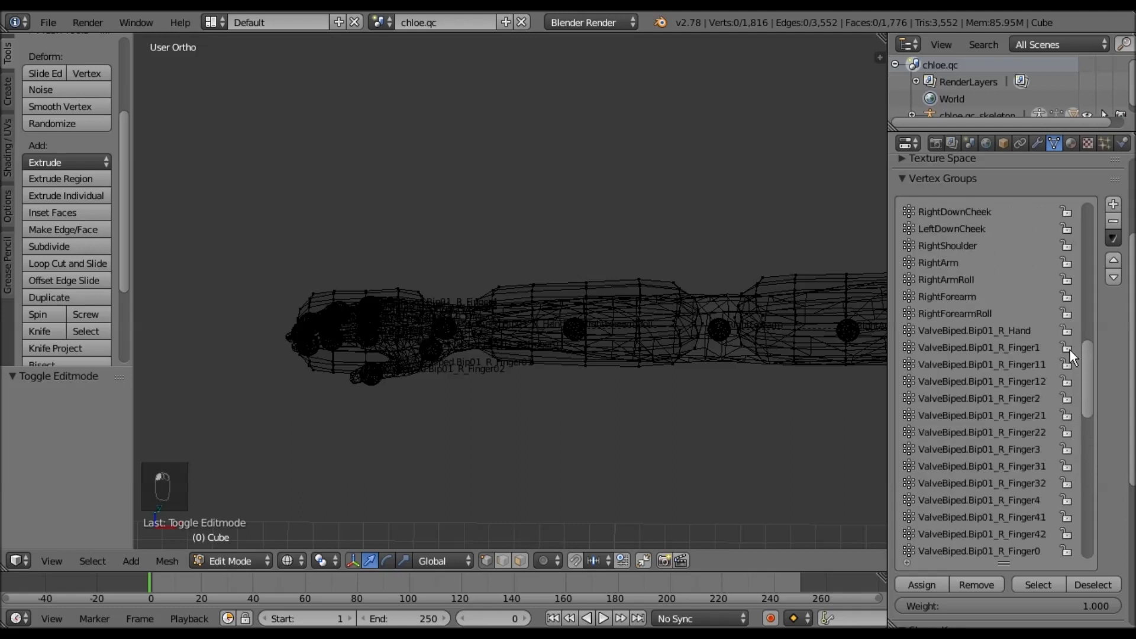
click(1000, 330)
click(935, 585)
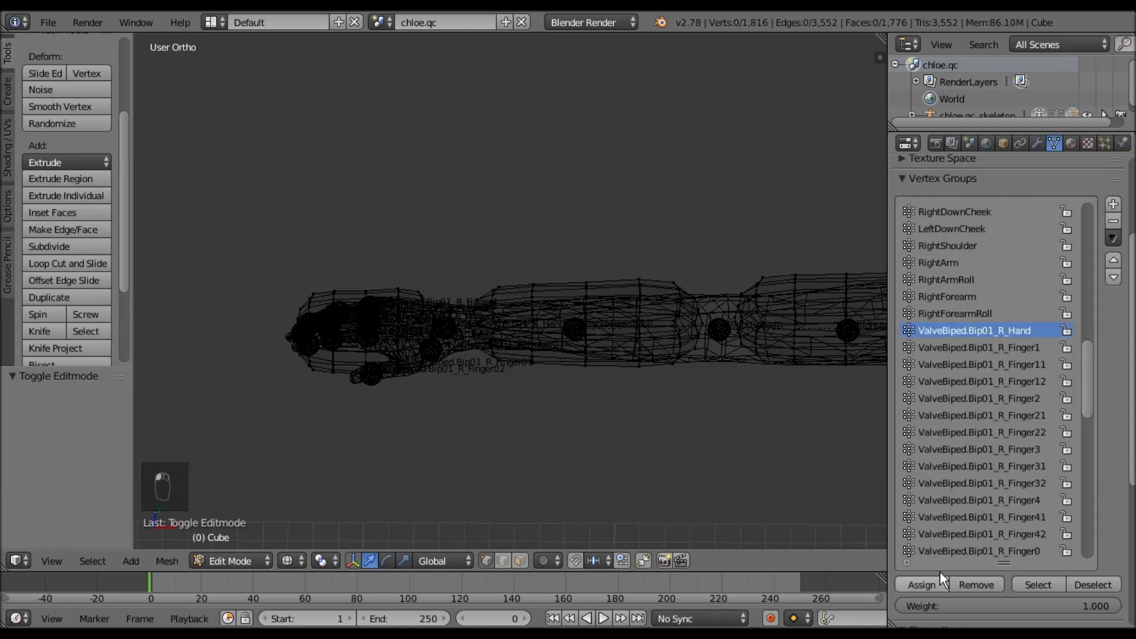
click(1038, 585)
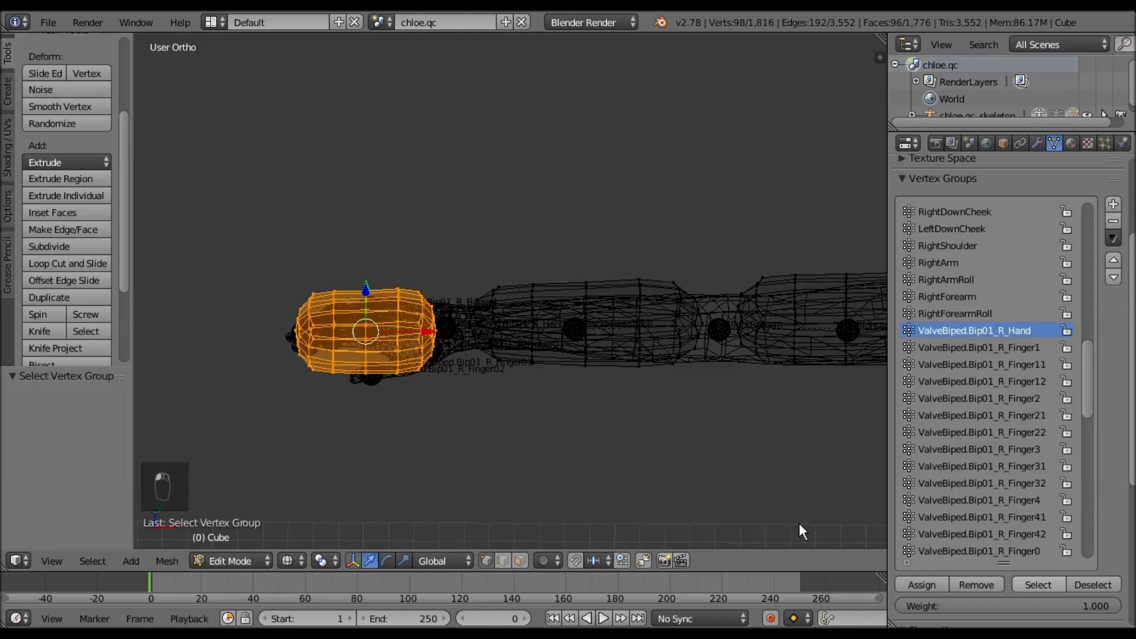
- Lasso over the right hand block, reassign it to the ValveBiped.Bip01_R_Hand vertex group with weight 1.000 and clear the selection
middle_drag(551, 418, 688, 371)
scroll(687, 334, up, 5)
mouse_move(430, 152)
ctrl+mouse_down()
mouse_move(460, 330)
mouse_move(782, 504)
mouse_move(906, 178)
mouse_move(616, 86)
mouse_move(633, 114)
ctrl+mouse_up()
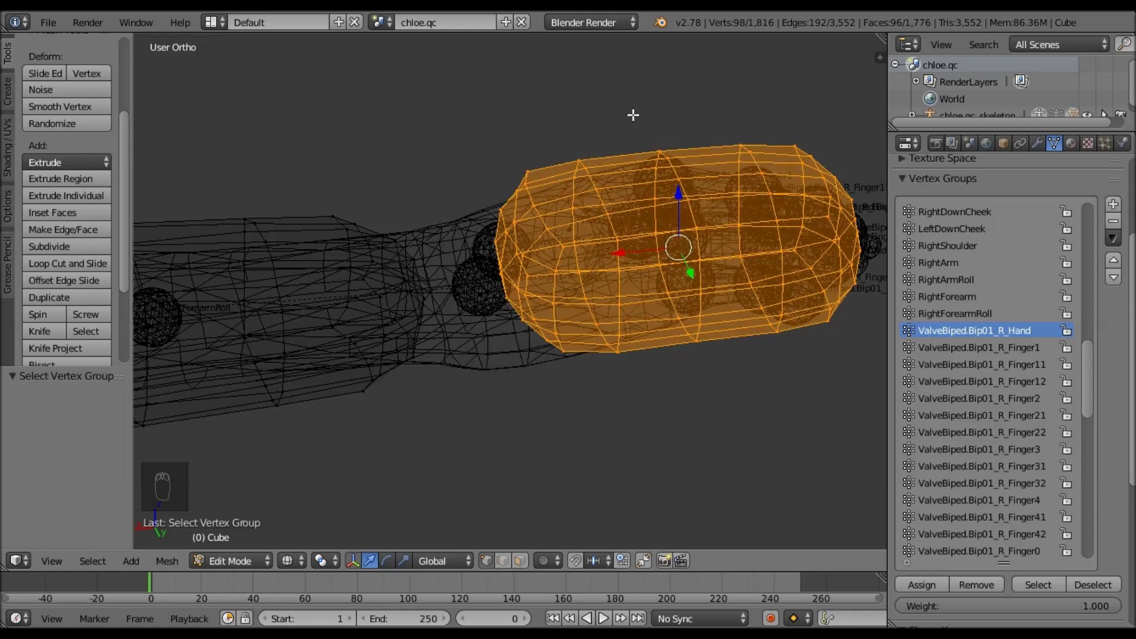
click(913, 577)
key(a)
- Return to Object Mode, test-rotate the ValveBiped.Bip01_R_Hand bone by about -97 degrees and select the stretched character mesh to identify it
click(214, 561)
click(232, 539)
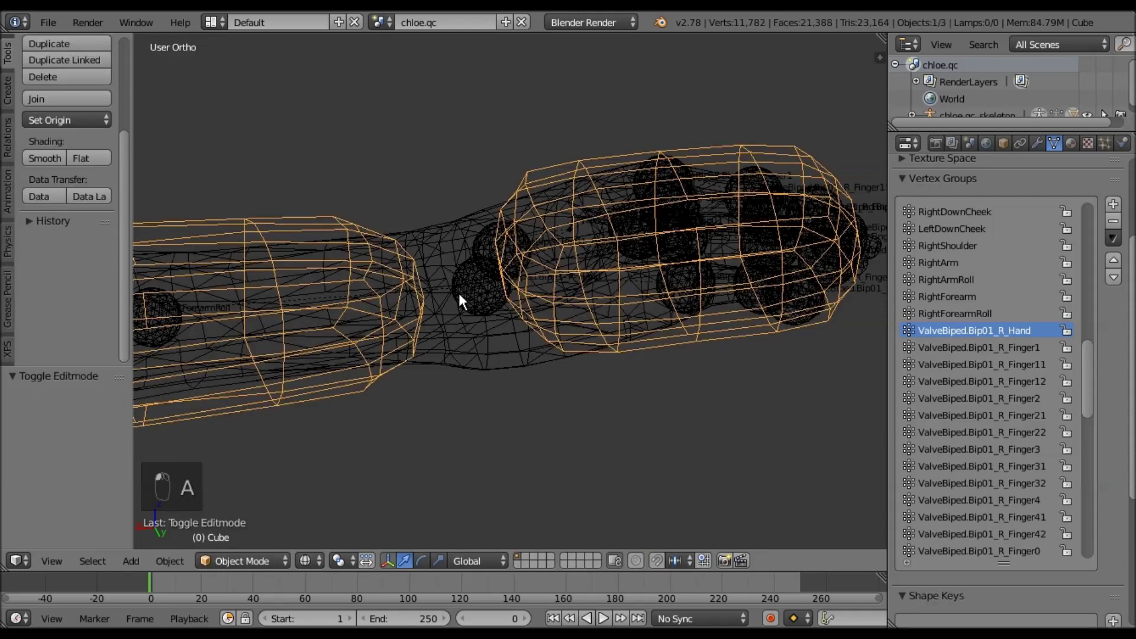
right_click(458, 291)
key(r)
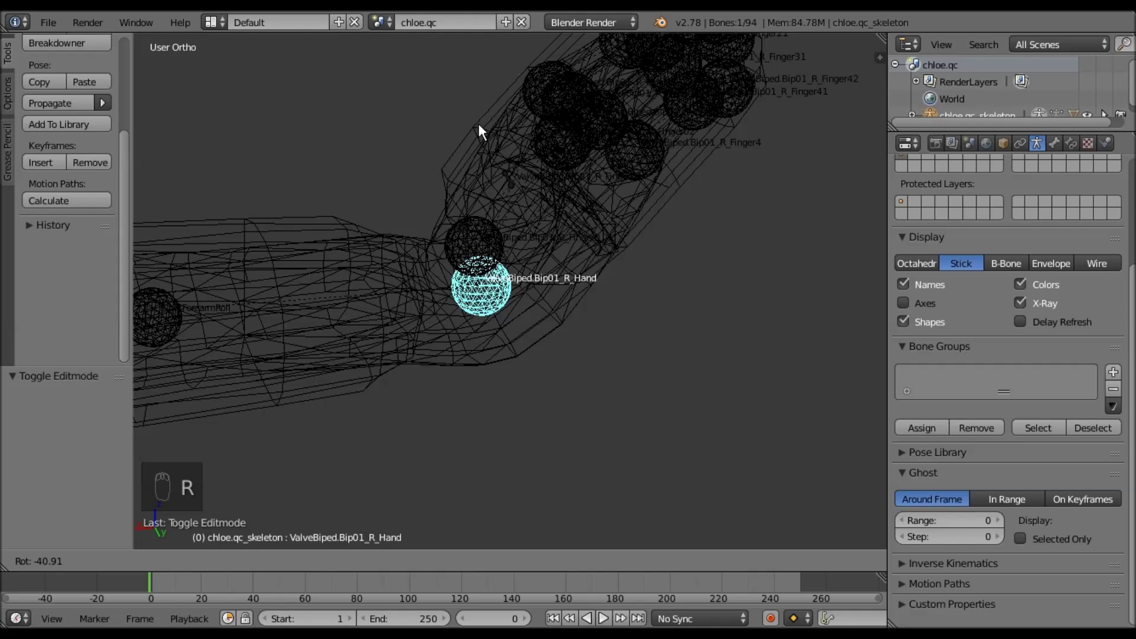
click(606, 243)
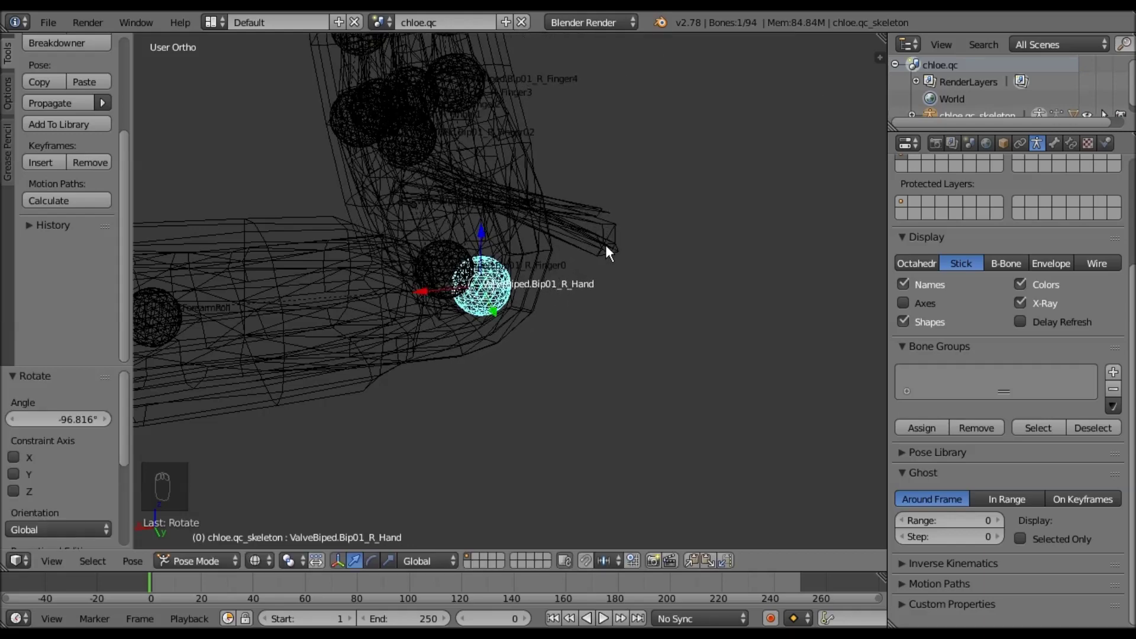
right_click(605, 244)
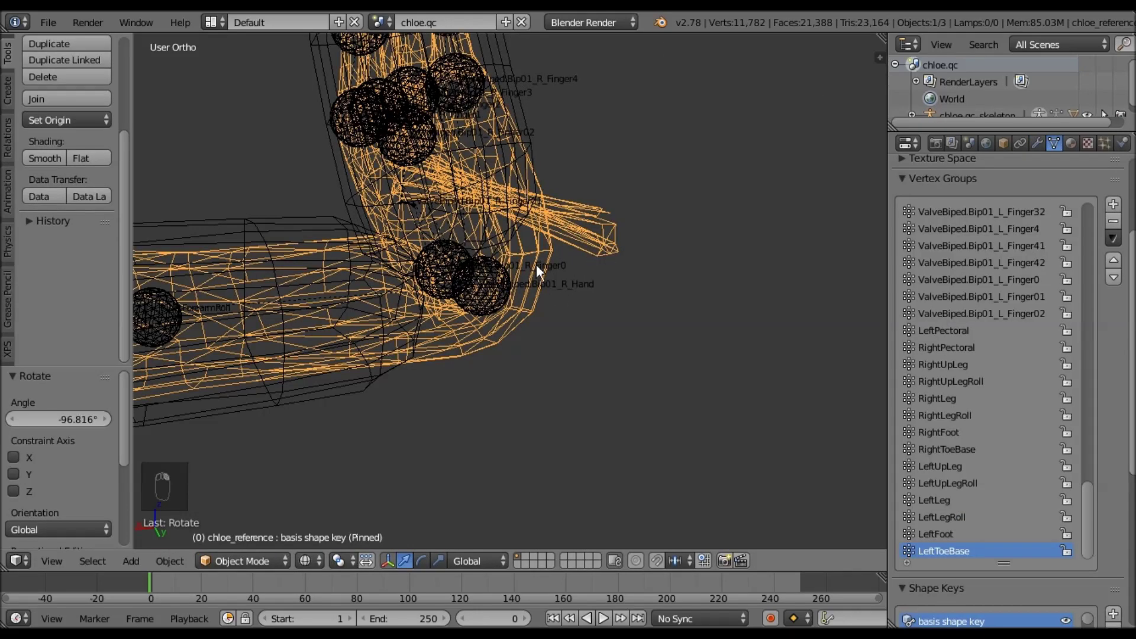
- Test-rotate the ValveBiped.Bip01_L_Hand bone by about -110 degrees to check which parts it moves, and undo the rotation
middle_drag(509, 273, 663, 277)
right_click(664, 277)
shift+middle_drag(792, 295, 803, 358)
middle_drag(751, 289, 601, 398)
key(r)
click(616, 335)
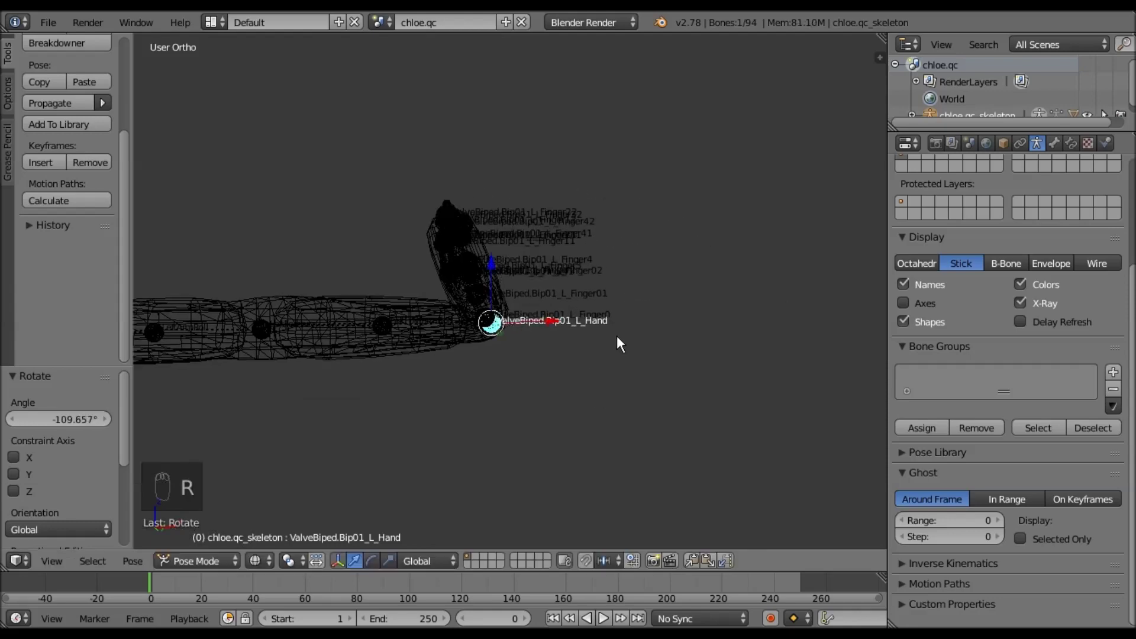
key(ctrl+z)
- Select all bones and clear their pose location, rotation and scale
key(a)
key(a)
key(a)
key(alt+g)
key(alt+r)
key(alt+s)
- Select the block mesh and rename its object to physics
middle_drag(467, 292, 357, 286)
scroll(359, 281, up, 7)
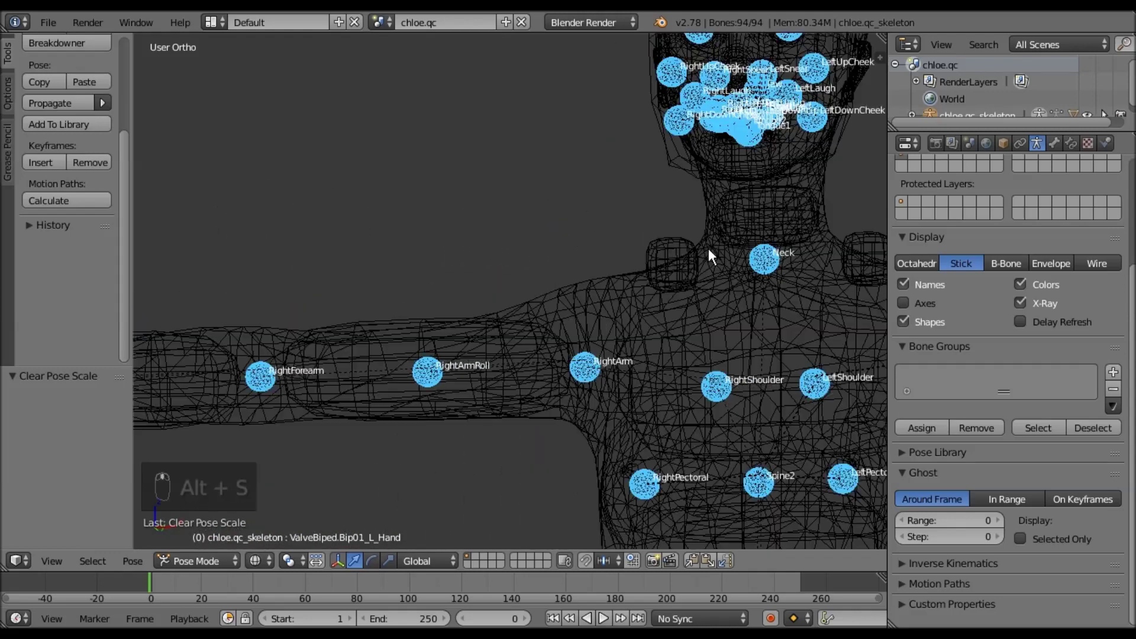
shift+middle_drag(608, 298, 864, 252)
shift+middle_drag(524, 332, 665, 327)
right_click(664, 296)
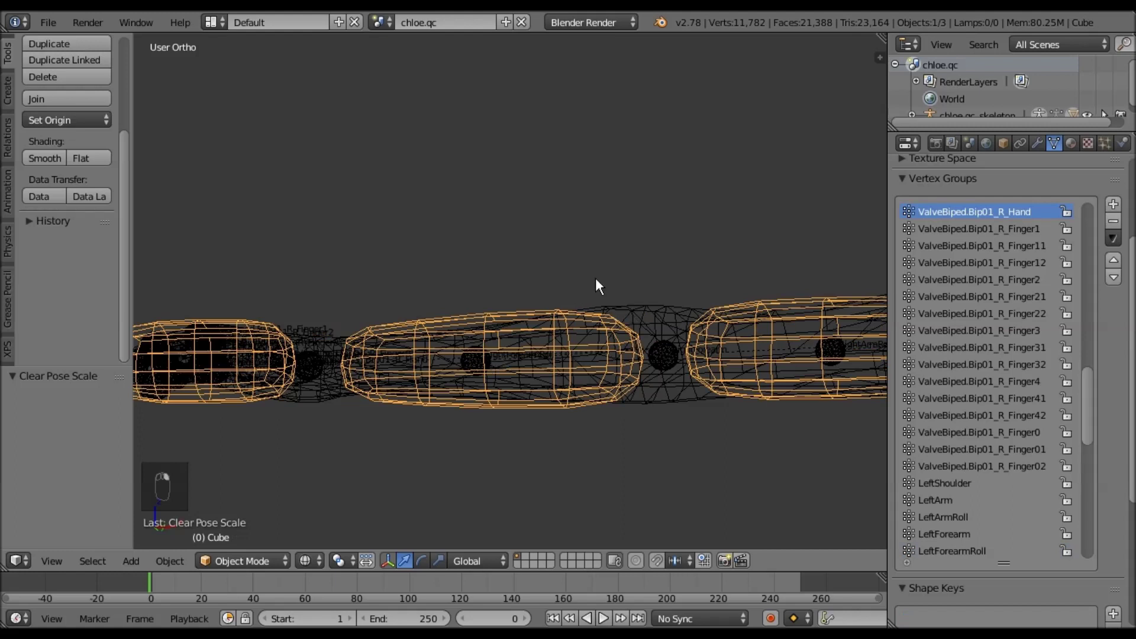
click(1004, 143)
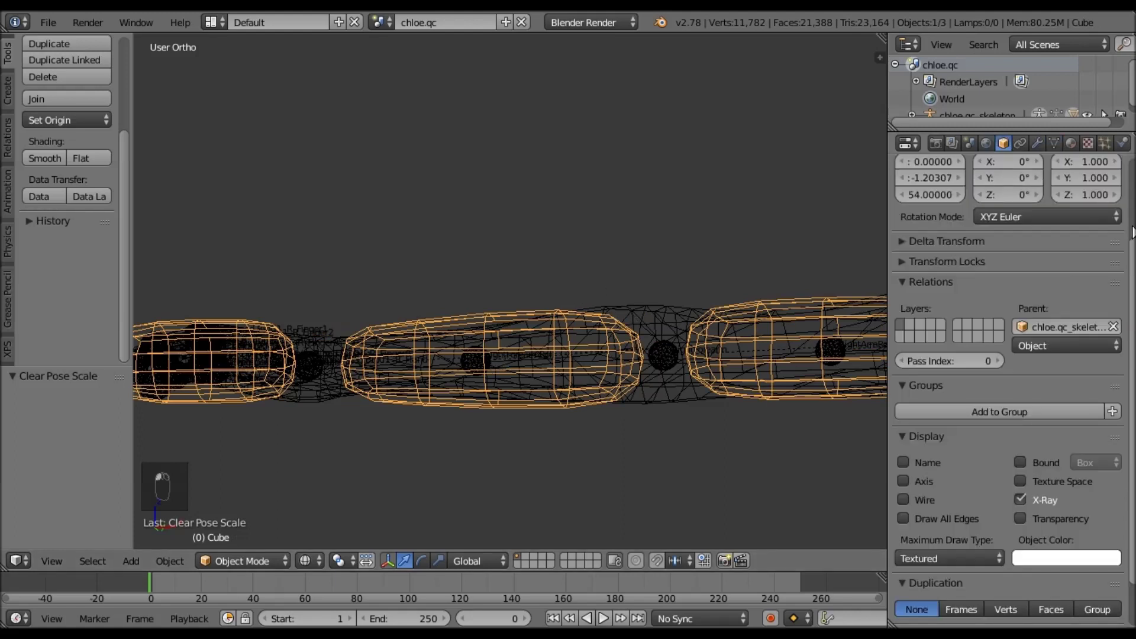
scroll(979, 202, up, 5)
click(973, 202)
text(physics)
key(Return)
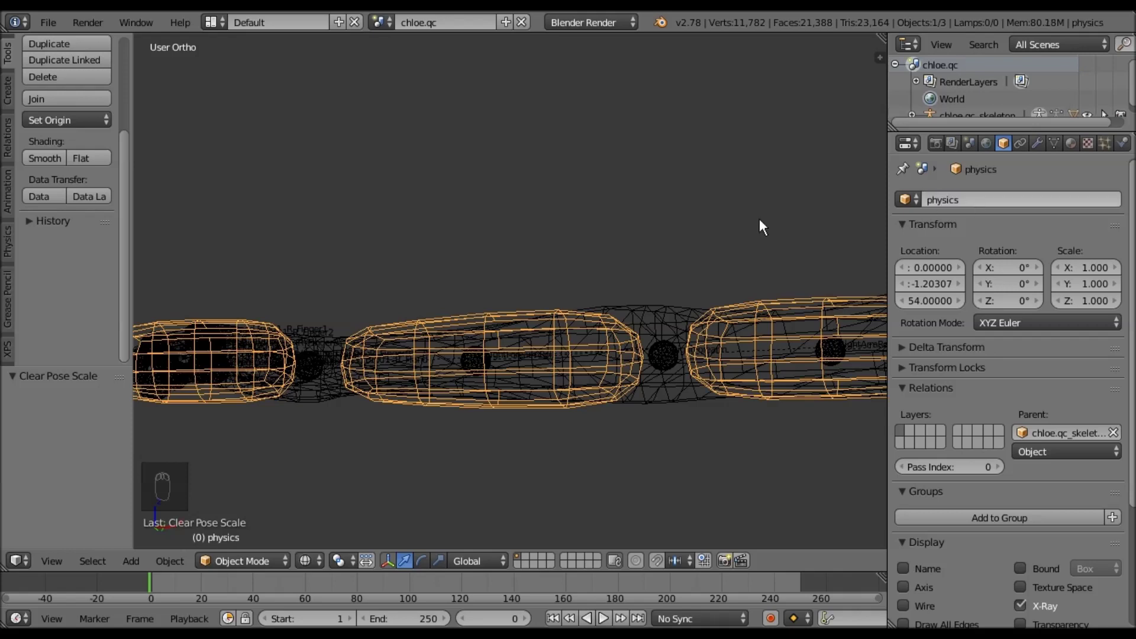
- Add the skeleton to the selection in Object Mode and apply the location, rotation and scale transforms
scroll(697, 272, down, 3)
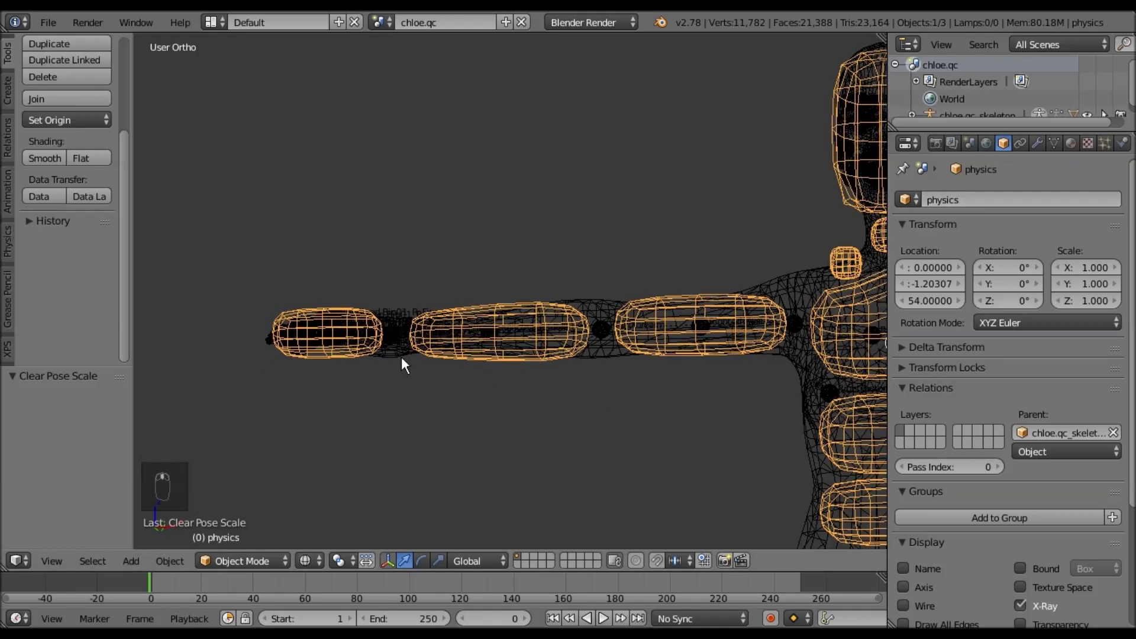
right_click(599, 328)
click(189, 562)
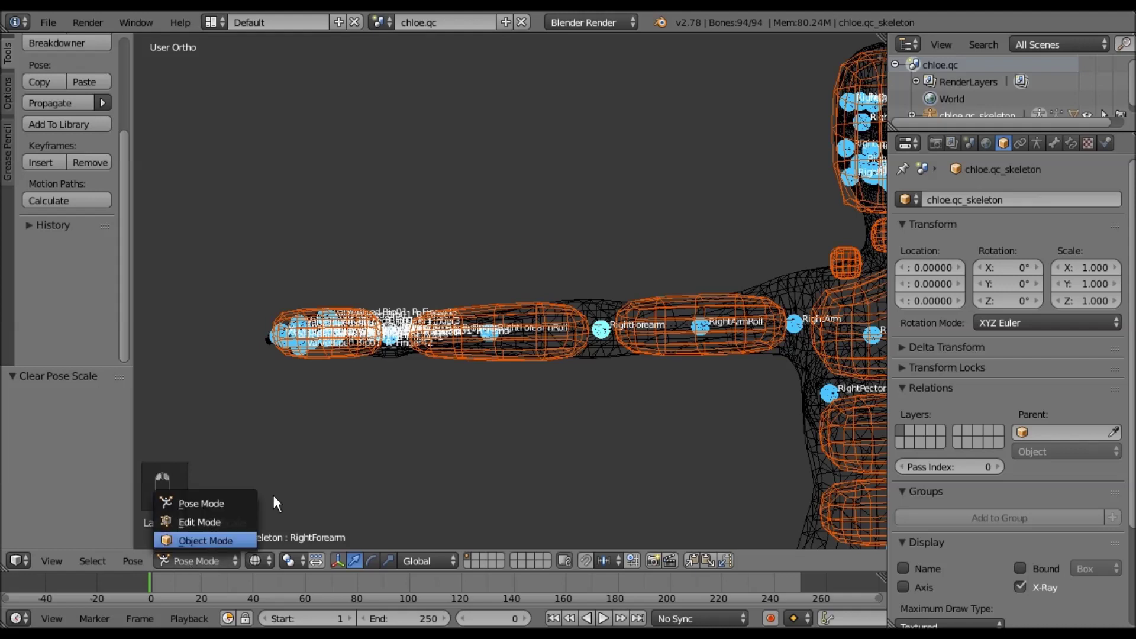
click(205, 540)
key(ctrl+a)
click(552, 346)
click(13, 423)
click(13, 445)
- Export the block mesh as physics.smd with the Source Engine exporter
click(968, 144)
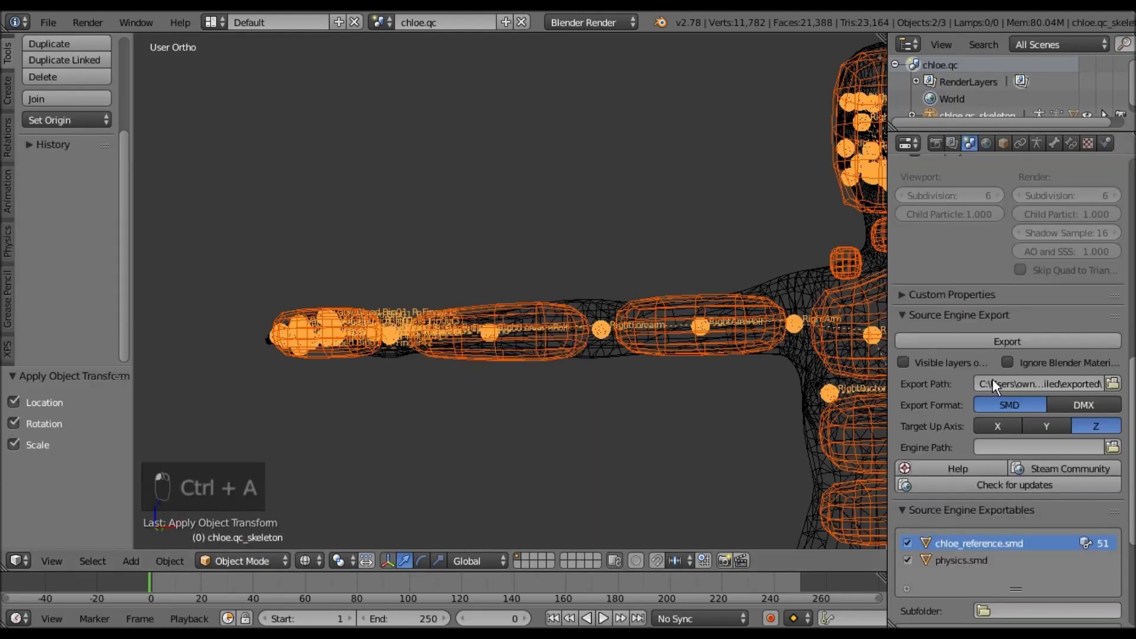
click(998, 342)
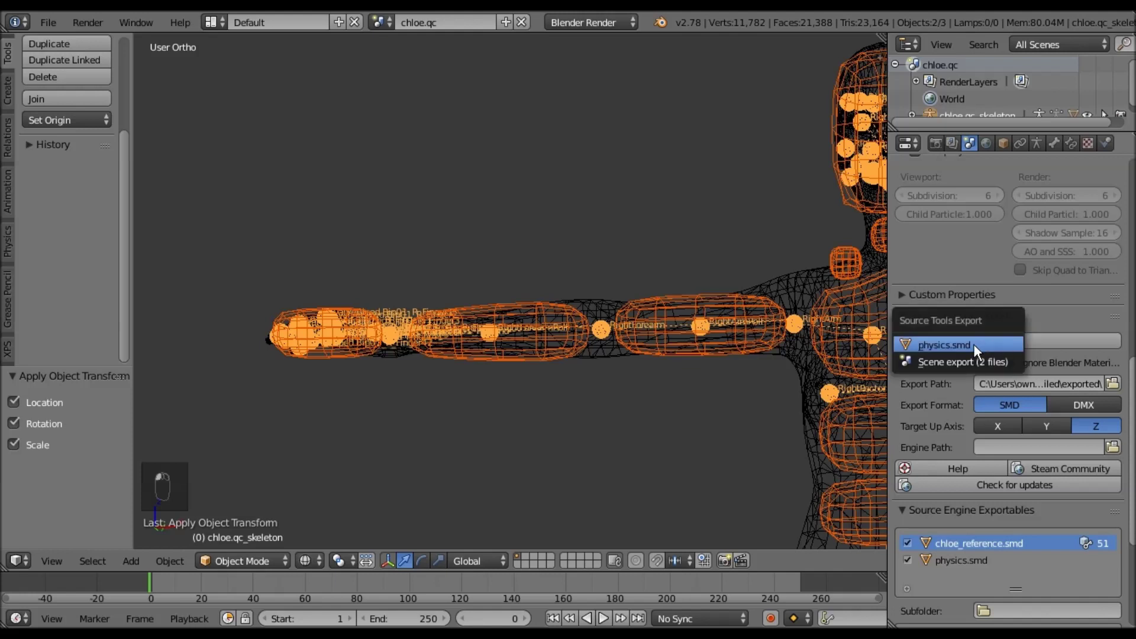
click(974, 343)
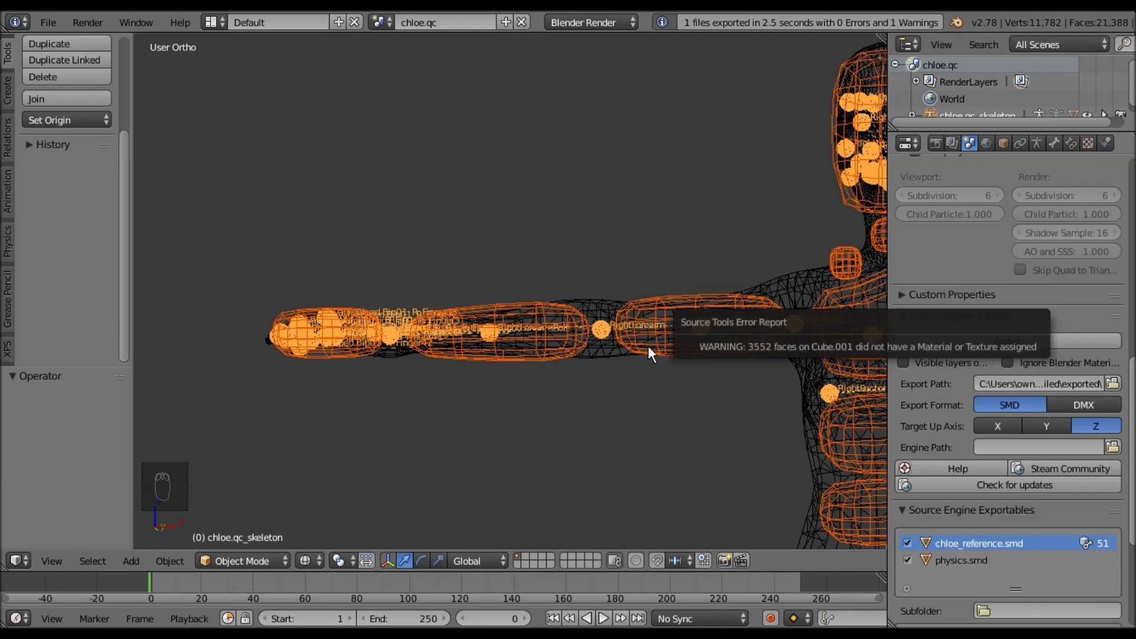
- Hide the skeleton and physics blocks, and select the chloe_reference mesh
key(h)
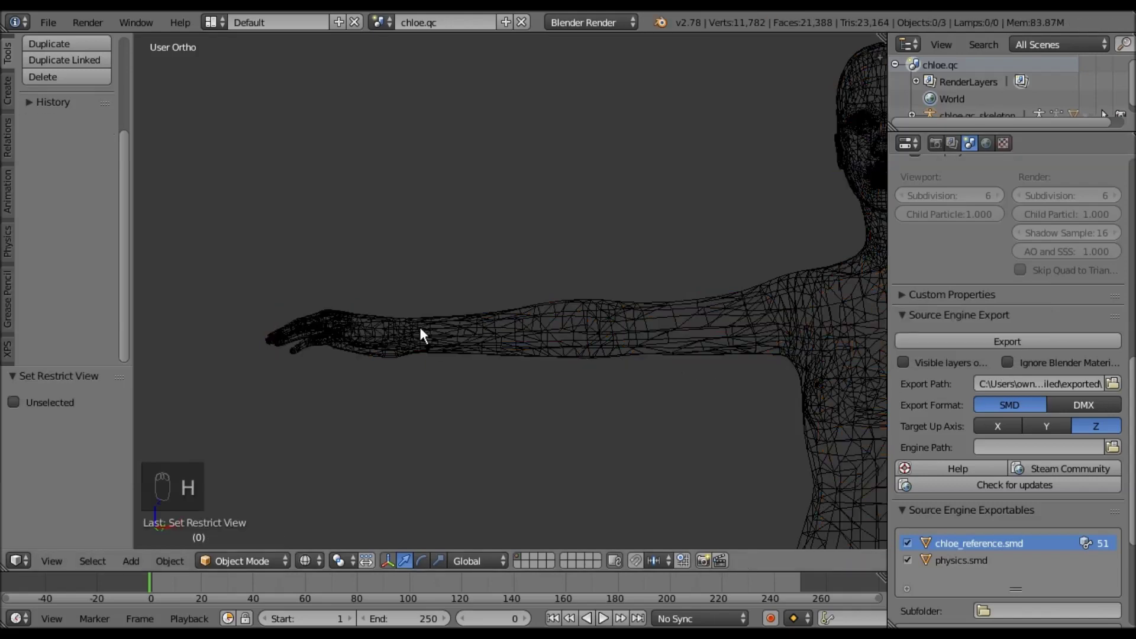
right_click(418, 330)
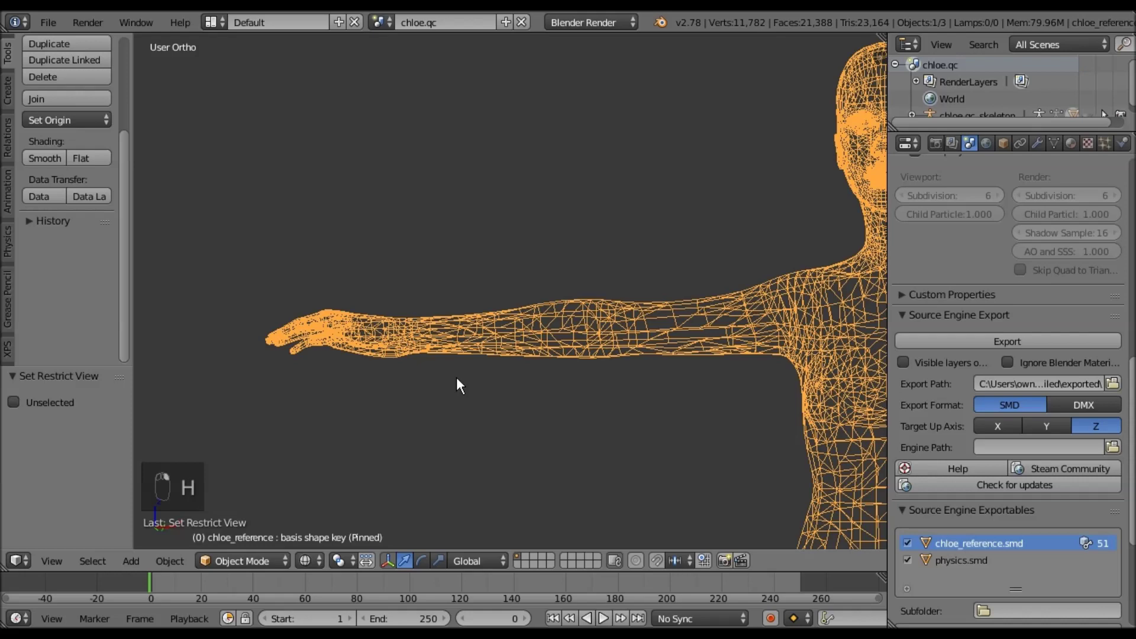
- Reveal all hidden objects, hide the physics blocks again and display the model in solid shading
key(alt+h)
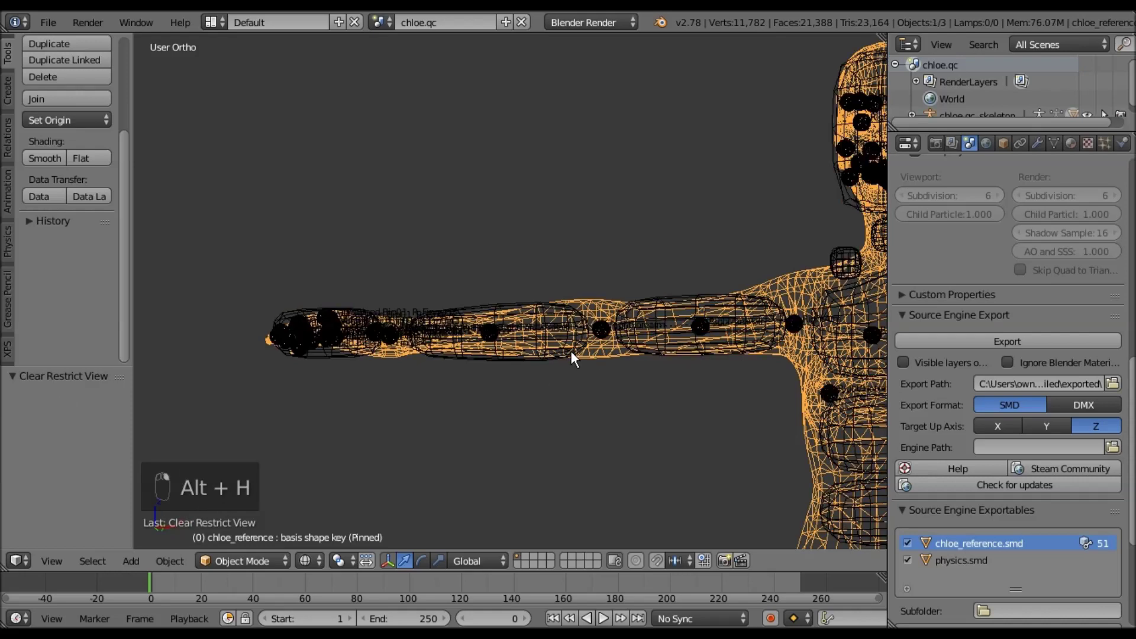
right_click(570, 350)
key(h)
shift+middle_drag(482, 347, 616, 349)
key(z)
mouse_move(450, 360)
ctrl+middle_down()
mouse_move(471, 268)
mouse_move(677, 186)
mouse_move(559, 304)
mouse_move(573, 358)
mouse_move(622, 342)
mouse_move(551, 256)
mouse_move(598, 346)
ctrl+middle_up()
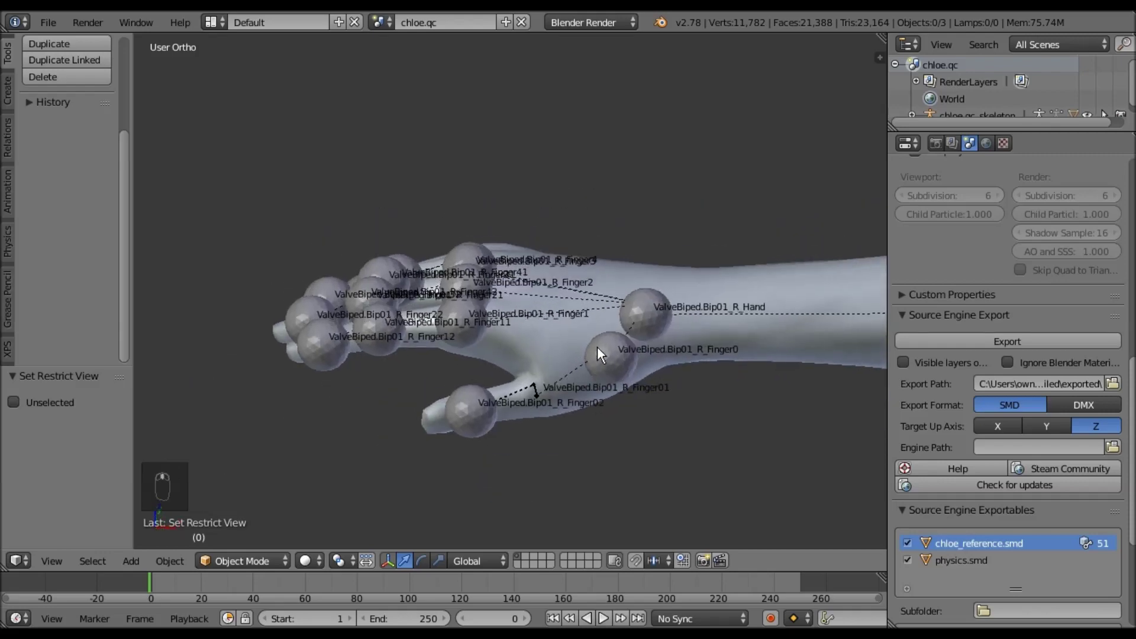
- Try rotating the ValveBiped.Bip01_R_Hand bone in Pose Mode, and undo the rotation
shift+middle_drag(659, 402, 642, 373)
right_click(626, 277)
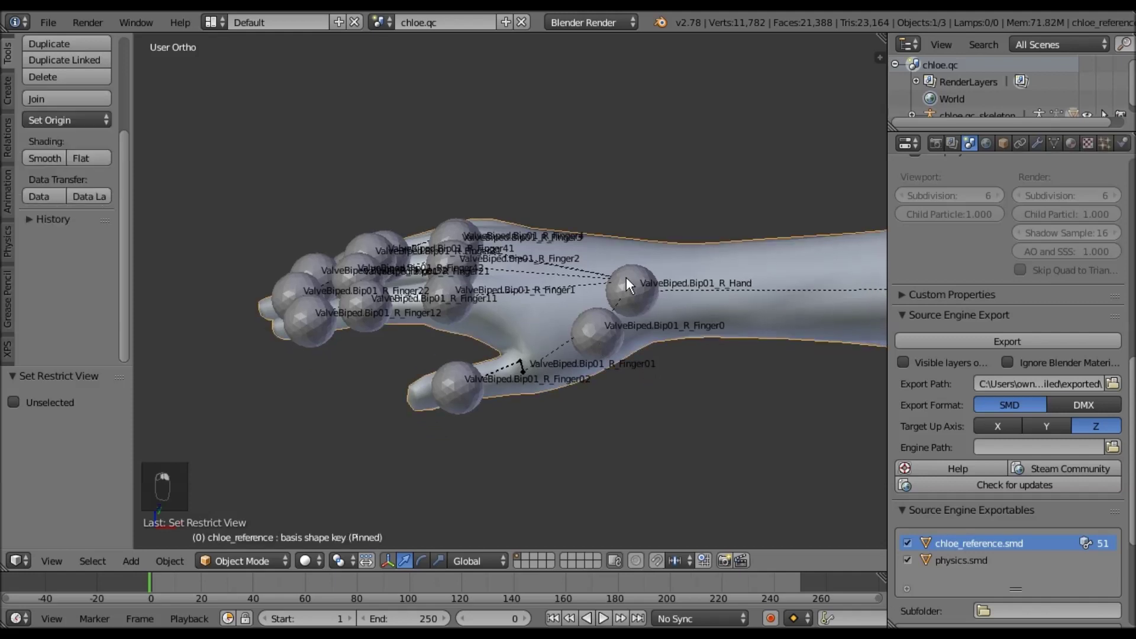
click(243, 561)
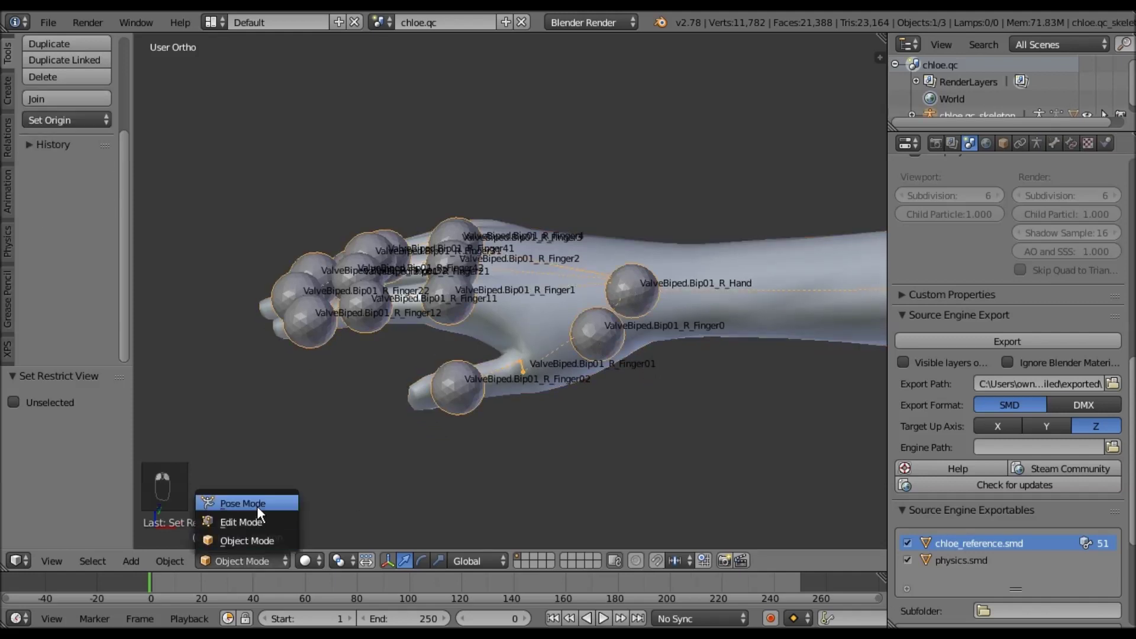
click(256, 506)
right_click(645, 287)
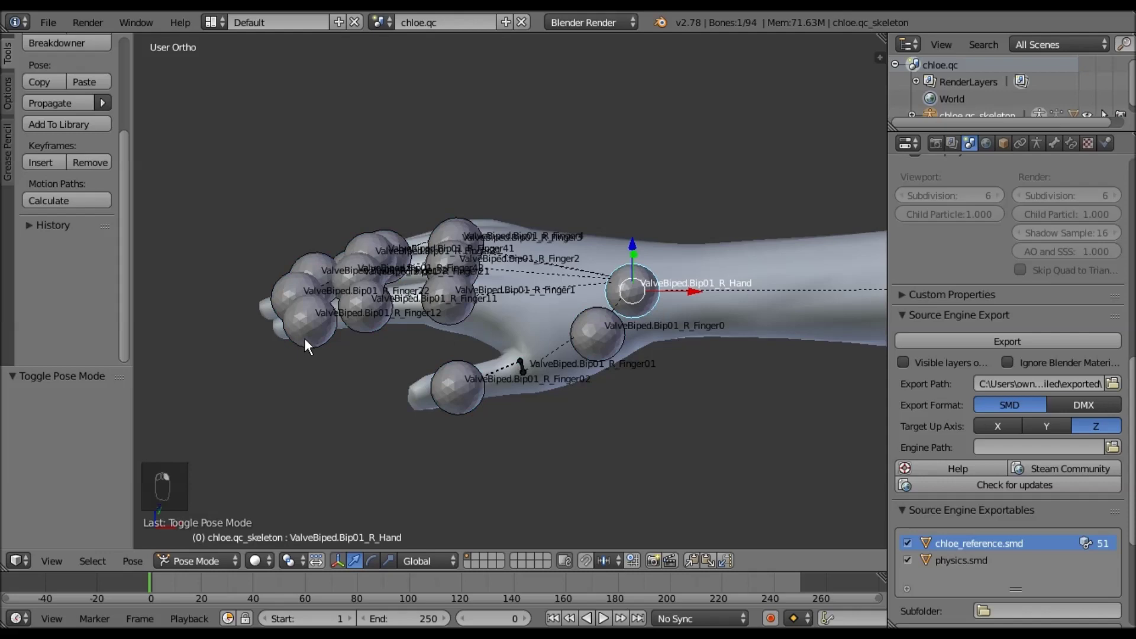
key(r)
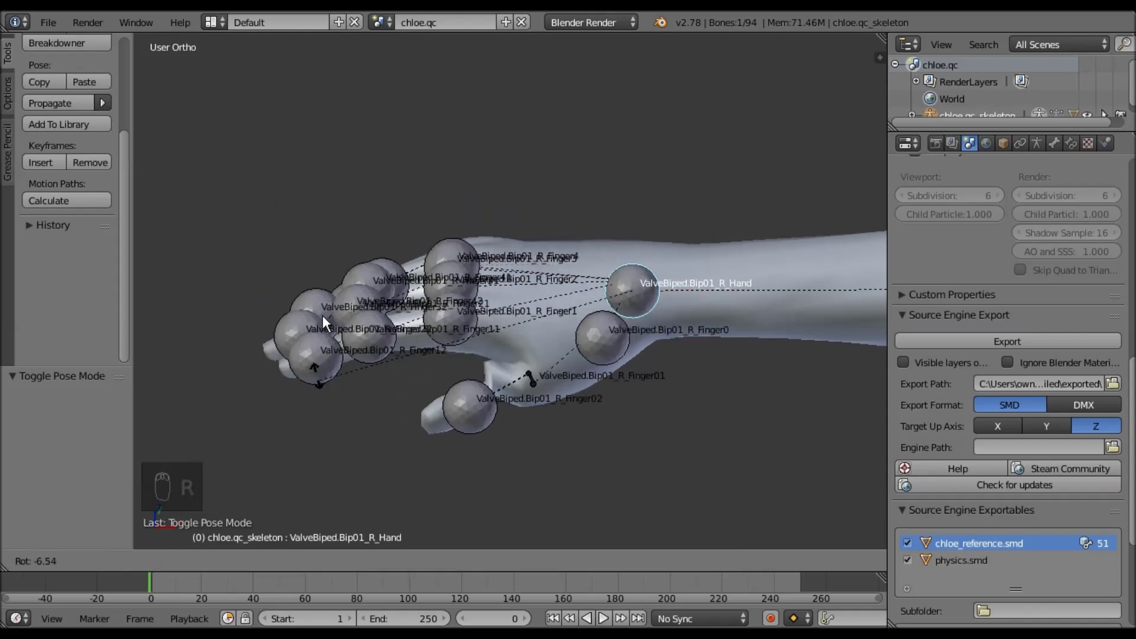
click(325, 265)
key(ctrl+z)
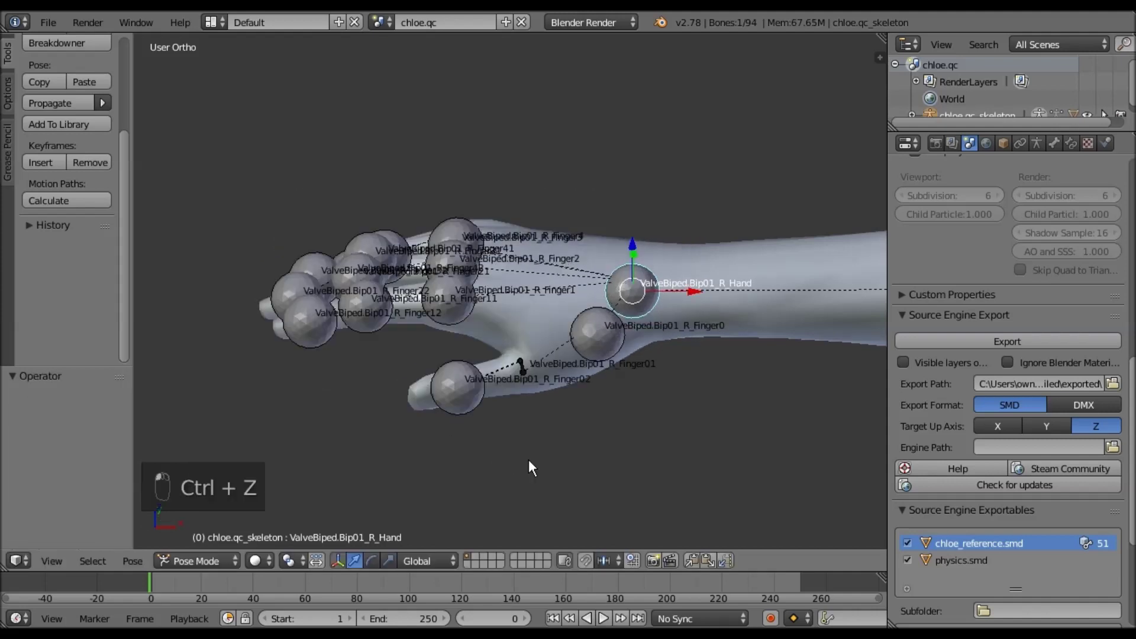
- Put the chloe_reference mesh in Edit Mode with nothing selected and bring up its right-hand finger vertex groups
scroll(570, 401, up, 2)
right_click(527, 399)
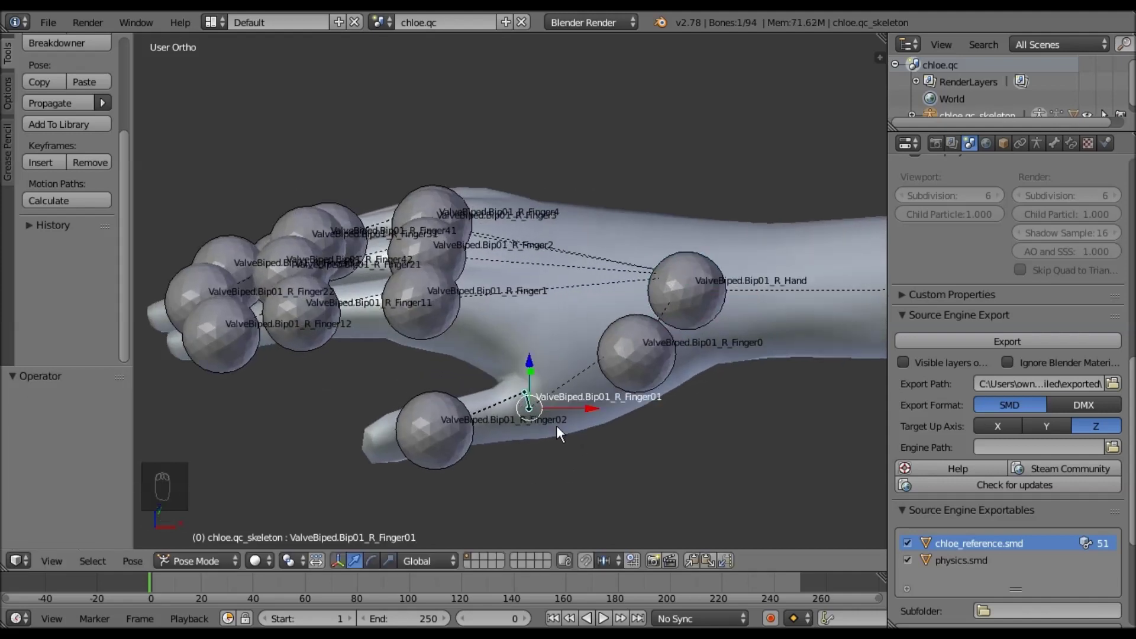
shift+middle_drag(623, 437, 605, 396)
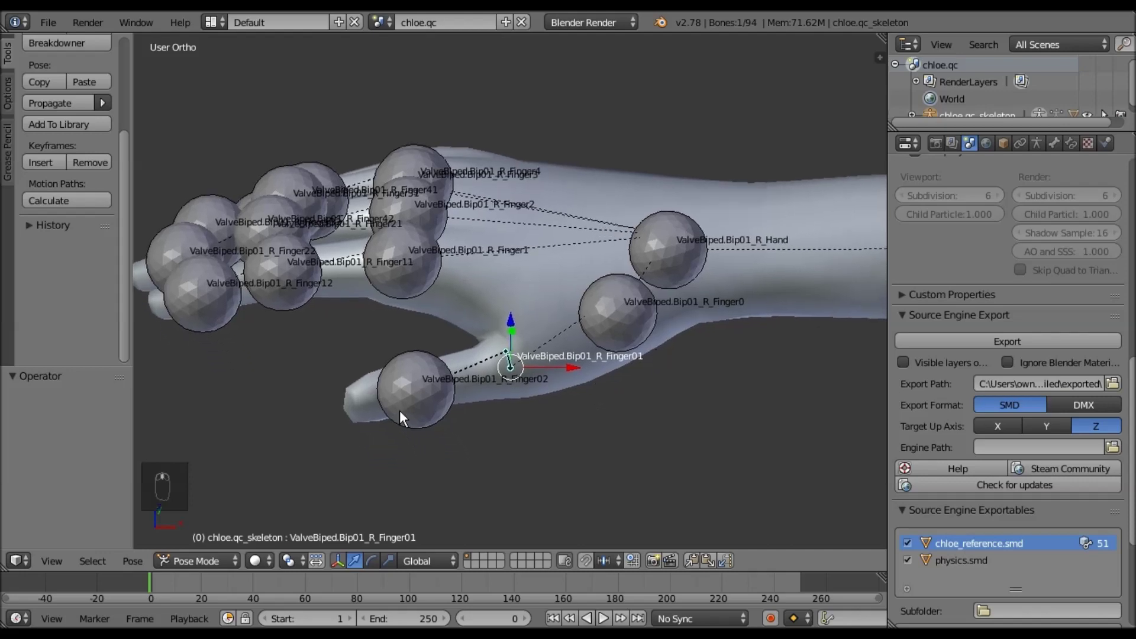
right_click(577, 383)
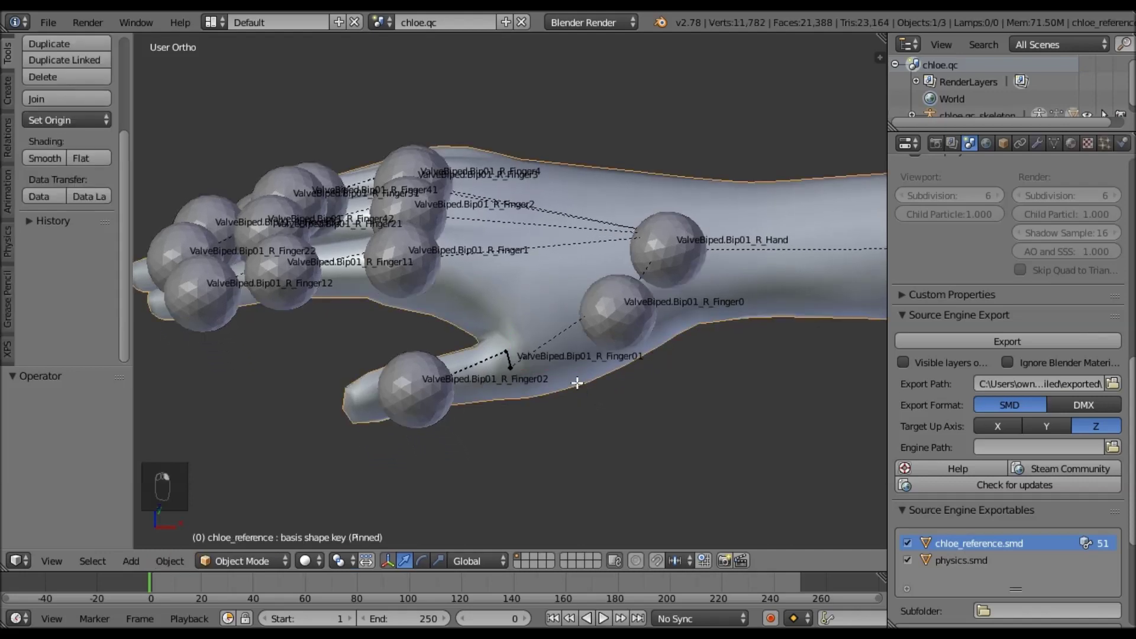
key(Tab)
key(a)
key(a)
key(a)
click(1052, 142)
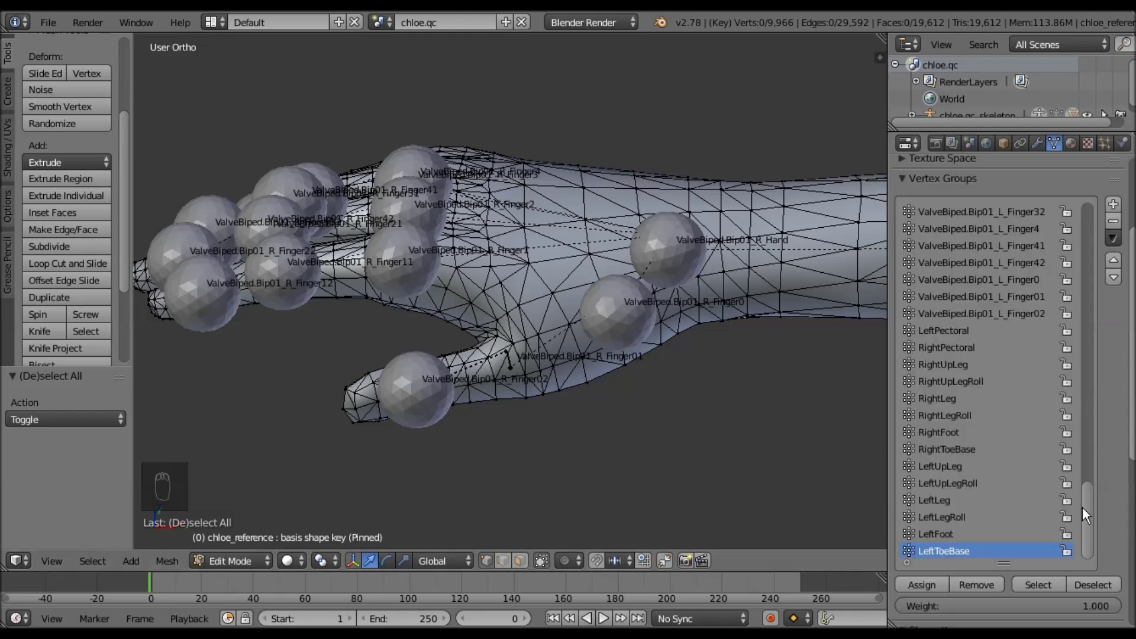
scroll(1102, 376, up, 10)
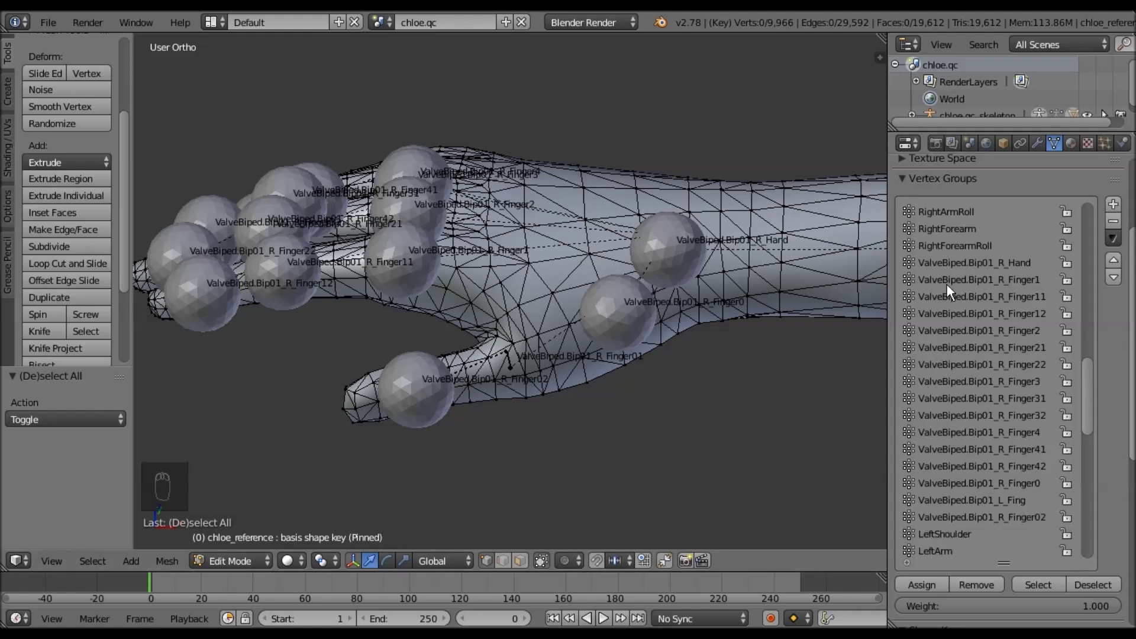
- Rename the misnamed ValveBiped.Bip01_L_Fing vertex group to ValveBiped.Bip01_R_Finger01, check its vertices on the thumb and deselect them
double_click(1023, 503)
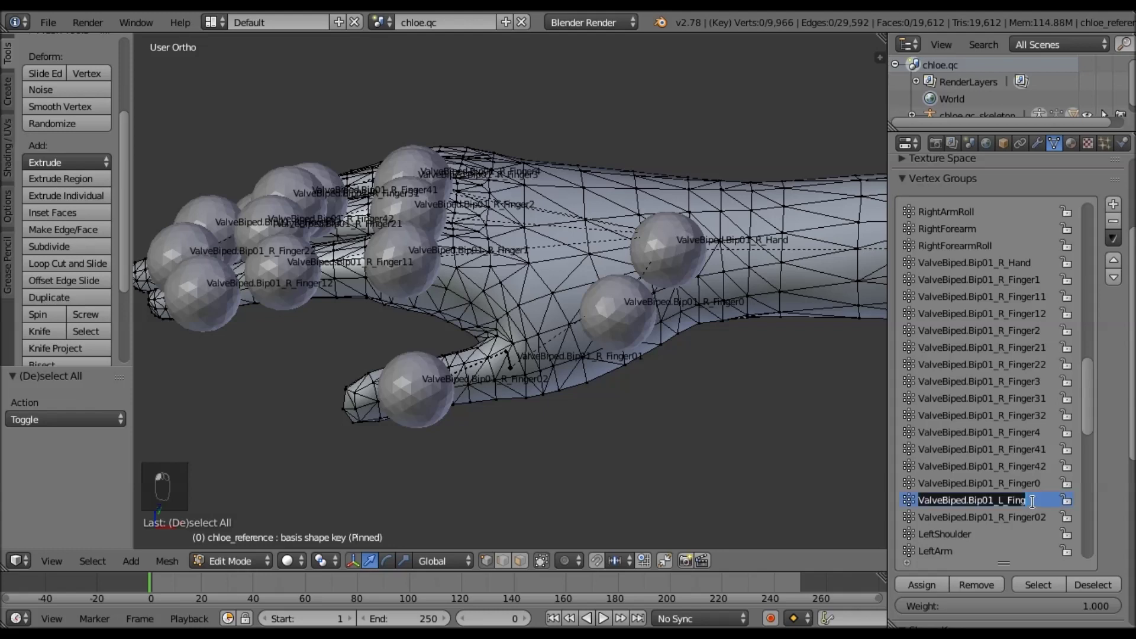
click(1032, 502)
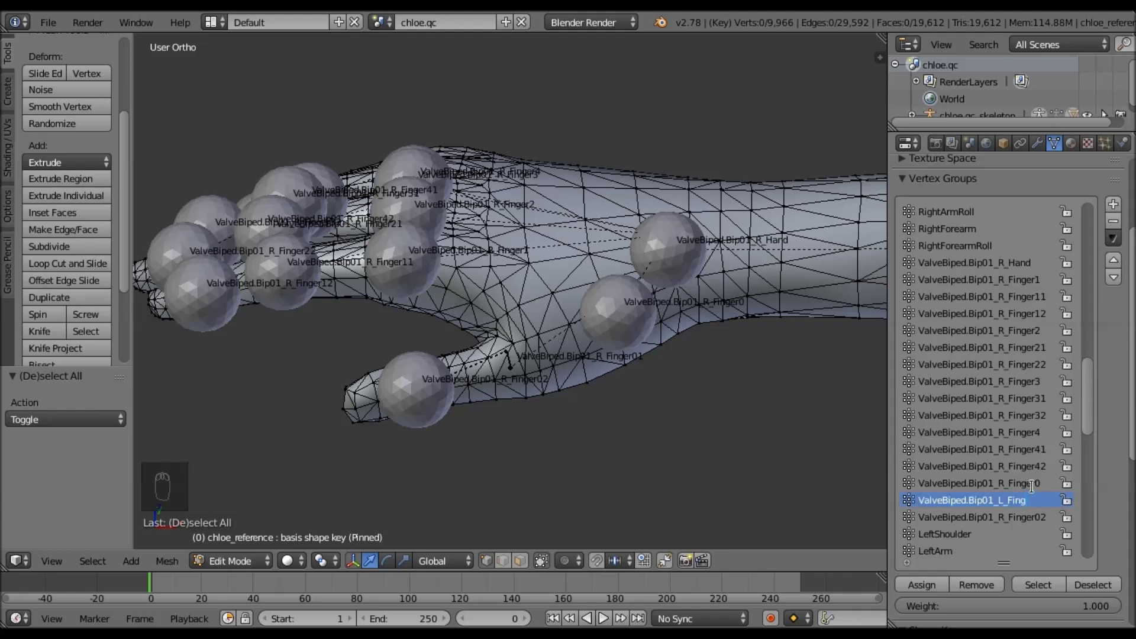
double_click(1031, 486)
key(ctrl+c)
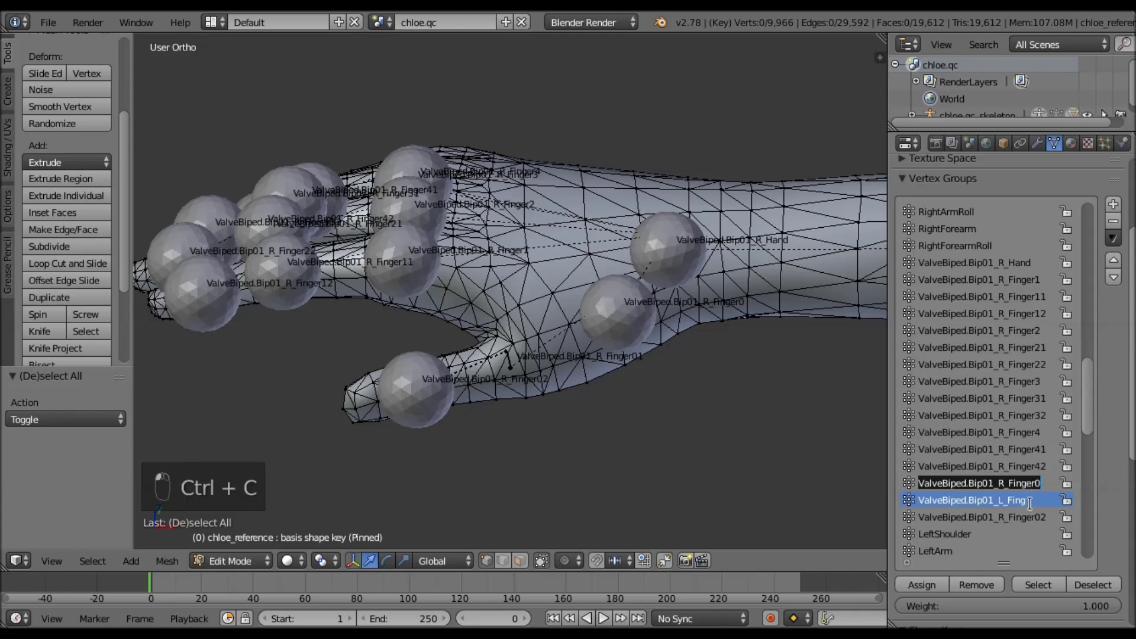
click(1031, 503)
double_click(1031, 503)
key(ctrl+v)
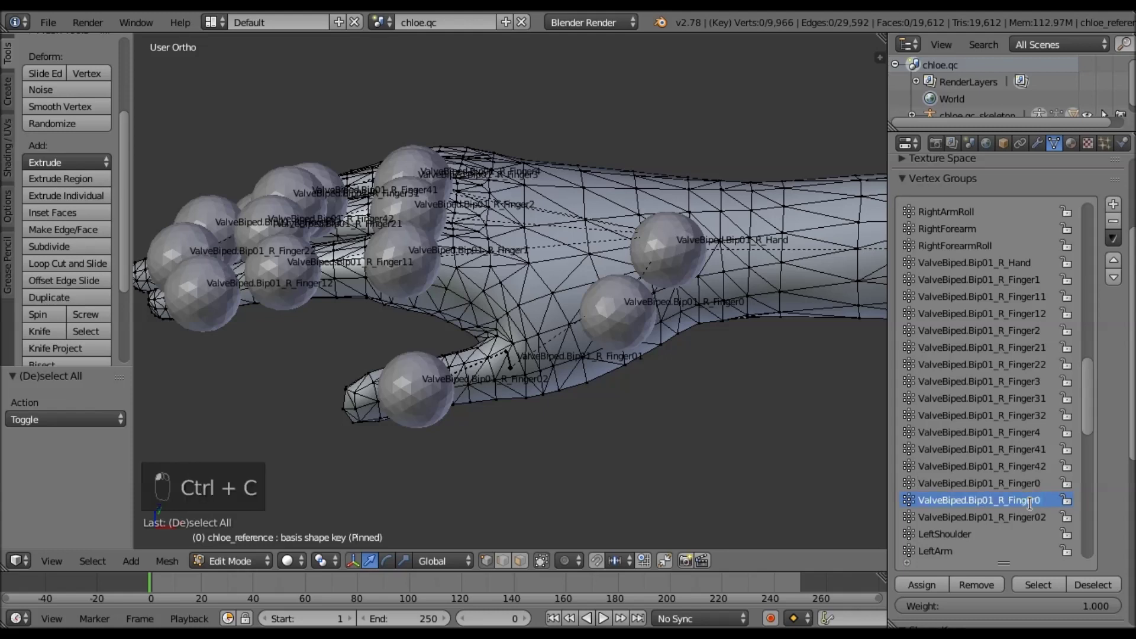
text(1)
key(Return)
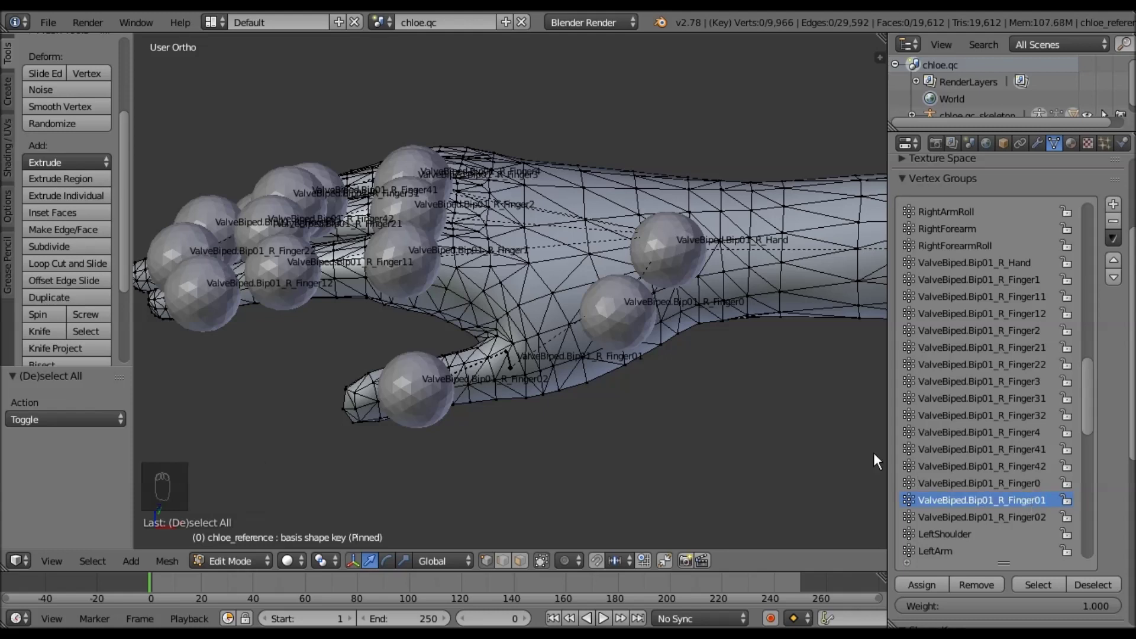
click(1030, 588)
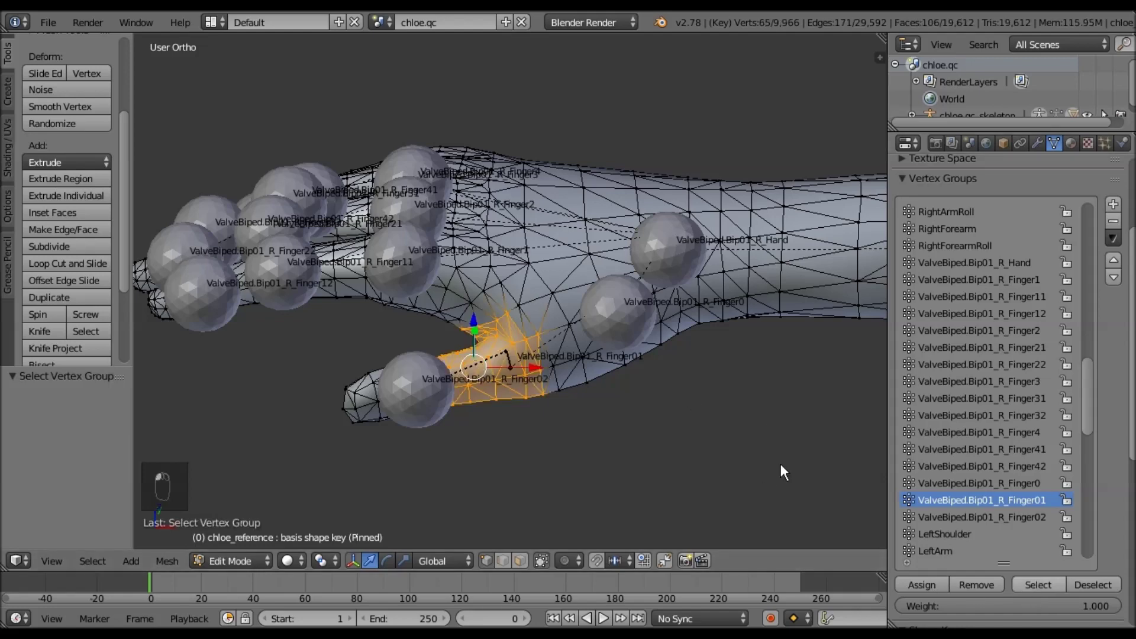
key(a)
- Try rotating the ValveBiped.Bip01_R_Finger0 bone to test the thumb's deformation, and undo the rotation
click(235, 560)
click(248, 537)
right_click(601, 314)
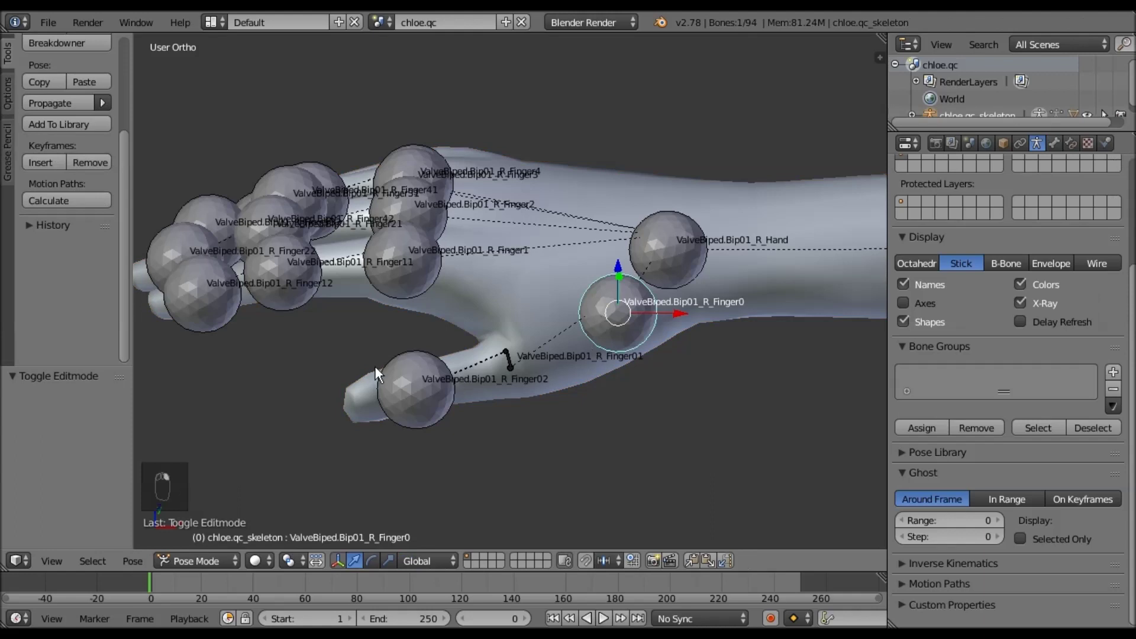
key(r)
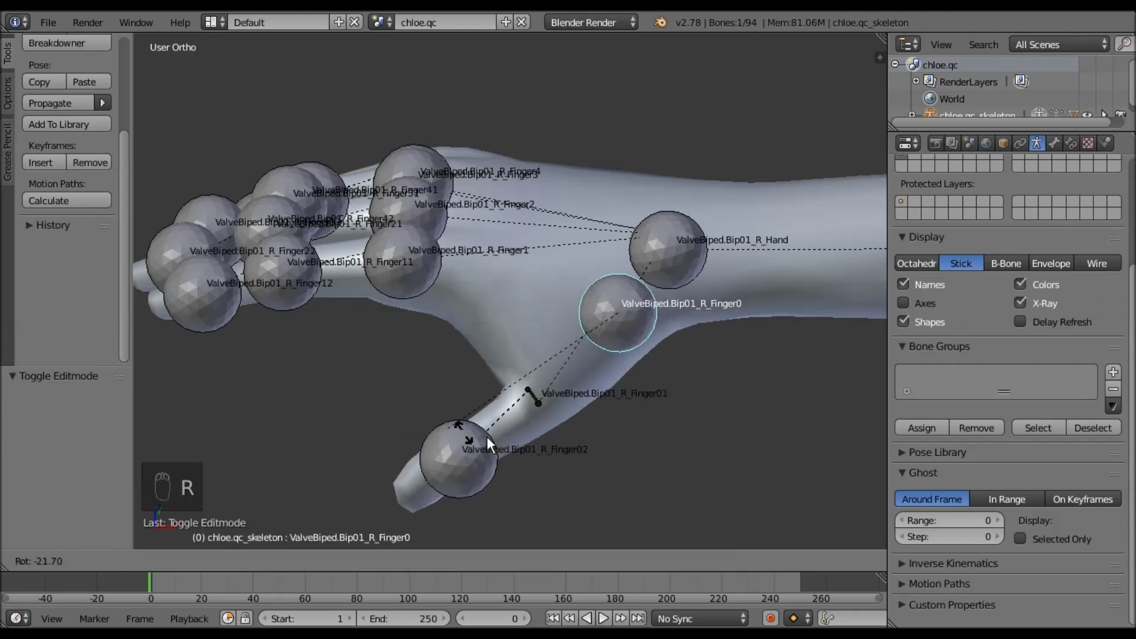
click(487, 436)
key(ctrl+z)
scroll(687, 348, down, 3)
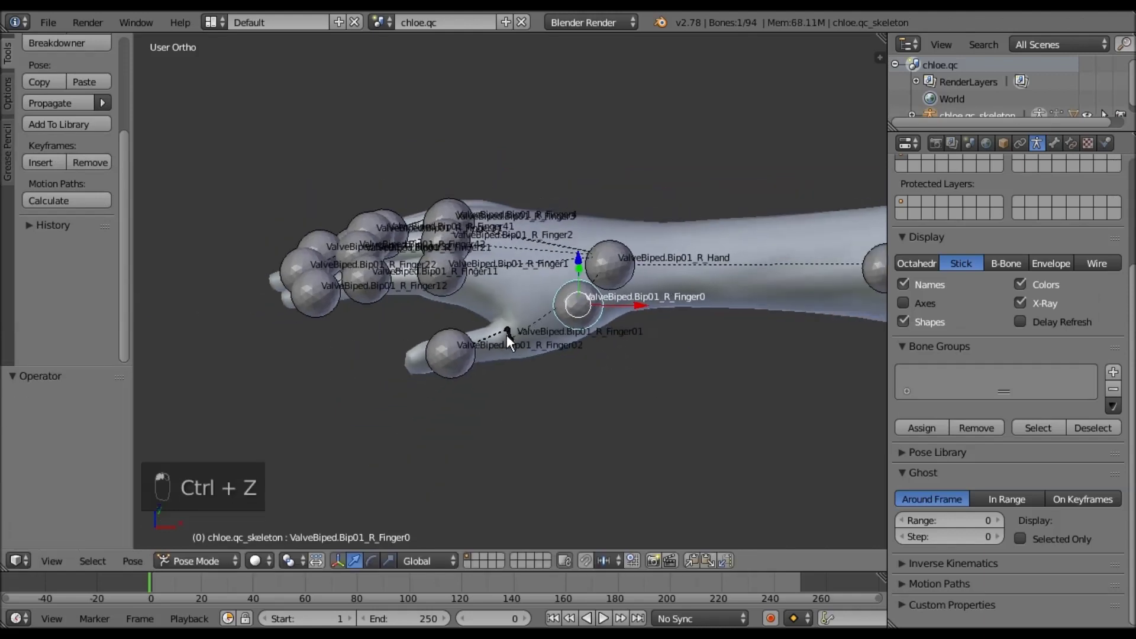
- Try rotating the ValveBiped.Bip01_R_Finger01 bone and the right hand bone, undoing each rotation
right_click(506, 334)
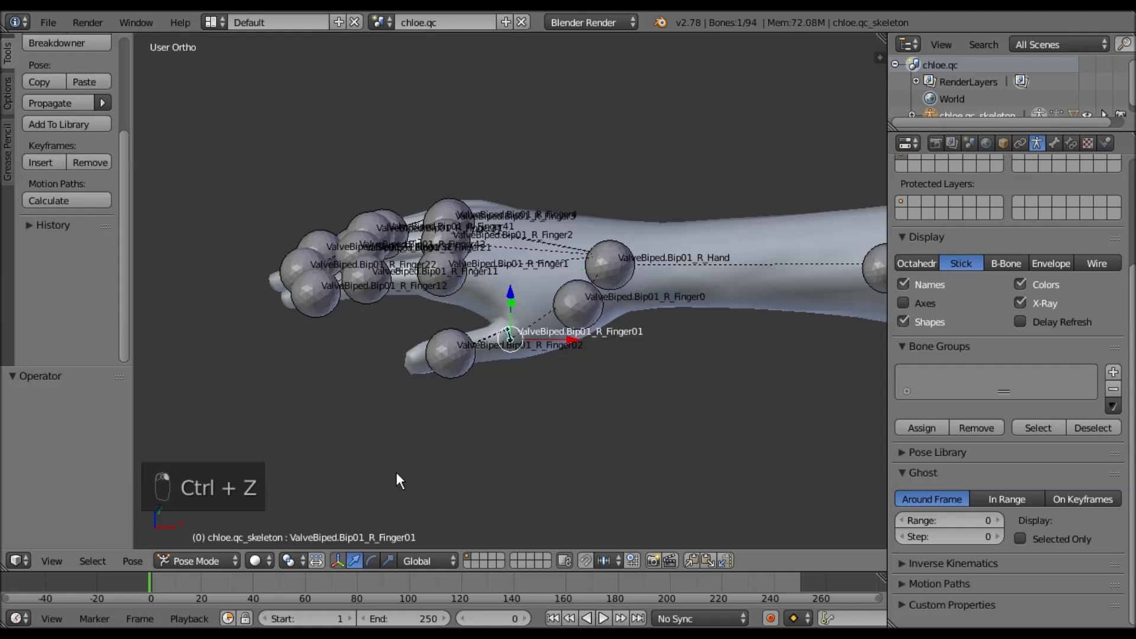
key(r)
click(343, 292)
key(ctrl+z)
right_click(619, 273)
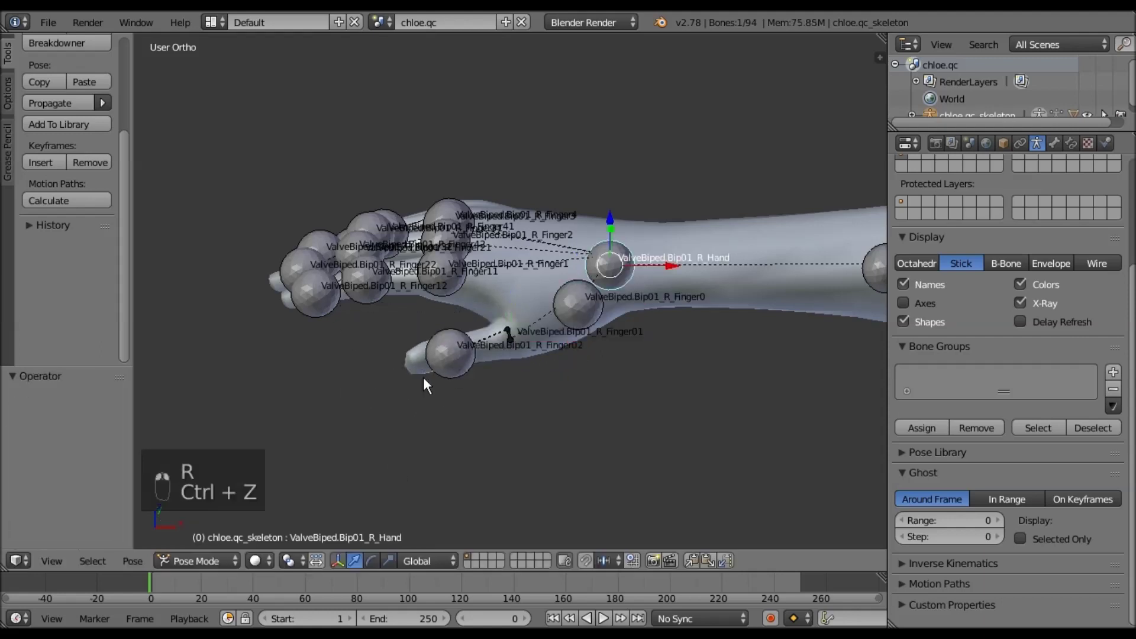
key(r)
click(491, 178)
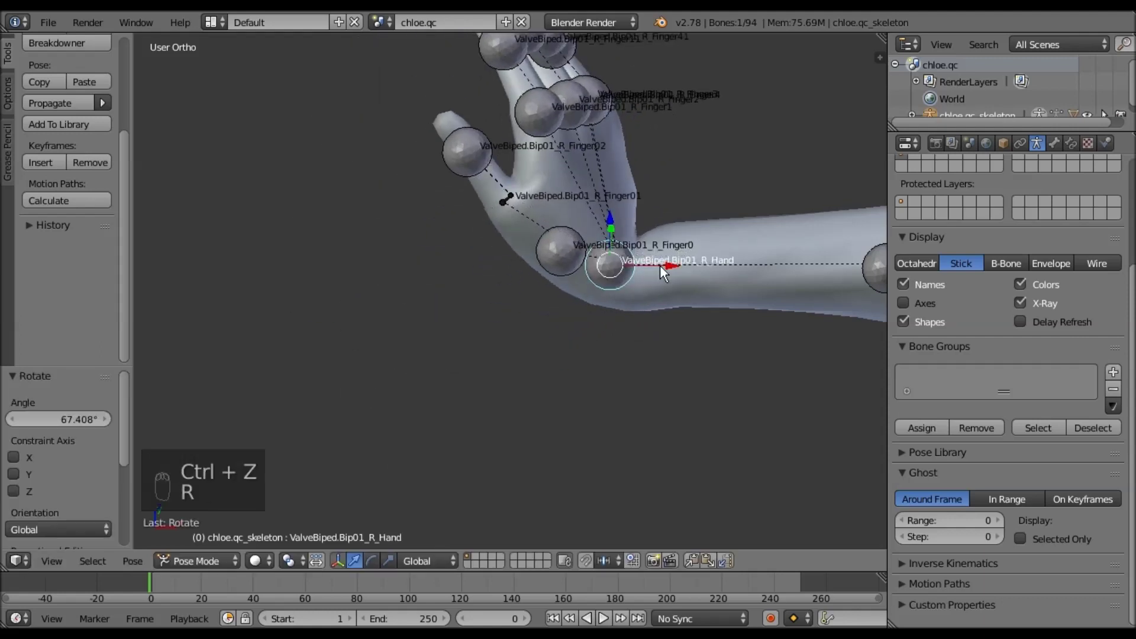
key(ctrl+z)
- Return the skeleton to Object Mode in front view and select it together with the chloe_reference mesh
scroll(679, 325, down, 7)
shift+middle_drag(507, 455, 314, 388)
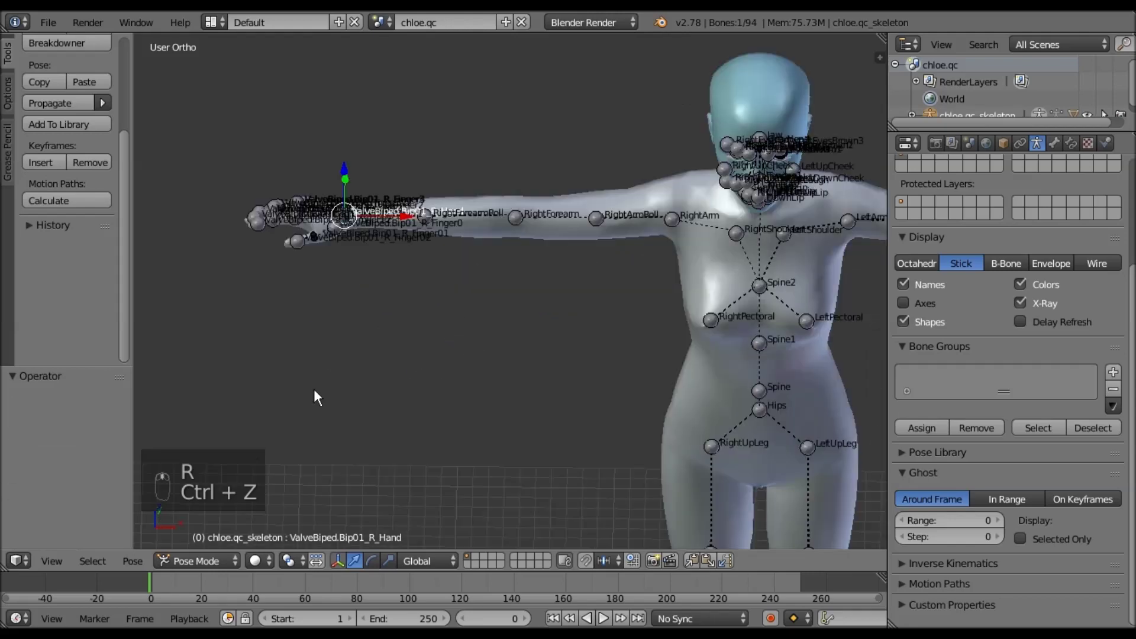
shift+middle_drag(577, 295, 397, 329)
scroll(395, 327, up, 2)
key(KP_1)
click(196, 561)
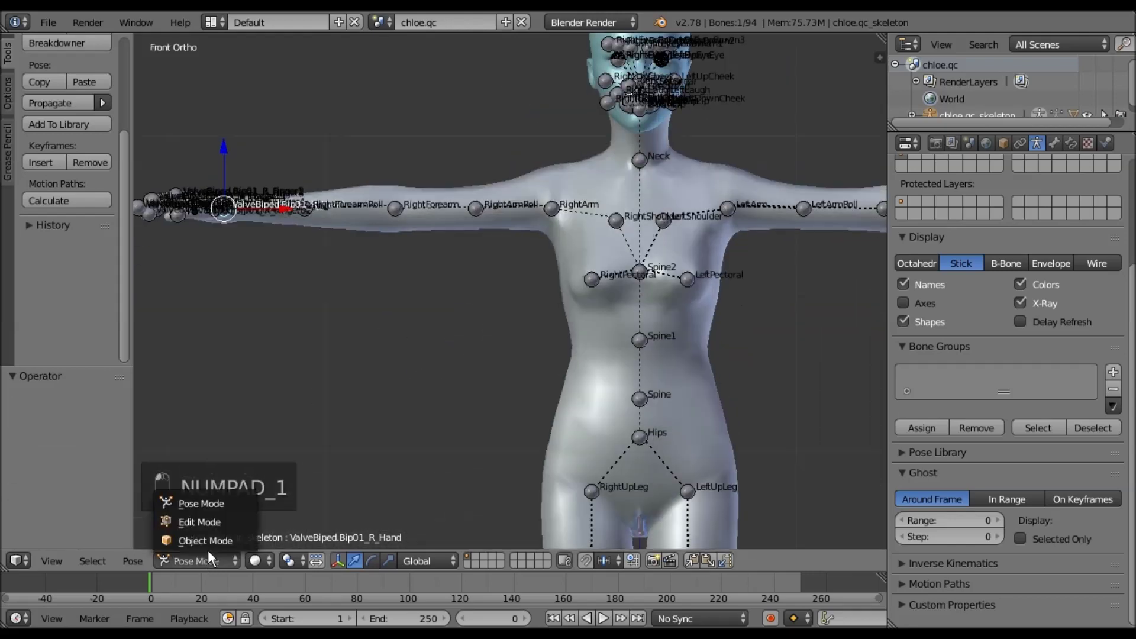
click(204, 541)
shift+middle_drag(505, 321, 468, 357)
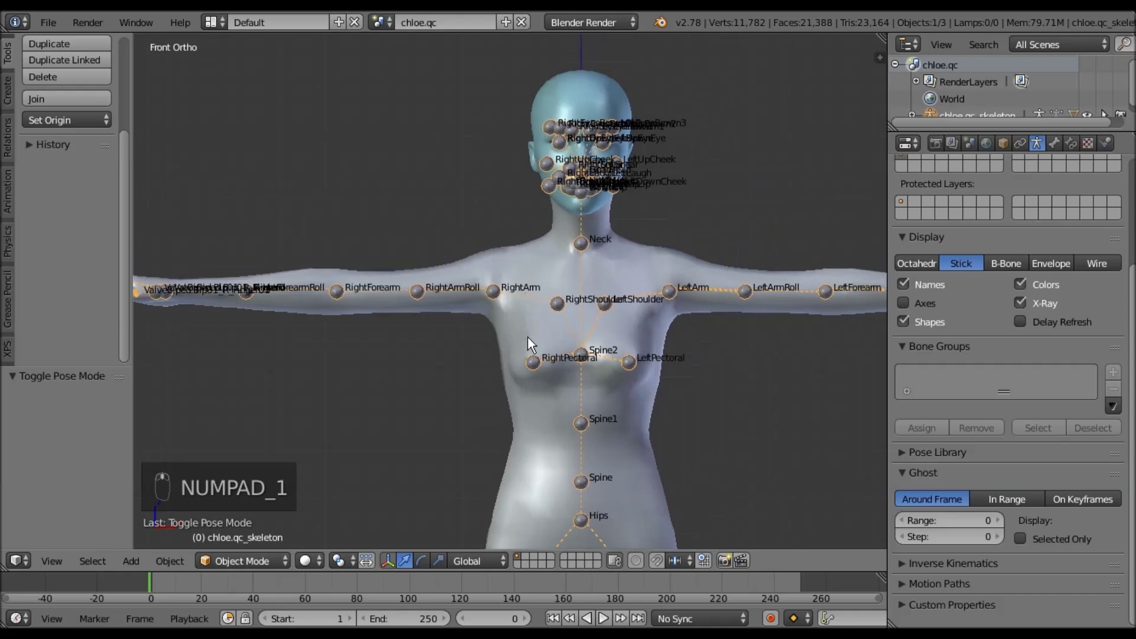
ctrl+middle_drag(527, 337, 527, 379)
right_click(633, 298)
shift+right_click(637, 294)
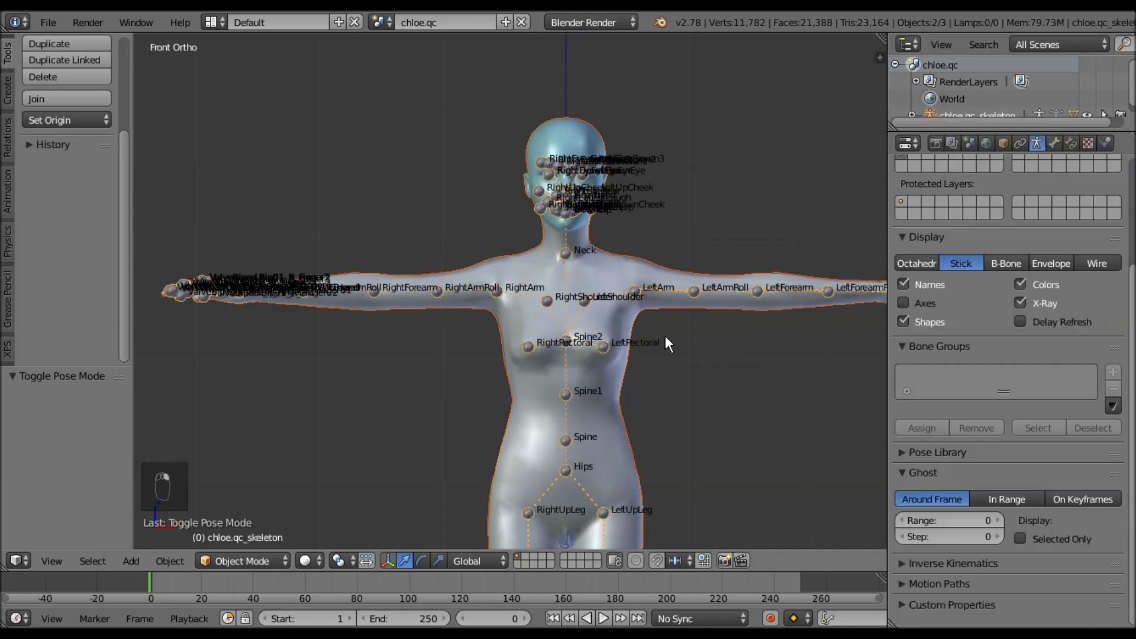
- Apply location, rotation and scale to the selected mesh and skeleton, and export chloe_reference.smd with the Source Engine exporter
key(ctrl+a)
click(572, 332)
click(13, 424)
click(14, 445)
click(970, 144)
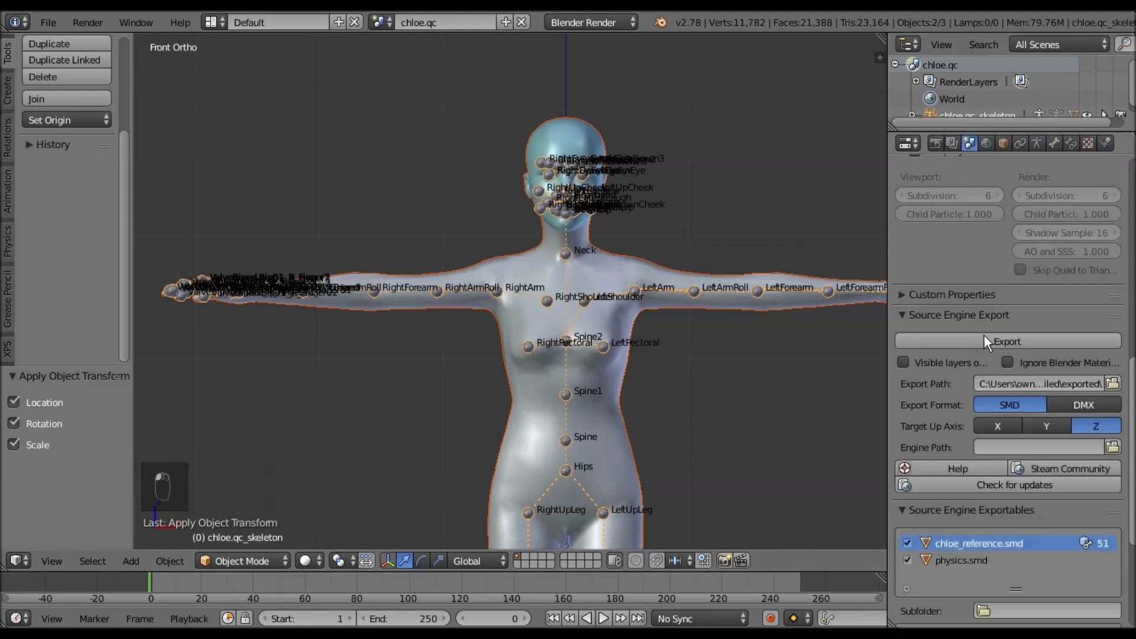
click(984, 336)
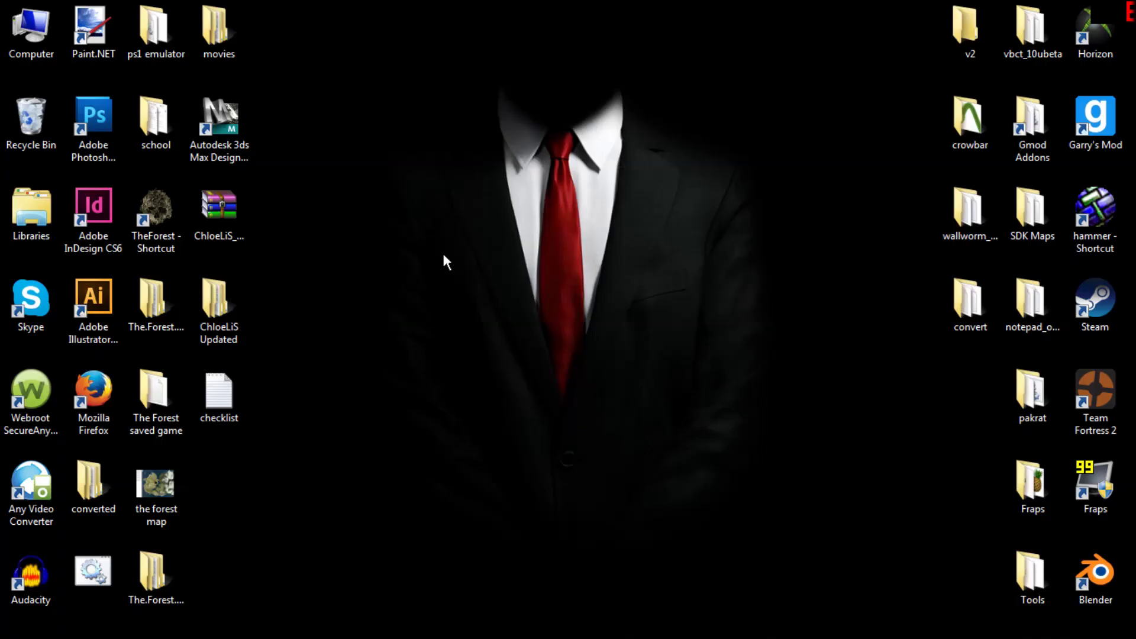
- Switch to Windows Explorer and open the model's decompiled\exported folder inside ChloeLiS Updated
double_click(231, 301)
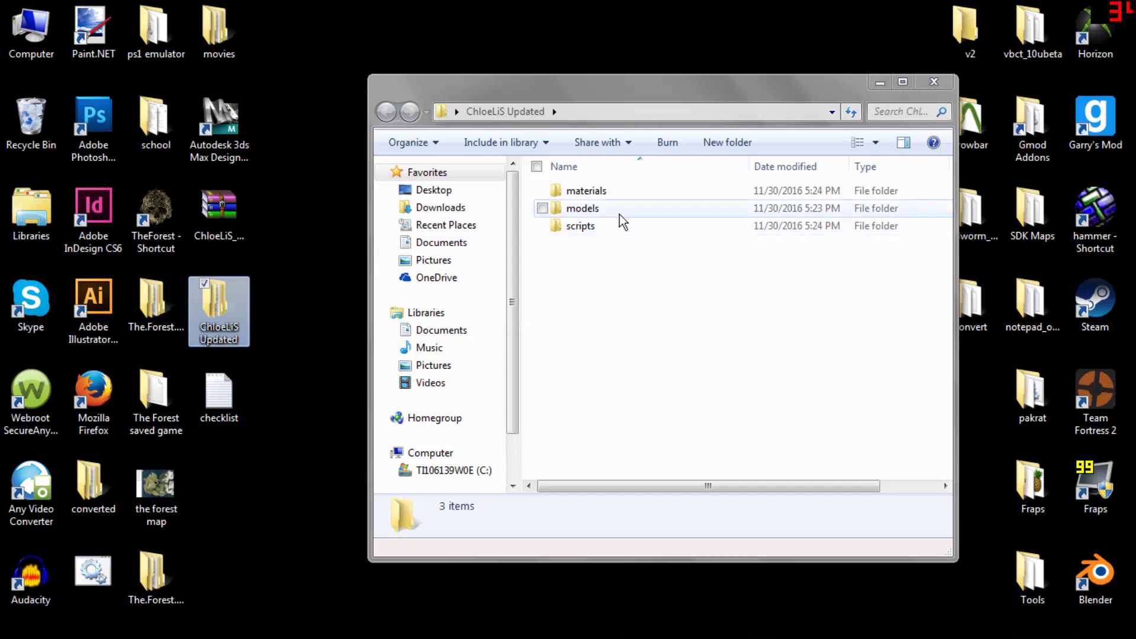
double_click(617, 213)
double_click(601, 189)
double_click(592, 191)
drag(704, 88, 603, 69)
double_click(520, 173)
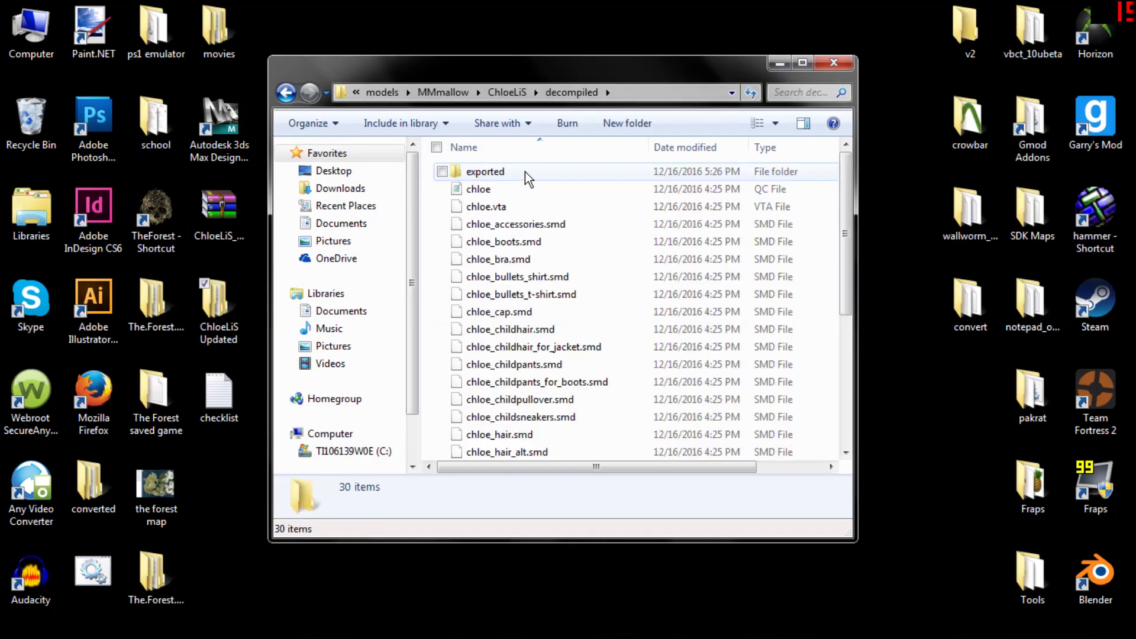
double_click(520, 172)
drag(843, 184, 538, 166)
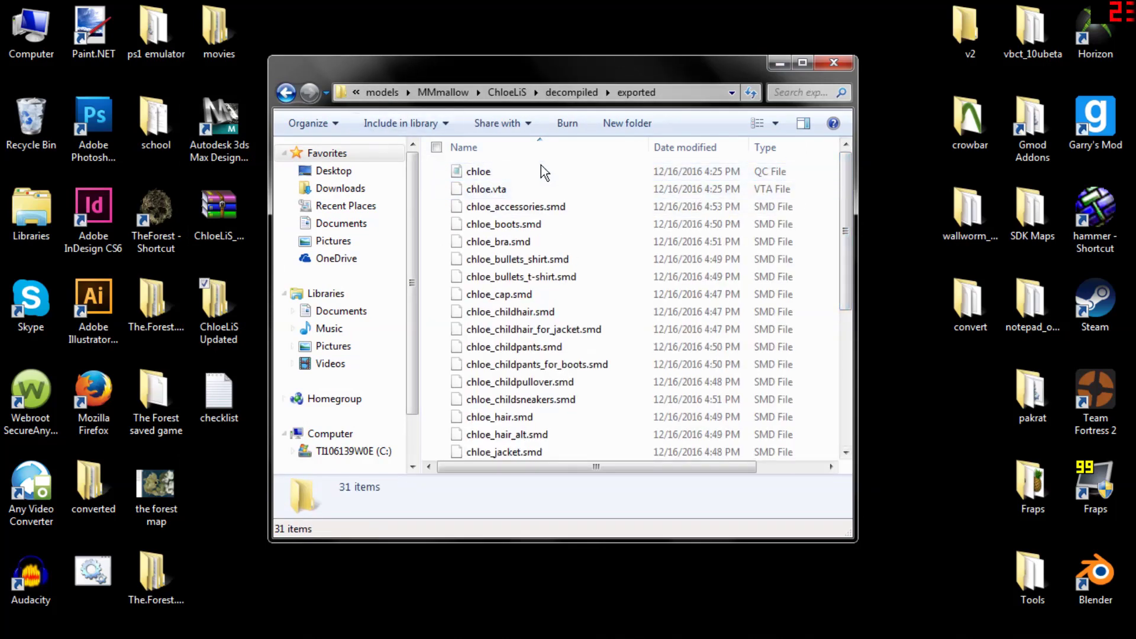
- Look through the SMD files in the exported folder and select the chloe QC file
click(510, 173)
drag(845, 204, 828, 385)
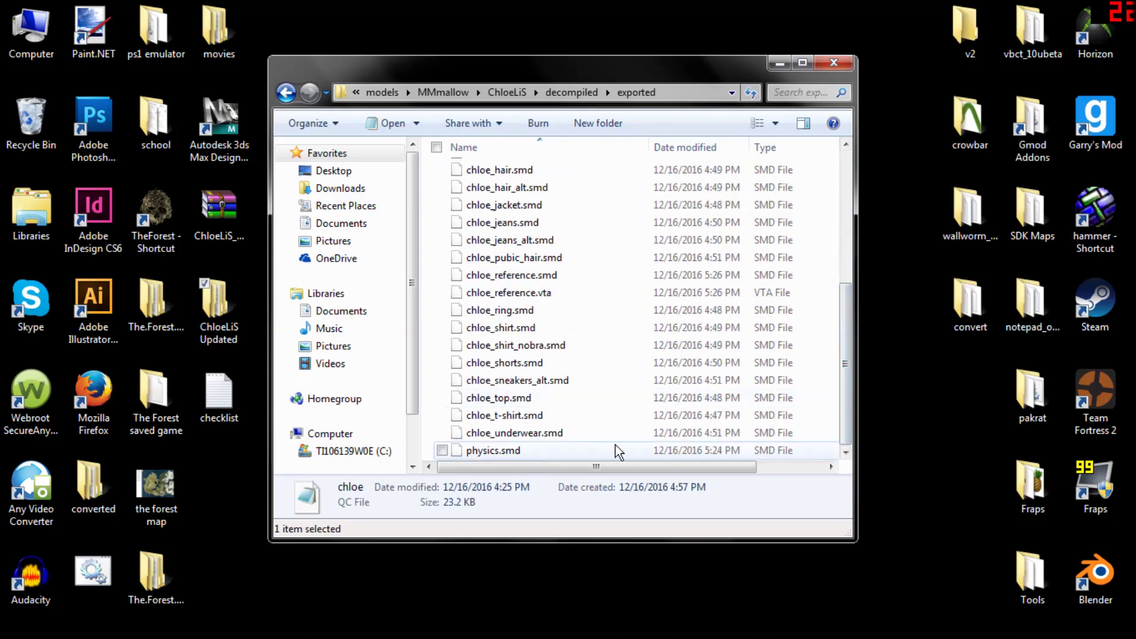
scroll(830, 334, up, 10)
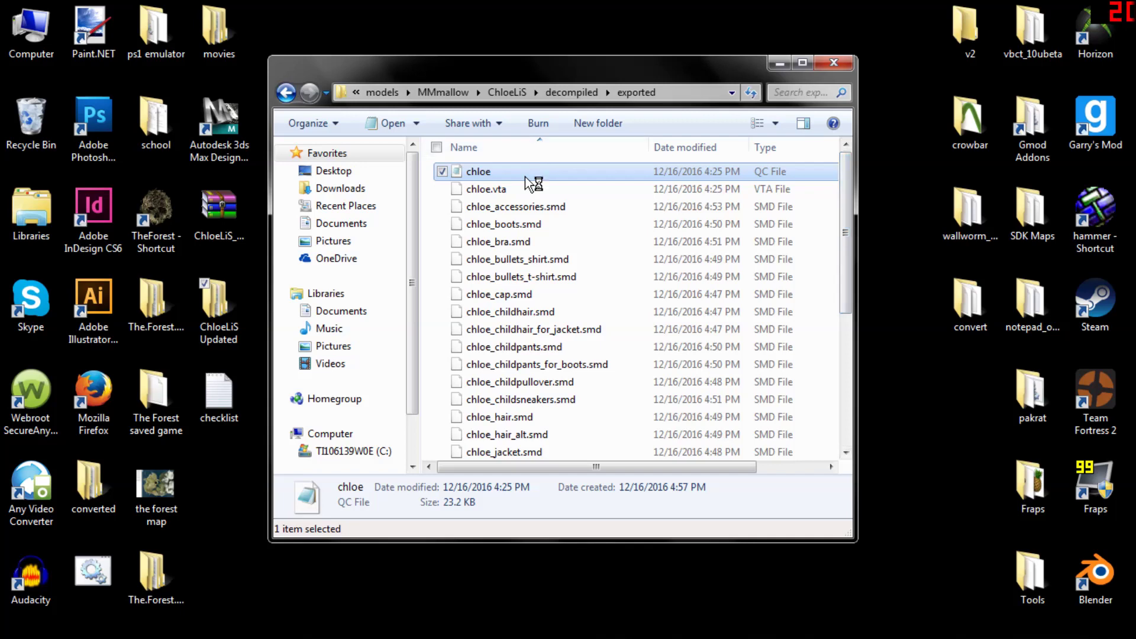
- Open the chloe QC file in Notepad, close the folder window and go to the ragdoll sequence at the file's end
double_click(535, 172)
mouse_move(506, 78)
mouse_down()
mouse_move(469, 76)
mouse_move(495, 67)
mouse_up()
drag(747, 69, 787, 51)
click(874, 51)
drag(622, 114, 596, 491)
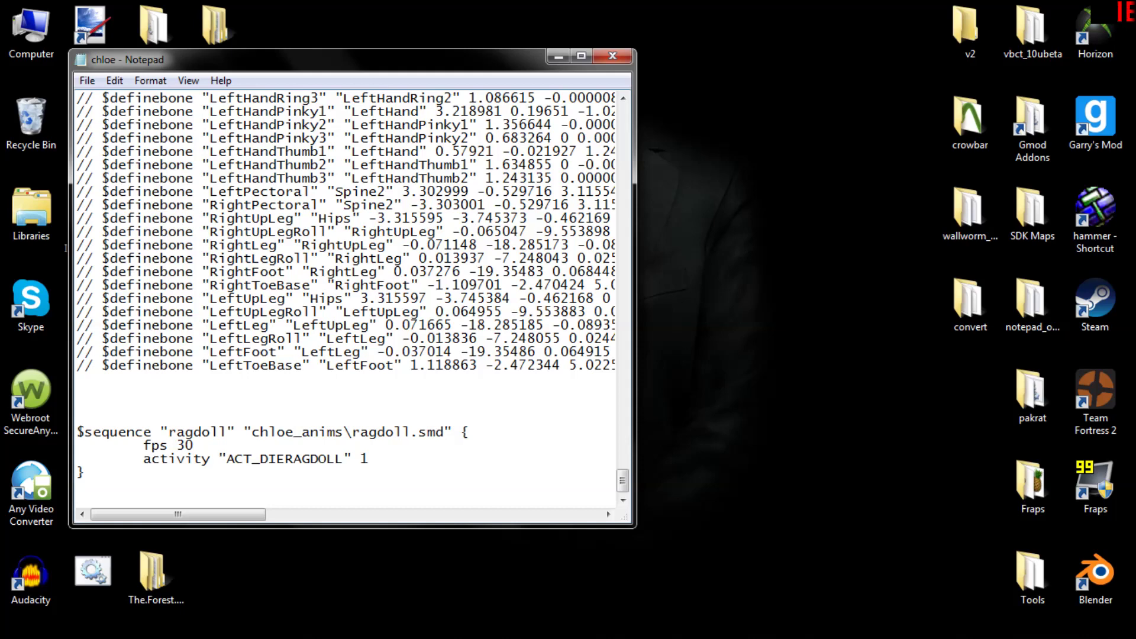
- Copy the $collisionjoints block, down to its $rootbone line, from the christie_cop less bones file and return to the chloe file
mouse_move(536, 618)
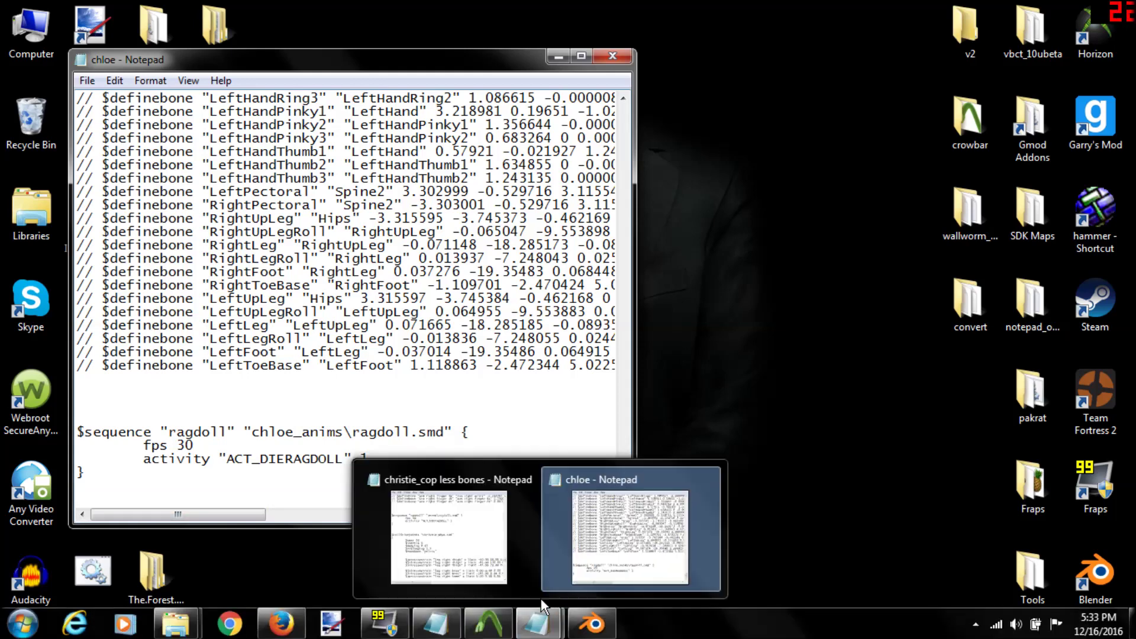
click(449, 532)
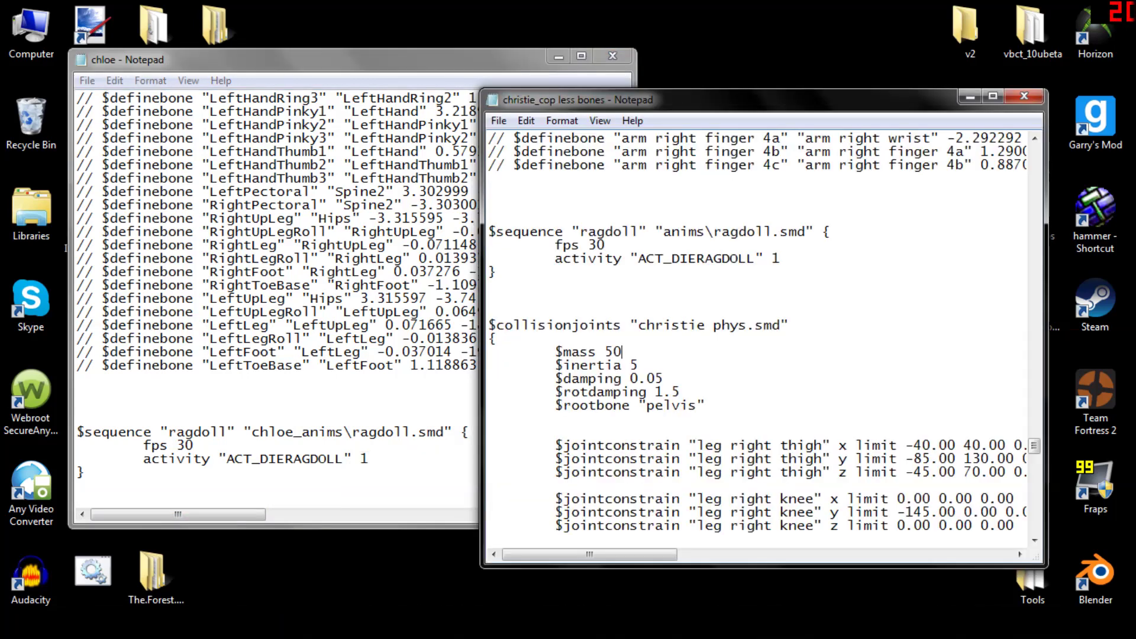
mouse_move(490, 325)
mouse_down()
mouse_move(492, 431)
mouse_move(489, 326)
mouse_up()
key(ctrl+c)
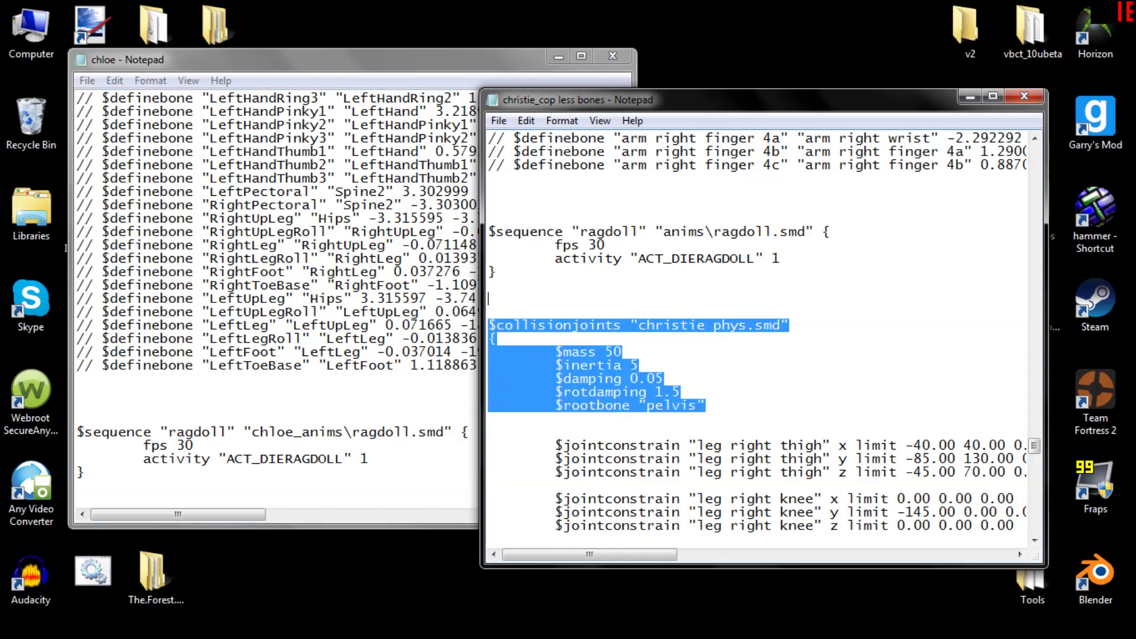
key(alt+Tab)
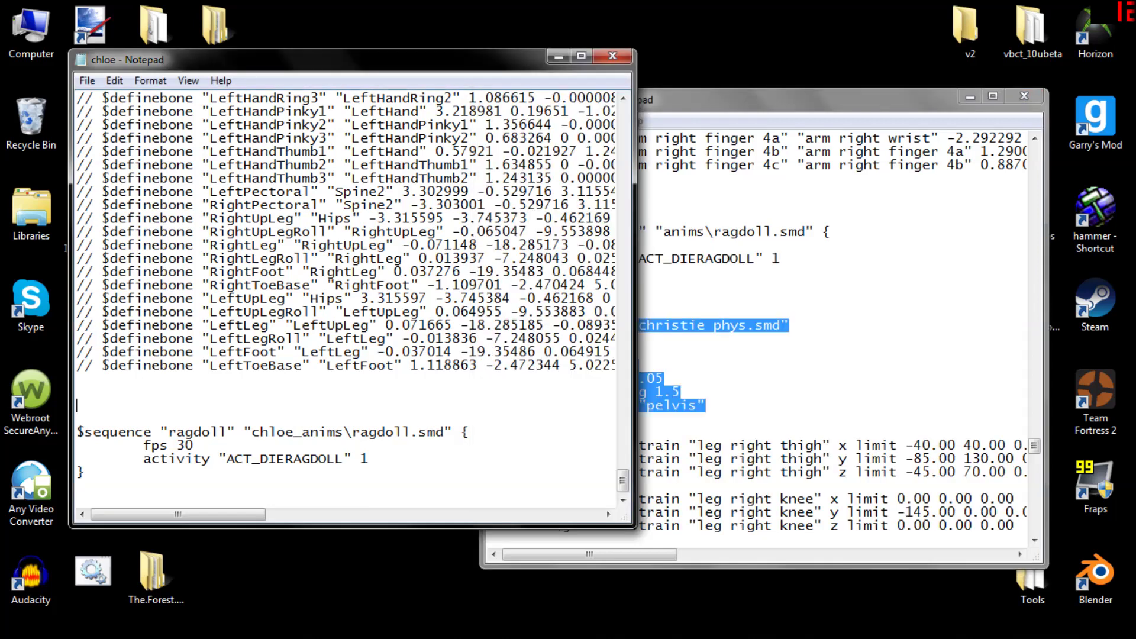
key(Return)
key(ctrl+v)
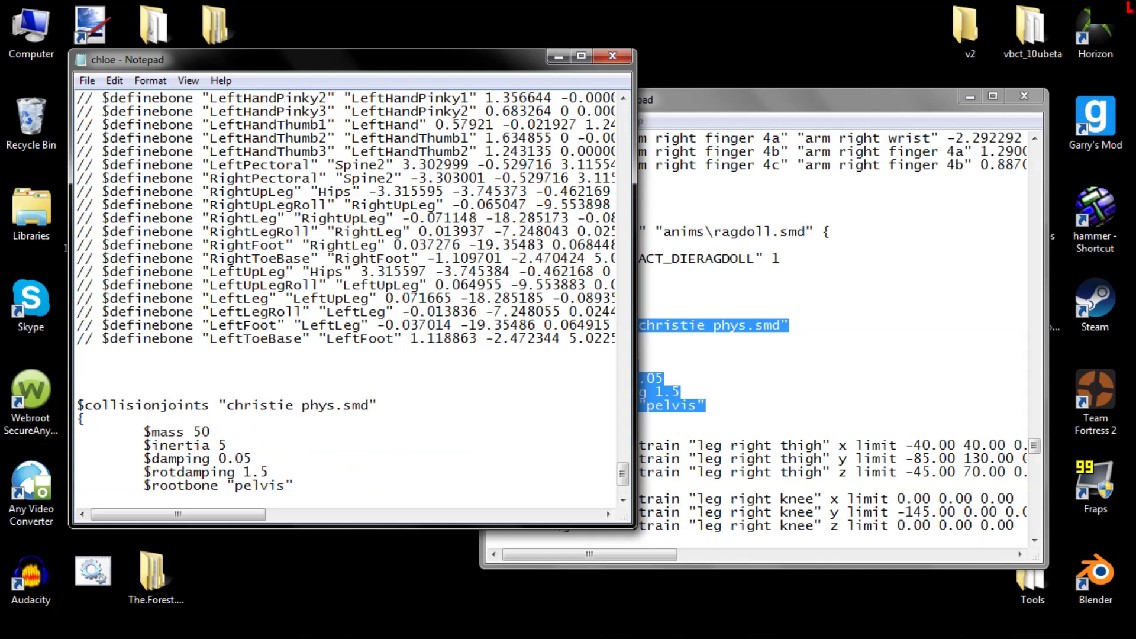
drag(622, 475, 623, 481)
drag(299, 380, 24, 278)
key(Delete)
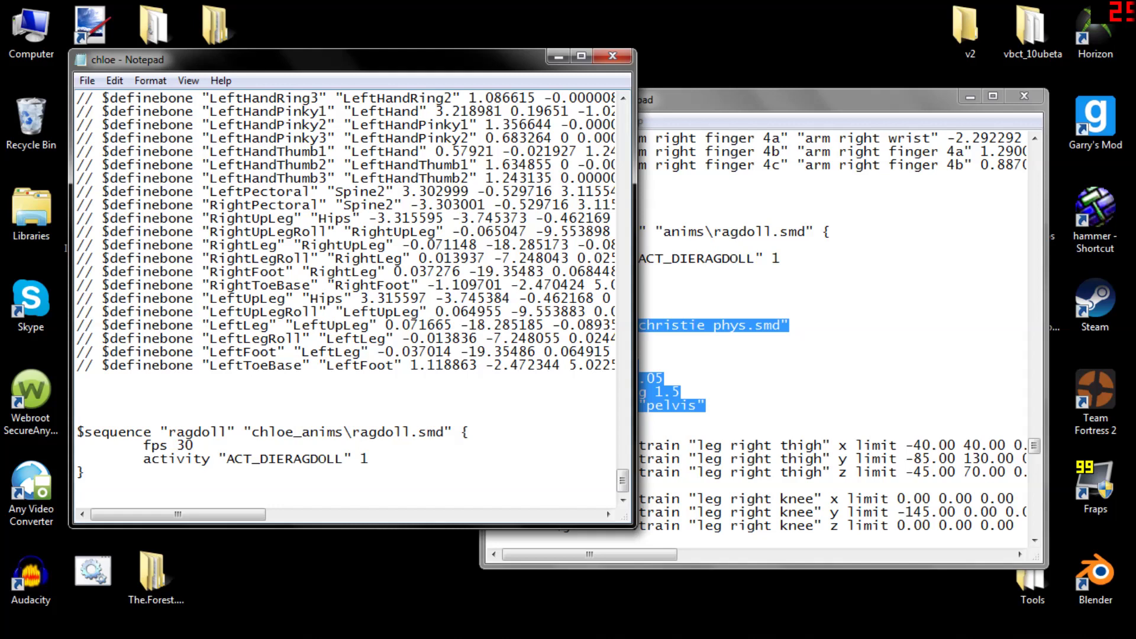
- Paste the $collisionjoints block below the ragdoll sequence, with physics.smd as its mesh file and "hip" as its root bone
key(ctrl+v)
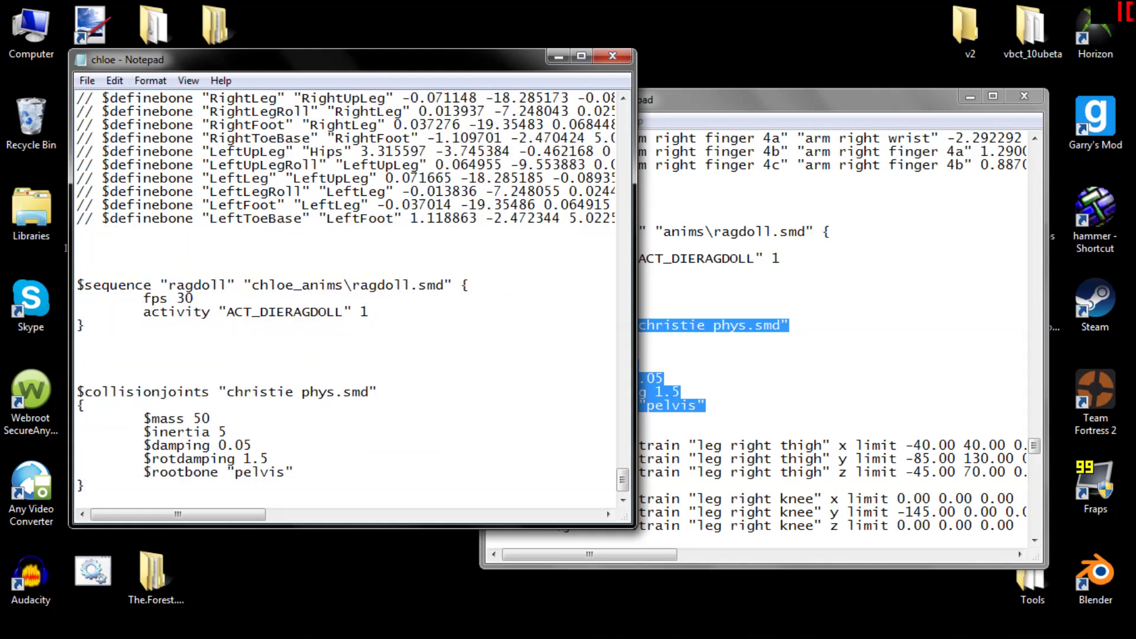
drag(335, 392, 235, 391)
text(physics)
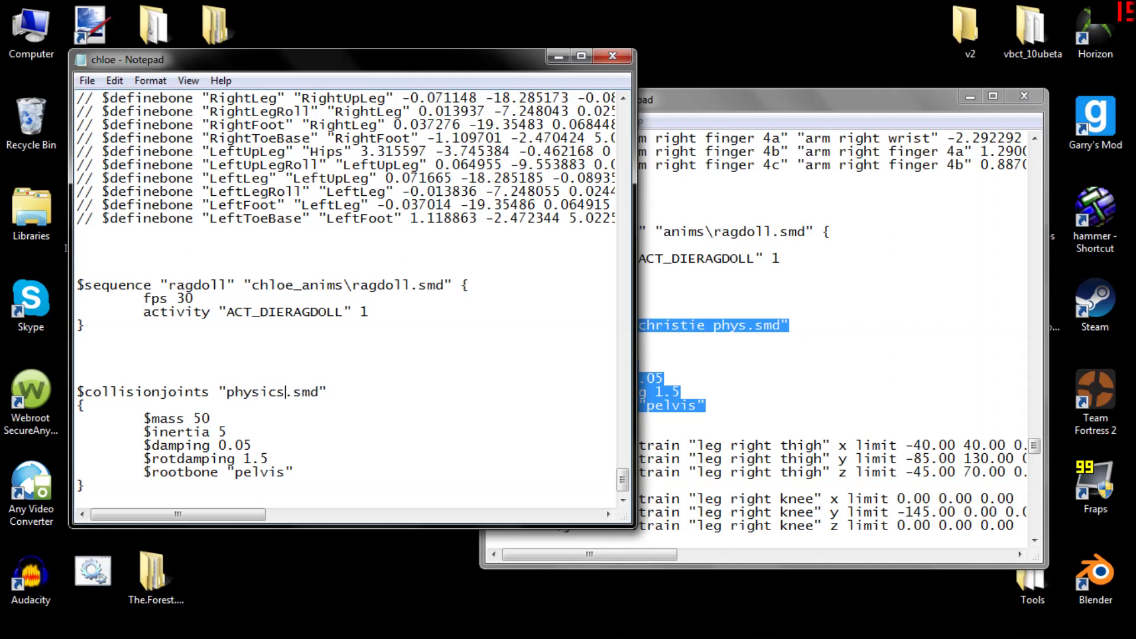
drag(286, 472, 244, 472)
text(hip)
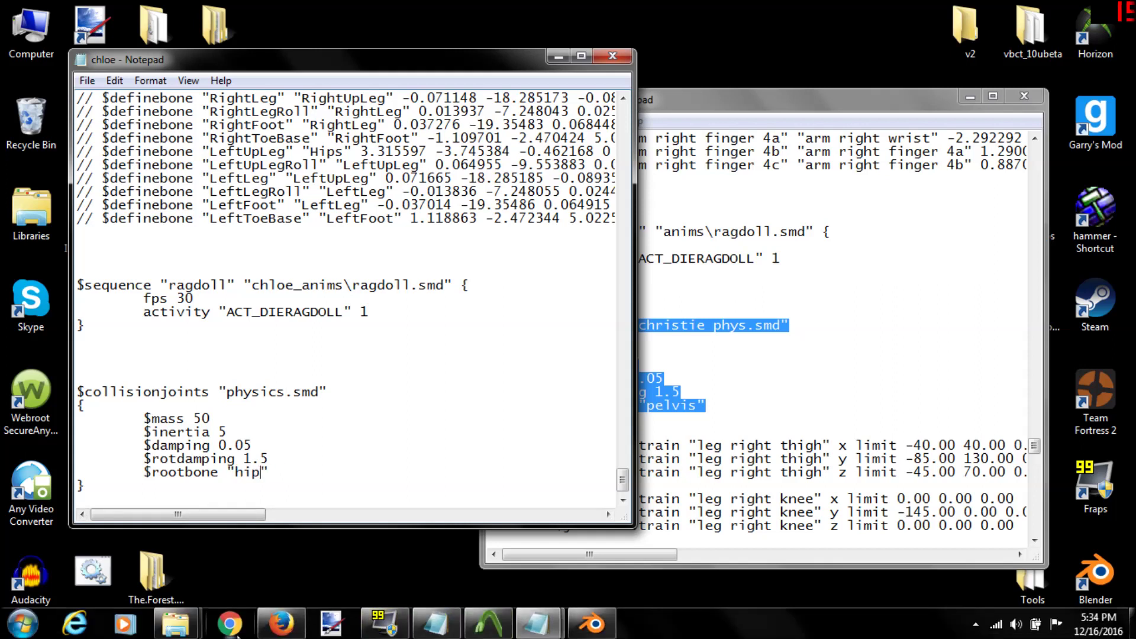
click(77, 365)
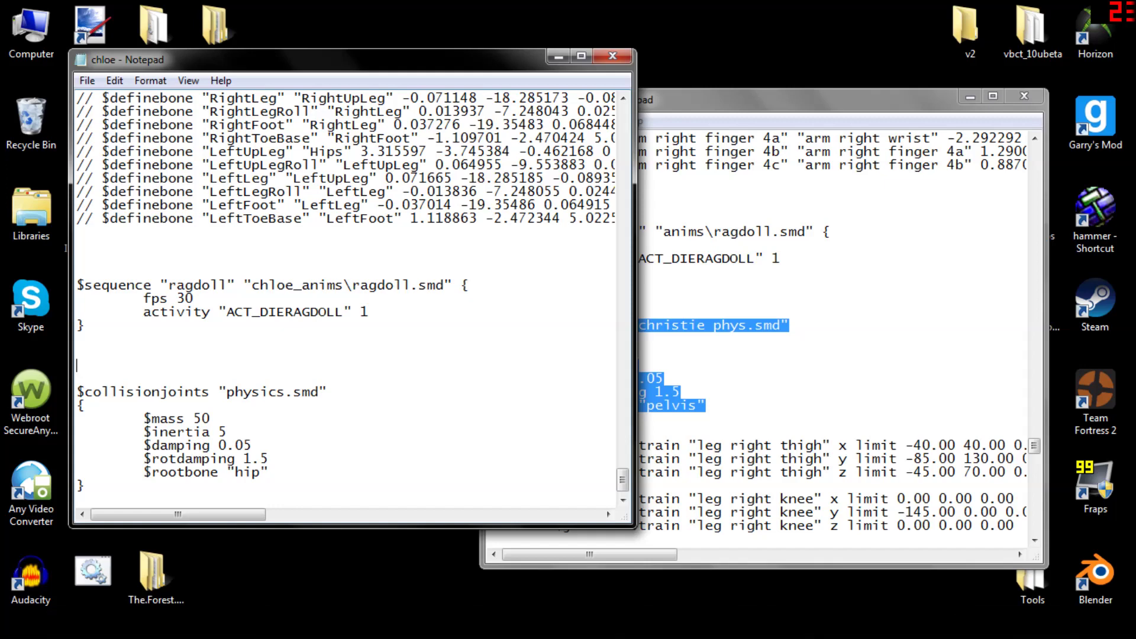
- Close the christie_cop less bones file and save the edited chloe QC file
click(1021, 106)
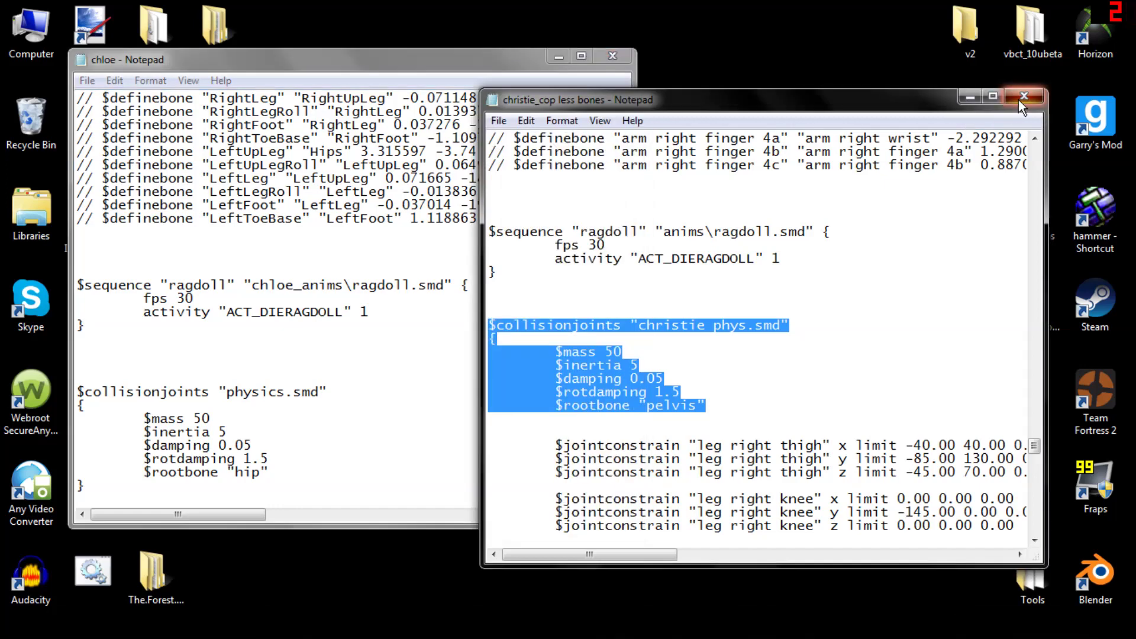
click(1021, 106)
drag(403, 61, 652, 65)
click(339, 86)
click(364, 141)
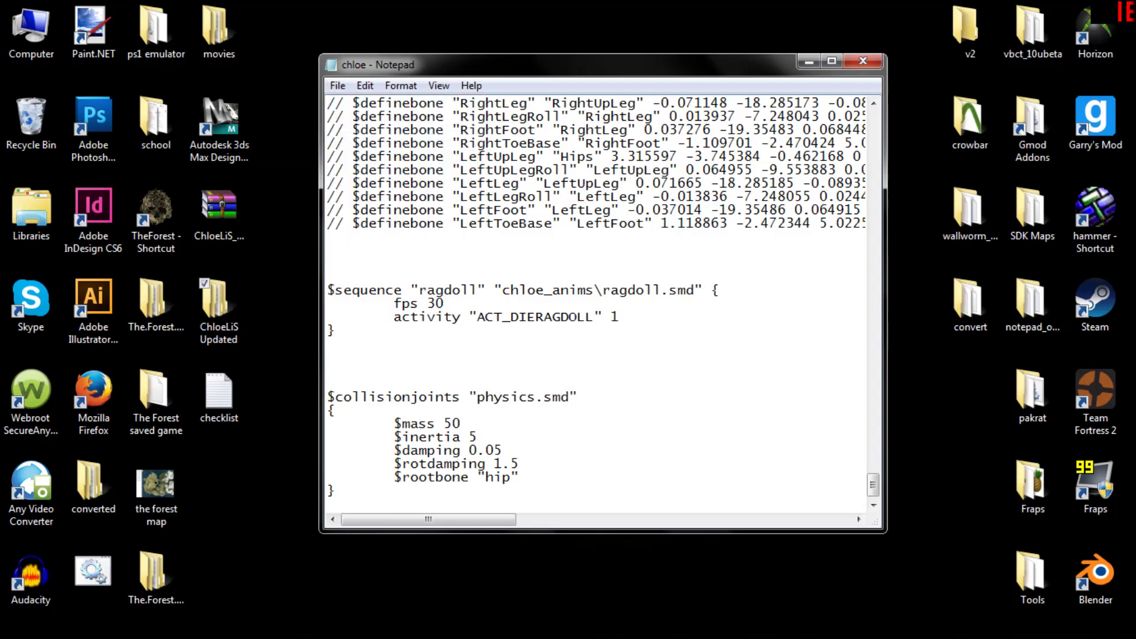
mouse_move(872, 485)
mouse_down()
mouse_move(874, 216)
mouse_move(874, 486)
mouse_up()
drag(669, 54, 513, 48)
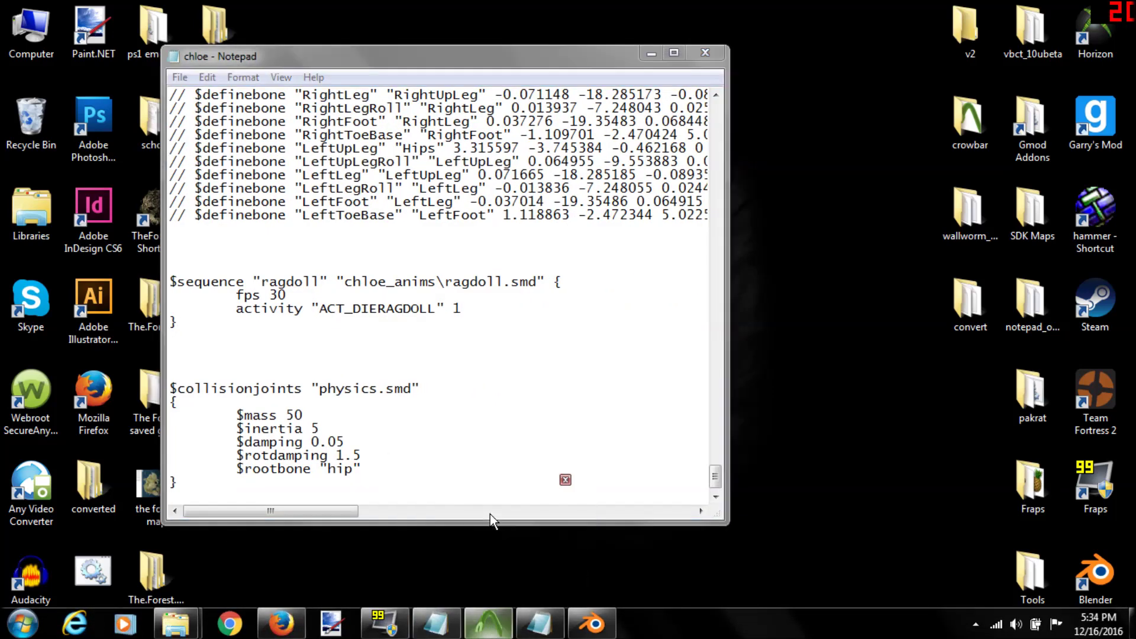
- Switch to Crowbar and close the chloe QC file in Notepad
click(488, 623)
drag(476, 56, 451, 121)
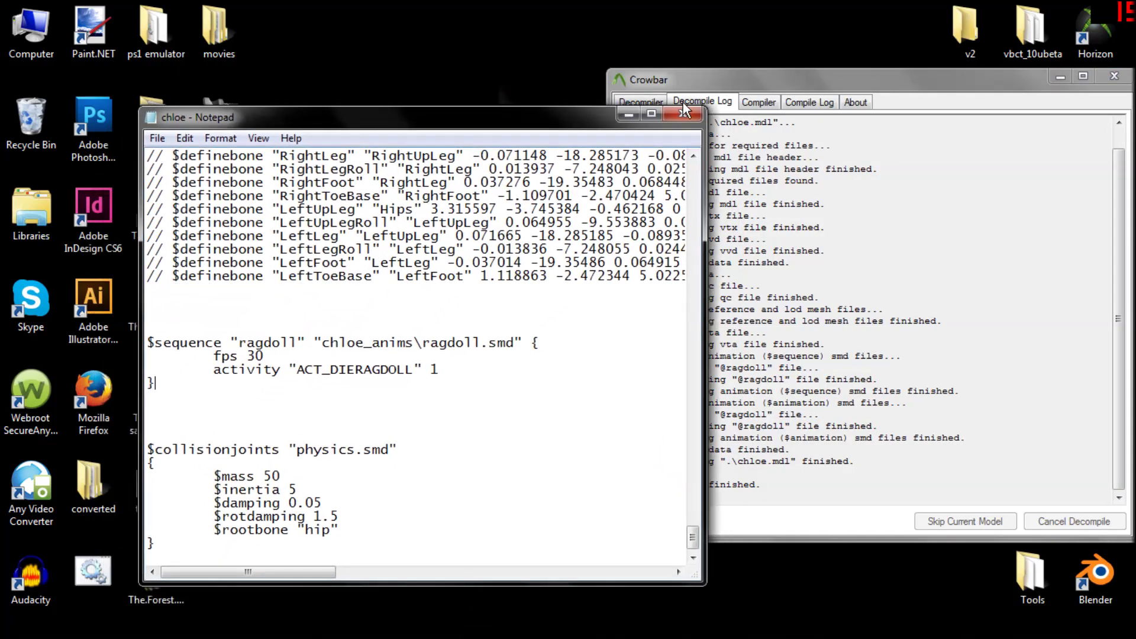
click(684, 111)
- Open the ChloeLiS Updated\models\MMmallow\ChloeLiS\decompiled\exported folder and place its window beside Crowbar
double_click(222, 312)
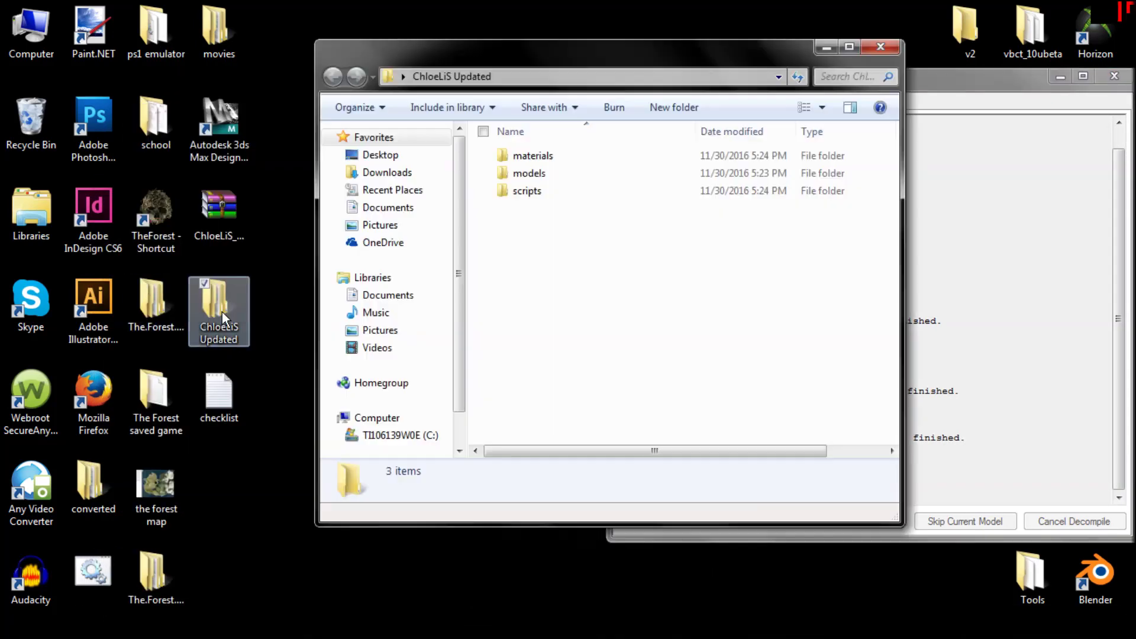
double_click(525, 166)
double_click(530, 158)
double_click(531, 158)
double_click(531, 158)
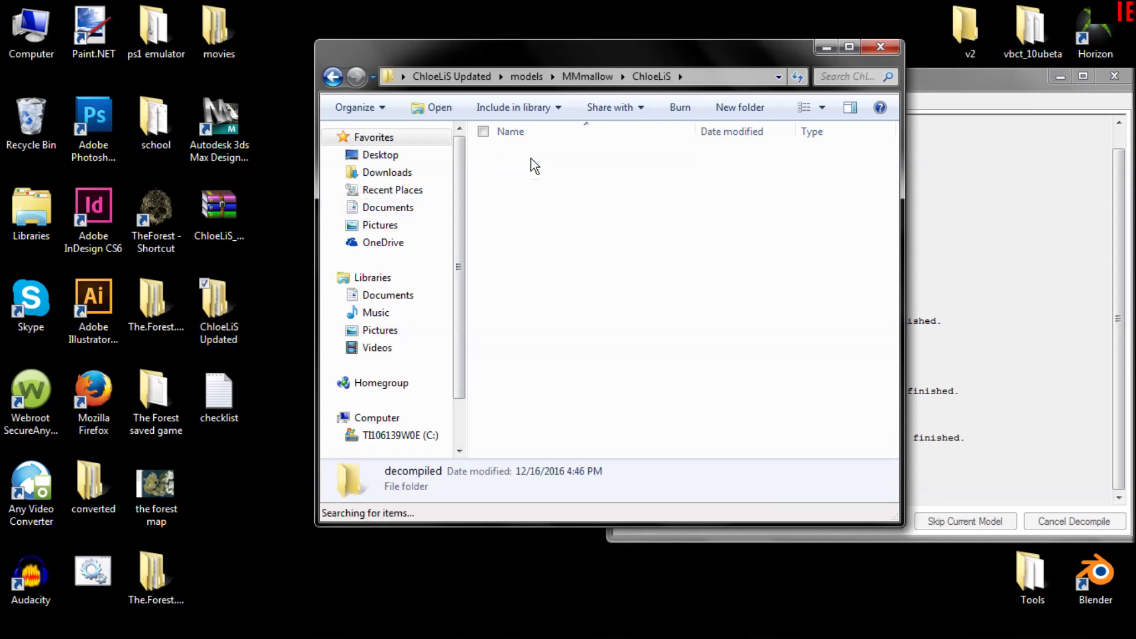
double_click(530, 155)
drag(595, 46, 323, 45)
- Load the chloe QC file into Crowbar's compiler, compile it and check the log for errors
click(759, 102)
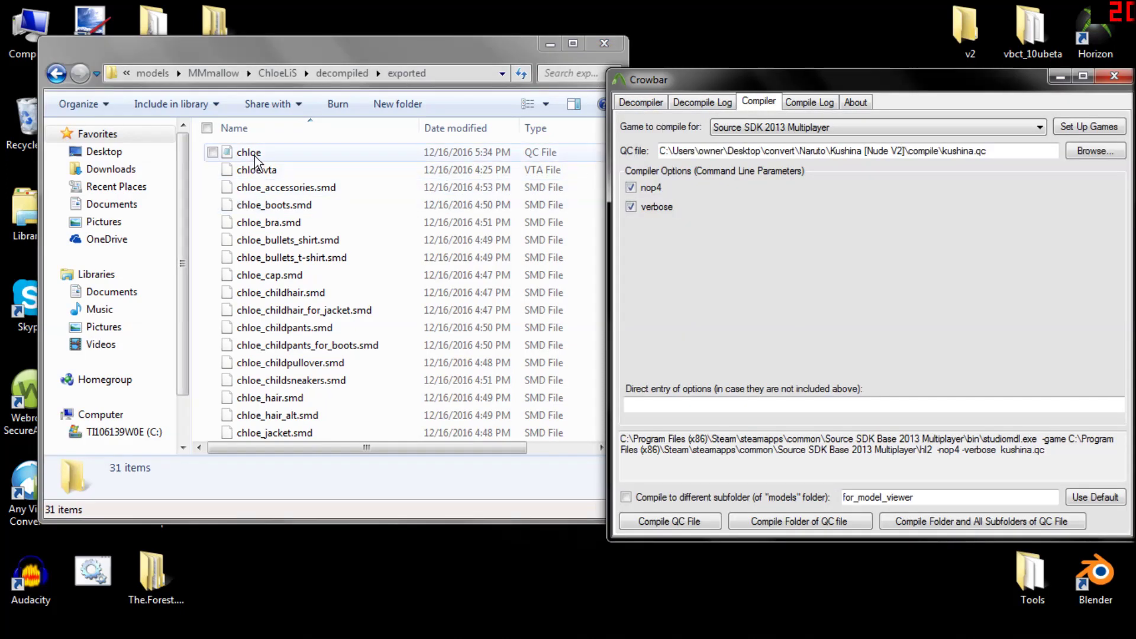
click(251, 154)
drag(248, 152, 639, 237)
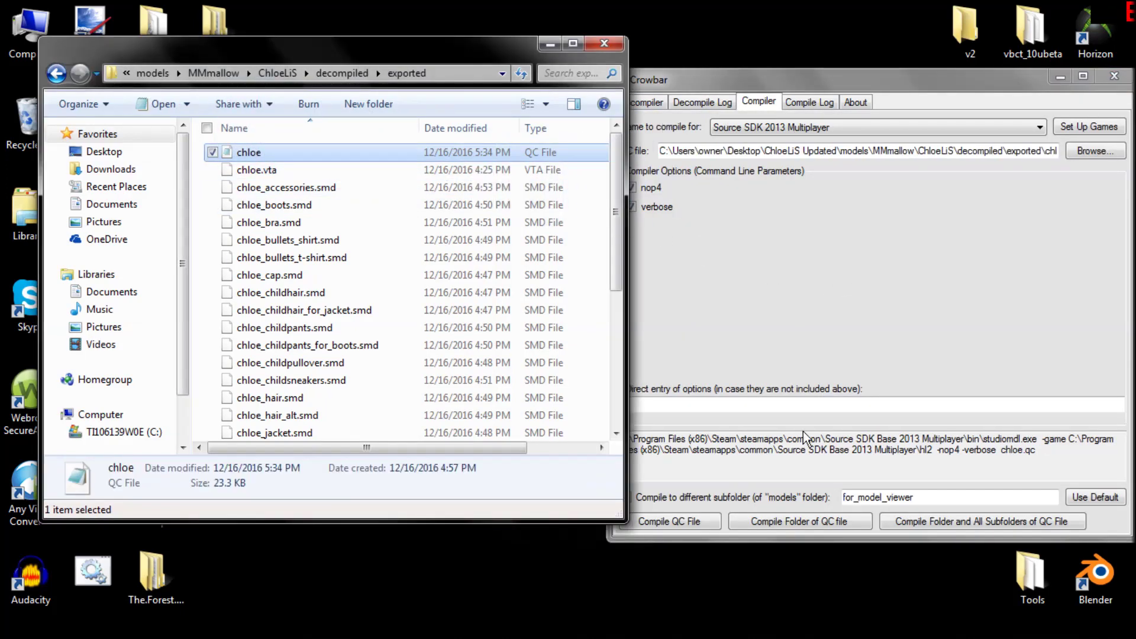
click(688, 523)
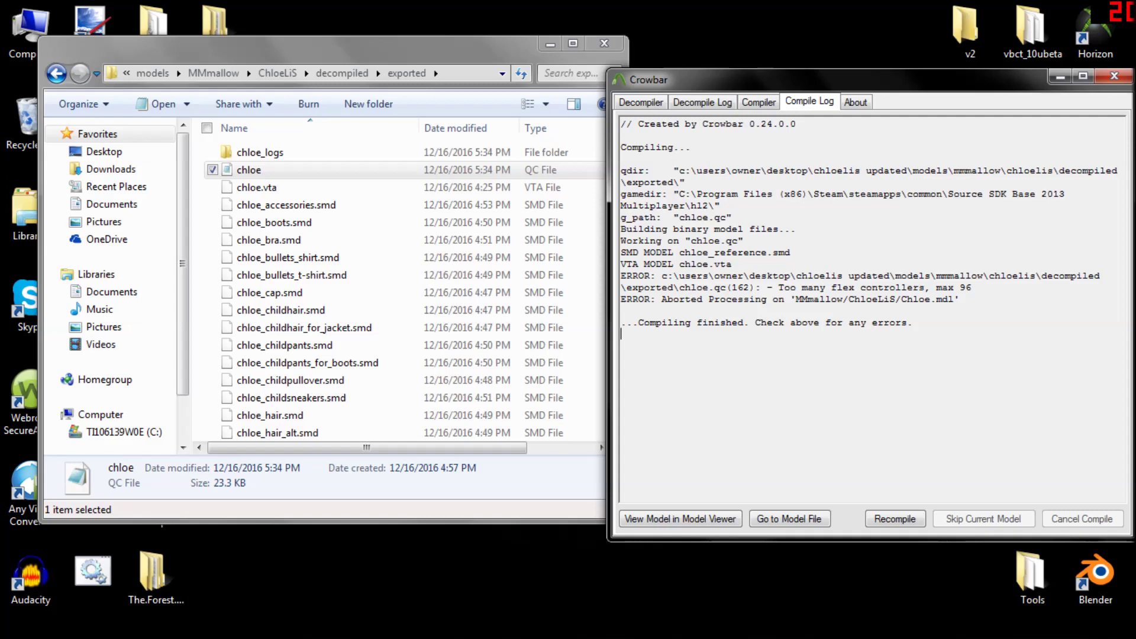
drag(855, 287, 924, 287)
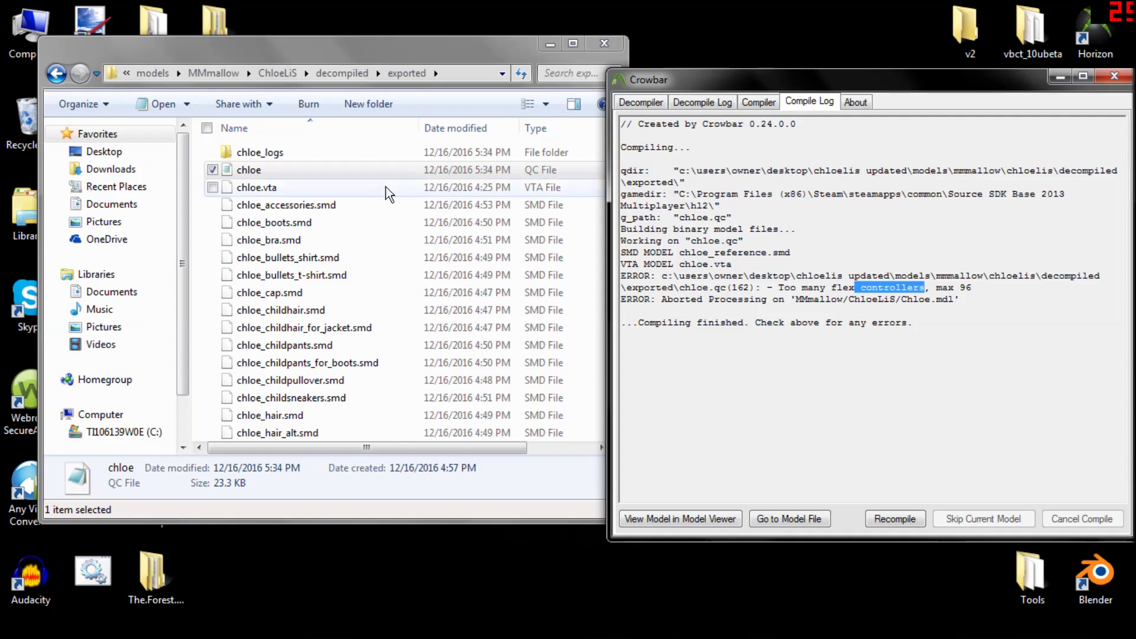
- Open the chloe QC file in Notepad++, dismiss the plugin updates and arrange the window beside Crowbar's compile log
click(325, 175)
right_click(321, 175)
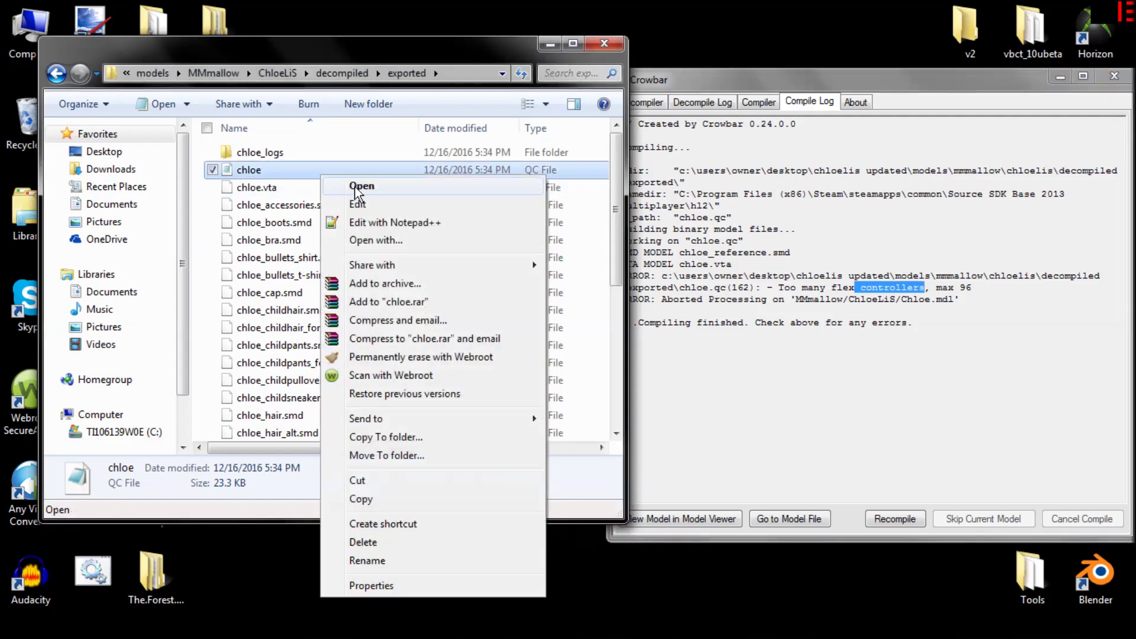
click(410, 223)
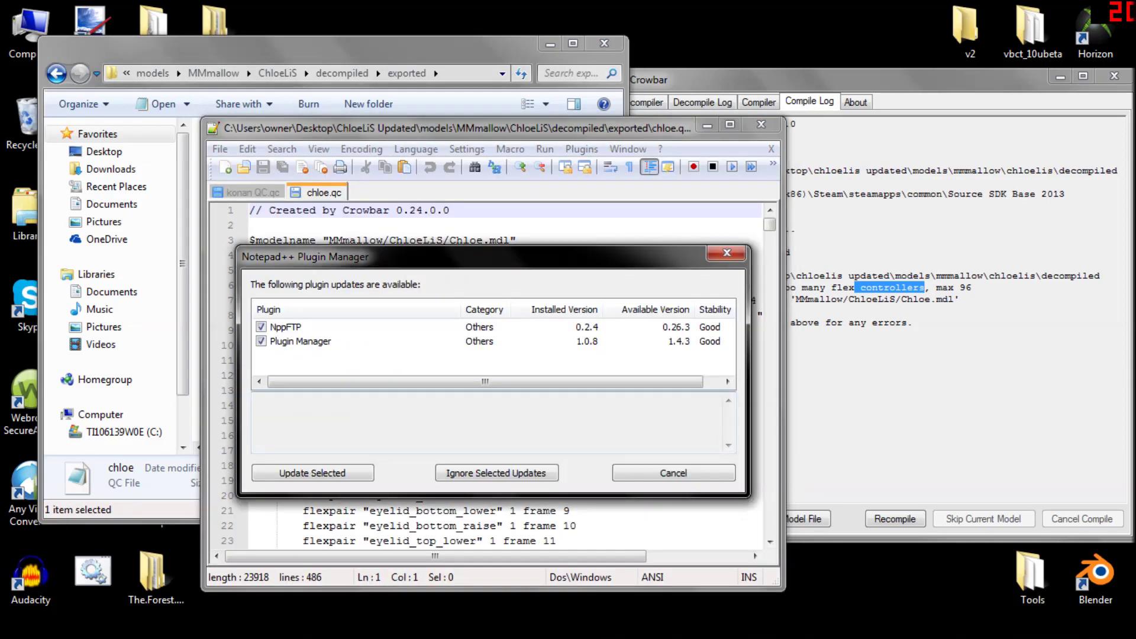
click(727, 253)
click(898, 82)
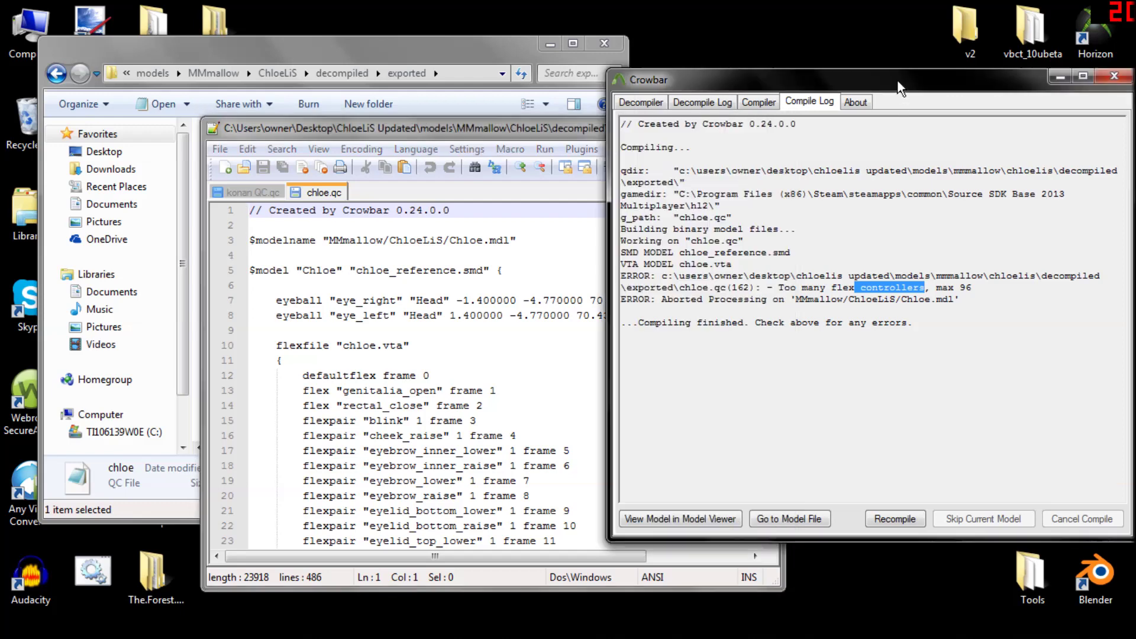
drag(898, 86, 953, 81)
drag(793, 293, 789, 283)
click(787, 282)
drag(495, 133, 462, 52)
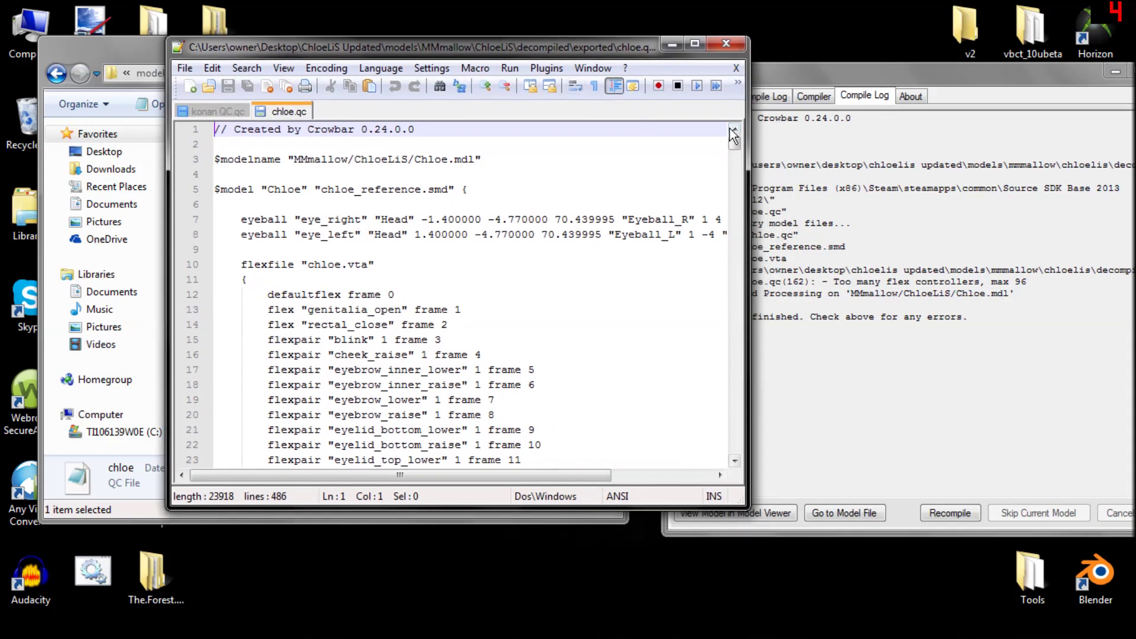
- Examine the flexcontroller lines from line 162 to 166 of chloe.qc, where the compile error points
drag(737, 147, 740, 250)
drag(241, 249, 548, 249)
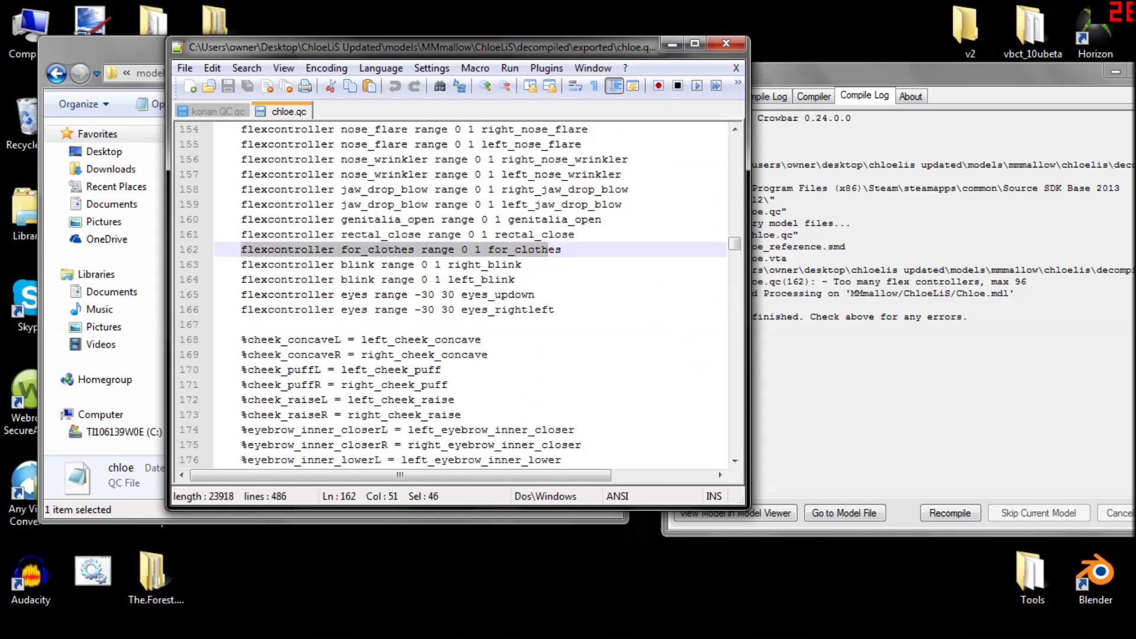
drag(555, 310, 241, 250)
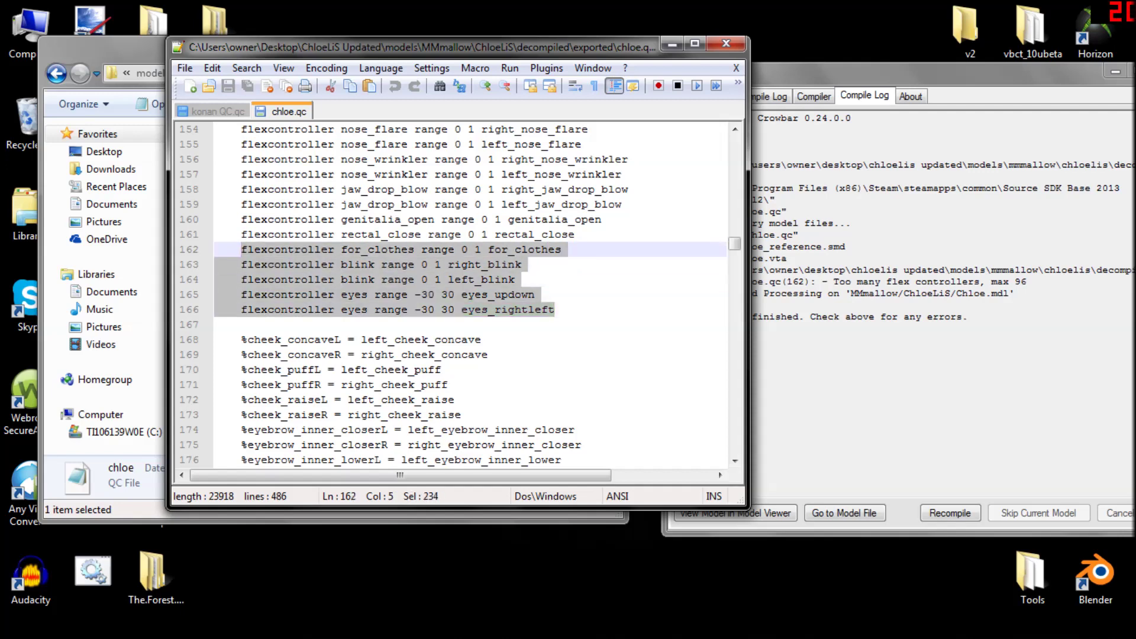
click(670, 236)
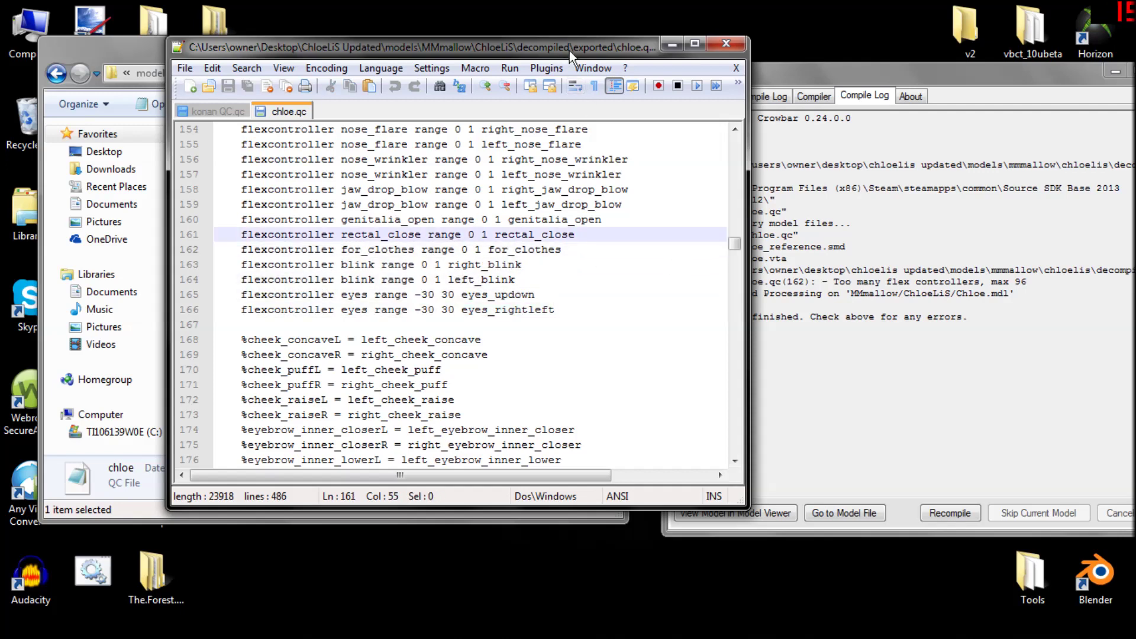
drag(559, 44, 611, 101)
mouse_move(787, 307)
mouse_down()
mouse_move(804, 268)
mouse_move(806, 307)
mouse_up()
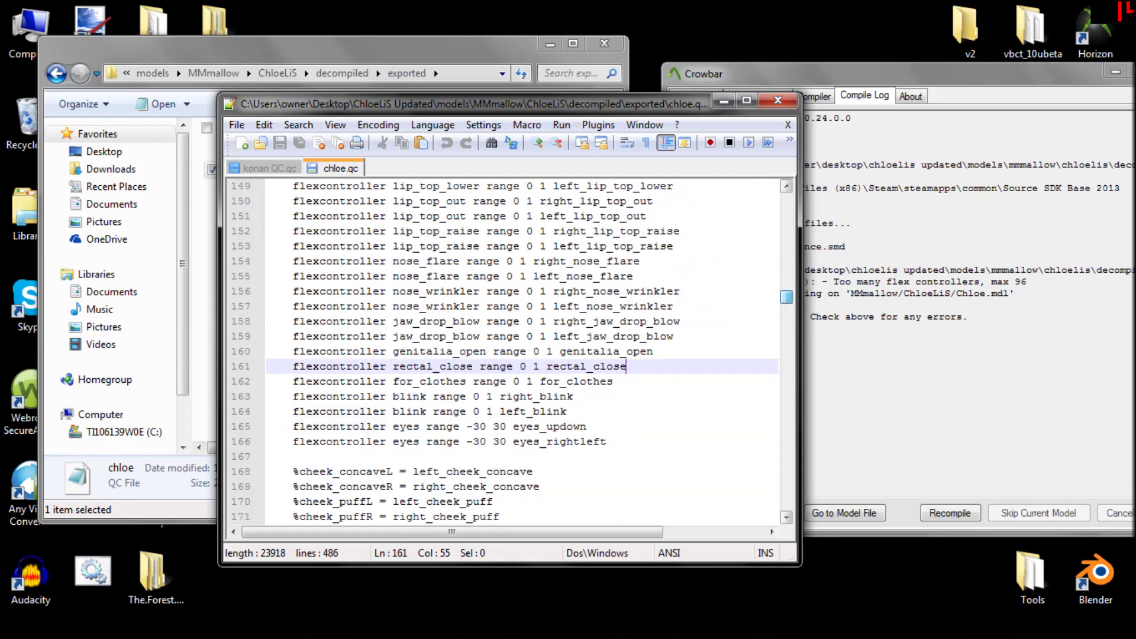
- Comment out the right and left nose_wrinkler flexcontroller lines 156 and 157 with //
click(269, 307)
text(//)
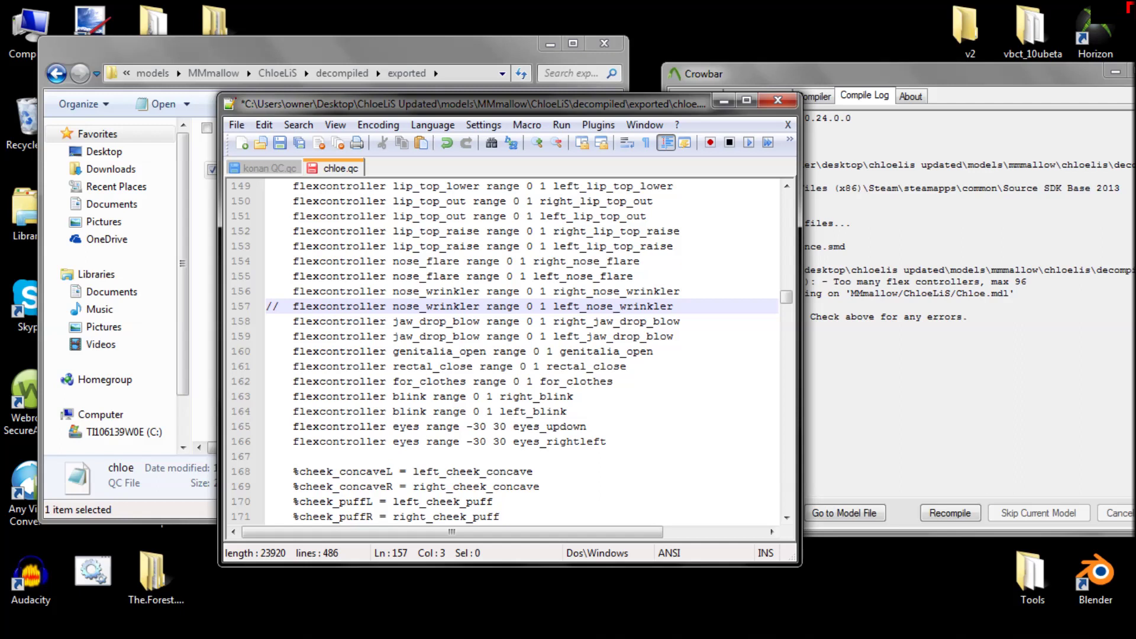
key(Up)
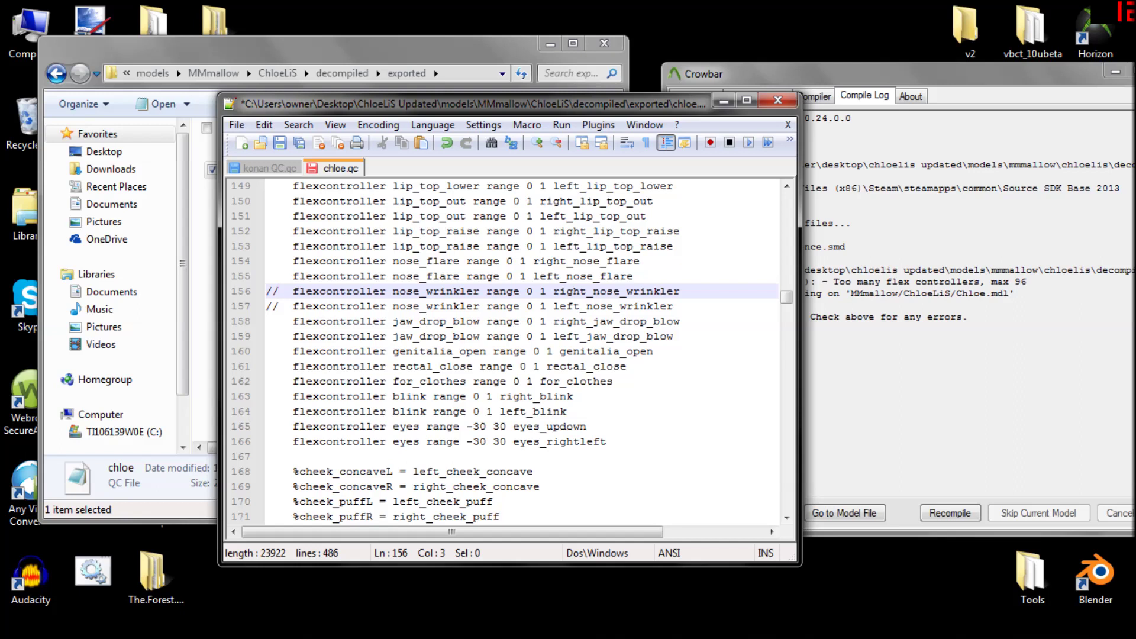
drag(675, 306, 246, 313)
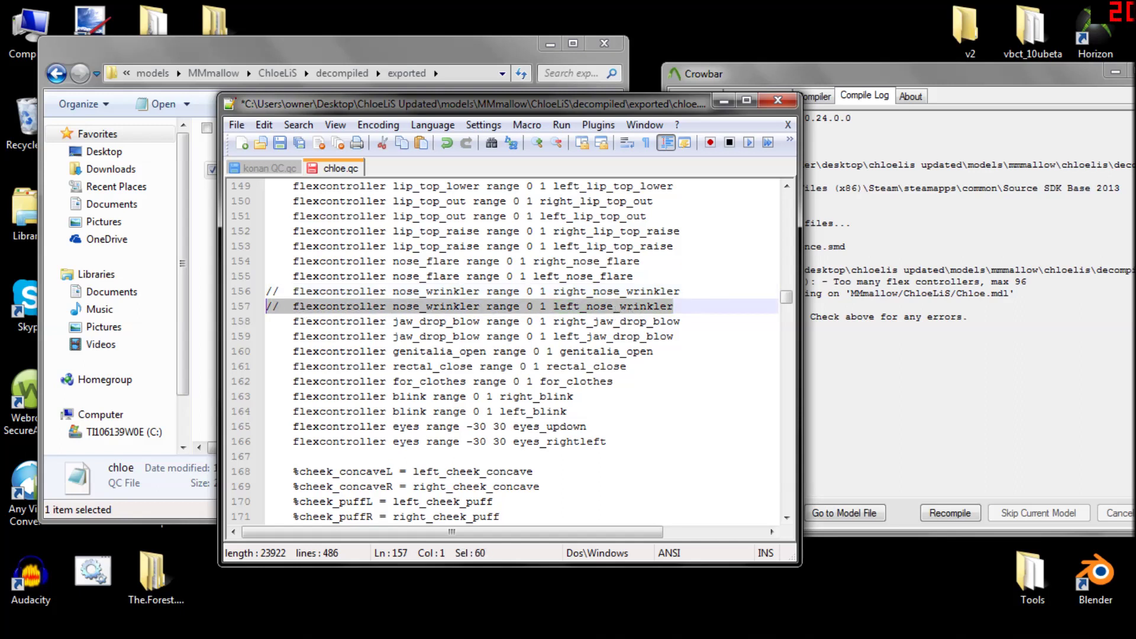
click(531, 306)
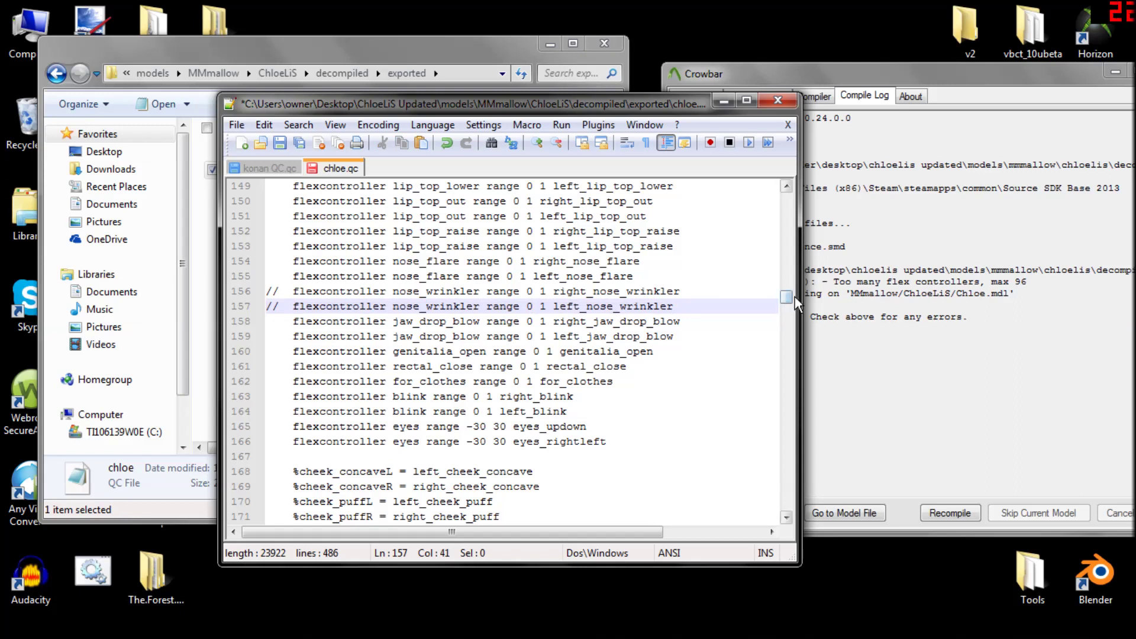
- Comment out the right and left cheek_concave flexcontroller lines 66 and 67 with //
drag(787, 296, 806, 243)
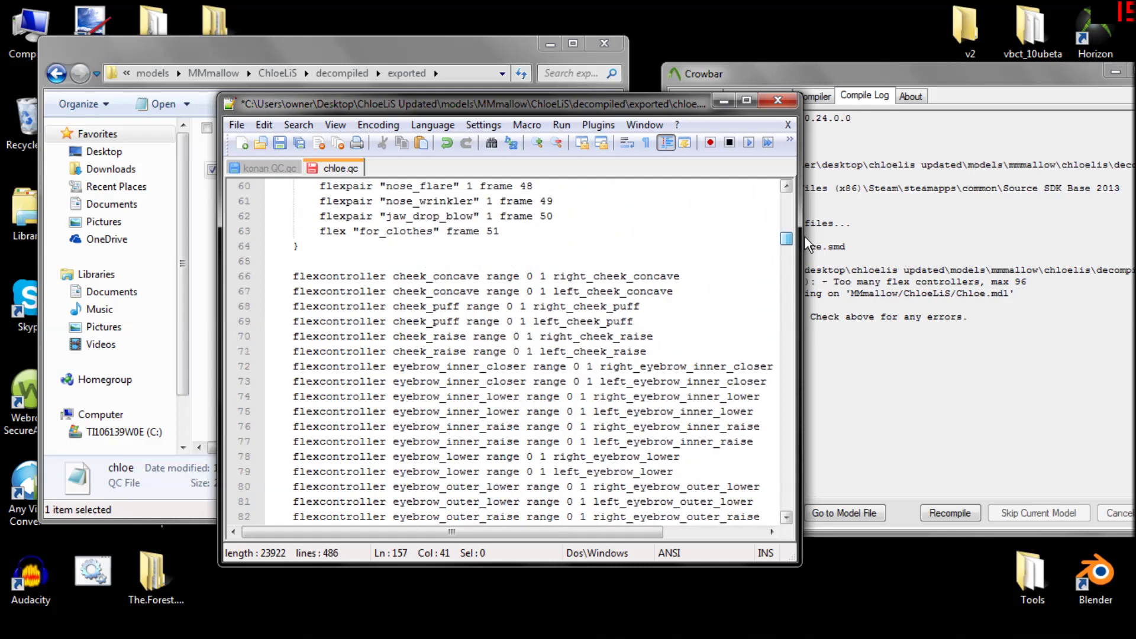
drag(806, 238, 807, 238)
click(268, 261)
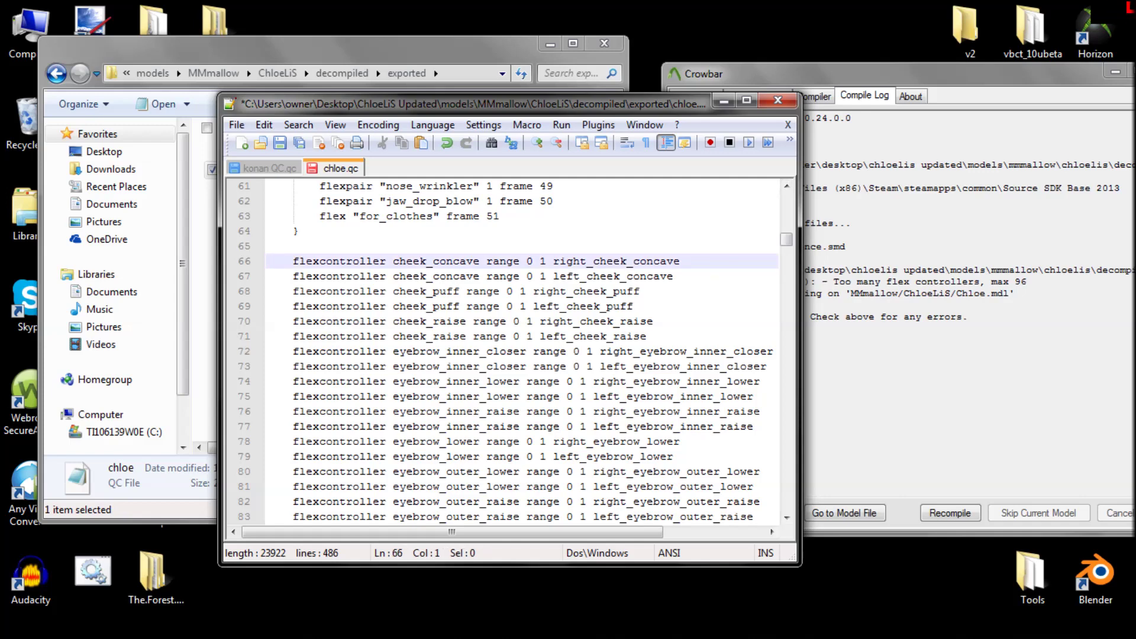
key(Down)
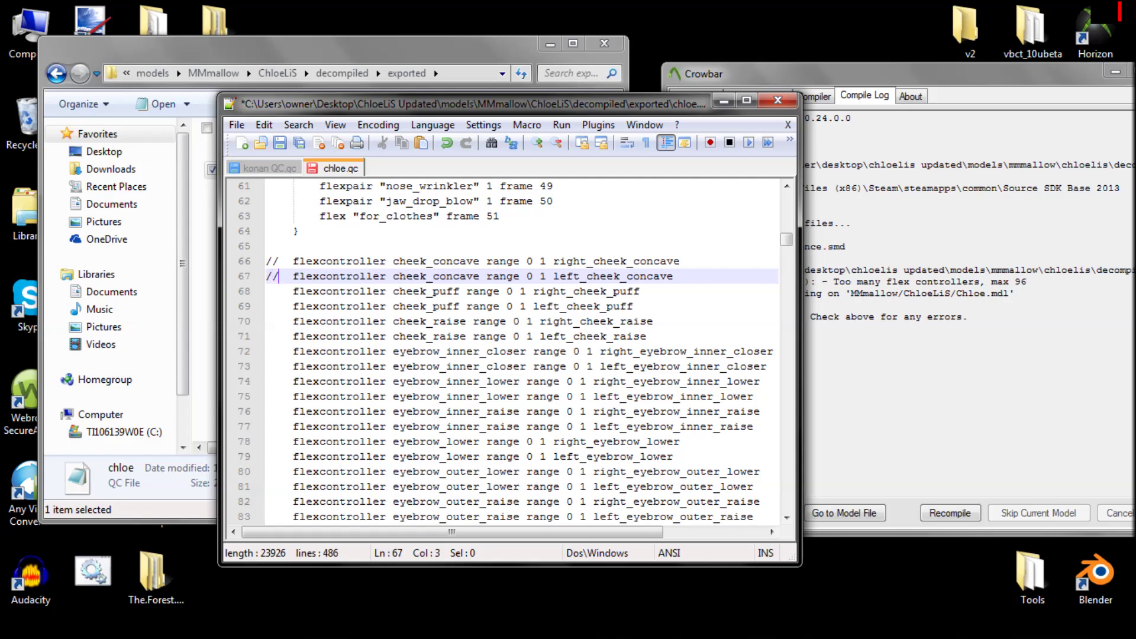
- Save chloe.qc and recompile the model in Crowbar to check the flex controller count
drag(789, 245, 804, 295)
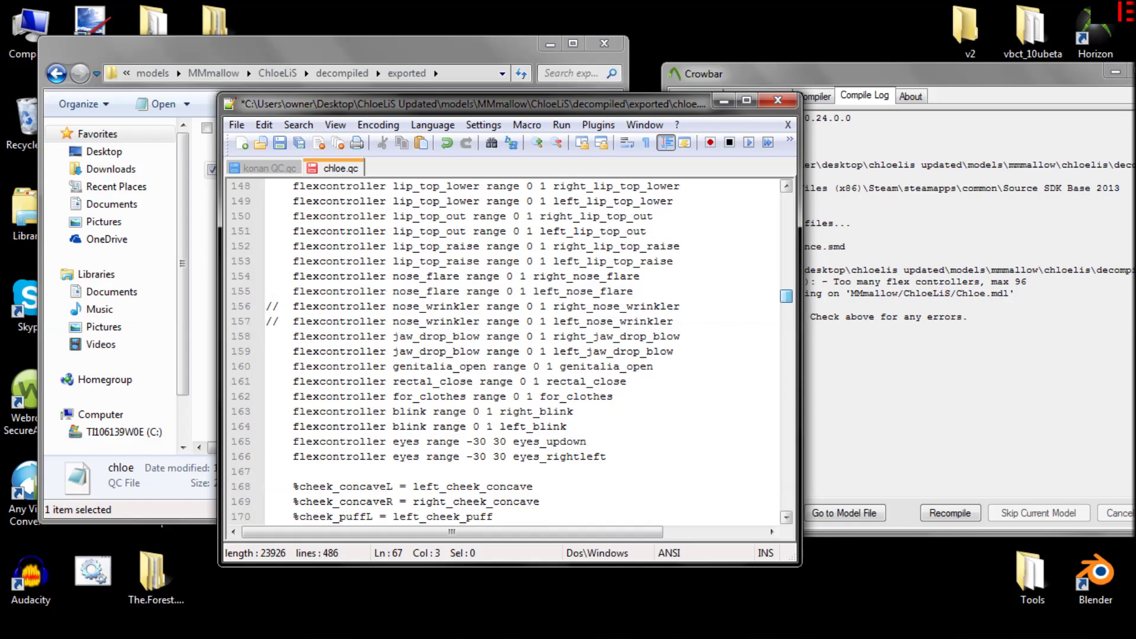
click(236, 124)
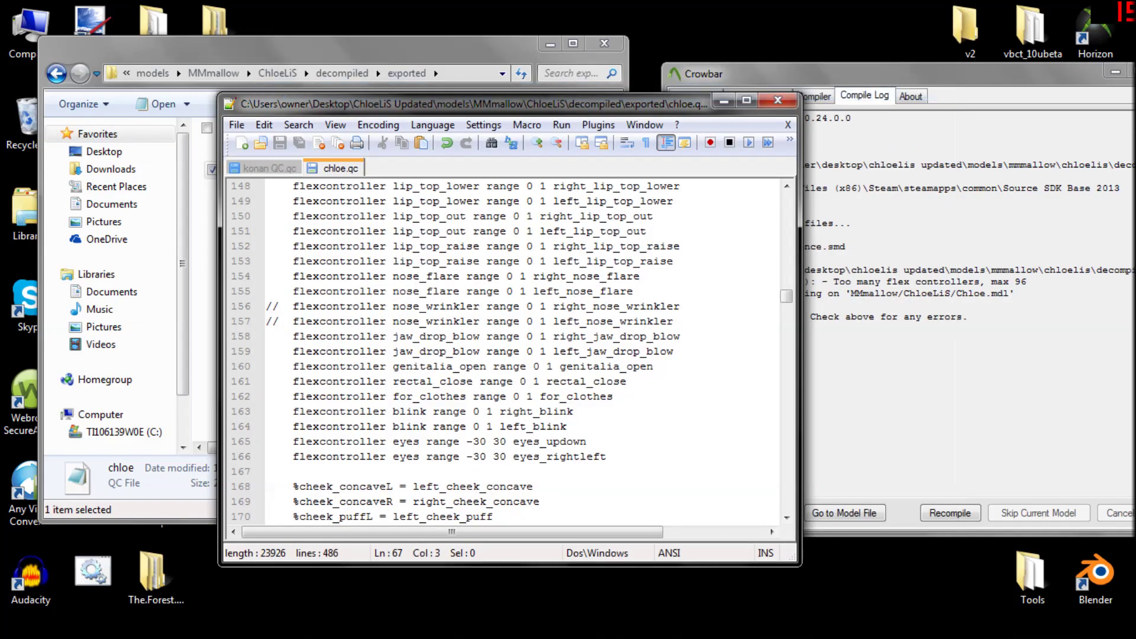
click(949, 513)
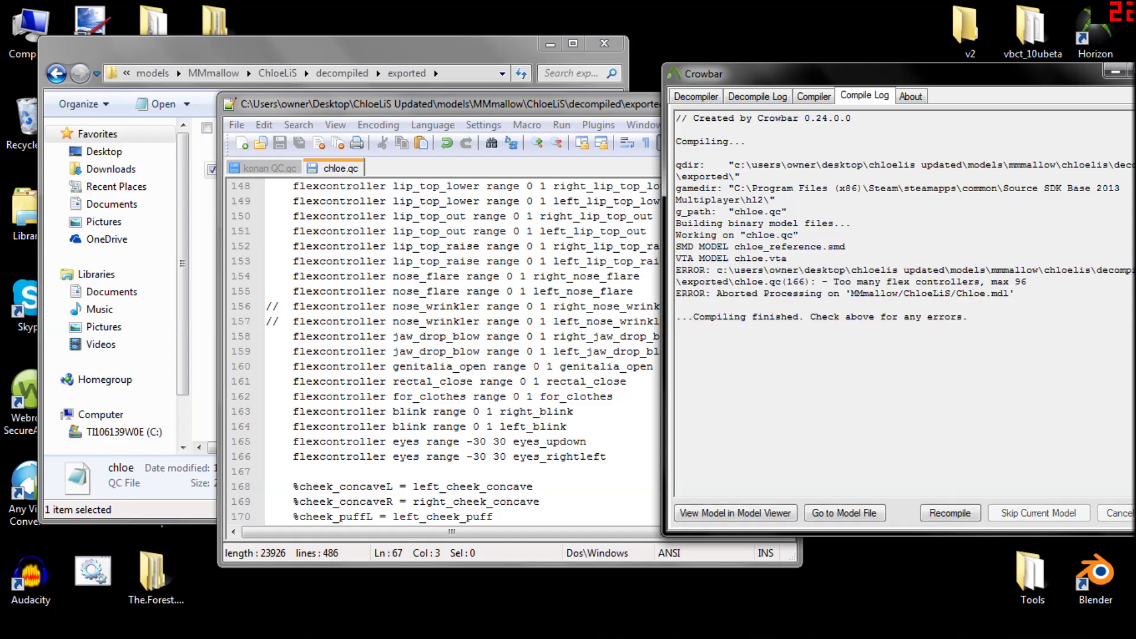
- Comment out the left and right nose_flare flexcontroller lines 155 and 154 with //
click(312, 456)
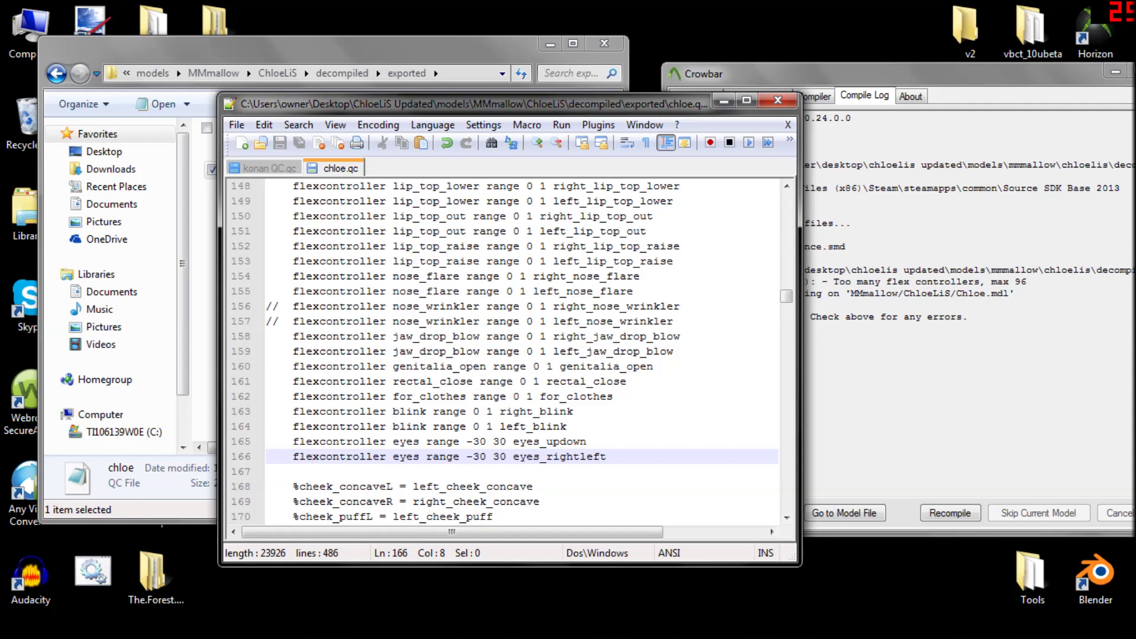
click(566, 427)
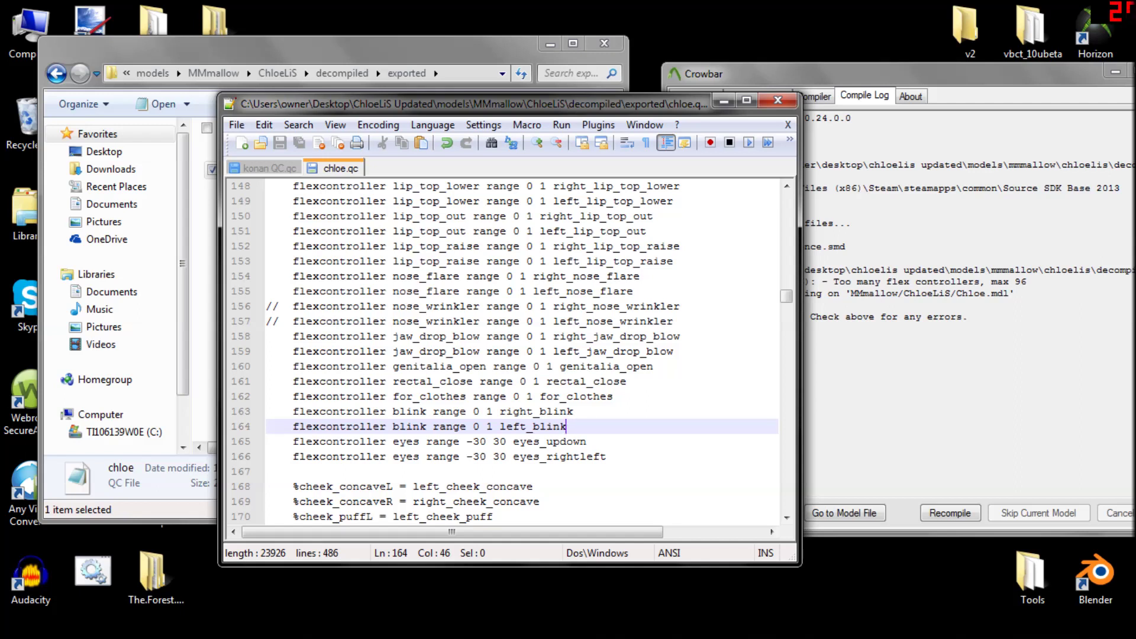
click(267, 291)
text(//)
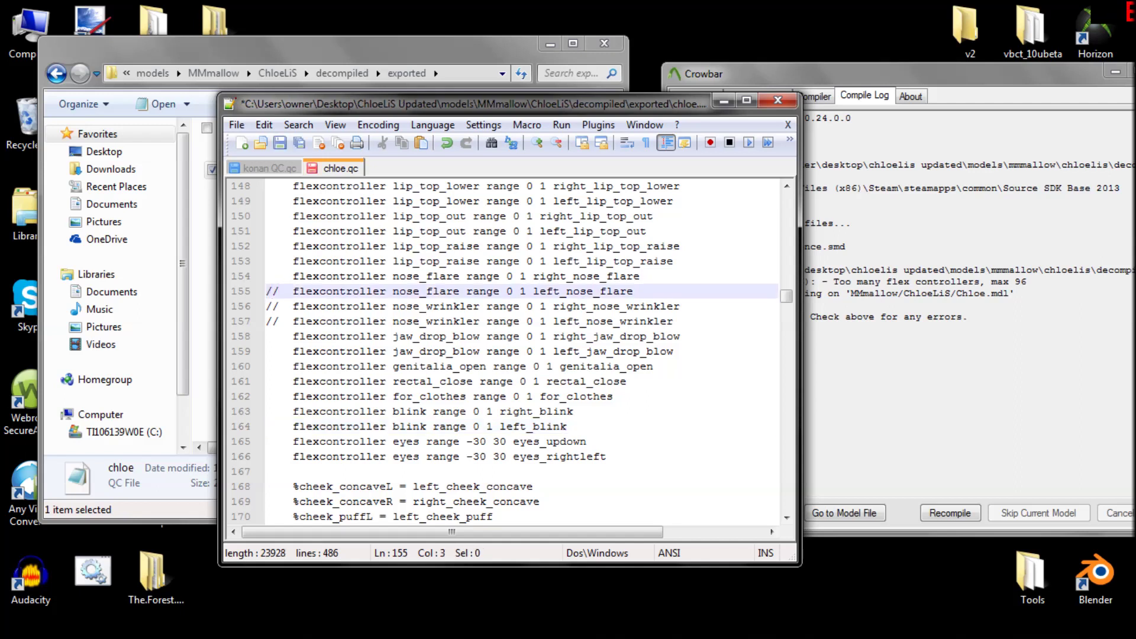
key(Up)
key(Left)
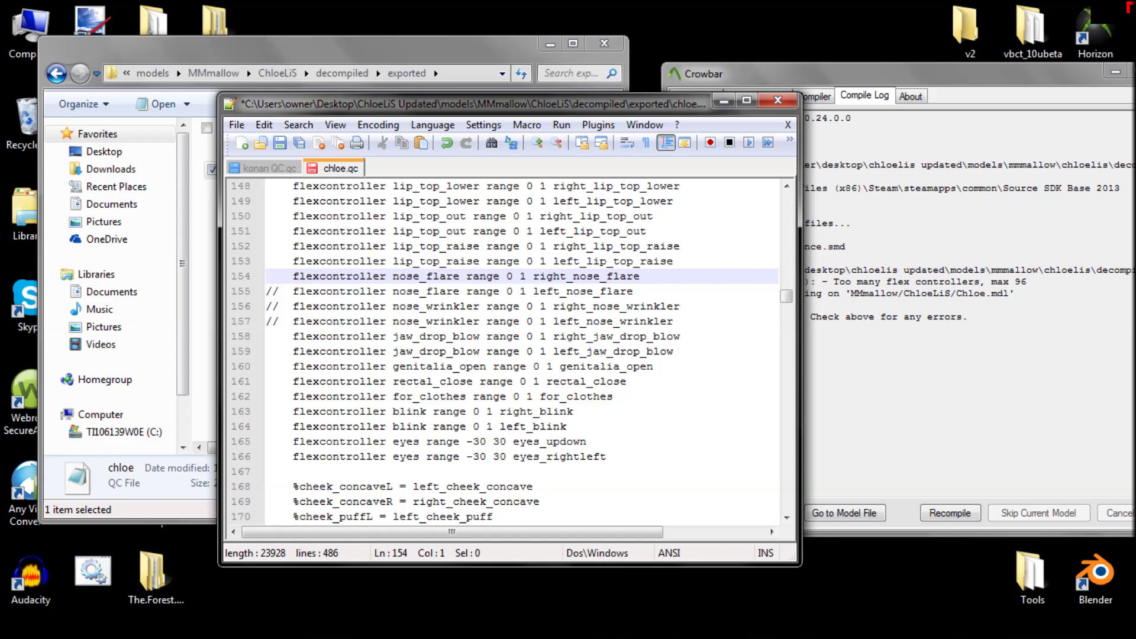
- Save the QC file with the nose_flare lines disabled and recompile it in Crowbar
click(235, 124)
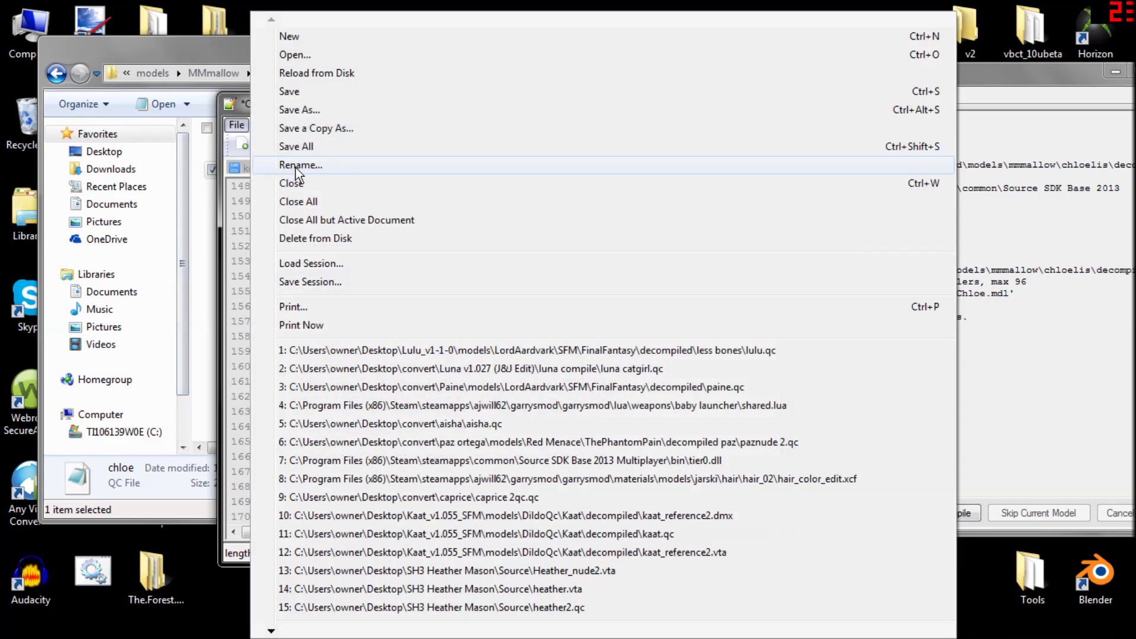
click(299, 97)
click(971, 513)
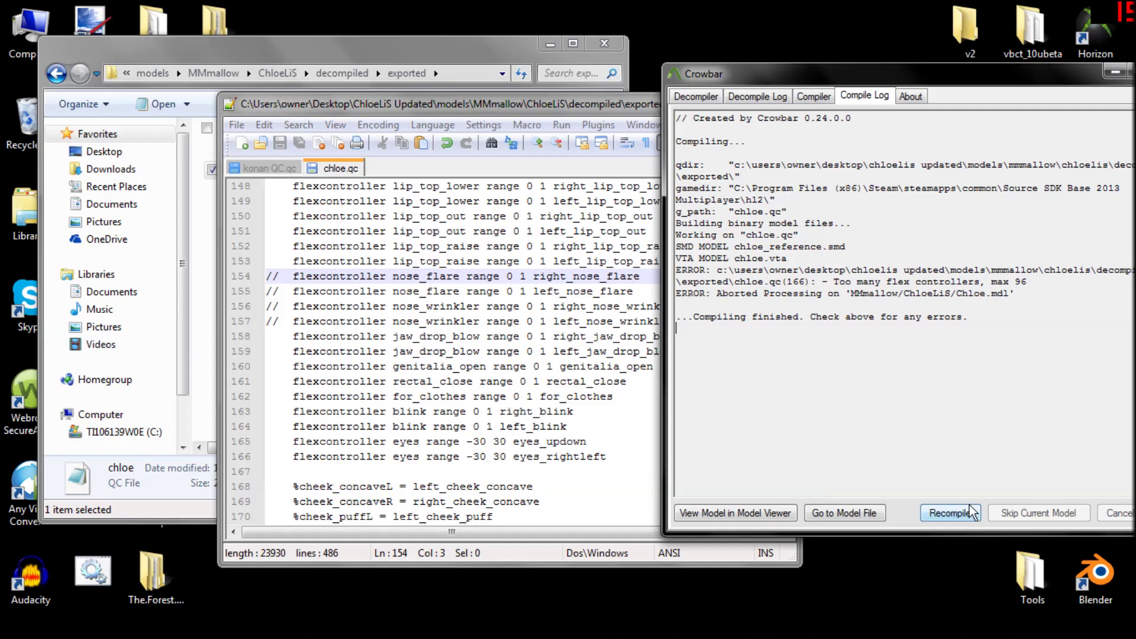
click(971, 512)
- Maximize the Notepad++ window, minimize Crowbar, and bring chloe.qc back into view
drag(619, 105, 470, 96)
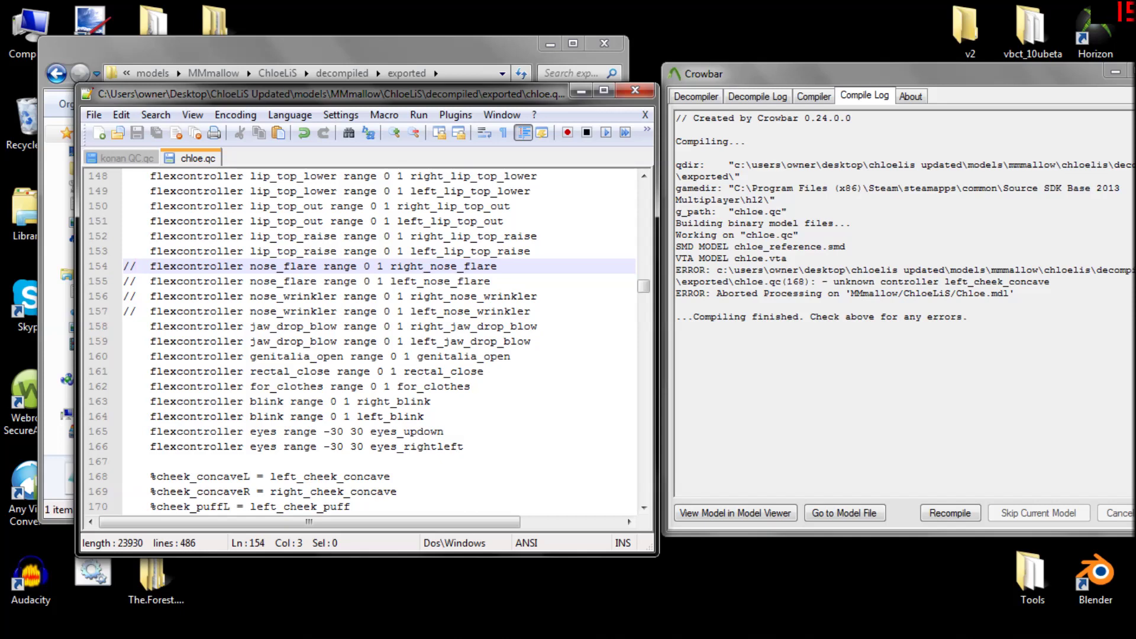
click(394, 281)
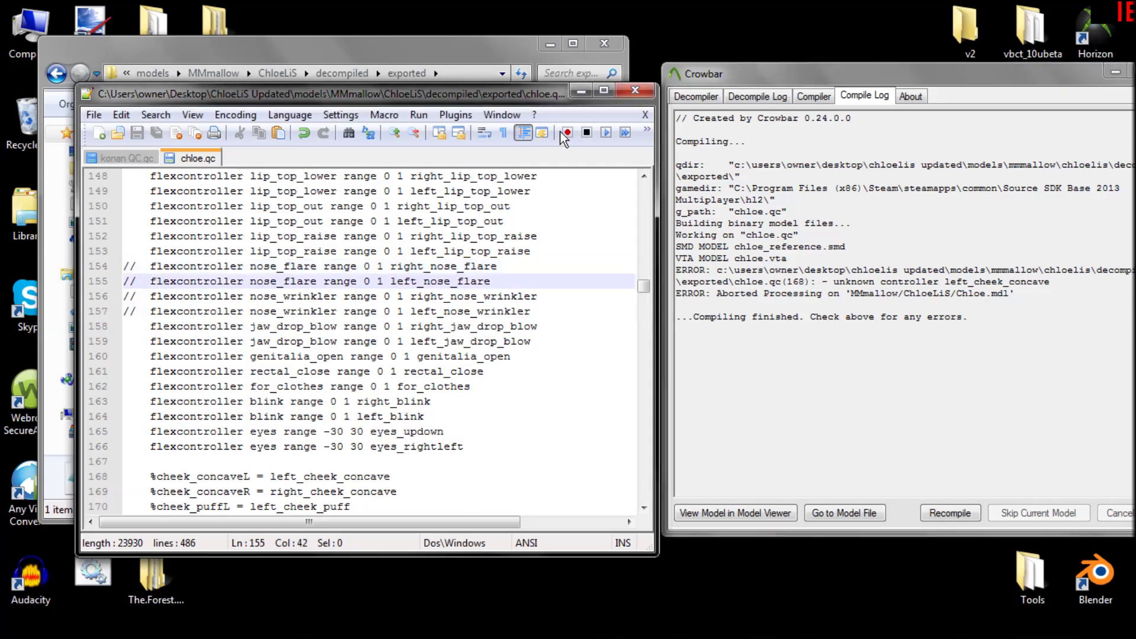
click(599, 90)
click(1055, 12)
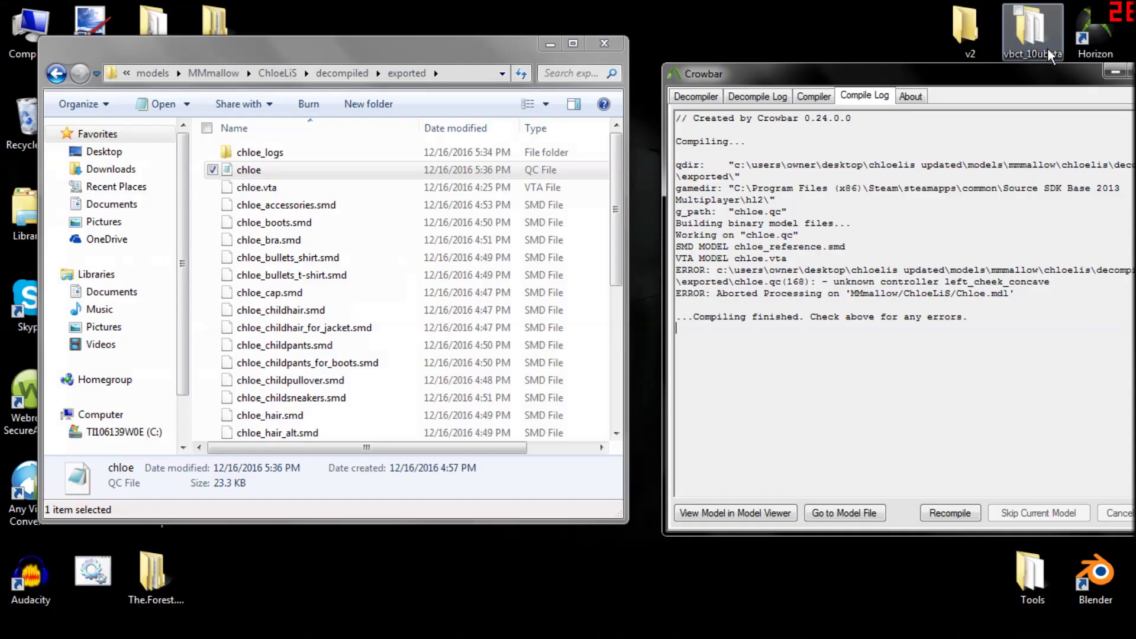
click(1115, 72)
drag(474, 51, 693, 64)
mouse_move(587, 621)
click(580, 516)
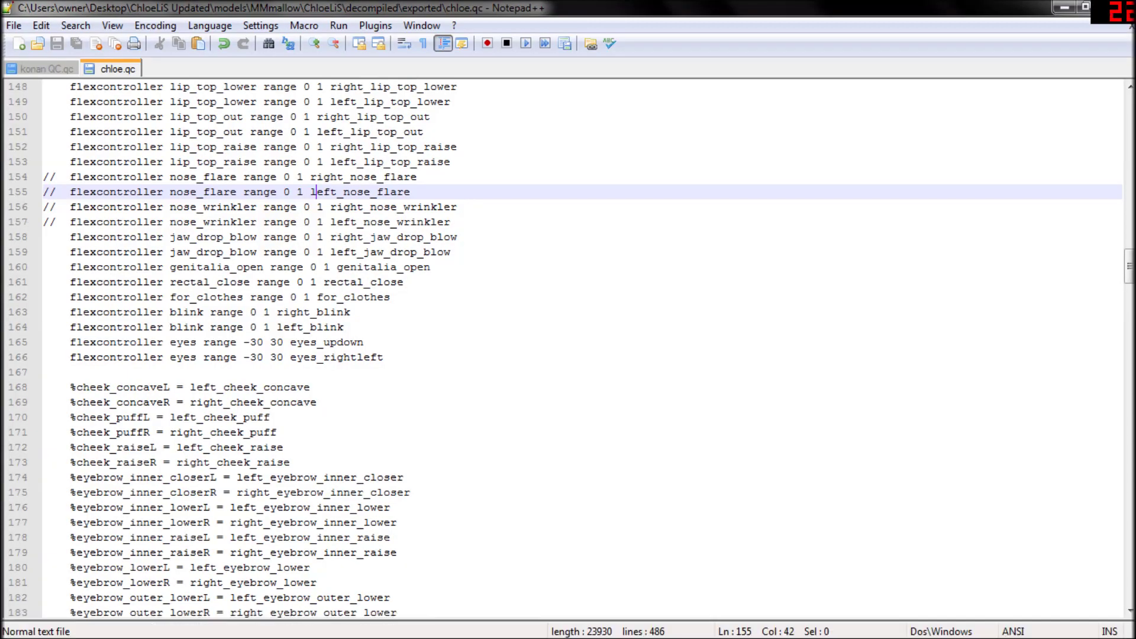
- Comment out the %cheek_concaveL and %cheek_concaveR assignments on lines 168 and 169 with //
drag(1129, 266, 1130, 273)
click(45, 282)
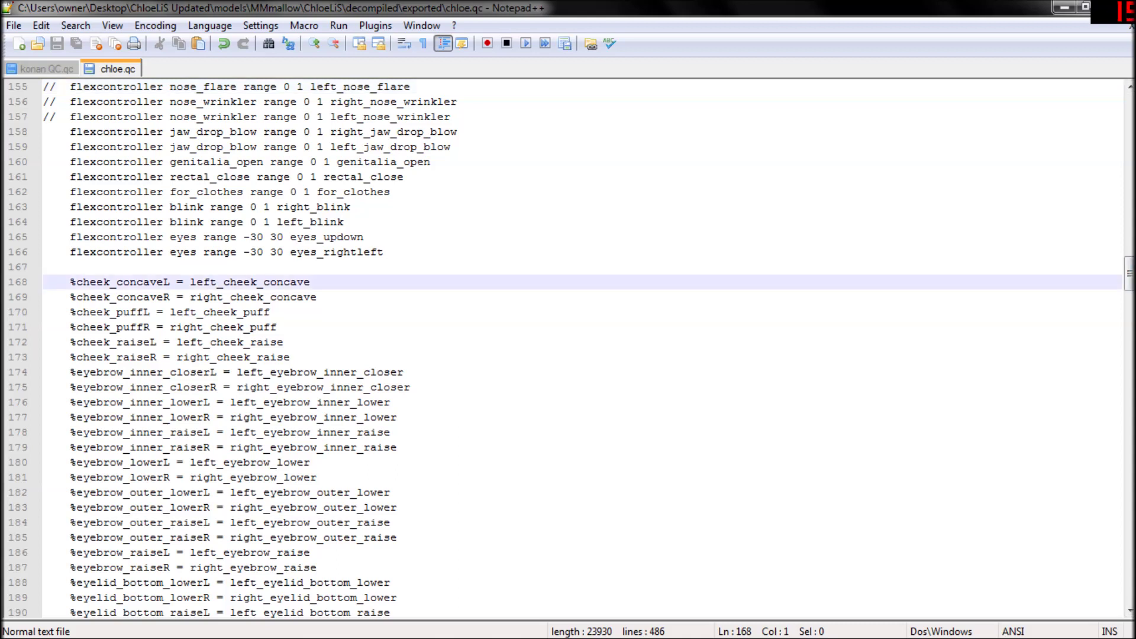
text(//)
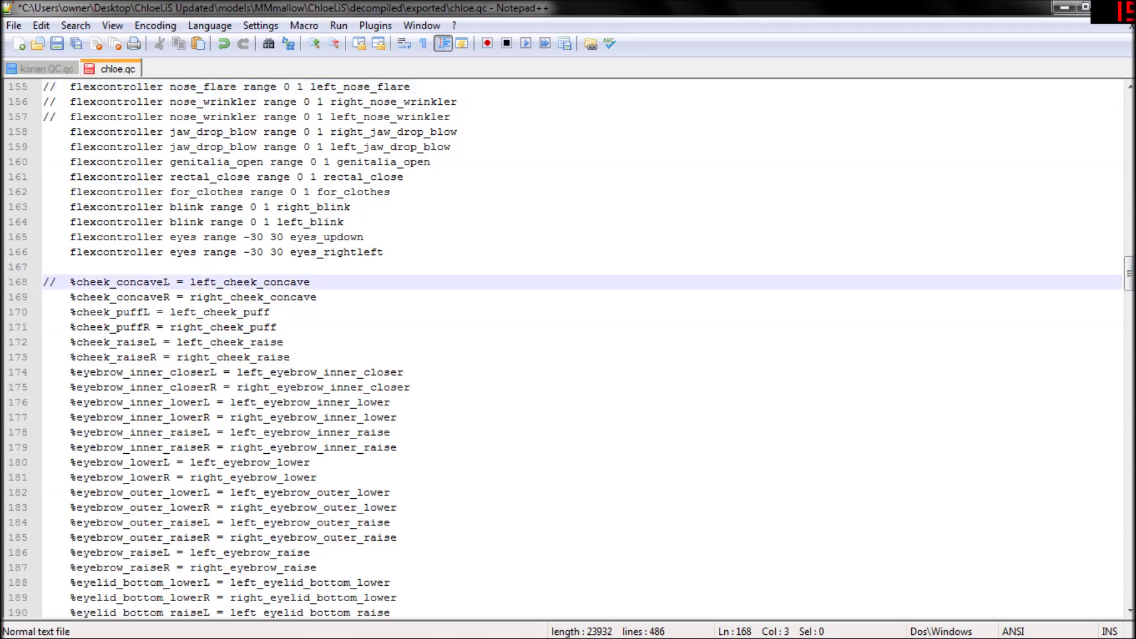
key(Down)
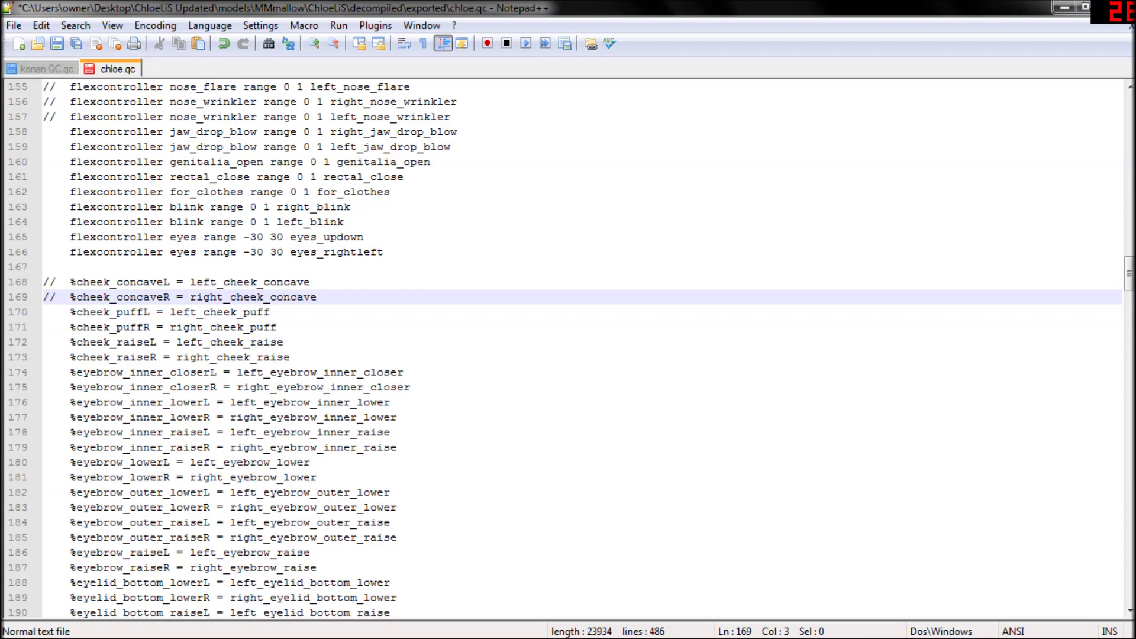
- Comment out the %nose_flare and both pairs of %nose_wrinkler assignments on lines 256 to 261 with //
drag(1129, 273, 1129, 364)
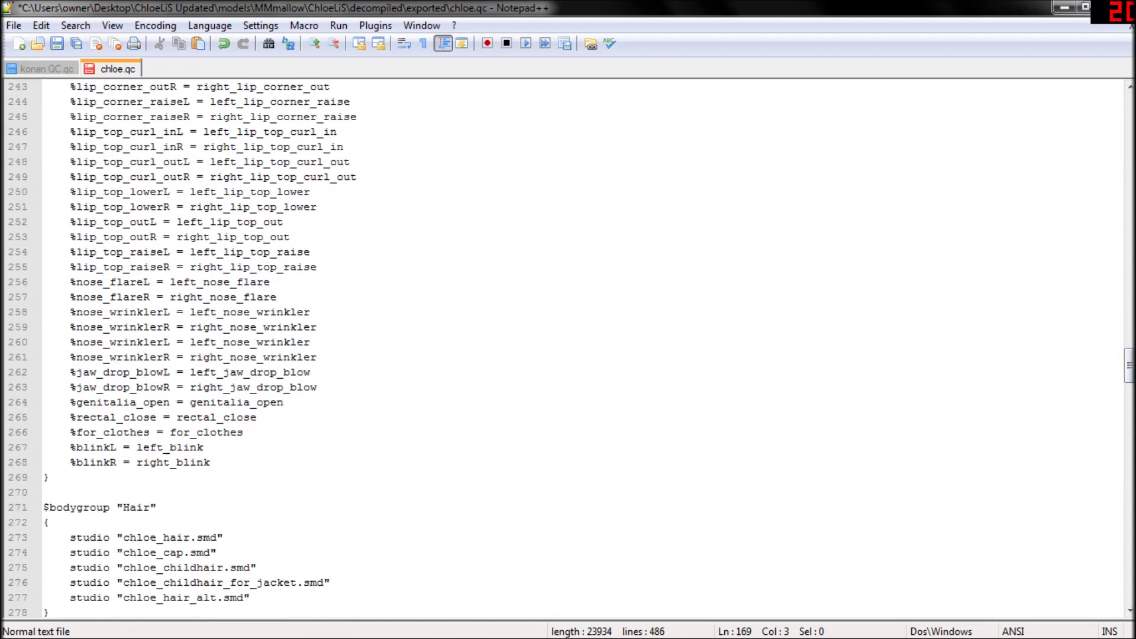
click(42, 283)
text(//)
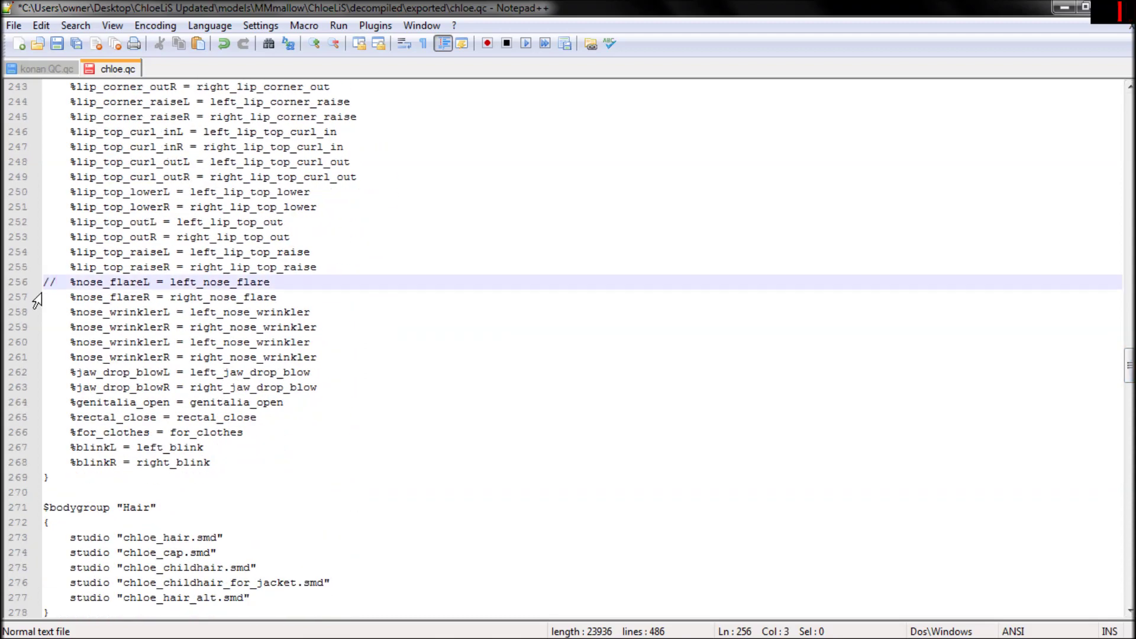
click(37, 297)
text(//)
click(37, 312)
text(//)
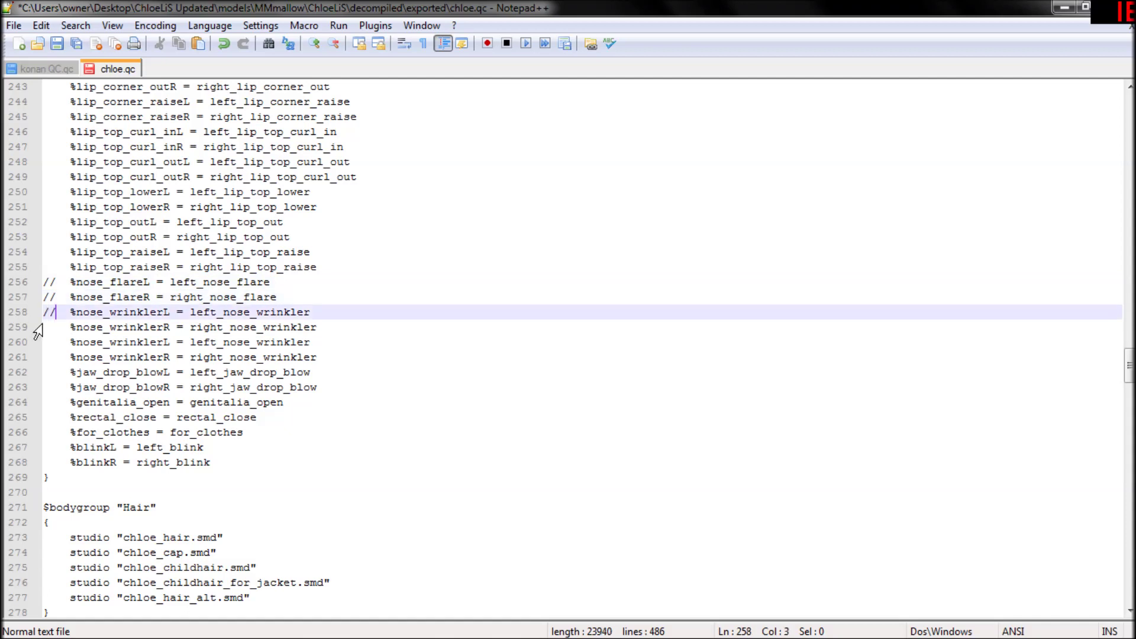
click(36, 327)
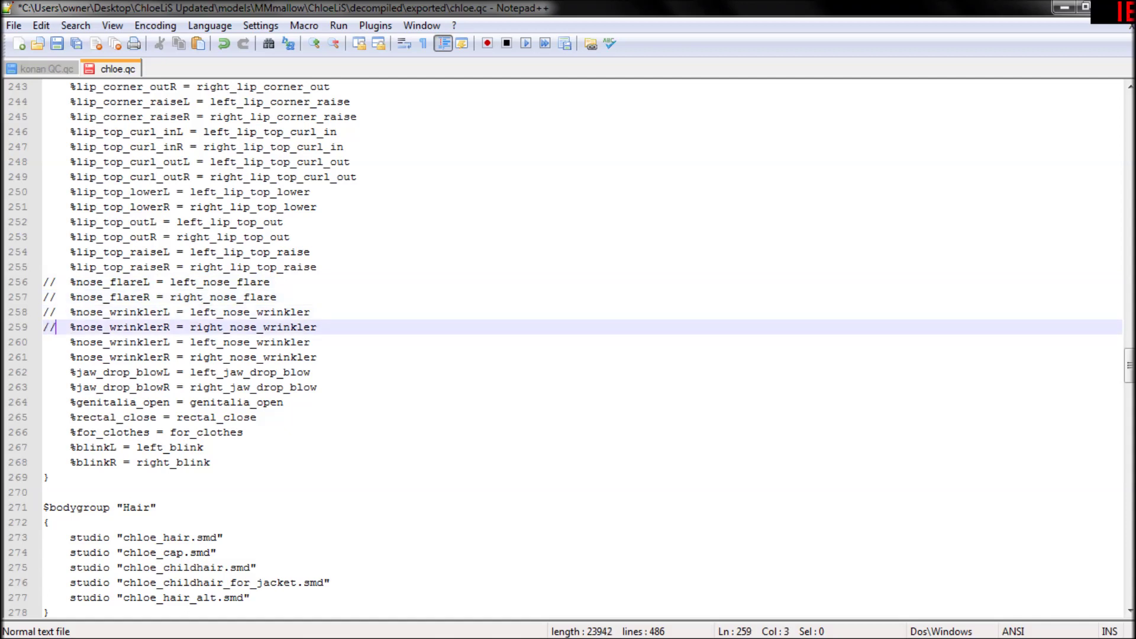
text(//)
click(37, 342)
text(/)
key(Down)
text(/)
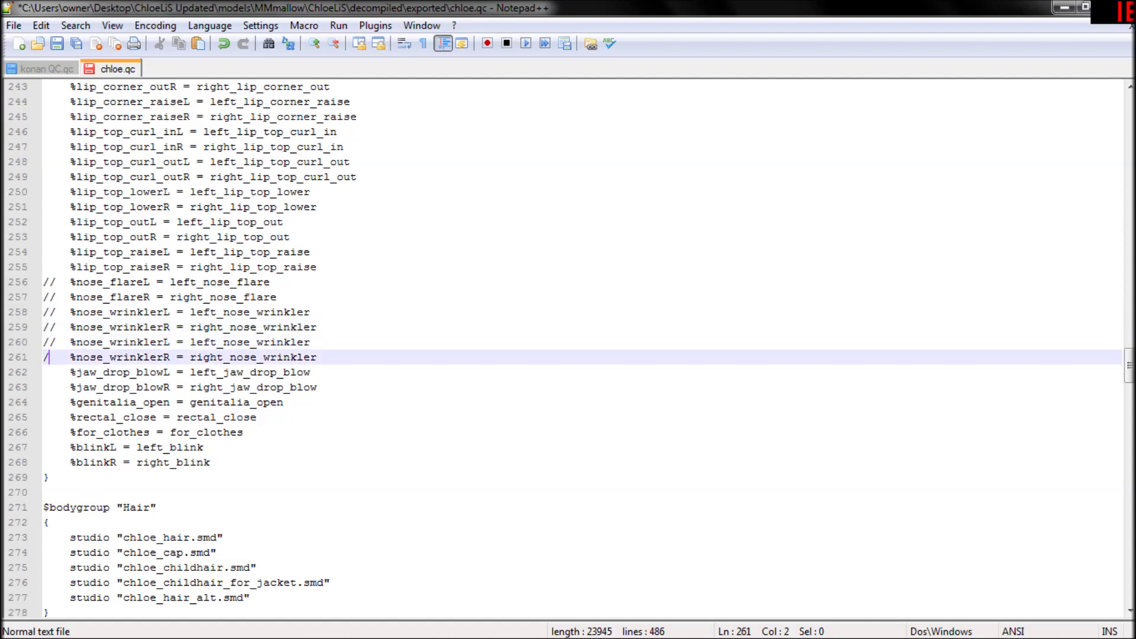
- Save chloe.qc with the unused flex assignments disabled, switch to Crowbar and recompile the model
scroll(568, 348, down, 5)
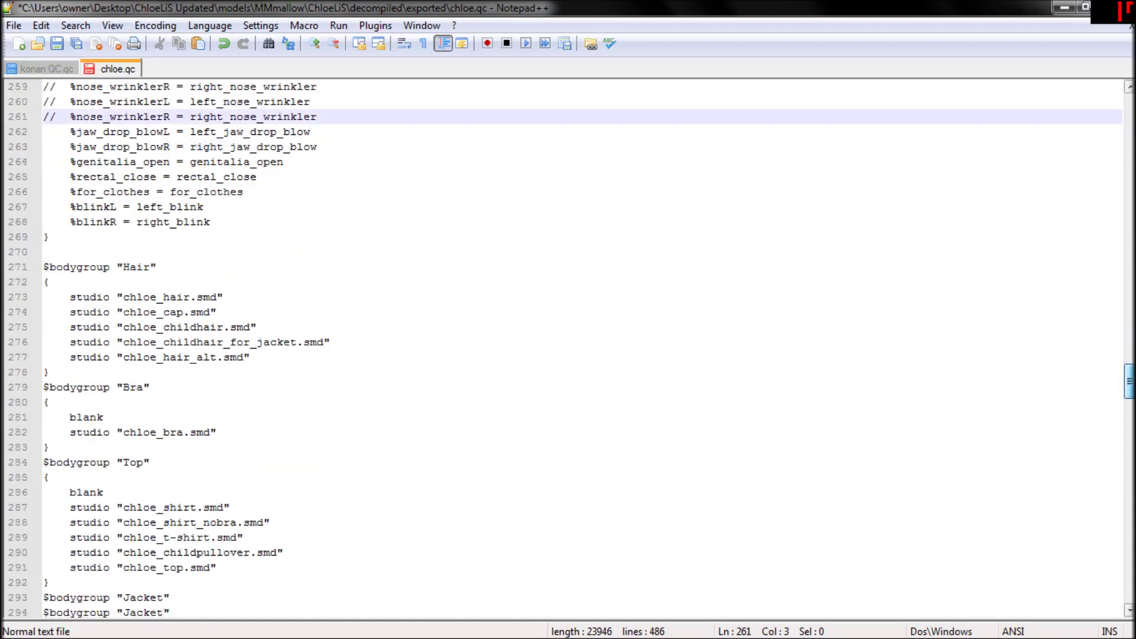
drag(1129, 387, 1126, 121)
click(13, 24)
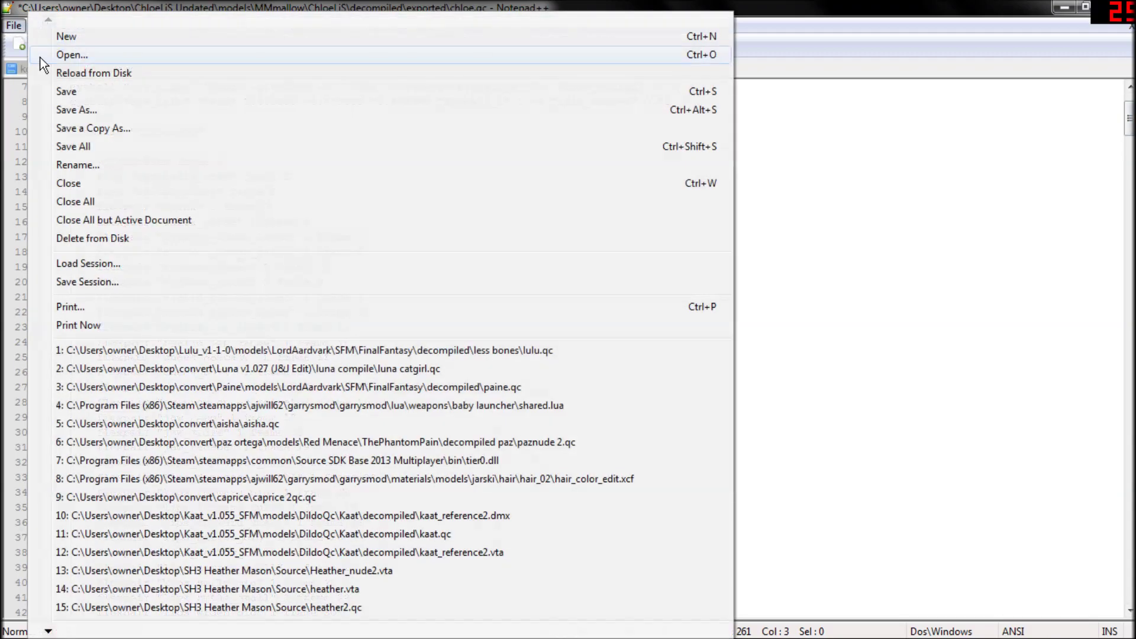
click(80, 94)
click(1065, 9)
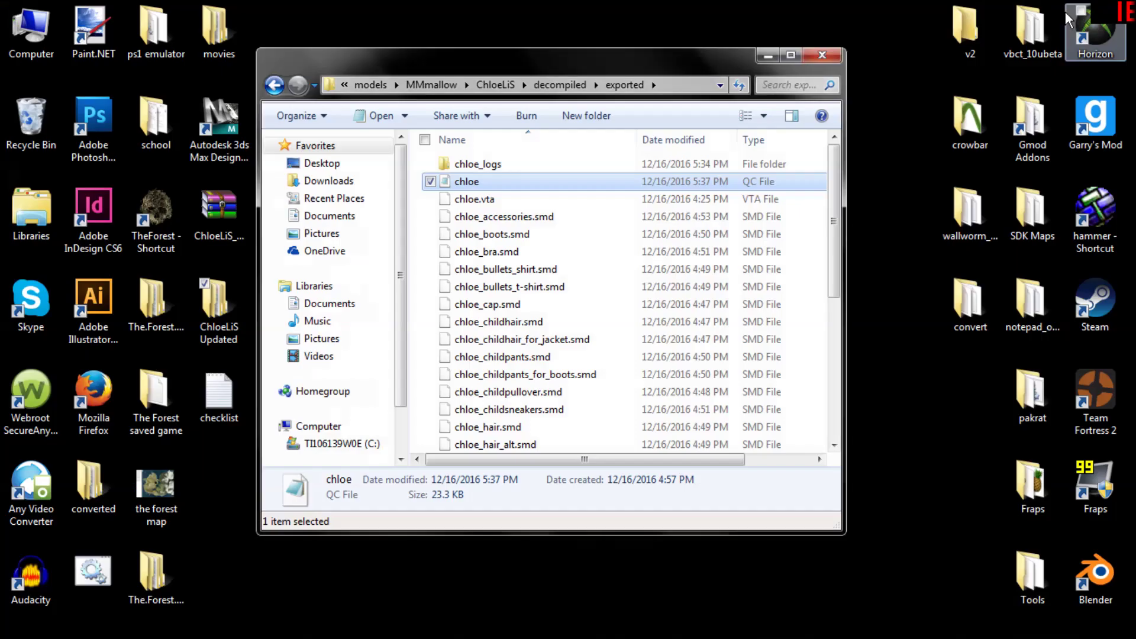
mouse_move(488, 622)
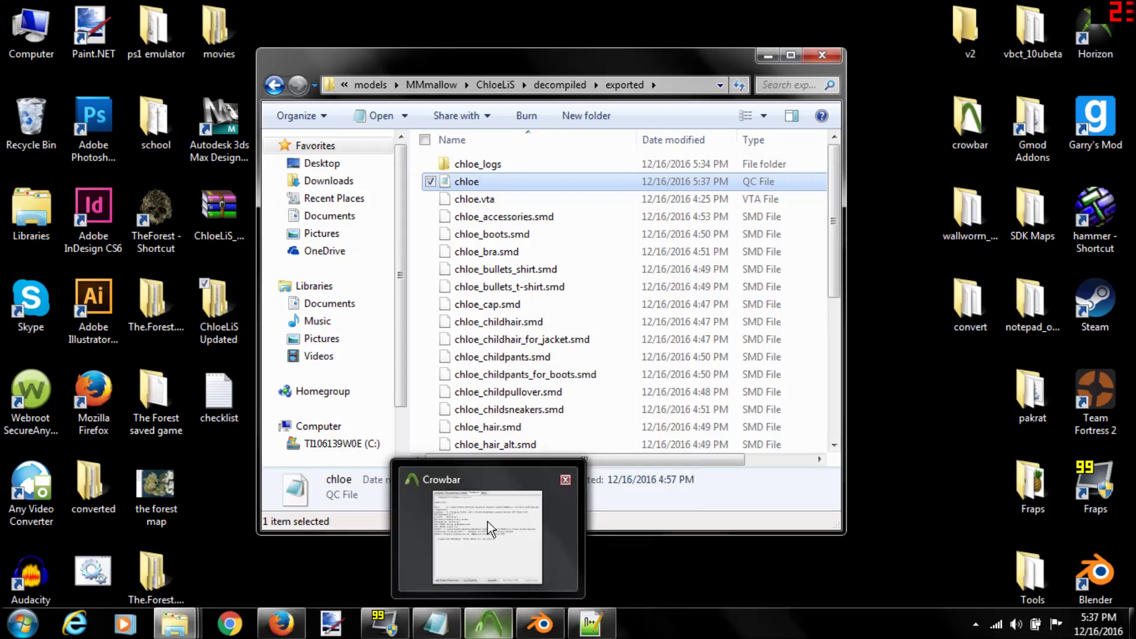
click(491, 528)
click(947, 513)
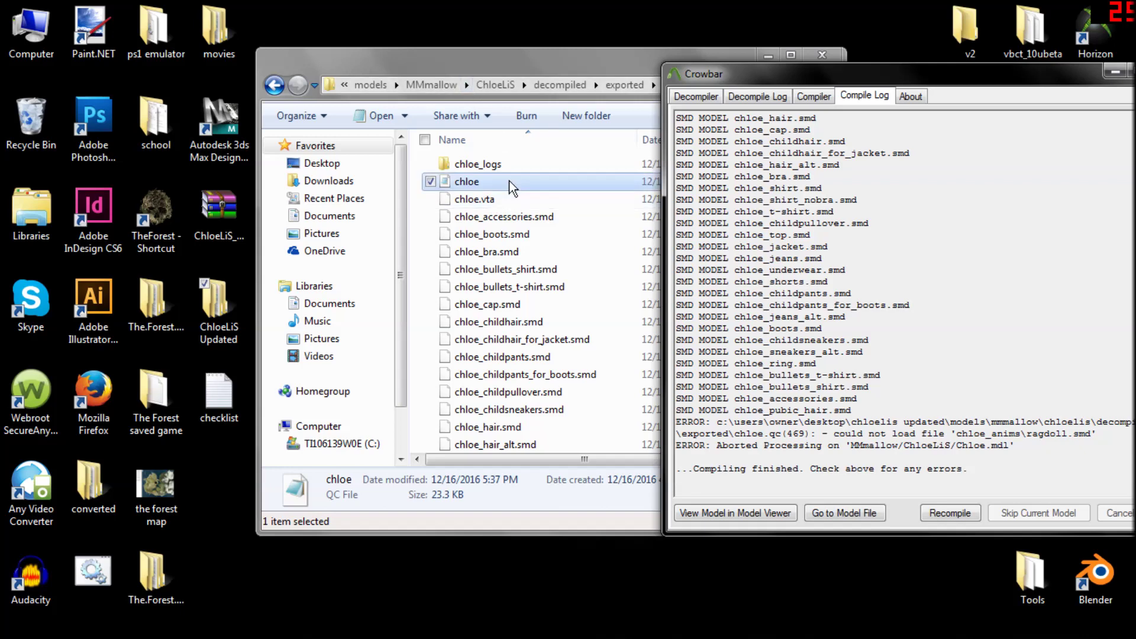
mouse_move(514, 619)
mouse_move(437, 621)
click(441, 540)
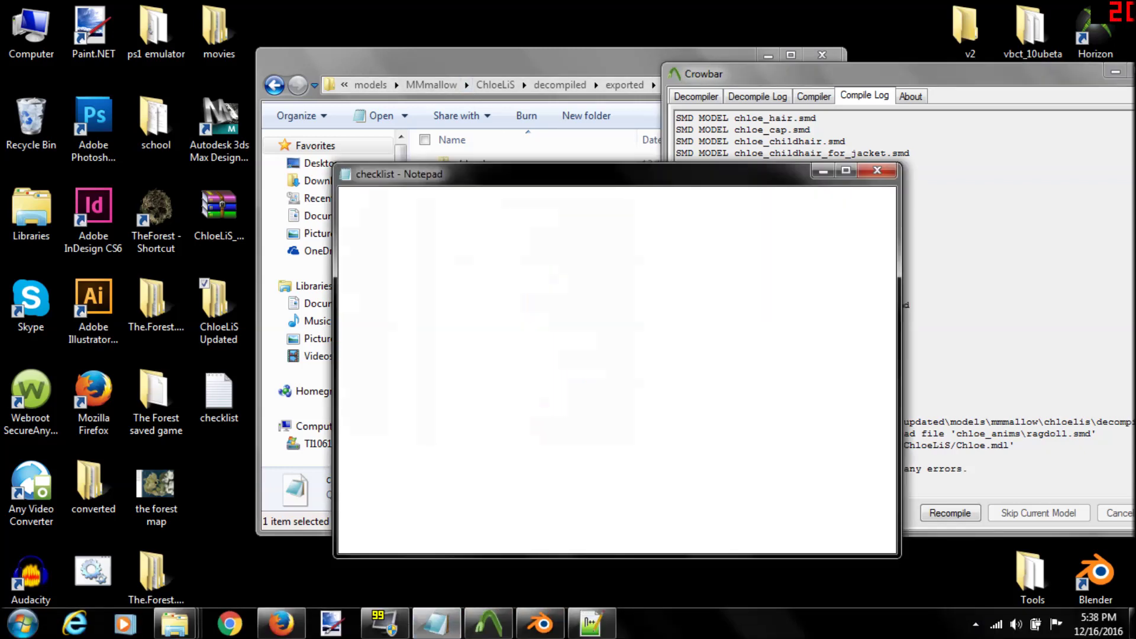
drag(644, 174, 416, 103)
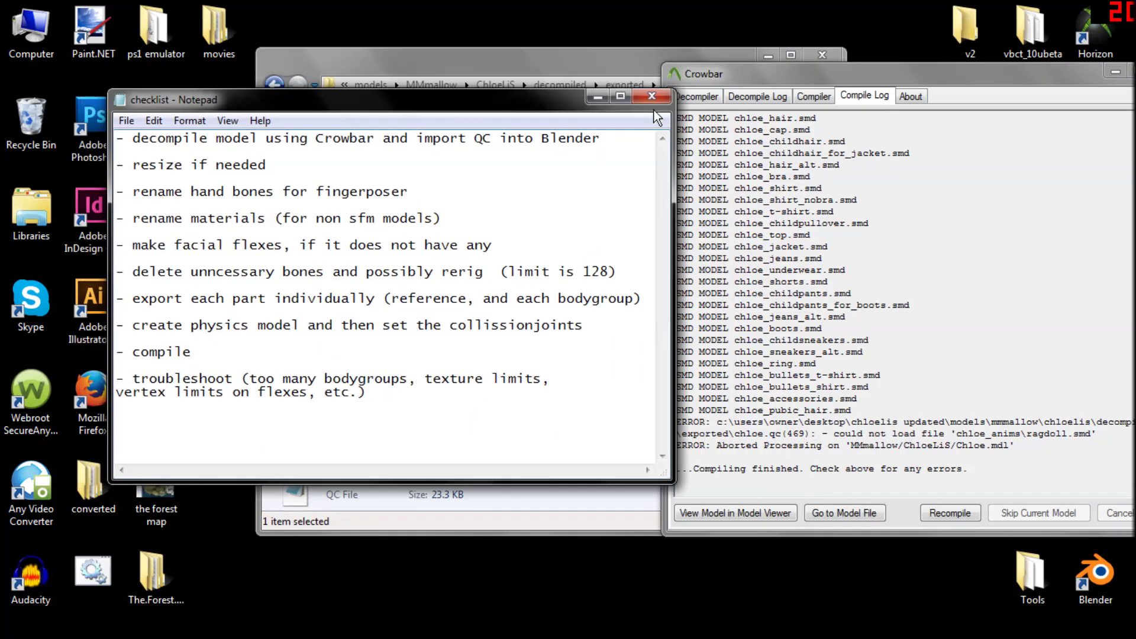
click(591, 100)
- Switch to chloe.qc in Notepad++ and change the ragdoll sequence's source file on line 469 to physics.smd
mouse_move(532, 636)
mouse_move(442, 636)
mouse_move(573, 630)
click(575, 593)
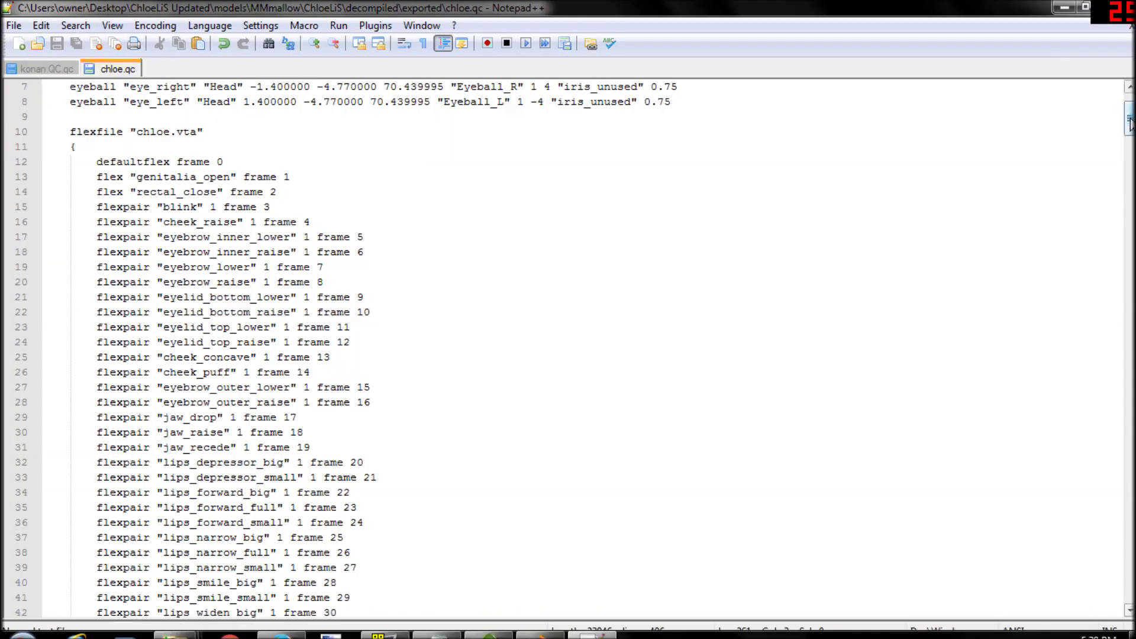
drag(1131, 126, 1132, 324)
scroll(568, 343, down, 20)
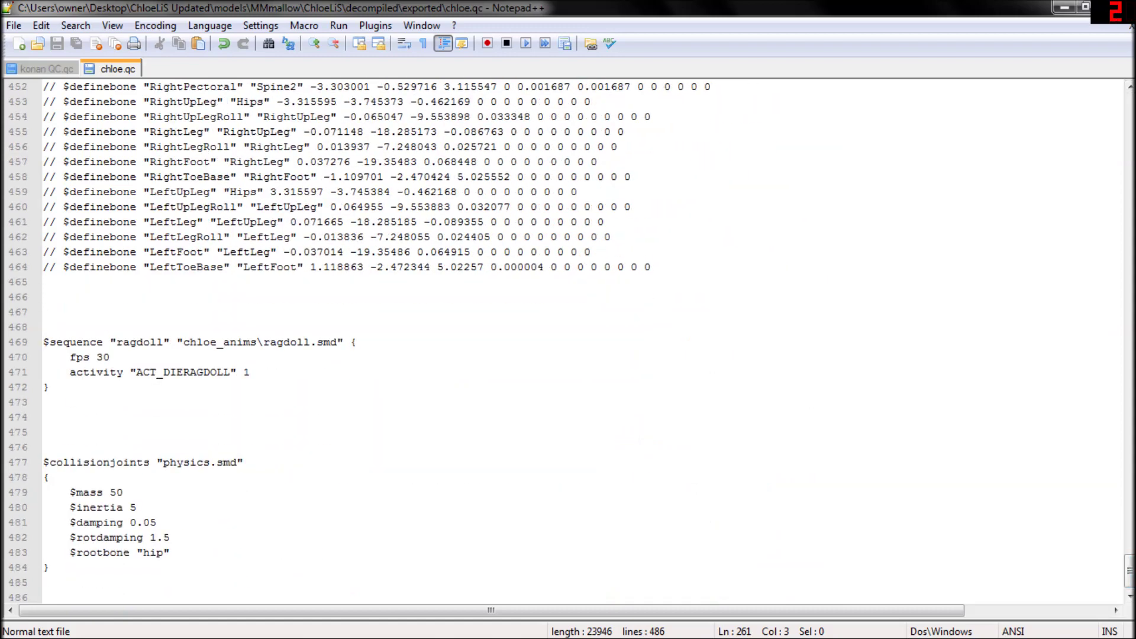
click(44, 417)
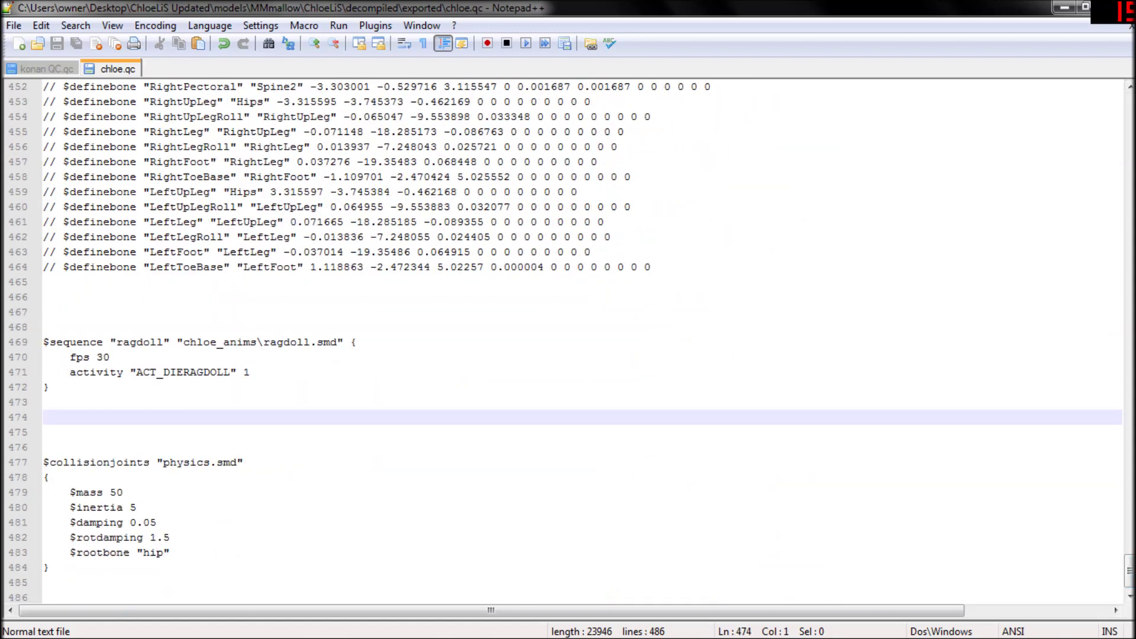
drag(311, 343, 189, 342)
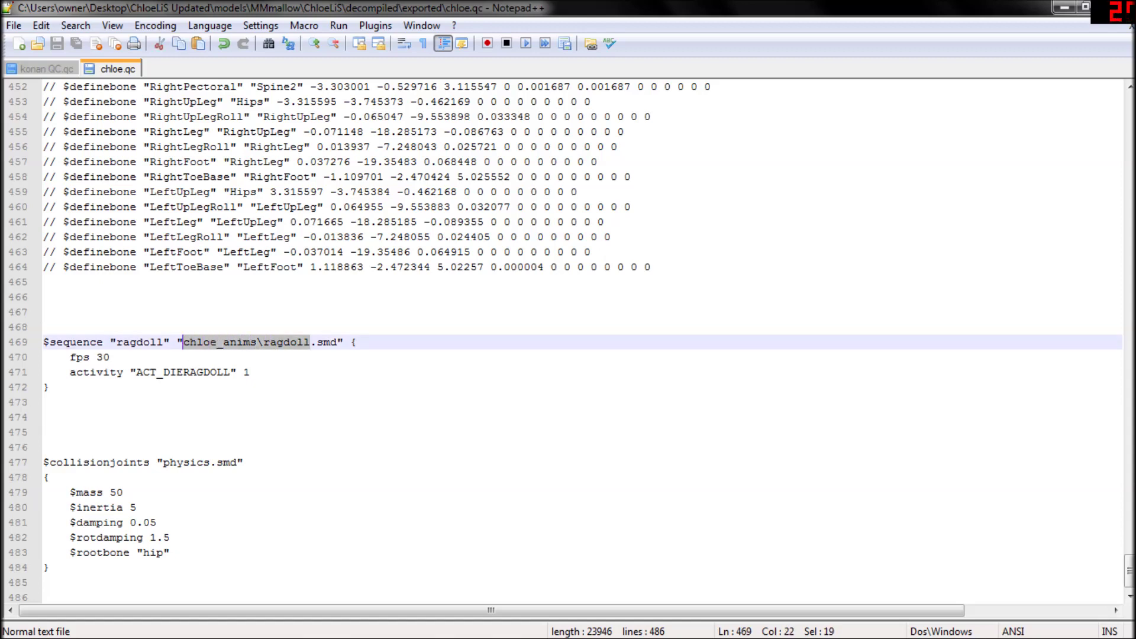
text(physics)
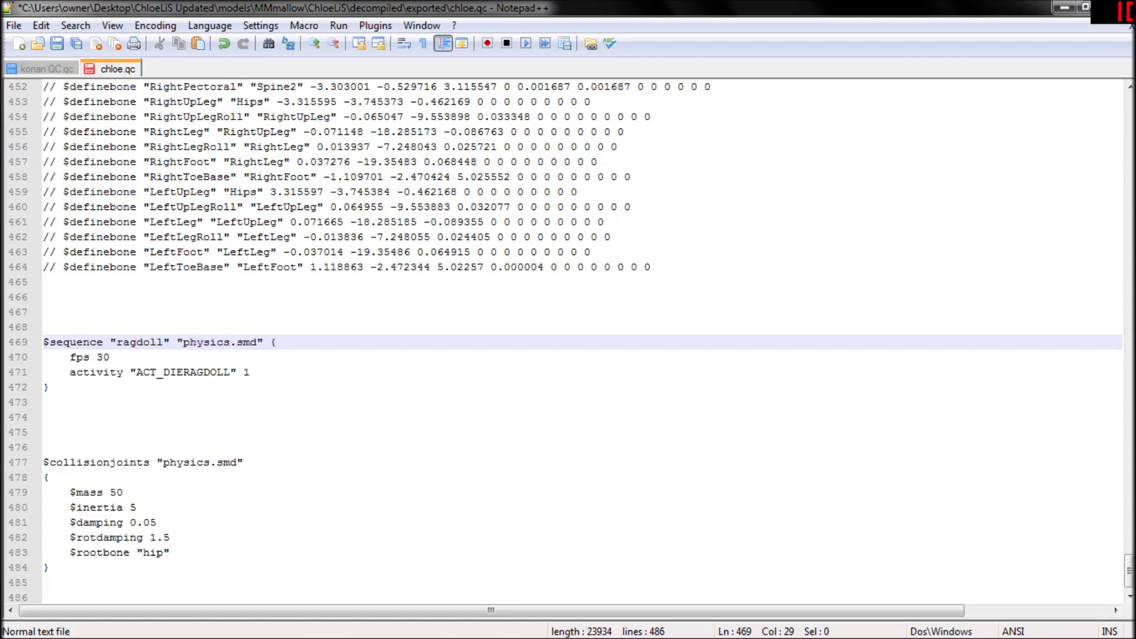
drag(166, 432, 4, 332)
click(236, 388)
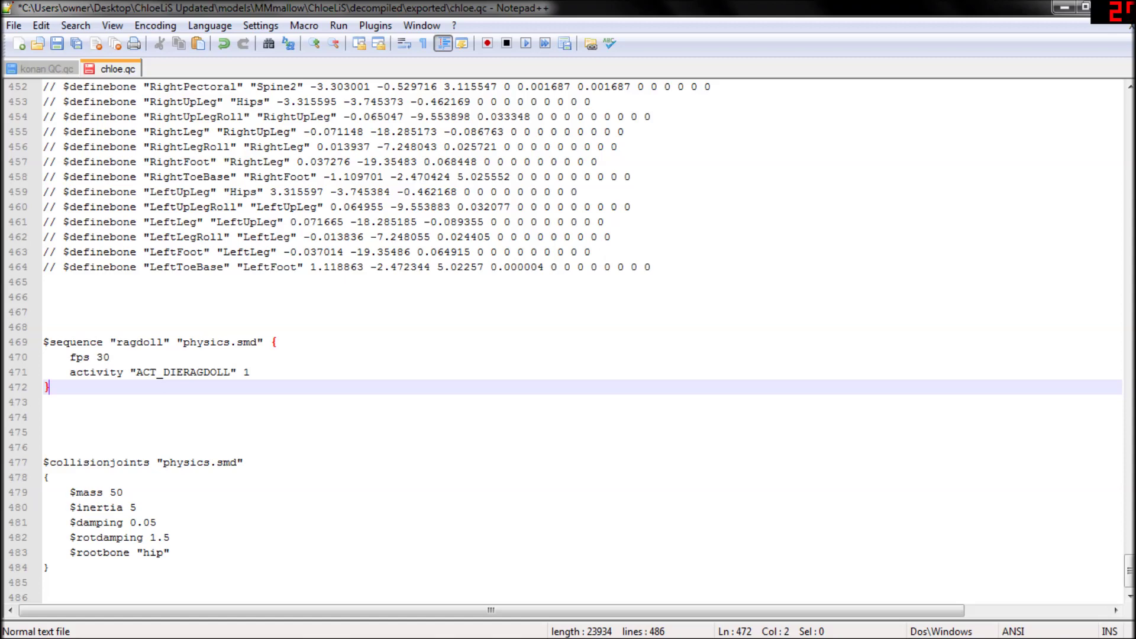
- Save chloe.qc with the new ragdoll path, return to Crowbar and recompile the model, clearing the Explorer window away
click(13, 26)
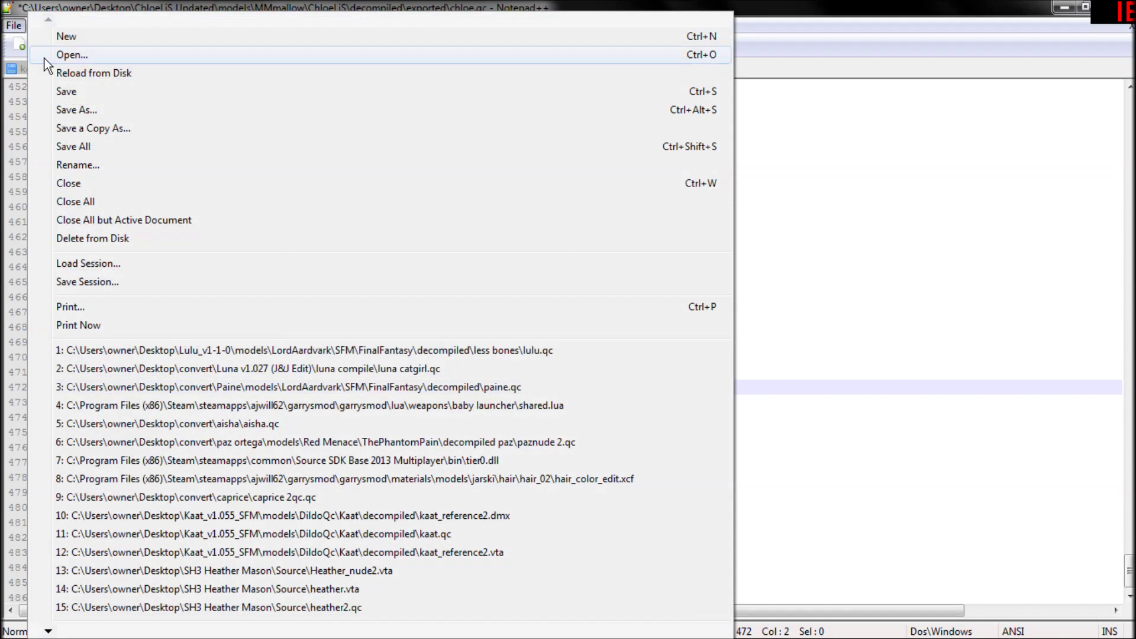
click(66, 92)
click(1064, 7)
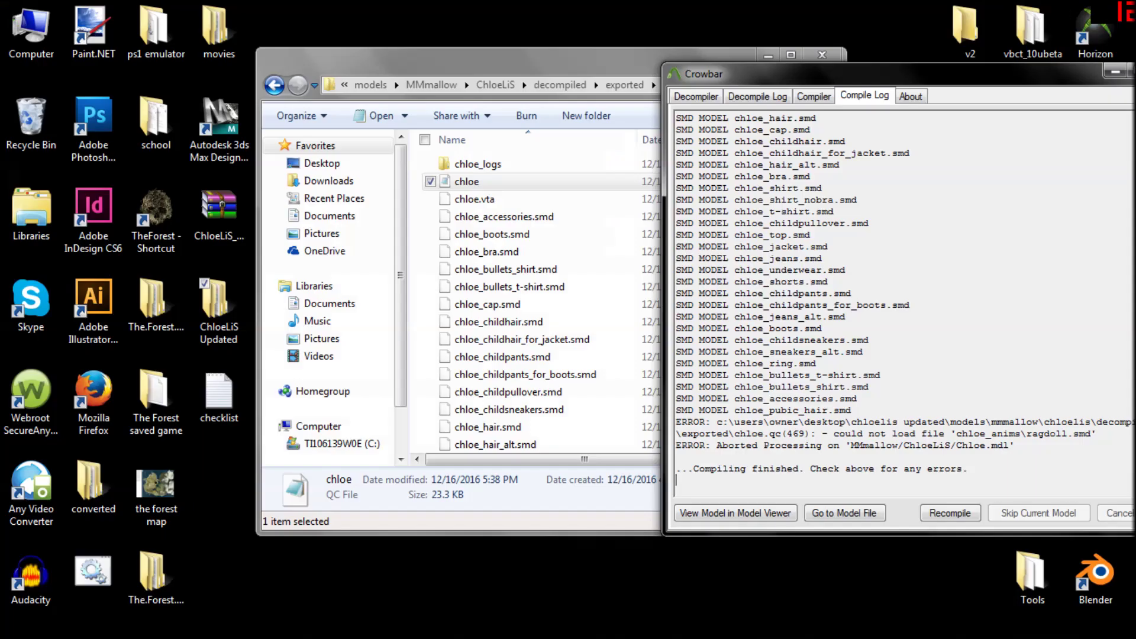
click(951, 513)
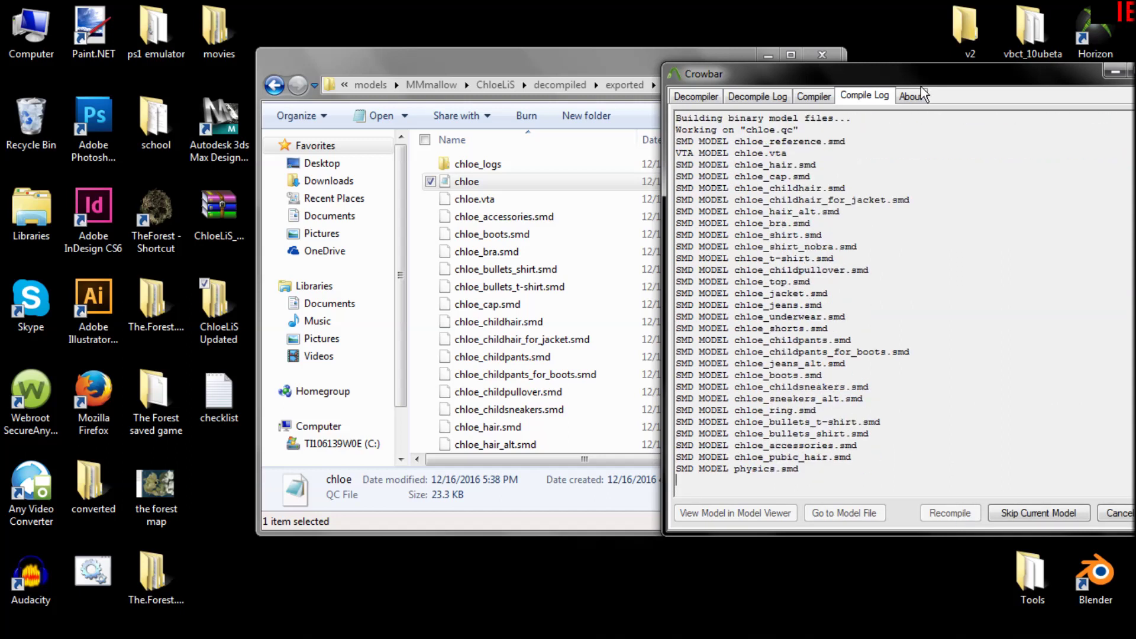
drag(921, 74, 794, 52)
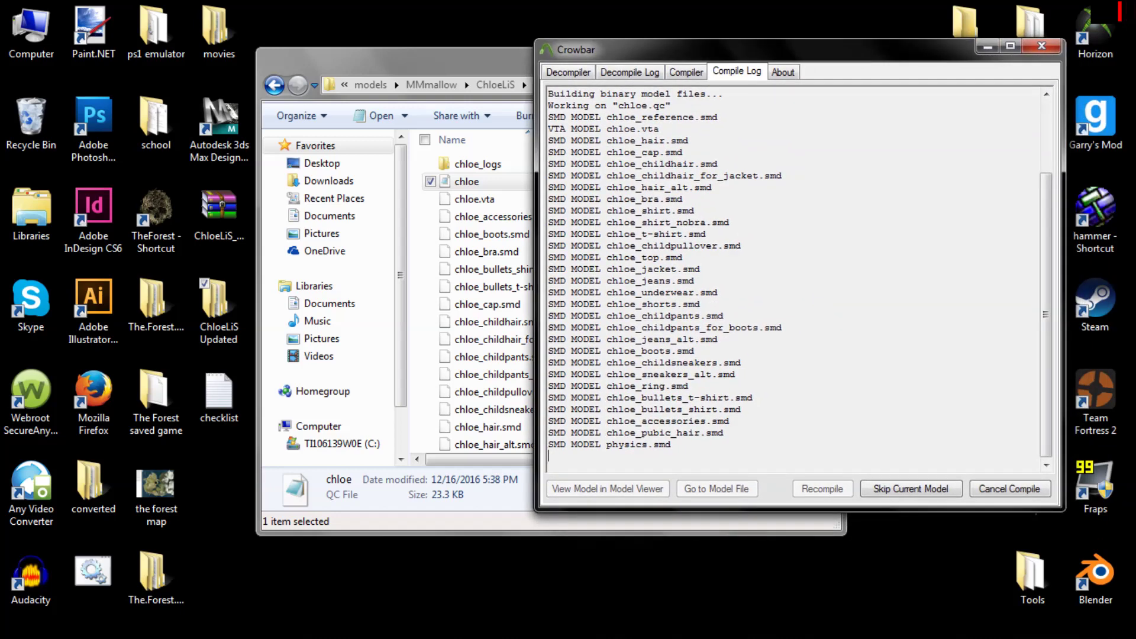
drag(483, 72, 272, 49)
click(557, 33)
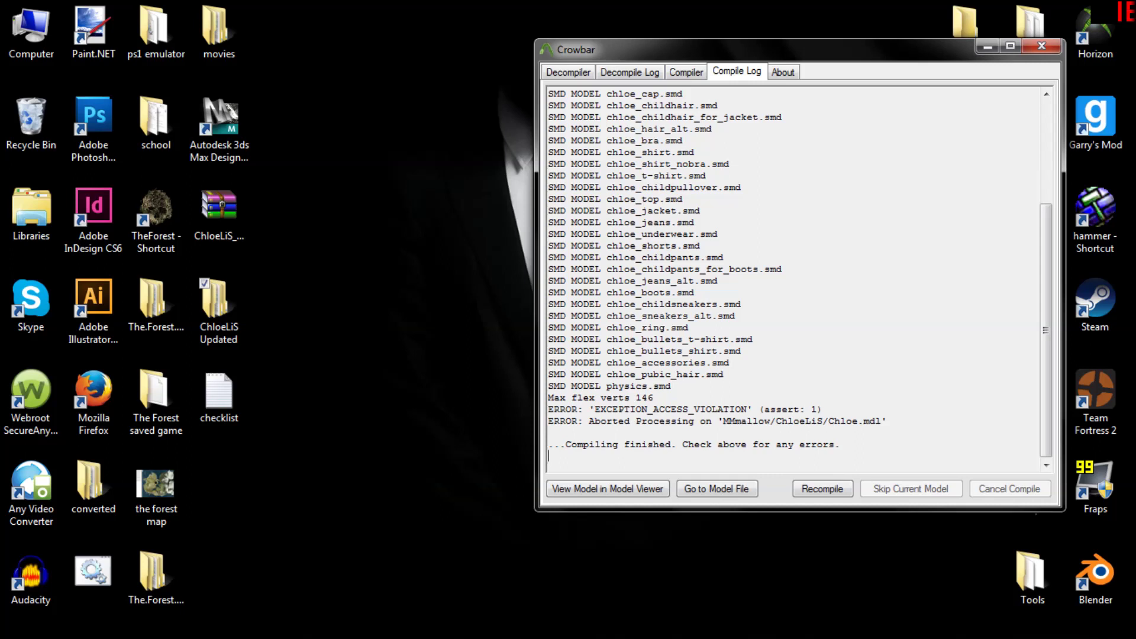
- Examine the flex vertex line and the error lines at the end of the compile log
drag(566, 398, 658, 397)
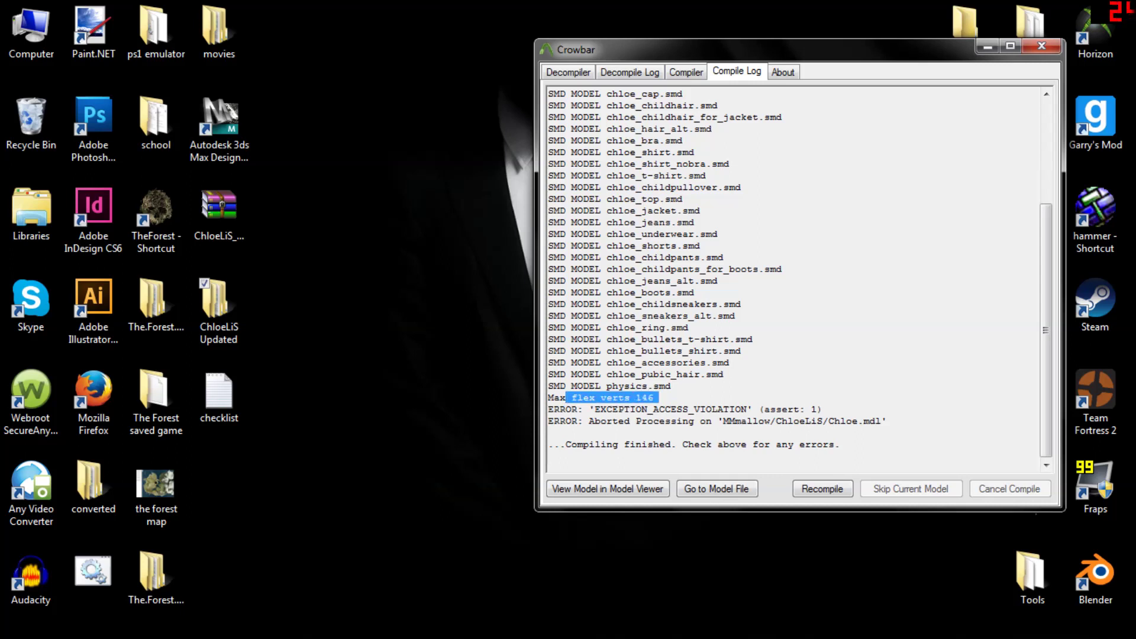
click(595, 409)
mouse_move(548, 409)
mouse_down()
mouse_move(859, 420)
mouse_move(548, 408)
mouse_up()
click(654, 398)
click(788, 409)
drag(654, 397, 548, 421)
click(671, 386)
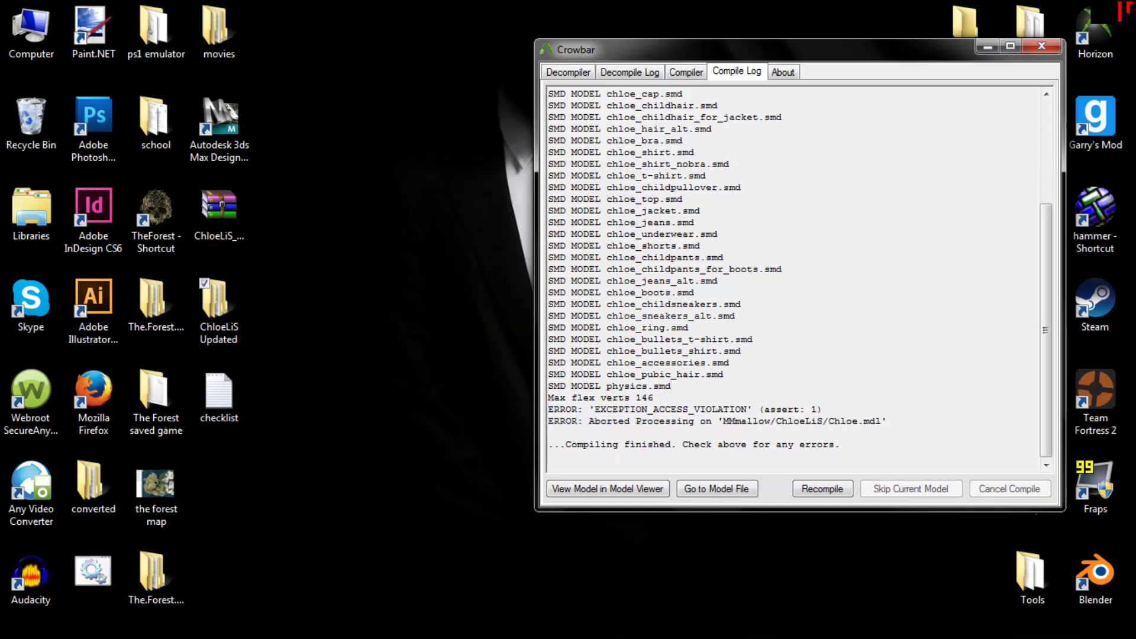
drag(758, 43, 792, 52)
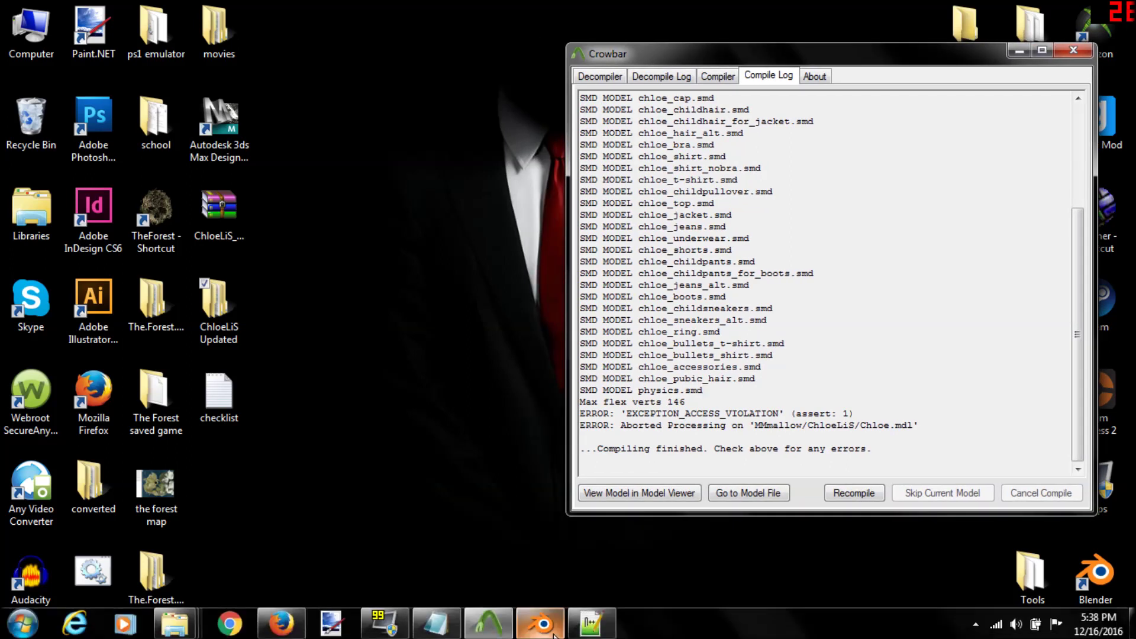
mouse_move(445, 631)
mouse_move(178, 626)
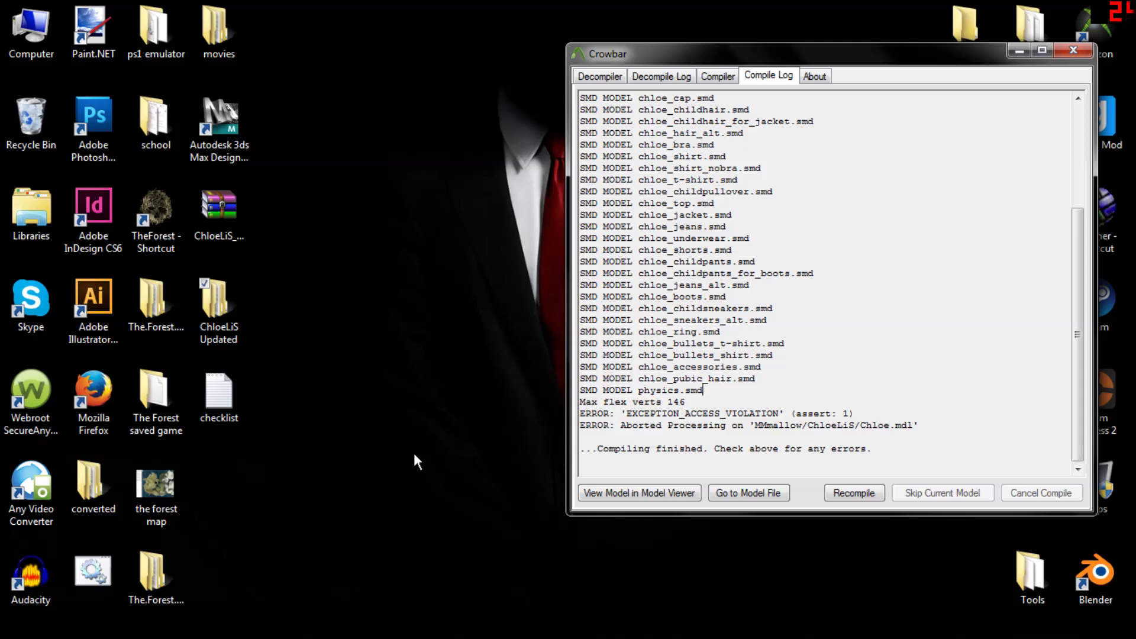
click(371, 480)
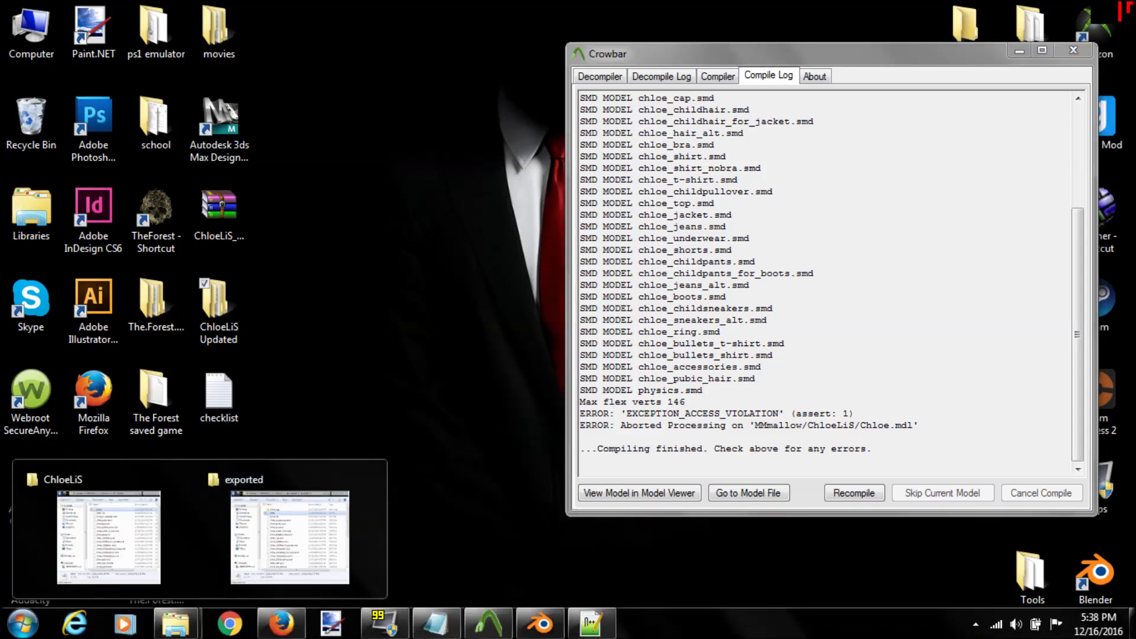
drag(920, 74, 750, 92)
- Return to chloe.qc and comment out the whole "Wrist" bodygroup on lines 326 to 330 with //, adding a blank line after it
mouse_move(529, 631)
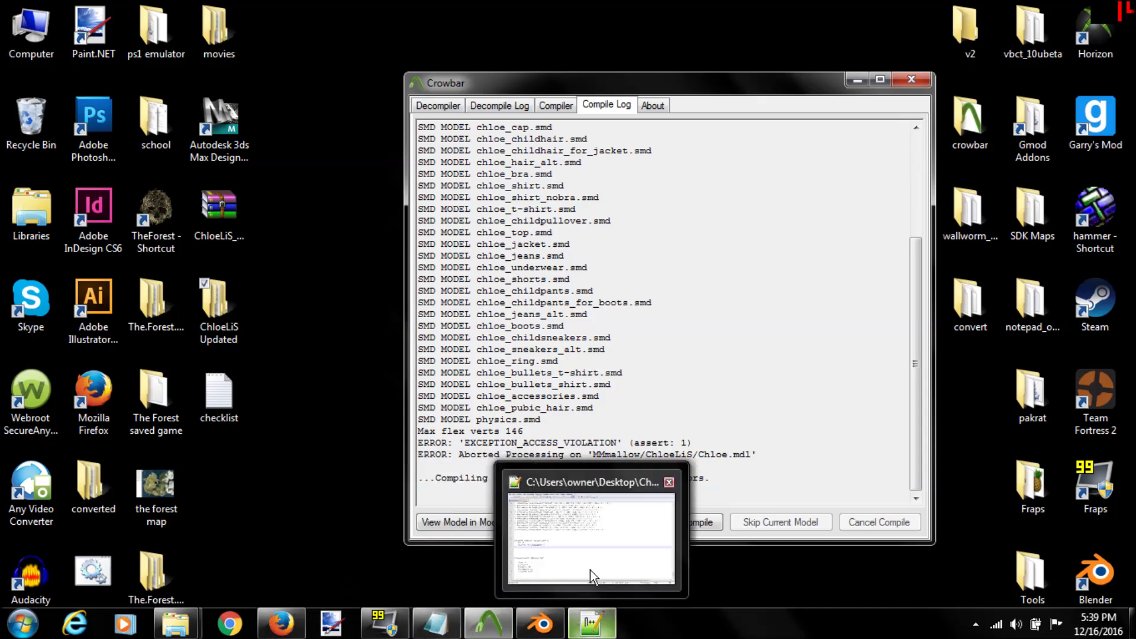
click(591, 630)
drag(1128, 571, 1129, 429)
scroll(568, 341, down, 2)
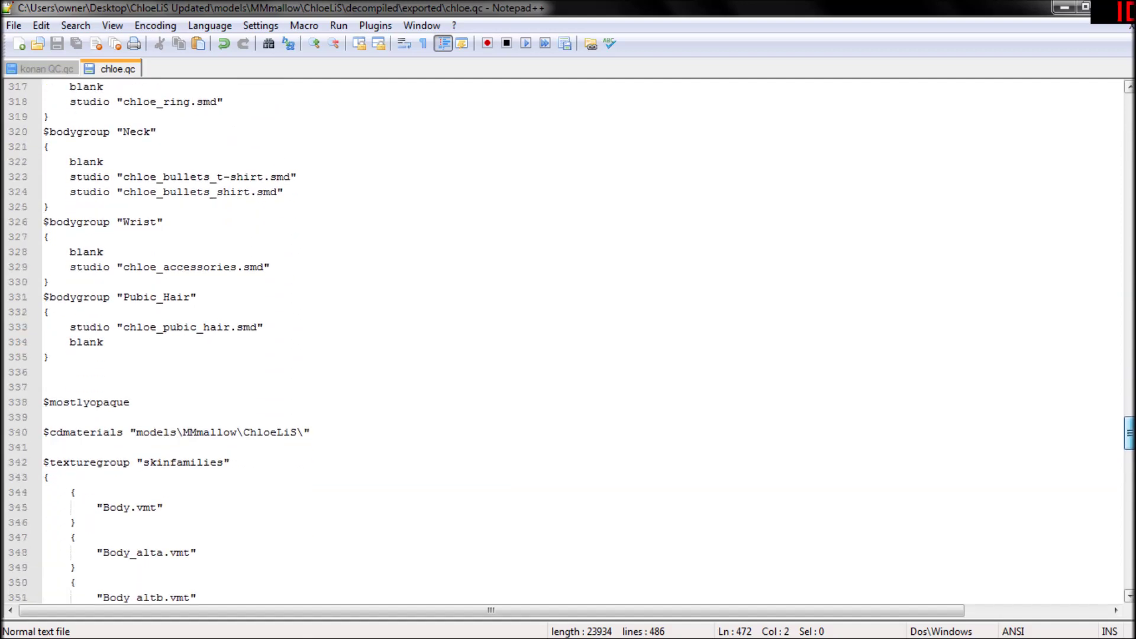
scroll(568, 342, up, 3)
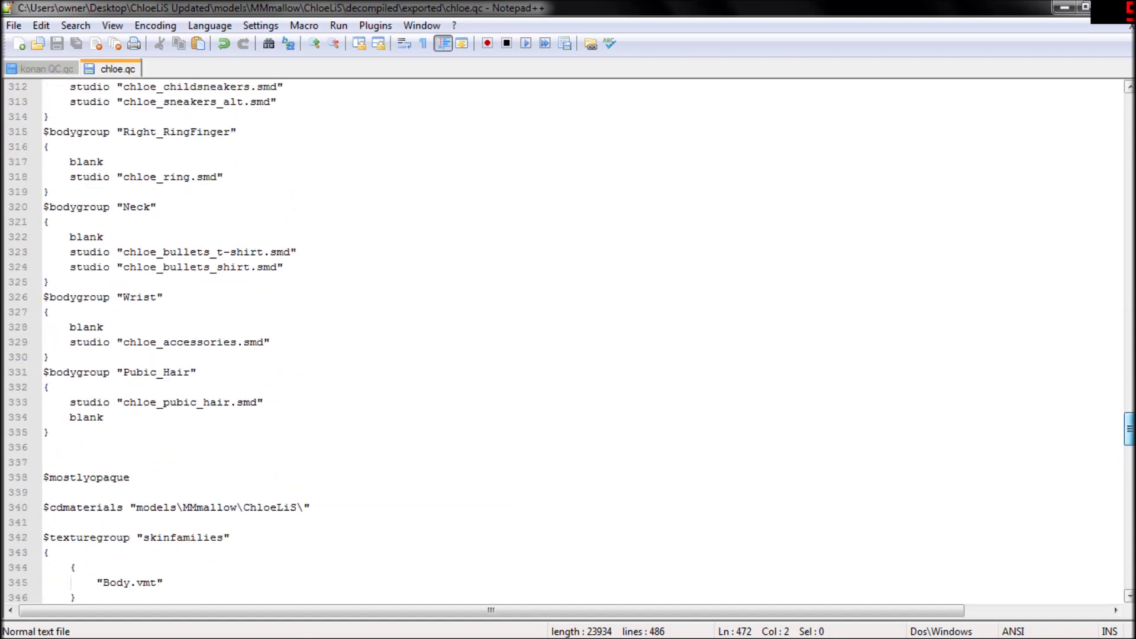
click(41, 297)
text(//)
key(Down)
key(Home)
text(//)
key(Down)
key(Home)
text(//)
key(Down)
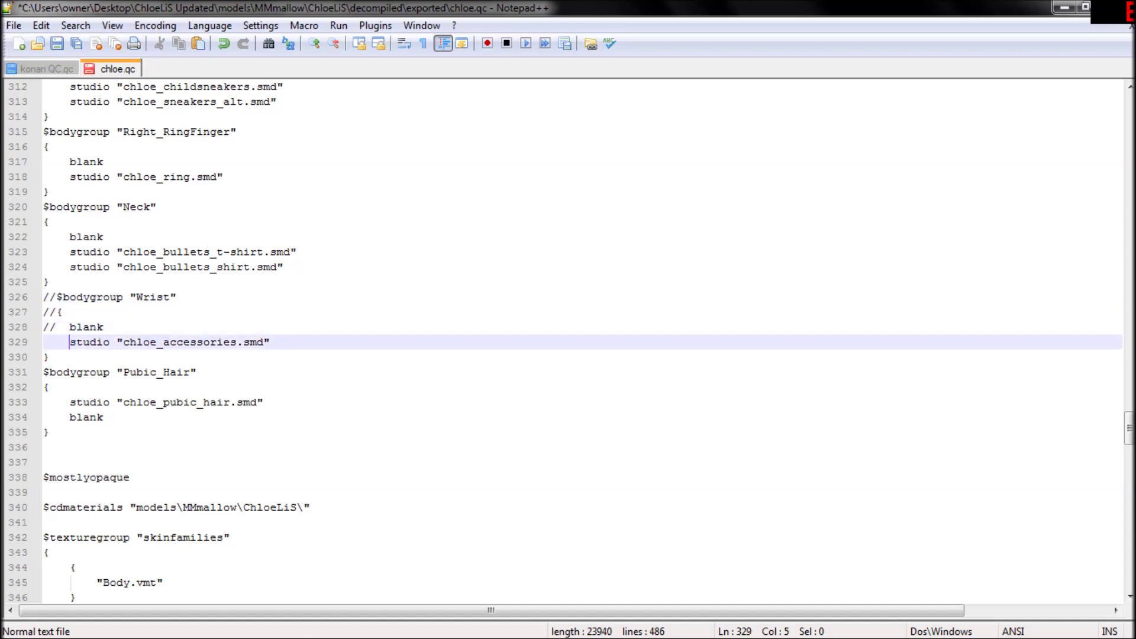
key(Home)
text(//)
key(Down)
key(Home)
text(//)
key(Return)
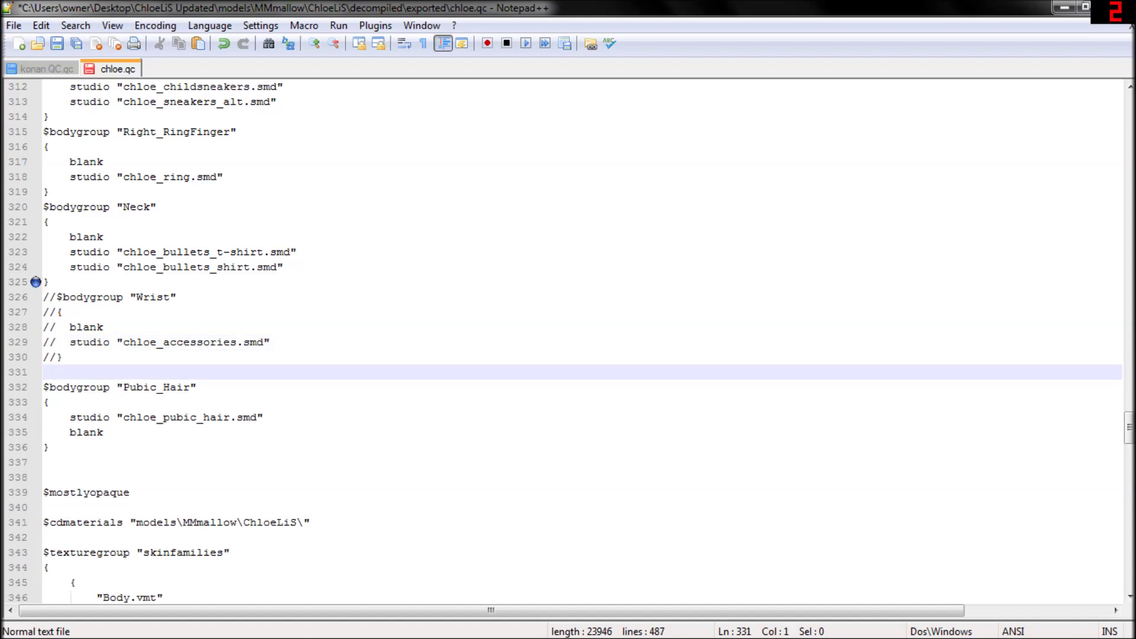
- Comment out the whole "Neck" bodygroup on lines 320 to 325 with //
click(44, 282)
text(//)
key(Up)
text(/)
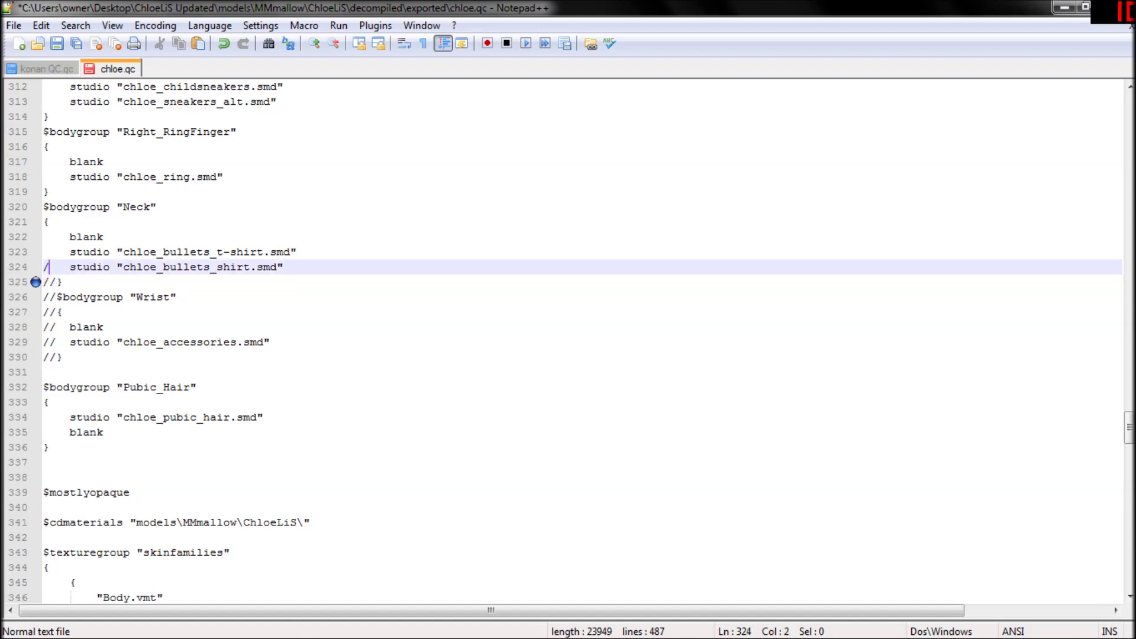
text(/)
key(Up)
text(//)
key(Up)
text(//)
key(Up)
key(Left)
text(/)
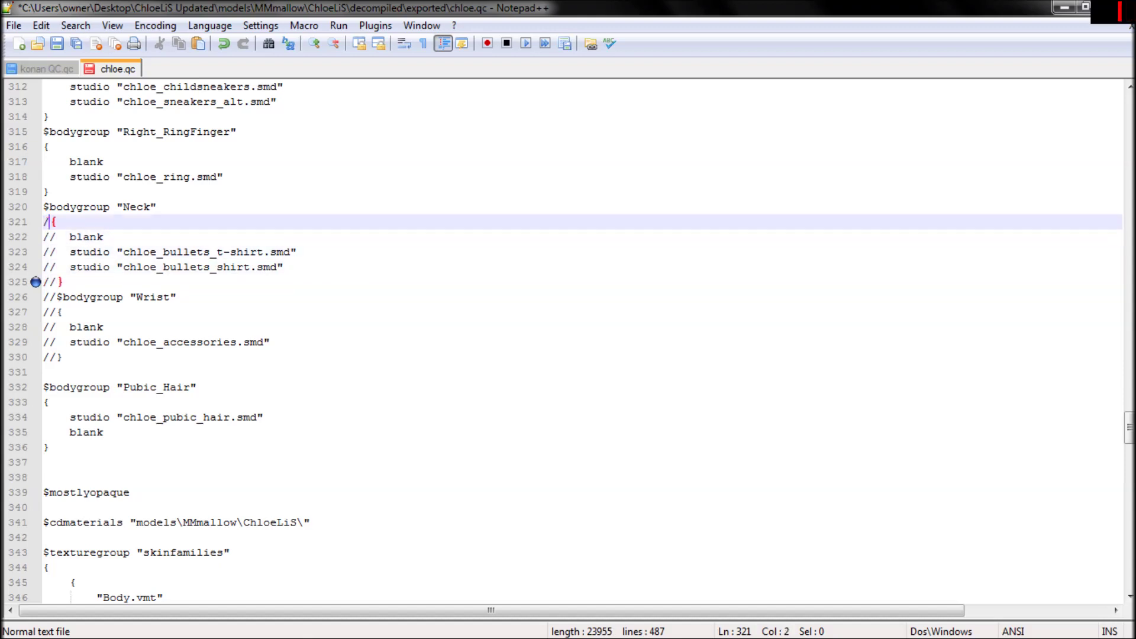
text(/)
key(Up)
key(Left)
text(//)
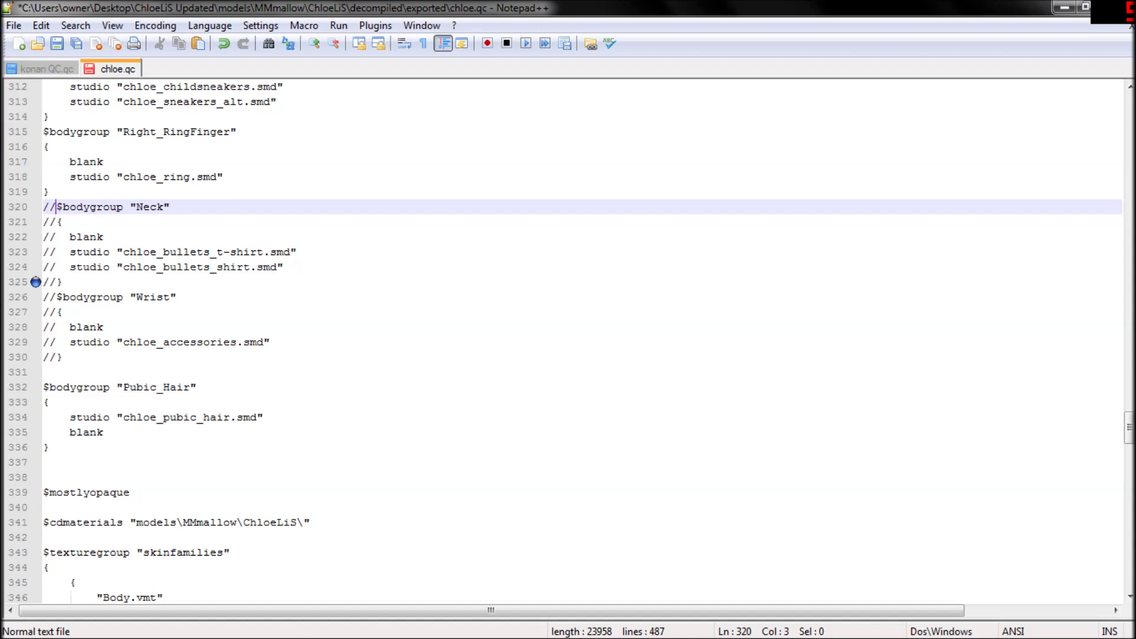
- Comment out the whole "Right_RingFinger" bodygroup on lines 315 to 319 with //
click(42, 191)
text(//)
click(69, 177)
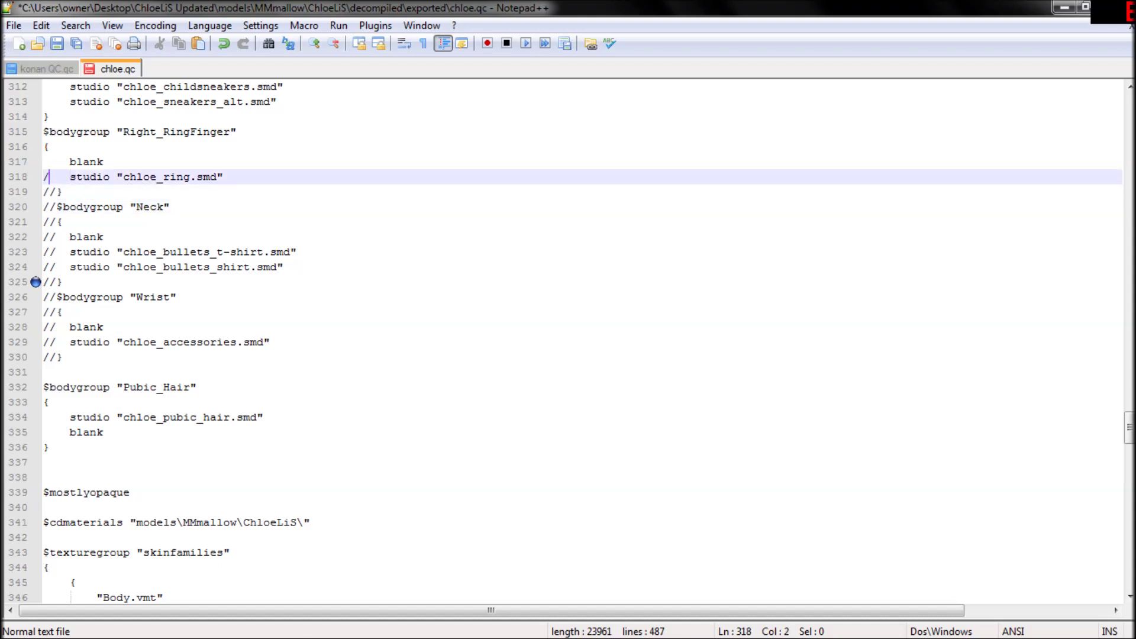
text(/)
key(Up)
key(Left)
text(//)
key(Up)
key(Left)
key(Left)
key(Right)
text(//)
click(42, 132)
text(//)
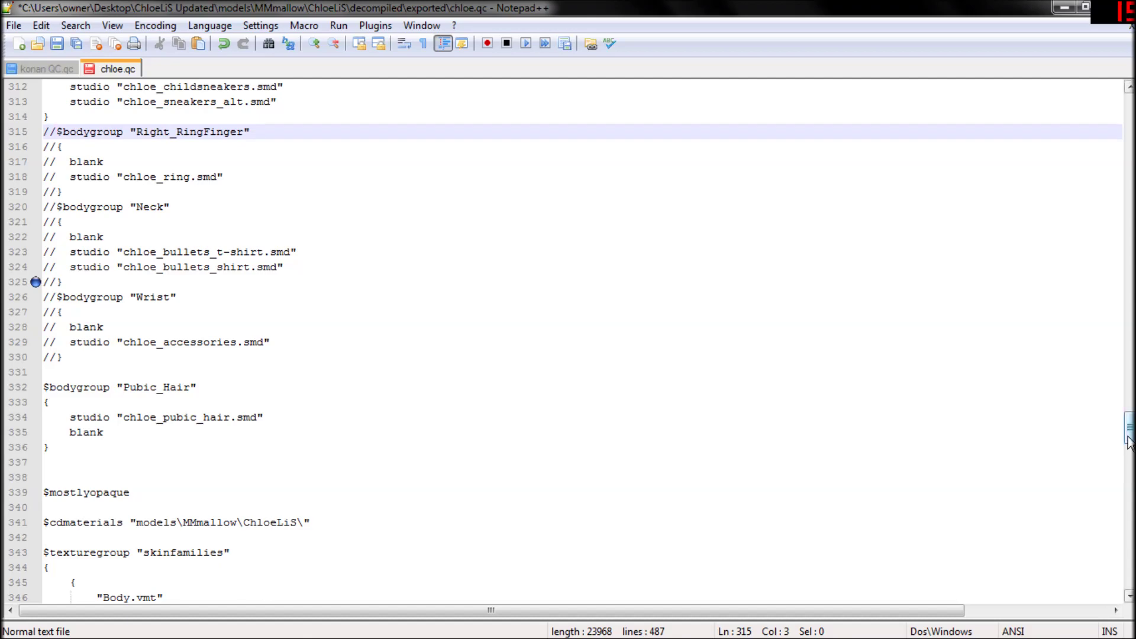
- Save chloe.qc with the three accessory bodygroups disabled, then switch to Crowbar and recompile the model
scroll(567, 340, up, 5)
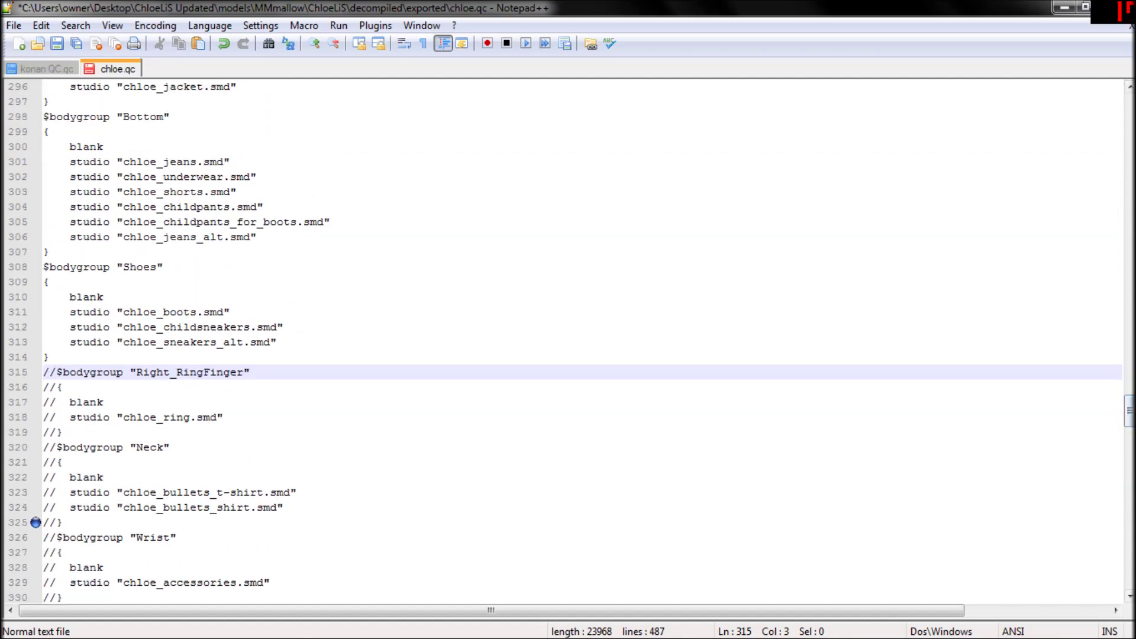
mouse_move(1129, 410)
mouse_down()
mouse_move(1128, 370)
mouse_move(1129, 432)
mouse_up()
click(15, 24)
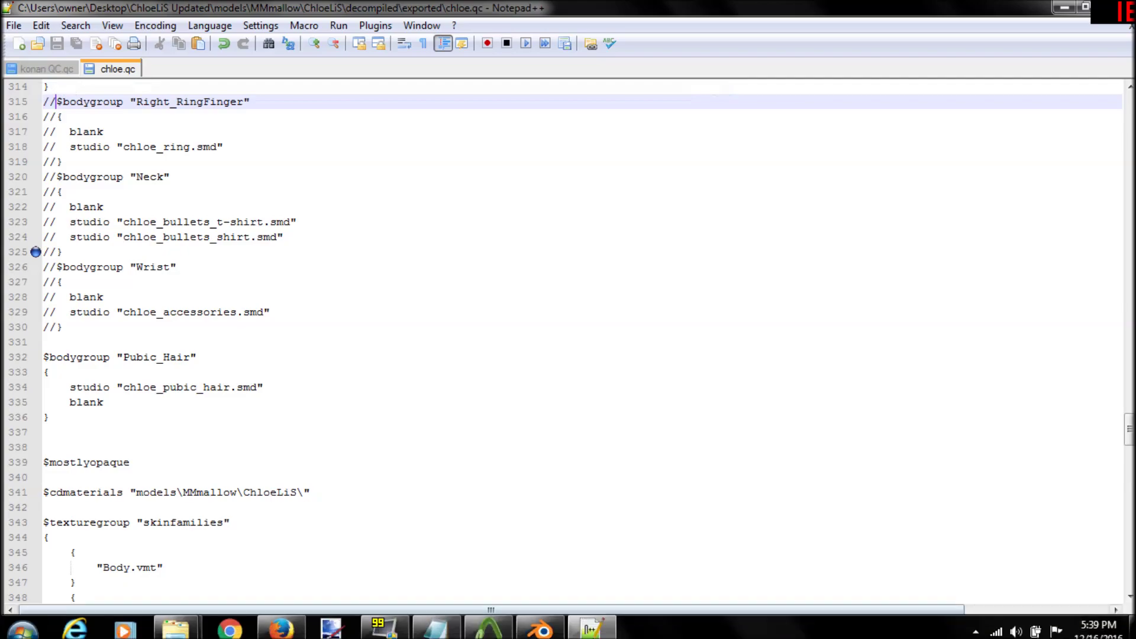
click(1064, 12)
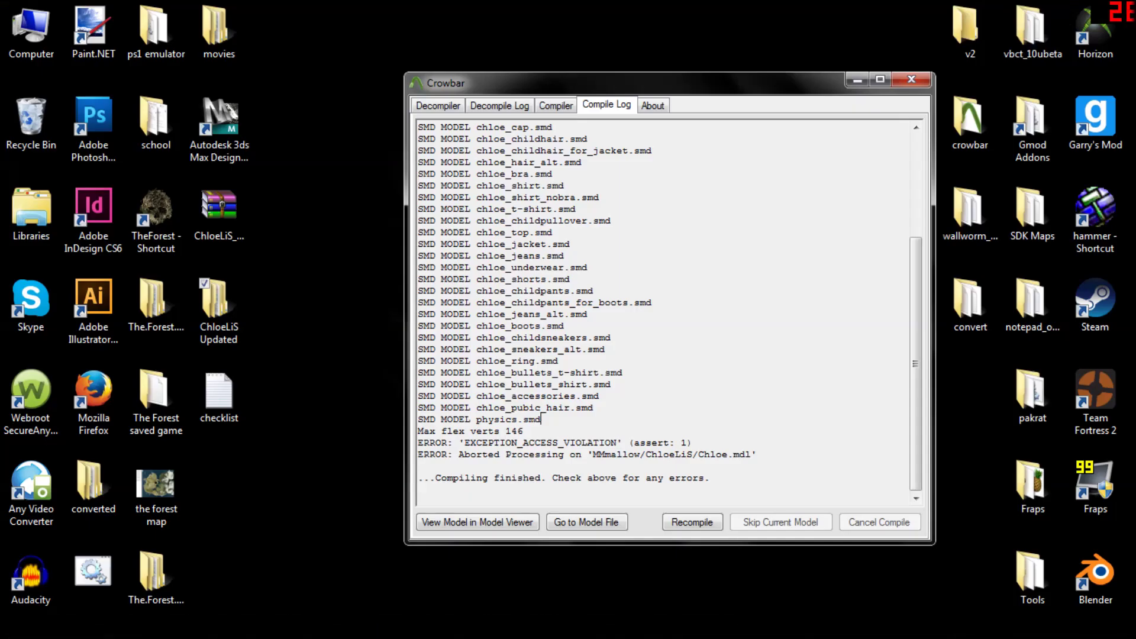
click(694, 528)
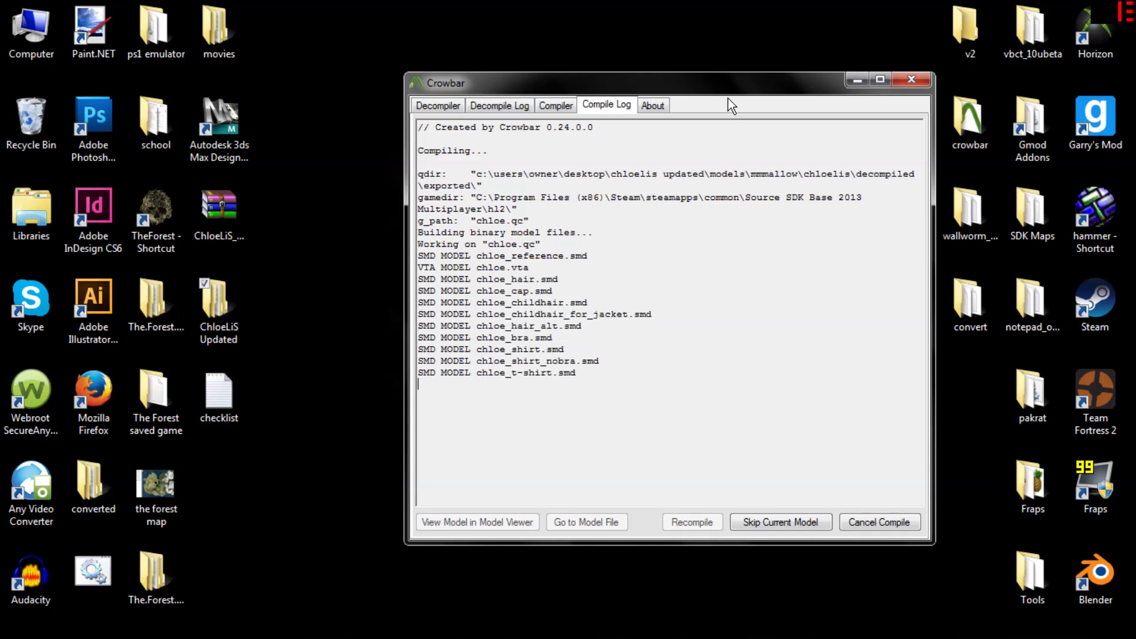
drag(718, 91, 782, 86)
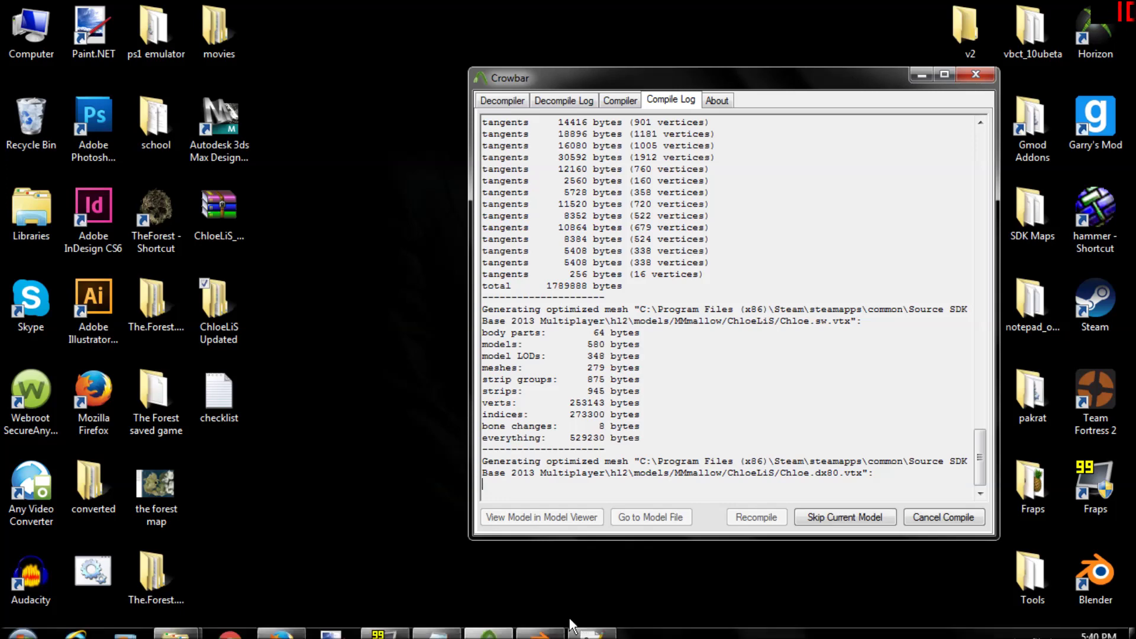
mouse_move(841, 87)
mouse_down()
mouse_move(836, 75)
mouse_move(804, 72)
mouse_move(848, 86)
mouse_up()
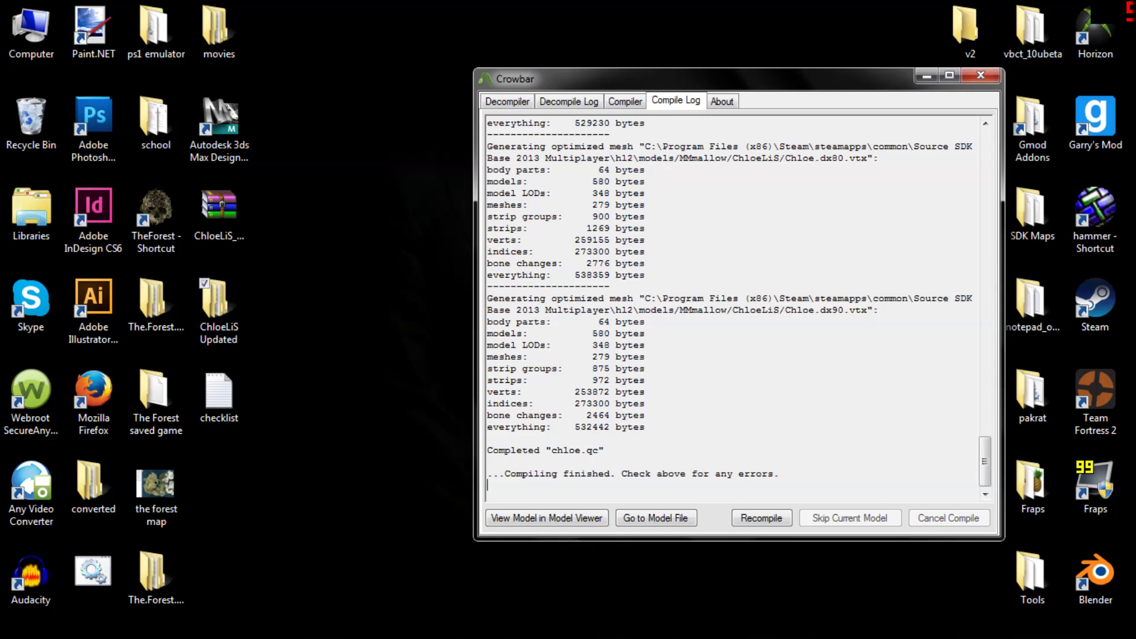
- Open the compiled model in the model viewer and minimize Crowbar
click(553, 519)
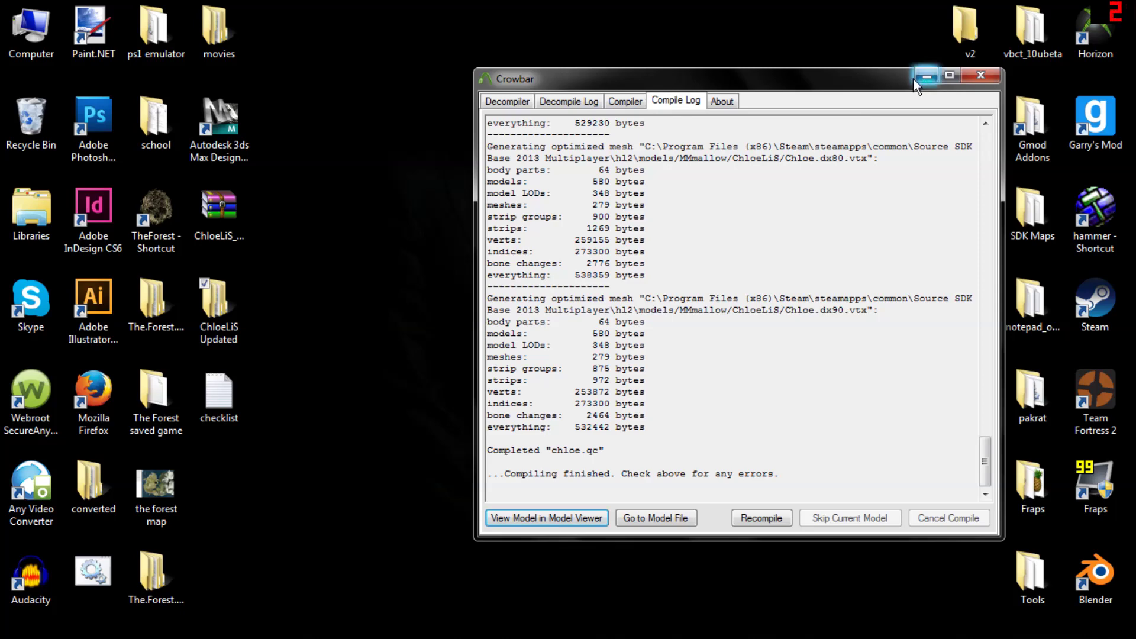
mouse_move(861, 80)
mouse_down()
mouse_move(888, 127)
mouse_move(851, 86)
mouse_up()
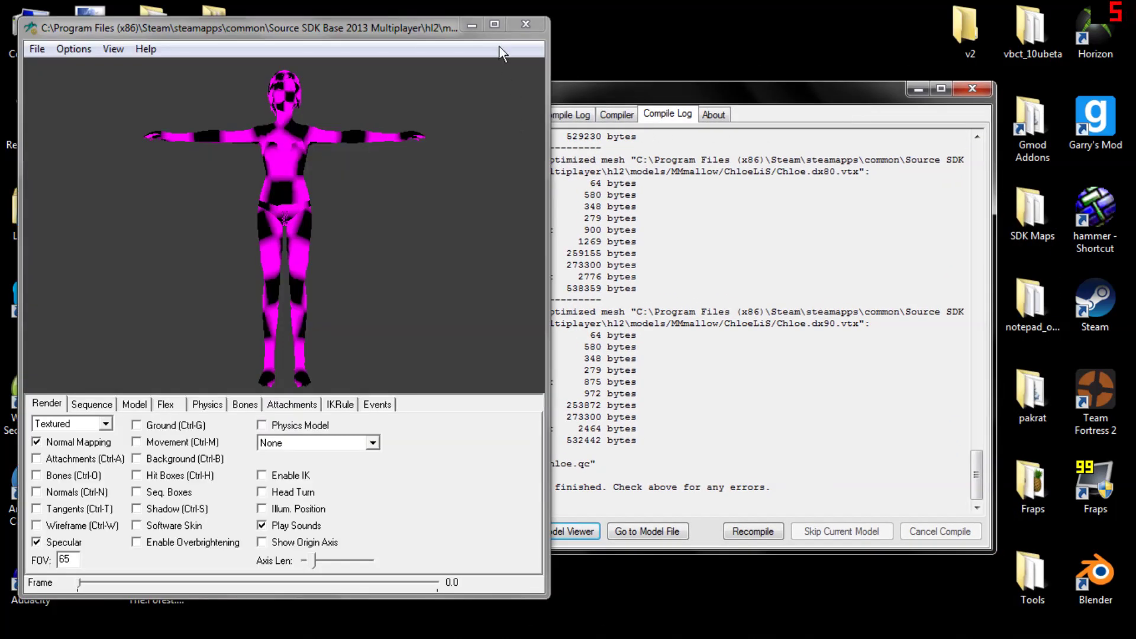
click(916, 90)
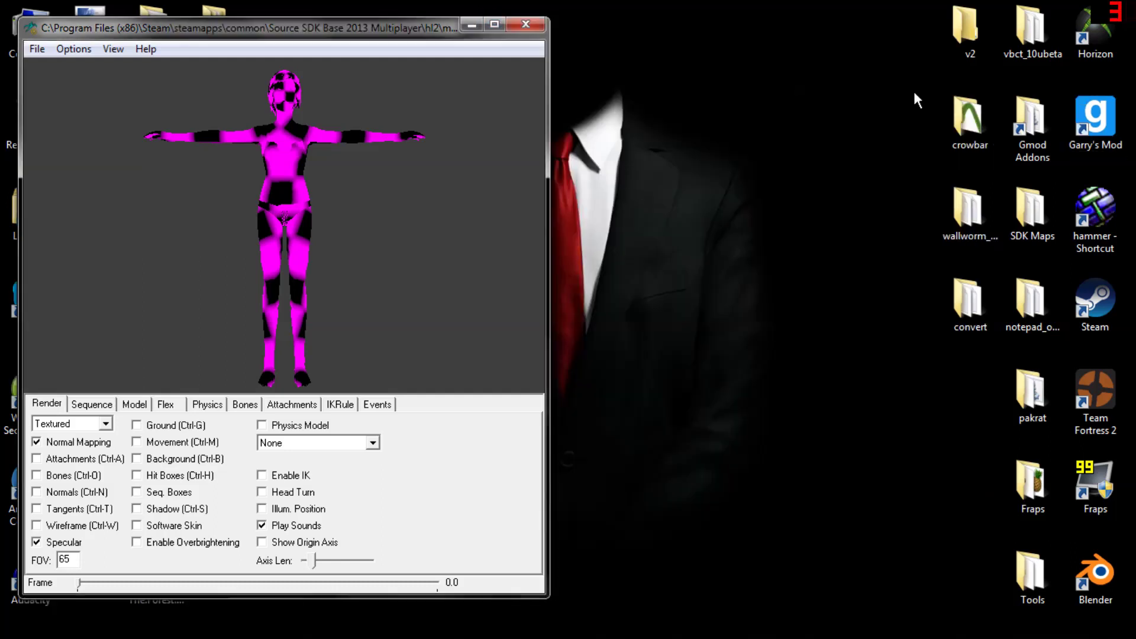
- Maximize the model viewer and display the physics model over the compiled character to inspect its collision meshes
click(489, 25)
right_drag(661, 179, 652, 234)
middle_drag(627, 186, 652, 230)
drag(651, 229, 617, 251)
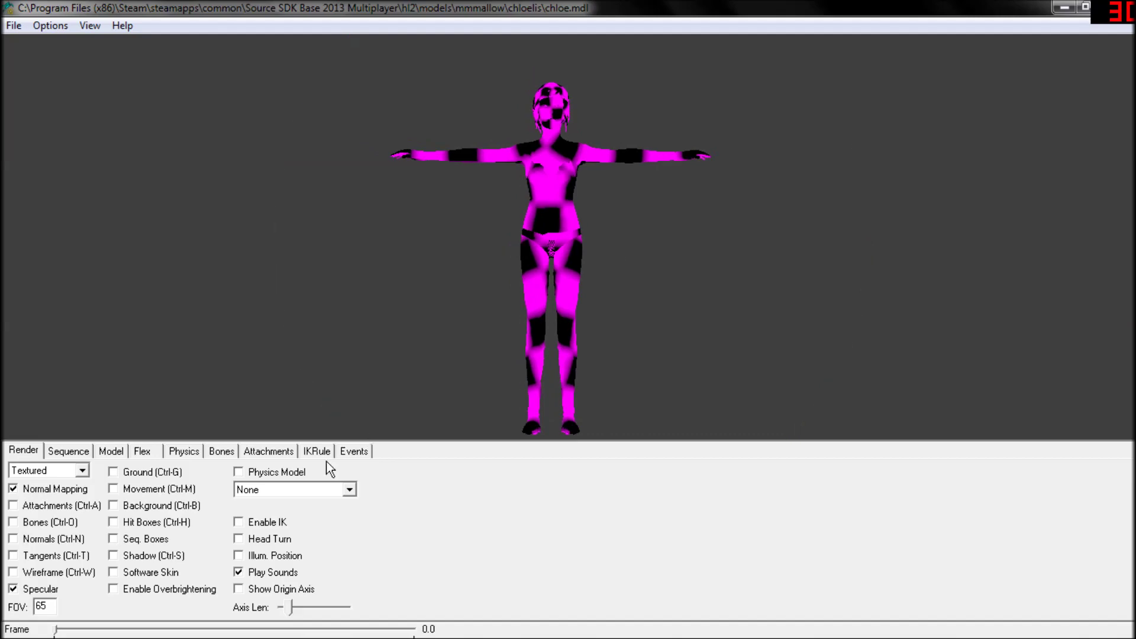
click(238, 472)
mouse_move(523, 208)
mouse_down()
mouse_move(572, 221)
mouse_move(518, 219)
mouse_up()
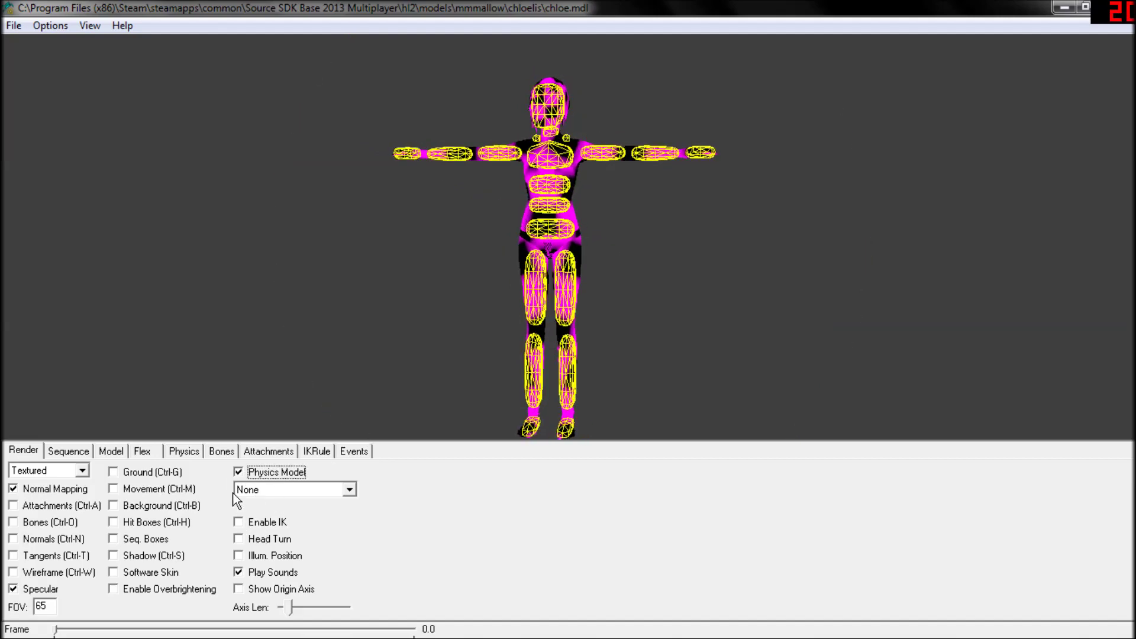
- Hide the physics model and display the bones to inspect the skeleton
click(239, 472)
click(13, 522)
drag(566, 219, 417, 341)
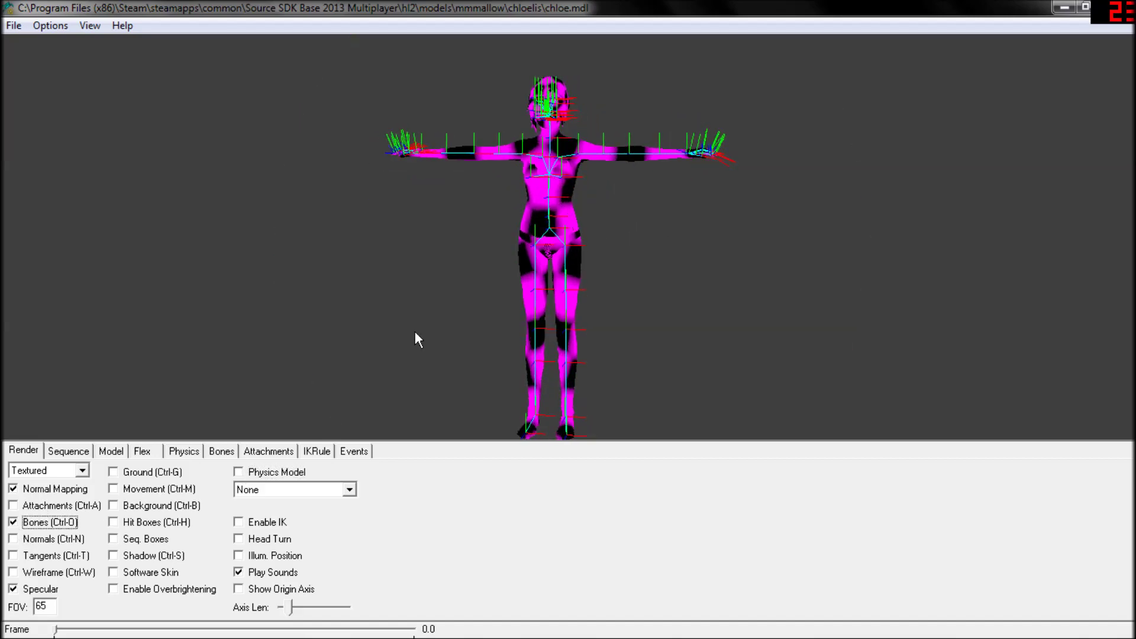
- Hide the bones and inspect the physics model closely around the head, shoulders and arms
click(29, 520)
click(239, 472)
mouse_move(583, 231)
mouse_down()
mouse_move(602, 219)
mouse_move(580, 230)
mouse_up()
right_drag(579, 229, 572, 151)
shift+drag(509, 121, 512, 256)
right_drag(514, 260, 536, 283)
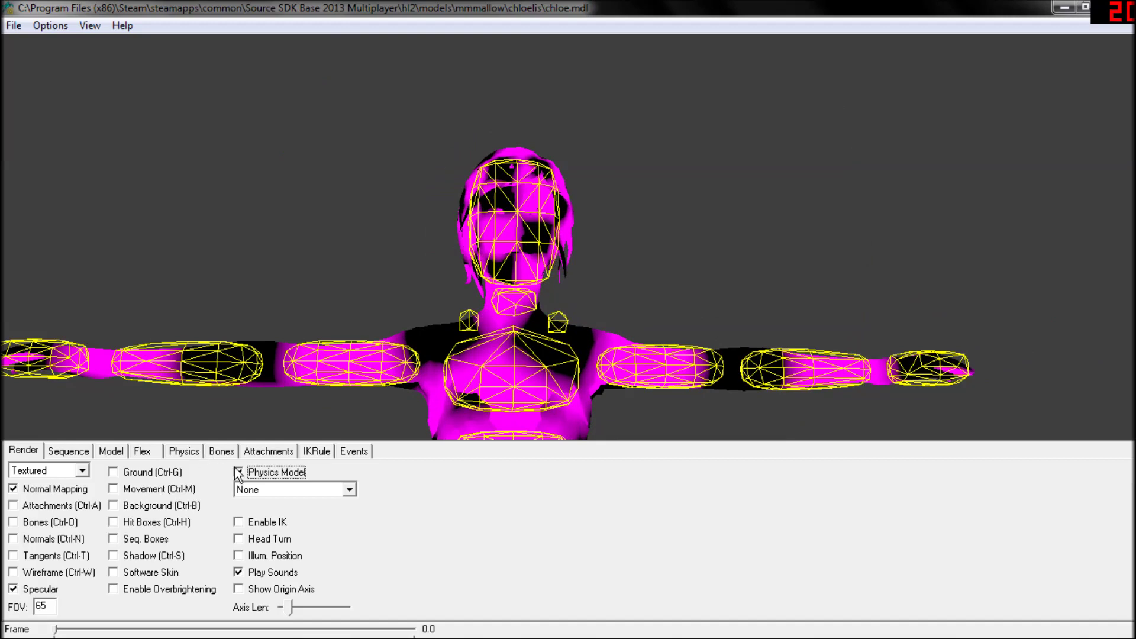
- Hide the physics model, choose leftupleg in the physics settings, and inspect the character
click(236, 468)
click(213, 452)
click(184, 452)
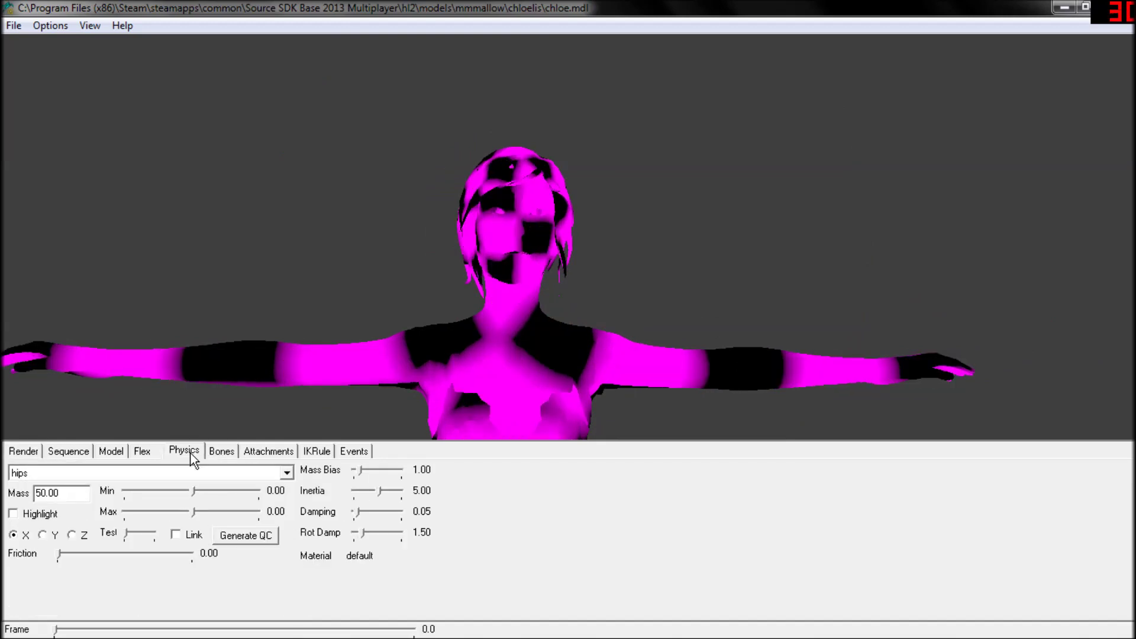
click(192, 474)
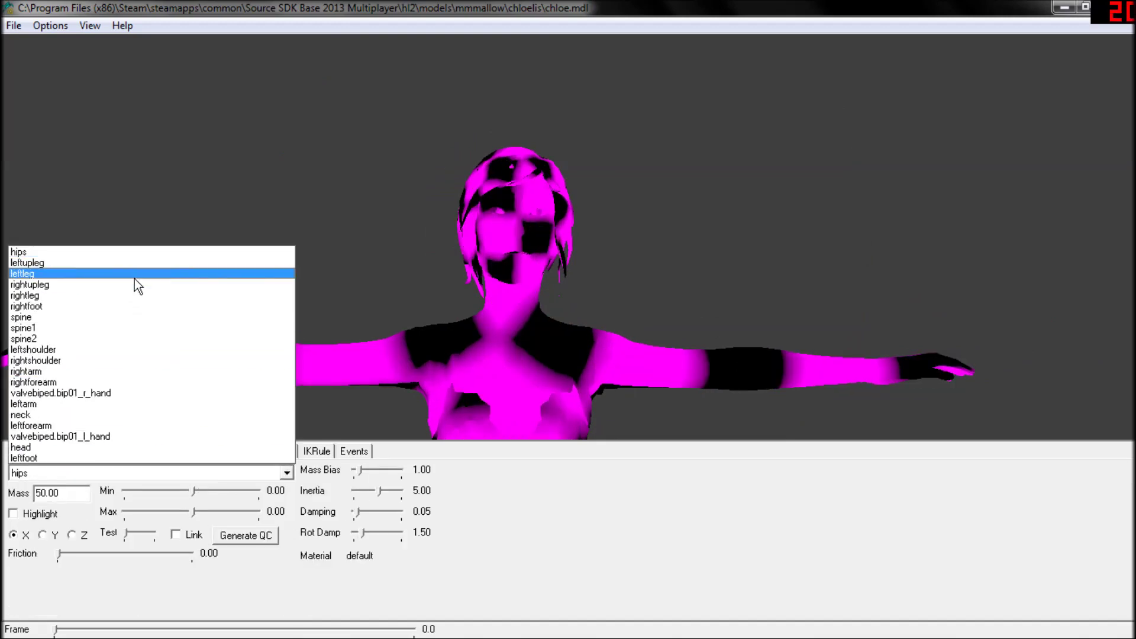
click(65, 264)
drag(521, 350, 520, 232)
right_drag(519, 232, 525, 215)
shift+drag(535, 185, 536, 207)
right_drag(536, 207, 560, 239)
drag(560, 239, 695, 243)
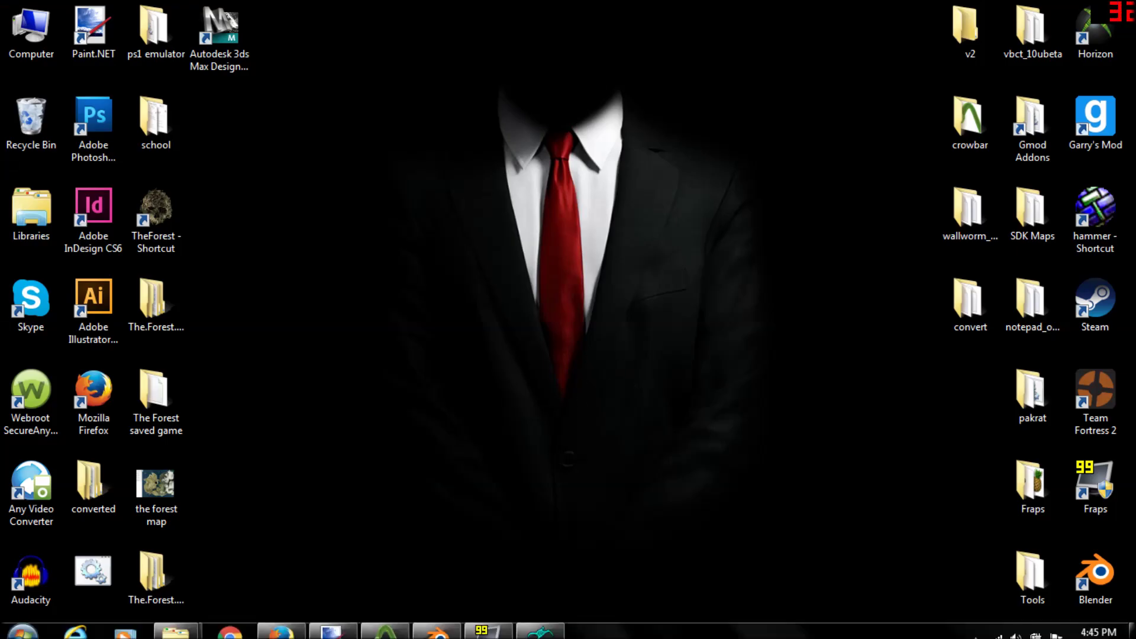
- Switch to the model viewer with chloe.mdl from the alan13 folder and choose leftupleg in its physics settings
click(541, 629)
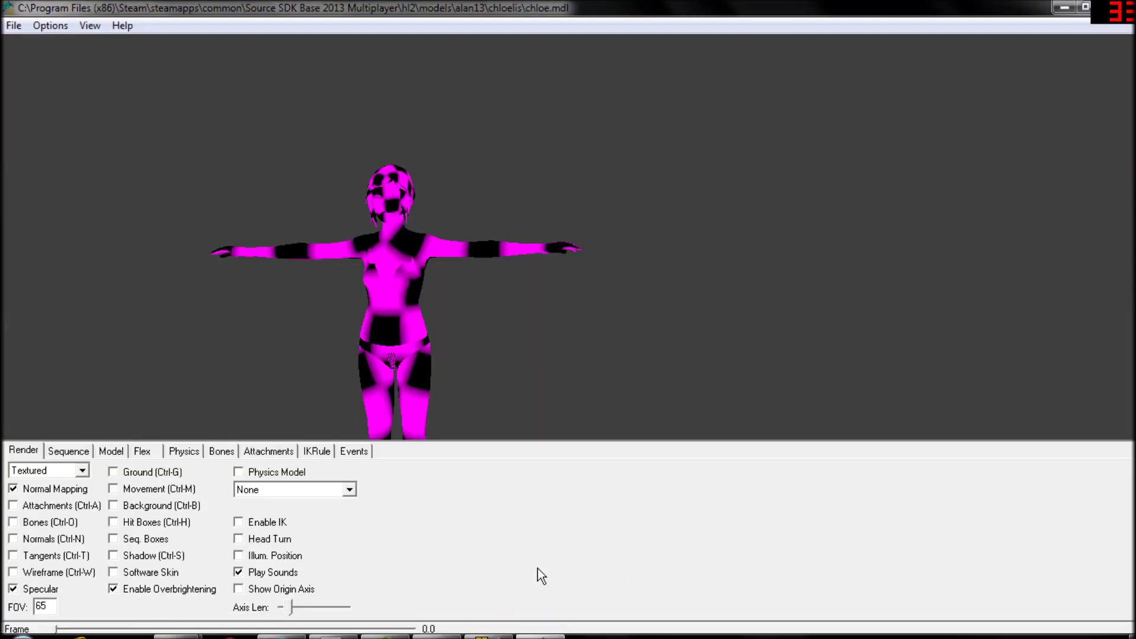
drag(476, 241, 554, 254)
click(191, 453)
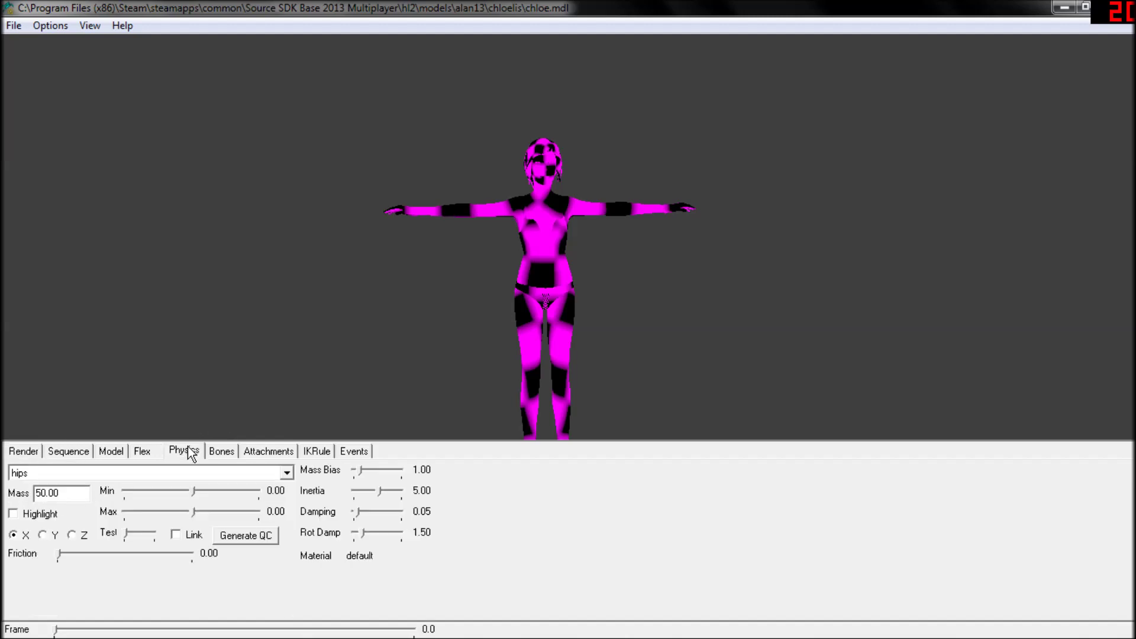
click(176, 474)
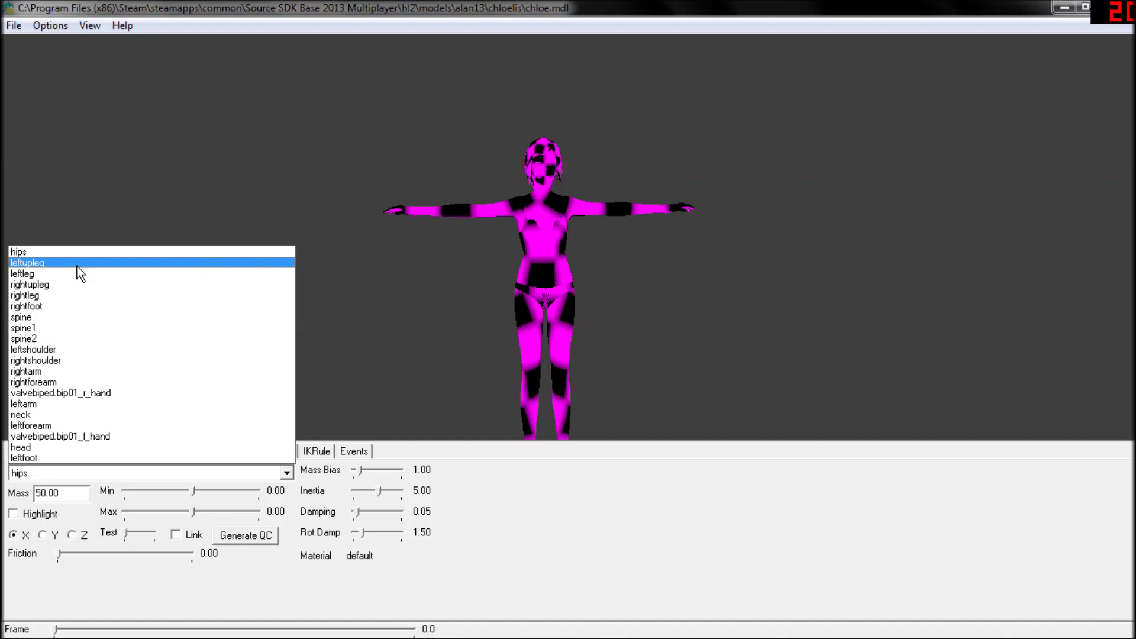
click(48, 263)
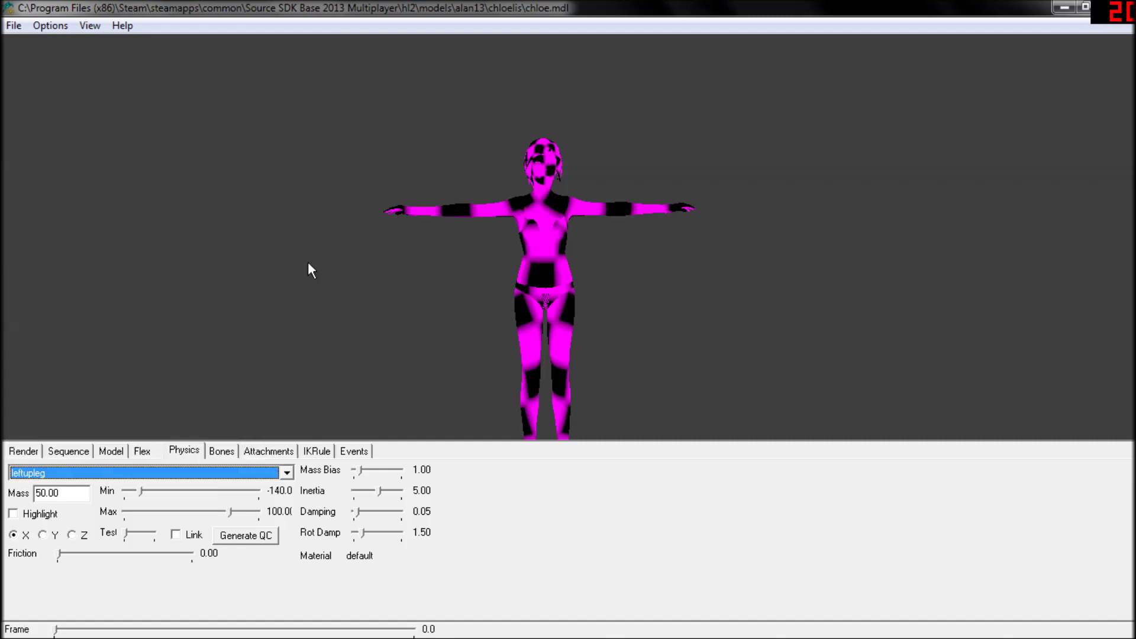
right_drag(583, 288, 583, 228)
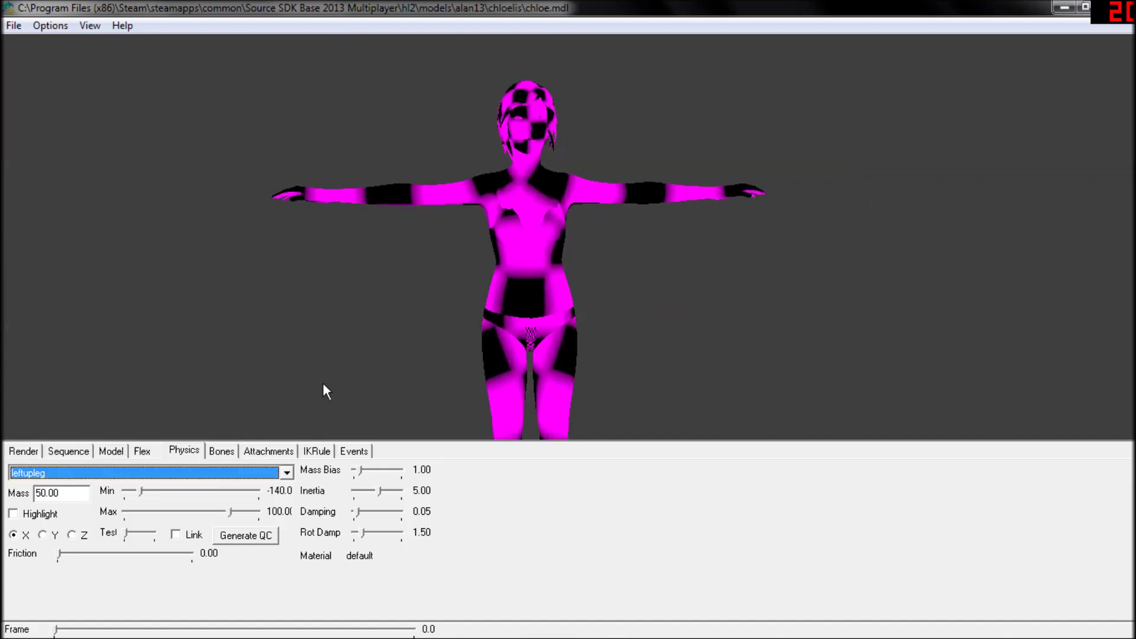
- Link leftupleg's minimum and maximum limits and test its X-axis rotation while viewing the model from an angle
click(177, 537)
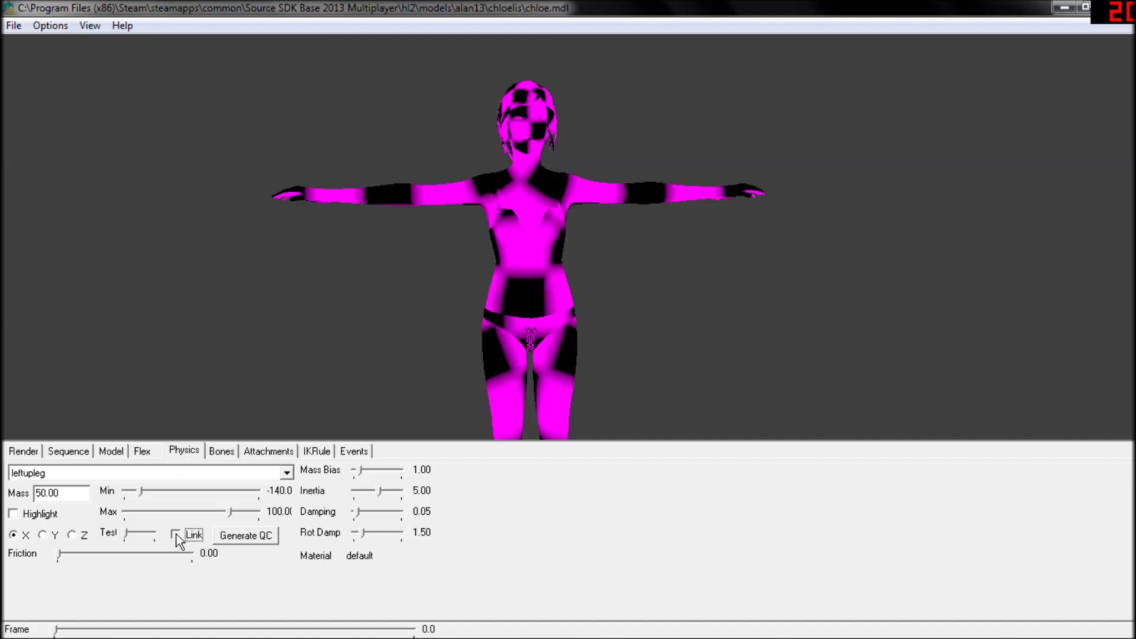
mouse_move(123, 534)
mouse_down()
mouse_move(152, 533)
mouse_move(128, 534)
mouse_up()
drag(518, 255, 473, 253)
mouse_move(129, 534)
mouse_down()
mouse_move(160, 536)
mouse_move(120, 534)
mouse_up()
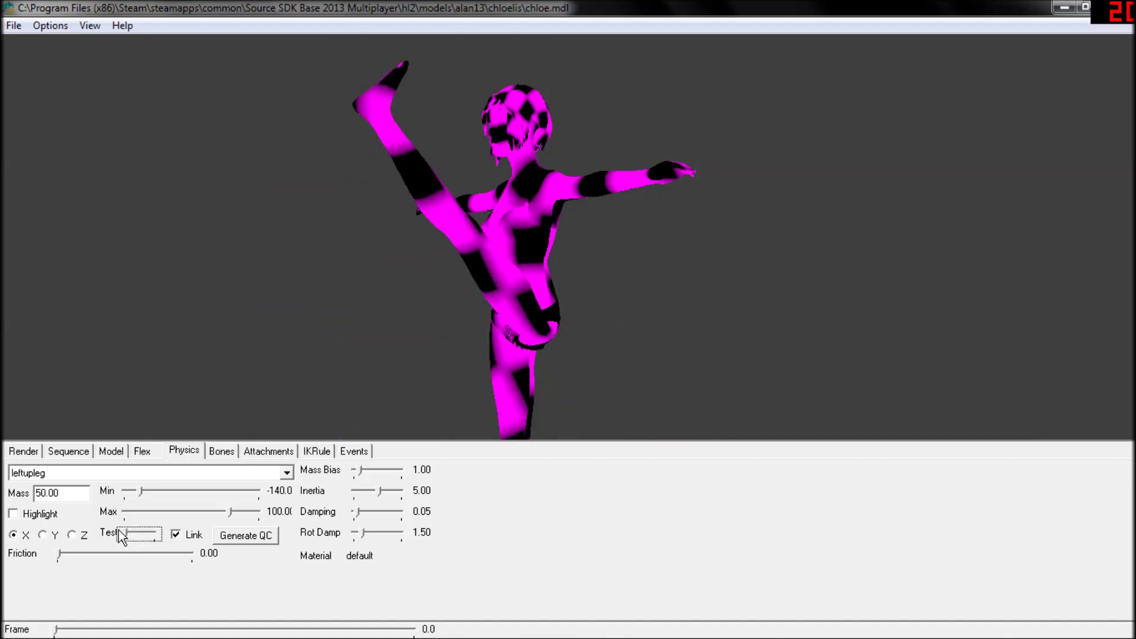
- Unlink leftupleg's limits and test its X-axis swing from a side view
click(175, 534)
drag(526, 247, 509, 249)
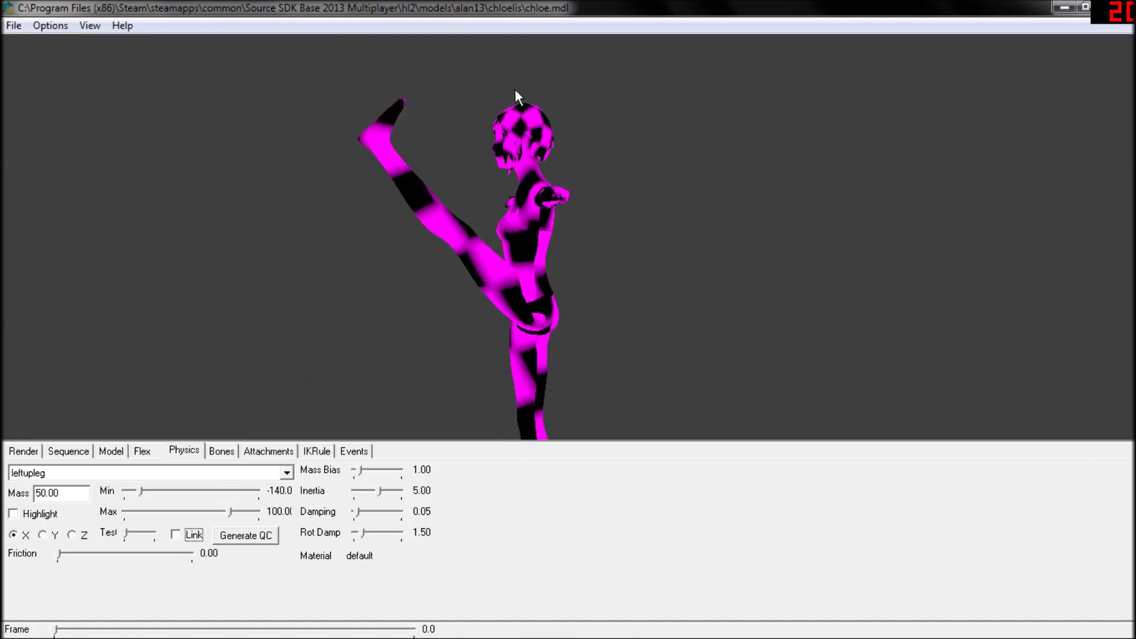
right_drag(515, 90, 520, 83)
drag(518, 225, 516, 254)
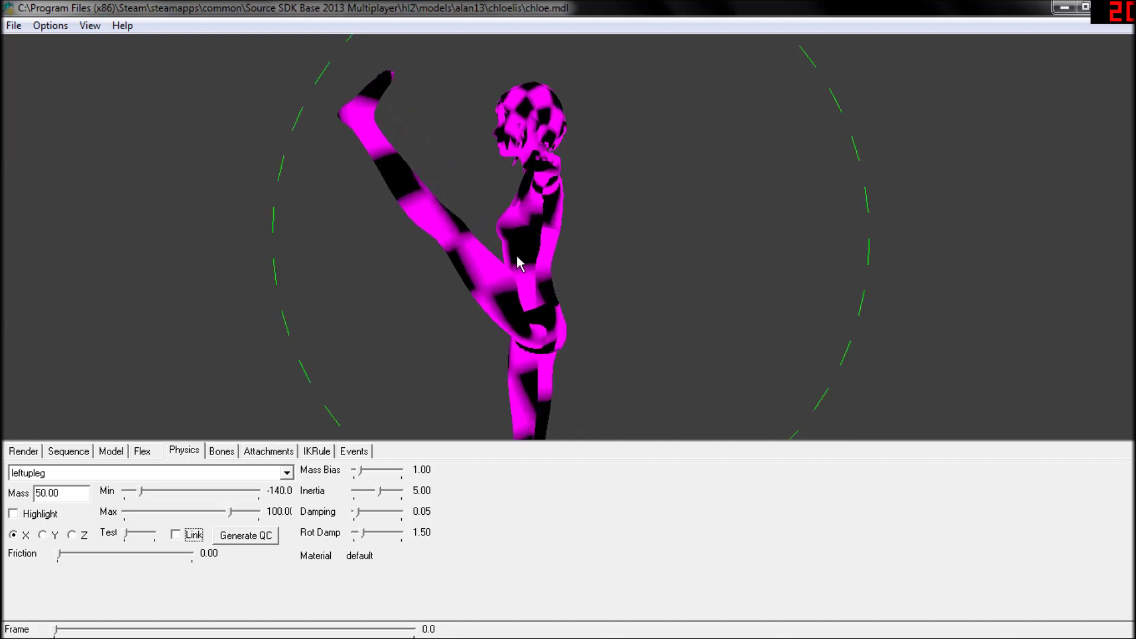
mouse_move(125, 531)
mouse_down()
mouse_move(164, 527)
mouse_move(121, 531)
mouse_move(140, 531)
mouse_up()
- Choose leftleg and test how its knee bends on the X axis
click(123, 472)
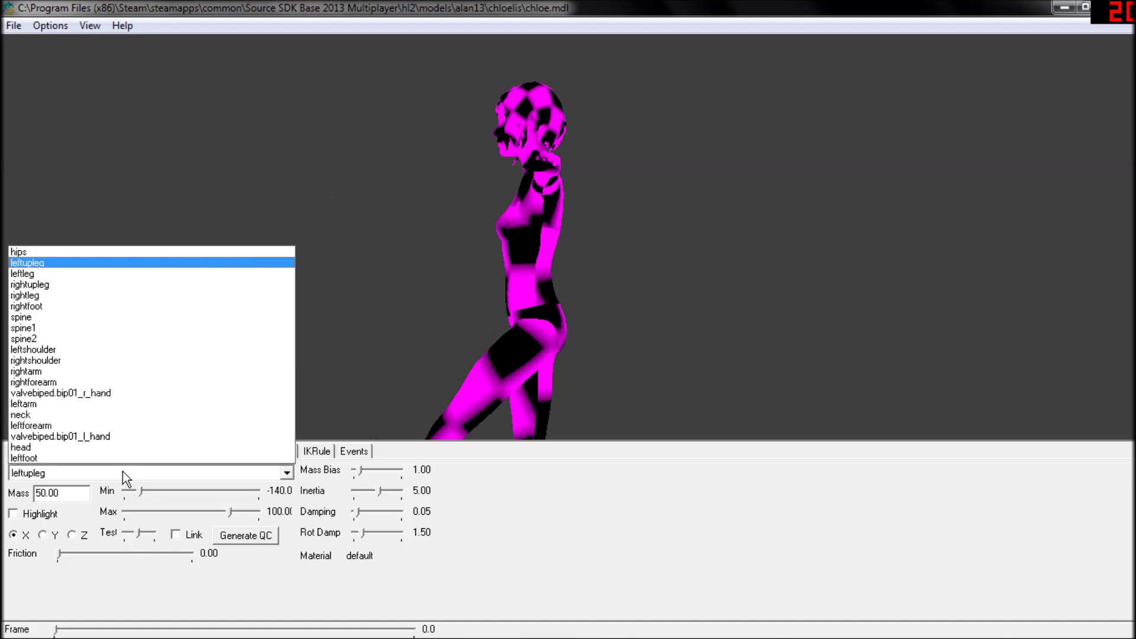
click(67, 273)
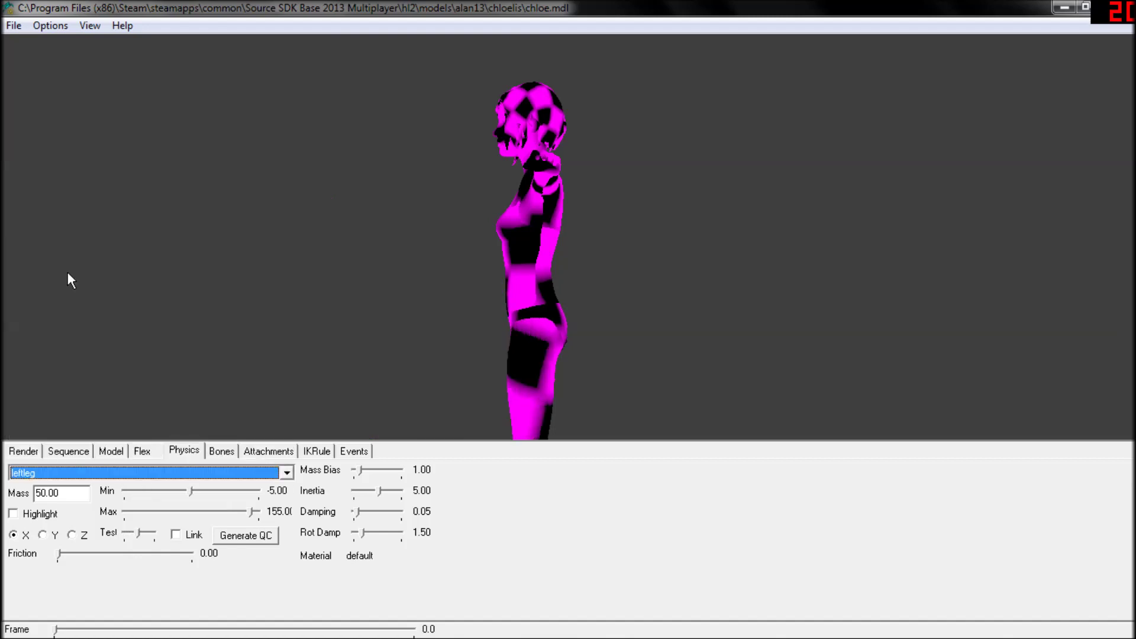
click(140, 531)
drag(520, 233, 393, 371)
mouse_move(132, 530)
mouse_down()
mouse_move(167, 532)
mouse_move(115, 534)
mouse_move(159, 533)
mouse_move(126, 533)
mouse_up()
- Try a minimum of -75 for leftleg on the X axis, test the bend, and restore the minimum to -5
drag(191, 492, 162, 499)
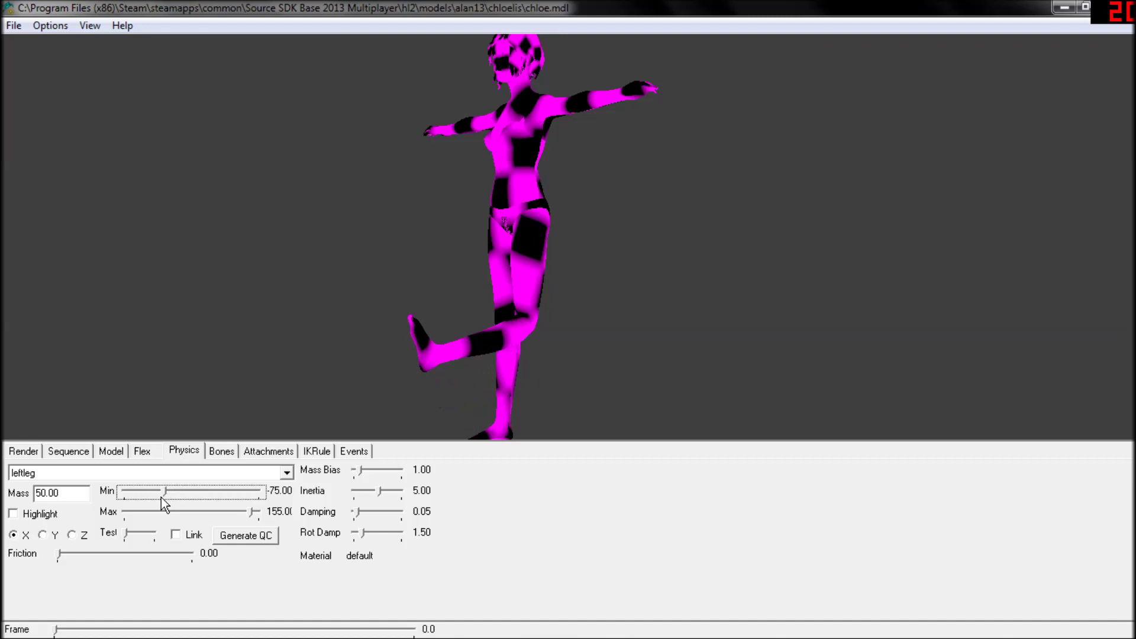
drag(402, 299, 510, 234)
drag(126, 535, 155, 533)
click(165, 490)
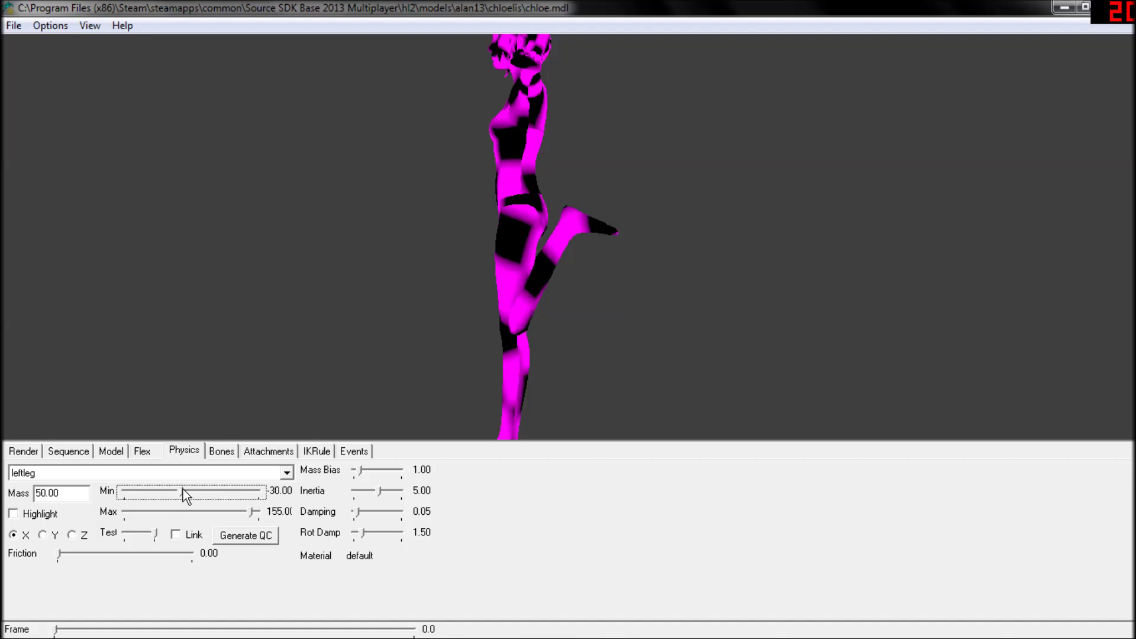
drag(187, 488, 189, 488)
- Test leftleg's X-axis bend at its maximum limit from the side and front
mouse_move(155, 534)
mouse_down()
mouse_move(108, 531)
mouse_move(156, 522)
mouse_up()
drag(495, 295, 499, 189)
mouse_move(159, 540)
mouse_down()
mouse_move(130, 535)
mouse_move(159, 524)
mouse_move(125, 535)
mouse_move(158, 534)
mouse_up()
drag(547, 200, 597, 174)
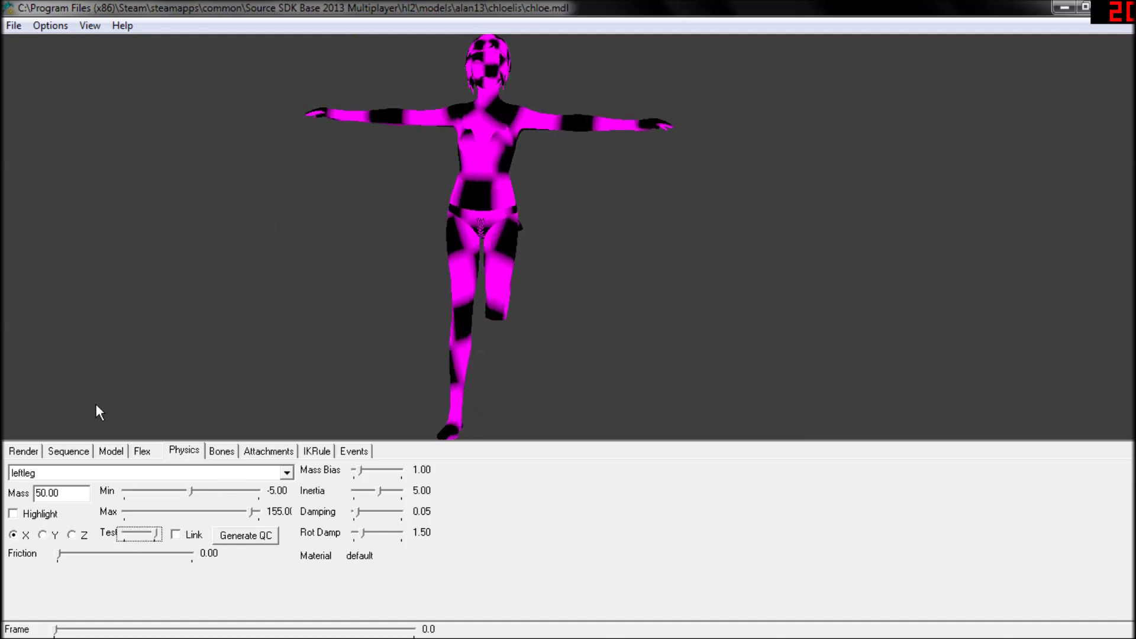
- Test leftleg's rotation on the Y axis and on the Z axis
click(48, 535)
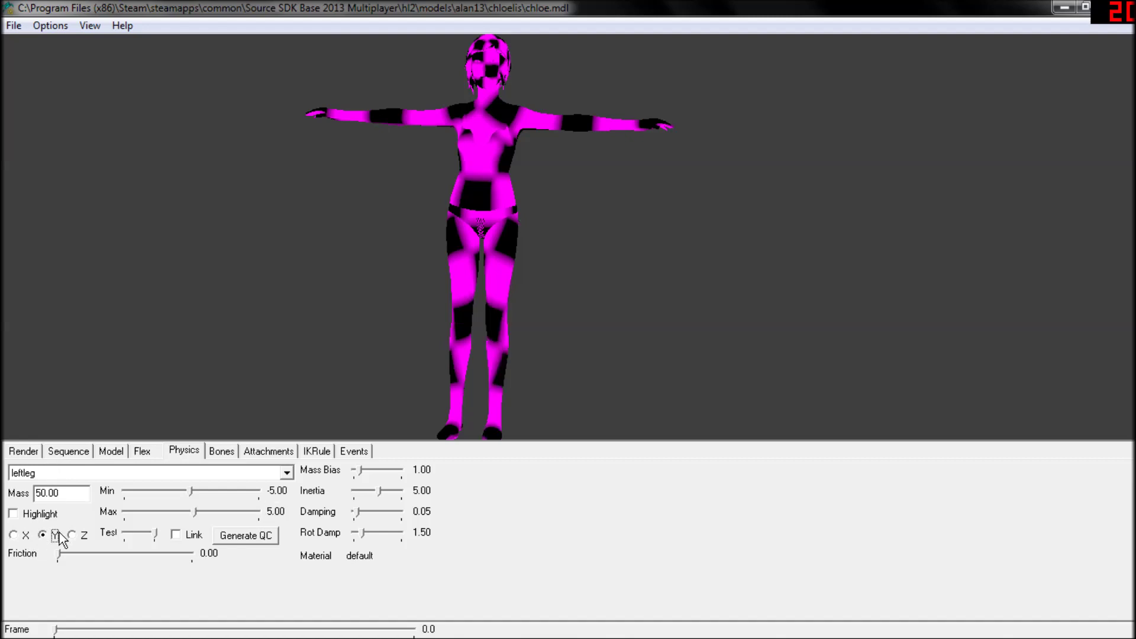
drag(157, 534, 100, 538)
click(73, 535)
click(132, 537)
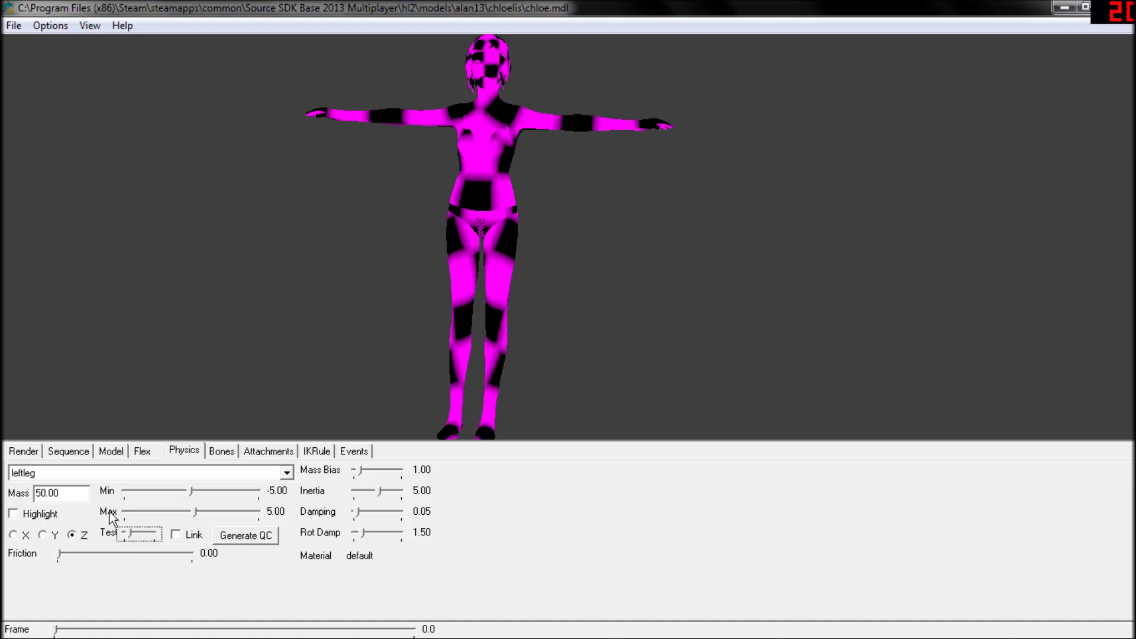
- Check the Z-axis physics limits of hips and leftshoulder, with the upper body in view
click(93, 471)
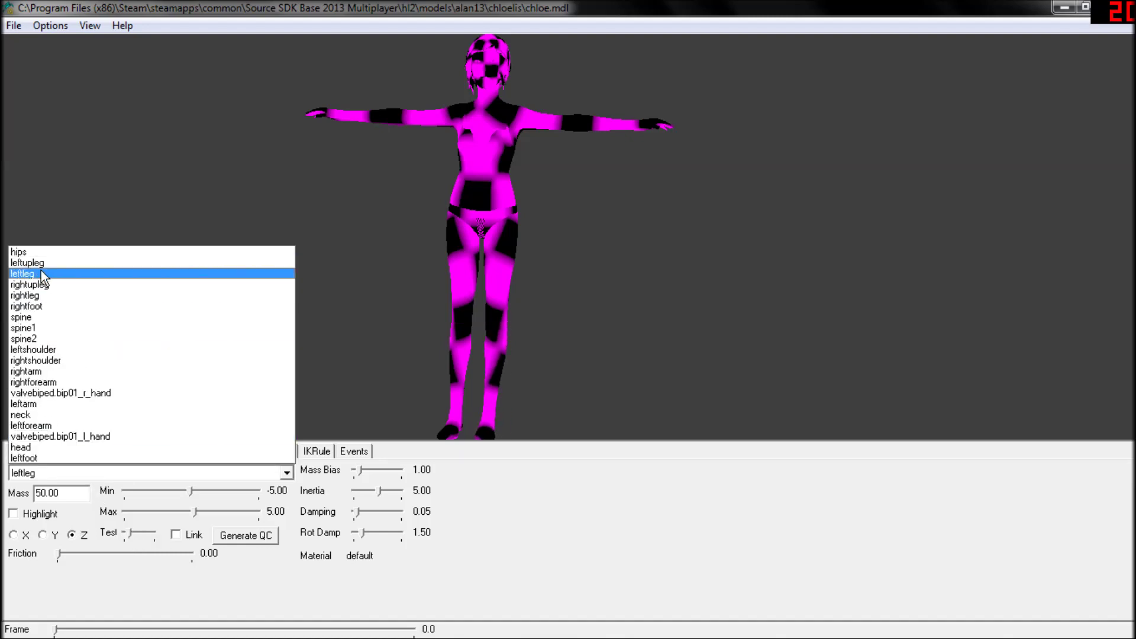
click(41, 252)
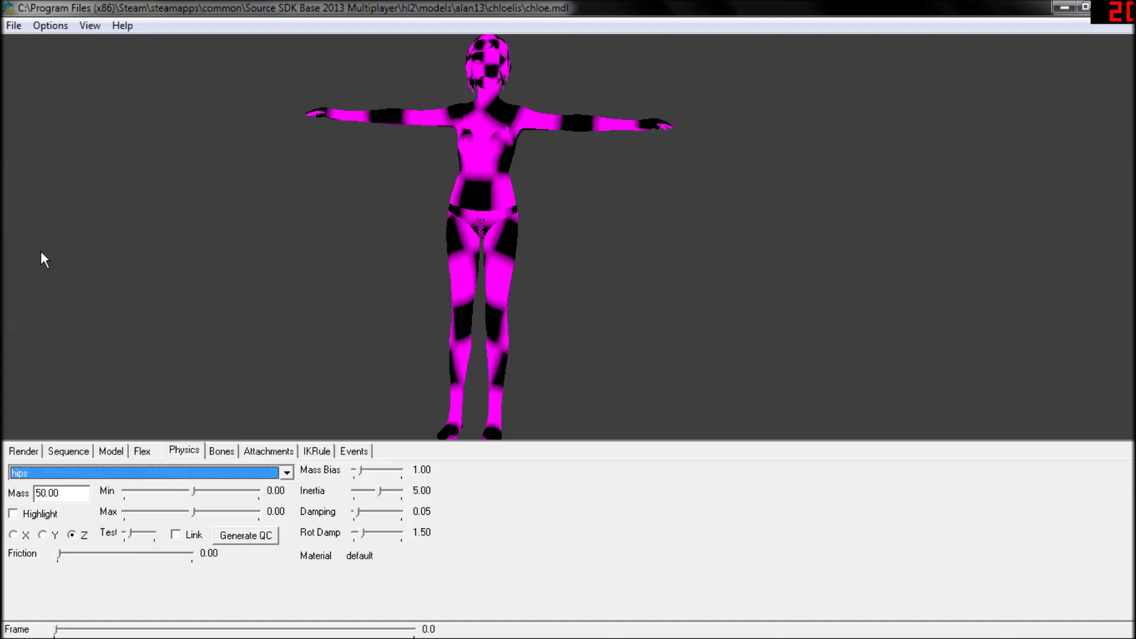
click(119, 474)
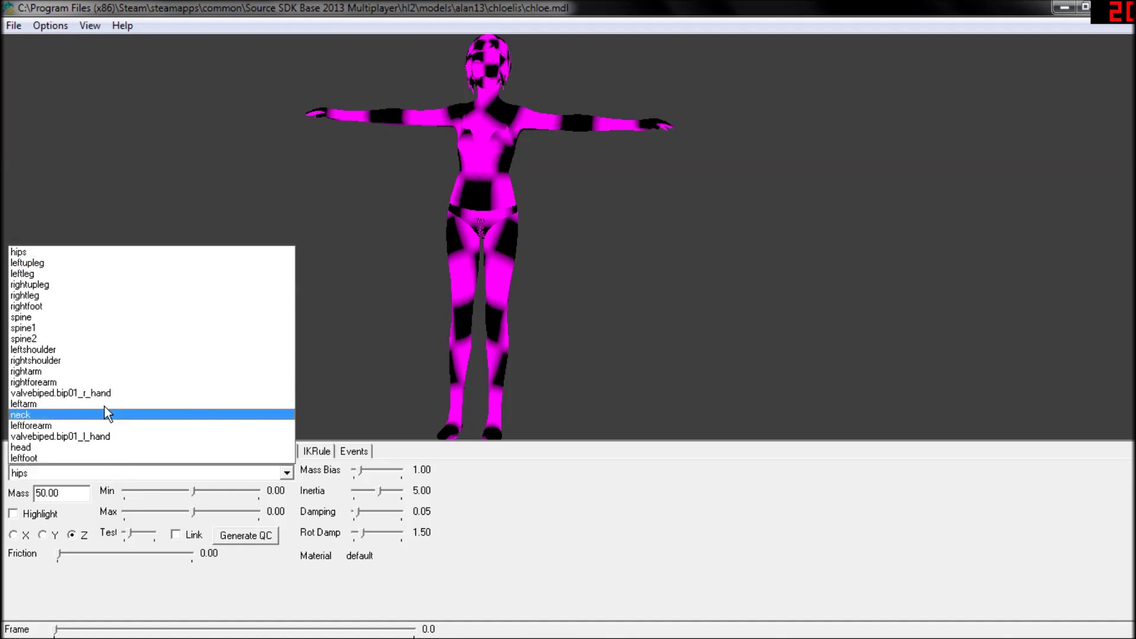
click(85, 352)
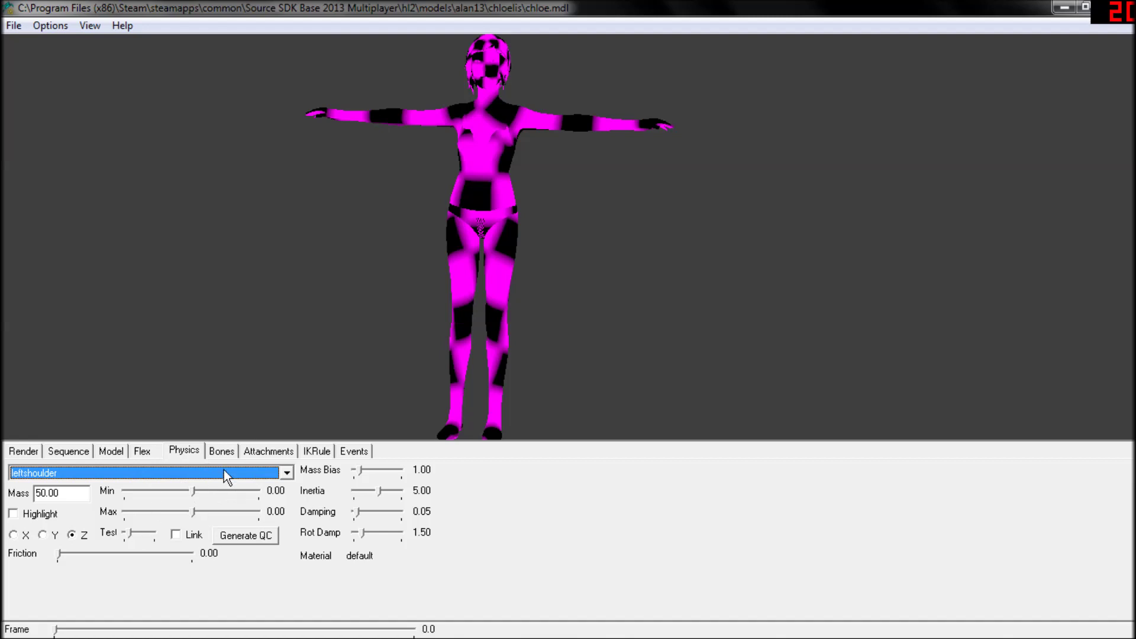
shift+drag(488, 182, 449, 230)
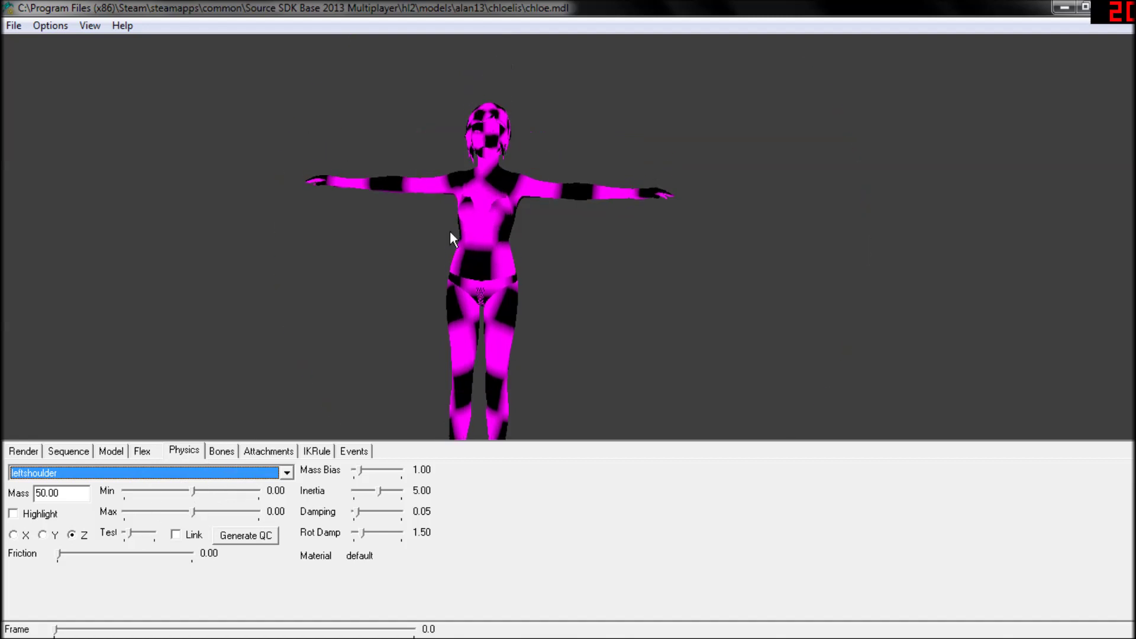
- Try shifting leftshoulder's Z-axis limits with linking on, then return both limits to 0 and unlink them
click(176, 534)
drag(192, 512, 218, 511)
mouse_move(118, 533)
mouse_down()
mouse_move(154, 531)
mouse_move(124, 543)
mouse_up()
drag(215, 516, 191, 517)
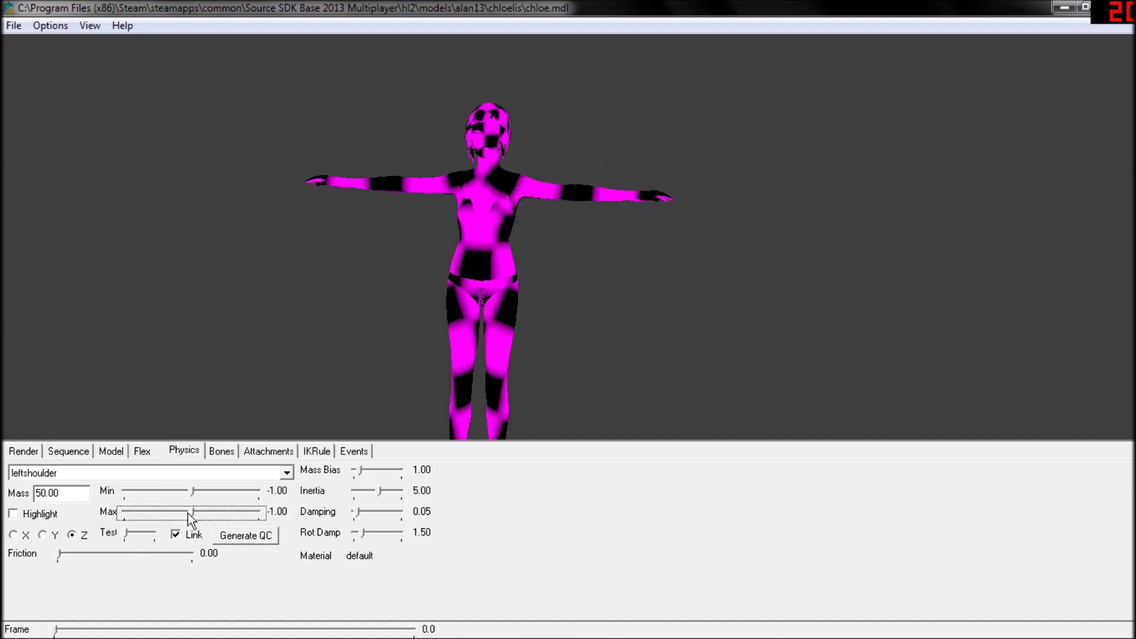
click(198, 514)
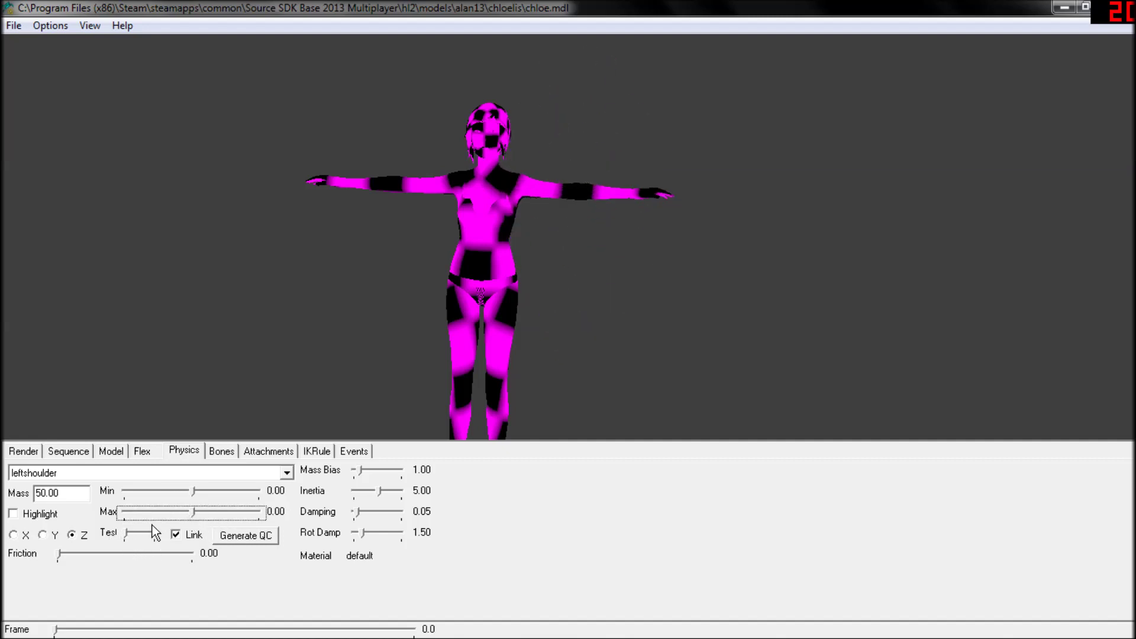
click(176, 535)
- Choose rightarm and test its rotation on the Z axis
click(148, 472)
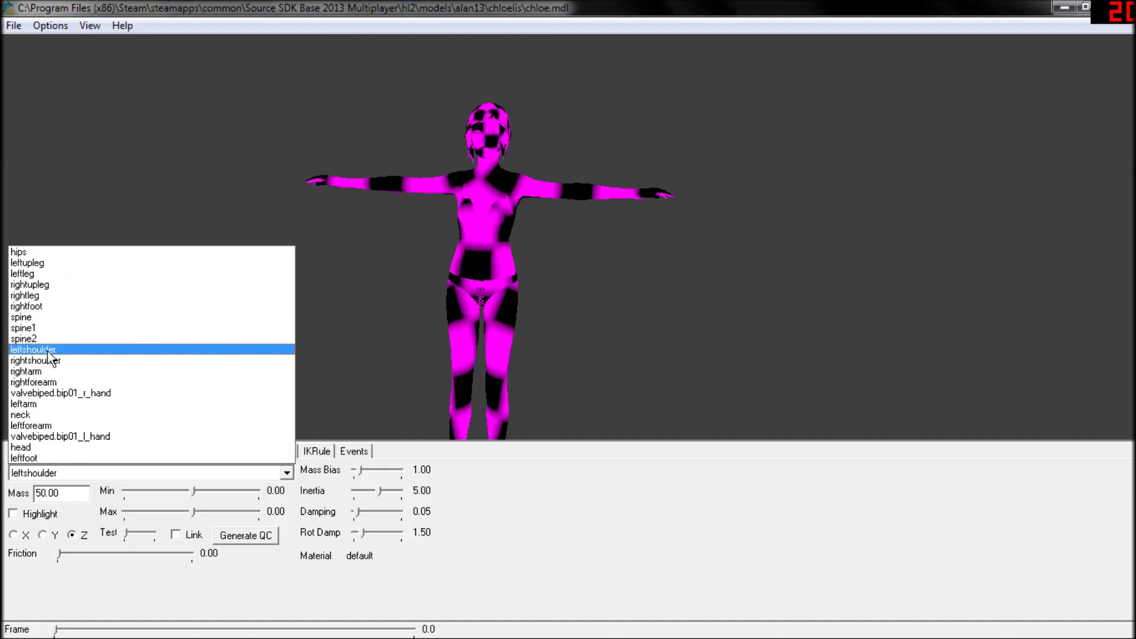
click(47, 370)
drag(431, 217, 316, 389)
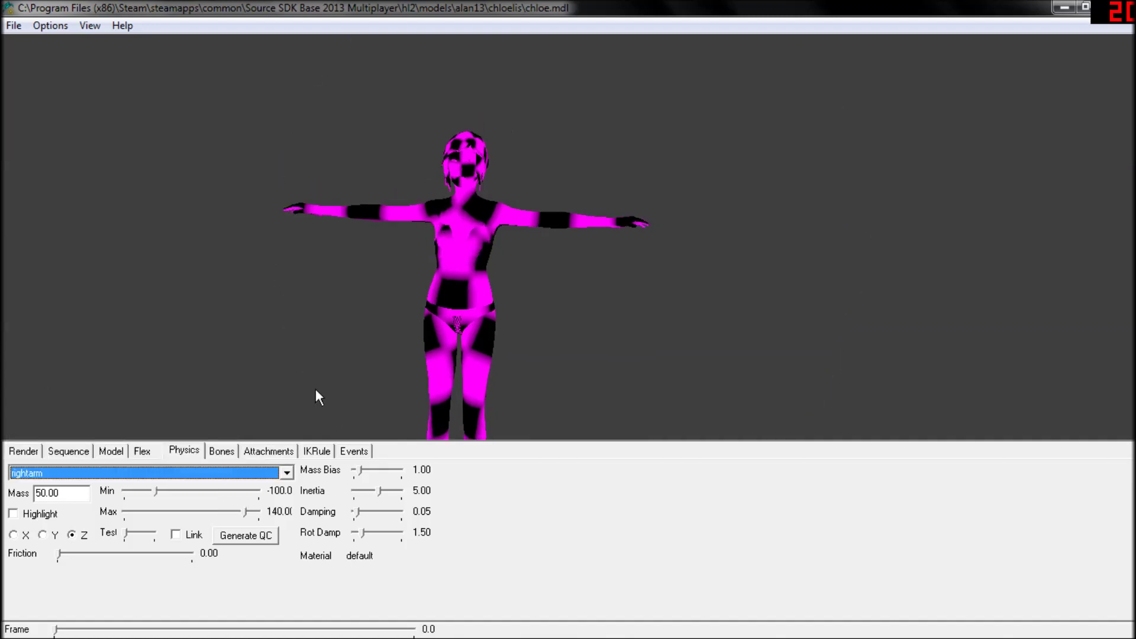
drag(126, 527, 143, 534)
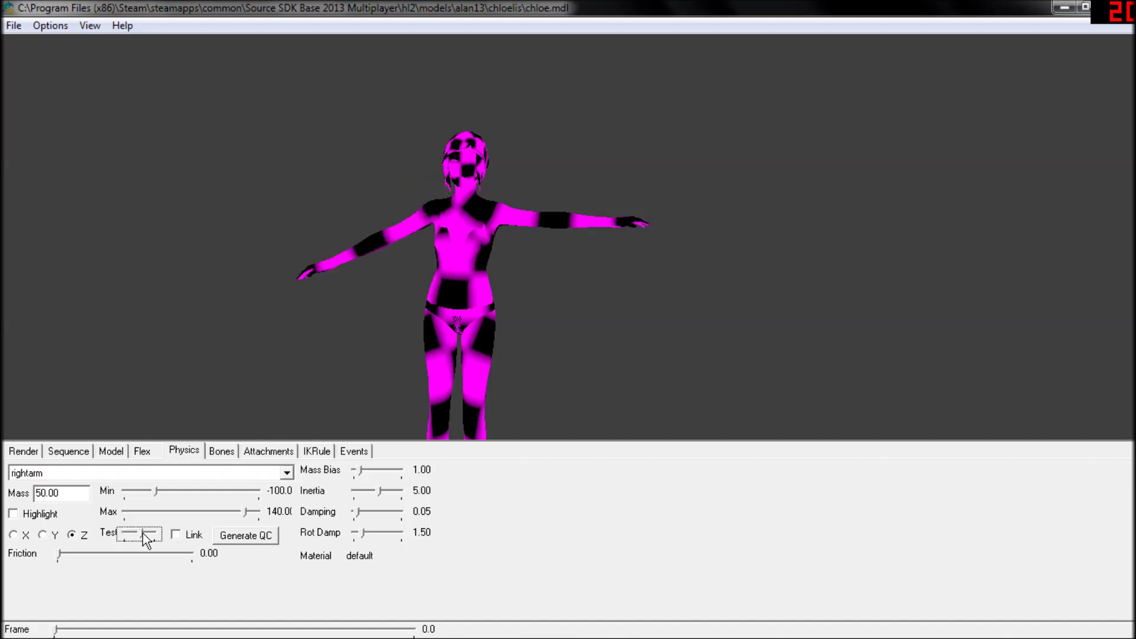
- Test the rightarm joint's rotation about the X axis while viewing the arm from different angles
click(14, 535)
drag(138, 534, 167, 526)
right_drag(382, 340, 394, 274)
shift+drag(355, 230, 413, 257)
right_drag(432, 272, 445, 198)
mouse_move(159, 536)
mouse_down()
mouse_move(117, 534)
mouse_move(162, 532)
mouse_move(152, 536)
mouse_up()
- Test the rightarm joint's rotation about the Y axis in both directions
click(43, 535)
drag(120, 536, 159, 532)
right_drag(456, 196, 465, 262)
drag(465, 264, 488, 283)
drag(559, 312, 591, 288)
drag(157, 534, 134, 532)
- Test the rightarm joint's rotation about the Z axis toward its minimum limit
click(77, 534)
drag(482, 292, 503, 218)
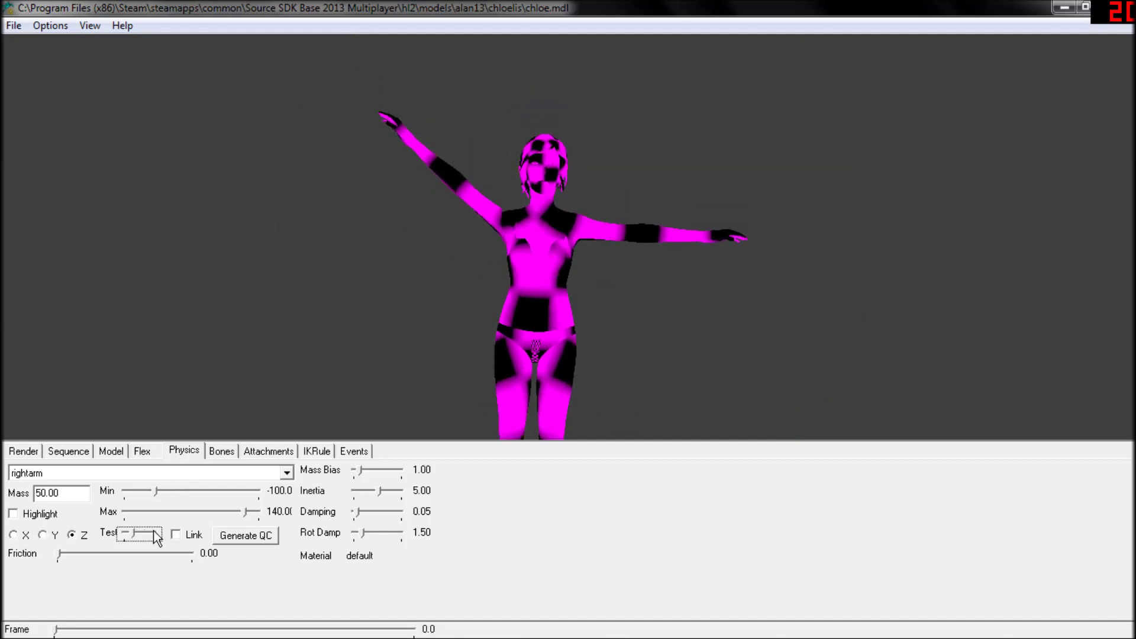
drag(131, 536, 94, 541)
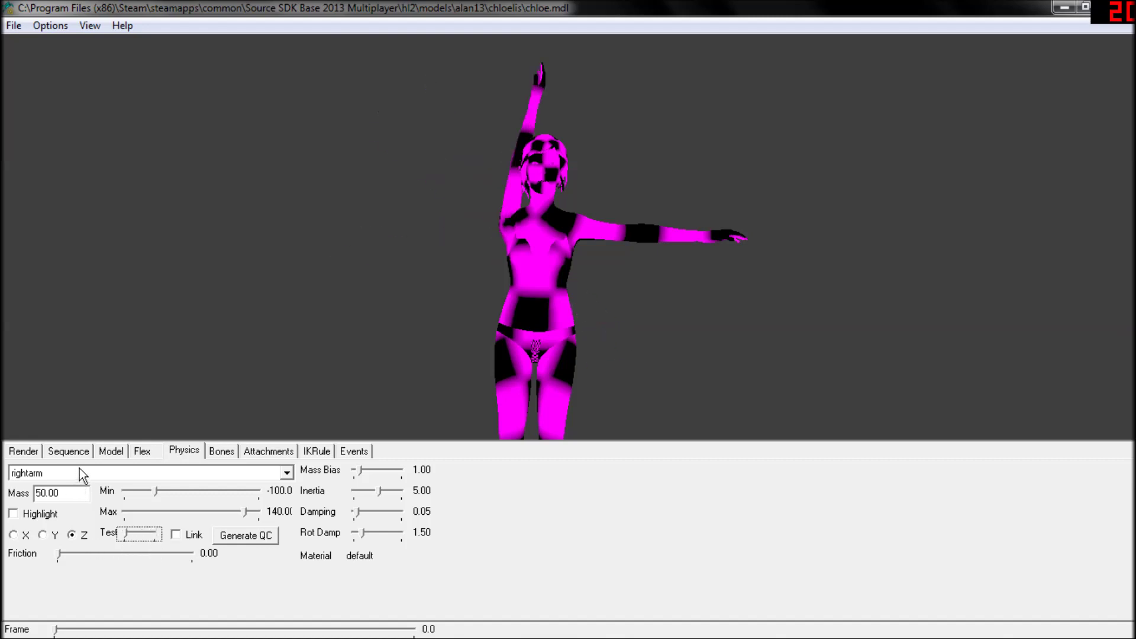
drag(478, 264, 530, 73)
right_drag(473, 254, 488, 179)
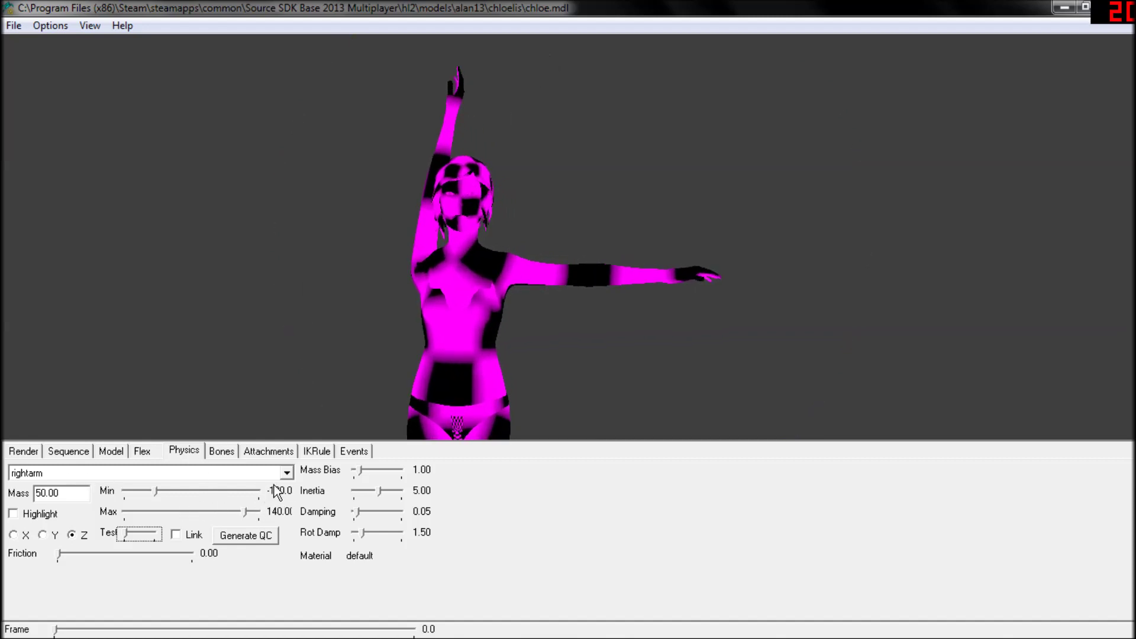
- Select the leftarm joint and test its Z-axis rotation toward the maximum limit
click(113, 473)
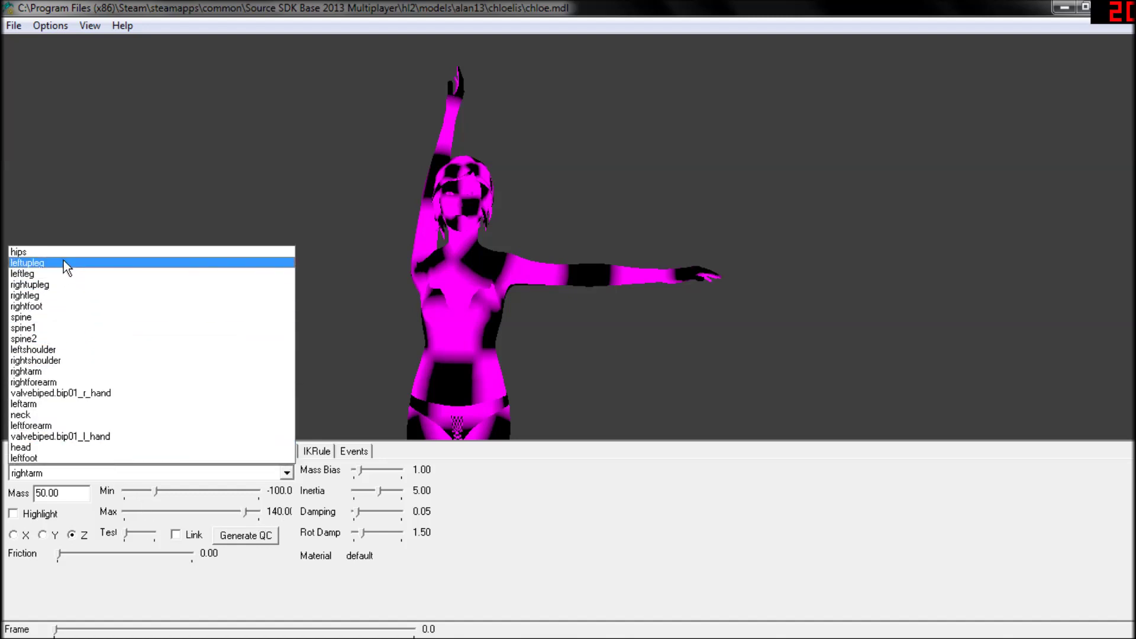
click(47, 406)
drag(135, 534, 171, 539)
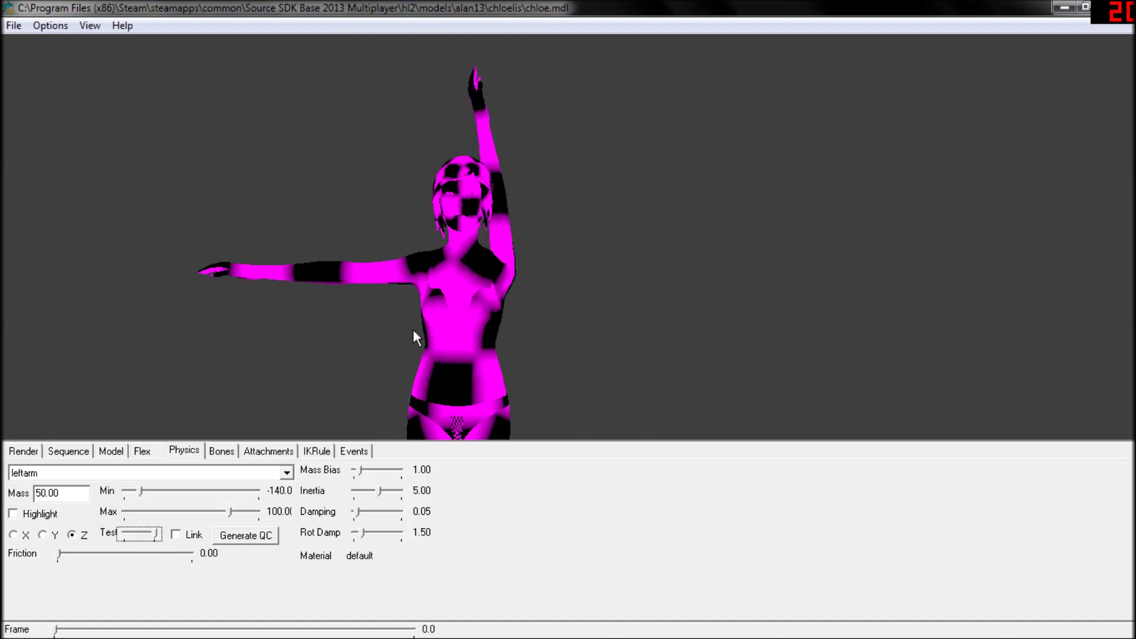
right_drag(478, 235, 483, 264)
click(120, 467)
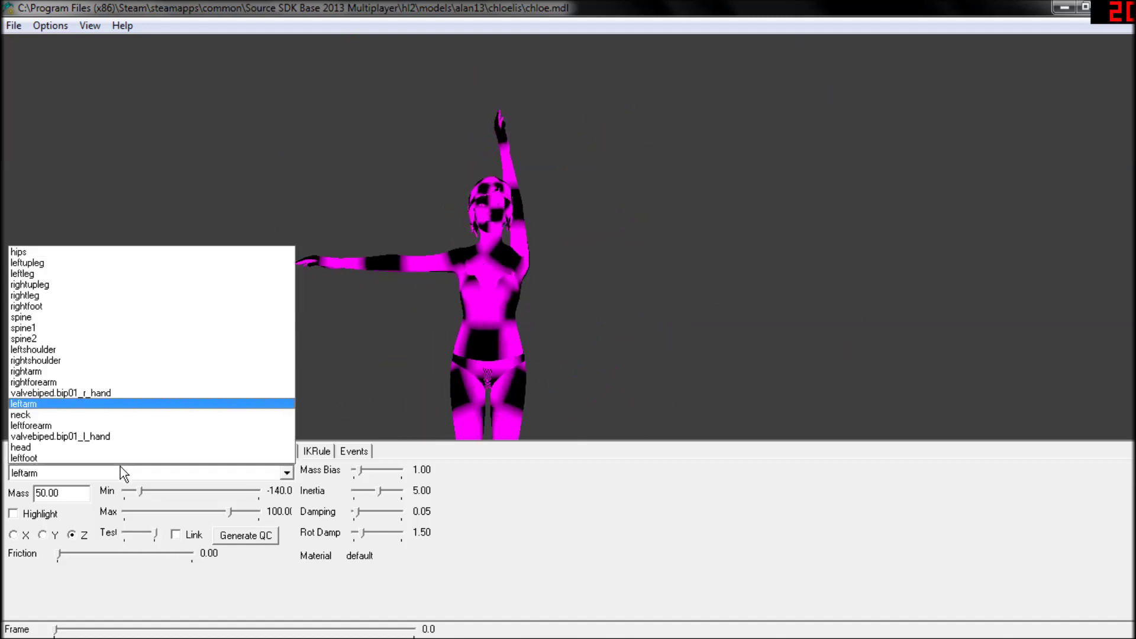
click(77, 406)
drag(472, 279, 462, 322)
right_drag(463, 322, 515, 266)
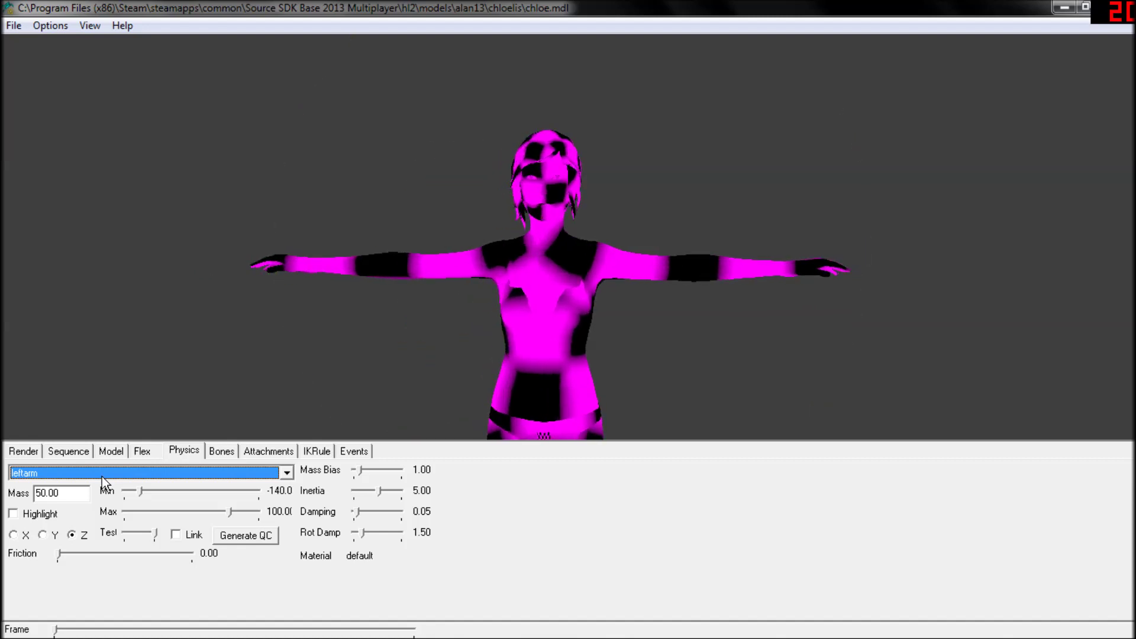
- Select the neck joint and test its sideways tilt about the Z axis
click(103, 472)
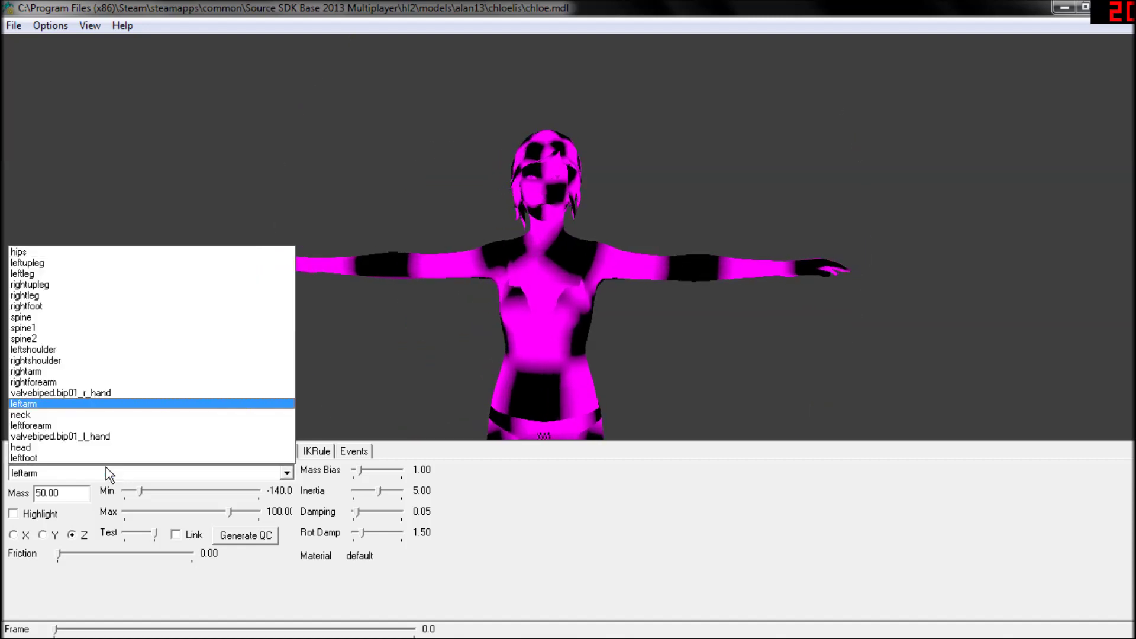
click(81, 415)
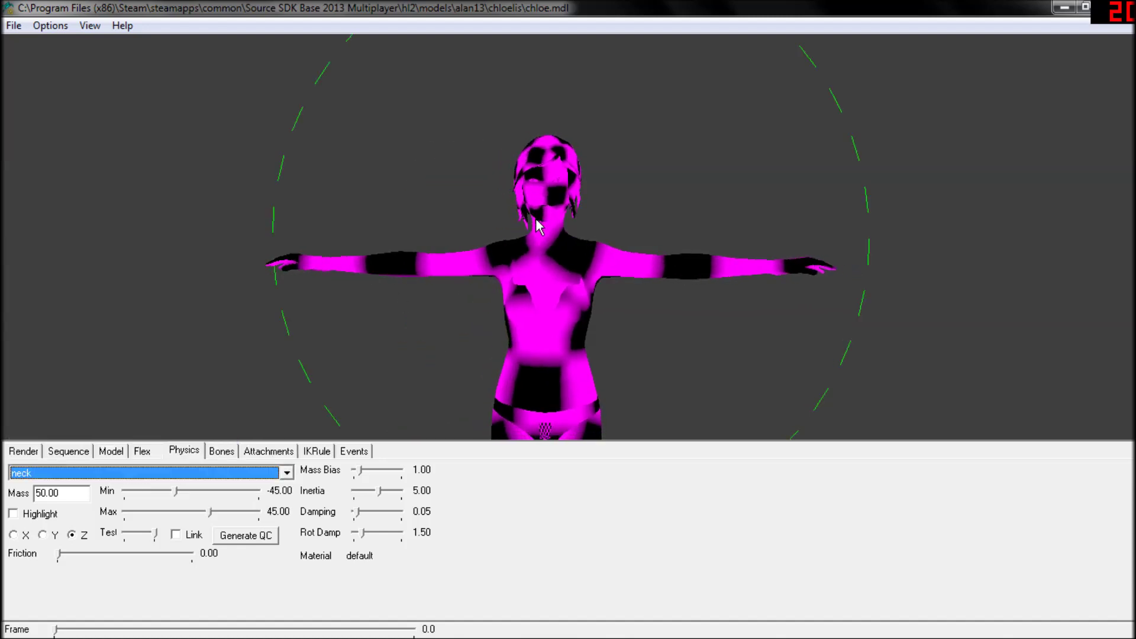
drag(152, 534, 130, 537)
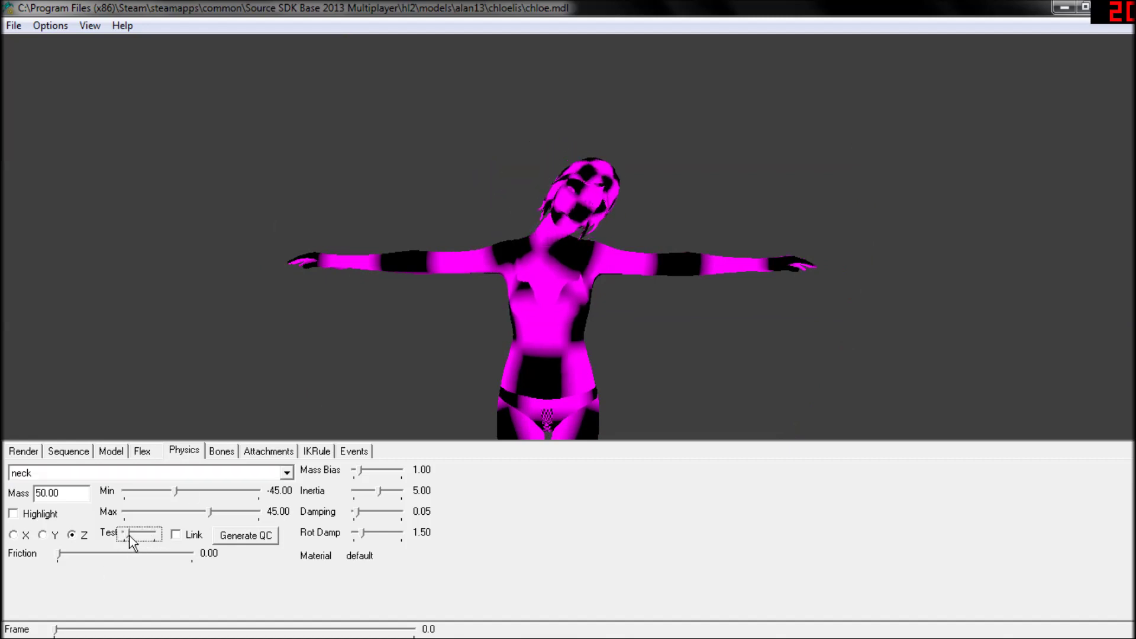
- Generate the QC text for the physics joints and paste it into a new Notepad document
click(231, 538)
click(23, 623)
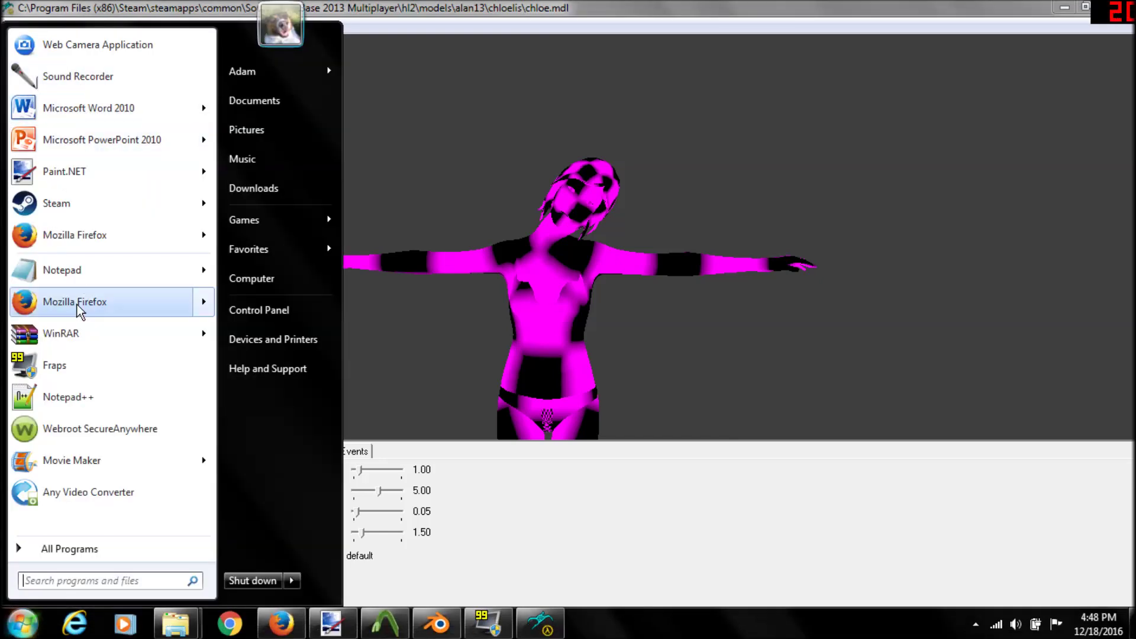
click(74, 272)
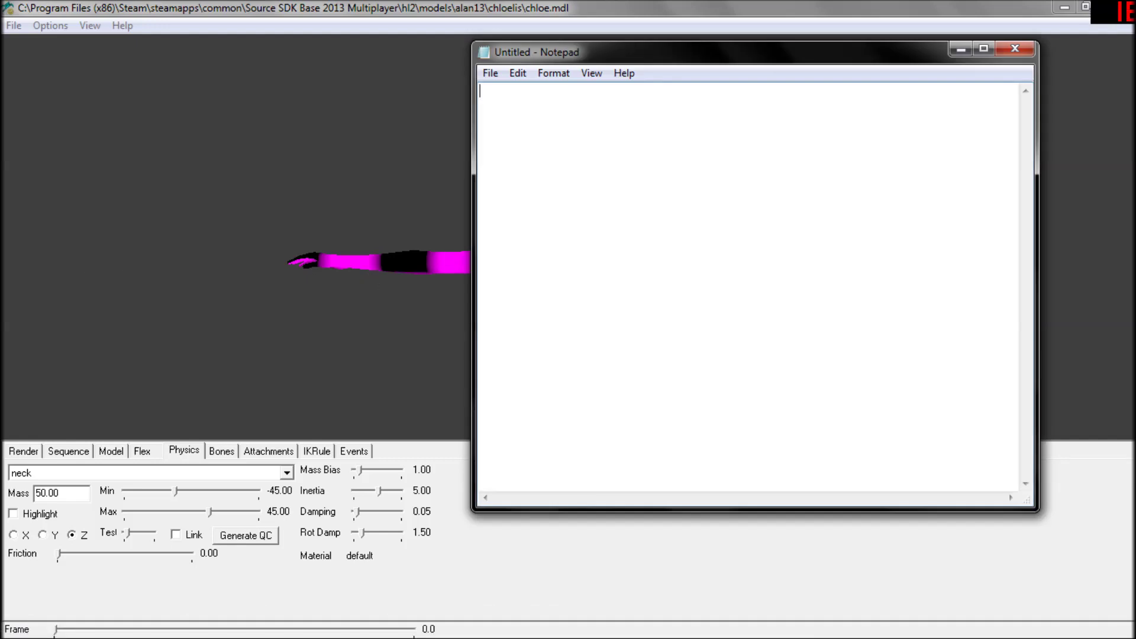
key(ctrl+v)
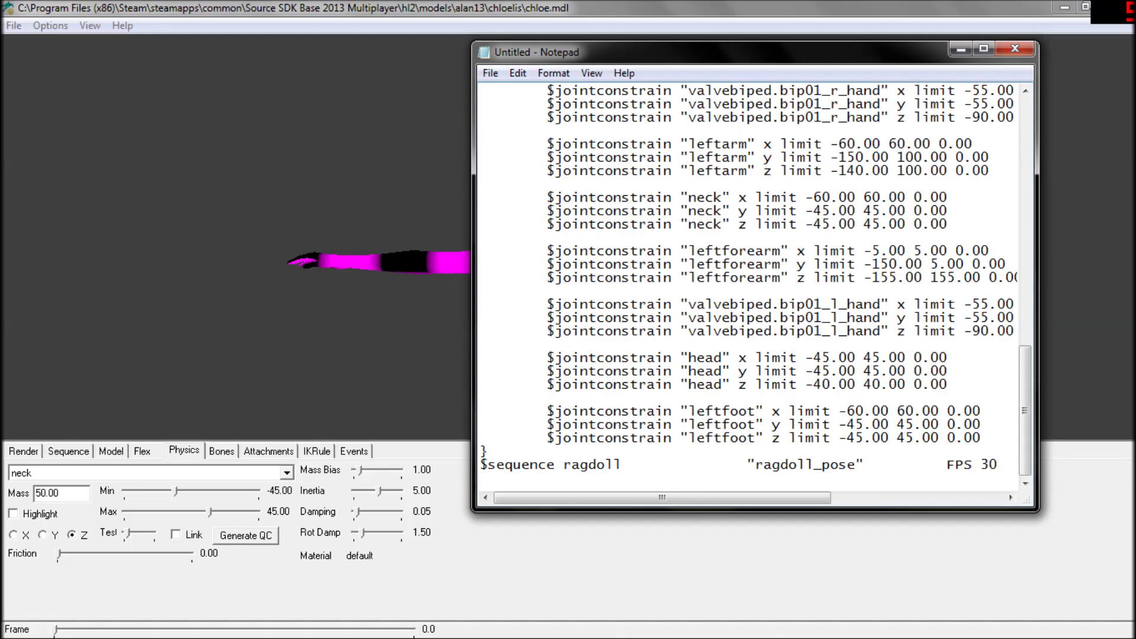
- Select the generated $jointconstrain entries from the closing brace after leftfoot up to the first leftupleg line
drag(1025, 414, 545, 412)
drag(489, 451, 481, 411)
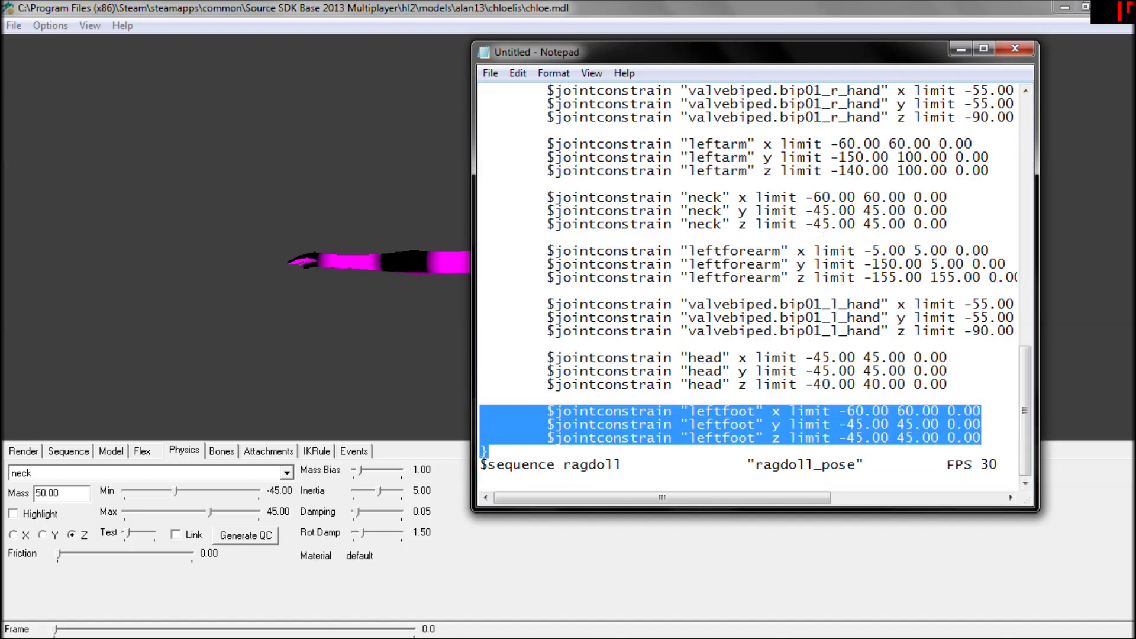
key(shift+Up)
key(shift+Up)
key(shift+Up)
key(shift+Up)
key(shift+Up)
key(shift+Up)
key(shift+Up)
key(shift+Up)
key(shift+Up)
key(shift+Up)
key(shift+Up)
key(shift+Up)
key(shift+Up)
key(shift+Up)
key(shift+Up)
key(shift+Up)
key(shift+Up)
key(shift+Up)
key(shift+Up)
key(shift+Up)
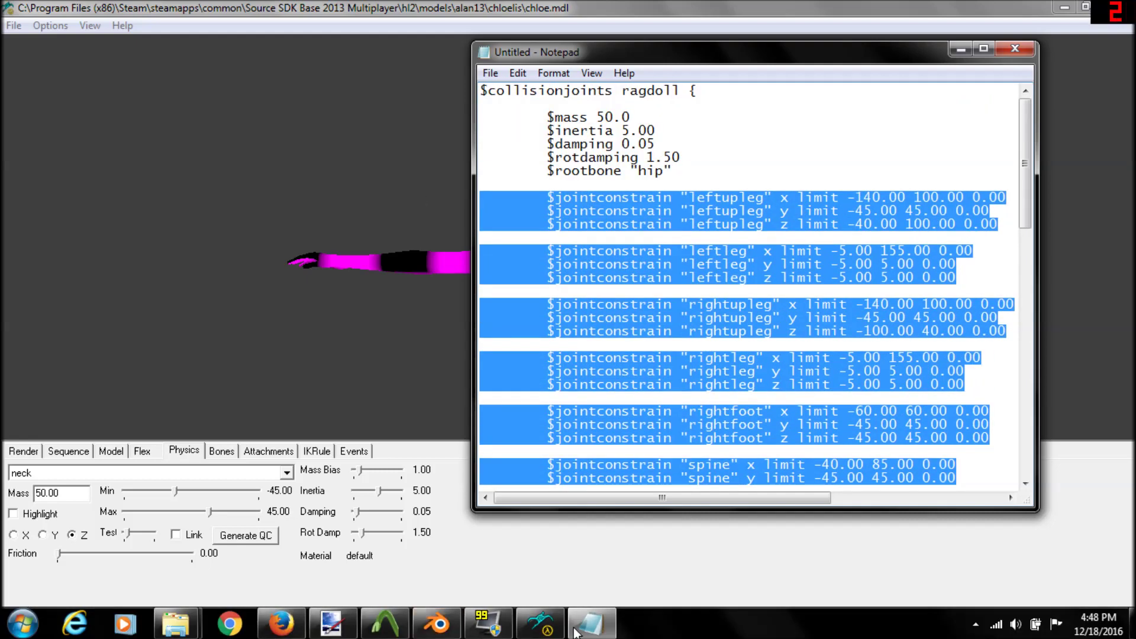
- Open the chloe QC file from convert > ChloeLiS Updated tutorial > models > MMmallow > ChloeLiS > decompiled > exported
mouse_move(188, 624)
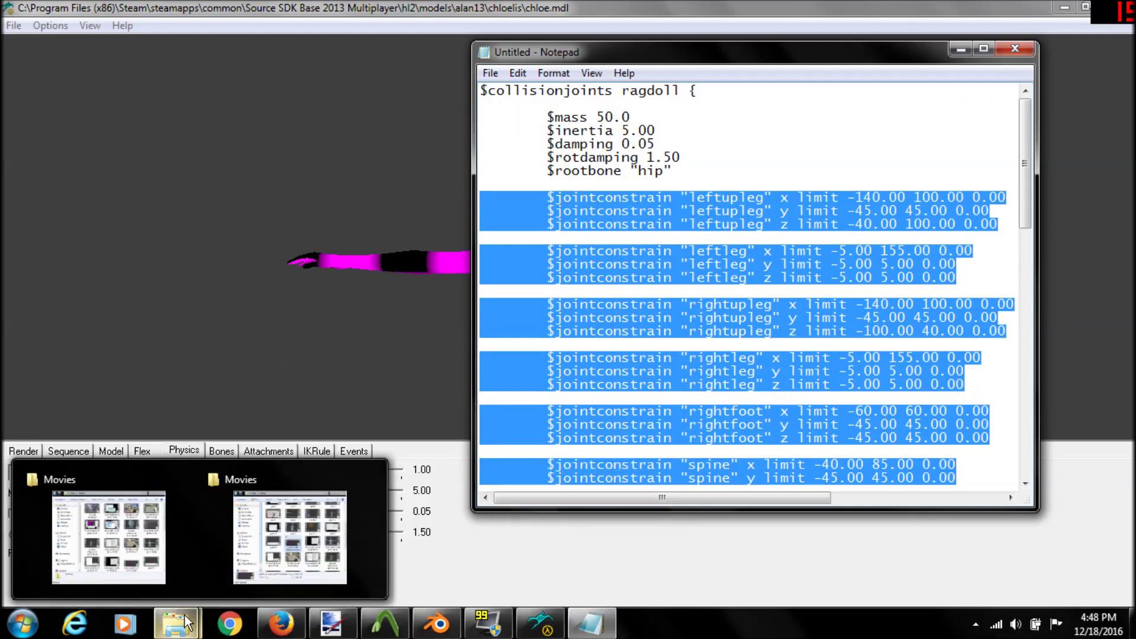
click(1063, 7)
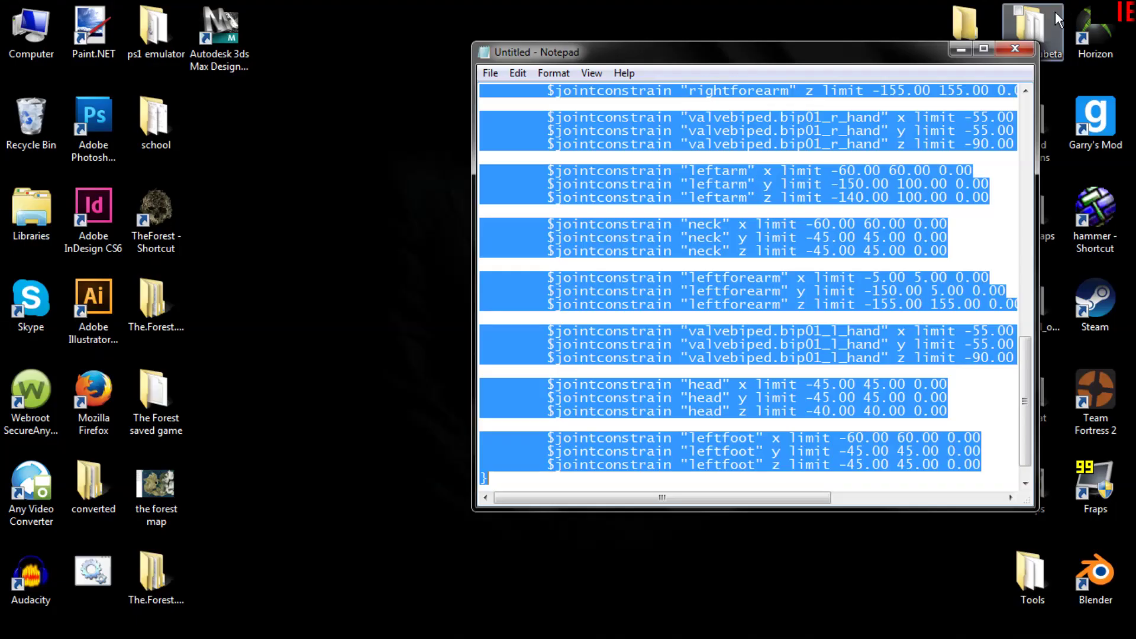
drag(914, 58, 544, 60)
double_click(960, 292)
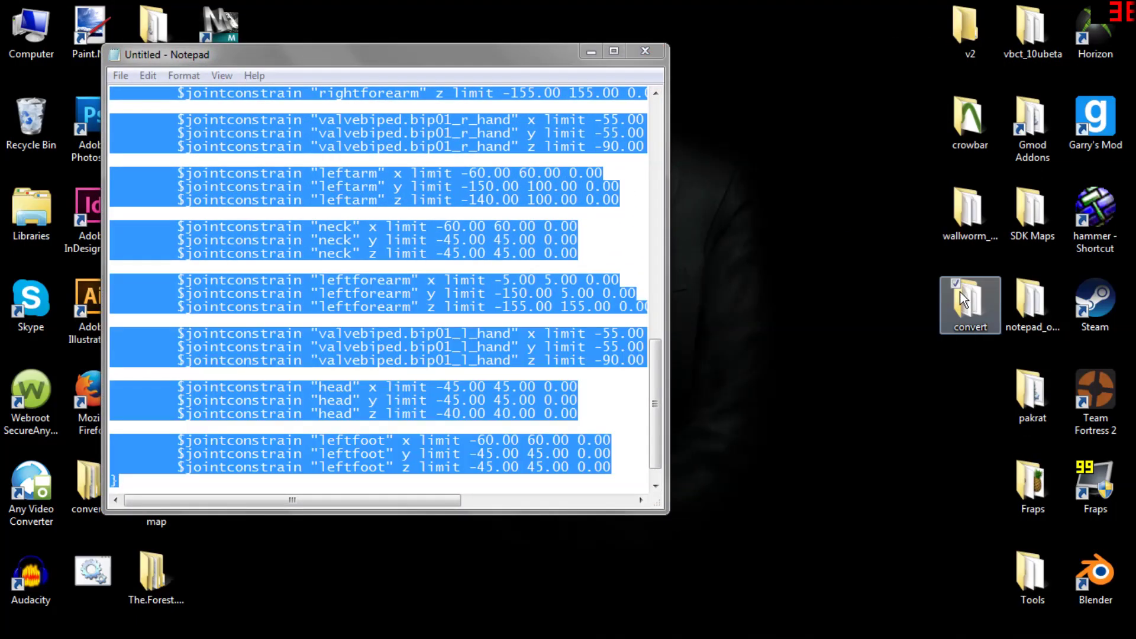
double_click(963, 299)
double_click(851, 303)
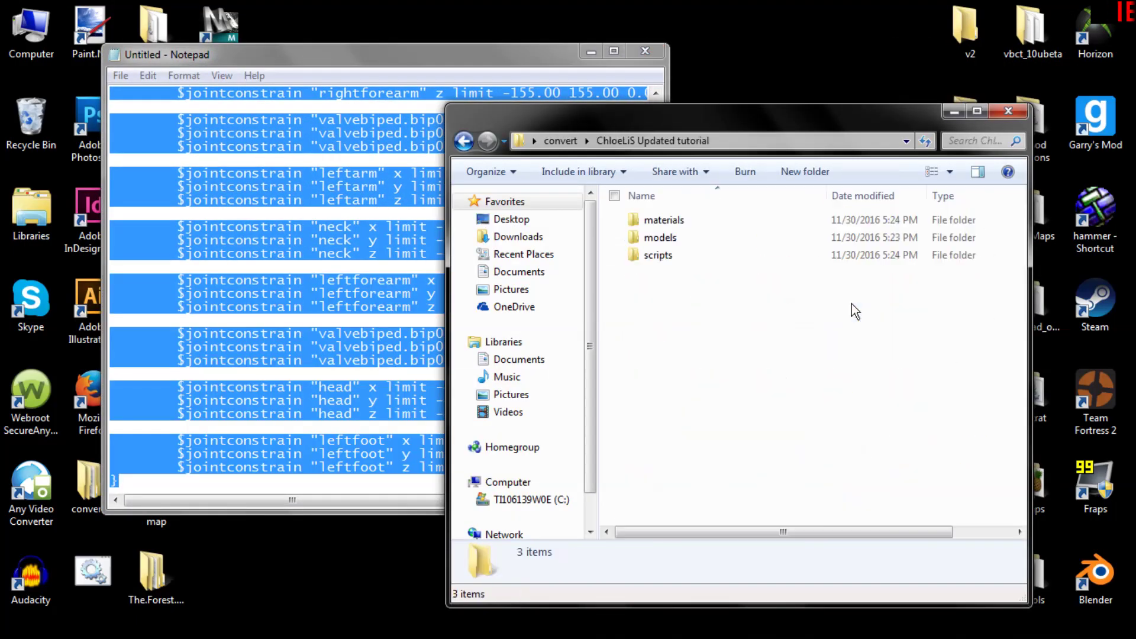
double_click(723, 235)
click(708, 219)
double_click(707, 218)
double_click(706, 219)
double_click(690, 218)
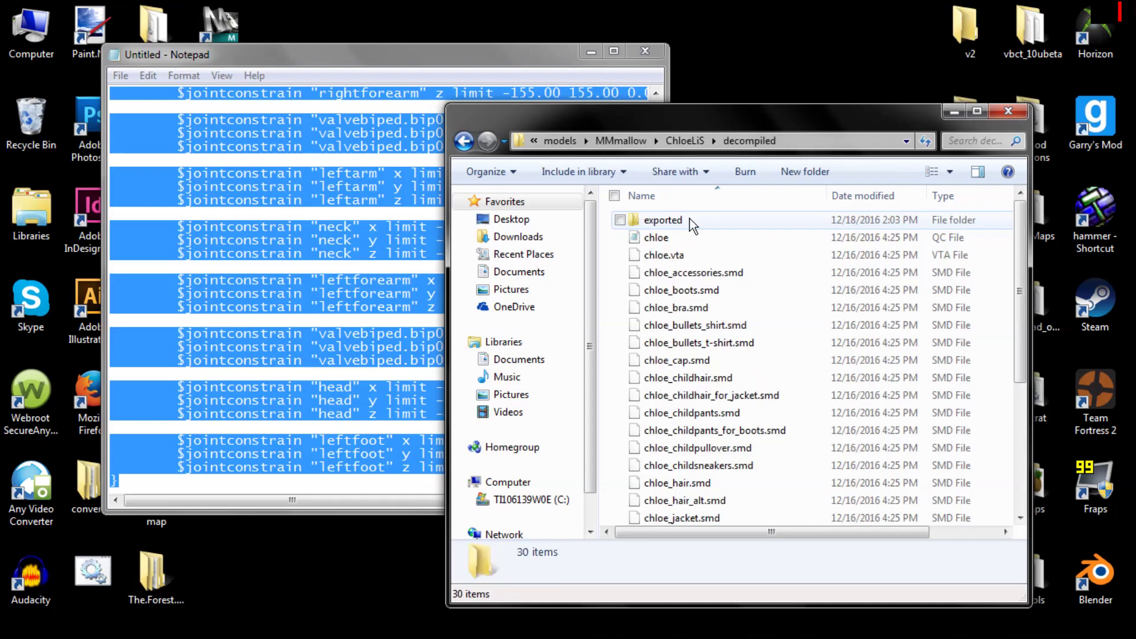
double_click(675, 221)
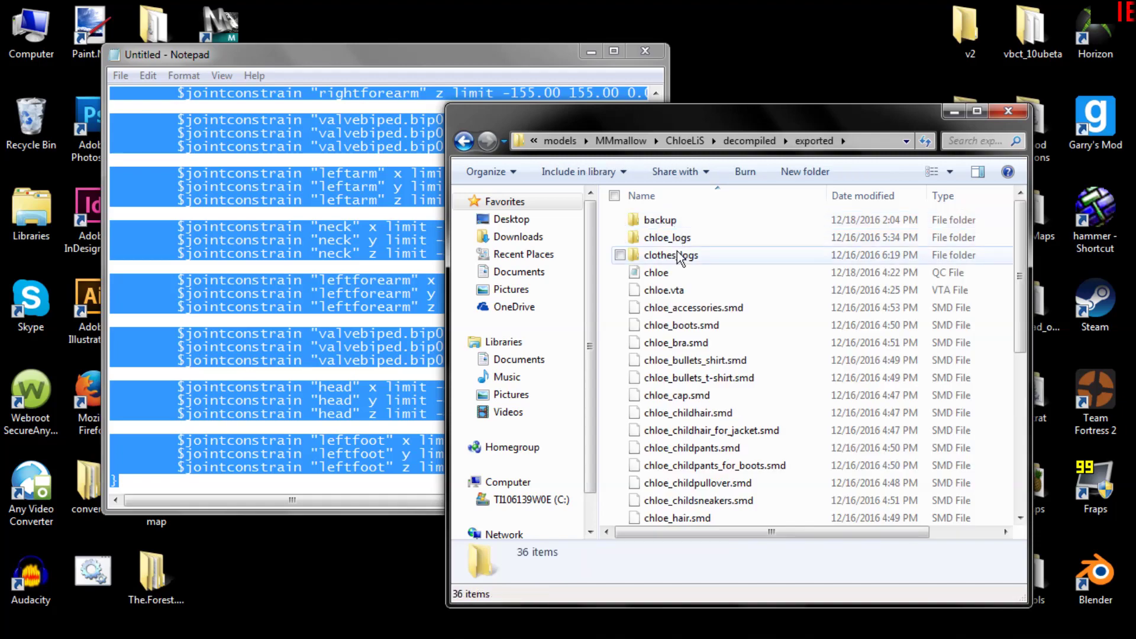
double_click(682, 272)
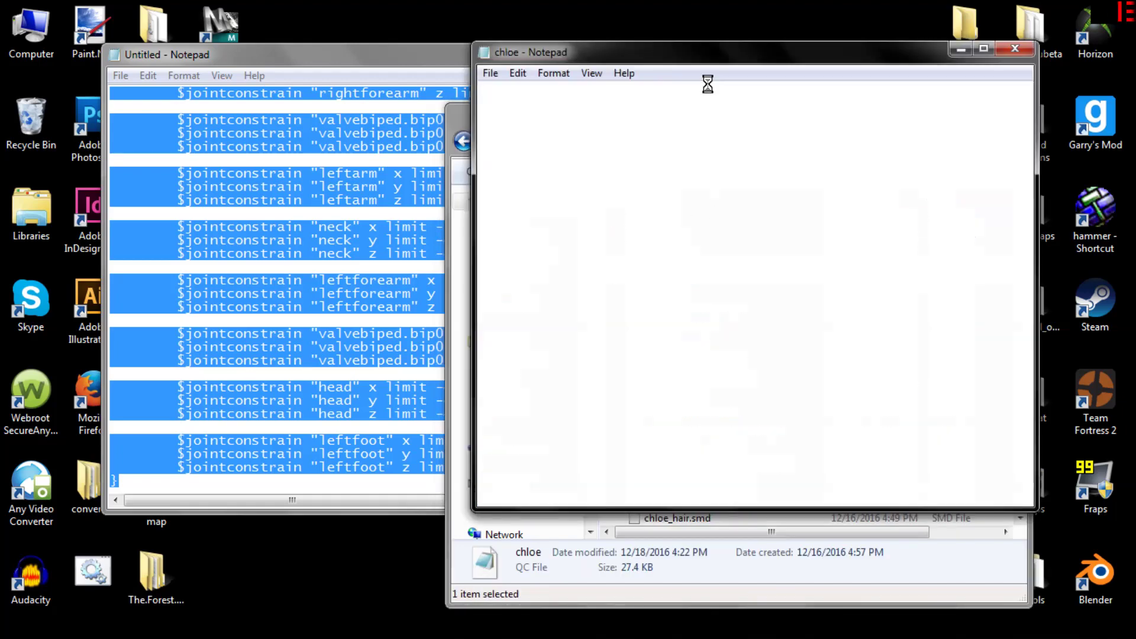
- Place the generated text and the chloe QC file side by side, showing the $collisionjoints block in each
drag(909, 60, 1135, 124)
click(432, 53)
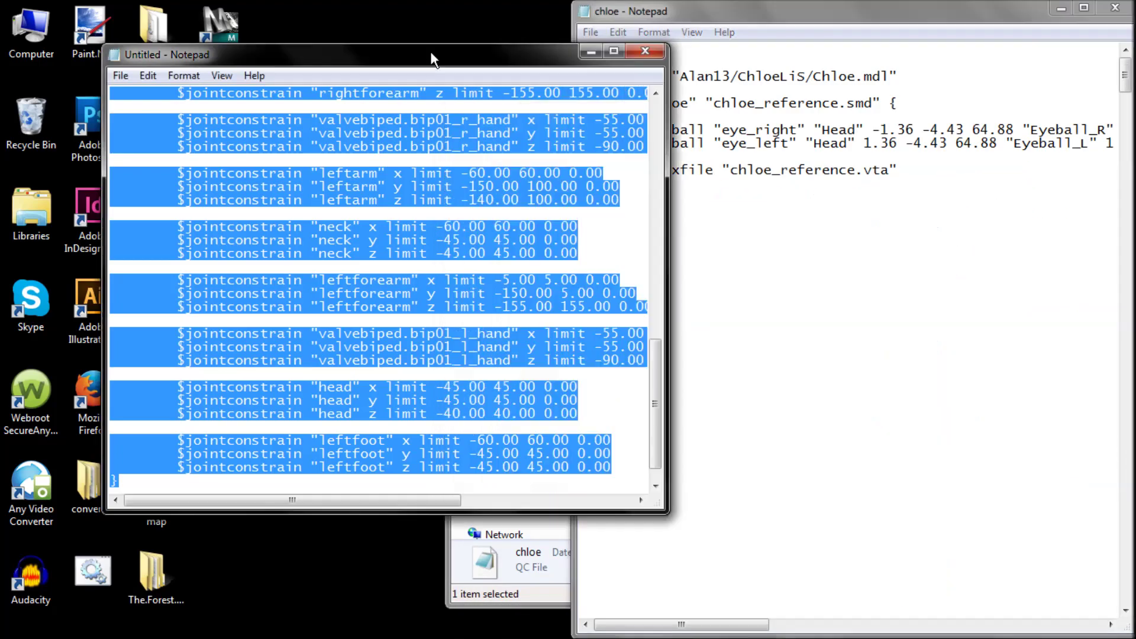
key(super+Left)
drag(1126, 75, 1121, 498)
drag(560, 398, 562, 98)
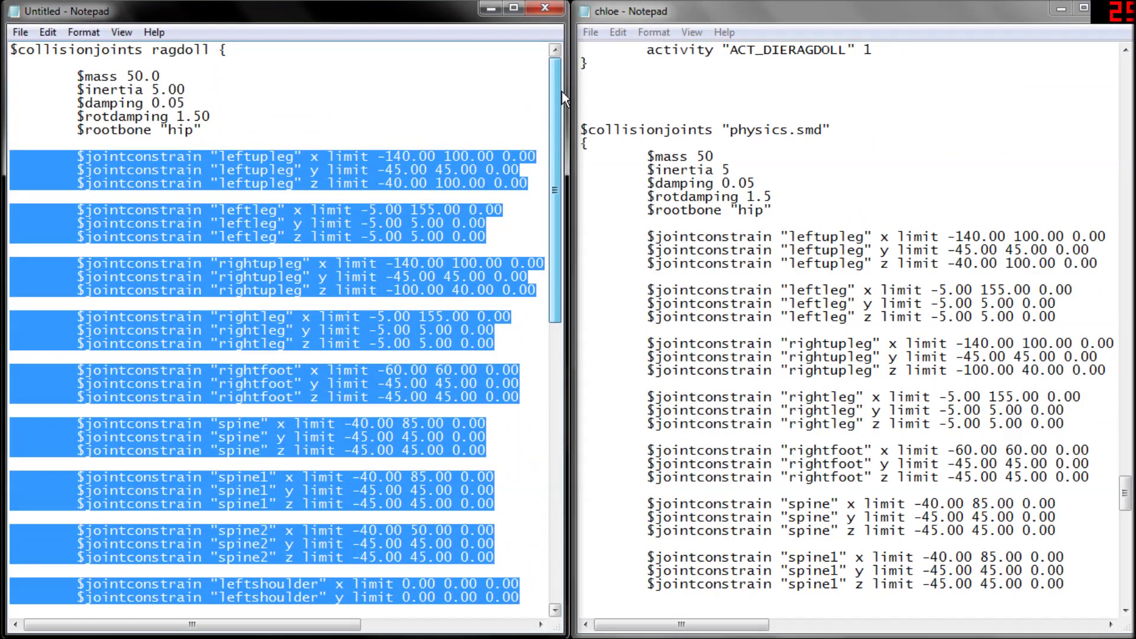
- Compare the generated joint constraints and ragdoll sequence line with the $collisionjoints "physics.smd" block in the chloe QC file
click(277, 156)
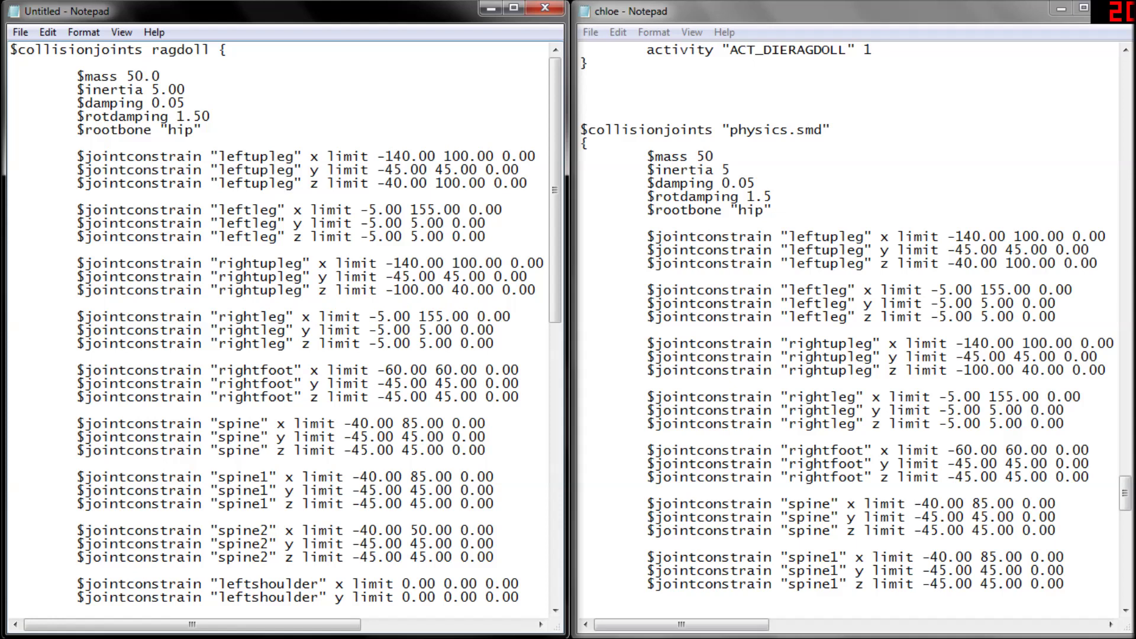
drag(804, 130, 831, 129)
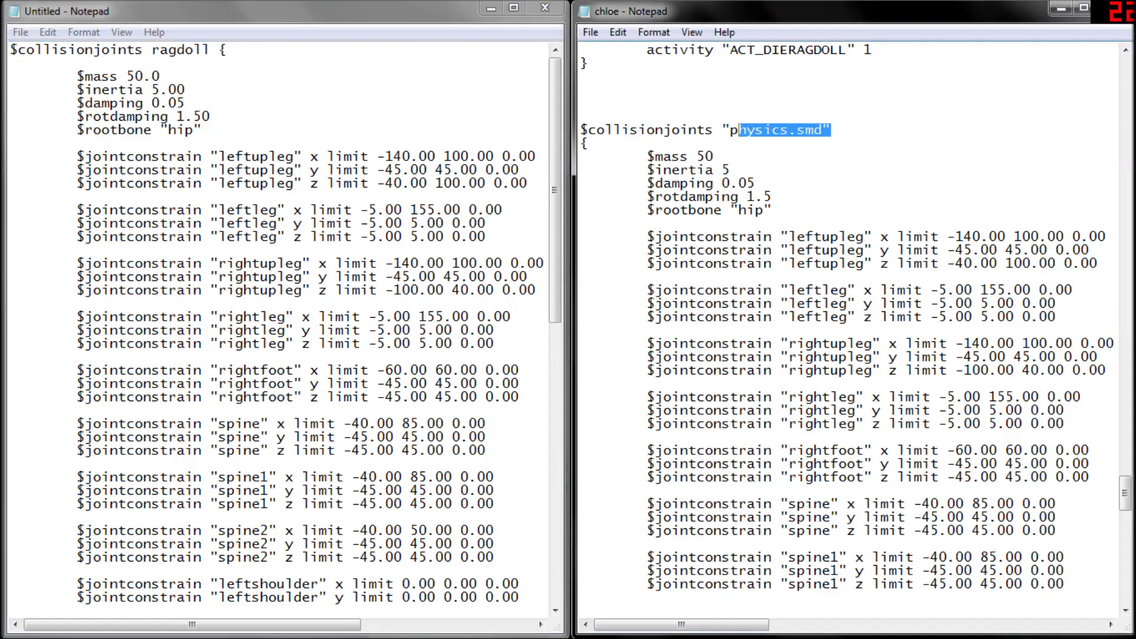
drag(762, 210, 580, 103)
drag(705, 156, 696, 156)
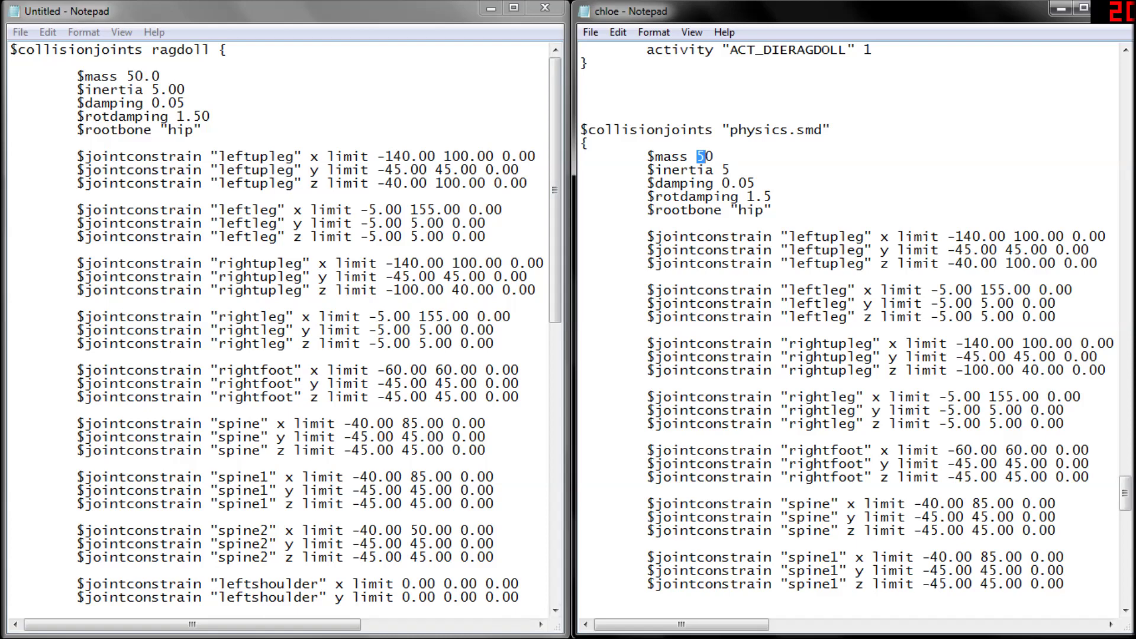
drag(10, 156, 18, 571)
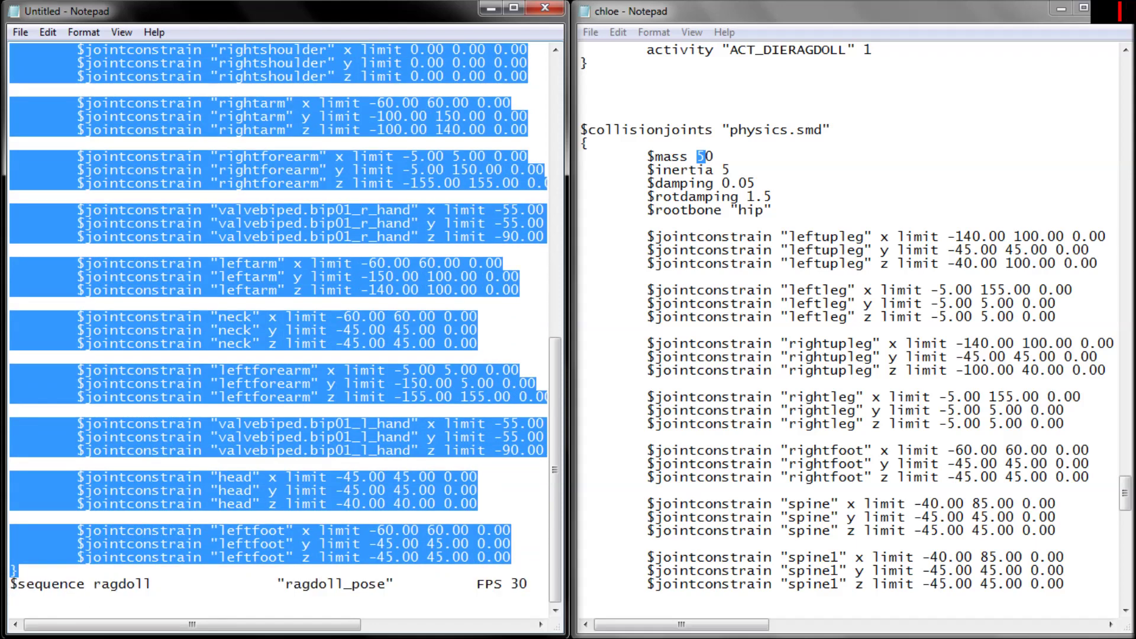
drag(1126, 498, 1125, 553)
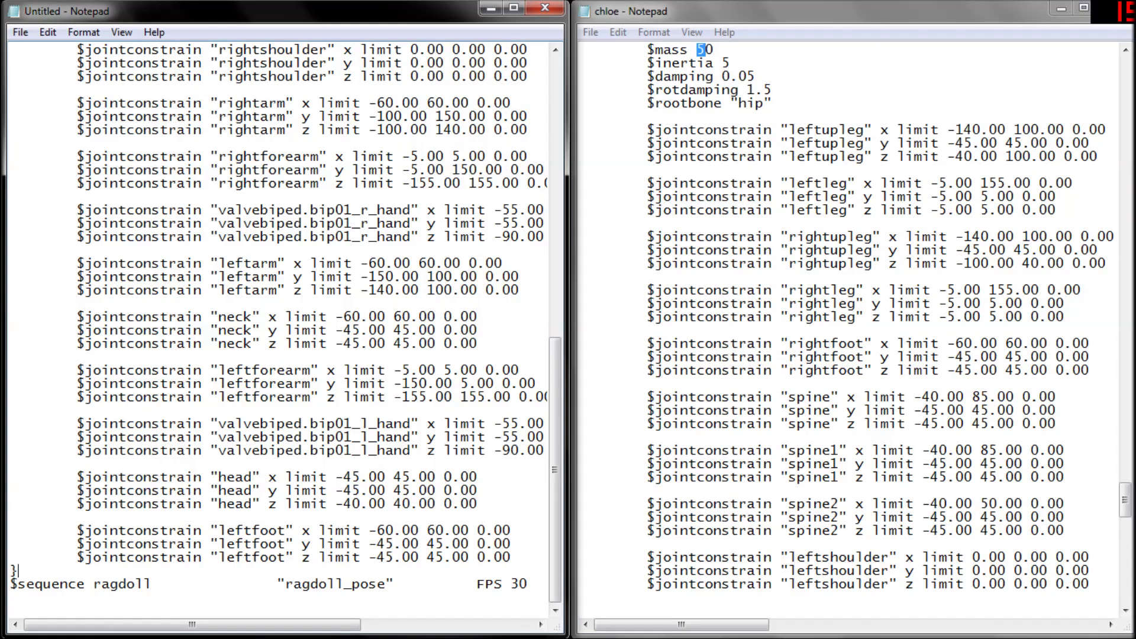
drag(10, 584, 495, 584)
click(497, 585)
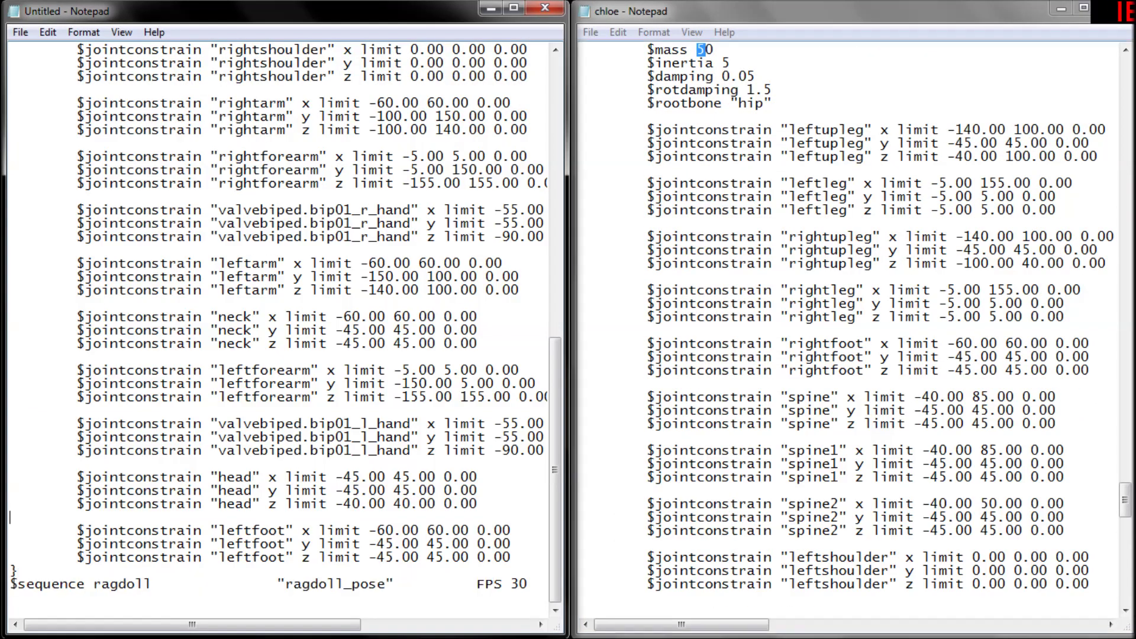
- Close the Untitled document with the generated QC text without saving it
drag(555, 438, 533, 53)
click(545, 9)
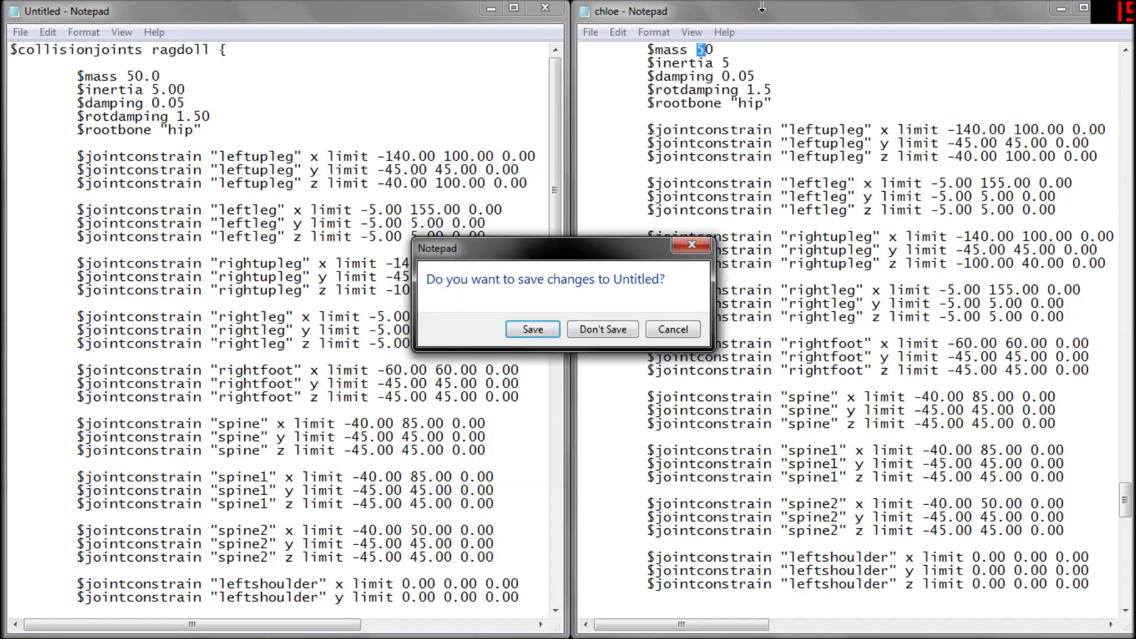
click(602, 329)
- Examine the ragdoll sequence and the $collisionjoints block with its joint constraints in the chloe QC file
drag(1128, 491, 1128, 482)
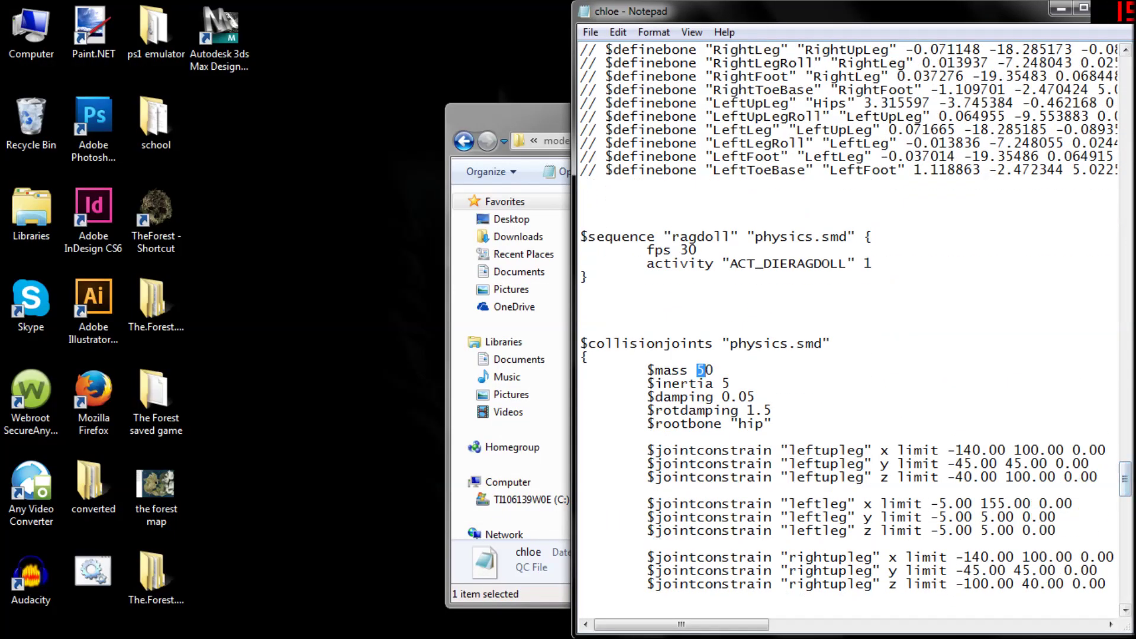
click(655, 370)
drag(629, 344, 944, 570)
click(939, 451)
scroll(1126, 483, down, 6)
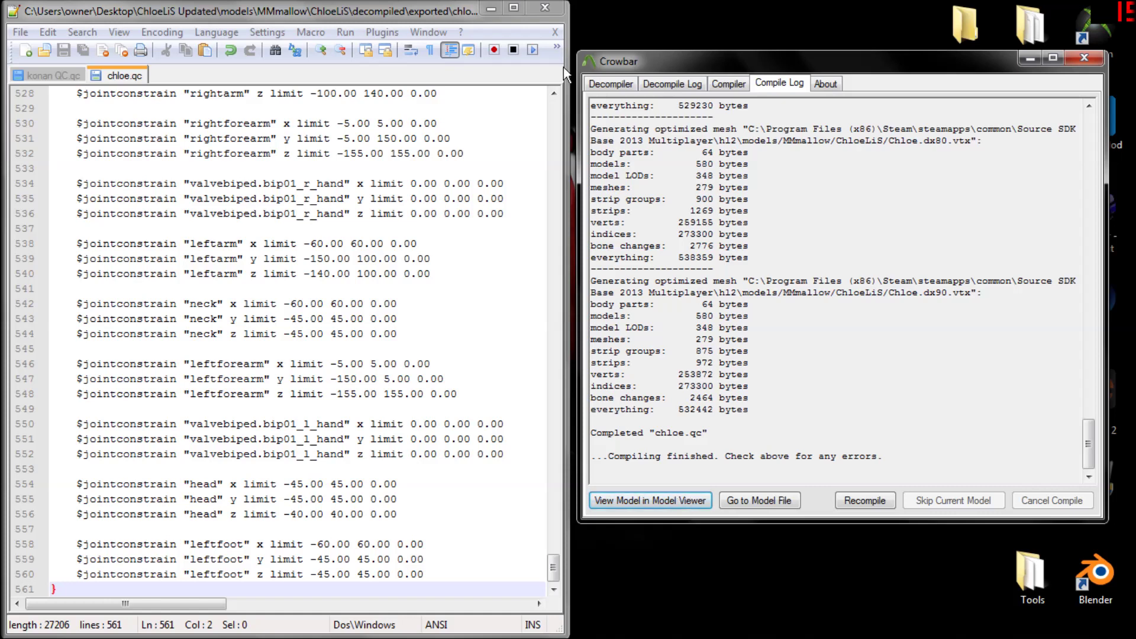
- Open the compiled Chloe model from Crowbar in the model viewer and show its physics settings
click(488, 9)
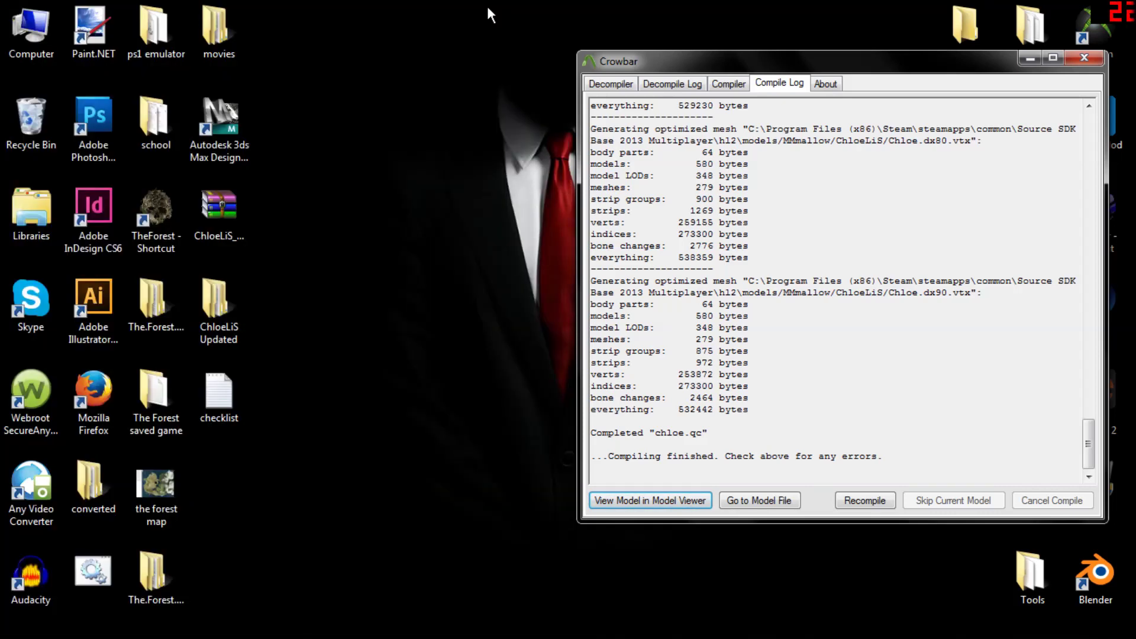
click(672, 504)
drag(392, 34, 433, 38)
click(246, 407)
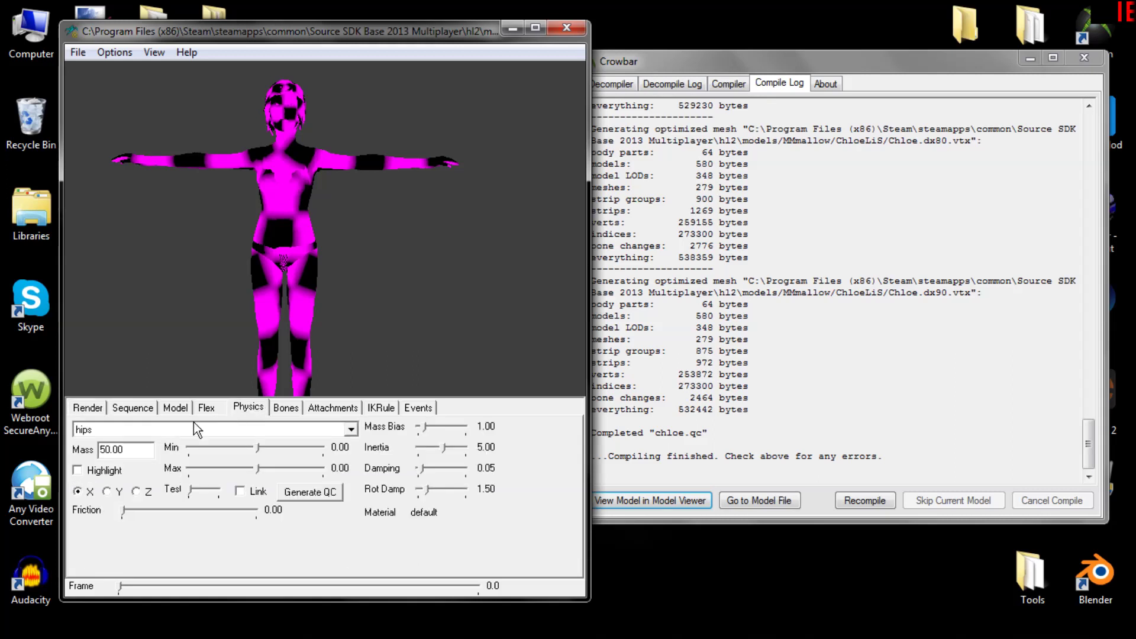
- Compare the X-axis limits of the Chloe model's physics joints, including neck, rightarm, leftshoulder and rightfoot
click(179, 427)
click(147, 370)
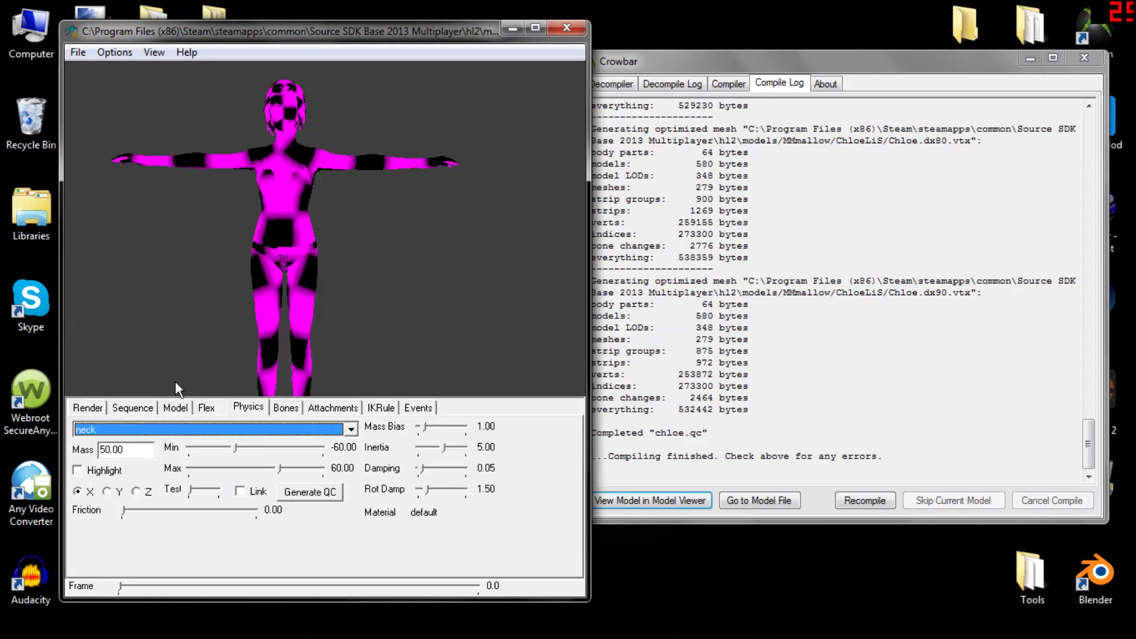
click(230, 428)
click(136, 263)
click(243, 429)
click(178, 327)
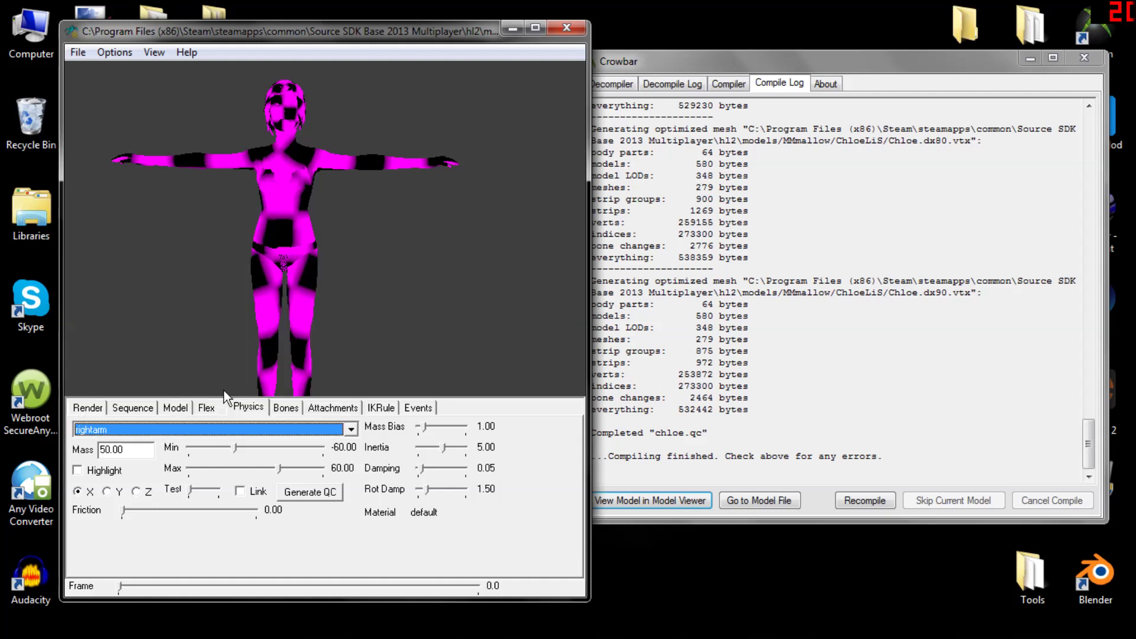
click(231, 433)
click(84, 241)
click(190, 429)
click(121, 317)
click(243, 437)
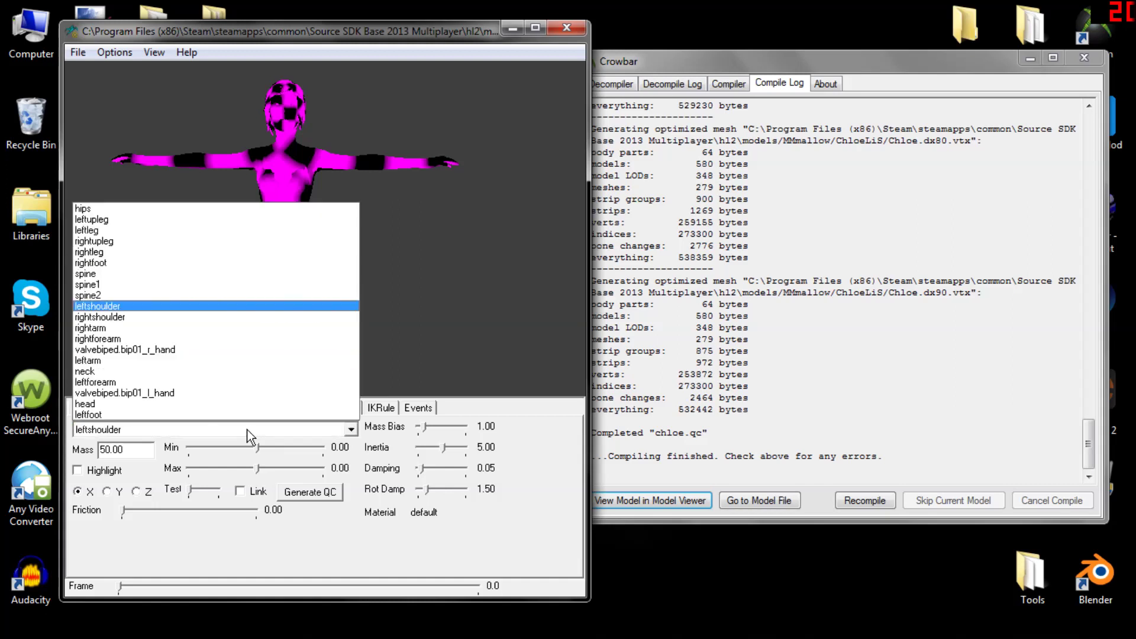
click(140, 261)
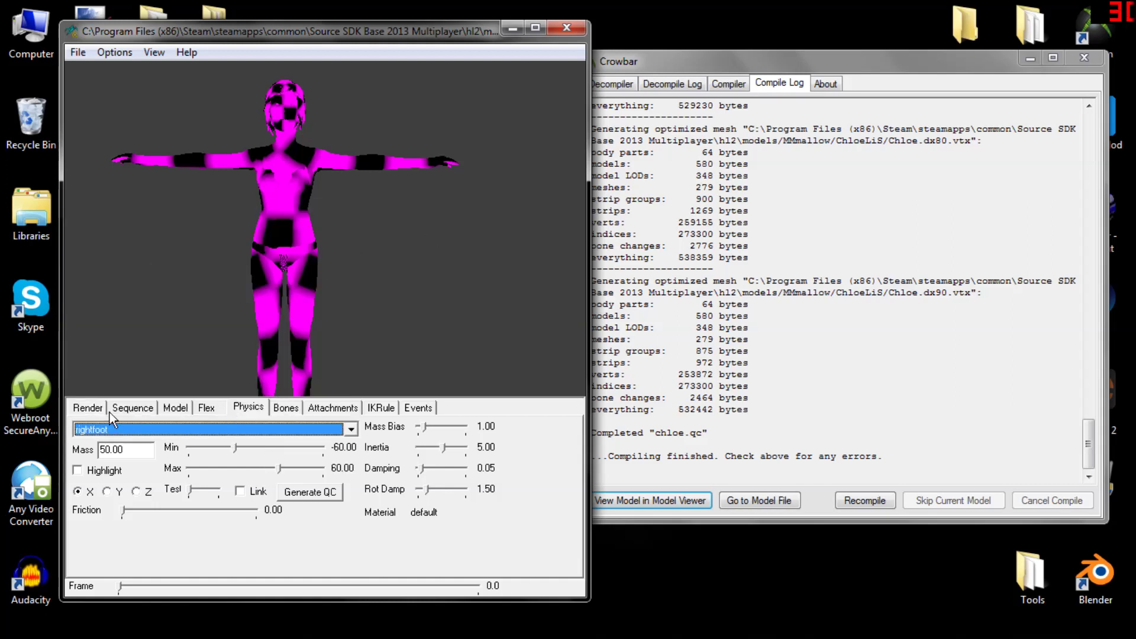
- Display the physics model over the Chloe model and inspect the collision shapes of the body
click(87, 407)
click(303, 428)
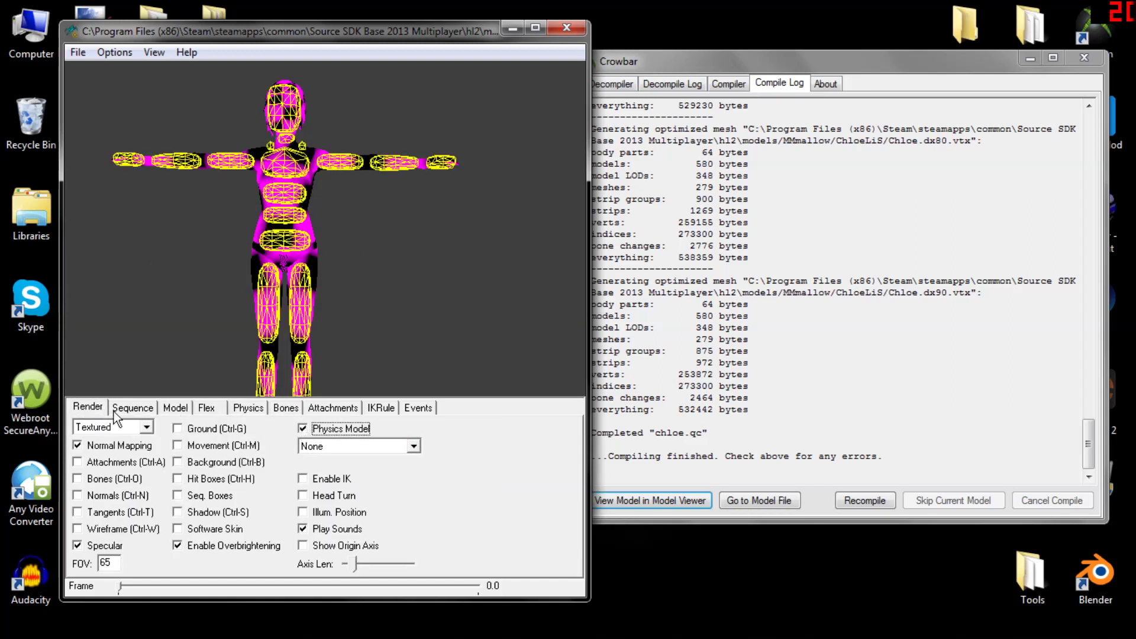
drag(300, 123, 296, 178)
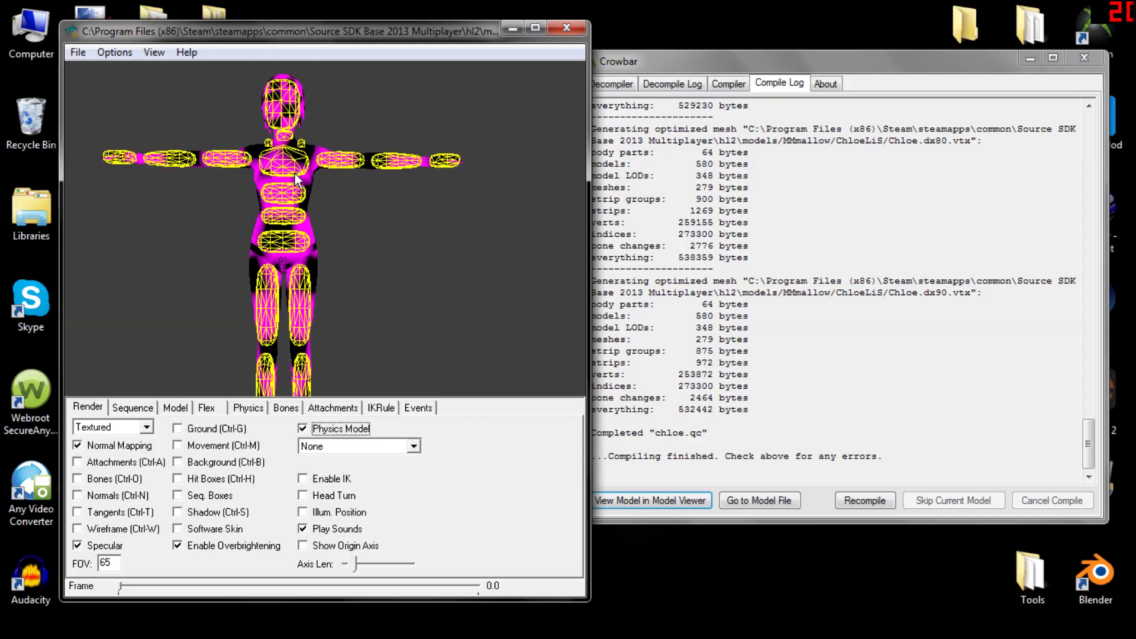
right_drag(294, 172, 465, 241)
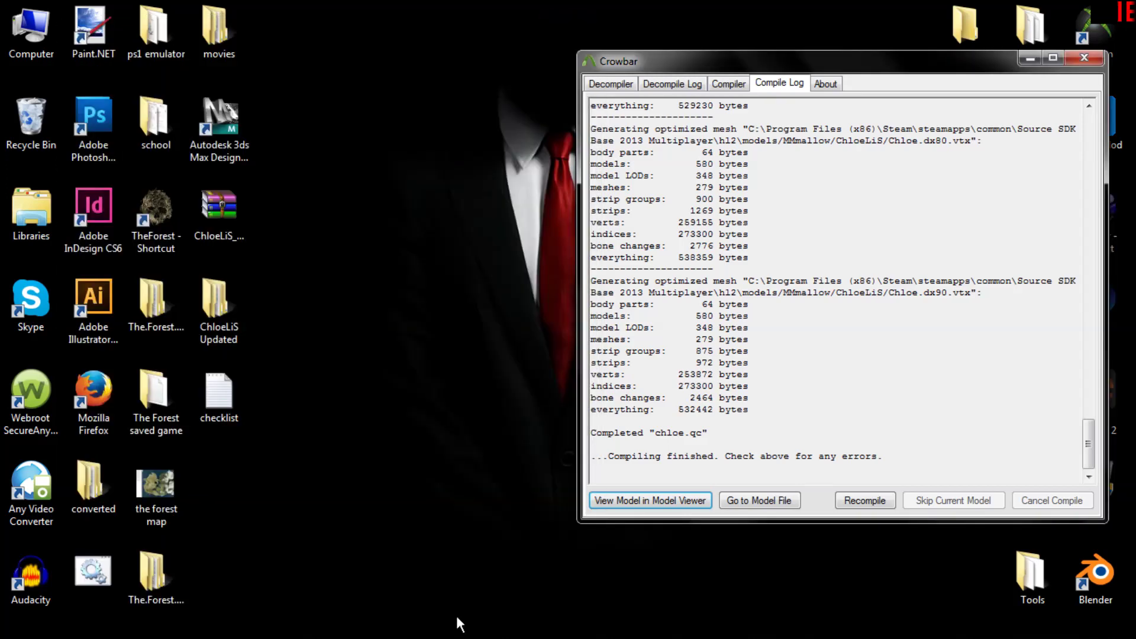
- Review the model conversion steps in the checklist document and minimise it
click(436, 623)
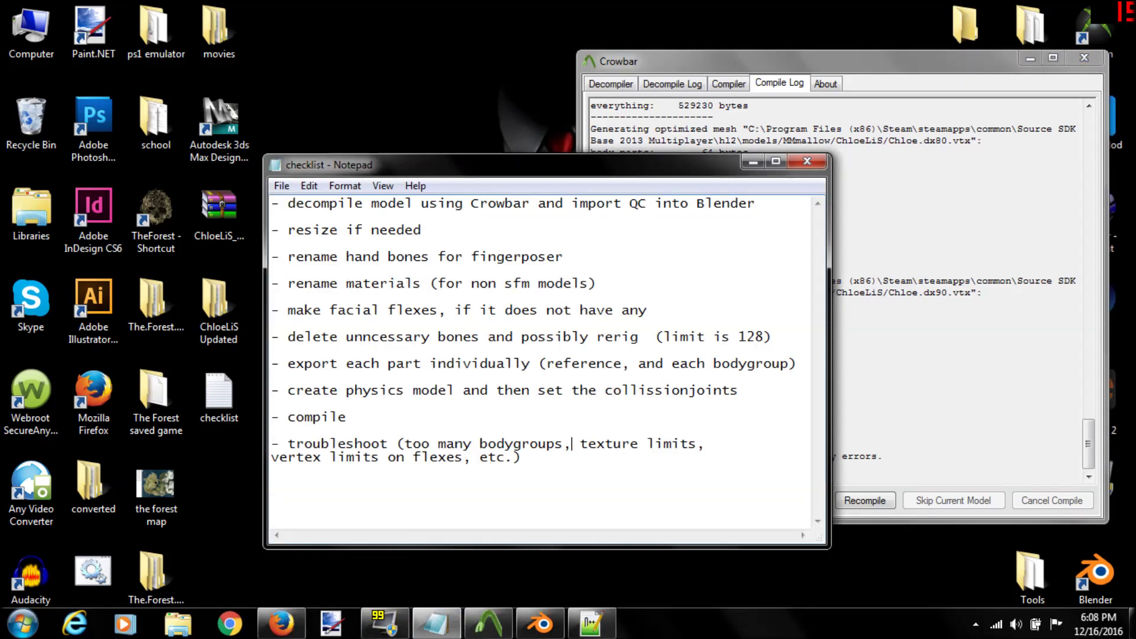
click(752, 162)
mouse_move(494, 632)
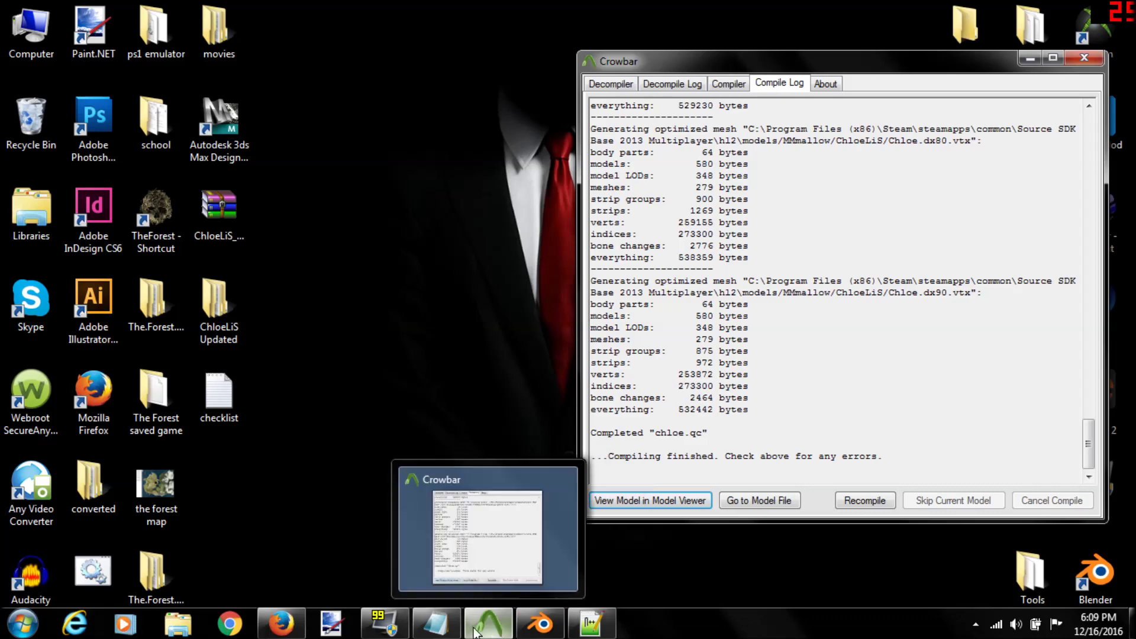
- Switch to chloe.qc in Notepad++ and add three blank lines after the closing brace of the $collisionjoints block
click(590, 623)
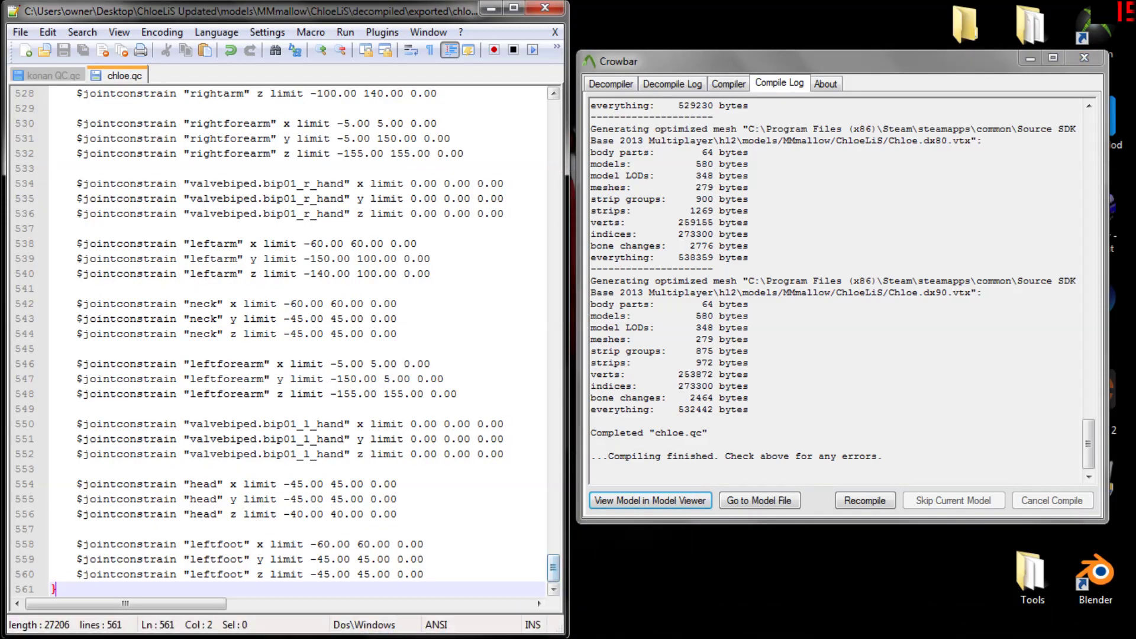
key(Return)
key(Return)
key(Return)
- Change the $modelname path at the start of the QC file to "Alan13/ChloeLiS/Chloe.mdl"
drag(552, 567, 539, 121)
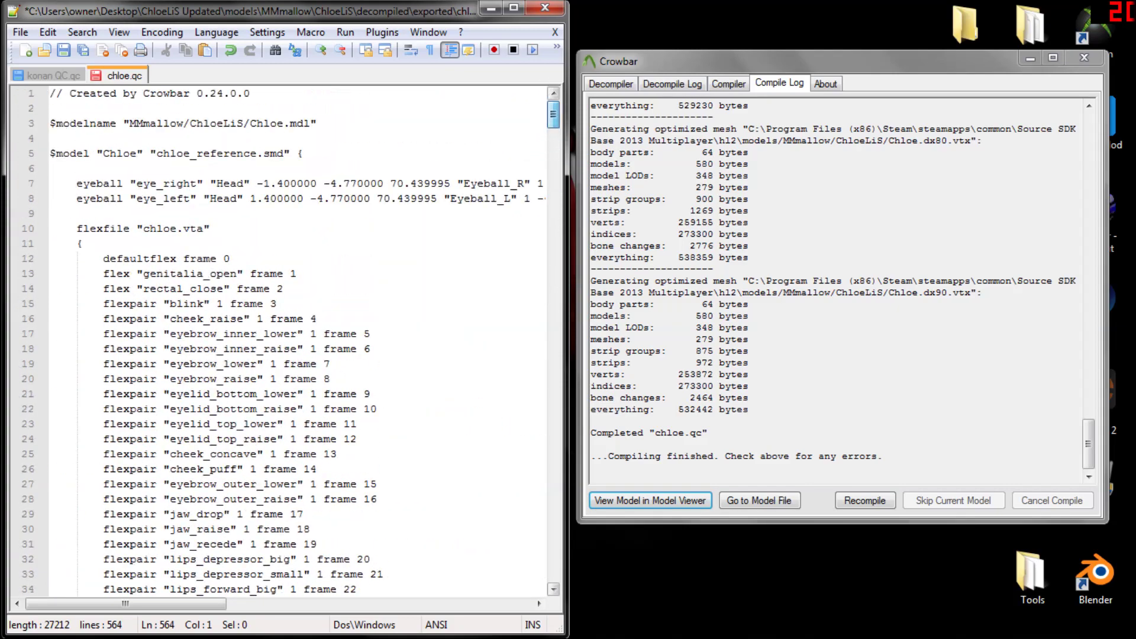
drag(184, 123, 143, 123)
text(Alan13)
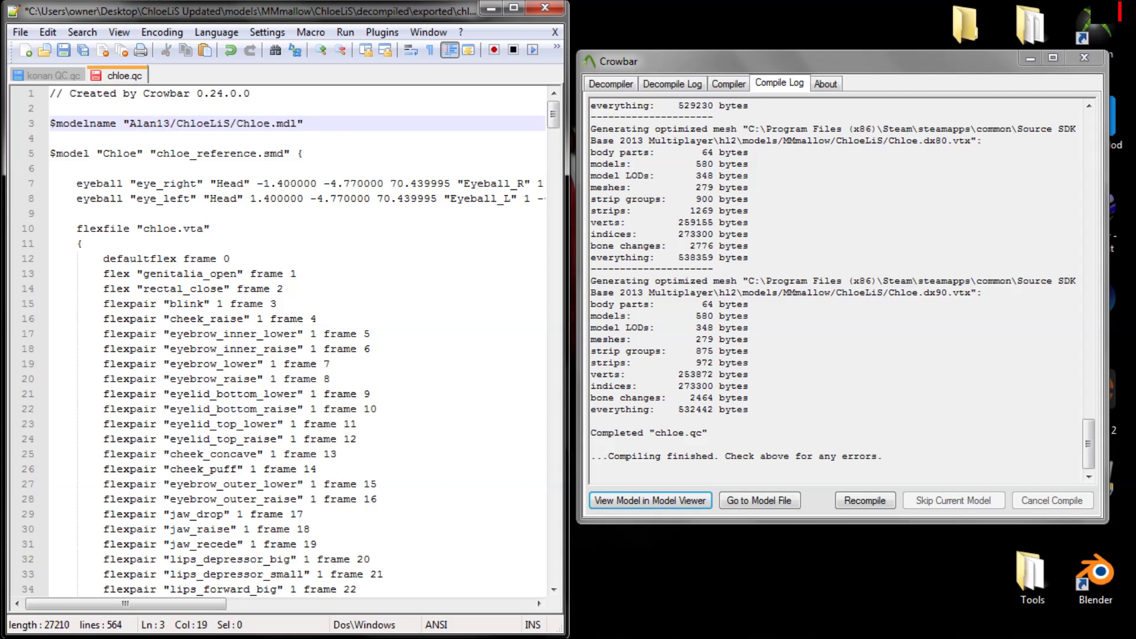
- Delete the "Created by Crowbar 0.24.0.0" comment from the first line and save the QC file
drag(252, 93, 50, 93)
key(Delete)
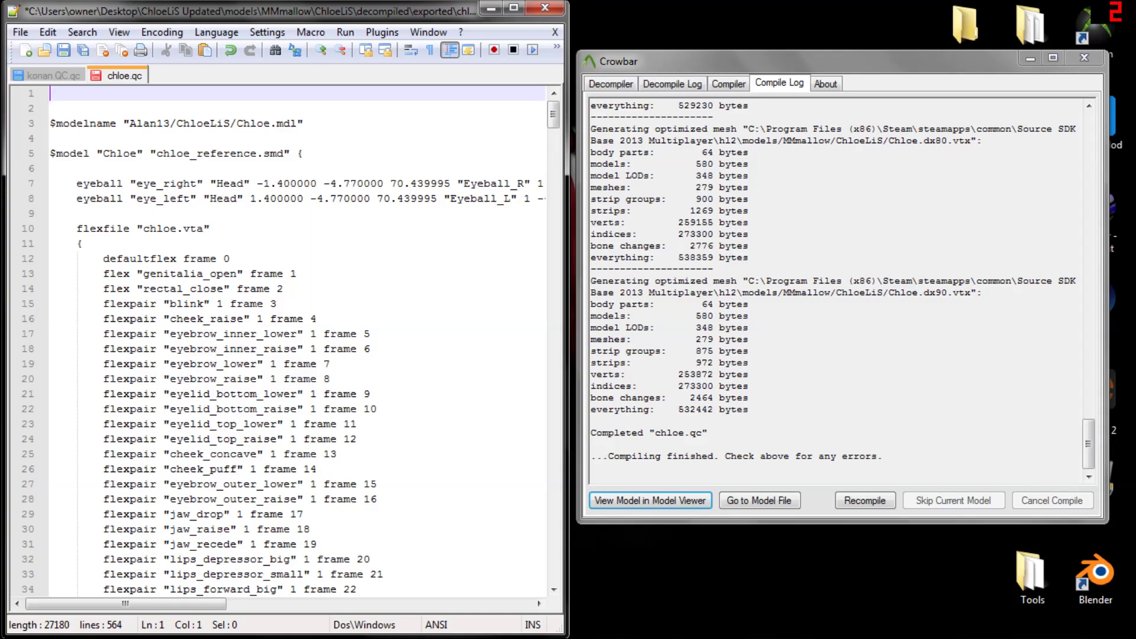
drag(551, 122, 528, 369)
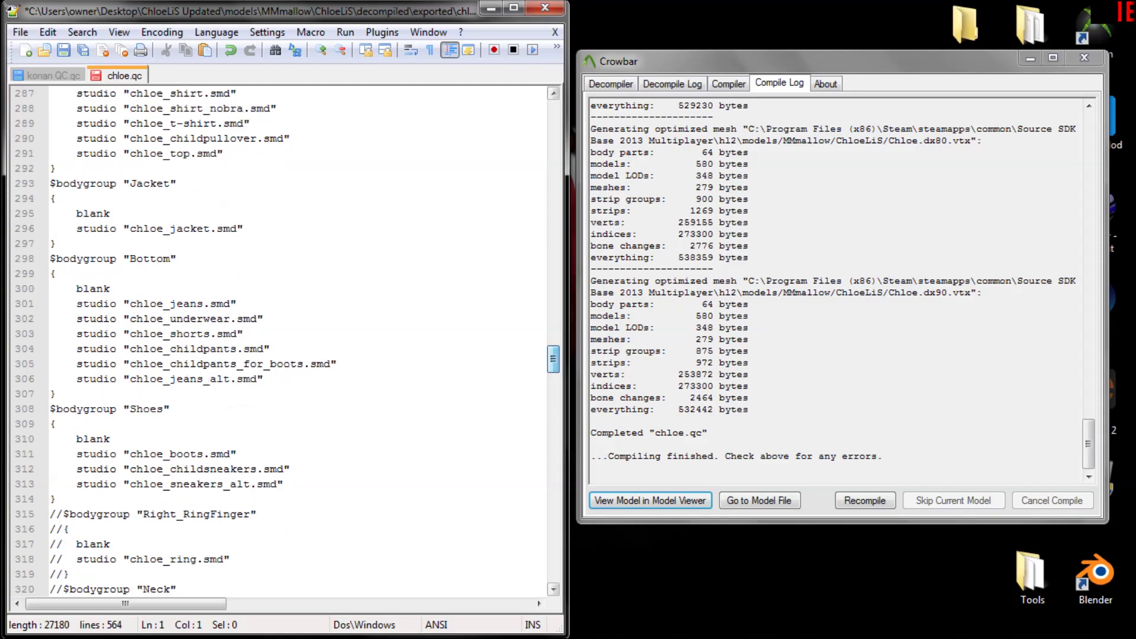
click(20, 33)
click(80, 95)
- Copy the name of the selected LeftPectoral bone from the Chloe skeleton in Blender
drag(557, 359, 476, 636)
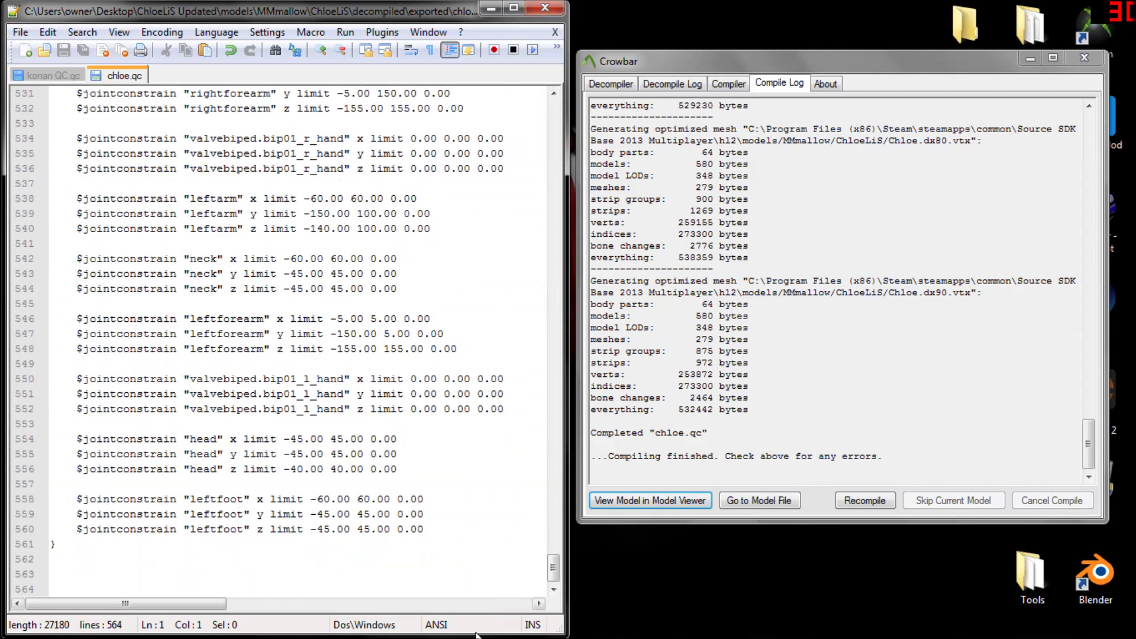
mouse_move(540, 630)
click(565, 517)
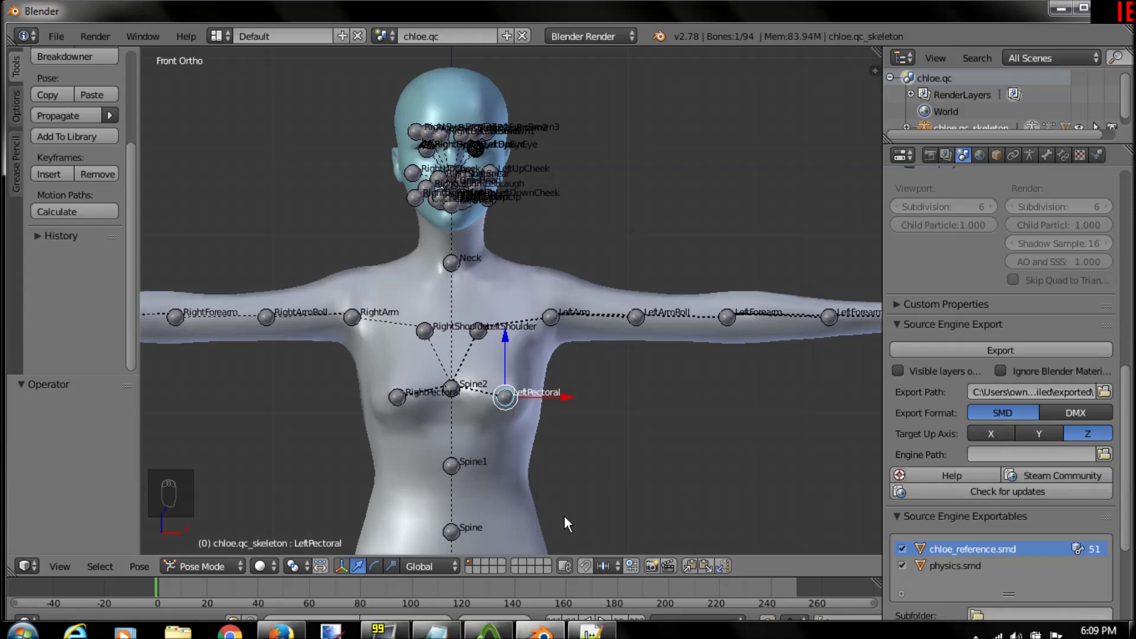
scroll(591, 391, up, 3)
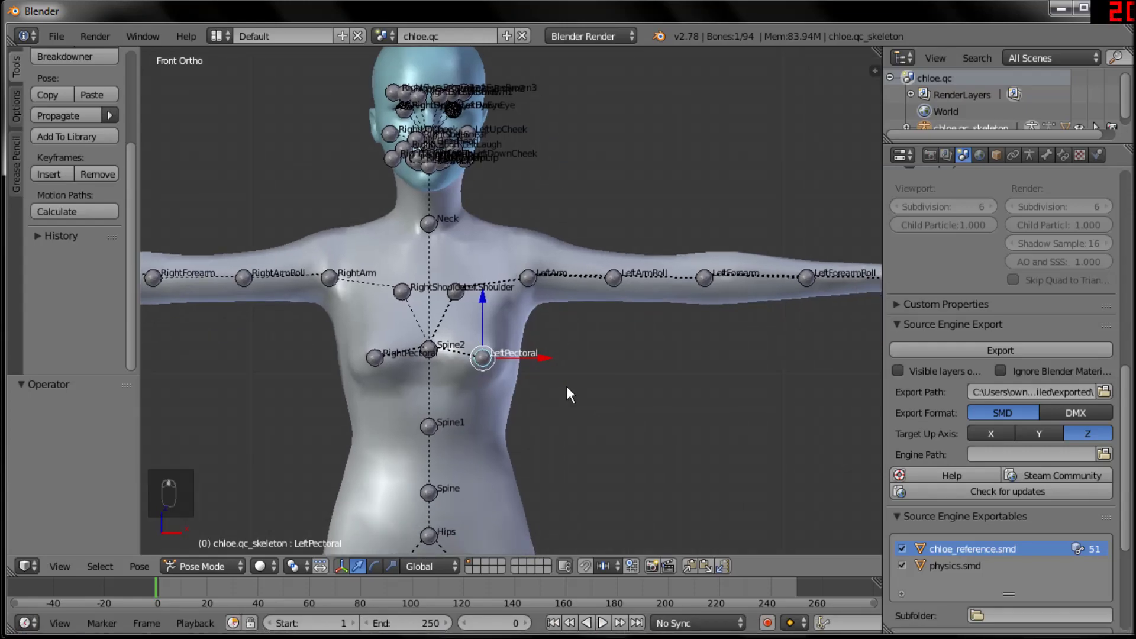
middle_drag(562, 324, 549, 289)
scroll(548, 285, down, 2)
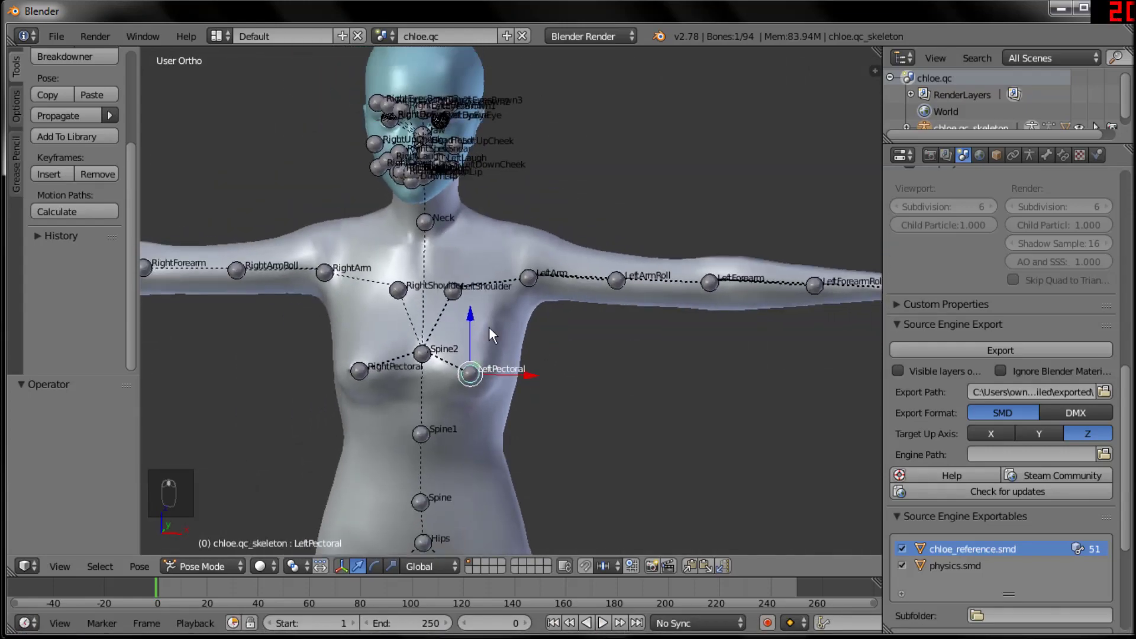
click(1045, 155)
click(979, 211)
key(ctrl+c)
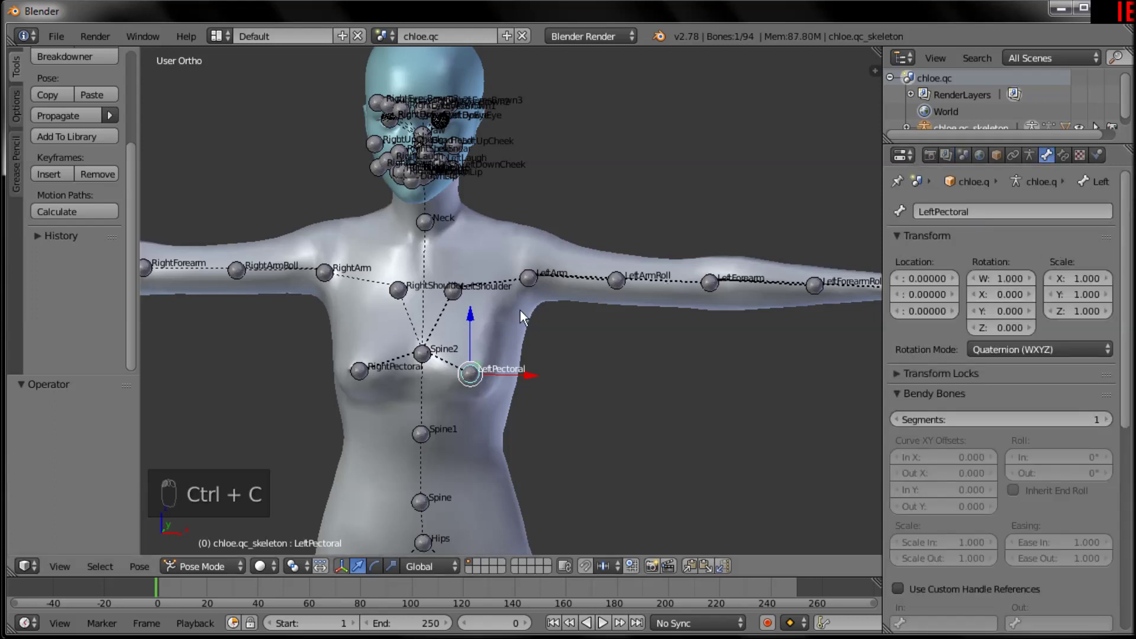
scroll(549, 300, up, 2)
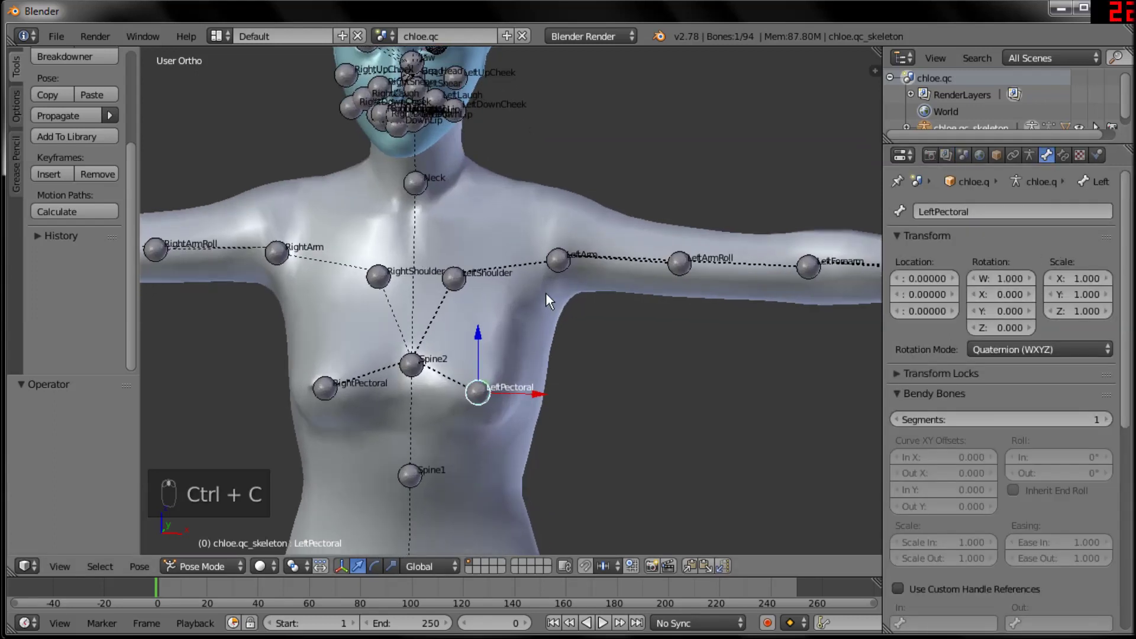
- Paste the bone name on two lines below the $collisionjoints block in chloe.qc, changing the first to RightPectoral
click(1061, 8)
click(52, 559)
key(Return)
key(ctrl+v)
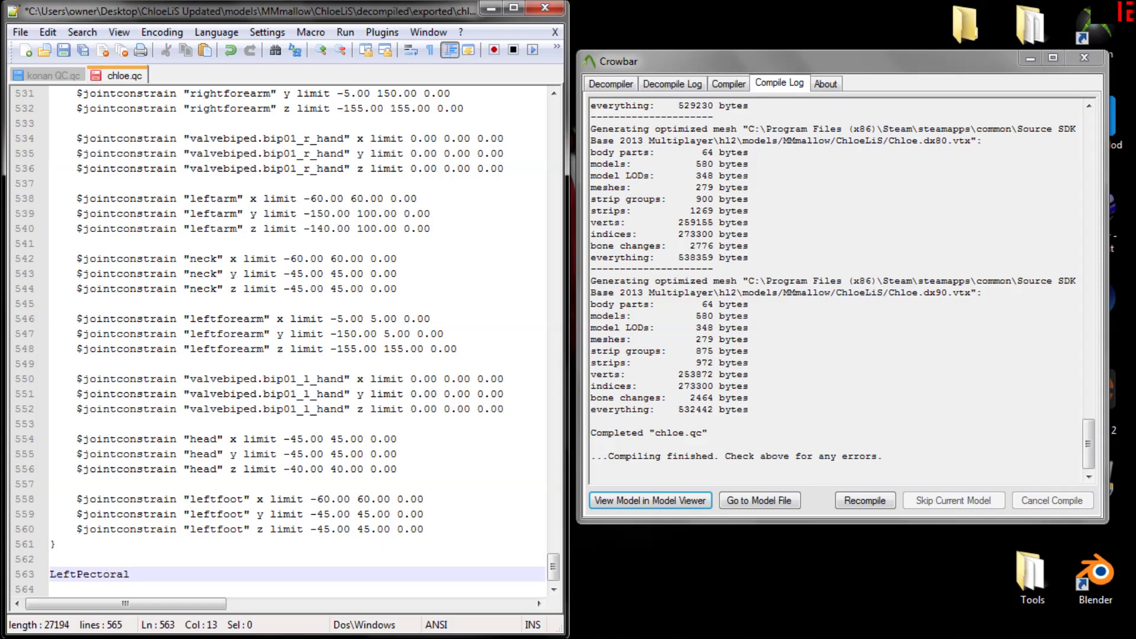
key(Return)
key(ctrl+v)
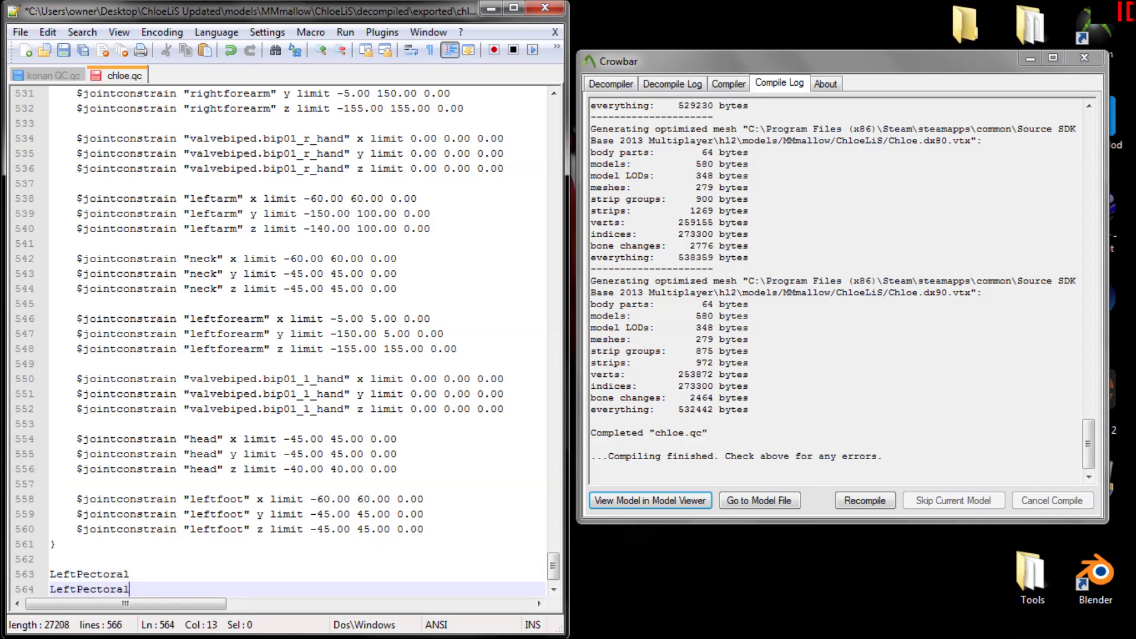
drag(77, 575, 50, 575)
text(Righ)
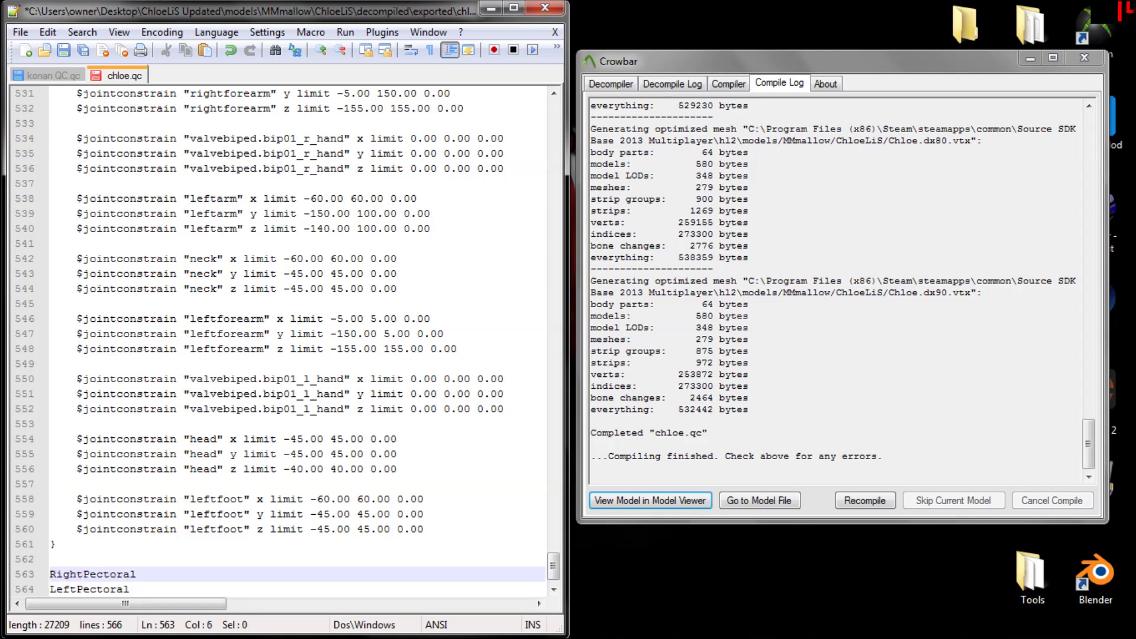
- Close Crowbar, then move and resize the chloe.qc window to uncover the desktop folders
click(1083, 57)
drag(415, 9, 526, 23)
drag(676, 420, 683, 457)
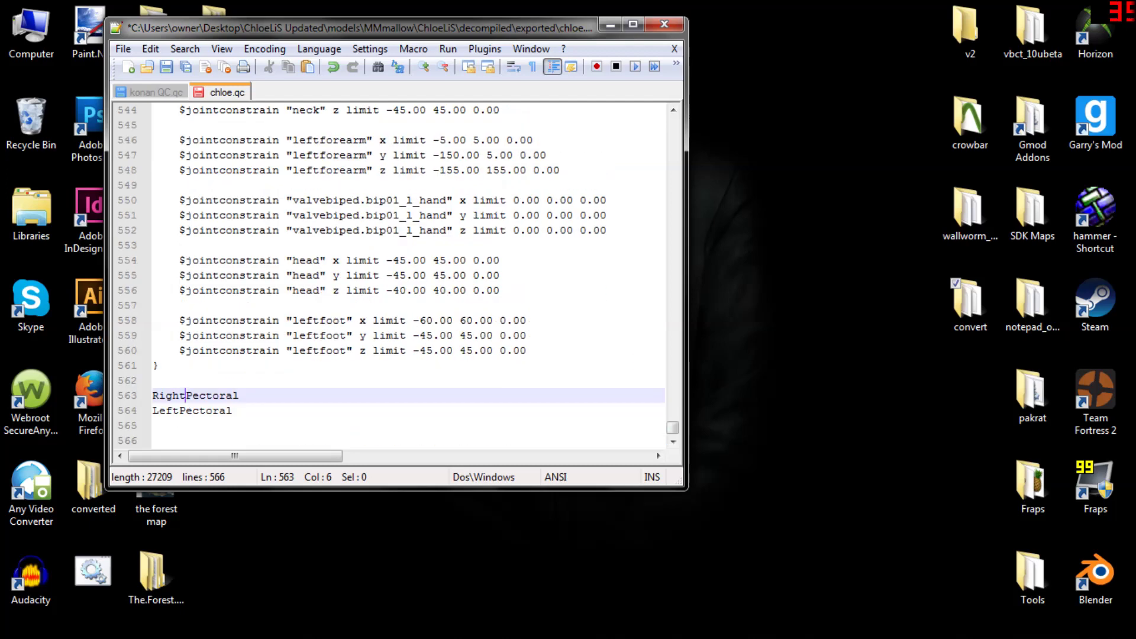
- Add two blank lines below LeftPectoral at the end of chloe.qc
click(155, 426)
key(Return)
key(Return)
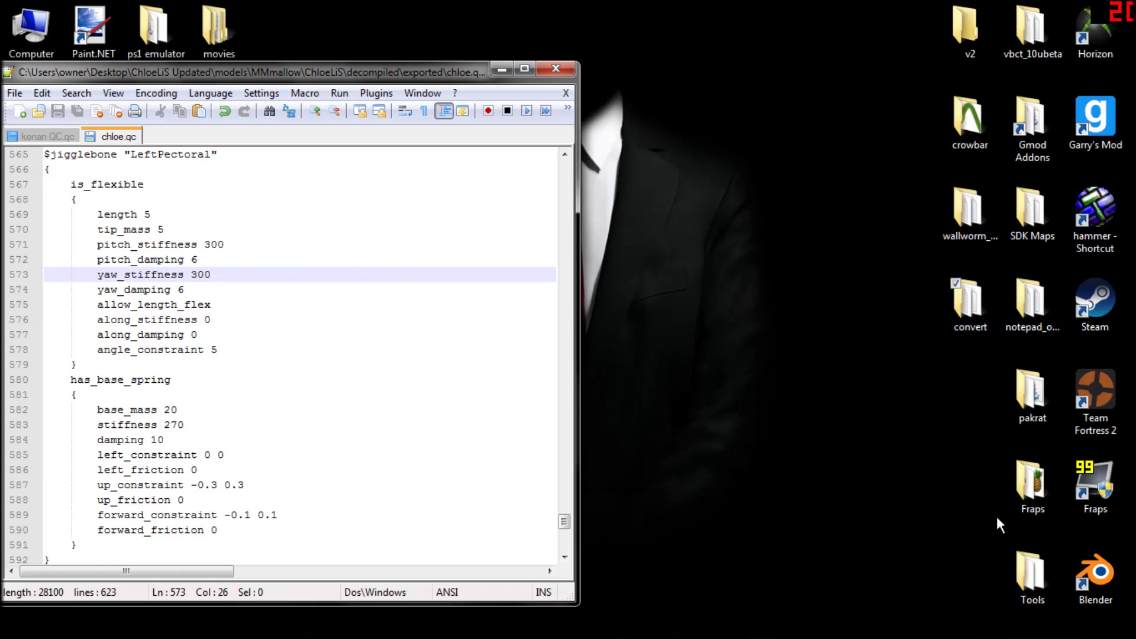
- Open the "victorianude2 no tops or pants" QC file from the victoria model's decompiled folder under convert > completed
double_click(982, 304)
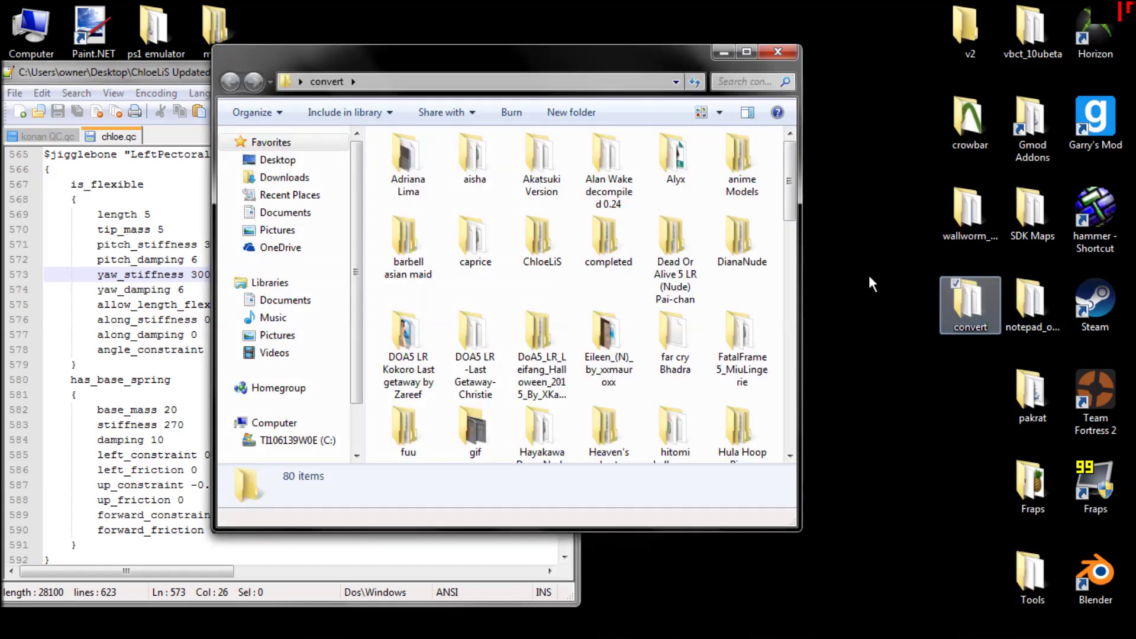
drag(790, 183, 804, 277)
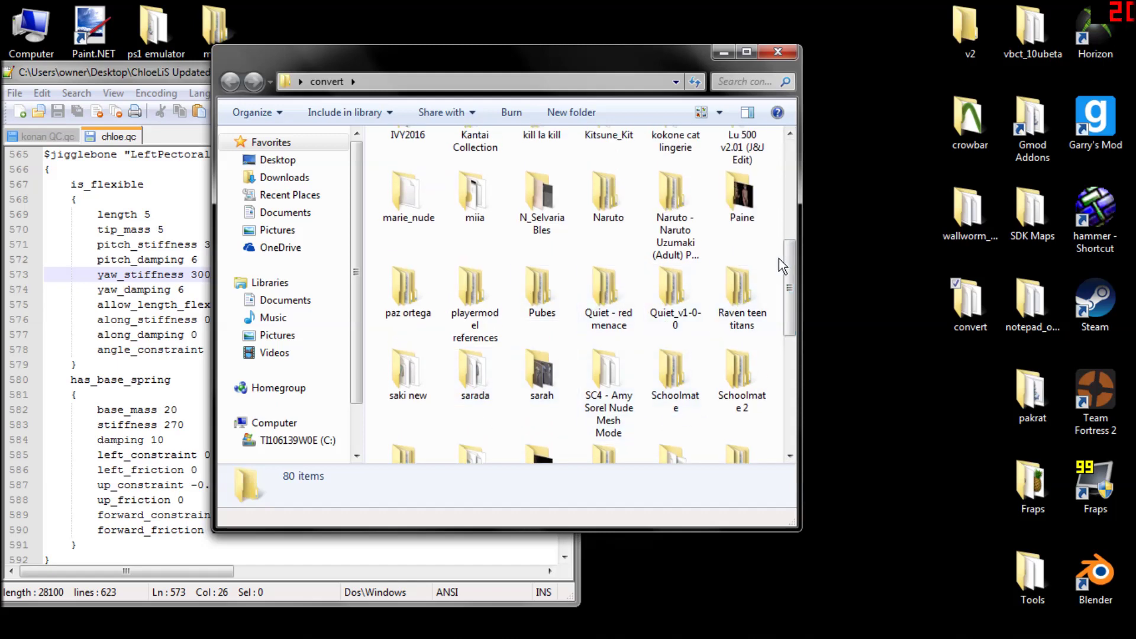
scroll(651, 236, up, 5)
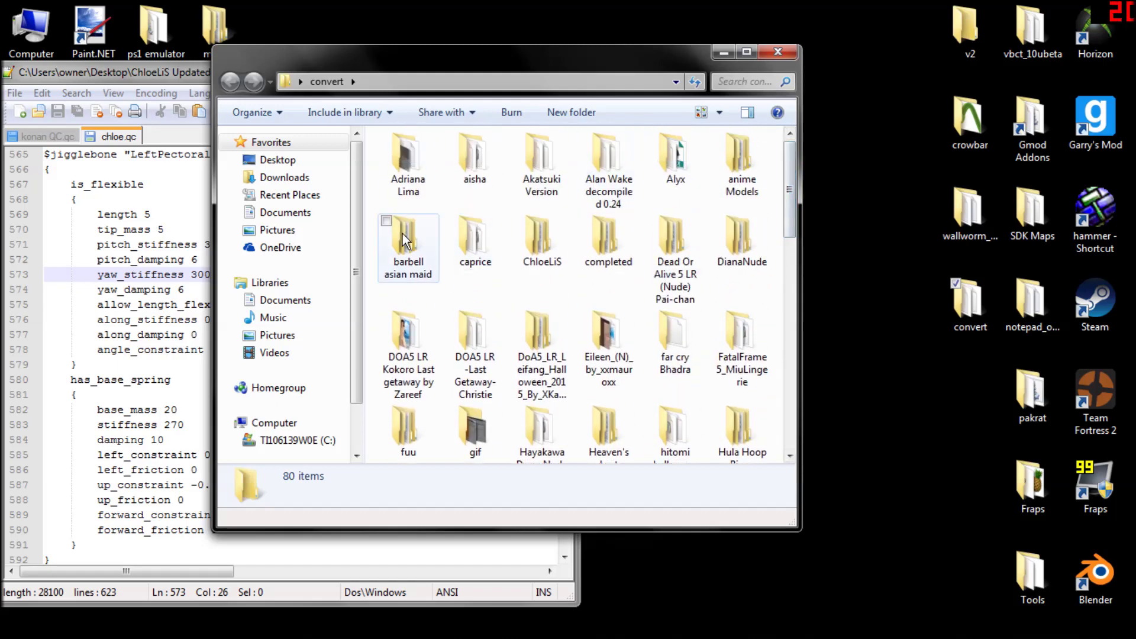
double_click(615, 240)
drag(787, 190, 786, 352)
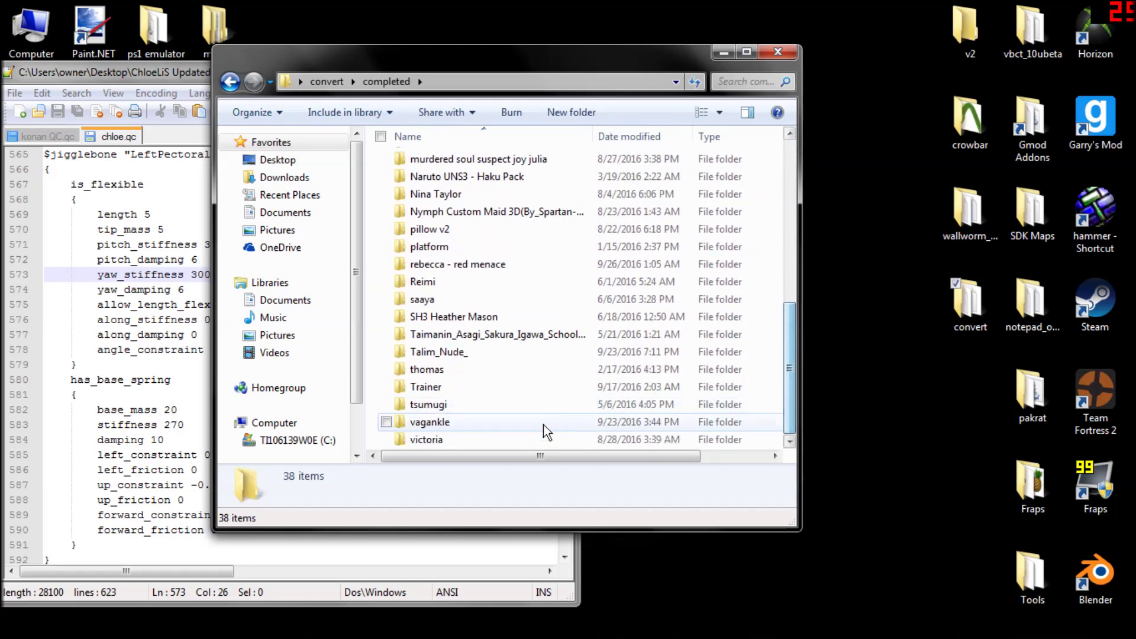
double_click(532, 435)
double_click(482, 179)
click(478, 161)
double_click(478, 162)
double_click(477, 162)
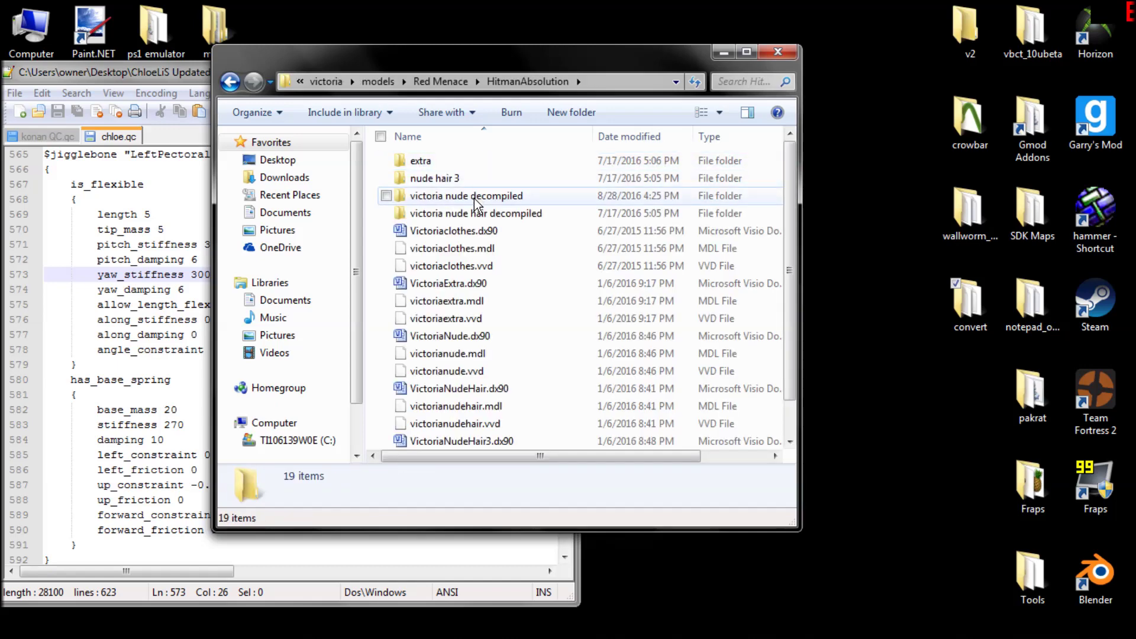
double_click(456, 201)
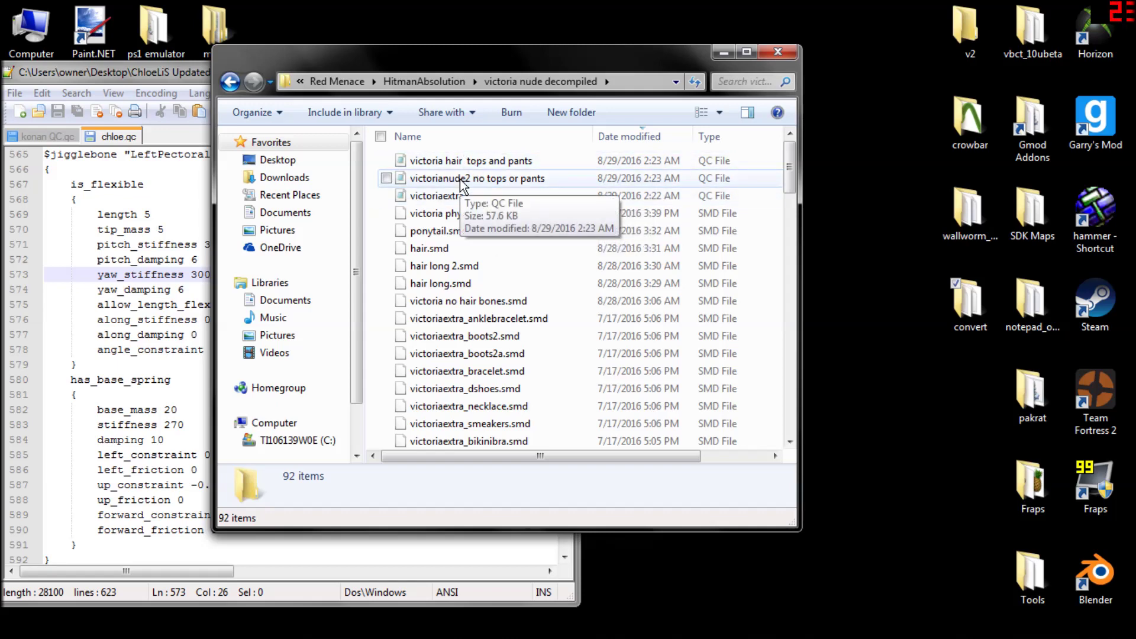
double_click(460, 180)
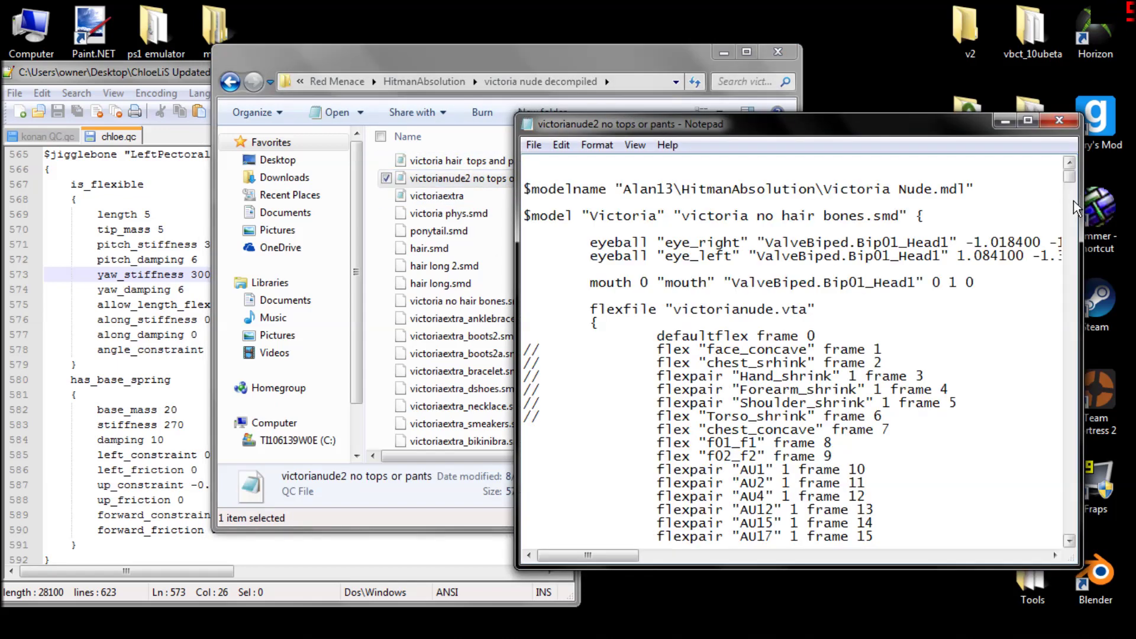
- Find the hair jigglebones in the victoria QC file and highlight the $jigglebone "hair back left10" block
drag(1070, 188, 1071, 390)
mouse_move(532, 510)
mouse_down()
mouse_move(599, 496)
mouse_move(524, 350)
mouse_move(523, 322)
mouse_move(528, 510)
mouse_move(766, 523)
mouse_move(528, 510)
mouse_up()
click(674, 389)
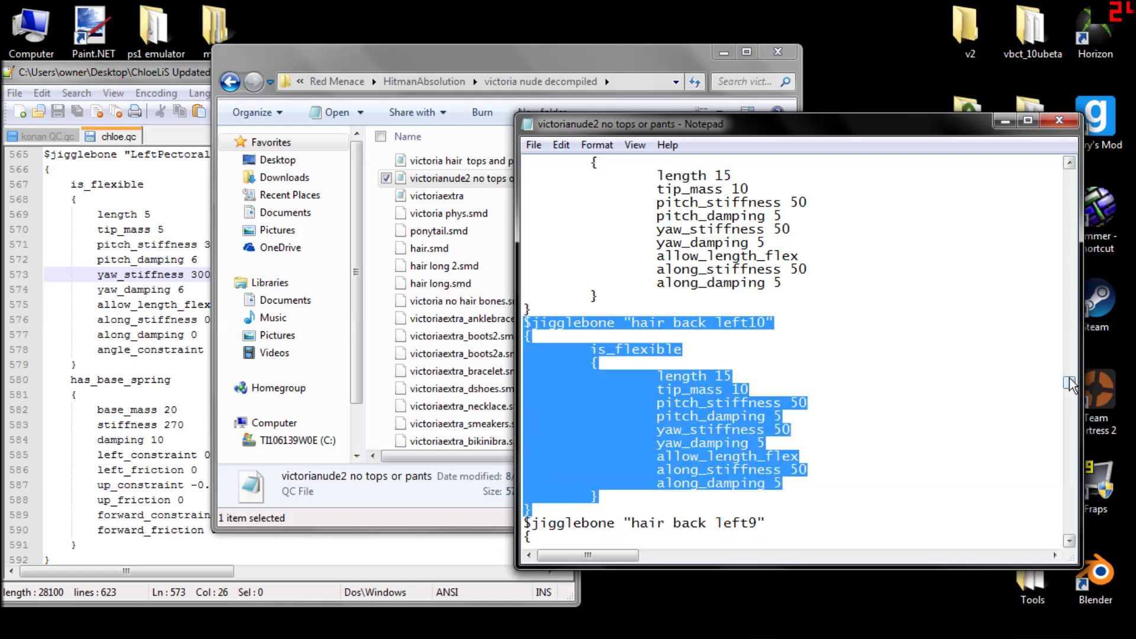
- Copy the complete $jigglebone block directly before "breast left" and return to the LeftPectoral jigglebone in chloe.qc
drag(1070, 384, 1099, 301)
drag(523, 295, 599, 430)
key(ctrl+c)
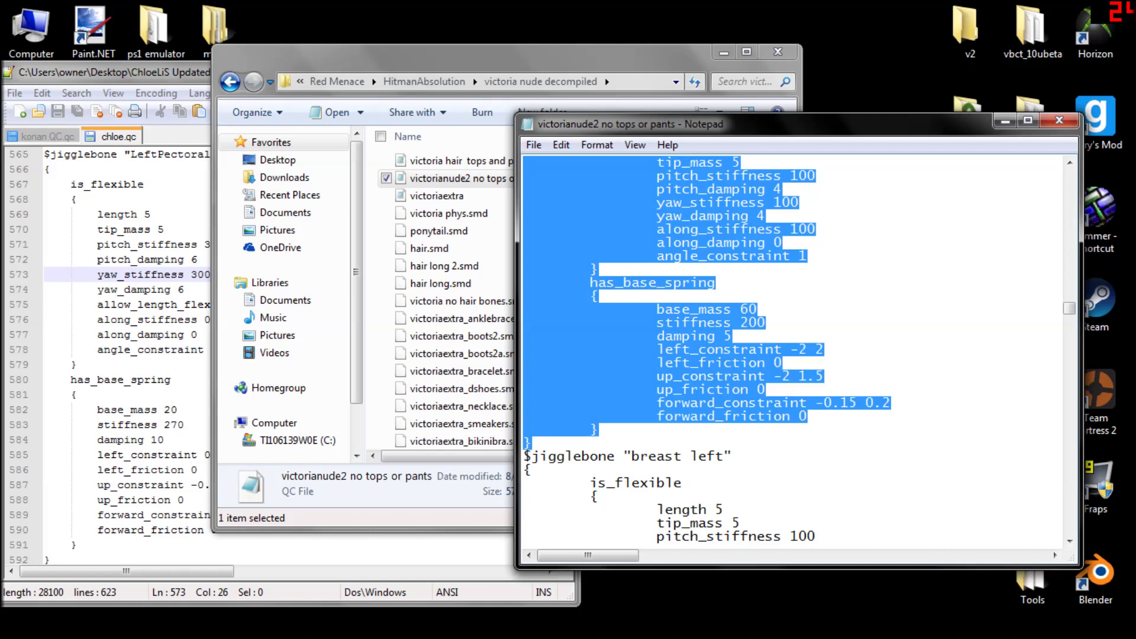
click(137, 289)
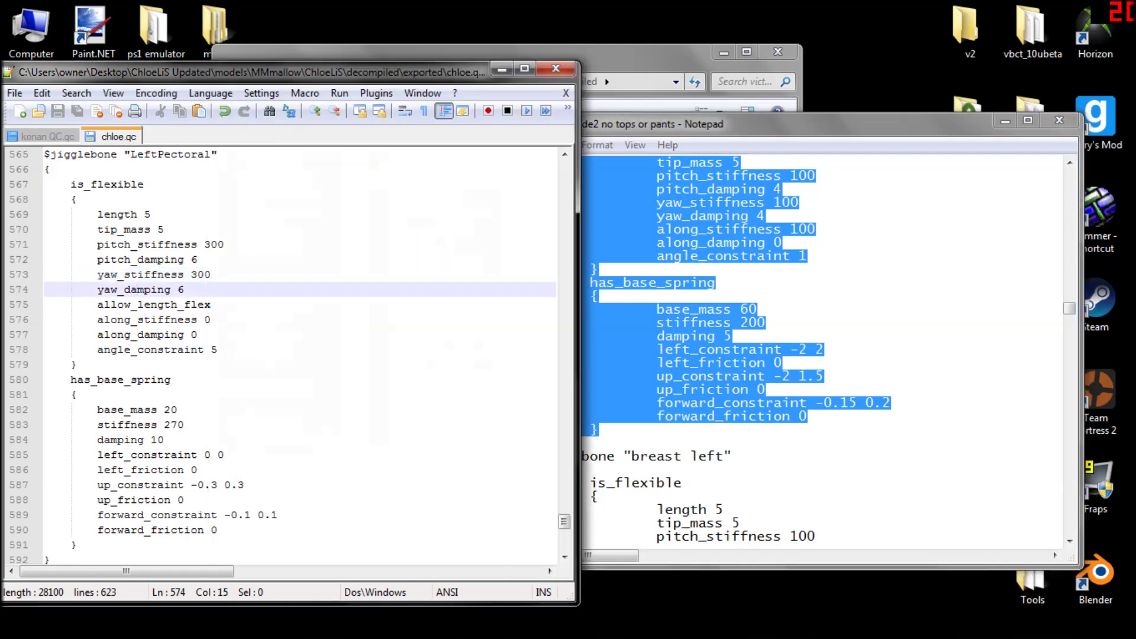
- Replace the last $jigglebone block in chloe.qc with the copied "breast right" block and rename it "RightPectoral"
drag(564, 519, 564, 540)
drag(89, 545, 45, 379)
key(ctrl+v)
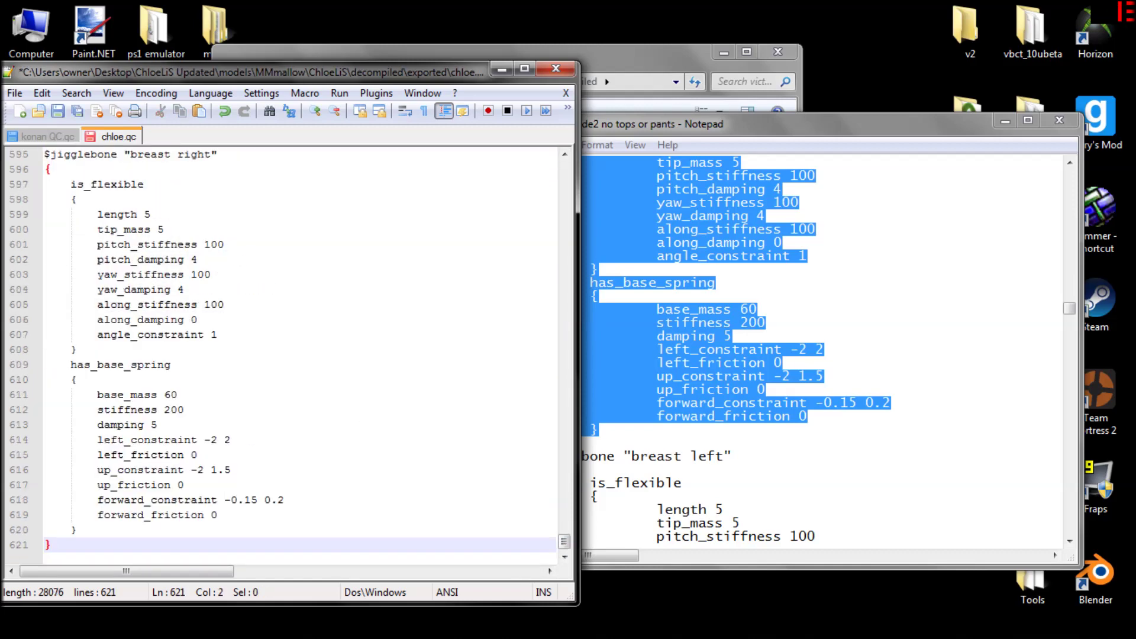
drag(564, 540, 564, 535)
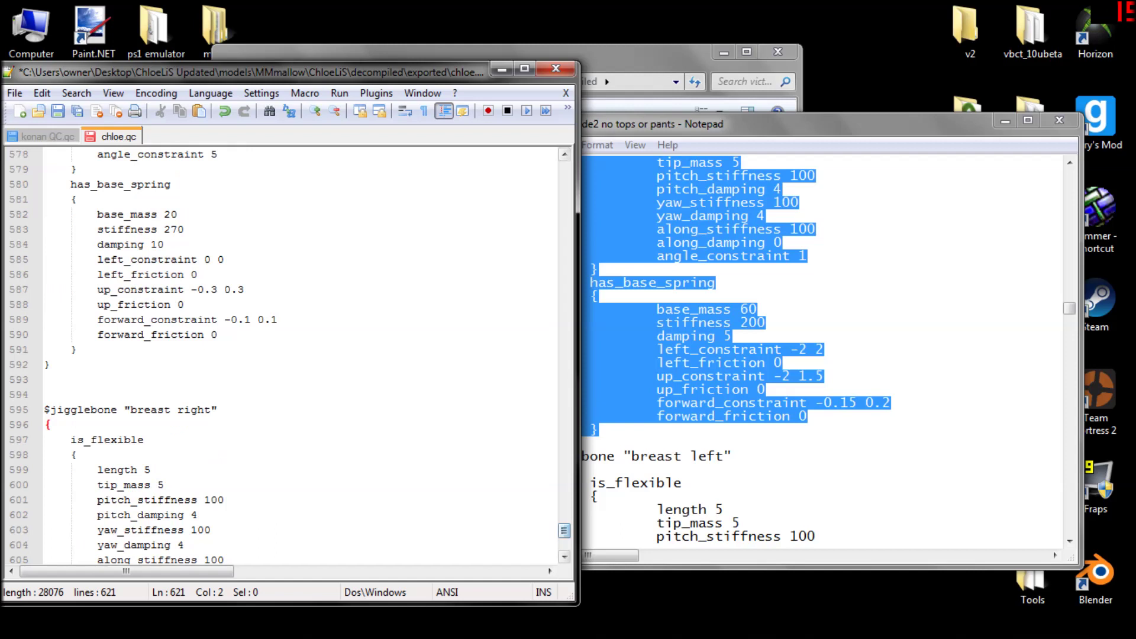
drag(210, 409, 157, 410)
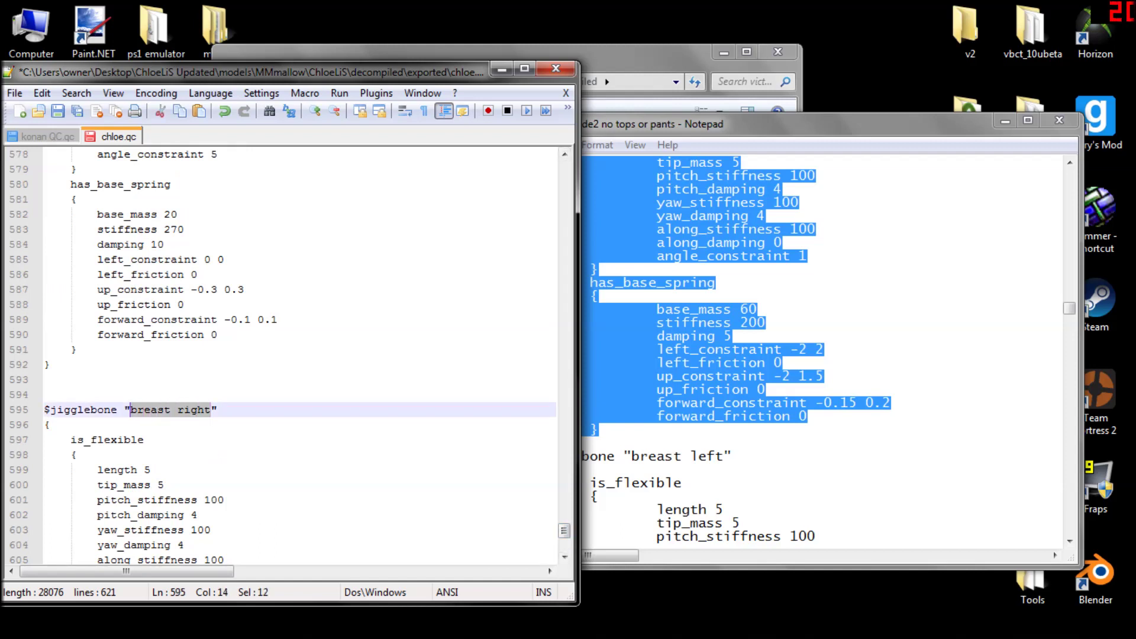
text(R)
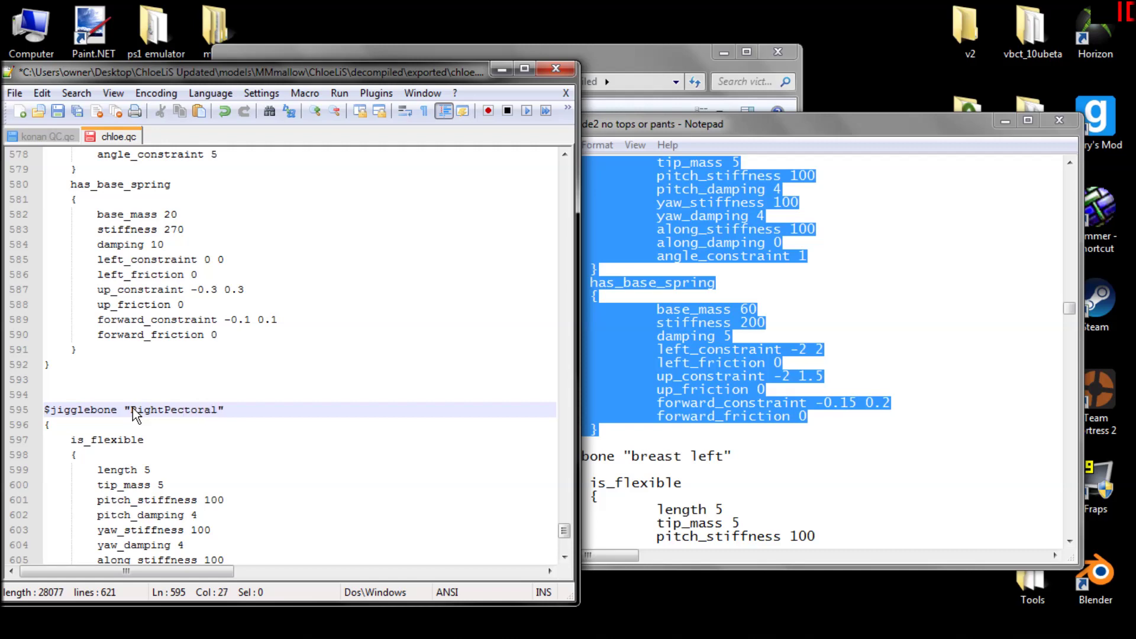
- Replace the "LeftPectoral" $jigglebone block with the copied block and rename the pasted one "LeftPectoral"
mouse_move(569, 540)
mouse_down()
mouse_move(567, 517)
mouse_move(567, 531)
mouse_up()
drag(23, 474, 23, 169)
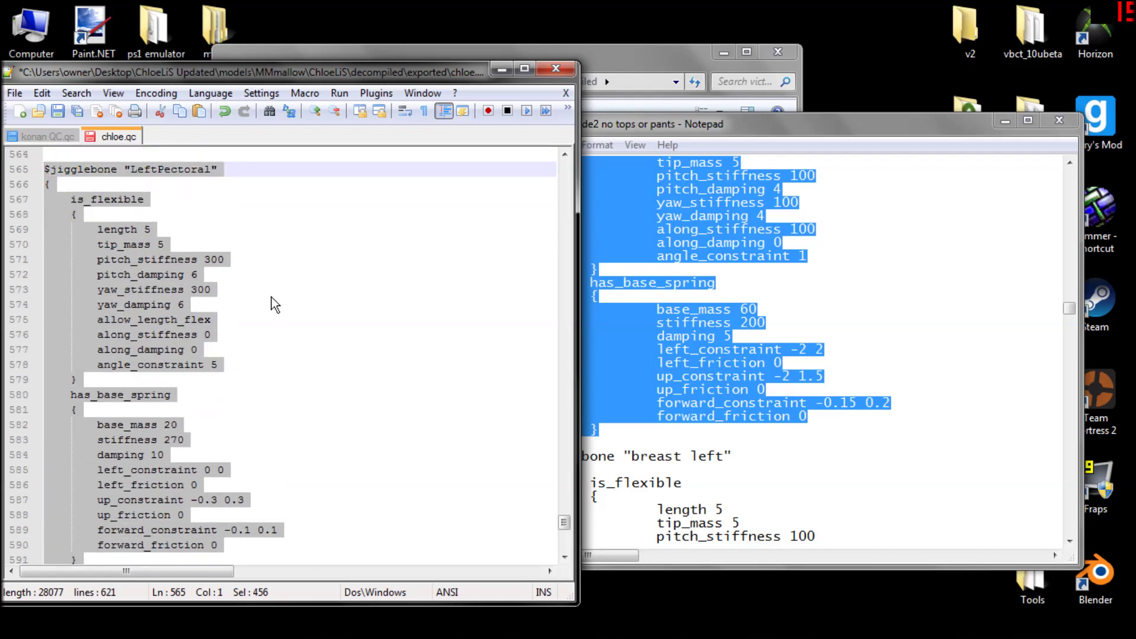
key(ctrl+v)
drag(565, 532, 565, 525)
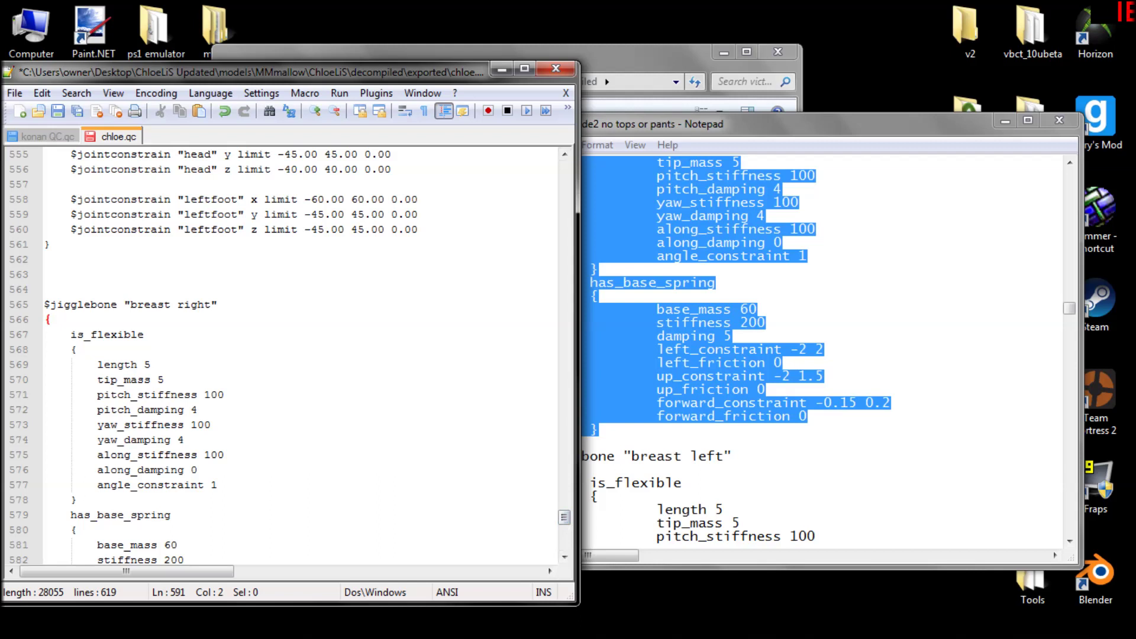
drag(210, 305, 144, 305)
text(R)
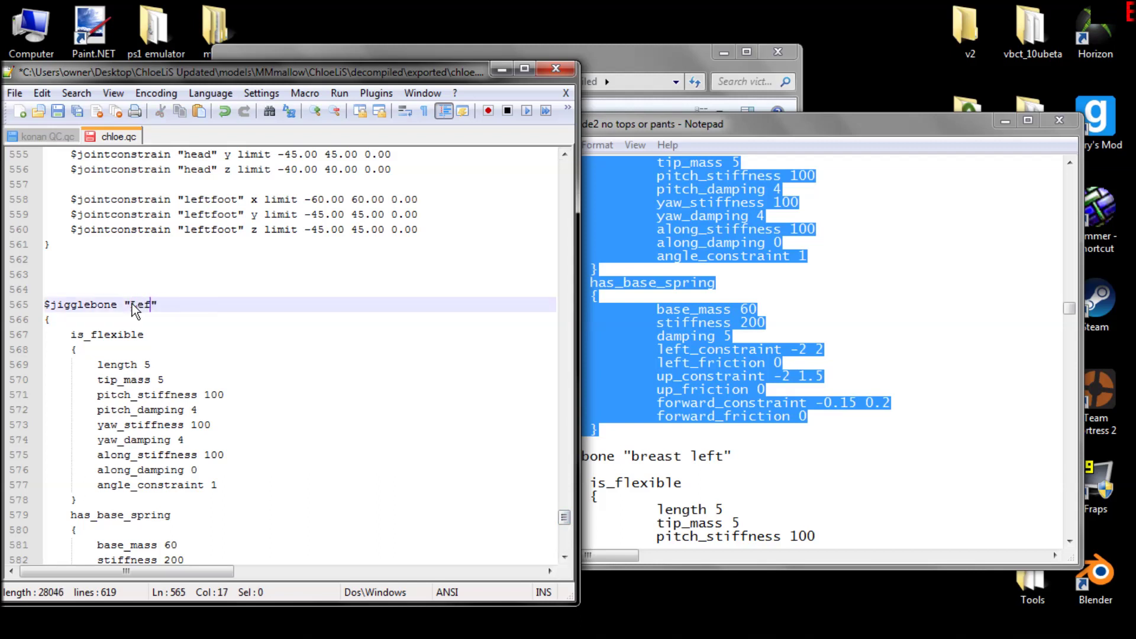
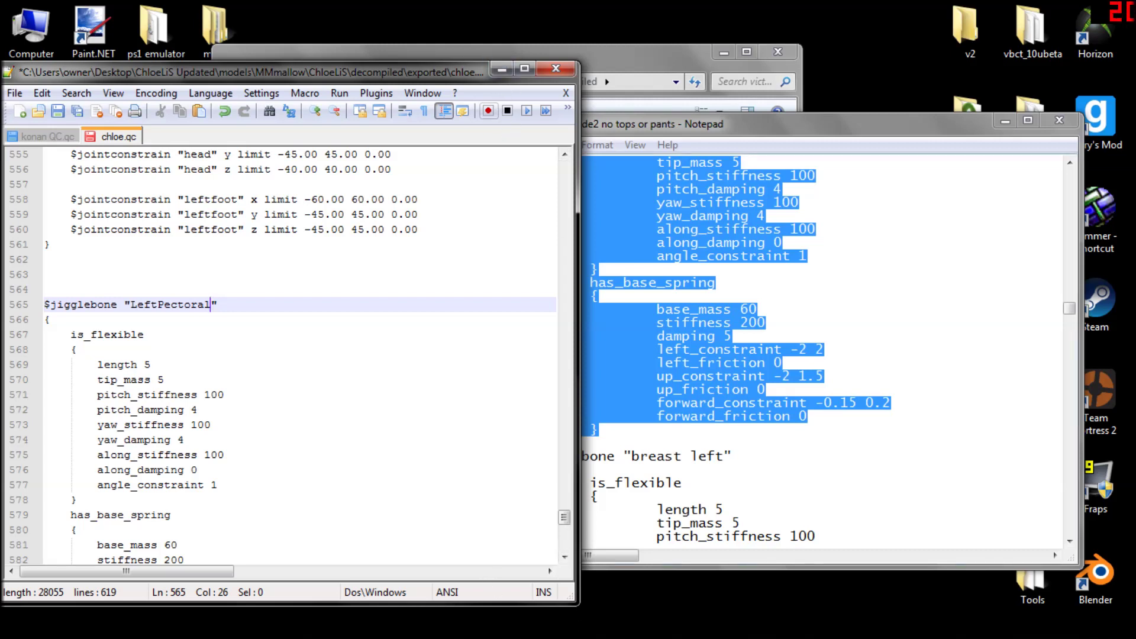
- Save chloe.qc, then close the victoria QC file and its folder window
drag(565, 519, 570, 532)
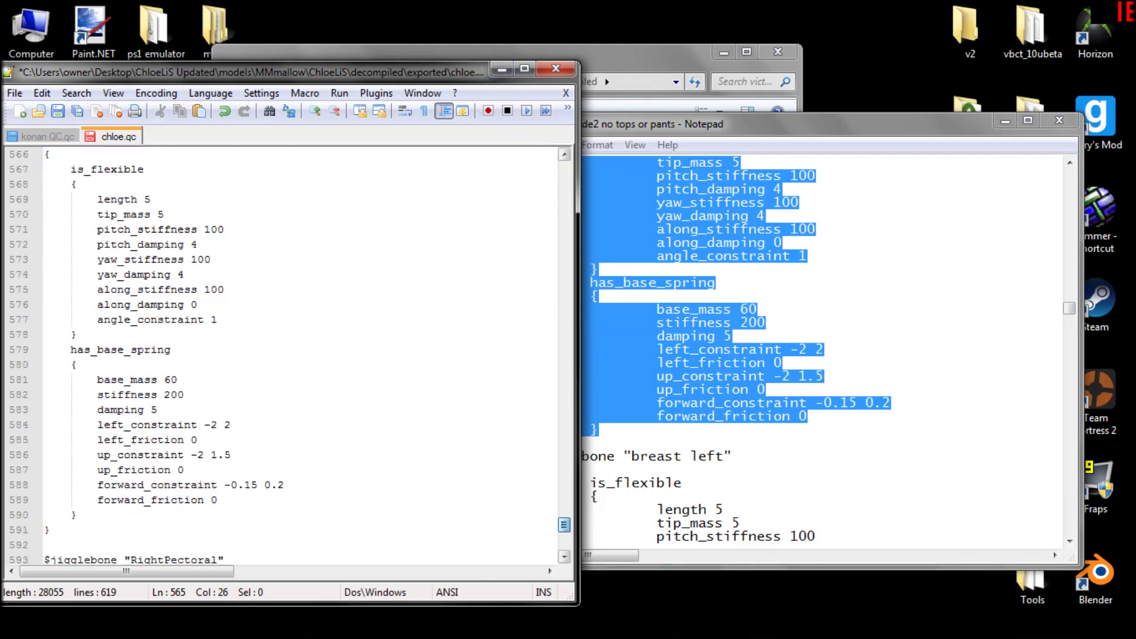
drag(444, 604, 450, 638)
mouse_move(569, 551)
mouse_down()
mouse_move(567, 541)
mouse_move(571, 550)
mouse_up()
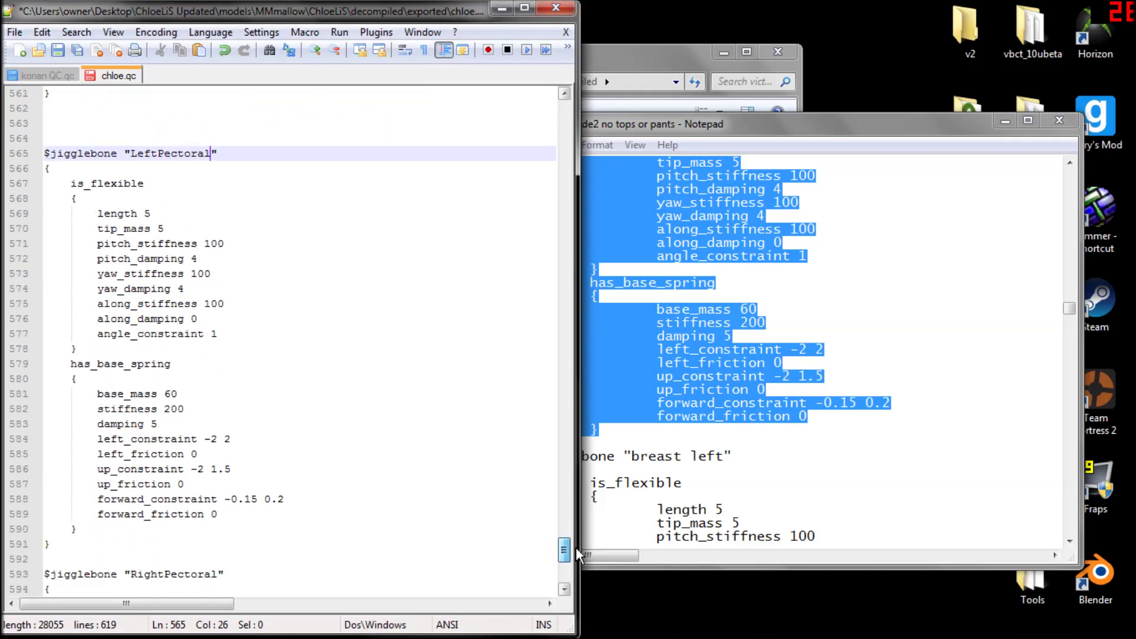
click(14, 32)
click(88, 92)
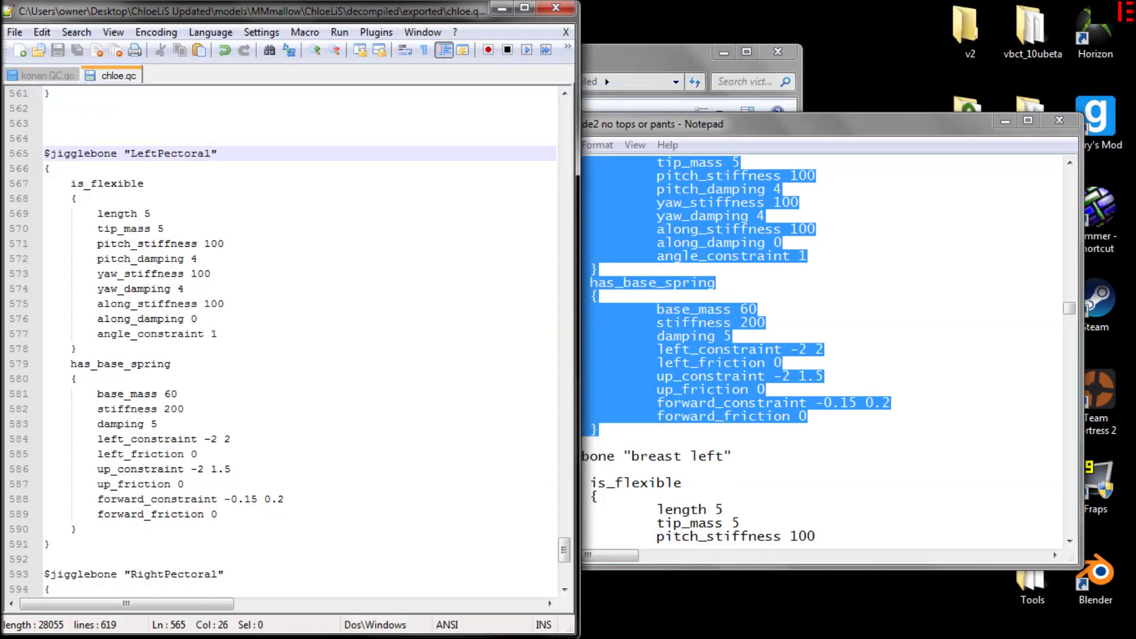
click(1059, 120)
drag(636, 51, 867, 22)
click(1009, 23)
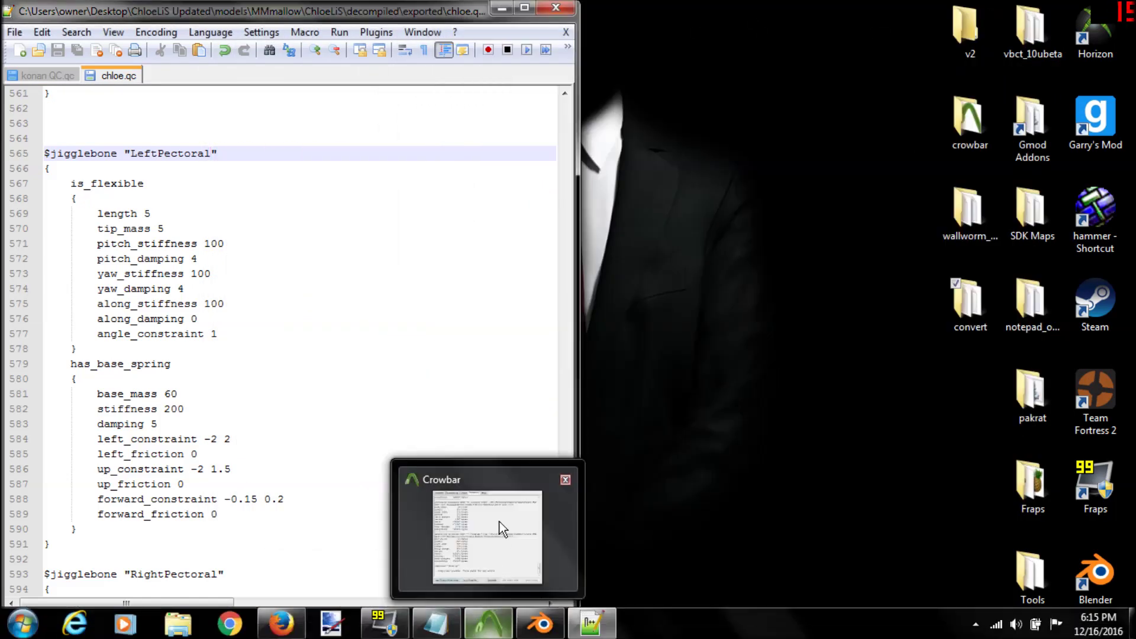
- Switch to Crowbar and recompile chloe.qc with the saved jigglebone changes
click(489, 628)
drag(674, 93, 707, 90)
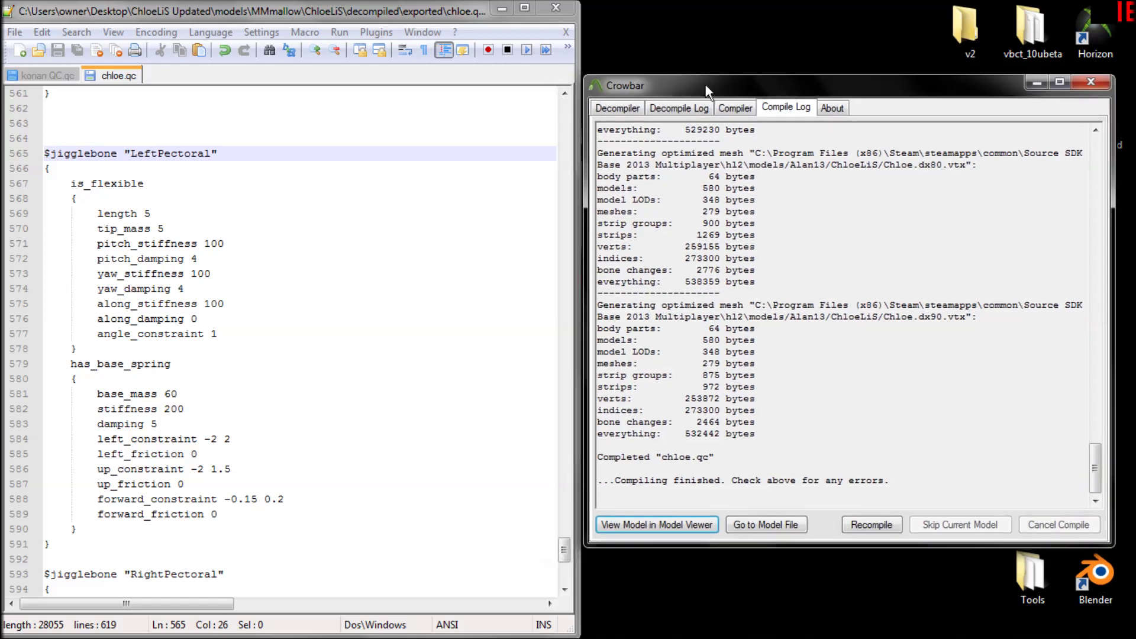
click(13, 33)
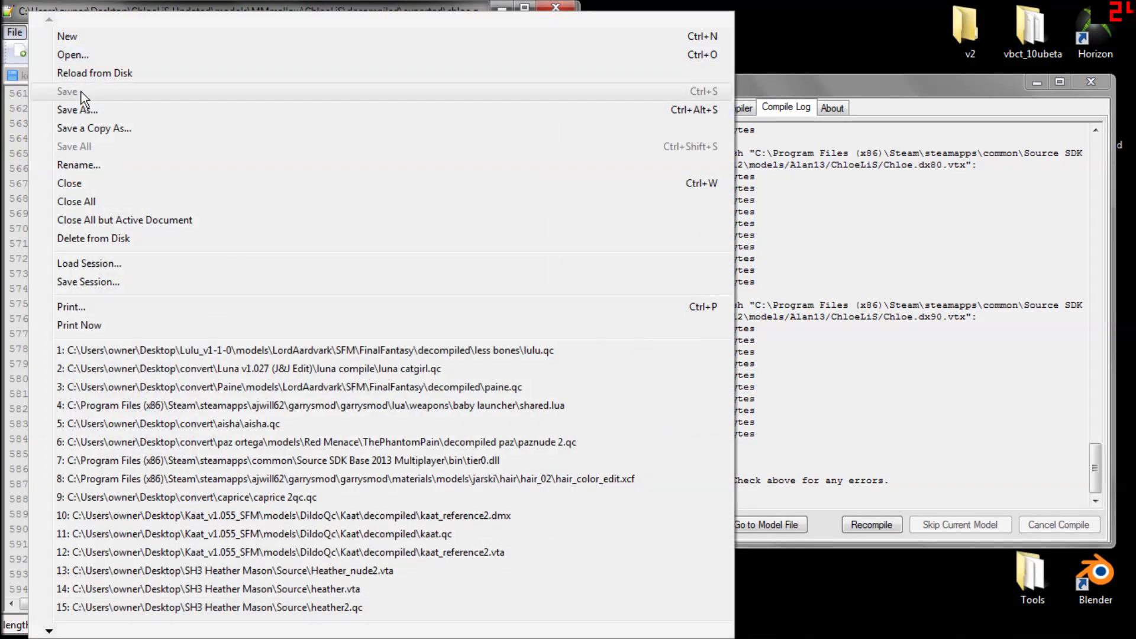
click(18, 34)
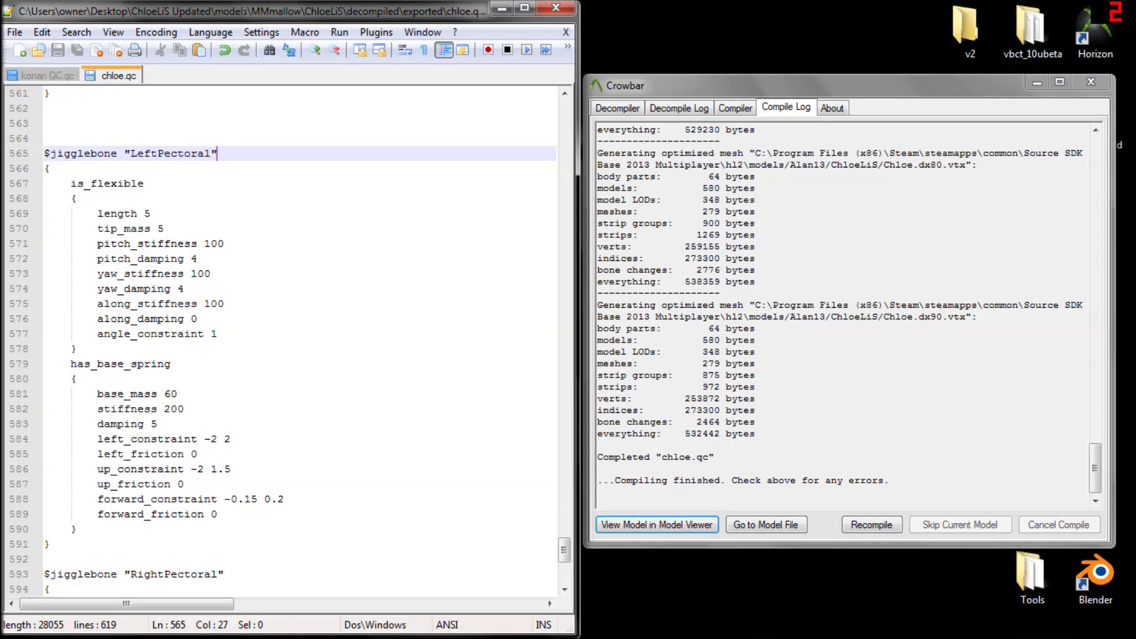
click(15, 35)
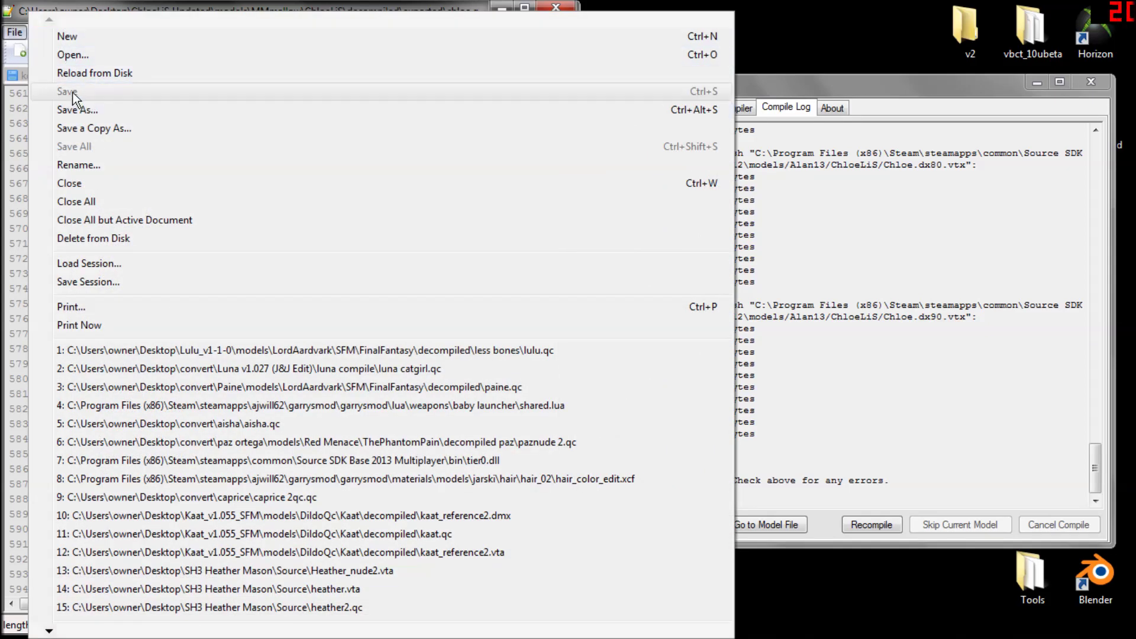
click(769, 495)
click(889, 526)
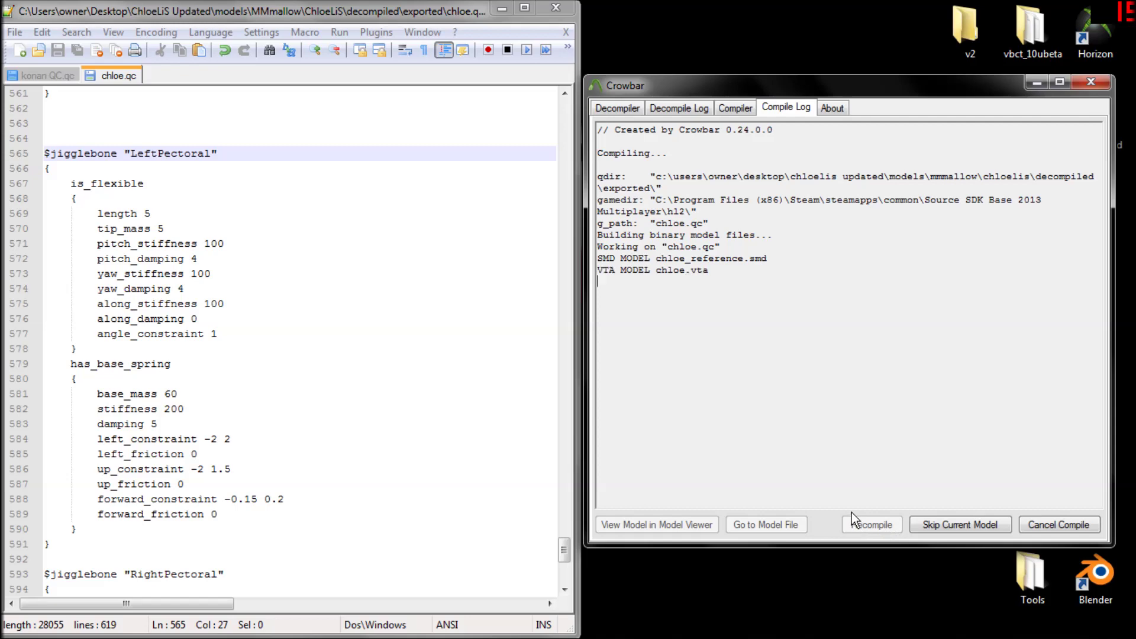
drag(564, 551, 564, 548)
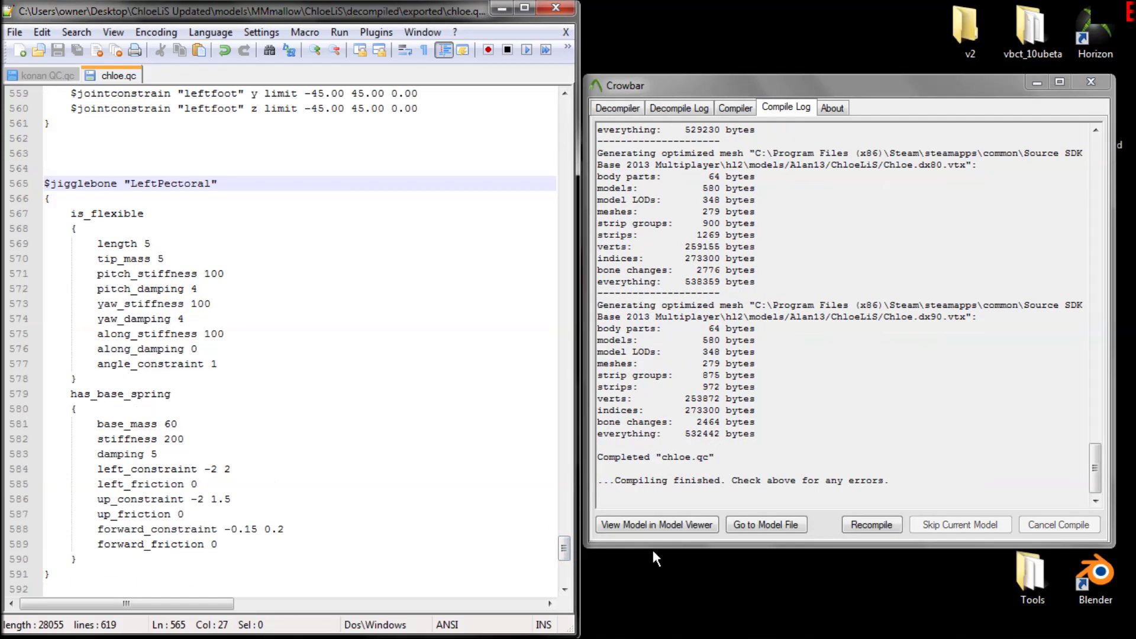
- Open the compiled Chloe model in the model viewer beside chloe.qc and examine how the chest jigglebones move
click(668, 524)
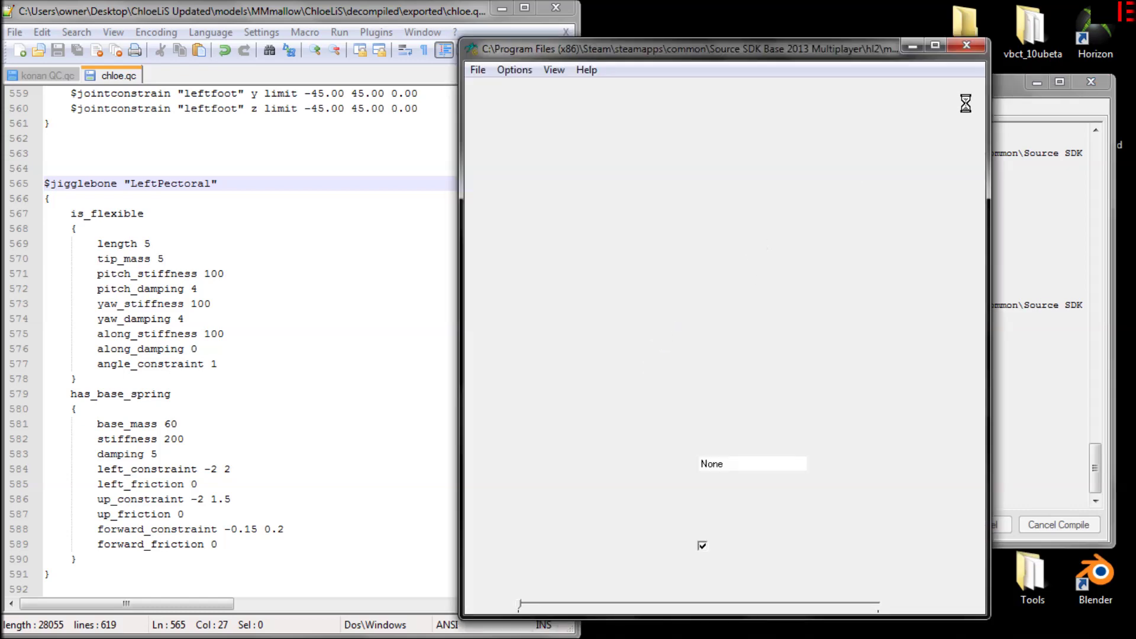
click(1036, 83)
drag(777, 210, 707, 218)
drag(704, 55, 1134, 65)
right_drag(910, 235, 895, 145)
drag(52, 574, 46, 198)
mouse_move(930, 248)
right_down()
mouse_move(989, 242)
mouse_move(939, 238)
right_up()
mouse_move(939, 238)
mouse_down()
mouse_move(995, 239)
mouse_move(924, 250)
mouse_move(974, 245)
mouse_move(927, 231)
mouse_up()
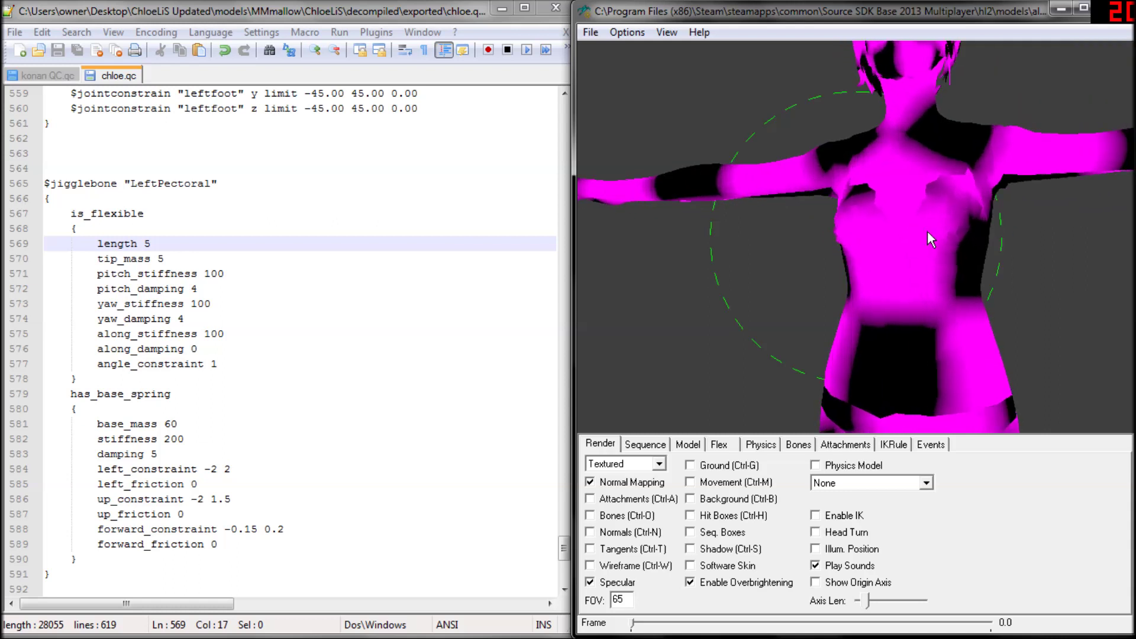
right_drag(927, 231, 915, 269)
drag(915, 269, 942, 222)
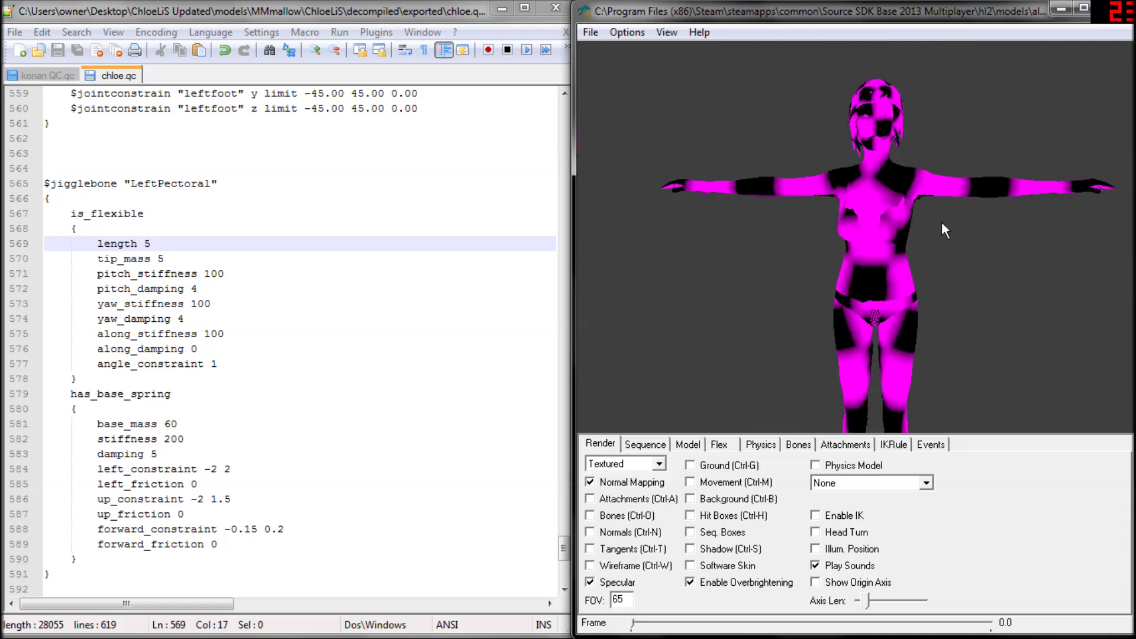
- Select the Hair bodygroup in the viewer's model settings
click(688, 443)
click(658, 466)
click(974, 193)
drag(974, 193, 974, 198)
click(644, 467)
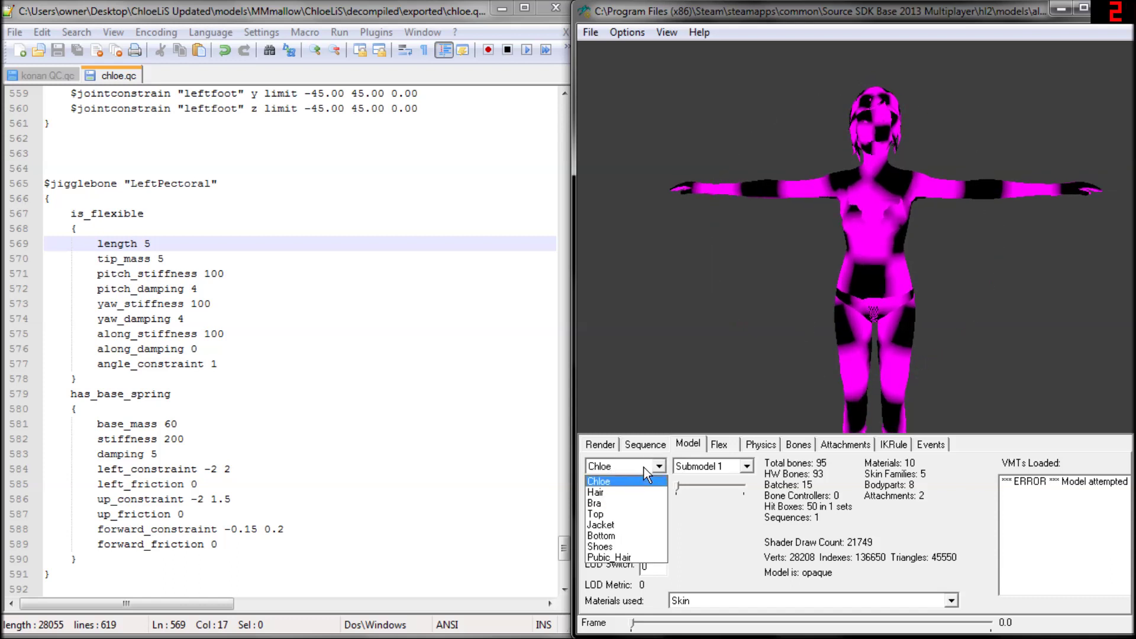
click(633, 493)
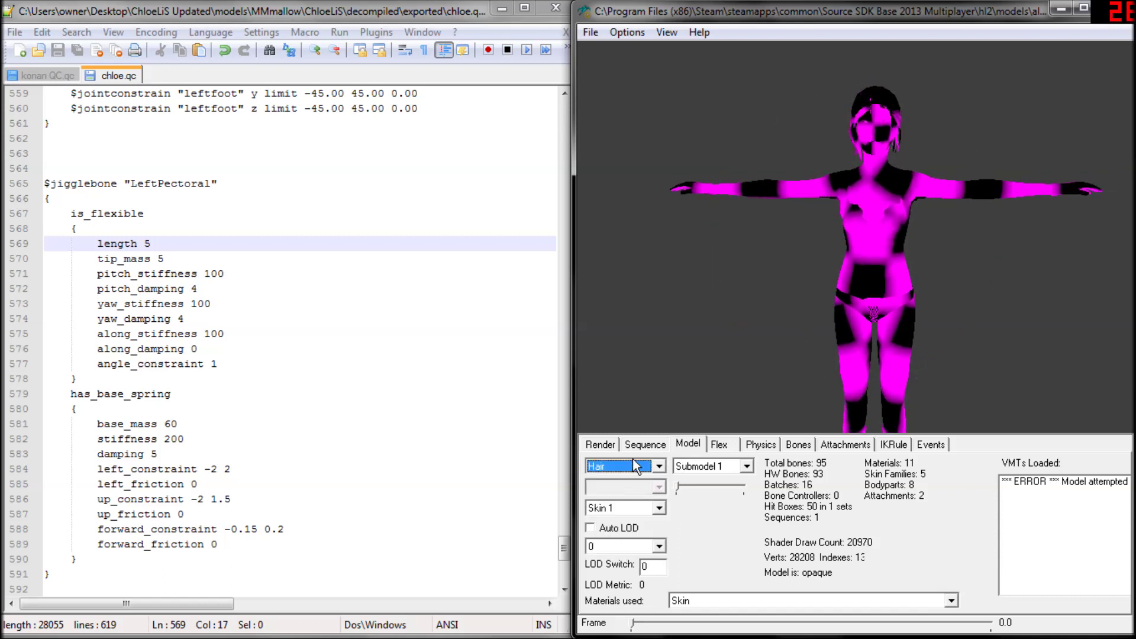
click(637, 465)
click(637, 467)
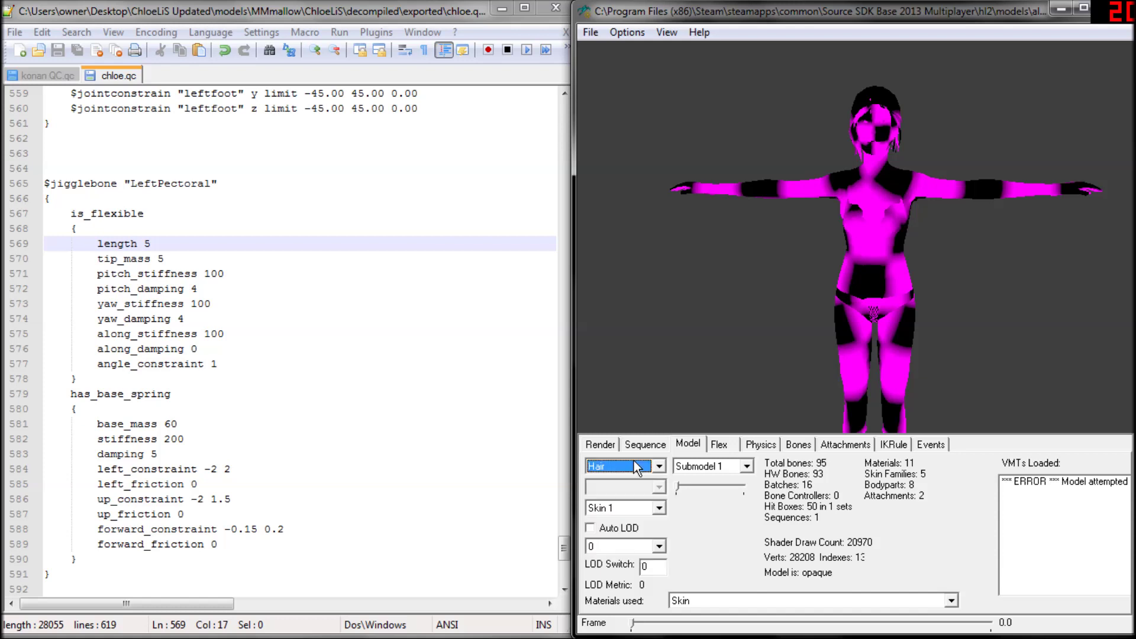
- Preview submodels 3, 4 and 5 of the Hair bodygroup
click(729, 468)
click(713, 501)
click(733, 471)
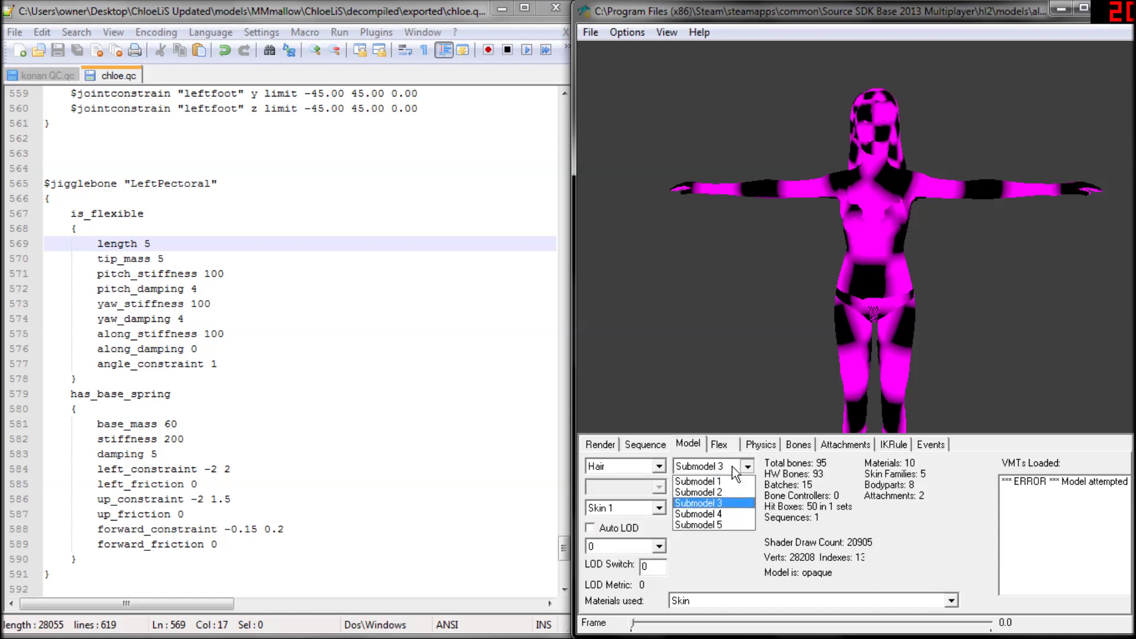
click(729, 514)
click(732, 467)
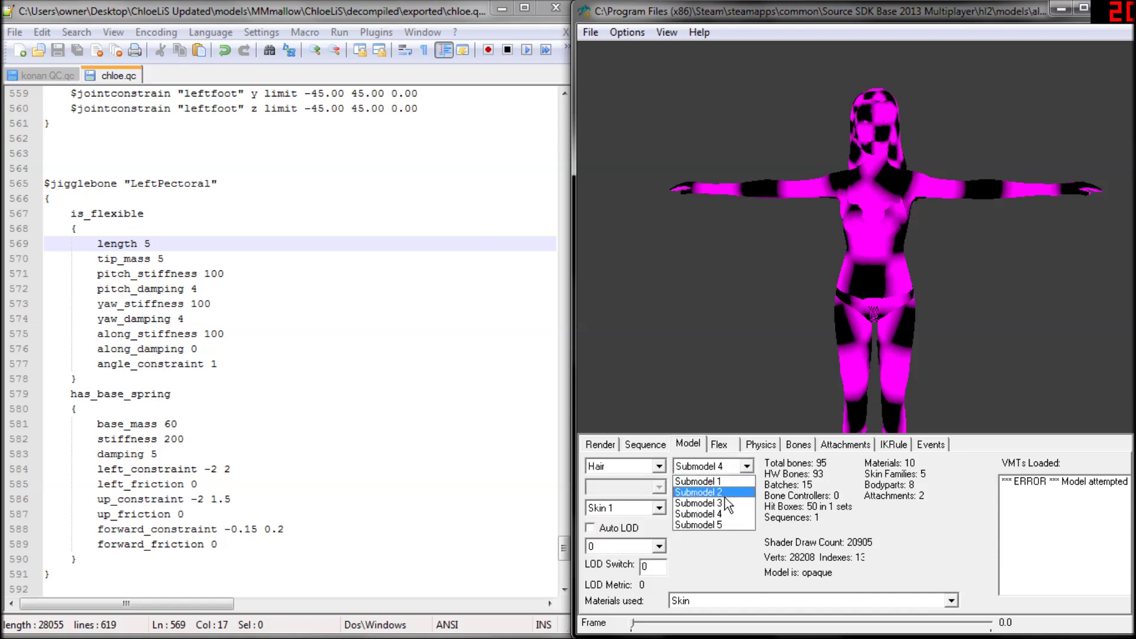
click(712, 521)
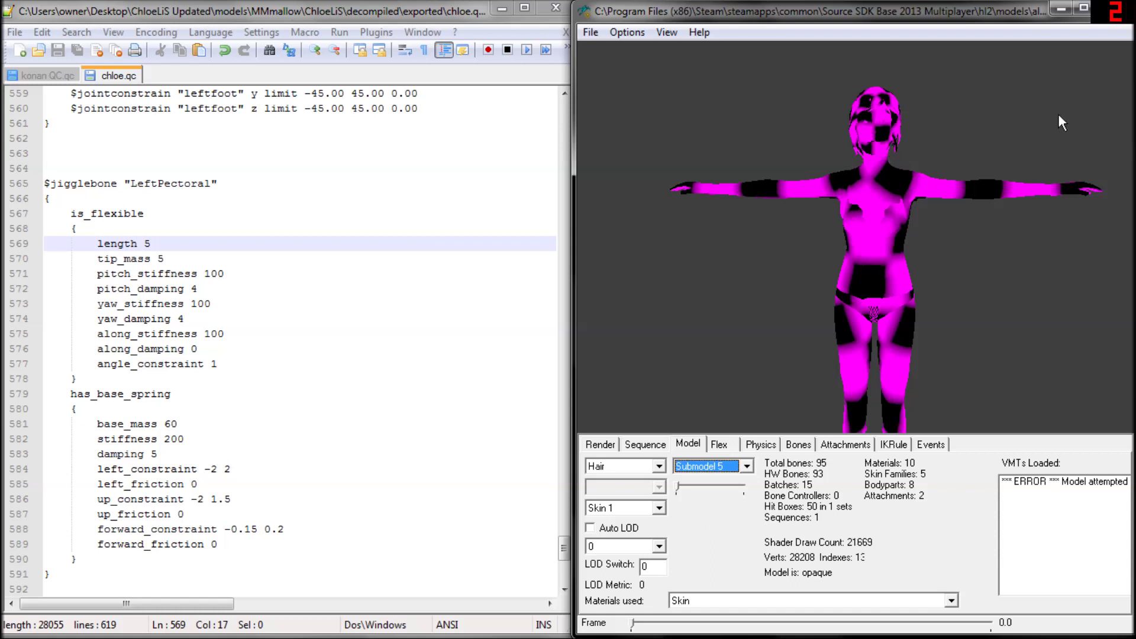
- Preview the Jacket and Top bodygroup choices by showing Submodel 2 of Top on the model
click(607, 471)
click(599, 525)
click(713, 470)
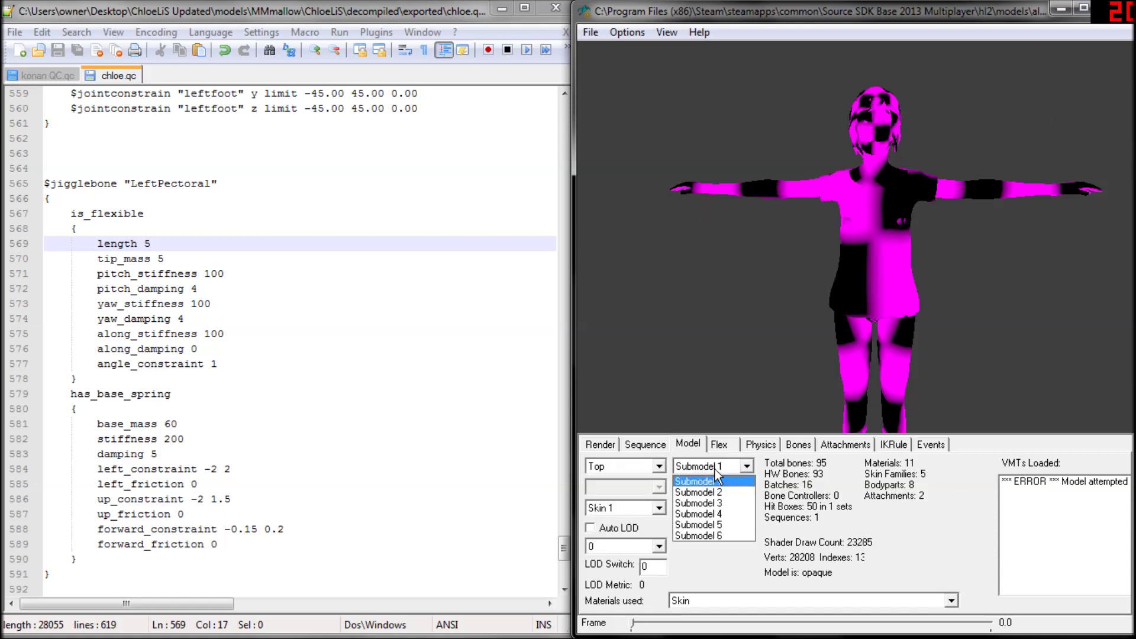
click(708, 492)
mouse_move(861, 235)
mouse_down()
mouse_move(804, 230)
mouse_move(904, 249)
mouse_move(853, 238)
mouse_move(869, 234)
mouse_up()
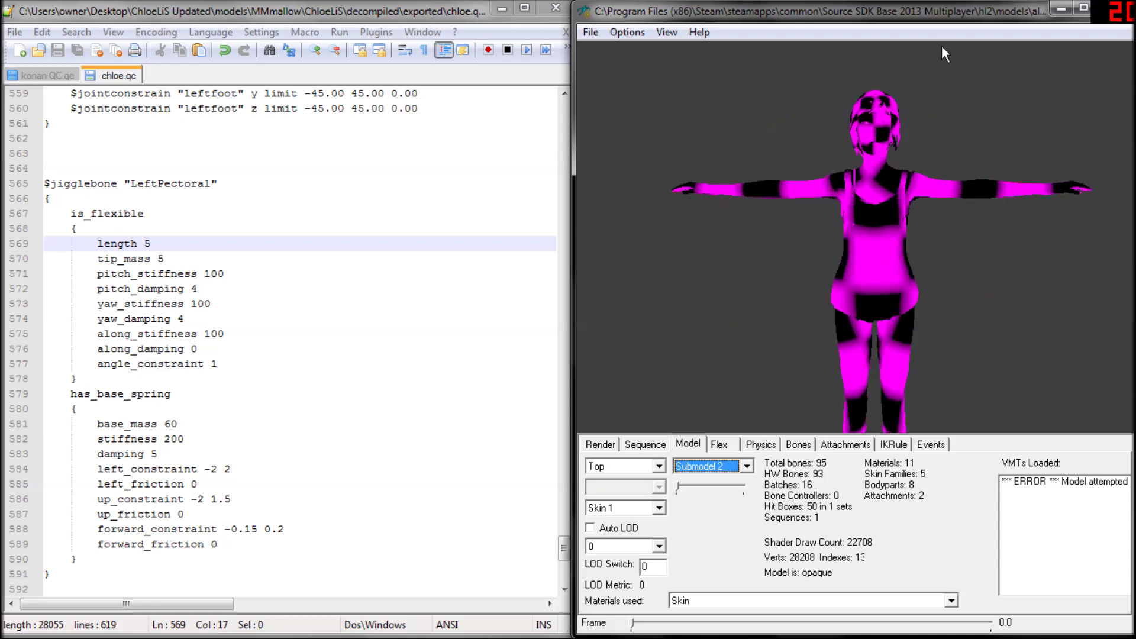
- Close the model viewer and highlight the commented-out Right_RingFinger, Neck and Wrist bodygroups in chloe.qc
drag(924, 13, 797, 66)
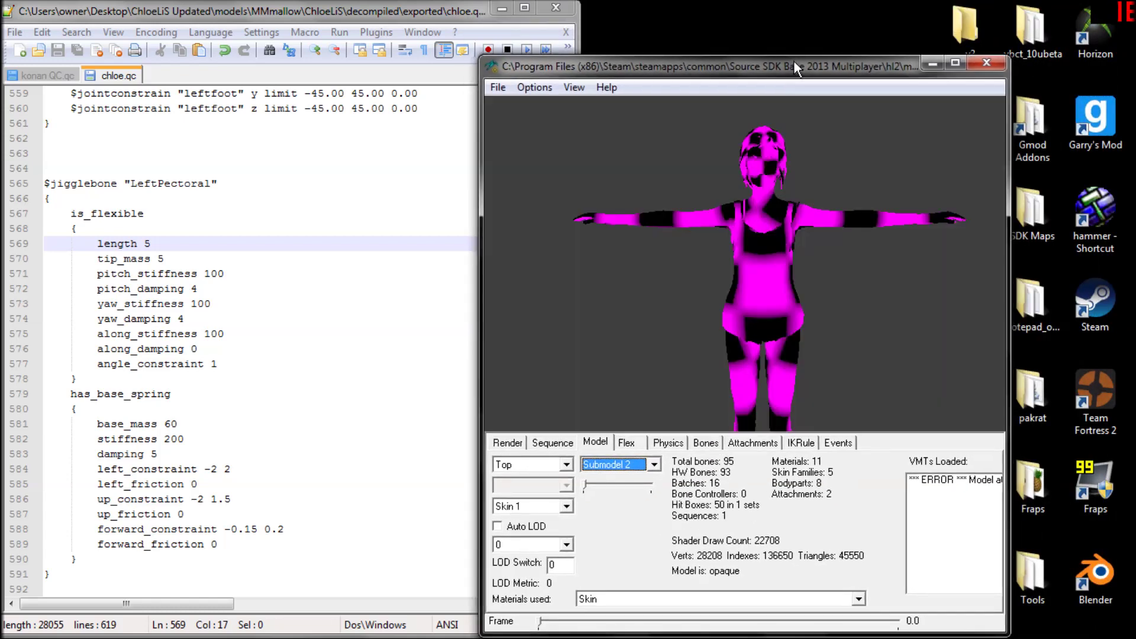
click(985, 65)
drag(564, 554, 601, 355)
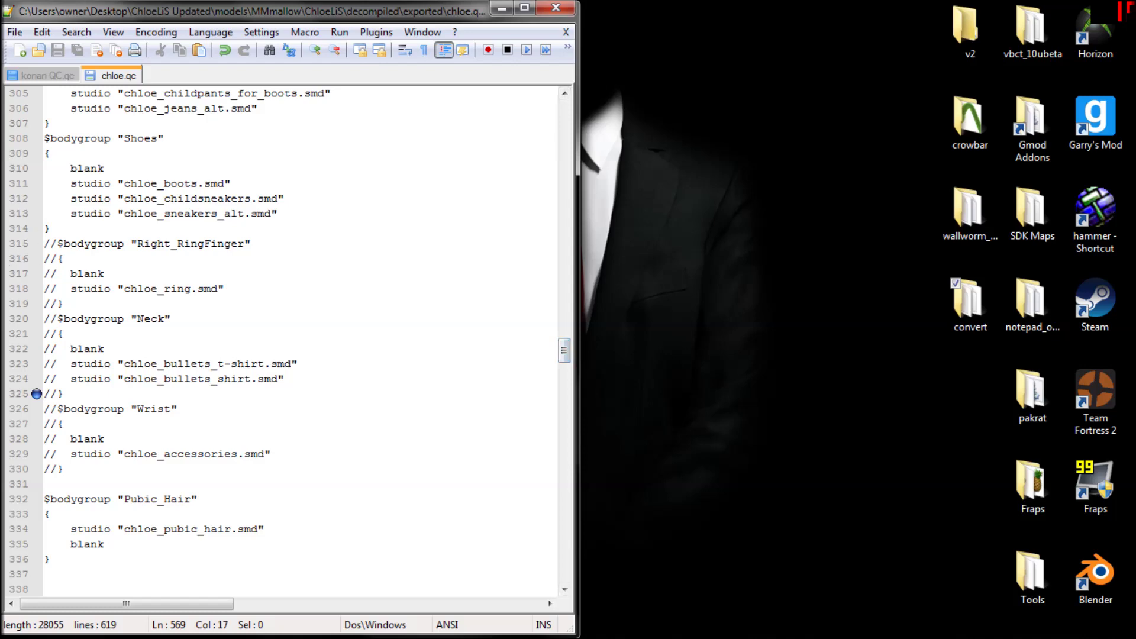
drag(44, 244, 63, 469)
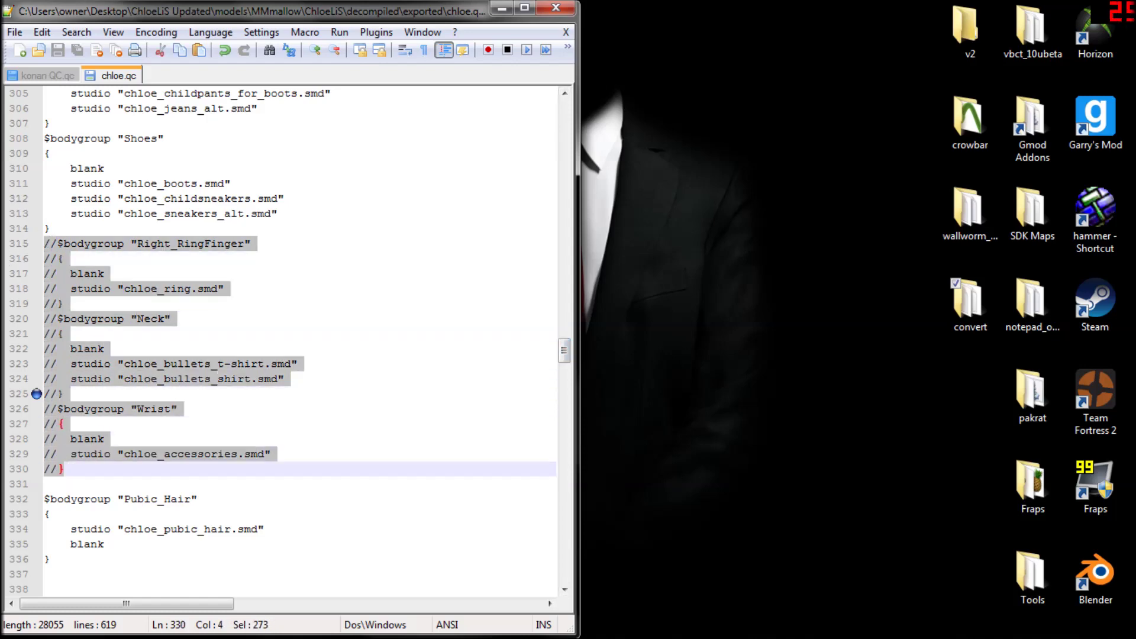
- Save a copy of chloe.qc in the exported folder as a normal text file named clothes
click(12, 33)
click(71, 109)
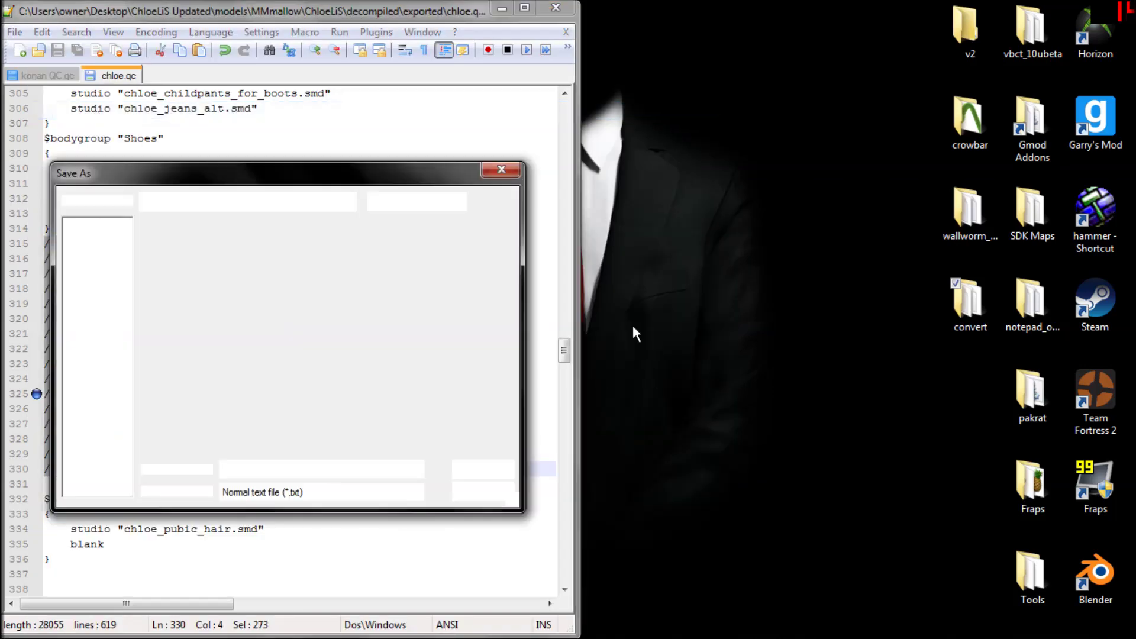
drag(367, 176, 482, 168)
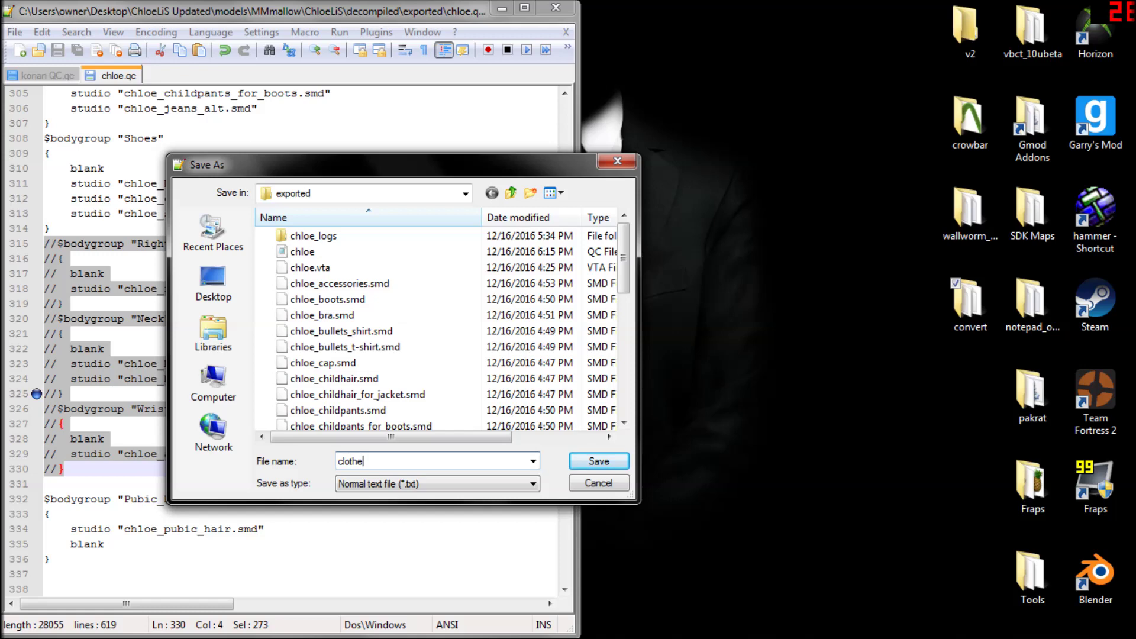
text(clothes)
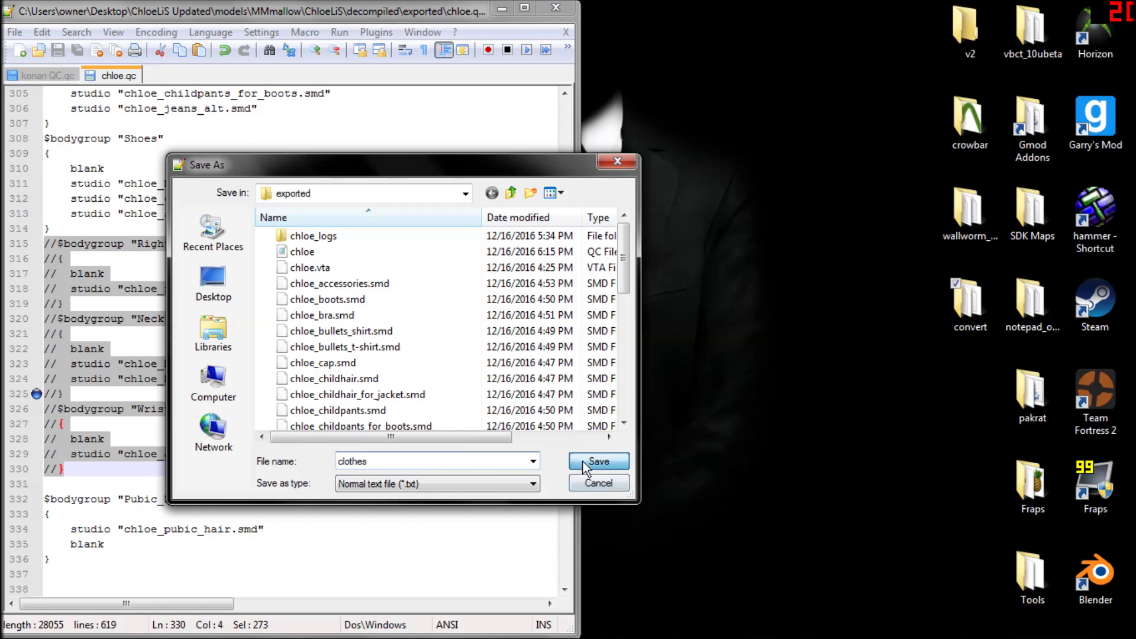
click(595, 462)
- Set the $modelname path to "Alan13/ChloeLiS/Chloe accessories.mdl" and delete the whole $model "Chloe" block
drag(561, 346, 556, 80)
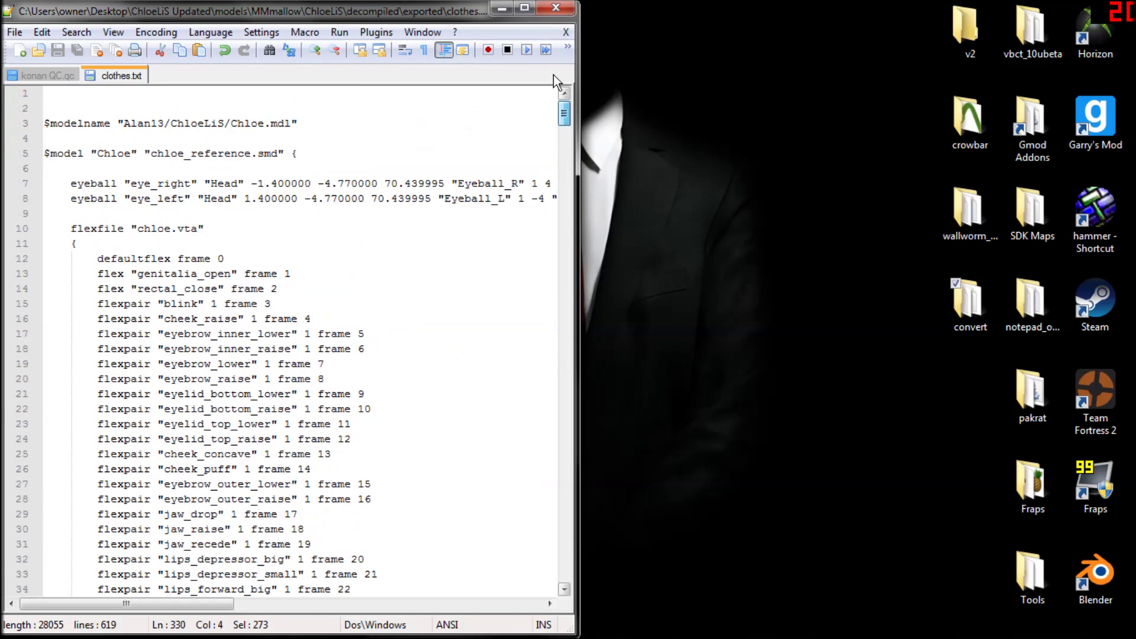
drag(264, 123, 251, 123)
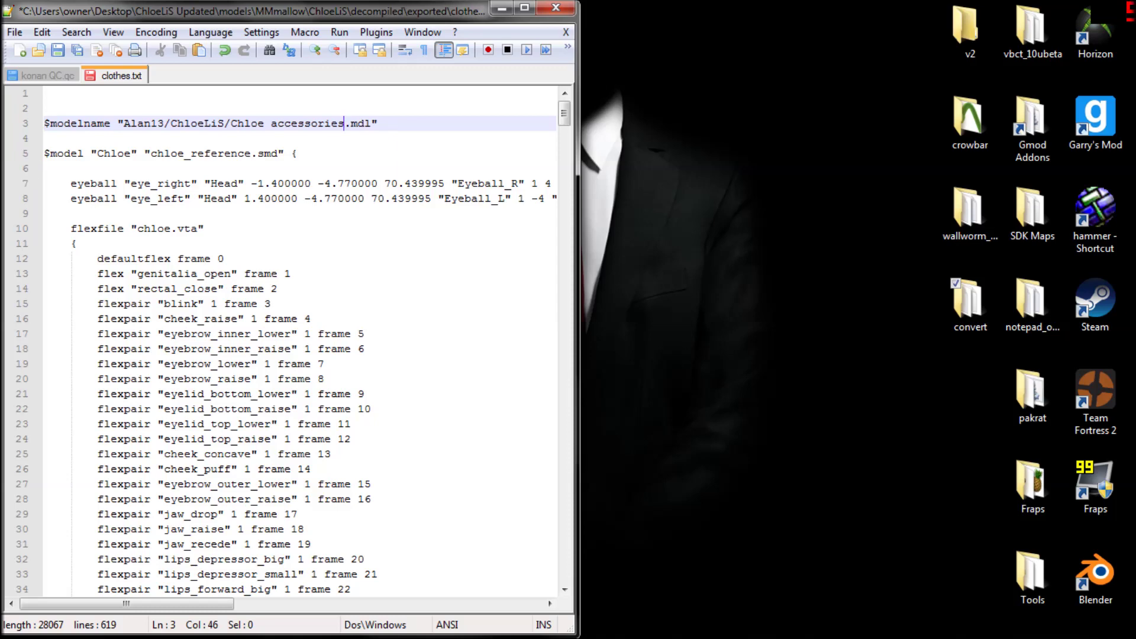
drag(44, 153, 438, 357)
key(Delete)
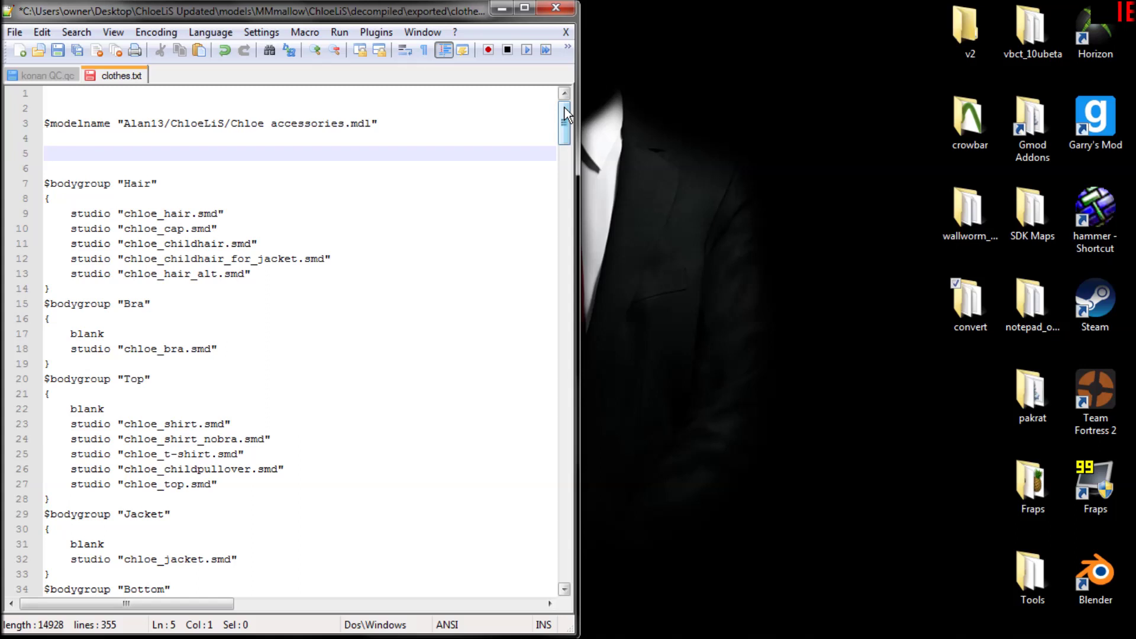
- Delete the Hair through Shoes bodygroups and remove surplus blank lines around the $modelname line
drag(44, 184, 52, 302)
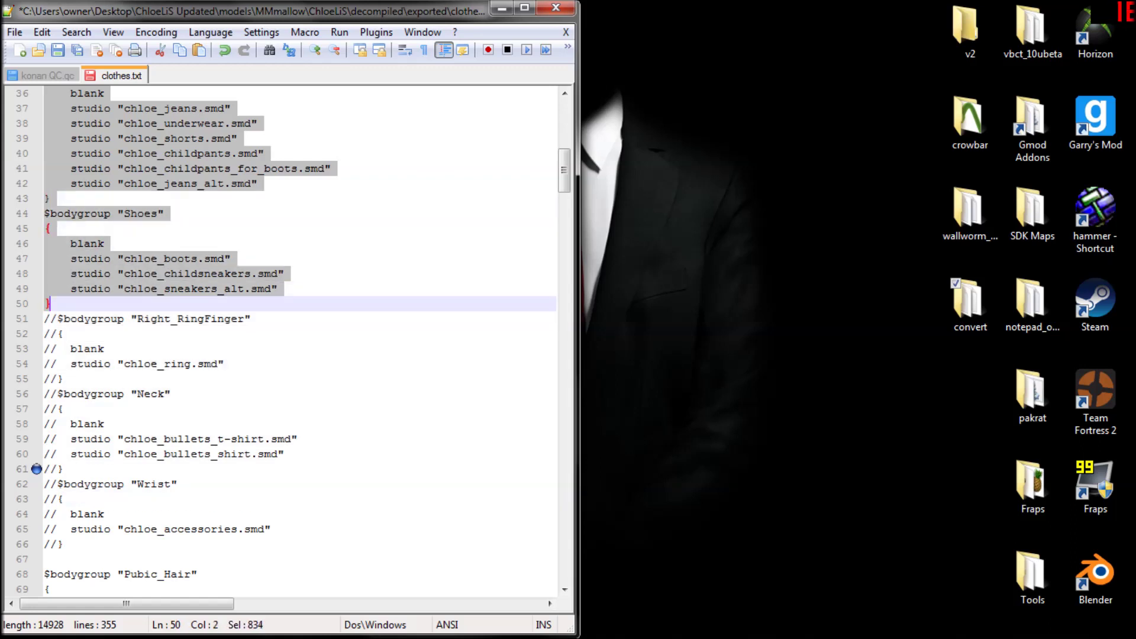
key(Delete)
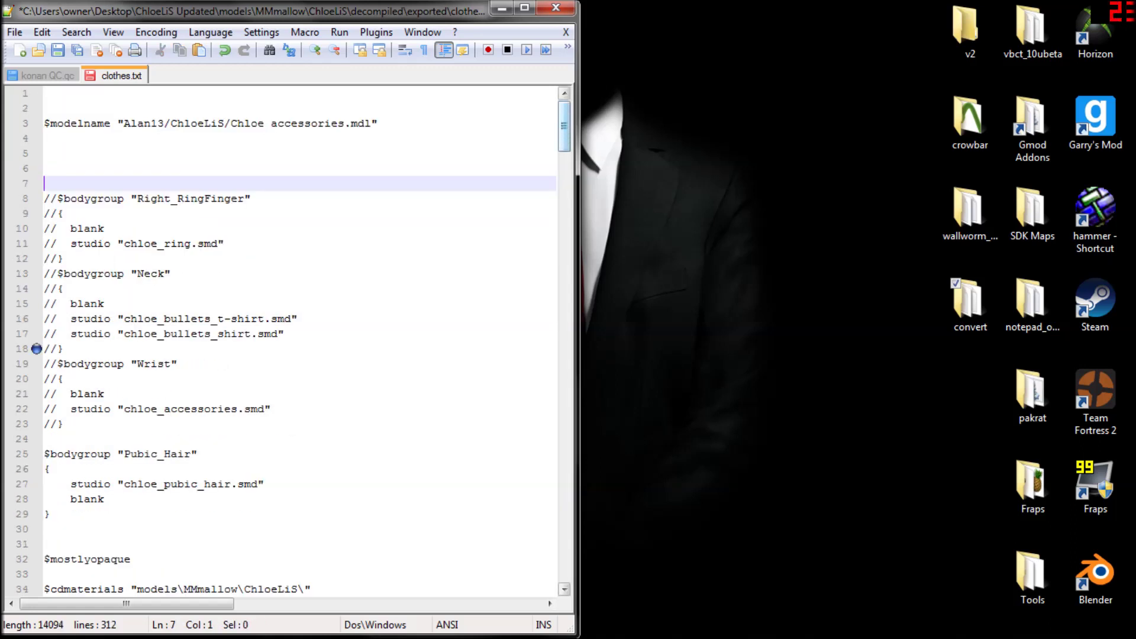
key(Up)
key(Up)
key(Up)
key(Up)
key(Up)
key(BackSpace)
key(Down)
key(Down)
key(Down)
key(Down)
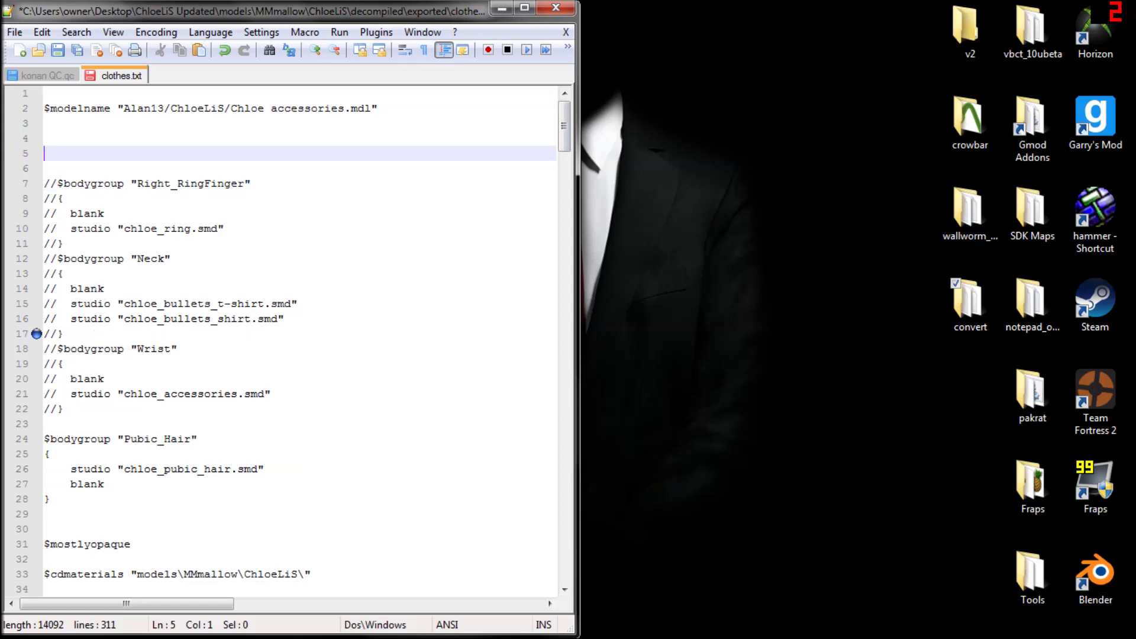
key(Delete)
key(BackSpace)
- Uncomment every line of the Right_RingFinger bodygroup in clothes.txt
key(Down)
key(Right)
key(Right)
key(BackSpace)
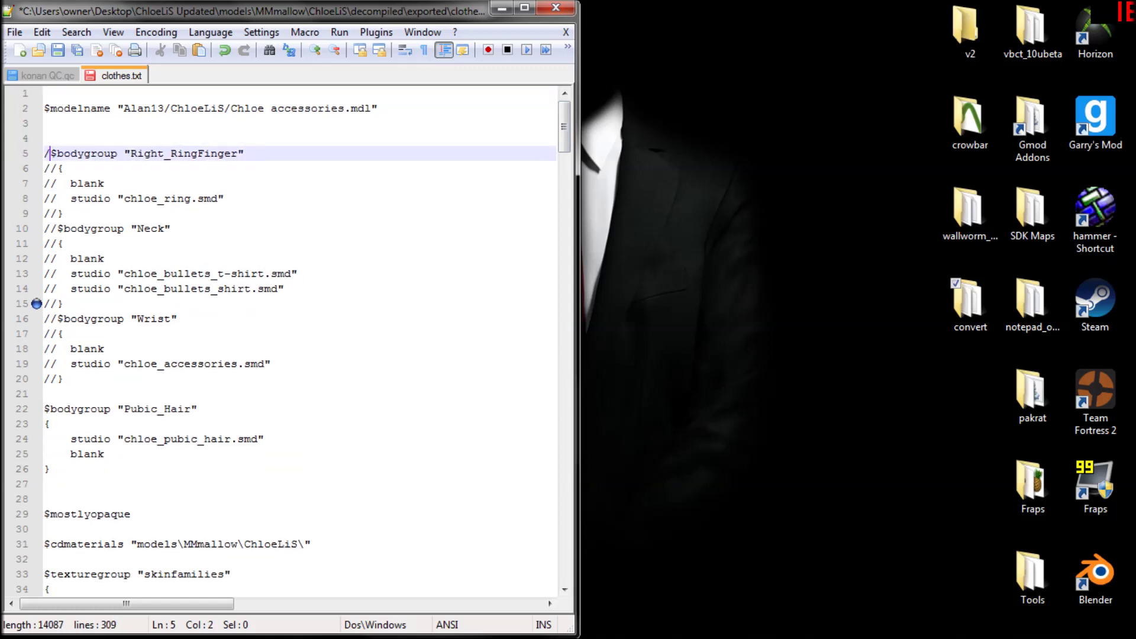
key(BackSpace)
key(Down)
key(Right)
key(Right)
key(Down)
key(Delete)
key(Delete)
key(Down)
key(Right)
key(Right)
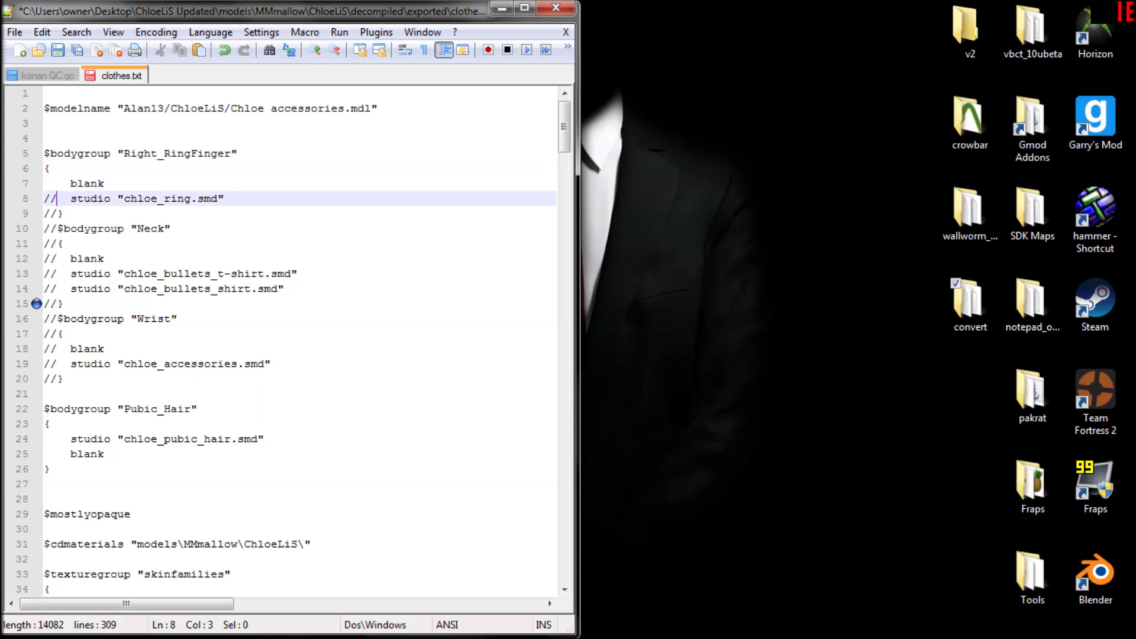
key(Down)
key(Delete)
key(Delete)
- Uncomment every line of the Neck bodygroup, including both chloe_bullets studio entries
key(Down)
key(Delete)
key(Delete)
key(Down)
key(Delete)
key(Delete)
key(Down)
key(Delete)
key(Delete)
key(Down)
key(Delete)
key(BackSpace)
key(Down)
key(Right)
key(Right)
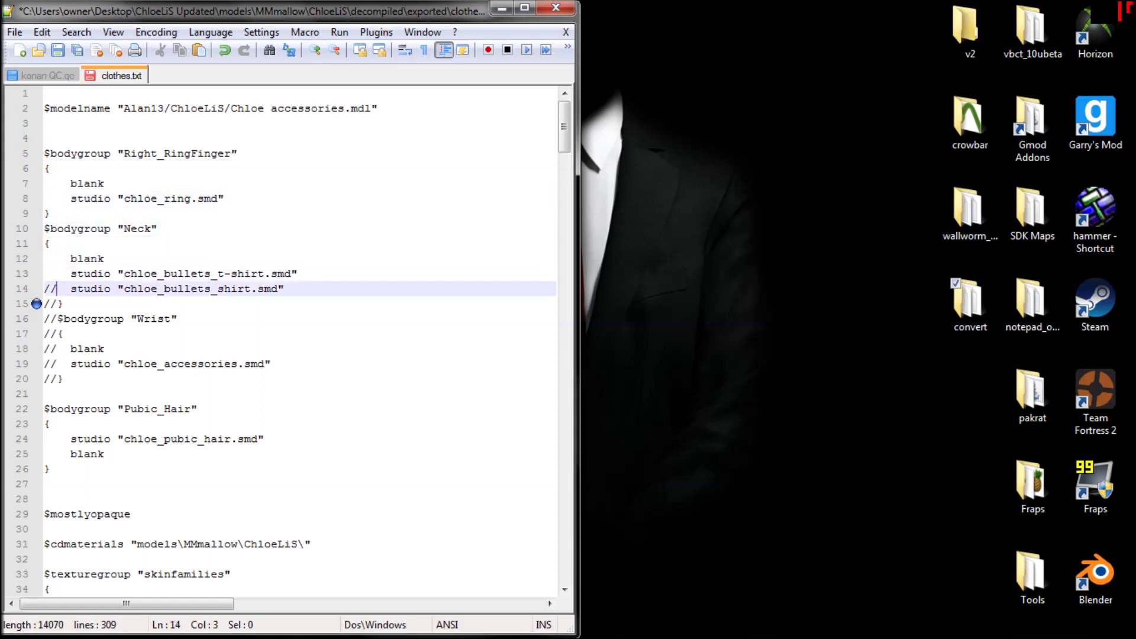
key(Down)
key(Delete)
key(Delete)
- Uncomment every line of the Wrist bodygroup, including its chloe_accessories.smd entry
key(Down)
key(Delete)
key(Delete)
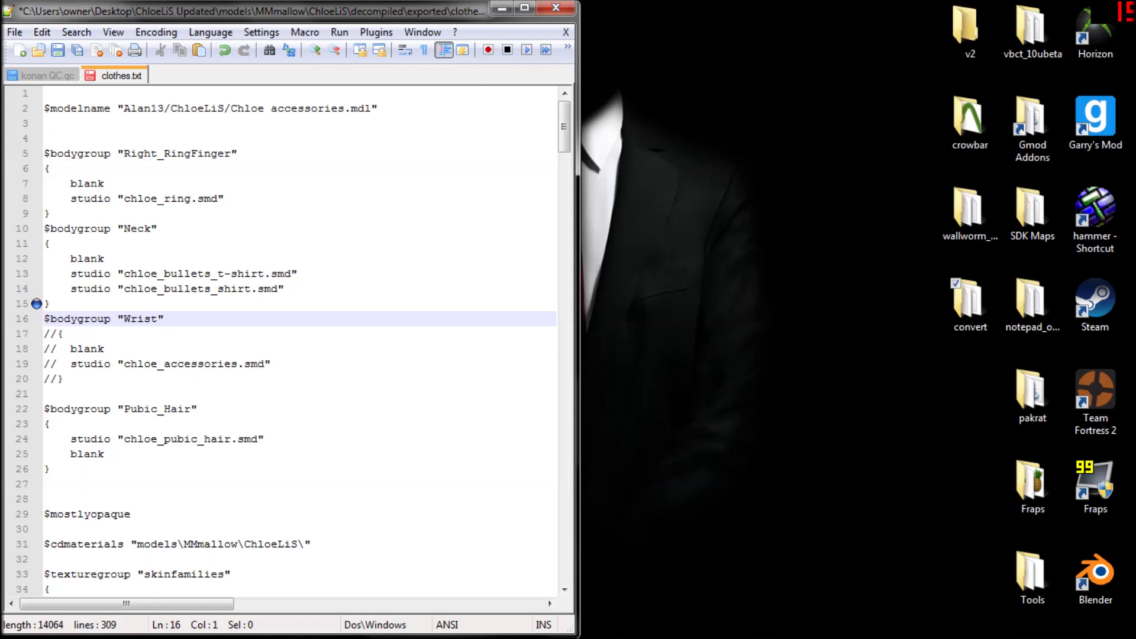
key(Down)
key(Delete)
key(Delete)
key(Down)
key(Delete)
key(Delete)
key(Down)
key(Right)
key(Right)
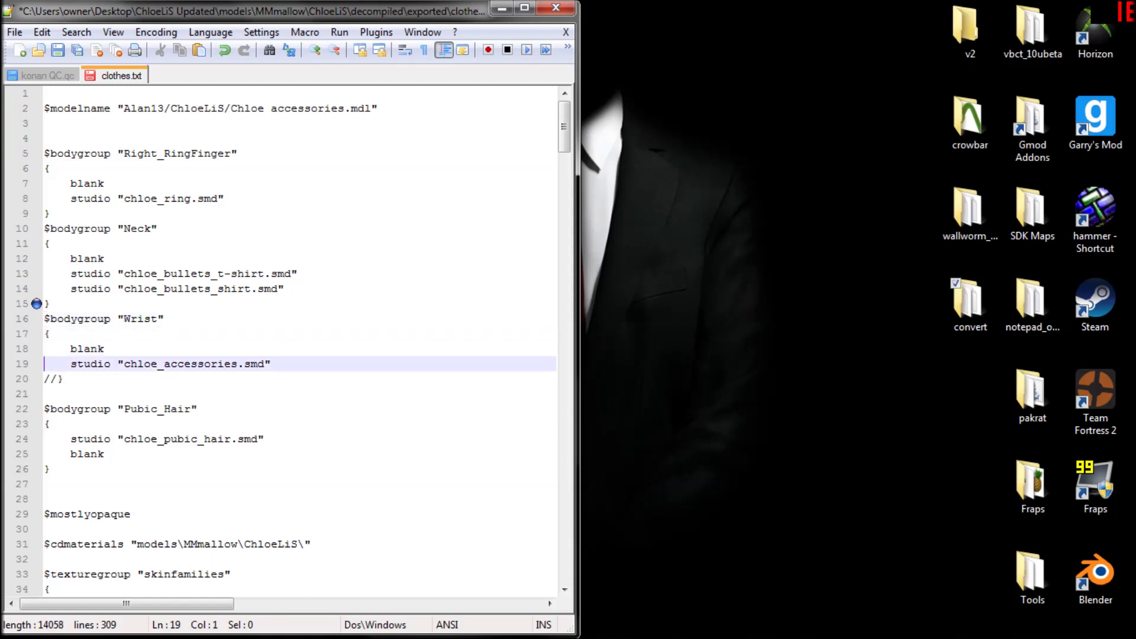
key(Down)
key(Right)
key(Right)
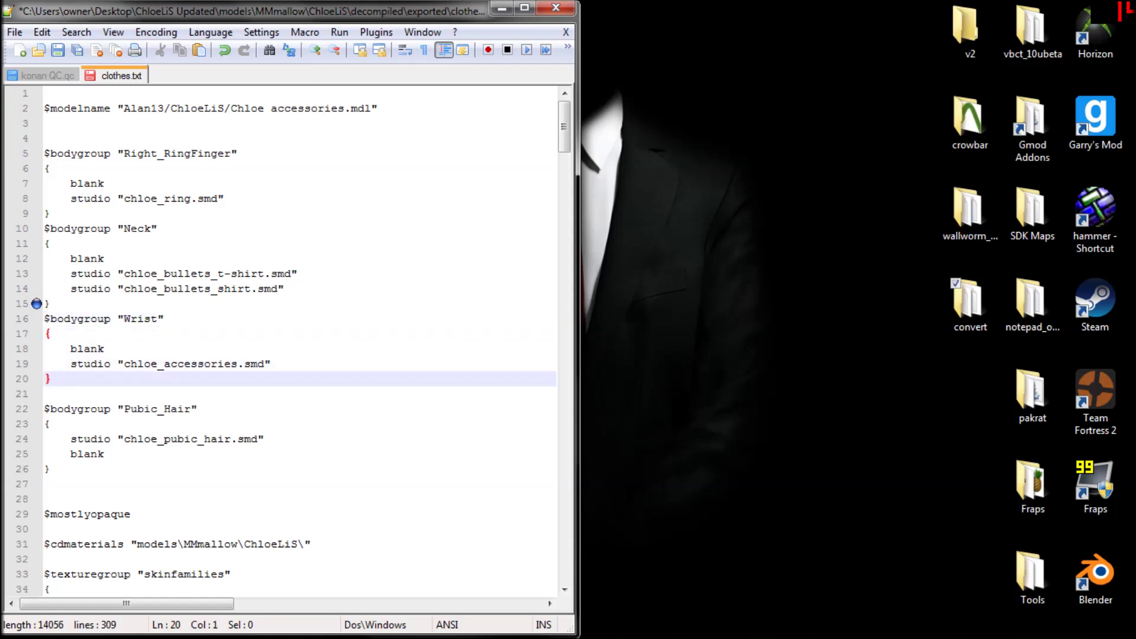
- Delete the Pubic_Hair bodygroup block from clothes.txt
key(Down)
key(Down)
key(Down)
key(Down)
key(Down)
key(Down)
key(End)
key(shift+Up)
key(shift+Up)
key(shift+Up)
key(shift+Up)
key(shift+Home)
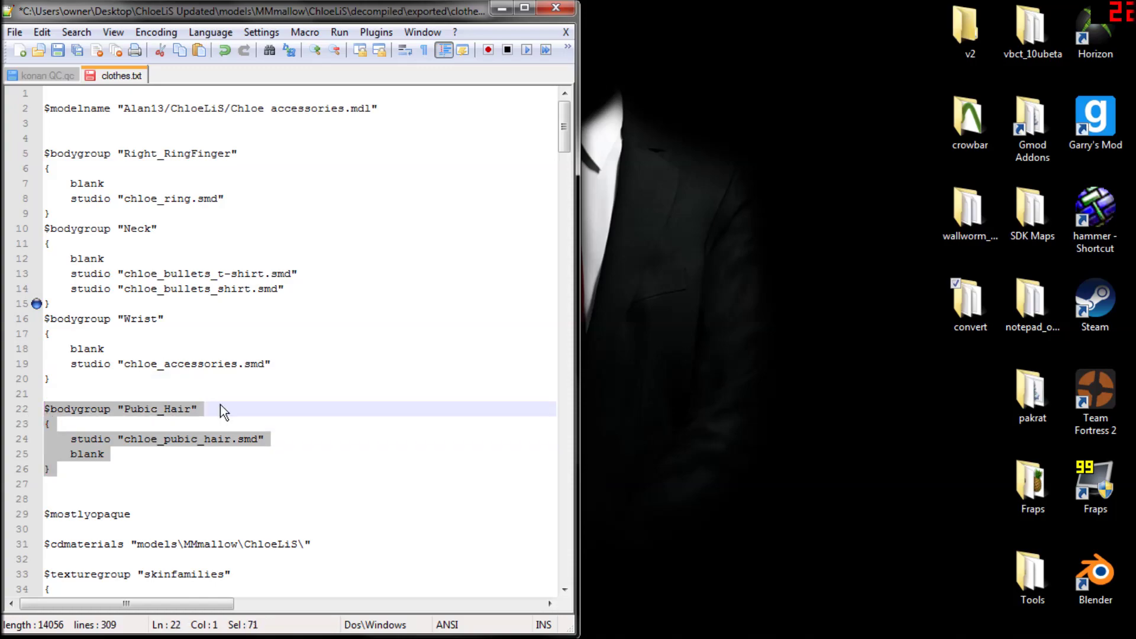
key(Delete)
- Delete the $collisionjoints "physics.smd" block with all its joint constraints
drag(567, 111, 594, 360)
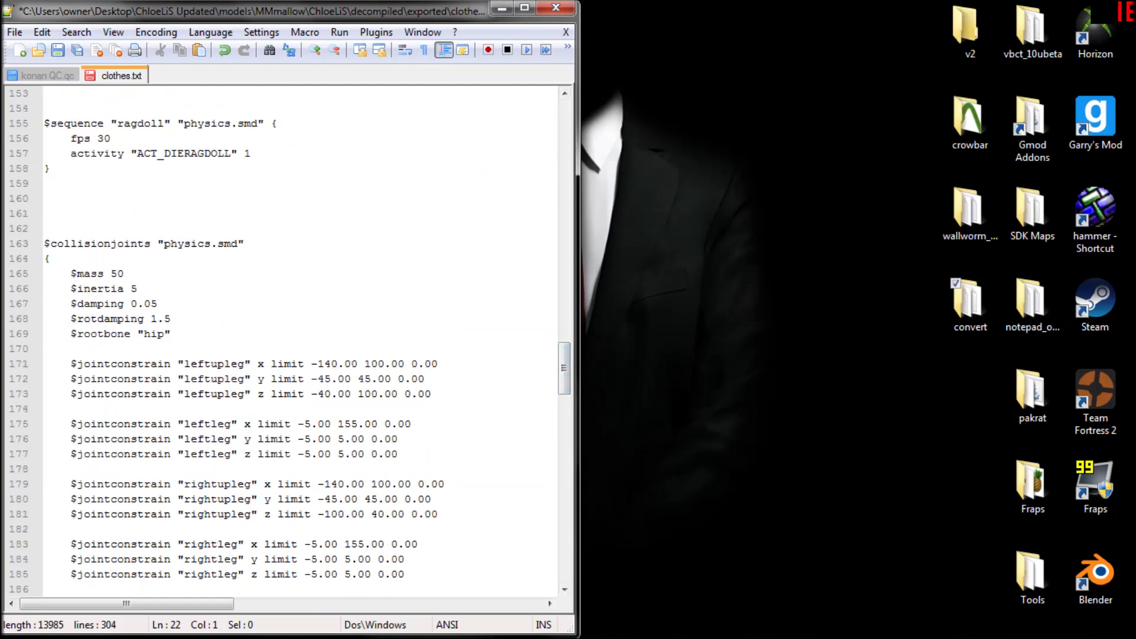
drag(47, 214, 46, 333)
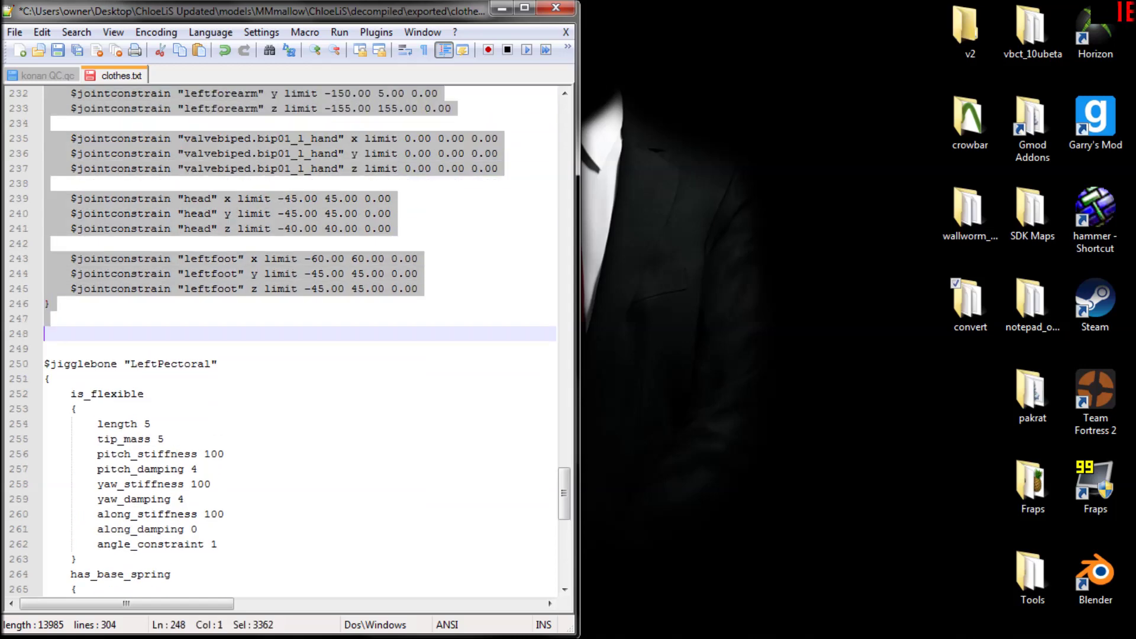
key(Delete)
drag(567, 439, 576, 465)
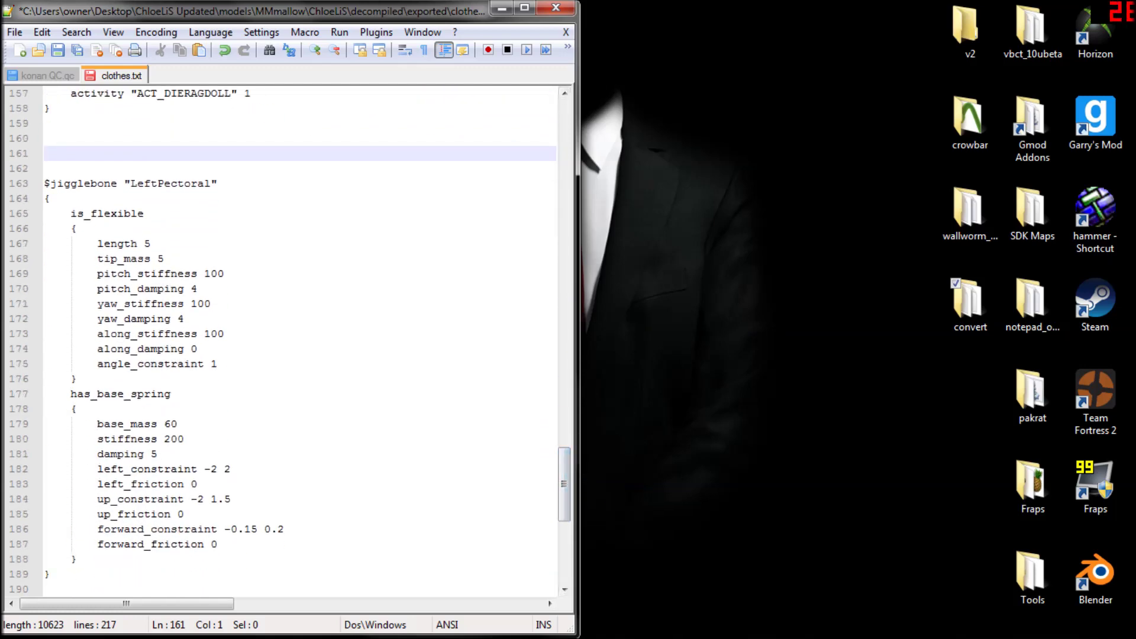
drag(71, 576, 58, 175)
click(323, 279)
- Save the edited file over the existing clothes.txt in the exported folder and close the text editor
scroll(296, 340, up, 20)
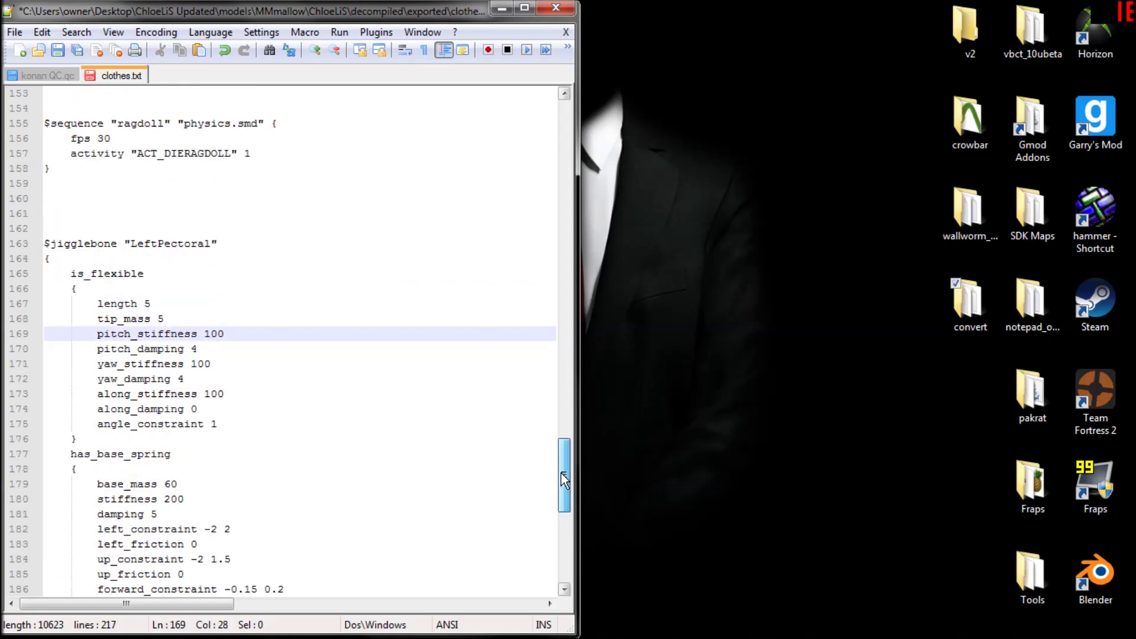
click(13, 32)
click(71, 109)
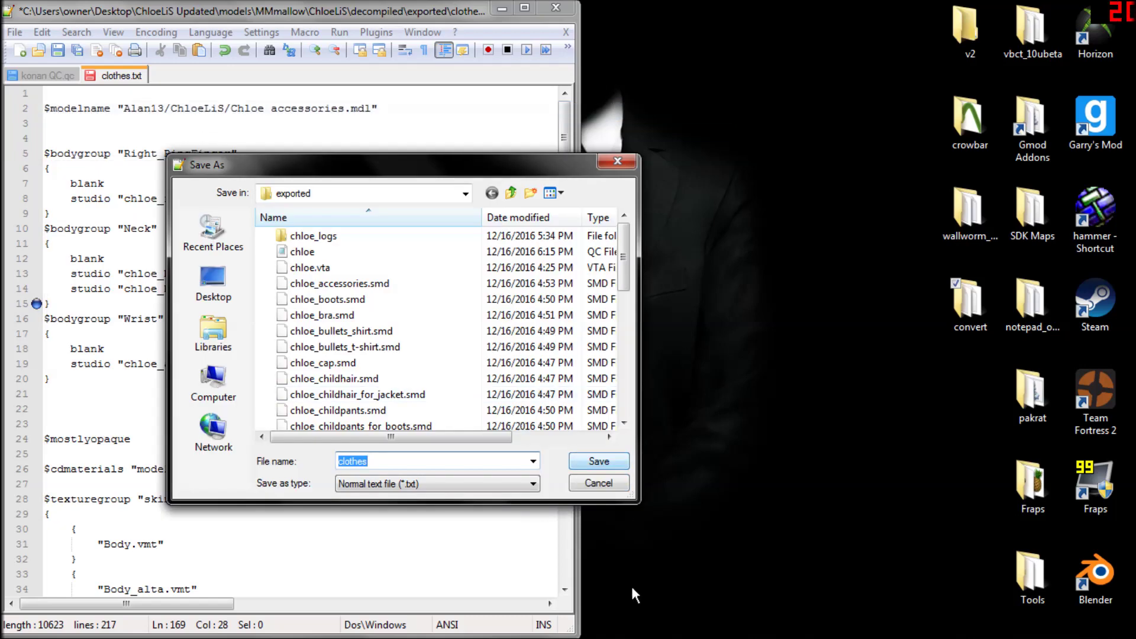
click(583, 468)
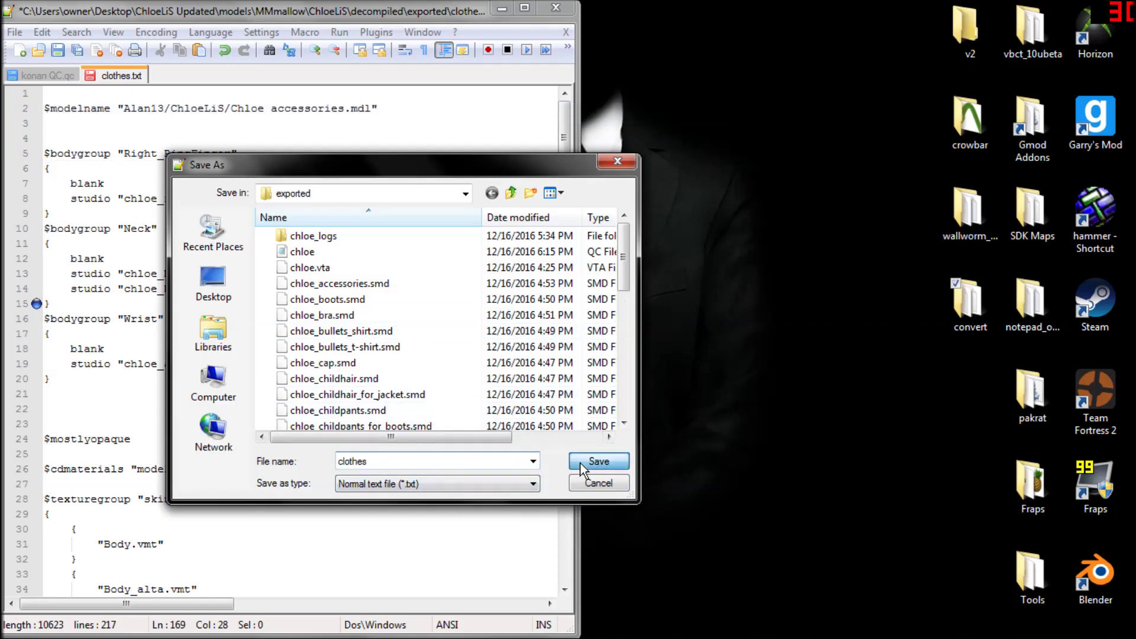
click(583, 467)
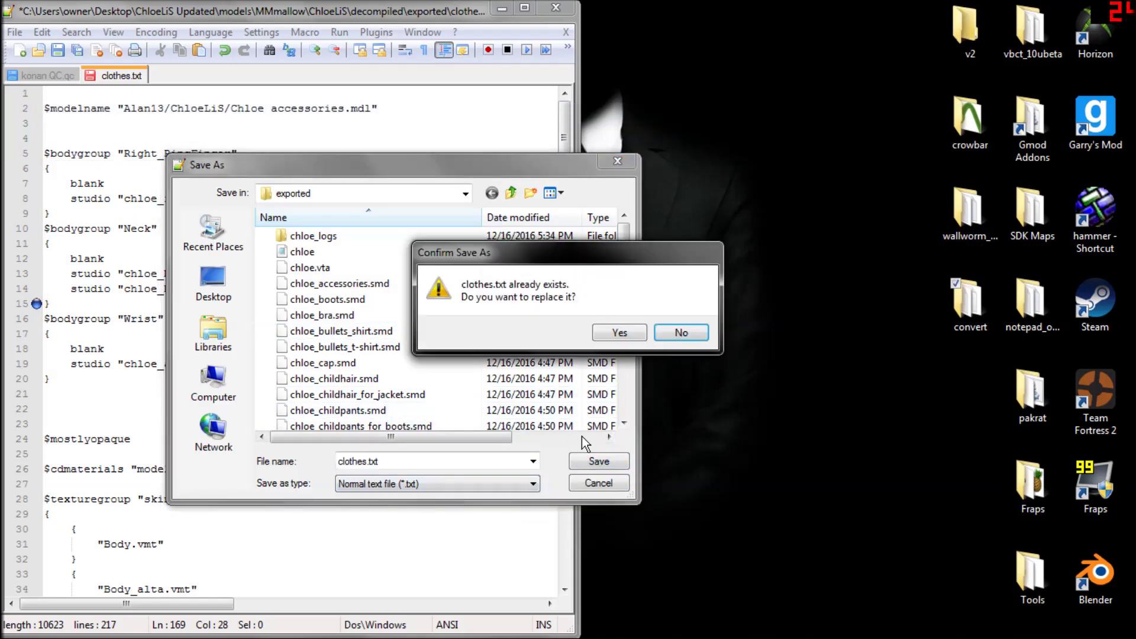
click(619, 334)
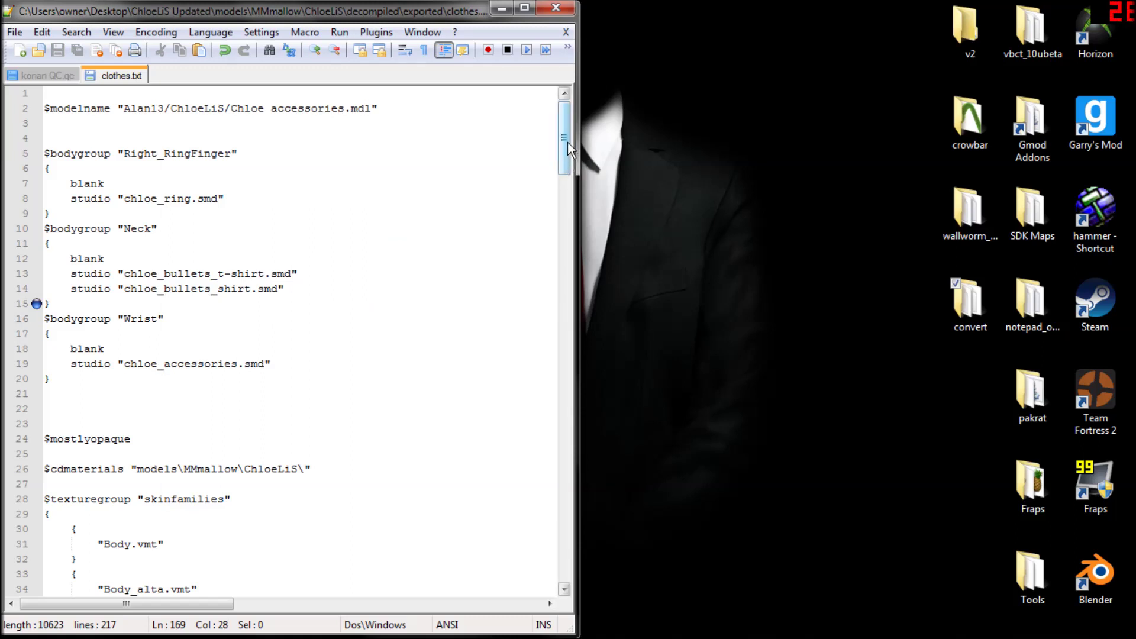
click(355, 334)
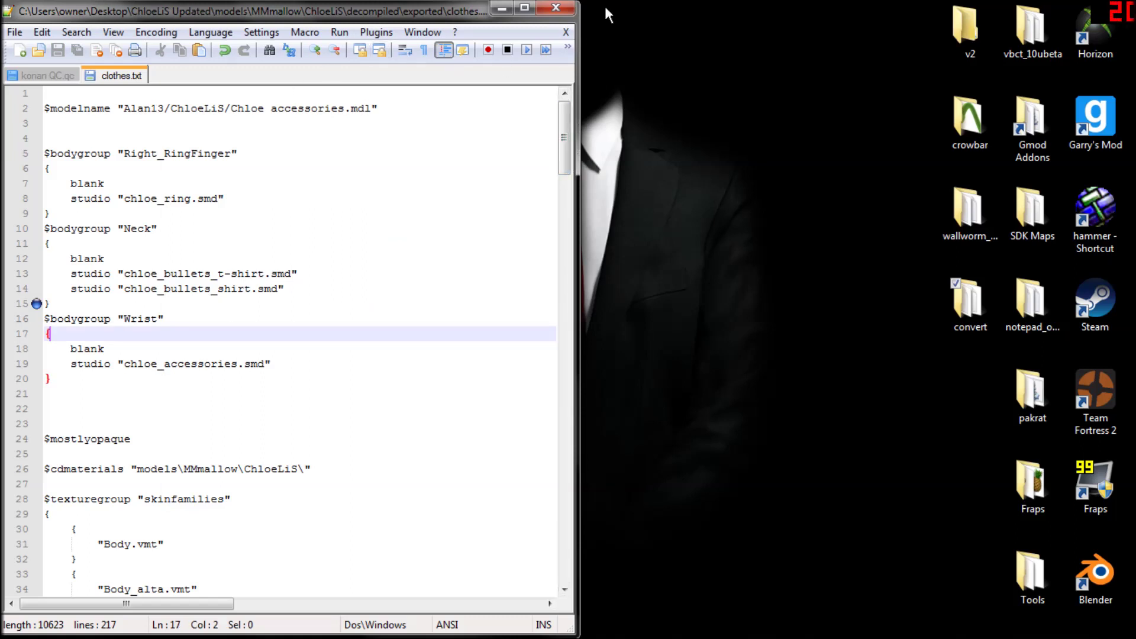
click(557, 9)
- Browse from the ChloeLiS Updated folder to models\MMmallow\ChloeLiS\decompiled\exported and select the clothes text document
mouse_move(489, 622)
click(492, 513)
double_click(215, 293)
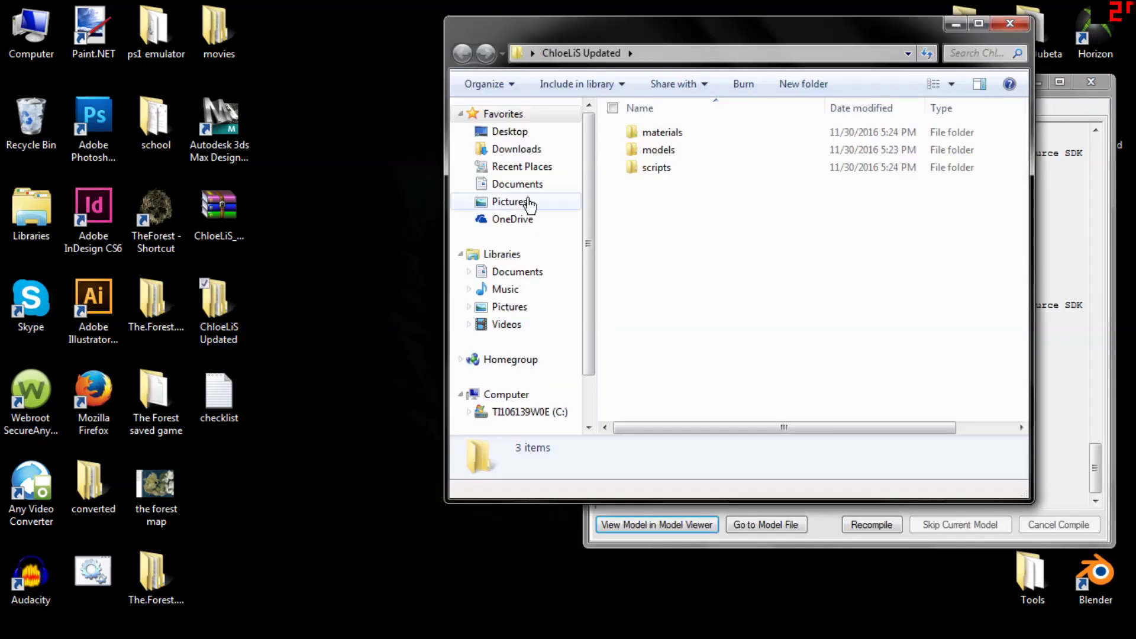
double_click(657, 157)
double_click(659, 145)
double_click(660, 142)
double_click(659, 142)
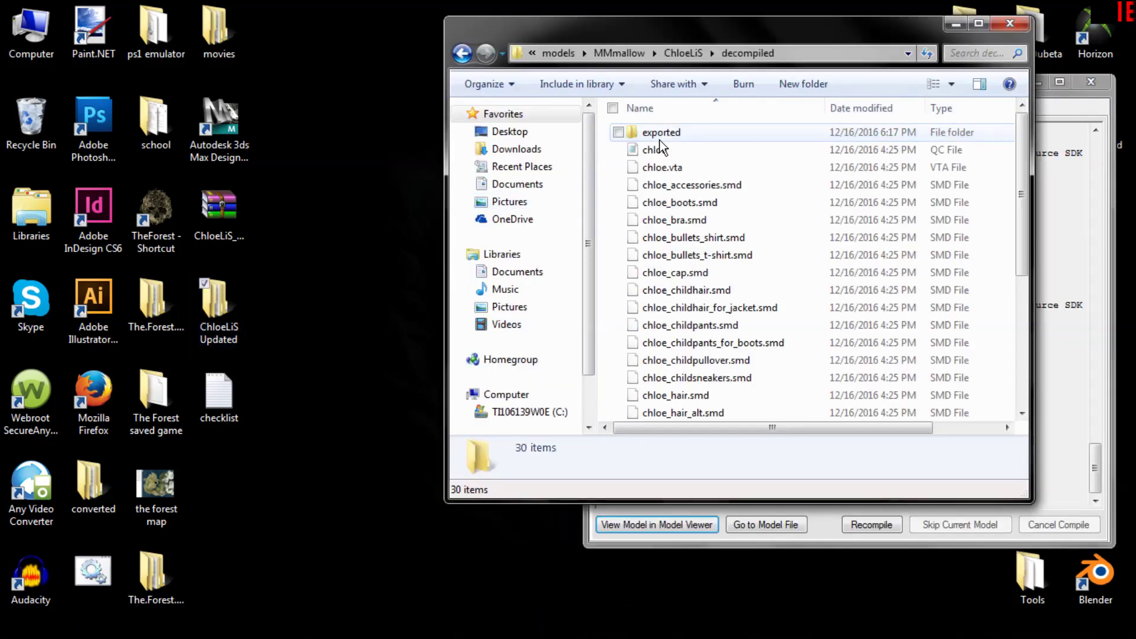
double_click(659, 142)
drag(1023, 152, 1032, 308)
click(827, 392)
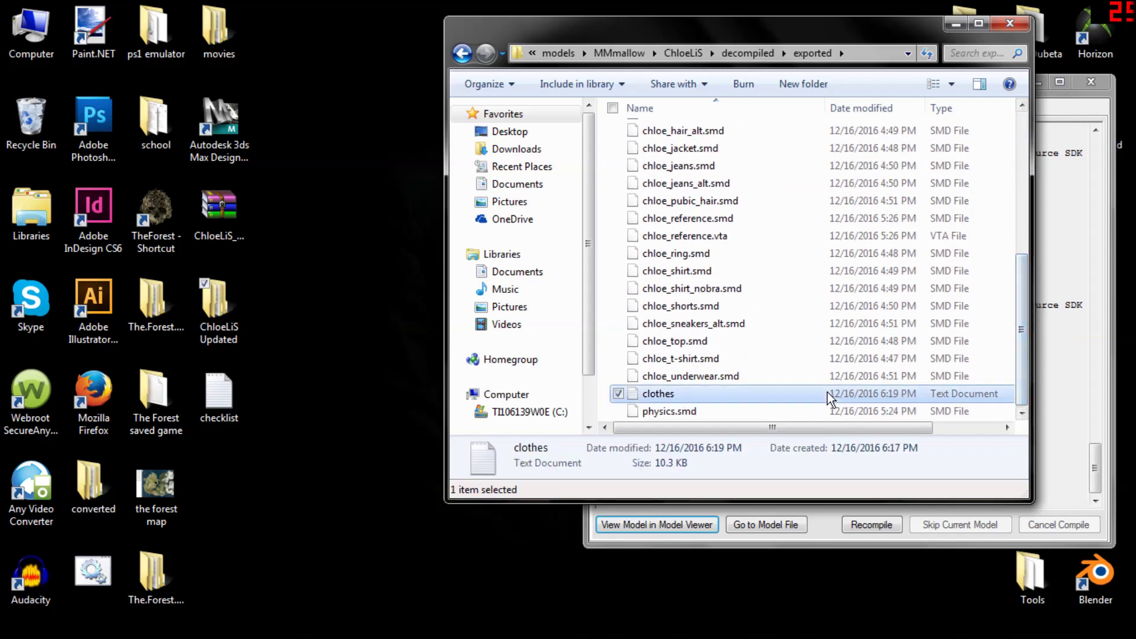
- Open the clothes text document in Notepad, save a copy as clothes.qc, and close Notepad
double_click(731, 390)
click(533, 145)
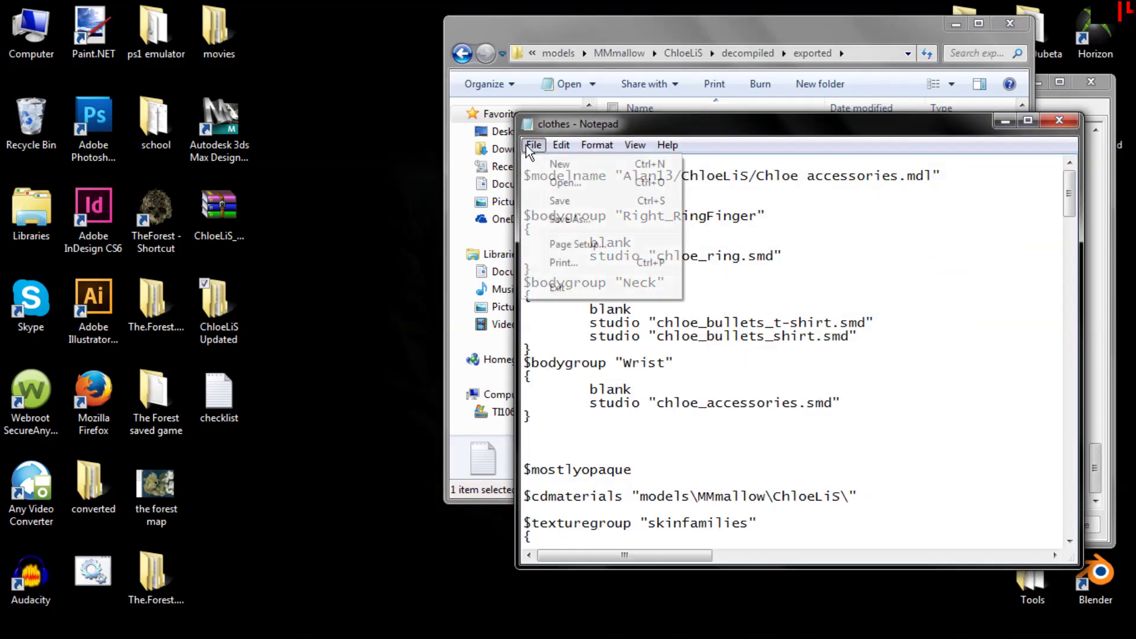
click(568, 213)
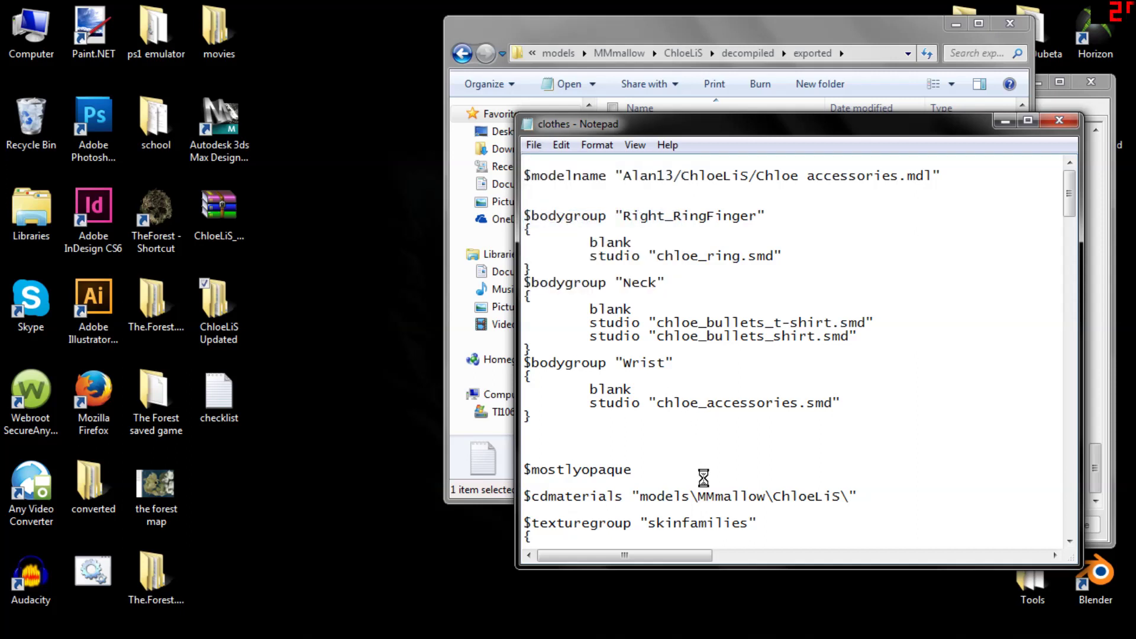
text(.qc)
click(941, 527)
click(1052, 124)
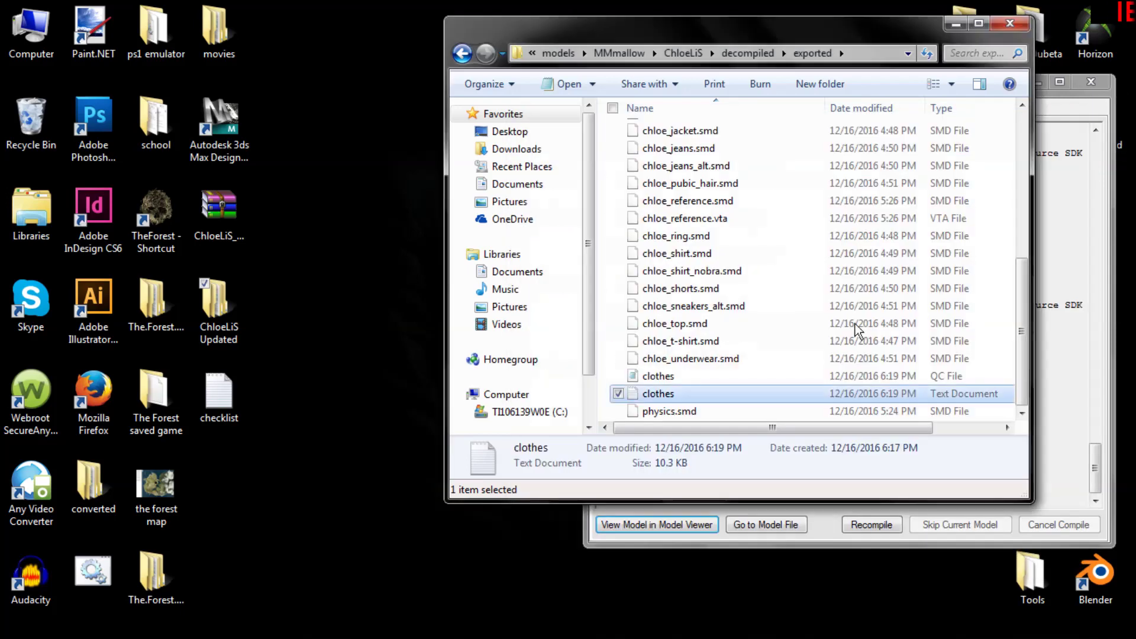
- Load clothes.qc from the exported folder into Crowbar's compiler and compile it
click(669, 377)
drag(776, 30, 384, 22)
drag(260, 370, 823, 371)
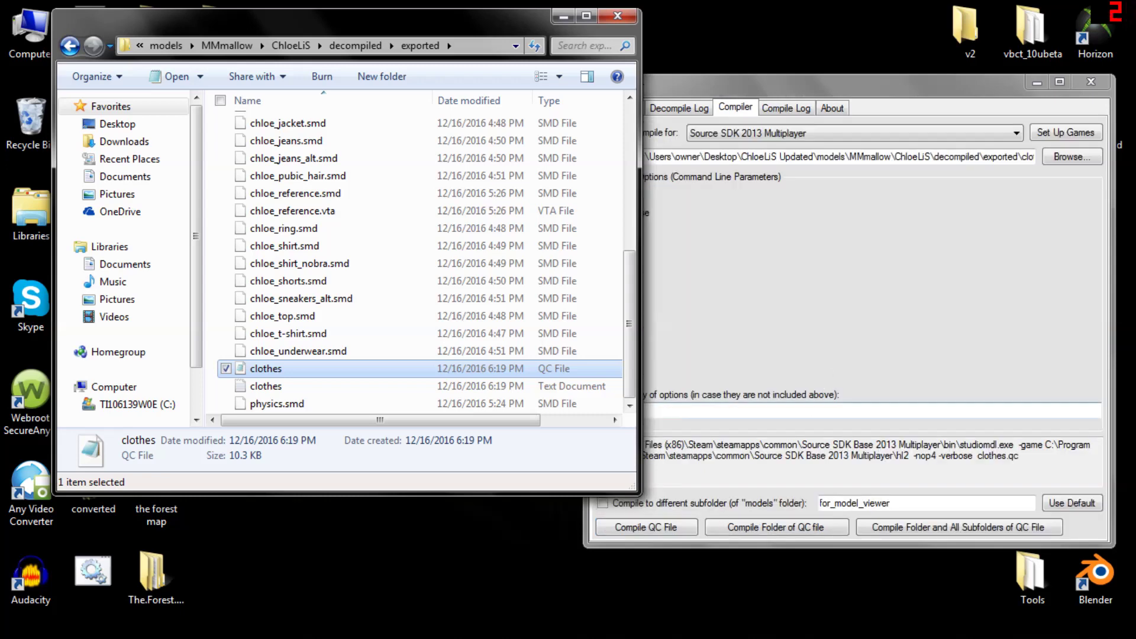
click(645, 528)
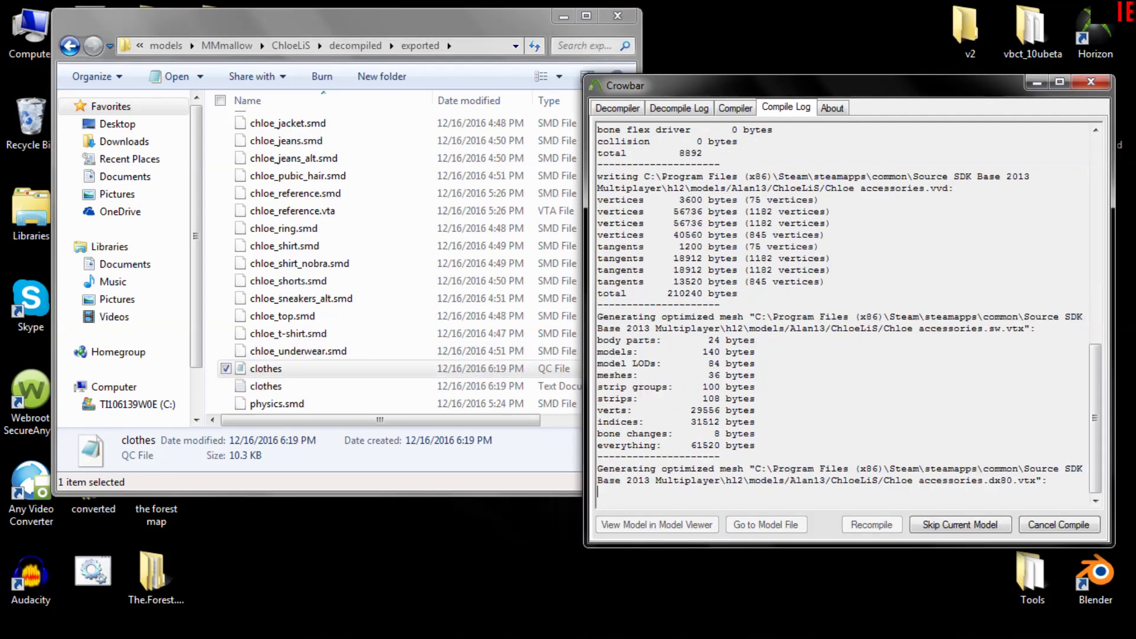
- Open the compiled Chloe accessories model in the model viewer, clearing the file browser out of the way
drag(518, 23, 441, 46)
click(673, 523)
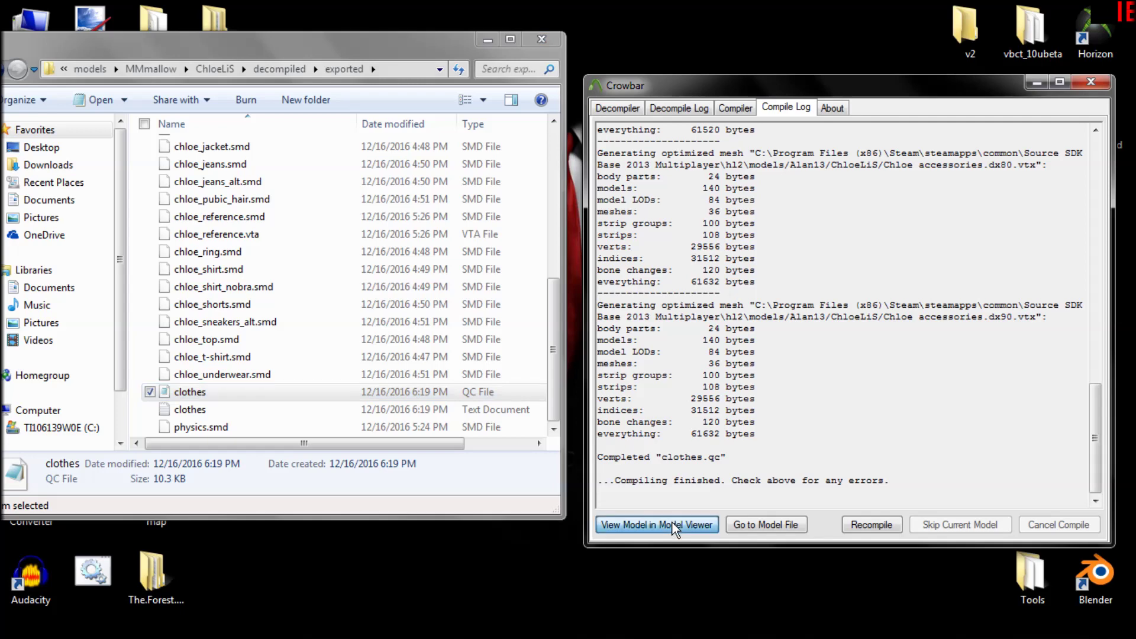
click(528, 43)
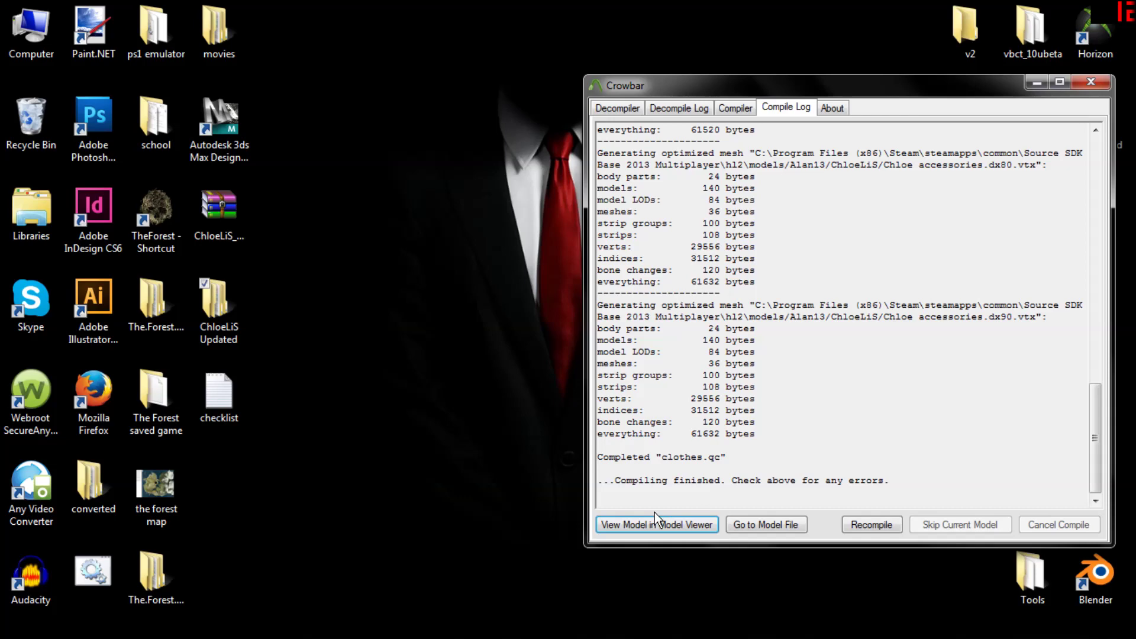
drag(562, 63, 320, 46)
click(479, 237)
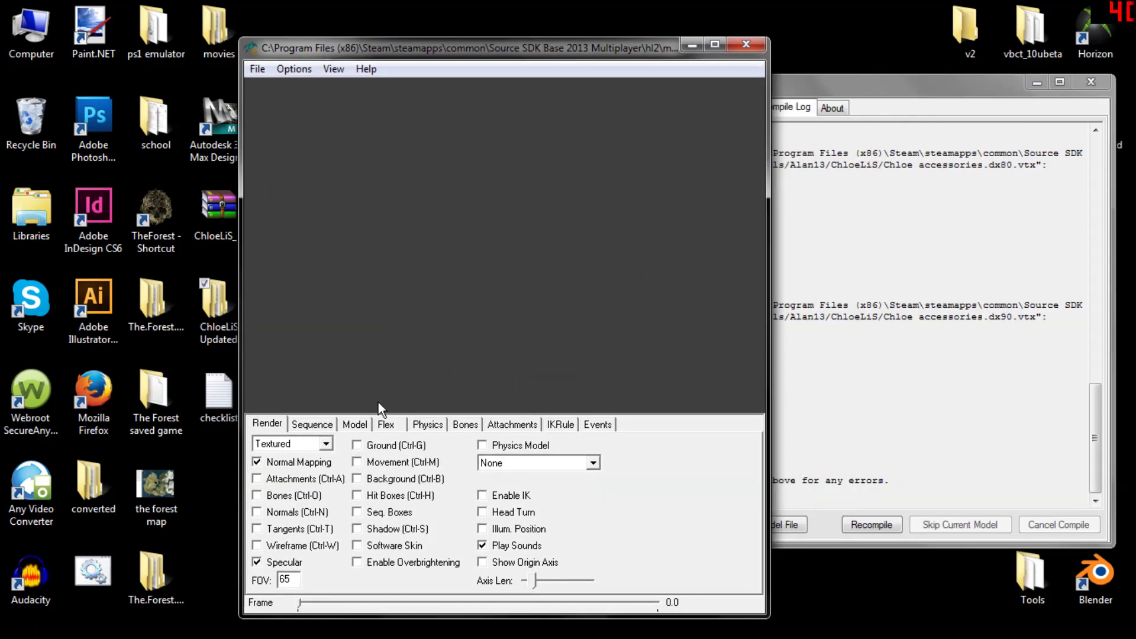
- Inspect the Neck bodygroup of the accessories model by switching between submodels 1, 2 and 3
click(355, 424)
click(325, 444)
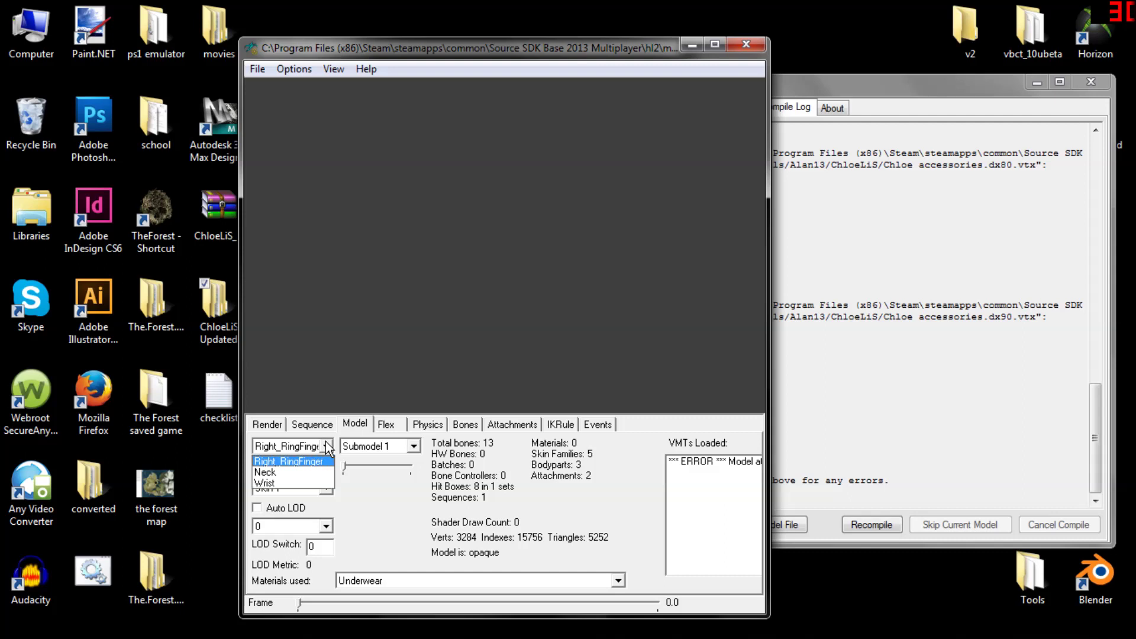
click(310, 467)
right_drag(530, 246, 531, 203)
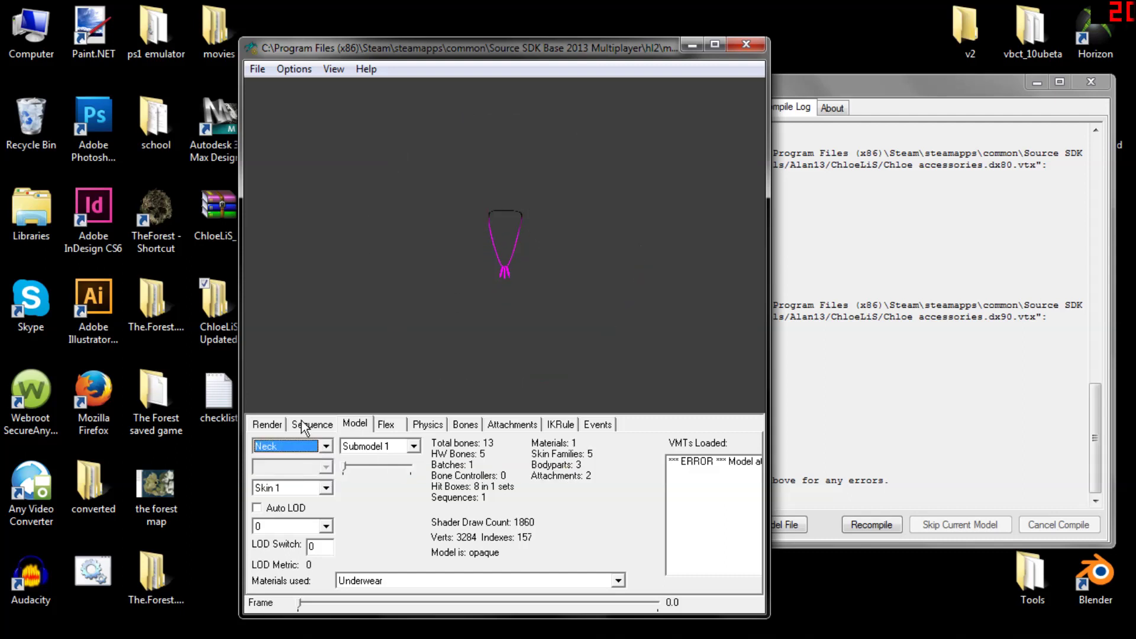
click(414, 447)
click(396, 472)
click(408, 447)
click(399, 483)
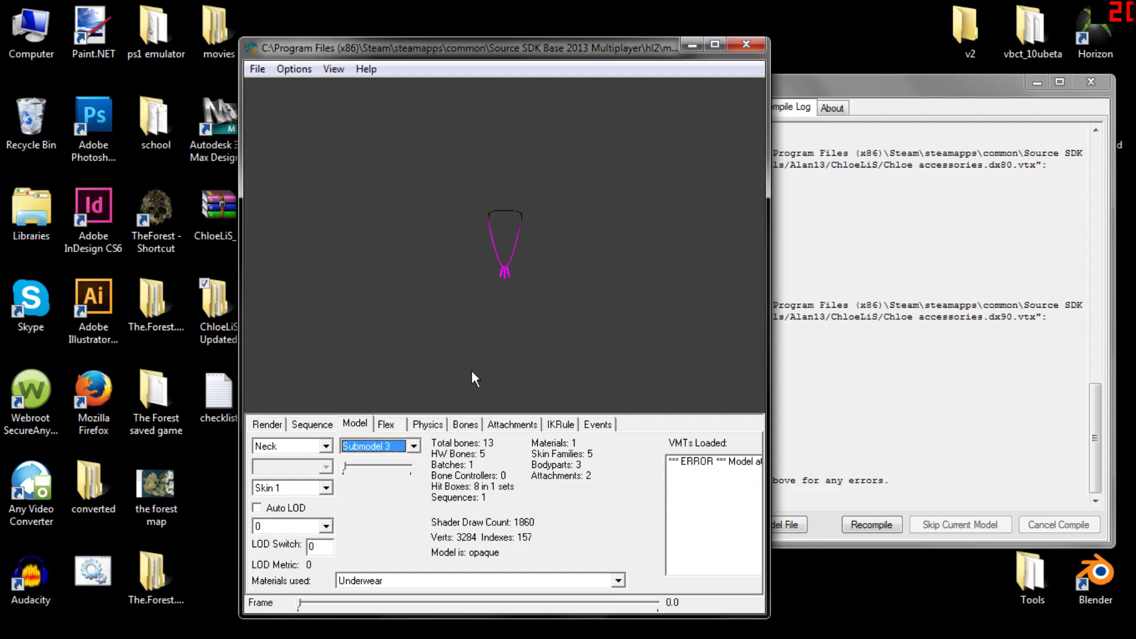
click(389, 470)
click(393, 448)
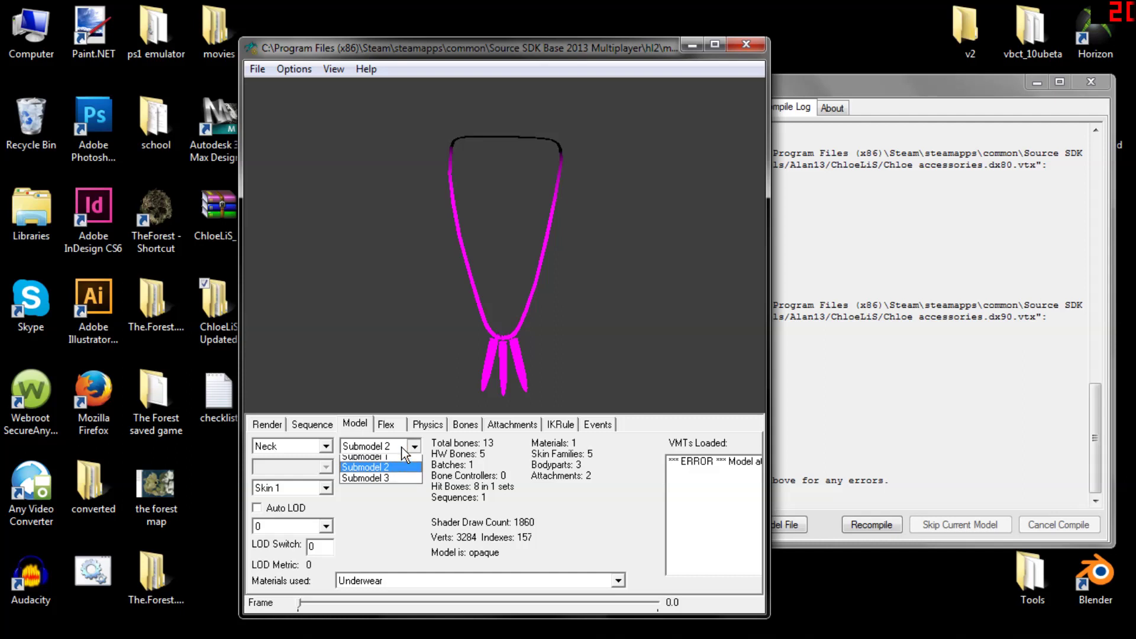
click(392, 459)
- Inspect the submodels of the Wrist bodygroup and close the model viewer
click(317, 446)
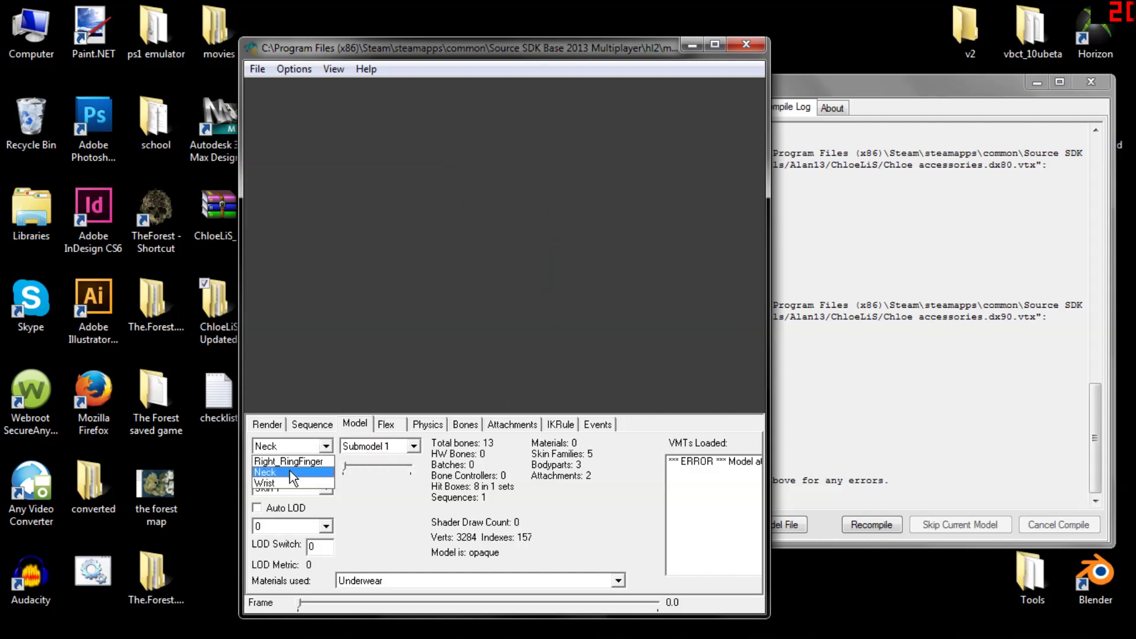
click(288, 483)
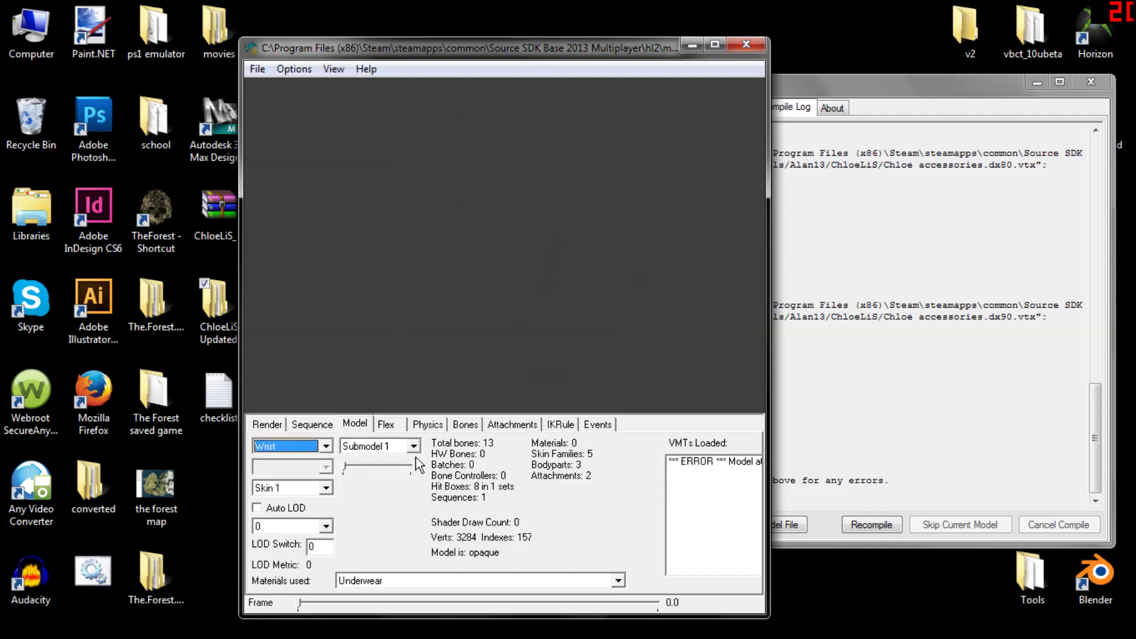
click(395, 471)
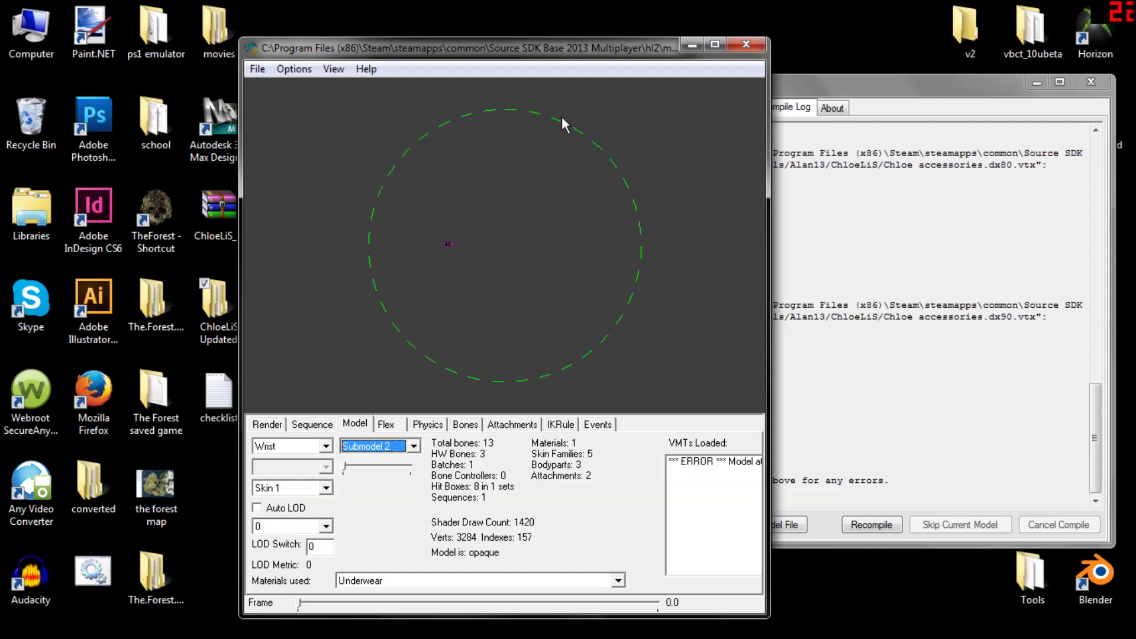
right_drag(566, 29, 562, 14)
click(413, 447)
click(398, 463)
click(407, 447)
click(405, 473)
click(751, 39)
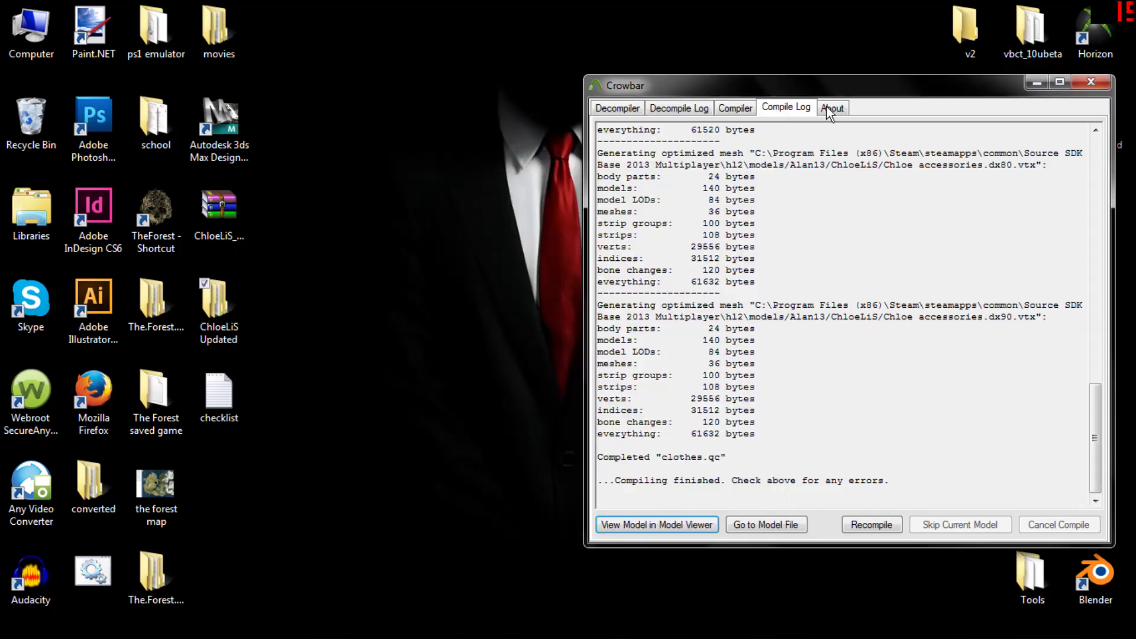
- Show the compiled chloe accessories.mdl in its output folder and minimize Crowbar
drag(868, 87, 599, 65)
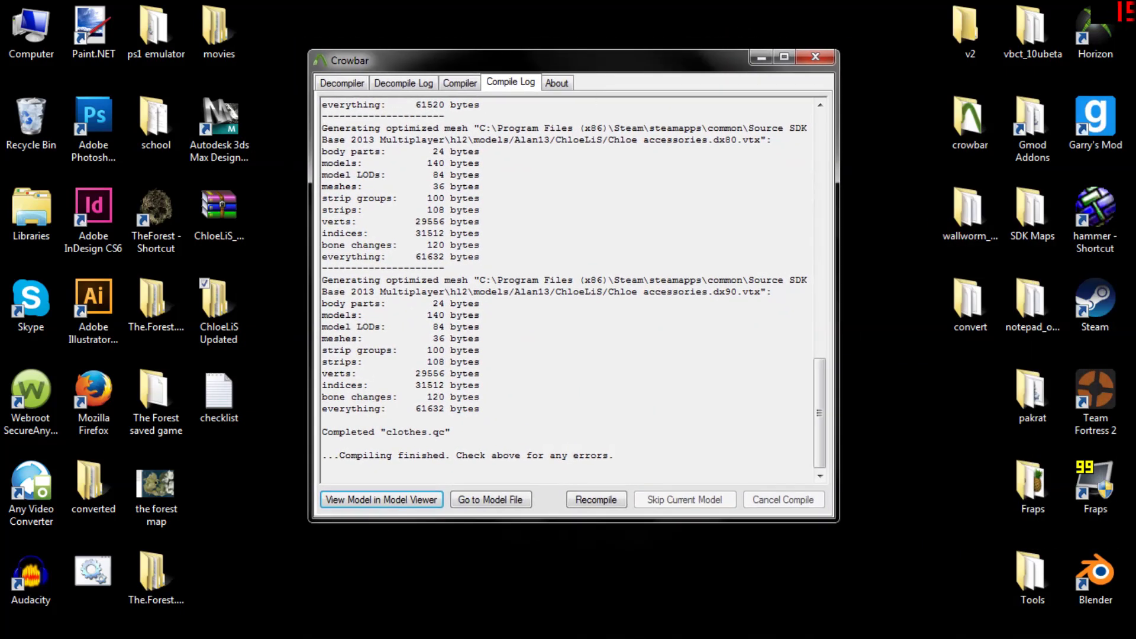
click(478, 497)
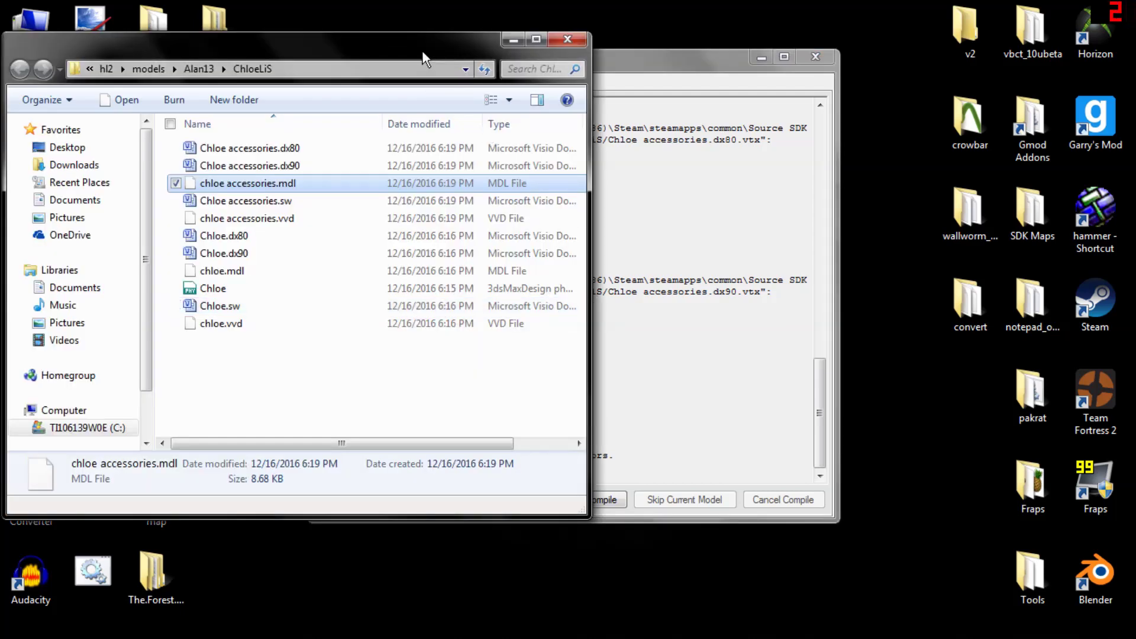
drag(424, 58, 458, 121)
click(762, 57)
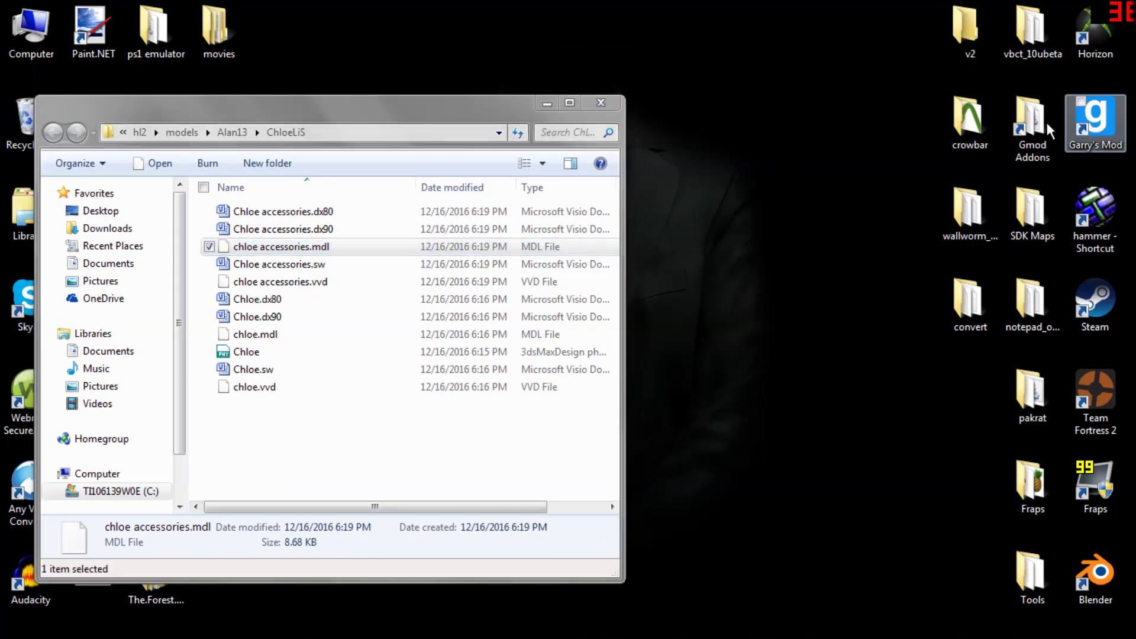
- Open the Gmod Addons folder in a second window and browse to garrysmod\models\Alan13
double_click(1019, 125)
drag(407, 35, 973, 105)
double_click(792, 350)
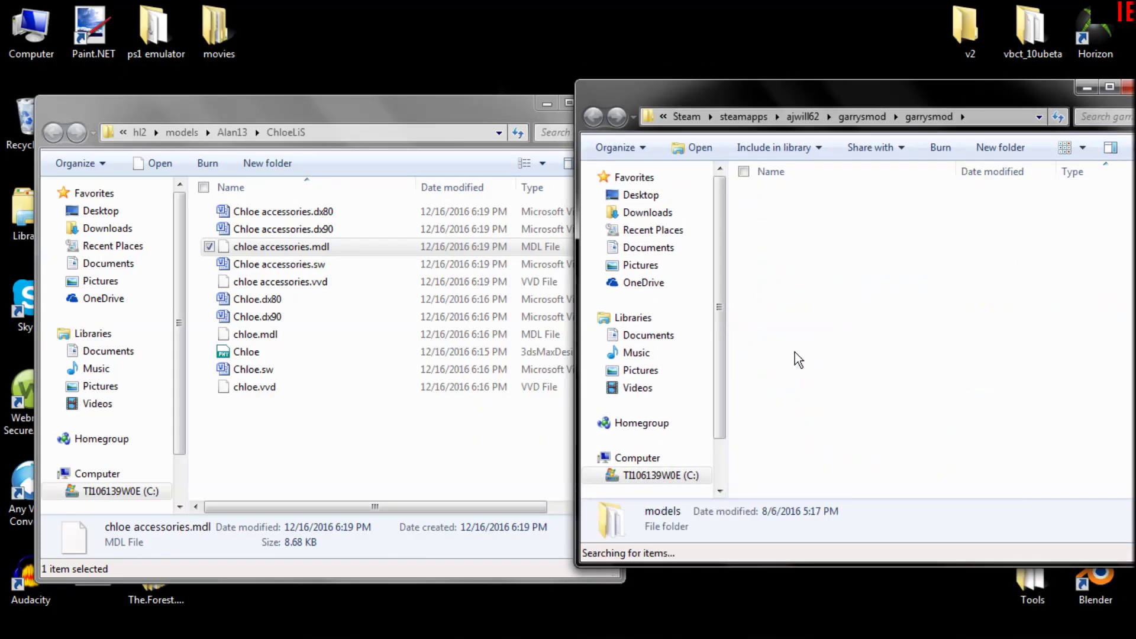
double_click(789, 216)
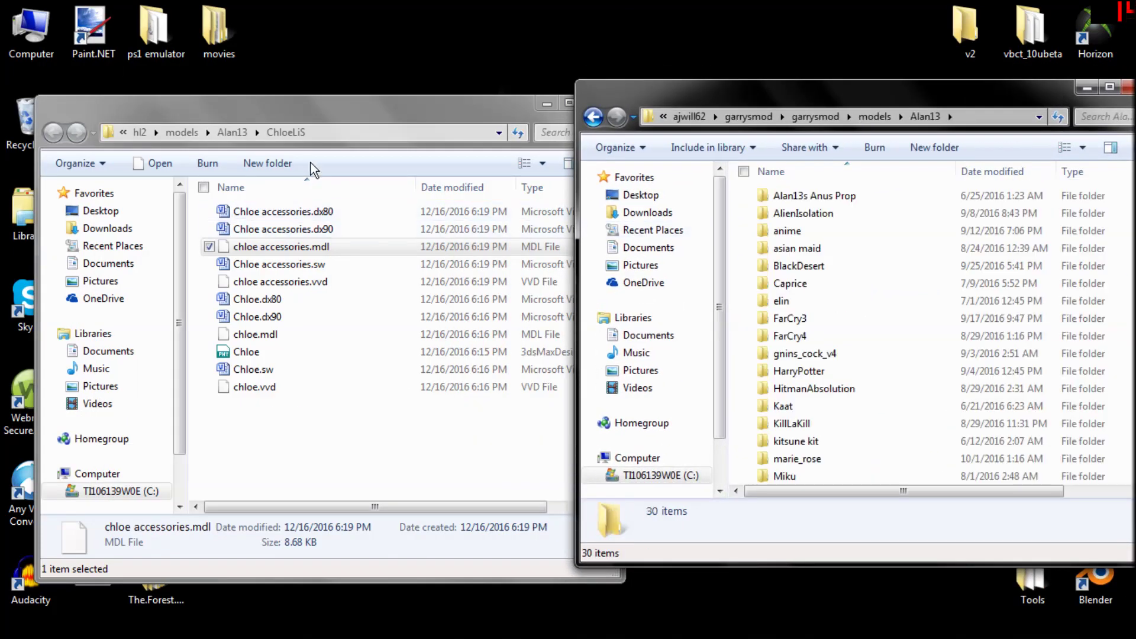
- Move the ChloeLiS folder from the Source SDK hl2\models\Alan13 folder into the garrysmod\models\Alan13 folder
click(286, 136)
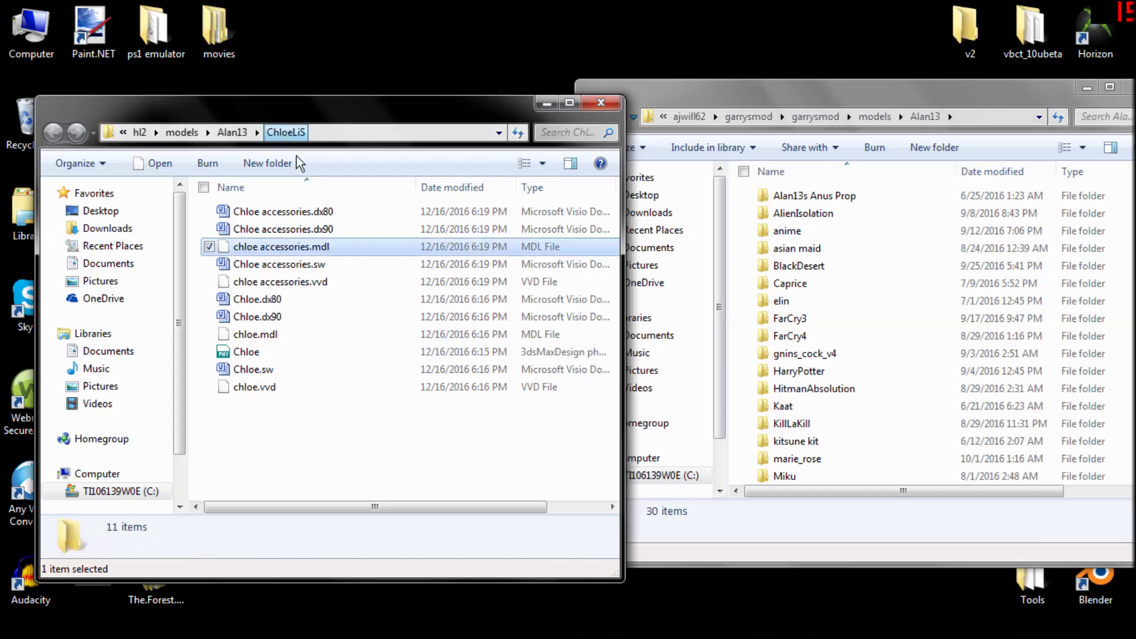
click(234, 136)
right_click(261, 301)
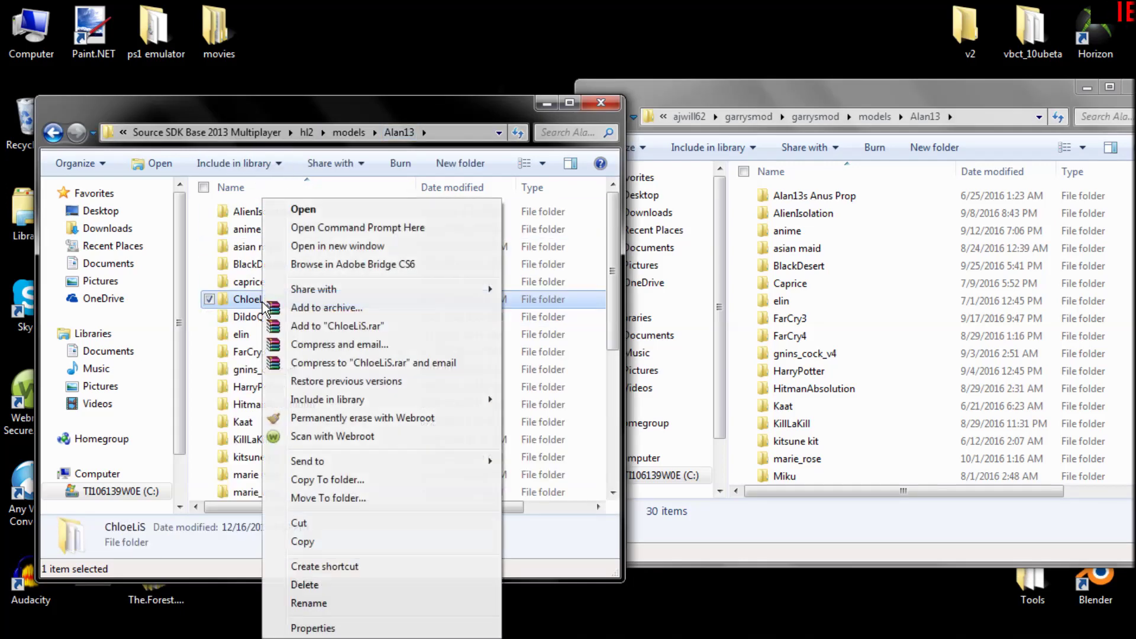
click(318, 529)
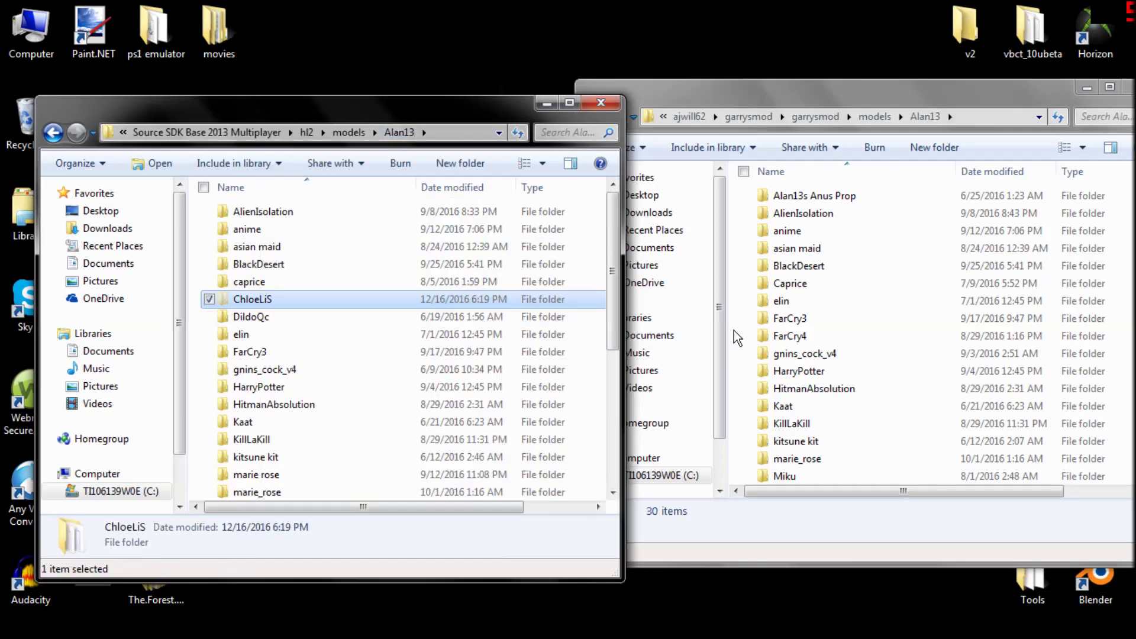
click(735, 258)
right_click(735, 257)
click(776, 373)
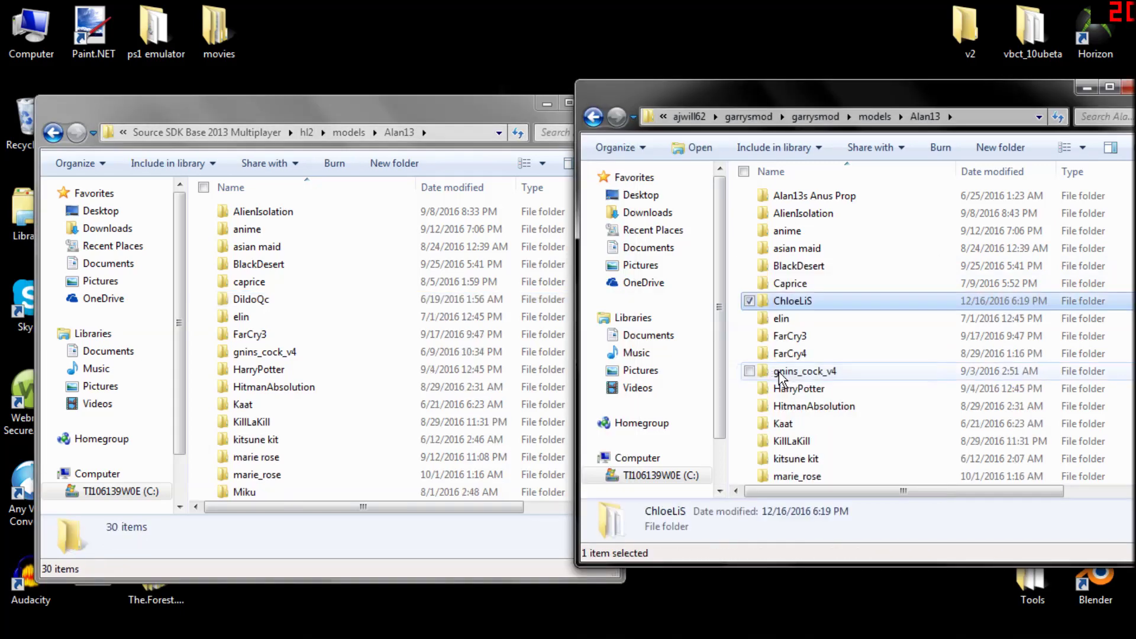
- Review the compiled Chloe and Chloe accessories files in the moved ChloeLiS folder and close the Source SDK folder window
double_click(810, 302)
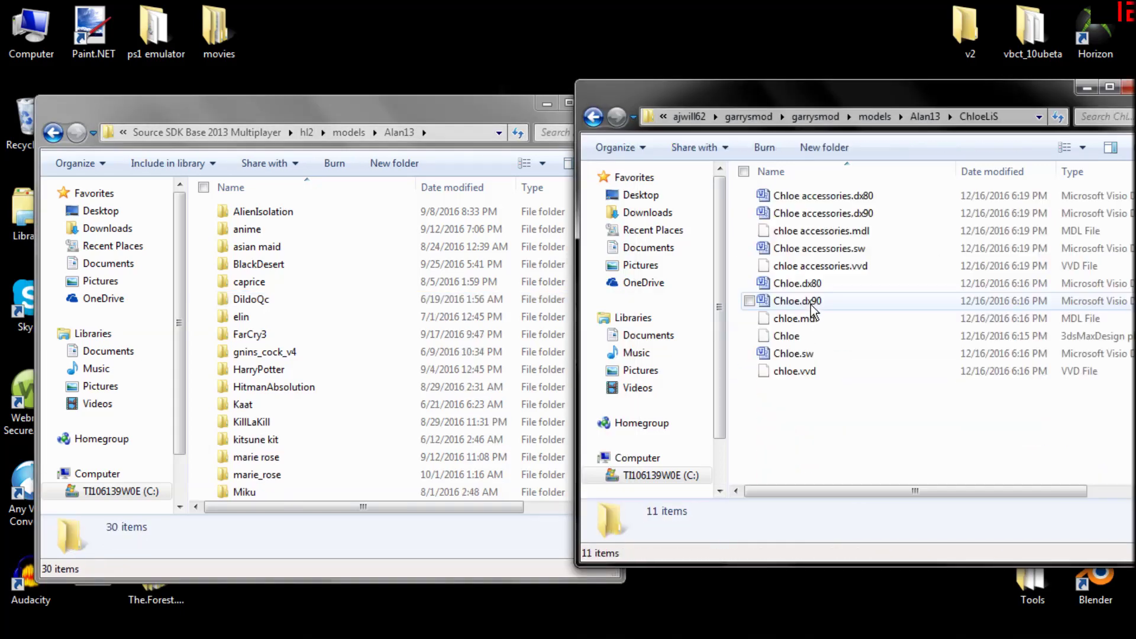
drag(877, 430, 822, 173)
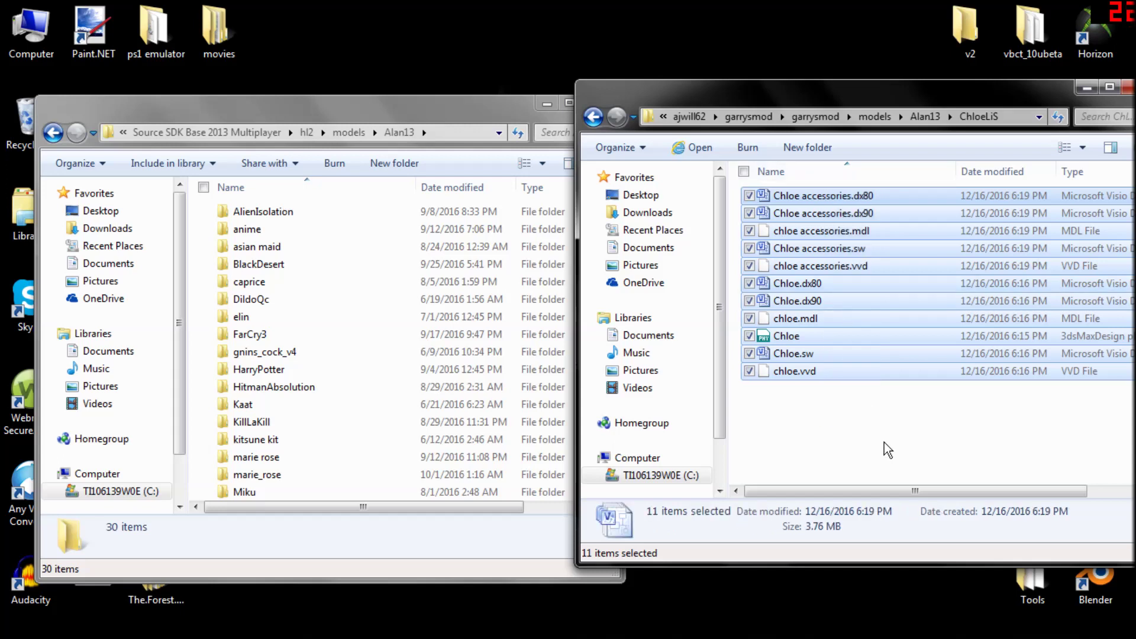
click(880, 438)
drag(939, 475, 856, 181)
click(802, 407)
click(880, 380)
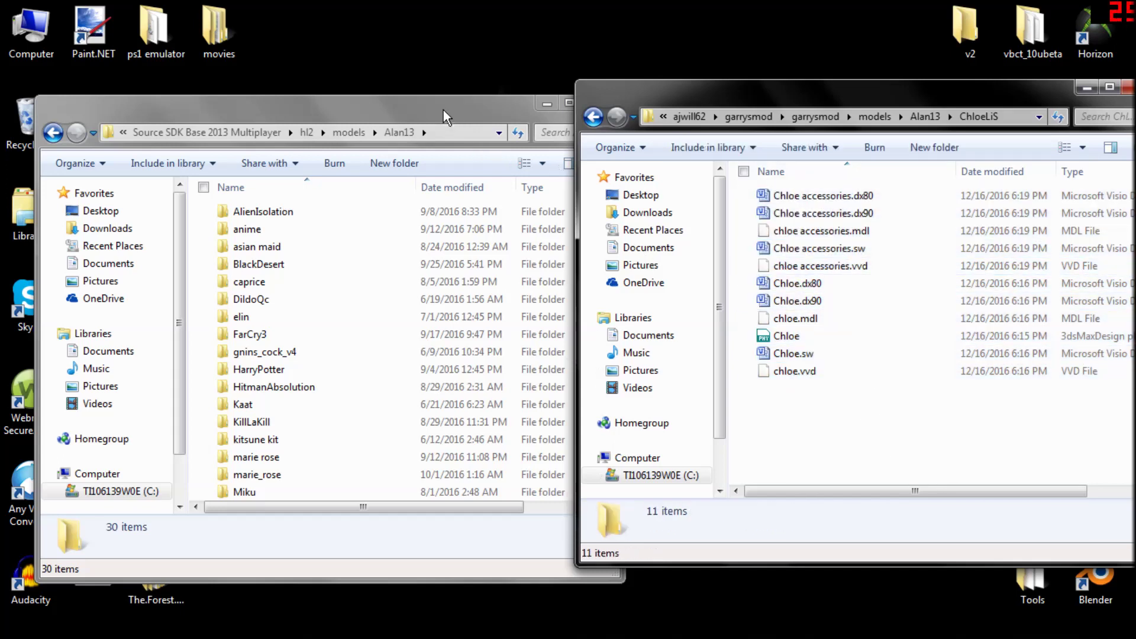
drag(443, 110, 428, 102)
click(584, 95)
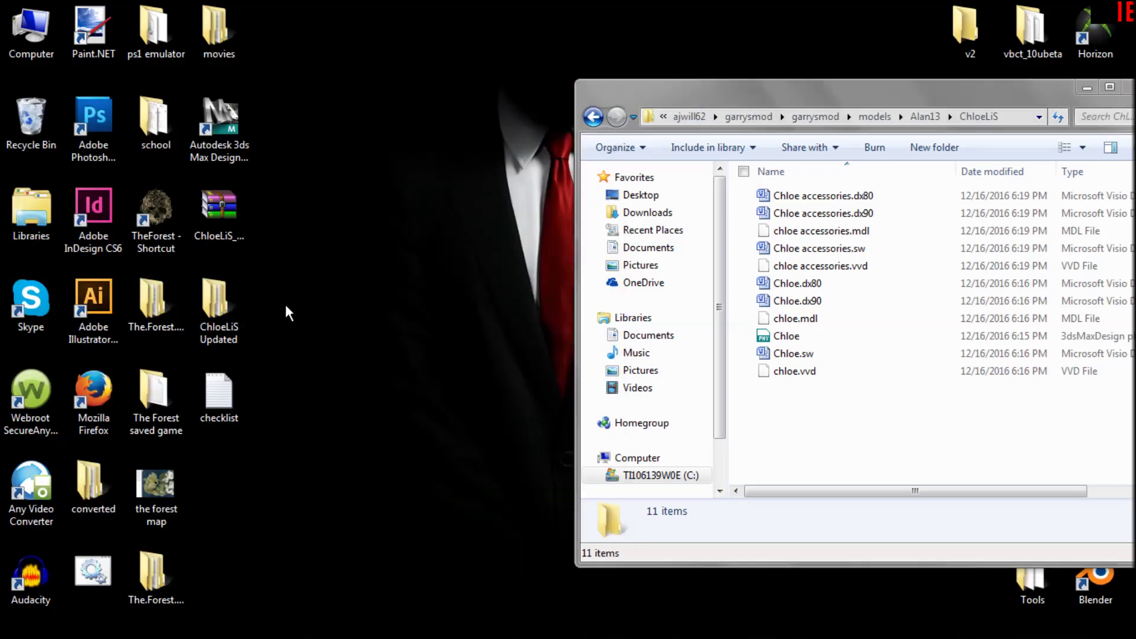
- Browse from the ChloeLiS Updated folder to materials\models\MMmallow\ChloeLiS and look over the material files
double_click(201, 311)
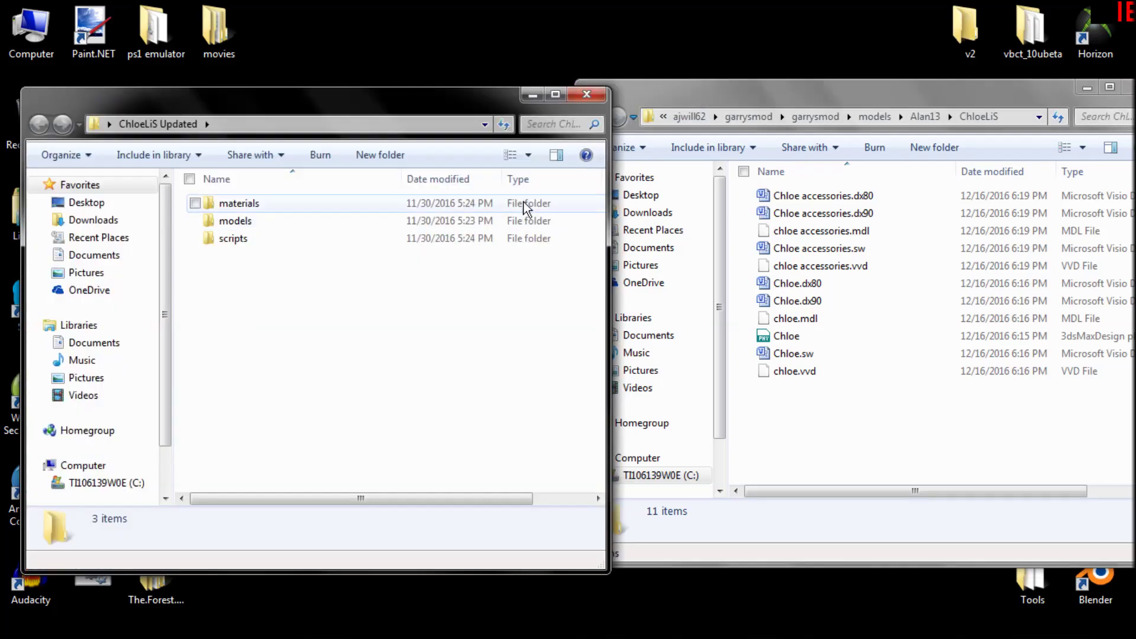
double_click(243, 204)
double_click(242, 204)
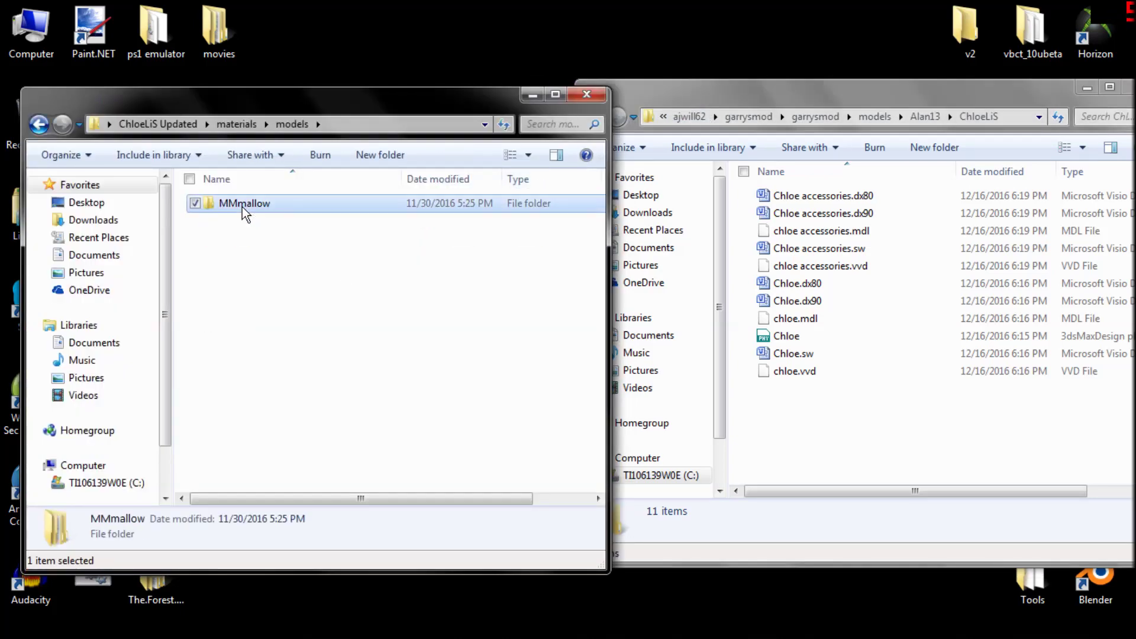
double_click(243, 204)
double_click(243, 204)
mouse_move(599, 216)
mouse_down()
mouse_move(598, 355)
mouse_move(600, 215)
mouse_up()
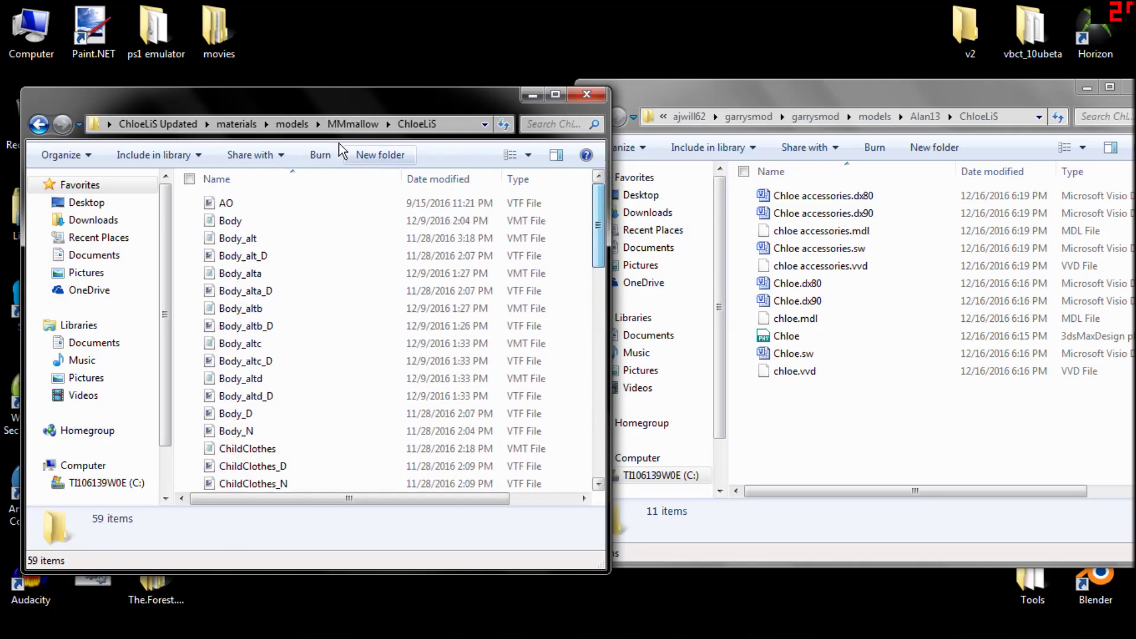
- Copy the materials folder from ChloeLiS Updated into the garrysmod folder, merging it with the existing one, and clear both folder windows away
click(149, 124)
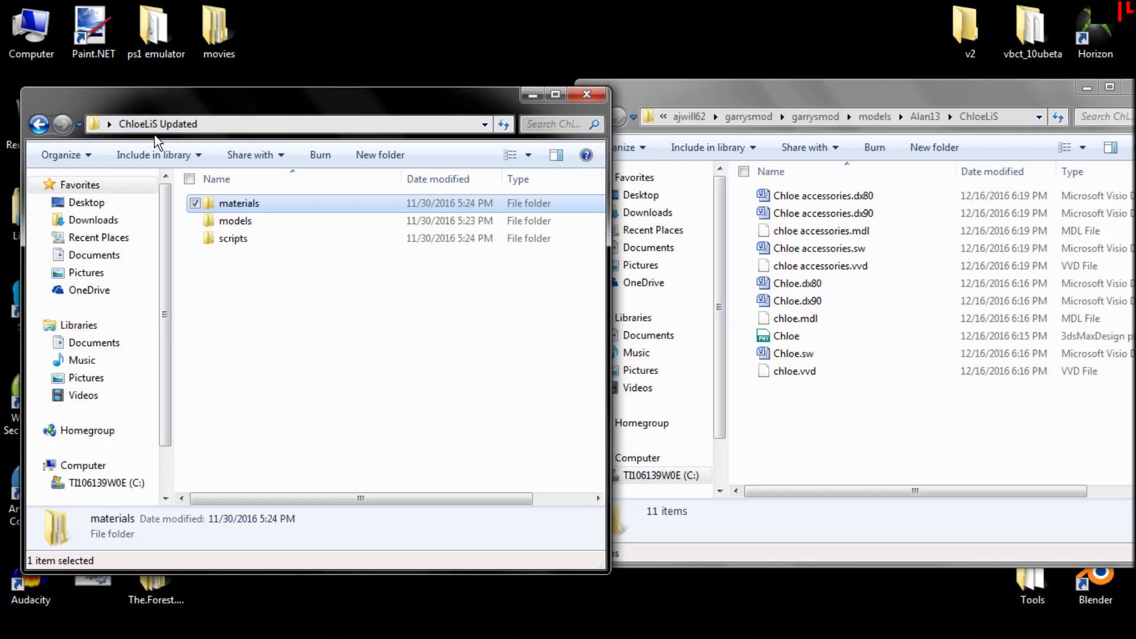
right_click(241, 207)
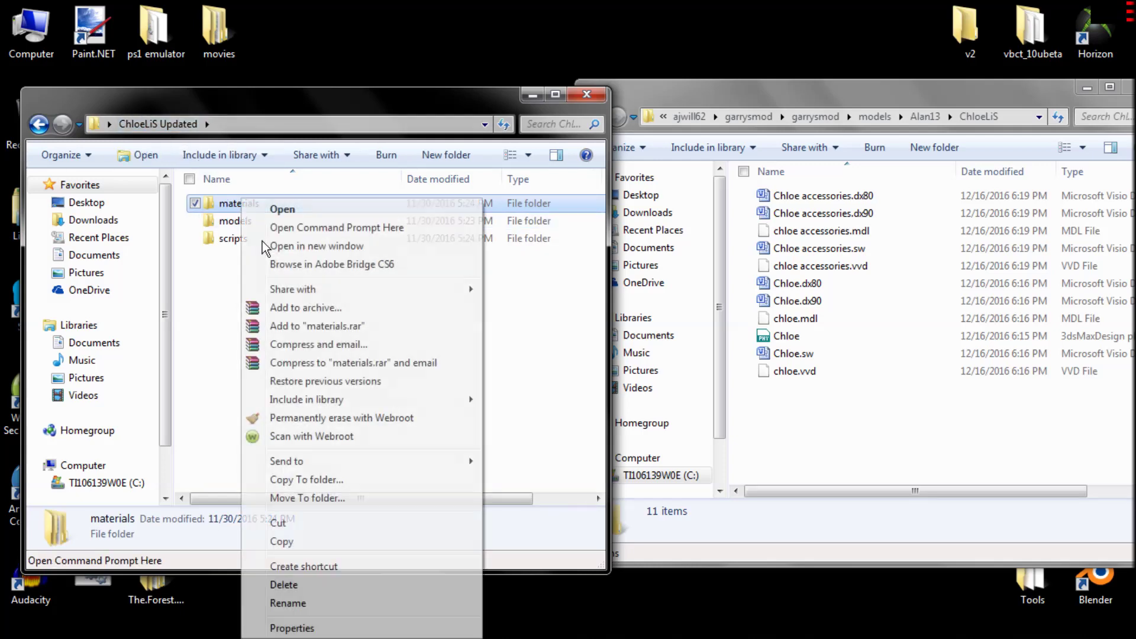
click(294, 542)
click(819, 116)
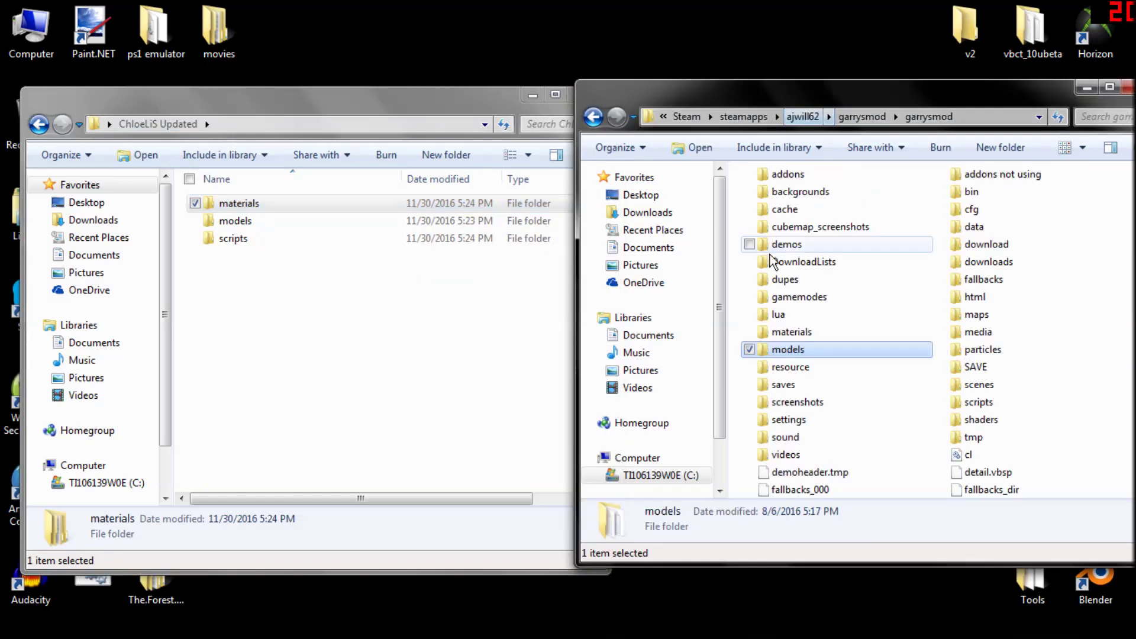
click(737, 294)
right_click(736, 295)
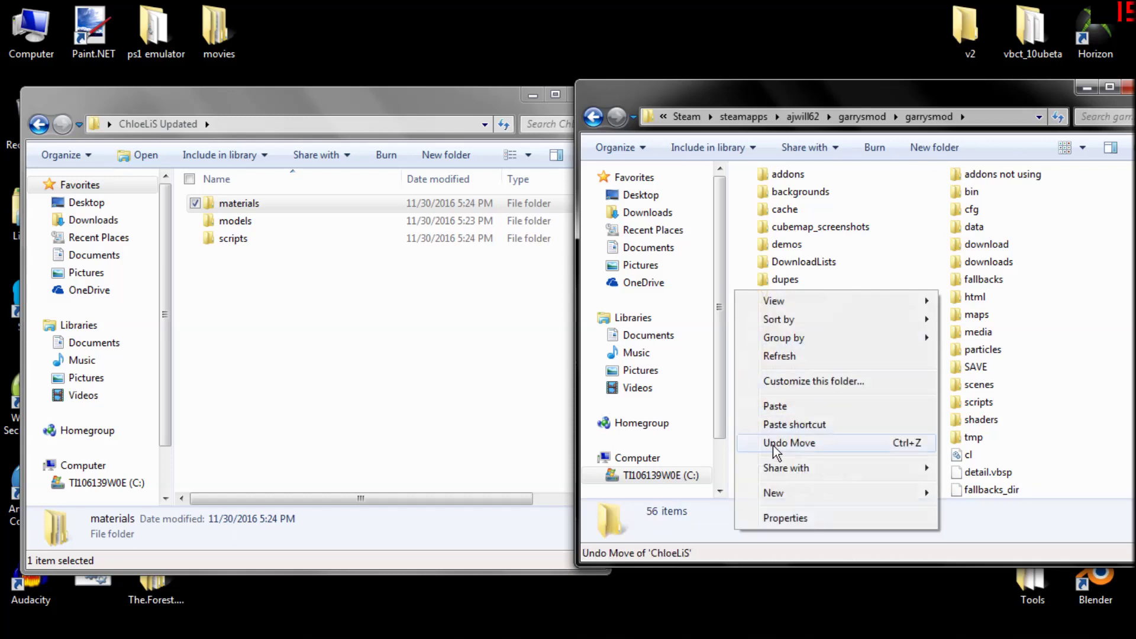
click(775, 407)
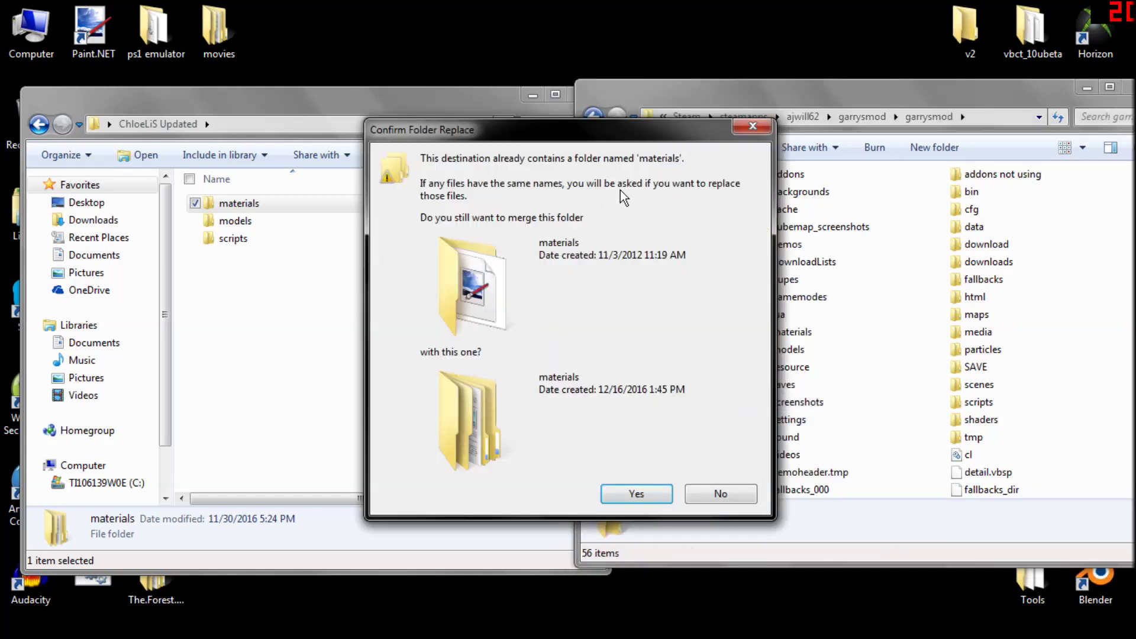
click(630, 492)
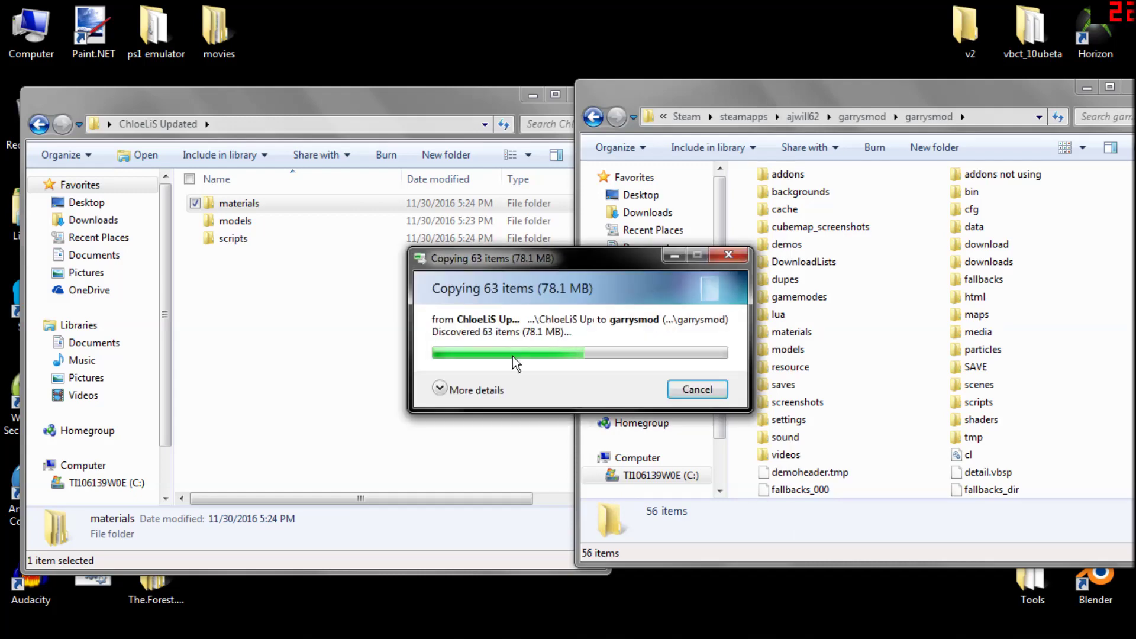
click(1087, 88)
click(586, 94)
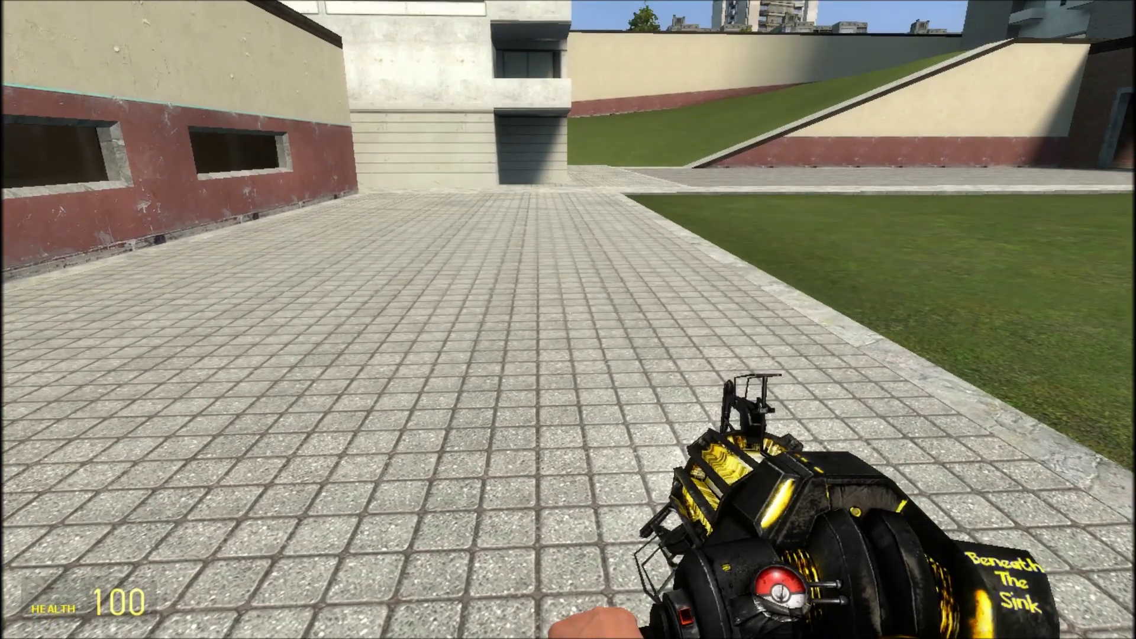
- Browse the spawnlists to Games, Garry's Mod, Alan13 and open the ChloeLiS model folder
key(q)
click(87, 80)
key(q)
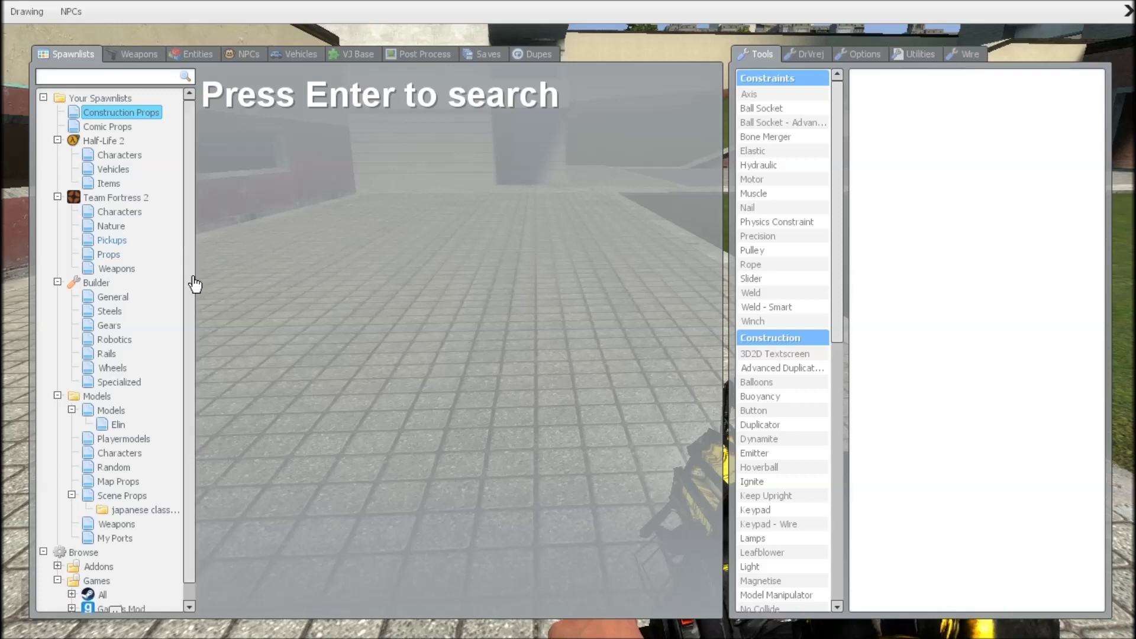
drag(189, 356, 191, 413)
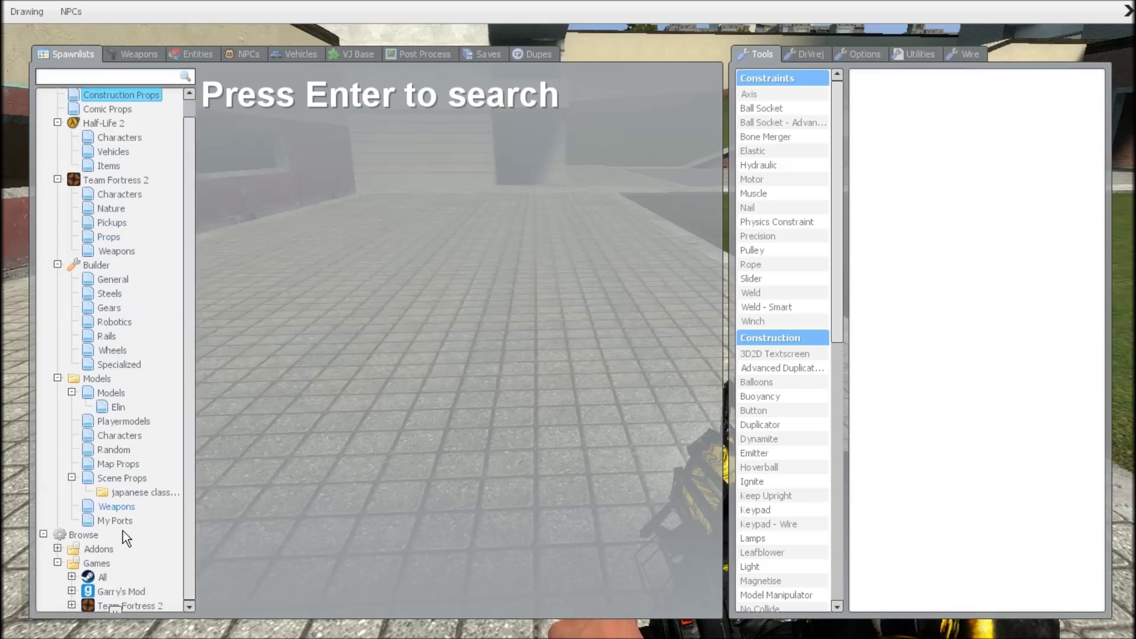
click(71, 591)
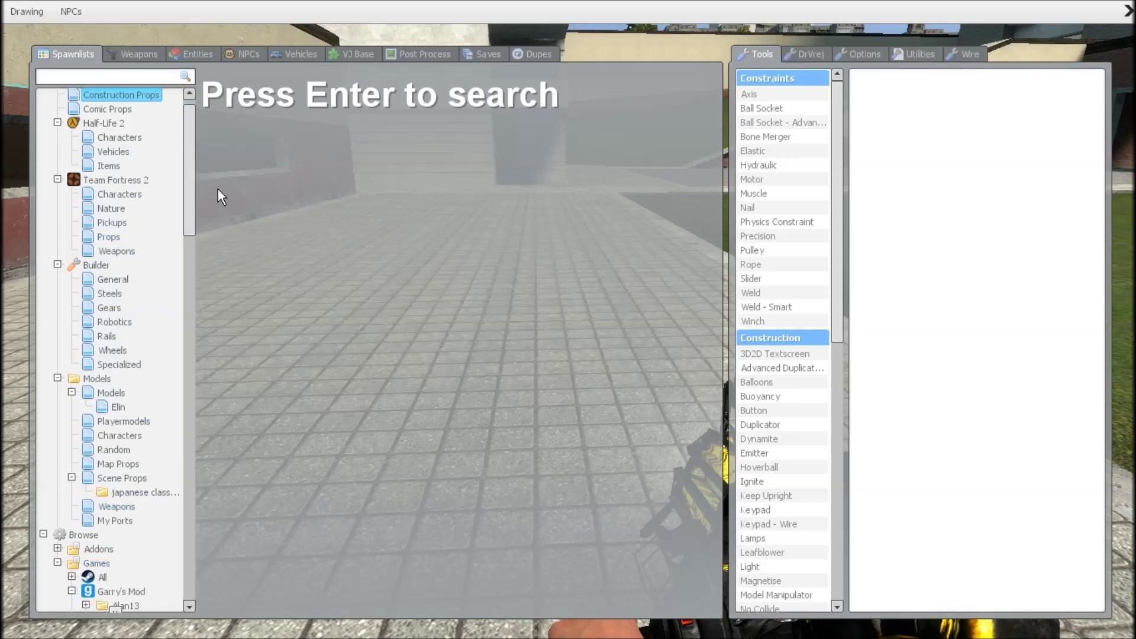
drag(191, 171, 186, 257)
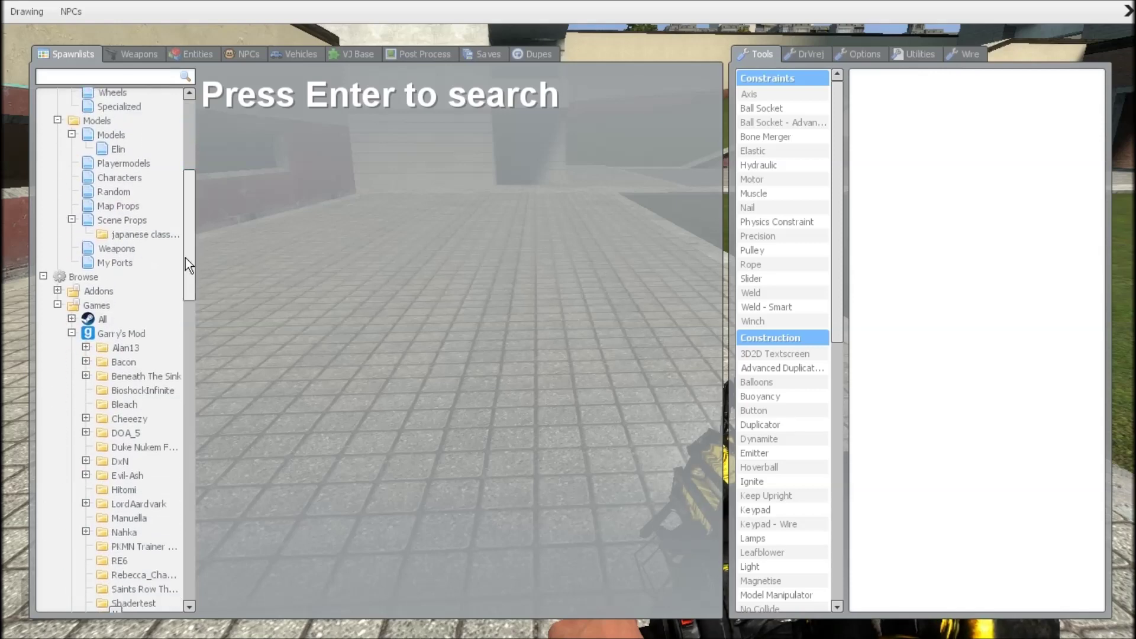
click(85, 348)
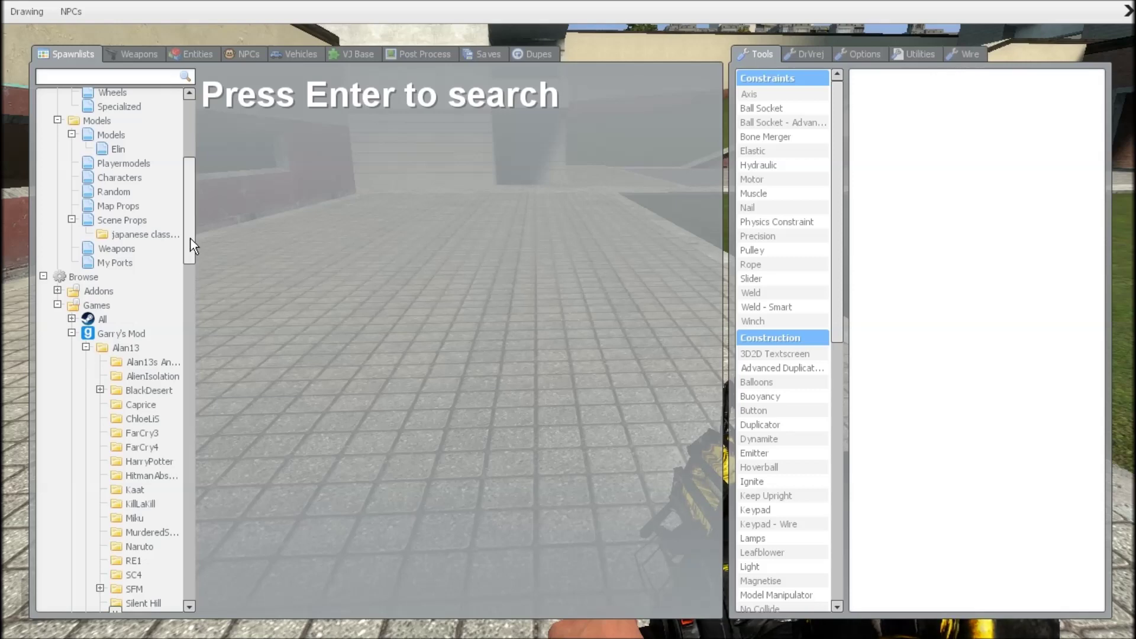
scroll(193, 248, down, 4)
click(148, 309)
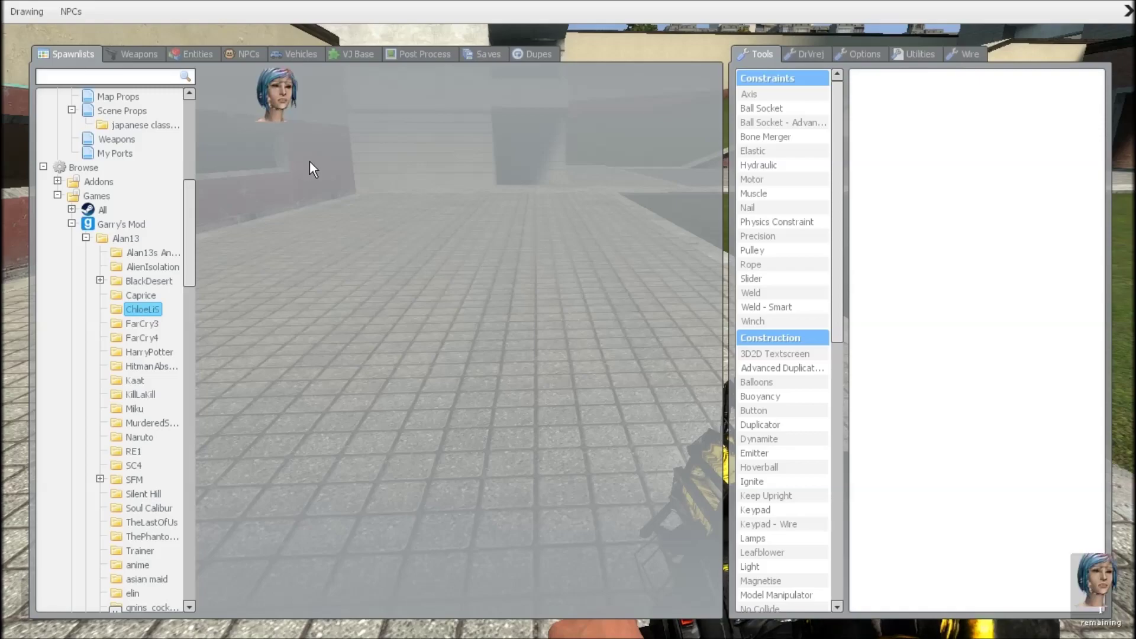
- Spawn the Chloe model from the ChloeLiS folder onto the pavement
key(q)
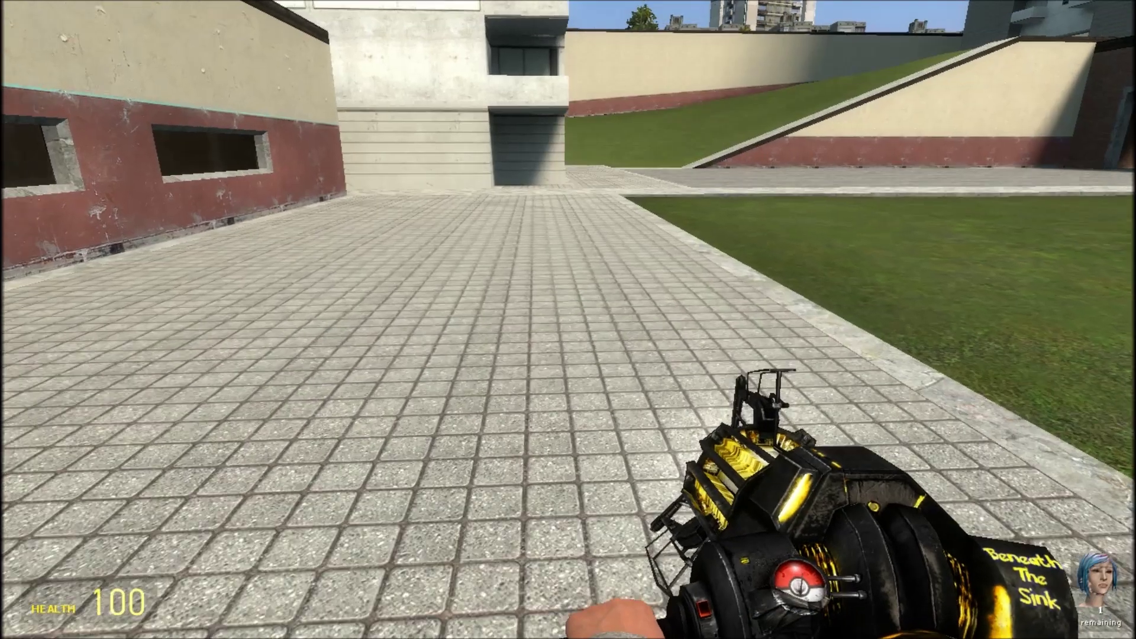
key(q)
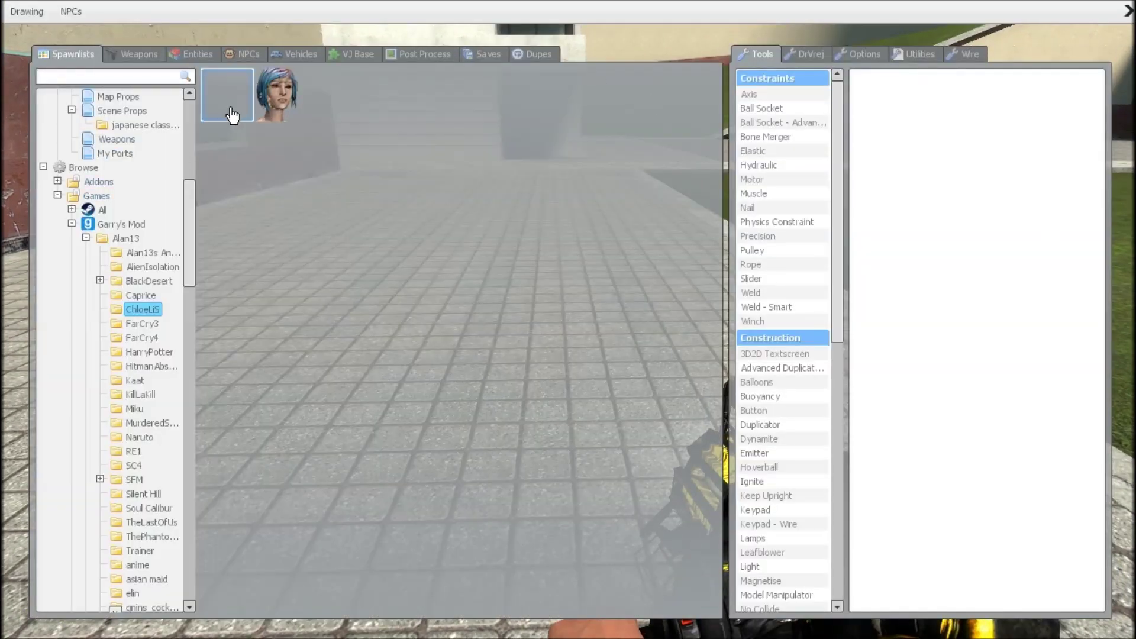
click(279, 100)
key(q)
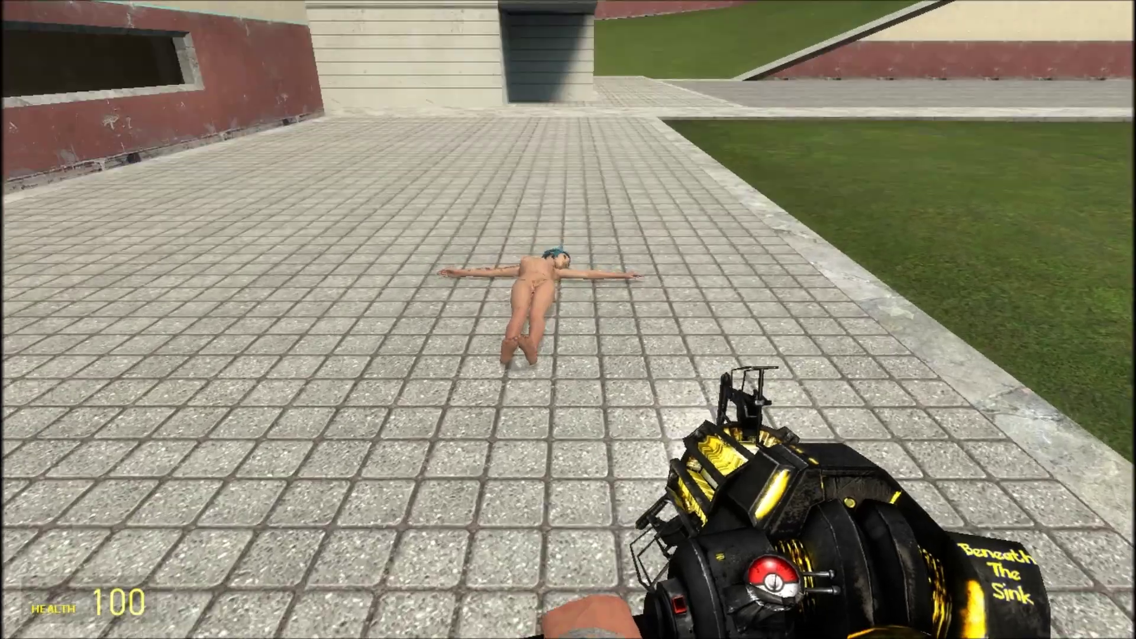
- Inspect the spawned Chloe ragdoll up close and make it animatable
key(w)
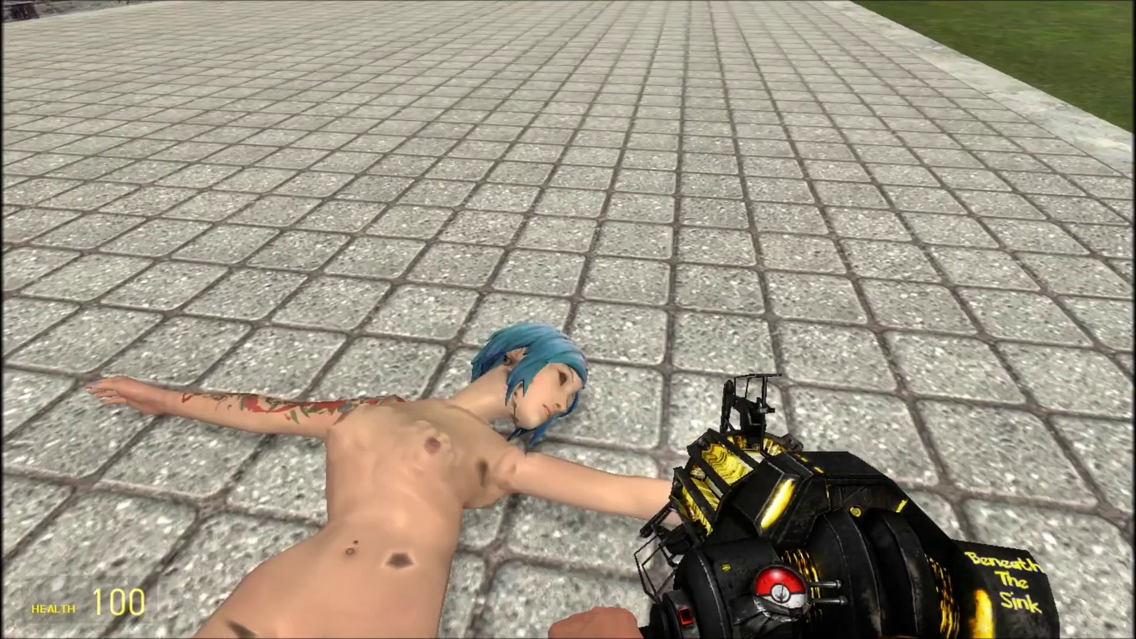
key(w)
key(d)
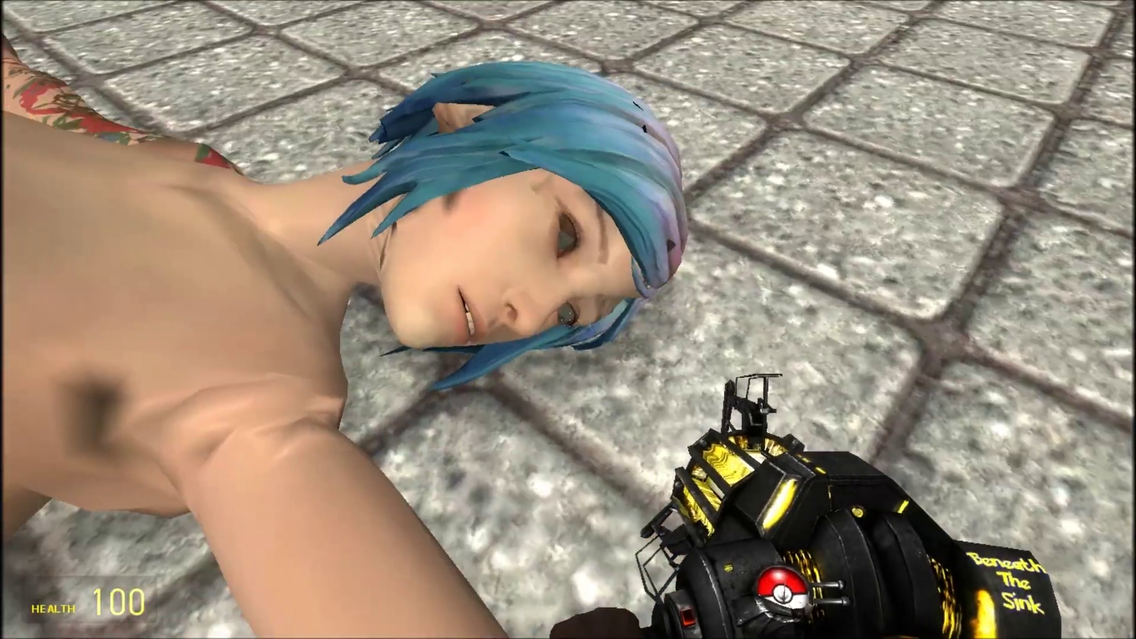
key(s)
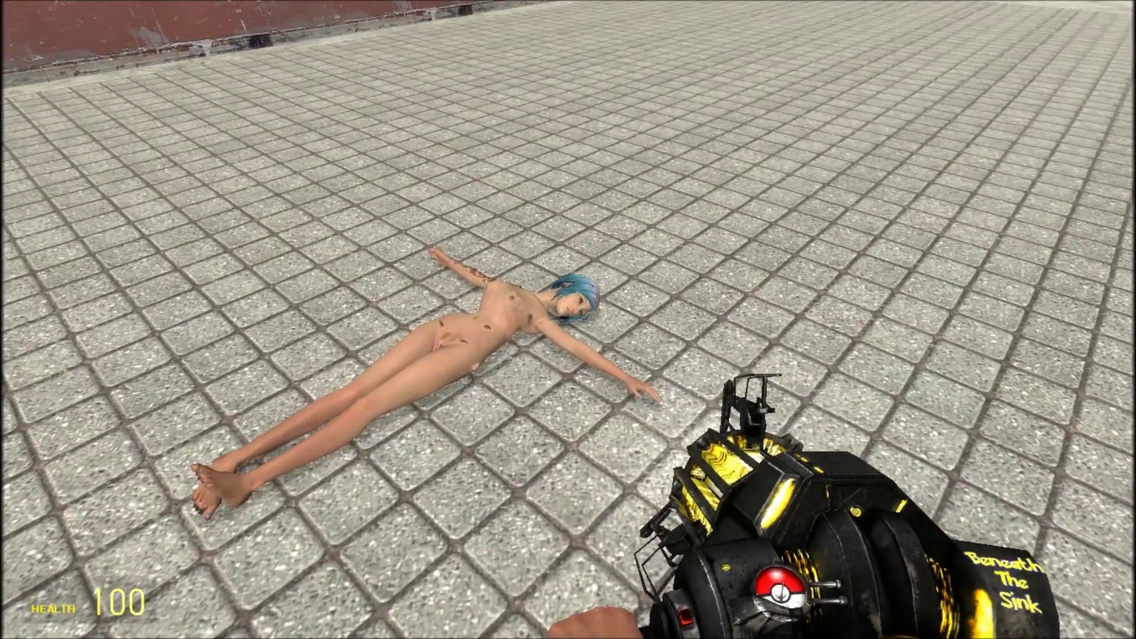
key(c)
right_click(498, 304)
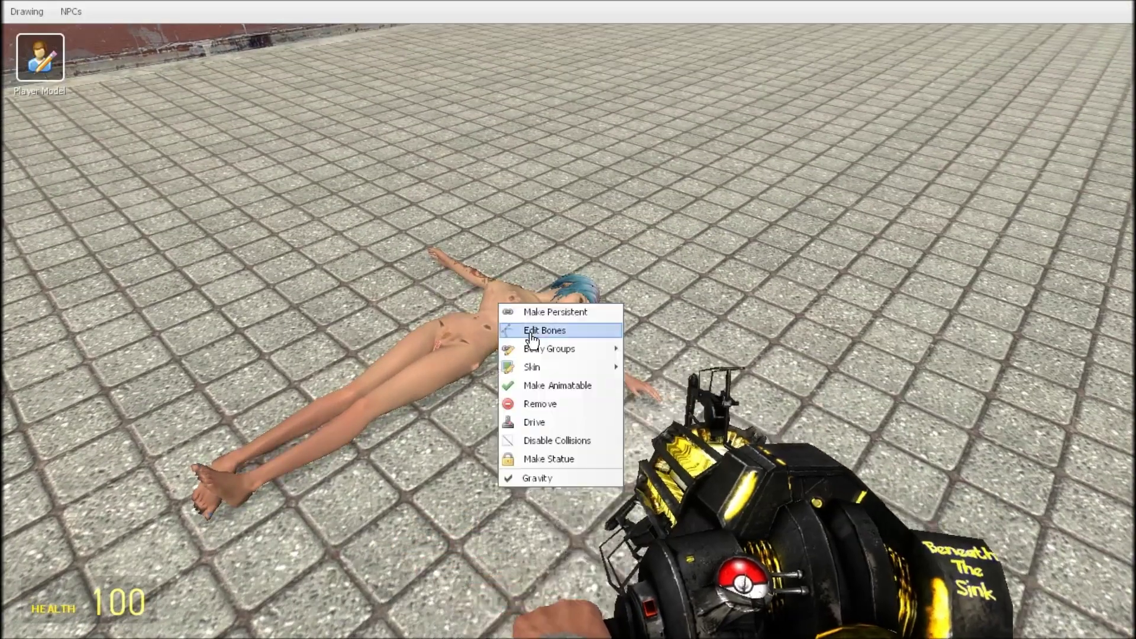
click(550, 395)
drag(568, 319, 568, 319)
key(e)
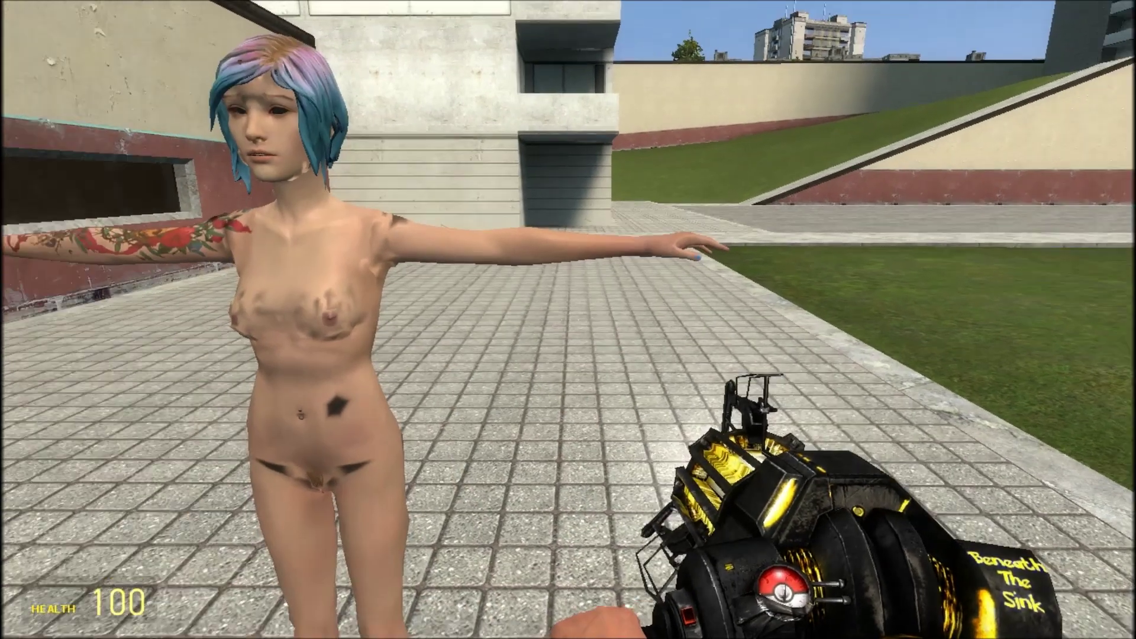
- Examine the standing Chloe model from near and far, checking the head, neck seam and body textures
key(c)
right_click(281, 295)
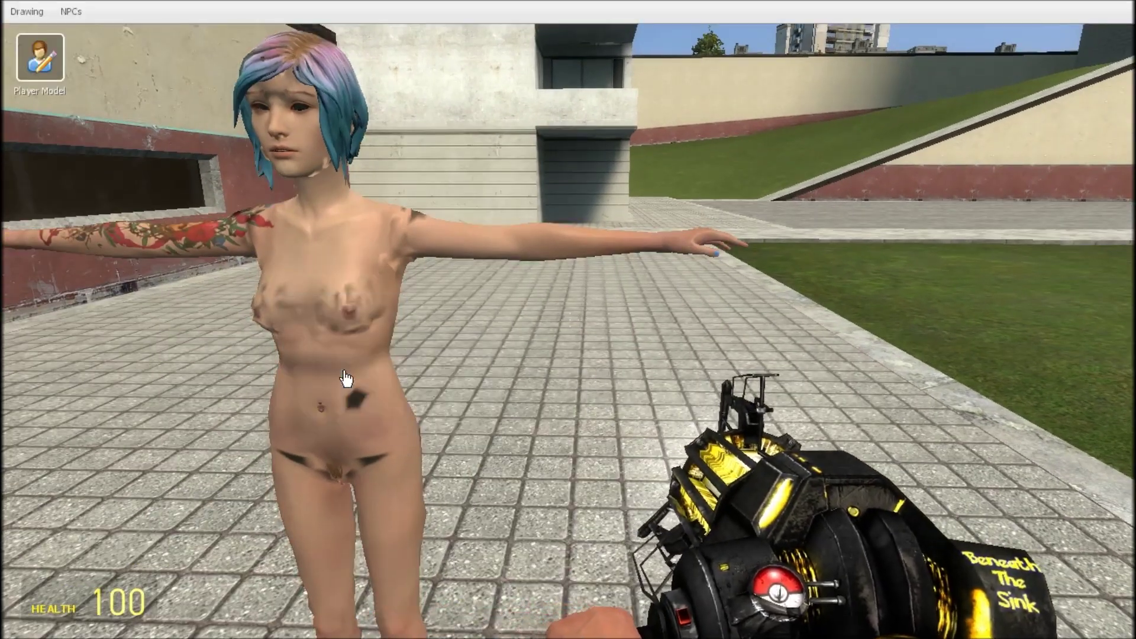
click(345, 378)
key(a)
key(w)
key(w)
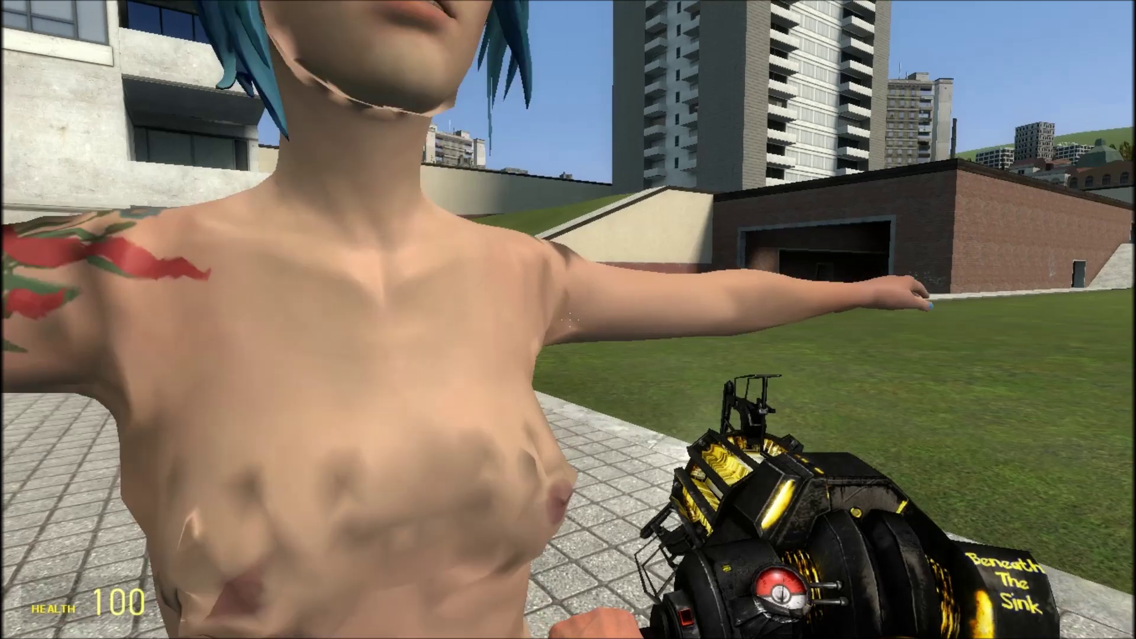
key(w)
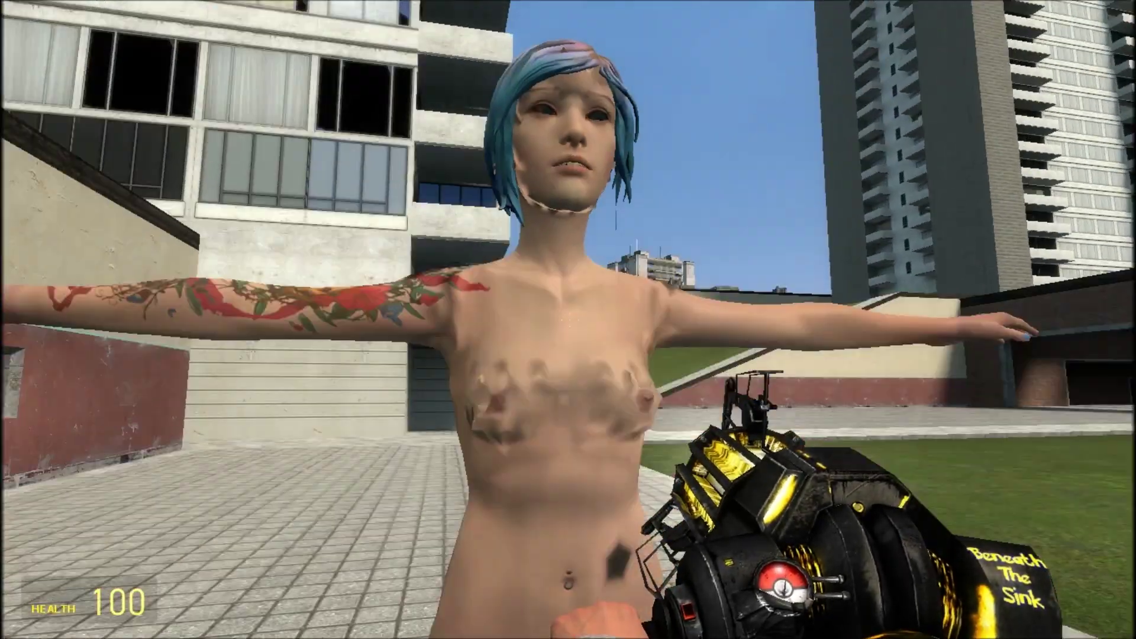
key(s)
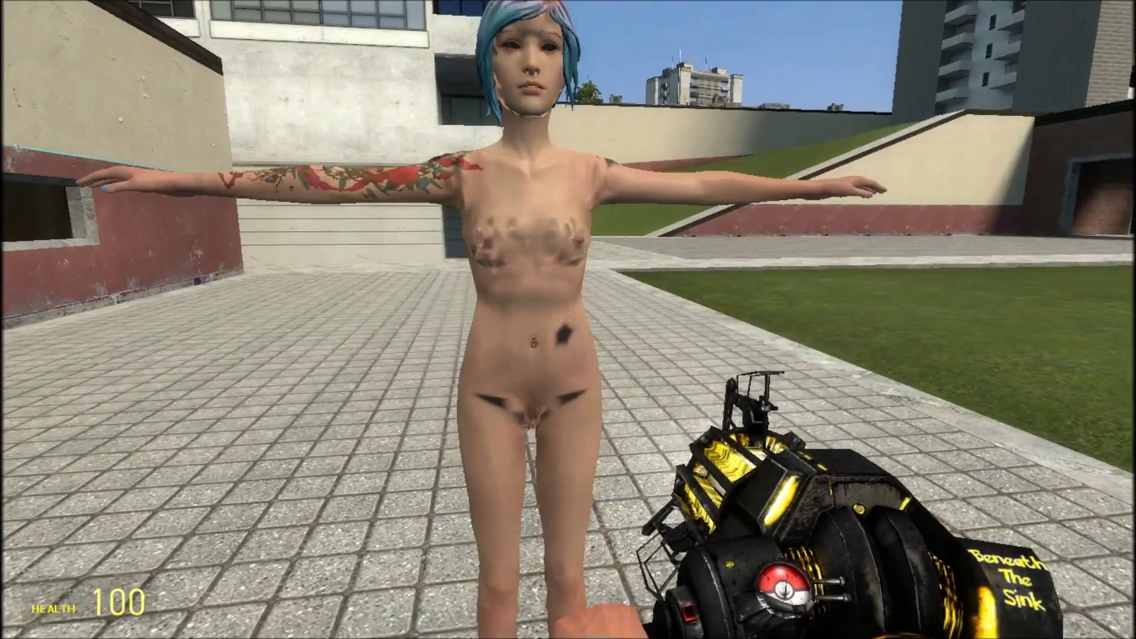
key(s)
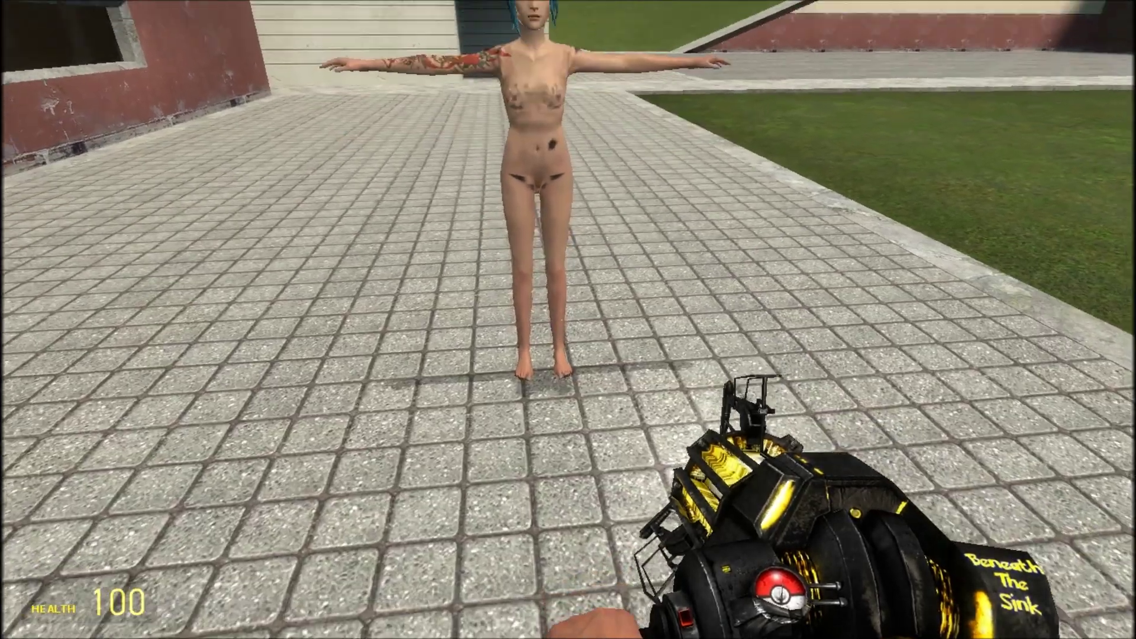
key(w)
key(s)
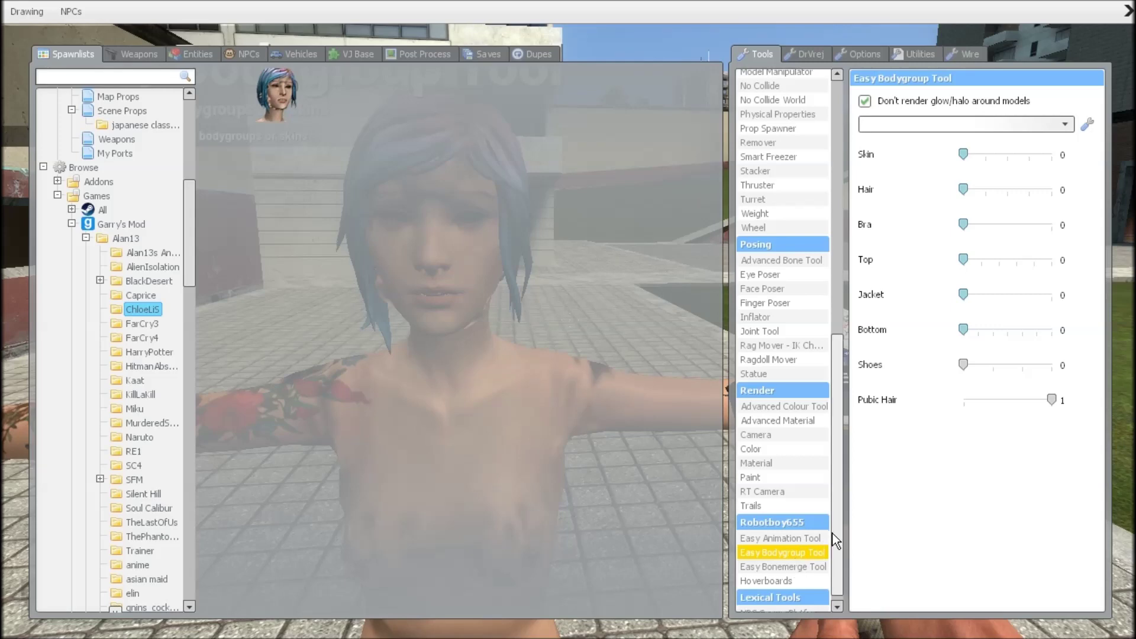
- Choose the Face Poser tool, target the Chloe model and bring up its facial flex settings
scroll(798, 562, down, 1)
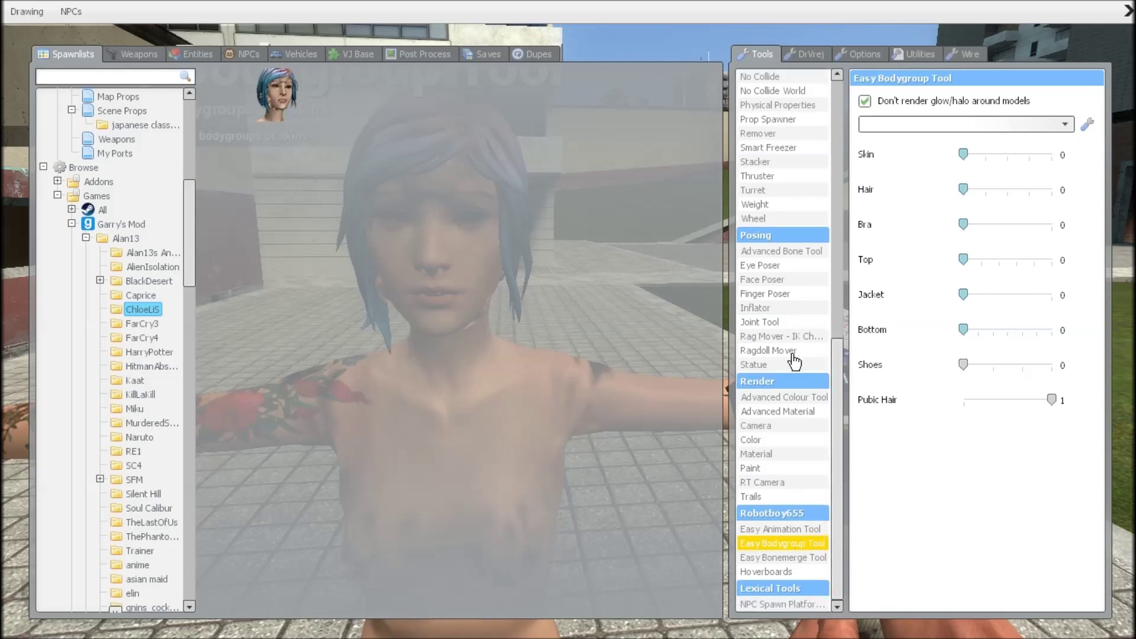
click(763, 279)
click(568, 320)
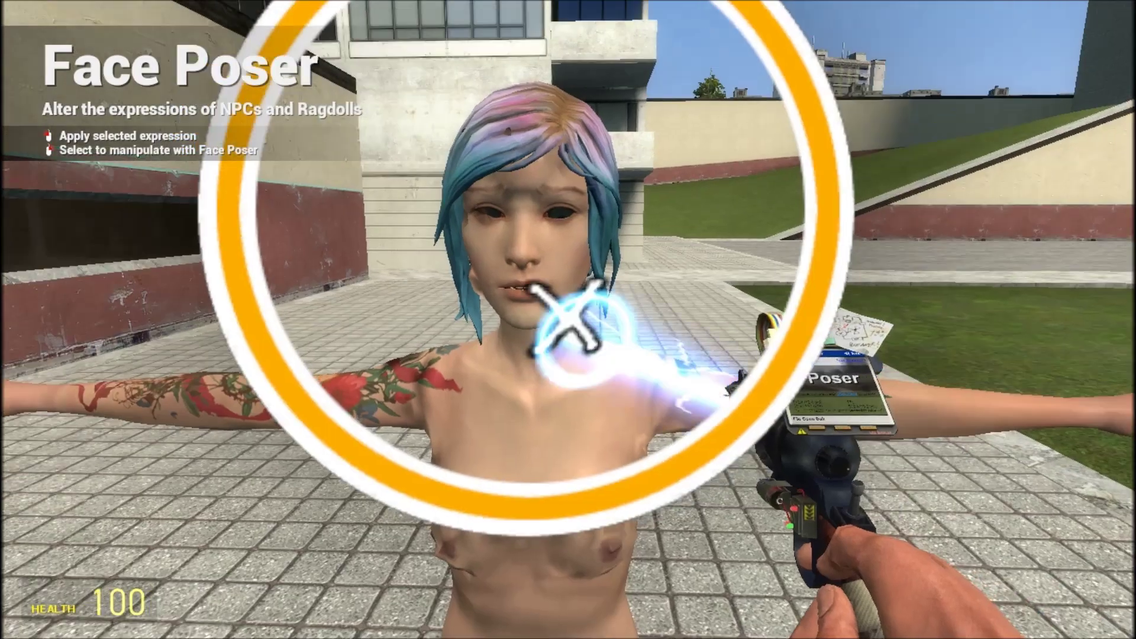
key(c)
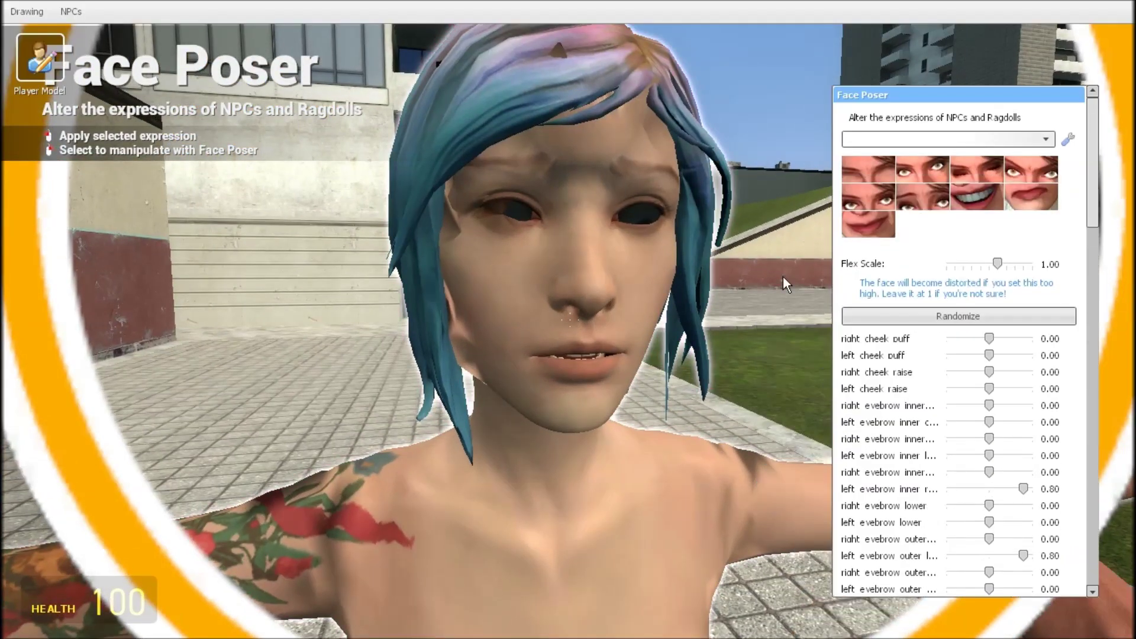
- Apply the first expression preset in the Face Poser and randomize the facial flexes repeatedly to test them
click(874, 171)
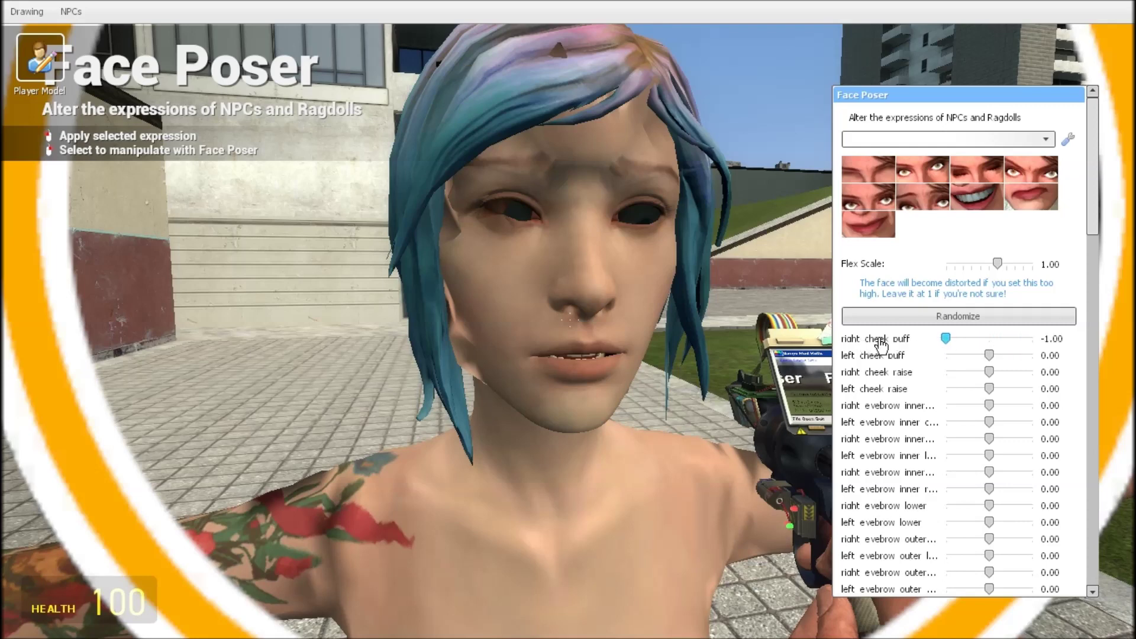
click(936, 317)
click(936, 318)
click(936, 317)
click(936, 317)
click(937, 317)
click(936, 317)
click(936, 317)
click(937, 317)
click(936, 317)
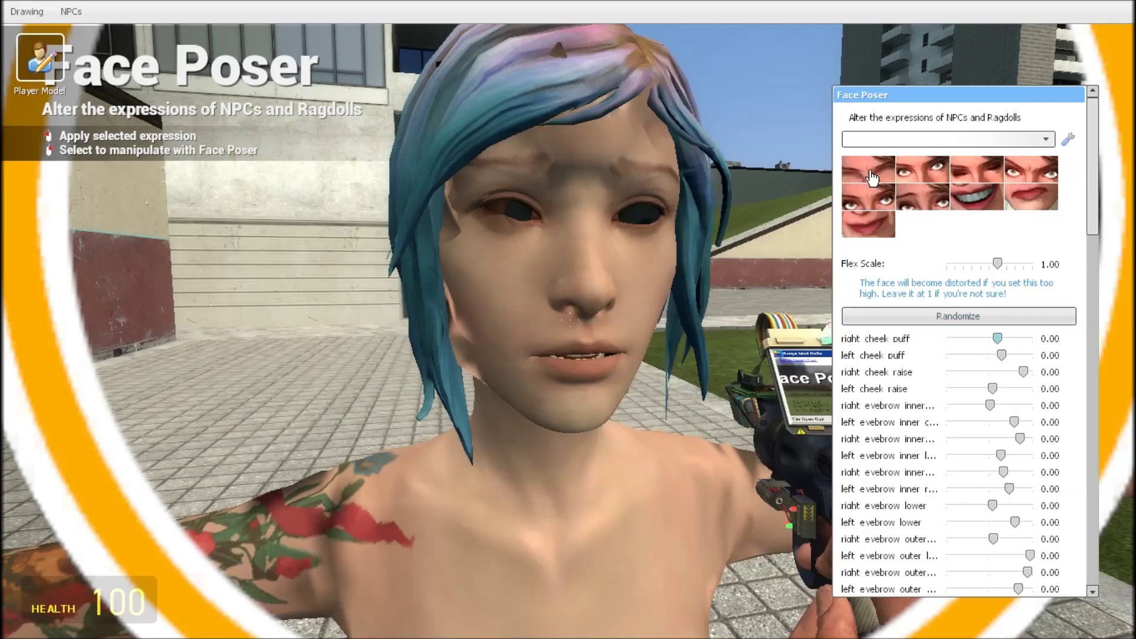
- Examine the model's face, mouth and the neck seam under the chin from below and from the front
key(c)
key(w)
key(ctrl)
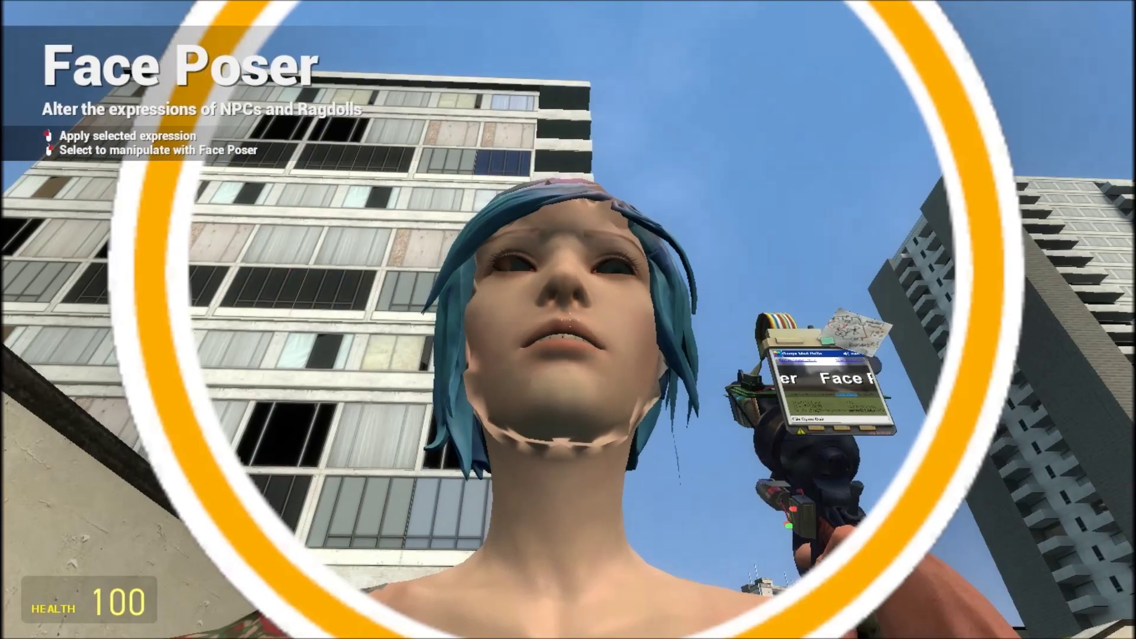
key(w)
key(s)
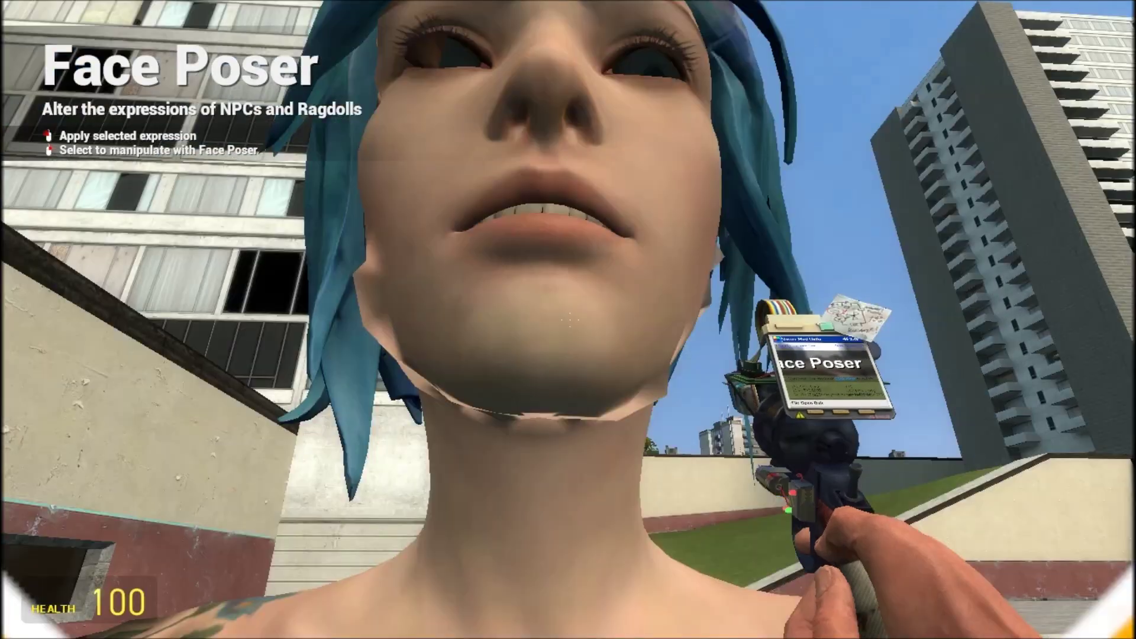
key(w)
key(s)
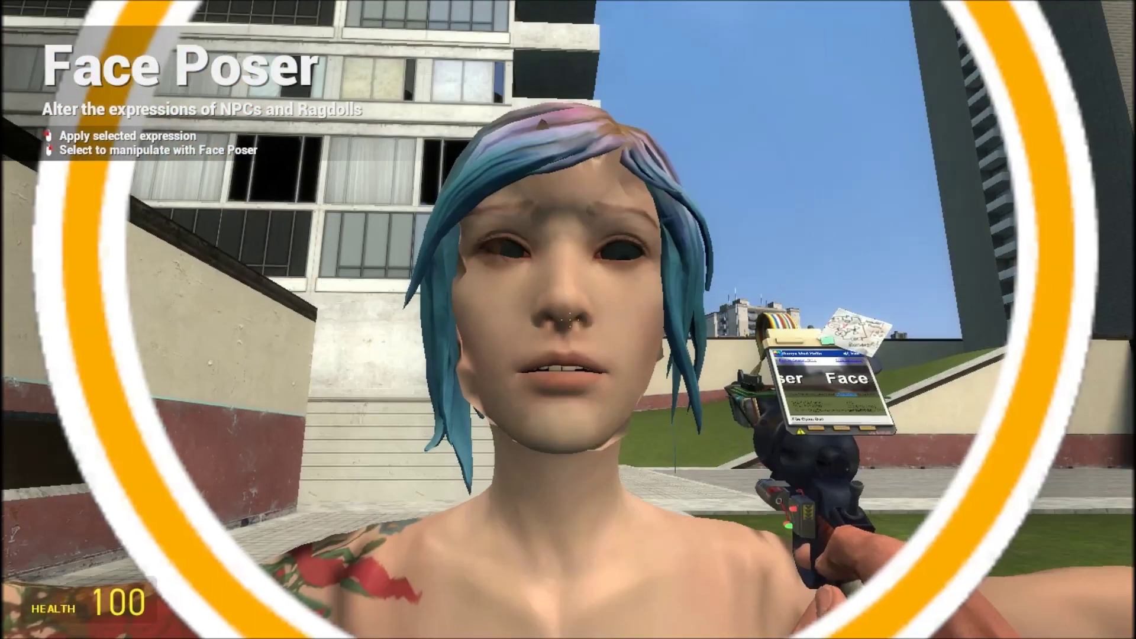
key(s)
key(w)
key(w)
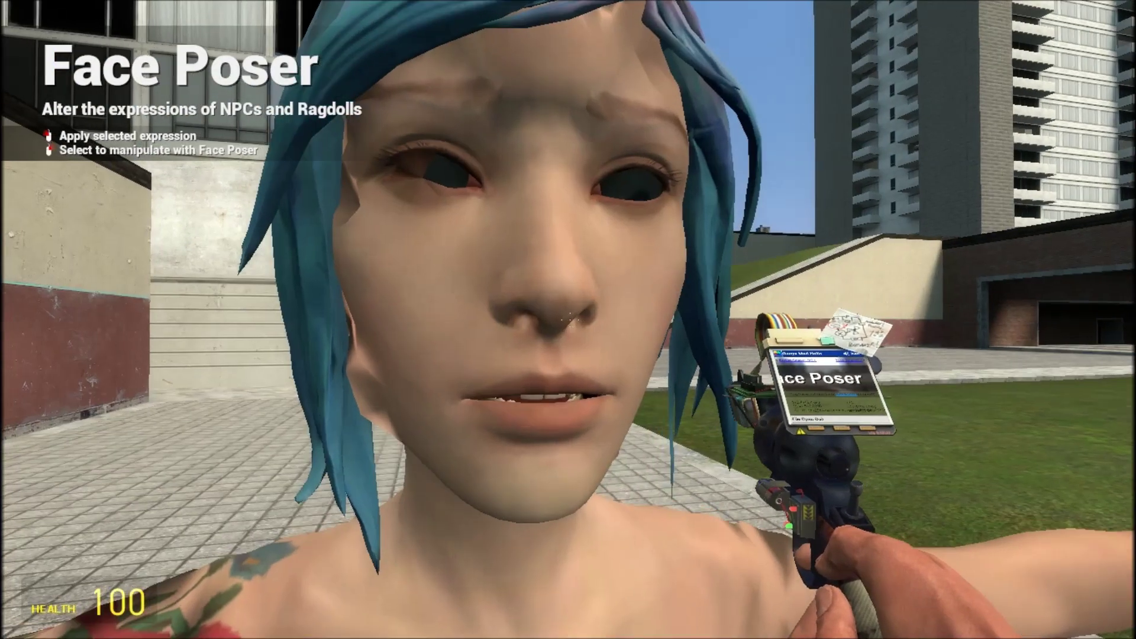
- Examine the model's shoulders, neck and torso from the side for mesh and texture problems
key(w)
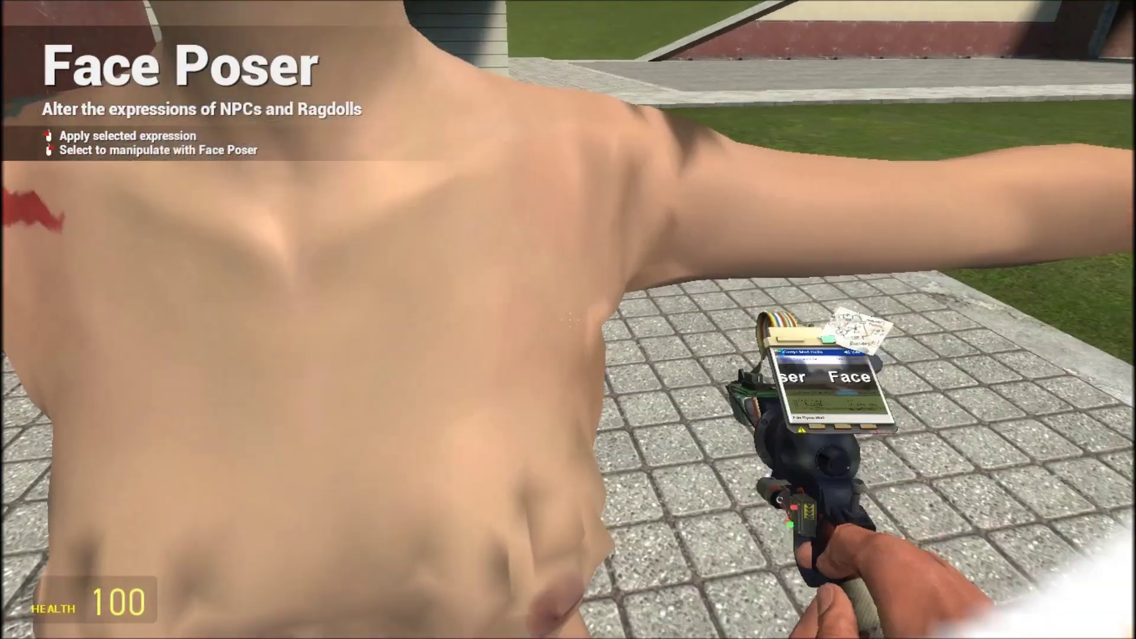
key(s)
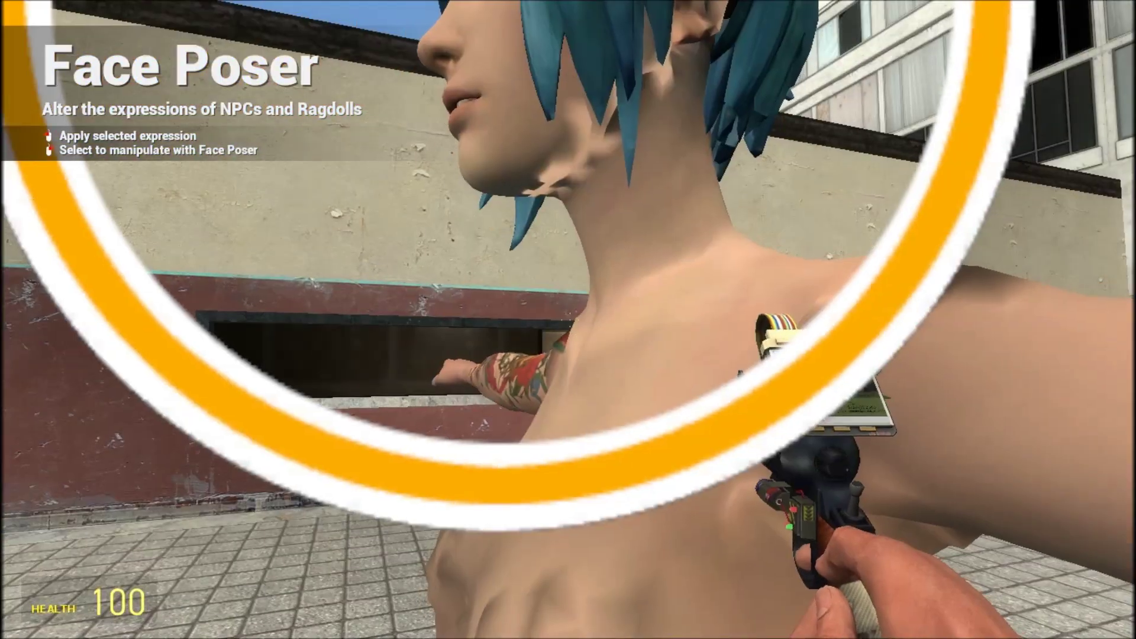
key(1)
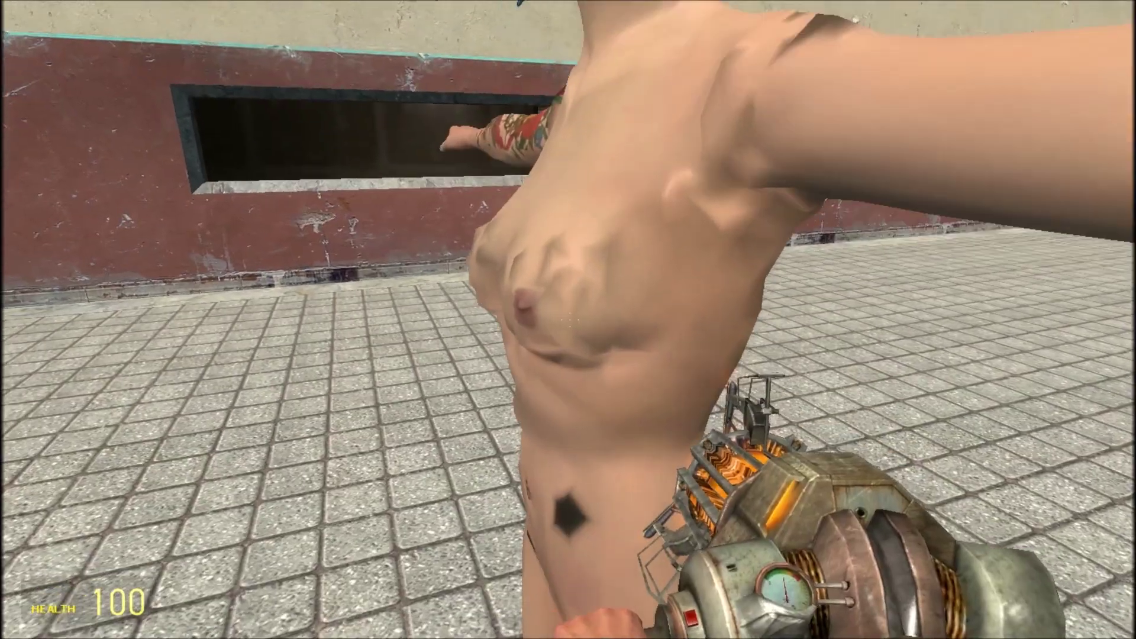
key(w)
key(d)
key(a)
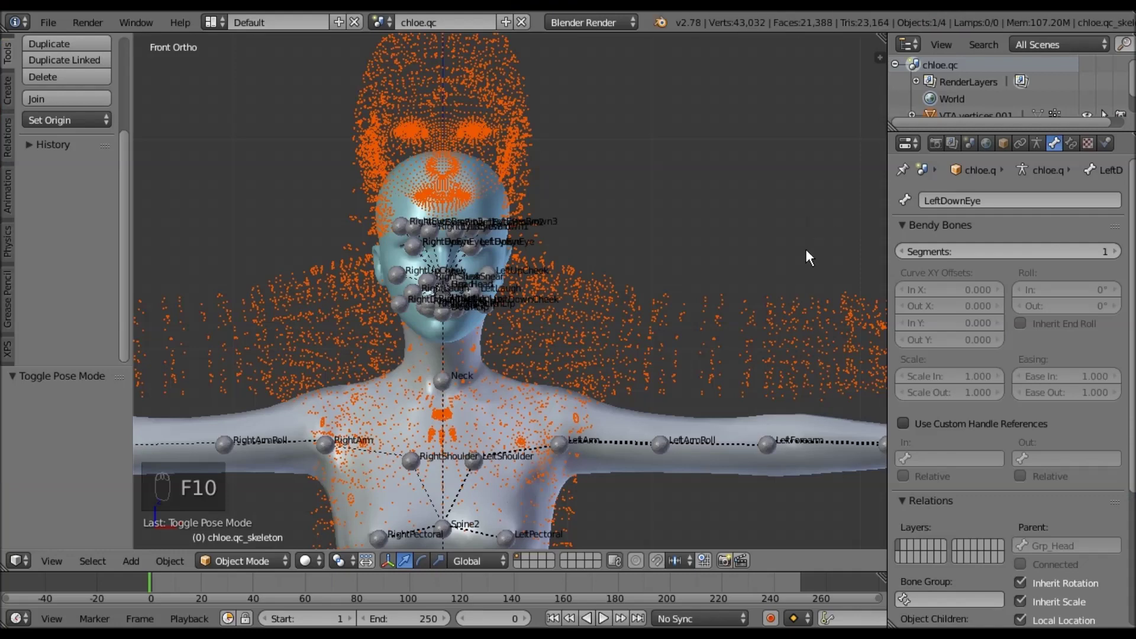
- Switch to Blender and compare the VTA vertices with Chloe's mesh and skeleton in the front view
scroll(805, 250, down, 5)
mouse_move(704, 420)
shift+middle_down()
mouse_move(717, 325)
mouse_move(732, 431)
mouse_move(723, 432)
shift+middle_up()
scroll(724, 390, up, 6)
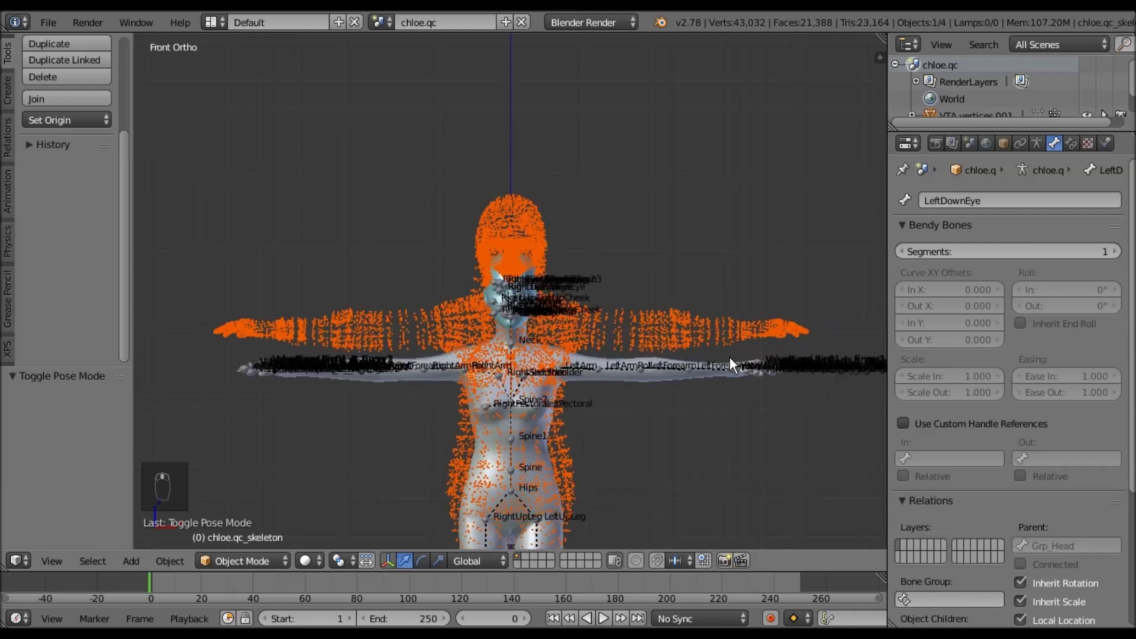
scroll(676, 372, down, 5)
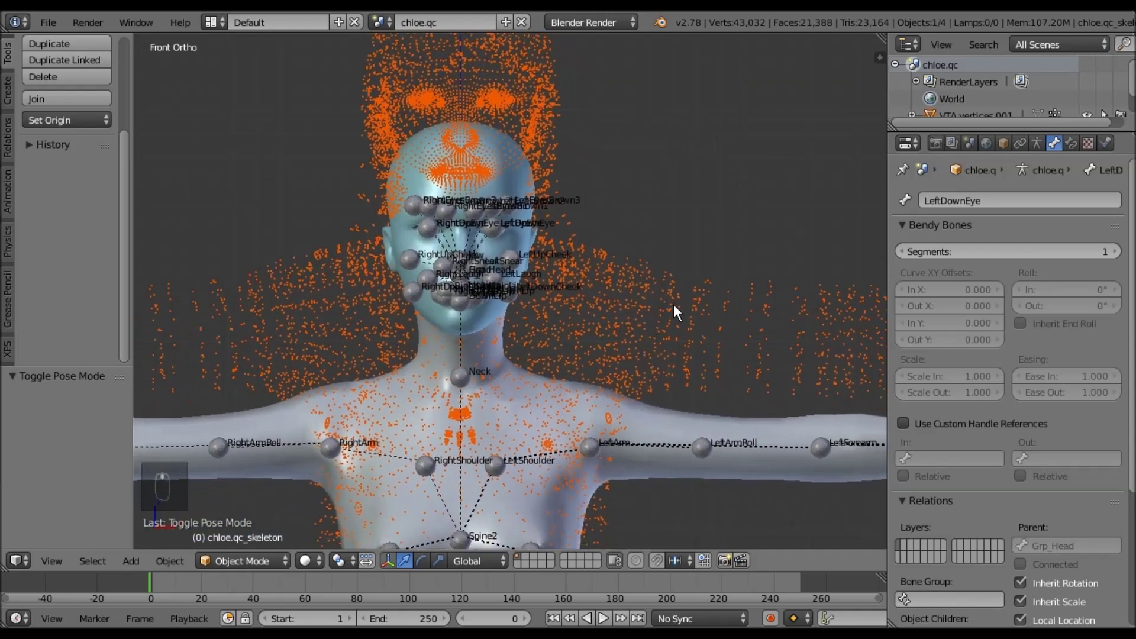
- Select the VTA vertices object and compare it with Chloe's full body and skeleton in the front view
shift+middle_drag(655, 420, 640, 394)
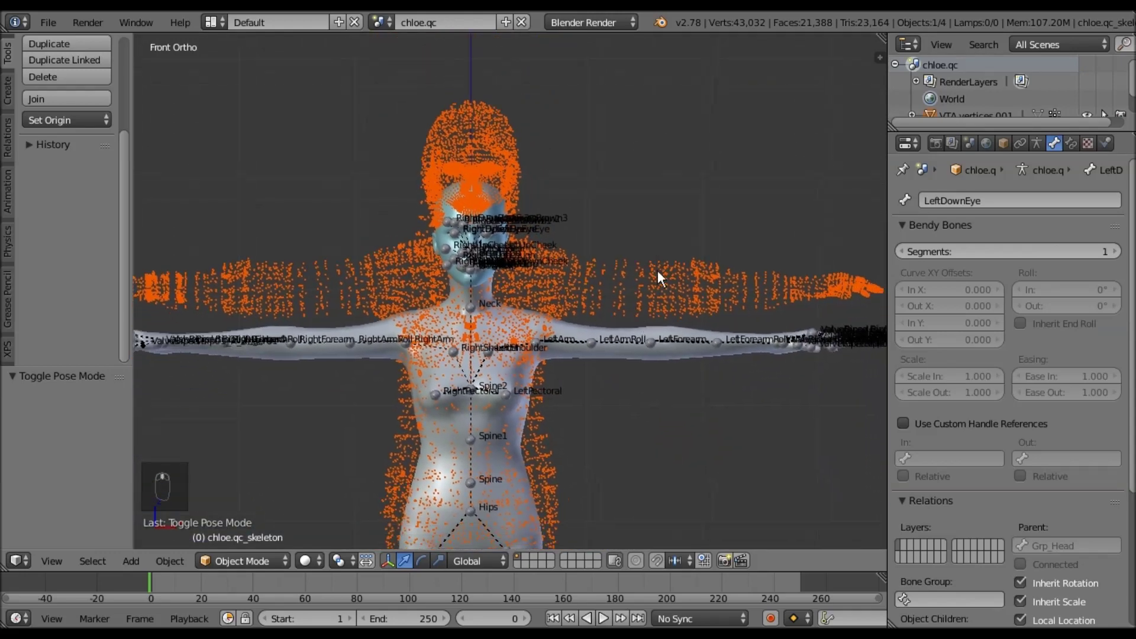
right_click(657, 271)
scroll(655, 355, down, 2)
shift+middle_drag(656, 329, 639, 172)
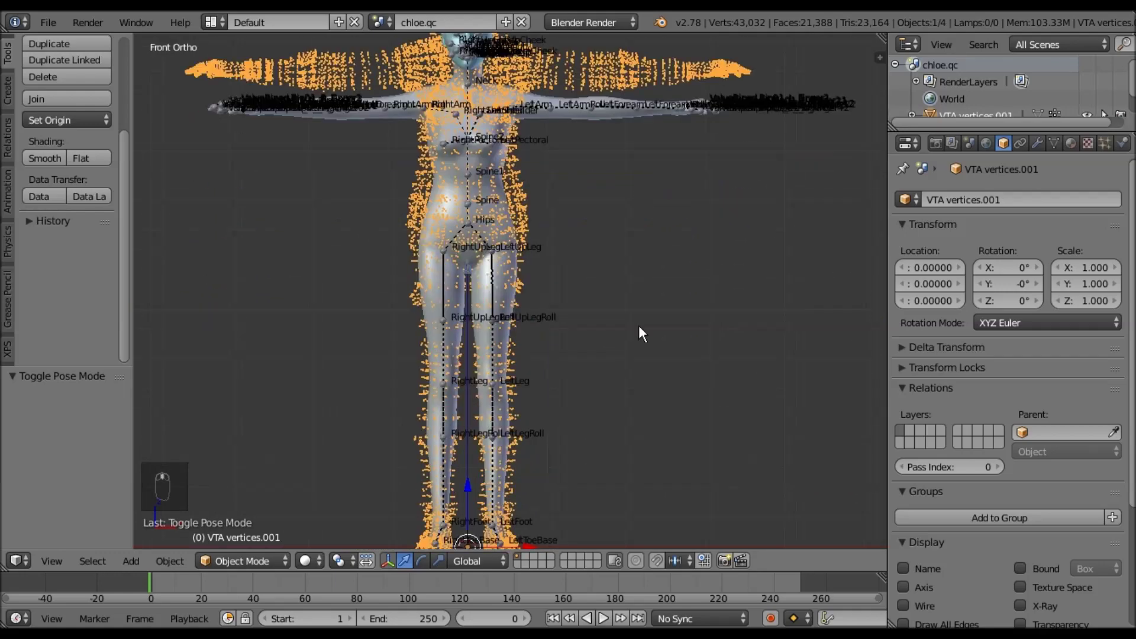
scroll(637, 449, down, 2)
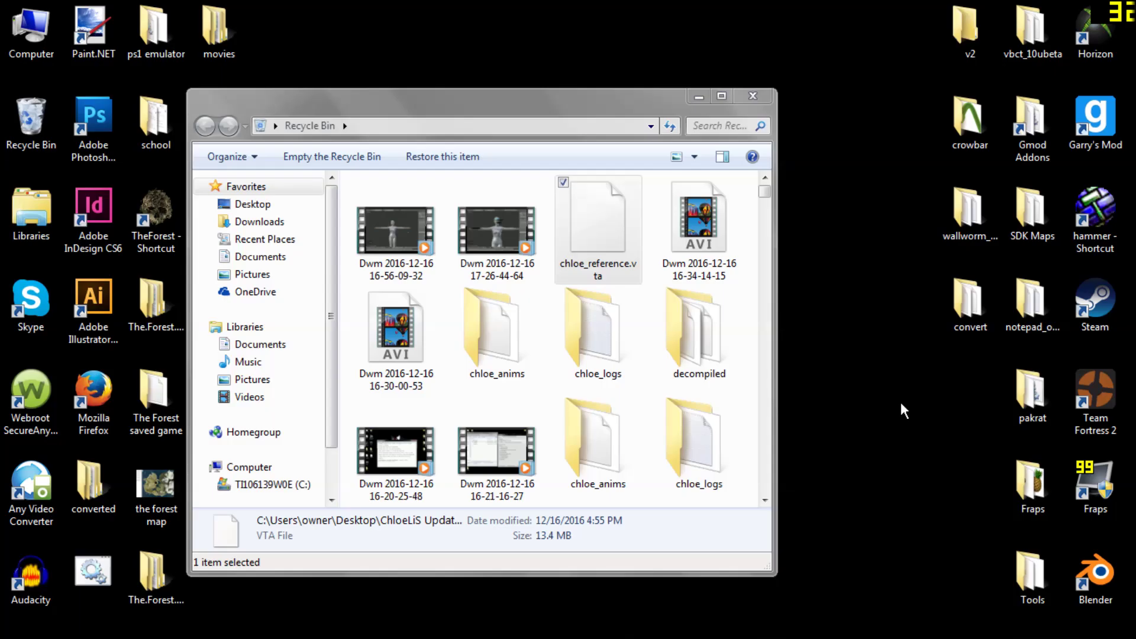
- Put Blender away, move chloe_reference.vta out of the Recycle Bin onto the desktop and close the bin
click(540, 628)
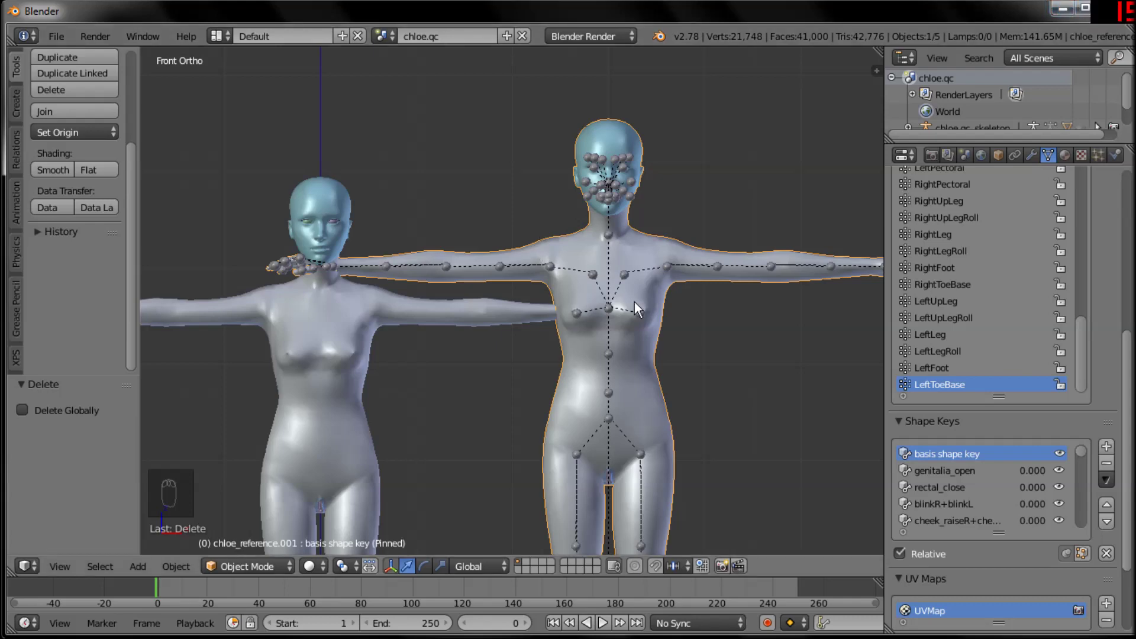
click(1063, 9)
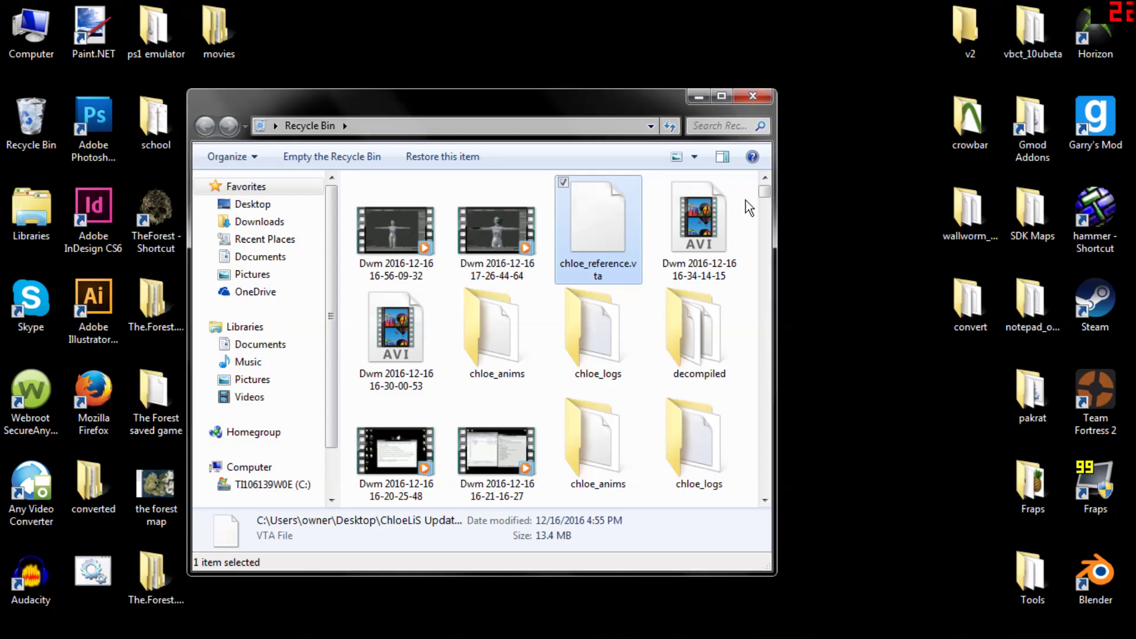
drag(584, 120, 470, 113)
drag(476, 210, 740, 293)
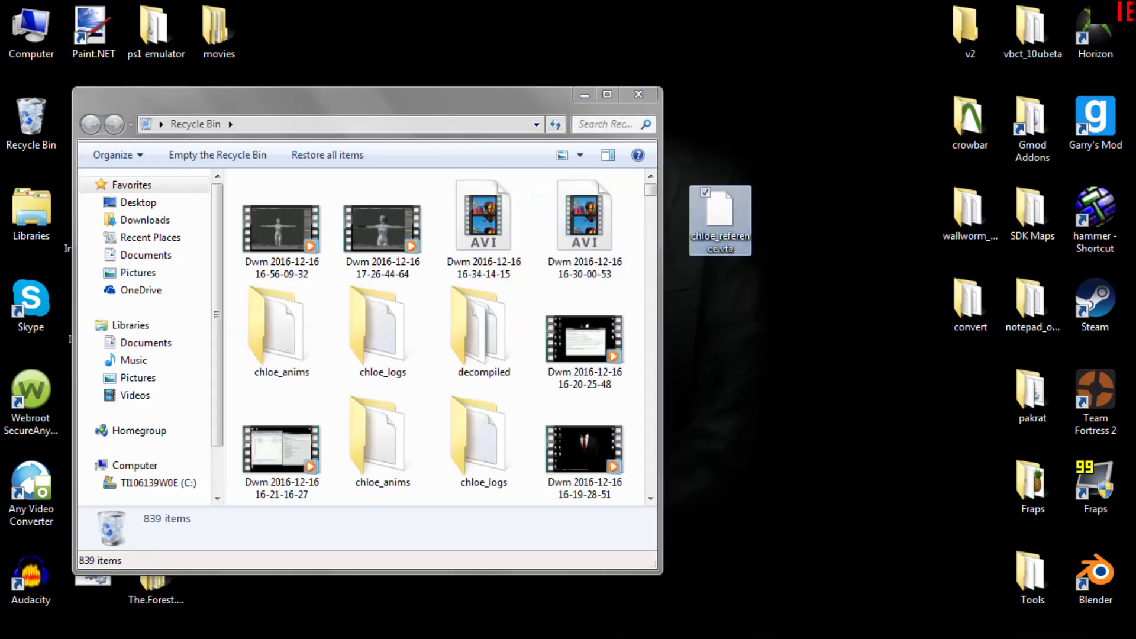
click(636, 94)
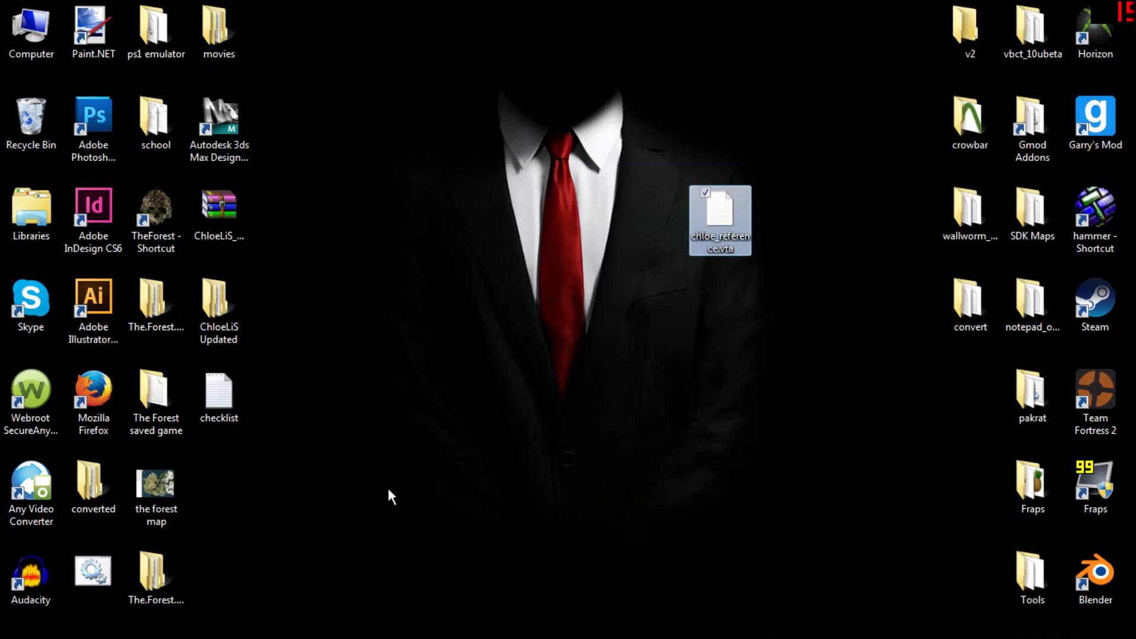
- Open the exported folder inside ChloeLiS Updated, under models, MMmallow, ChloeLiS and decompiled
mouse_move(503, 627)
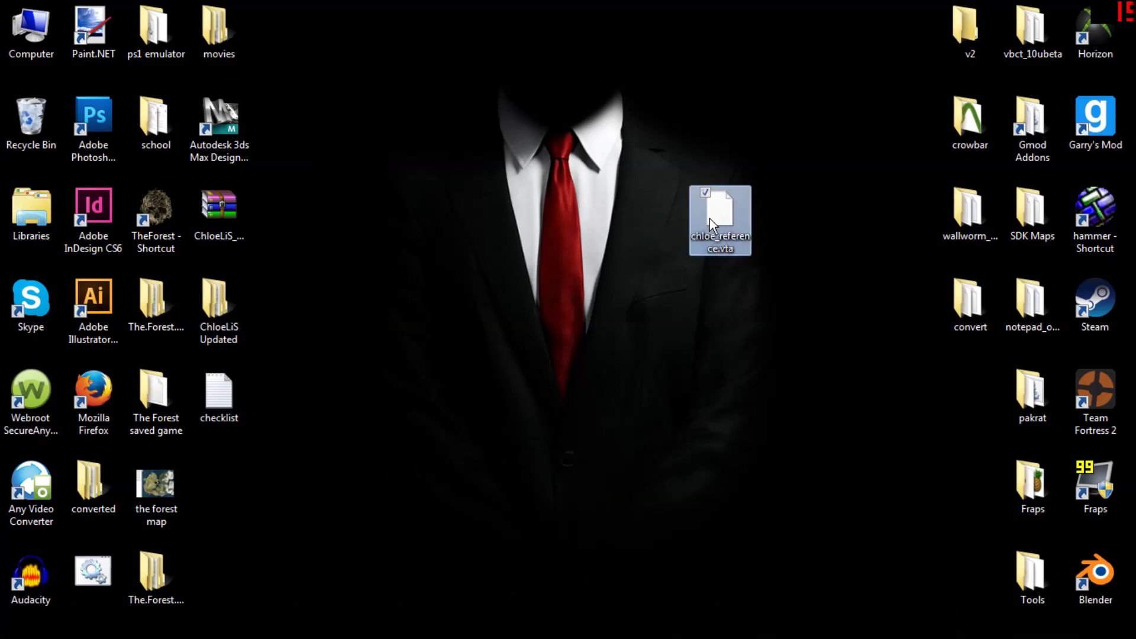
double_click(223, 303)
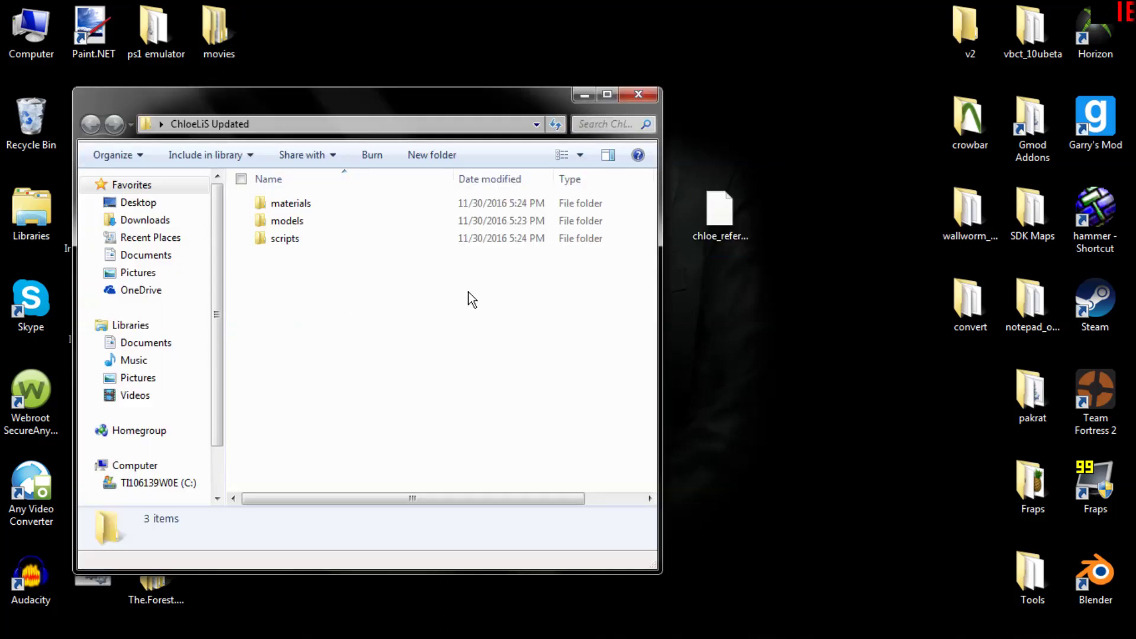
double_click(307, 219)
double_click(305, 208)
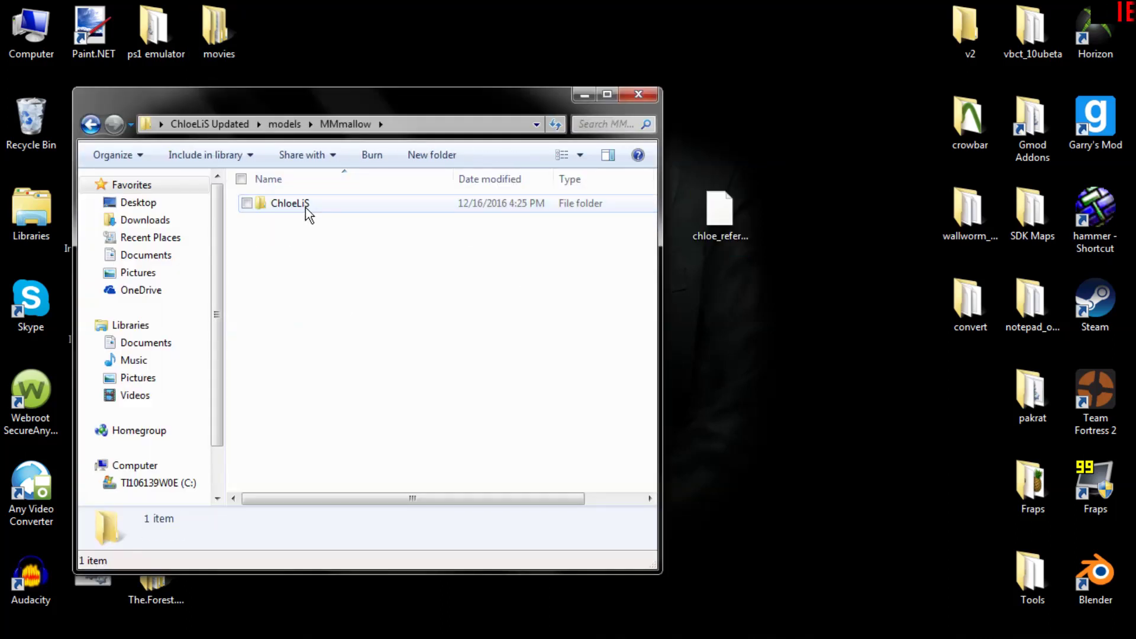
double_click(306, 208)
double_click(305, 208)
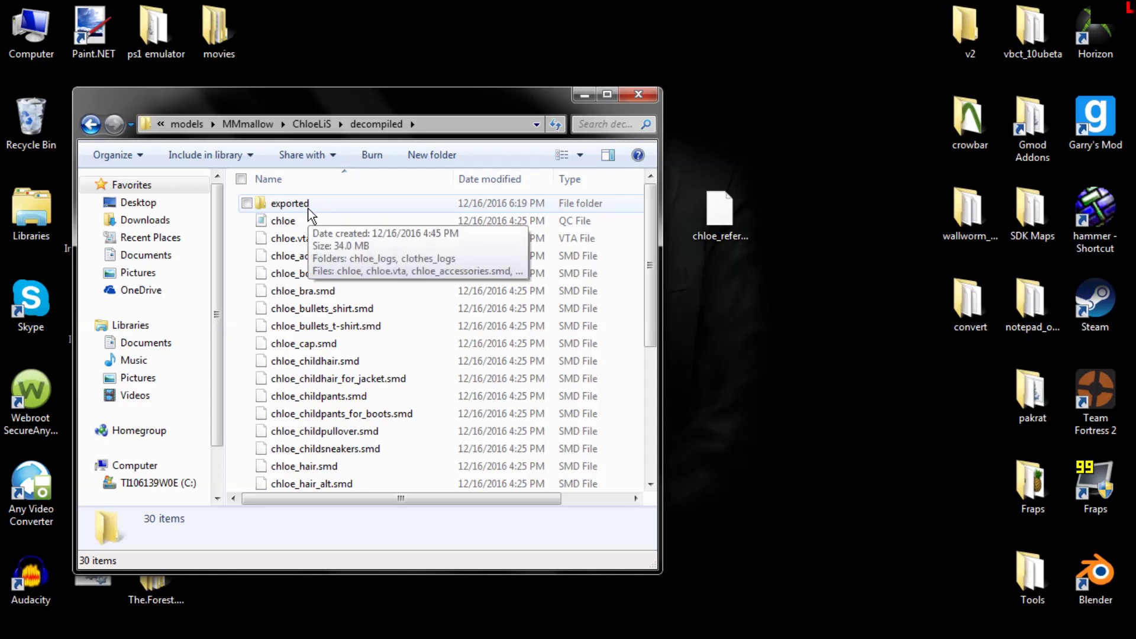
double_click(308, 211)
- Move chloe_reference.vta from the desktop into the exported folder, replacing the file of the same name
click(710, 196)
drag(698, 242, 317, 311)
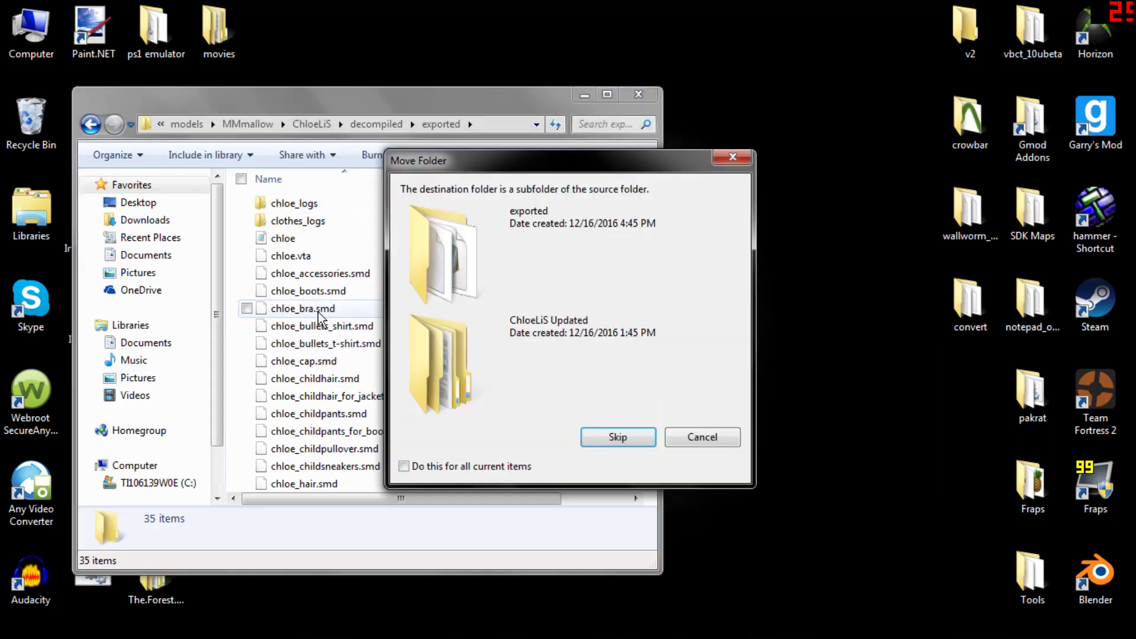
click(619, 437)
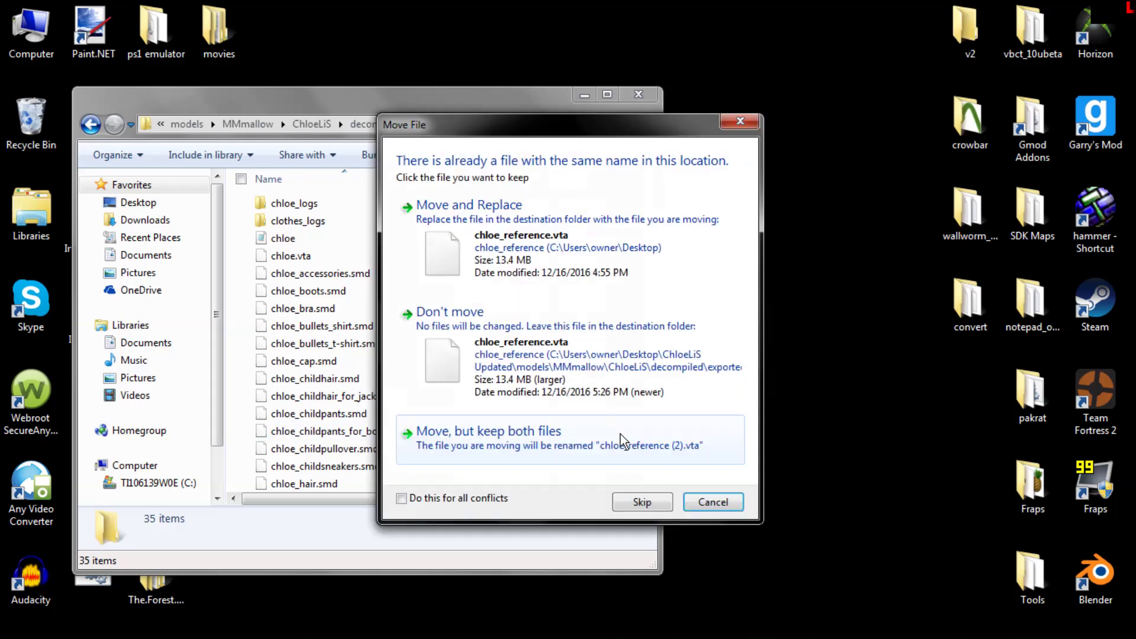
click(538, 264)
- Bring up Crowbar and load the chloe QC file from the exported folder for compiling
mouse_move(540, 624)
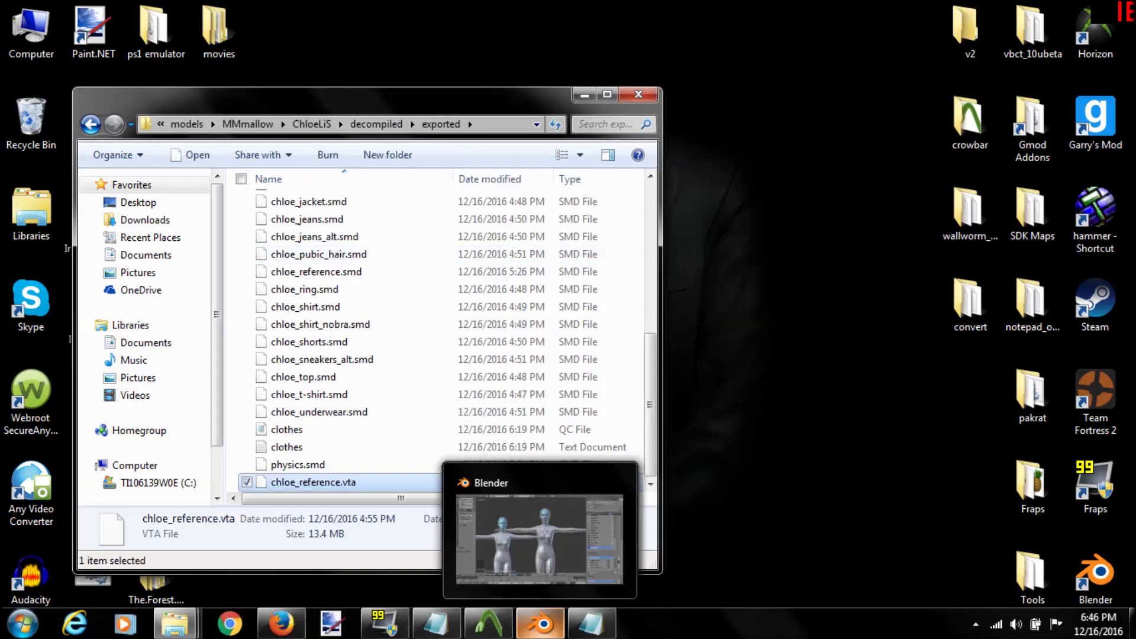
mouse_move(494, 625)
click(482, 569)
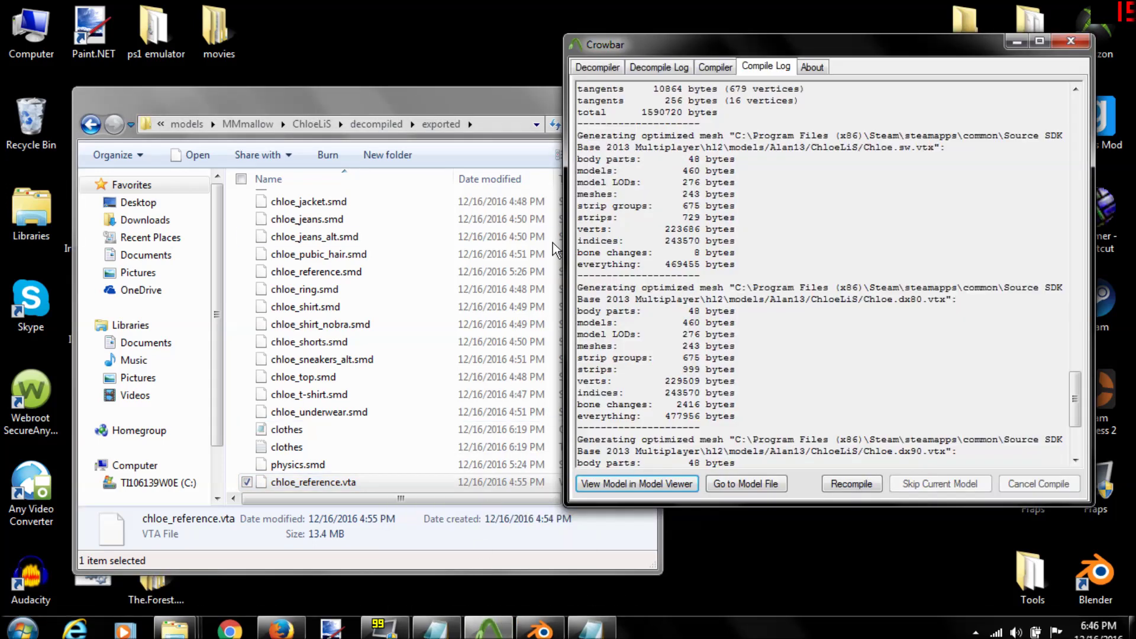
click(554, 253)
scroll(473, 296, up, 7)
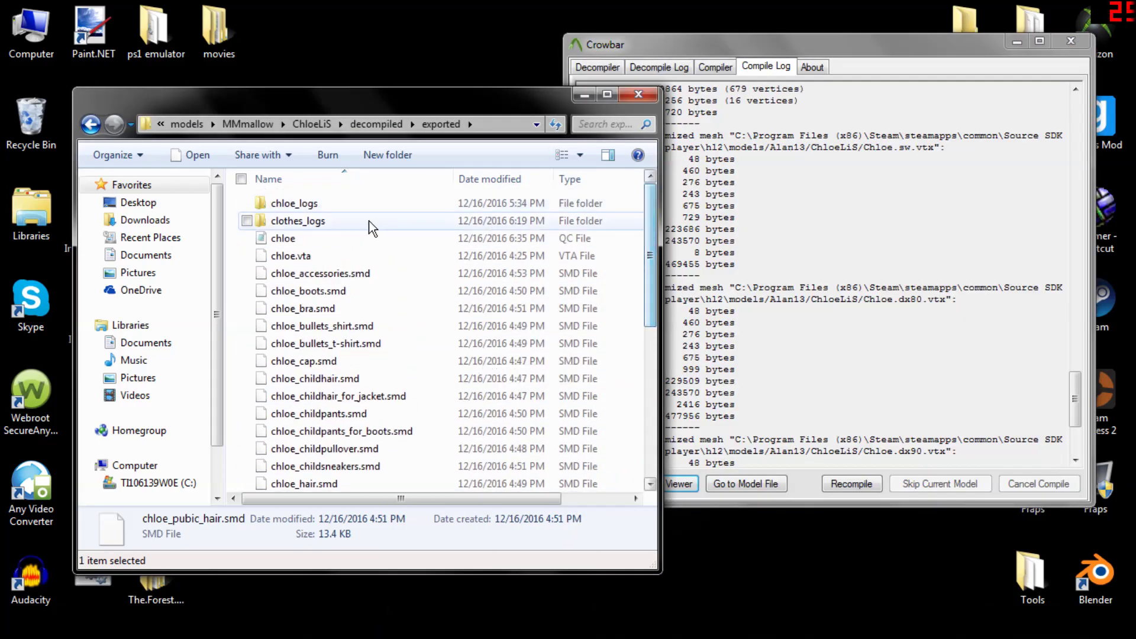
click(300, 239)
drag(301, 239, 817, 273)
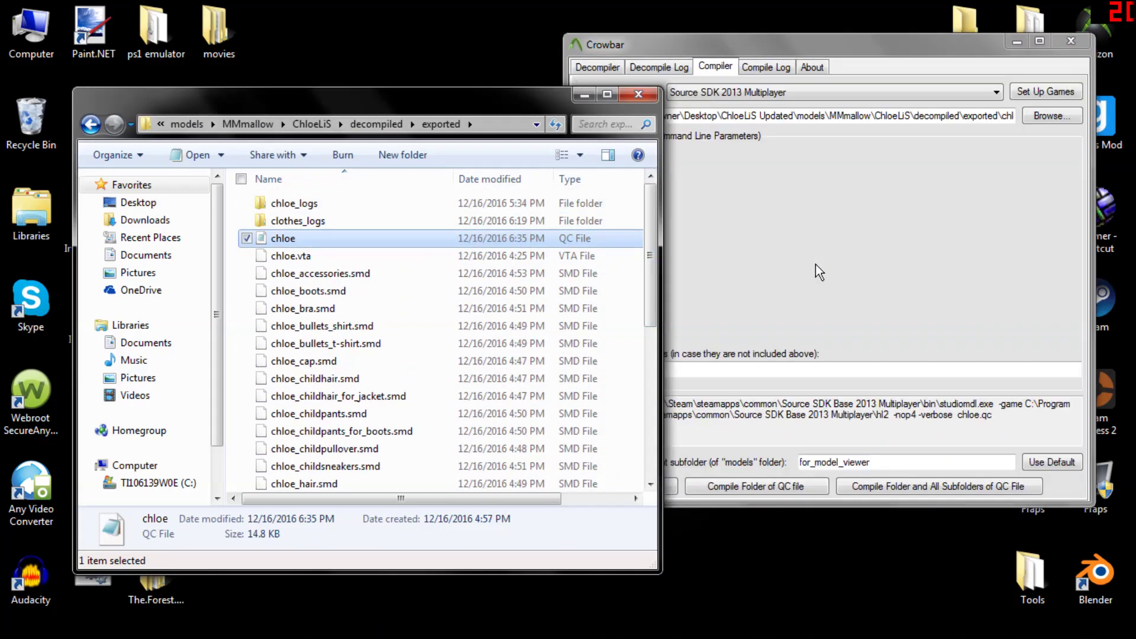
- Open the chloe QC file in Notepad and paste in the flex definitions that use the chloe_reference.vta flexfile
click(413, 328)
drag(651, 274, 653, 467)
click(339, 483)
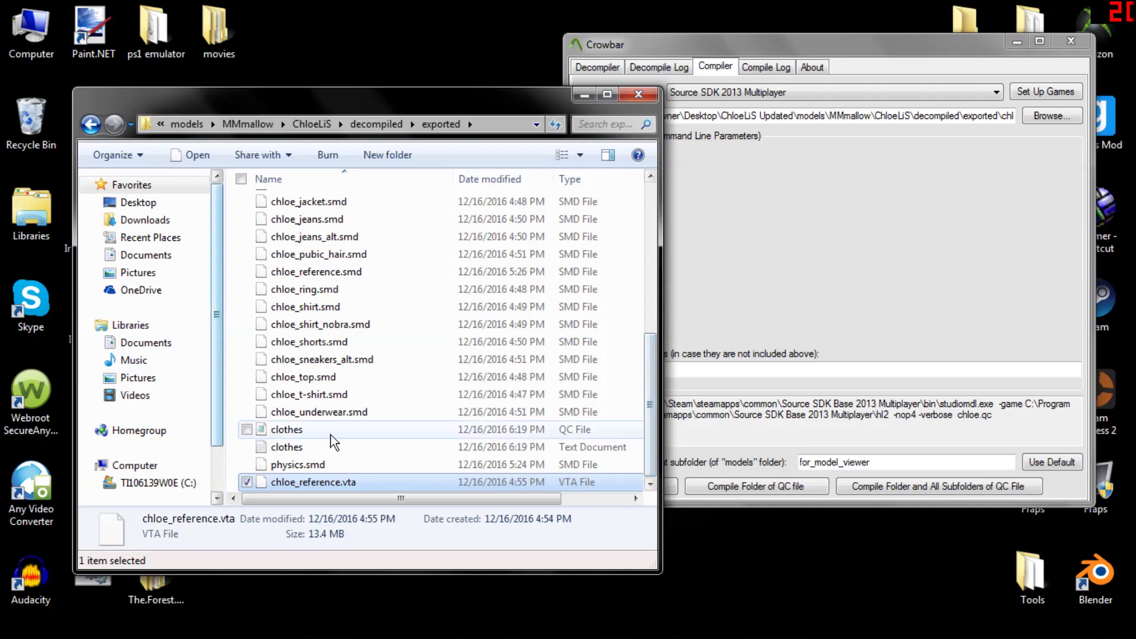
scroll(484, 408, up, 6)
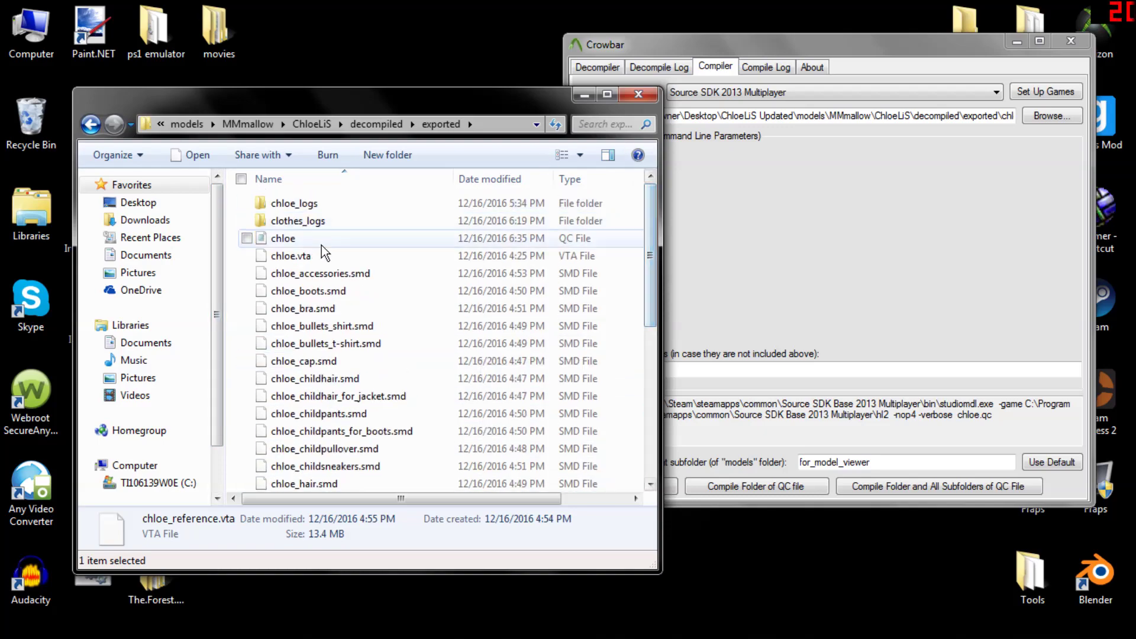
double_click(484, 239)
click(439, 330)
key(ctrl+v)
drag(791, 380, 791, 238)
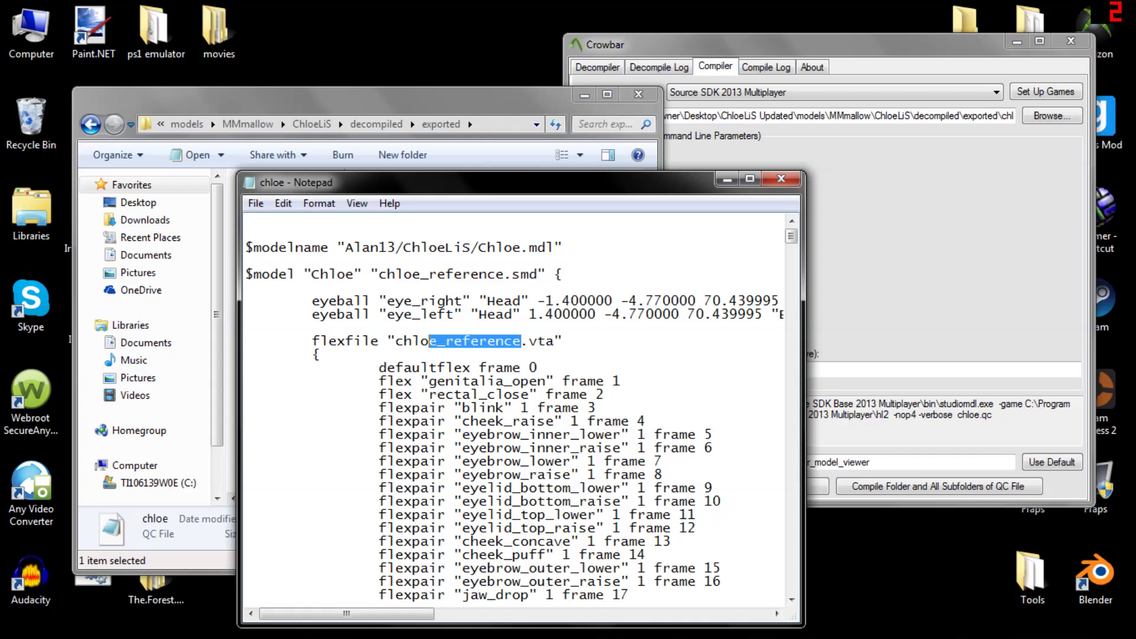
- Check the flex definitions down to the end of the chloe QC file, save it and close Notepad
click(467, 354)
drag(549, 187, 627, 103)
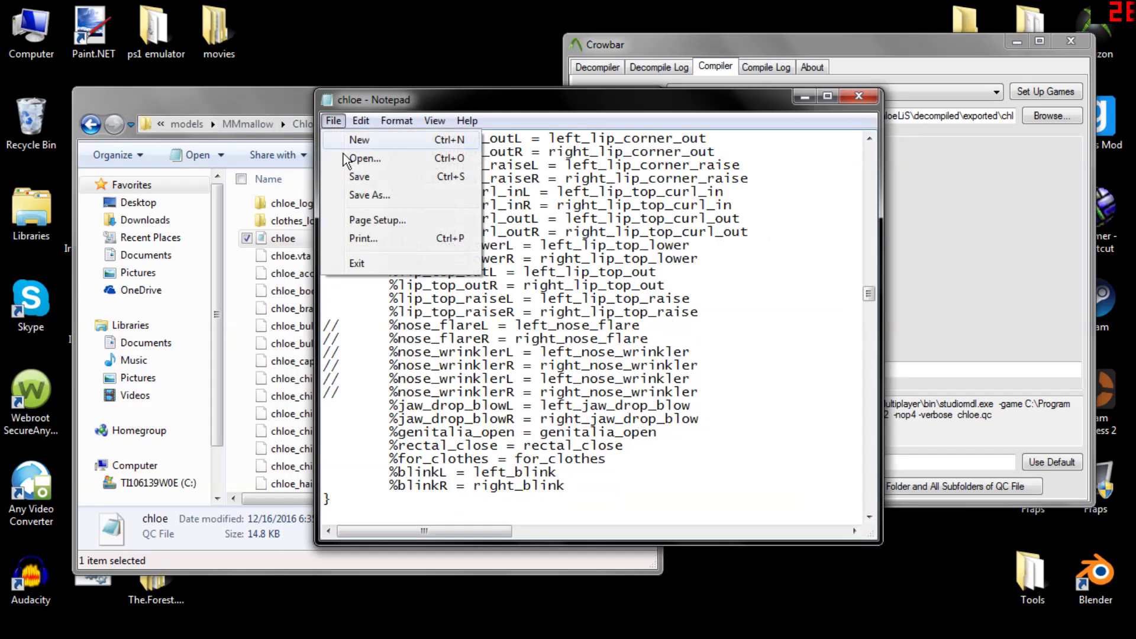
click(355, 178)
scroll(876, 300, down, 2)
drag(875, 300, 876, 100)
click(857, 97)
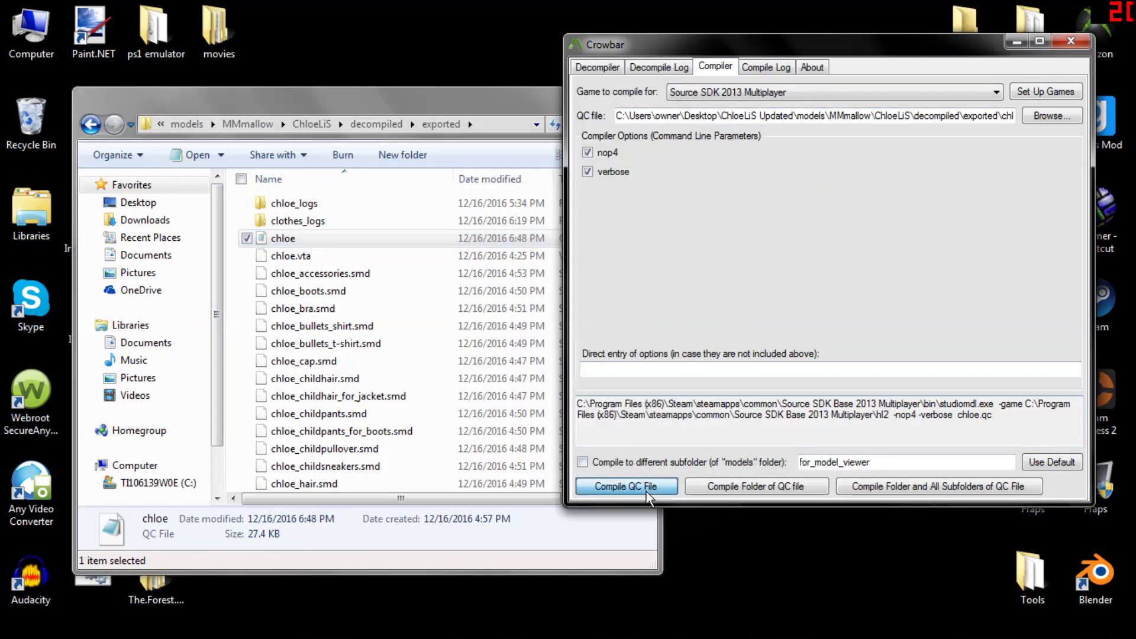
- Compile the chloe QC file in Crowbar and inspect the compiled model in the model viewer from several angles
click(649, 486)
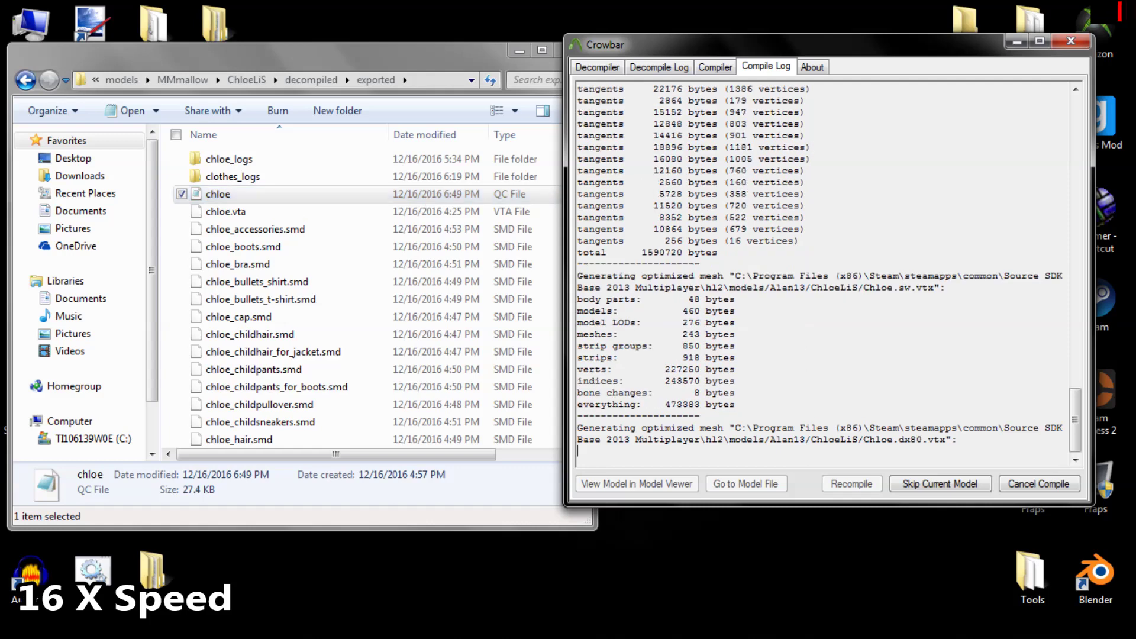
click(676, 482)
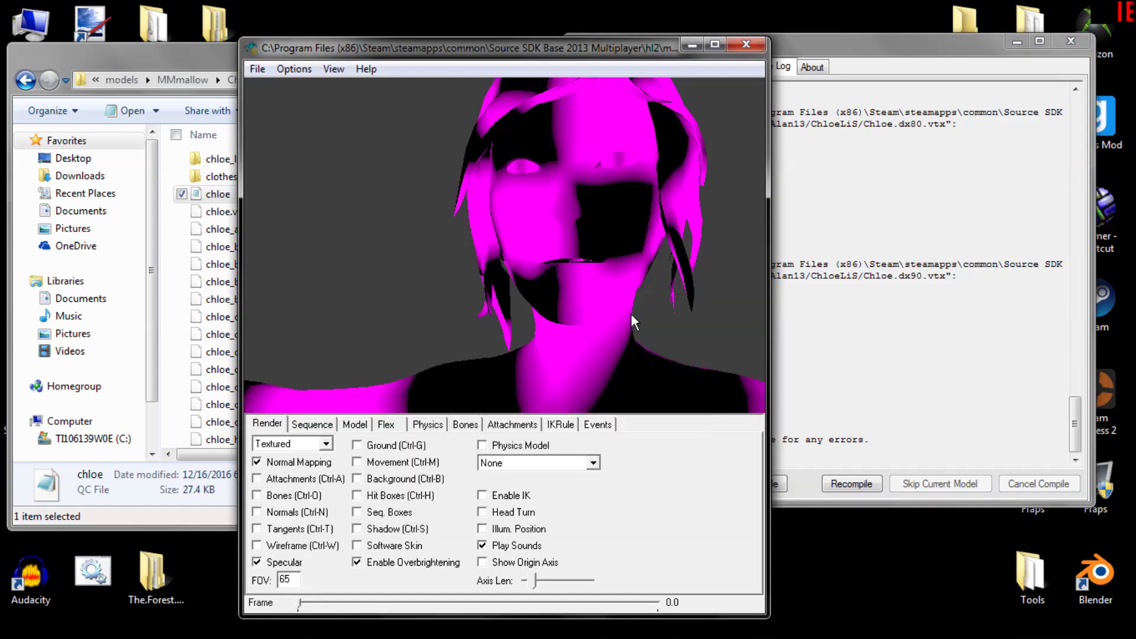
right_drag(624, 263, 621, 305)
drag(623, 313, 478, 318)
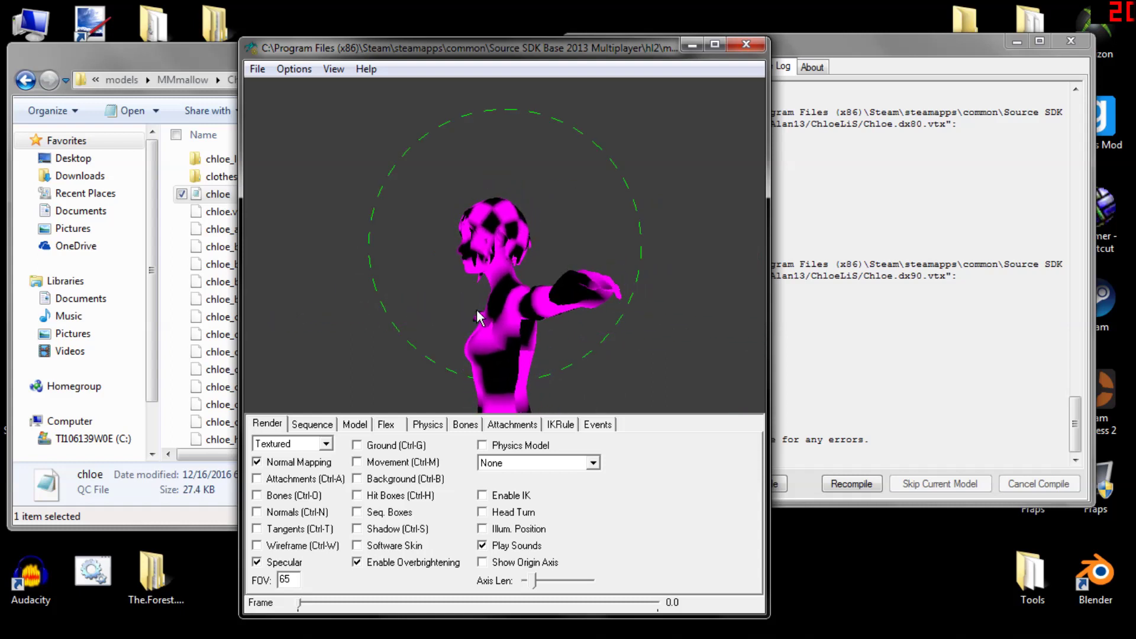
middle_drag(485, 321, 485, 313)
right_drag(485, 313, 481, 292)
mouse_move(482, 293)
mouse_down()
mouse_move(602, 289)
mouse_move(558, 297)
mouse_move(568, 207)
mouse_move(497, 232)
mouse_move(473, 272)
mouse_up()
- Test several lip and jaw flexes on Chloe's face in the model viewer, then close the viewer
click(386, 424)
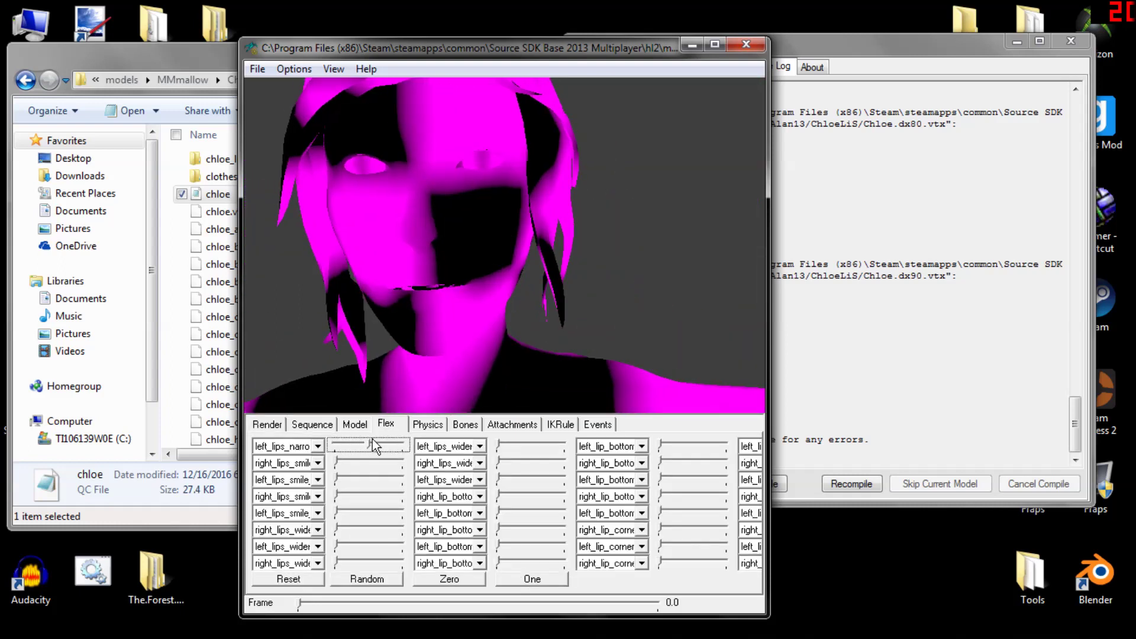
click(335, 480)
click(661, 443)
drag(772, 371, 1078, 370)
right_drag(896, 259, 896, 268)
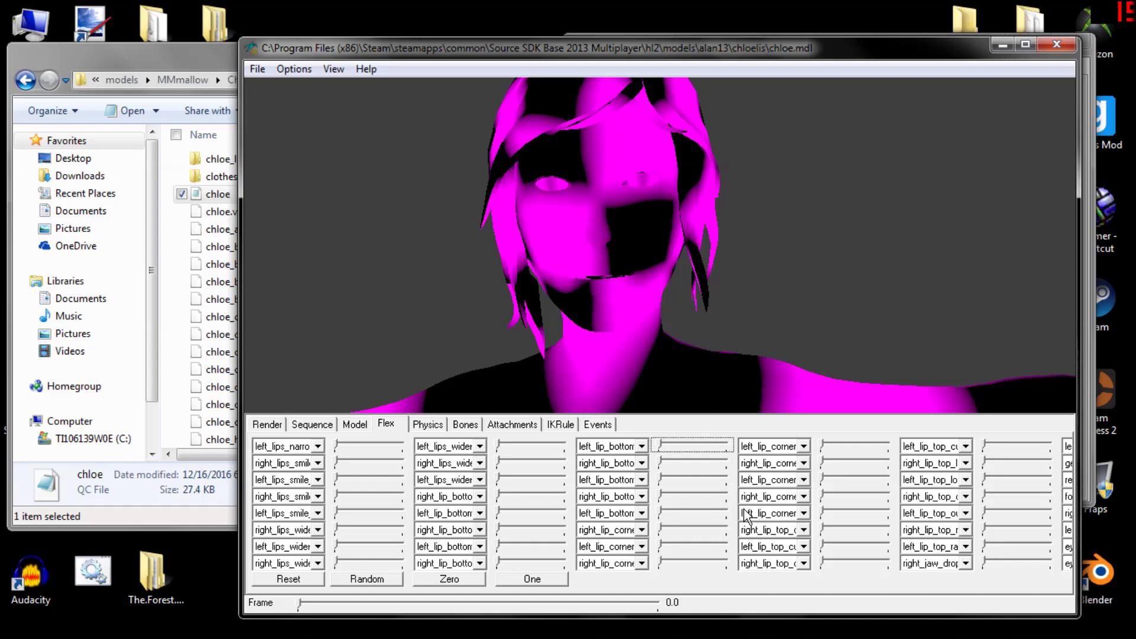
drag(586, 532, 715, 521)
right_drag(744, 283, 743, 259)
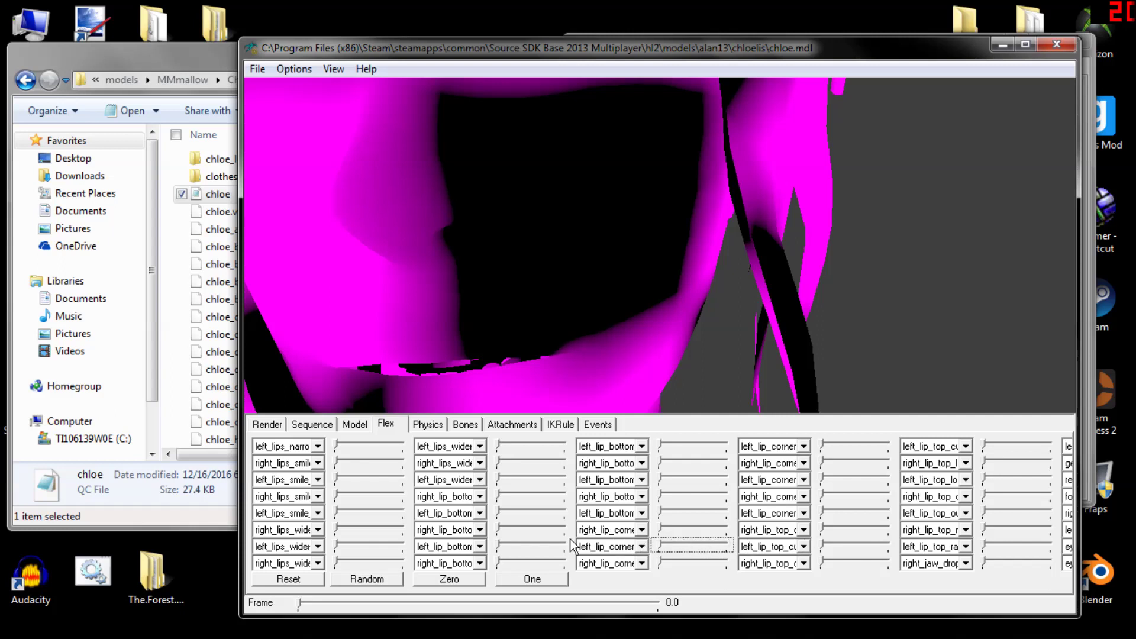
right_drag(695, 223, 697, 229)
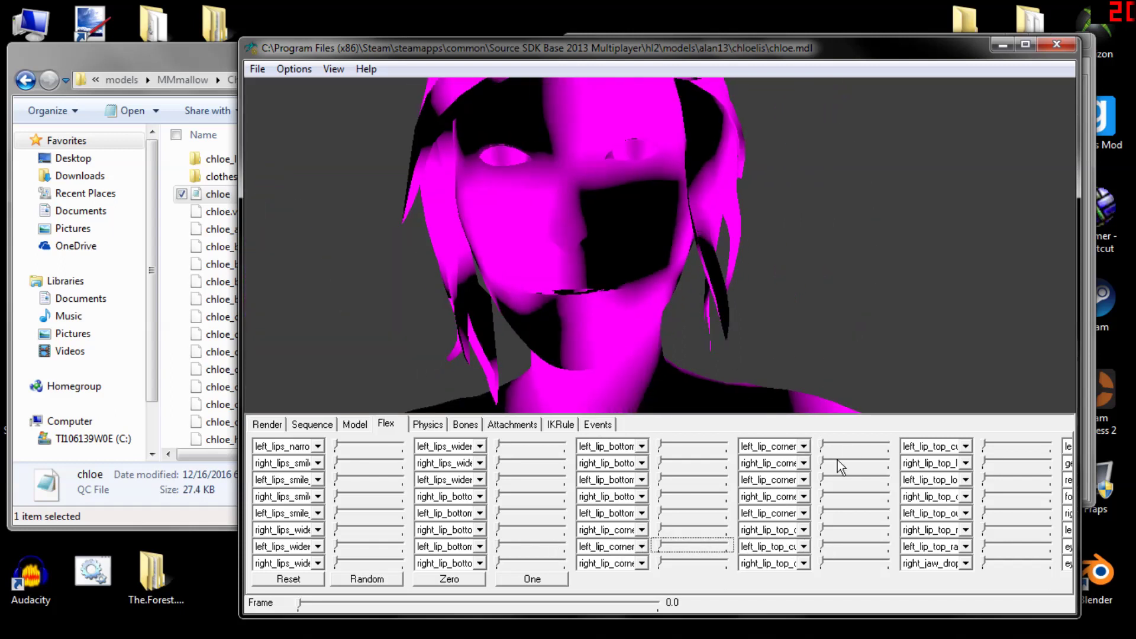
drag(983, 560, 962, 503)
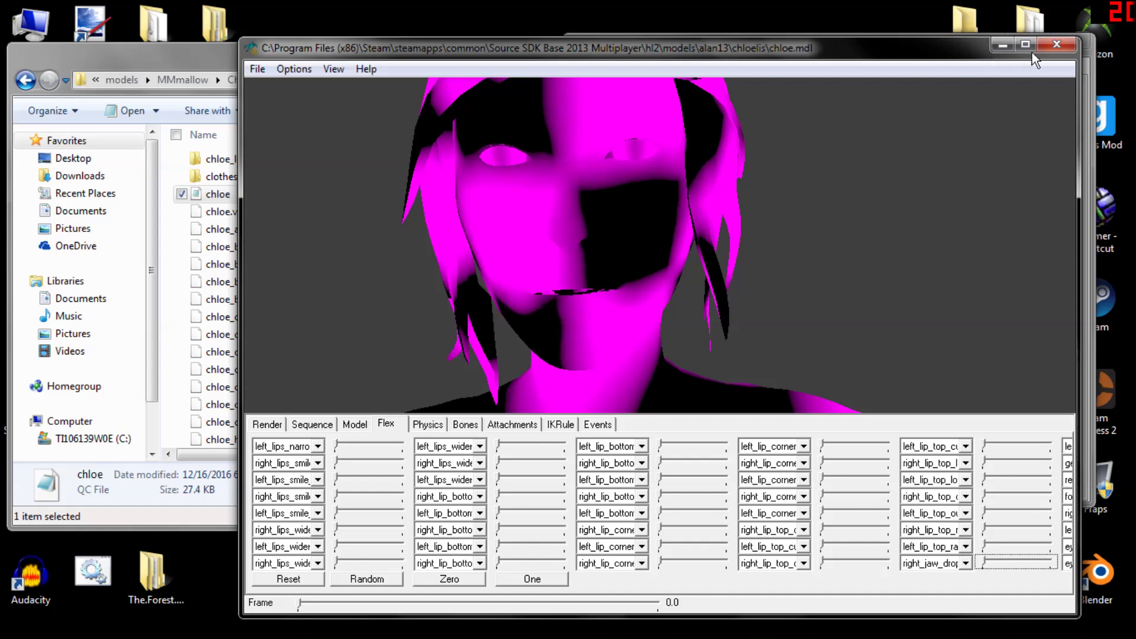
click(1046, 46)
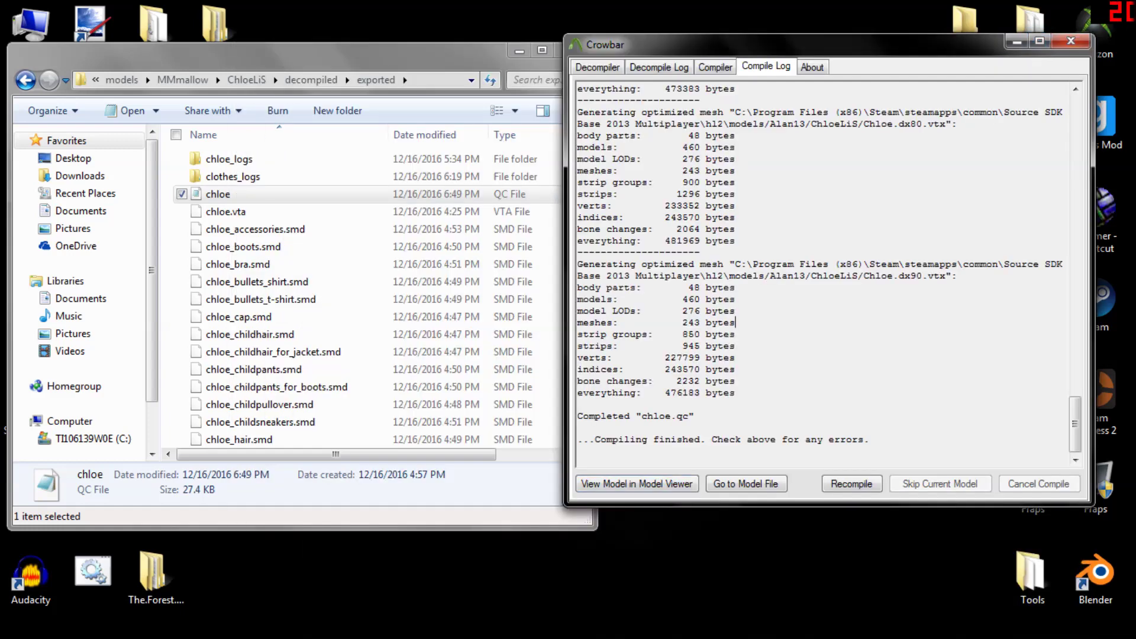
- Open the folder of the compiled Chloe model from Crowbar, minimize Crowbar and select all the model files
click(450, 51)
mouse_move(450, 52)
mouse_down()
mouse_move(512, 84)
mouse_move(459, 62)
mouse_move(467, 87)
mouse_move(459, 44)
mouse_up()
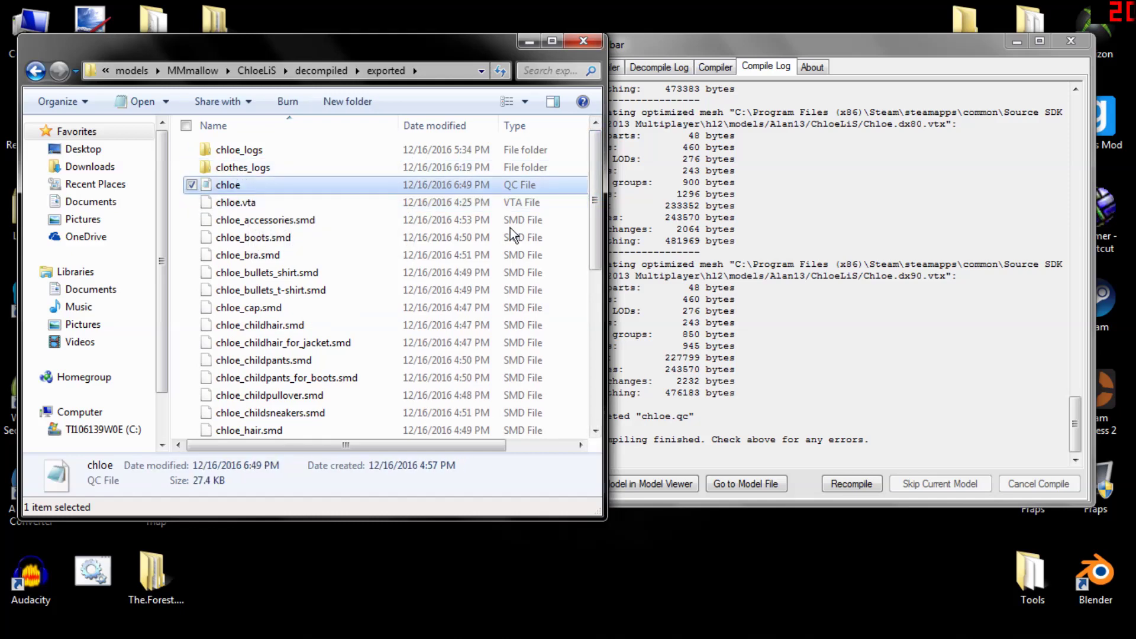
click(736, 322)
drag(825, 47, 826, 56)
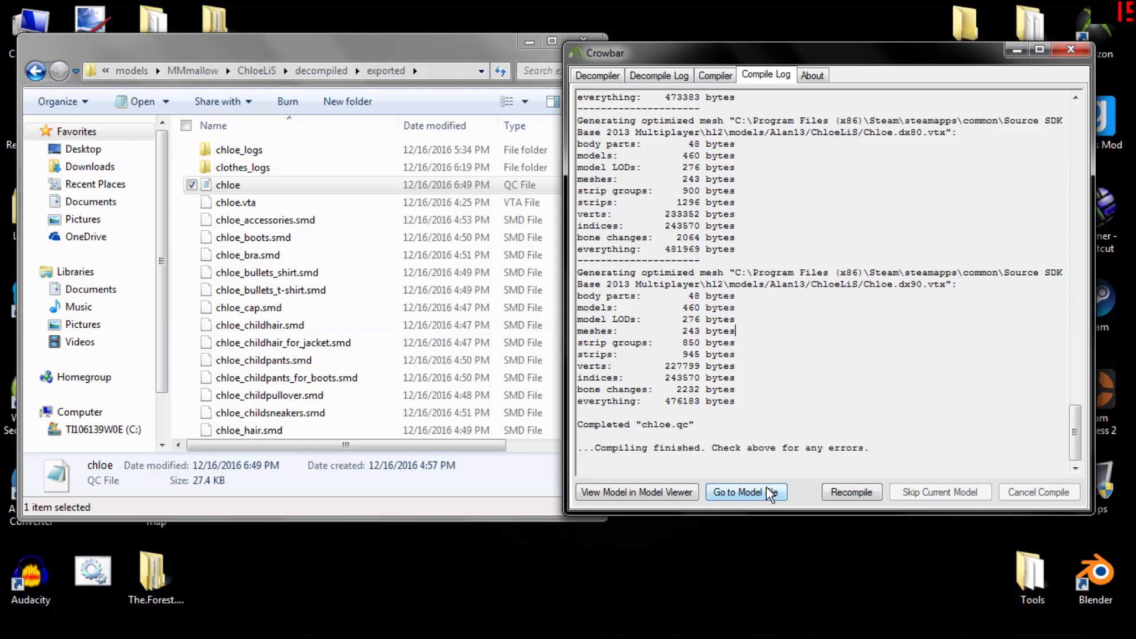
click(745, 491)
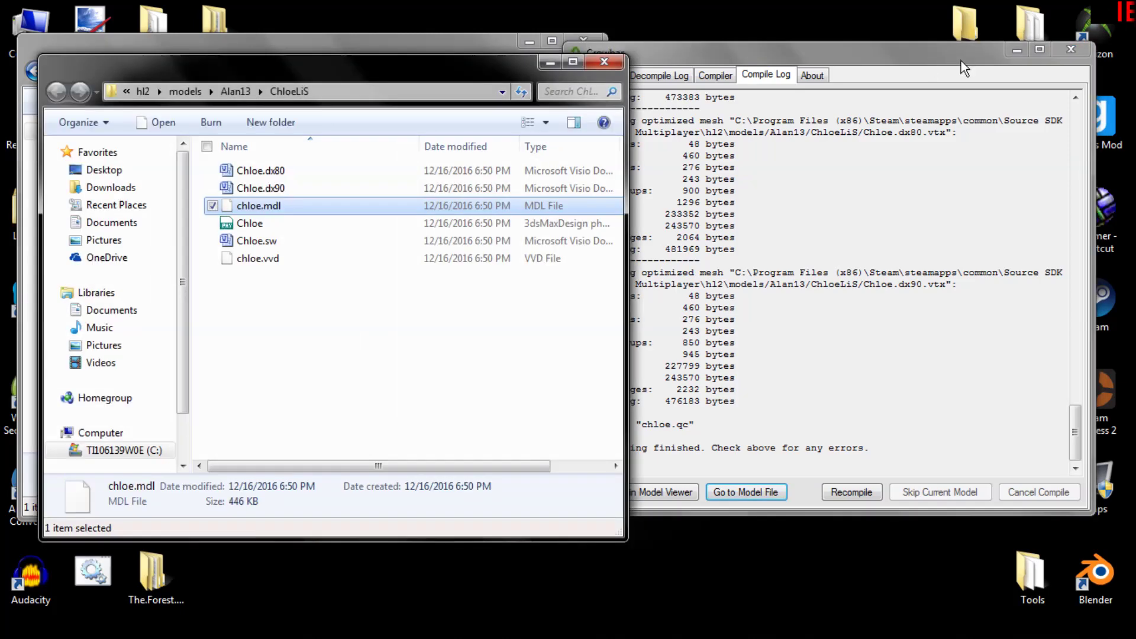
click(1015, 52)
drag(458, 363, 331, 165)
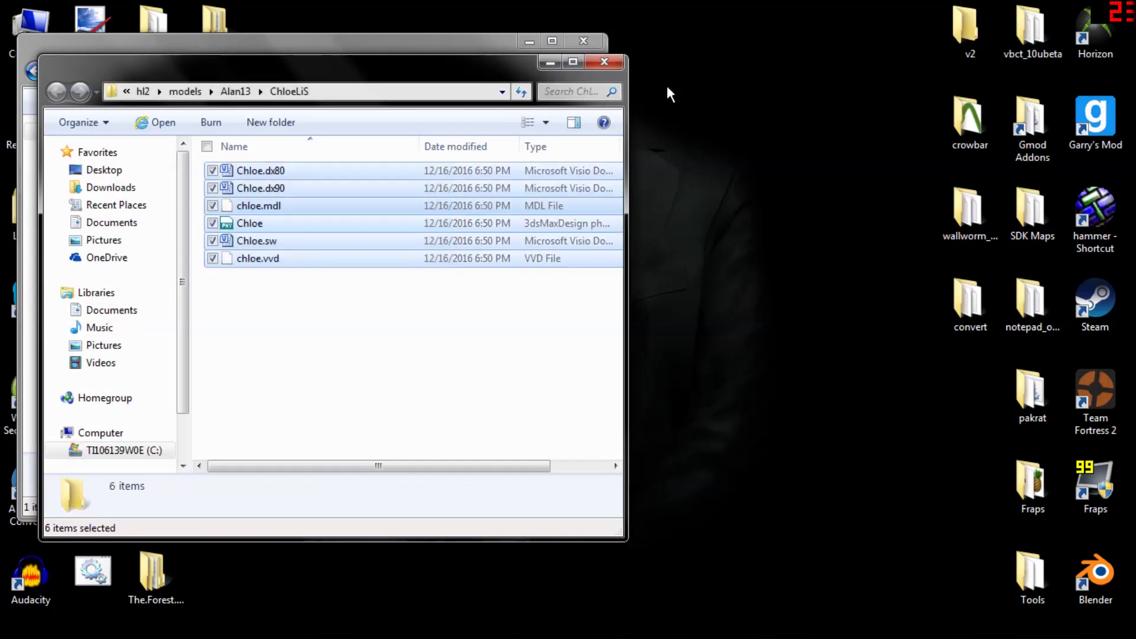
- Move the selected files into the Garry's Mod models\Alan13\ChloeLiS folder, replacing every file with the same name
double_click(1033, 123)
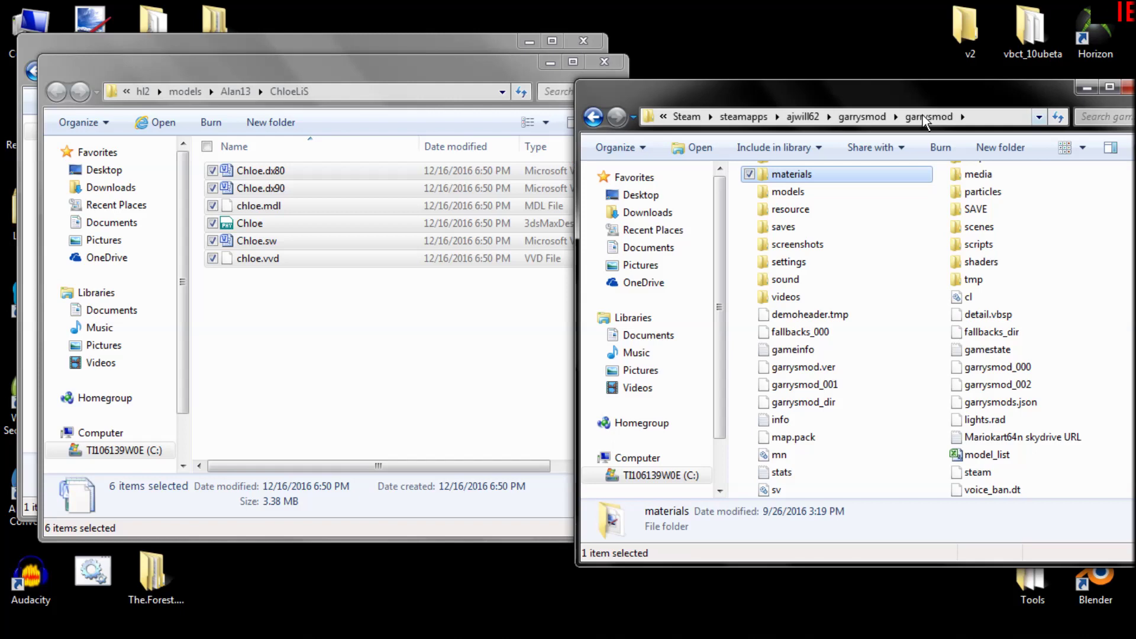
double_click(804, 198)
double_click(796, 220)
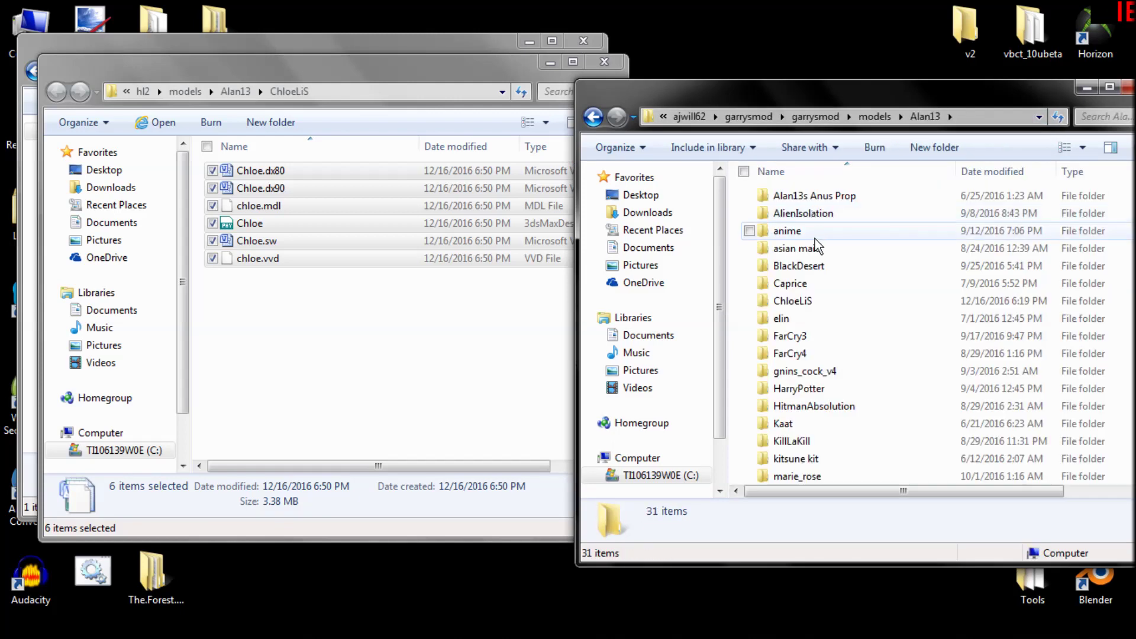
double_click(799, 301)
drag(481, 335, 329, 107)
drag(276, 189, 926, 324)
click(402, 510)
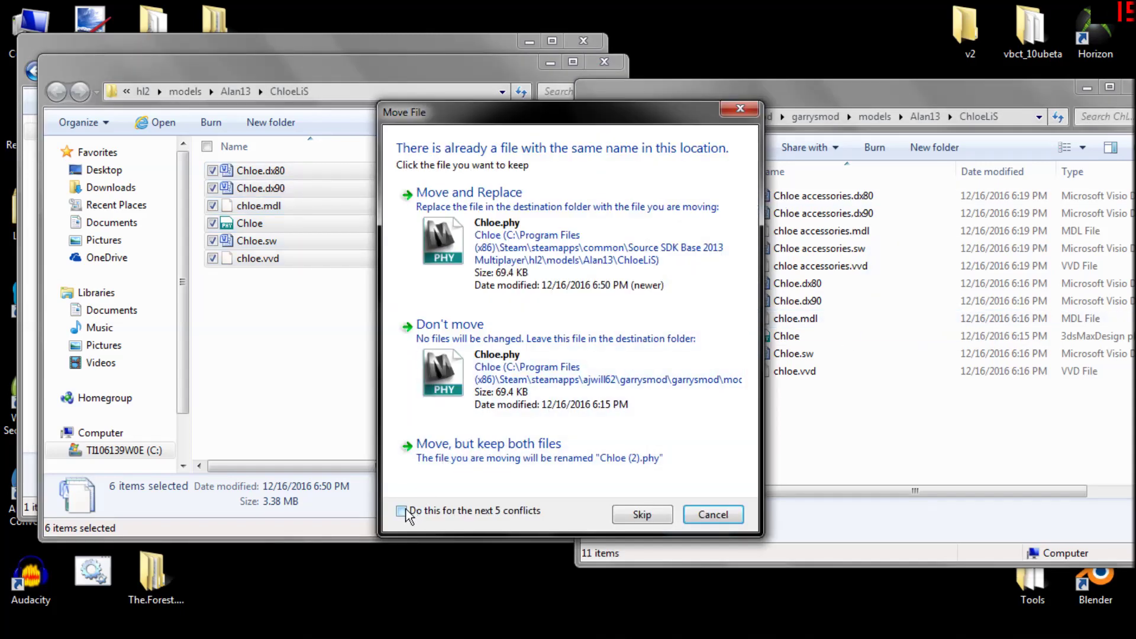
click(510, 291)
- Close all the open Explorer windows and switch to Garry's Mod
drag(915, 99, 752, 121)
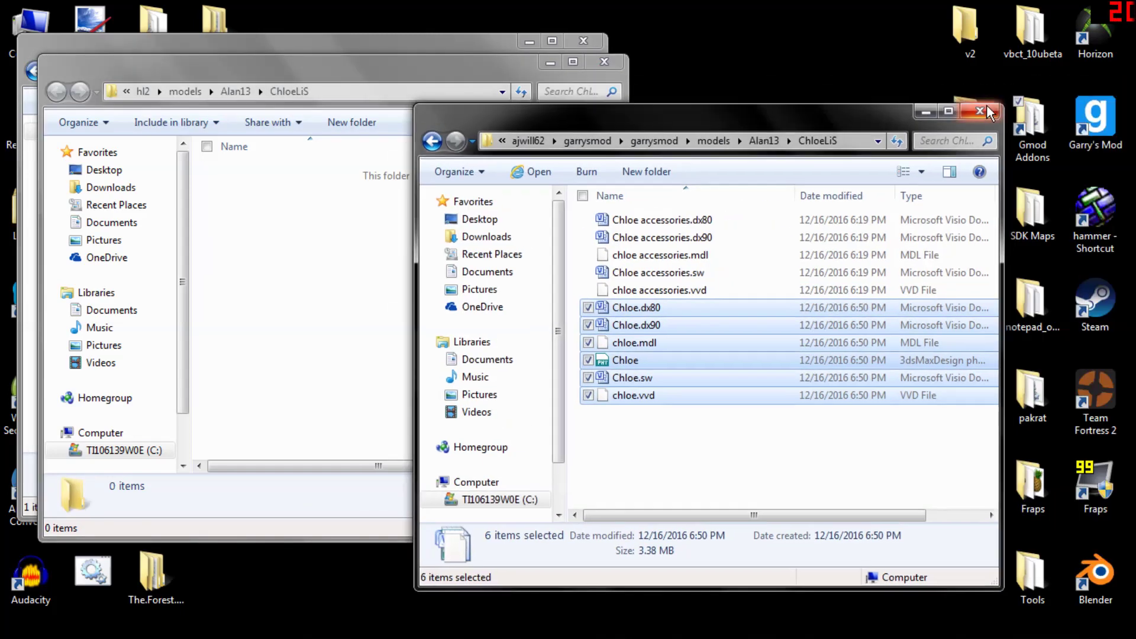
click(979, 110)
click(604, 61)
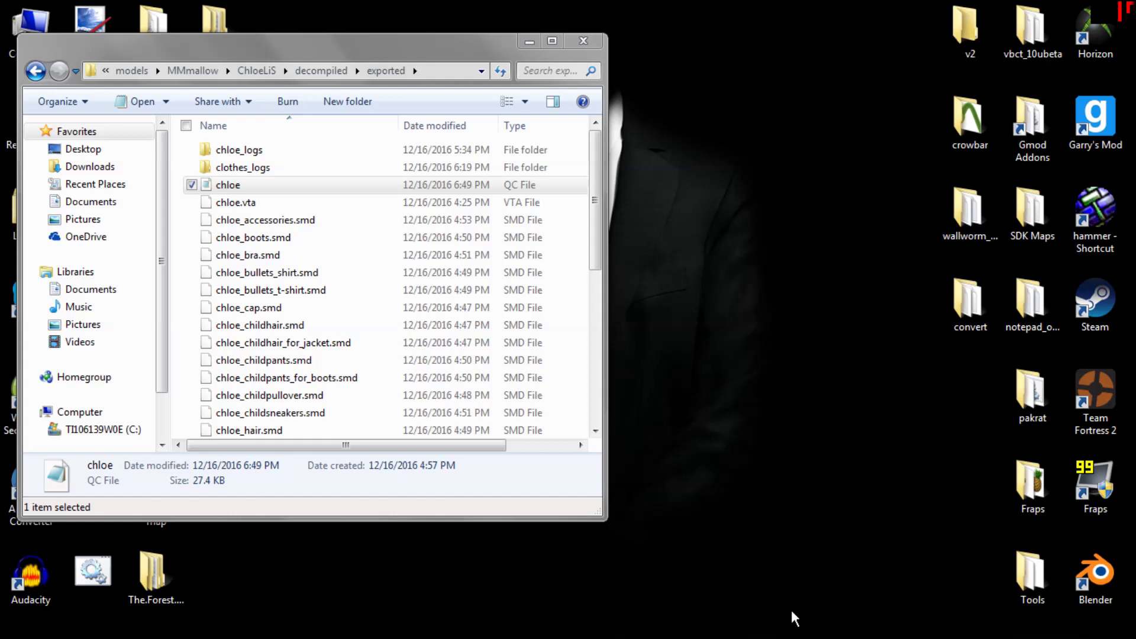
click(595, 41)
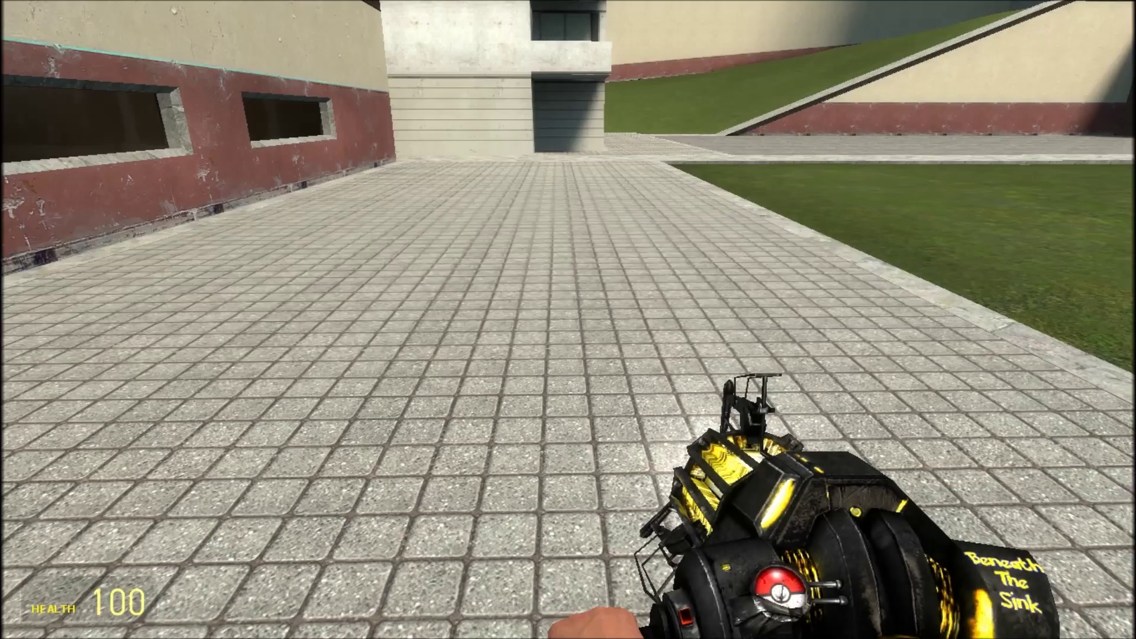
- Spawn the Chloe model from the Alan13 > ChloeLiS folder in the Garry's Mod spawnlist
click(568, 323)
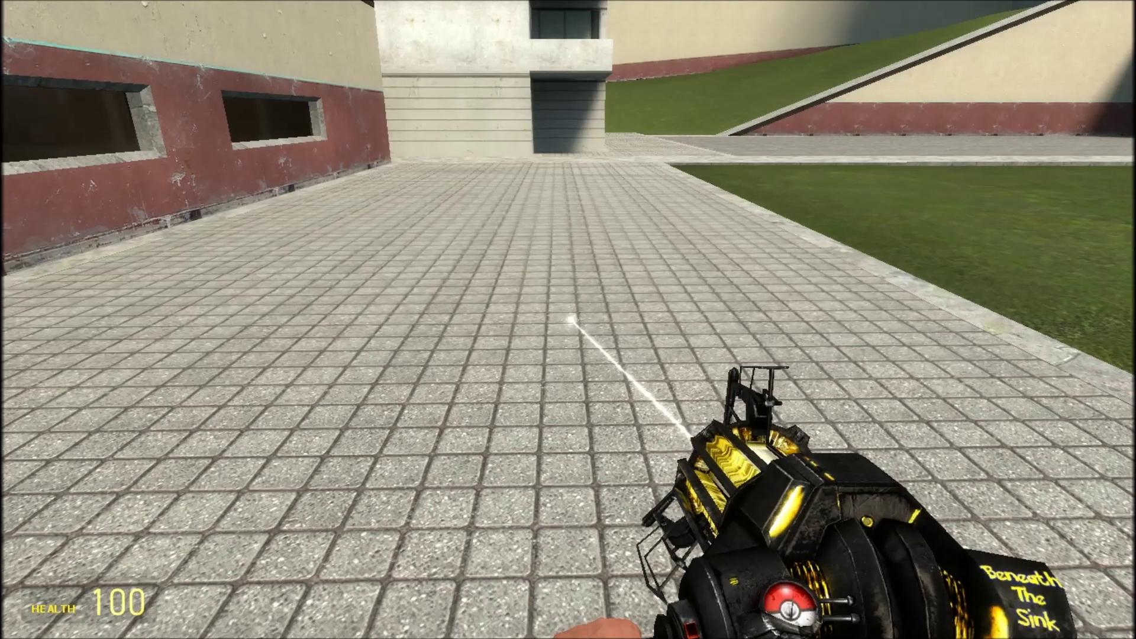
key(q)
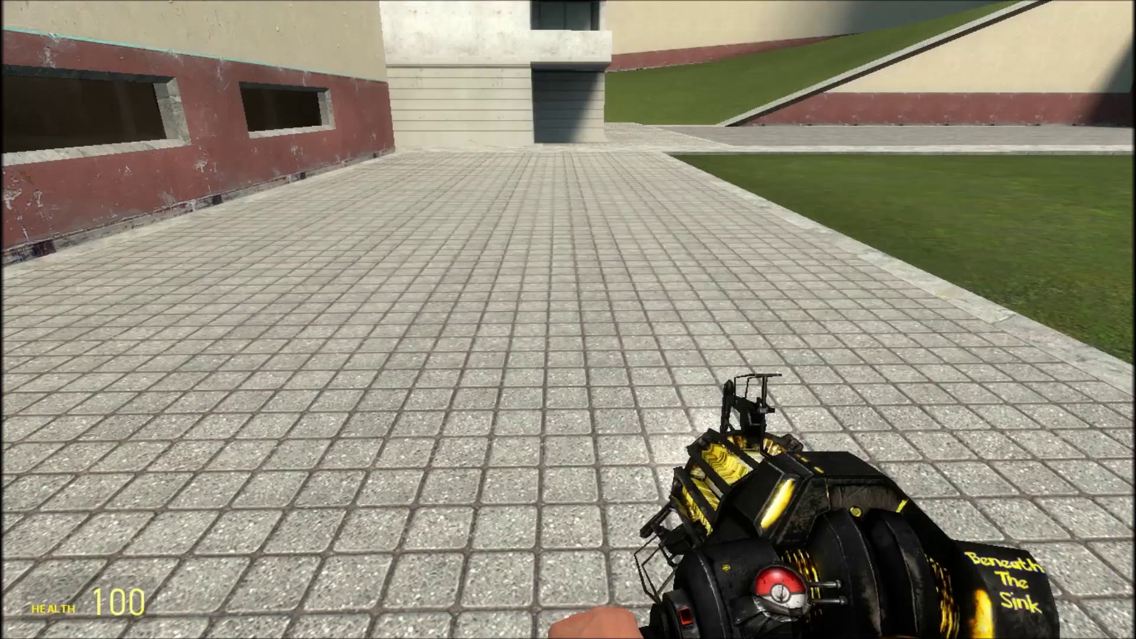
key(q)
drag(189, 168, 204, 245)
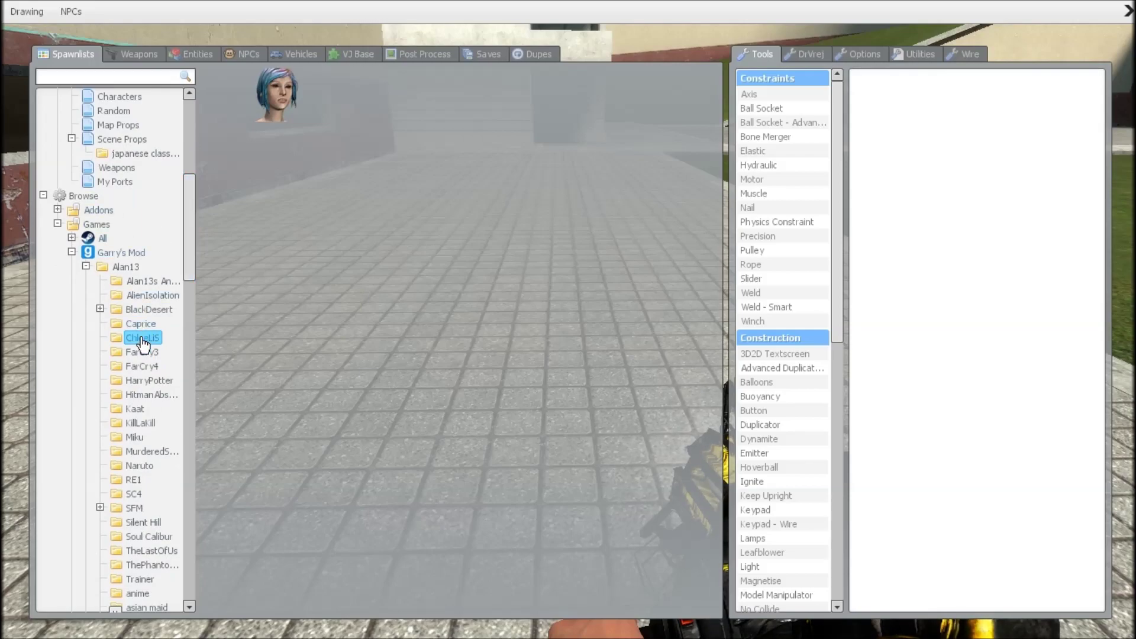
click(275, 115)
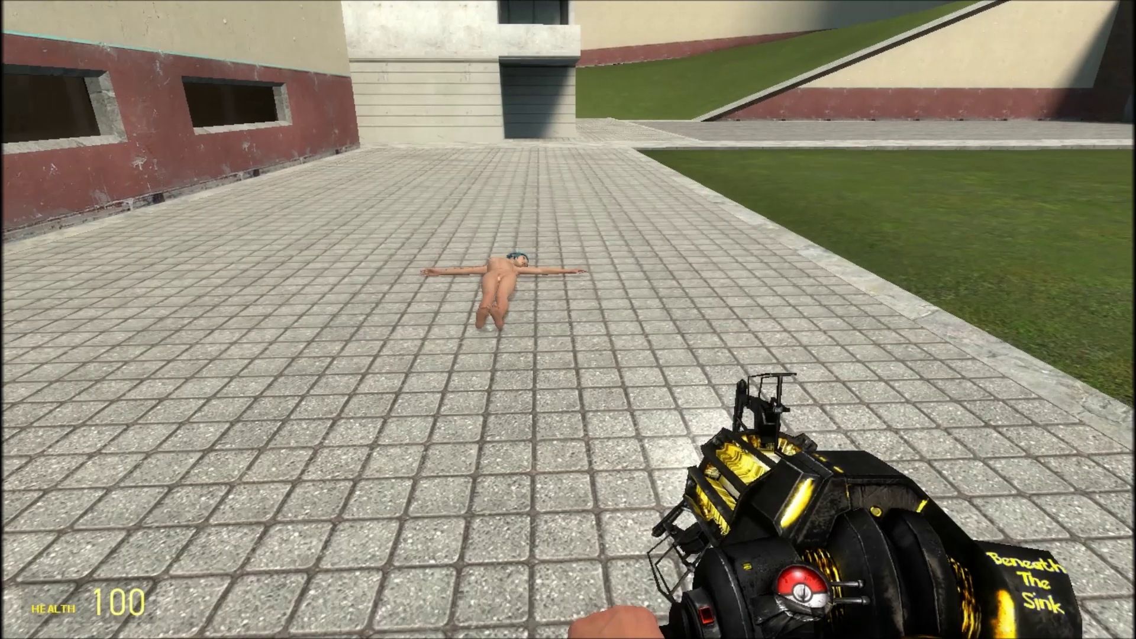
- Stand the Chloe ragdoll upright in a T-pose and inspect it from the front and side
key(c)
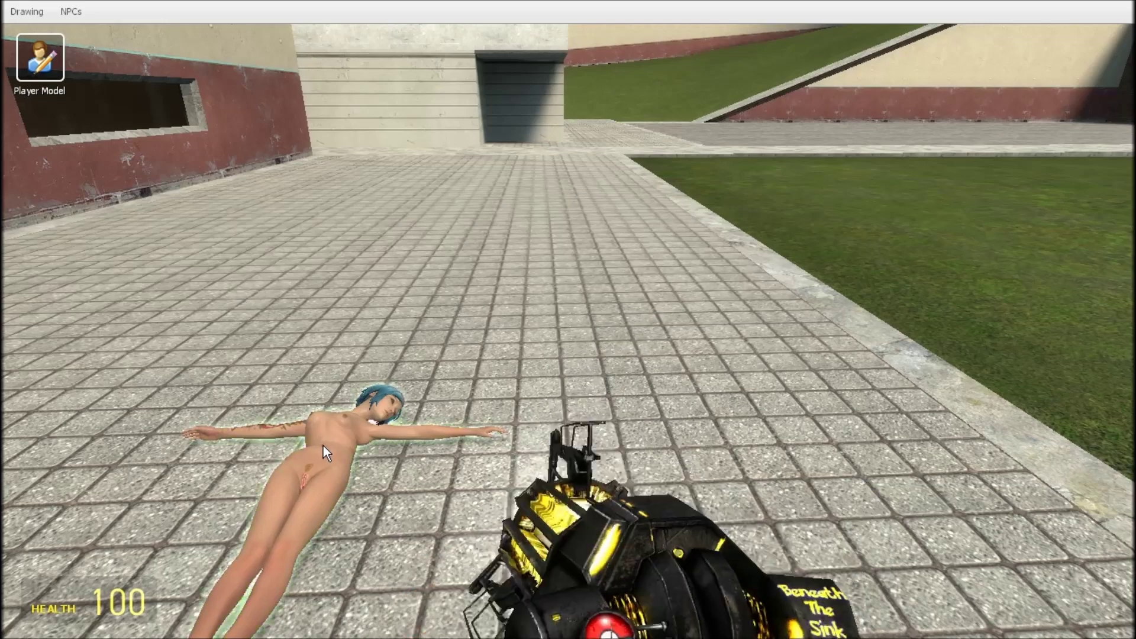
right_click(323, 446)
click(383, 526)
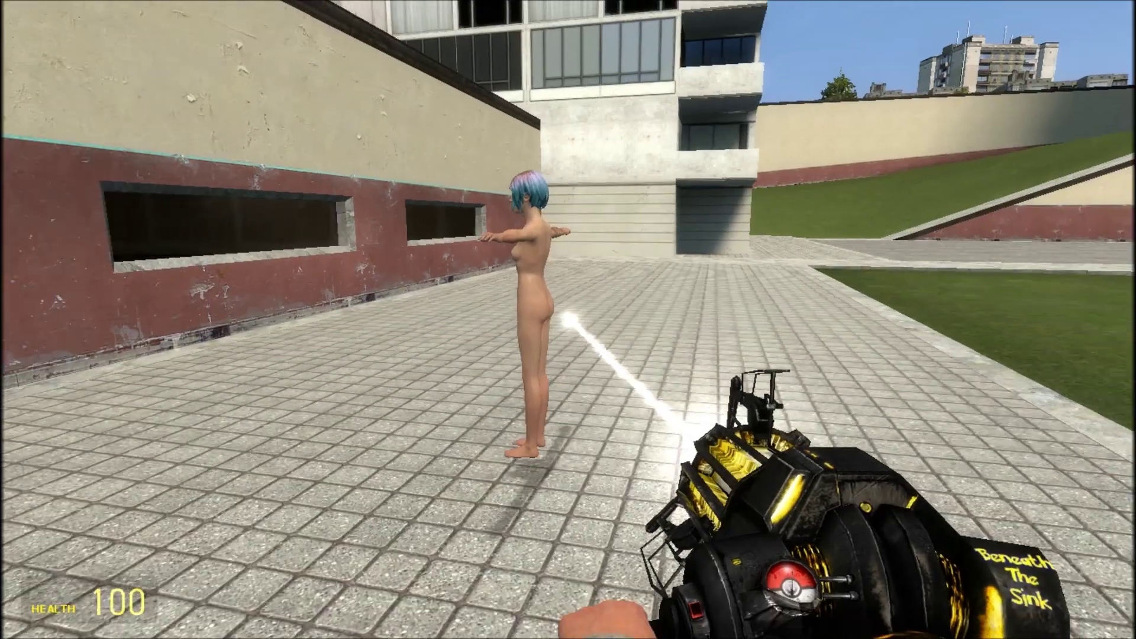
key(c)
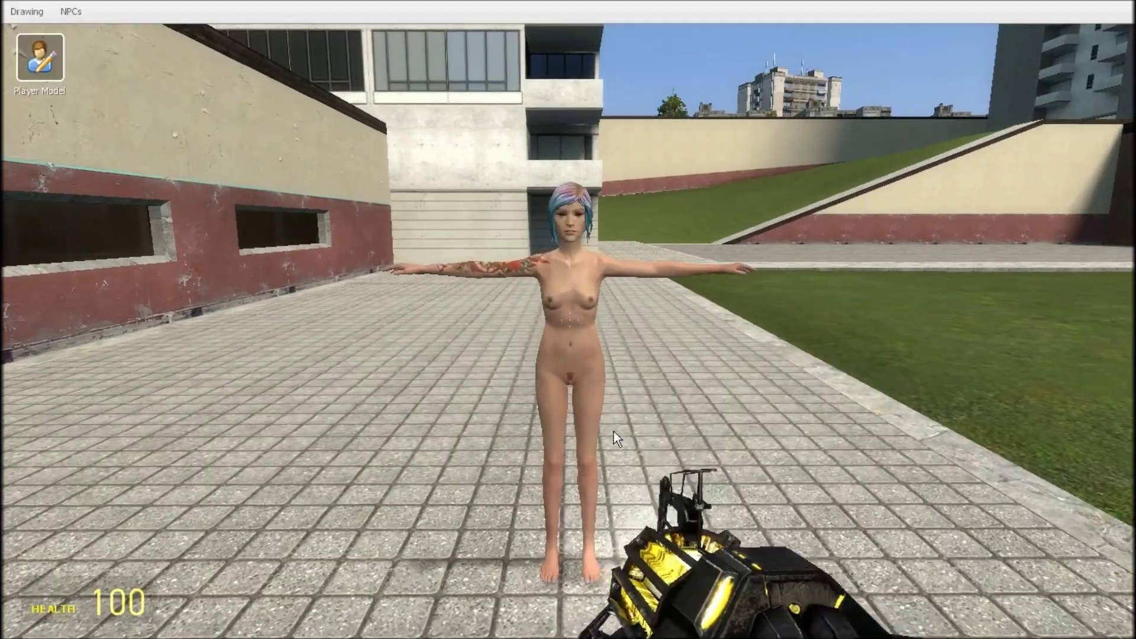
right_click(599, 269)
click(663, 355)
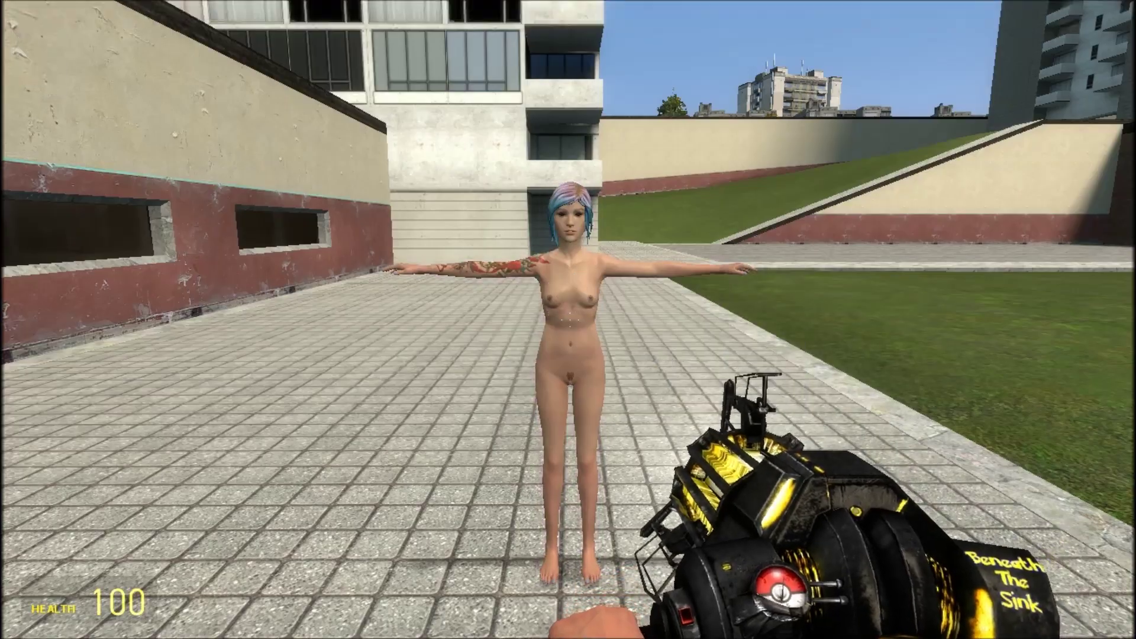
key(w)
key(s)
key(d)
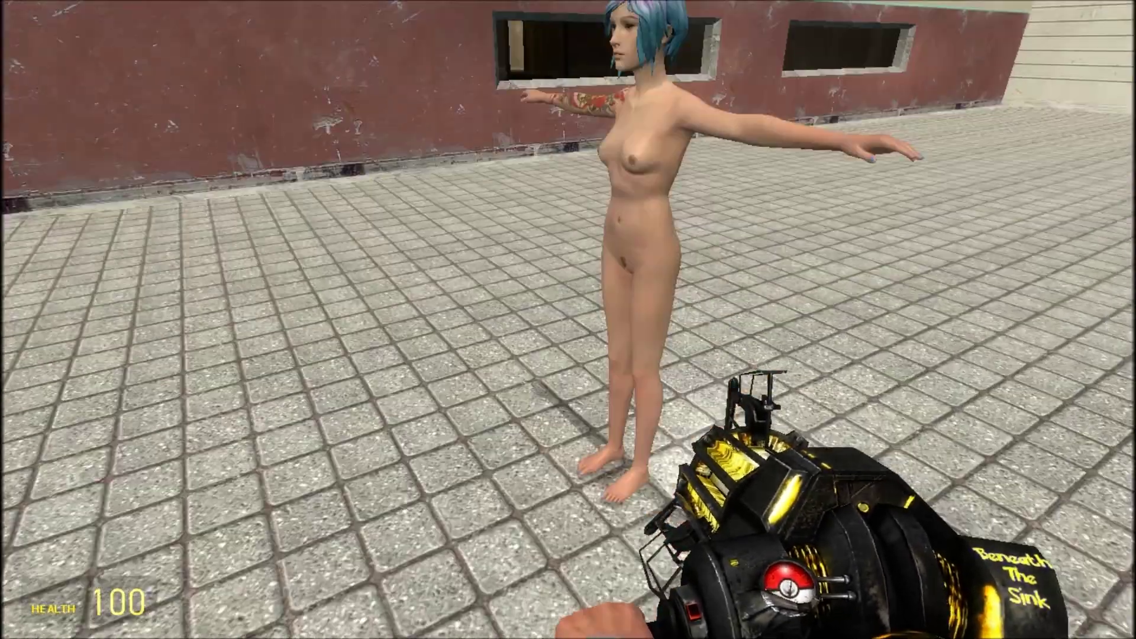
key(a)
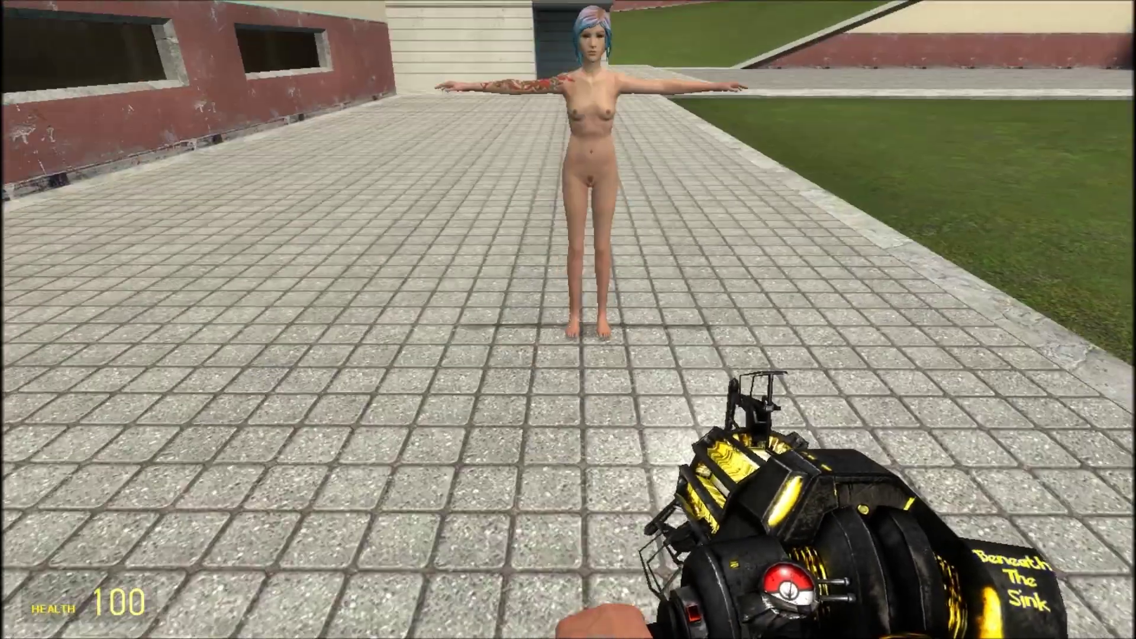
- Spawn the Chloe accessories model next to Chloe and reposition its pieces with the physics gun
key(q)
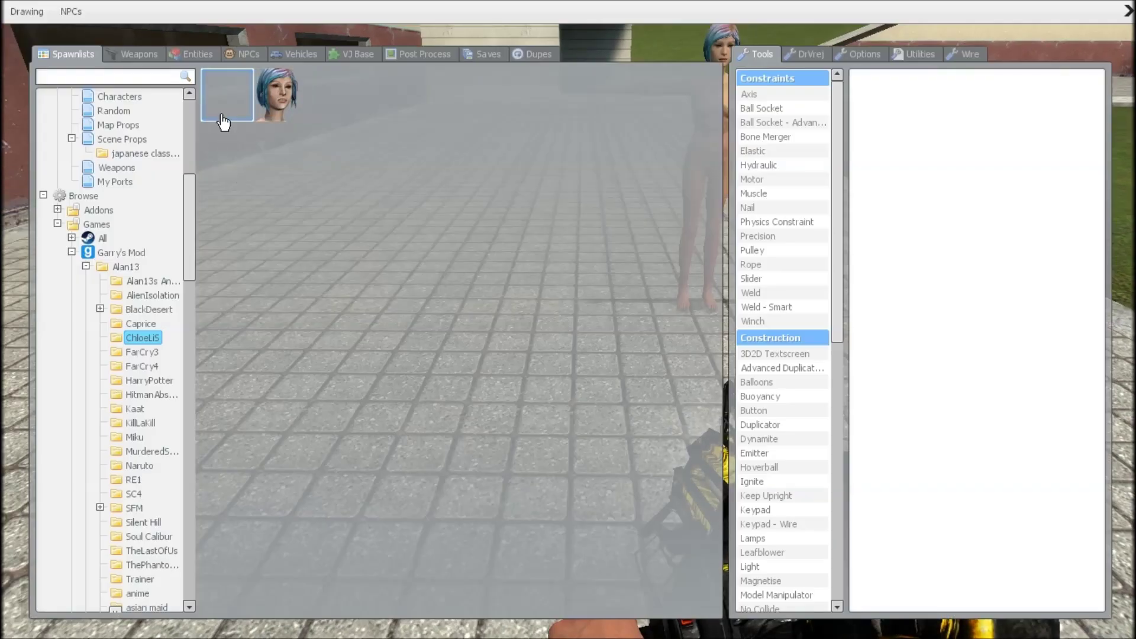
click(223, 121)
key(w)
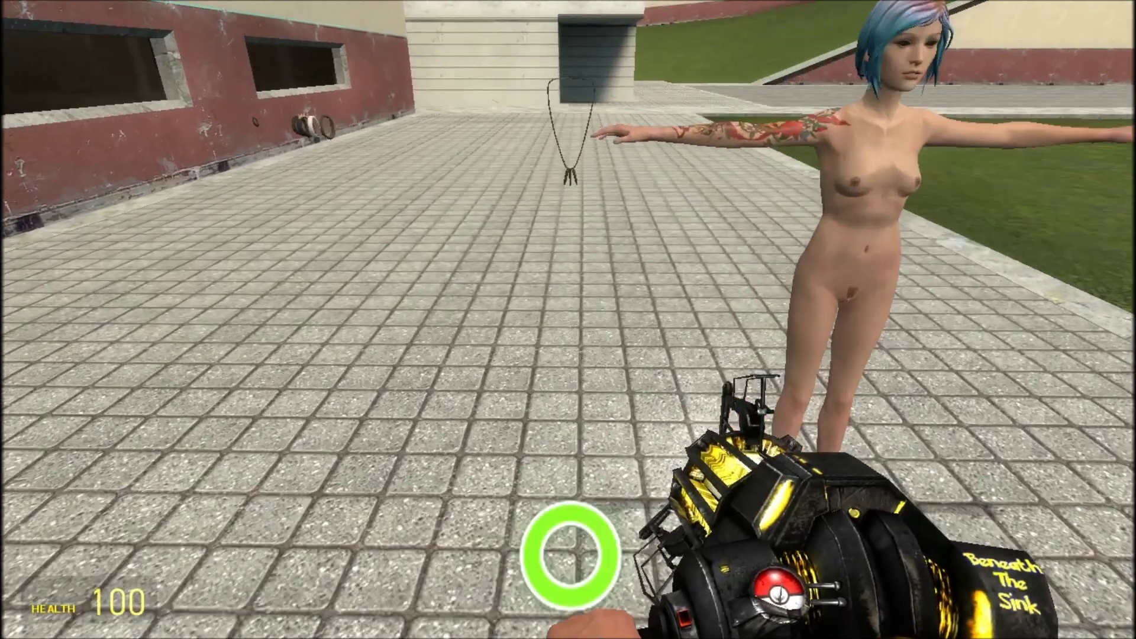
key(s)
click(568, 319)
key(w)
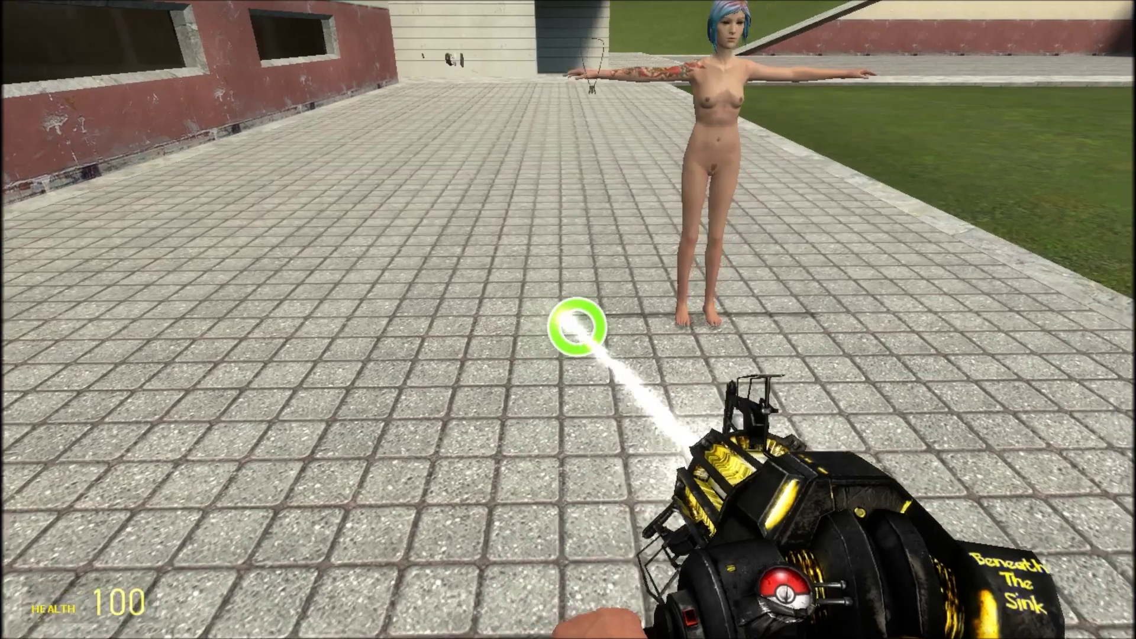
key(s)
key(w)
- Choose the Easy Bodygroup Tool, target Chloe and bring up her skin and bodygroup settings
key(q)
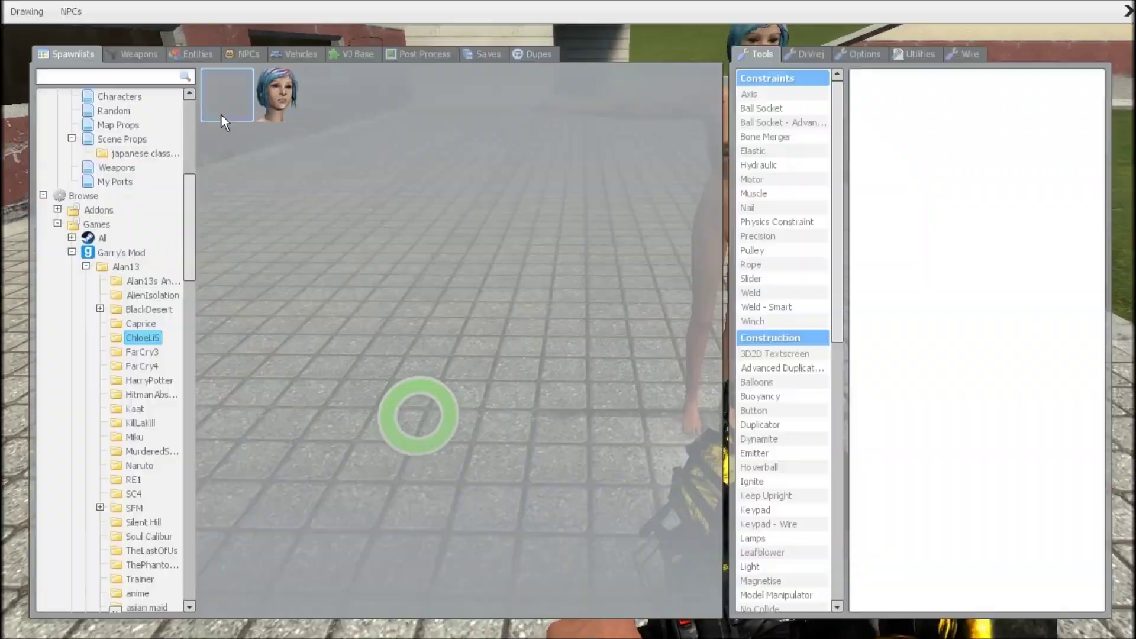
drag(837, 313, 823, 565)
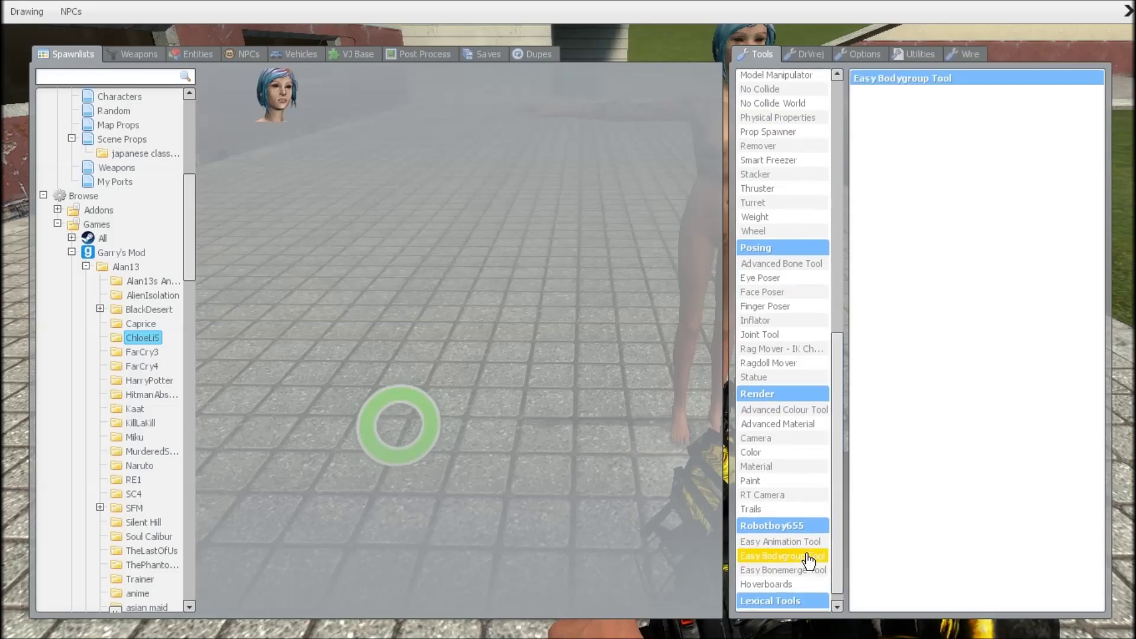
click(809, 560)
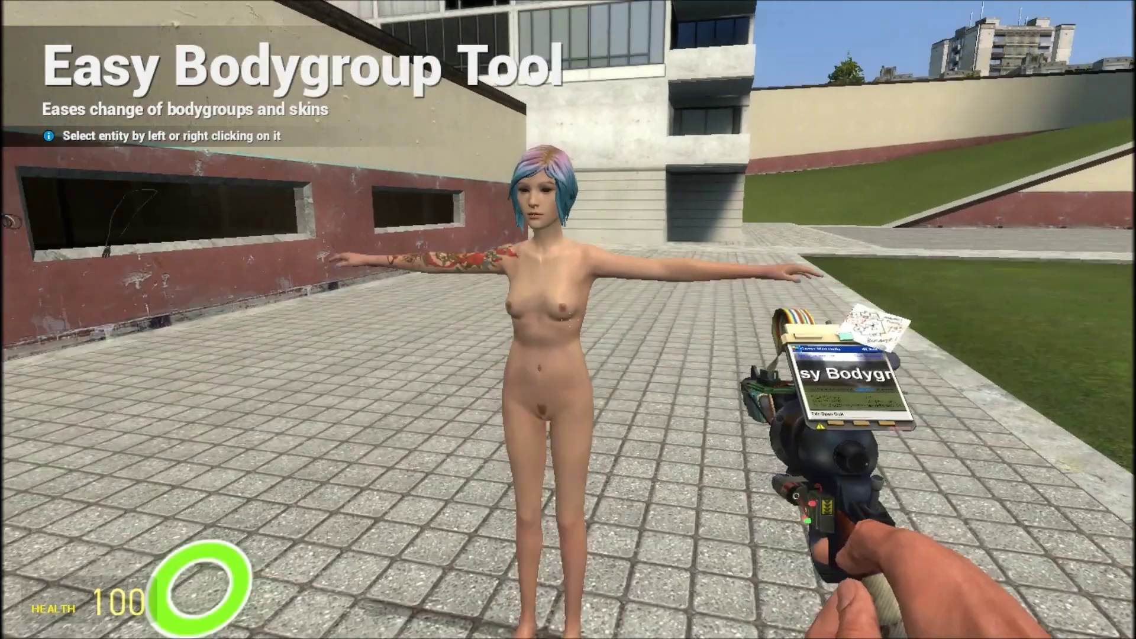
click(568, 319)
key(c)
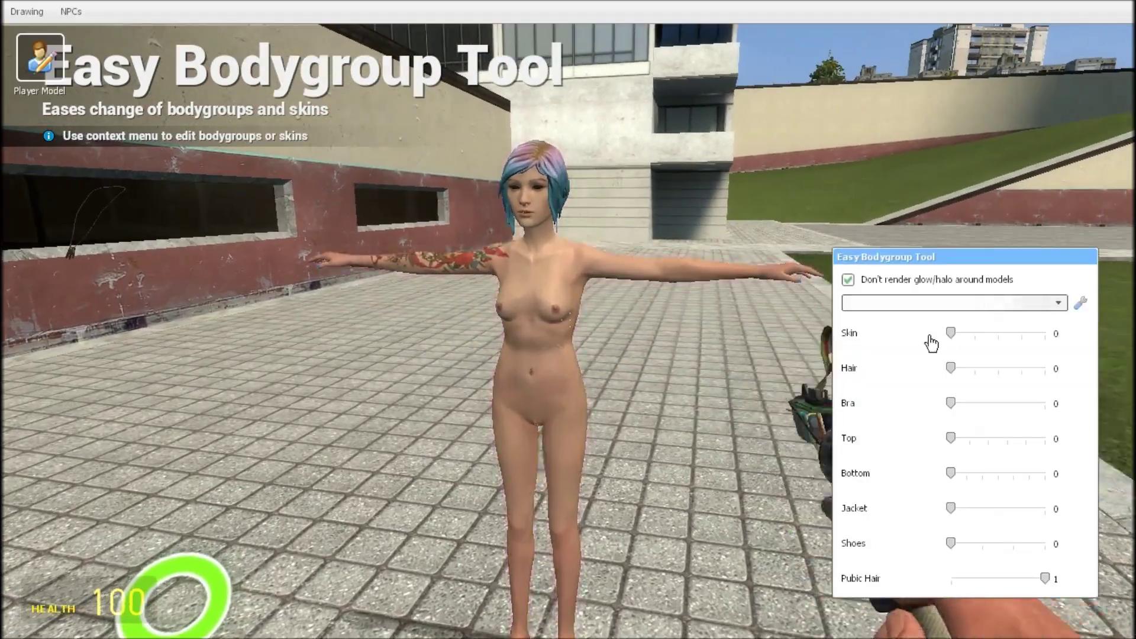
- Try Chloe's bra bodygroup, reset it to 0 and set her Top bodygroup to 2
drag(951, 335, 946, 369)
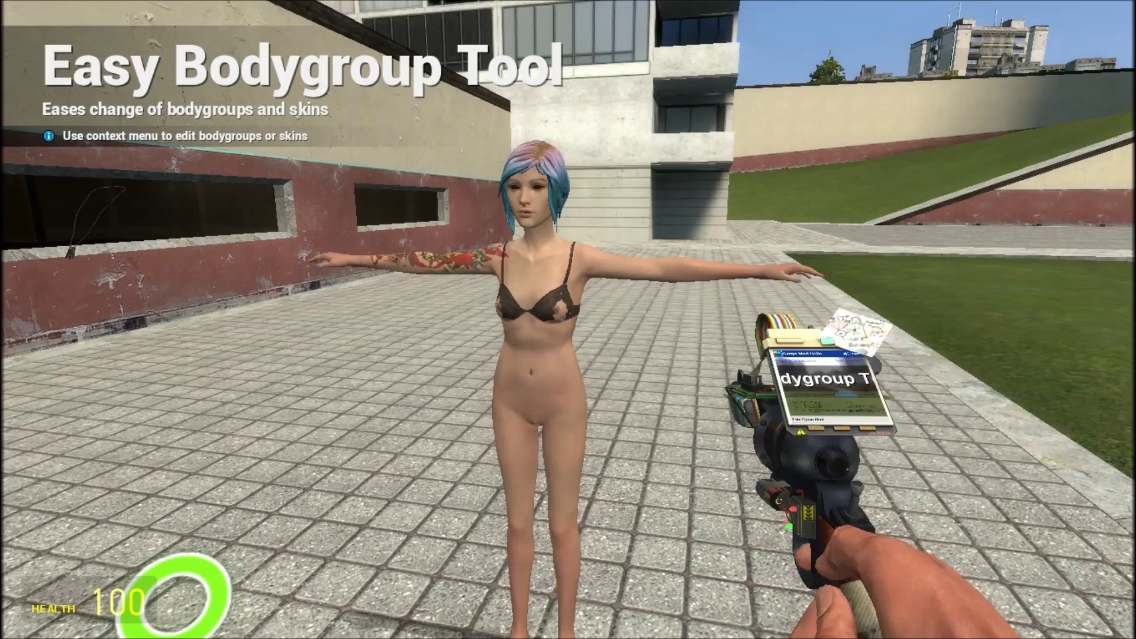
key(w)
key(s)
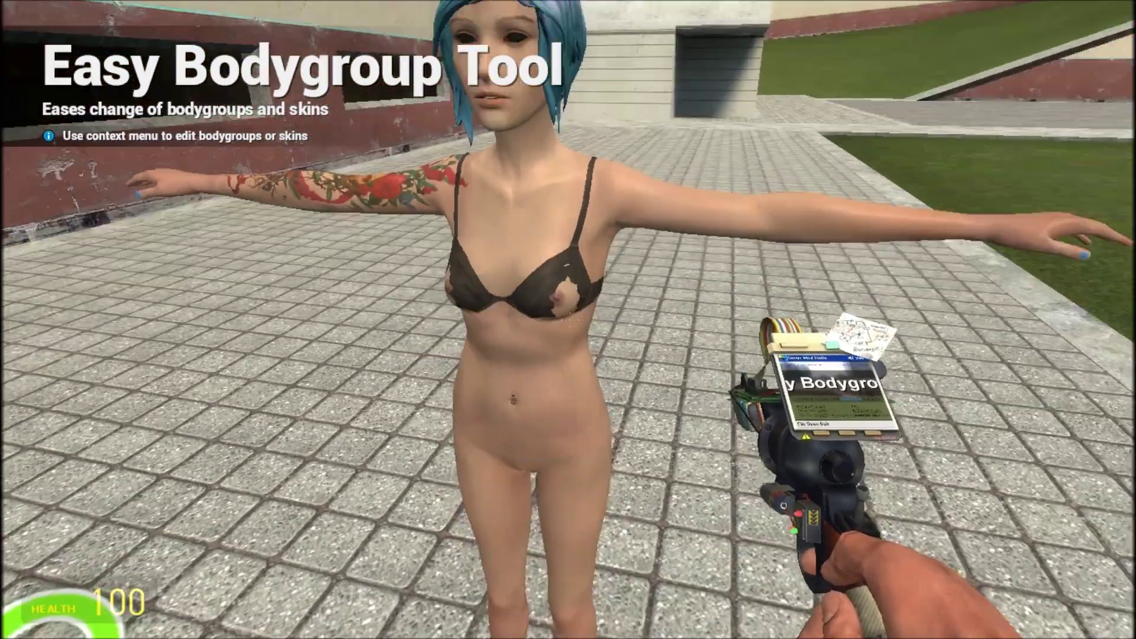
key(c)
drag(1045, 403, 979, 438)
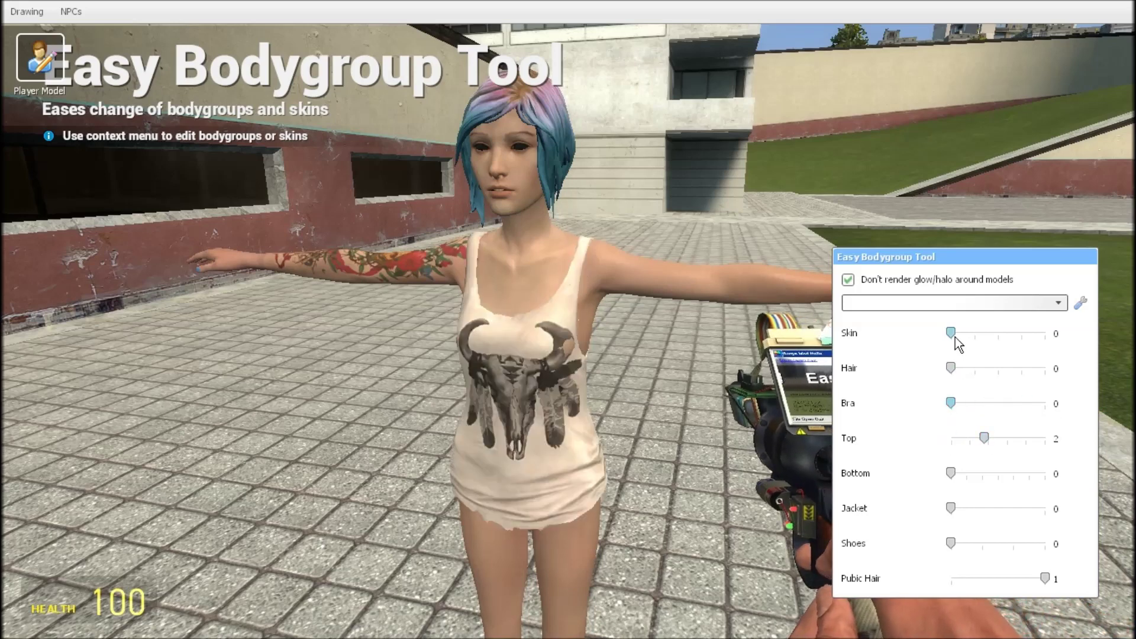
drag(977, 339, 826, 329)
key(s)
- Dress Chloe in the light blue cropped trousers and the brown jacket using the Bottom and Jacket bodygroups
key(c)
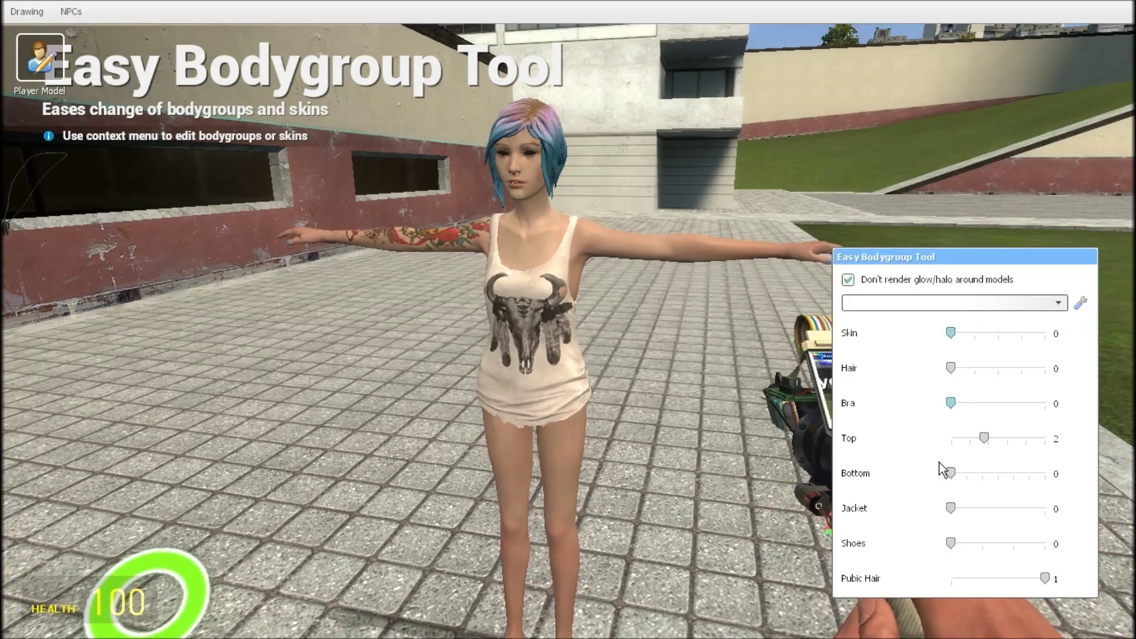
drag(953, 473, 1036, 476)
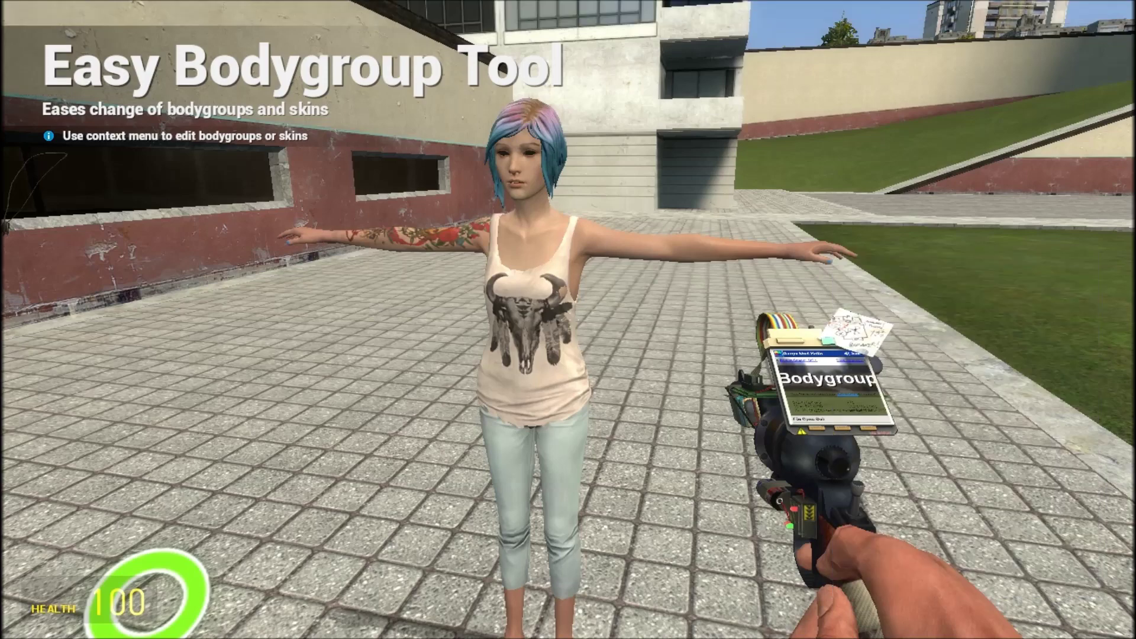
key(c)
drag(1019, 510, 1033, 509)
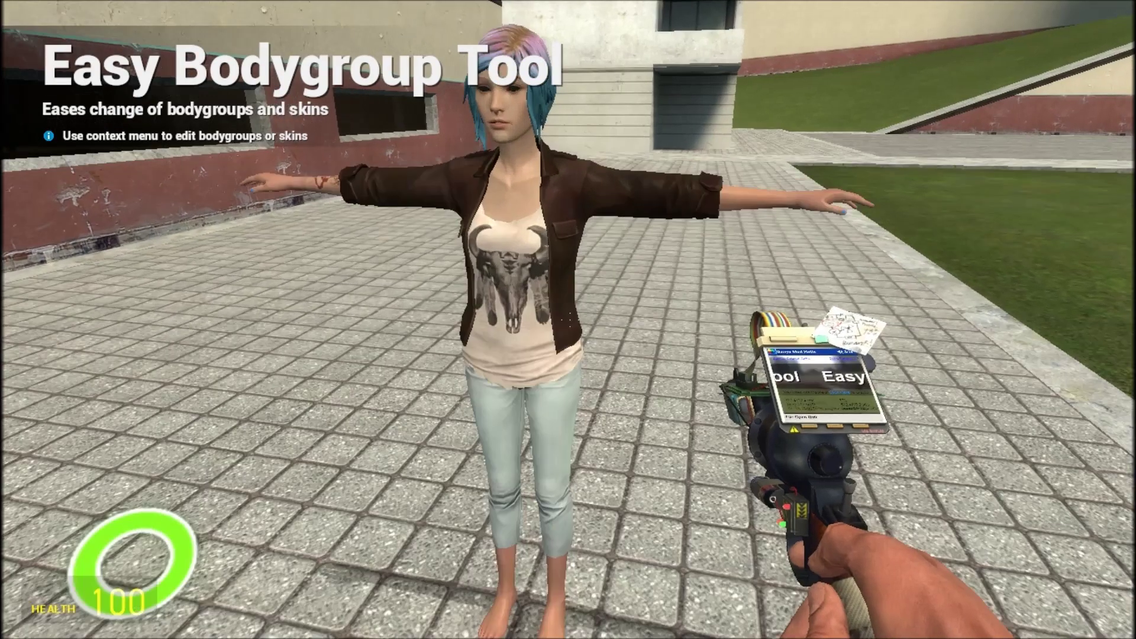
key(c)
- Choose the Face Poser, select Chloe for face manipulation and view her face close up
key(q)
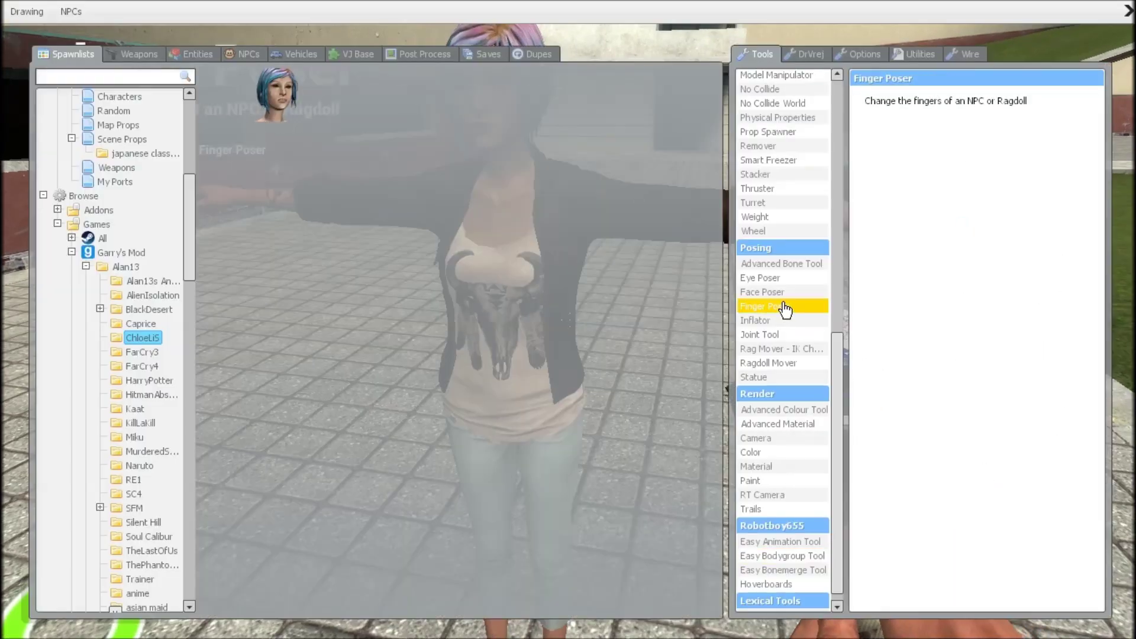
key(q)
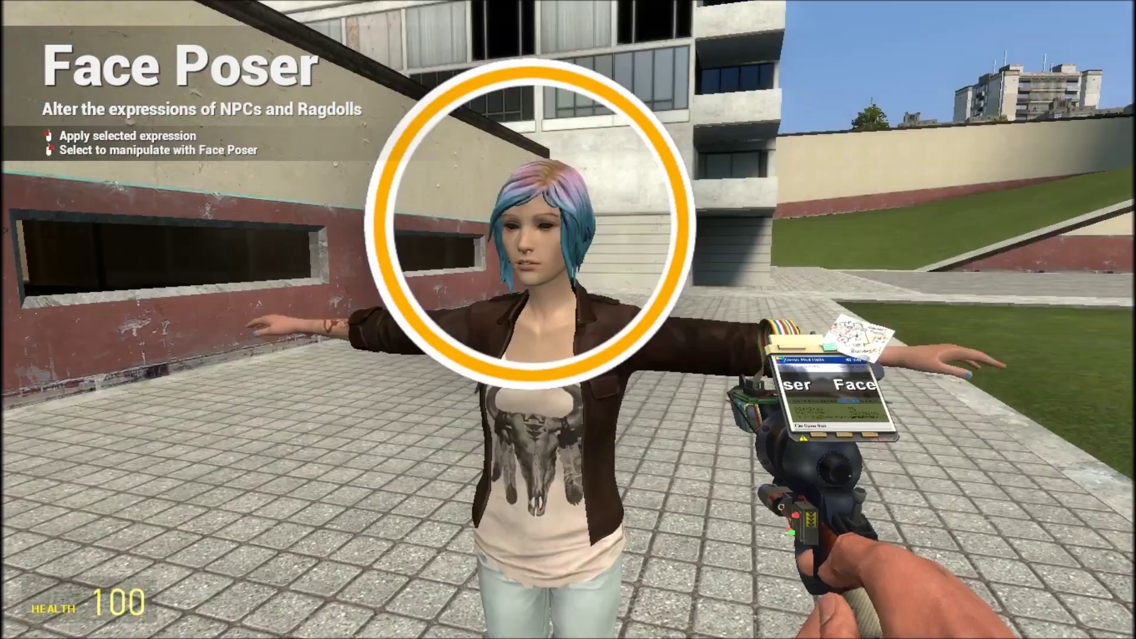
right_click(567, 320)
key(w)
key(ctrl)
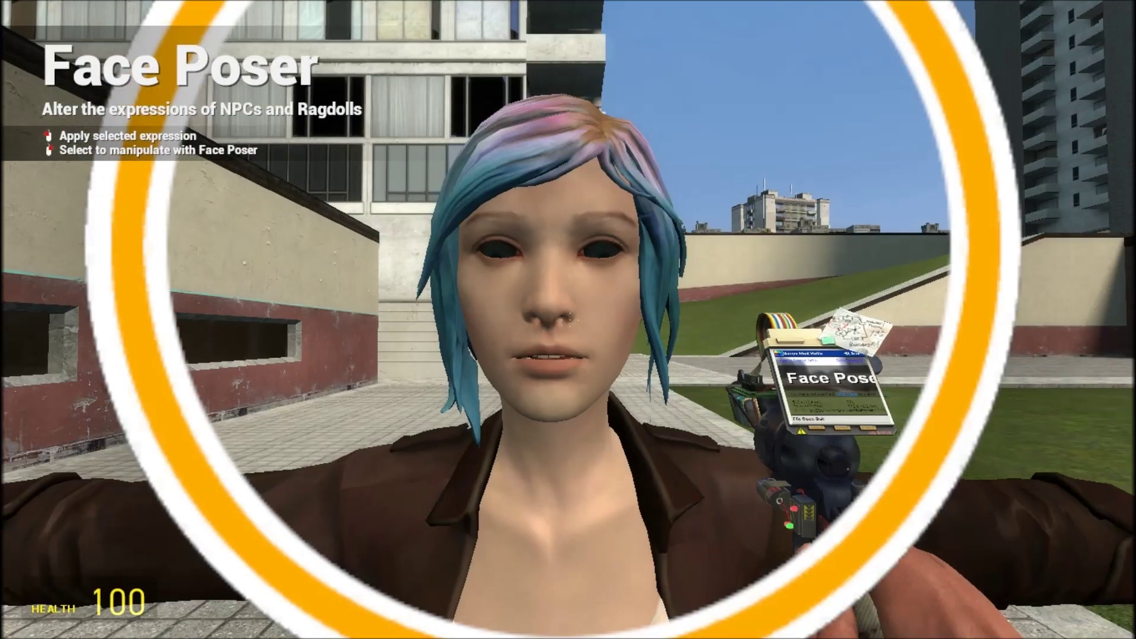
- Switch to the Eye Poser and apply it to Chloe's eyes
key(q)
click(760, 278)
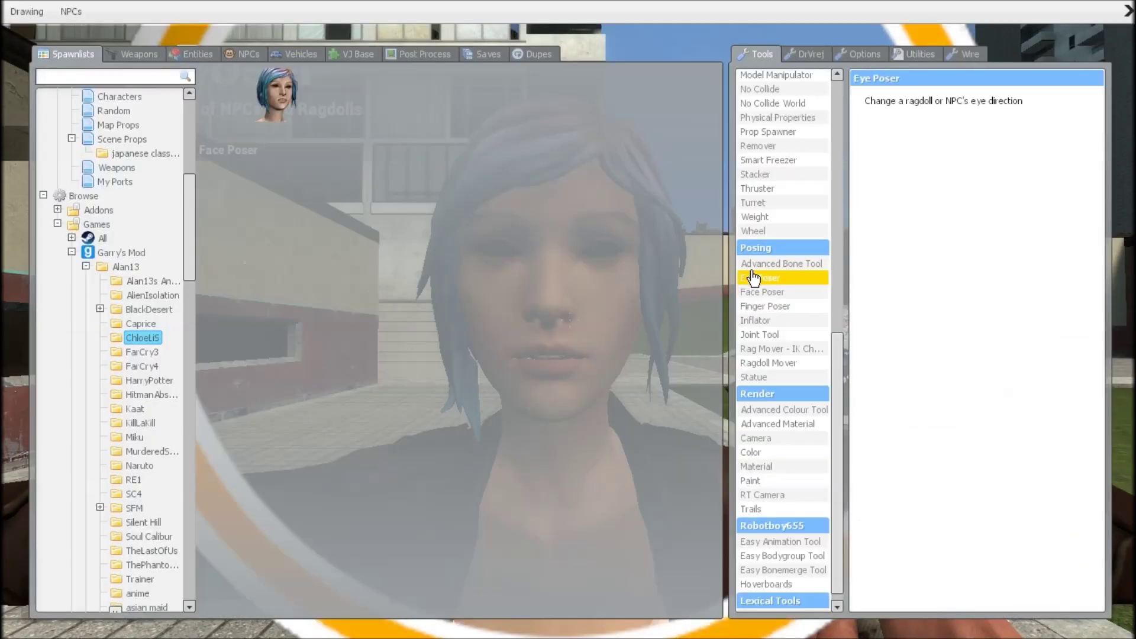
key(w)
key(s)
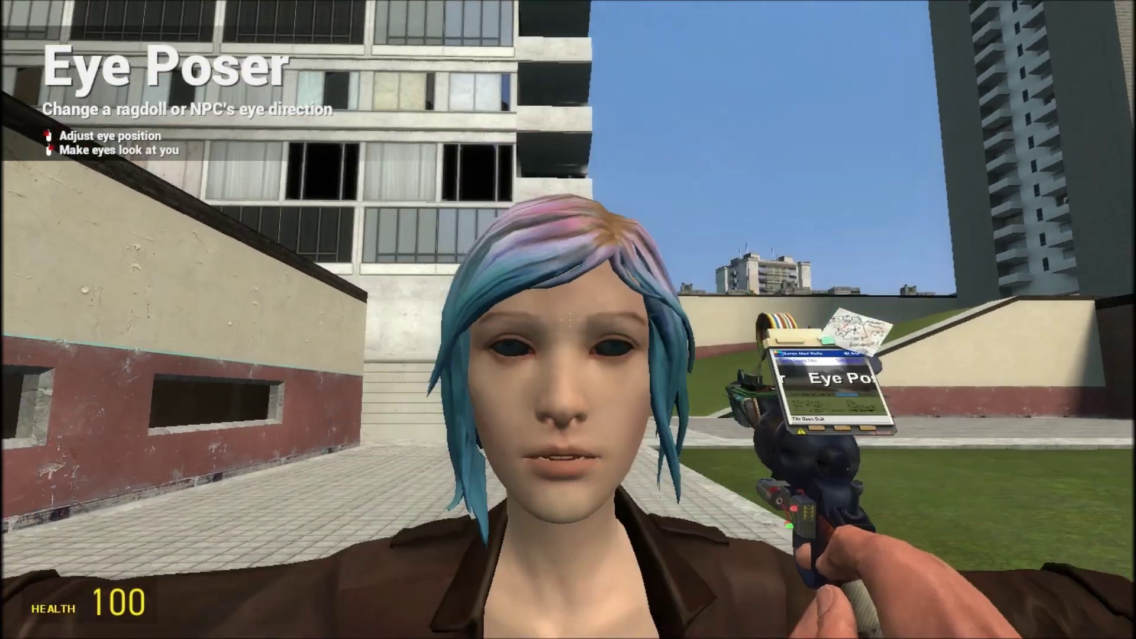
click(568, 319)
- Tilt Chloe's head back with the physics gun and examine her eyes up close
scroll(568, 319, down, 1)
click(568, 320)
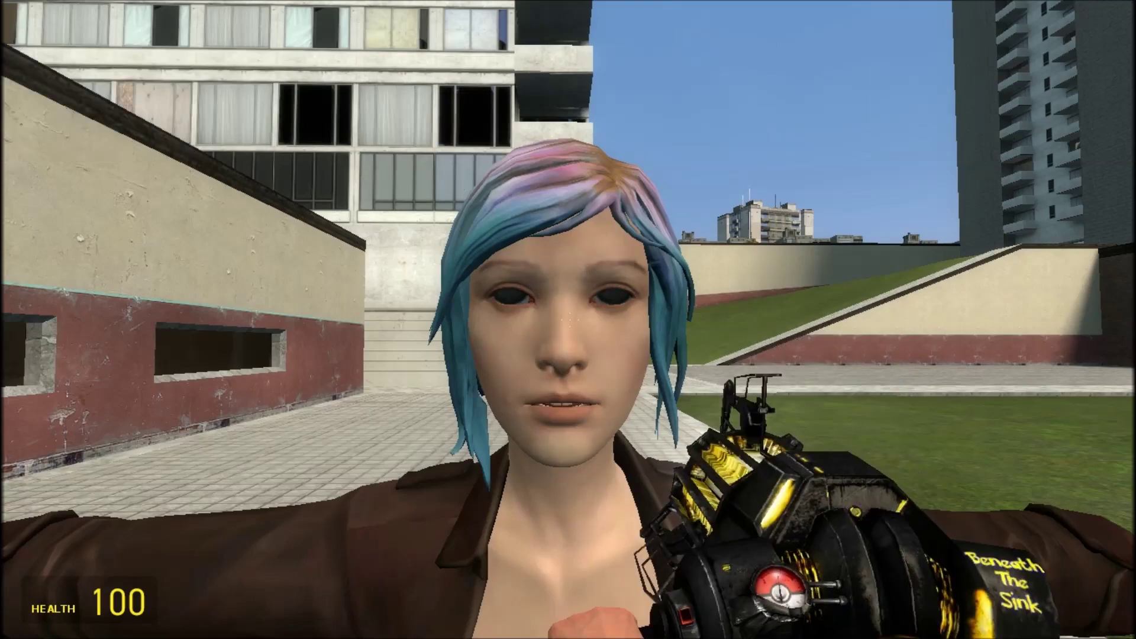
key(w)
key(s)
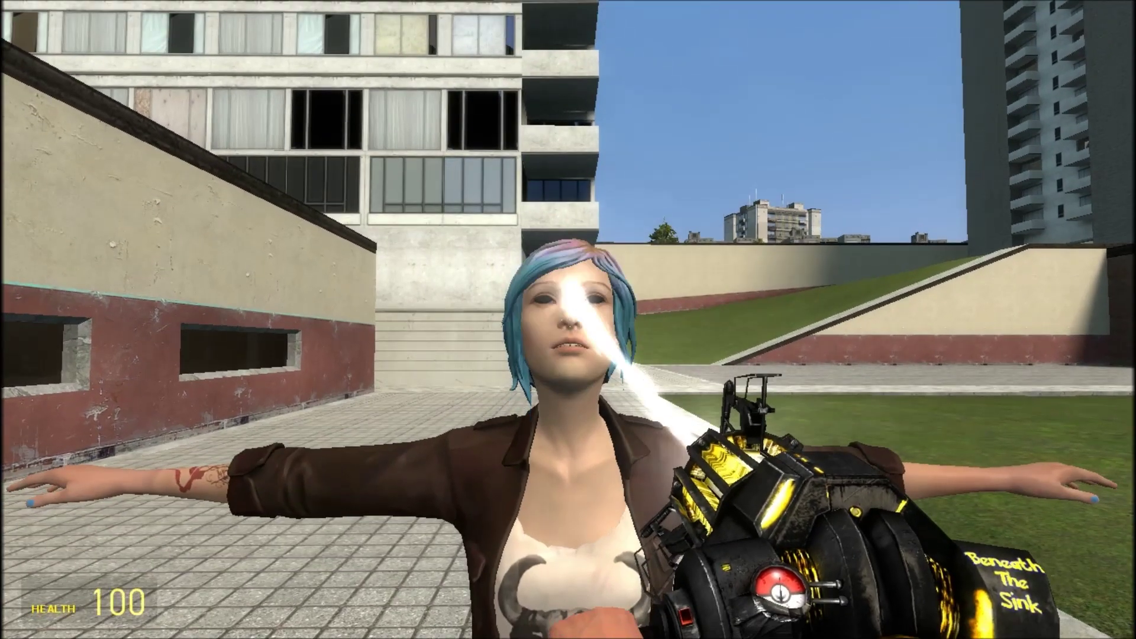
key(w)
key(s)
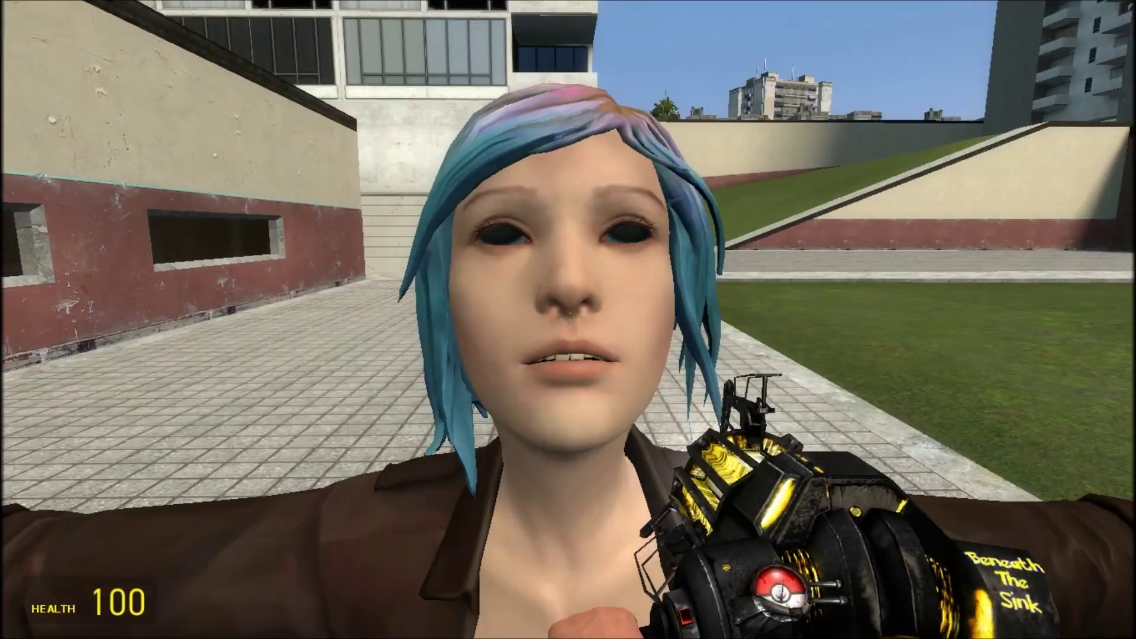
key(w)
- Run the console command r_eyesize 0 again and return to the game to check Chloe's eyes
key(grave)
key(Up)
key(Return)
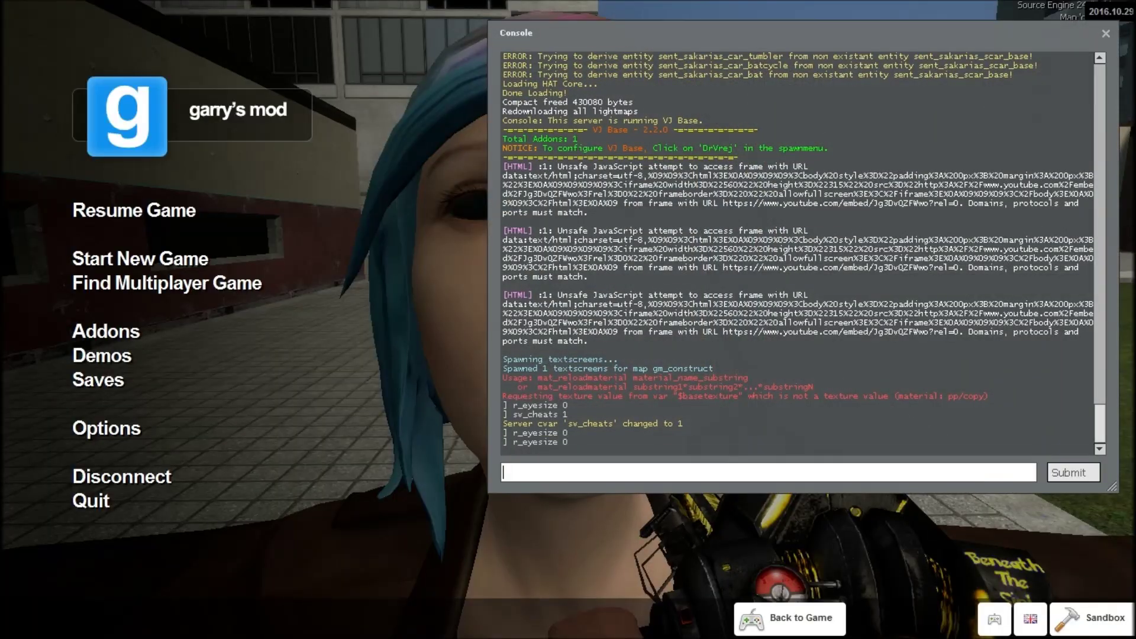
key(grave)
key(s)
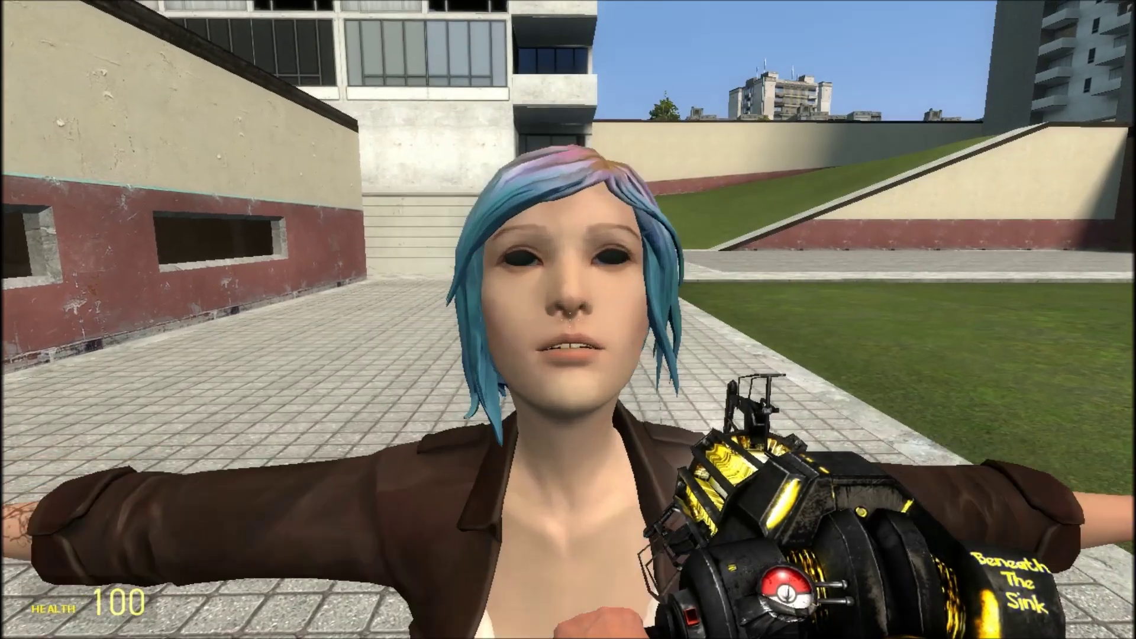
- Level Chloe's head with the physics gun and adjust her eye direction with the Eye Poser, checking her eyes from the side and front
key(w)
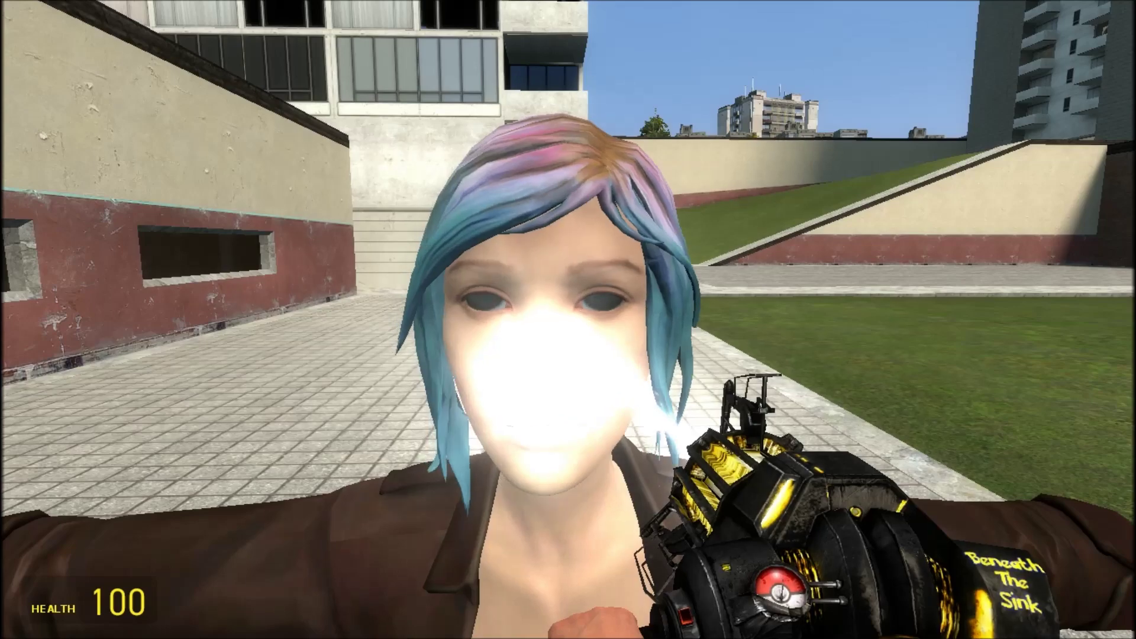
key(6)
click(570, 319)
key(d)
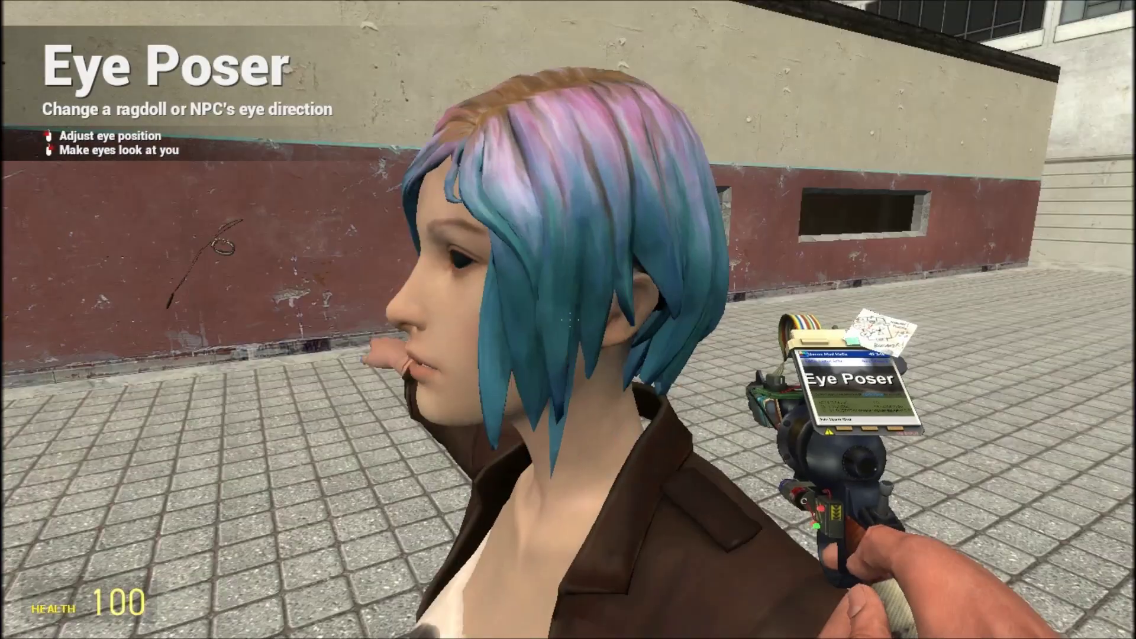
key(w)
key(w)
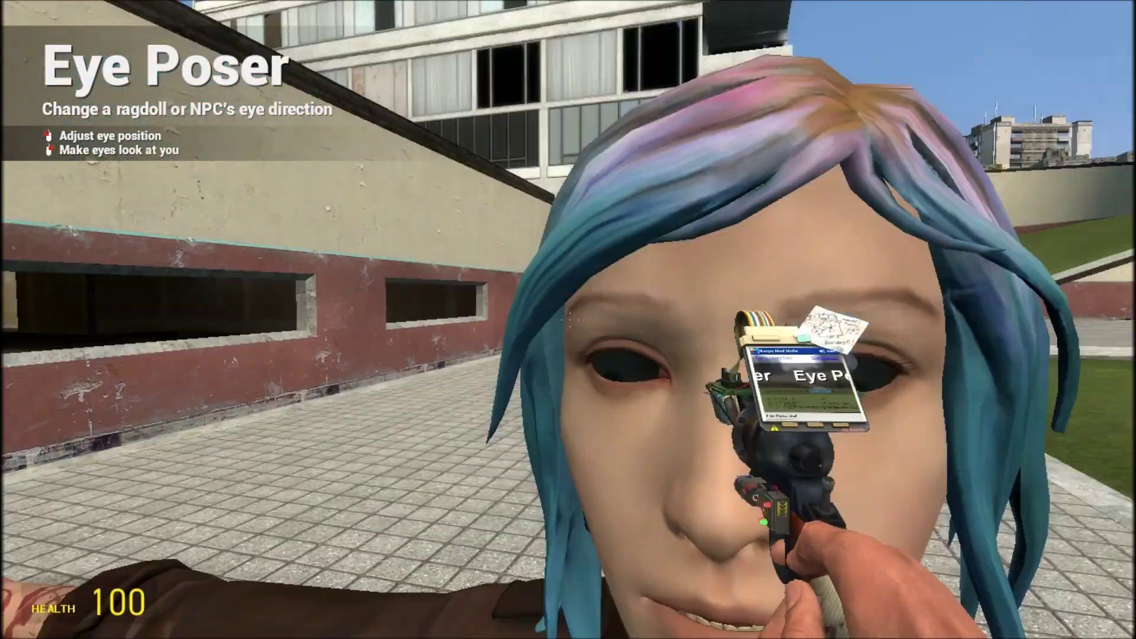
key(s)
click(570, 319)
click(568, 320)
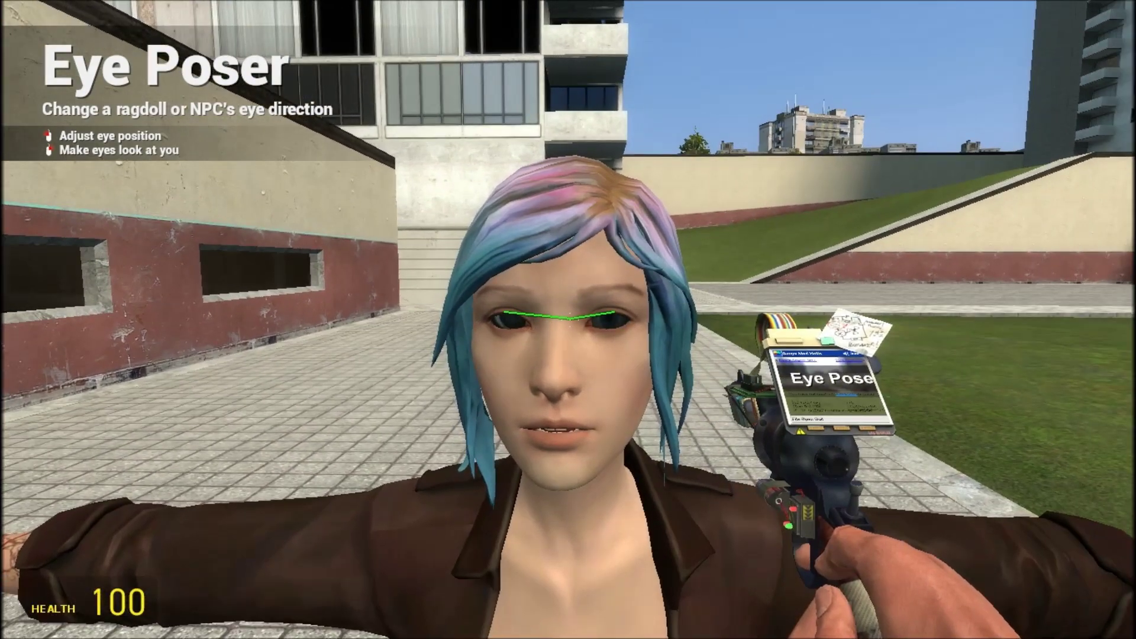
- Re-aim Chloe's gaze at another point with the Eye Poser and view her face up close
key(w)
key(s)
key(s)
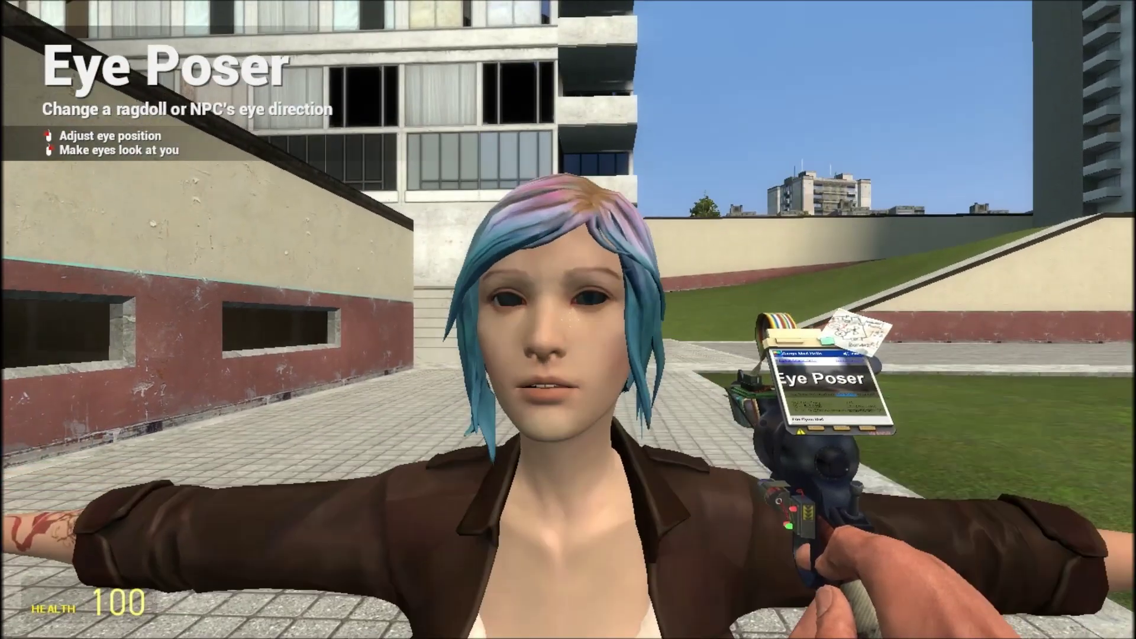
click(568, 319)
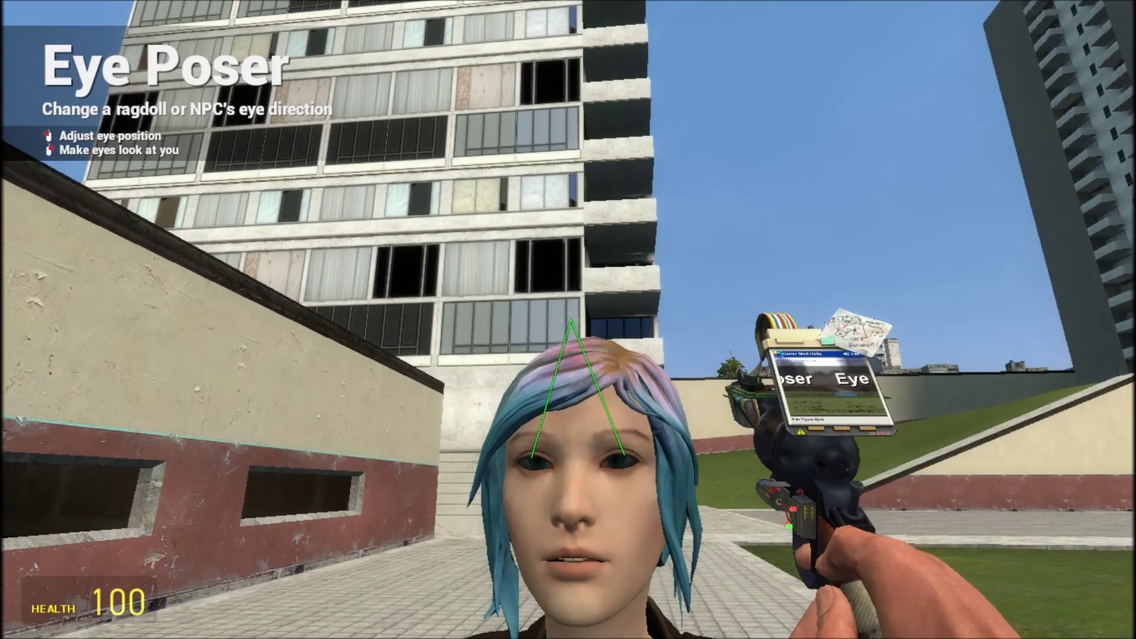
click(570, 320)
key(w)
key(s)
- Try several randomized expressions on Chloe with the Face Poser and reset her flexes with the neutral preset
key(q)
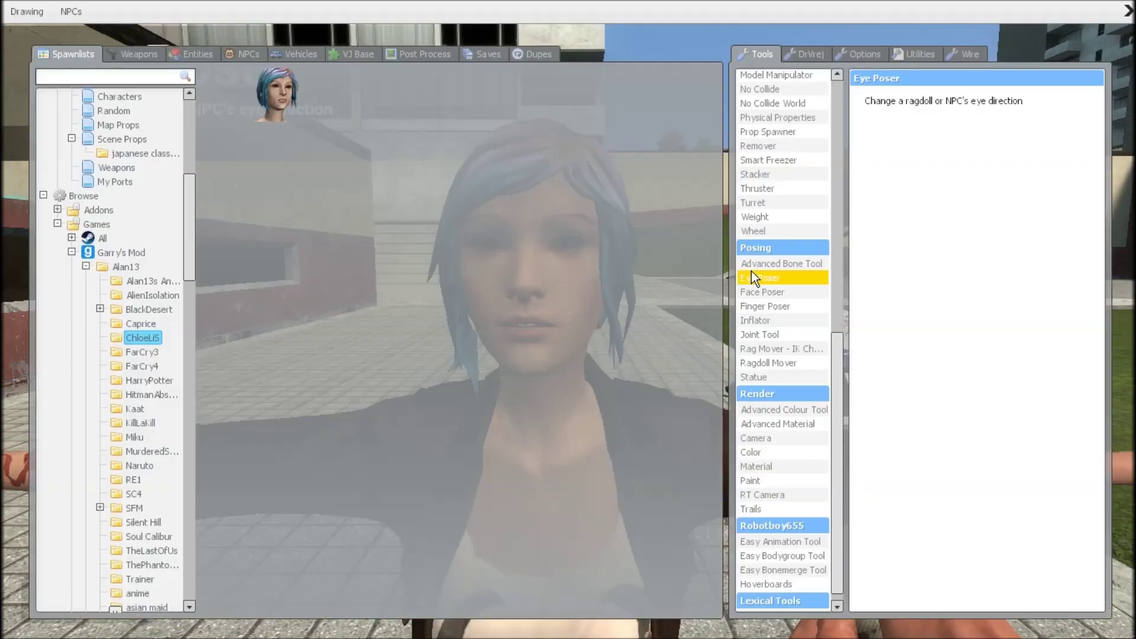
click(762, 293)
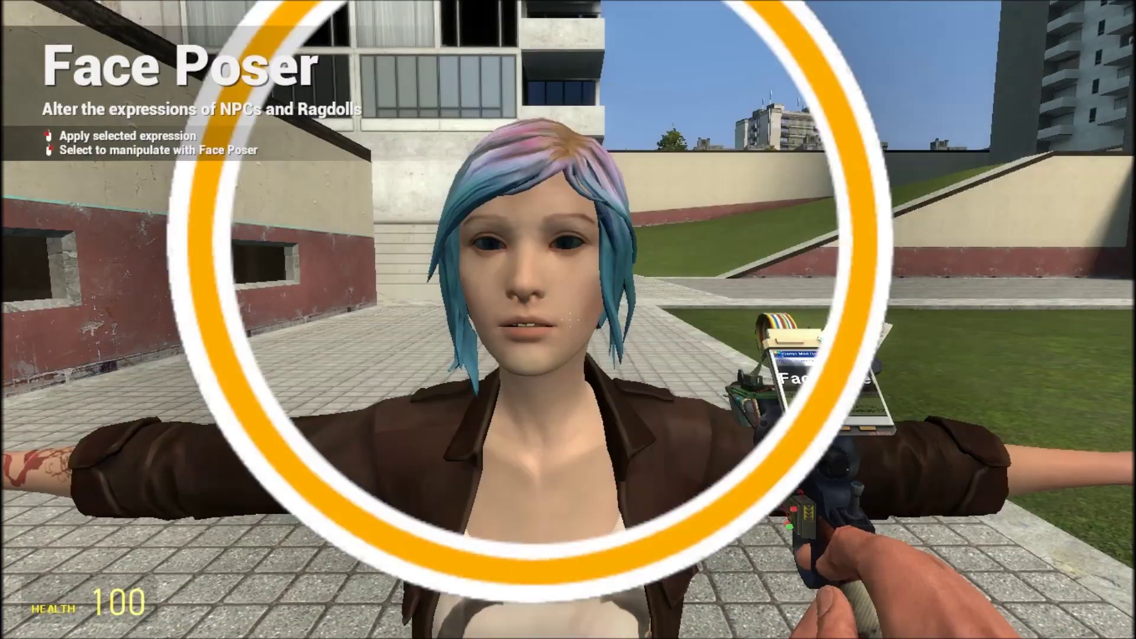
key(c)
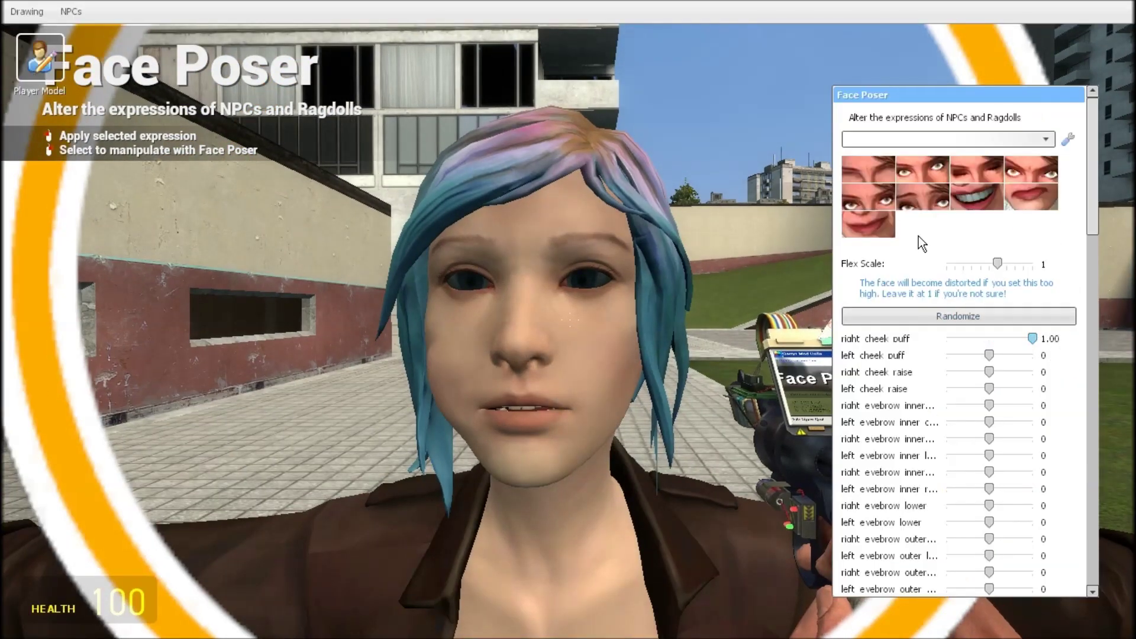
click(861, 318)
click(859, 317)
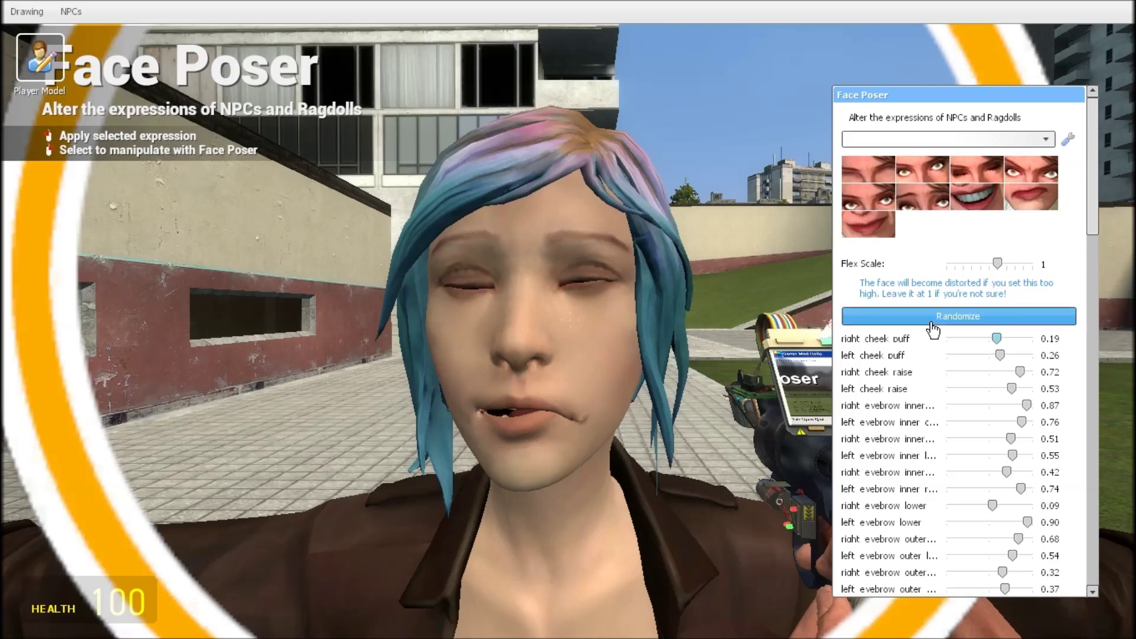
click(860, 317)
click(860, 318)
click(856, 184)
- Test the right jaw drop blow flex at -1 and return both jaw drop blow flexes to 0
drag(1098, 203, 1074, 567)
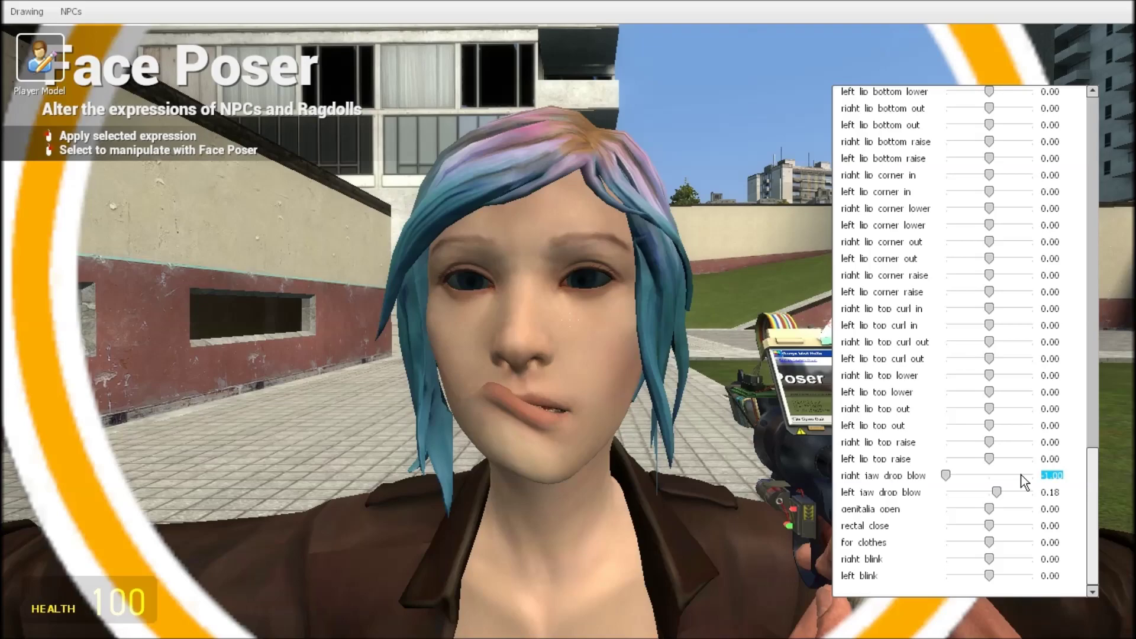
text(0)
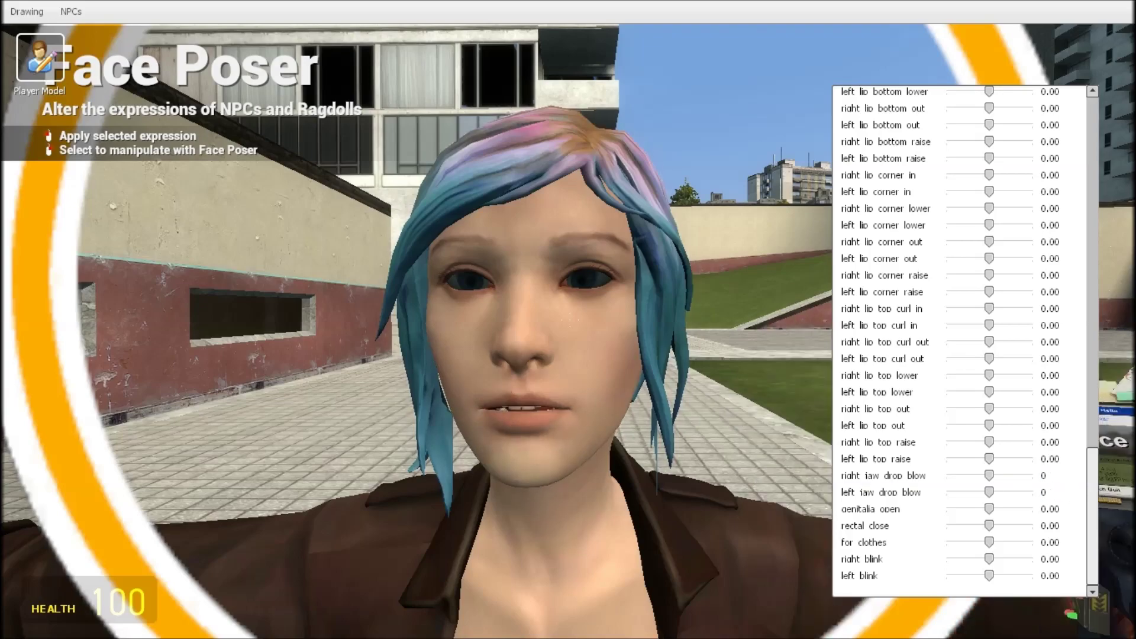
text(c)
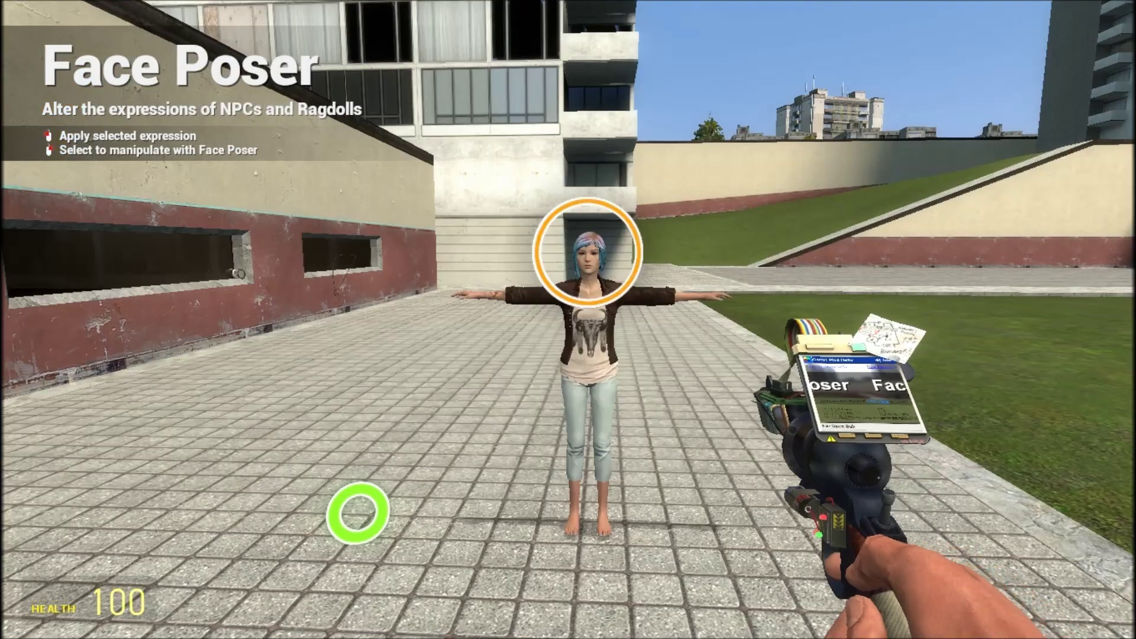
- Grab the accessories prop with the physics gun and bring up its bodygroup settings with the Easy Bodygroup Tool
text(1w)
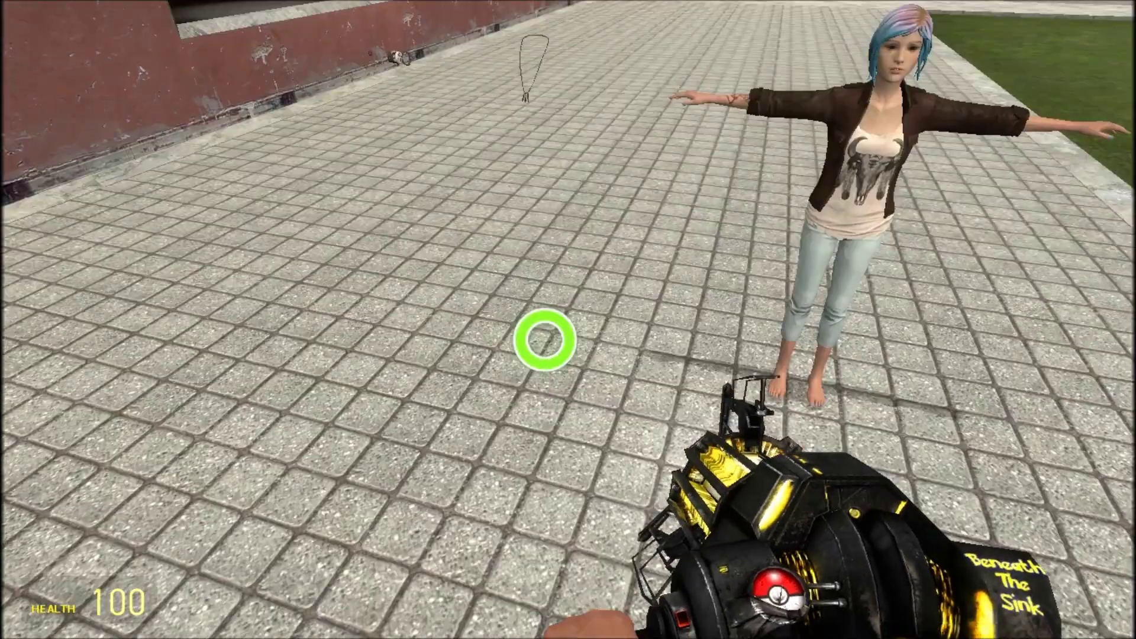
click(568, 320)
drag(568, 319, 580, 333)
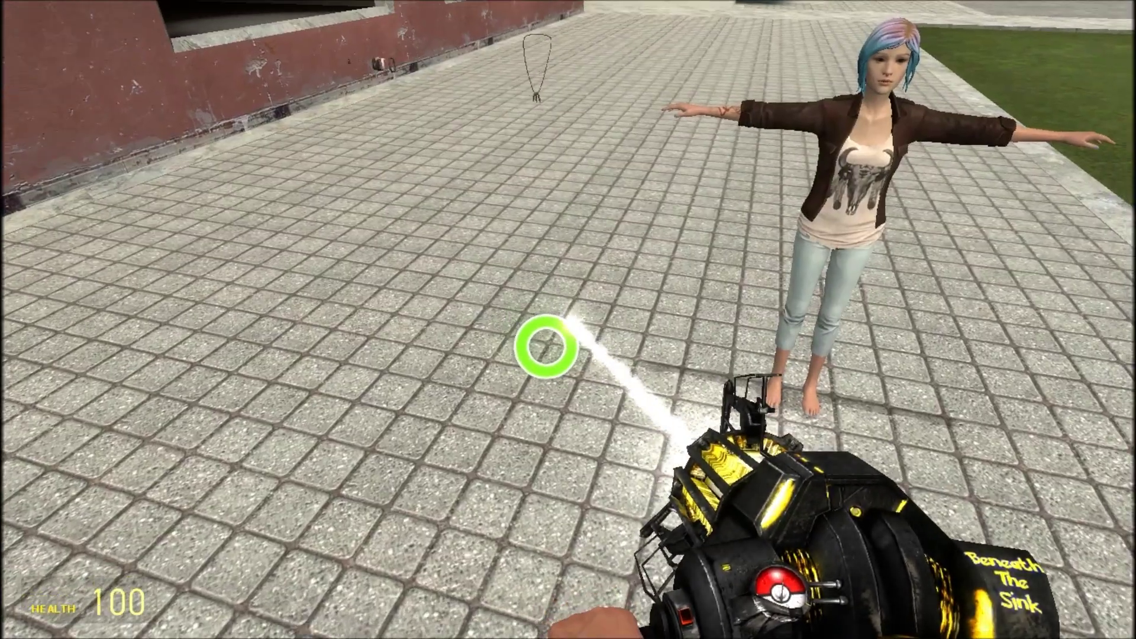
key(q)
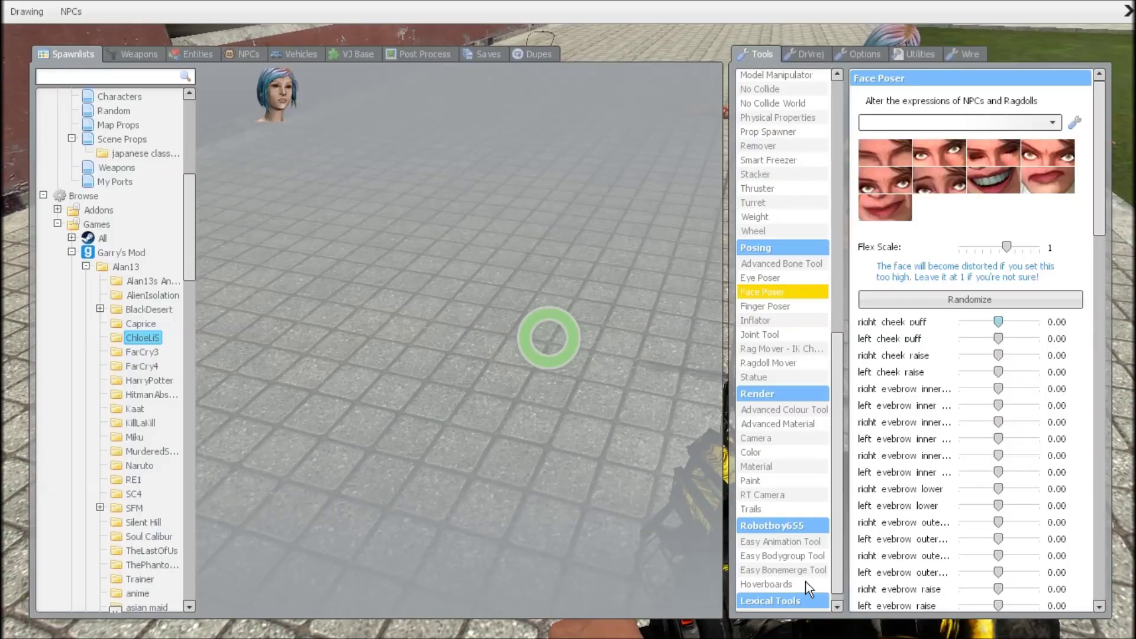
click(797, 557)
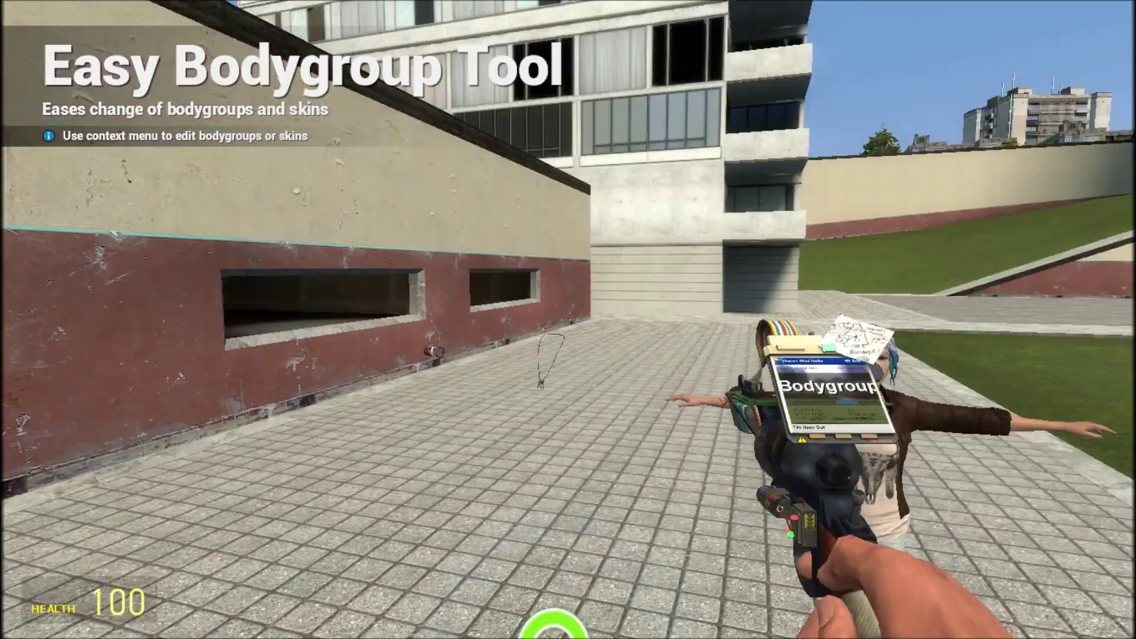
key(c)
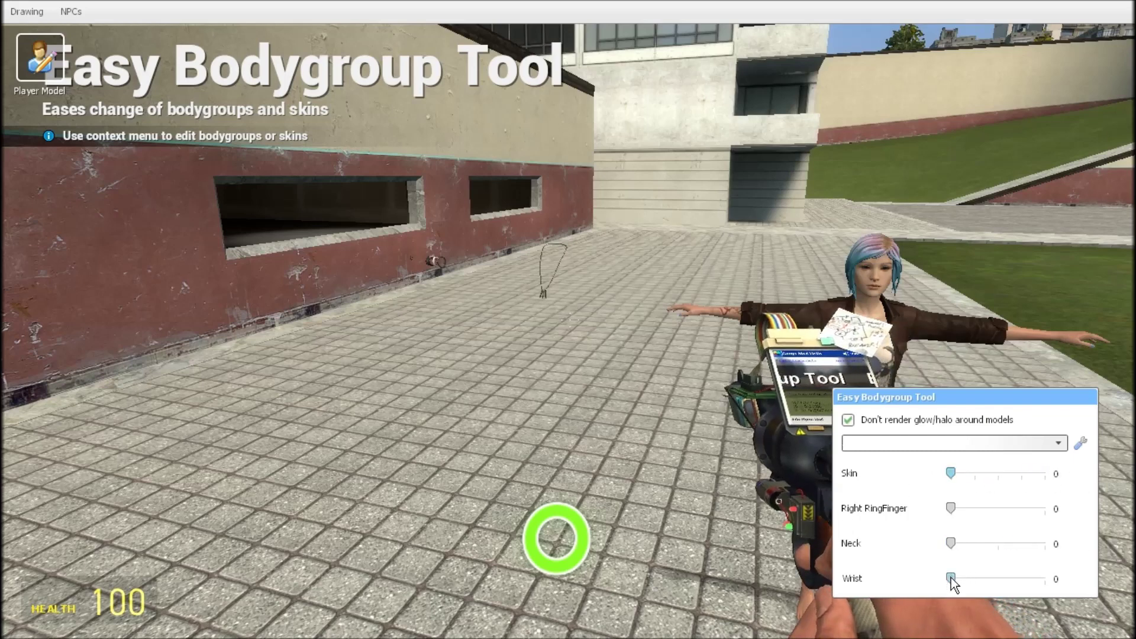
- Attach the accessories model to Chloe with the Easy Bonemerge Tool and switch to the physics gun
key(q)
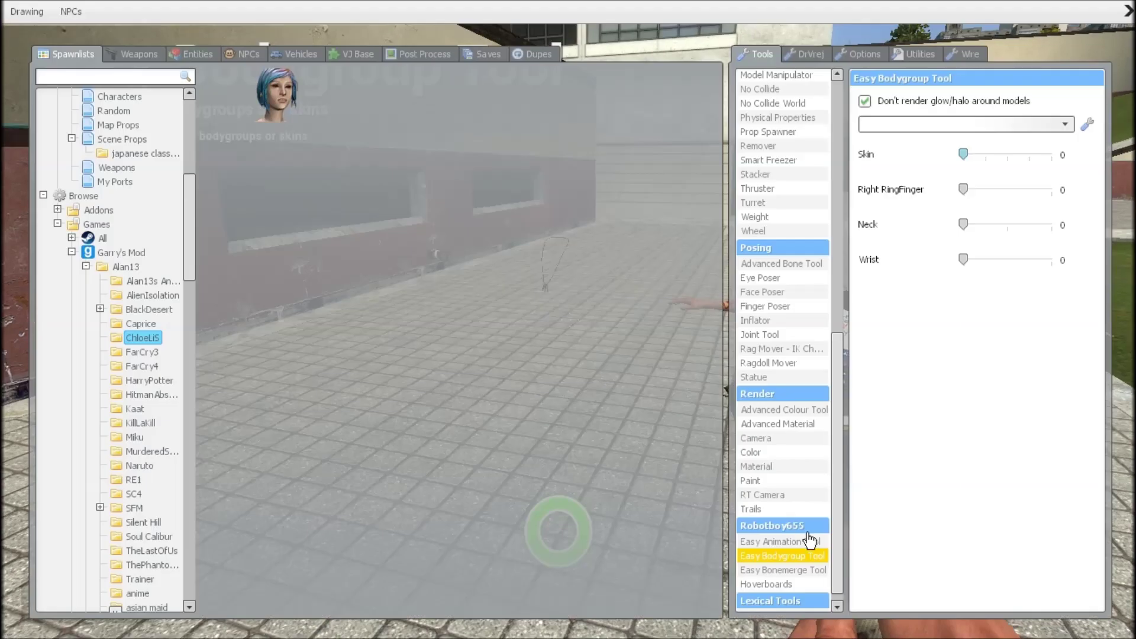
click(798, 571)
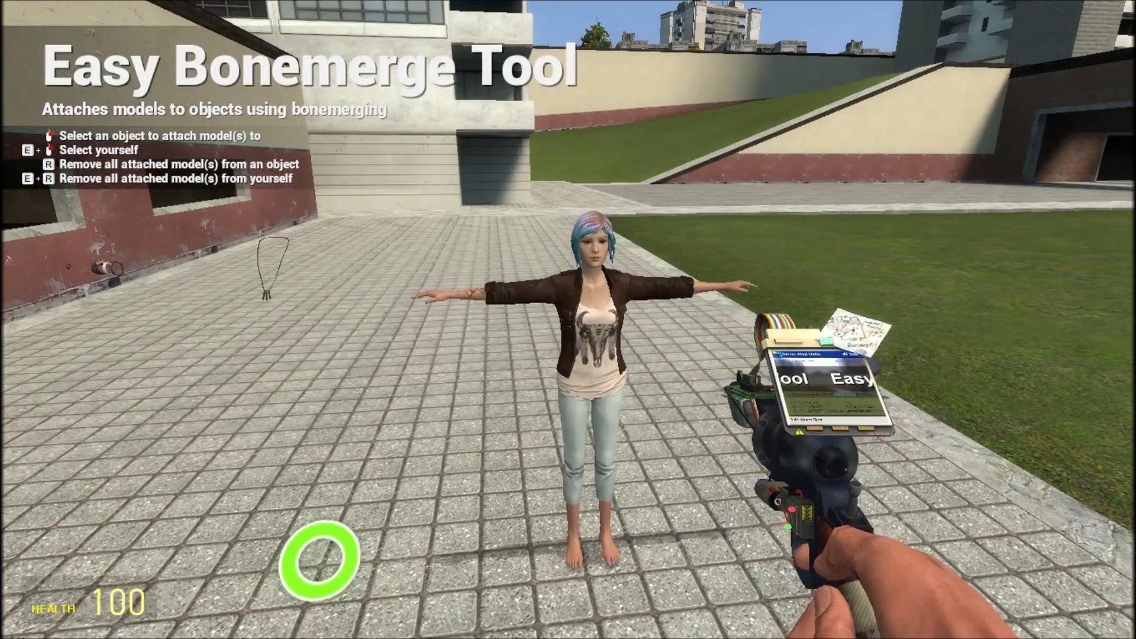
click(568, 319)
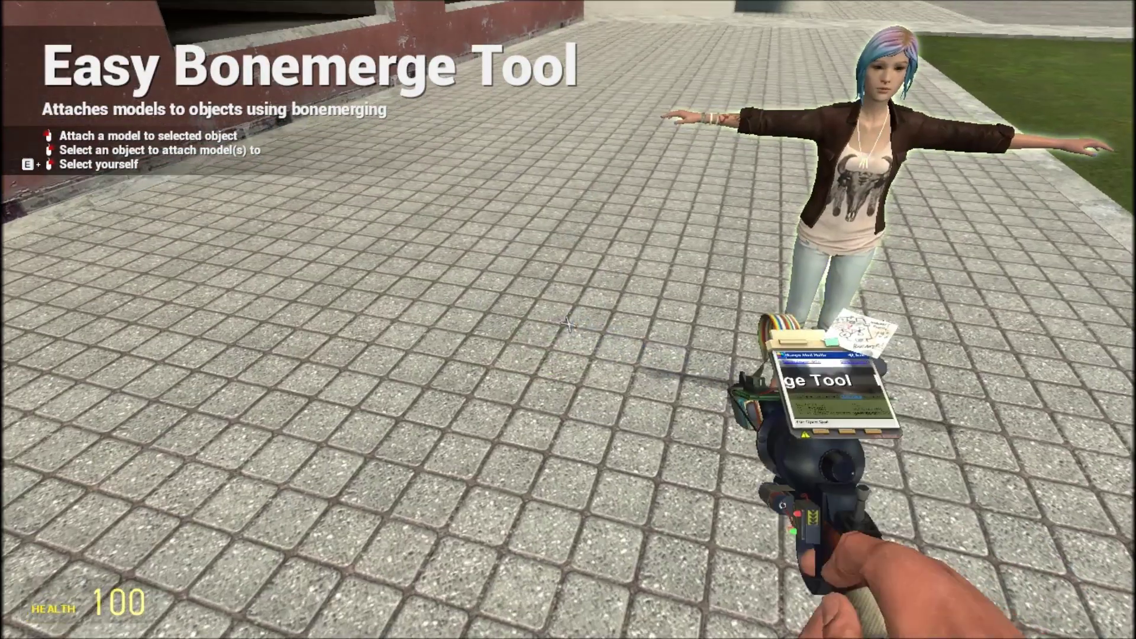
scroll(568, 320, down, 3)
click(568, 320)
- Approach Chloe to check her sleeves and bracelets up close and lower her left arm to her side with the physics gun
key(w)
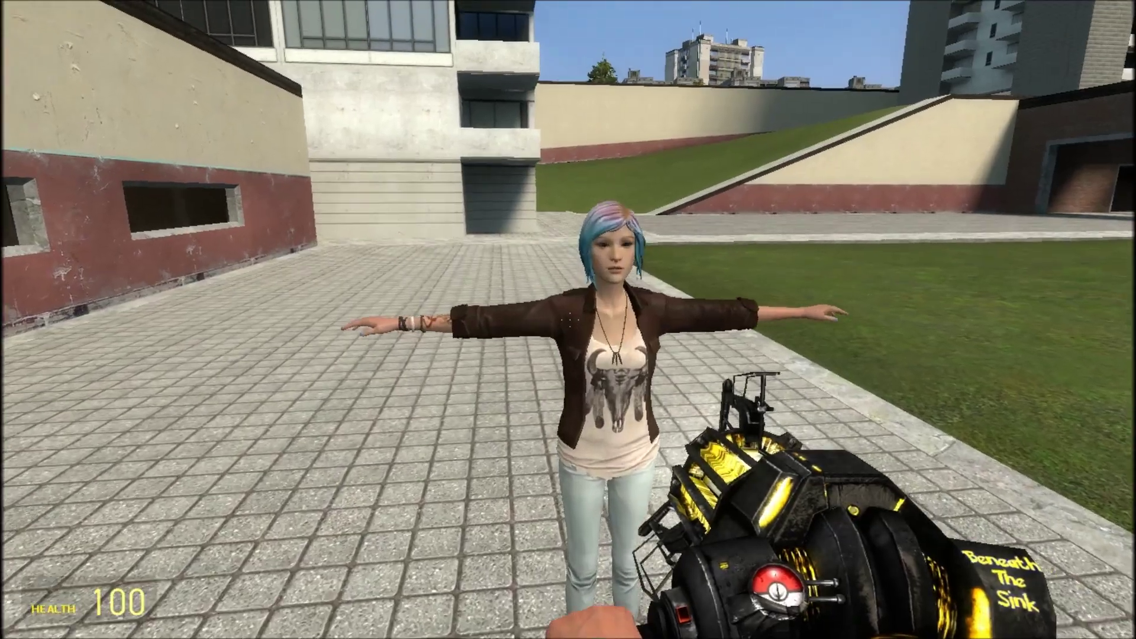
key(w)
key(a)
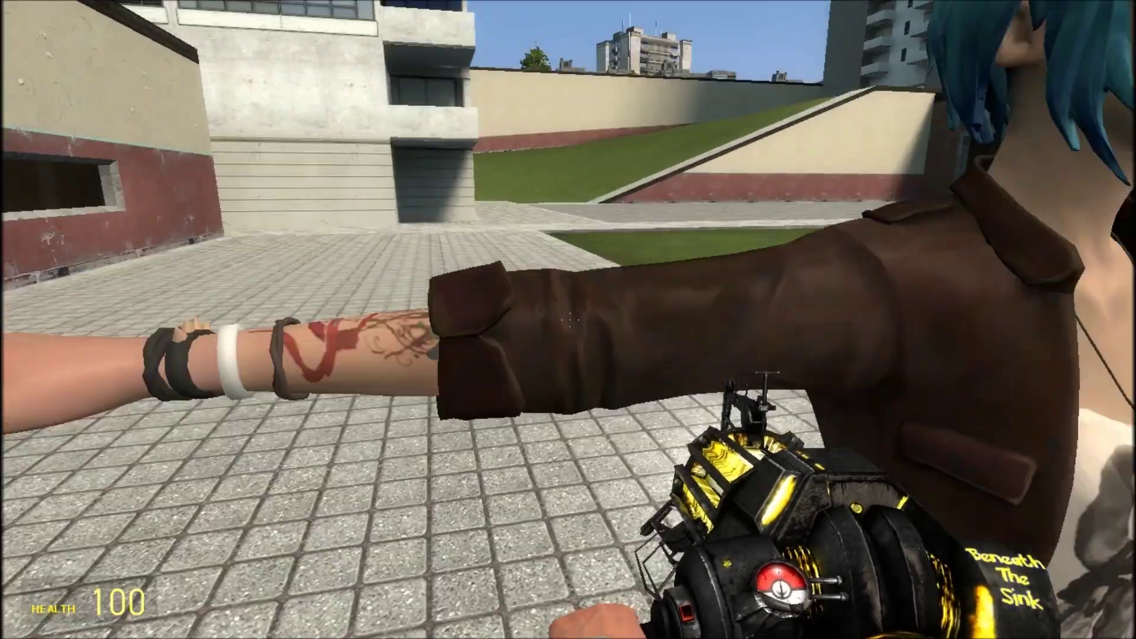
key(s)
key(d)
click(568, 320)
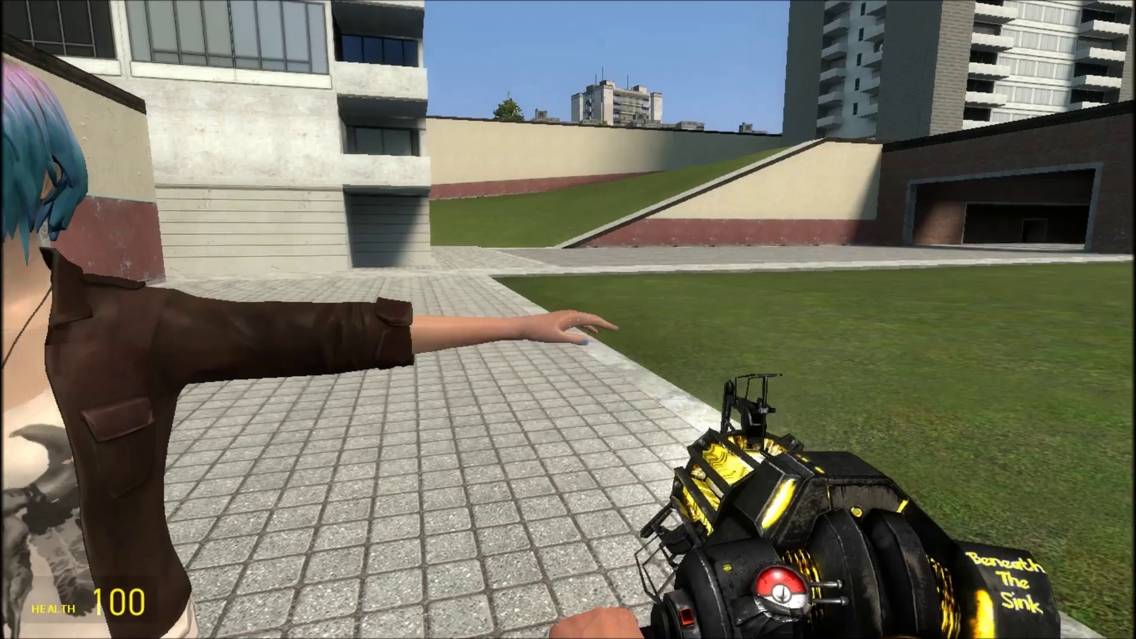
click(568, 319)
key(s)
click(568, 319)
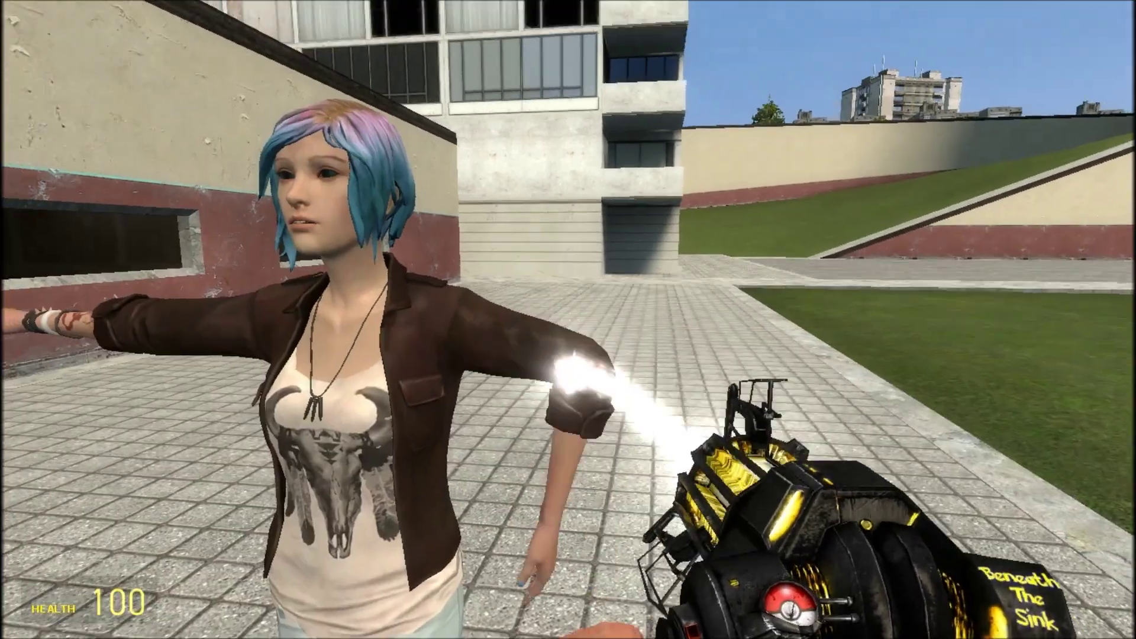
- Lower Chloe's right arm to her side with the physics gun and step back to face her
key(a)
click(568, 319)
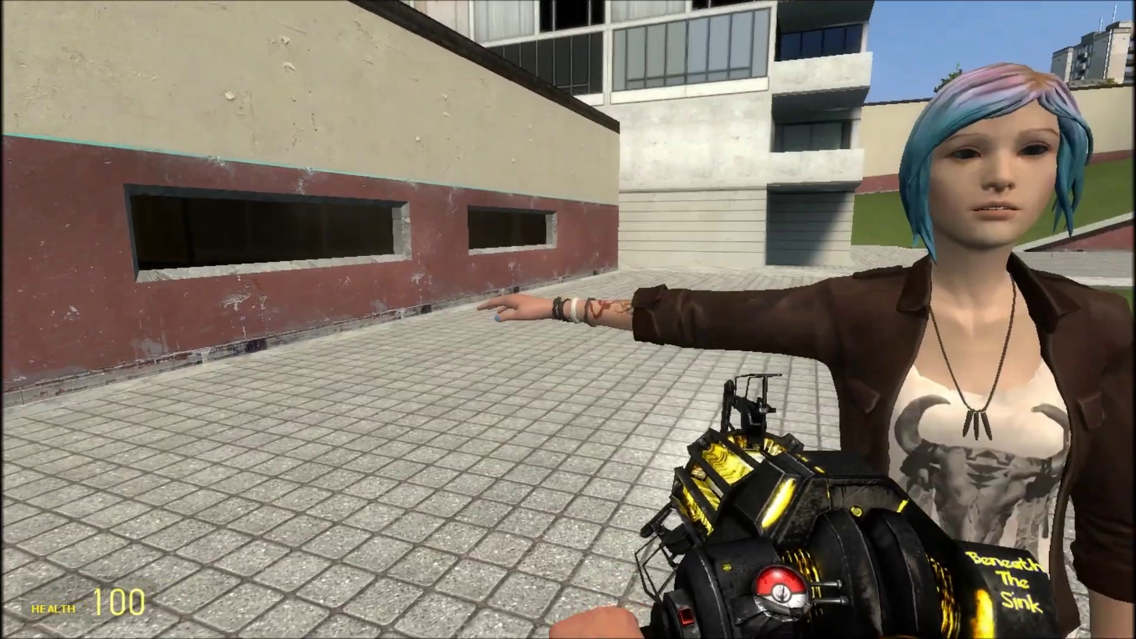
key(s)
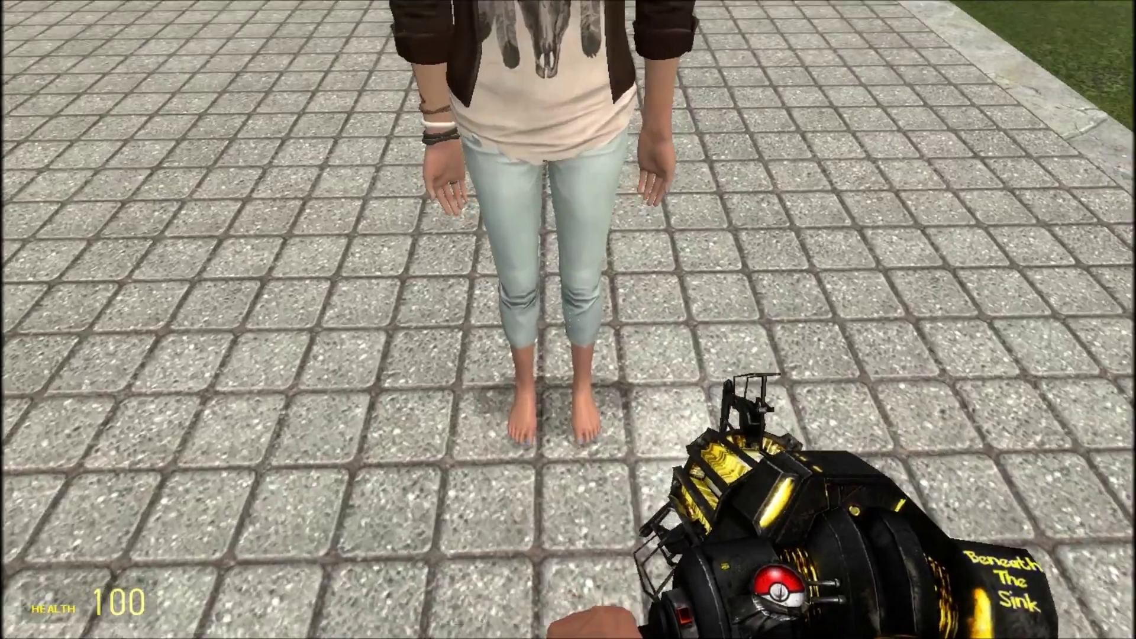
- Pose Chloe's head and bend her legs at the knees with the physics gun, freezing the raised foot in place
drag(568, 319, 567, 319)
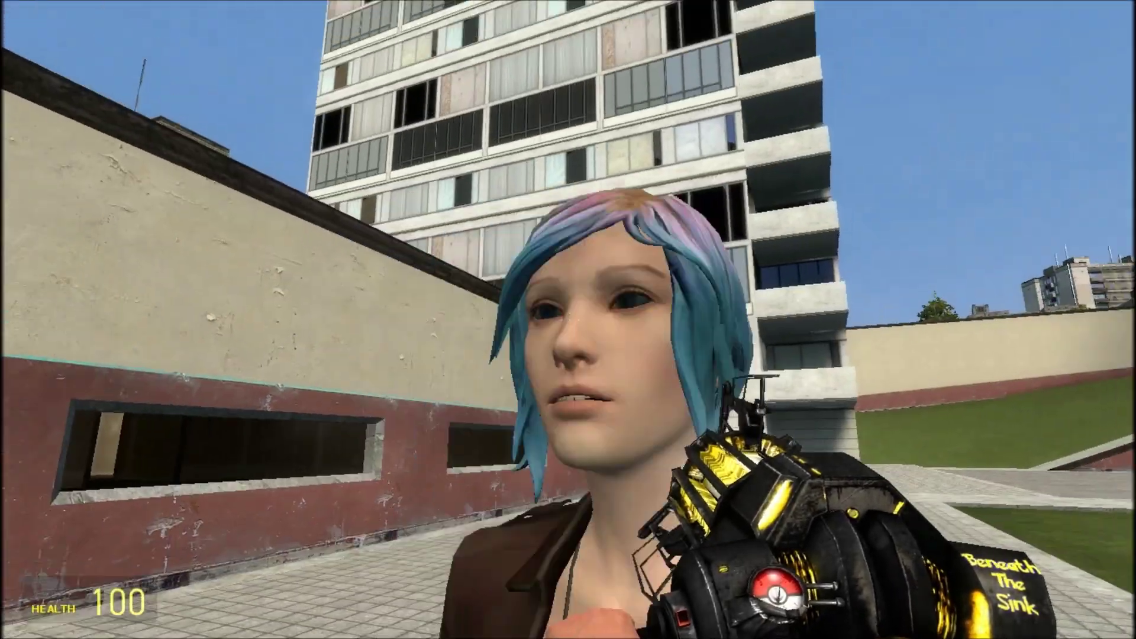
key(a)
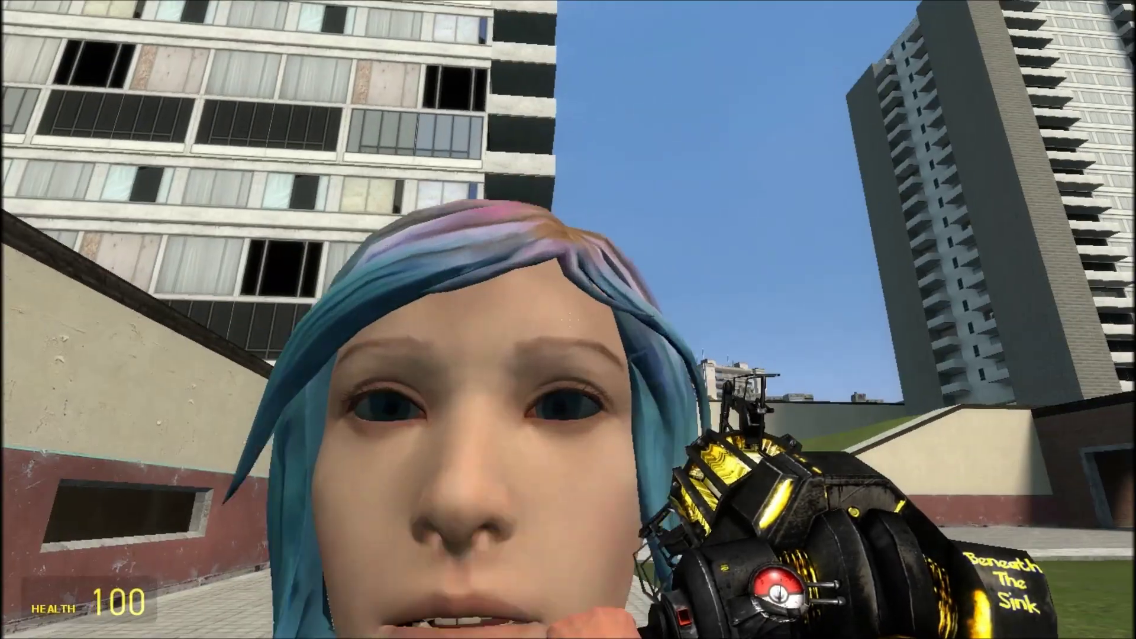
key(s)
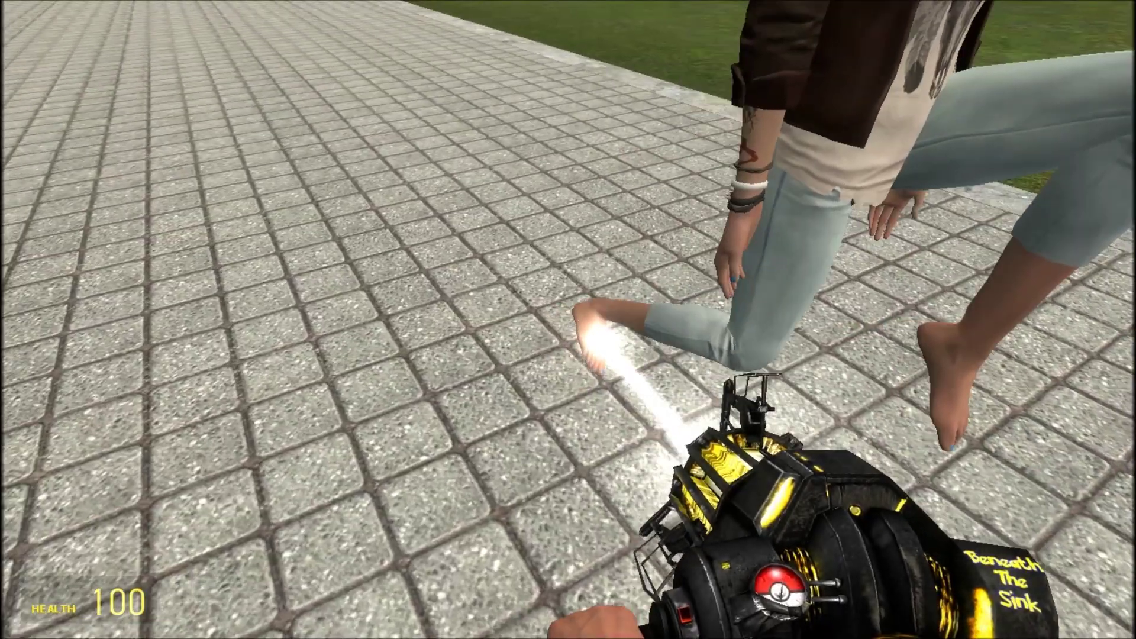
right_click(568, 320)
key(d)
key(s)
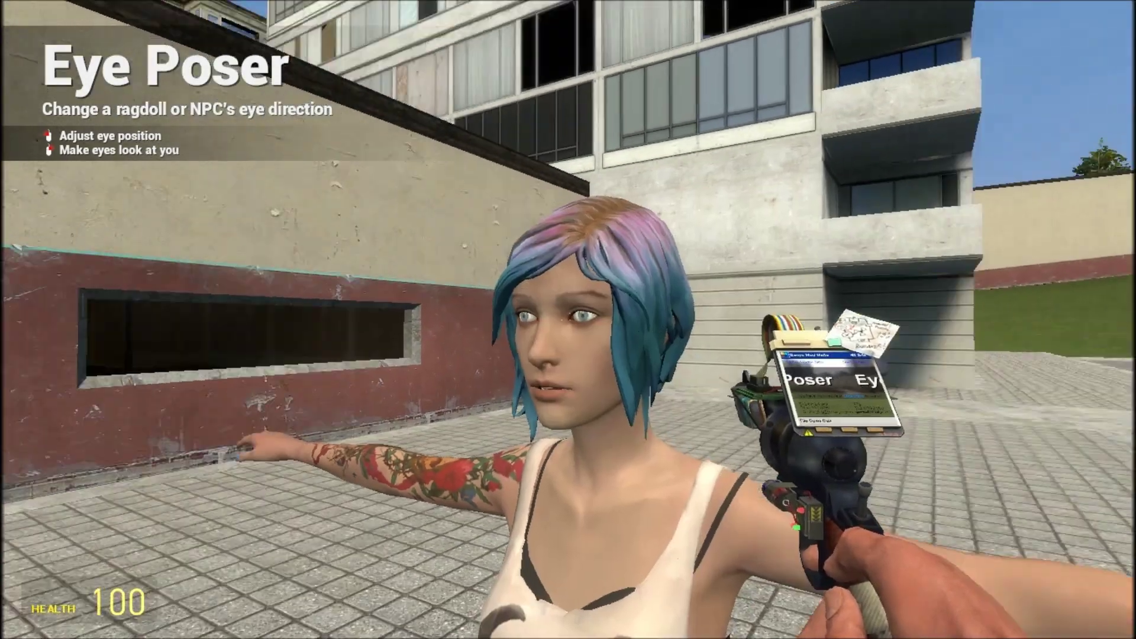
- Adjust the tank-top Chloe's eye direction with the Eye Poser and switch to the physics gun
click(567, 320)
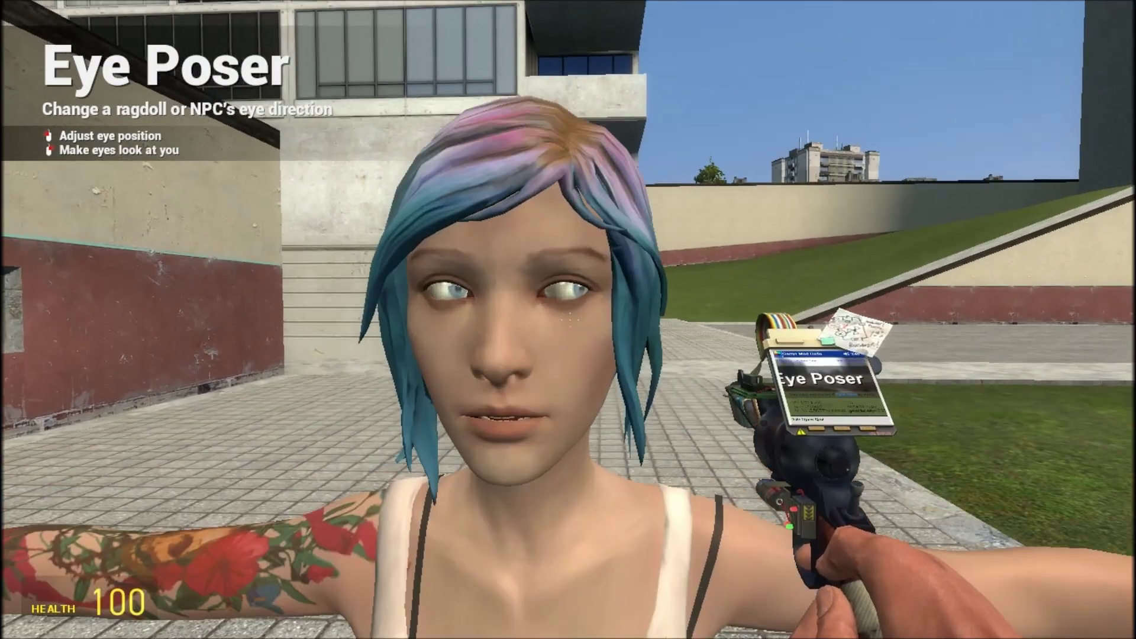
scroll(568, 319, down, 3)
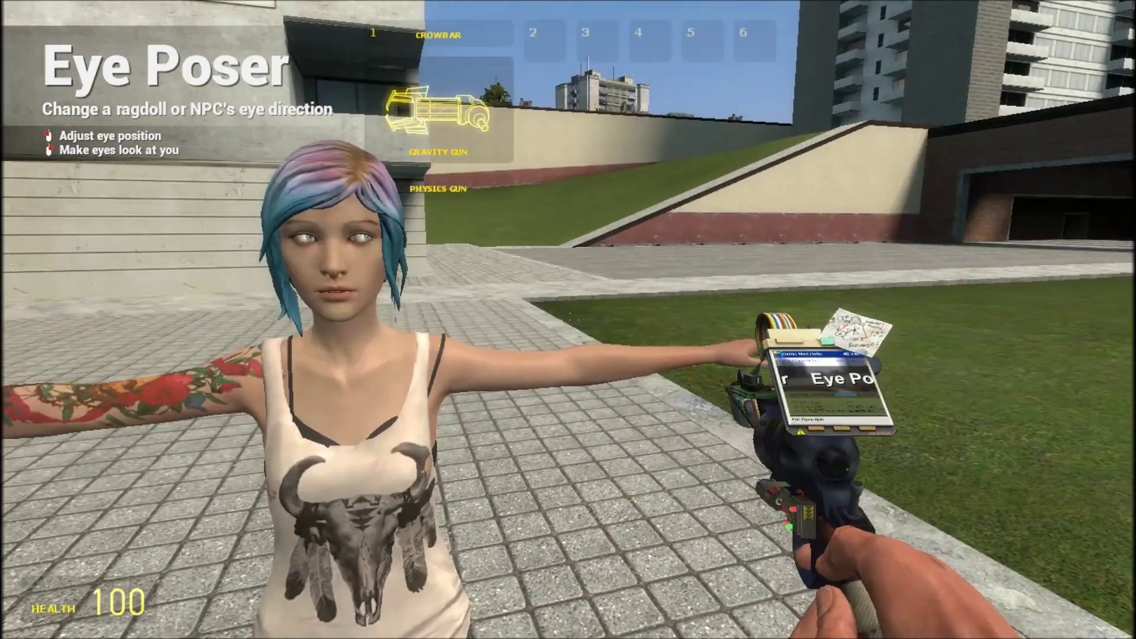
click(568, 319)
click(568, 319)
- Switch to Notepad and compare the two chloe QC files, highlighting the eye_right and eye_left coordinates in the Alan13 version
key(alt)
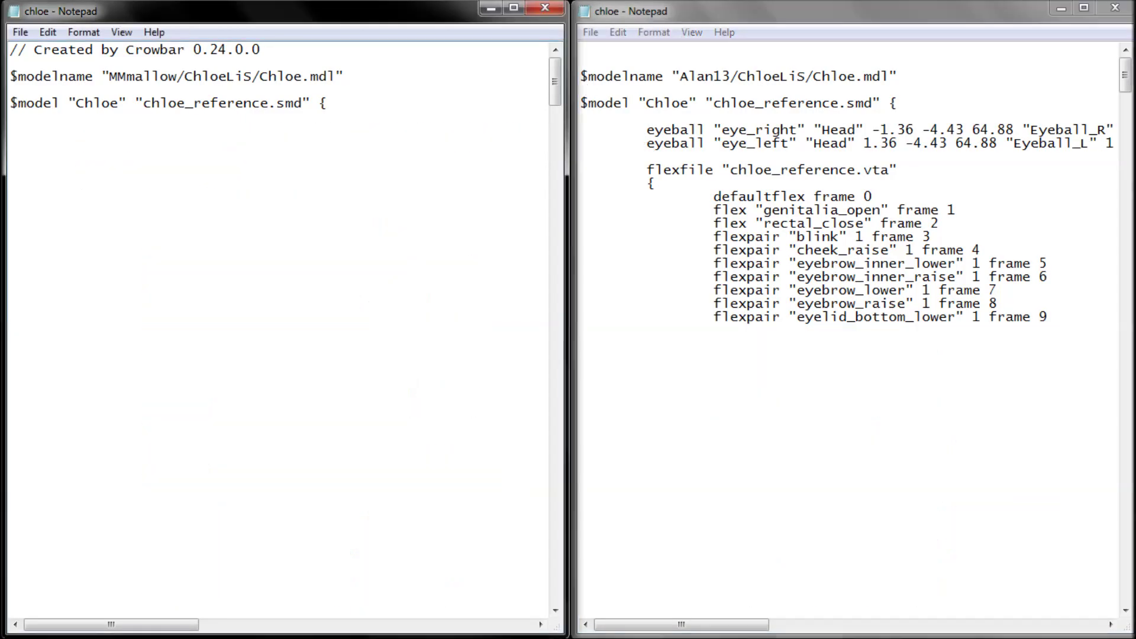
drag(427, 464, 12, 117)
click(243, 196)
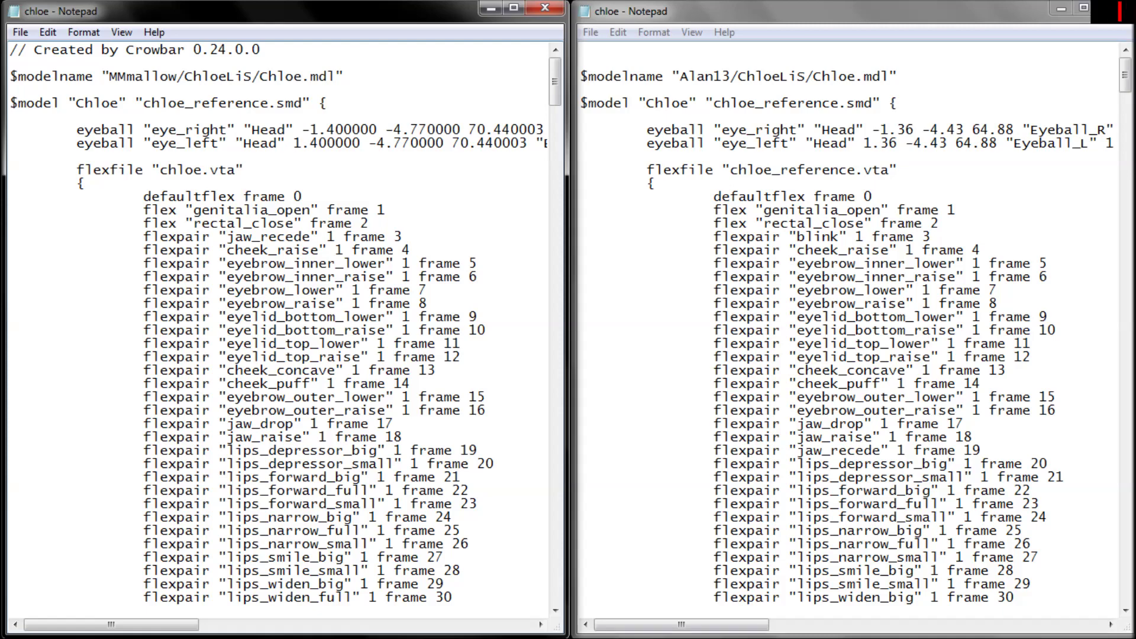
drag(865, 357, 628, 75)
click(756, 169)
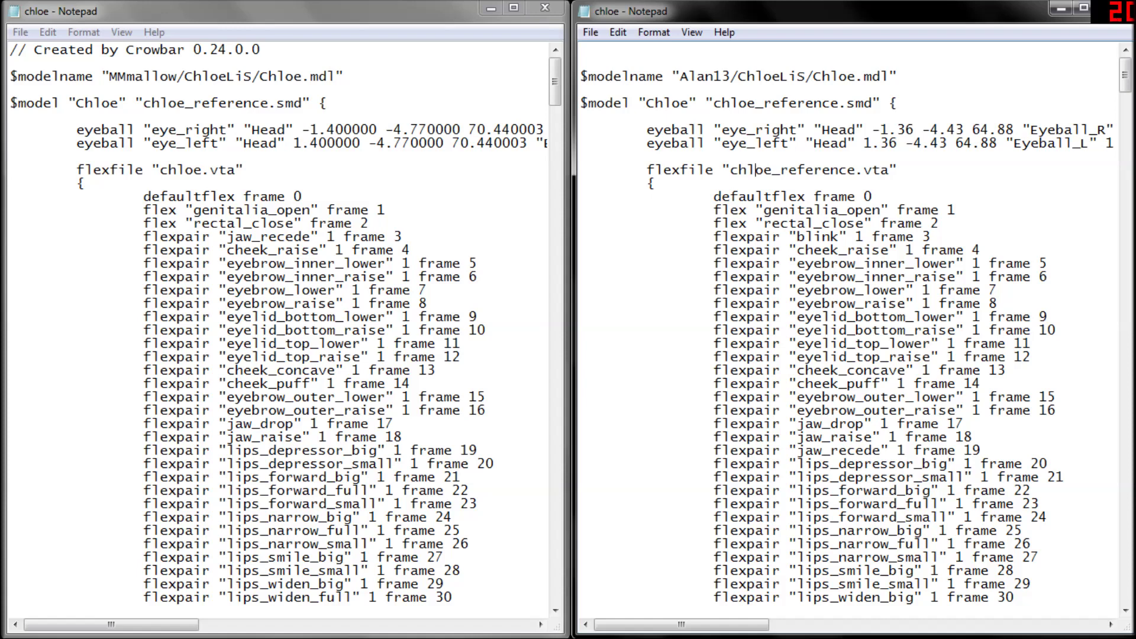
drag(873, 129, 998, 130)
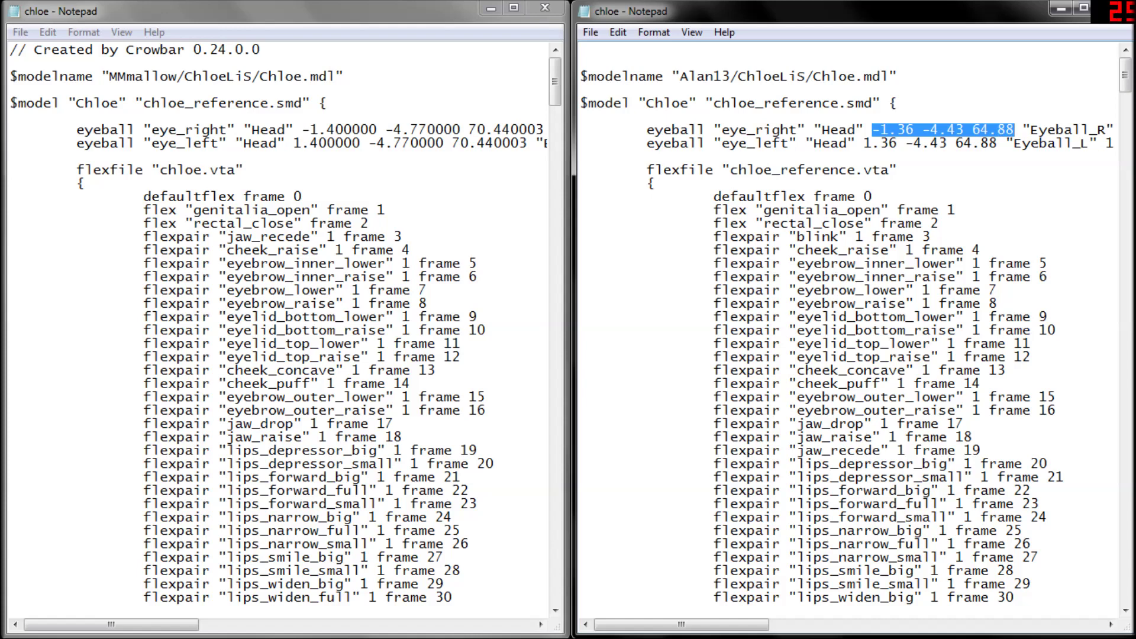
drag(864, 143, 989, 143)
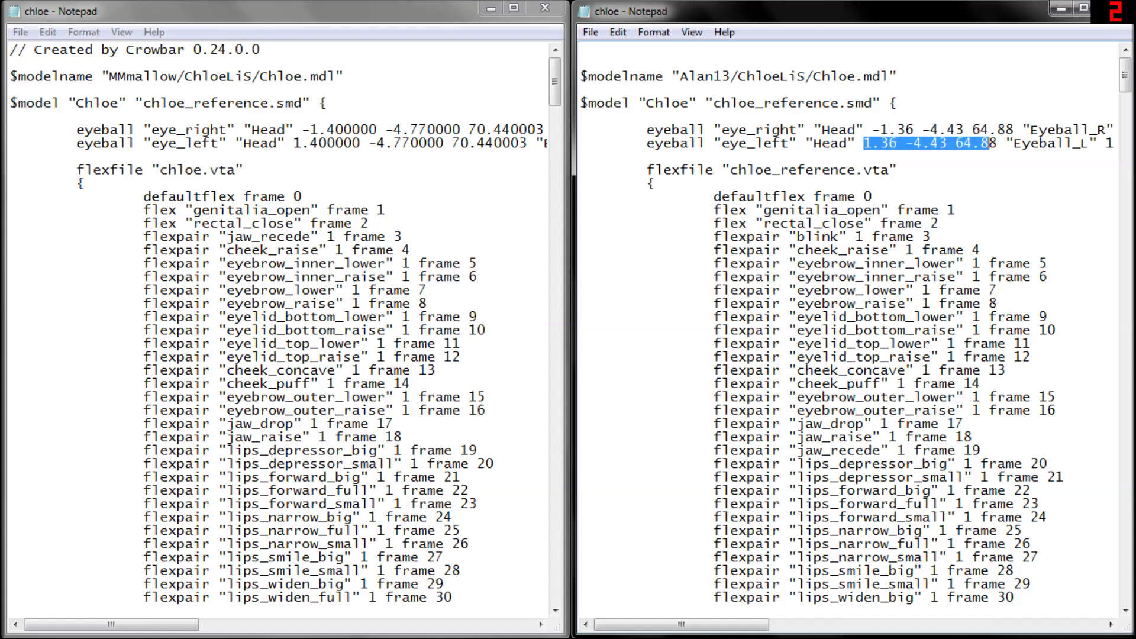
click(947, 143)
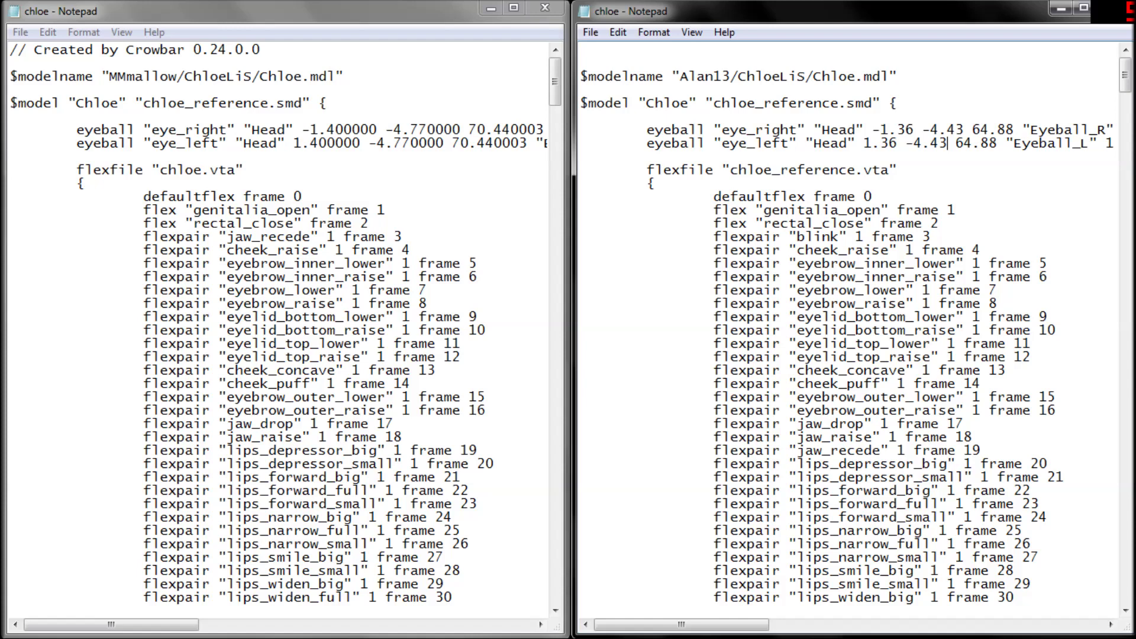
drag(941, 118, 862, 129)
click(914, 129)
click(881, 210)
- Switch to Blender and select the centre vertex of the left eyeball on the chloe_reference mesh
mouse_move(444, 626)
click(439, 517)
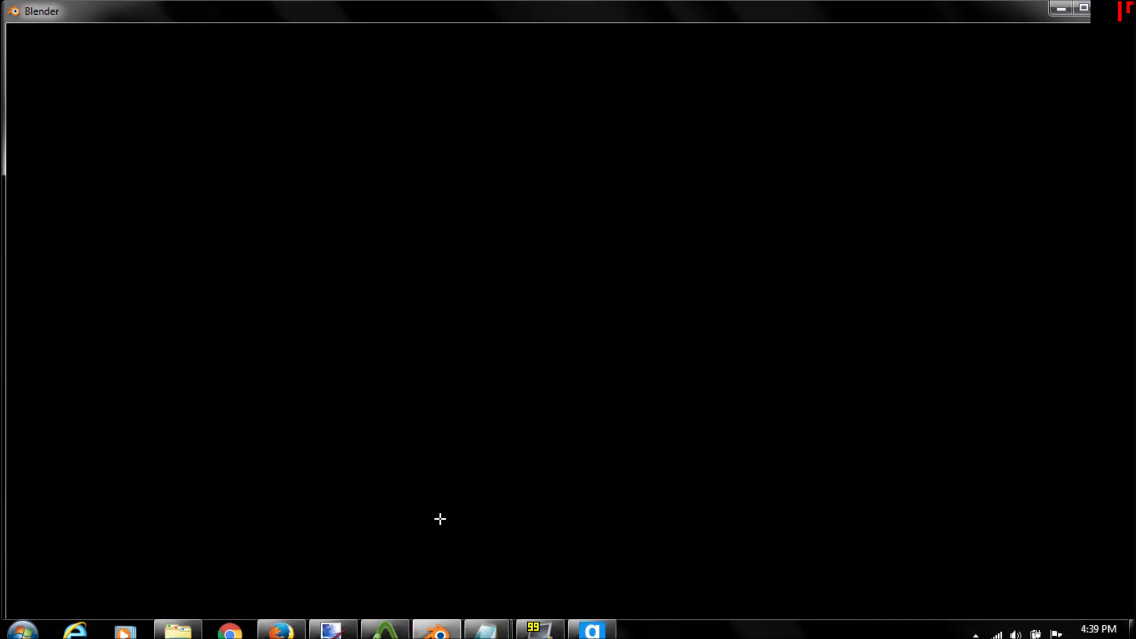
scroll(488, 261, down, 7)
scroll(482, 355, up, 3)
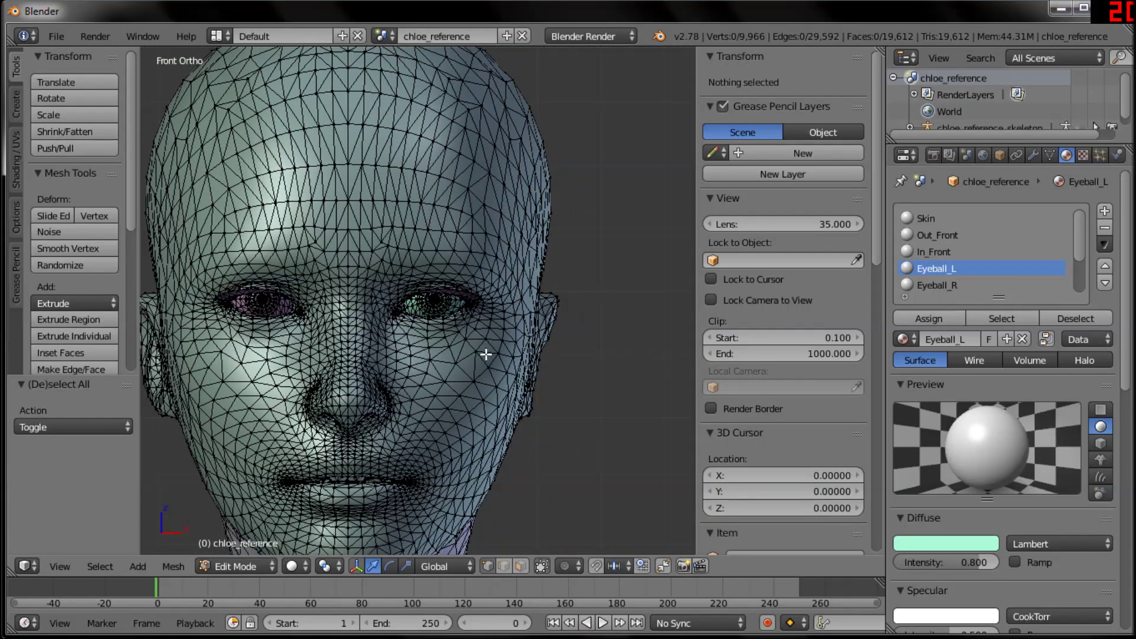
scroll(538, 314, up, 6)
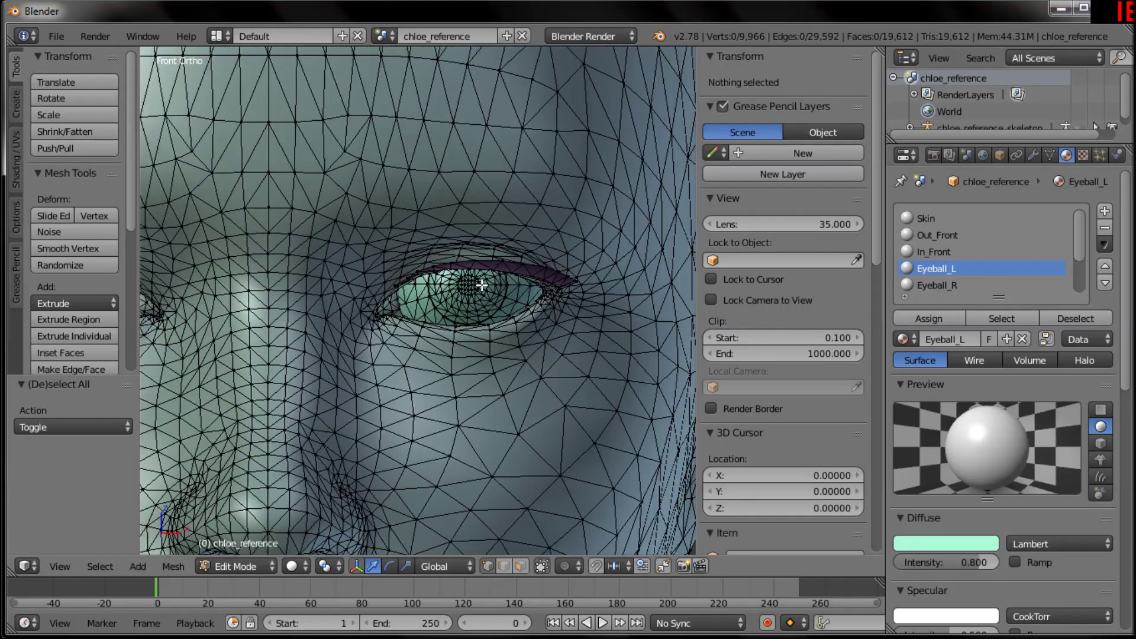
scroll(497, 303, up, 2)
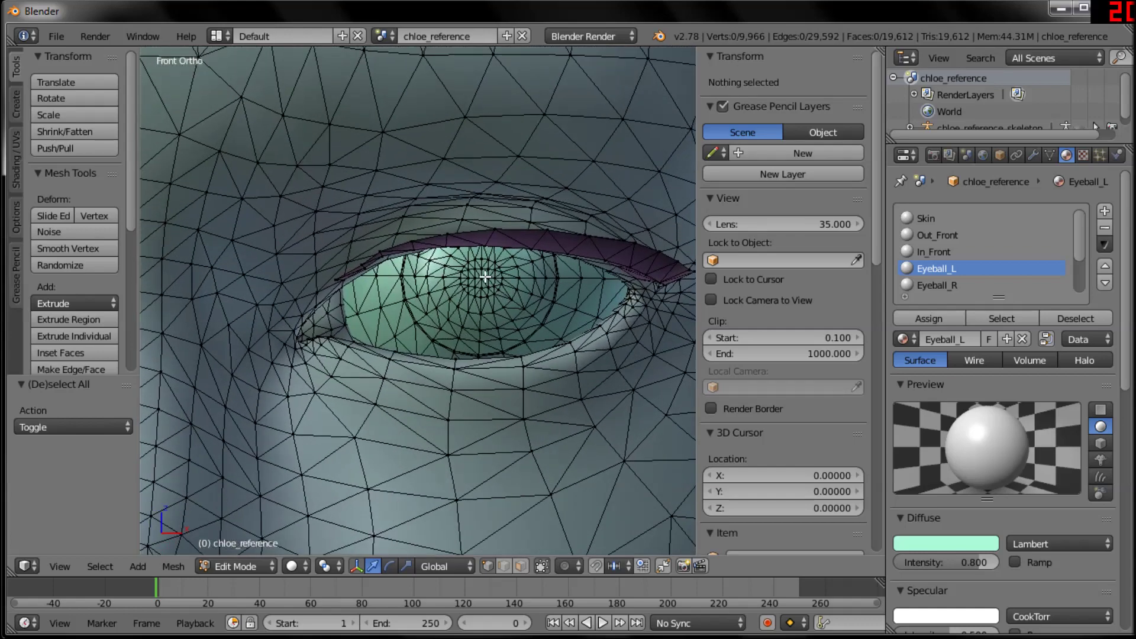
right_click(481, 276)
scroll(533, 325, up, 3)
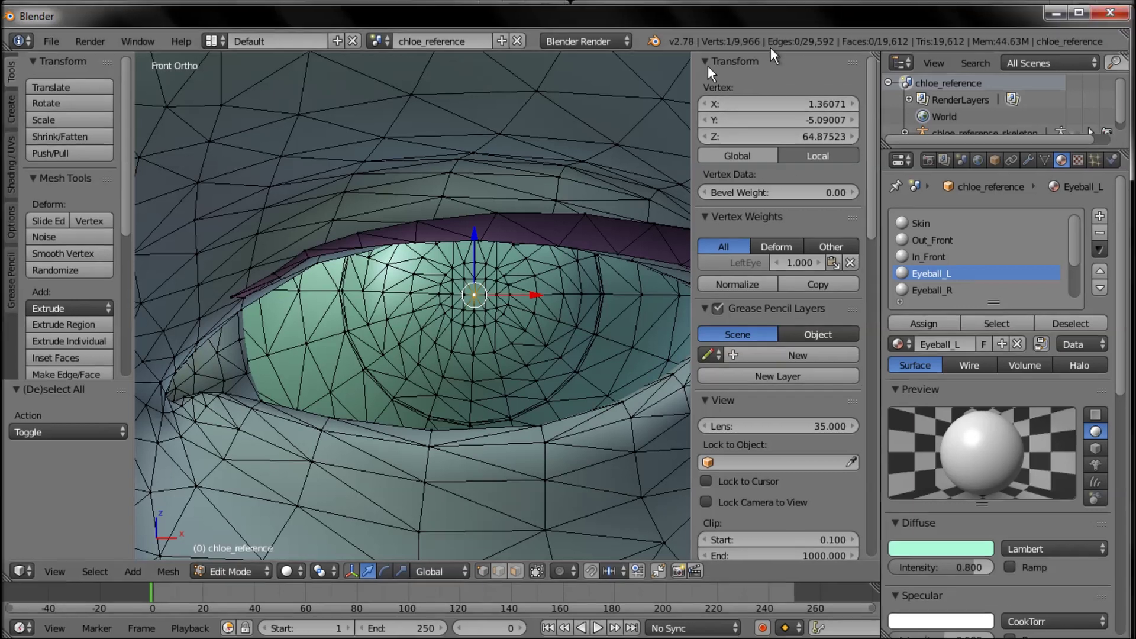
- Place Blender beside the QC file and compare the vertex's X and Z coordinates with the eye_left line
drag(708, 67, 1, 166)
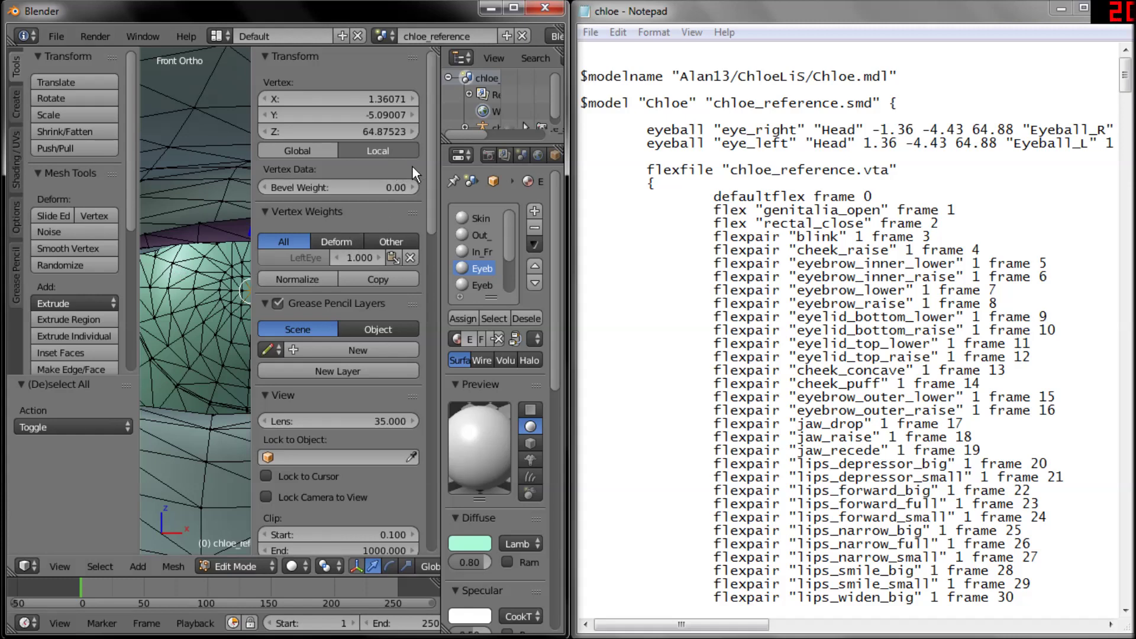
drag(252, 303, 303, 302)
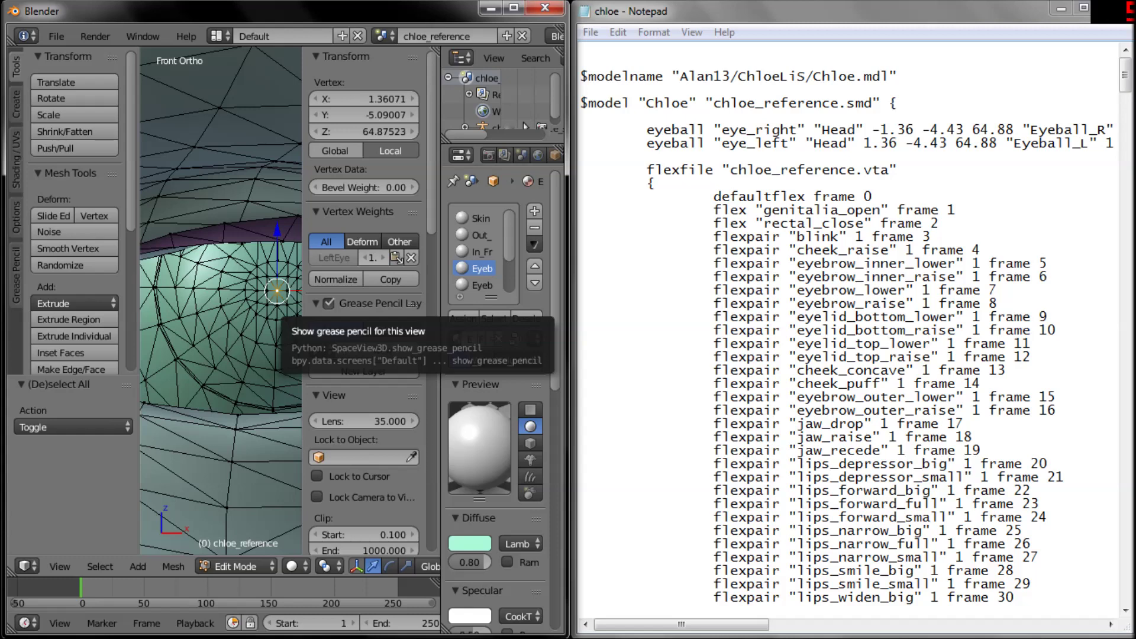
drag(863, 143, 989, 145)
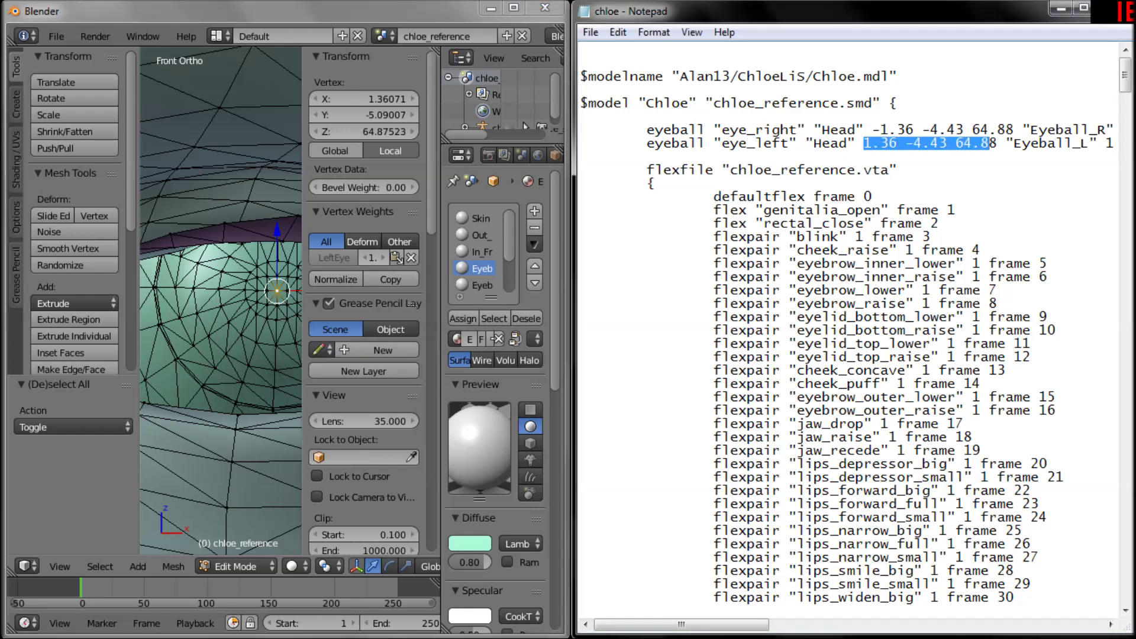
click(890, 143)
drag(871, 143, 999, 143)
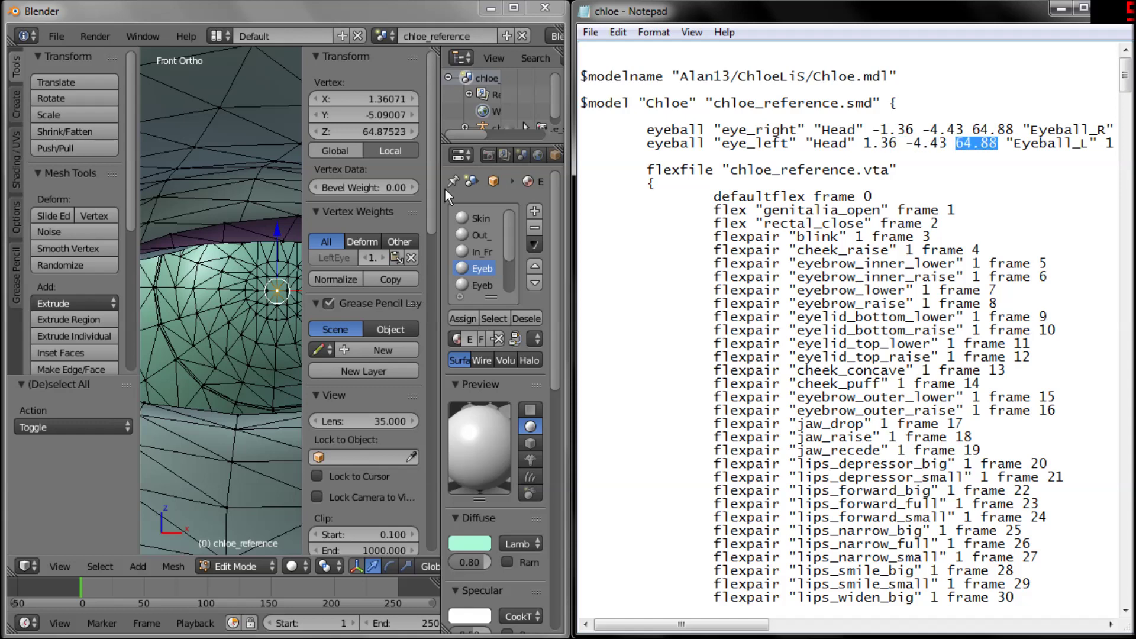
- Recheck the left eye in front view and highlight the Y coordinate in the QC file's eye_left line
middle_drag(256, 252, 248, 277)
key(KP_1)
ctrl+middle_drag(256, 227, 253, 464)
scroll(237, 285, up, 4)
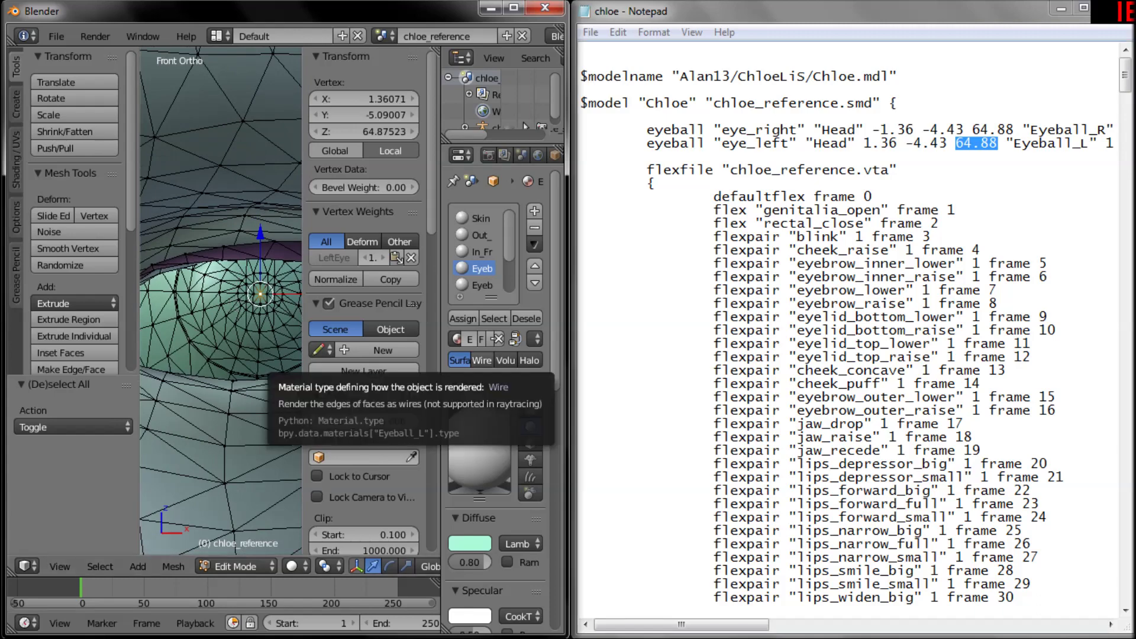
click(947, 143)
drag(947, 143, 914, 143)
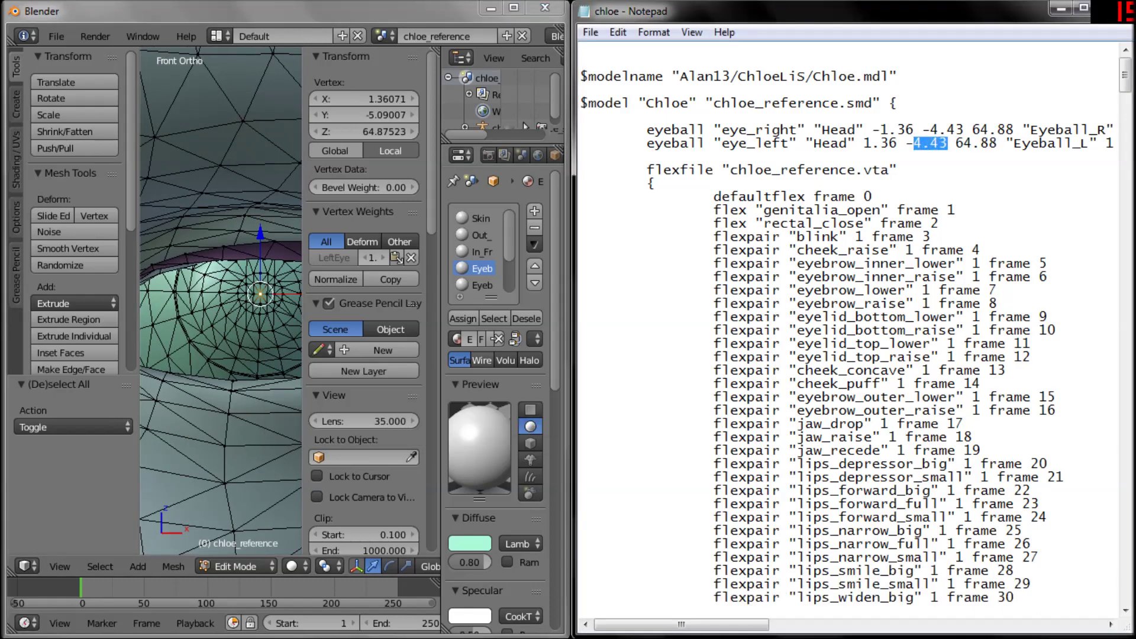
- Maximize Blender and select all geometry assigned to the Eyeball_L material
click(513, 8)
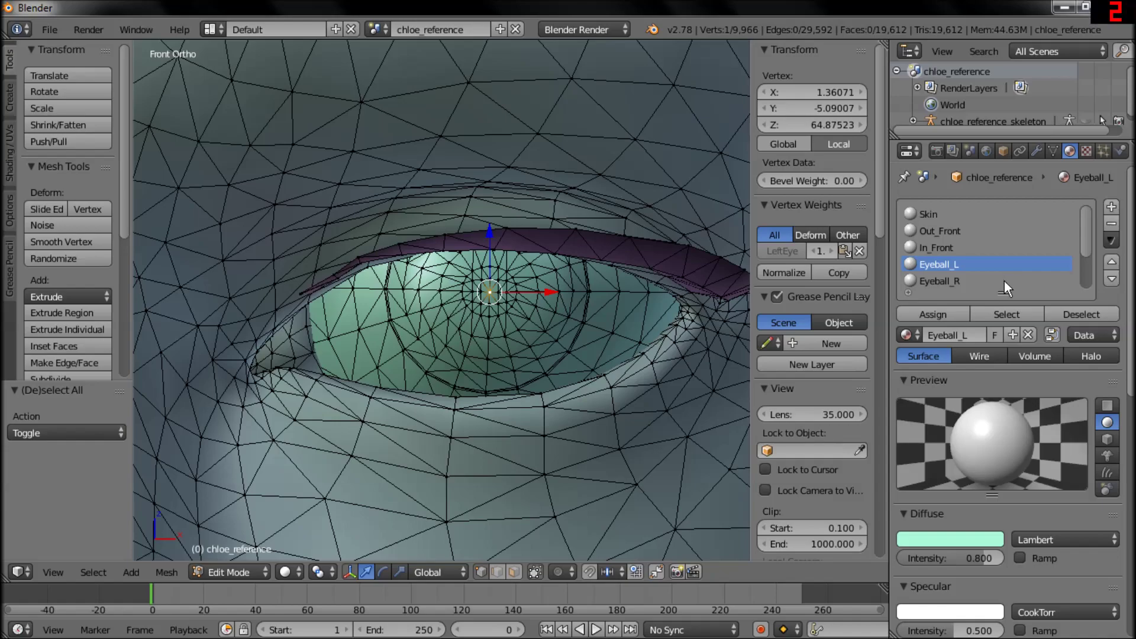
click(1006, 314)
scroll(516, 332, down, 3)
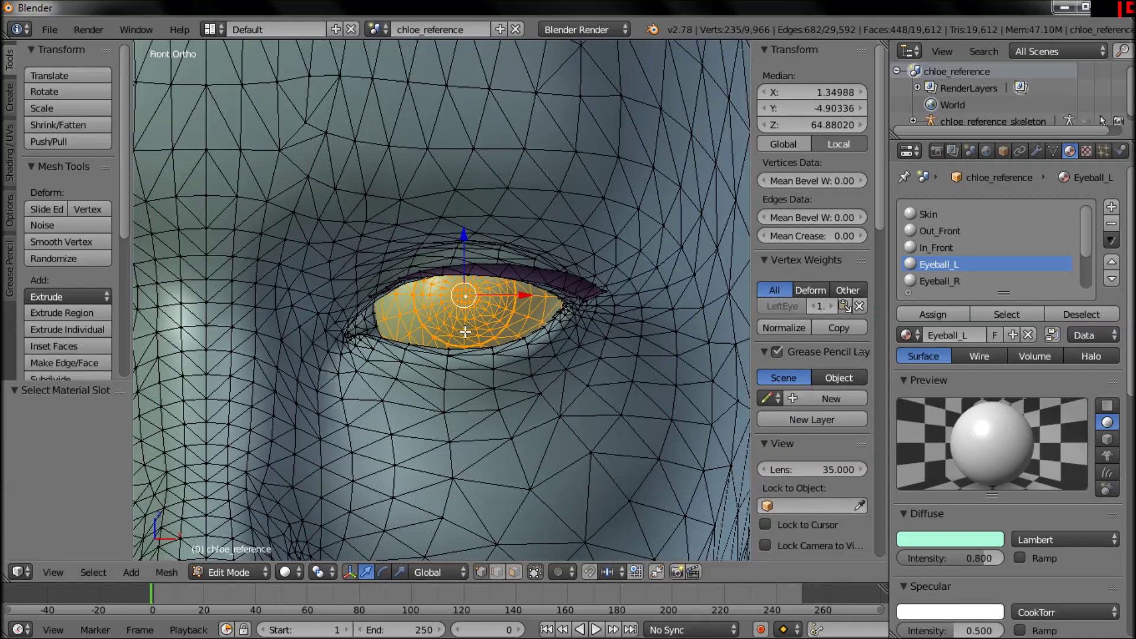
- In wireframe display, lasso-deselect the left eyeball's geometry until only its open rear rim loop stays selected
key(z)
scroll(516, 331, up, 2)
middle_drag(516, 331, 520, 371)
mouse_move(500, 454)
ctrl+mouse_down()
mouse_move(506, 269)
mouse_move(398, 185)
mouse_move(382, 490)
ctrl+mouse_up()
mouse_move(355, 337)
middle_down()
mouse_move(380, 350)
mouse_move(355, 337)
mouse_move(384, 247)
middle_up()
mouse_move(441, 132)
ctrl+mouse_down()
mouse_move(489, 147)
mouse_move(418, 203)
ctrl+mouse_up()
mouse_move(418, 203)
middle_down()
mouse_move(398, 263)
mouse_move(303, 274)
mouse_move(362, 325)
mouse_move(499, 304)
mouse_move(489, 269)
middle_up()
key(z)
key(z)
mouse_move(526, 307)
middle_down()
mouse_move(514, 284)
mouse_move(518, 314)
mouse_move(369, 302)
mouse_move(375, 325)
middle_up()
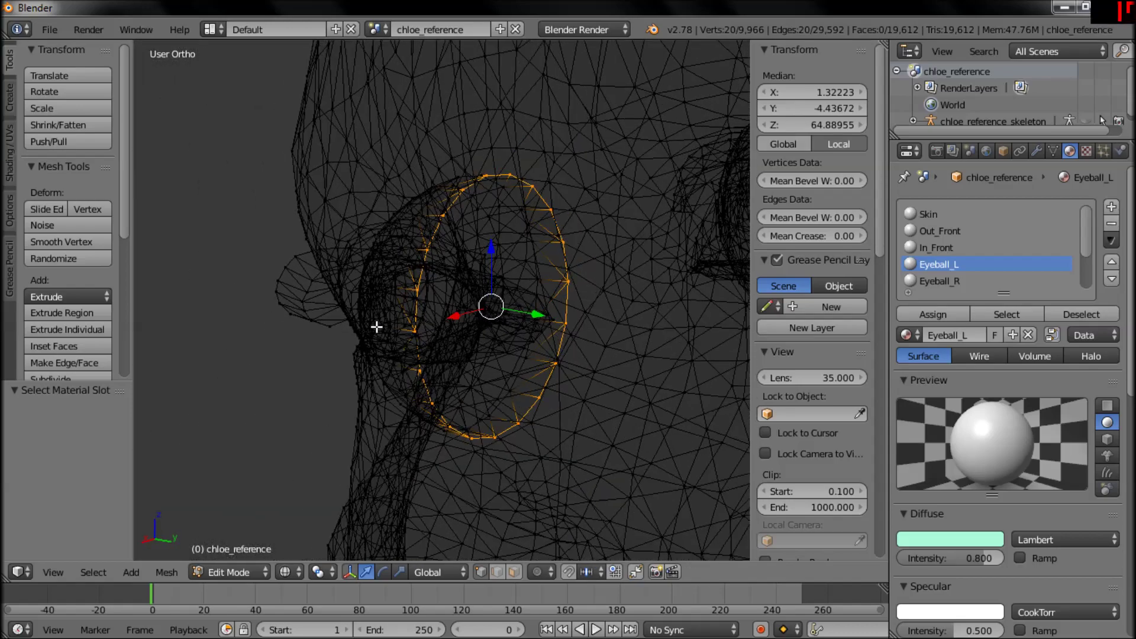
- Extrude the left eyeball's rear rim loop in place and scale the new loop inward to about 0.381
key(e)
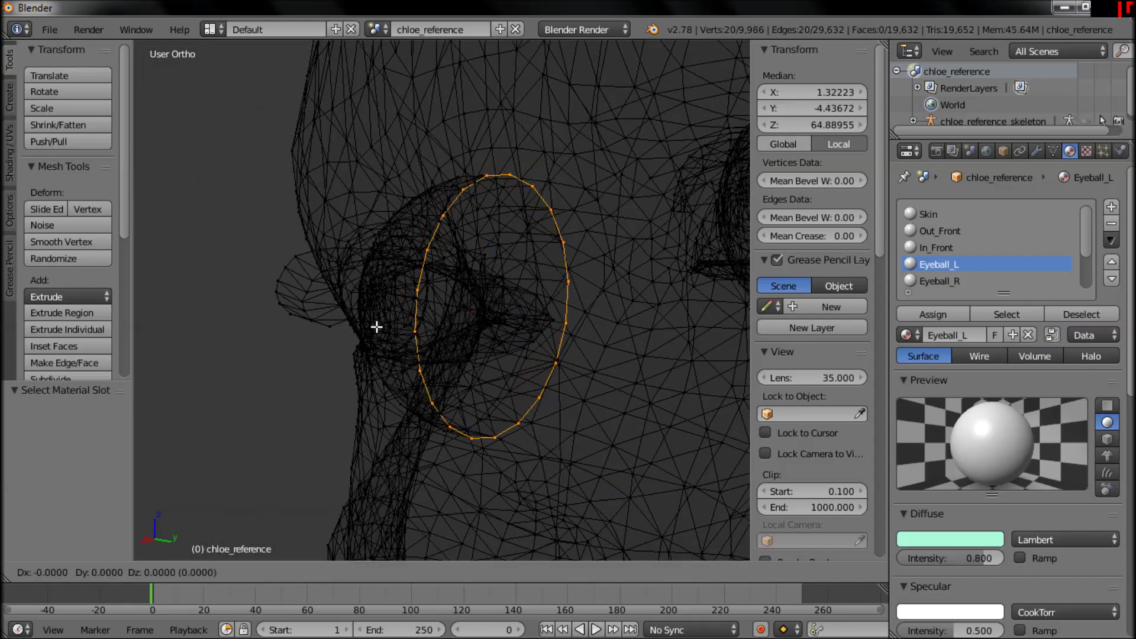
right_click(376, 326)
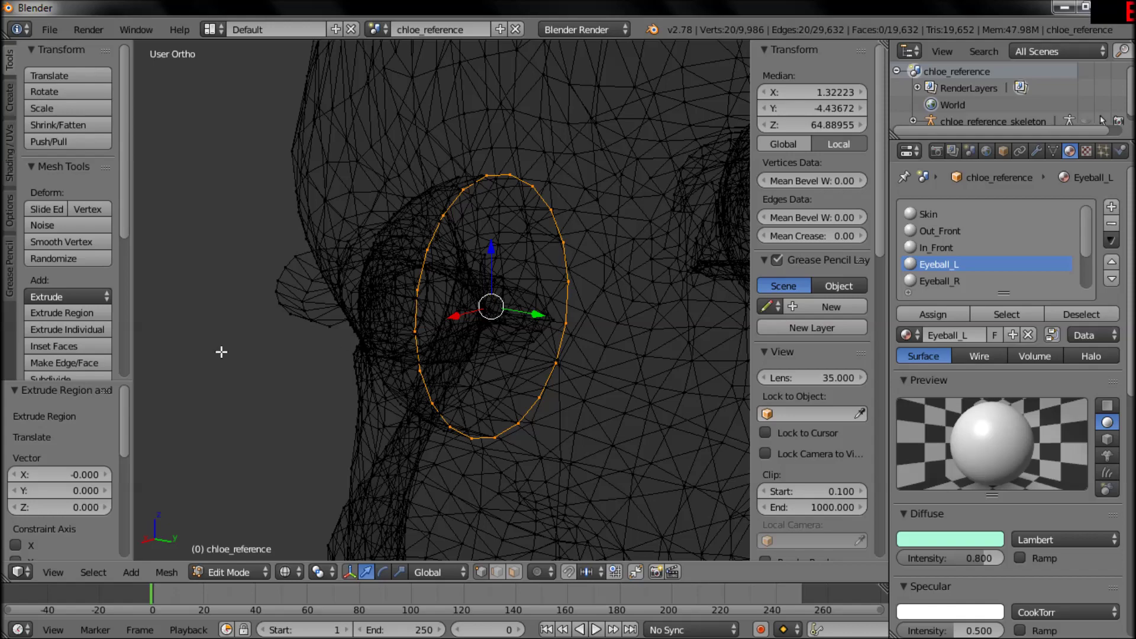
key(s)
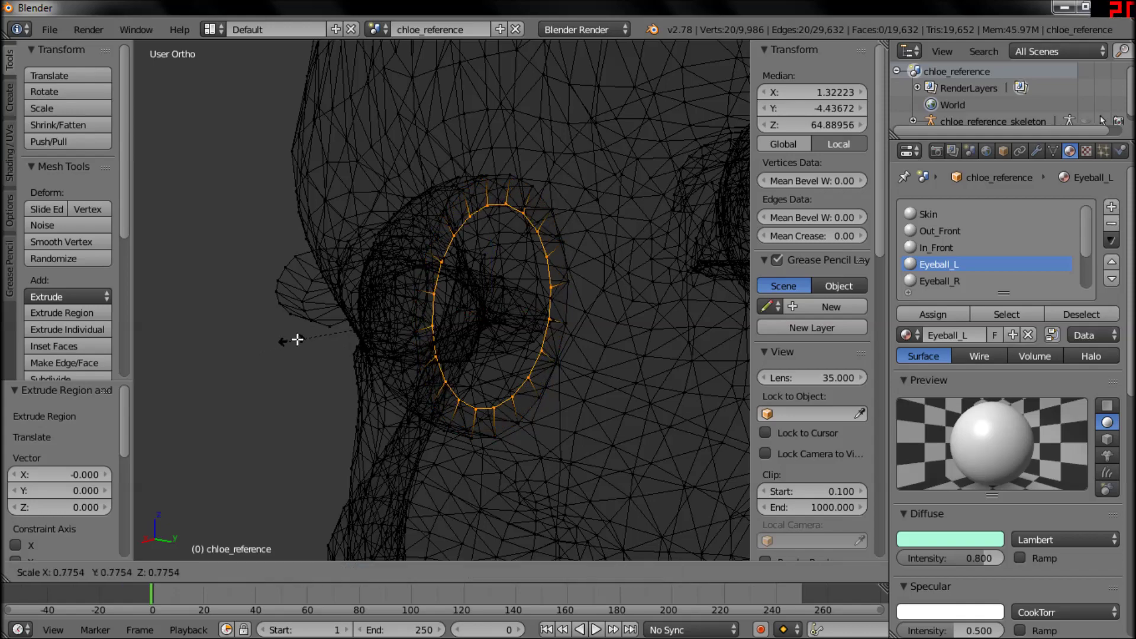
click(446, 322)
middle_drag(449, 322, 425, 327)
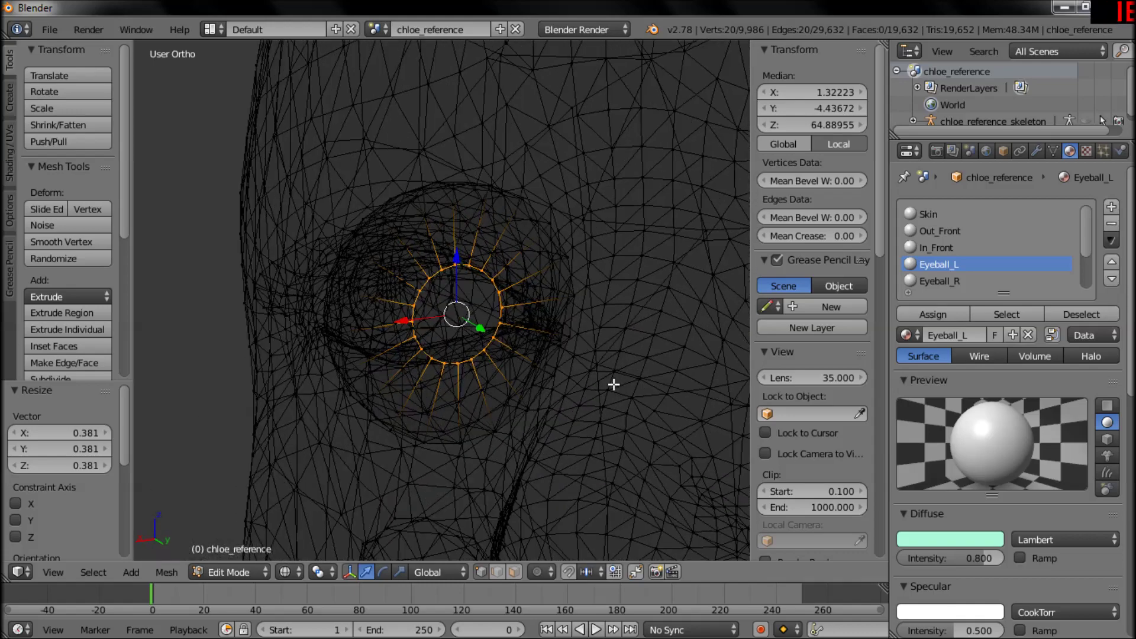
- Merge the scaled loop's vertices at their center to close the back of the left eyeball
key(alt+m)
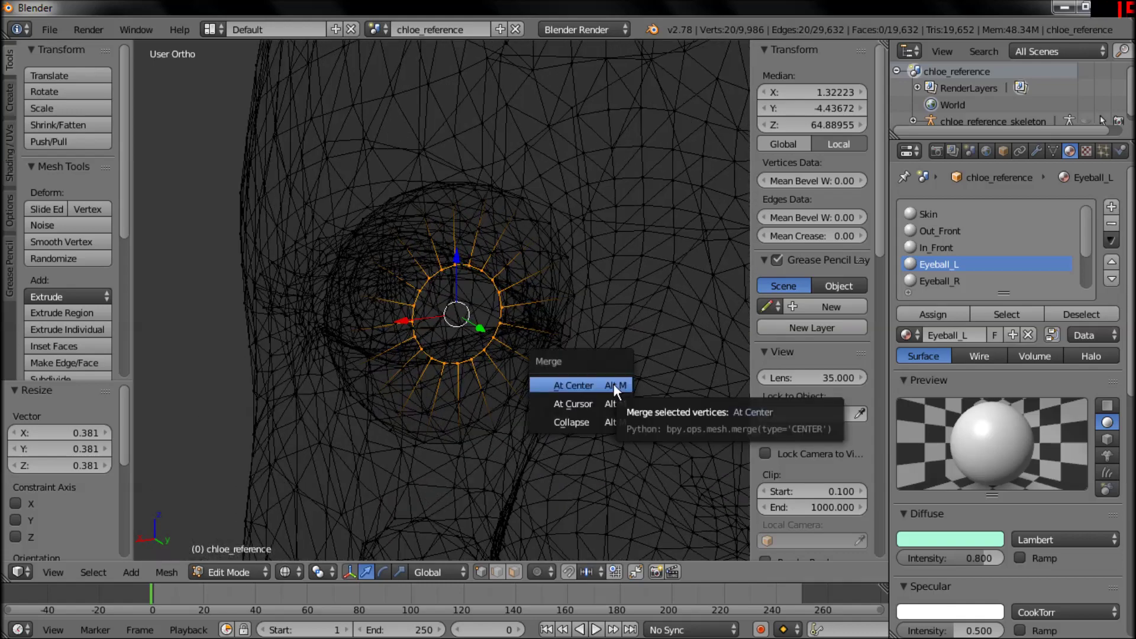
click(613, 384)
middle_drag(520, 392, 597, 366)
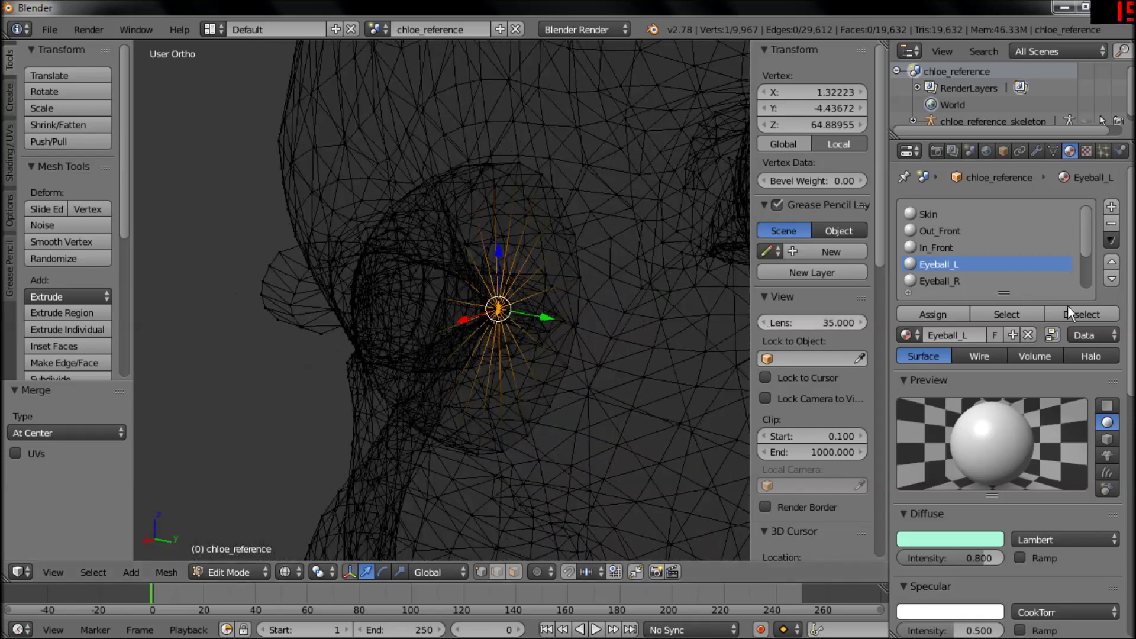
- Select the Eyeball_L material's geometry, then only the merged center vertex, and open its Y coordinate to read it from the side
click(1022, 315)
middle_drag(523, 323, 371, 312)
right_click(446, 309)
middle_drag(444, 315, 663, 323)
click(822, 109)
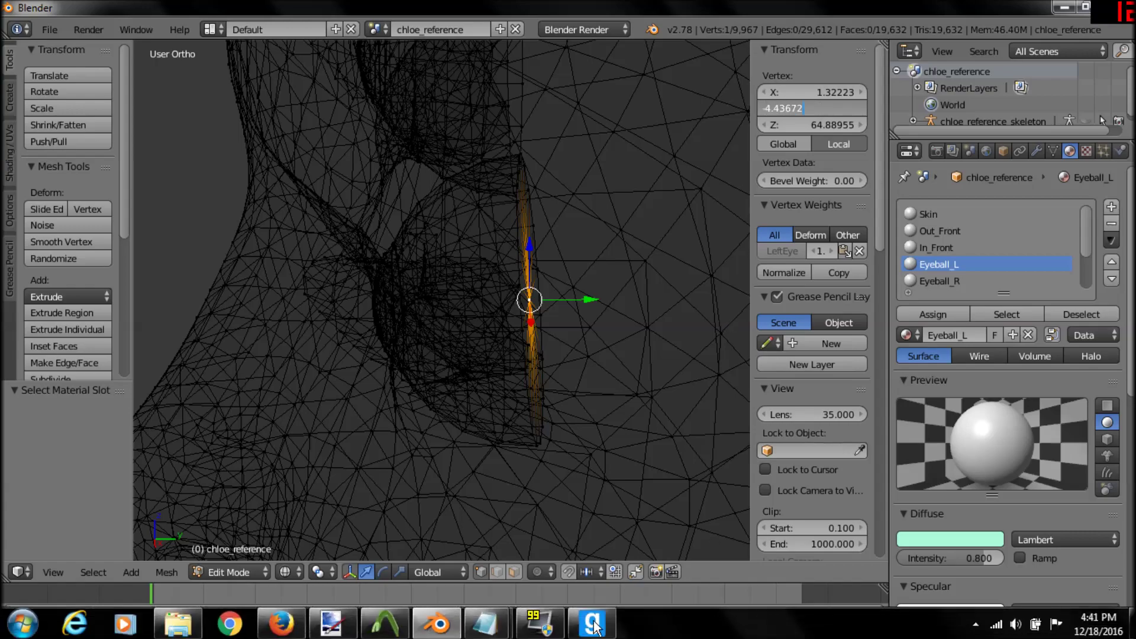
- Switch to the QC files in Notepad and examine the coordinates in the new file's eye_left and eye_right lines
click(1063, 8)
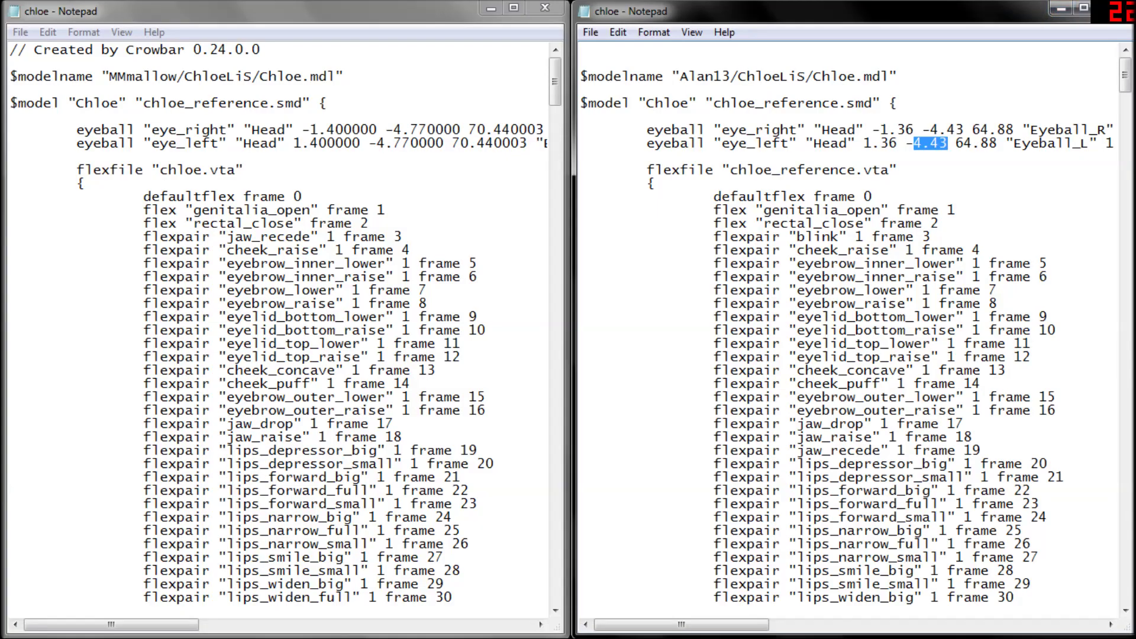
click(964, 143)
click(579, 156)
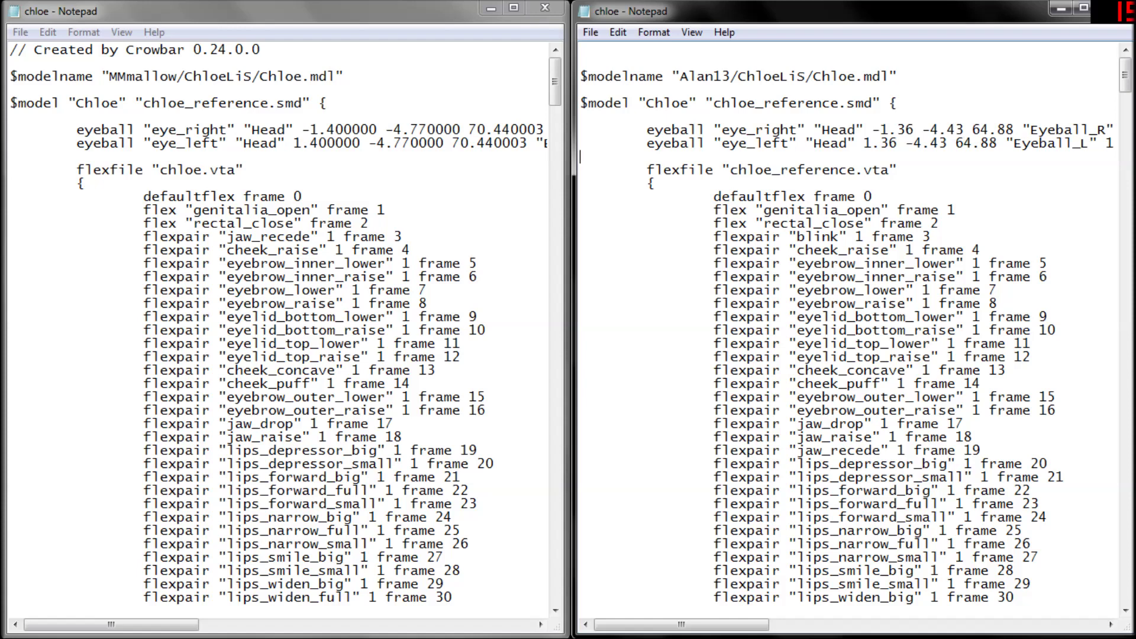
drag(915, 129, 880, 130)
click(889, 143)
click(580, 156)
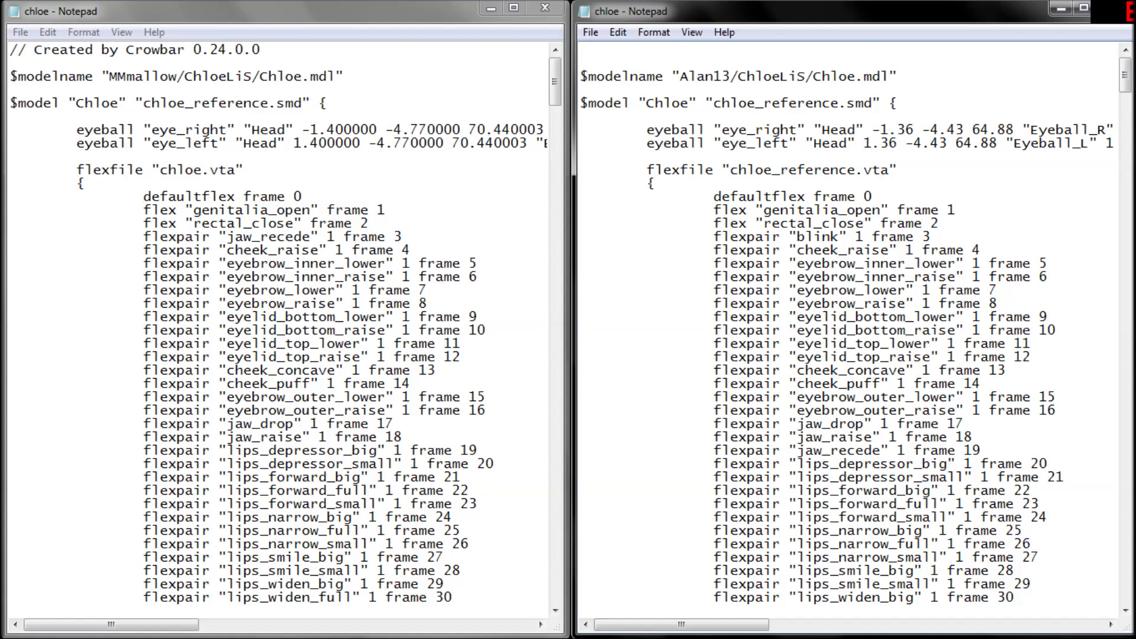